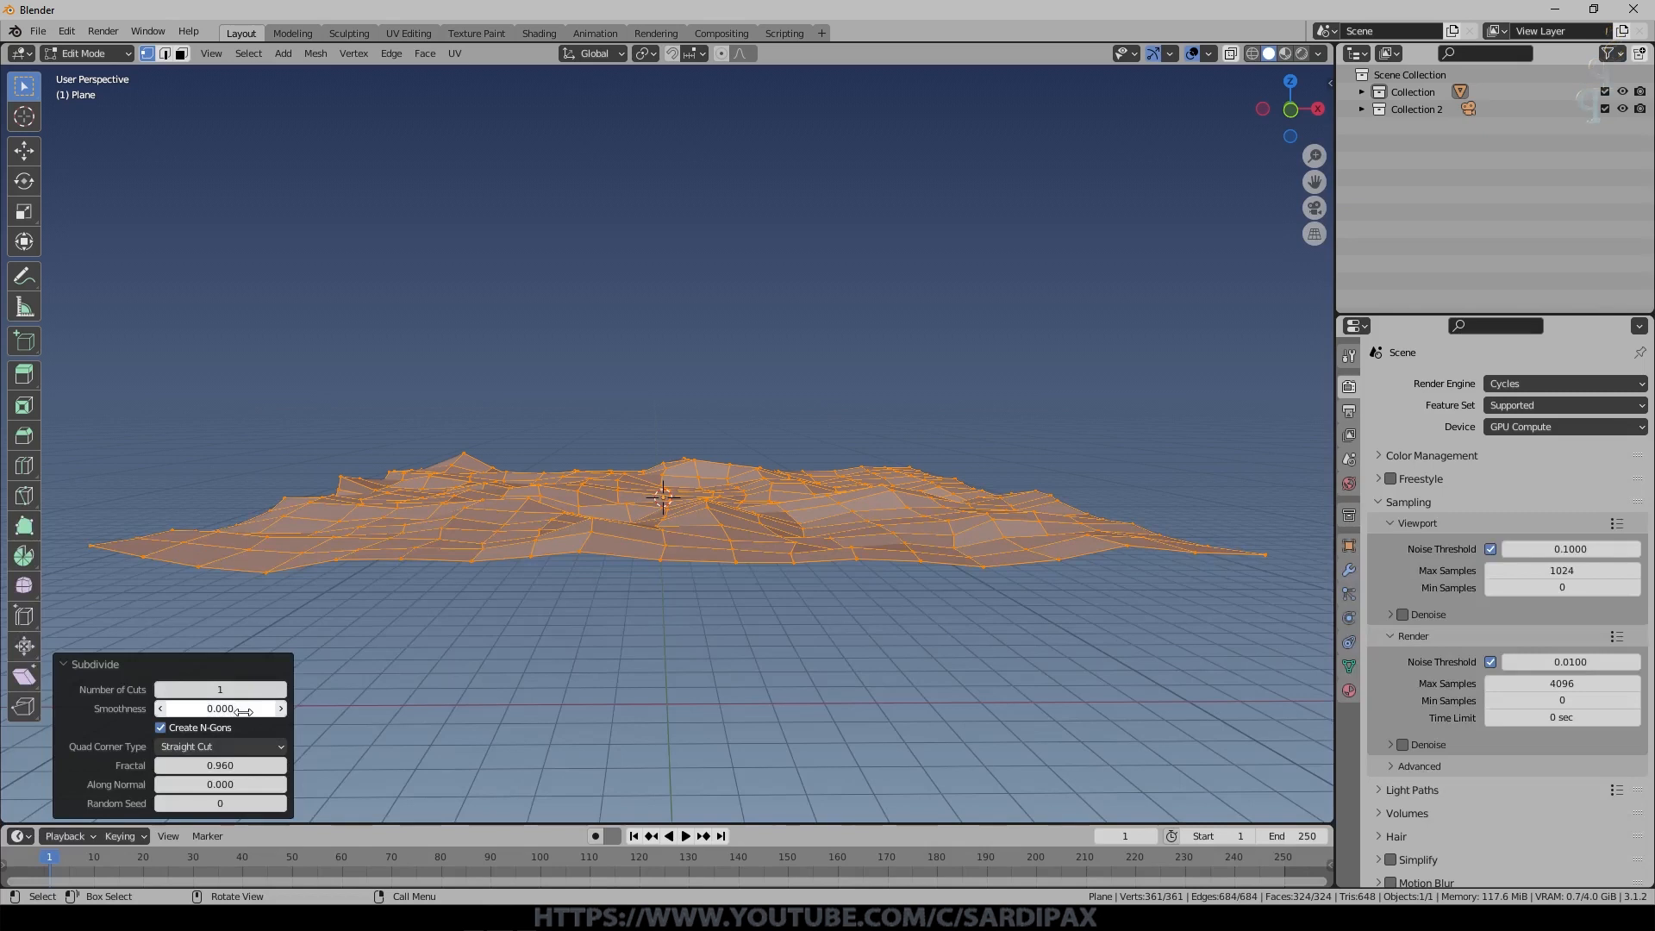
Set the terrain plane's Subdivide operation to 4 cuts with a fractal value of 0.330.
middle_drag(664, 547, 665, 559)
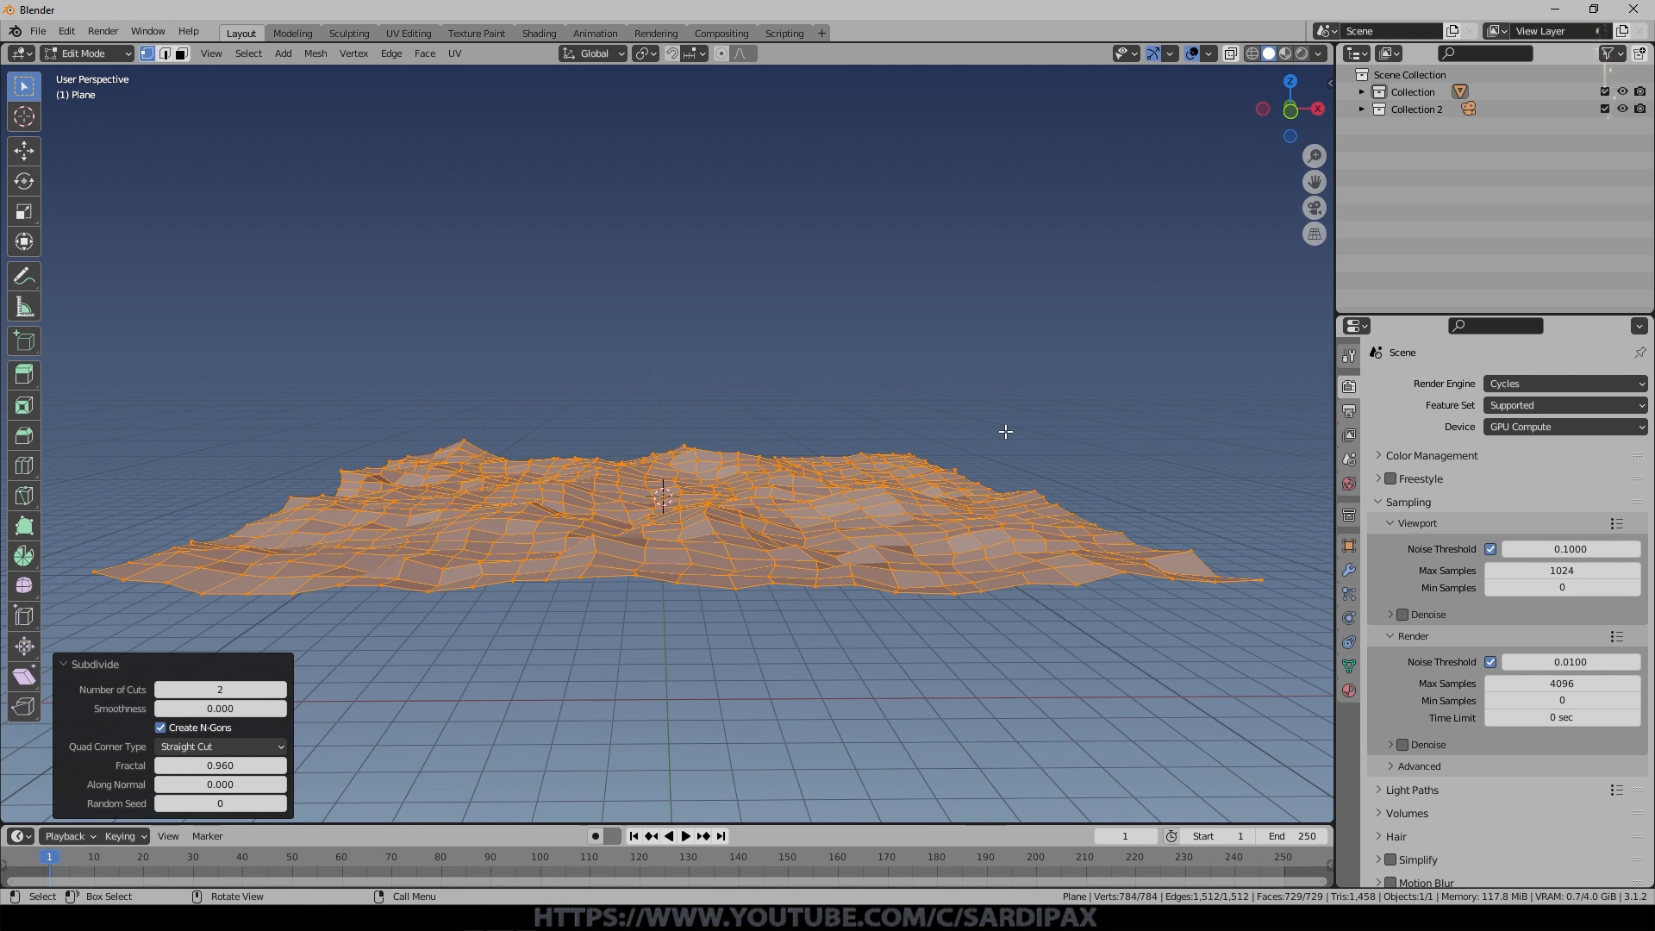
drag(233, 765, 173, 765)
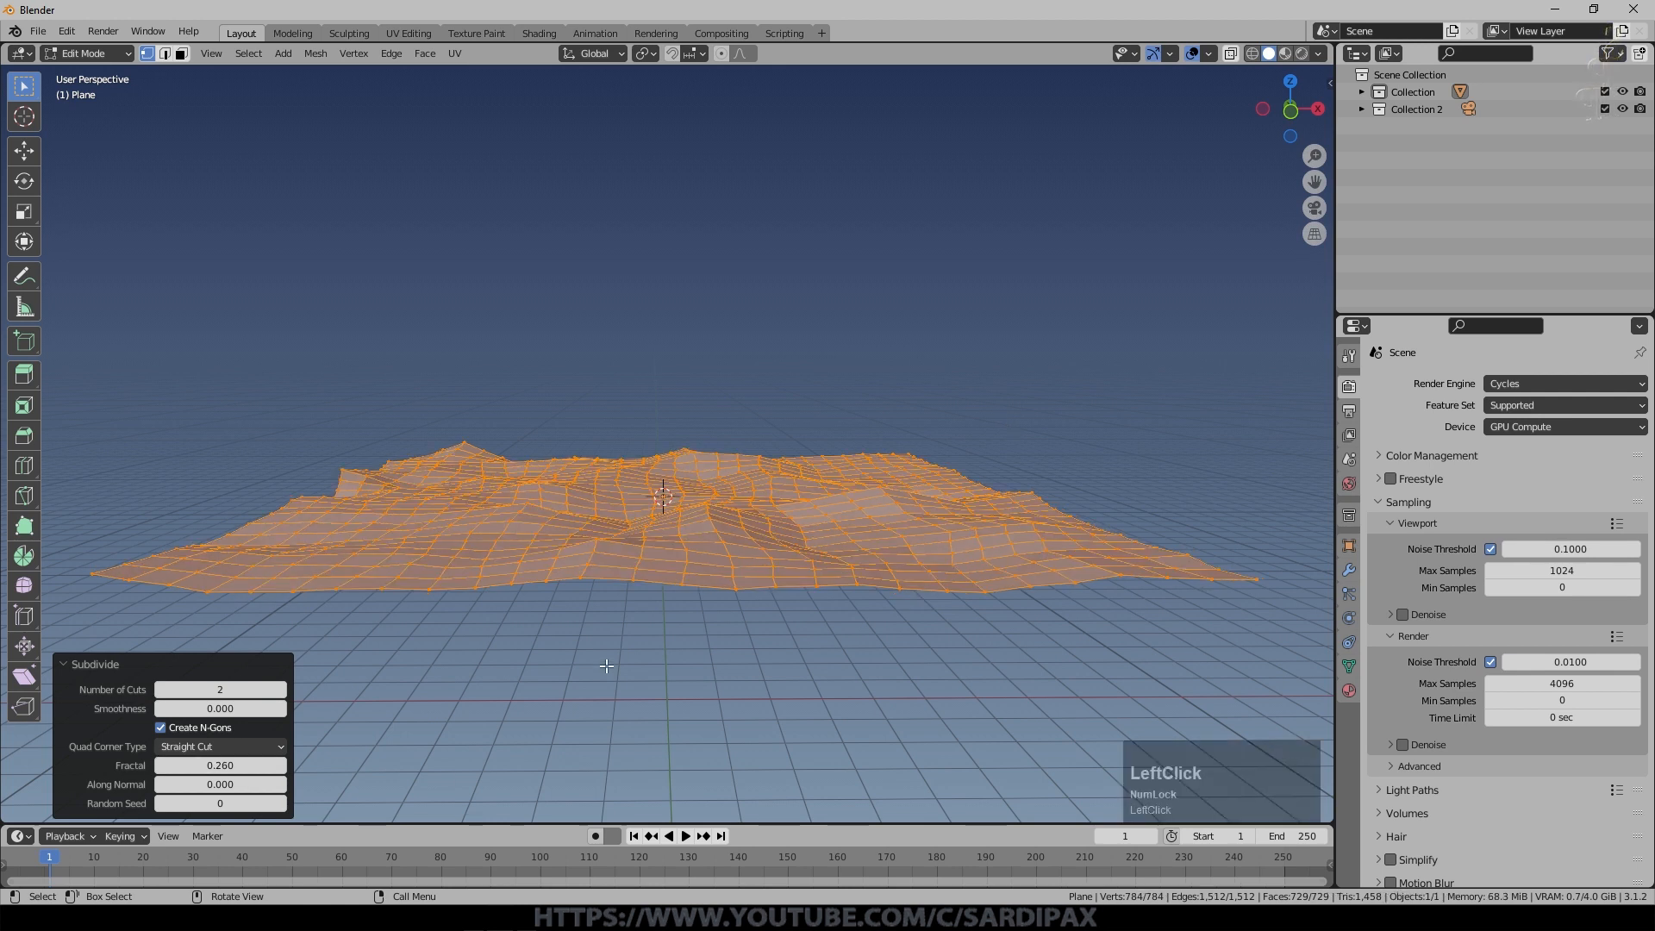
middle_drag(609, 667, 866, 610)
middle_drag(701, 670, 685, 674)
click(282, 689)
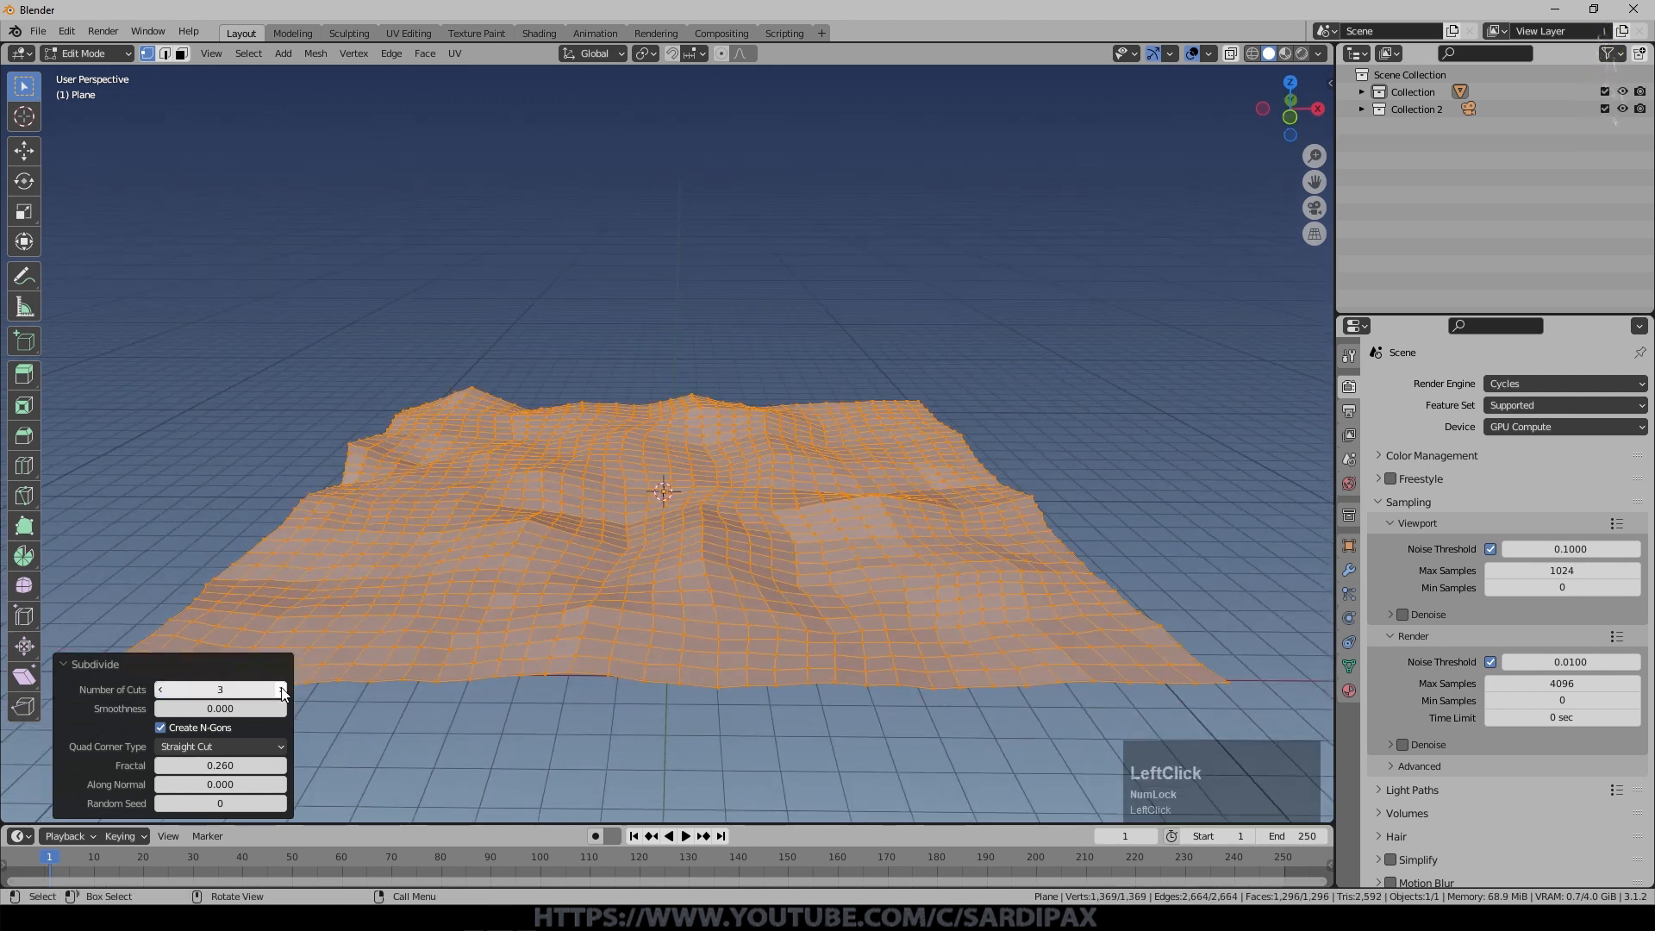
drag(247, 765, 252, 763)
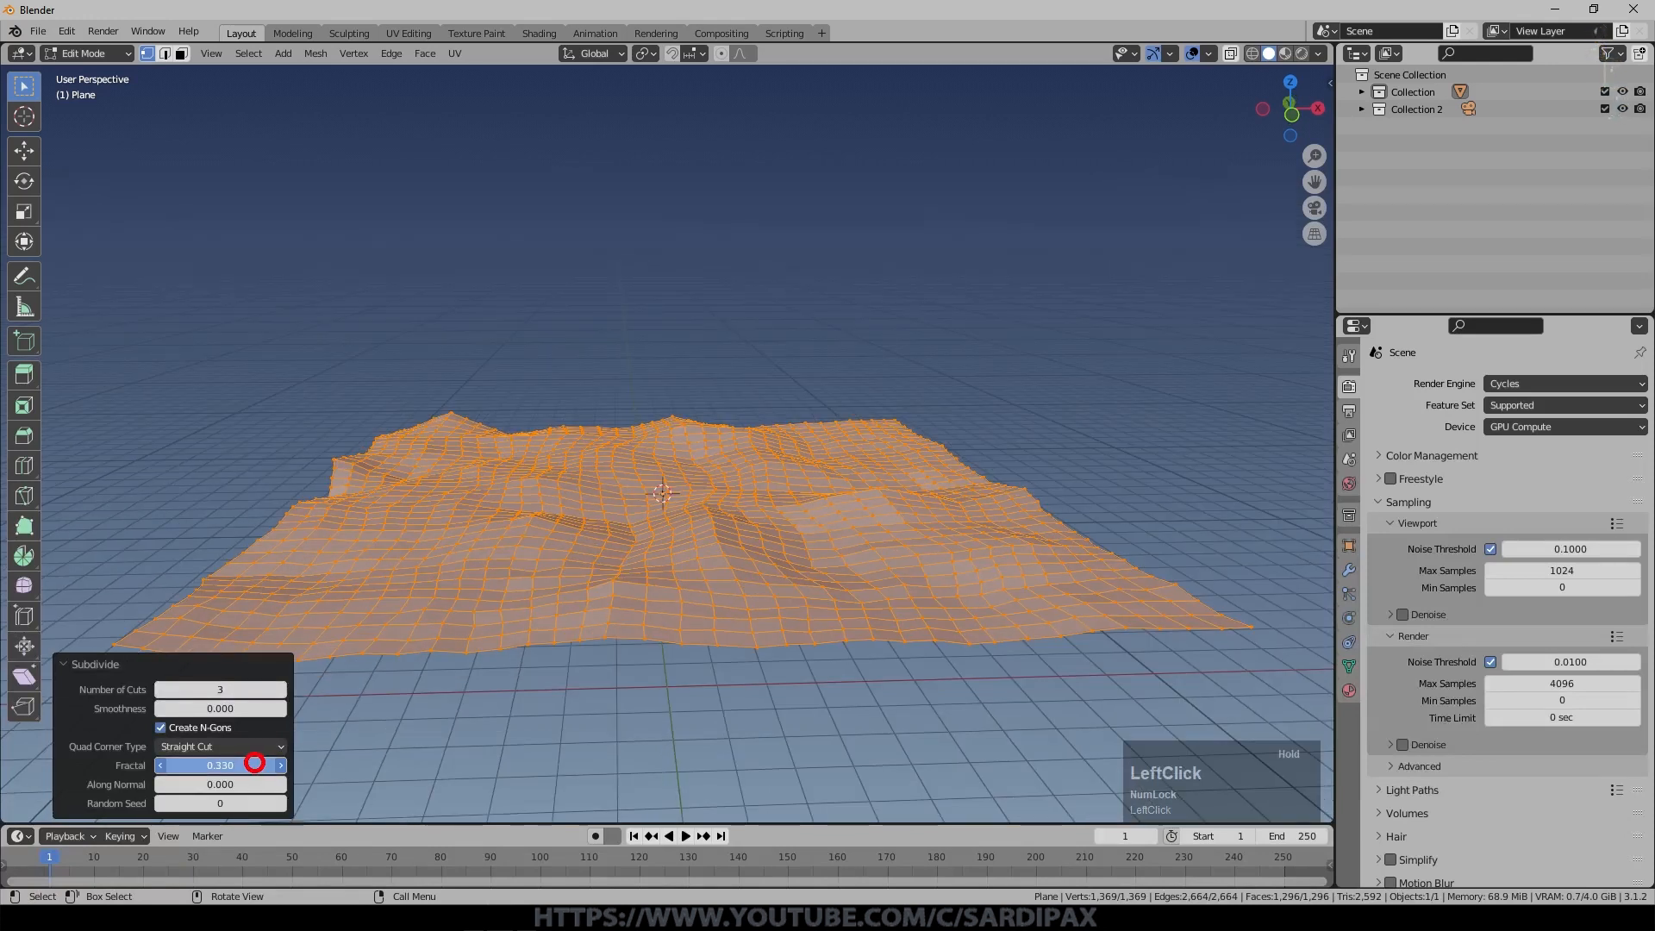
click(282, 690)
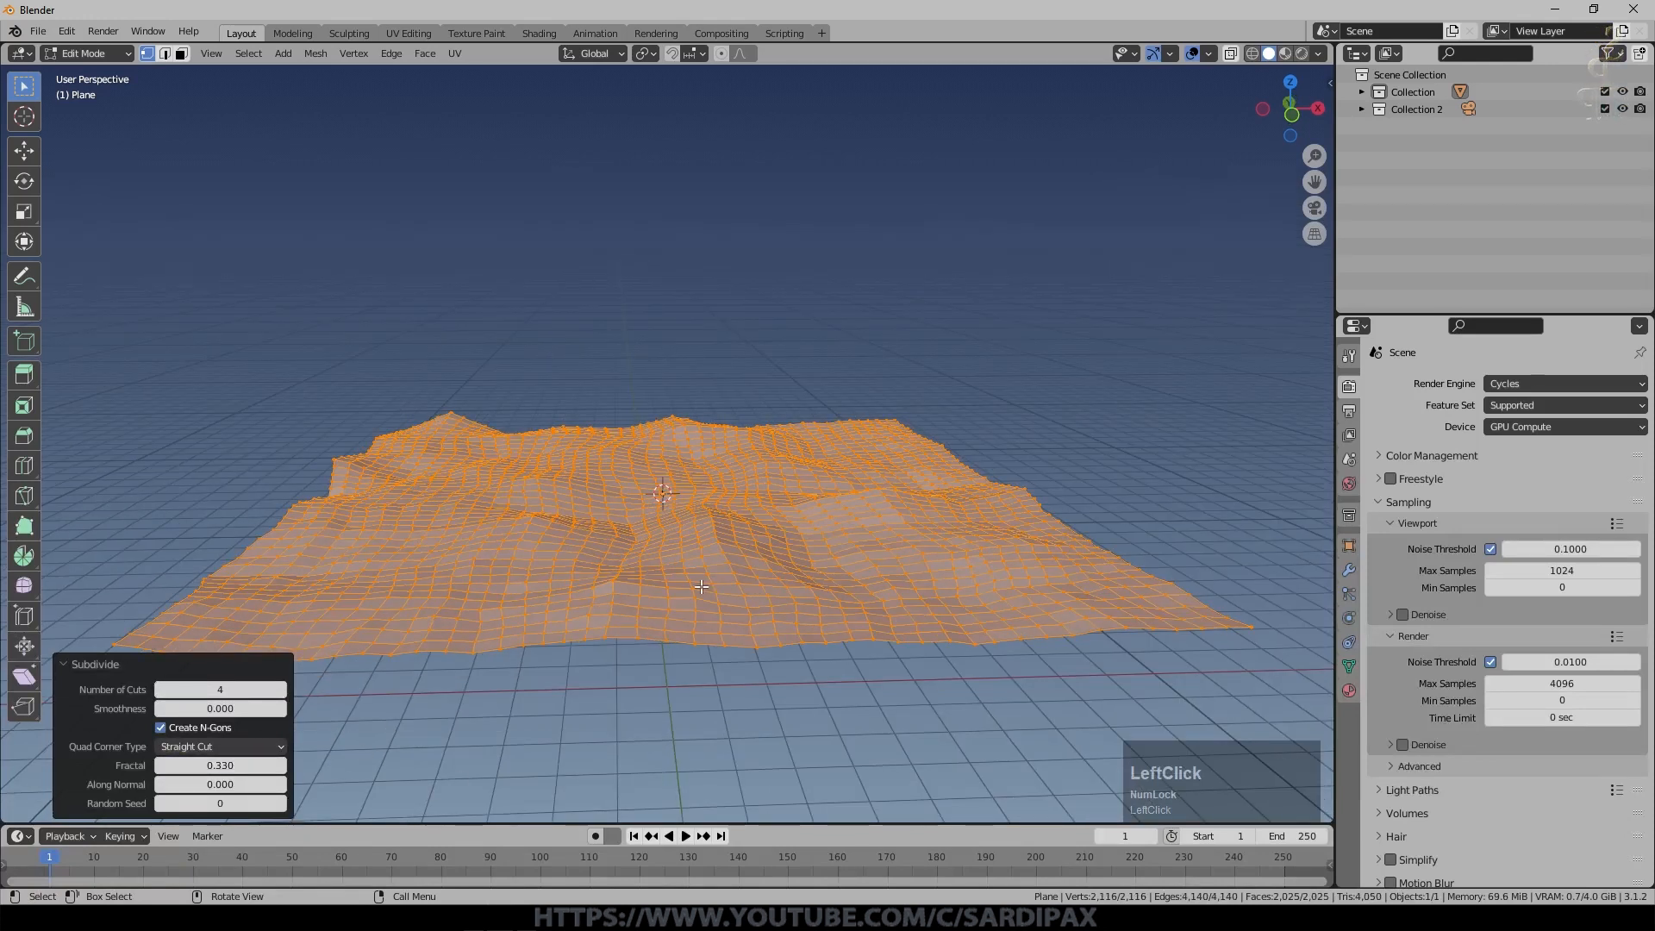
Return to Object Mode, add a level 1 Subdivision modifier to the terrain plane and shade it smooth.
key(Tab)
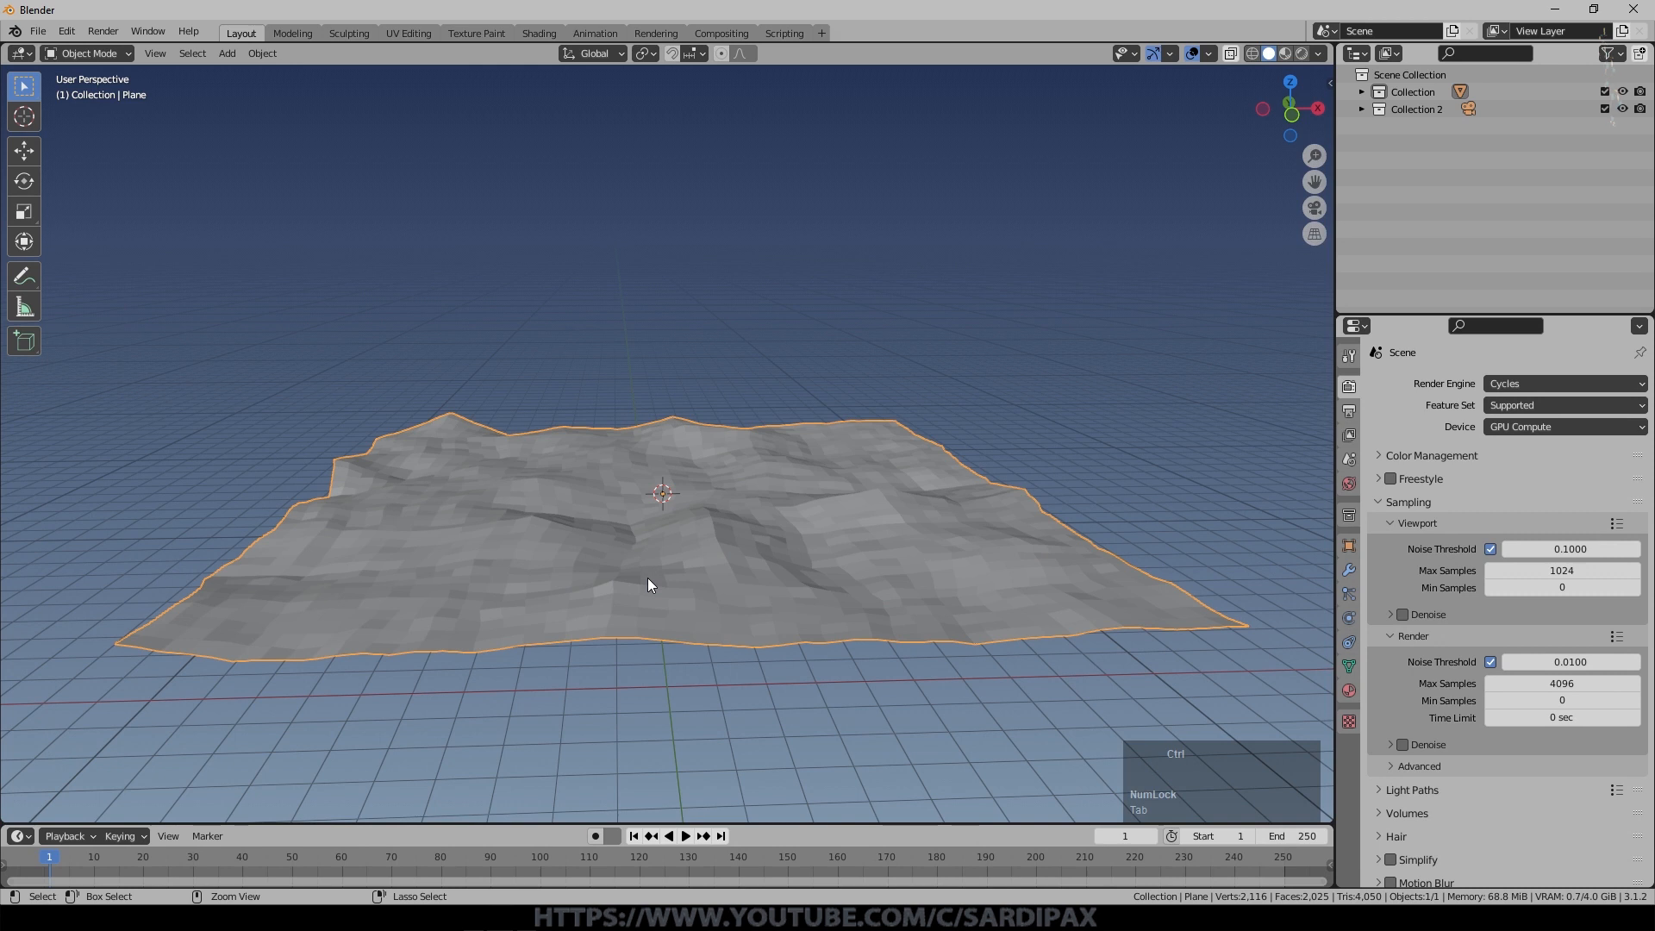
key(ctrl+1)
right_click(649, 581)
click(663, 586)
mouse_move(607, 550)
middle_down()
mouse_move(599, 575)
mouse_move(621, 552)
middle_up()
click(1349, 570)
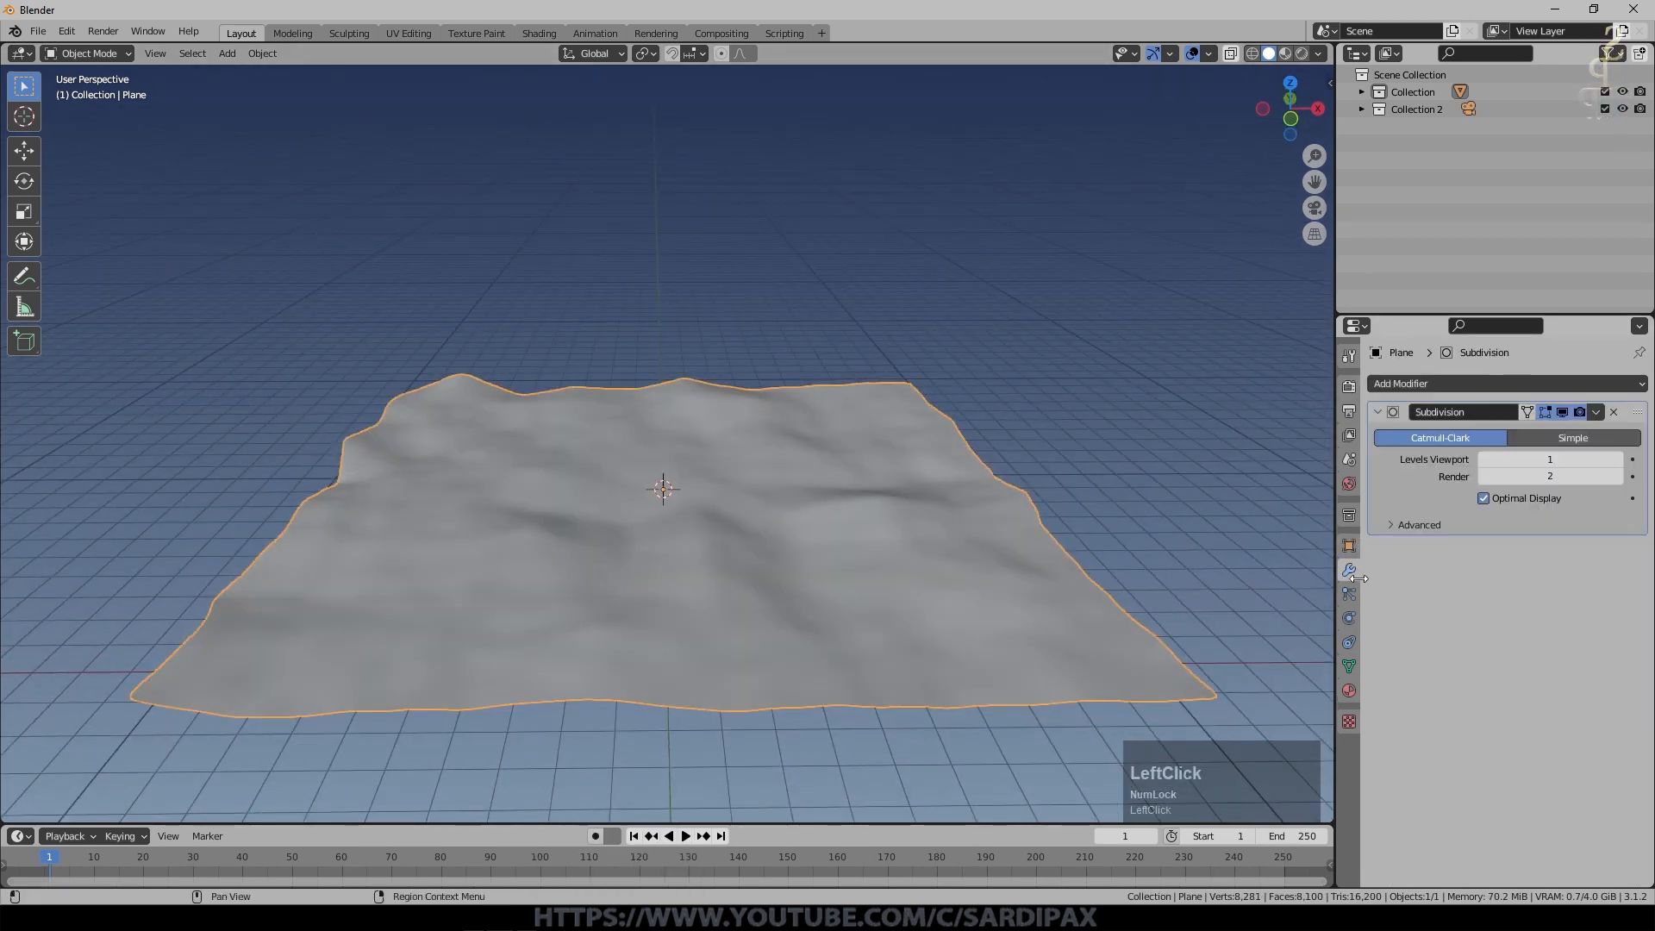
mouse_move(688, 609)
middle_down()
mouse_move(668, 532)
mouse_move(704, 623)
middle_up()
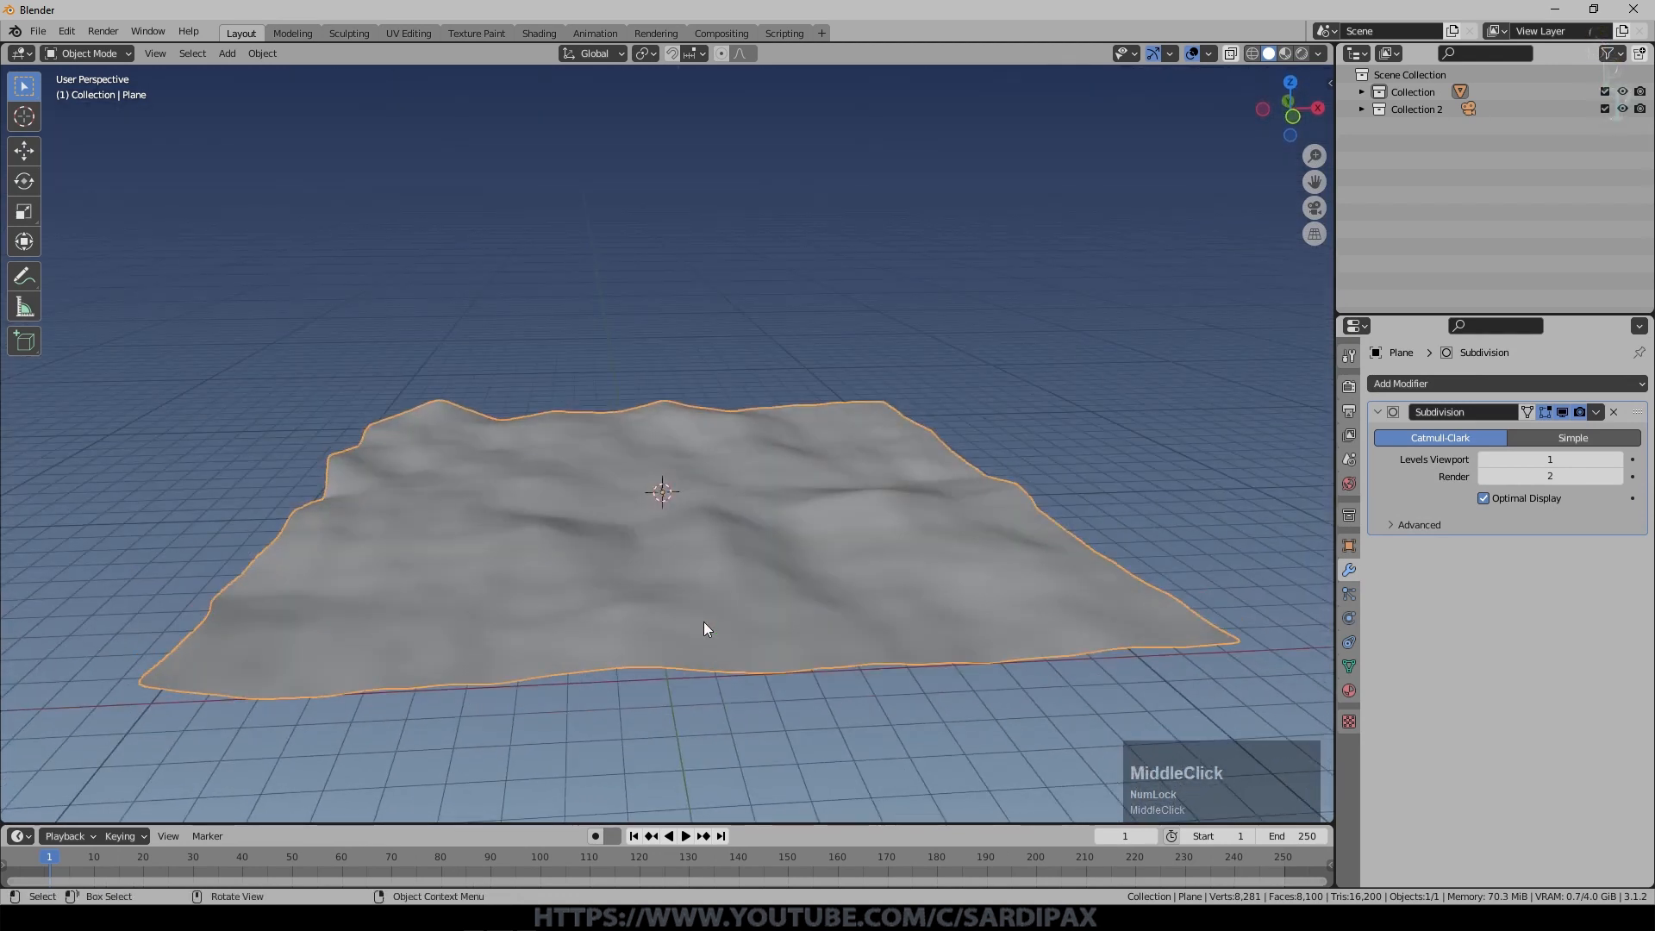
In Edit Mode from above, circle-select a curved river band of vertices from the terrain's upper-left side to its lower edge and grow it twice.
key(Tab)
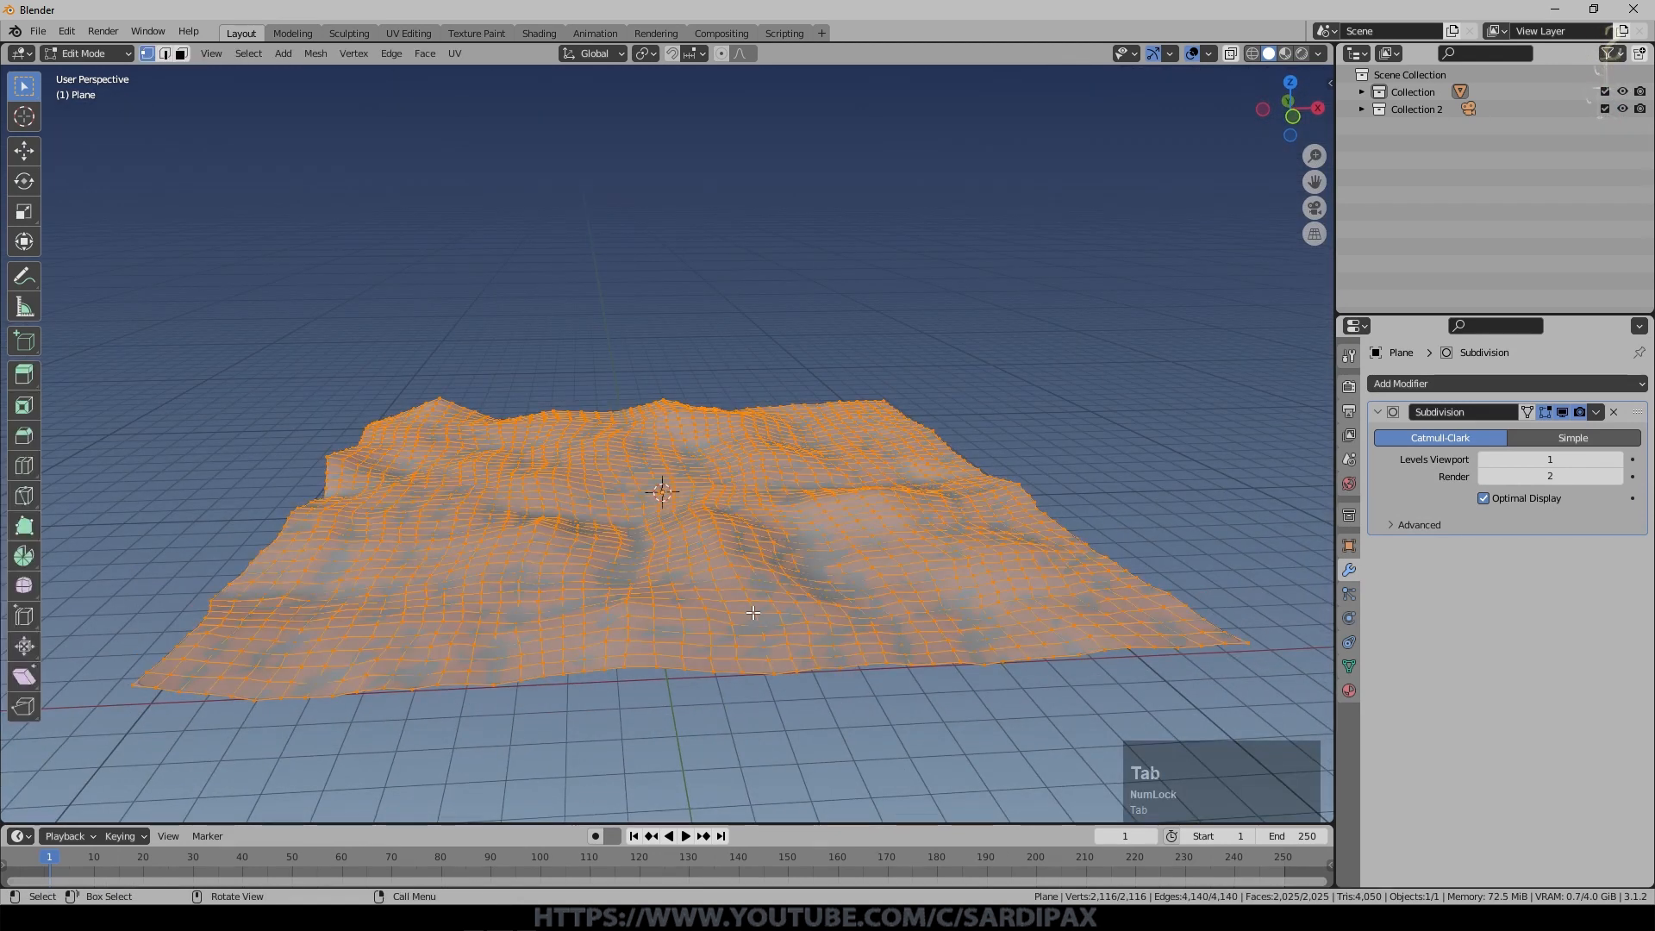
key(KP_7)
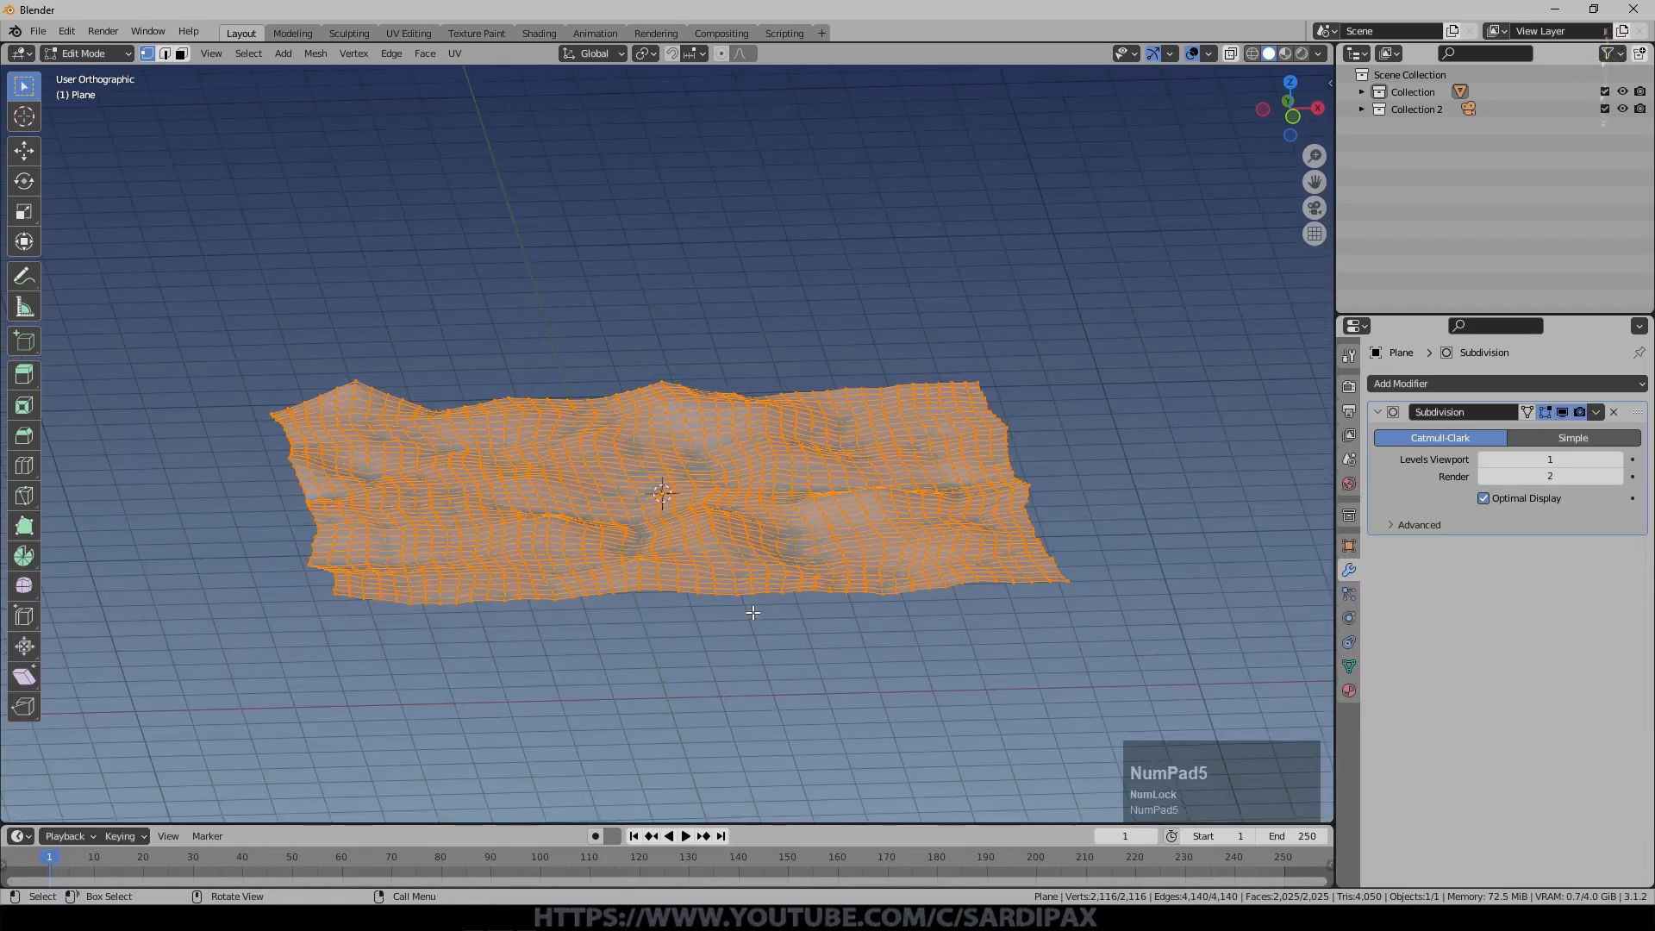
scroll(812, 392, down, 2)
key(alt+a)
key(c)
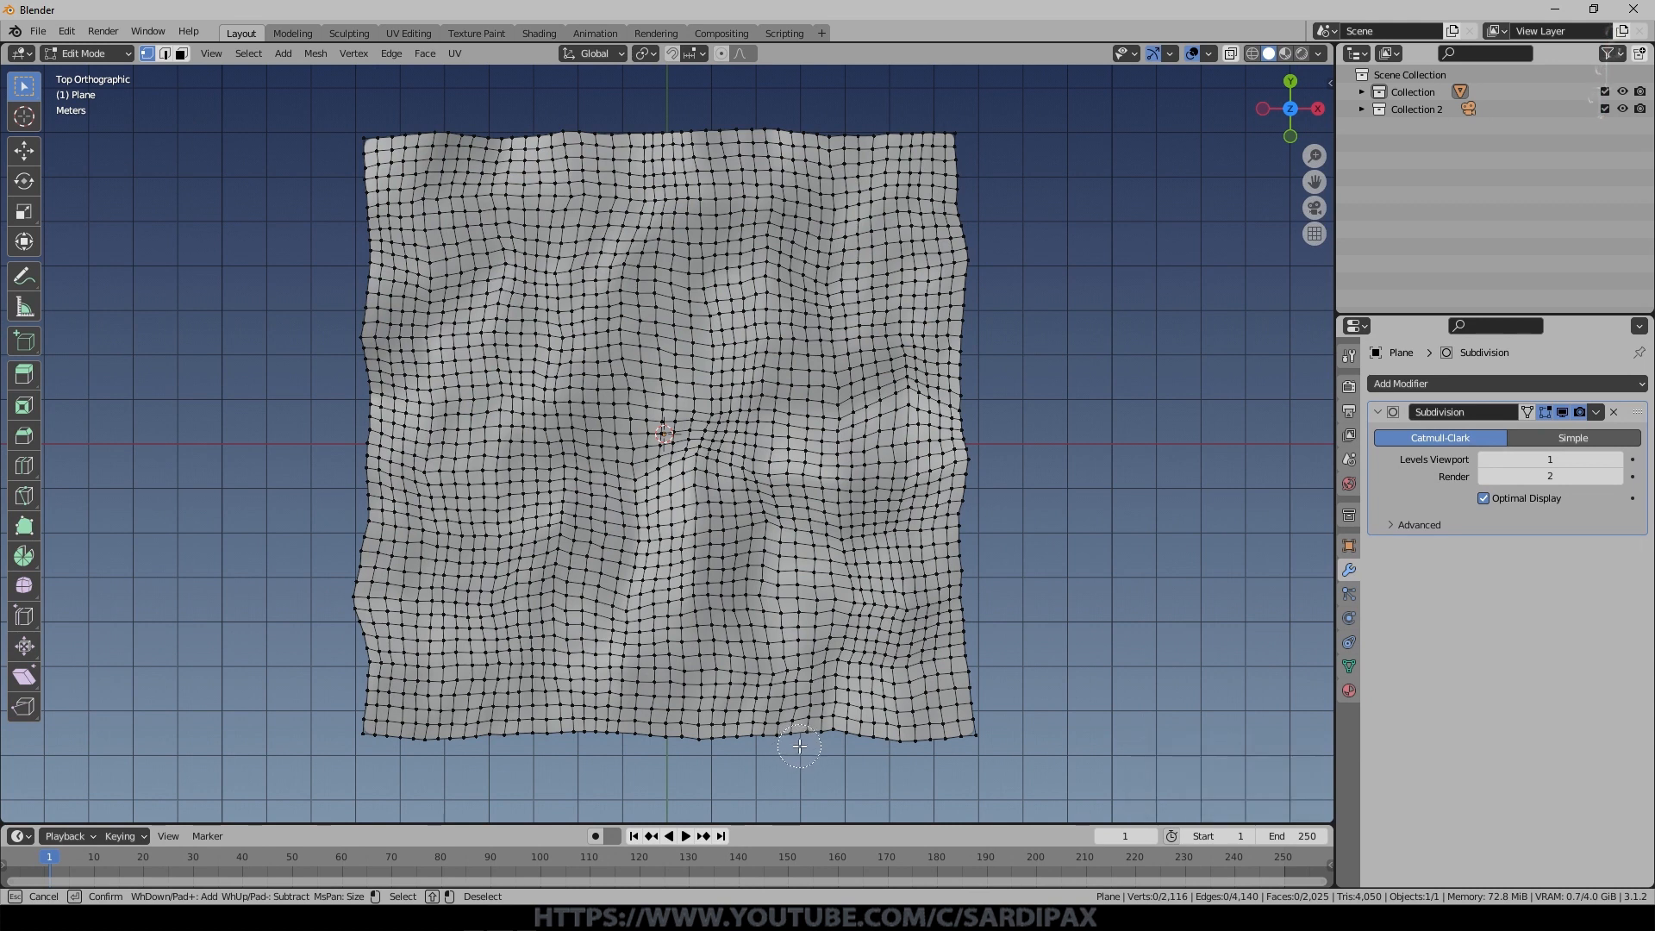
mouse_move(794, 742)
mouse_down()
mouse_move(794, 583)
mouse_move(554, 295)
mouse_move(497, 241)
mouse_move(262, 229)
mouse_move(418, 262)
mouse_move(756, 519)
mouse_move(784, 680)
mouse_move(776, 774)
mouse_up()
right_click(810, 789)
key(ctrl+KP_Add)
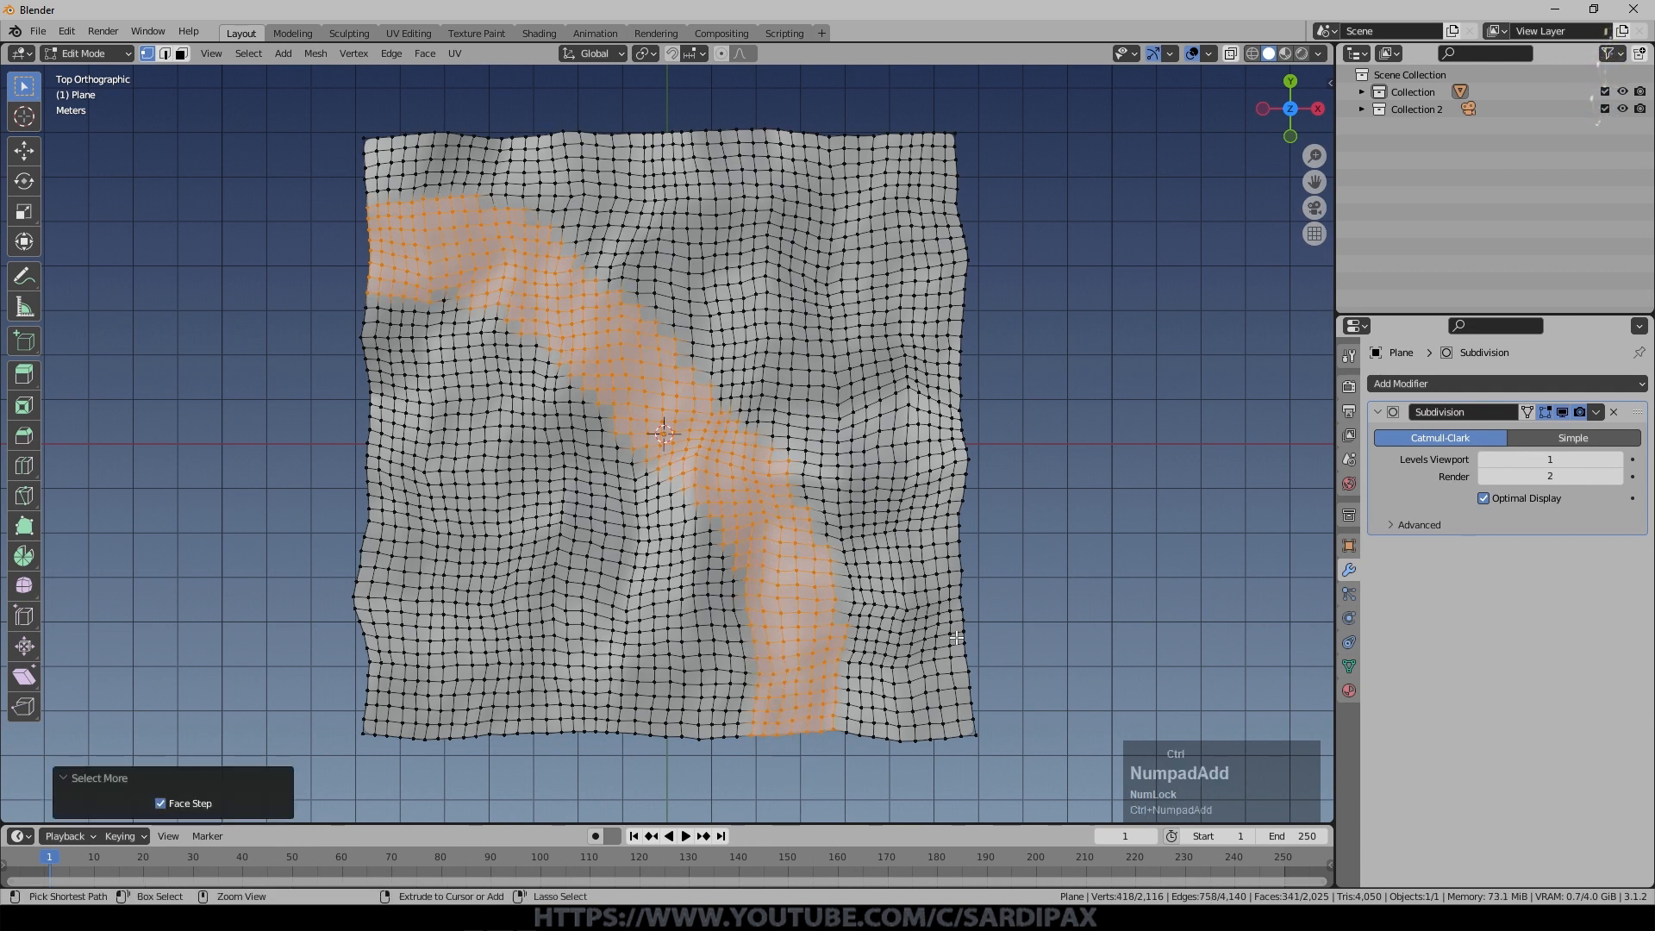
key(ctrl+KP_Add)
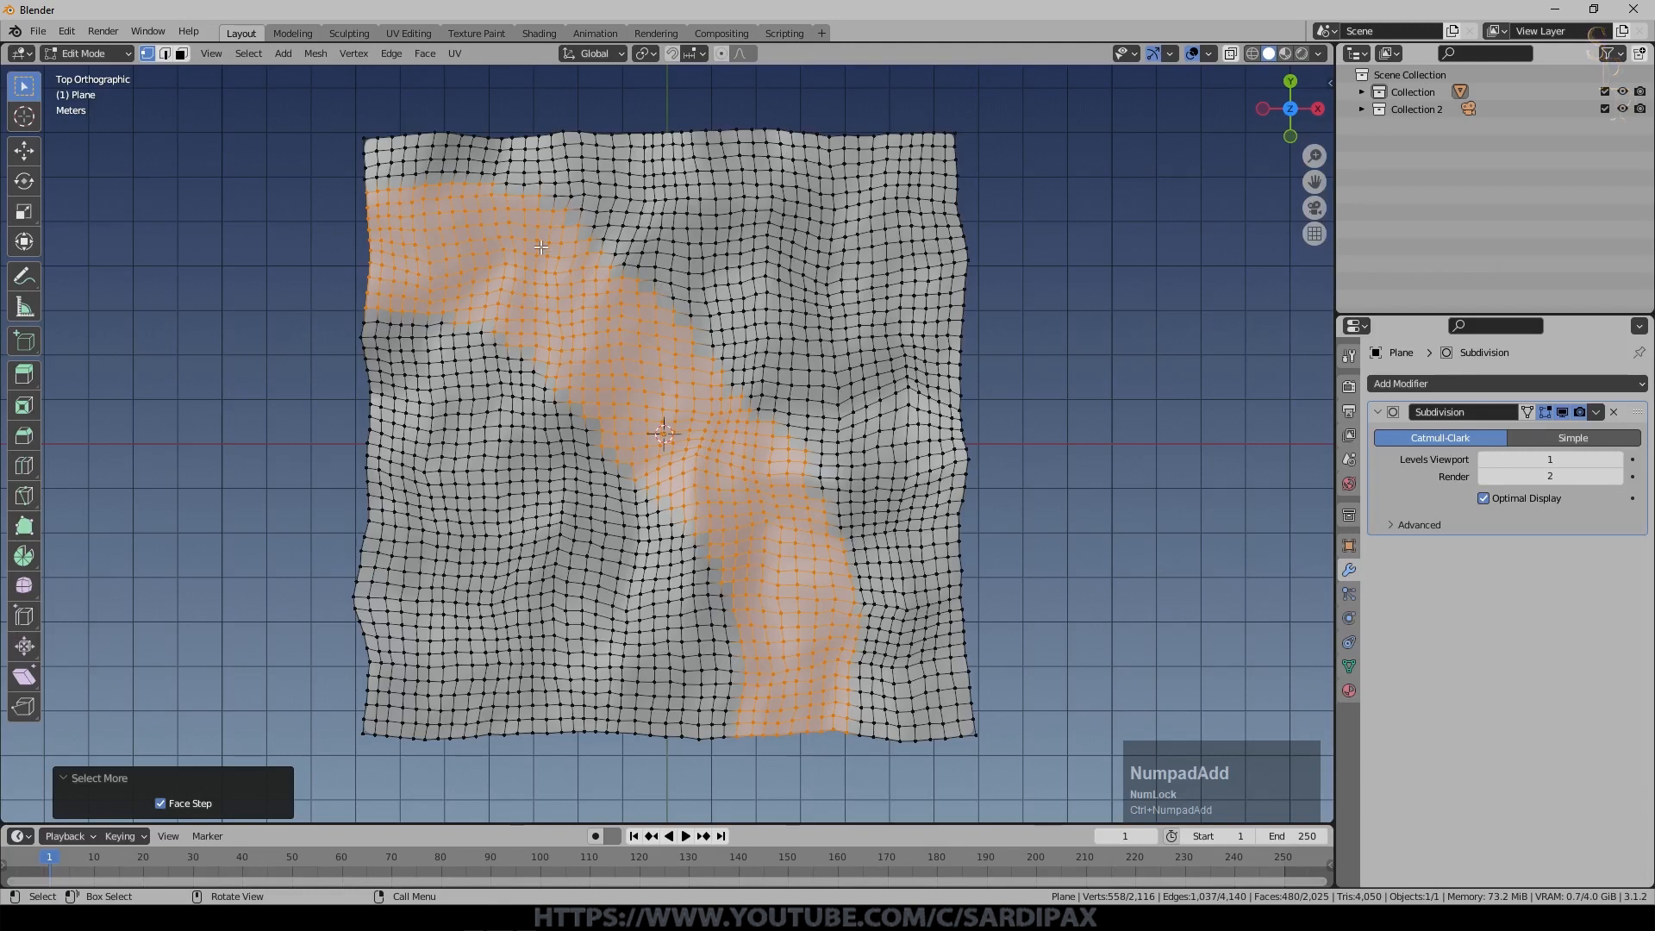
Widen the river selection with Circle Select along its outer bend and across the lower middle of the terrain.
key(c)
mouse_move(586, 252)
mouse_down()
mouse_move(718, 382)
mouse_move(651, 280)
mouse_up()
drag(751, 396, 704, 325)
mouse_move(535, 373)
middle_down()
mouse_move(665, 543)
mouse_move(602, 436)
mouse_move(483, 336)
mouse_move(648, 505)
middle_up()
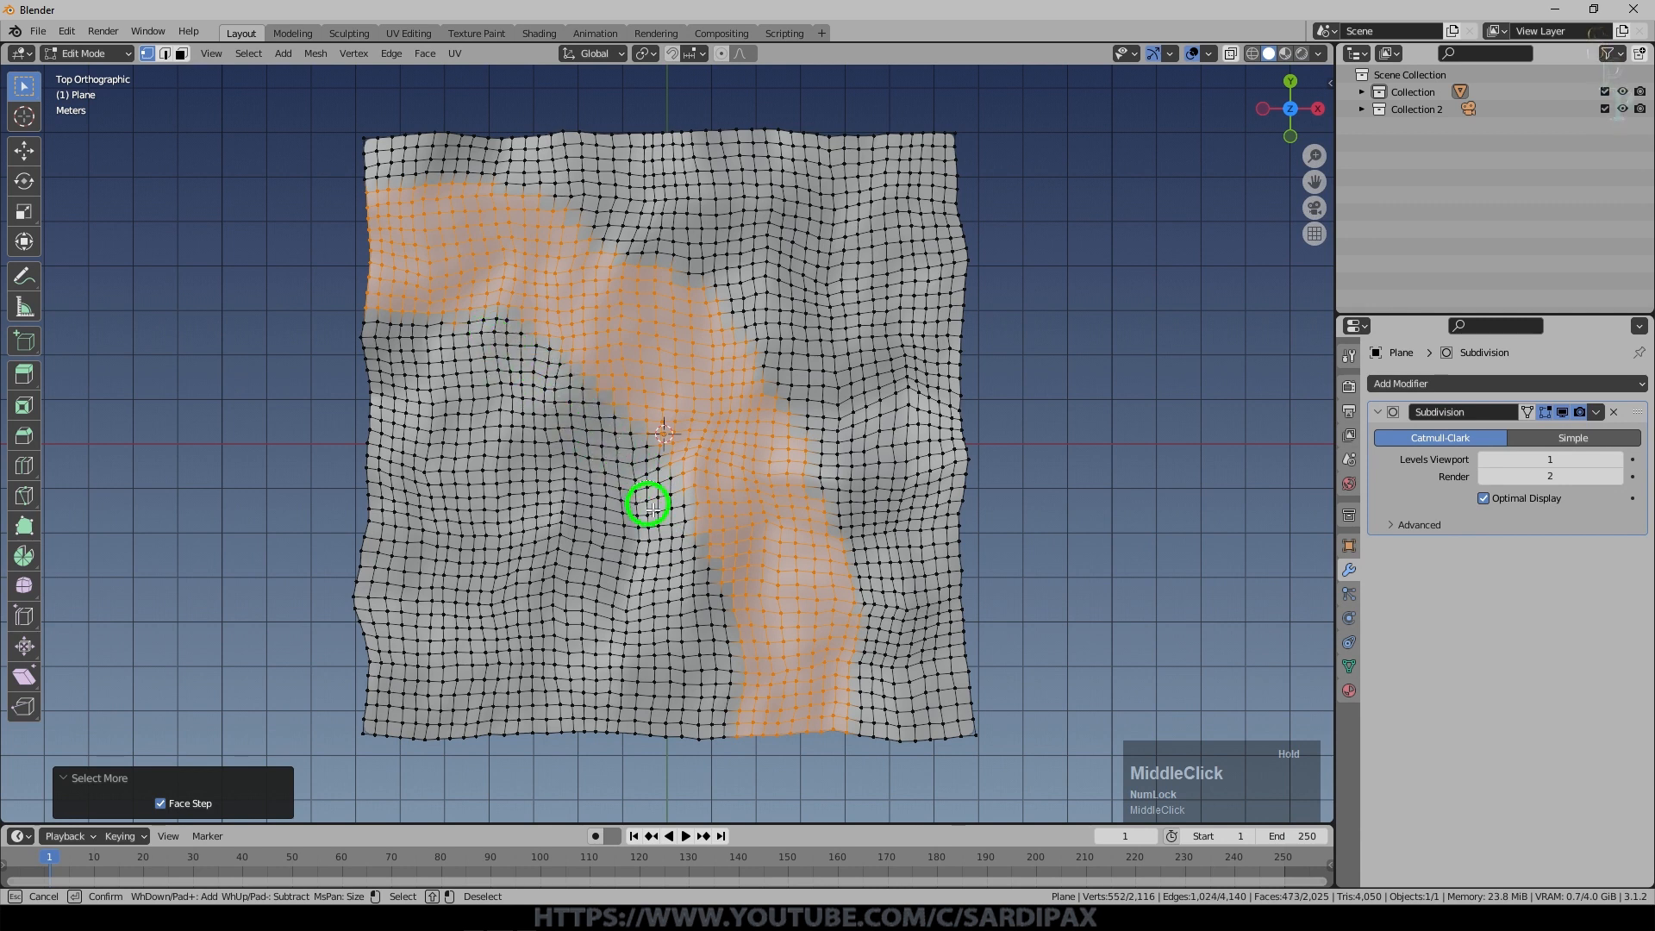
mouse_move(690, 561)
mouse_down()
mouse_move(713, 603)
mouse_move(728, 758)
mouse_move(712, 483)
mouse_move(662, 764)
mouse_move(701, 488)
mouse_move(672, 687)
mouse_move(624, 728)
mouse_move(680, 450)
mouse_up()
drag(659, 688, 611, 294)
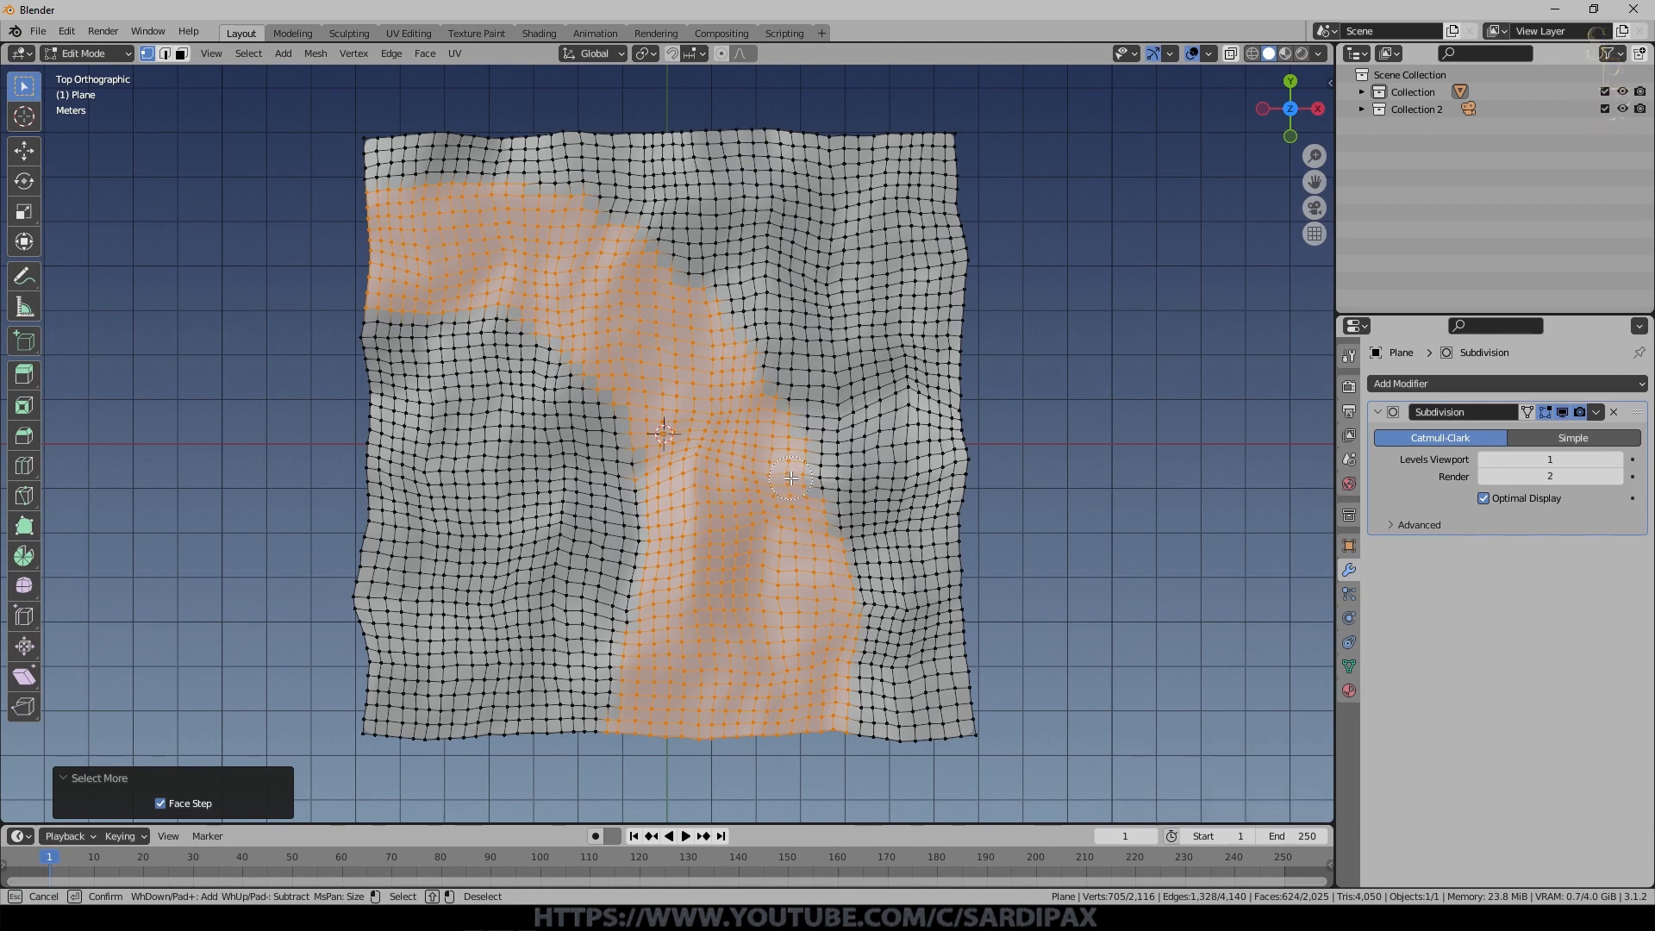
Lower the selected river bed about 0.9 m along Z using proportional editing with a 1 m influence, and return to Object Mode.
middle_drag(792, 477, 1015, 439)
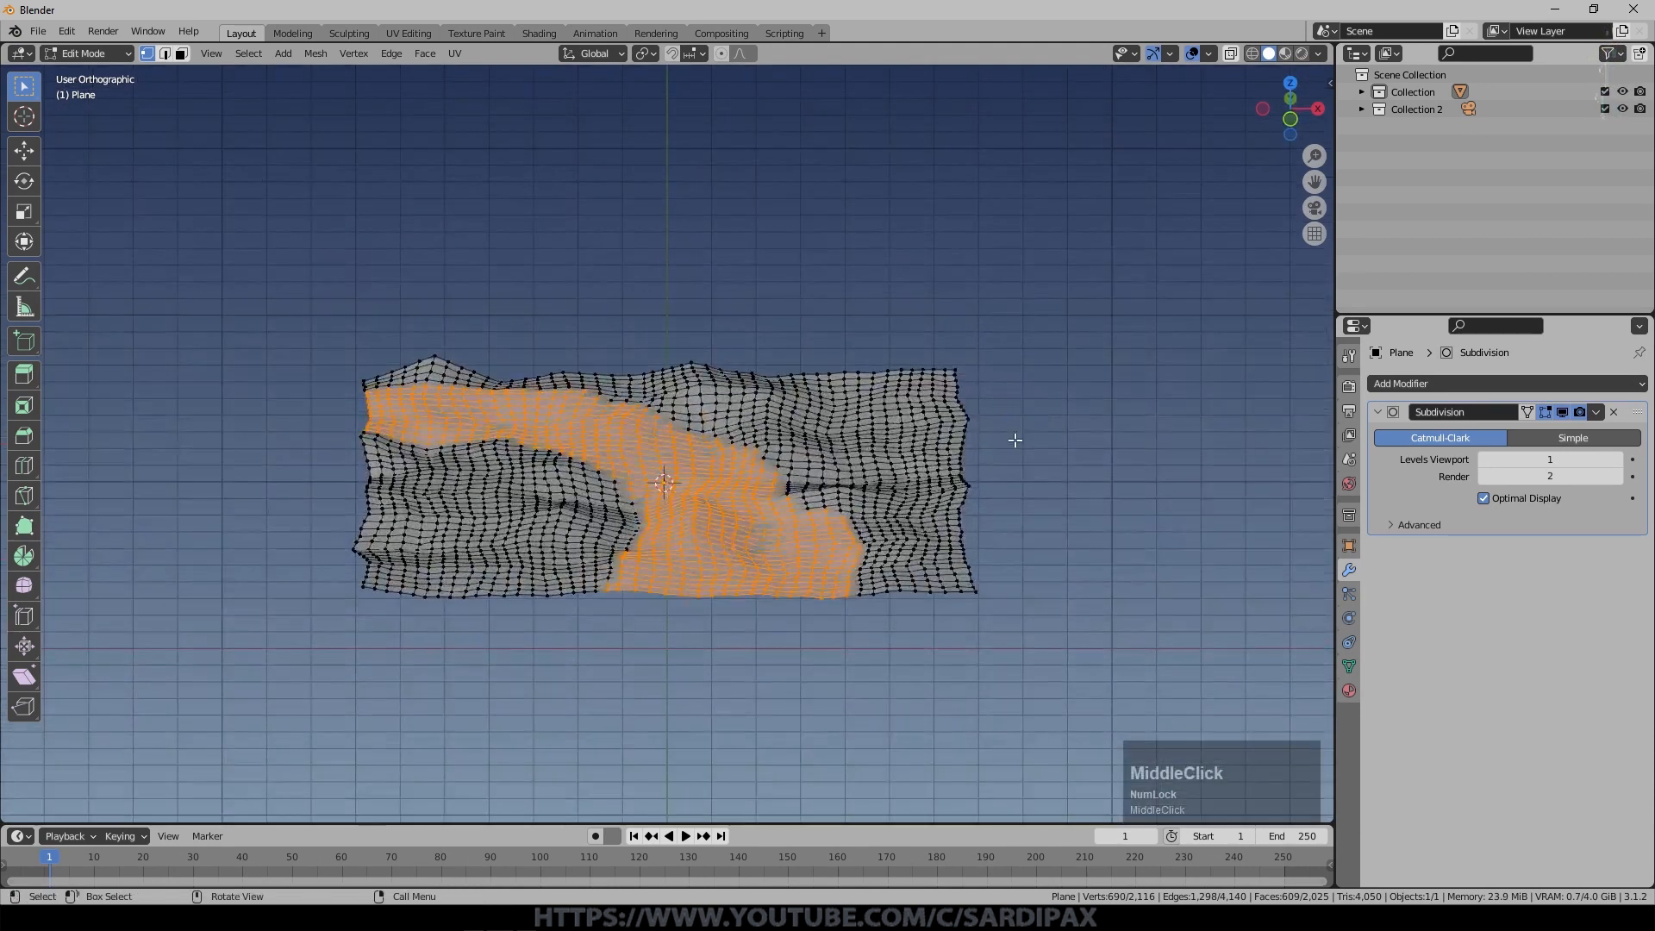
key(o)
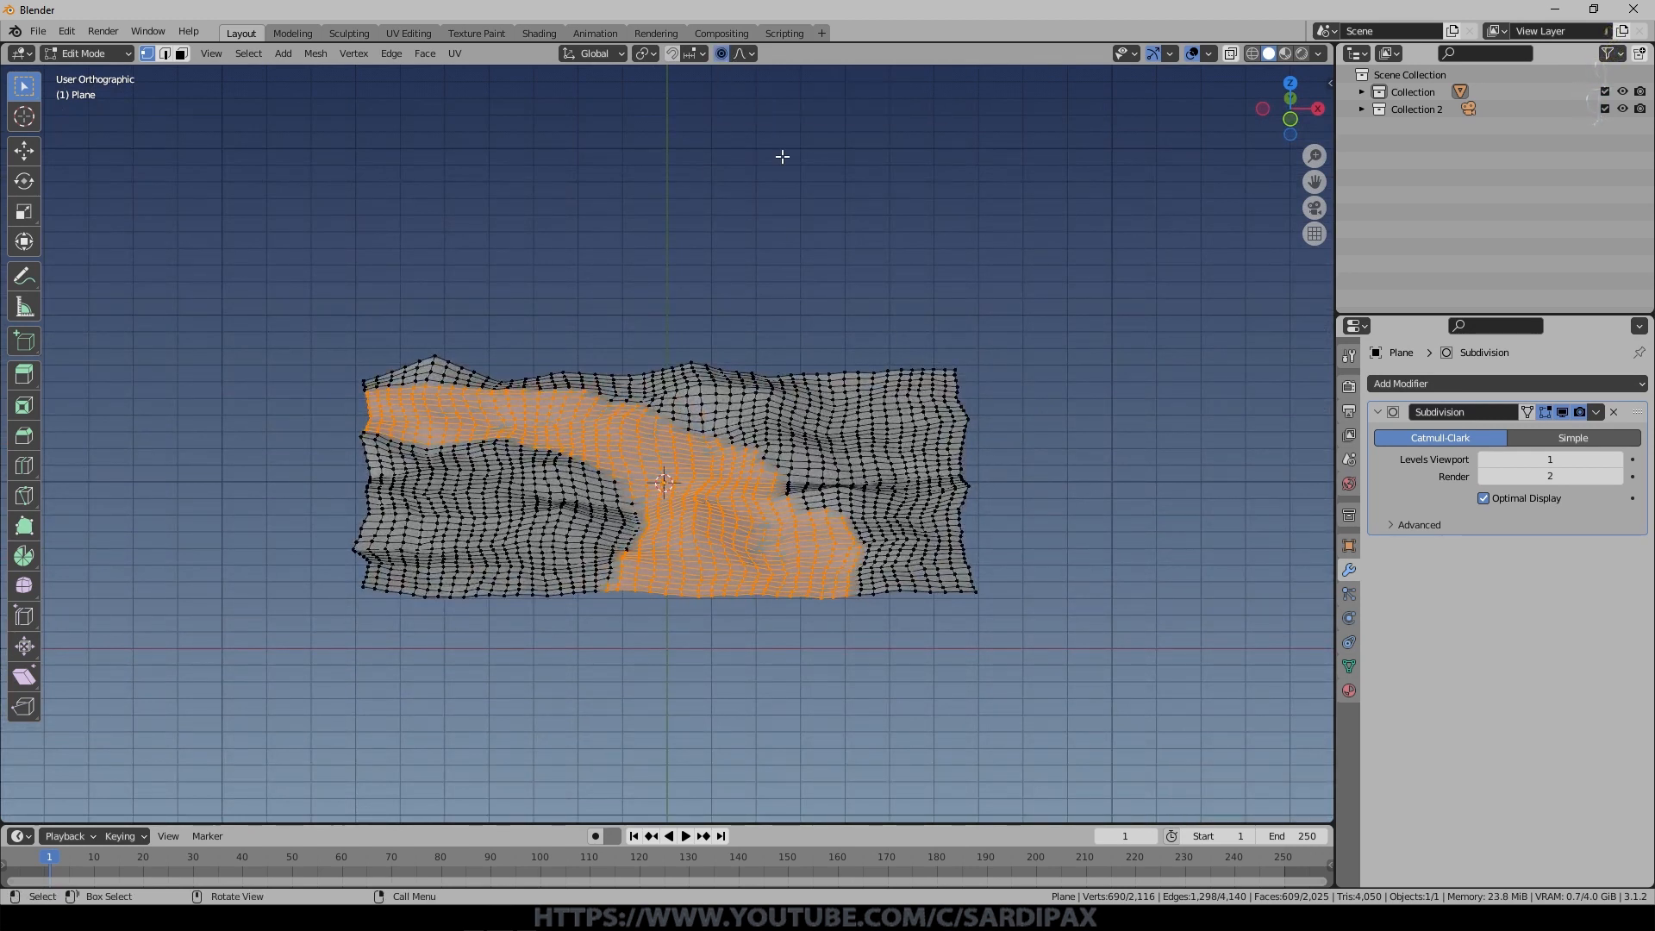
key(g)
key(z)
scroll(895, 491, down, 2)
scroll(897, 492, down, 2)
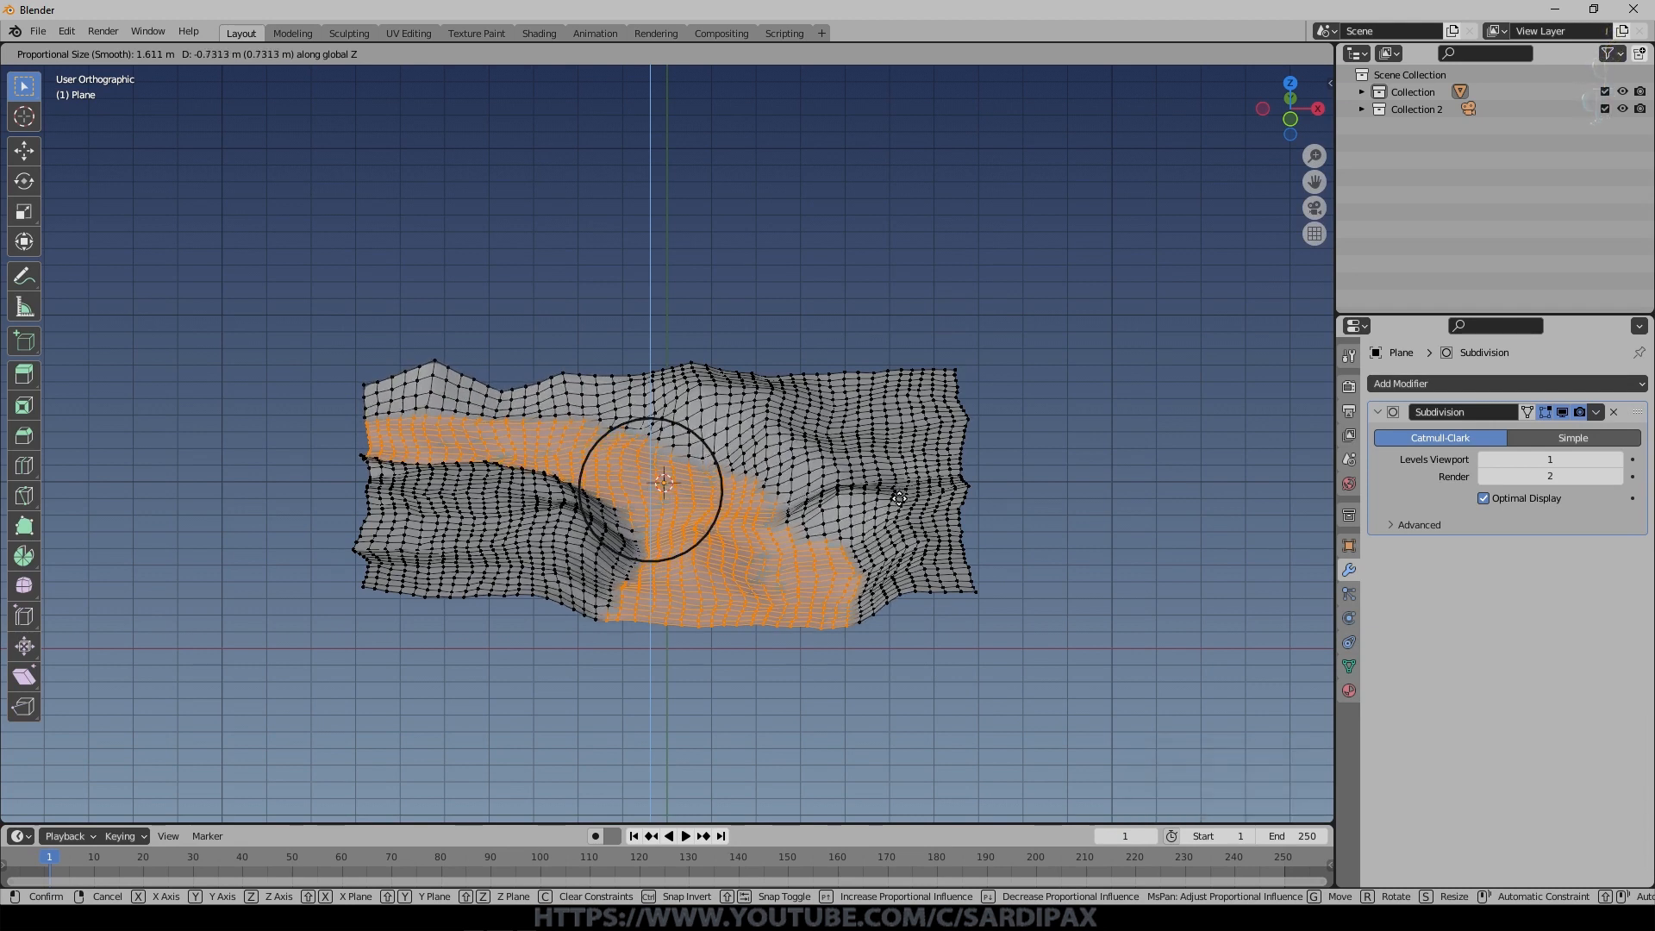
scroll(901, 505, up, 3)
scroll(903, 509, up, 2)
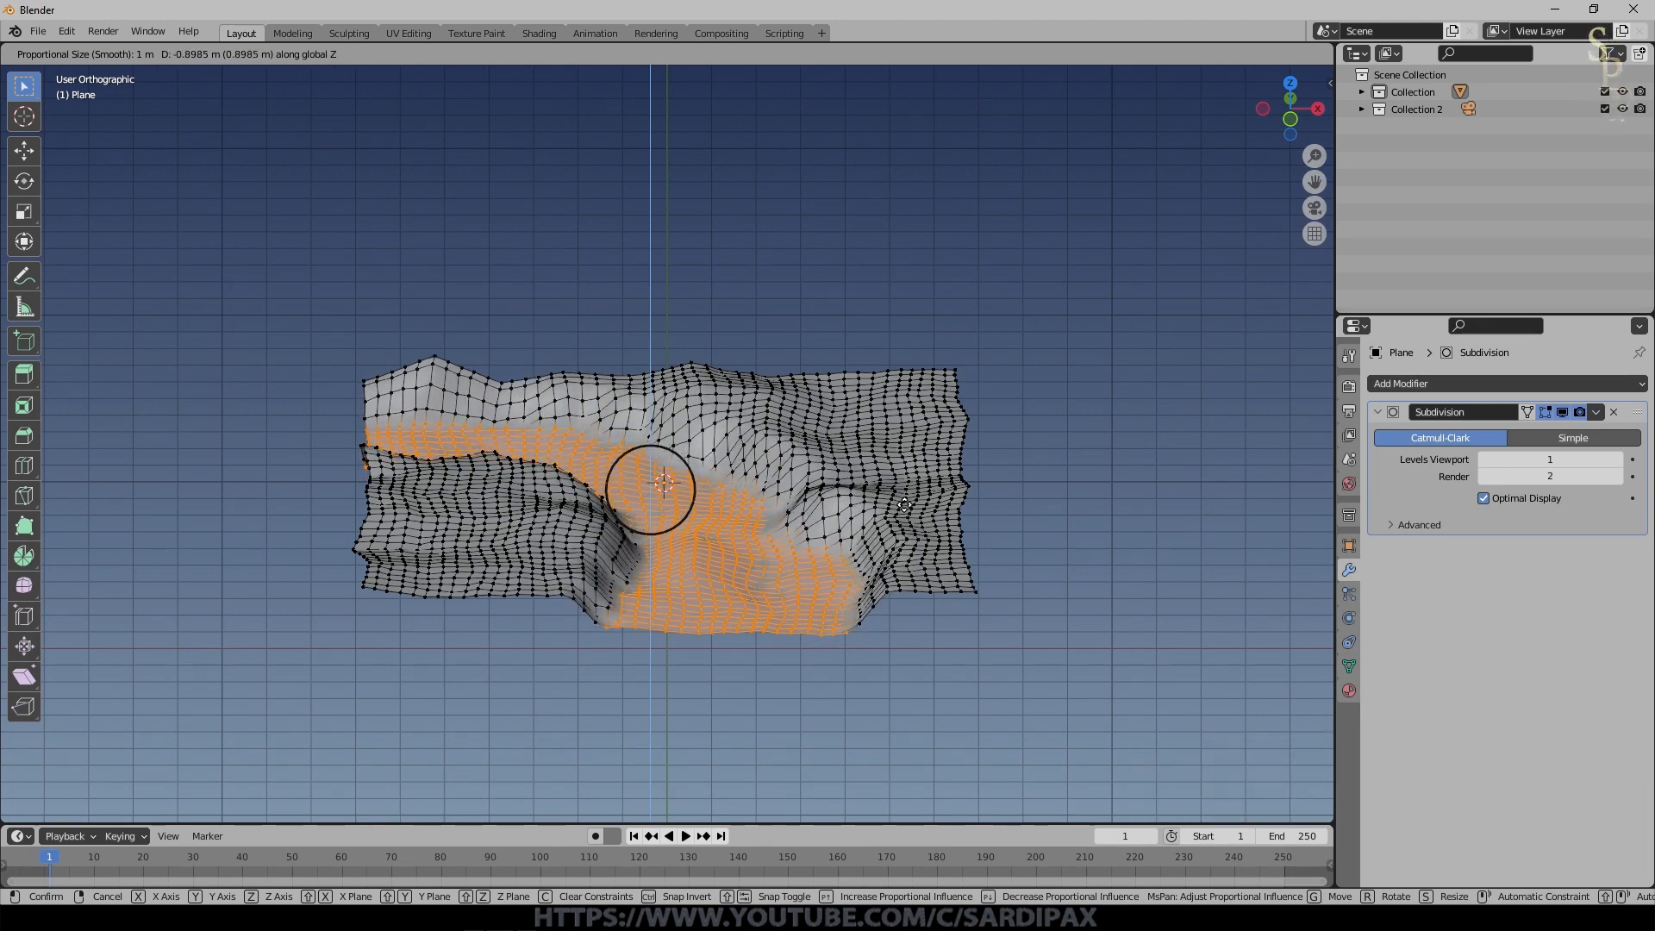
click(907, 503)
key(Tab)
mouse_move(797, 508)
middle_down()
mouse_move(1016, 538)
mouse_move(788, 508)
mouse_move(788, 522)
middle_up()
Rename the terrain plane to Land and apply its scale.
click(1362, 92)
double_click(1422, 108)
text(Land)
key(Return)
key(ctrl+a)
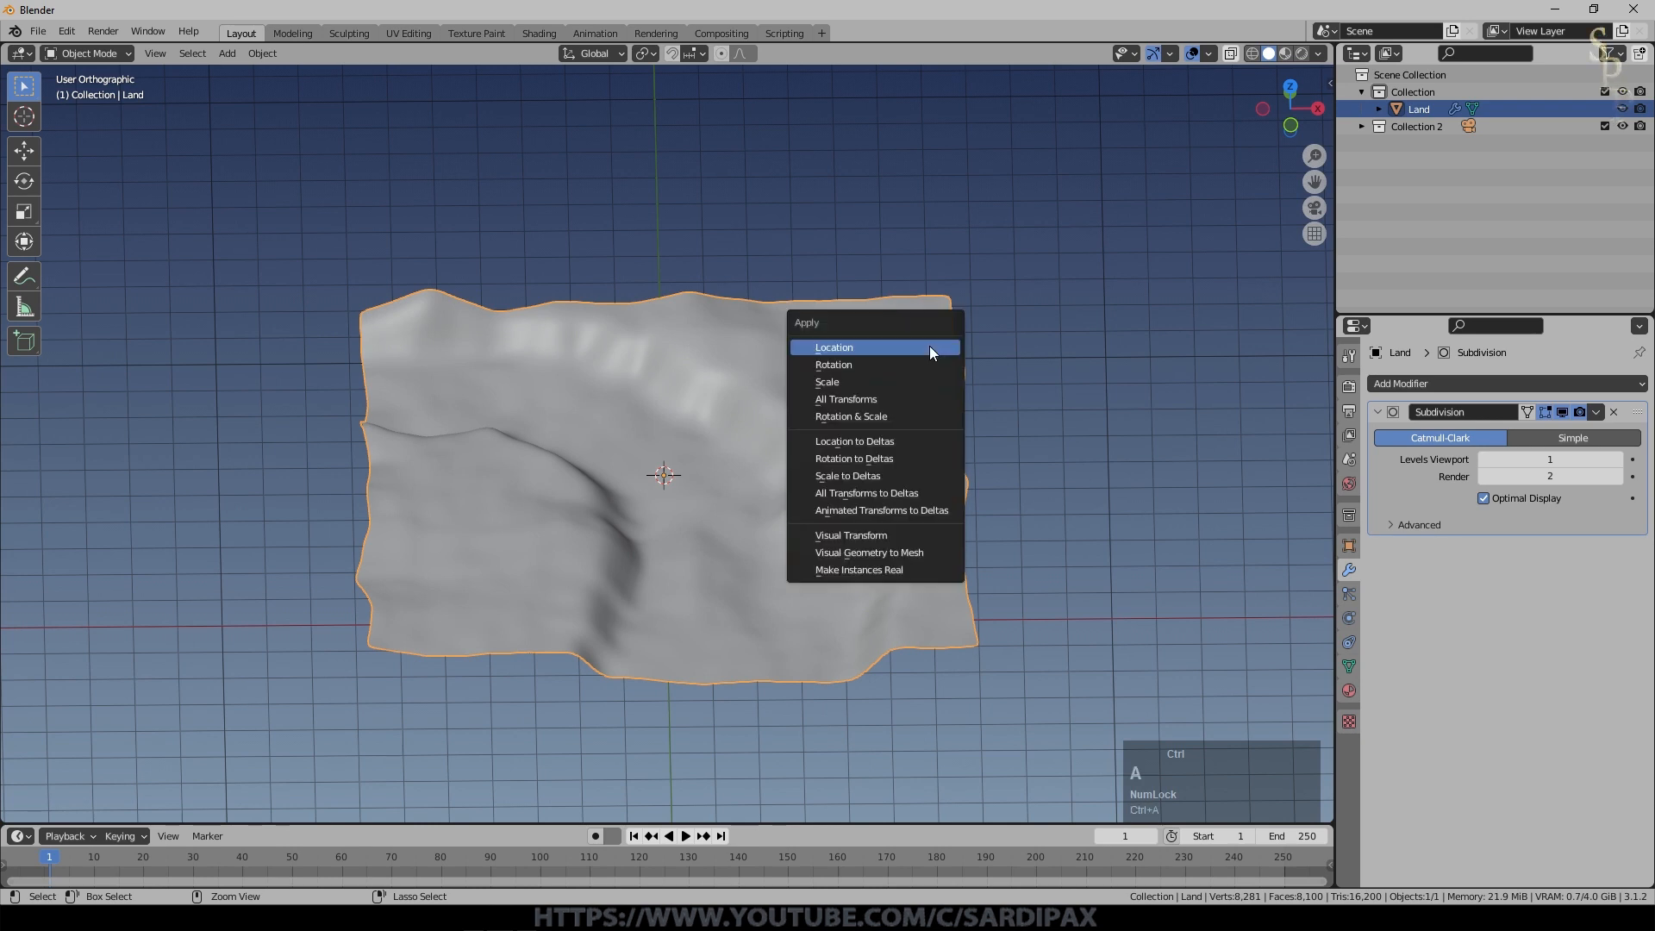
click(914, 384)
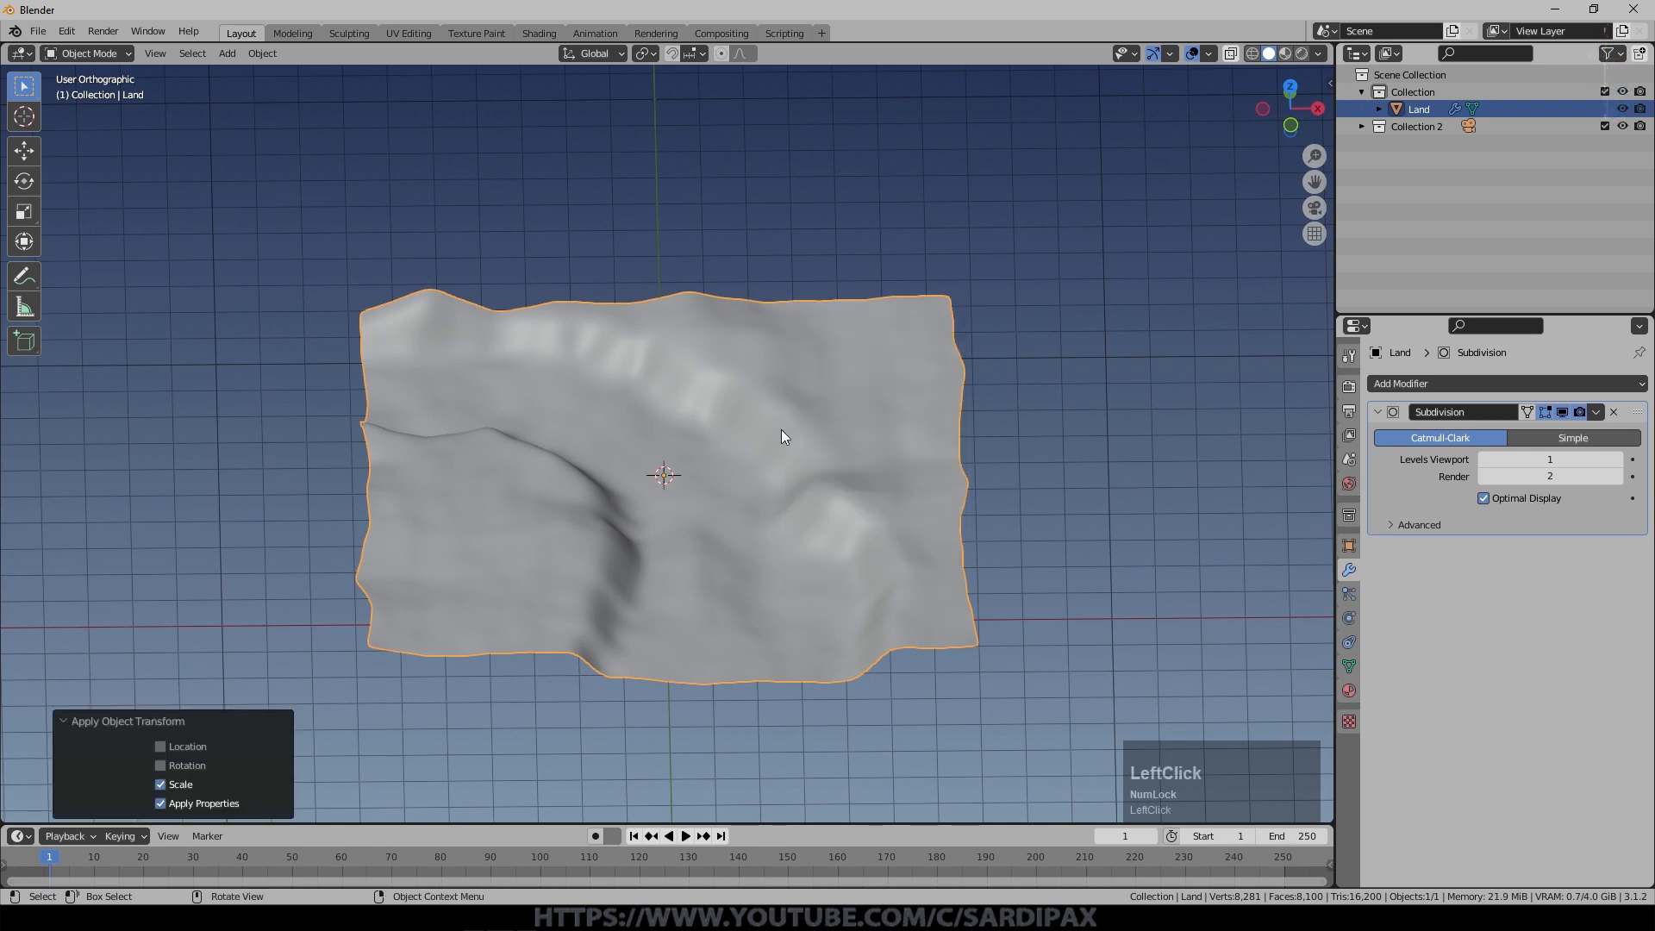
Add a mesh plane and scale it by about 6.69 so that it covers the terrain seen from above.
key(shift+a)
mouse_move(781, 429)
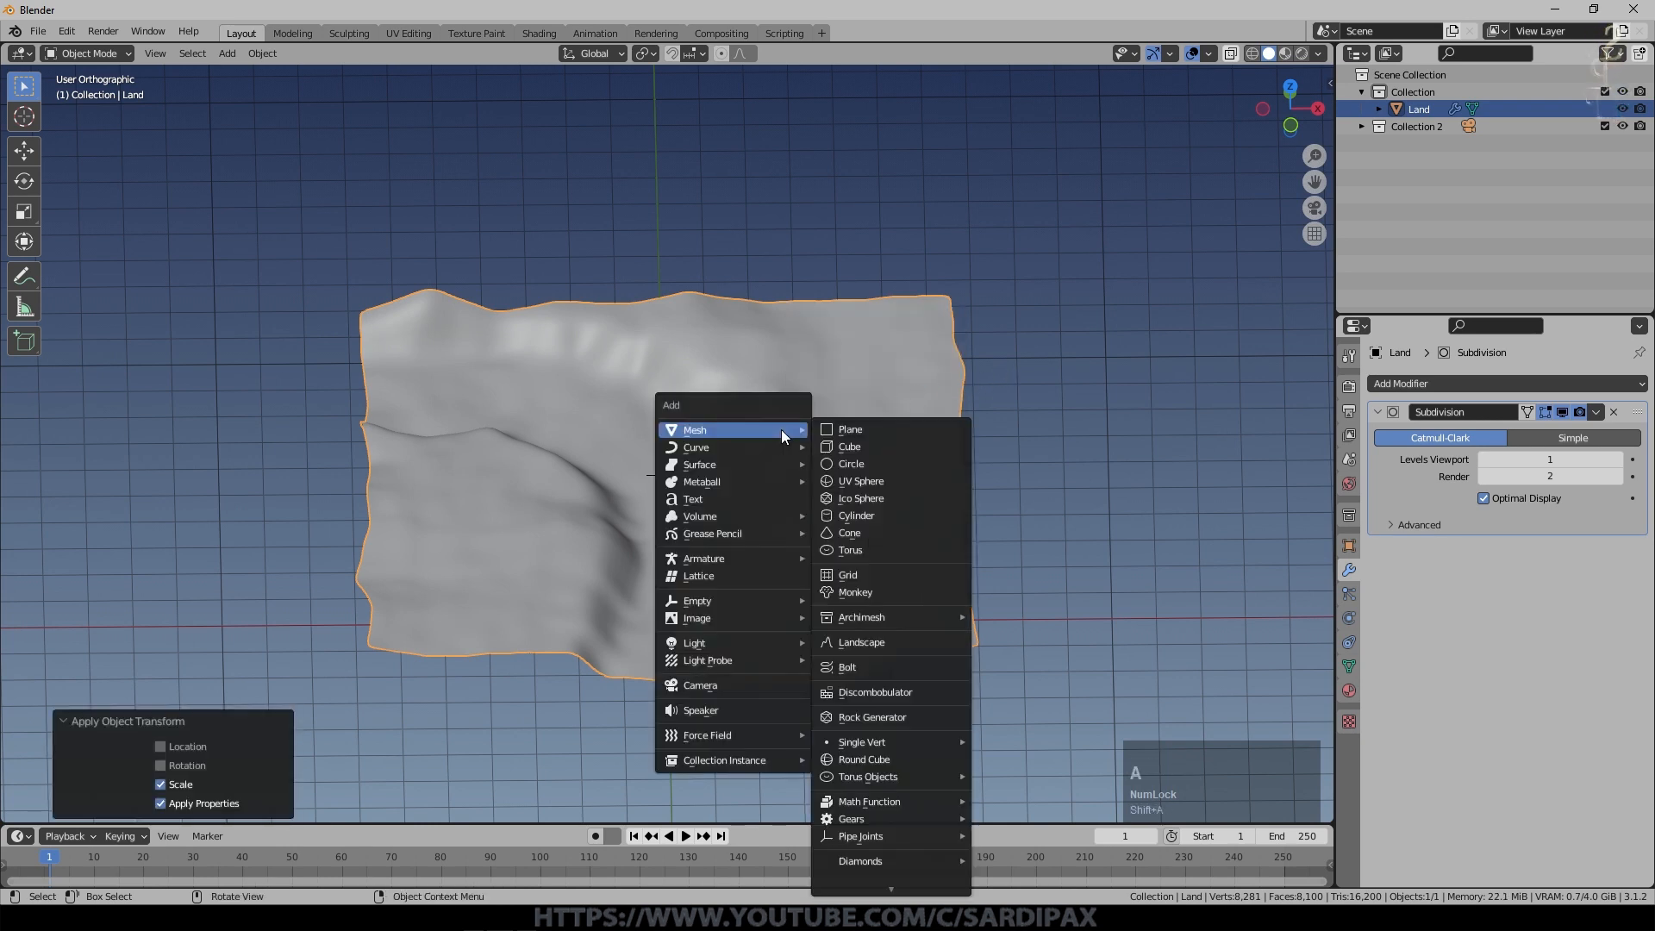
click(834, 430)
key(KP_7)
key(s)
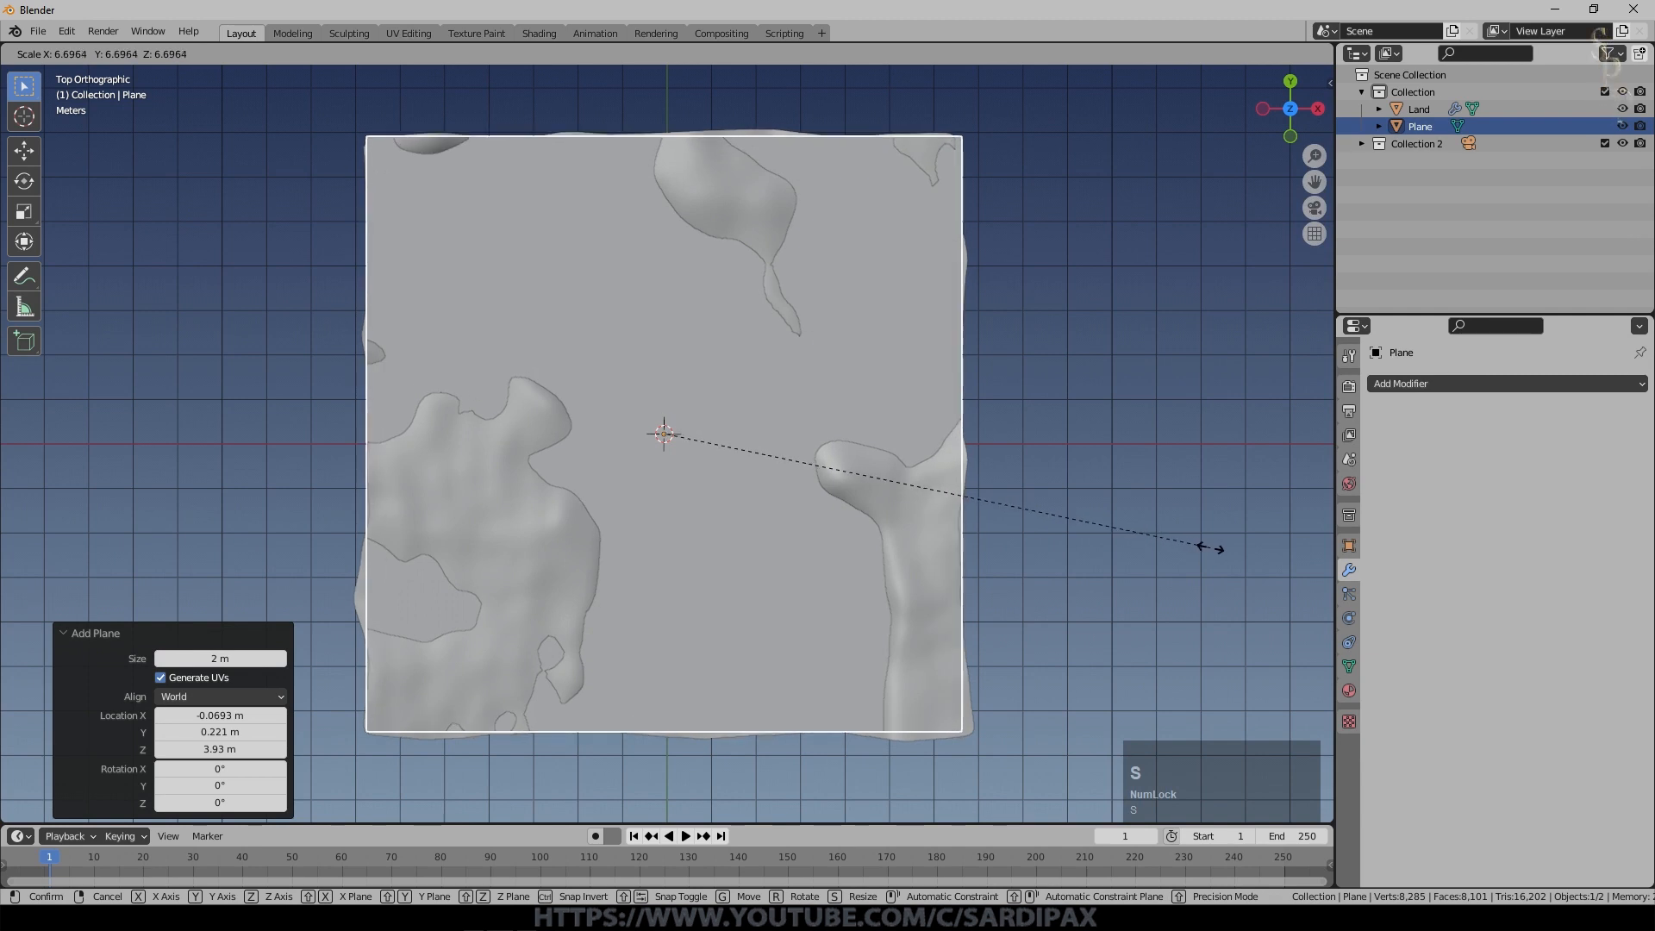
click(1207, 546)
Create a new material for the added plane and set its viewport display color to light blue.
middle_drag(1207, 547, 1046, 431)
click(1349, 691)
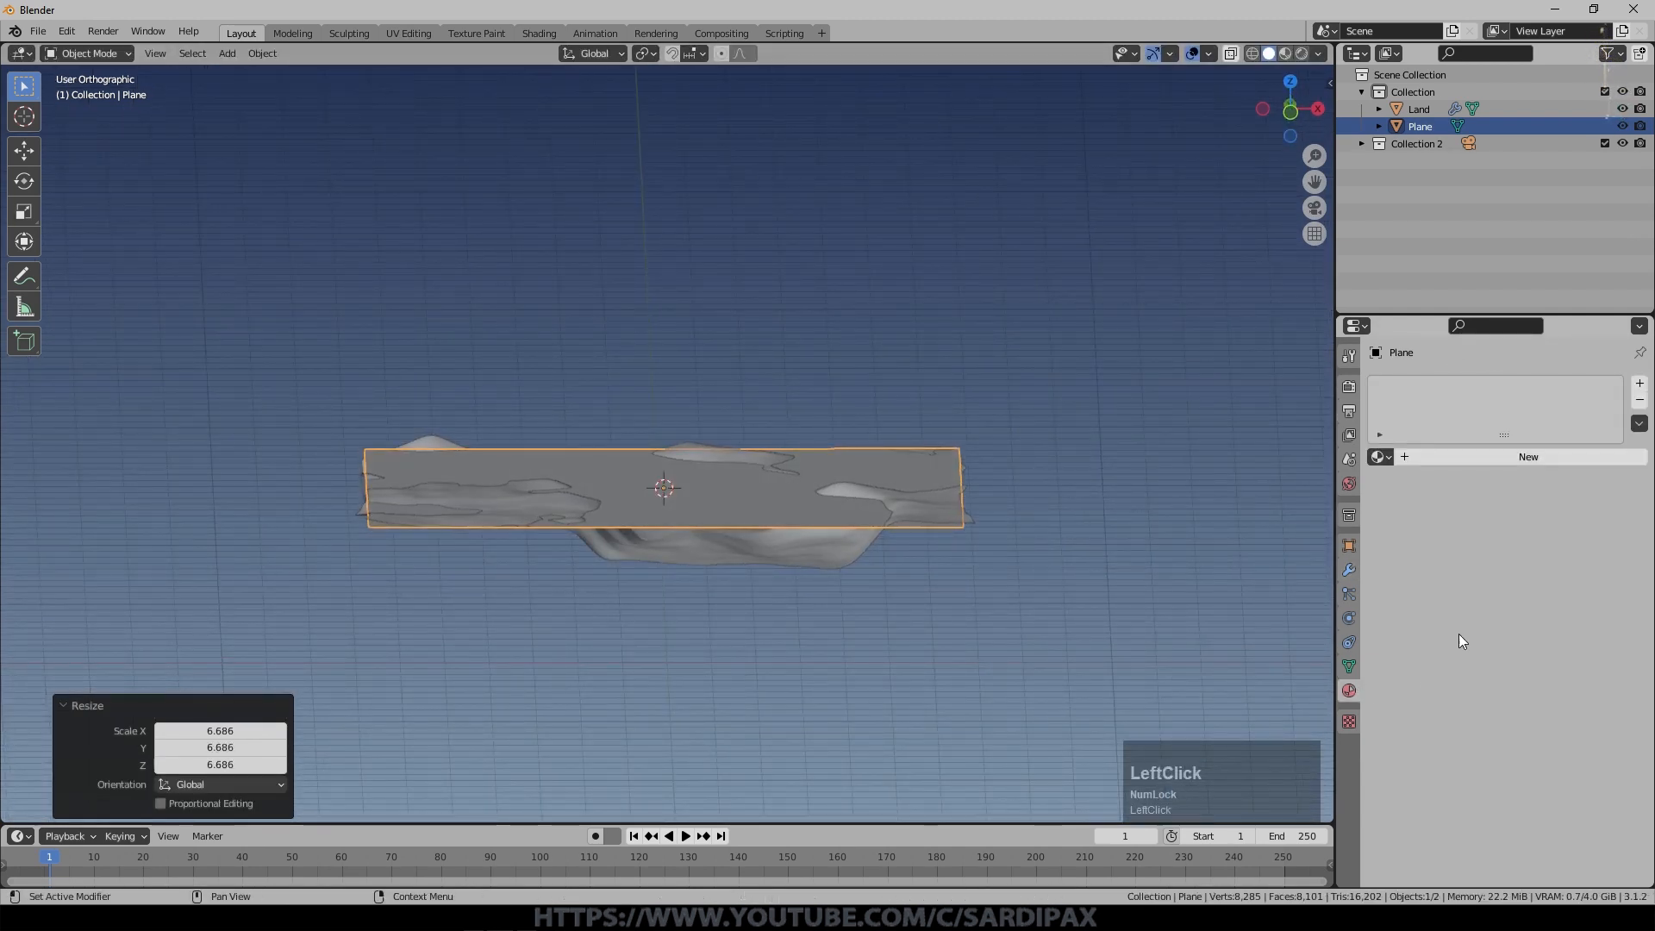
click(1422, 453)
scroll(1517, 680, down, 1)
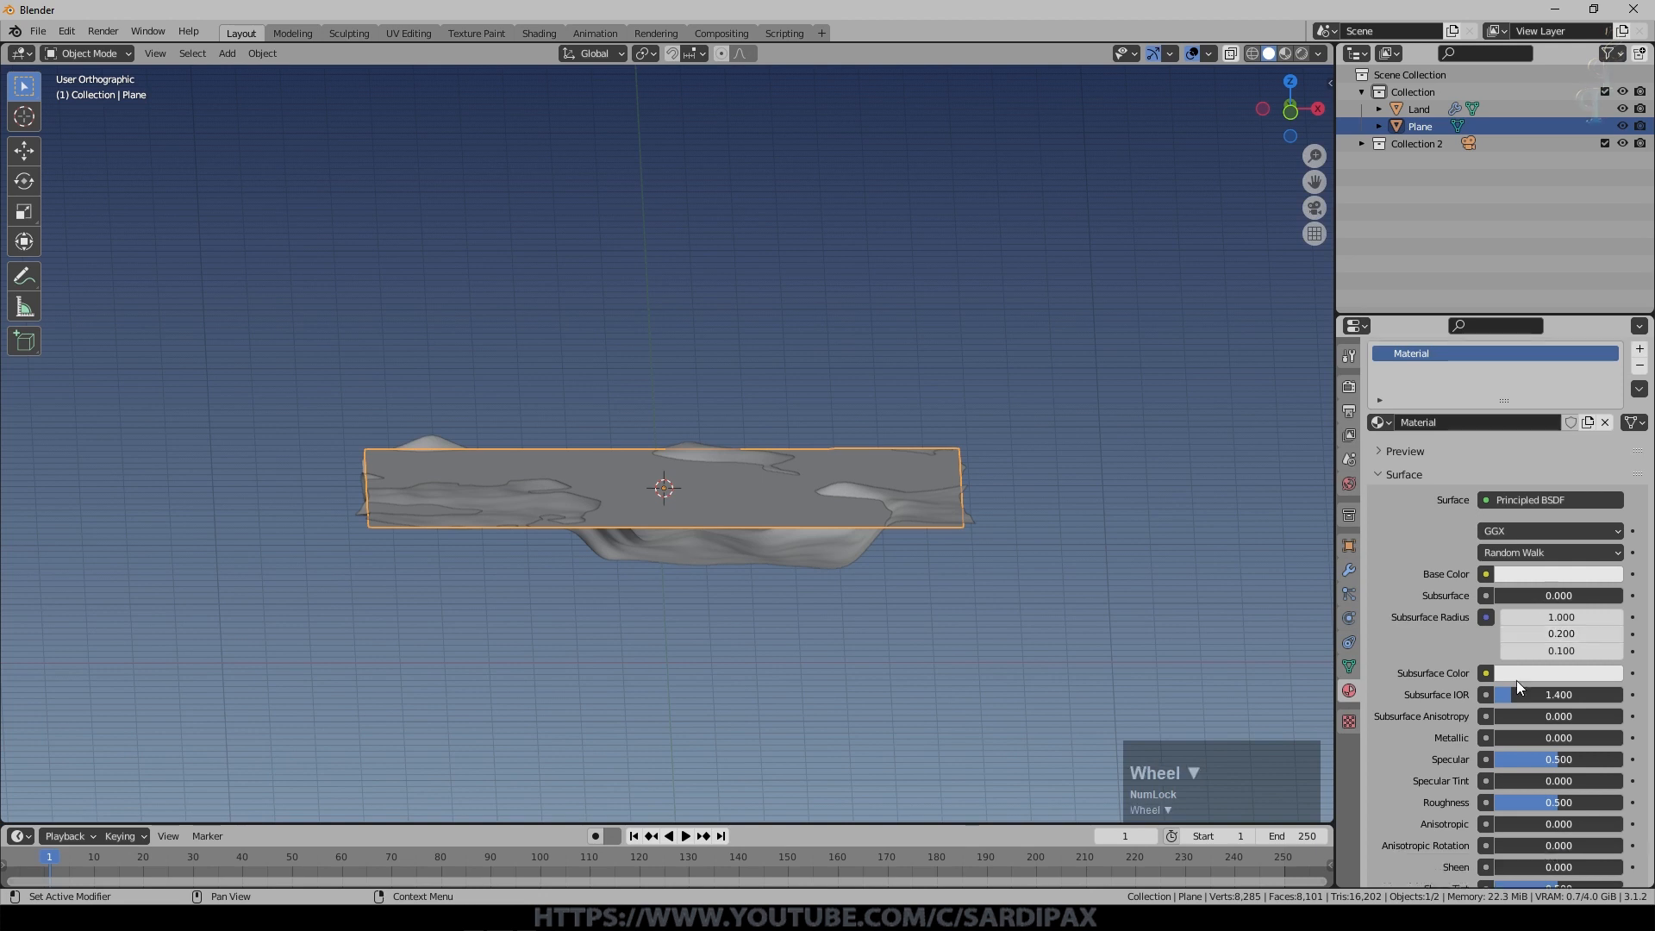
scroll(1510, 674, down, 6)
click(1379, 848)
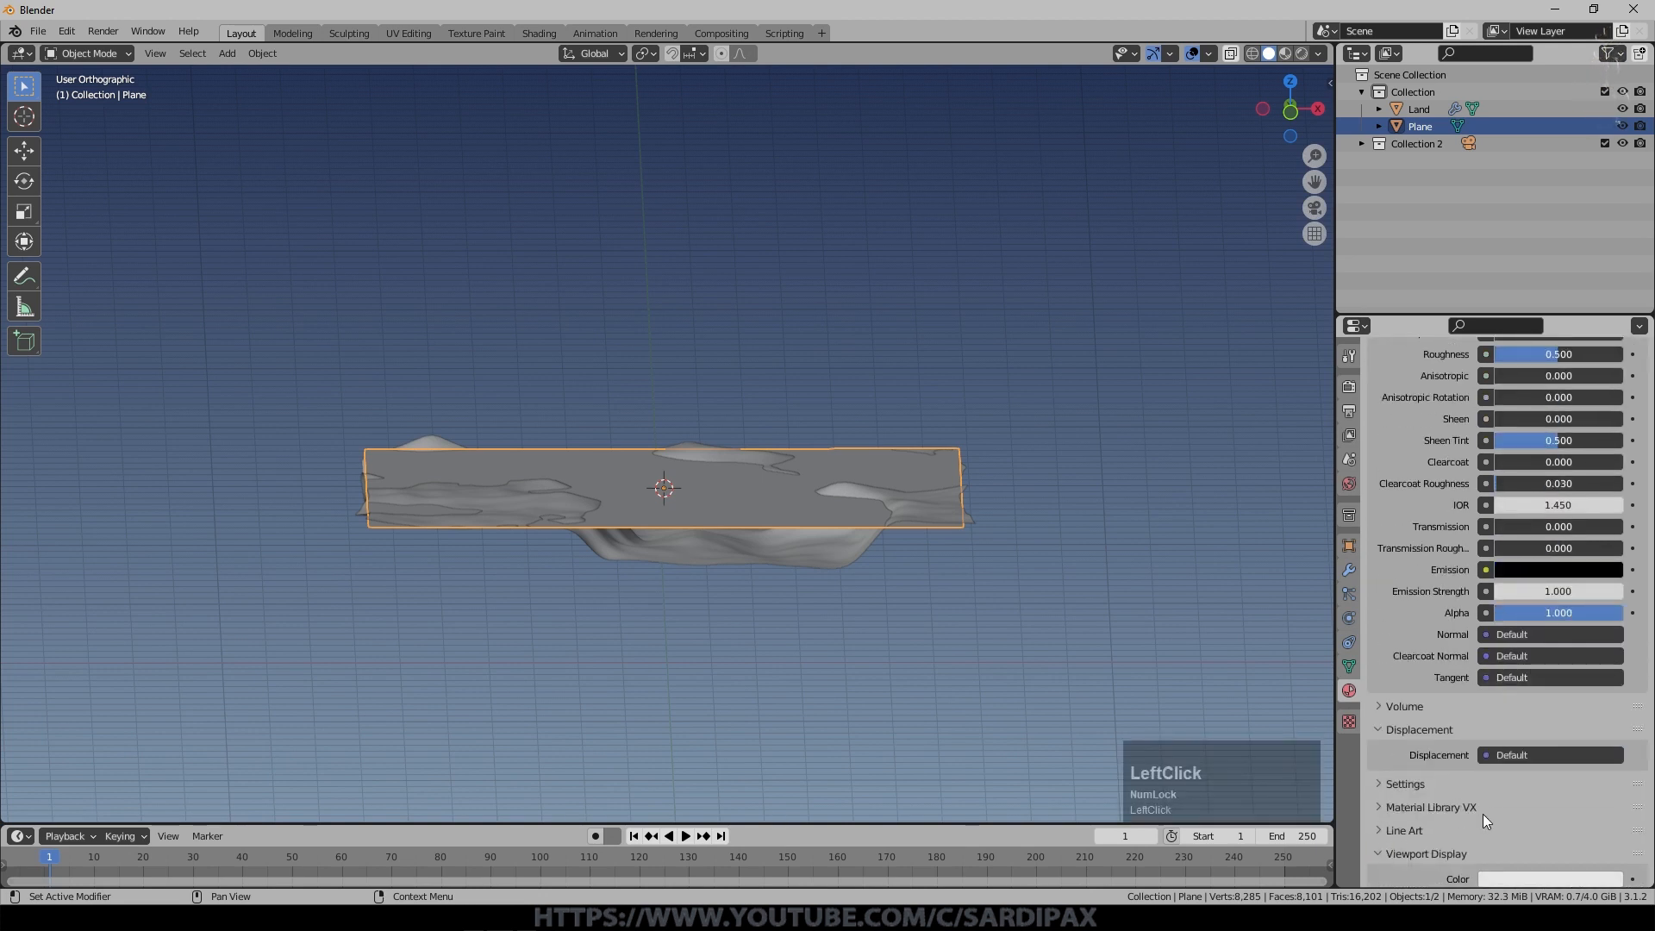
scroll(1483, 814, down, 1)
click(1525, 843)
drag(1553, 649, 1548, 645)
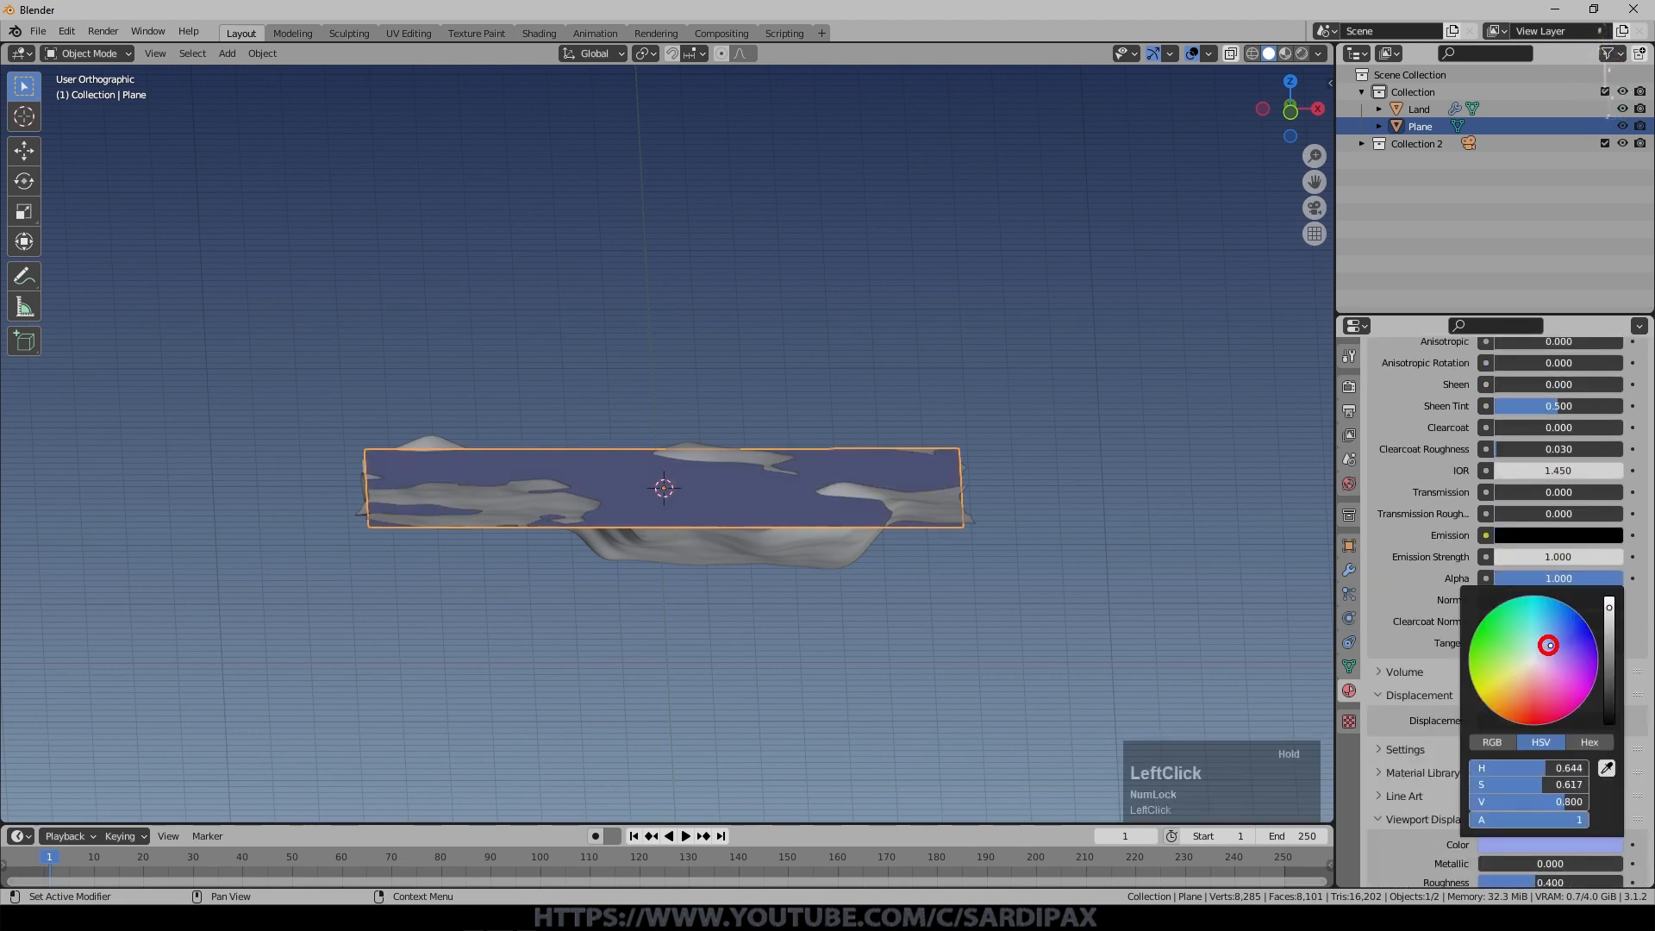
drag(1549, 645, 1546, 643)
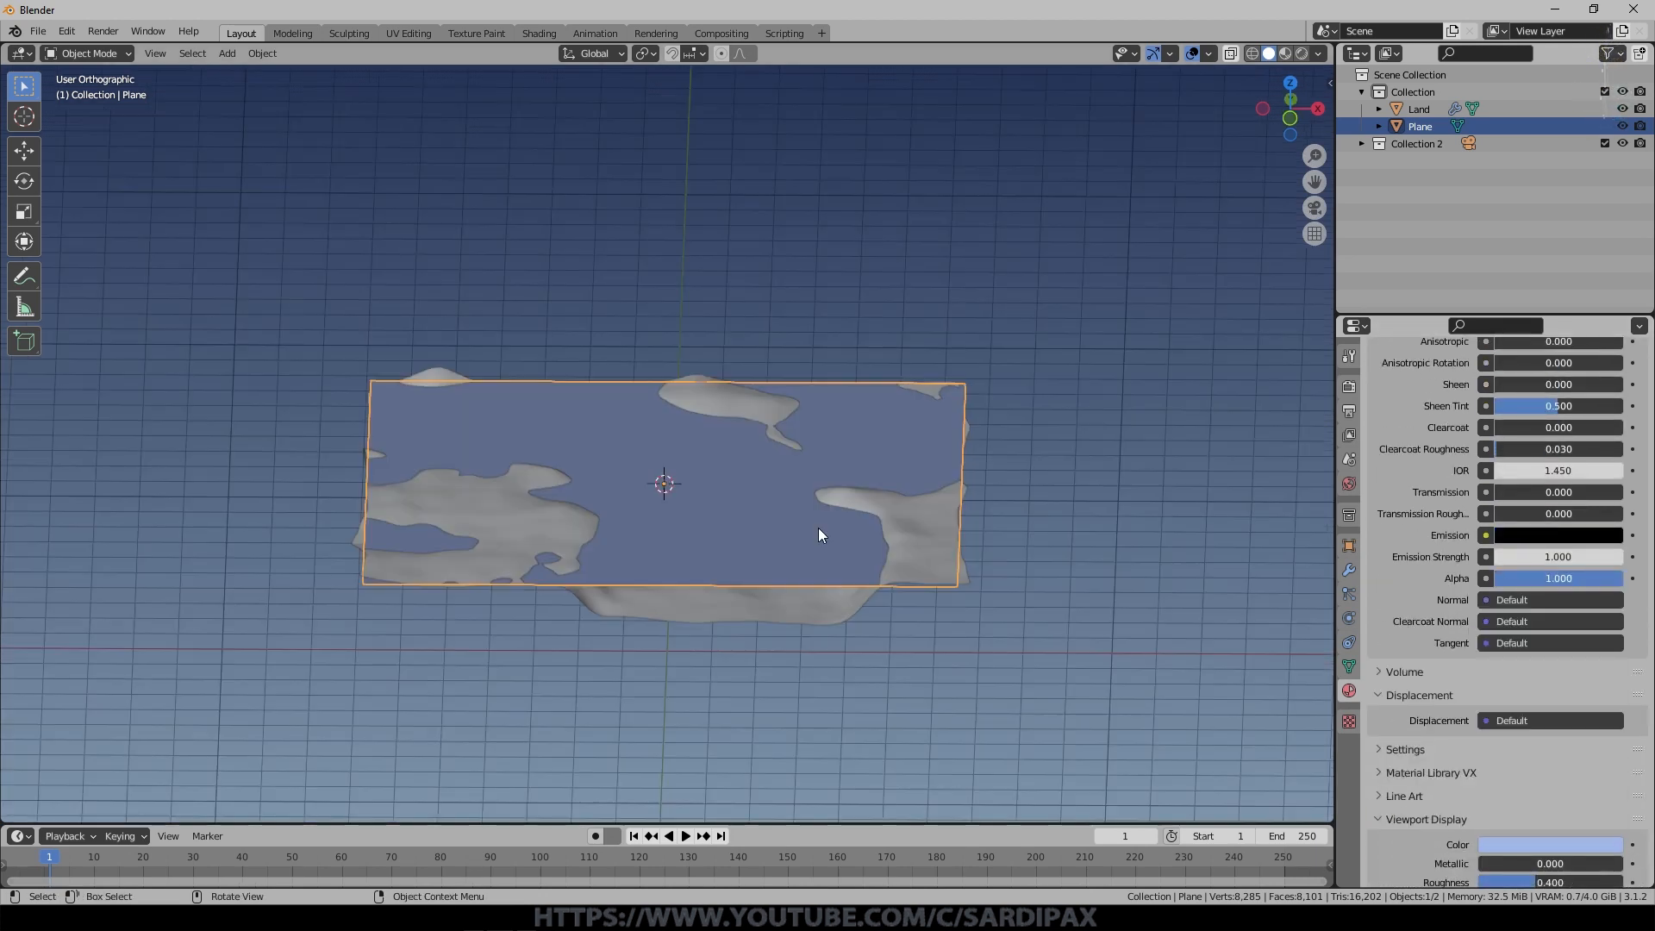
Lower the blue plane about 0.39 m along Z so it fills only the river channel, and apply its scale.
key(g)
key(z)
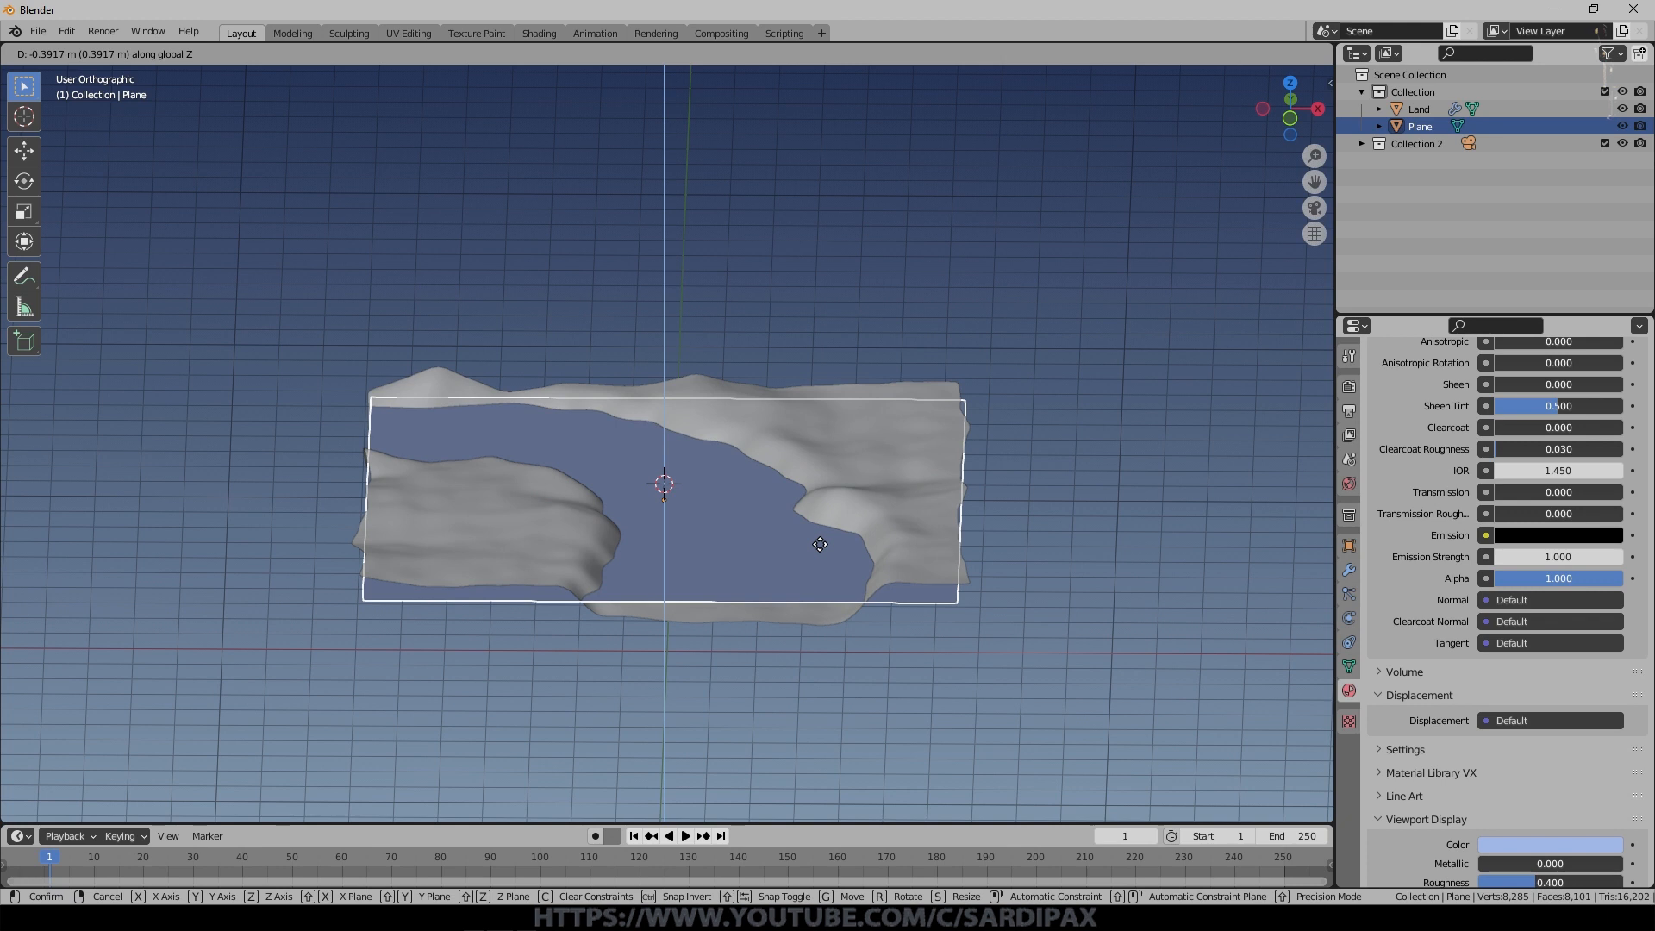
click(820, 544)
middle_drag(860, 351, 849, 431)
key(ctrl+a)
click(848, 425)
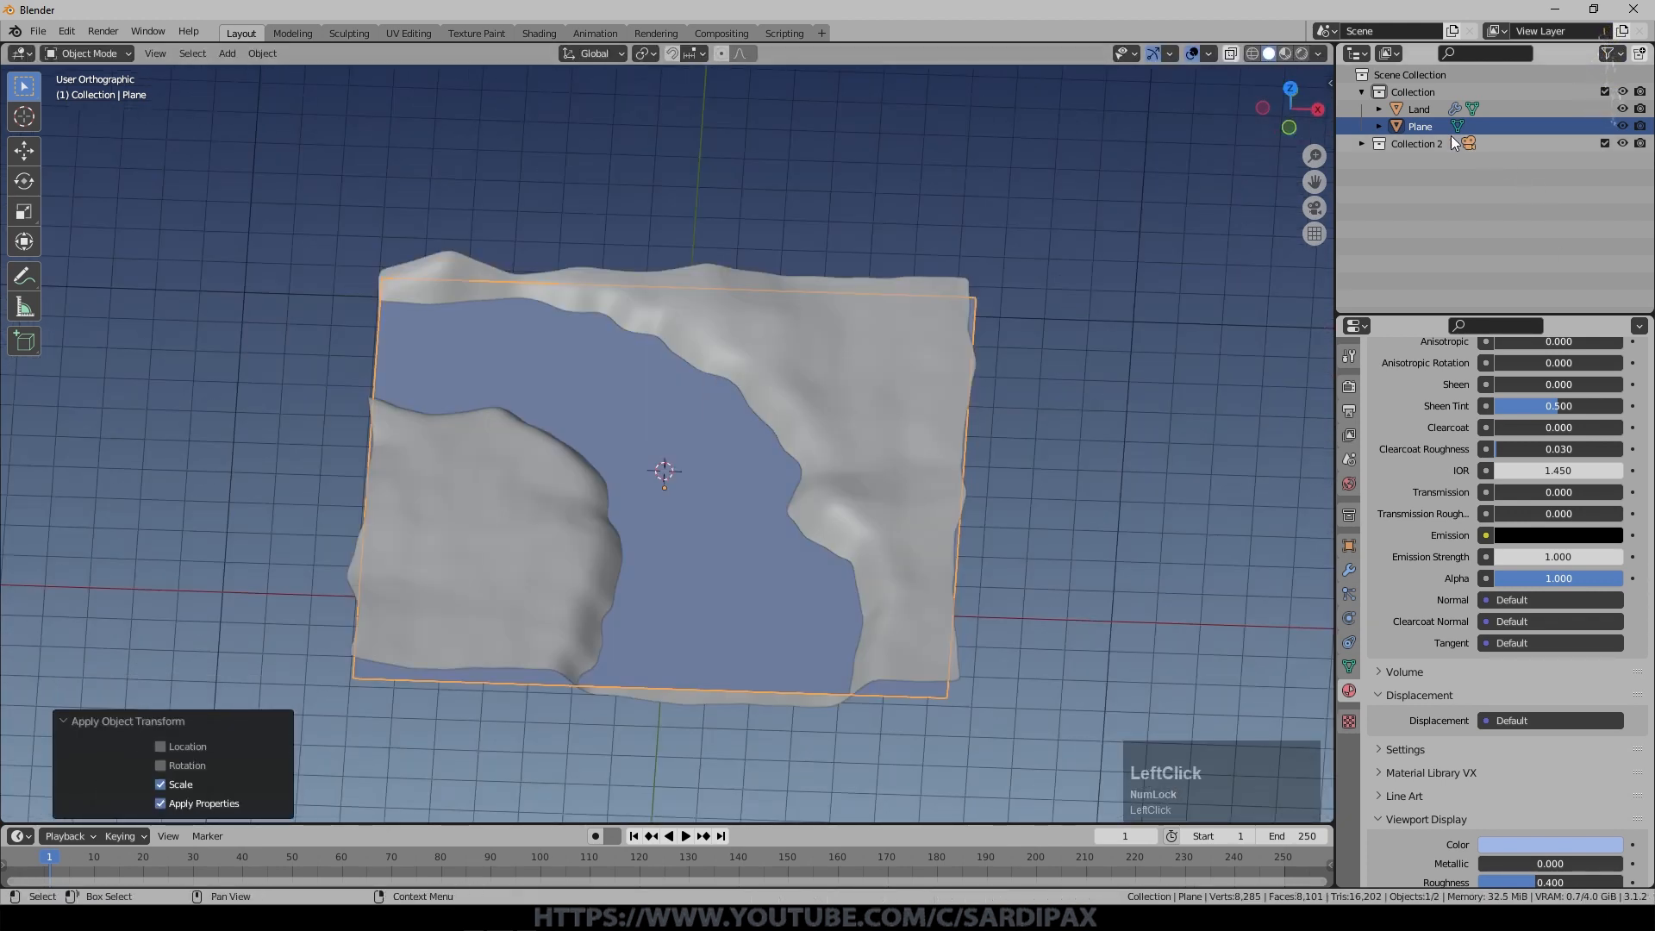
Rename the blue plane to Water and hide it.
double_click(1421, 126)
text(Water)
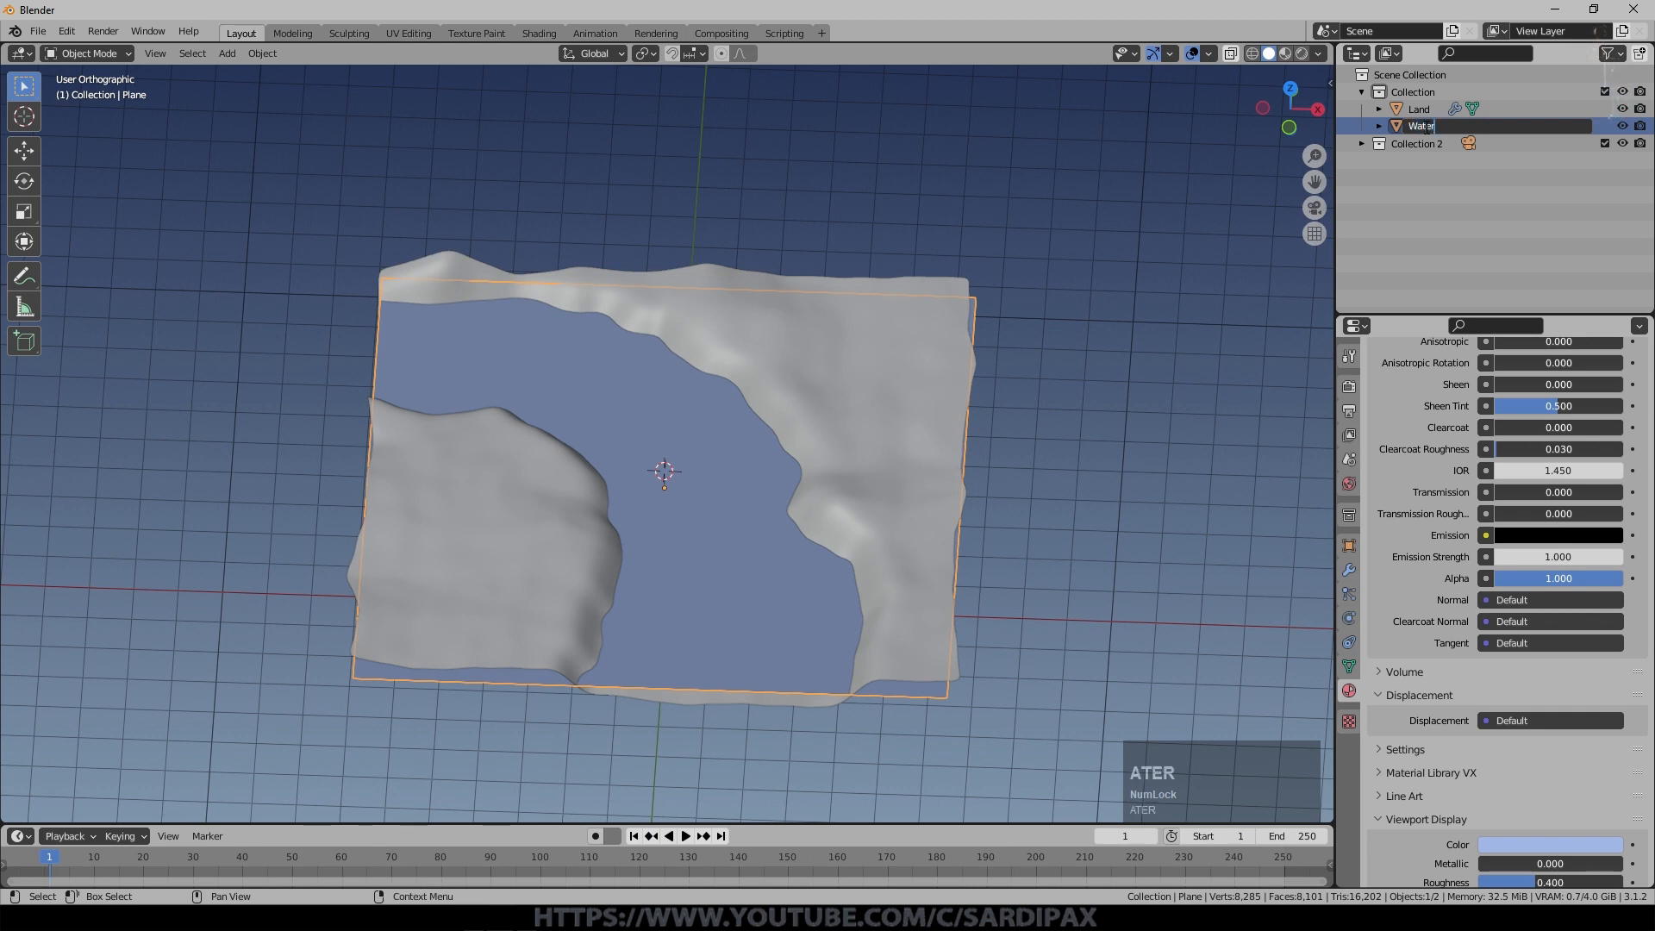
key(Return)
key(h)
Add a vertex group to the Land object and view it from the top.
click(808, 451)
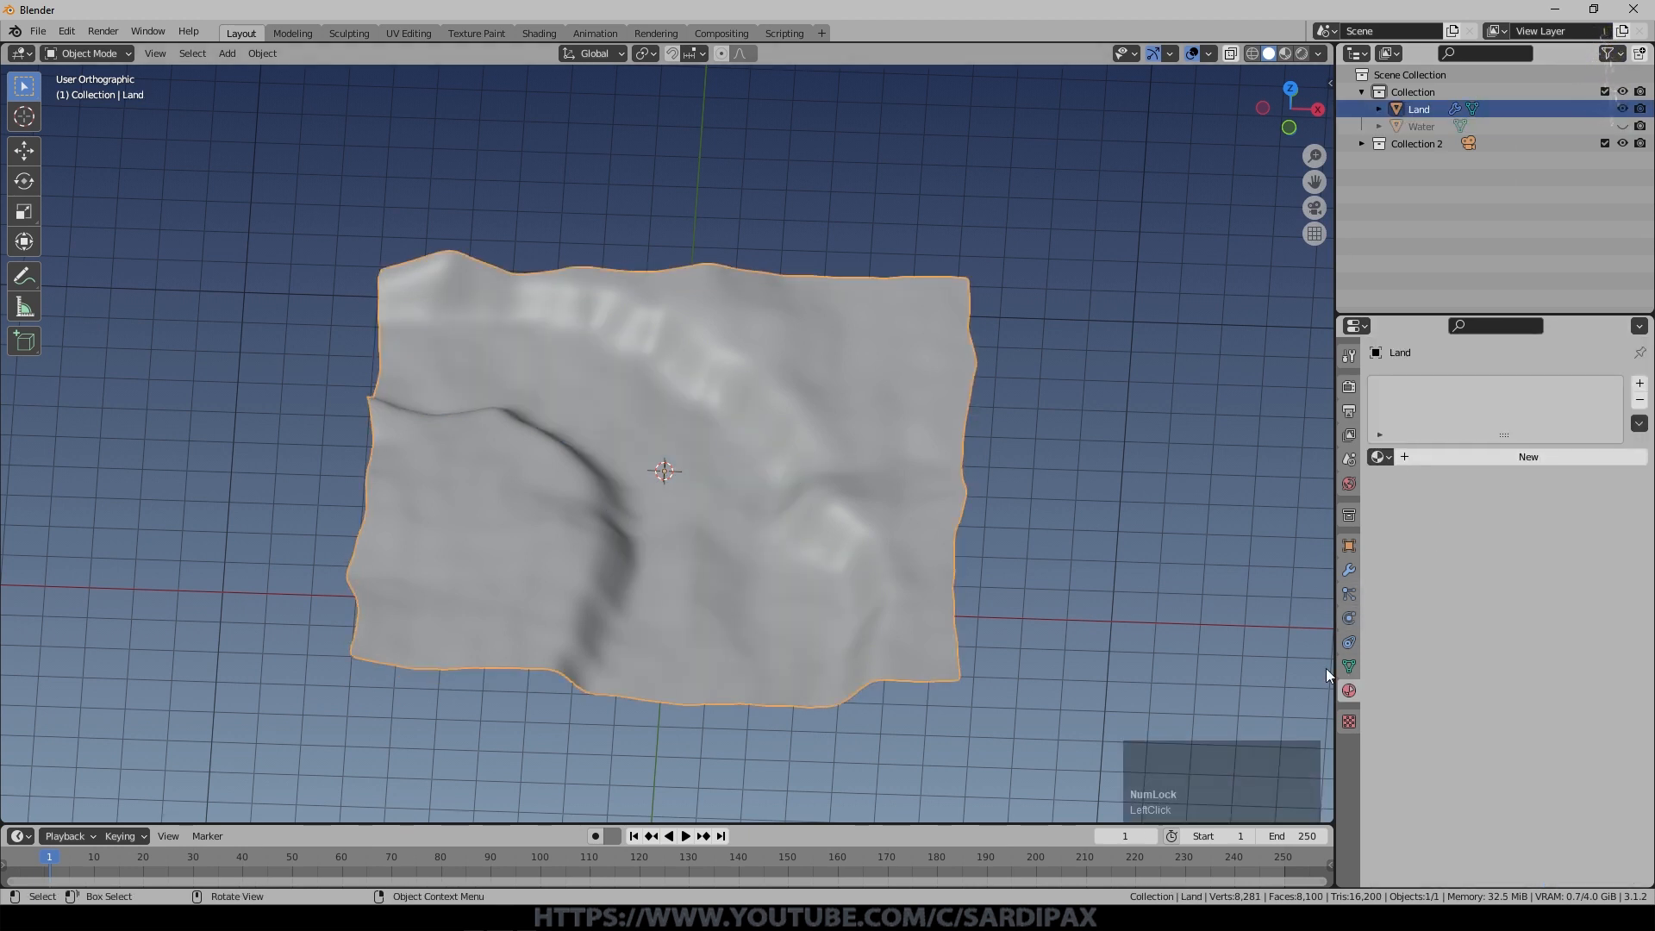
click(1348, 666)
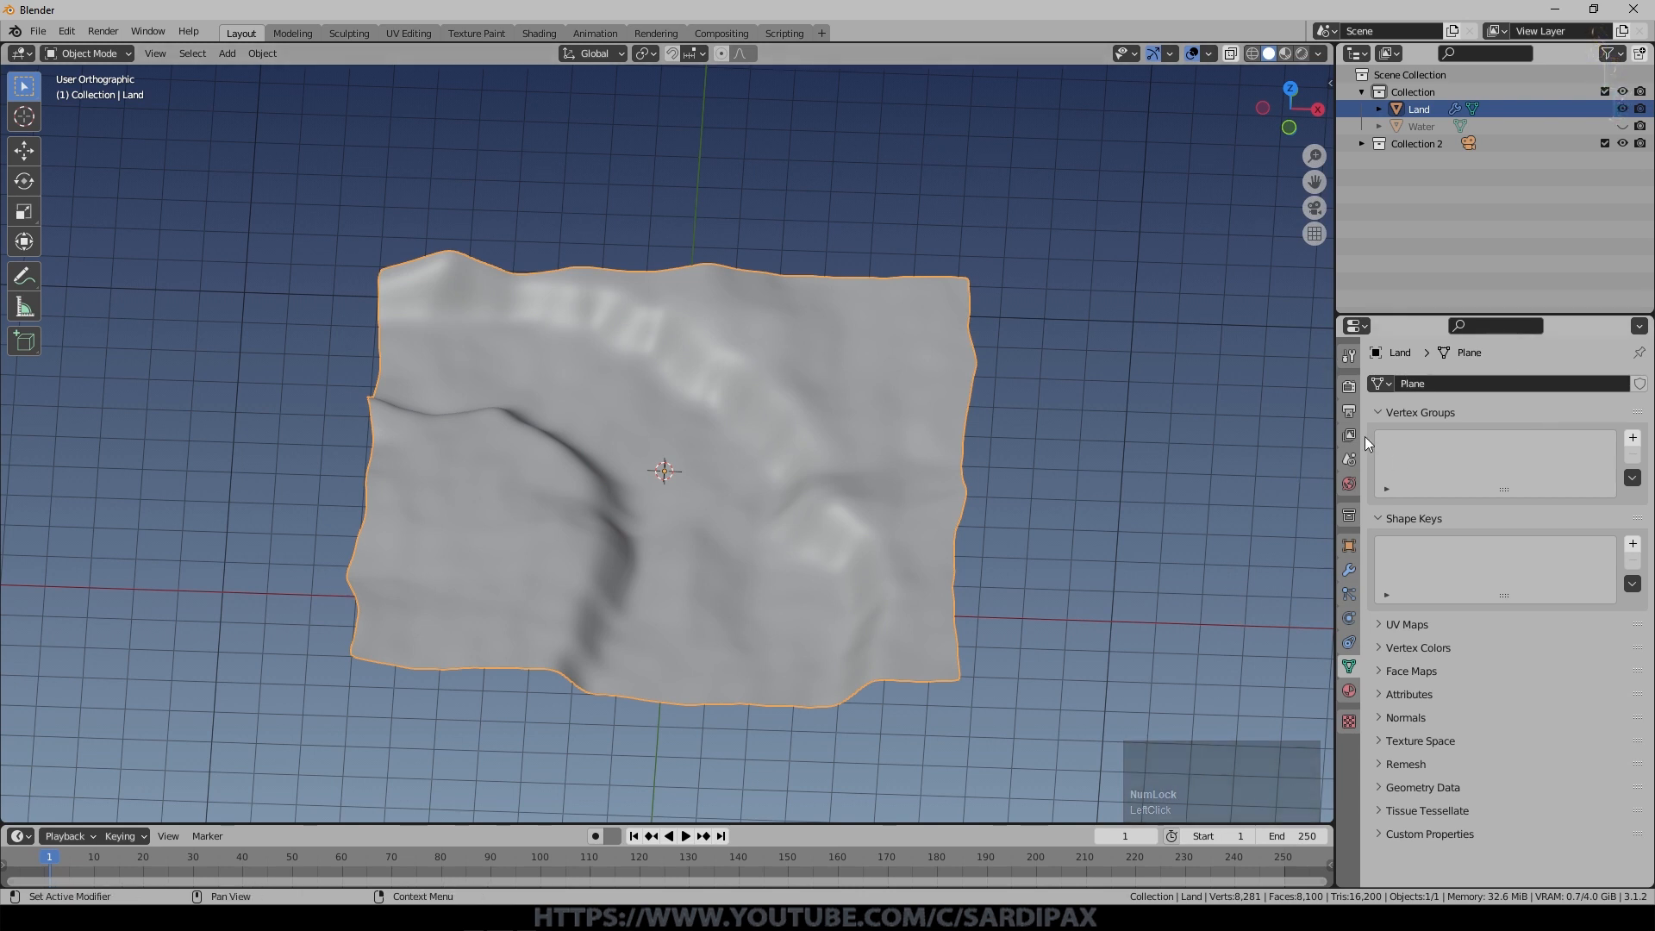
click(1633, 439)
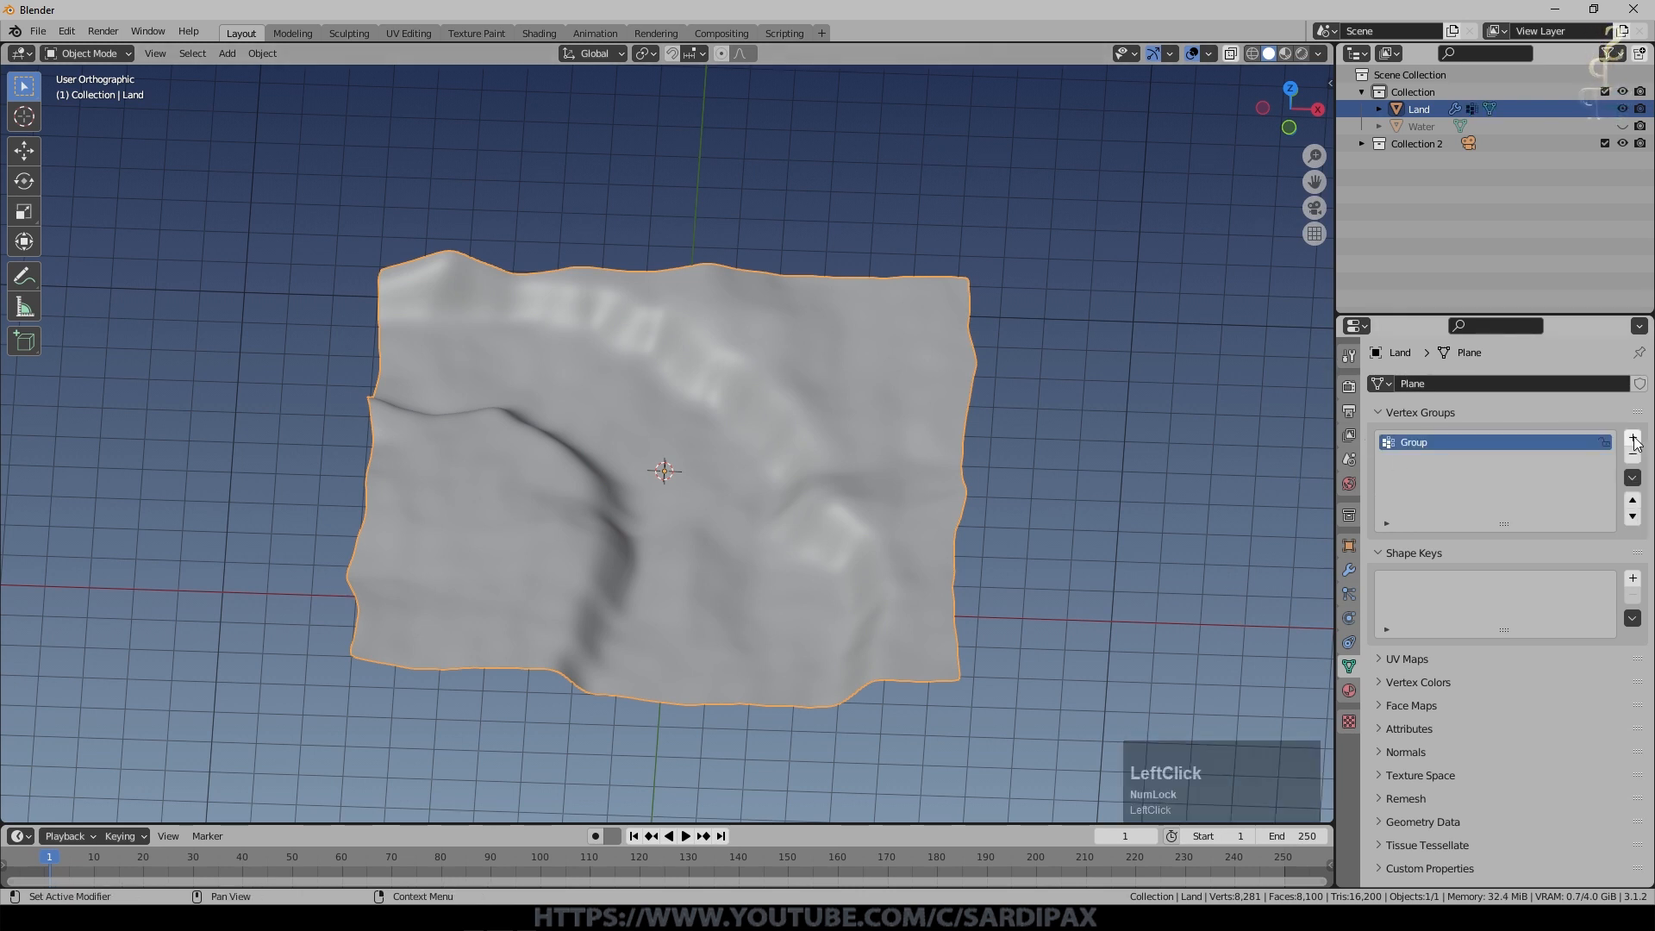
key(KP_7)
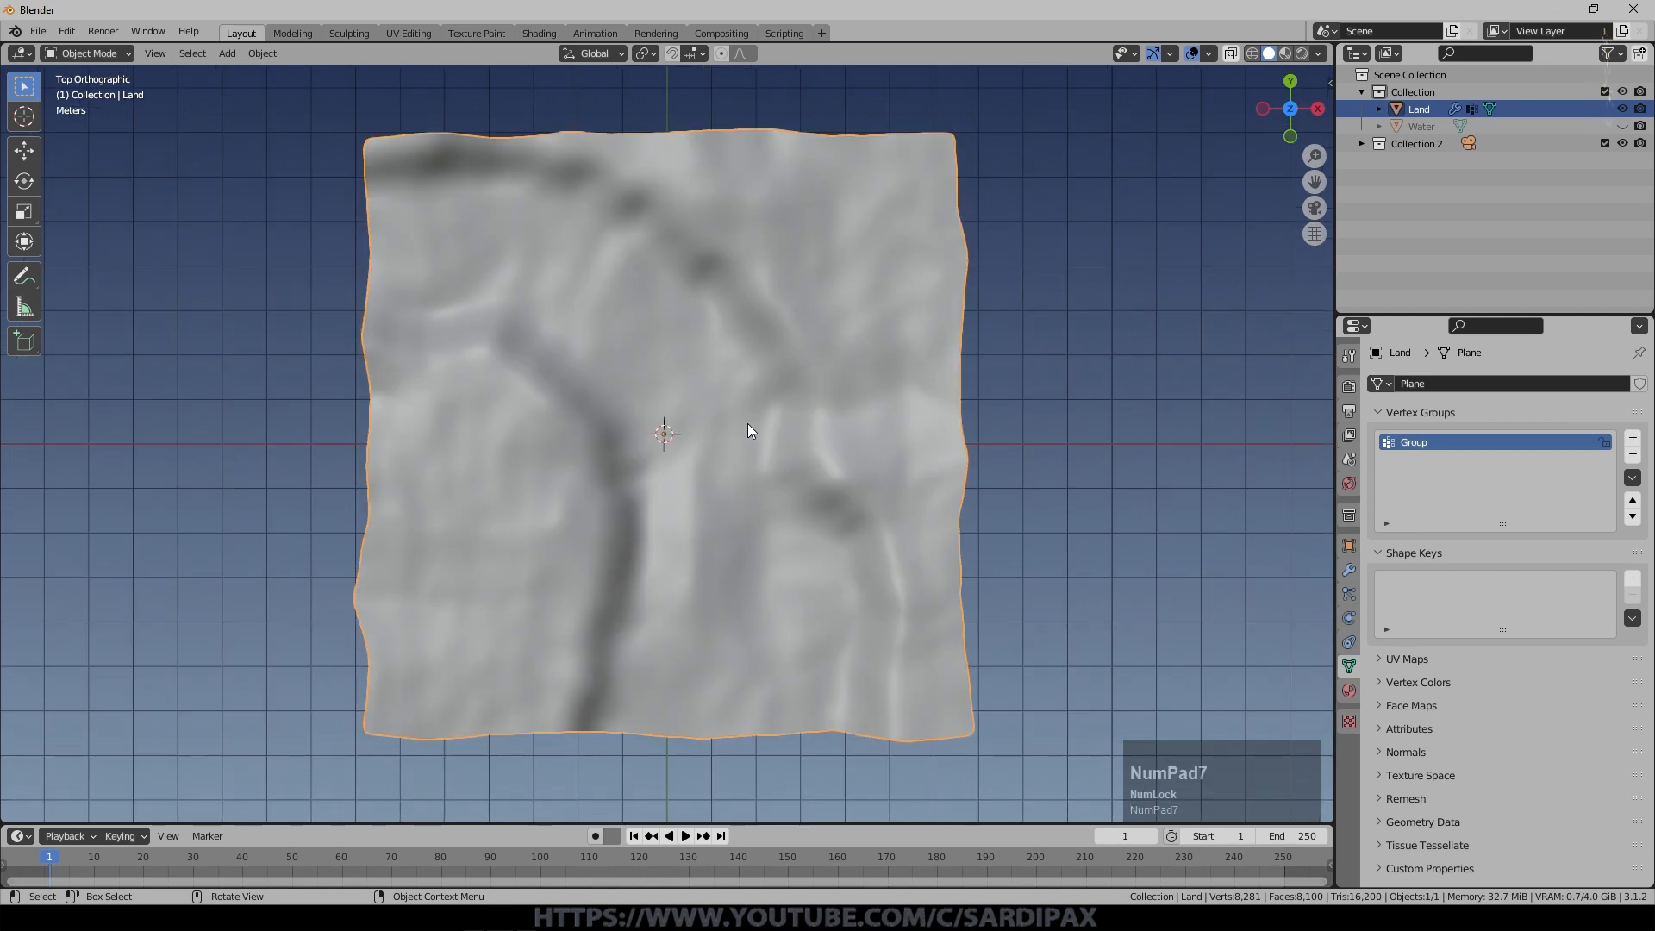
Enter Weight Paint mode on Land and paint full weight along the whole river channel.
click(89, 54)
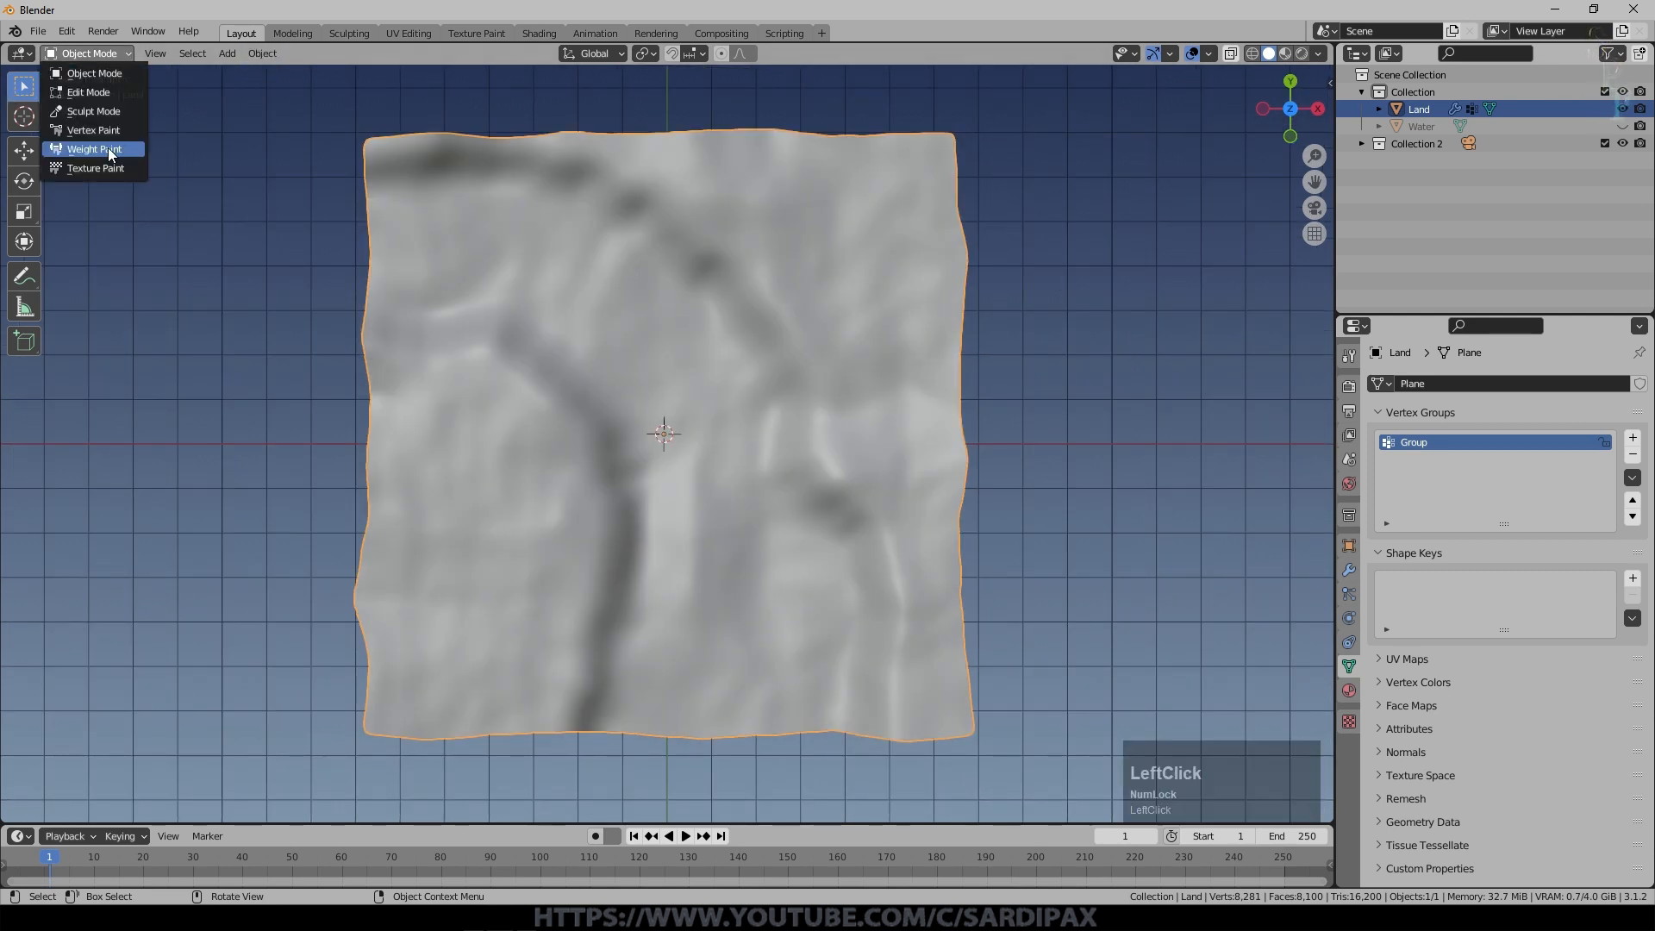
click(82, 143)
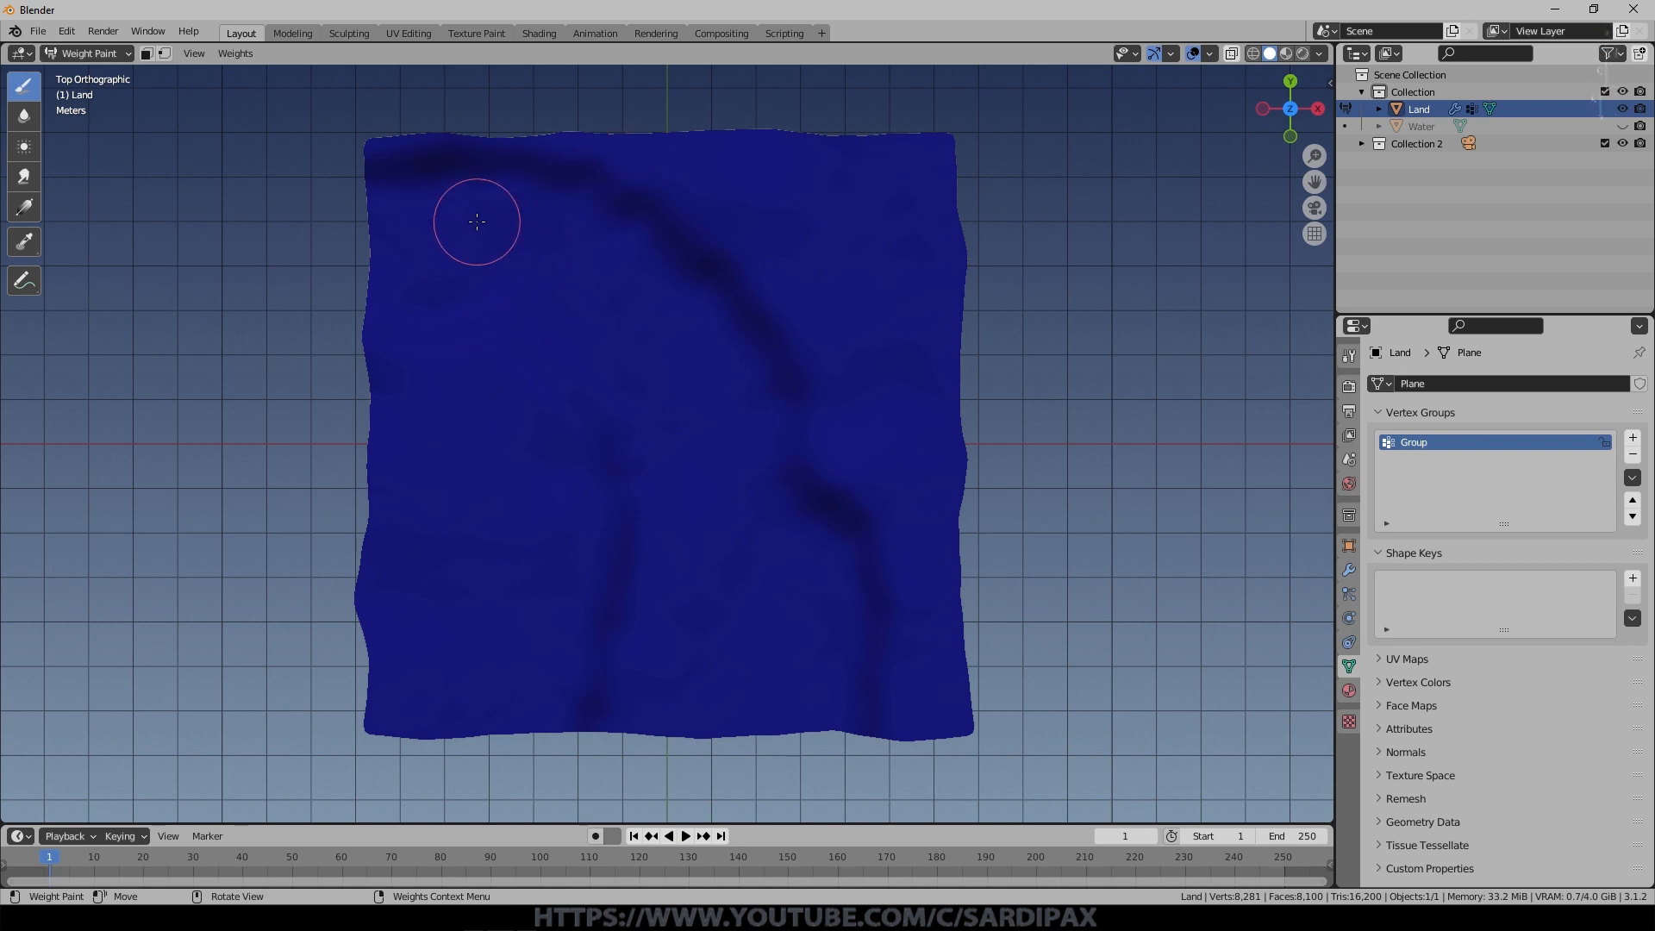
click(407, 178)
mouse_move(406, 178)
mouse_down()
mouse_move(473, 175)
mouse_move(612, 225)
mouse_move(703, 319)
mouse_move(825, 513)
mouse_move(857, 690)
mouse_move(839, 791)
mouse_move(363, 309)
mouse_move(393, 231)
mouse_move(378, 280)
mouse_up()
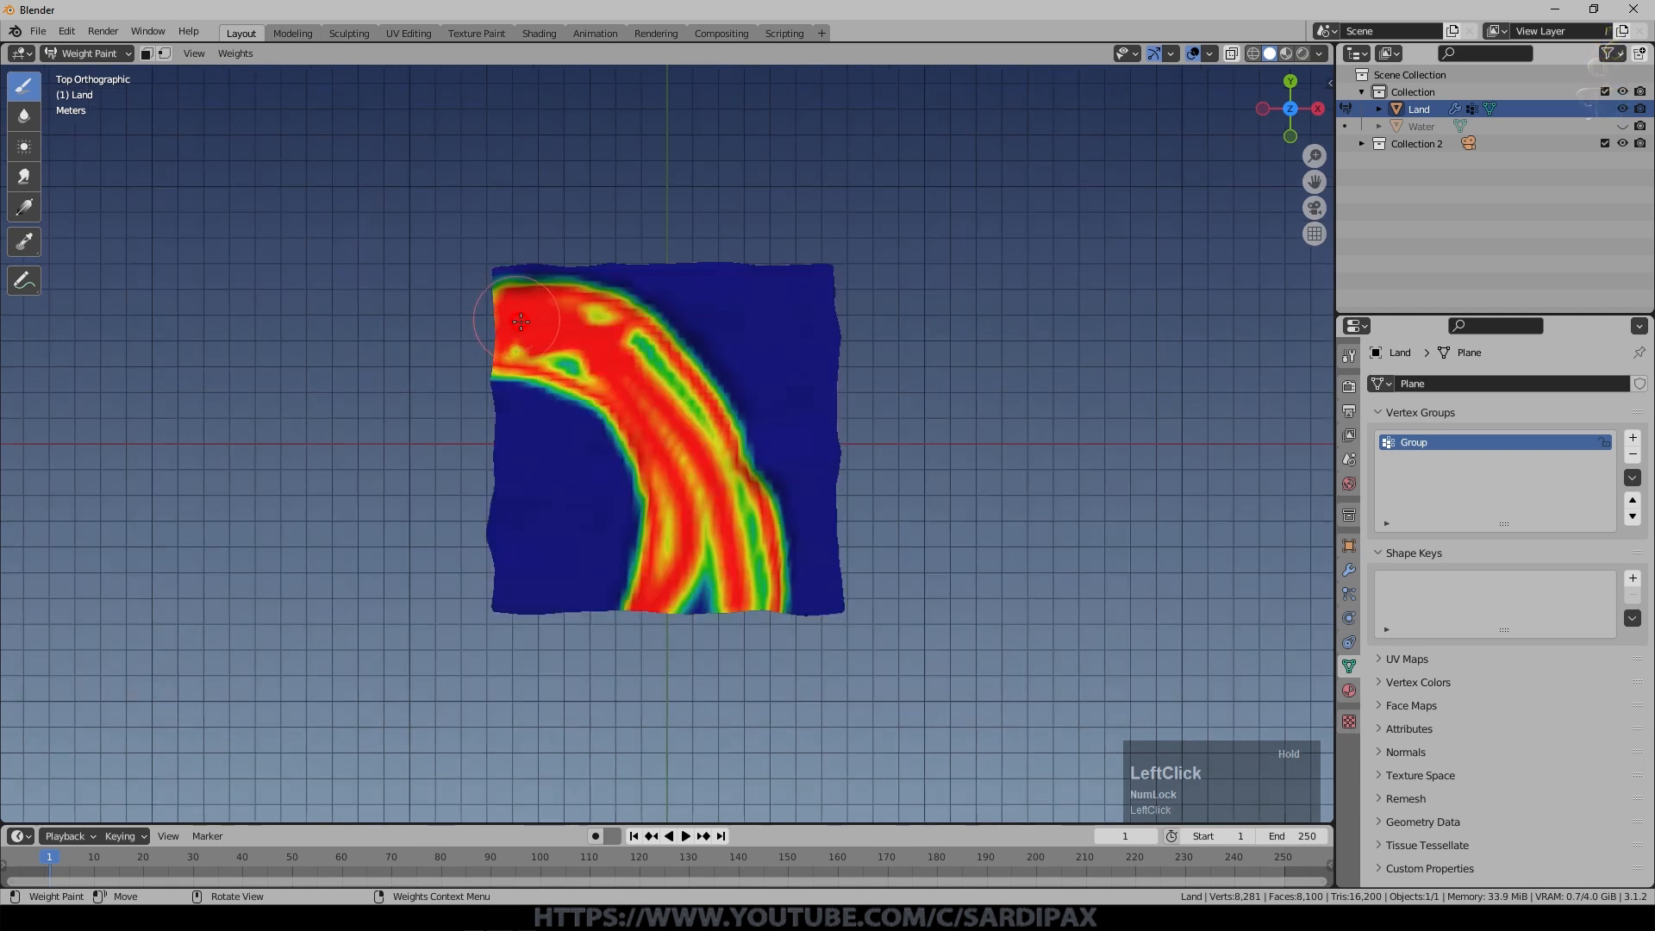
mouse_move(517, 330)
mouse_down()
mouse_move(608, 320)
mouse_move(569, 357)
mouse_up()
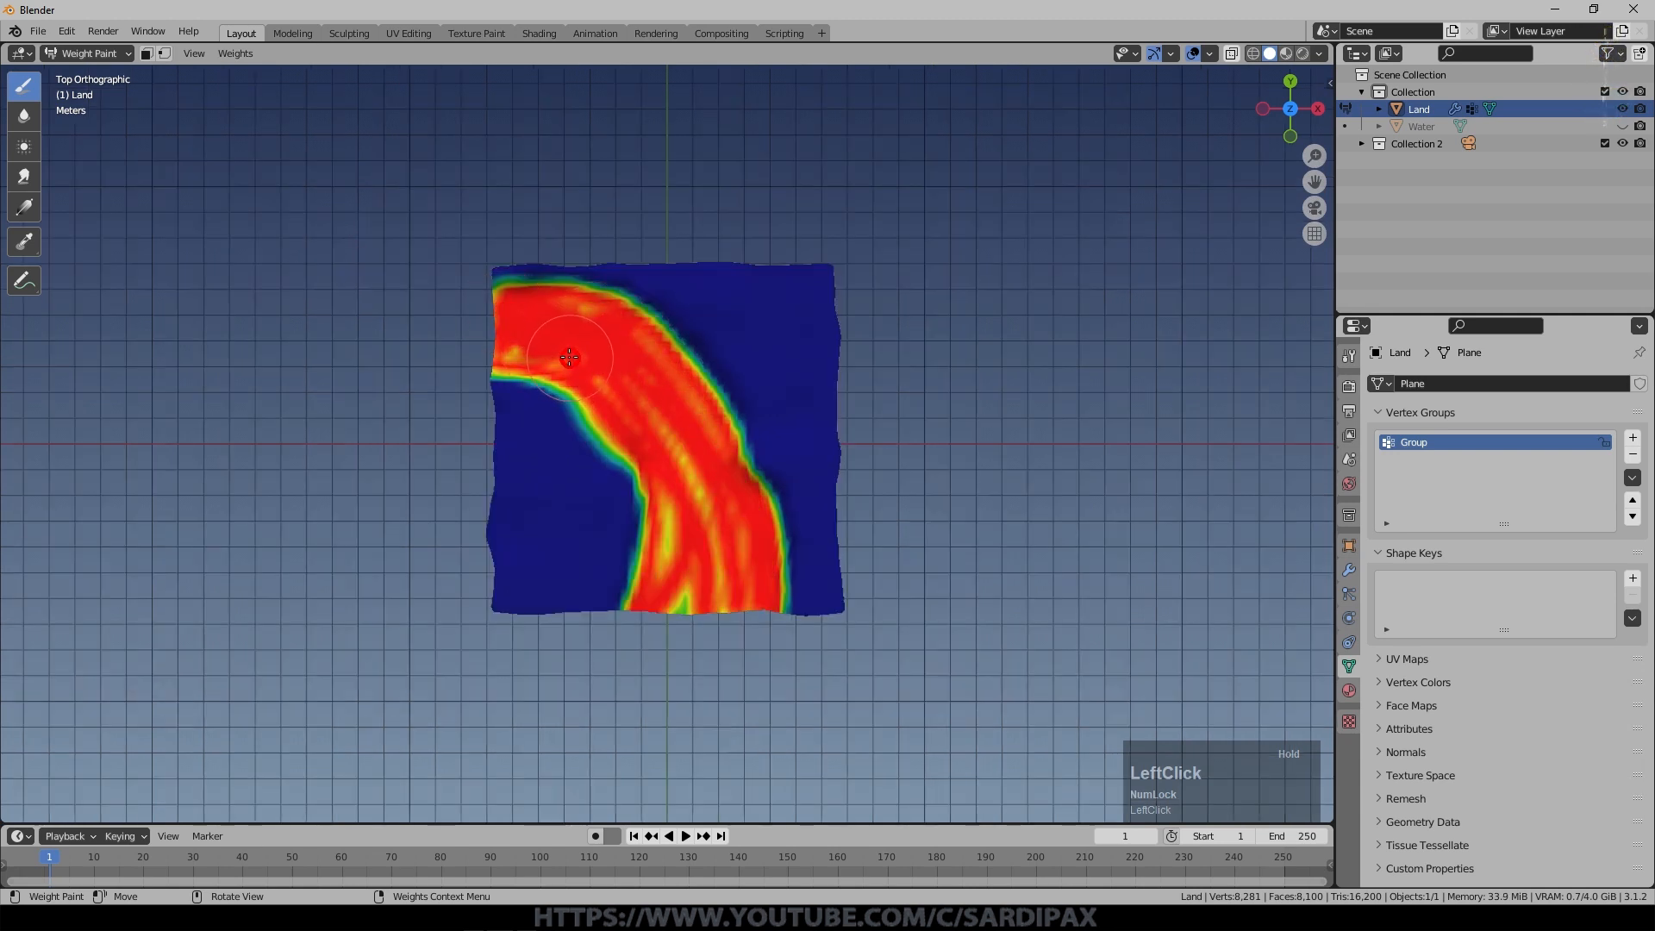
mouse_move(672, 618)
mouse_down()
mouse_move(660, 423)
mouse_move(568, 334)
mouse_move(222, 184)
mouse_up()
Blur the outer edge of the painted river weights and rename the vertex group to Water.
click(23, 115)
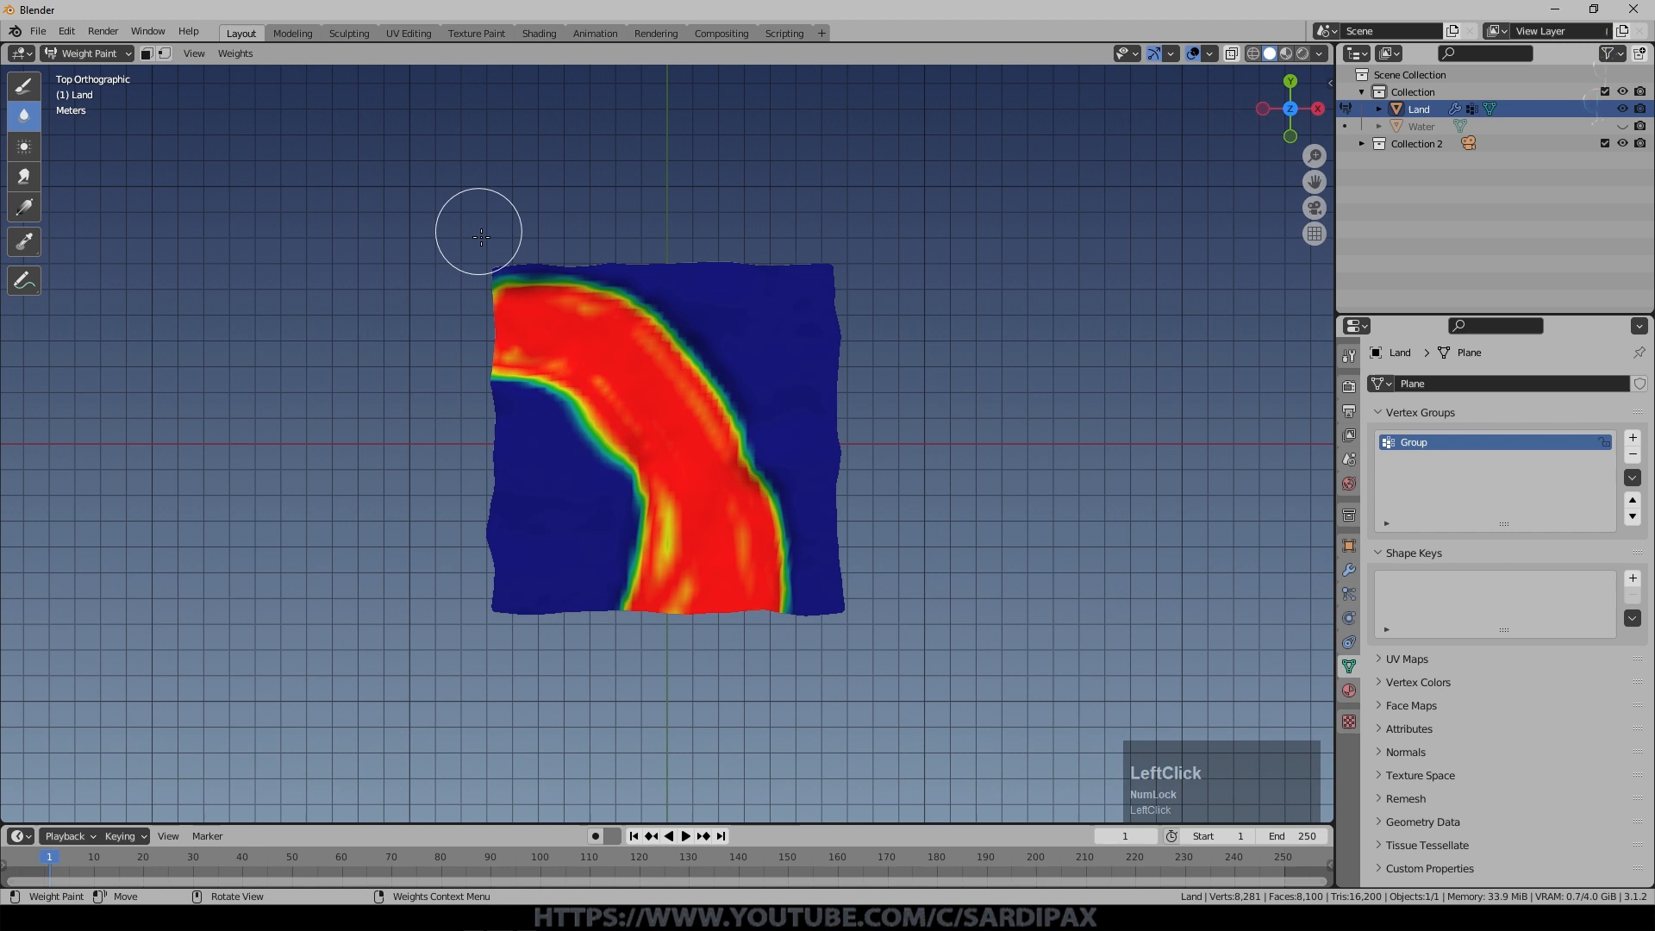
mouse_move(572, 285)
mouse_down()
mouse_move(658, 333)
mouse_move(787, 547)
mouse_move(813, 676)
mouse_up()
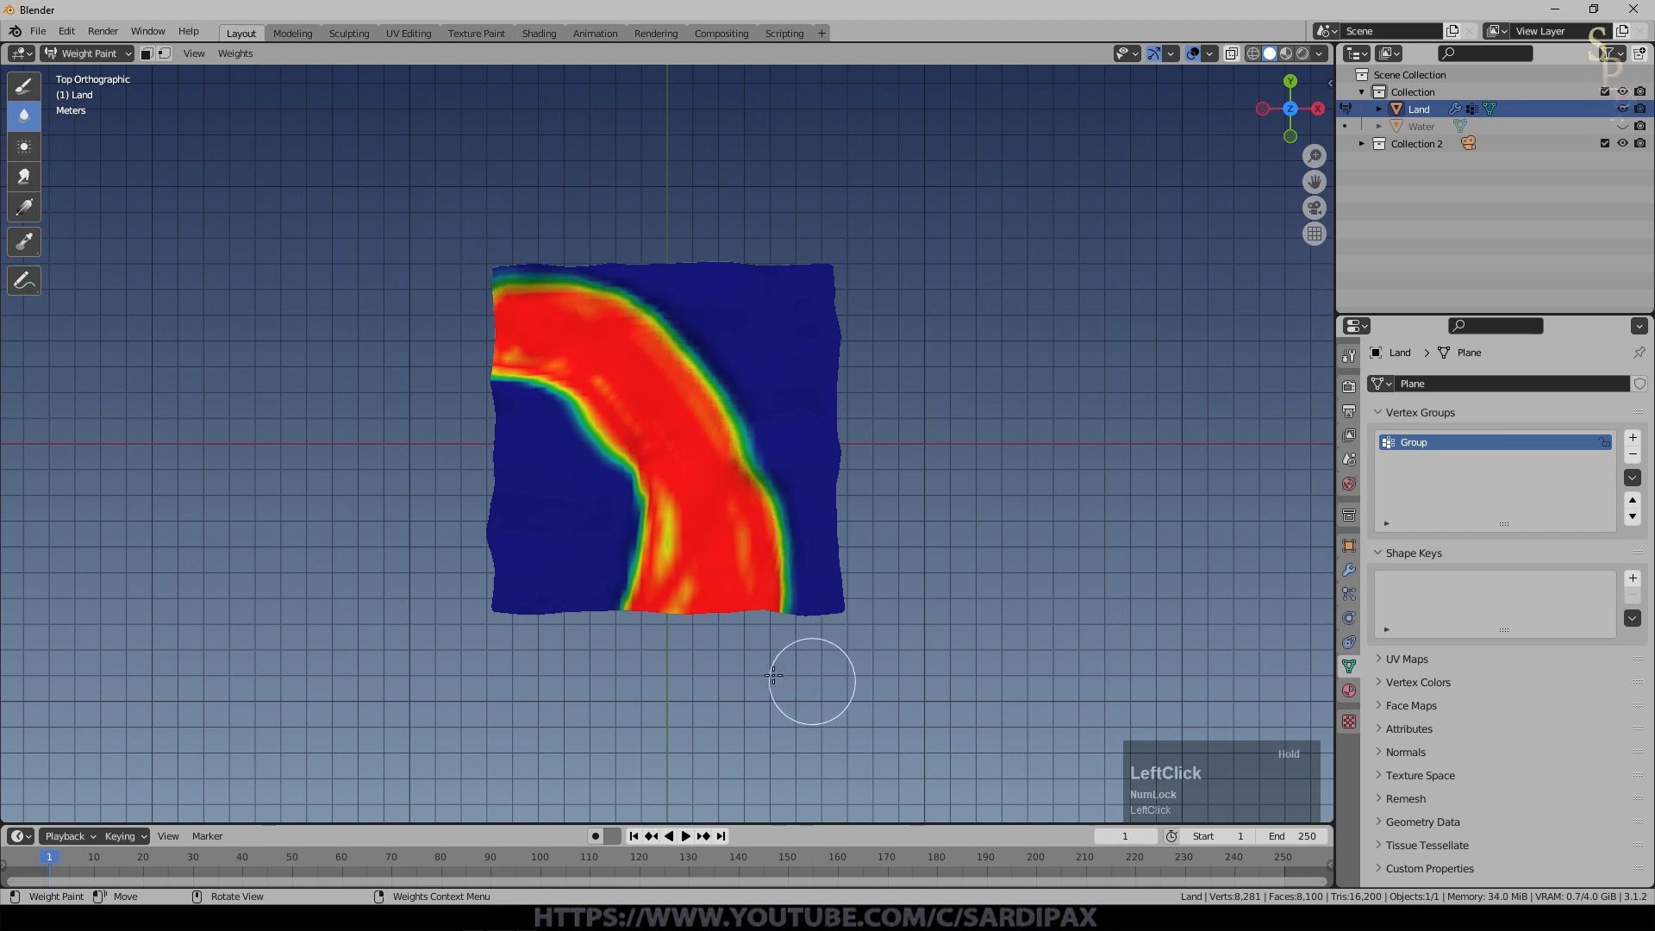
double_click(1422, 443)
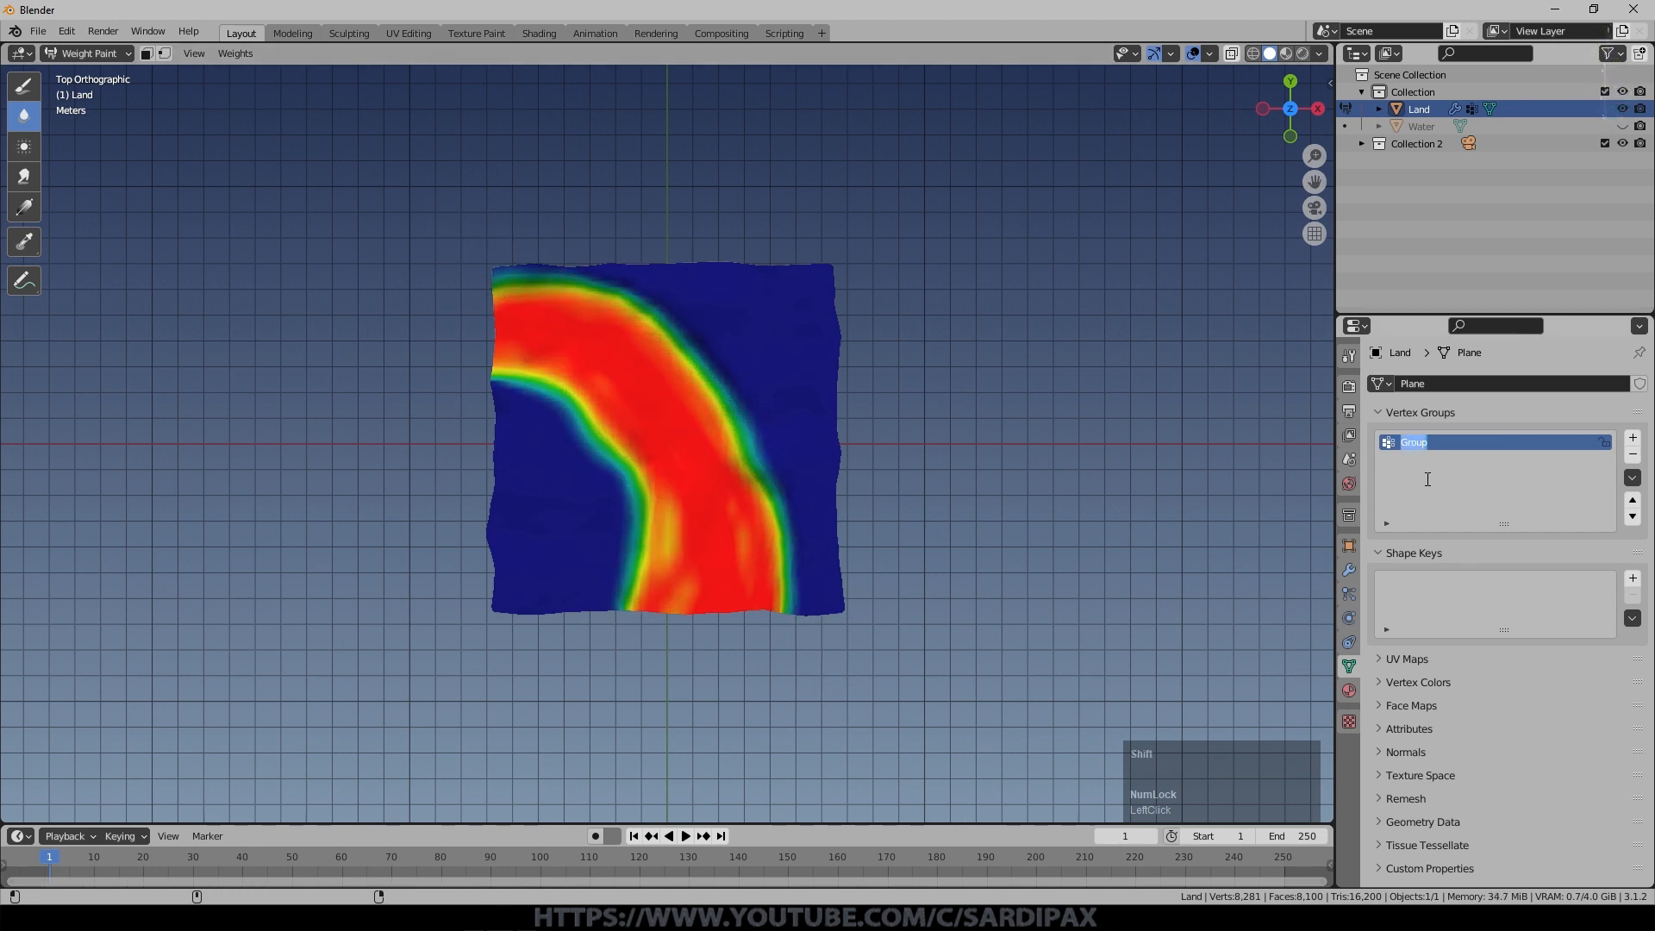
text(Water)
click(1057, 468)
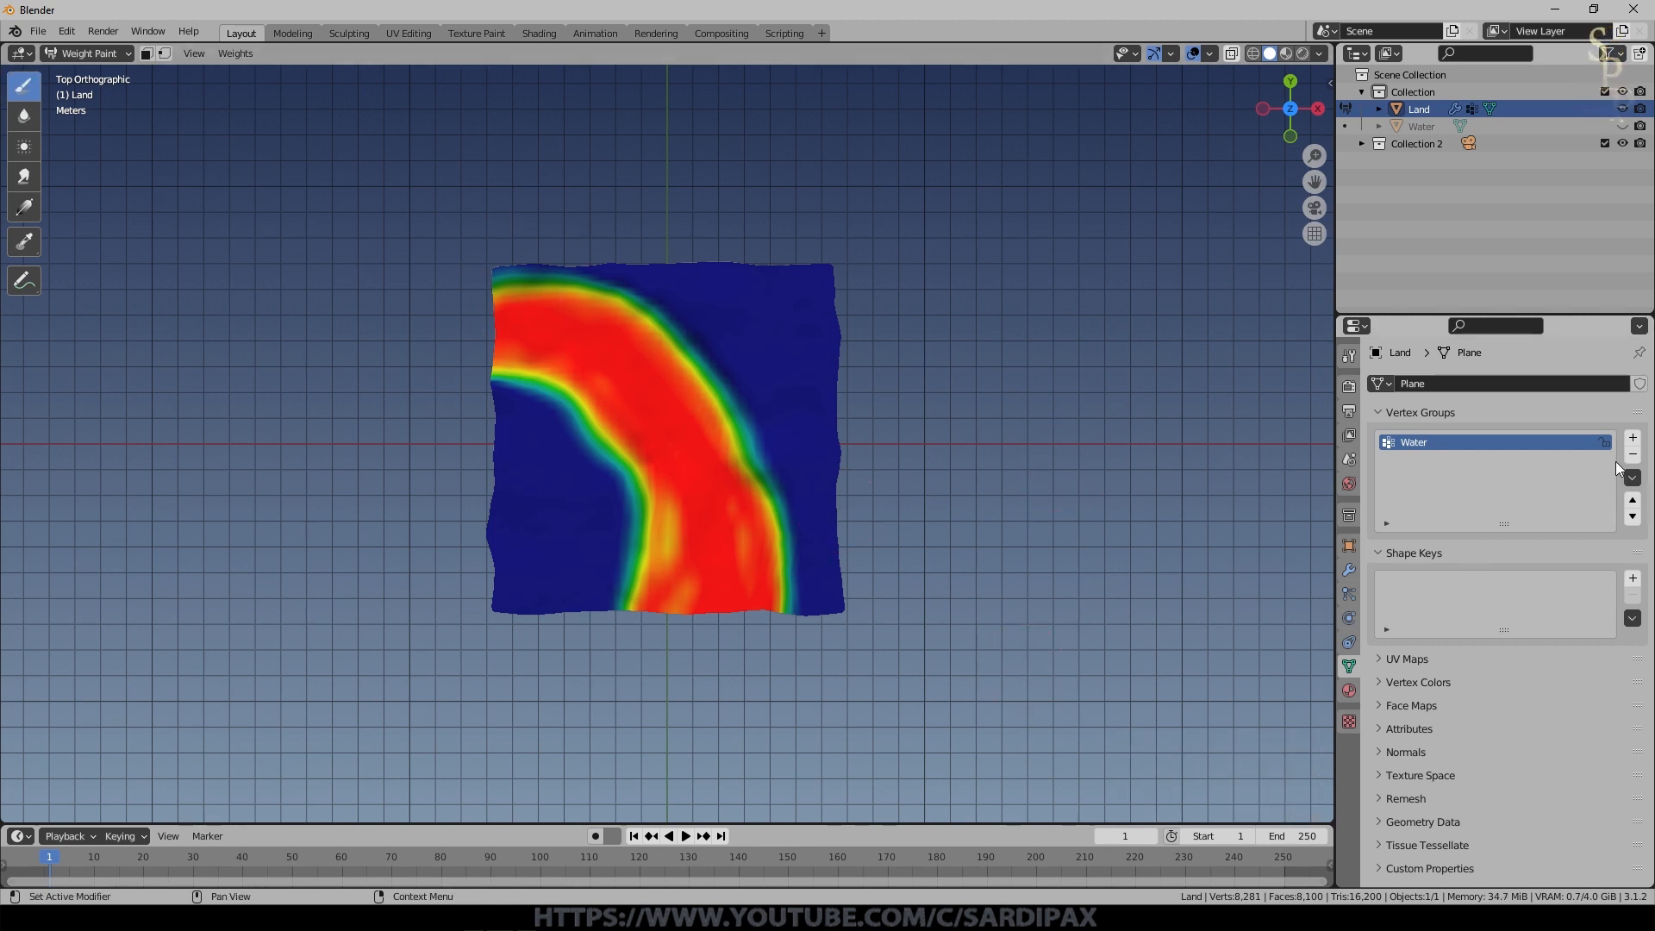
Add a second vertex group and paint full weight on both banks, keeping clear of the river edges.
click(1632, 437)
mouse_move(673, 232)
mouse_down()
mouse_move(683, 266)
mouse_move(758, 310)
mouse_move(826, 428)
mouse_move(850, 517)
mouse_move(805, 240)
mouse_move(788, 284)
mouse_move(769, 231)
mouse_up()
mouse_move(498, 470)
mouse_down()
mouse_move(518, 608)
mouse_move(490, 431)
mouse_up()
mouse_move(850, 496)
mouse_down()
mouse_move(835, 617)
mouse_move(847, 556)
mouse_up()
drag(535, 547, 540, 484)
Smear the river-facing edges of the bank weights into irregular shapes and rename the vertex group to Trees.
click(24, 115)
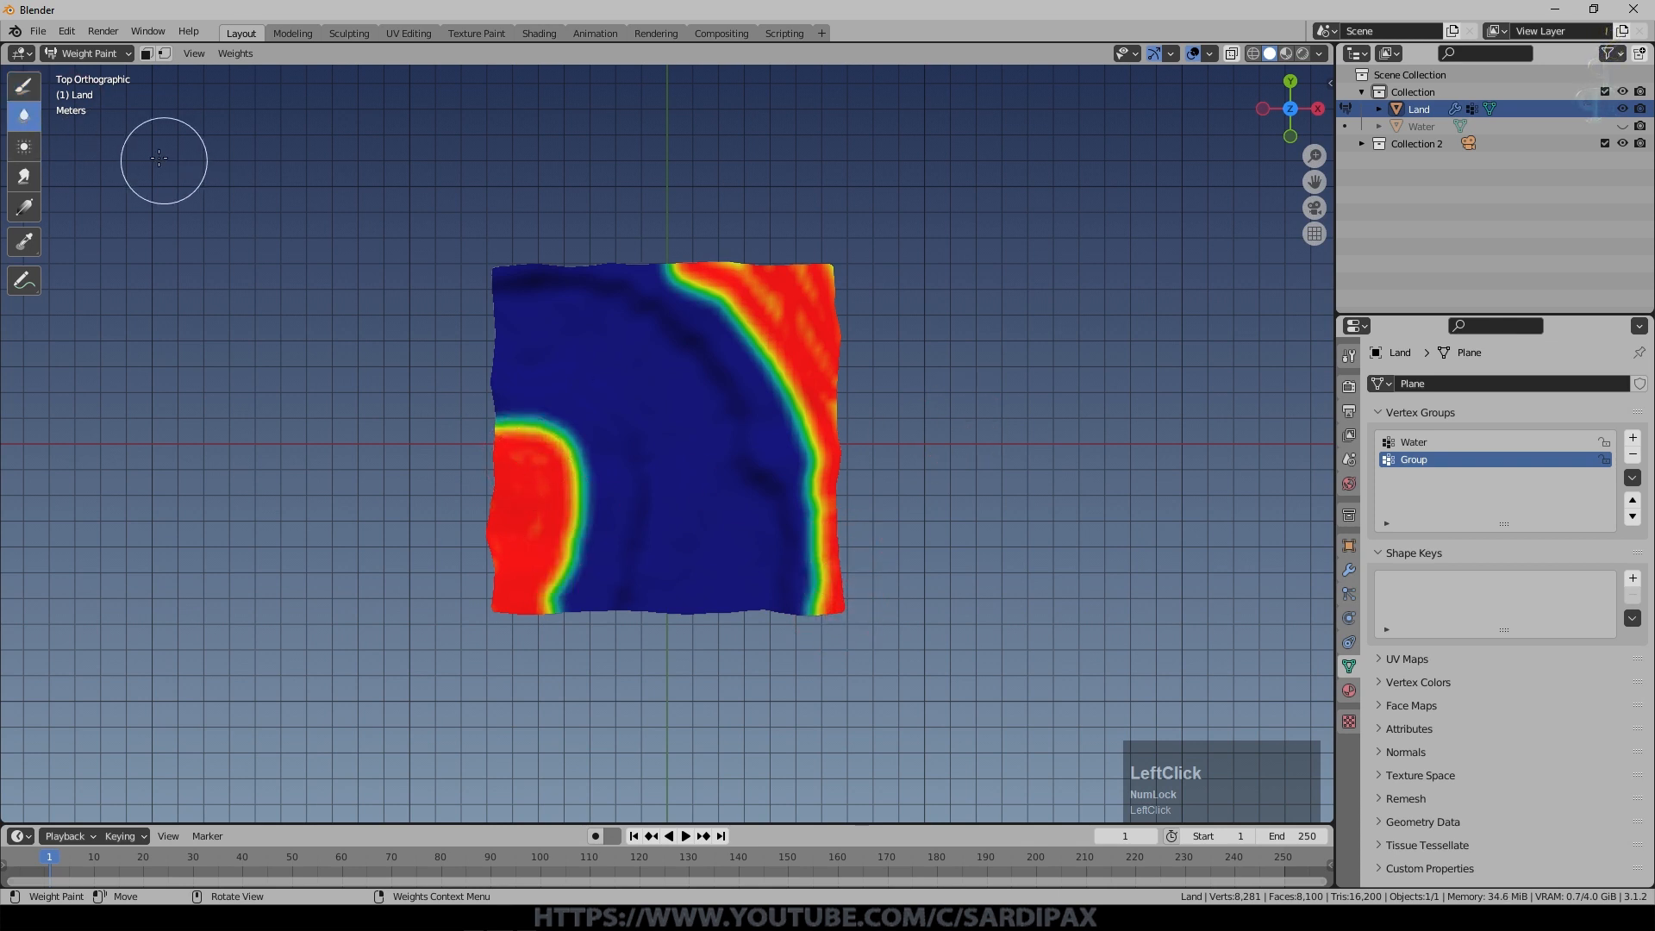
click(23, 176)
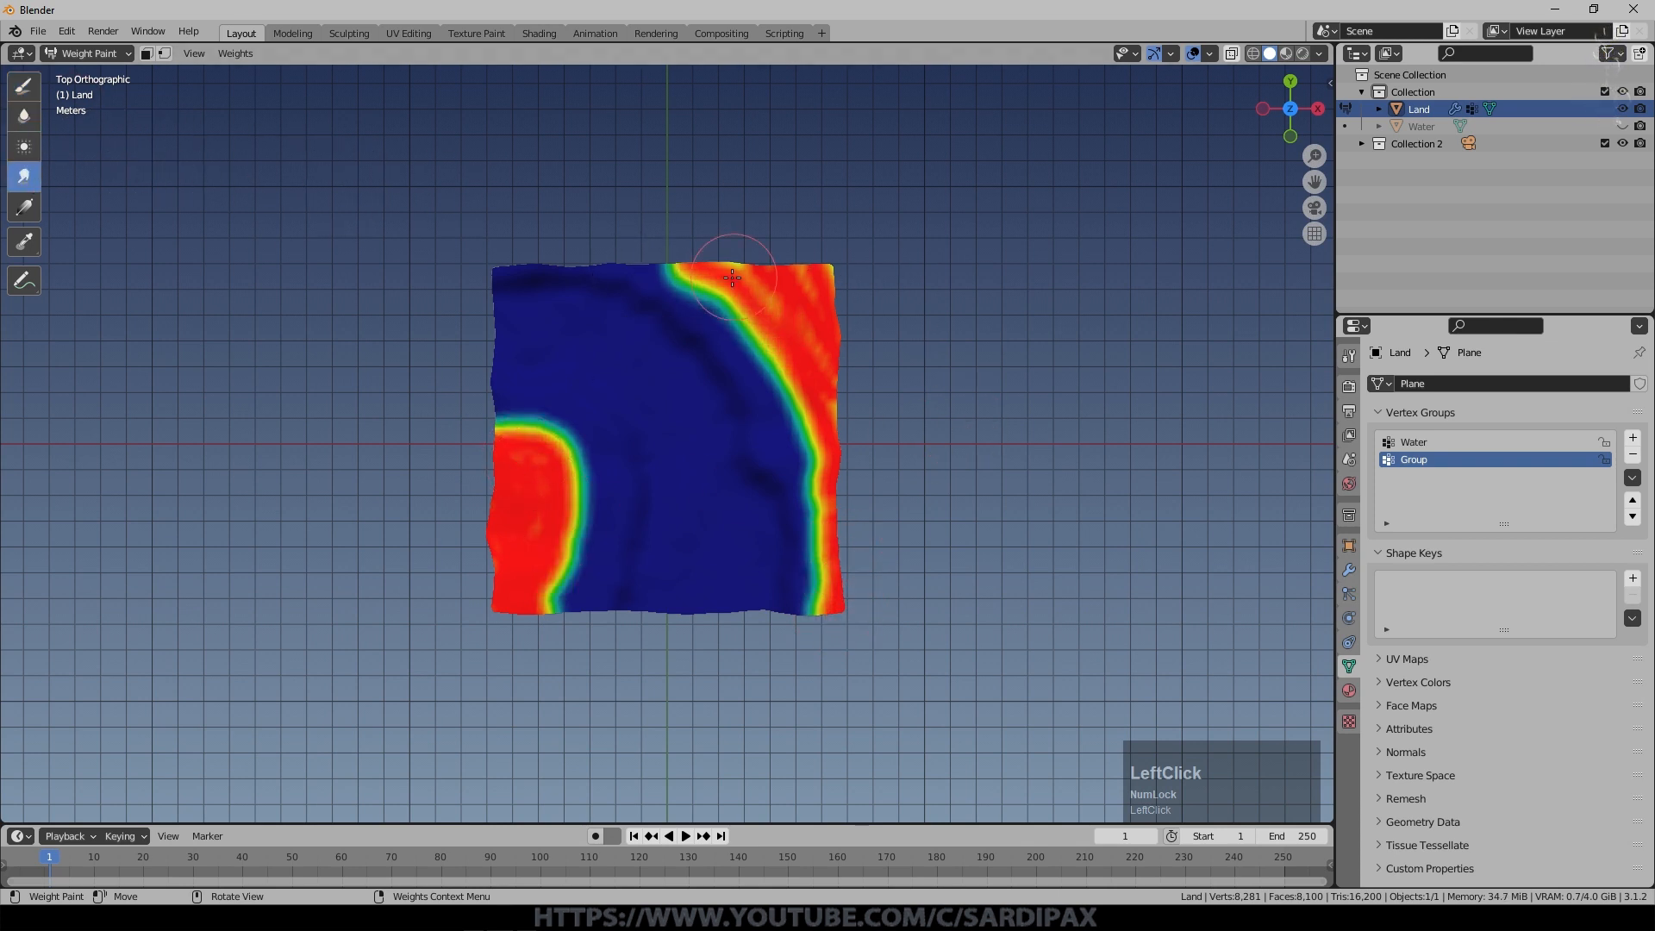
mouse_move(666, 266)
mouse_down()
mouse_move(750, 285)
mouse_move(739, 325)
mouse_move(754, 355)
mouse_move(799, 374)
mouse_move(794, 462)
mouse_up()
mouse_move(571, 495)
mouse_down()
mouse_move(590, 495)
mouse_move(562, 586)
mouse_move(558, 427)
mouse_move(470, 422)
mouse_move(568, 442)
mouse_move(598, 497)
mouse_move(595, 595)
mouse_up()
right_click(551, 421)
drag(786, 419, 800, 372)
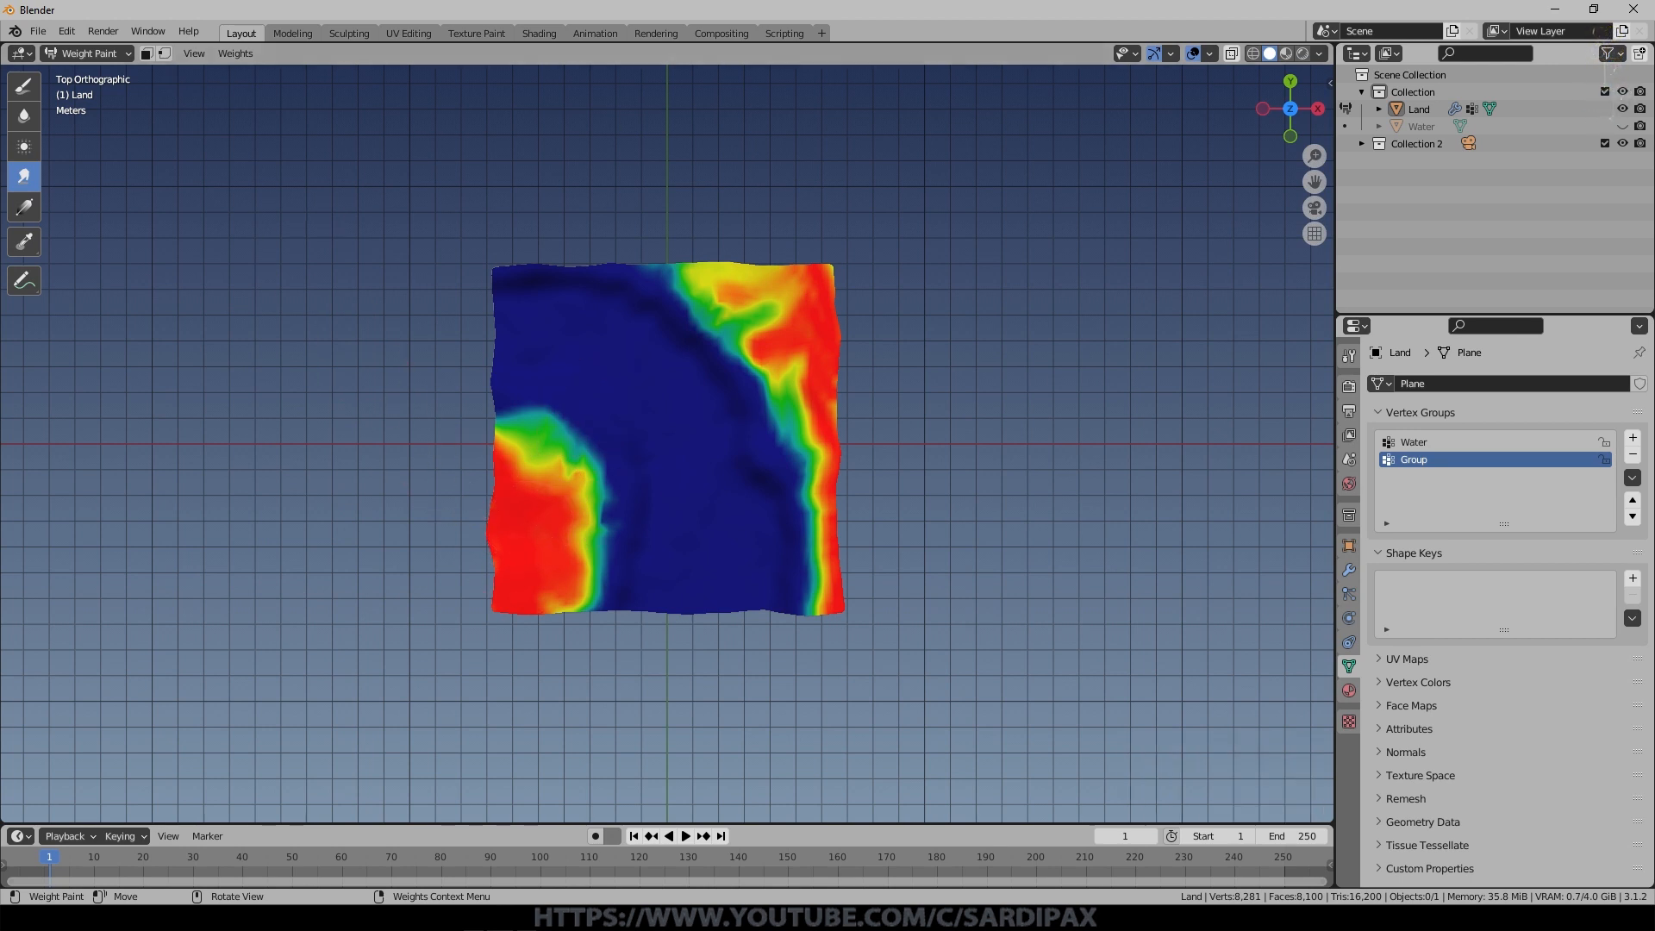
double_click(1444, 459)
text(Trees)
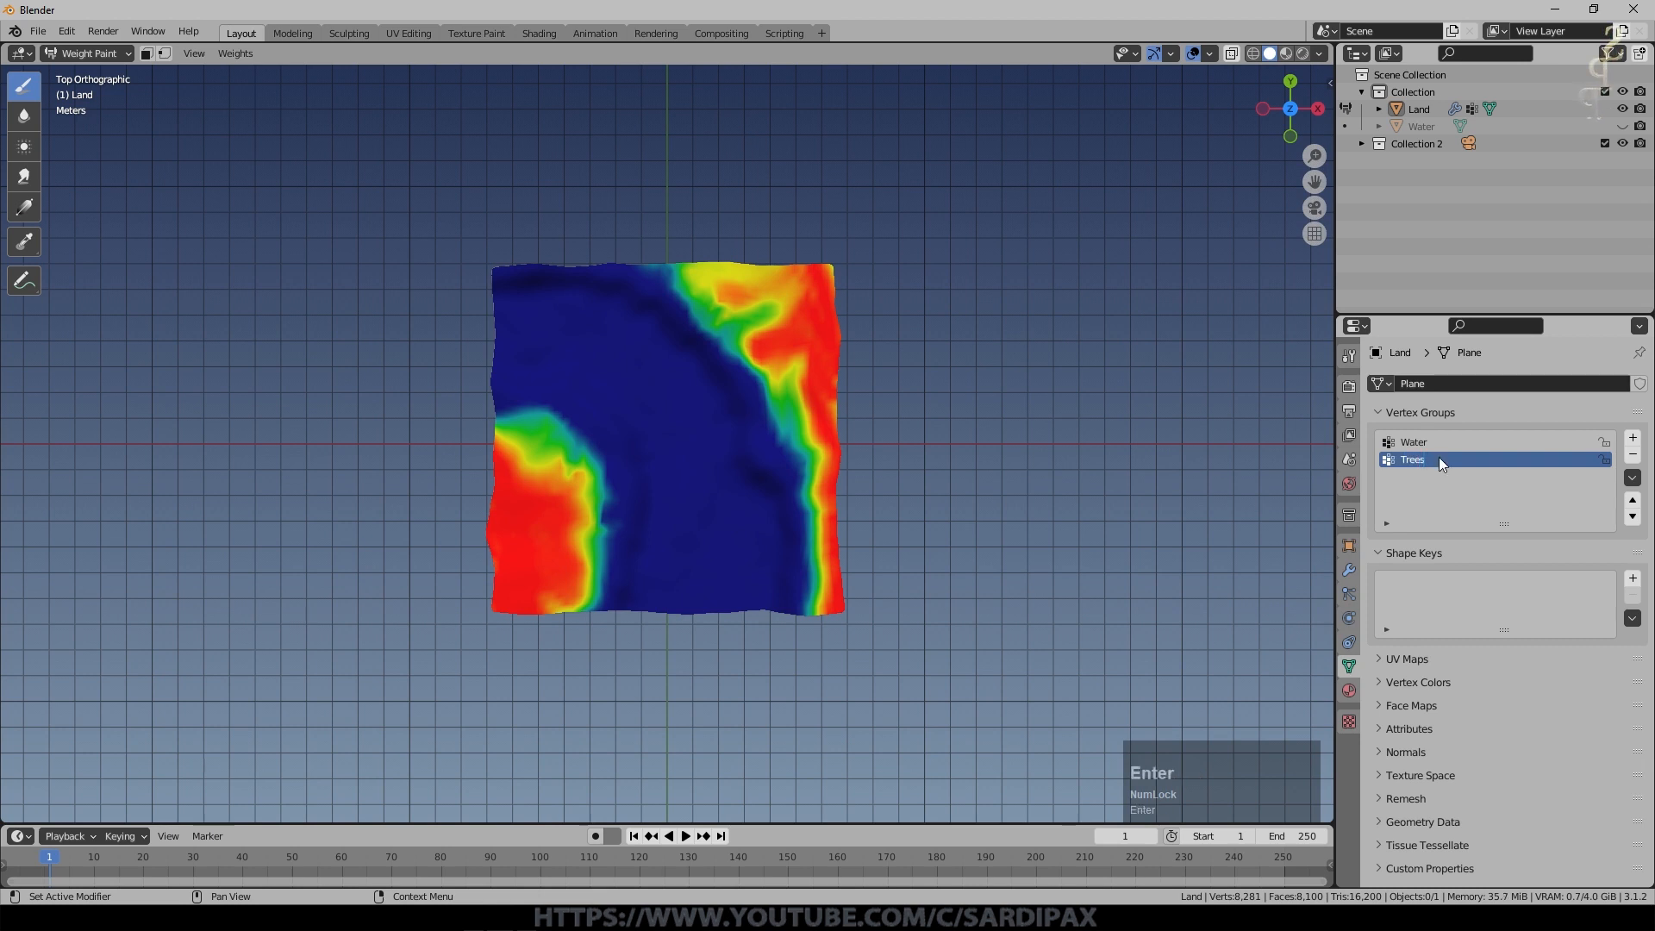
Add a third vertex group and paint both banks up to the river edge with a partial weight.
click(1633, 437)
click(521, 264)
mouse_move(520, 265)
mouse_down()
mouse_move(595, 264)
mouse_move(675, 299)
mouse_move(753, 399)
mouse_move(835, 602)
mouse_move(724, 296)
mouse_move(702, 277)
mouse_move(809, 296)
mouse_move(790, 425)
mouse_move(809, 325)
mouse_move(833, 465)
mouse_up()
mouse_move(500, 397)
mouse_down()
mouse_move(536, 595)
mouse_move(557, 584)
mouse_move(555, 451)
mouse_move(509, 489)
mouse_move(525, 680)
mouse_move(529, 660)
mouse_up()
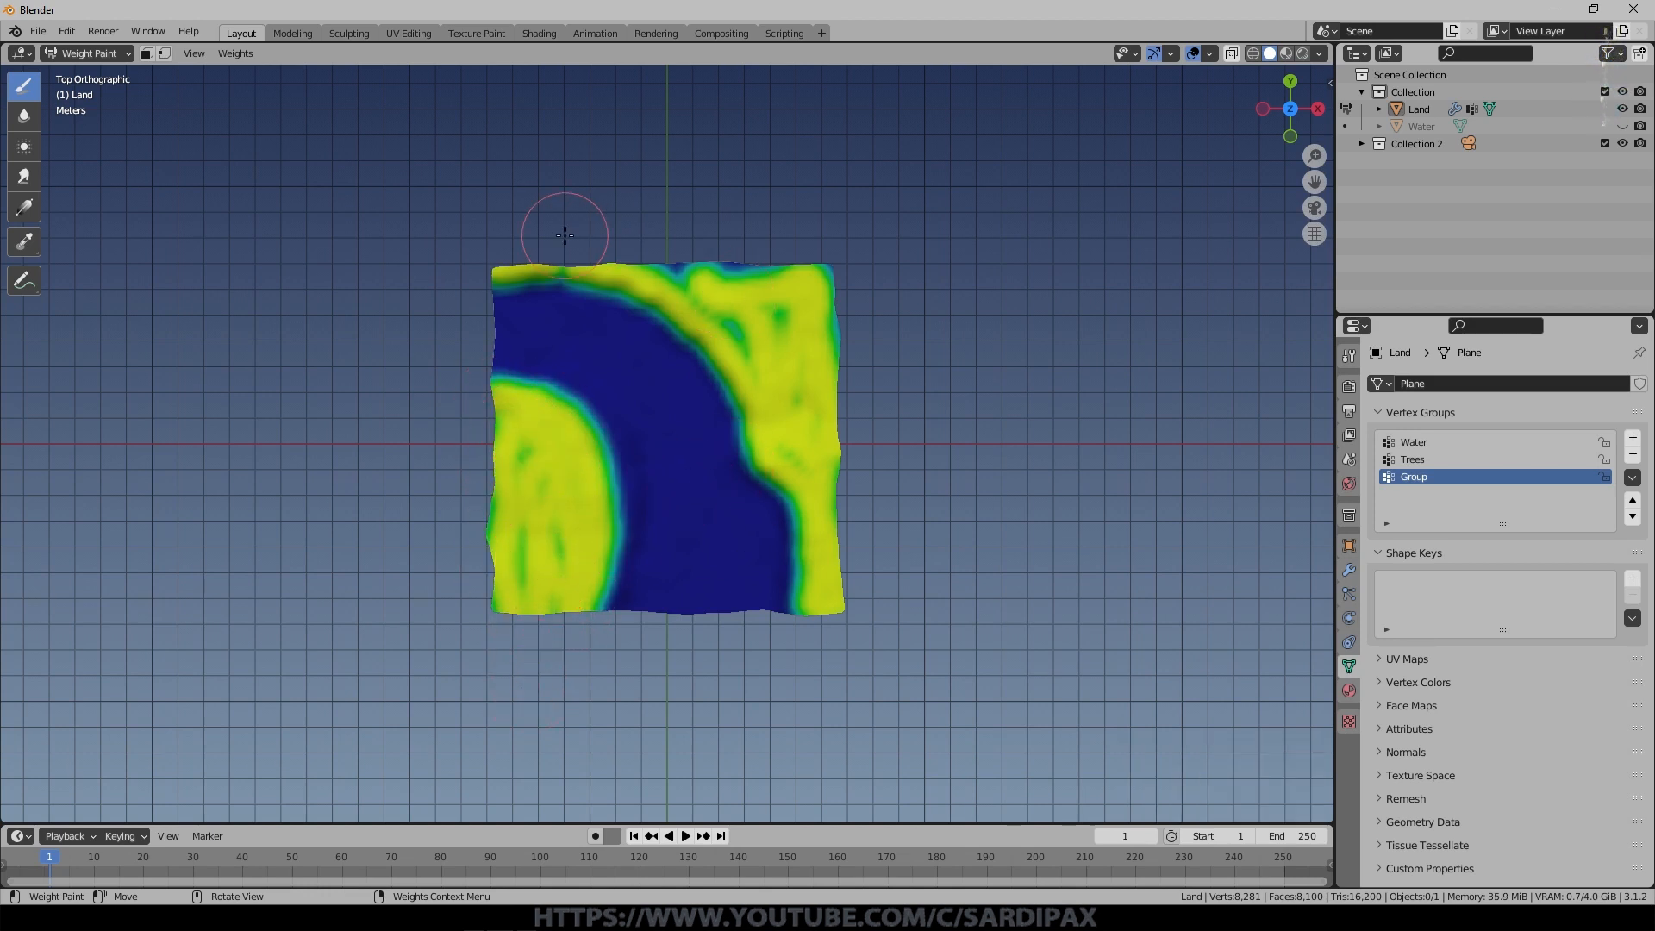
Paint scattered full-weight patches over the partially weighted areas on both river banks.
right_click(384, 499)
drag(479, 480, 517, 479)
click(516, 422)
mouse_move(516, 422)
mouse_down()
mouse_move(528, 466)
mouse_move(509, 554)
mouse_move(500, 515)
mouse_up()
right_click(511, 509)
drag(529, 487, 549, 500)
drag(543, 565, 541, 588)
mouse_move(536, 422)
mouse_down()
mouse_move(597, 536)
mouse_move(583, 572)
mouse_up()
click(571, 426)
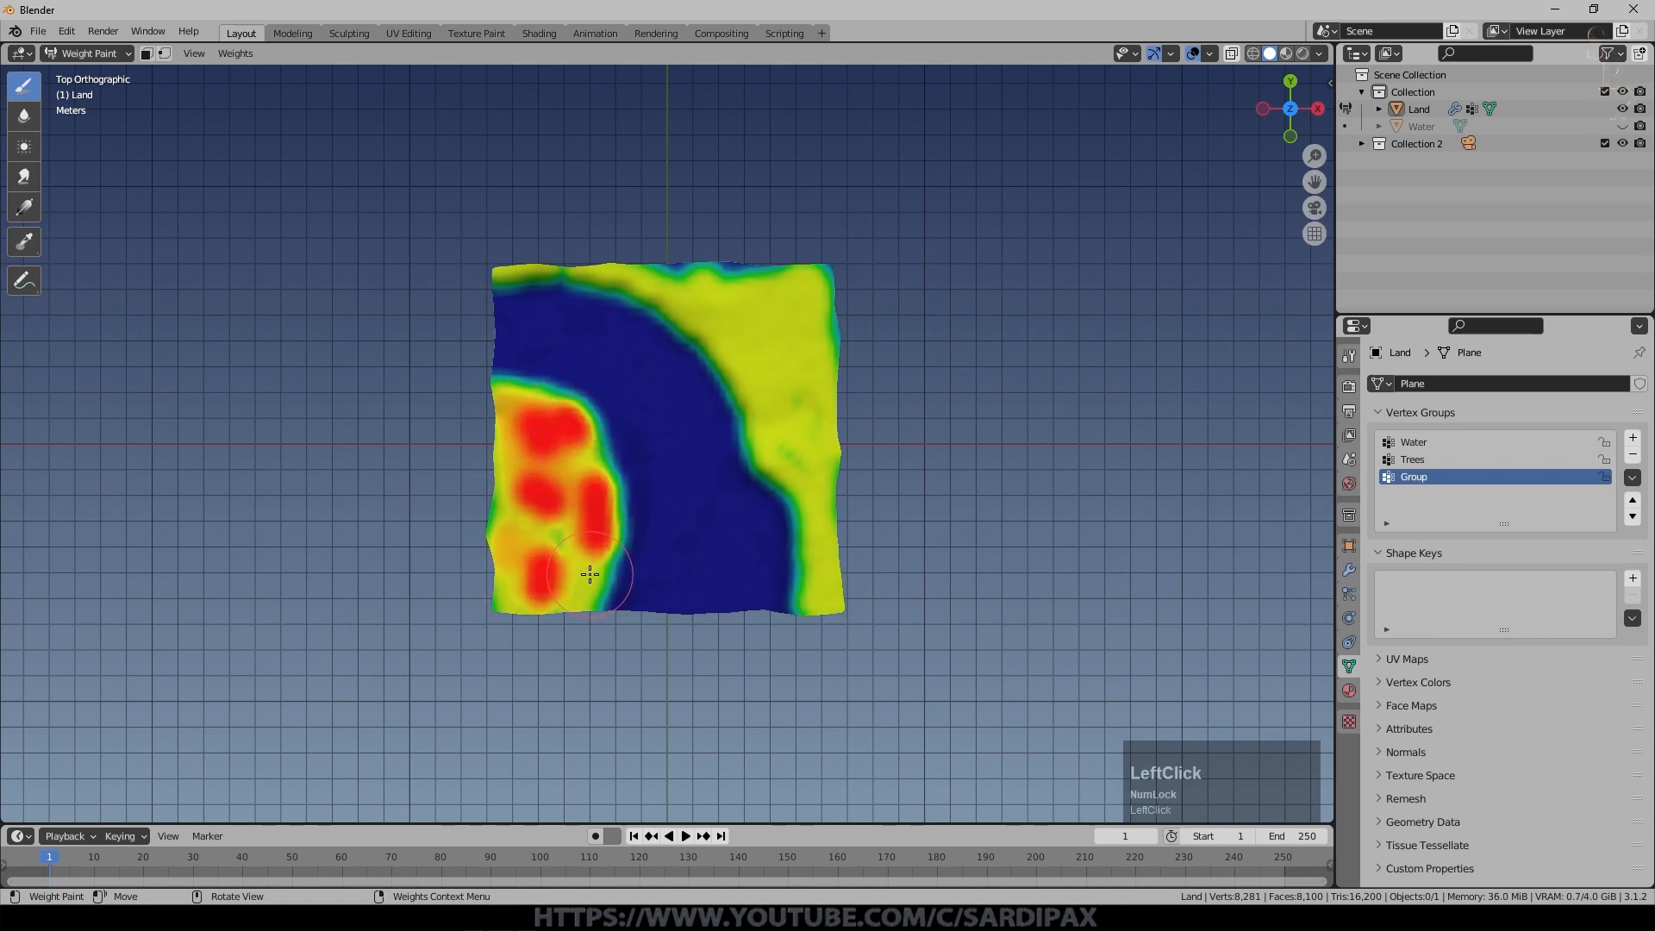
mouse_move(543, 271)
mouse_down()
mouse_move(780, 328)
mouse_move(817, 603)
mouse_up()
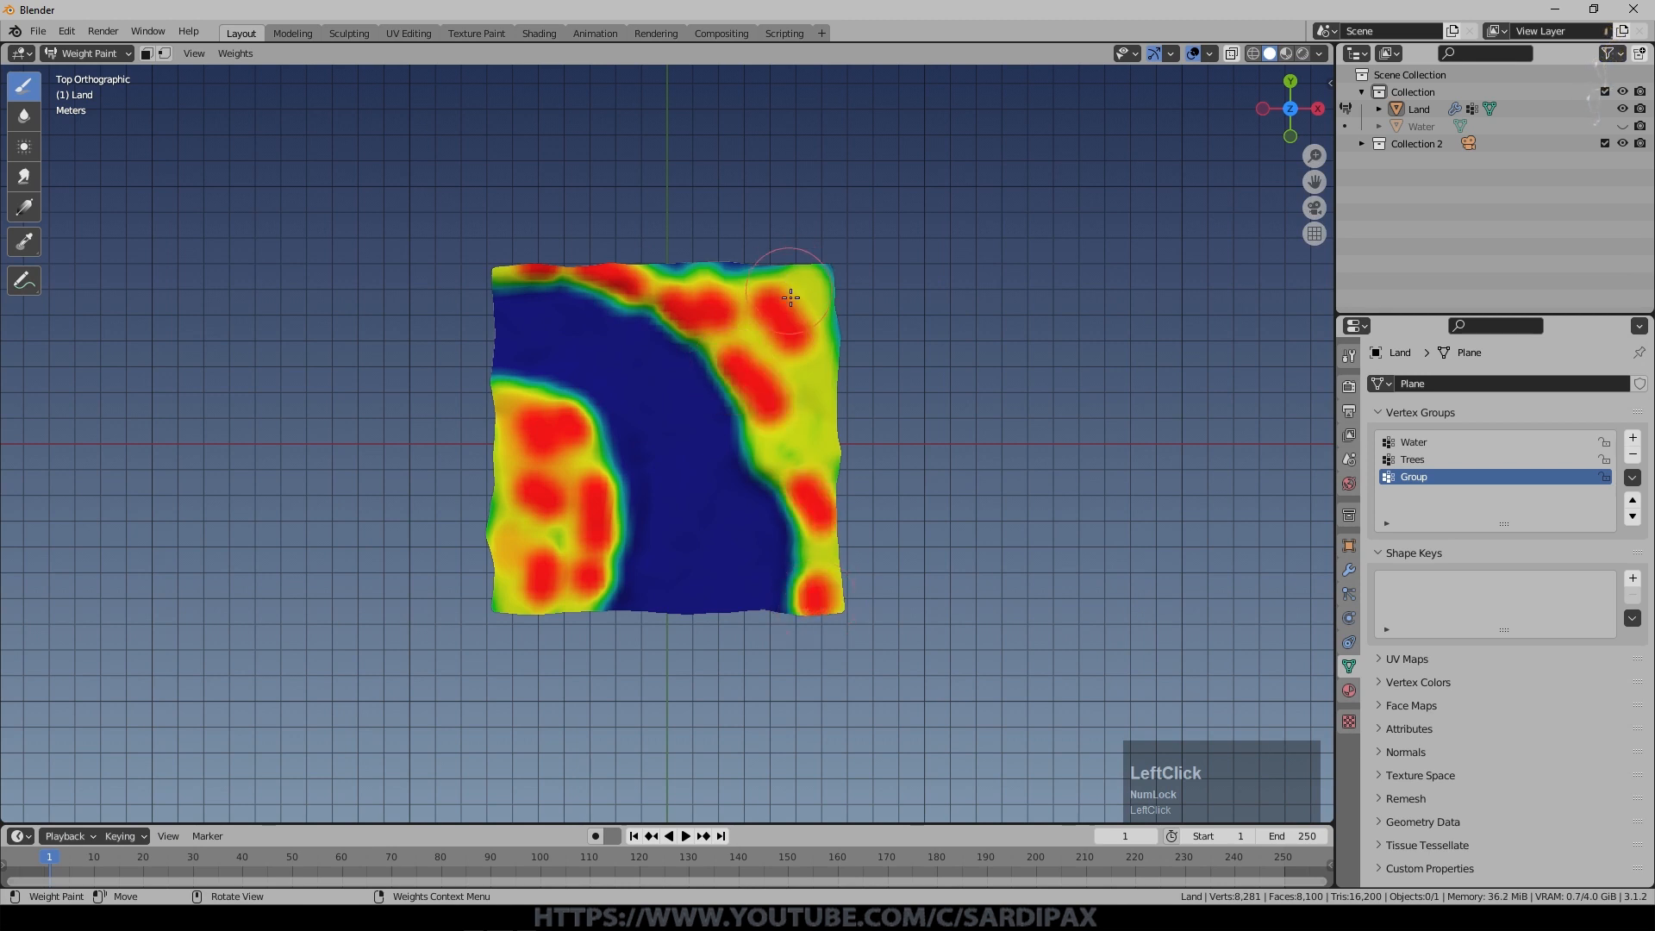
mouse_move(782, 345)
mouse_down()
mouse_move(801, 483)
mouse_move(802, 384)
mouse_move(758, 362)
mouse_move(789, 373)
mouse_up()
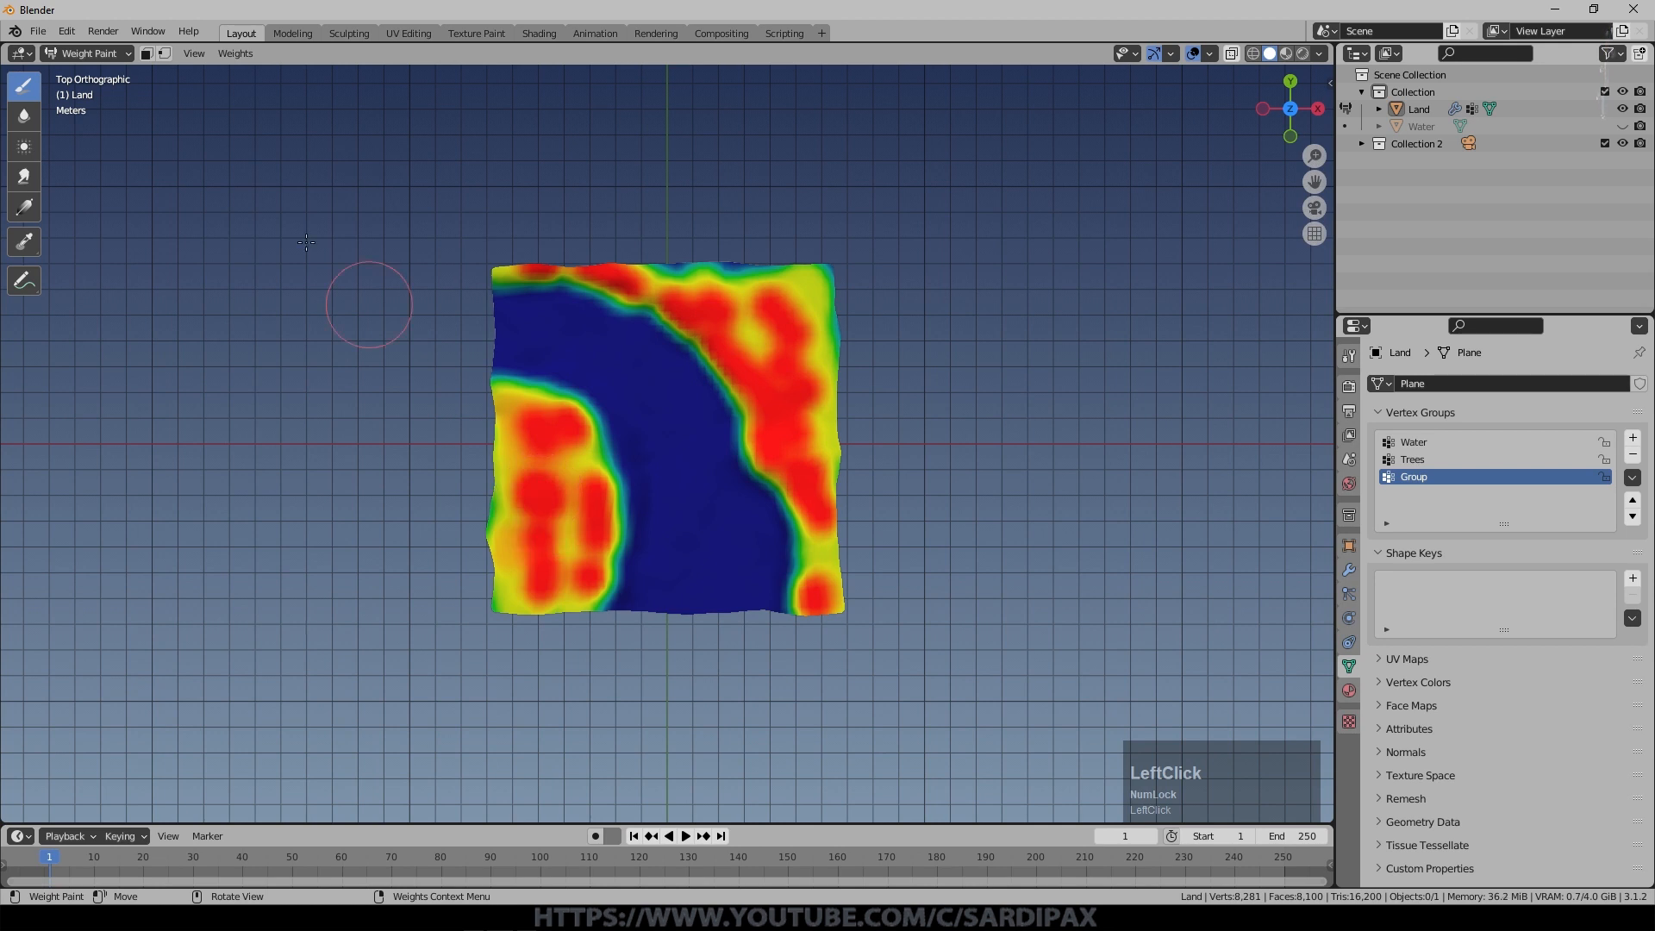
Rename the third vertex group to Flowers and return to Object Mode.
click(25, 86)
middle_drag(672, 379, 1002, 347)
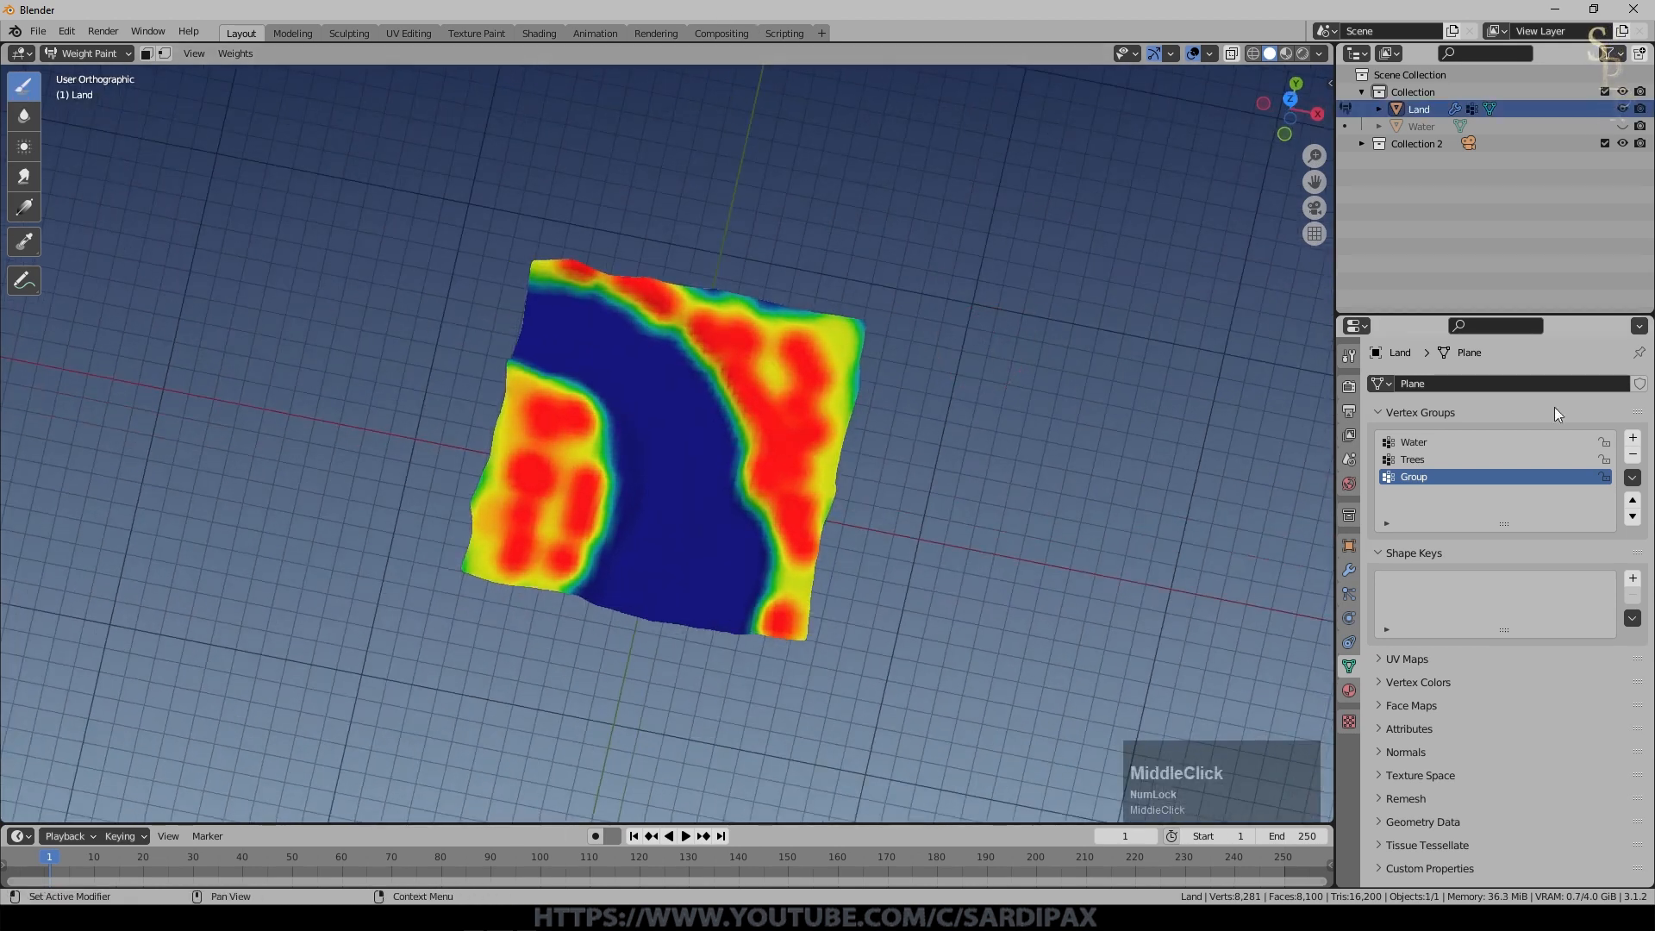
double_click(1400, 479)
text(Flowers)
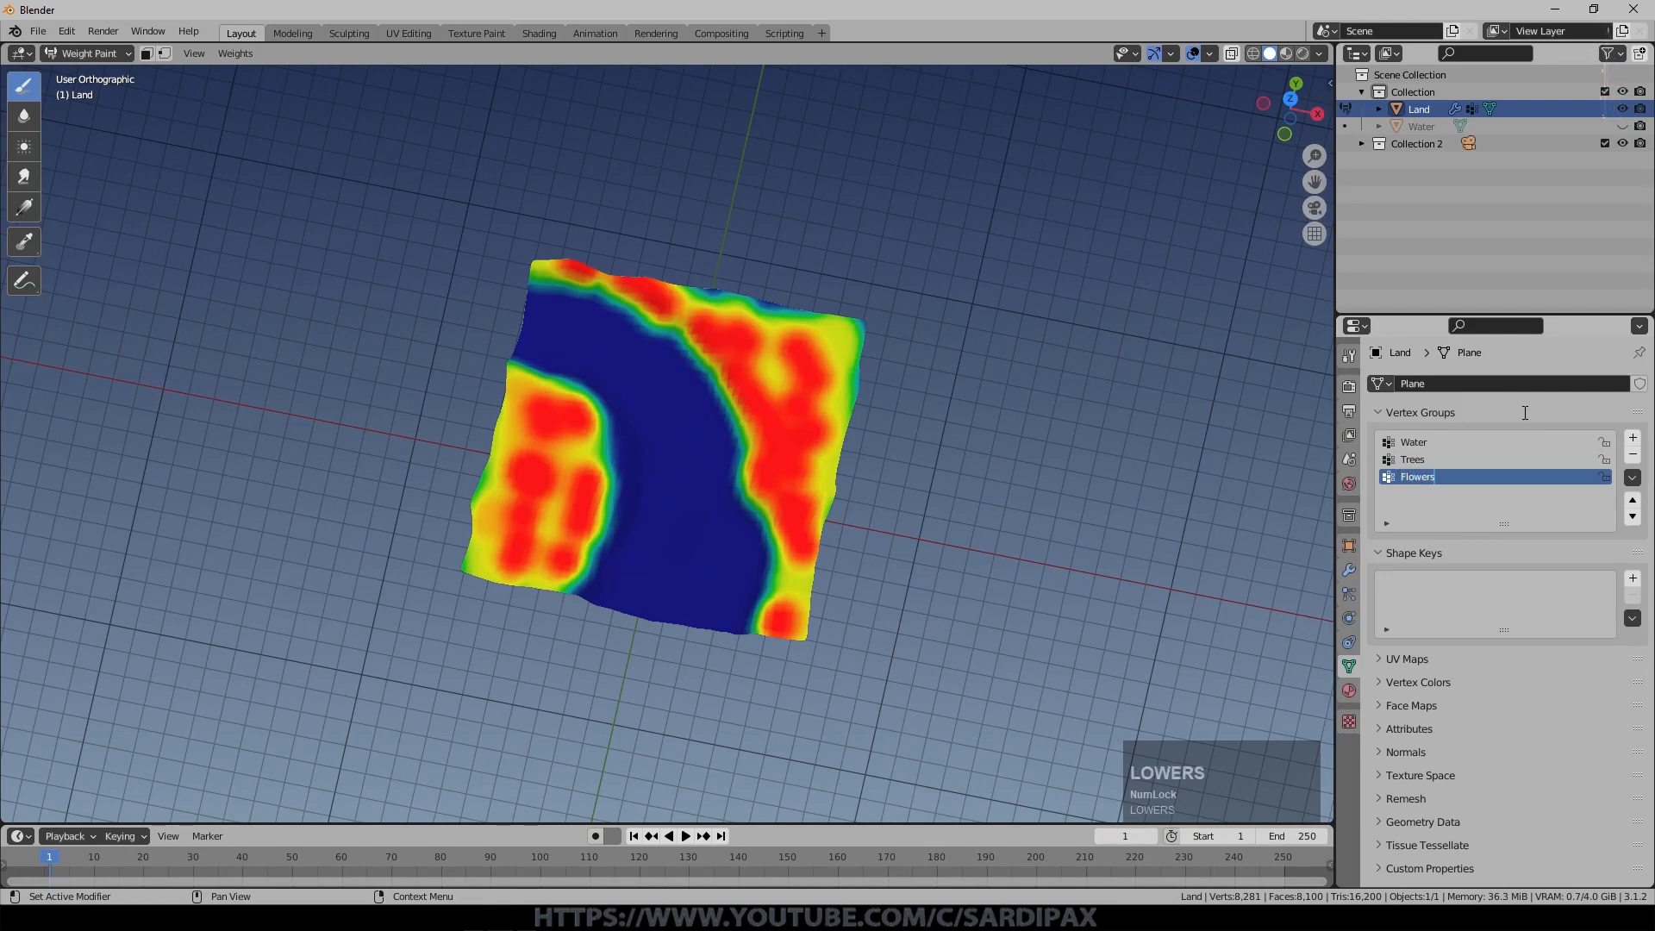
middle_drag(931, 397, 810, 437)
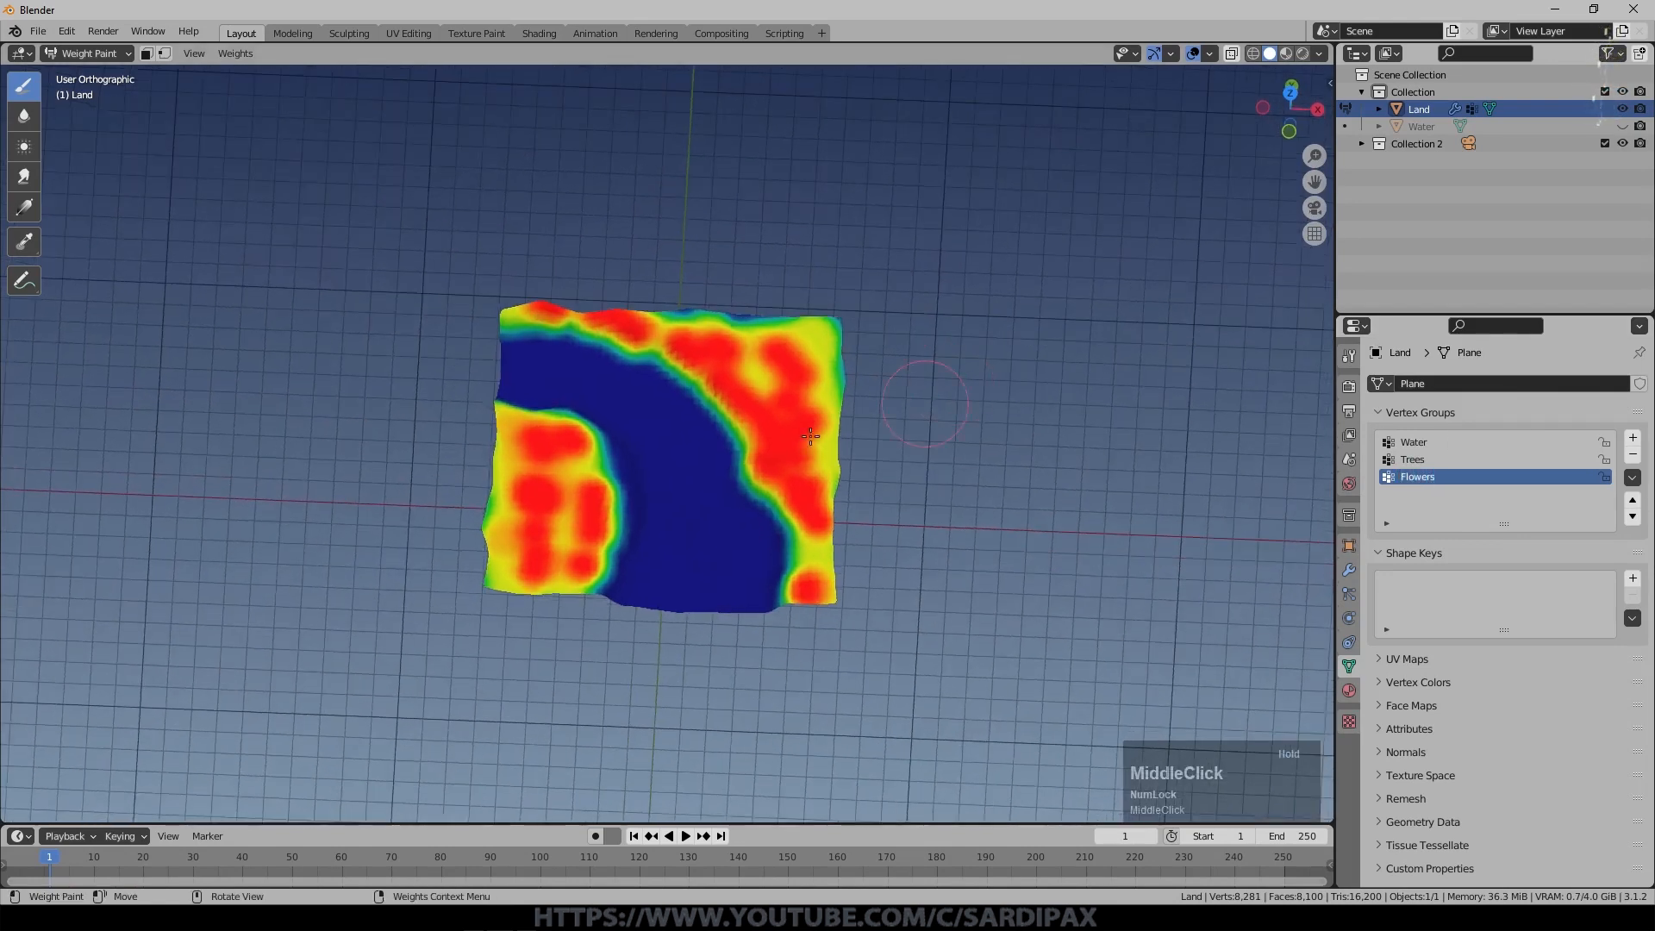
click(86, 51)
click(95, 74)
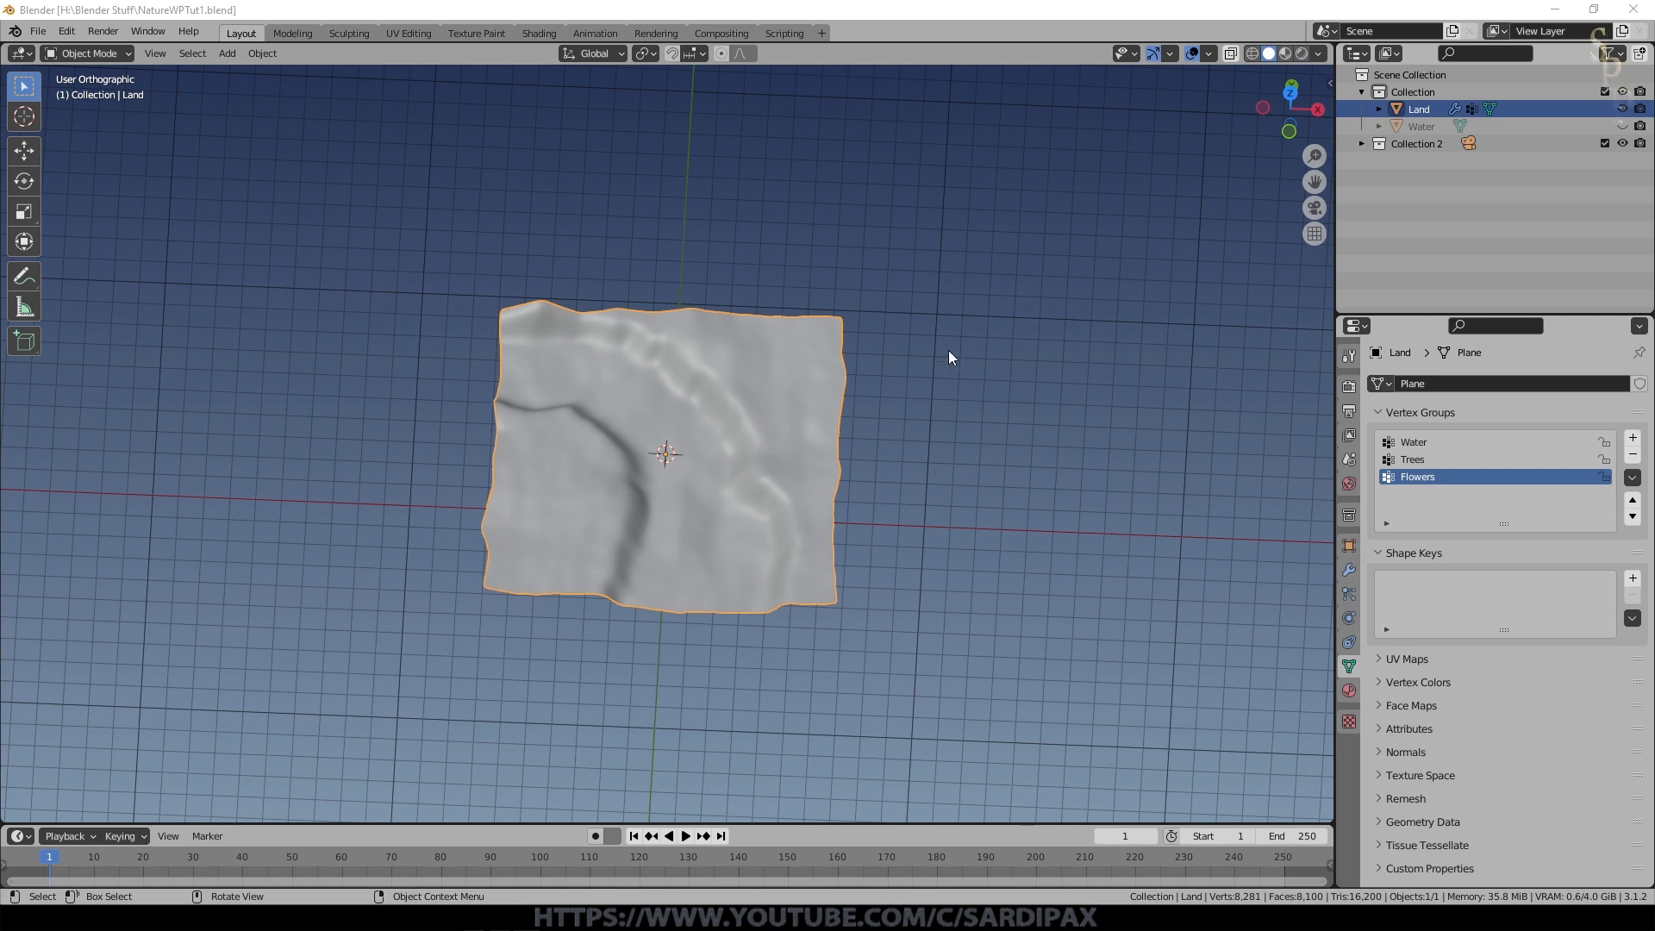
Split the 3D viewport horizontally and turn the upper area into a Shader Editor showing the World shader.
drag(1331, 45, 1333, 325)
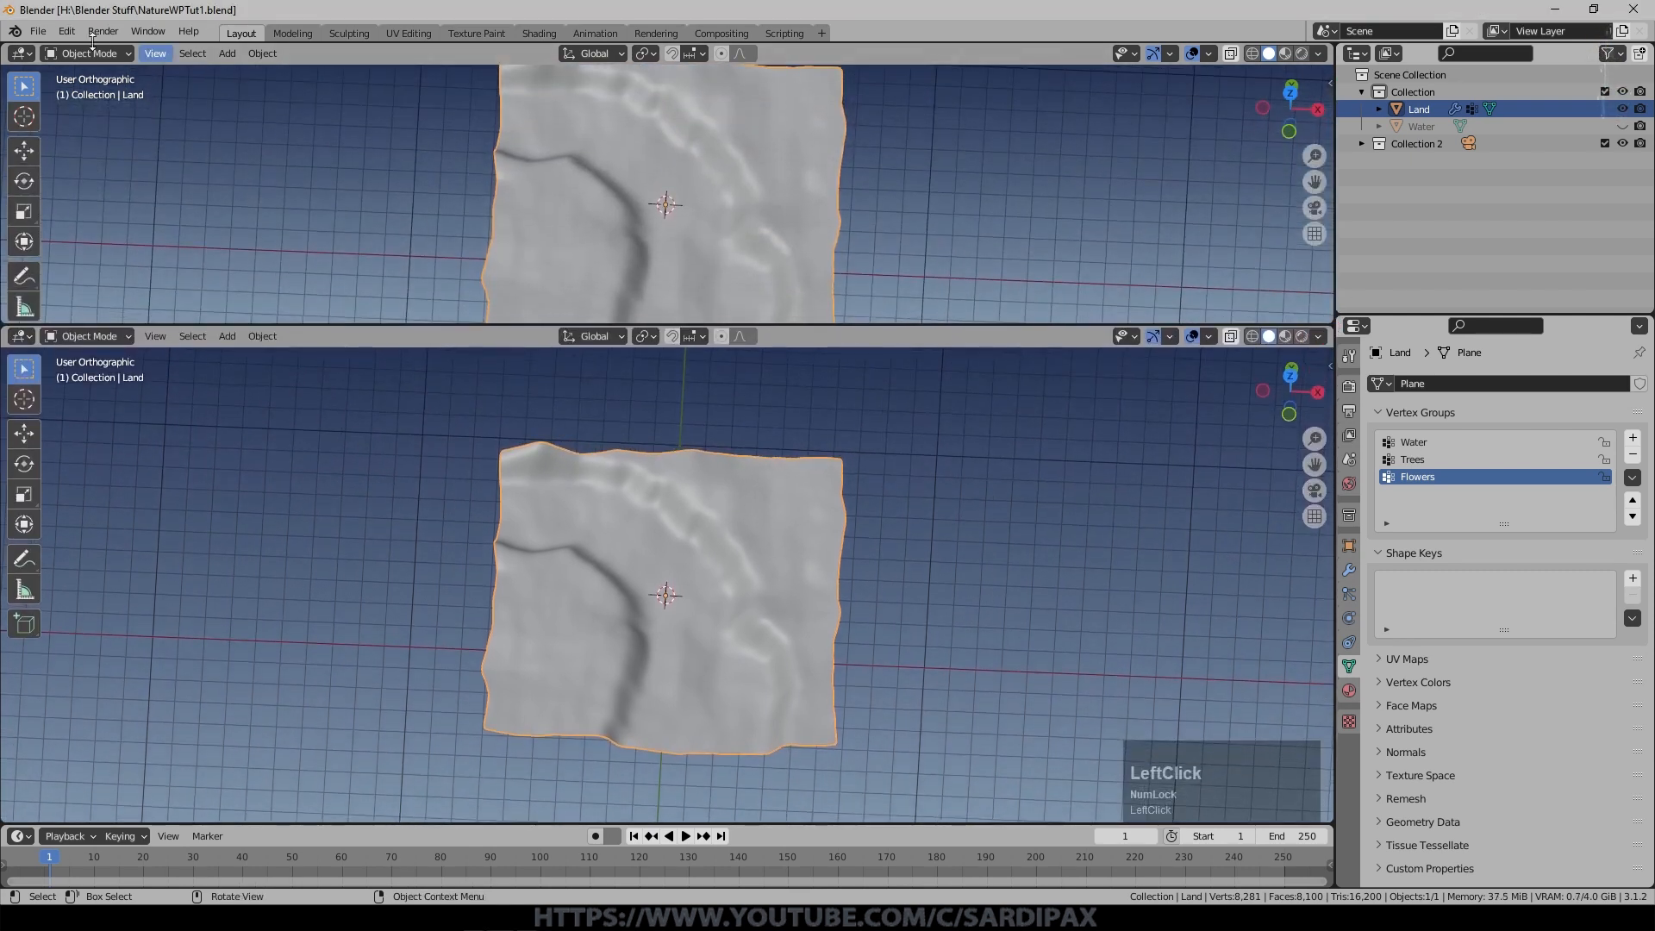
click(21, 54)
click(62, 215)
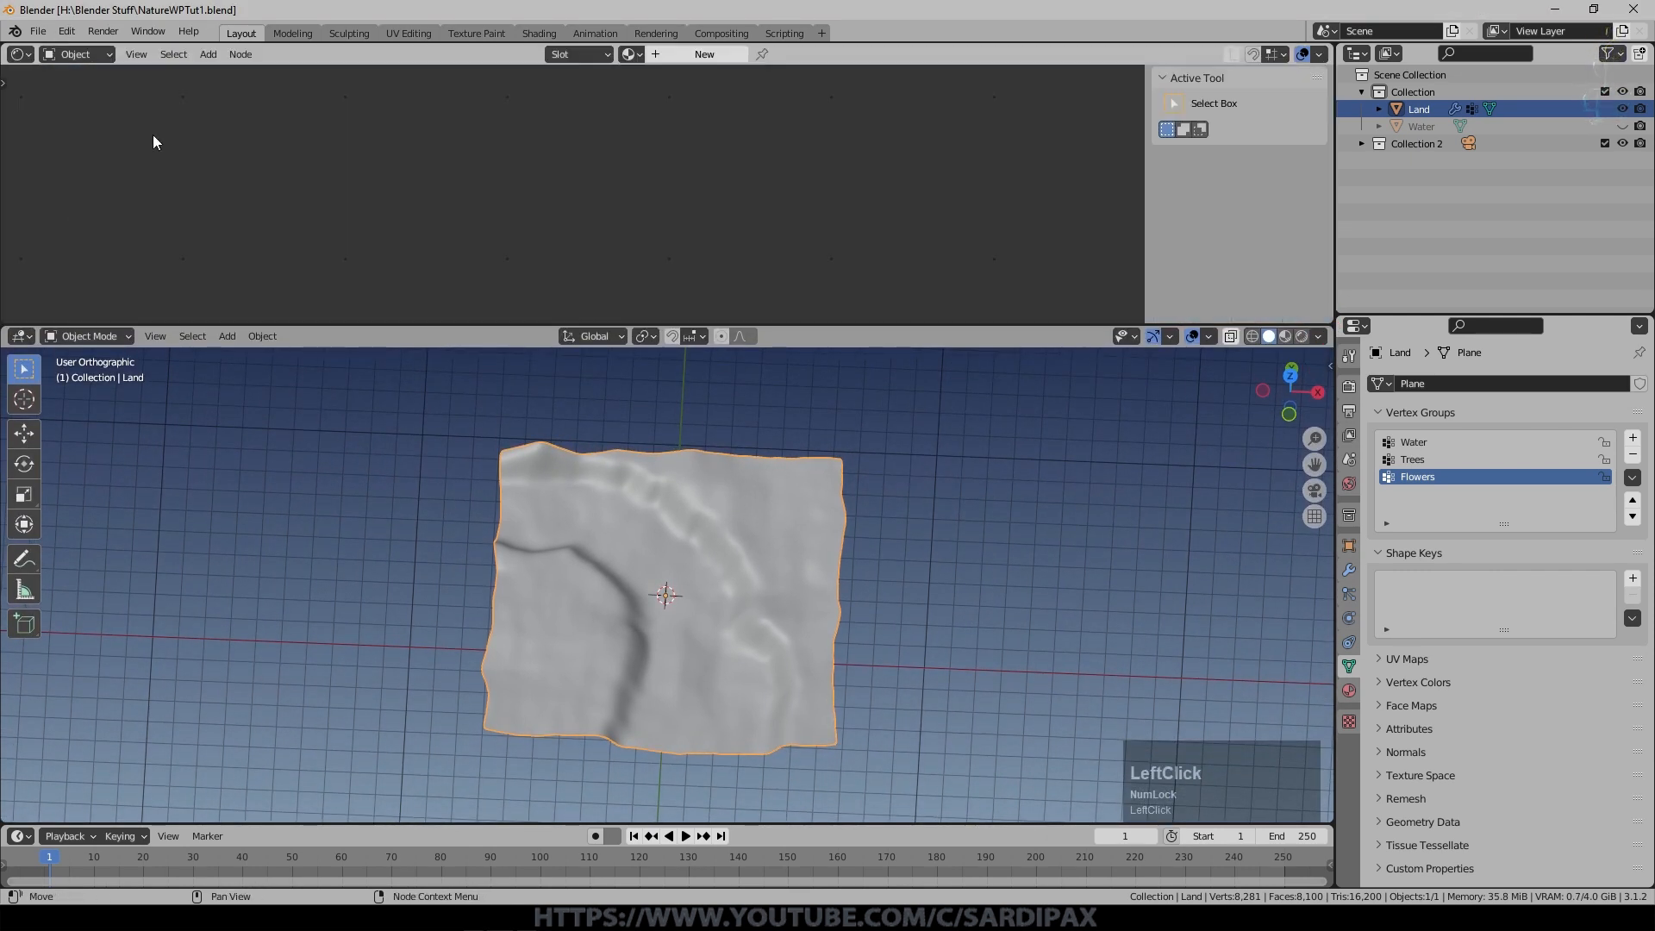
click(88, 58)
click(92, 85)
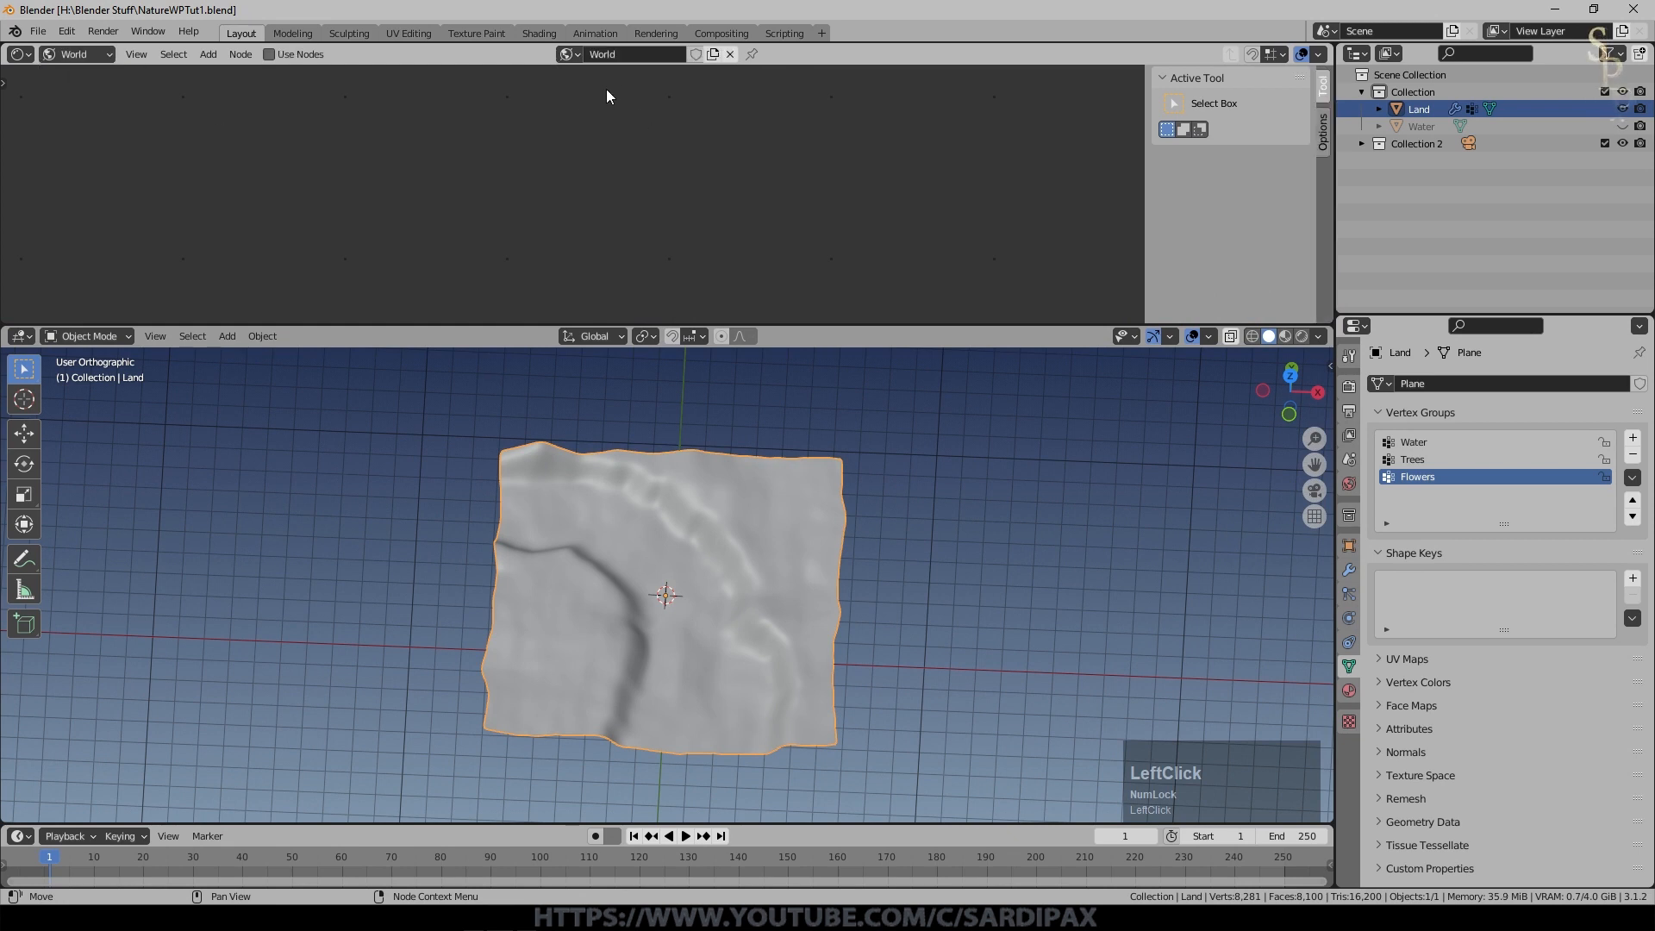
Enable nodes for the World, add an Environment Texture node and connect its Color to the Background node's Color.
click(281, 55)
scroll(796, 153, up, 5)
key(n)
click(209, 53)
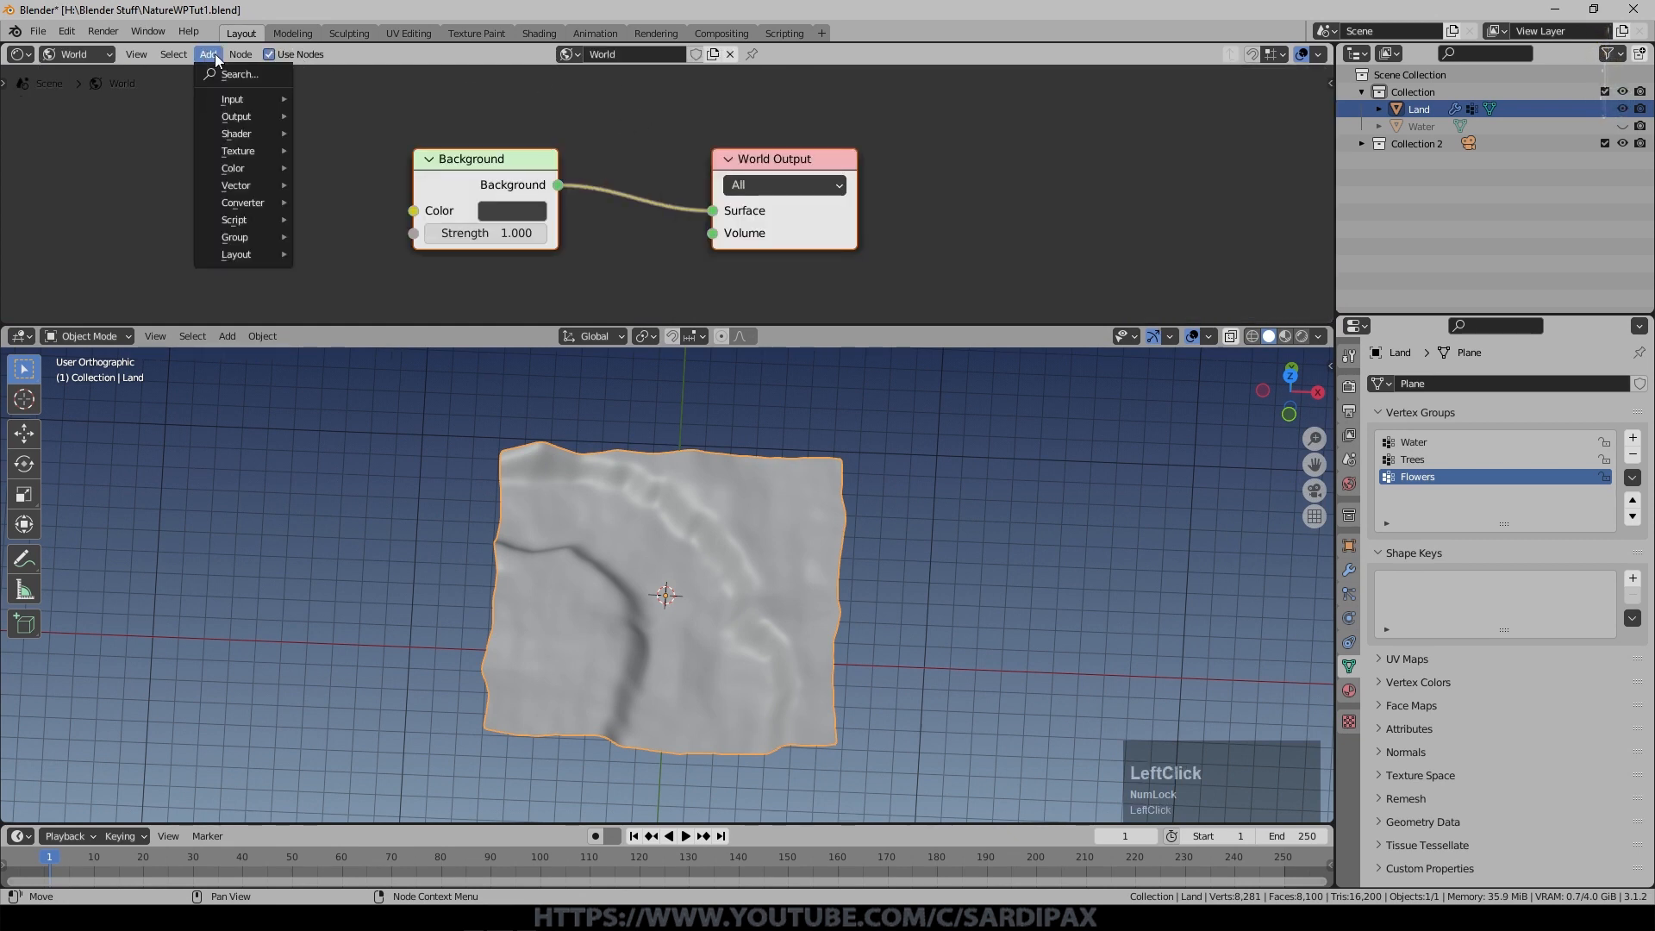
mouse_move(244, 150)
click(370, 188)
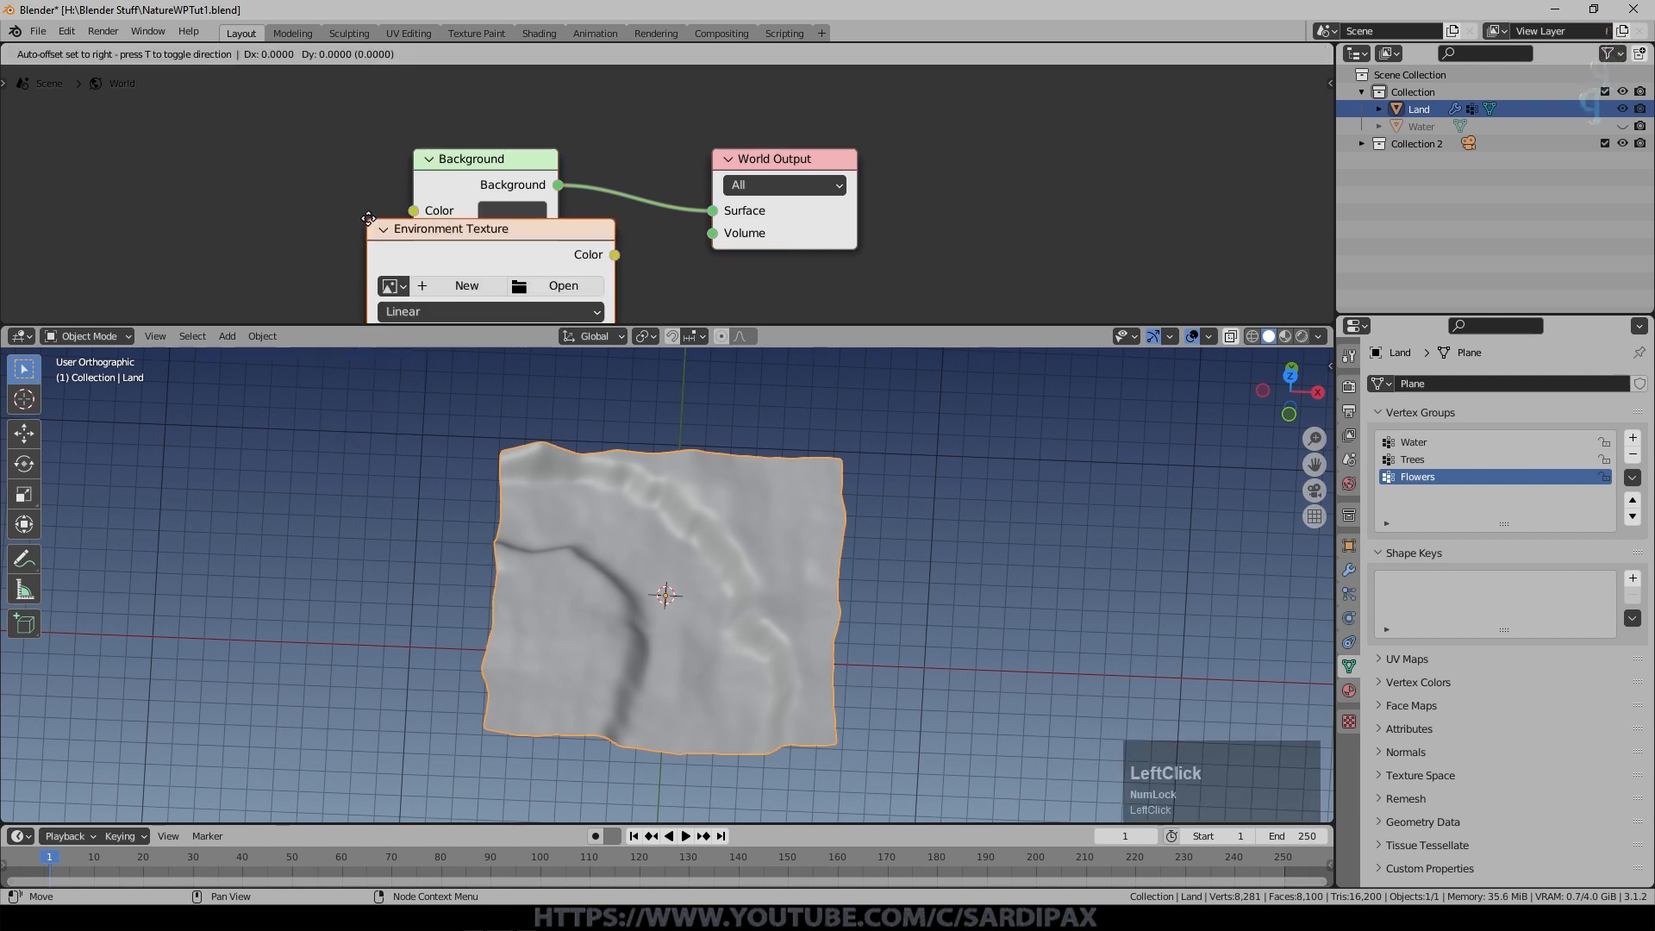
click(100, 108)
middle_drag(100, 108, 323, 103)
drag(567, 153, 637, 206)
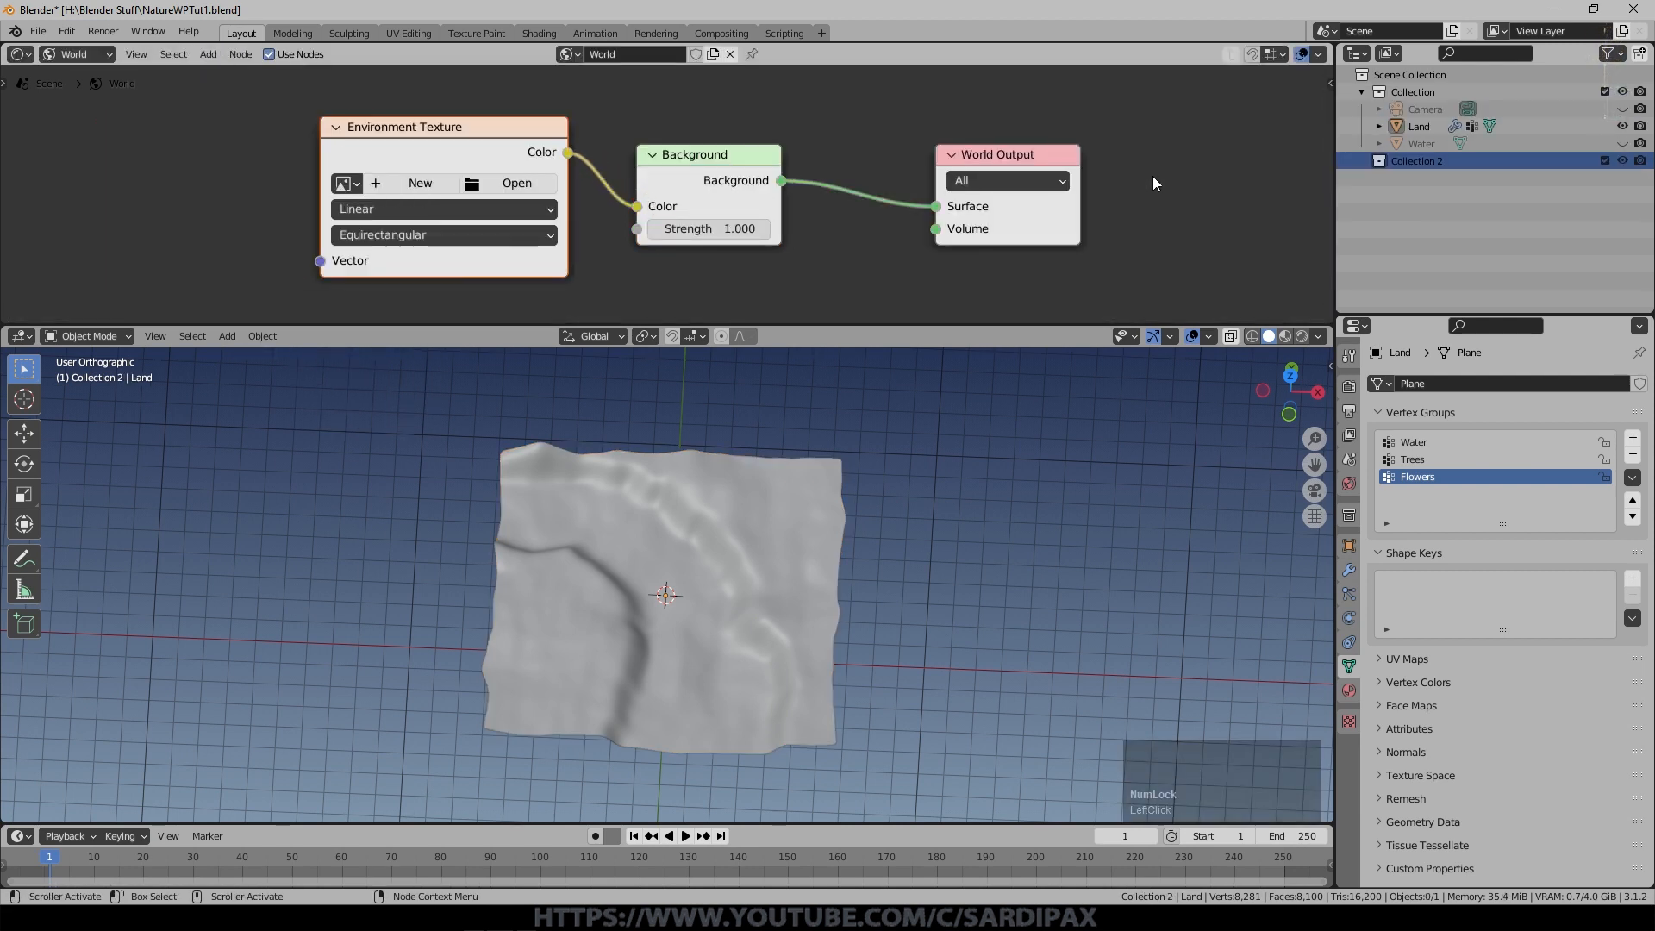
Delete the empty Collection 2, and unhide the camera and move it about 4.79 m along its local Z.
key(Delete)
click(1622, 109)
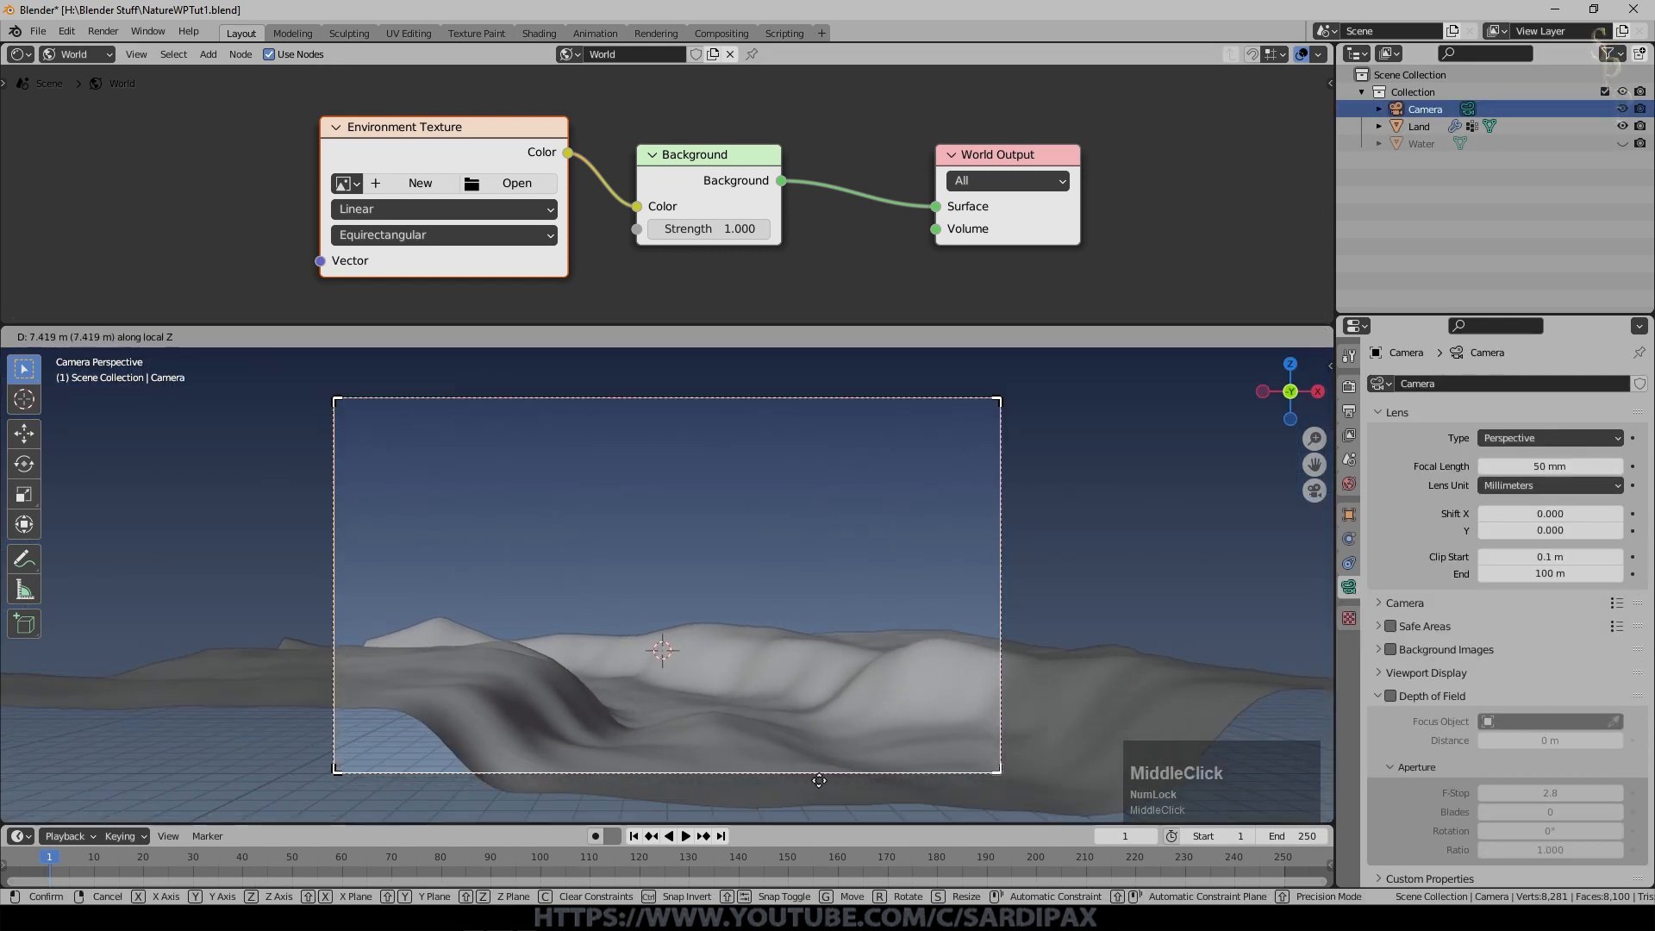
click(1300, 363)
Switch the viewport to Rendered shading and load spruit_sunrise_4k.exr from the HDRIHaven folder into the Environment Texture node.
click(1303, 337)
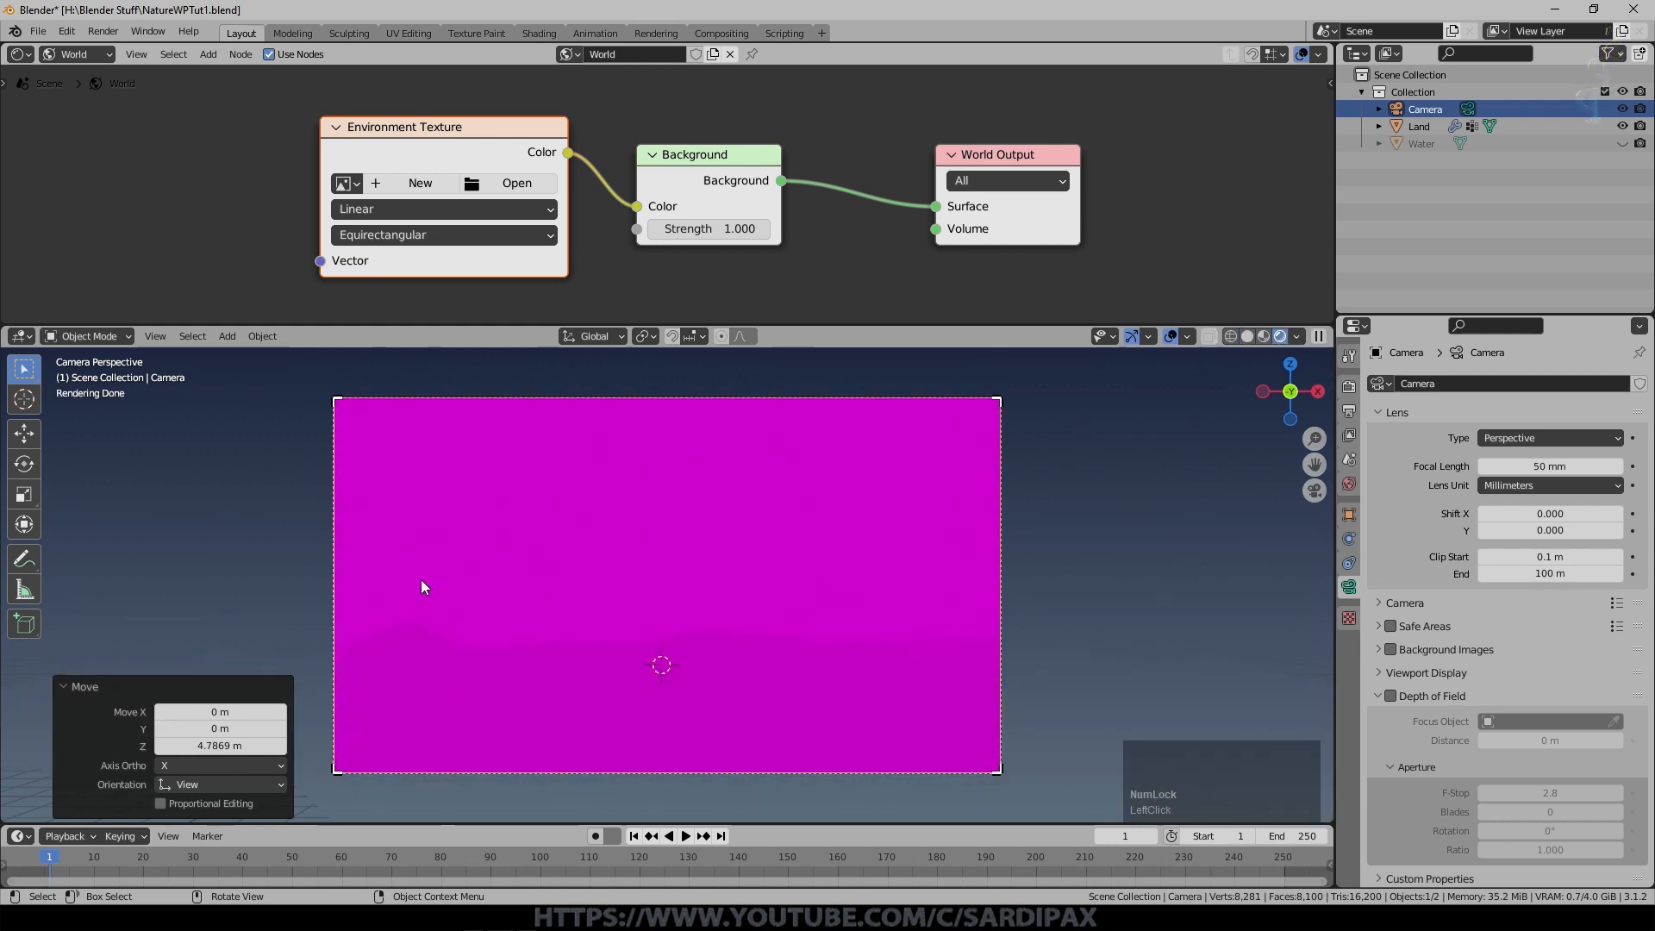
drag(459, 121, 450, 122)
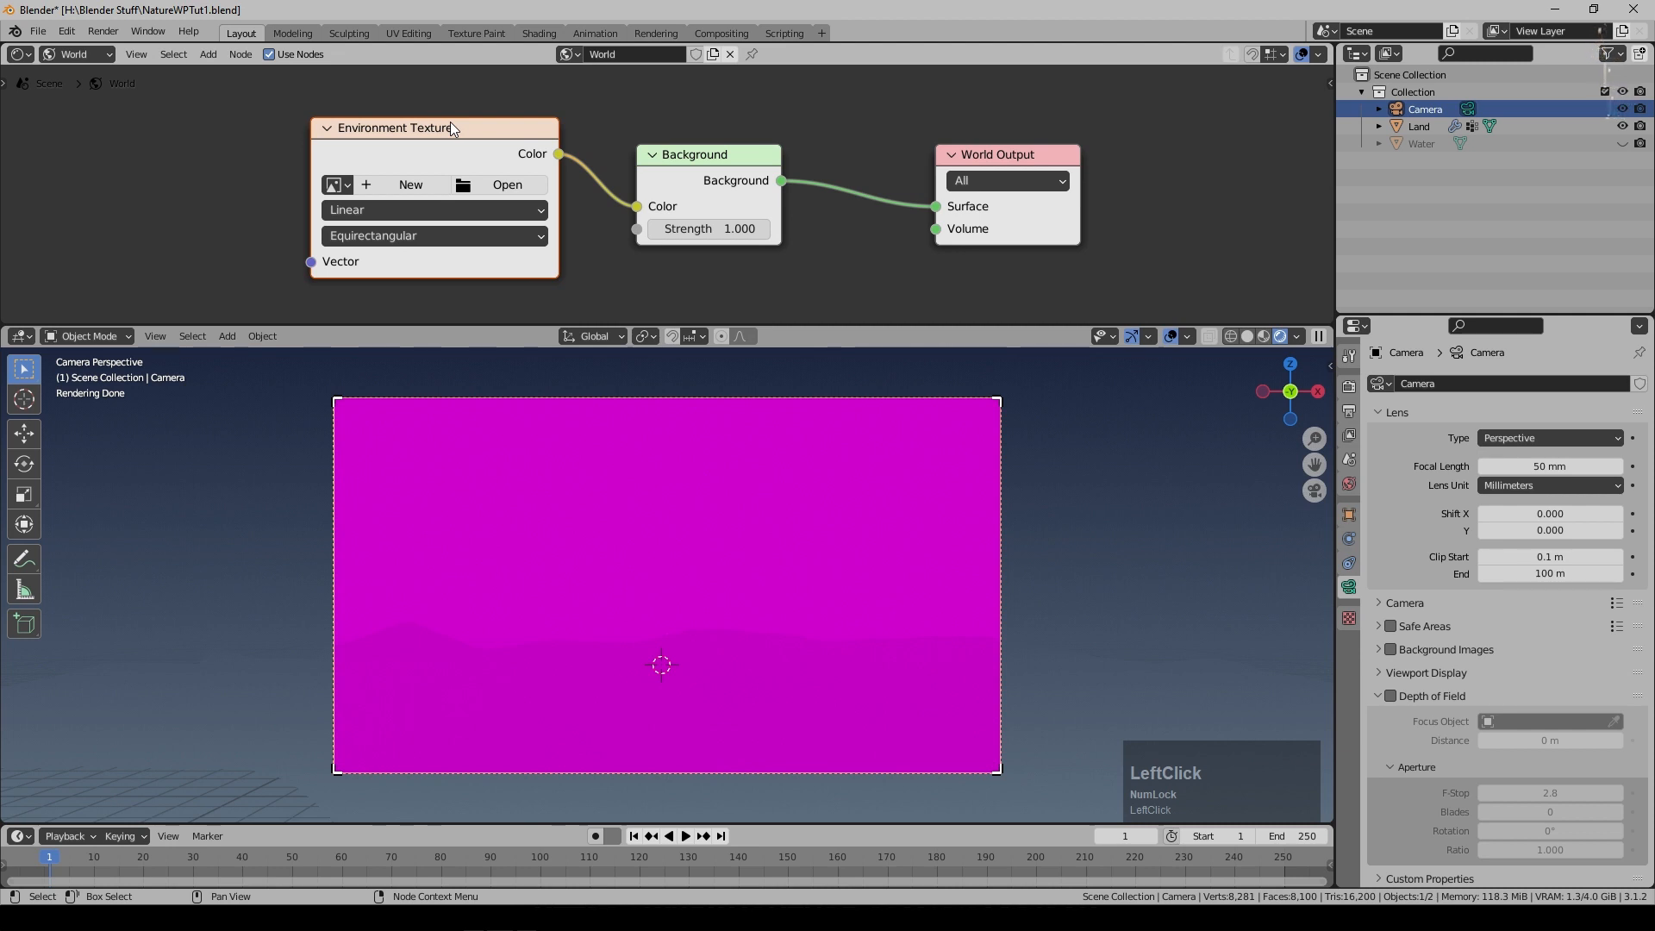
click(500, 185)
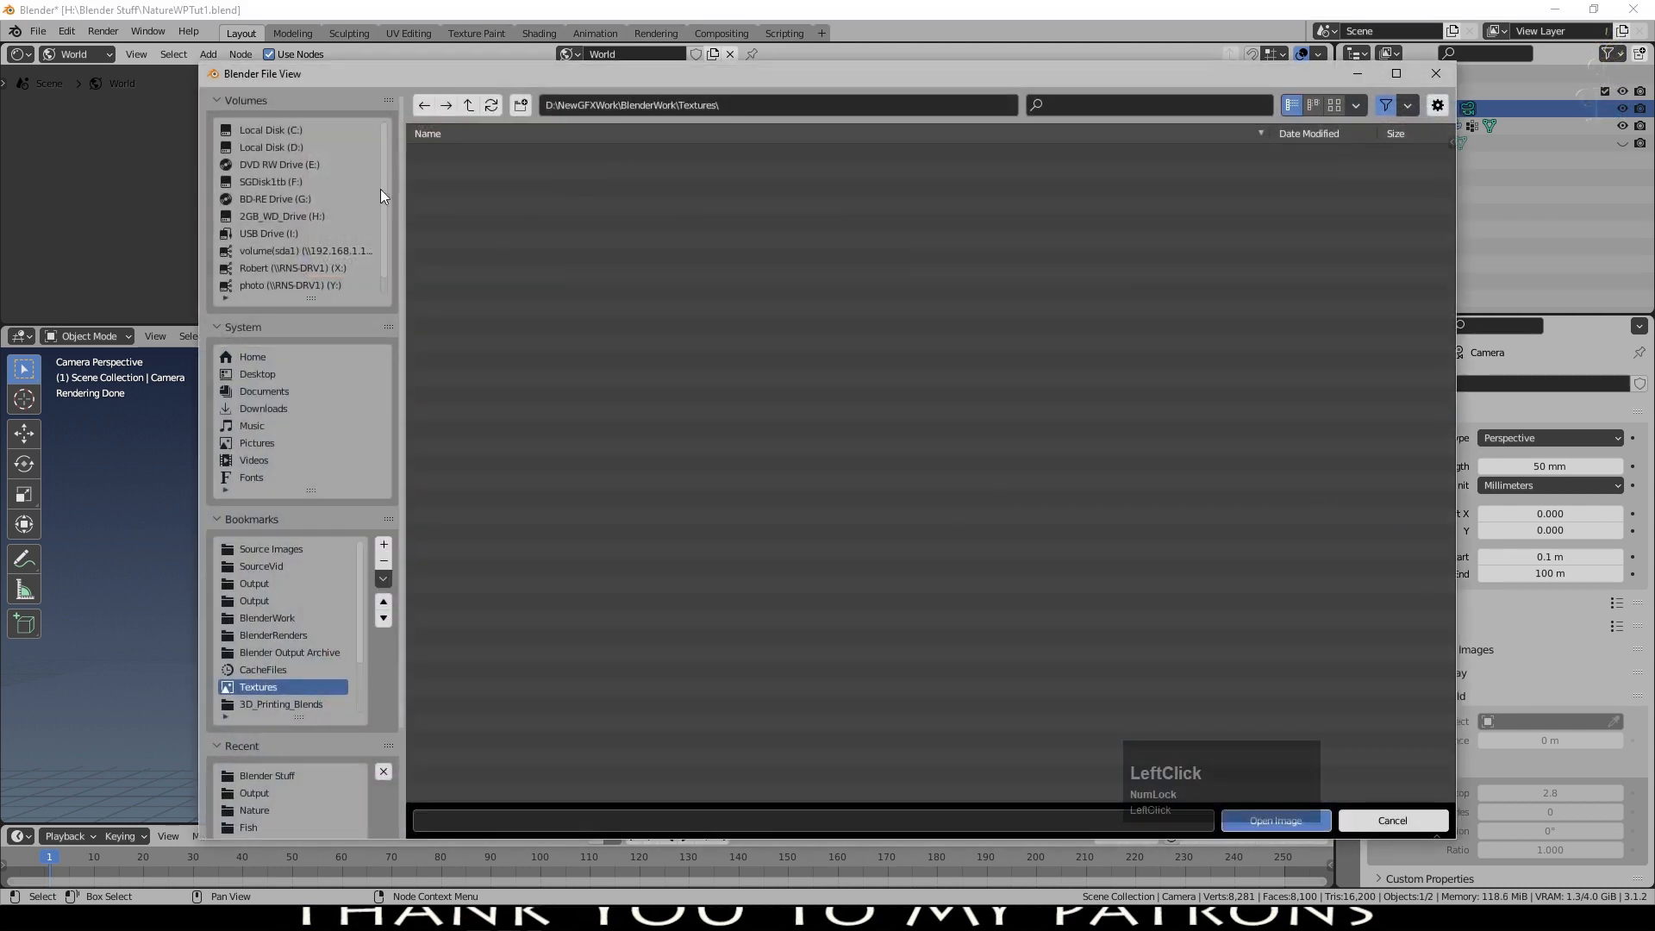
double_click(421, 293)
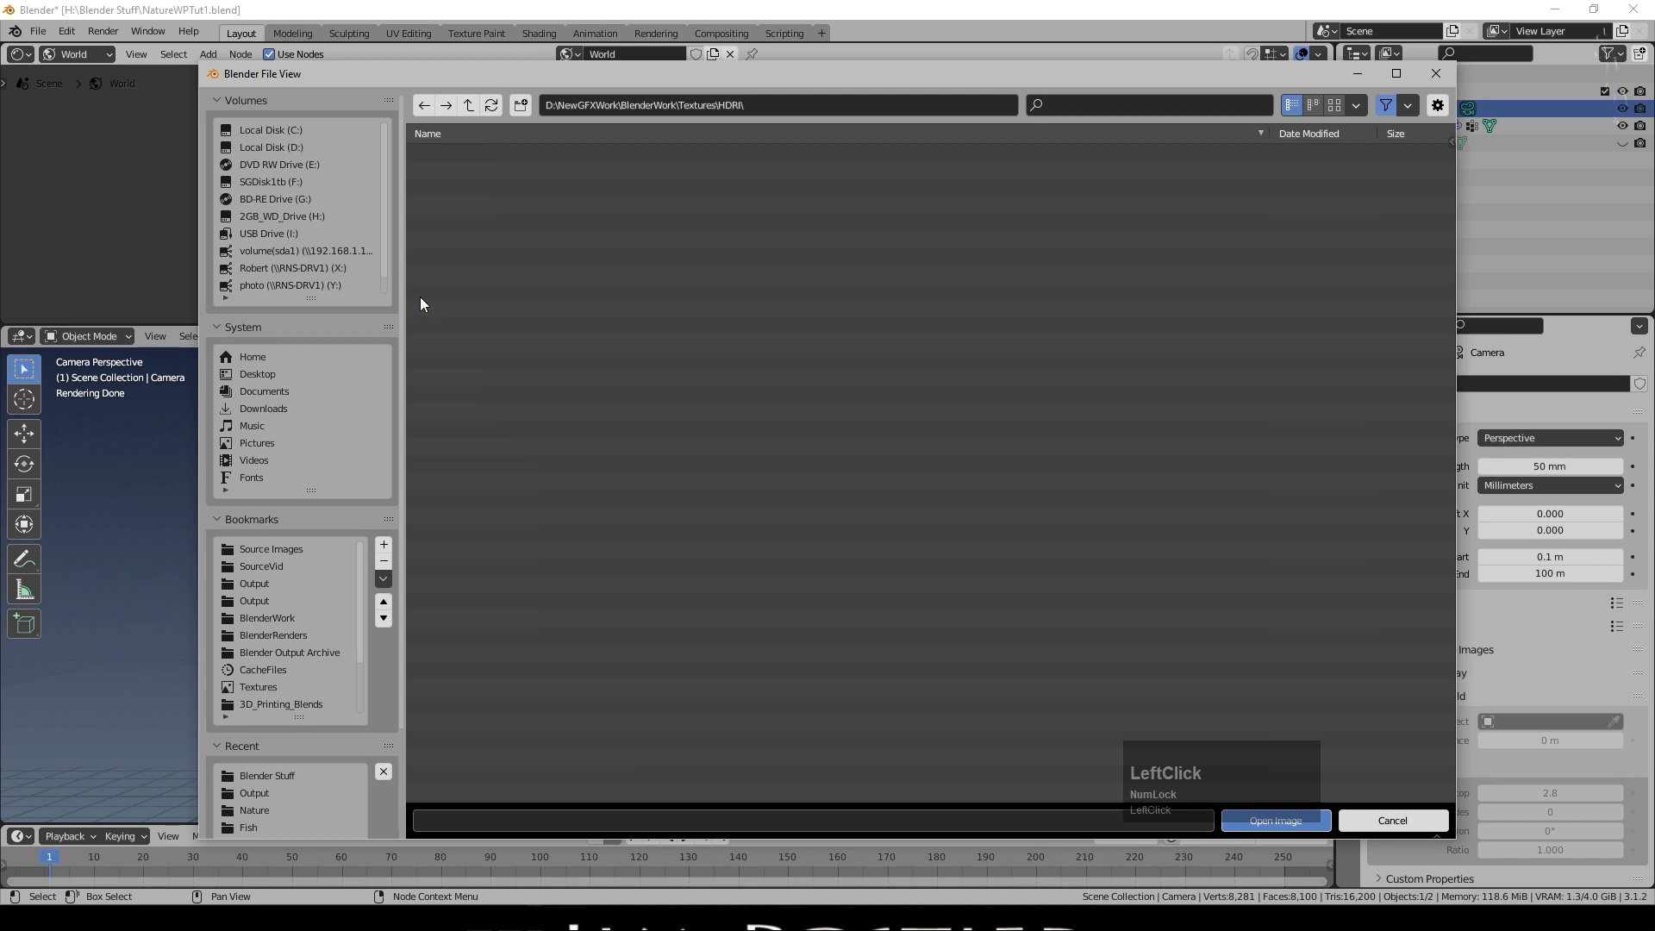
double_click(615, 207)
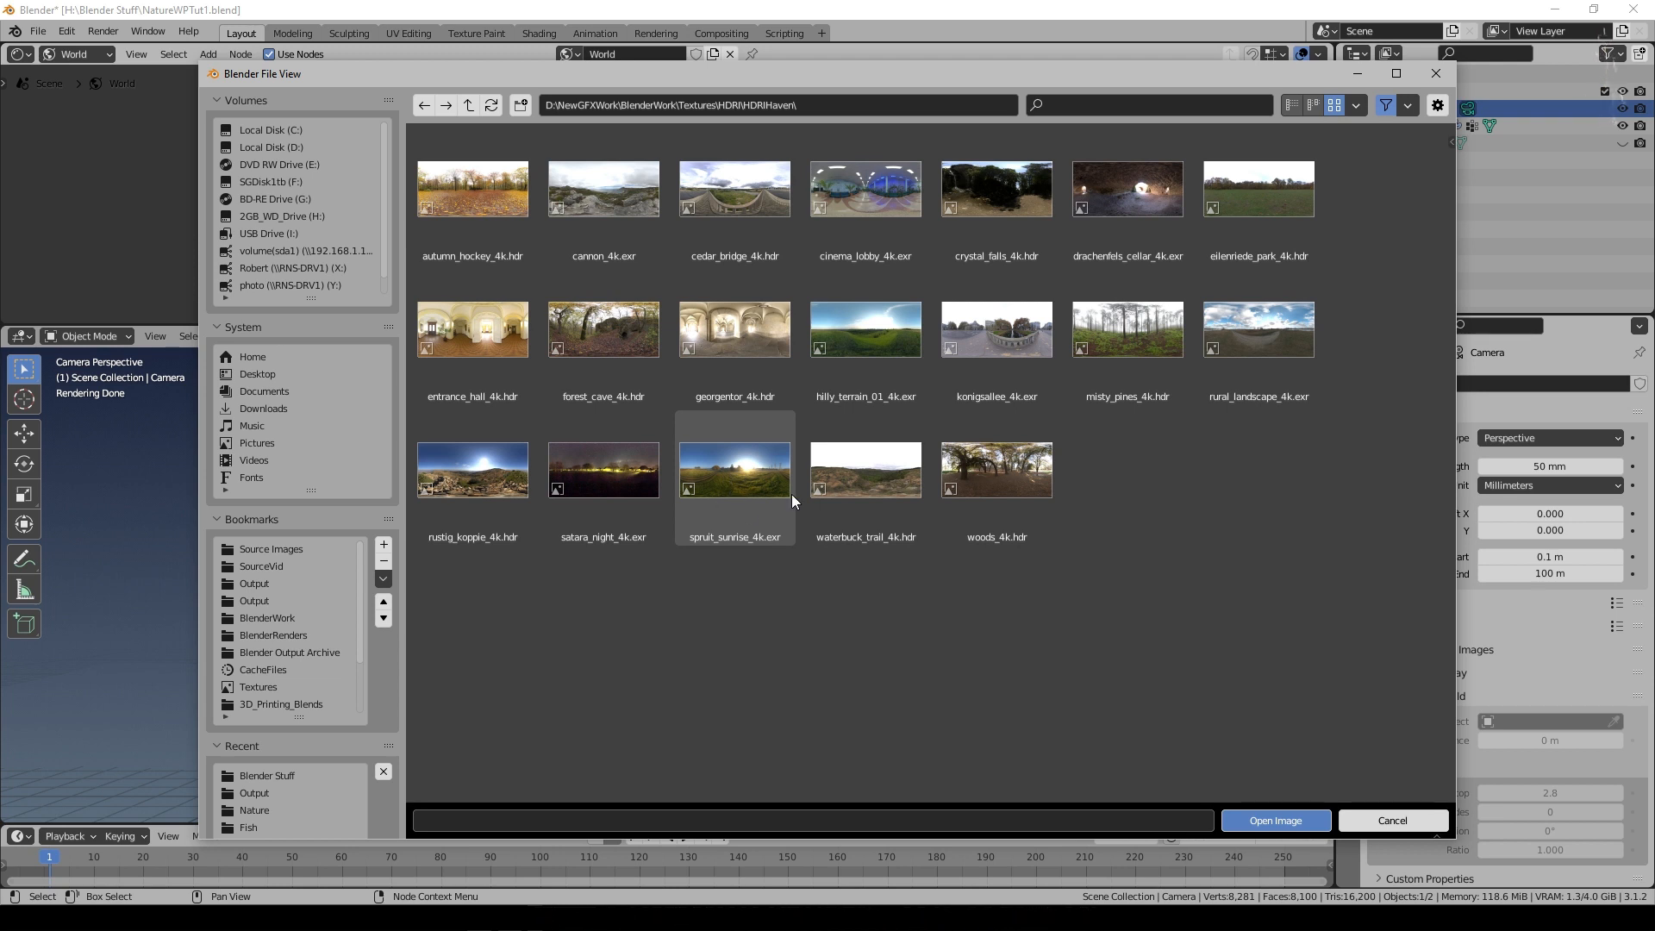
click(762, 520)
click(1275, 820)
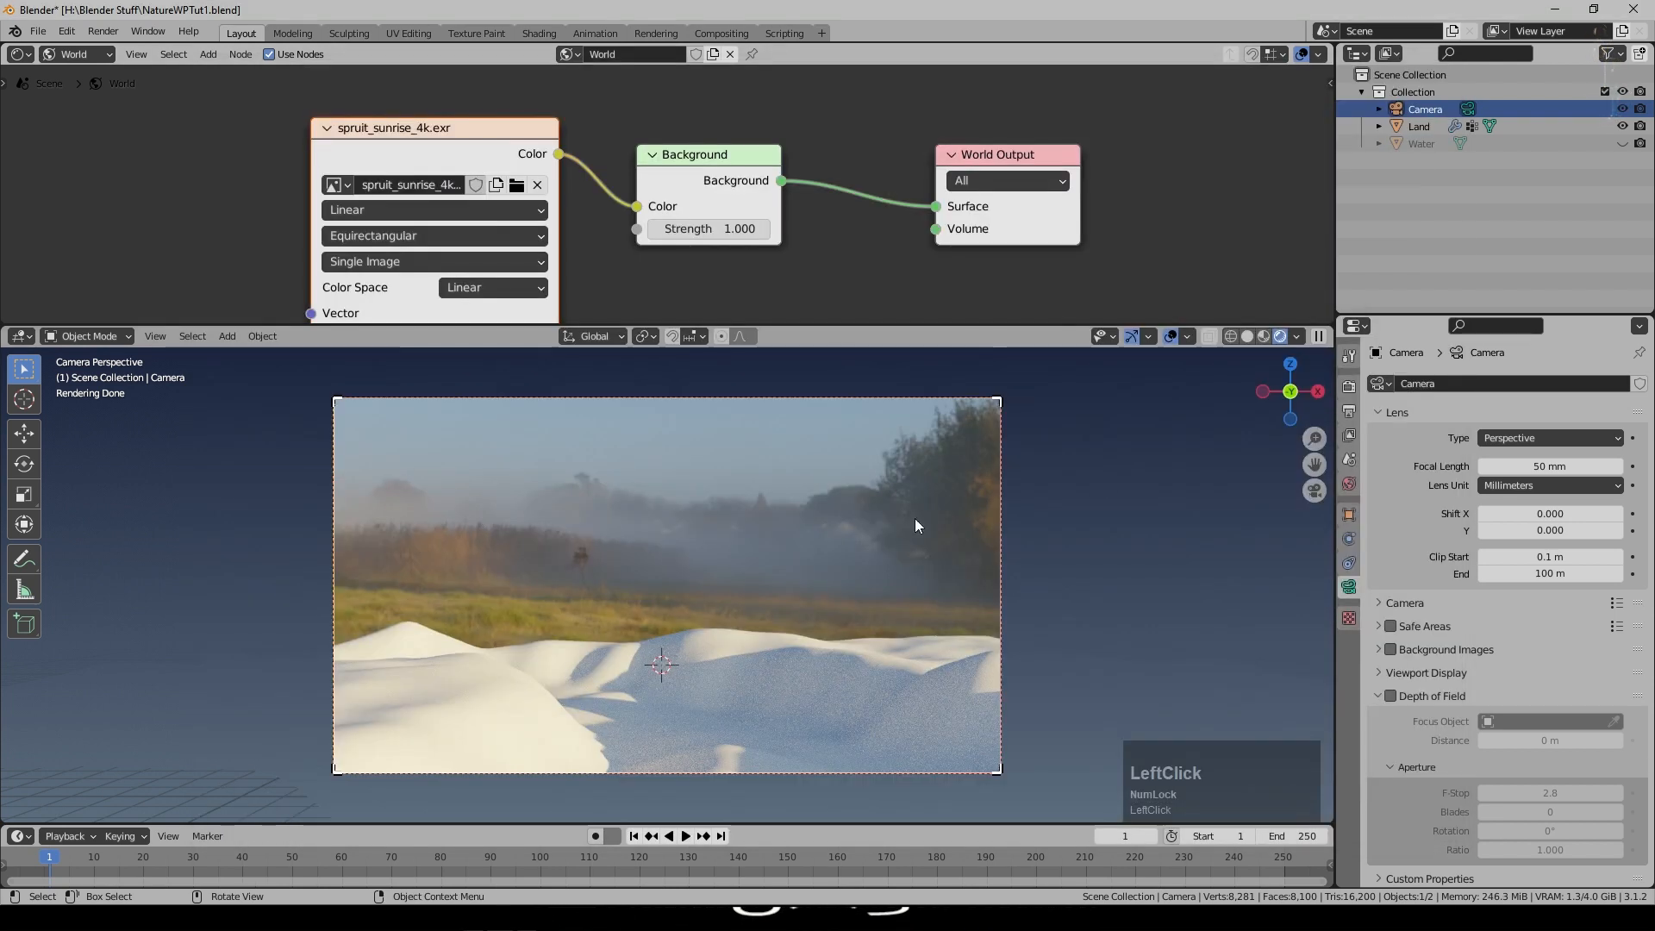
scroll(1037, 494, down, 1)
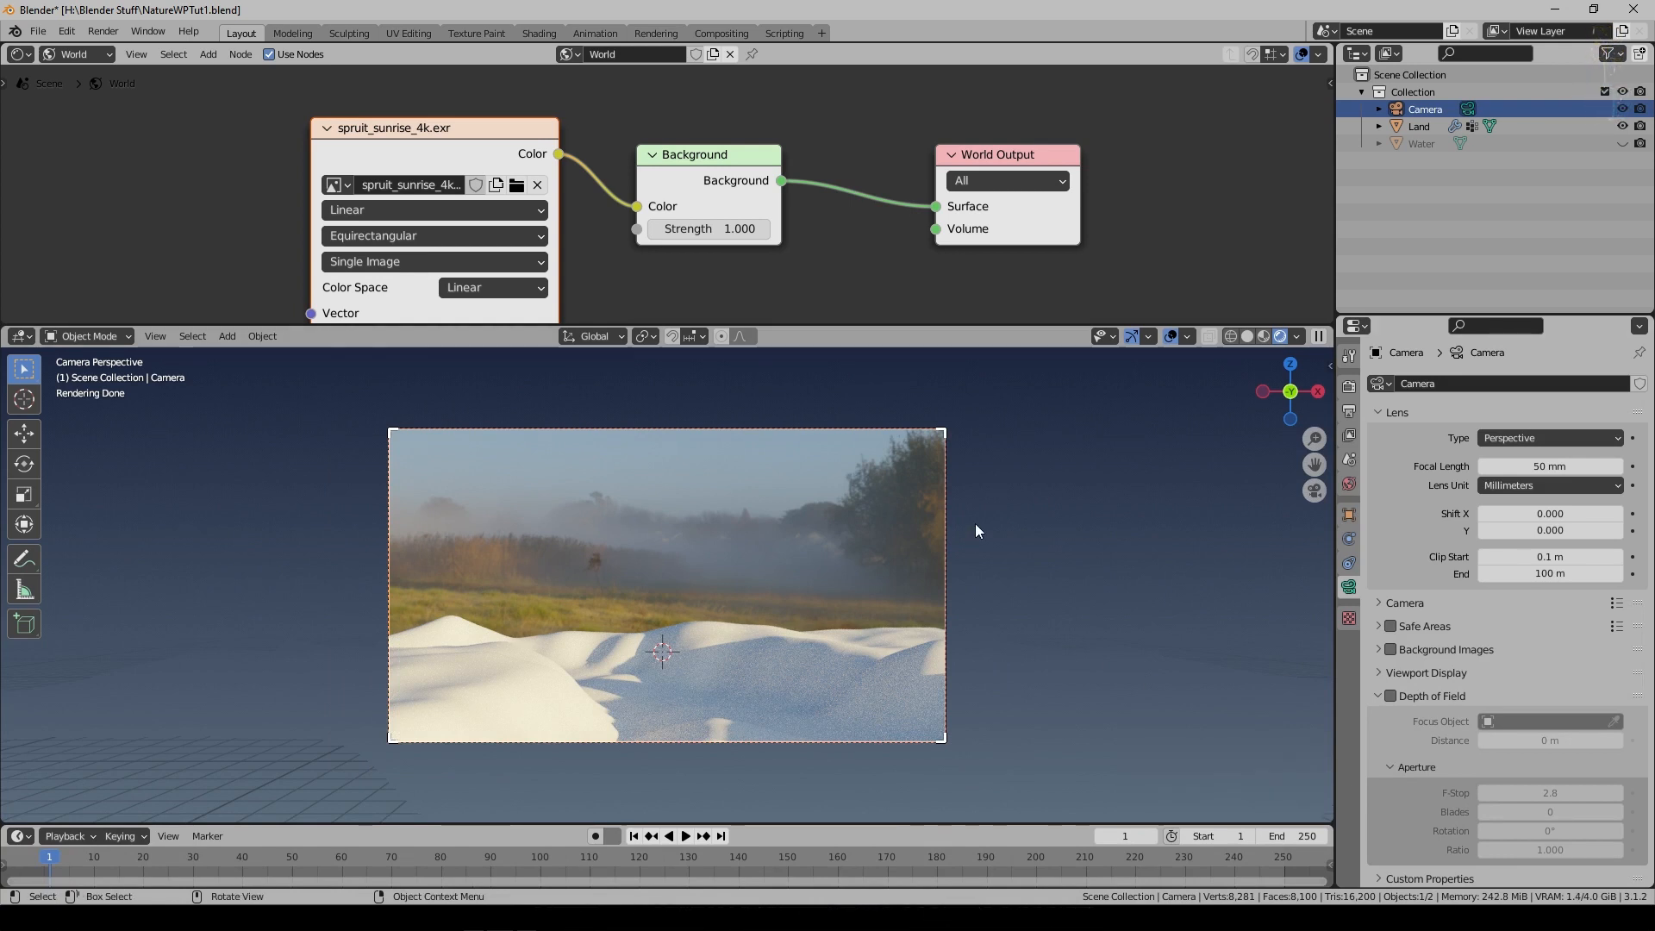
mouse_move(966, 572)
middle_down()
mouse_move(970, 525)
mouse_move(877, 575)
mouse_move(1112, 582)
mouse_move(1109, 557)
mouse_move(1134, 561)
mouse_move(1130, 580)
mouse_move(997, 602)
mouse_move(892, 590)
mouse_move(812, 561)
mouse_move(784, 517)
mouse_move(805, 576)
mouse_move(947, 593)
middle_up()
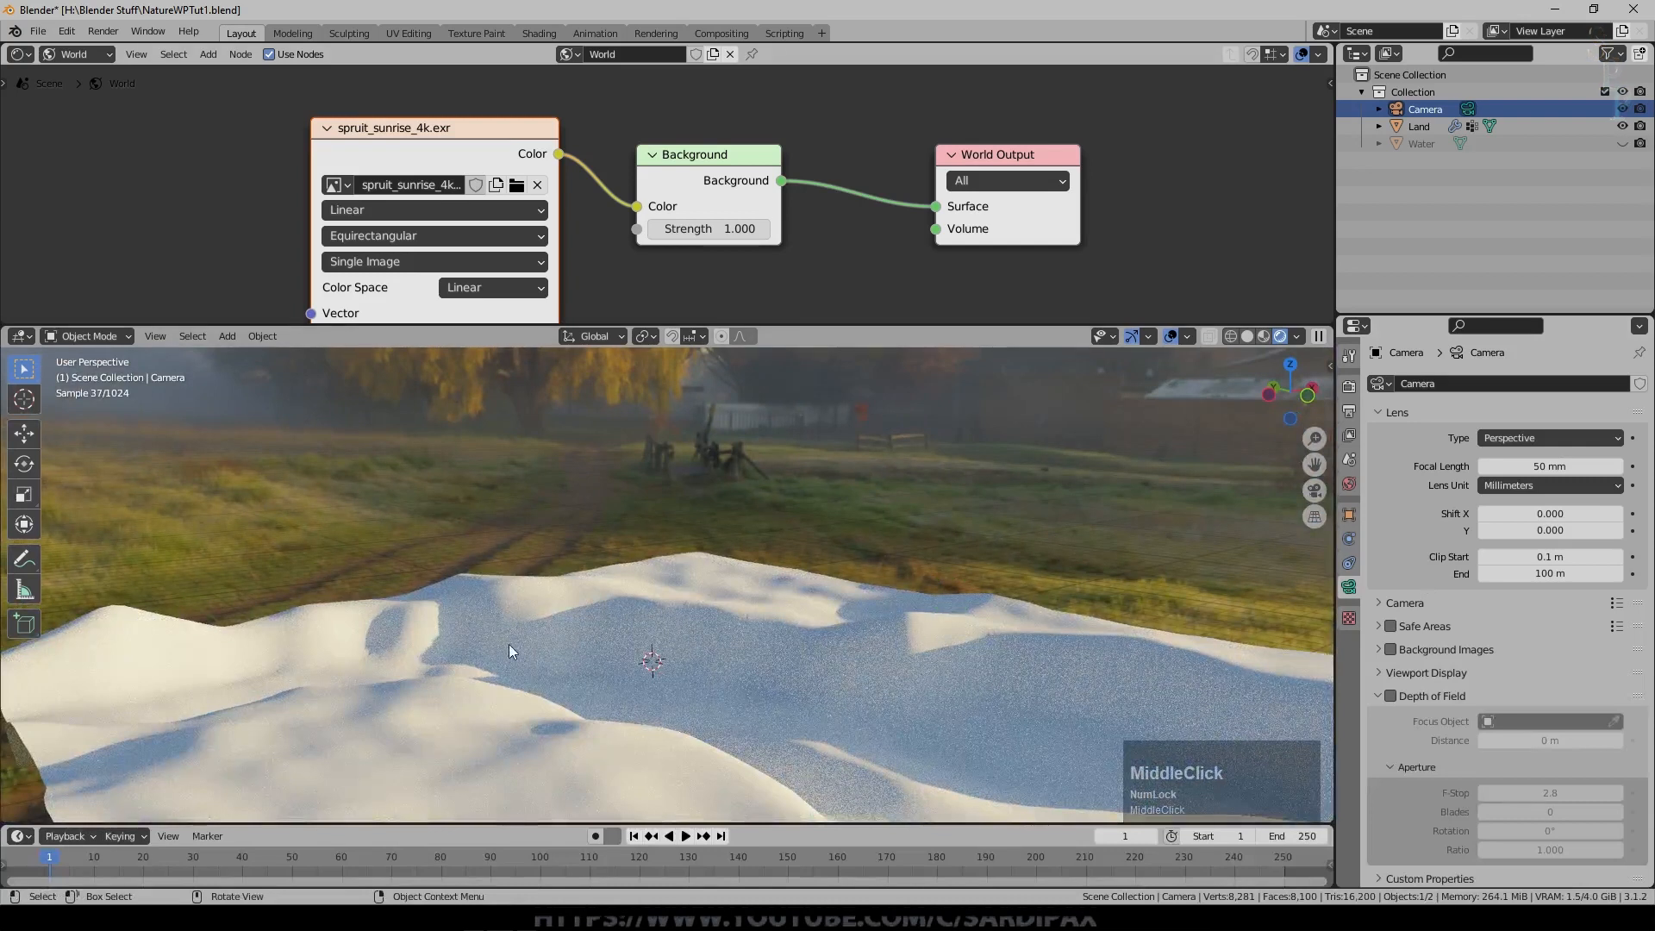
Unwrap the entire Land mesh with the standard Unwrap operation, working from the top view.
key(KP_0)
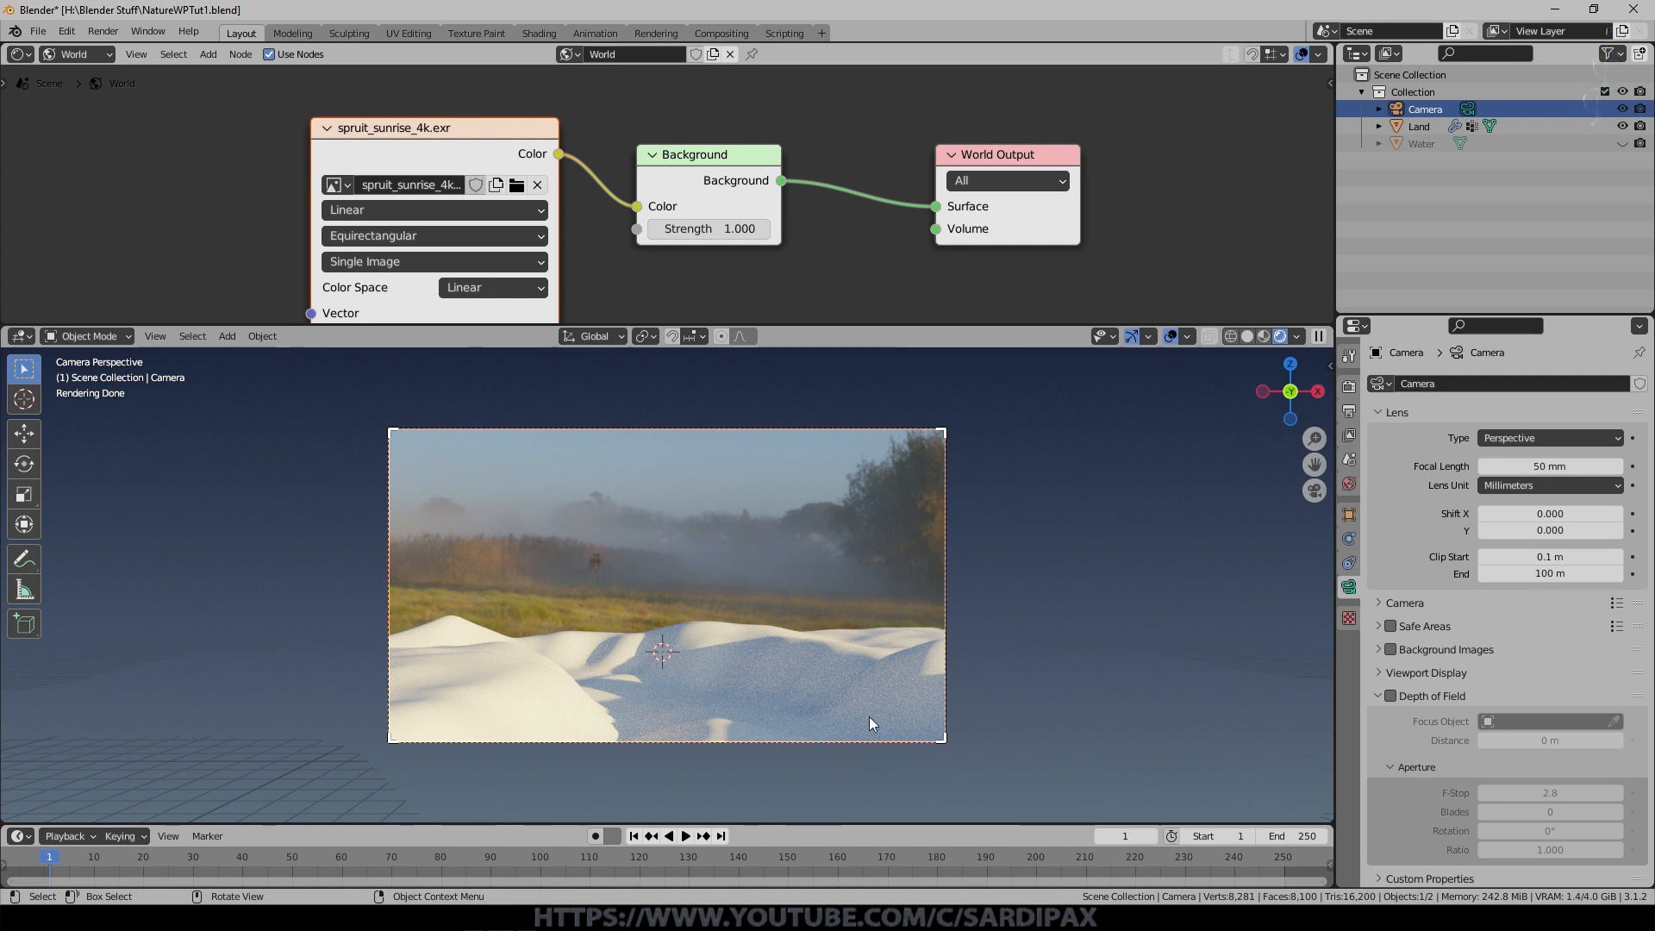
key(KP_7)
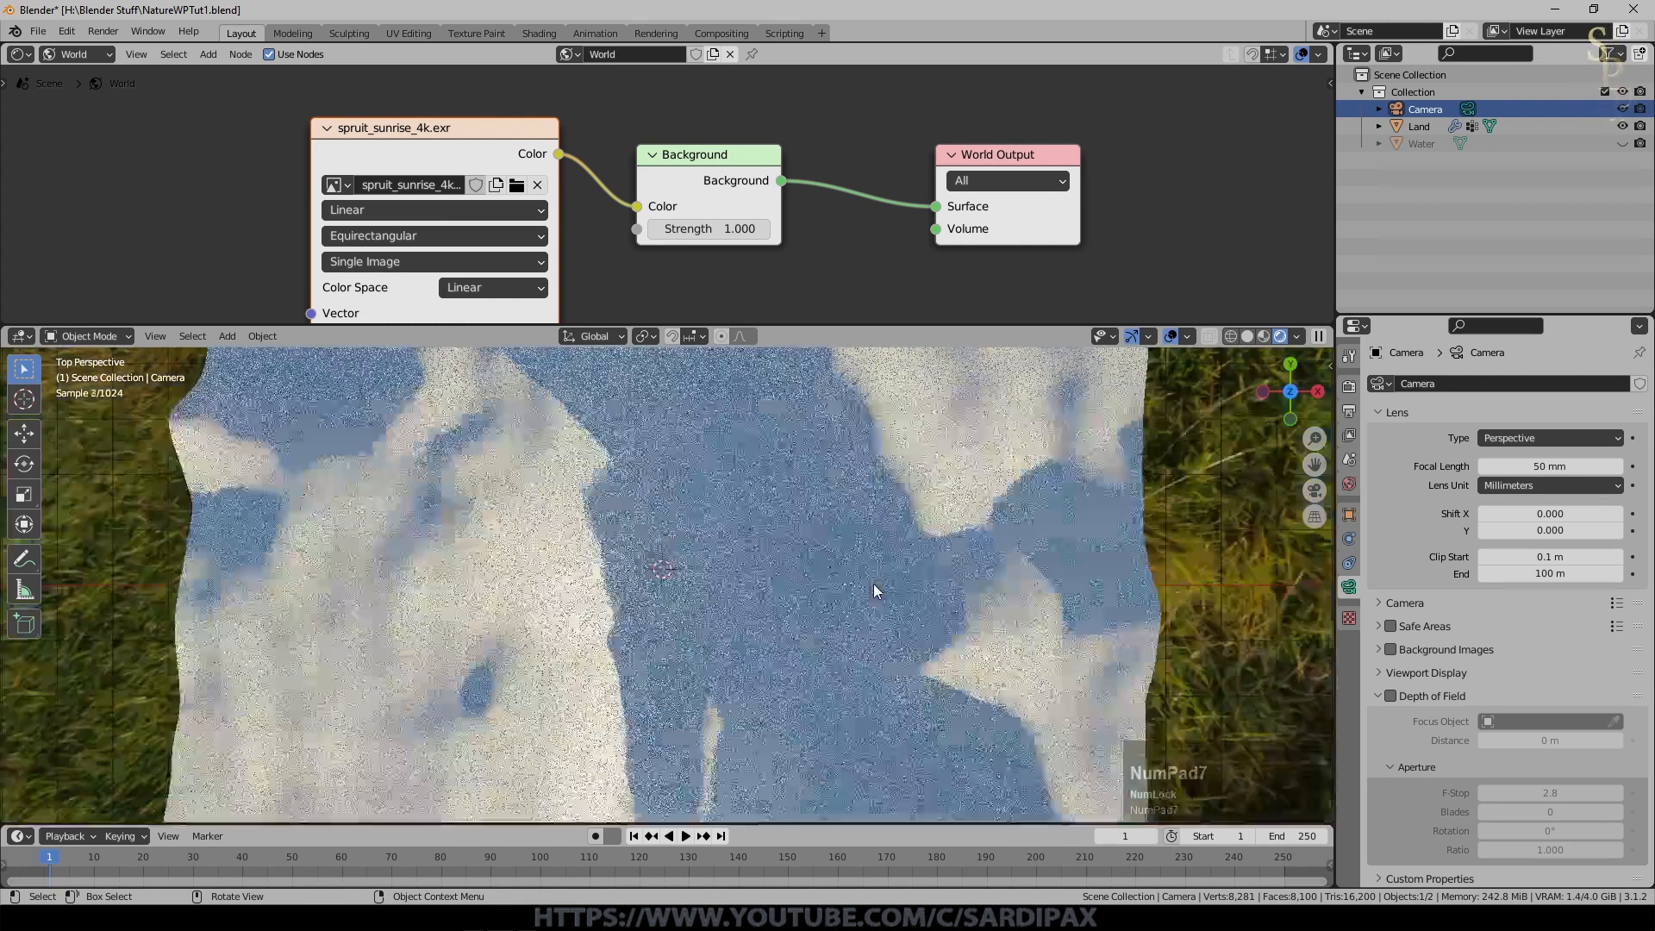
scroll(840, 538, down, 5)
key(Tab)
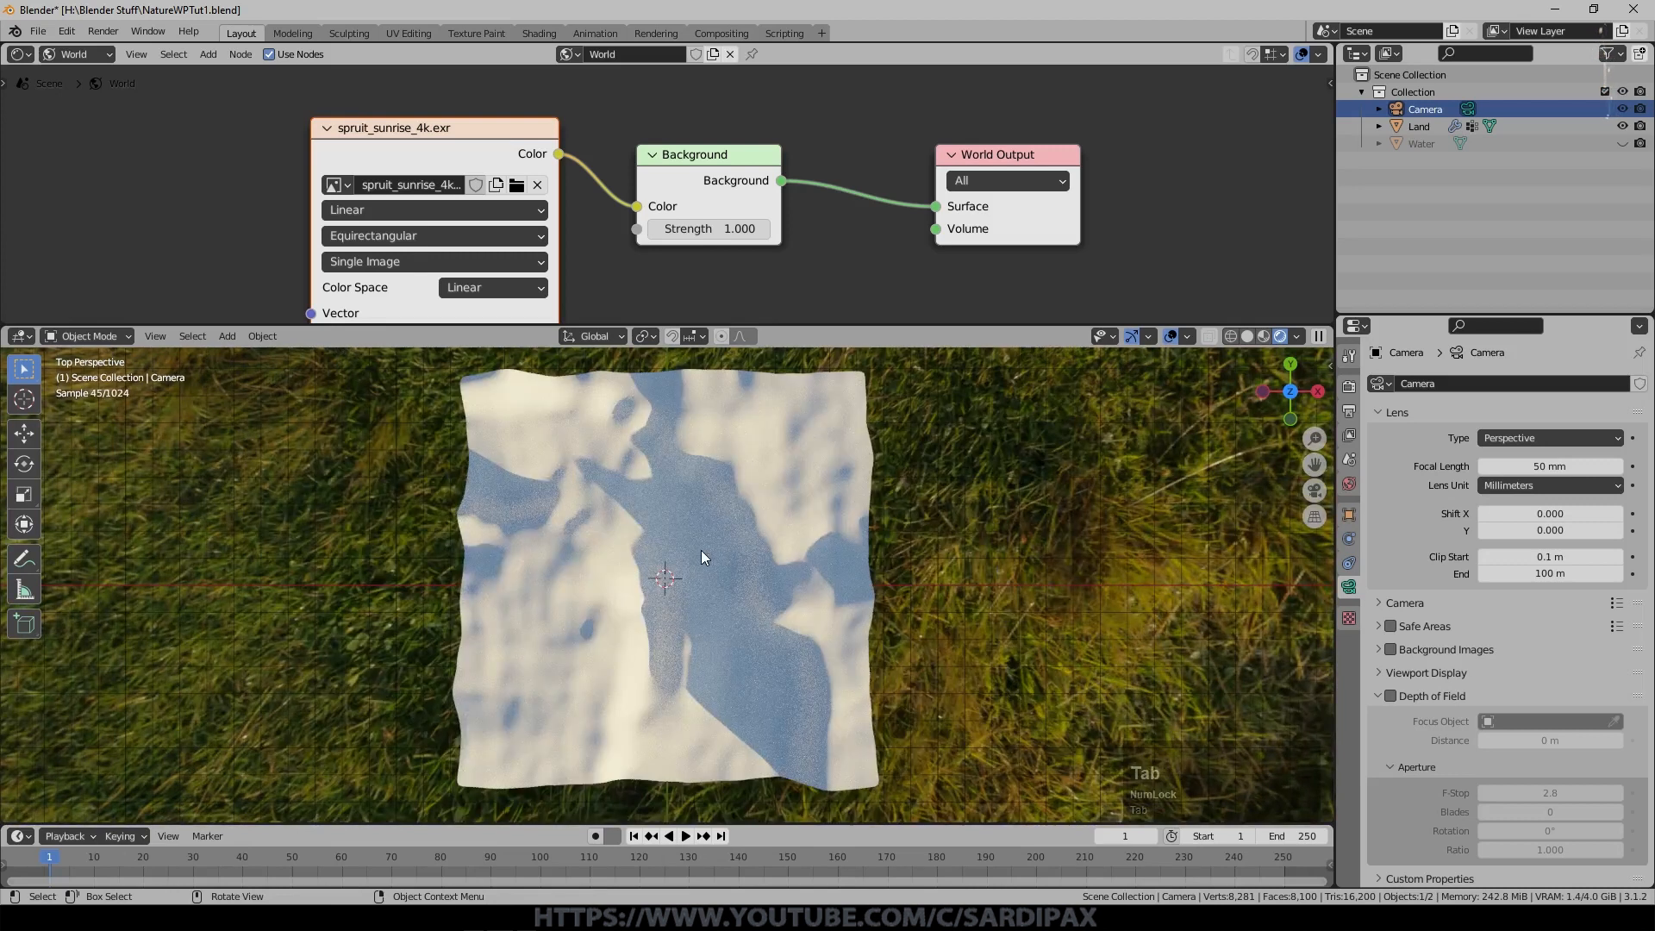
click(590, 454)
key(Tab)
key(a)
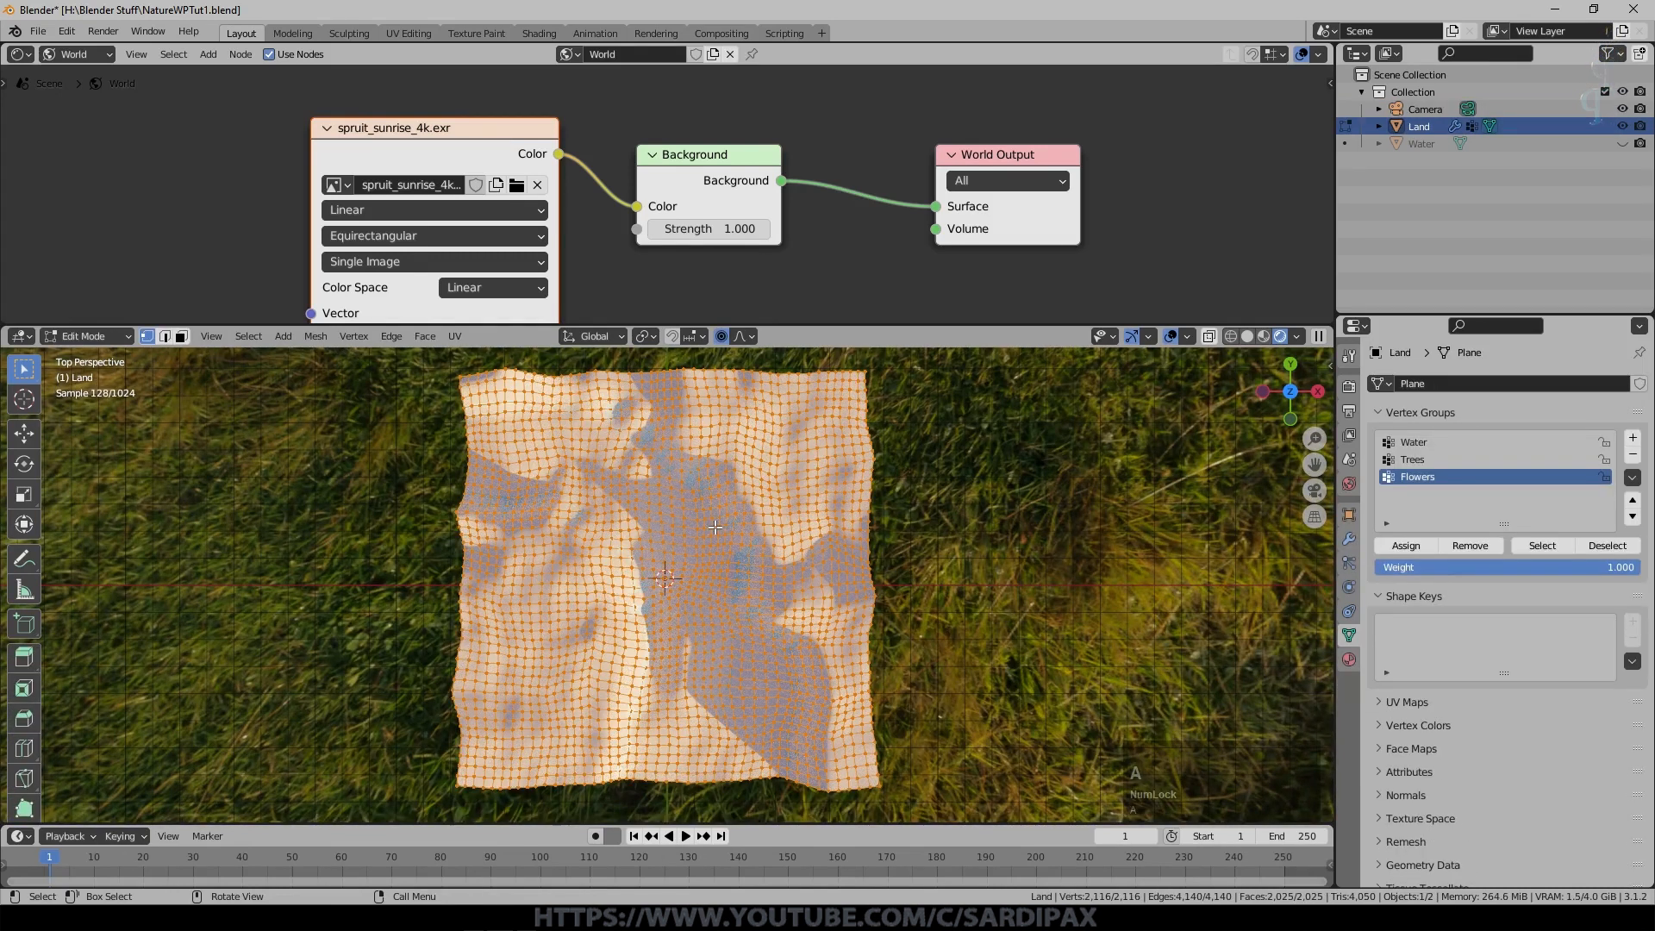
key(u)
click(715, 525)
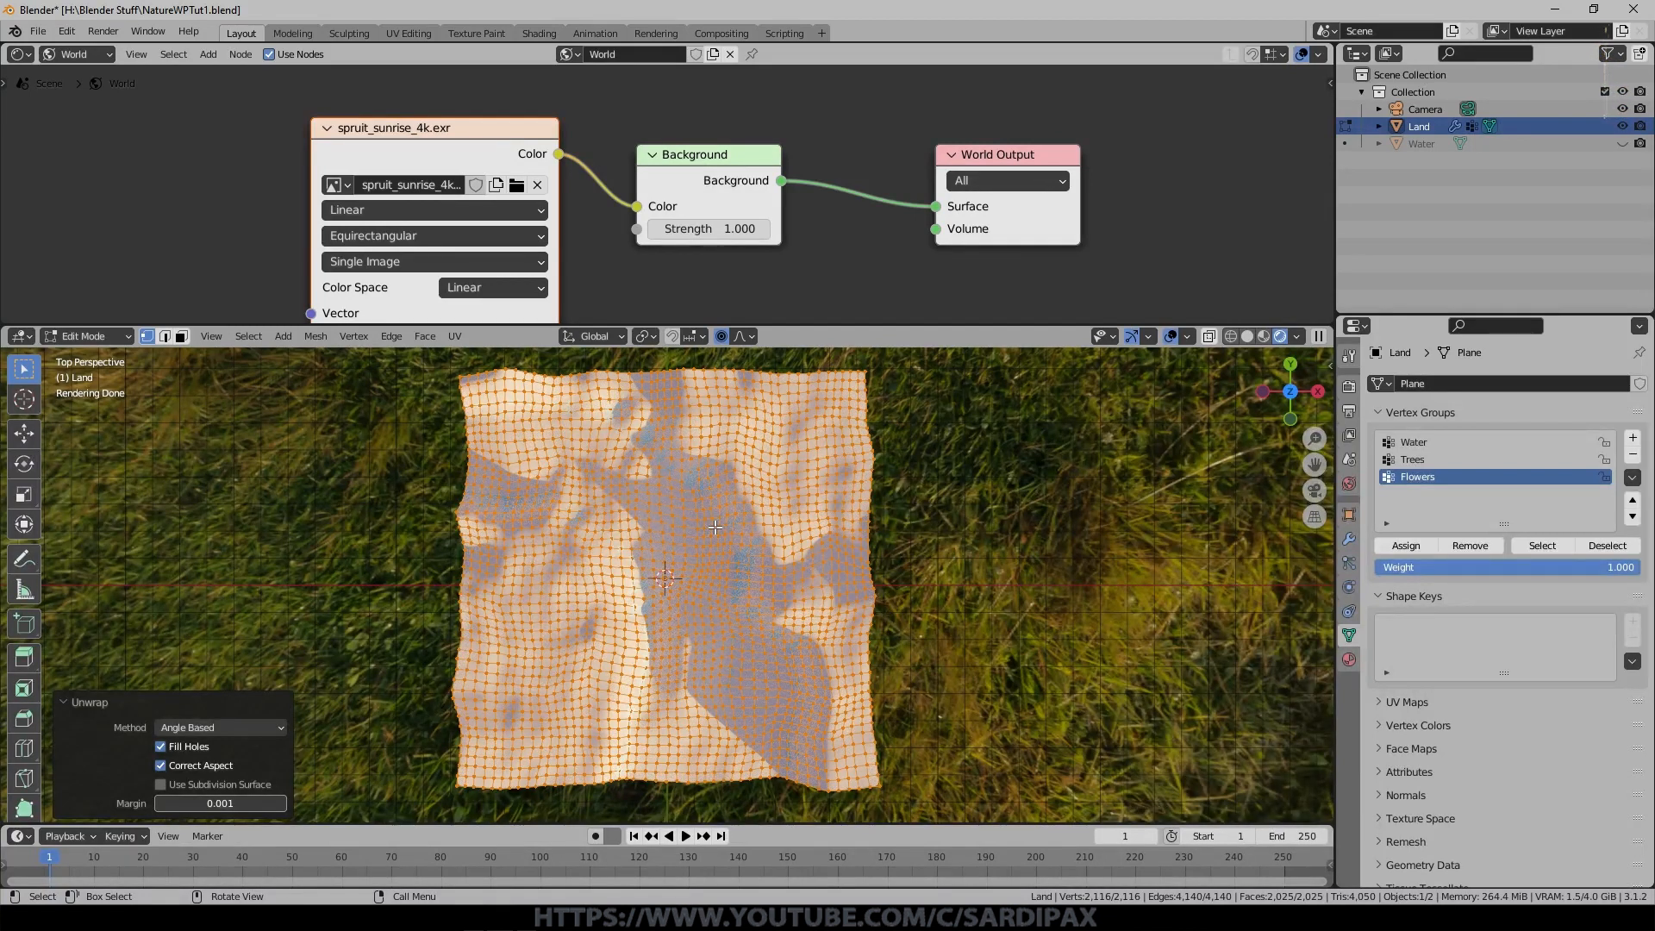
key(Tab)
Set the Shader Editor to Object shading and create a new material named Ground on the Land.
click(73, 55)
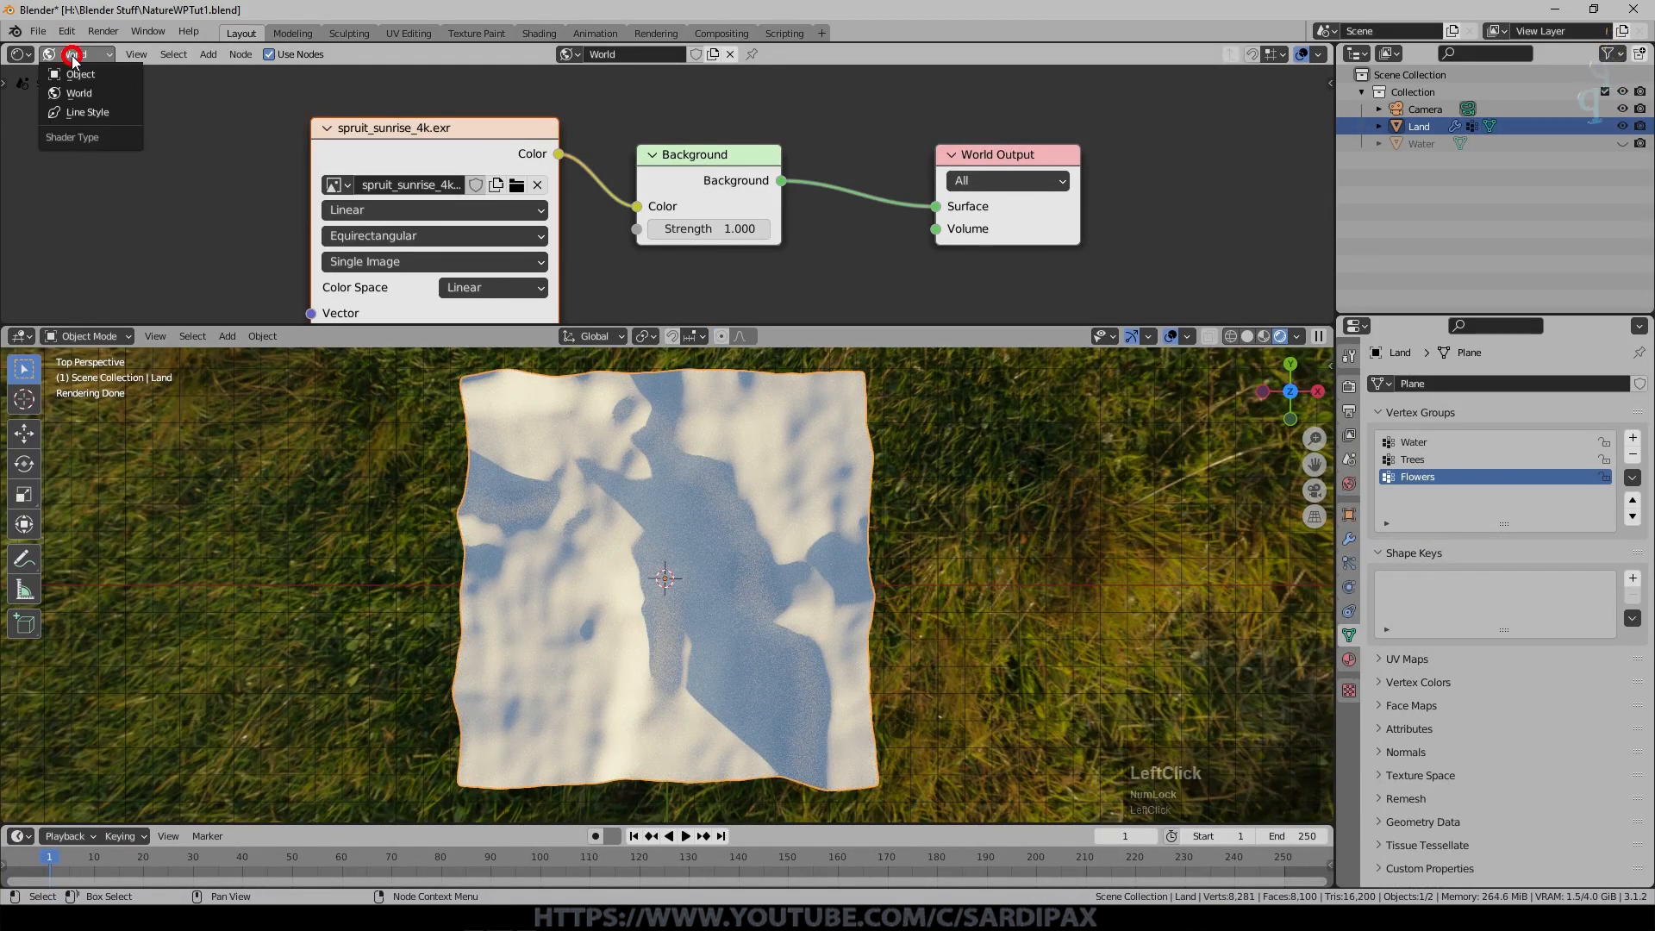
click(80, 76)
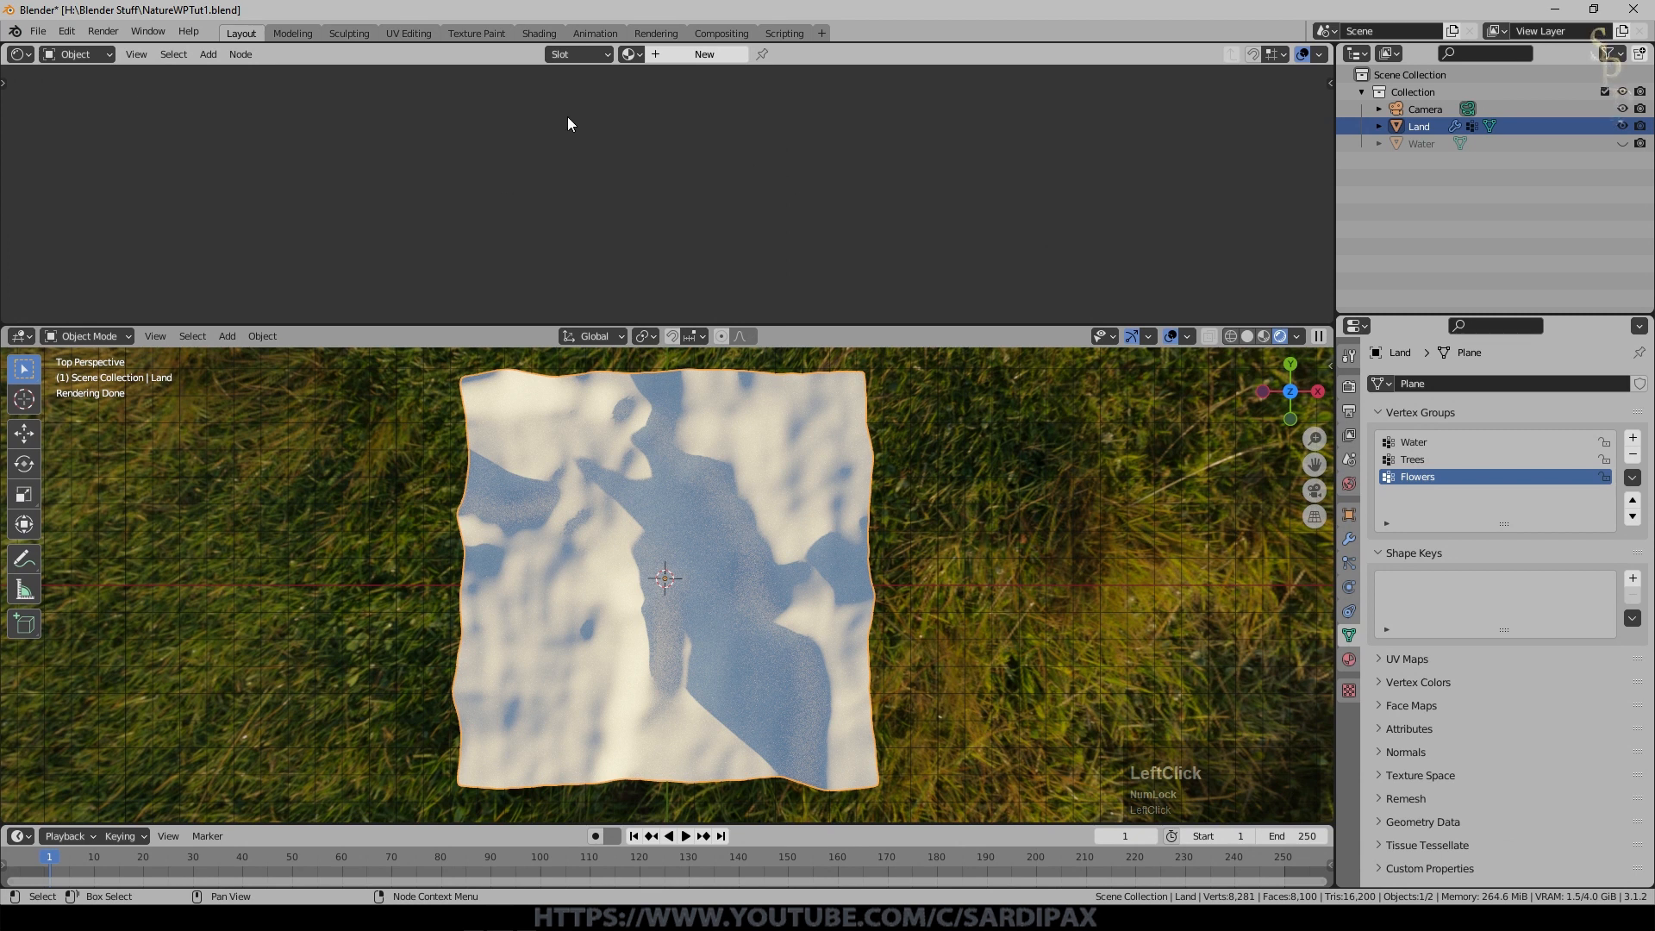
click(706, 55)
double_click(704, 55)
text(Ground)
key(Return)
middle_click(702, 60)
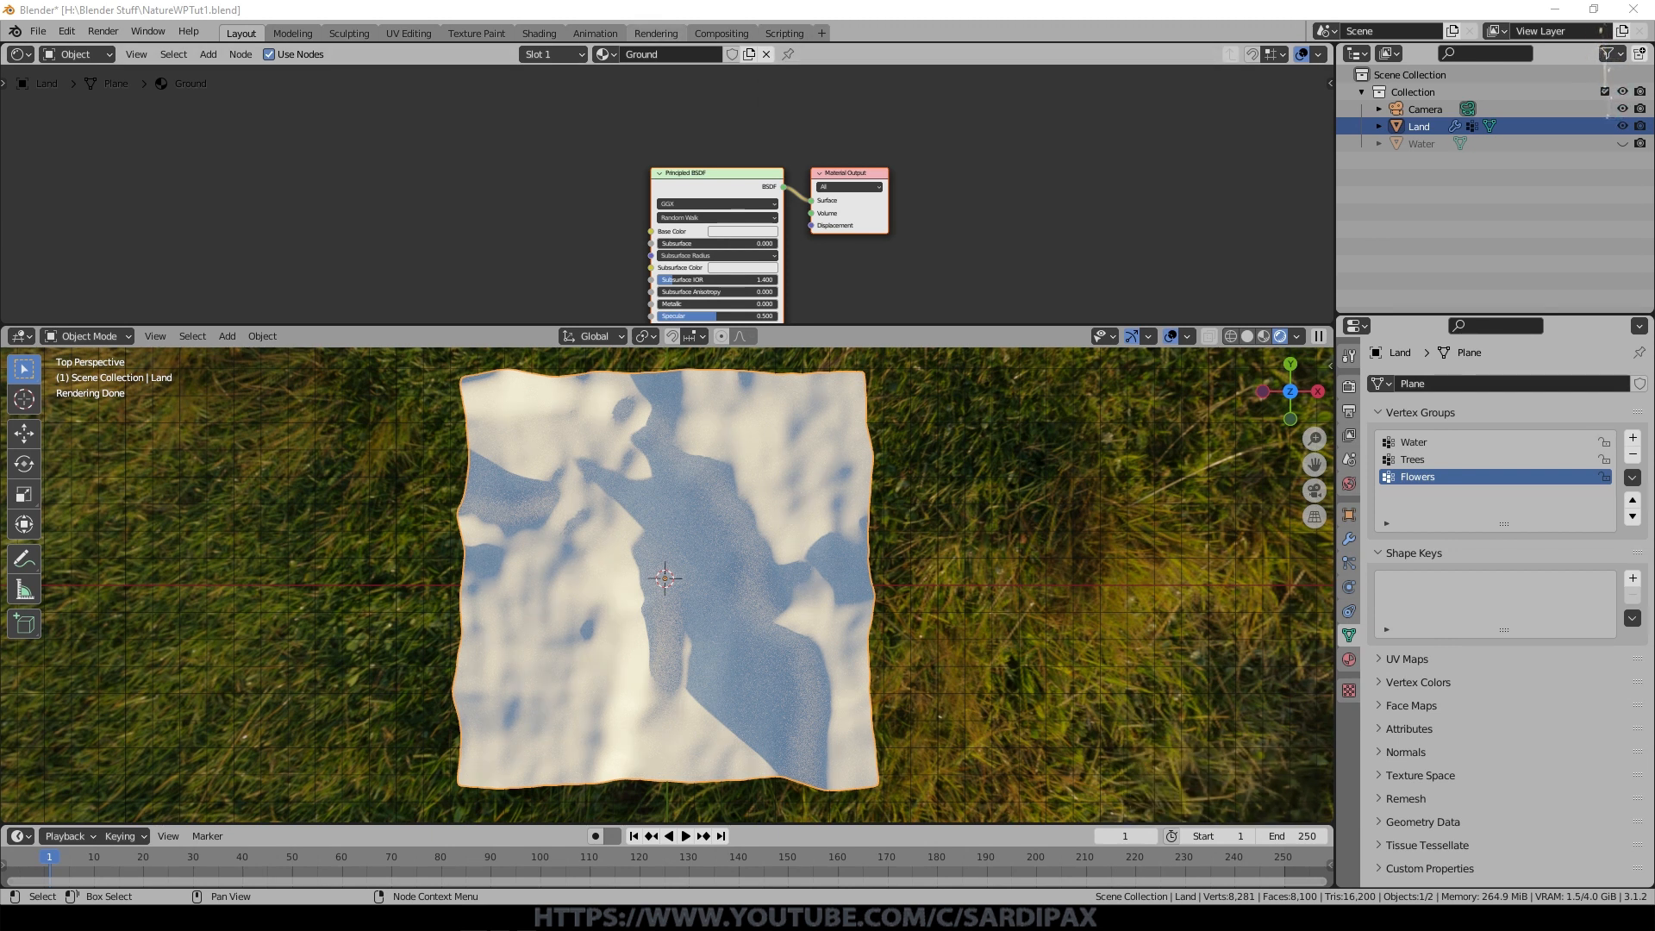
key(Num_Lock)
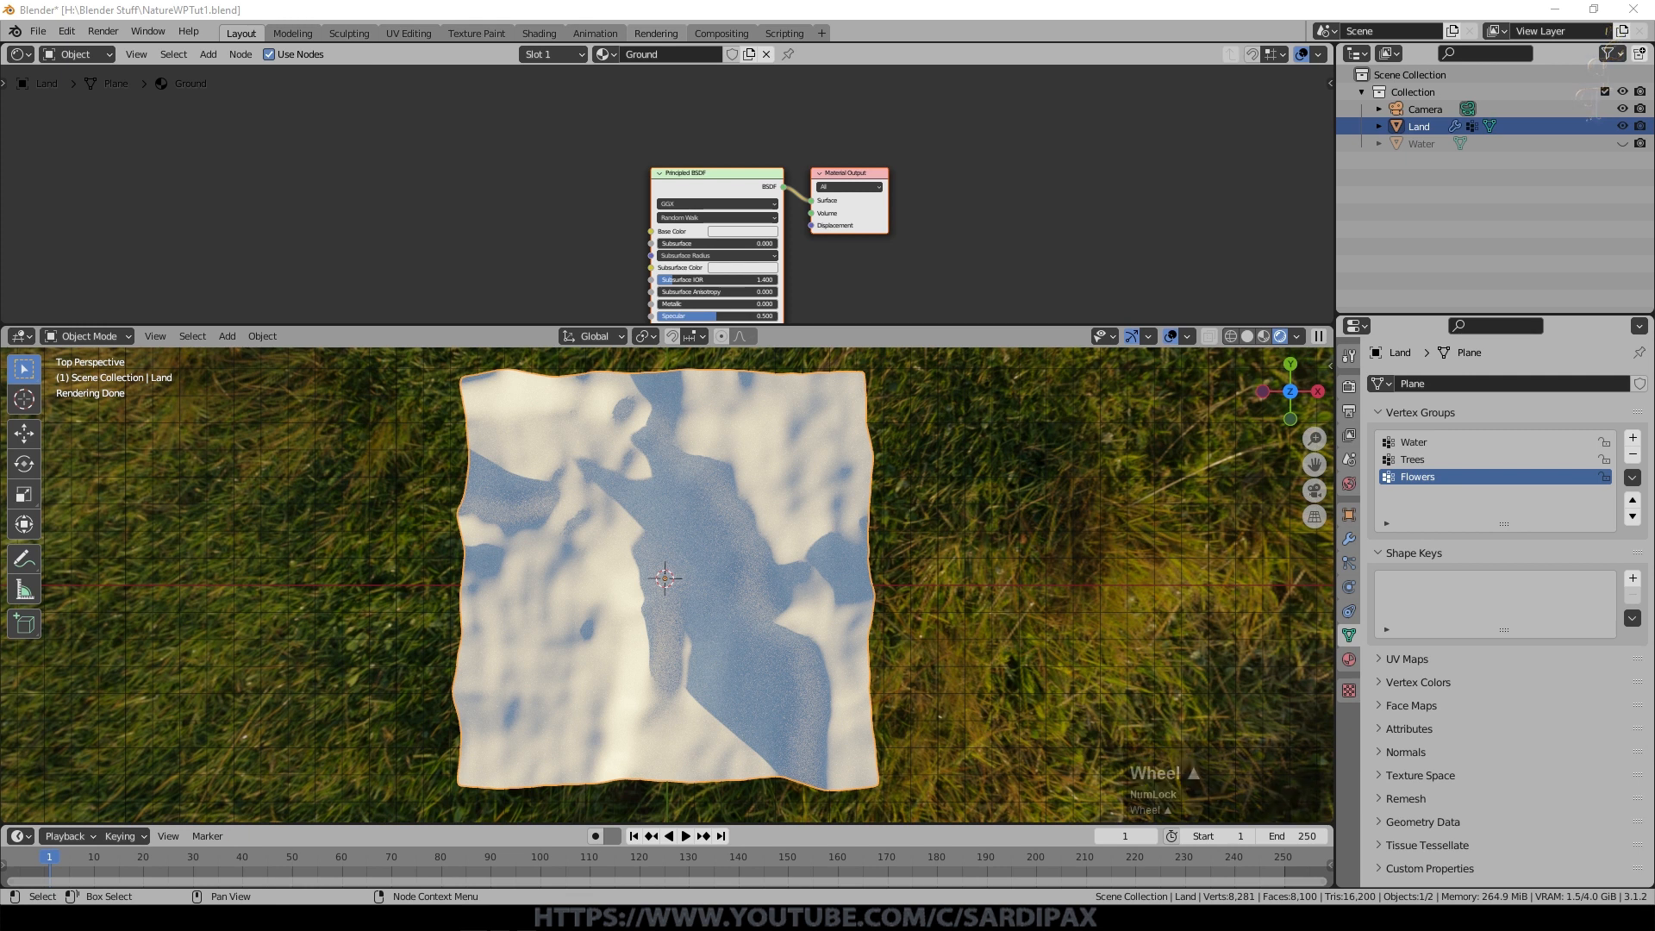
Add Texture Coordinate and Mapping nodes to the Ground material and connect the UV output to Mapping's Vector.
click(210, 55)
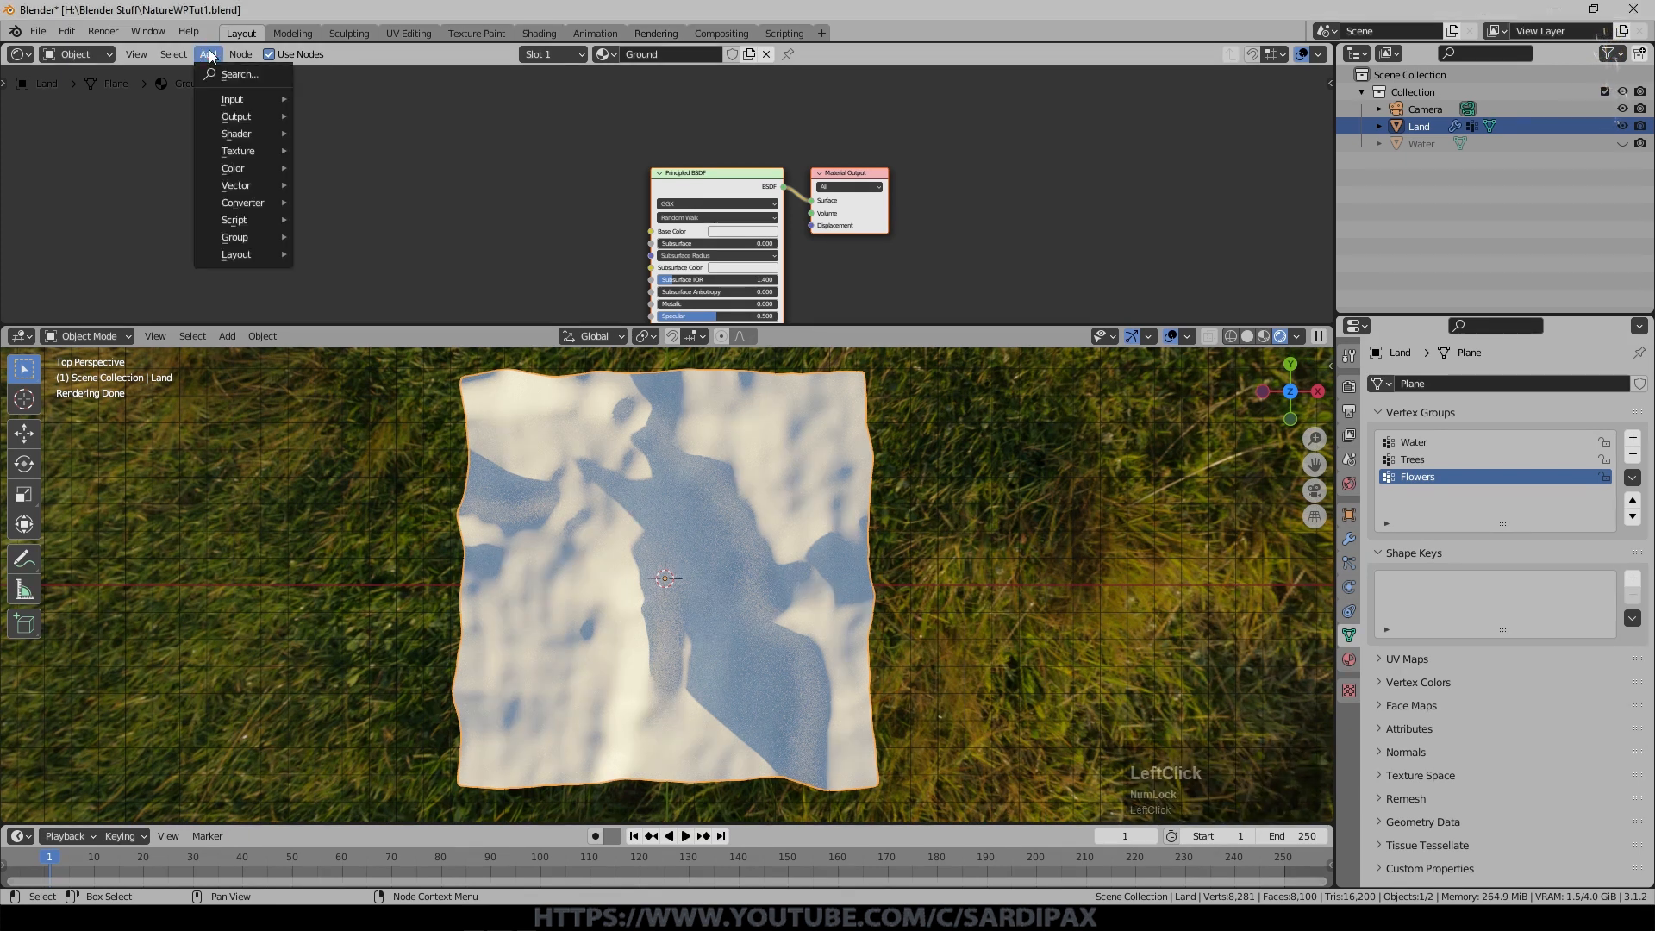
mouse_move(229, 101)
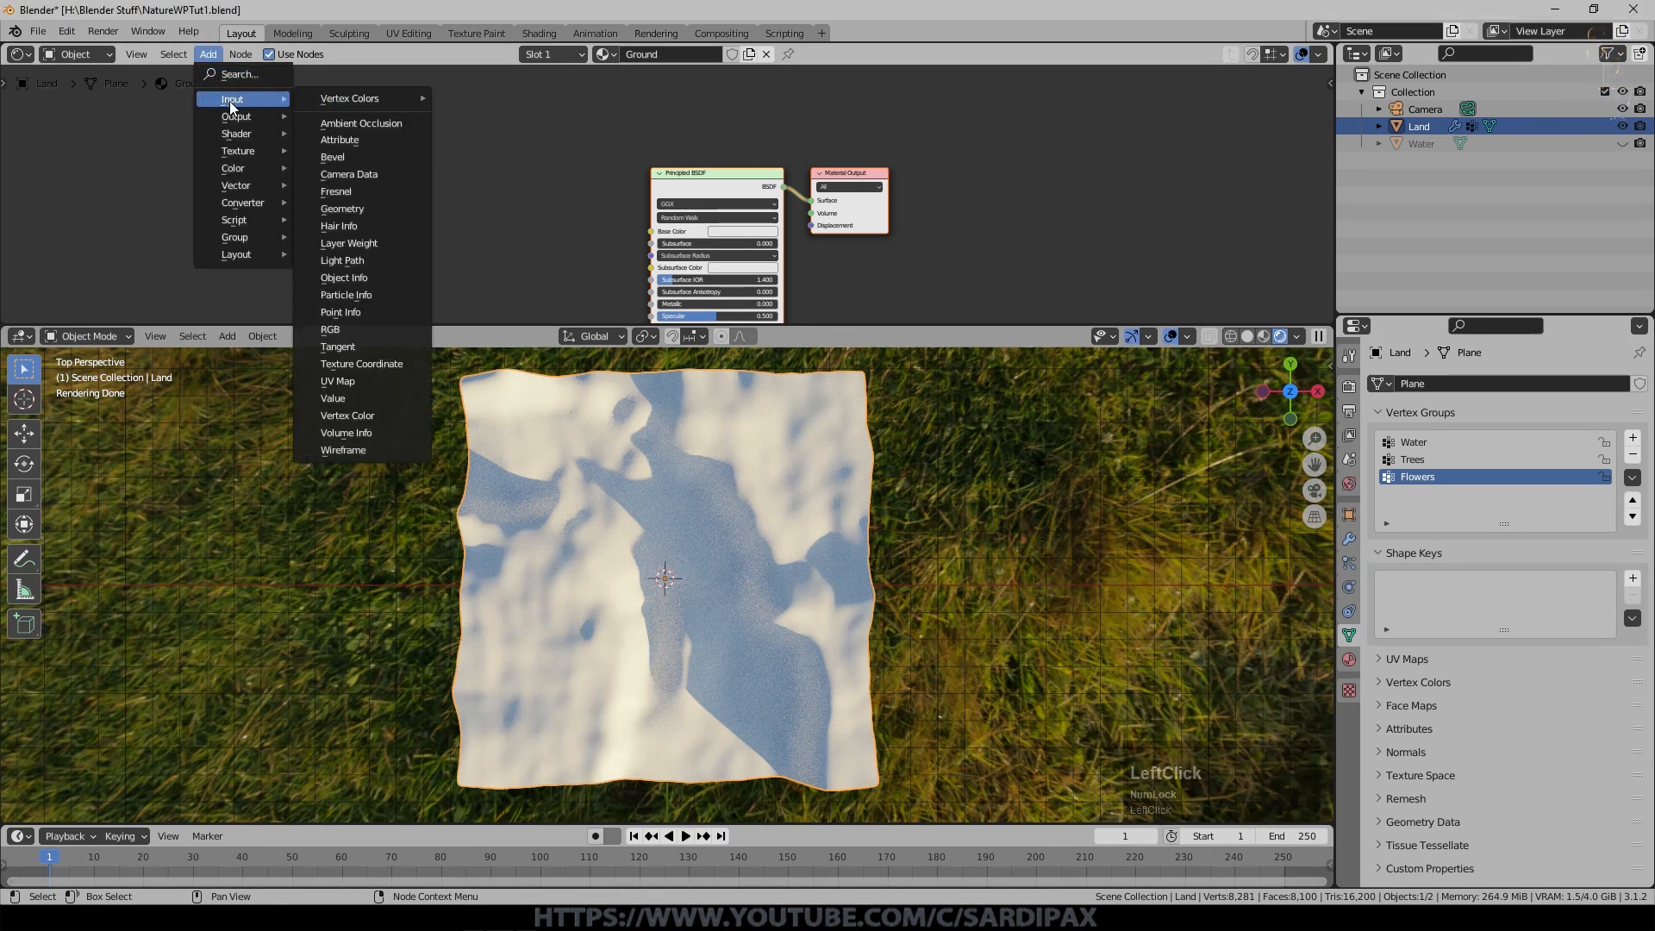
click(375, 365)
click(208, 160)
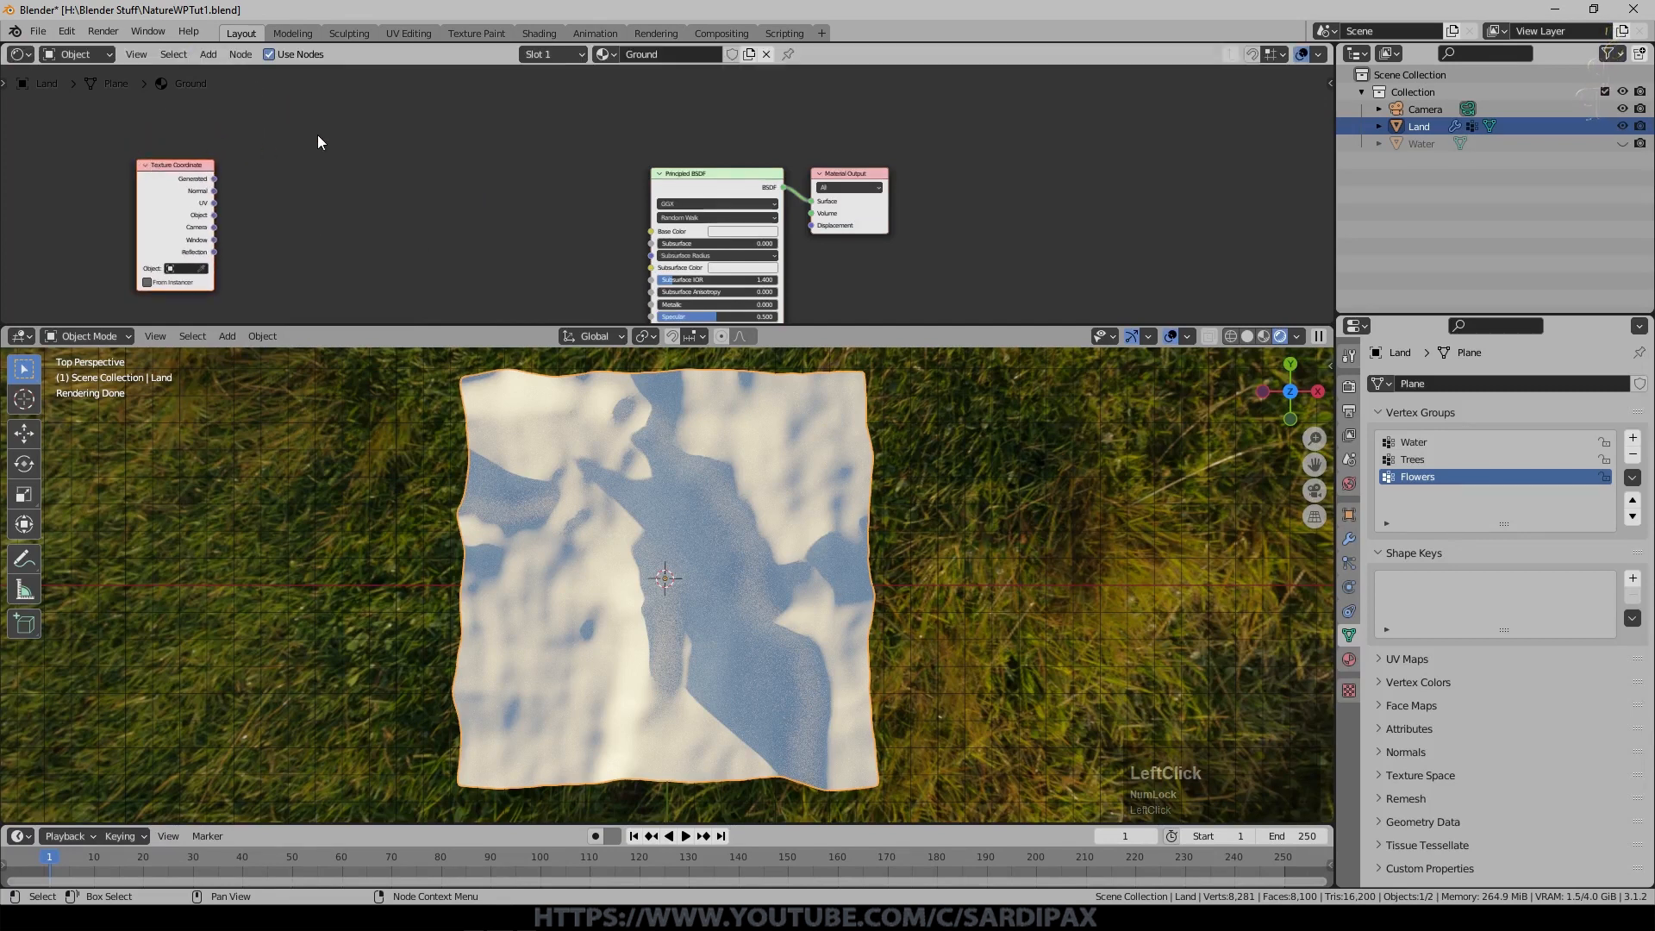
key(shift+a)
mouse_move(292, 249)
click(388, 280)
click(371, 95)
drag(215, 229, 300, 141)
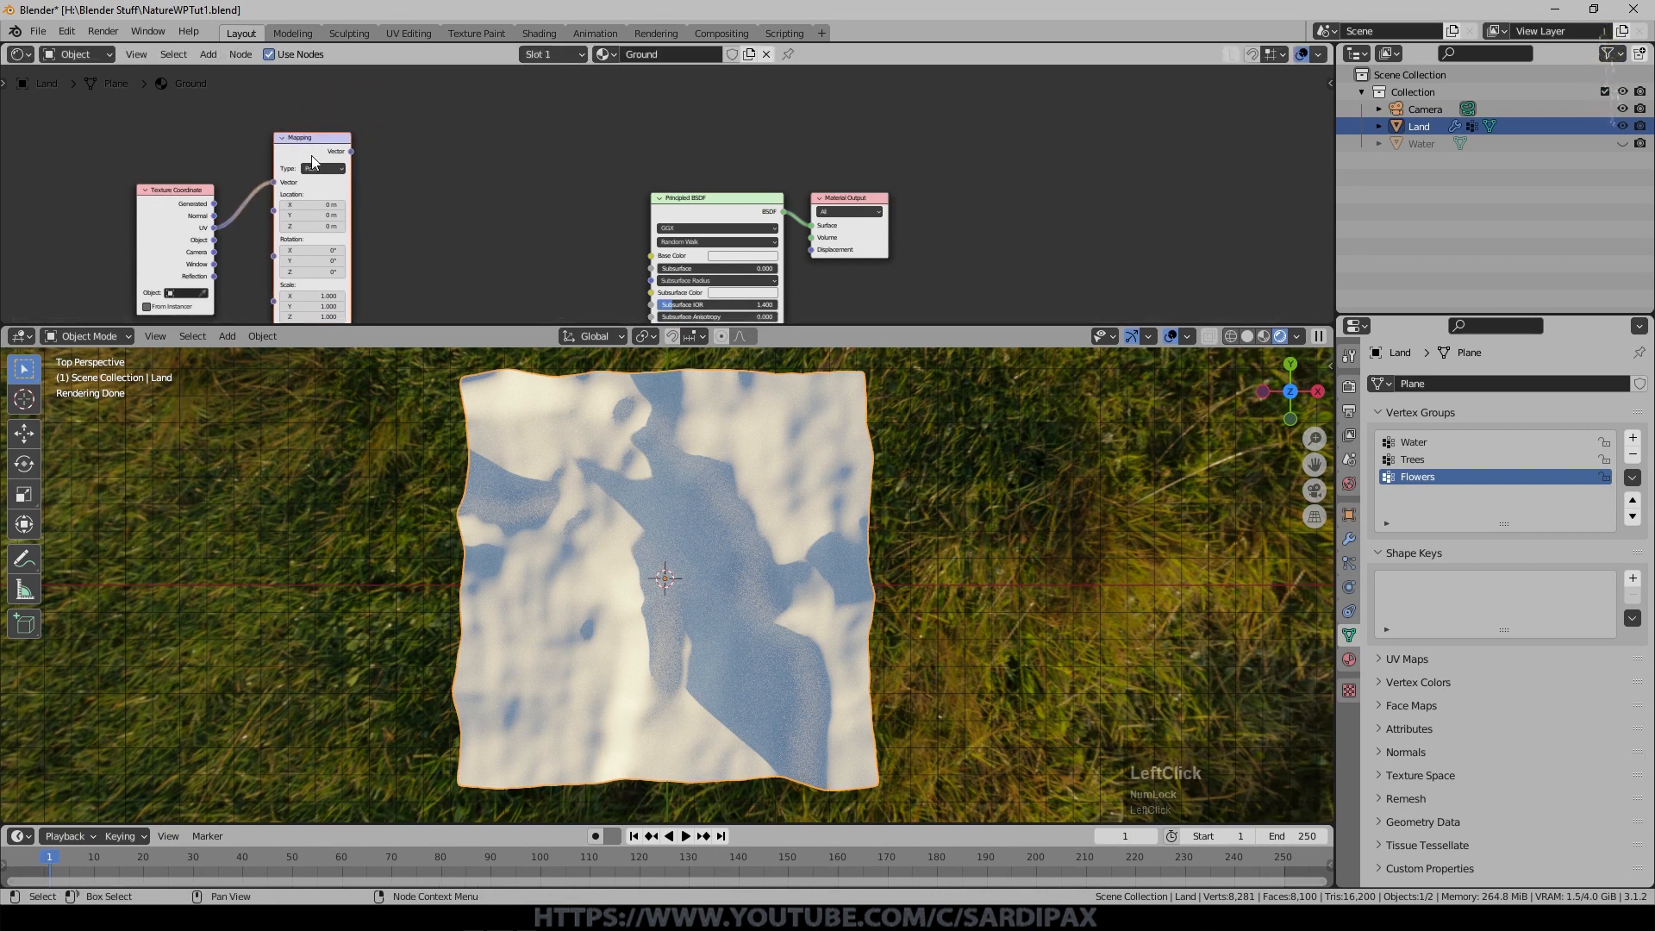
Add an Image Texture node, feed it from Mapping's Vector, and connect its Color to the Principled BSDF's Base Color.
middle_drag(313, 162, 405, 155)
click(208, 53)
mouse_move(235, 154)
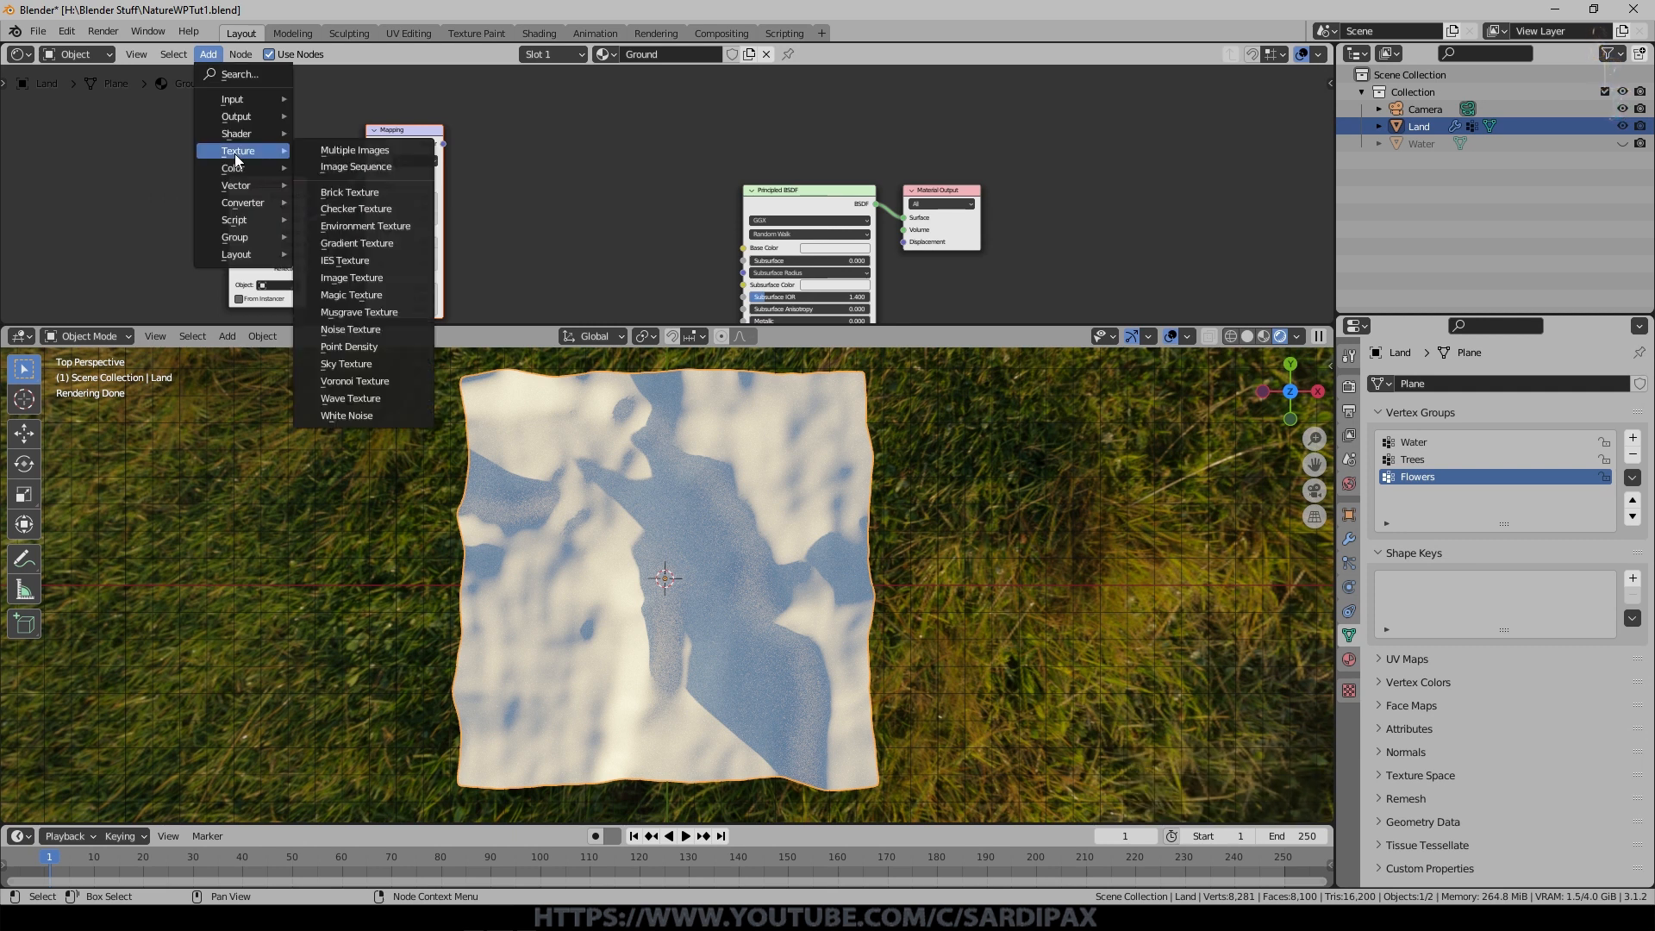
click(351, 277)
click(551, 146)
drag(443, 143, 487, 227)
drag(621, 142, 748, 247)
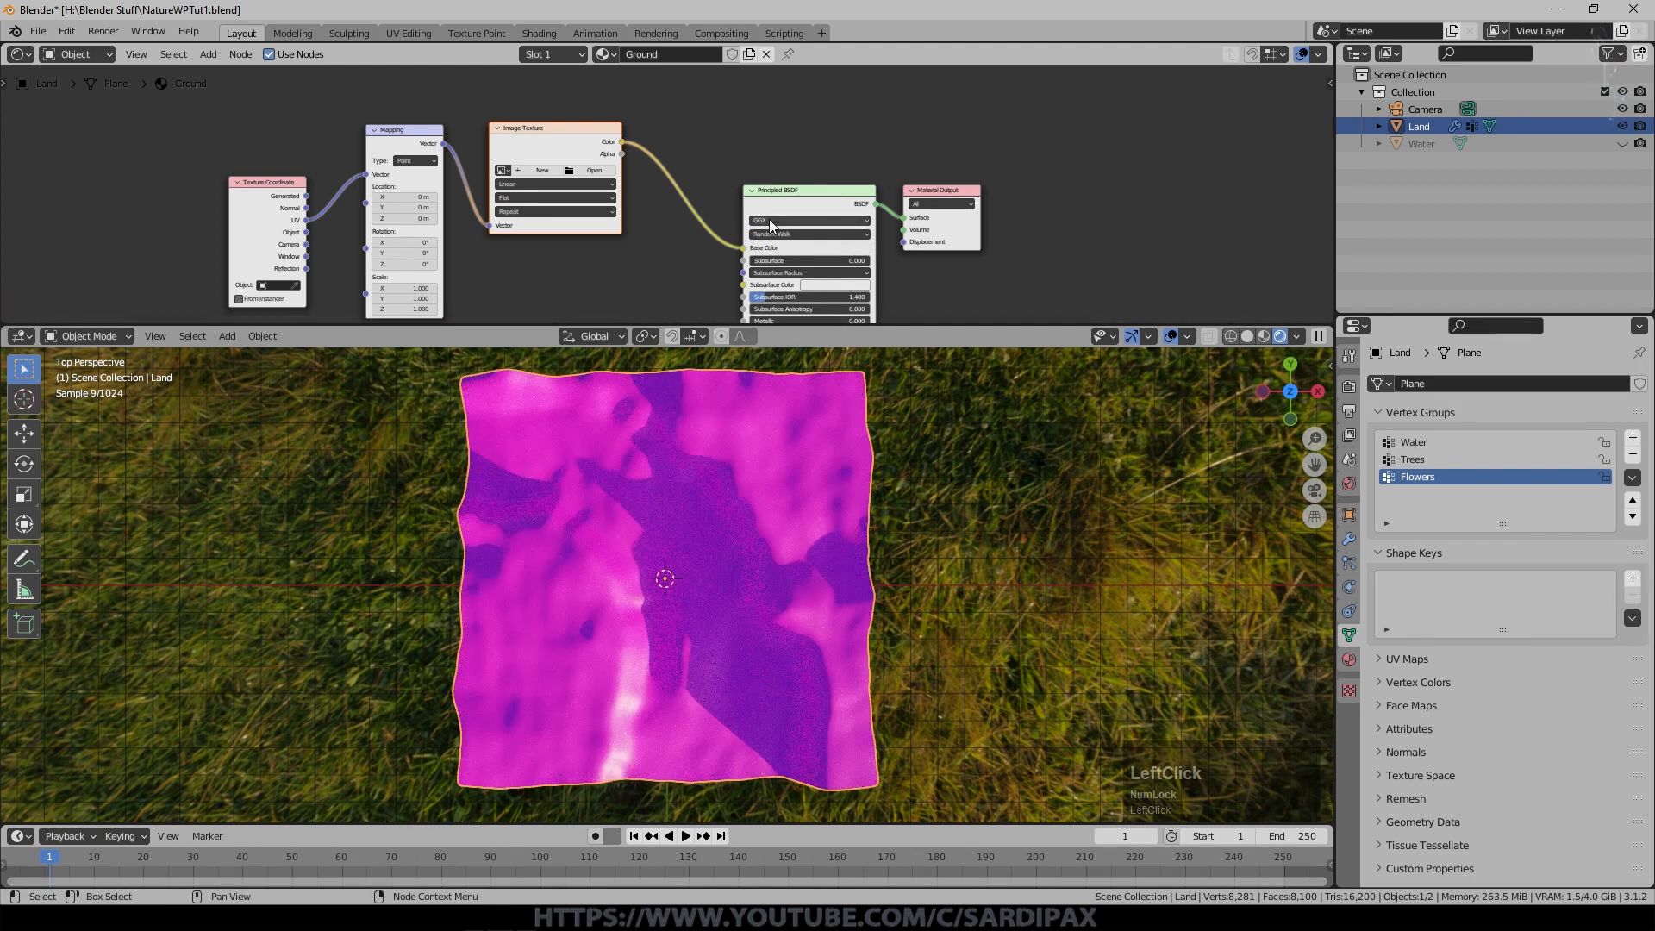
Load Groundplants0096_L.jpg from the Ground textures folder into the Image Texture node and inspect it on the terrain.
click(594, 170)
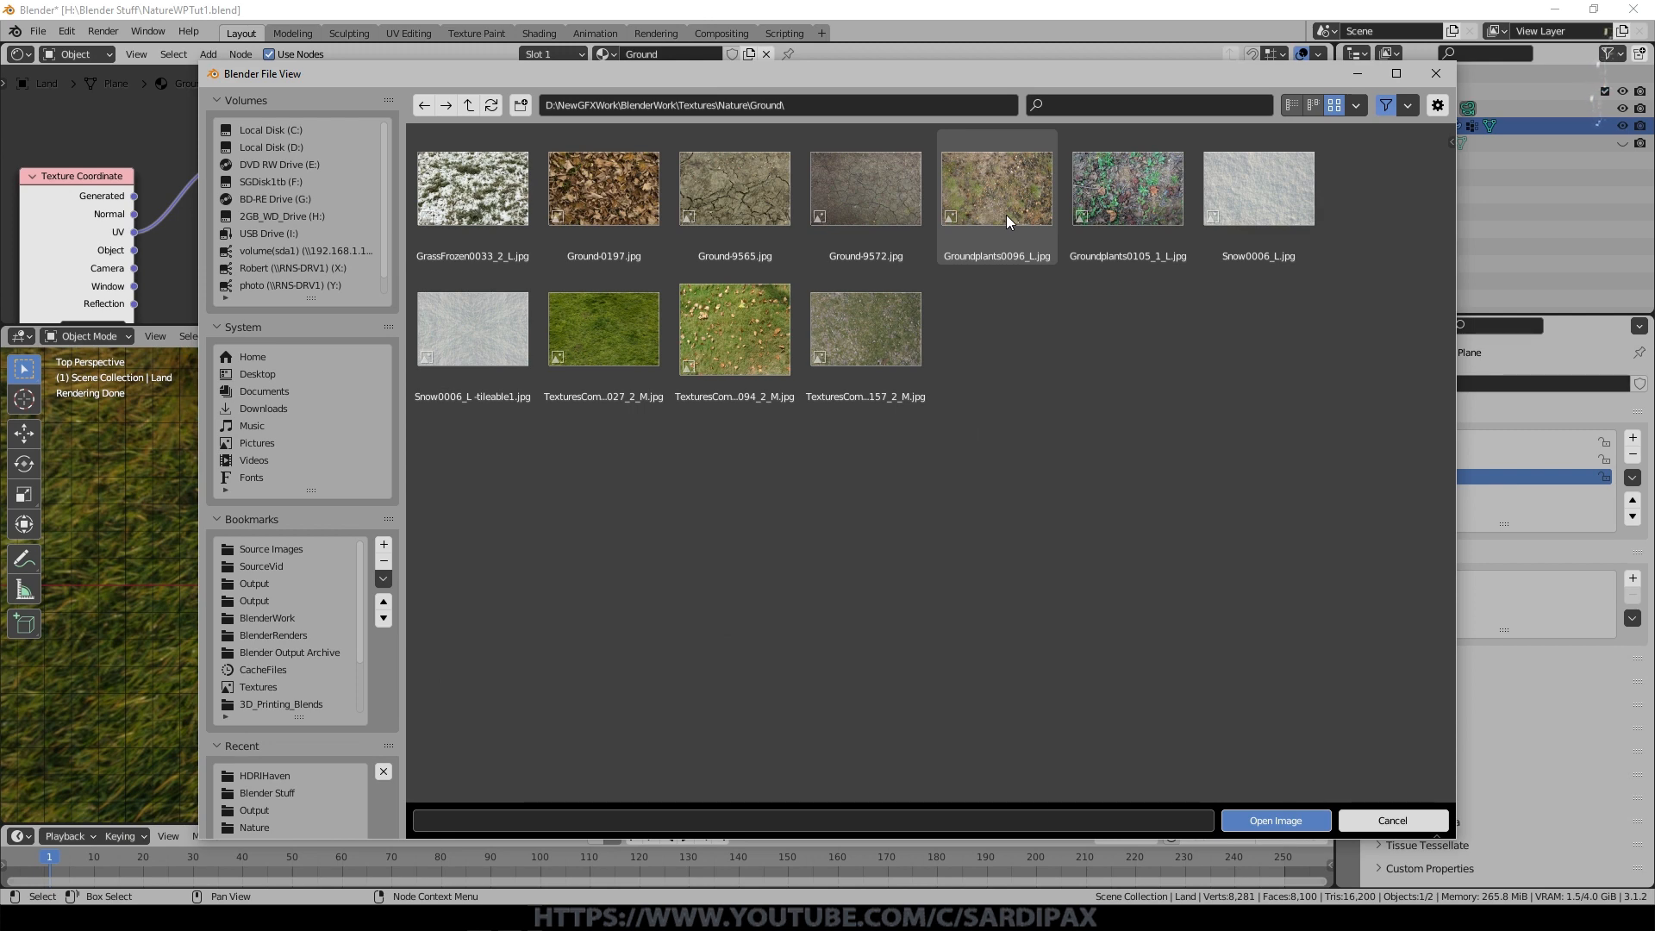
click(1006, 215)
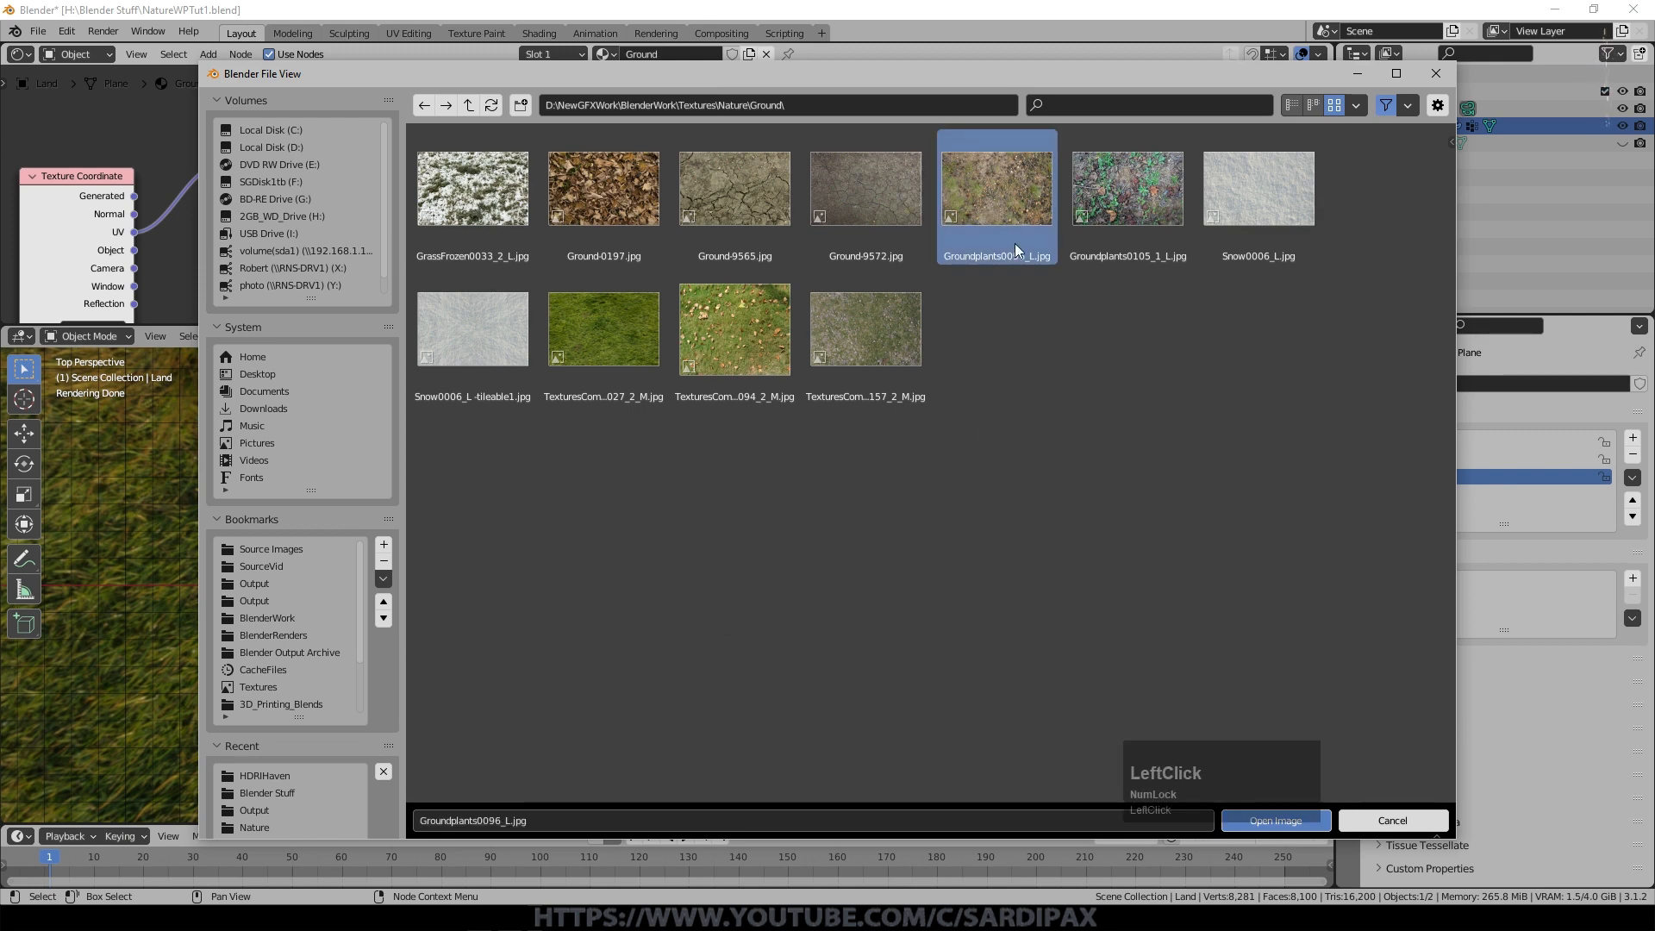
click(1275, 820)
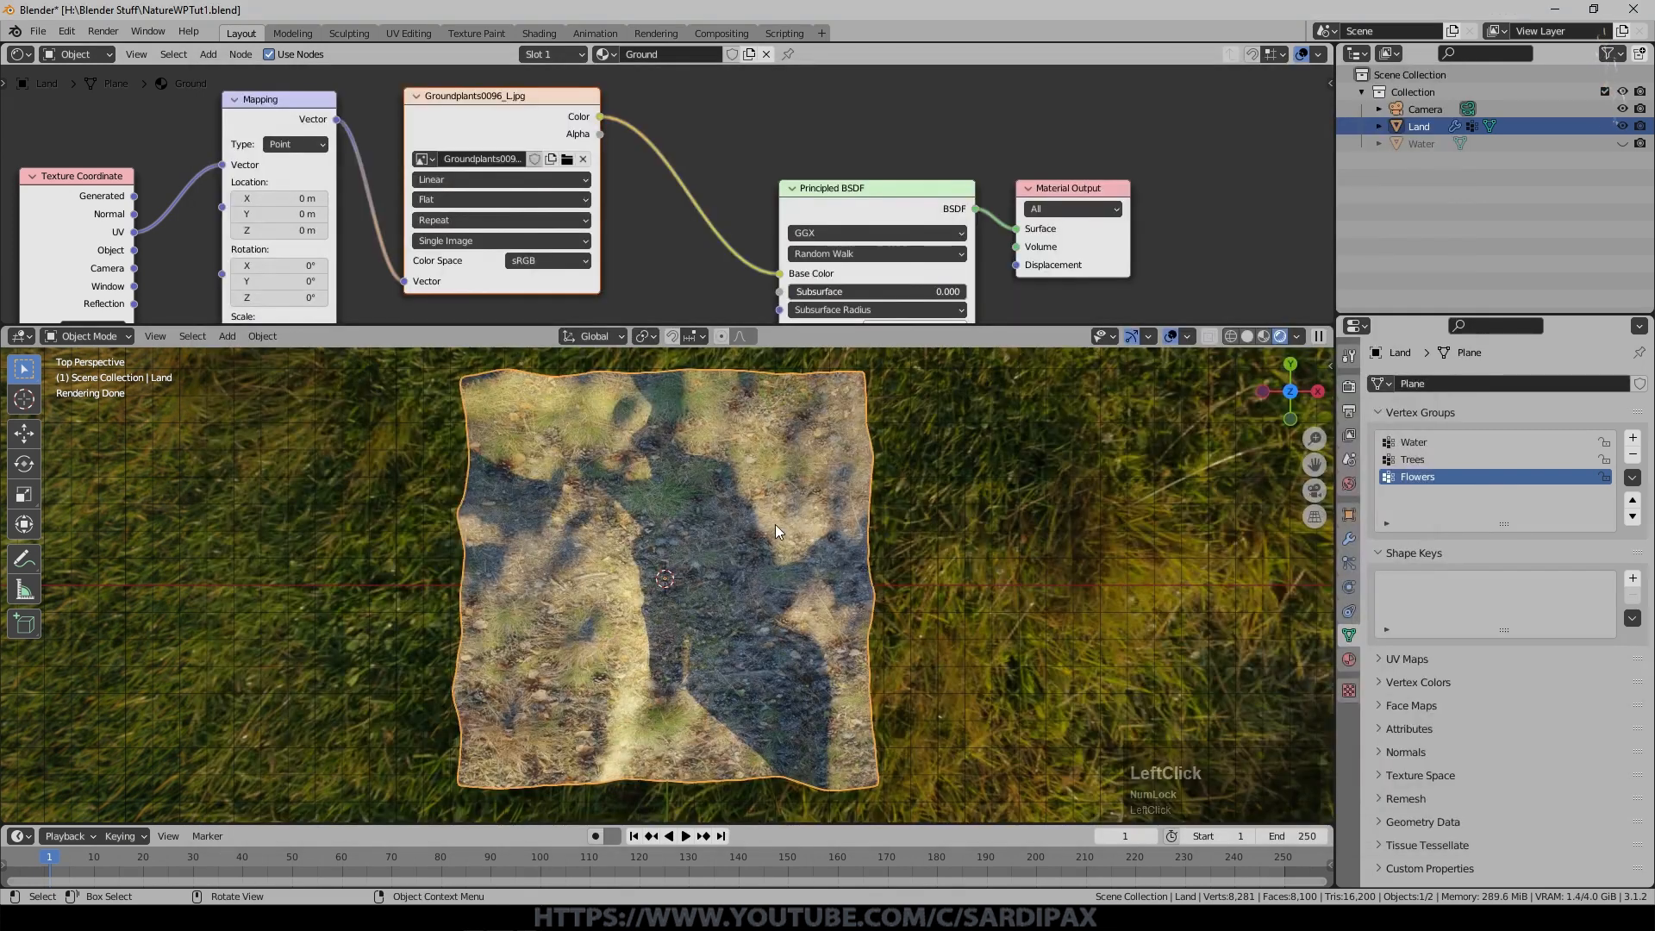
middle_drag(778, 557, 772, 516)
scroll(768, 526, up, 4)
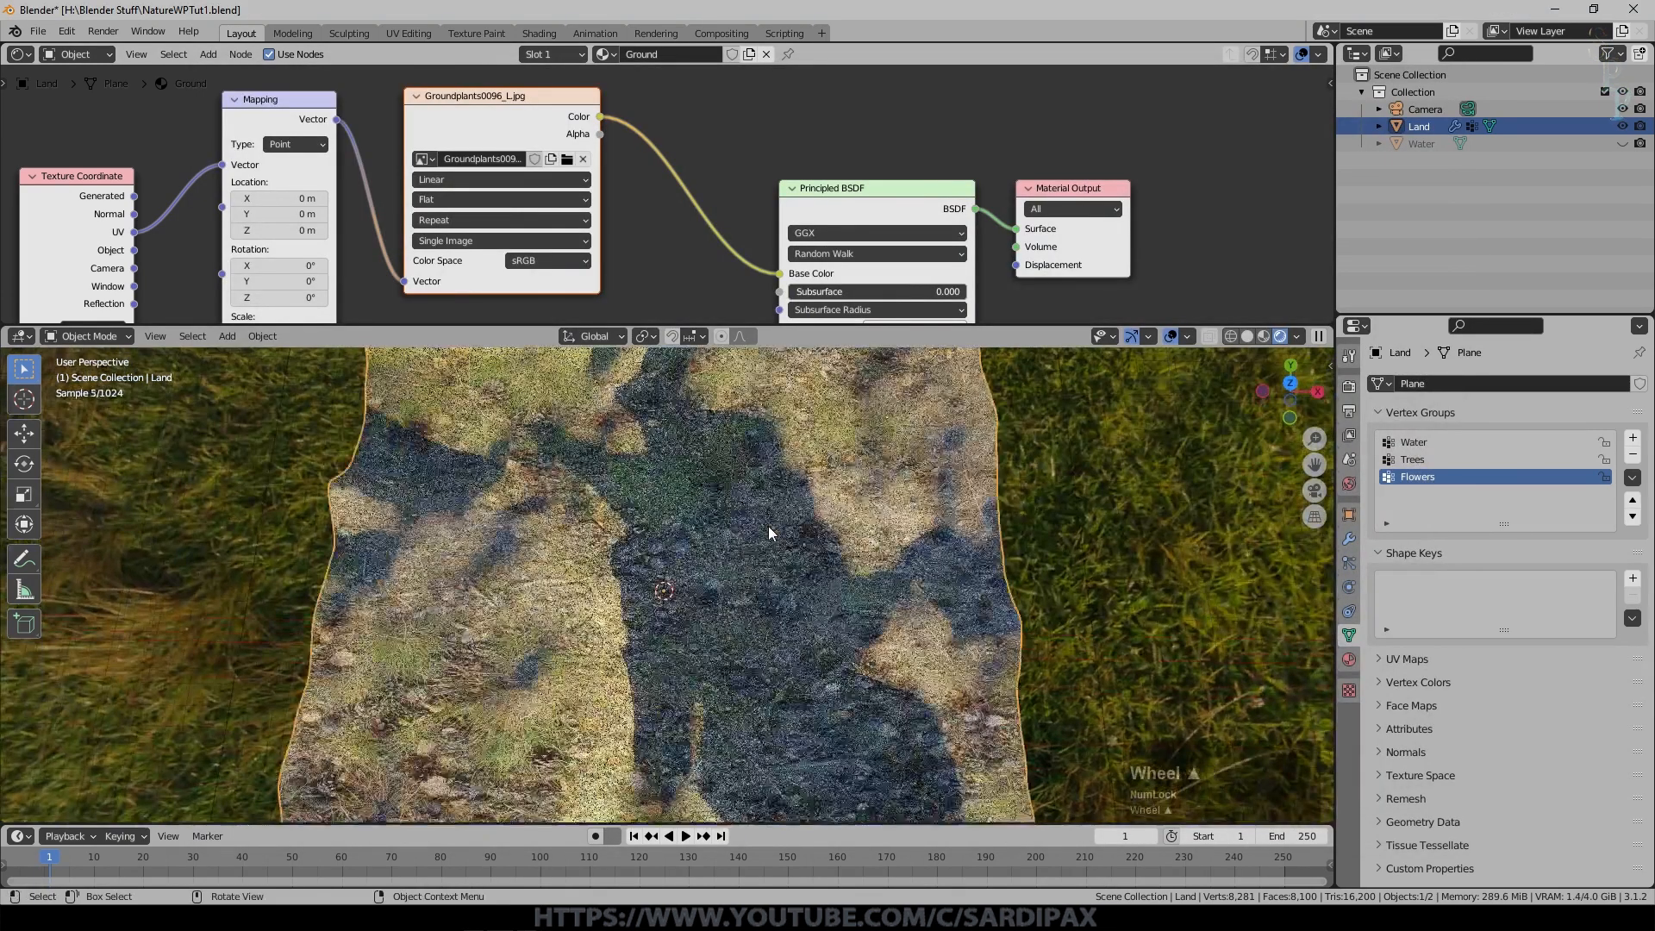
scroll(809, 611, down, 1)
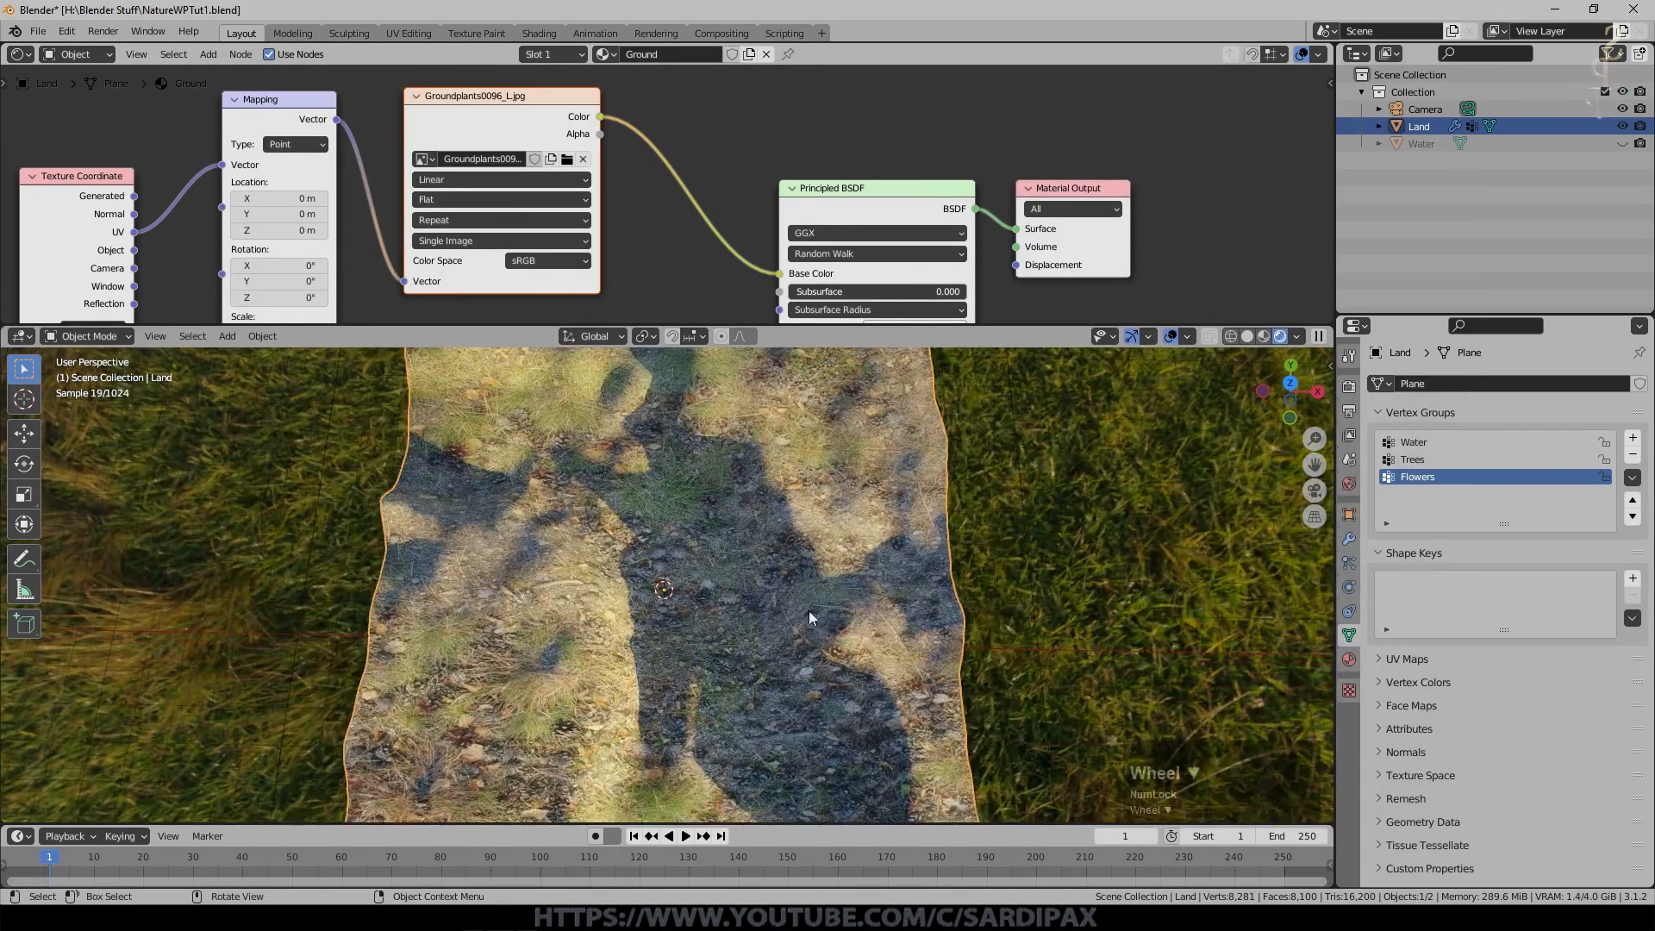
scroll(786, 577, down, 3)
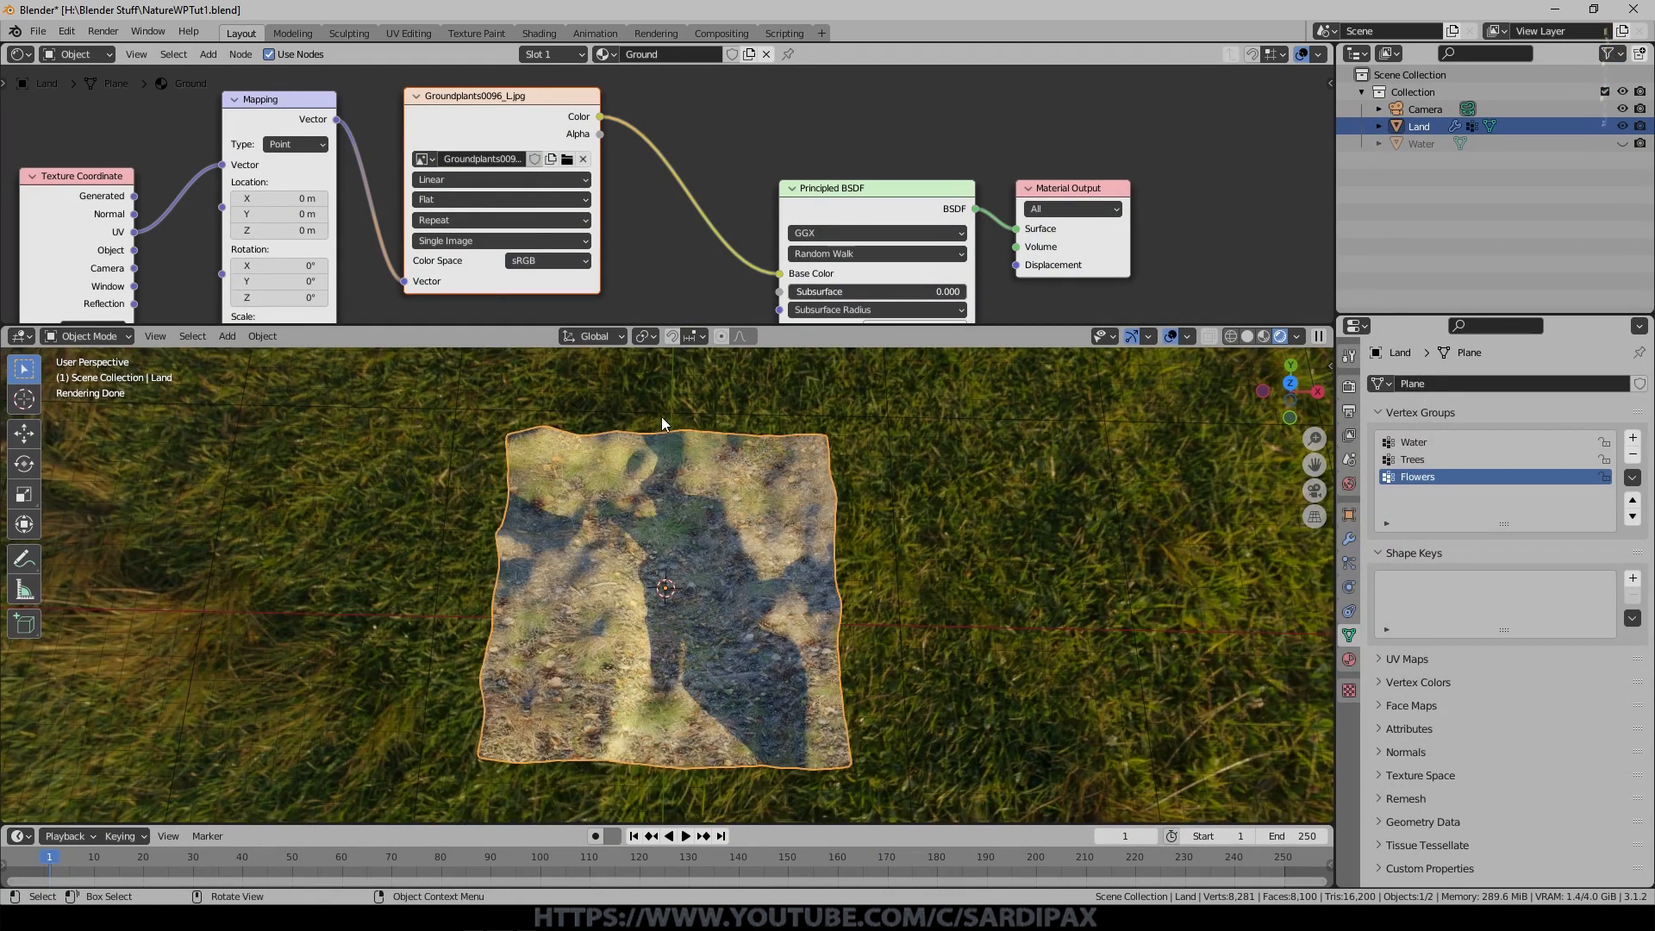
Change the Shader Editor area into a UV Editor.
click(17, 55)
key(Num_Lock)
click(17, 56)
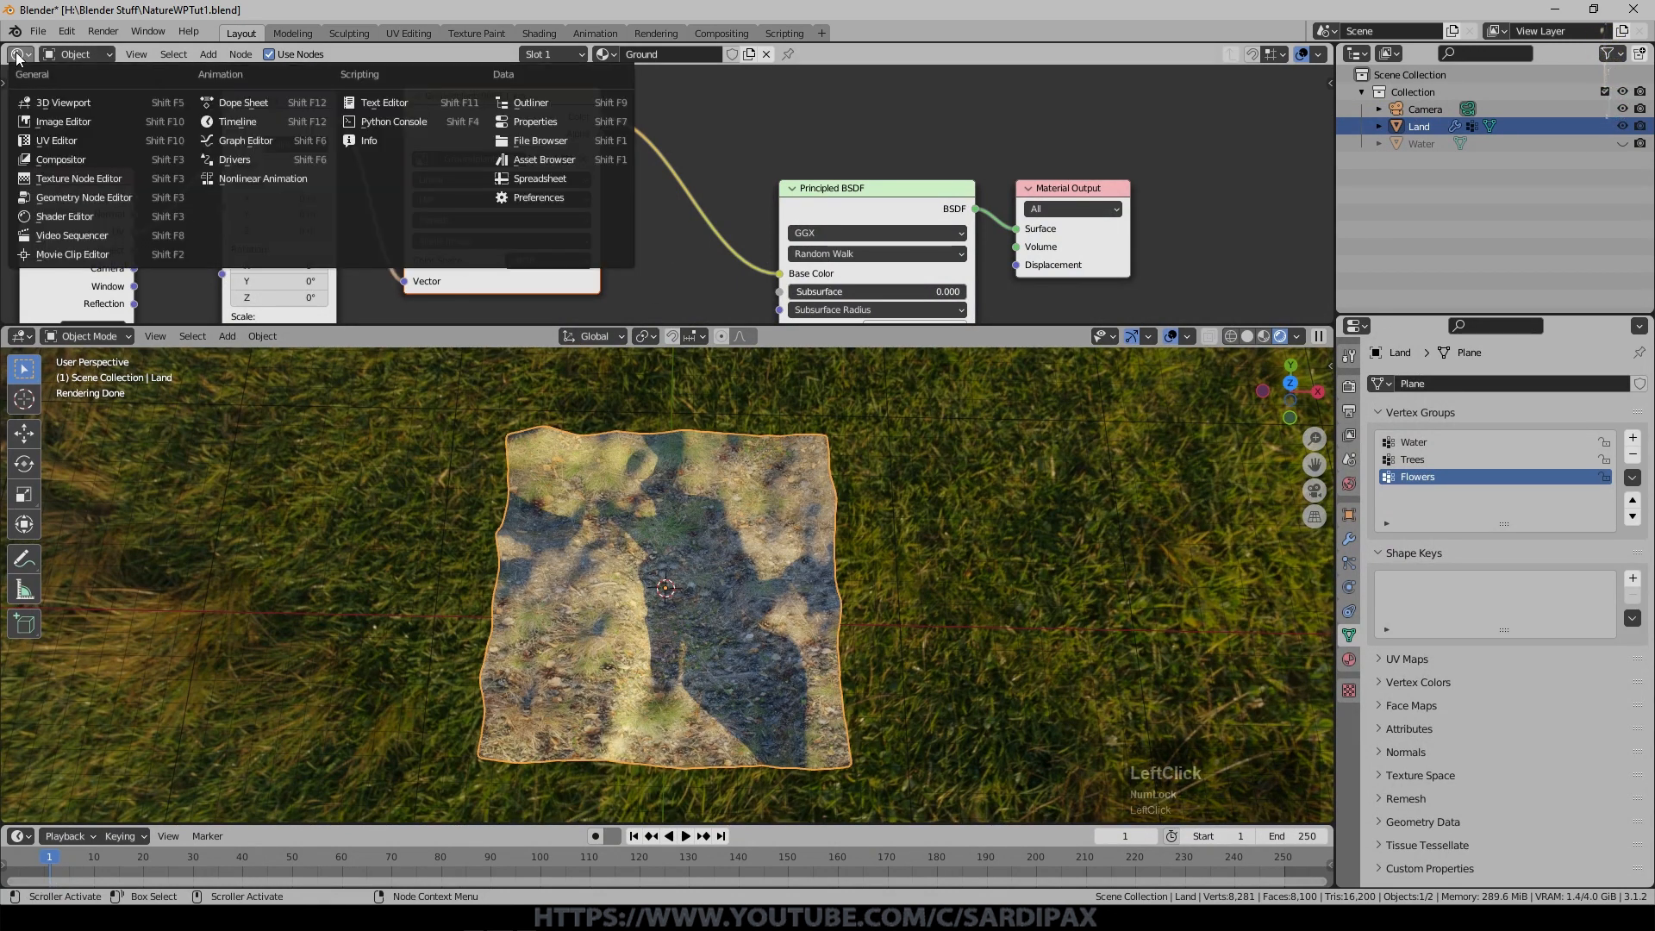
click(56, 141)
Scale up all of Land's UVs well beyond the image bounds so the ground texture tiles, and inspect the result.
key(Tab)
scroll(717, 173, up, 1)
key(a)
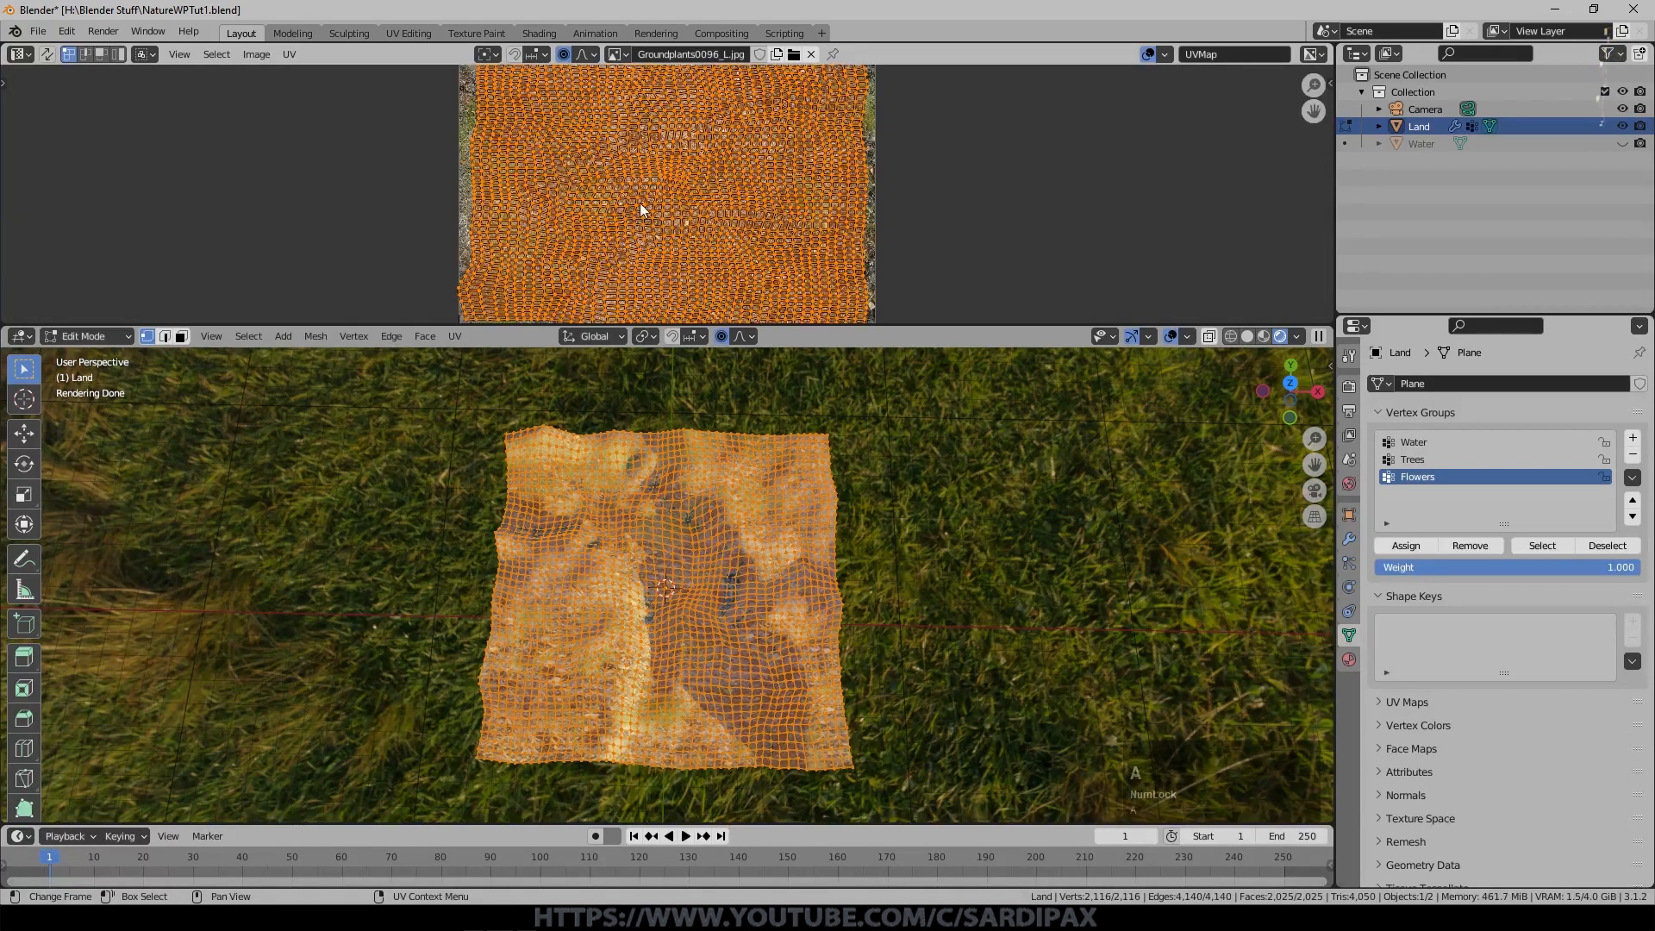
scroll(640, 204, down, 2)
key(s)
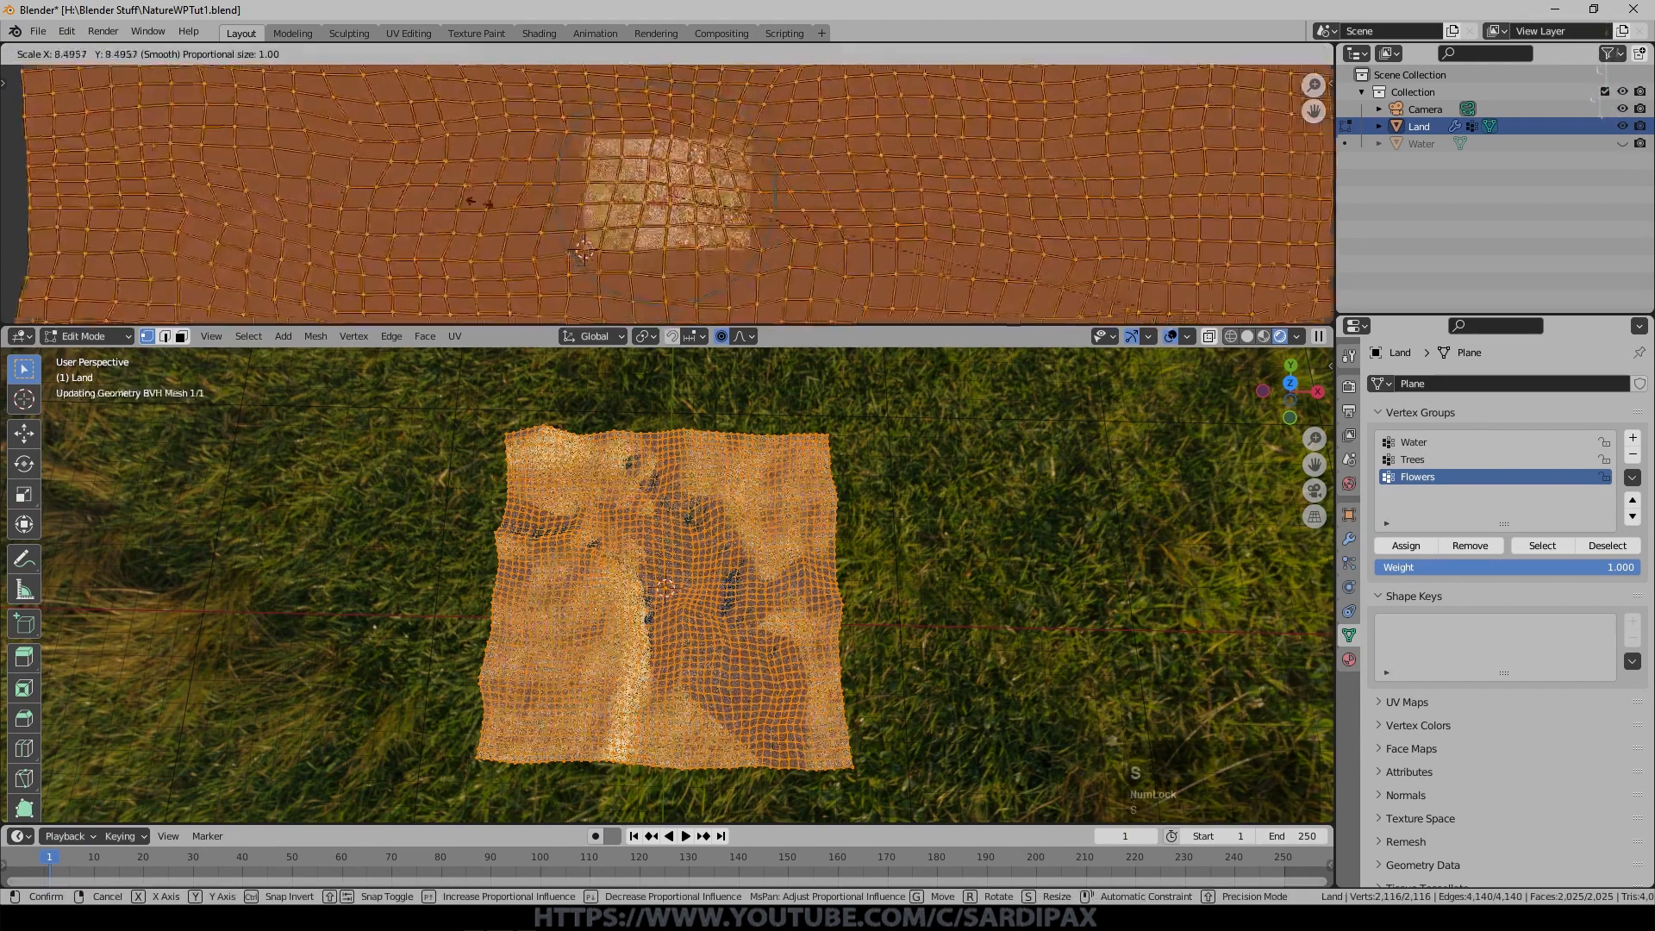
click(1057, 184)
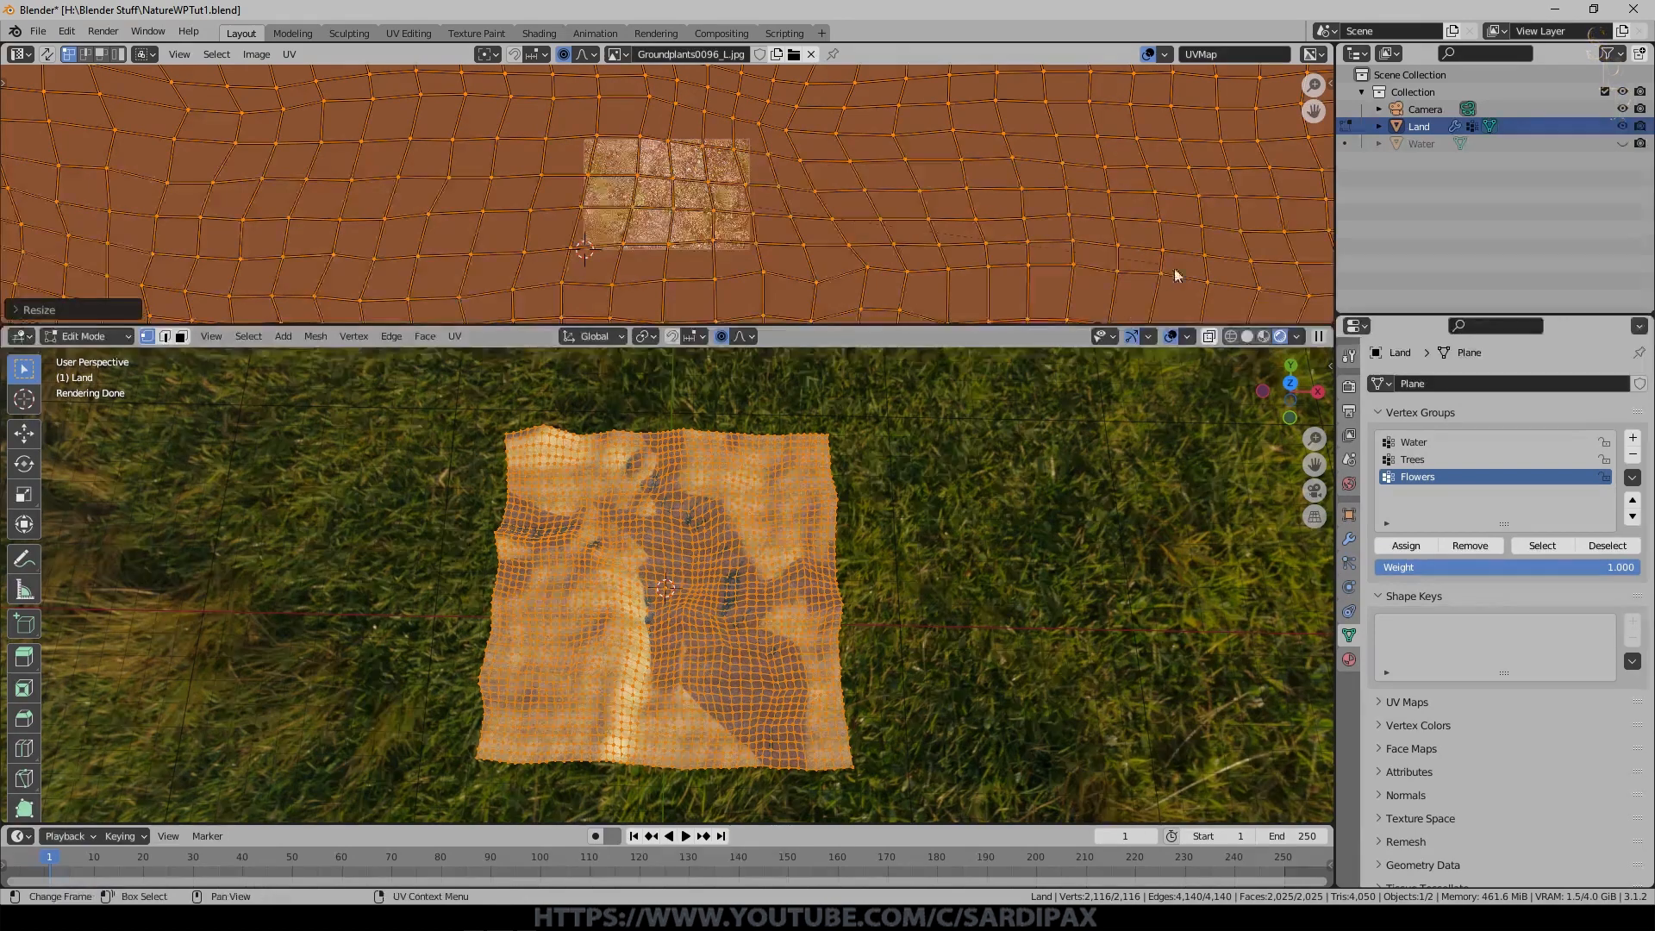
key(s)
click(1018, 252)
key(Tab)
scroll(427, 547, up, 5)
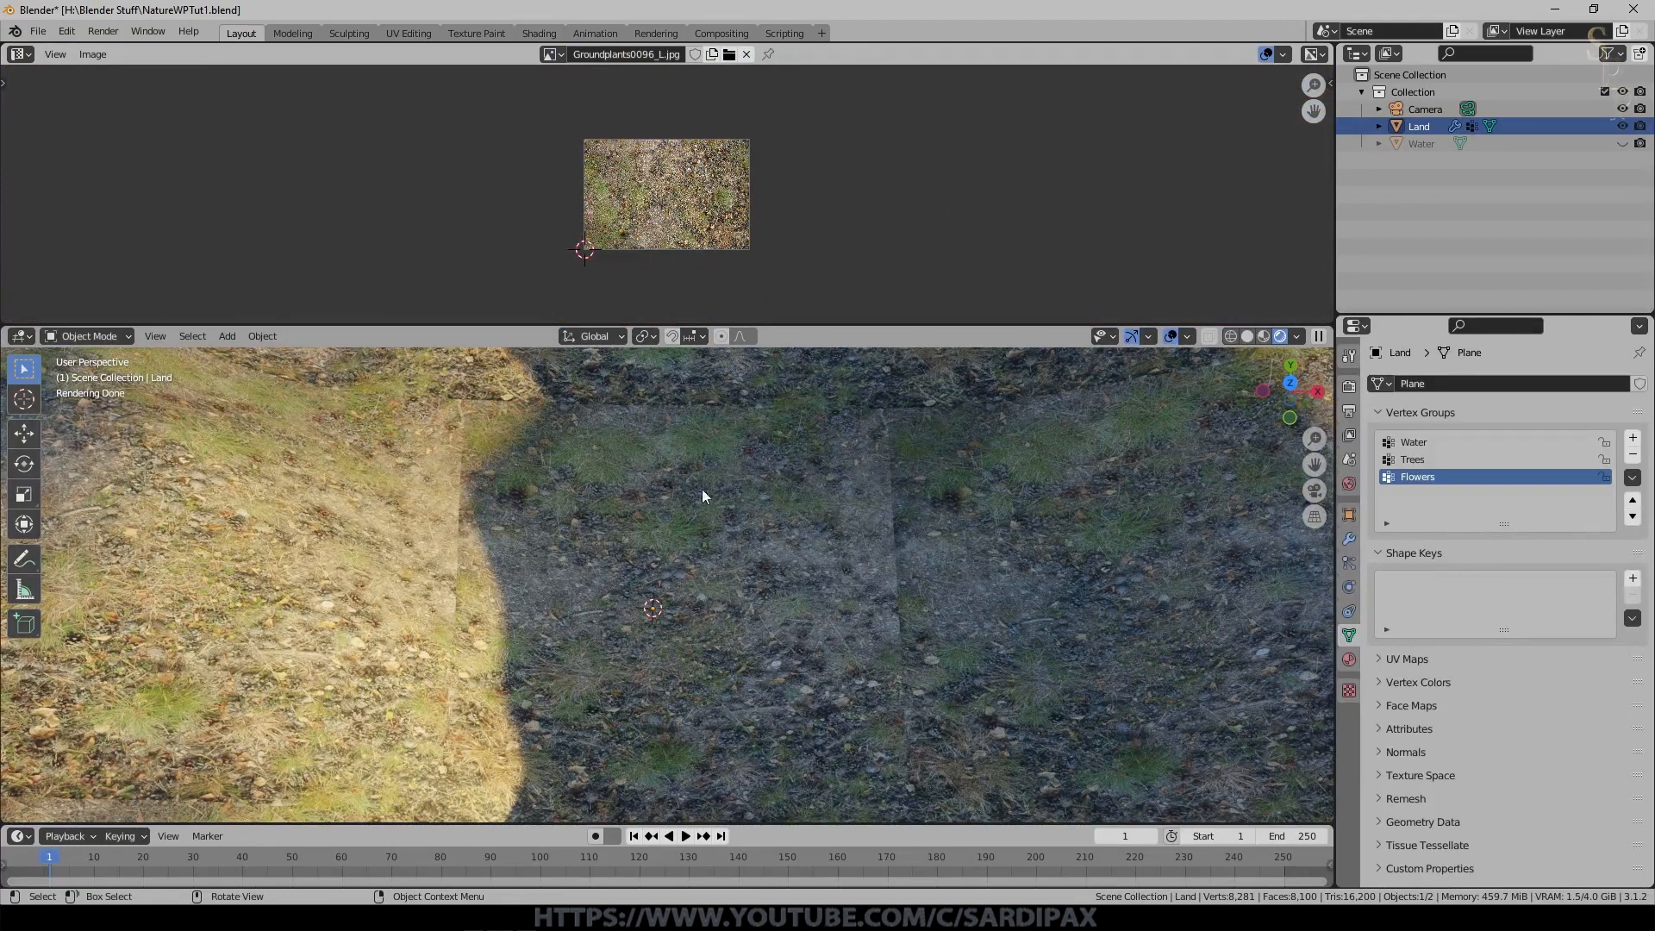
middle_drag(541, 555, 545, 560)
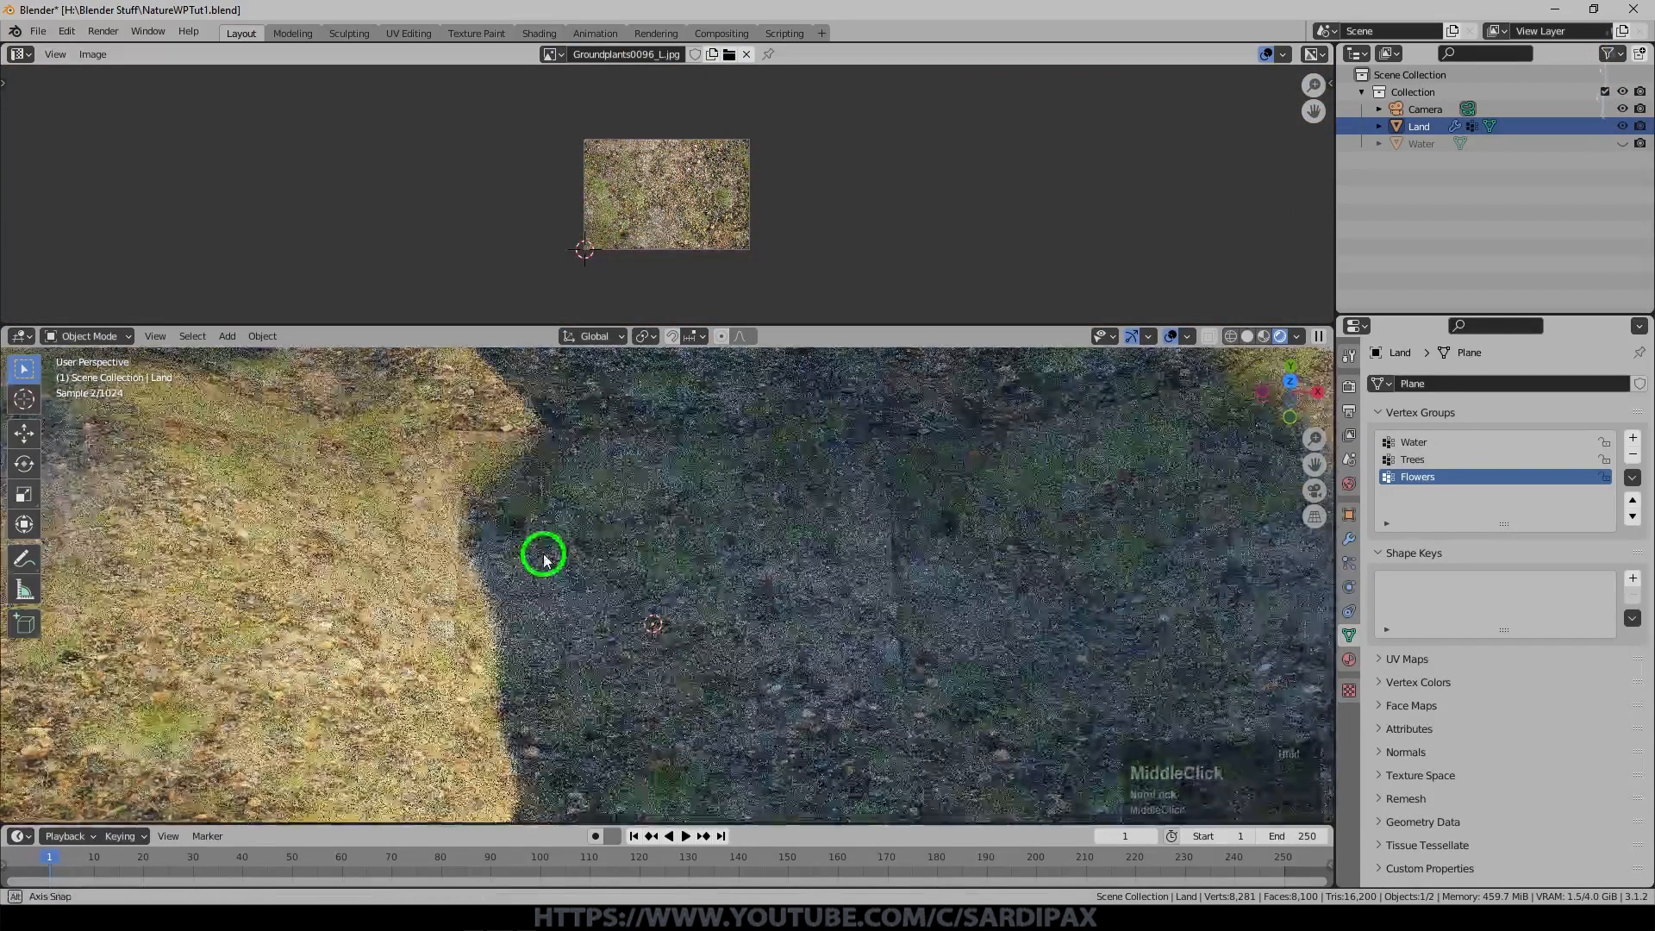
scroll(527, 509, down, 2)
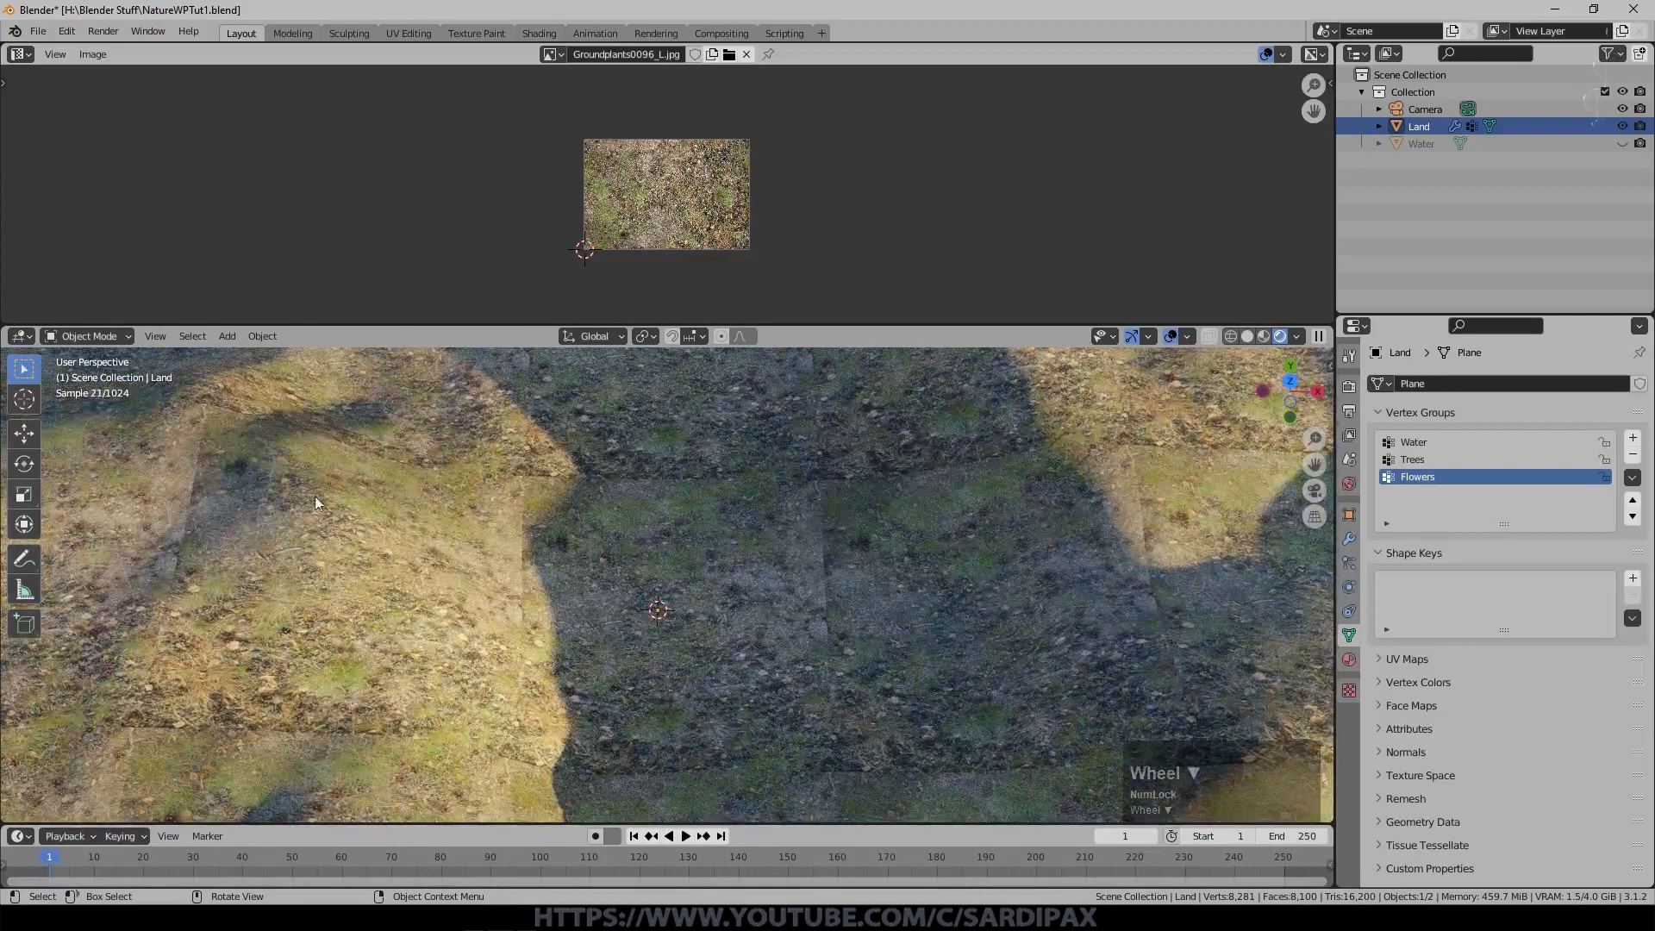
Return to a taller Shader Editor, duplicate the Mapping and Image Texture nodes, and connect the UV output to the duplicate Mapping's Vector.
middle_drag(703, 238, 853, 201)
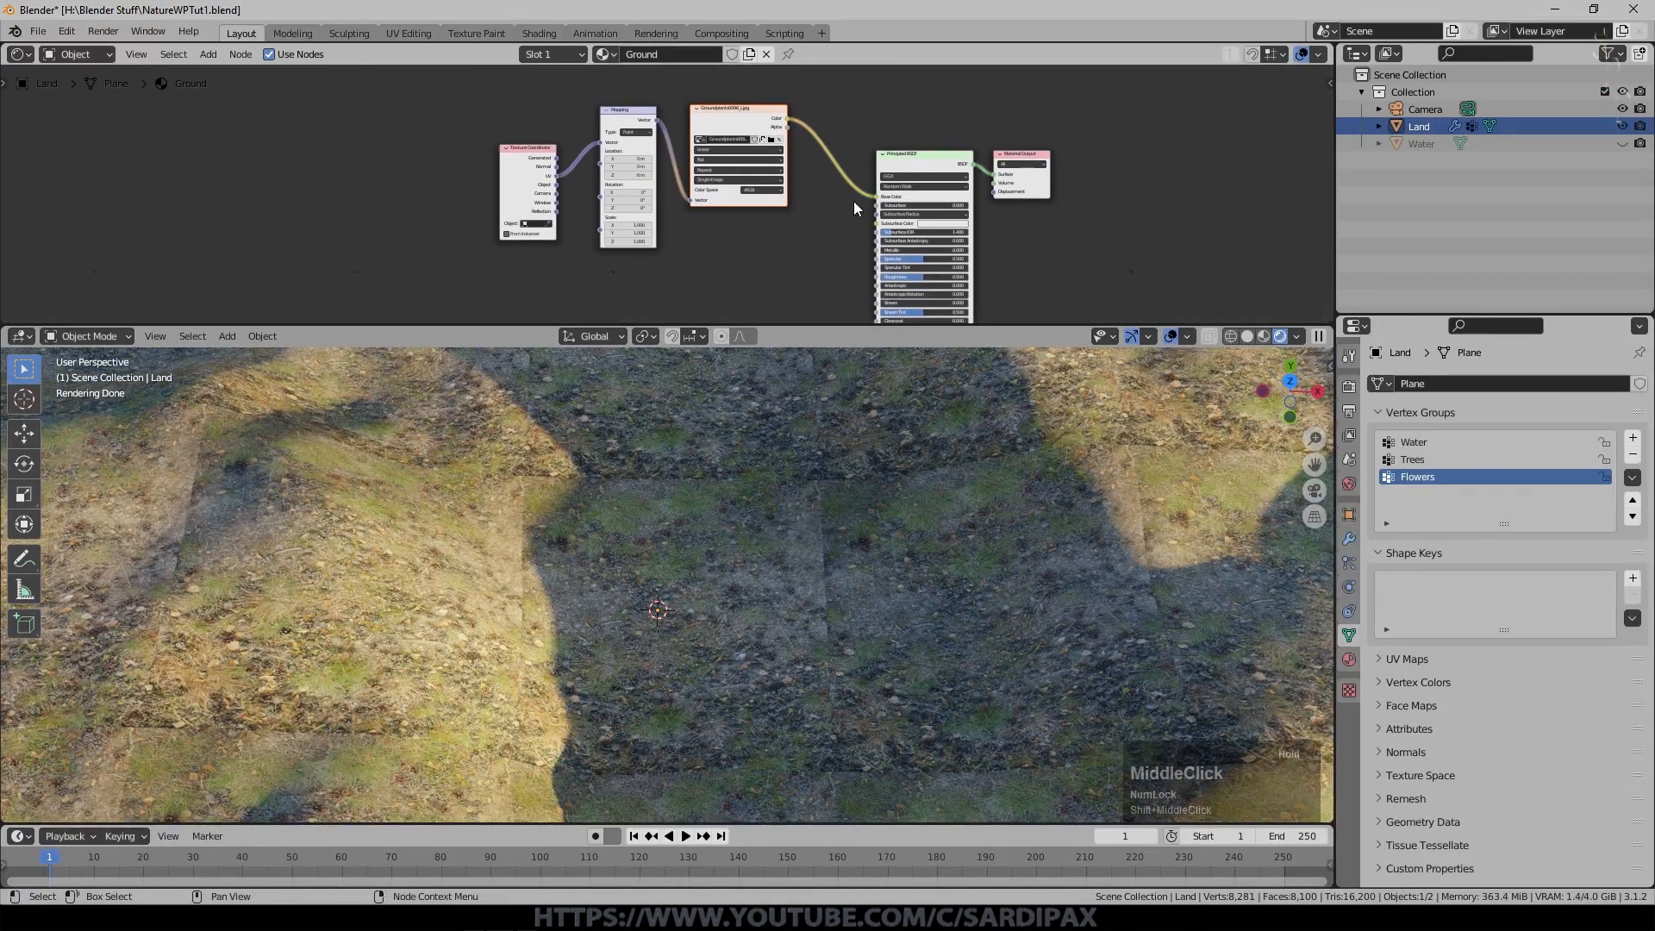
scroll(810, 199, down, 1)
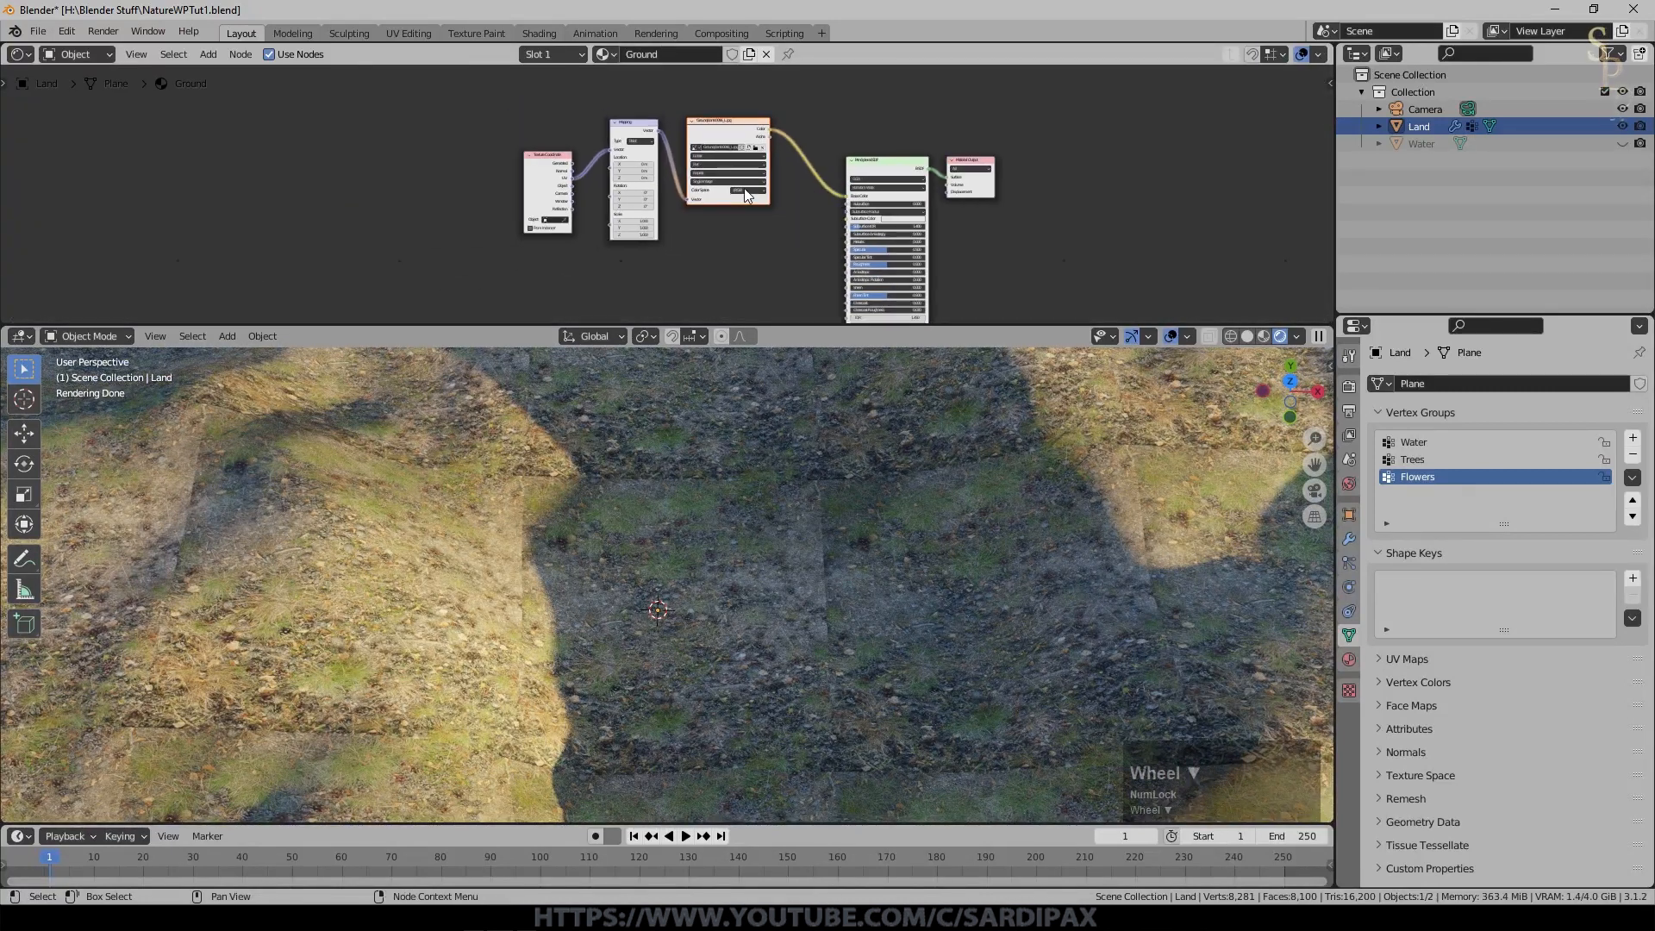
click(773, 336)
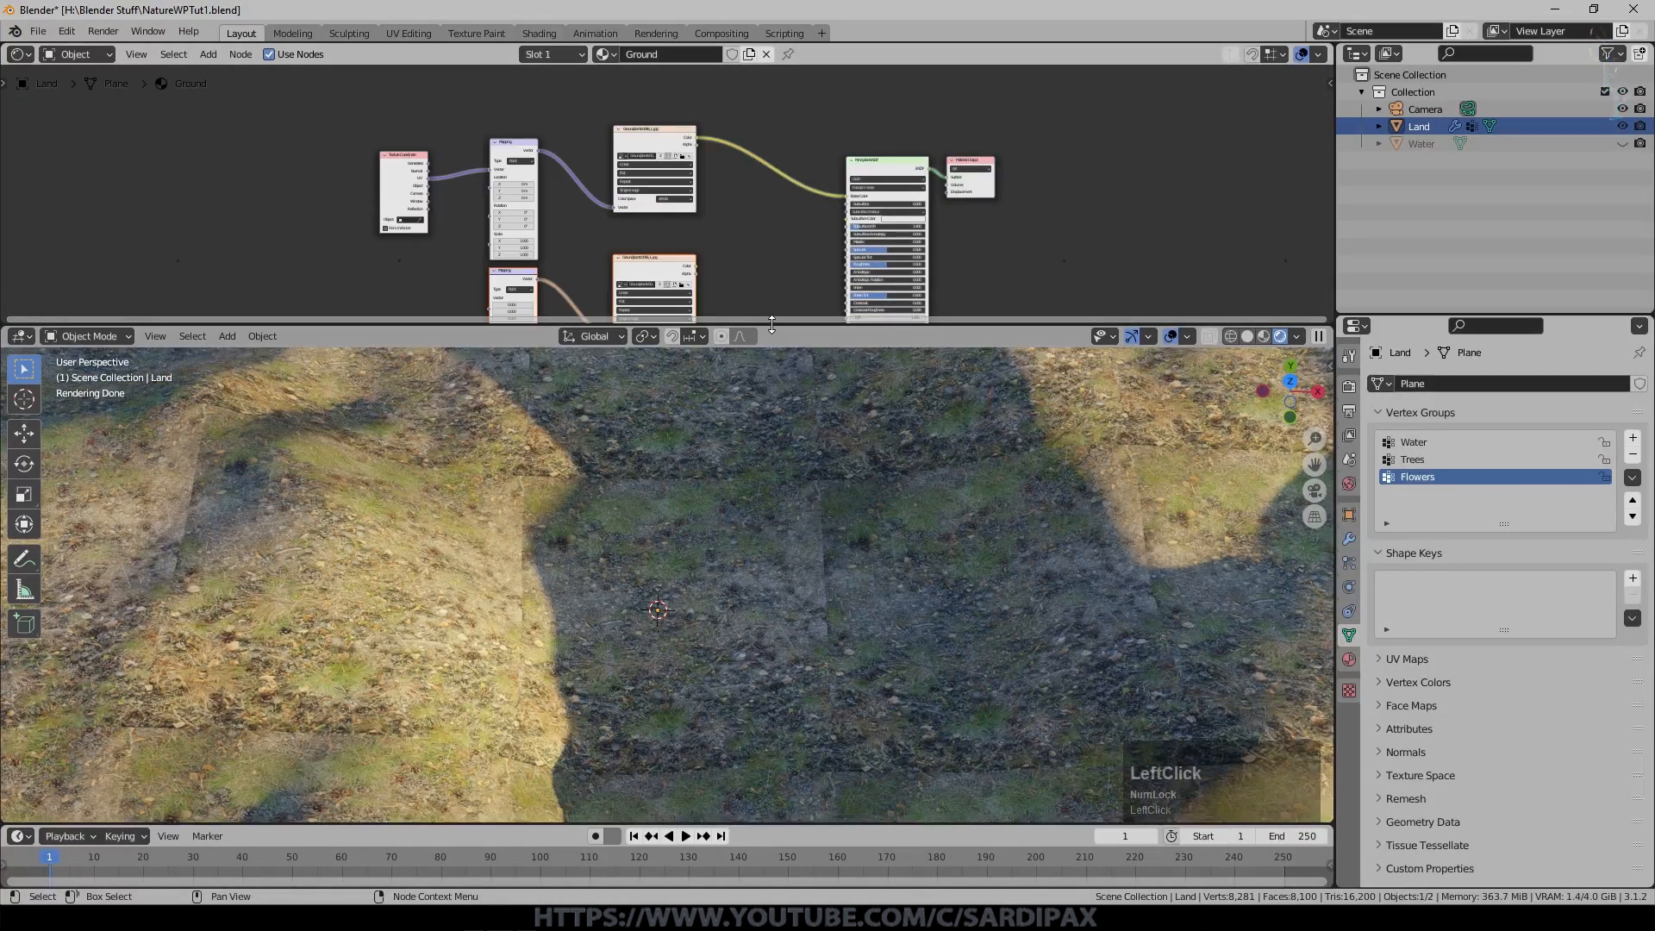
drag(771, 325, 772, 470)
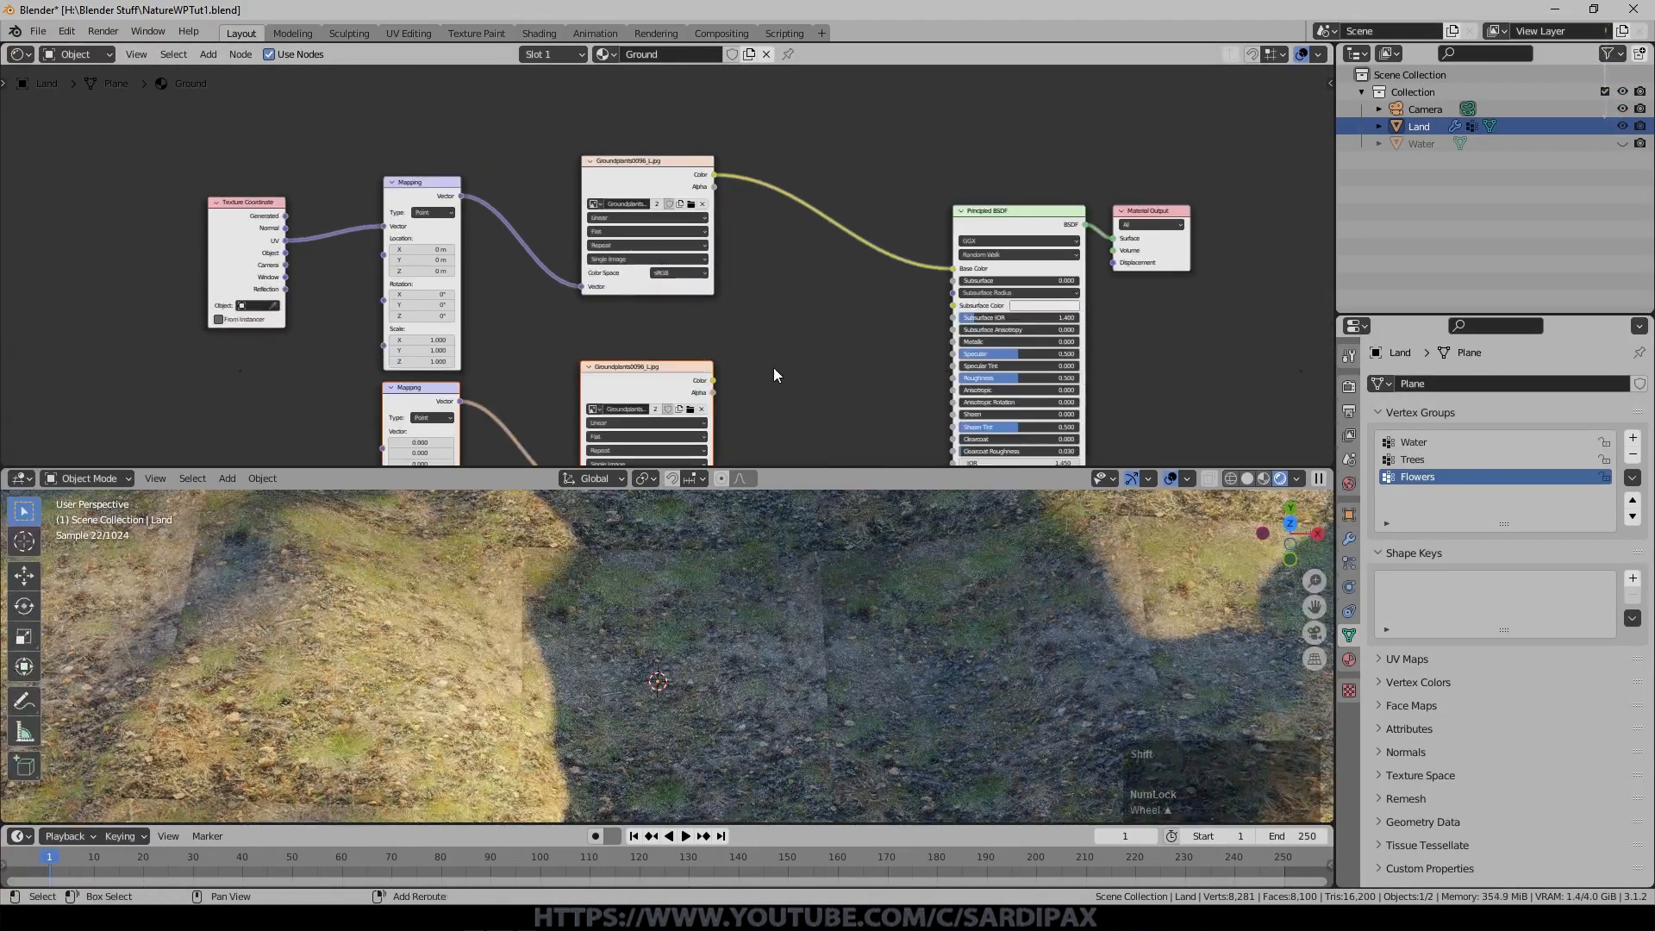
middle_drag(773, 367, 971, 167)
drag(458, 96, 559, 291)
middle_drag(782, 293, 651, 367)
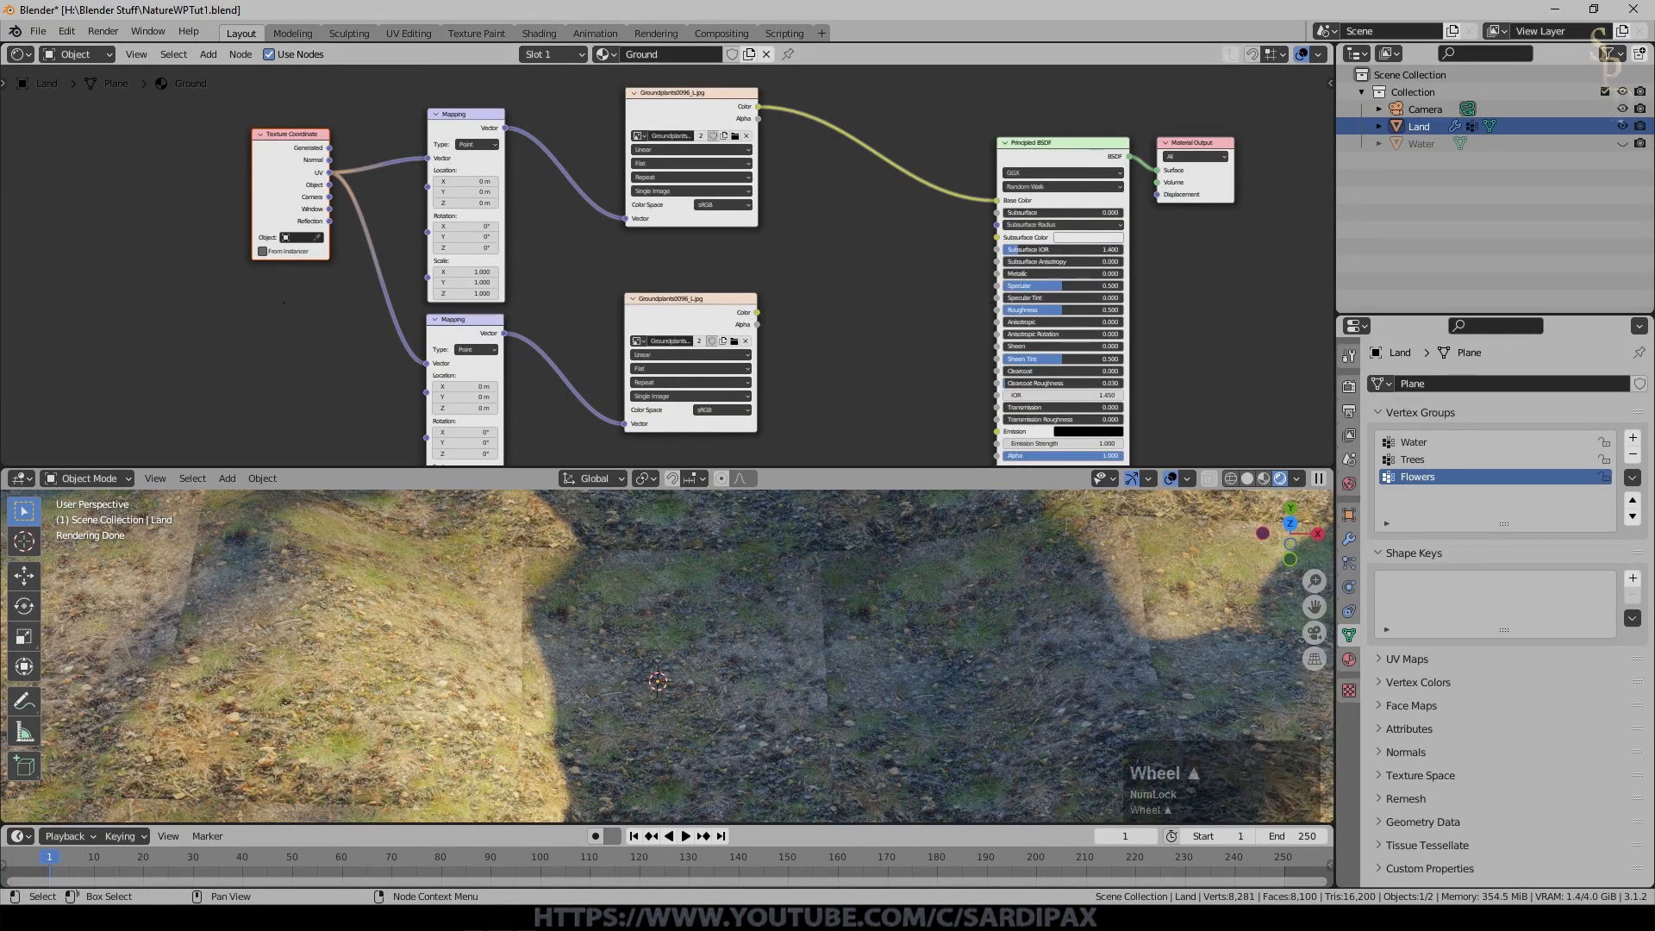
Load grass035.jpg from the Grass Textures folder into the duplicate Image Texture node and connect its Color to the Principled BSDF's Base Color.
click(734, 340)
click(472, 107)
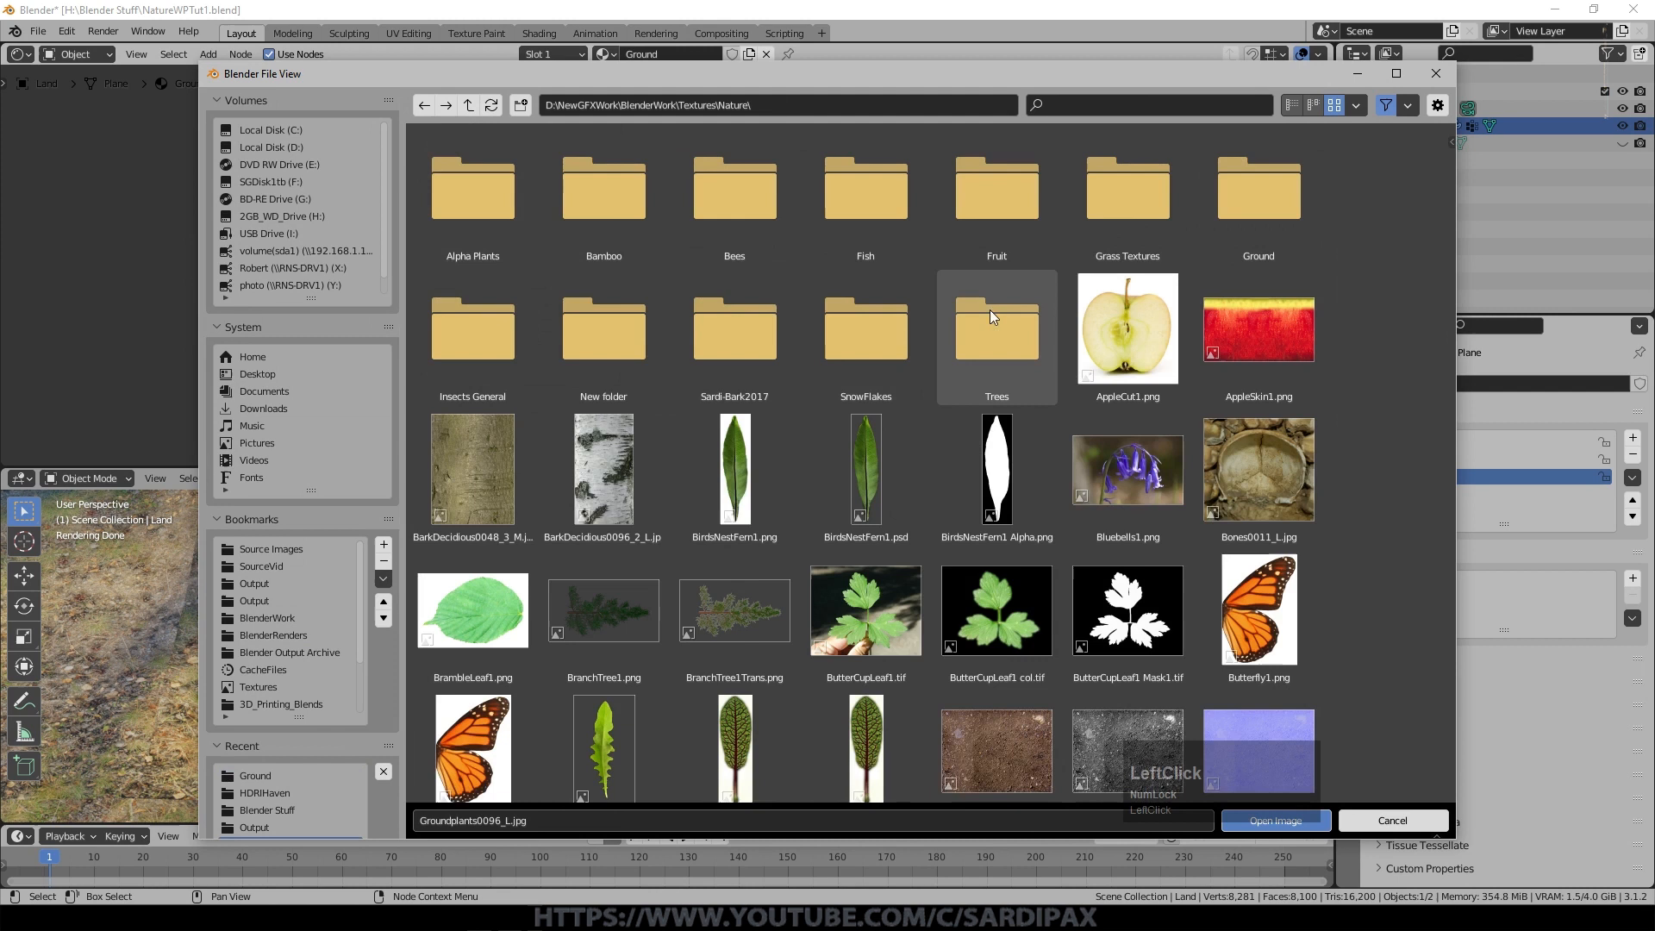
click(1139, 231)
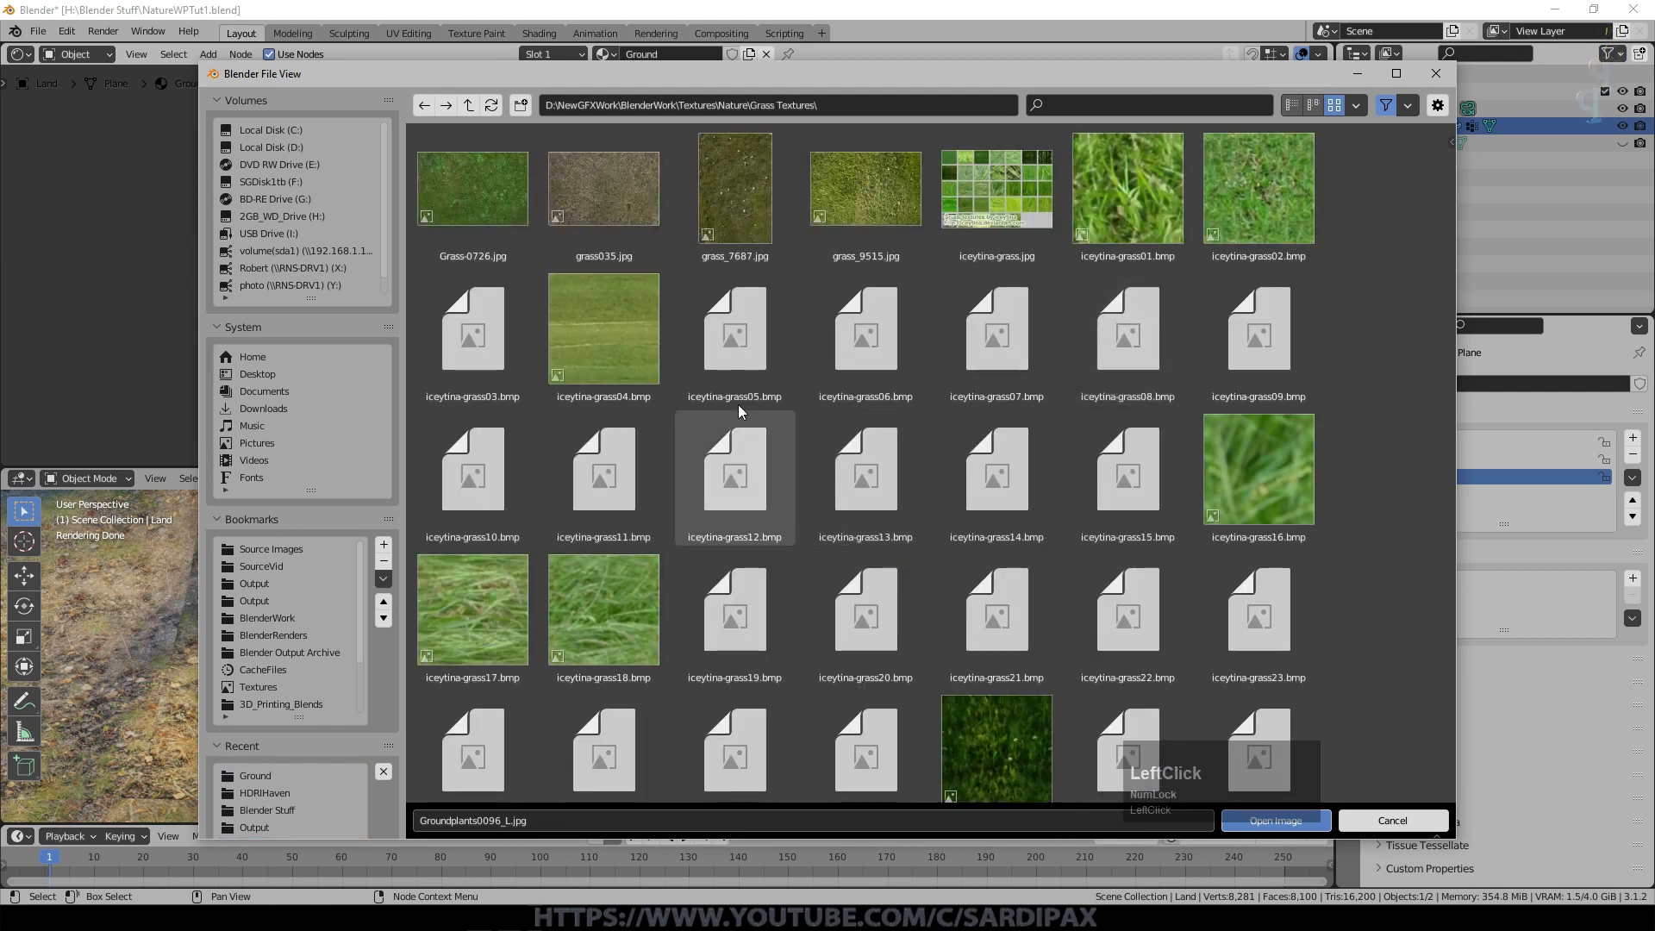
click(614, 189)
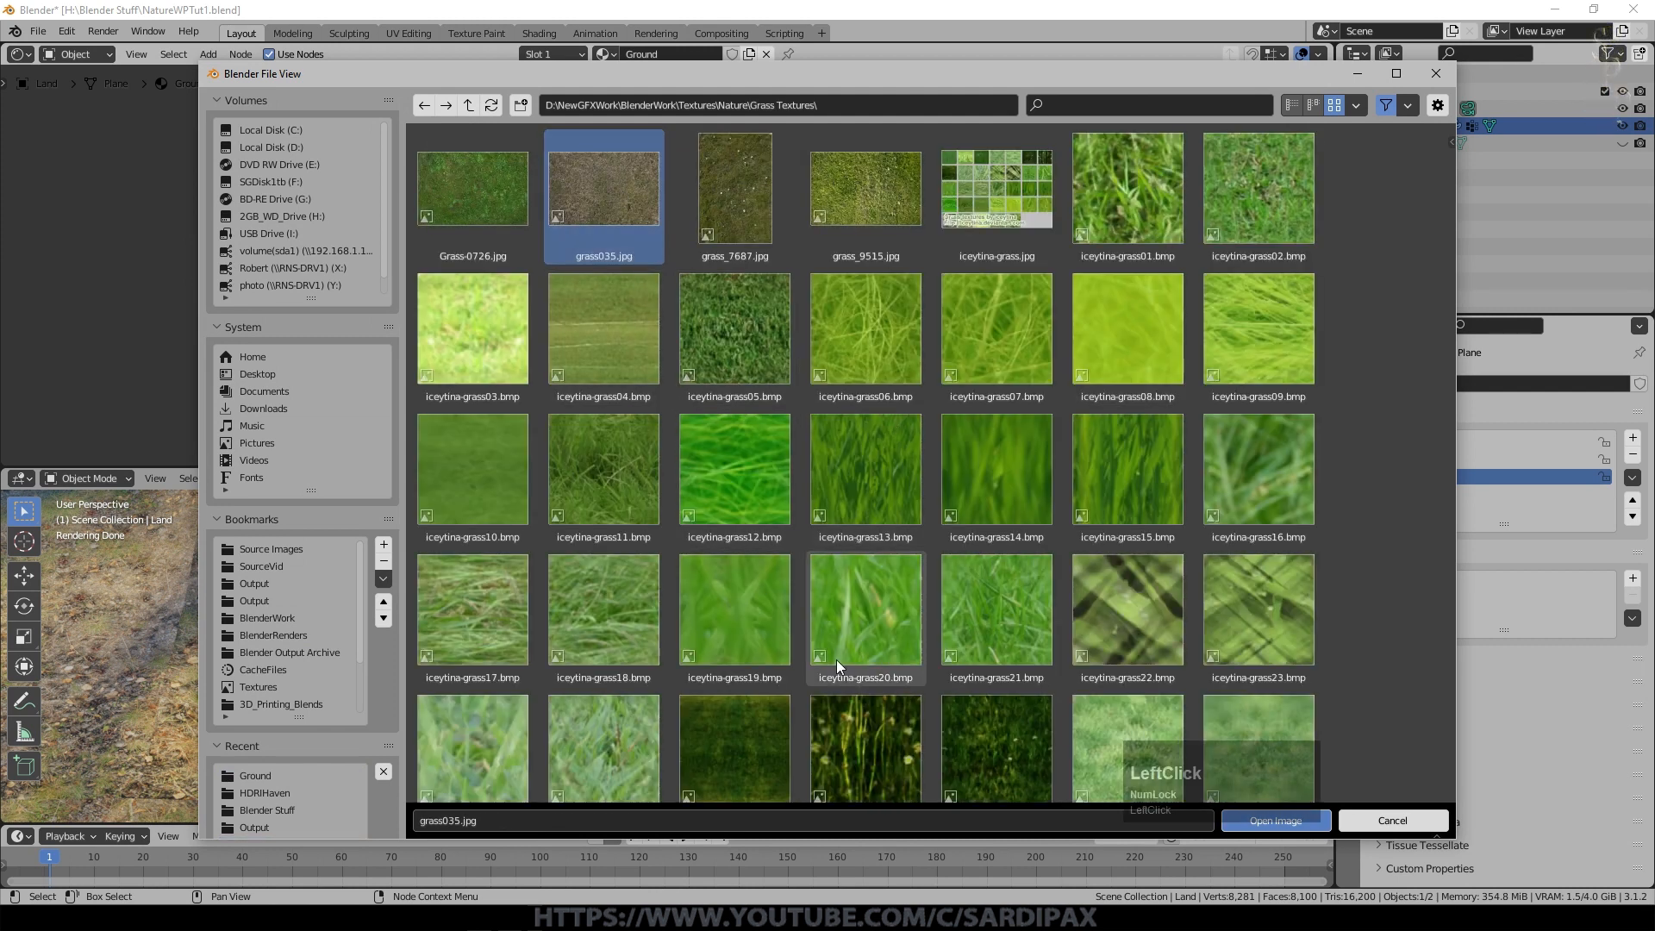
click(1299, 830)
drag(759, 313, 998, 200)
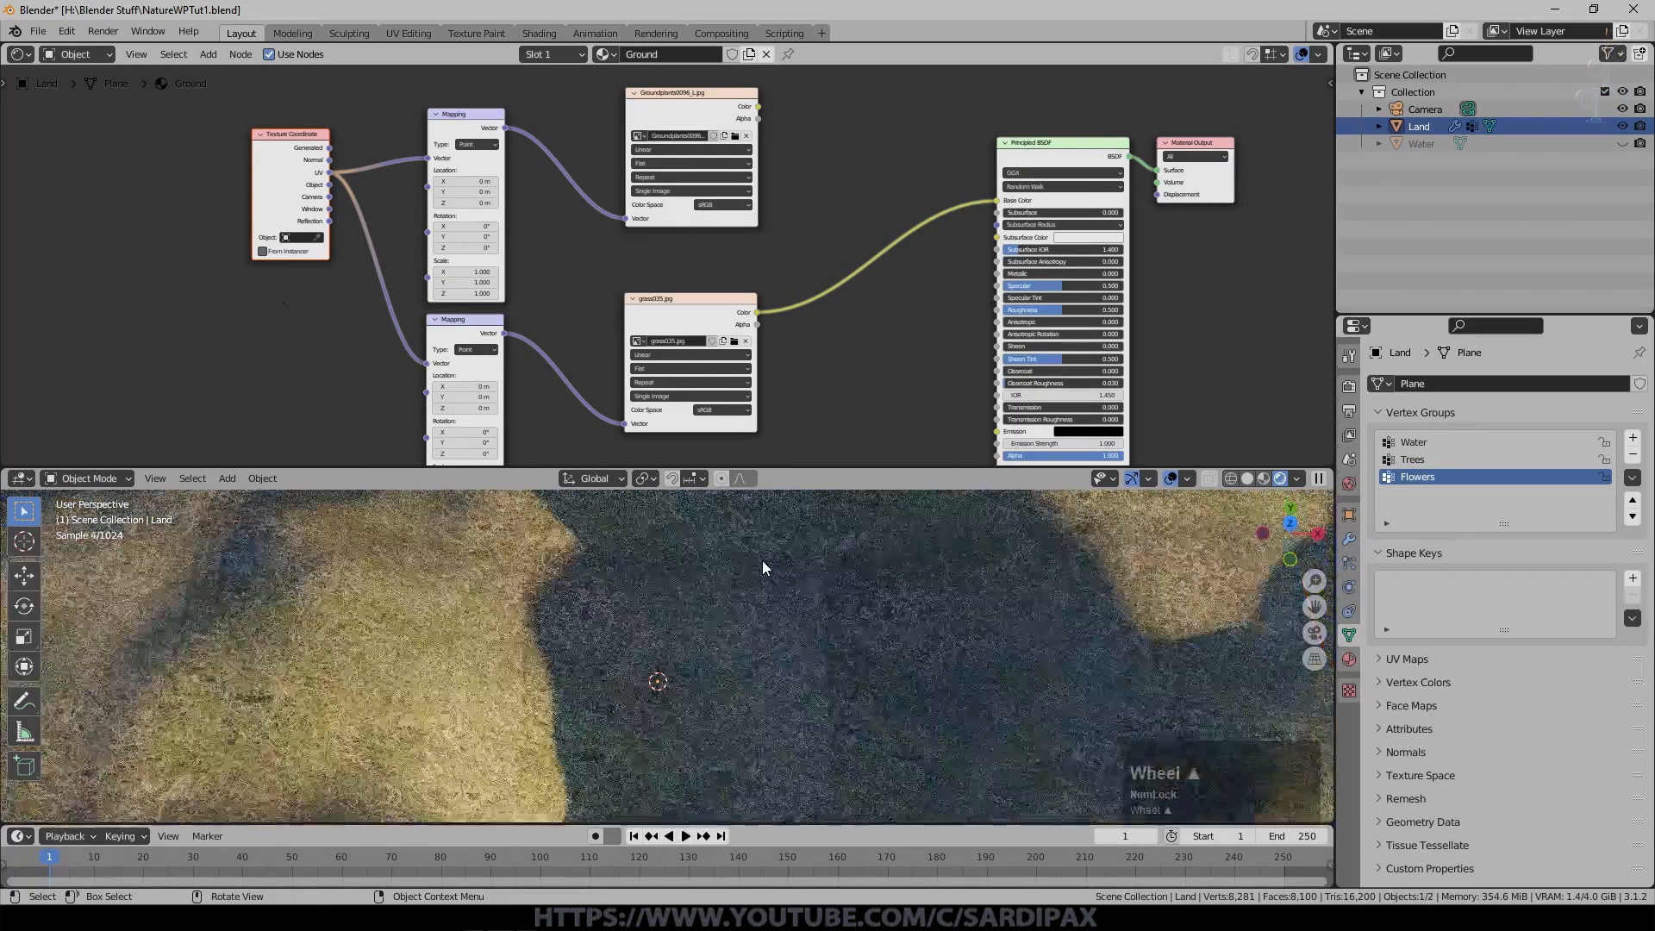
Check the grass texture through the camera, switch the viewport to Material Preview shading, and inspect the terrain up close.
key(KP_0)
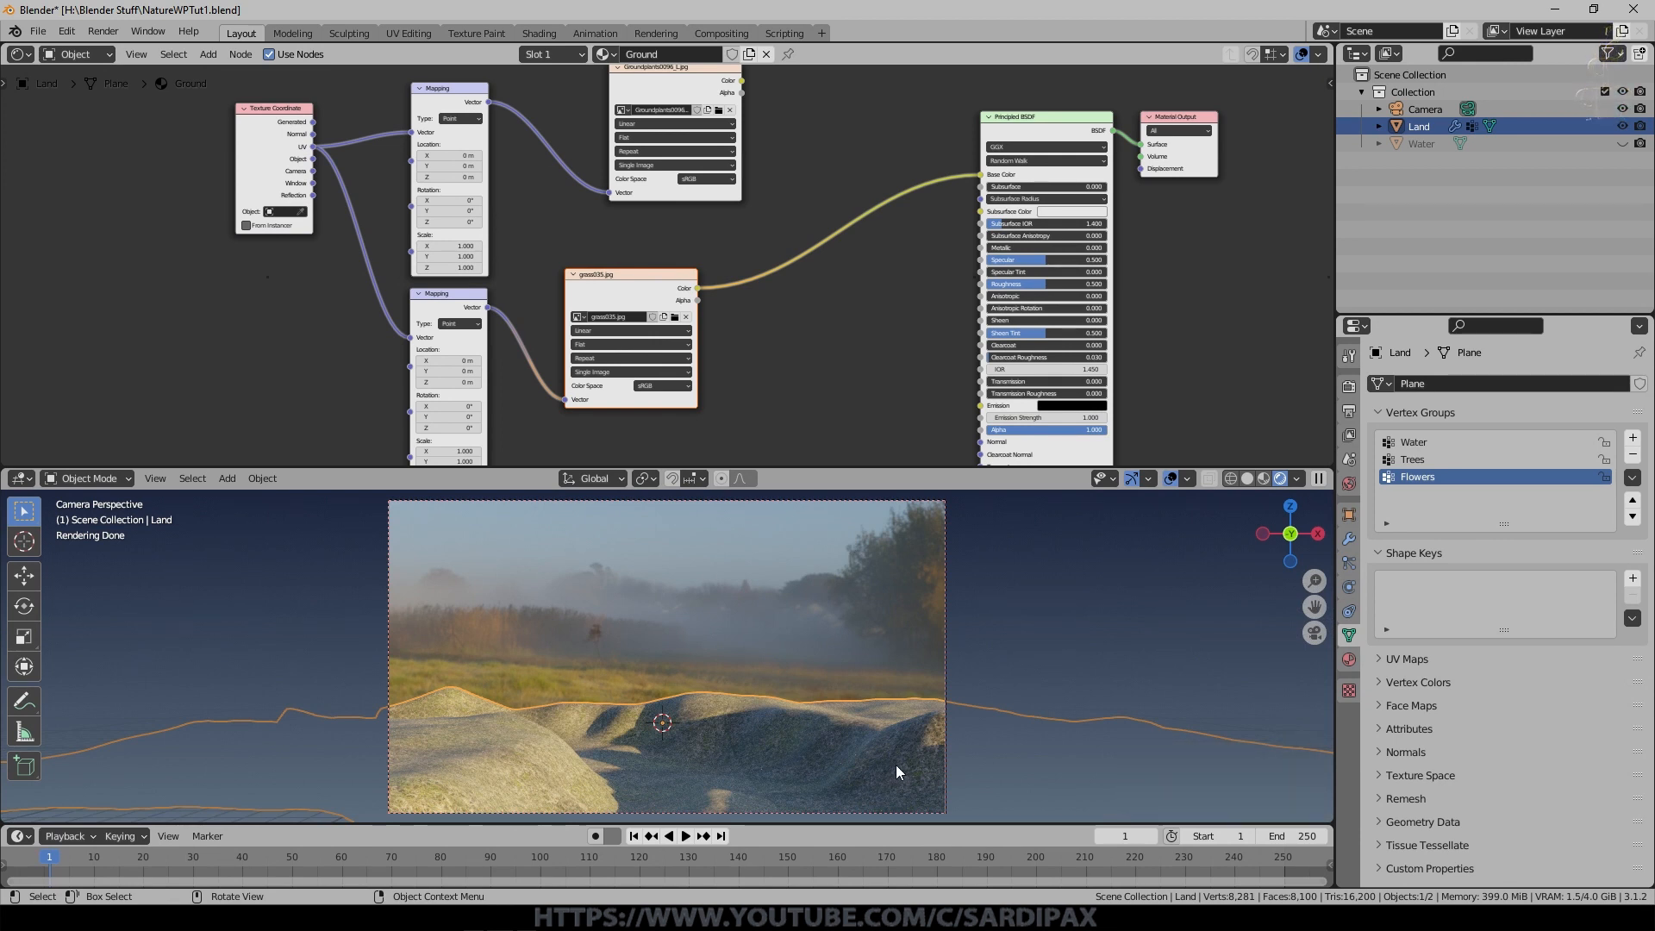
middle_drag(741, 685, 937, 638)
click(1262, 479)
click(1251, 479)
click(1268, 479)
click(1284, 478)
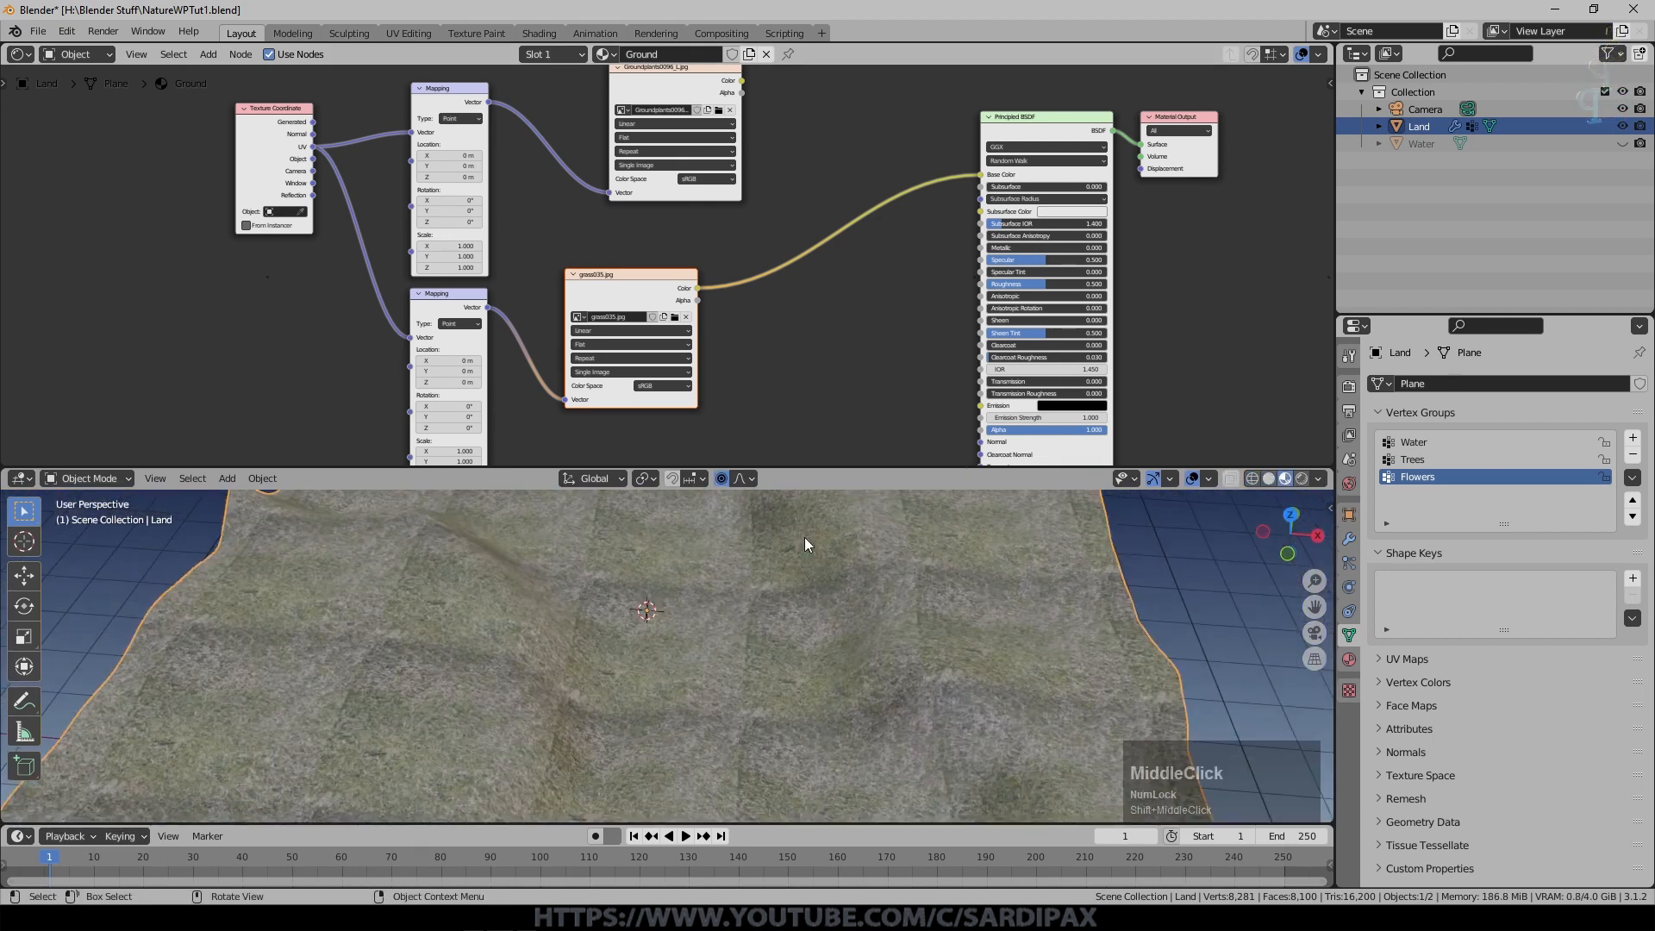
scroll(819, 603, up, 4)
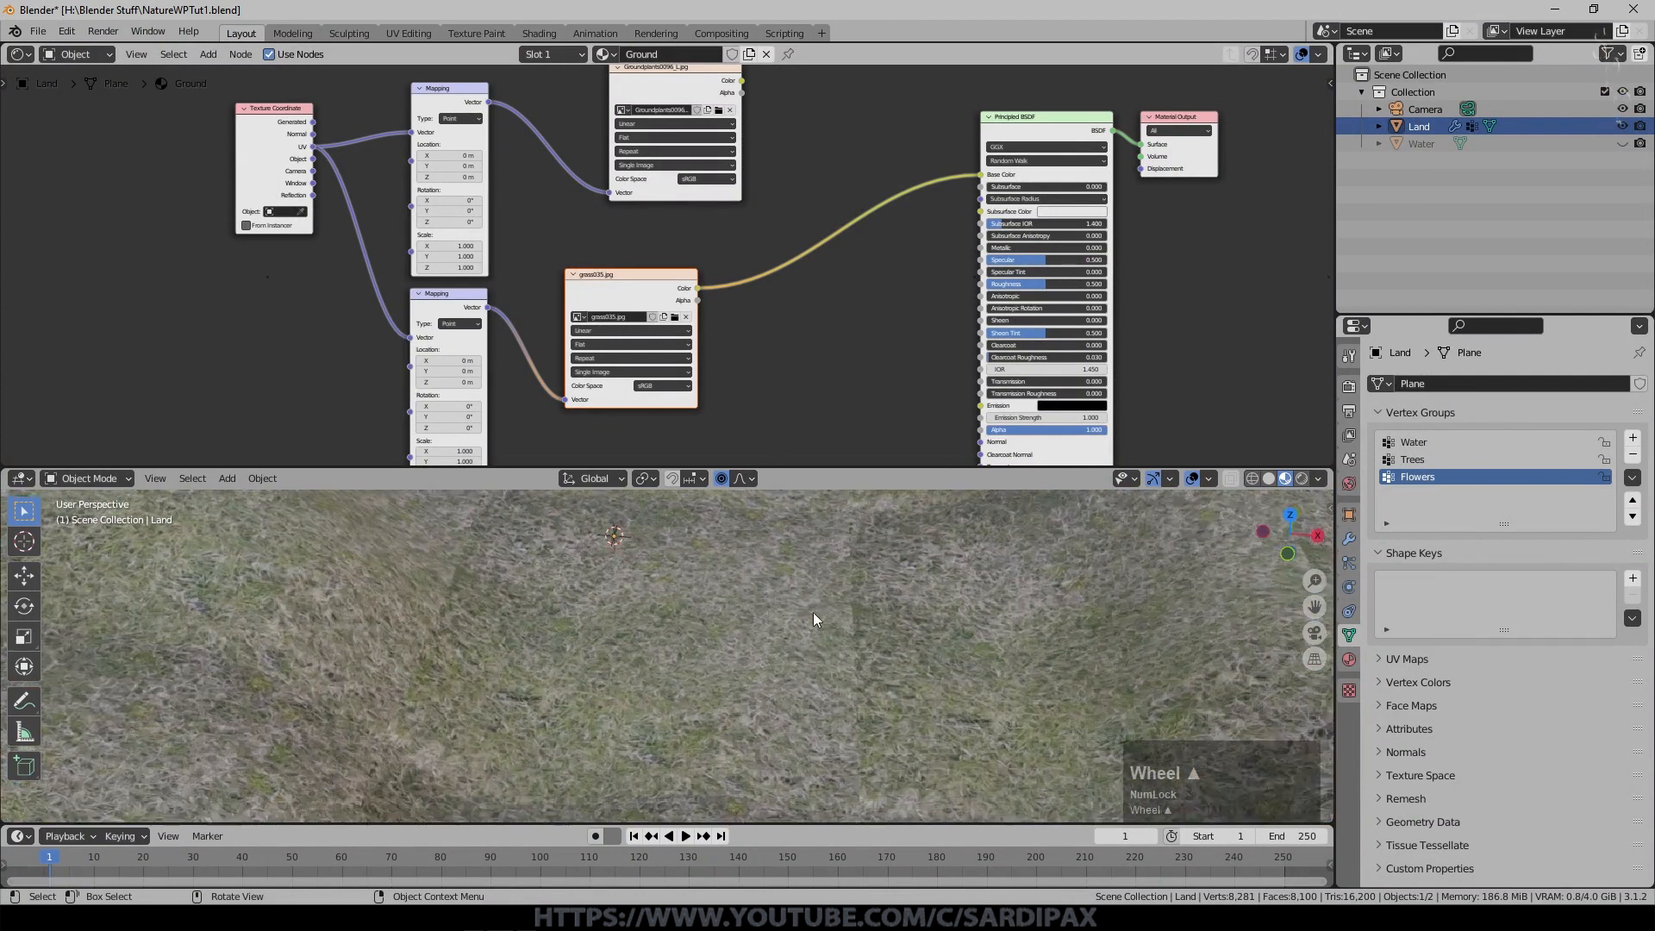
scroll(813, 612, up, 1)
Insert a MixRGB node before Base Color, feed Groundplants0096_L.jpg into Color1 and grass035.jpg into Color2, and adjust the mix factor.
middle_drag(862, 215, 839, 349)
click(208, 53)
mouse_move(241, 168)
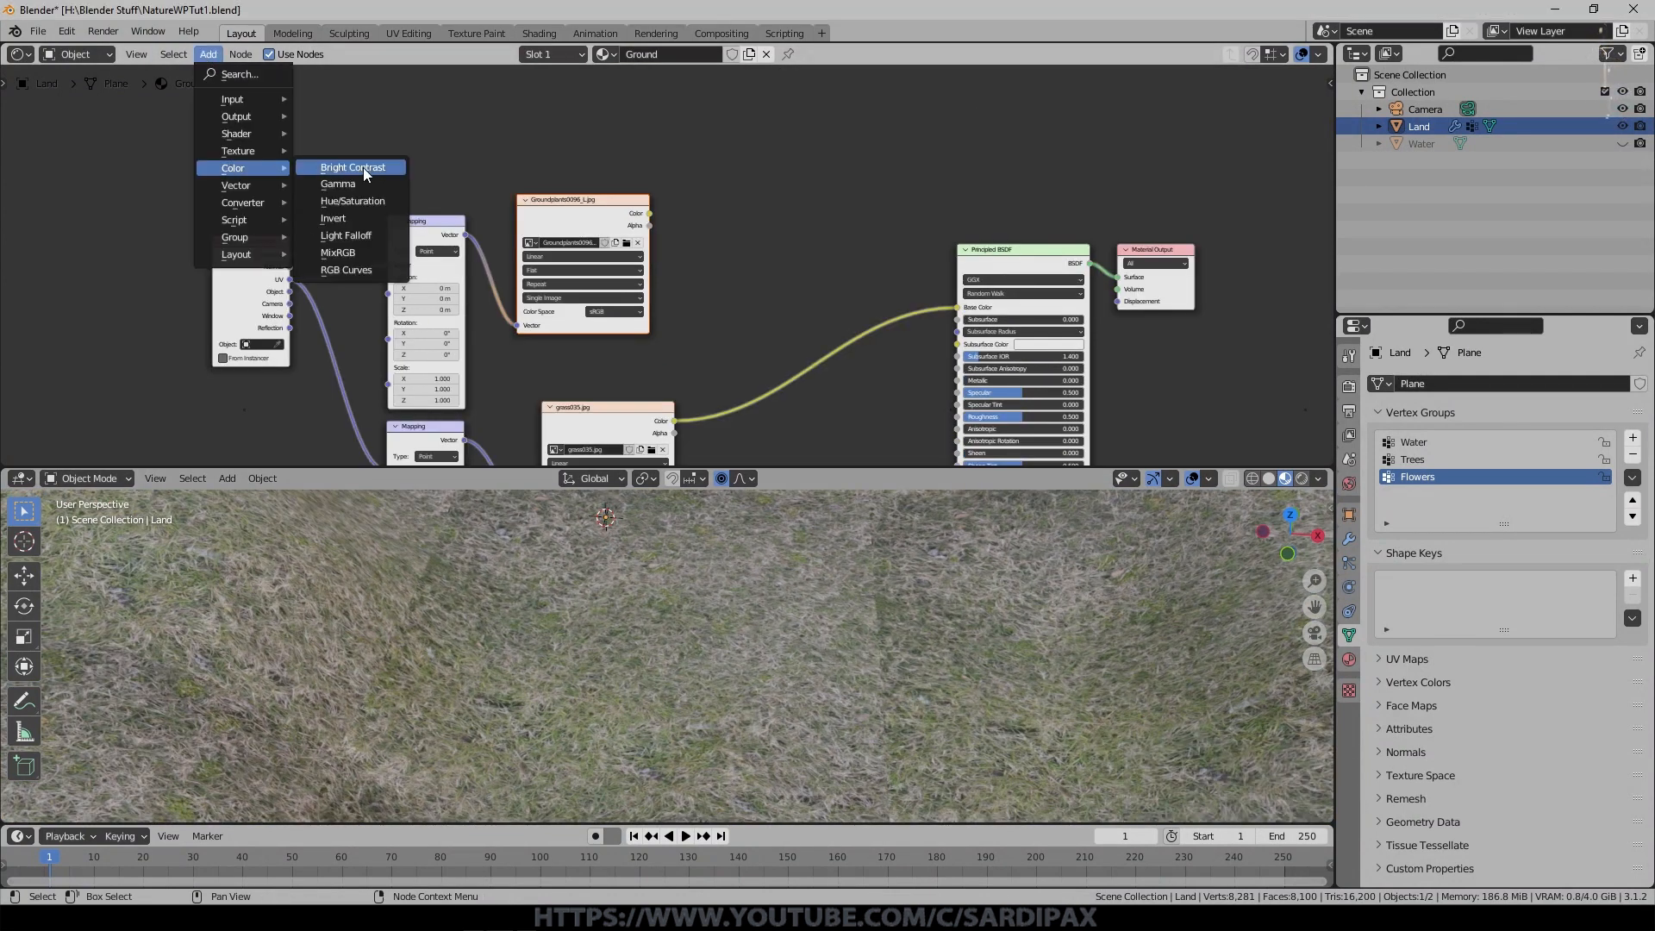
drag(649, 214, 862, 312)
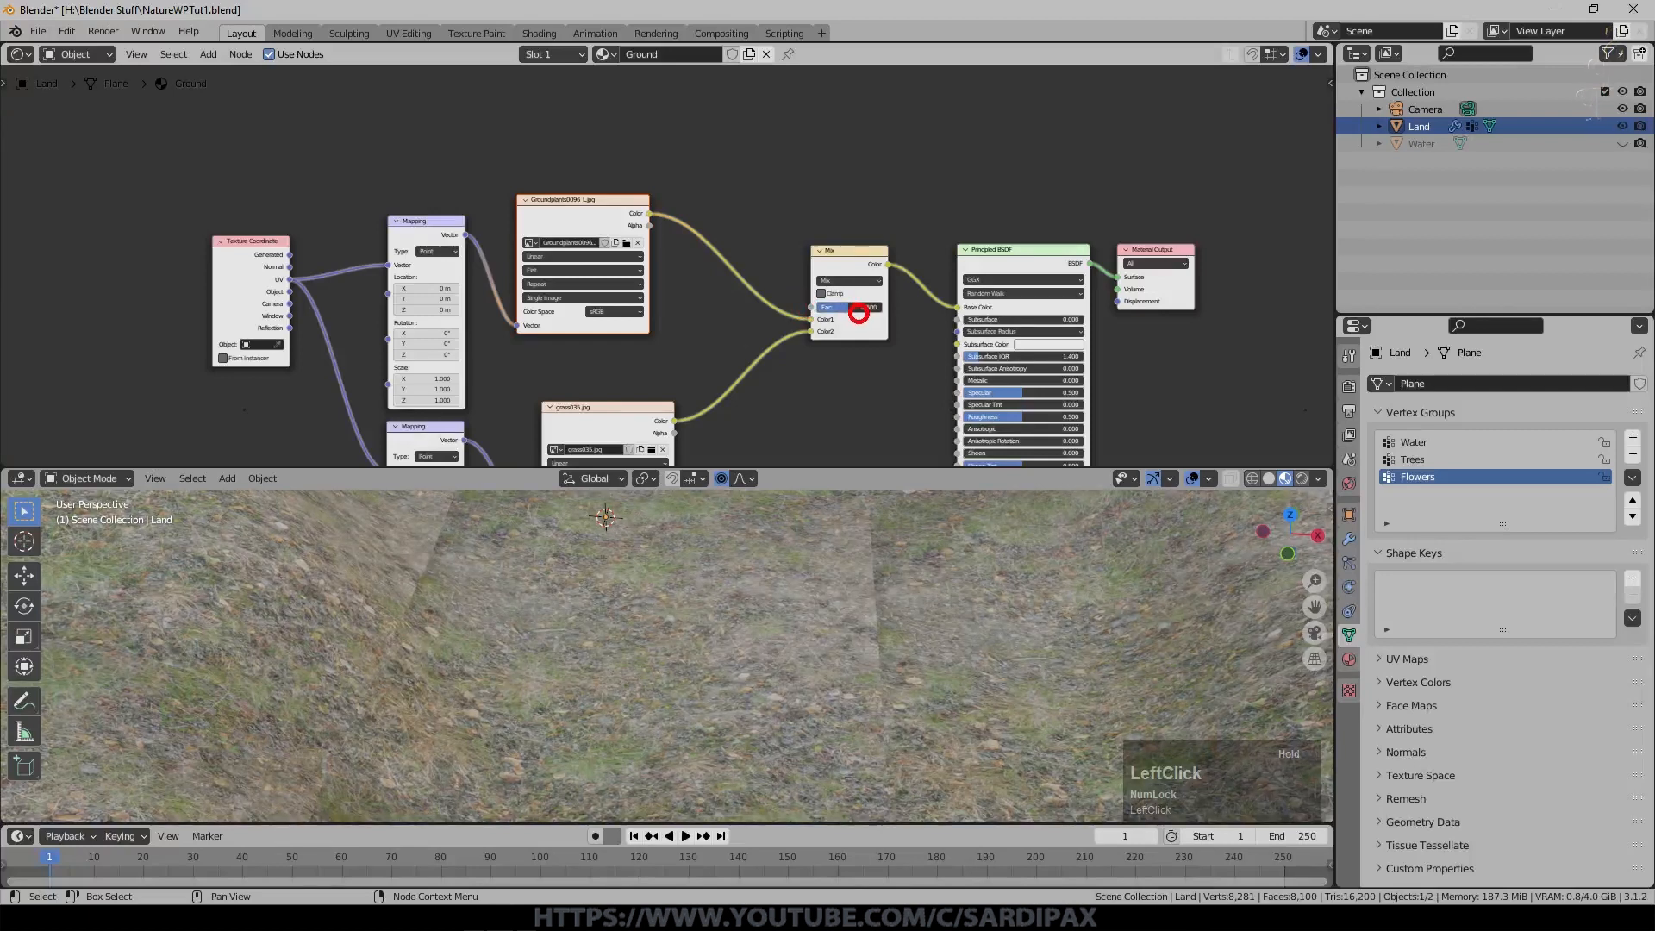
mouse_move(846, 307)
mouse_down()
mouse_move(917, 311)
mouse_move(710, 307)
mouse_move(931, 311)
mouse_move(812, 302)
mouse_move(837, 301)
mouse_up()
Set the Mix factor to 0 to isolate the ground texture, and rotate its Mapping node about Z by 27.7°.
middle_drag(822, 211, 915, 347)
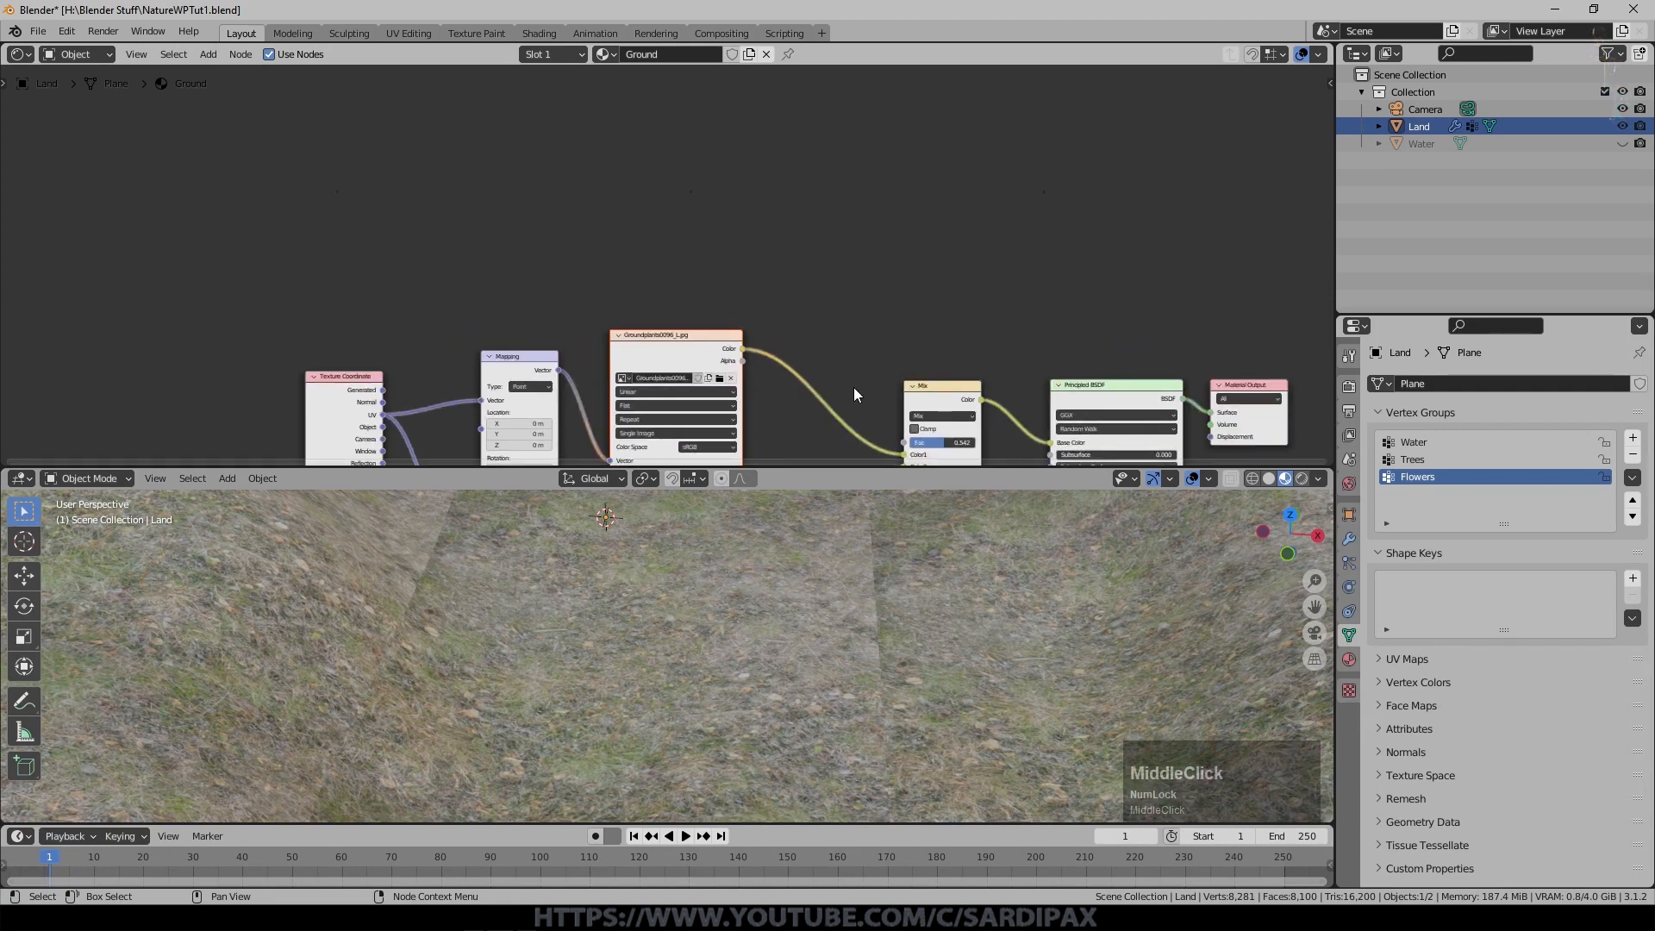
scroll(716, 336, down, 3)
scroll(664, 406, up, 1)
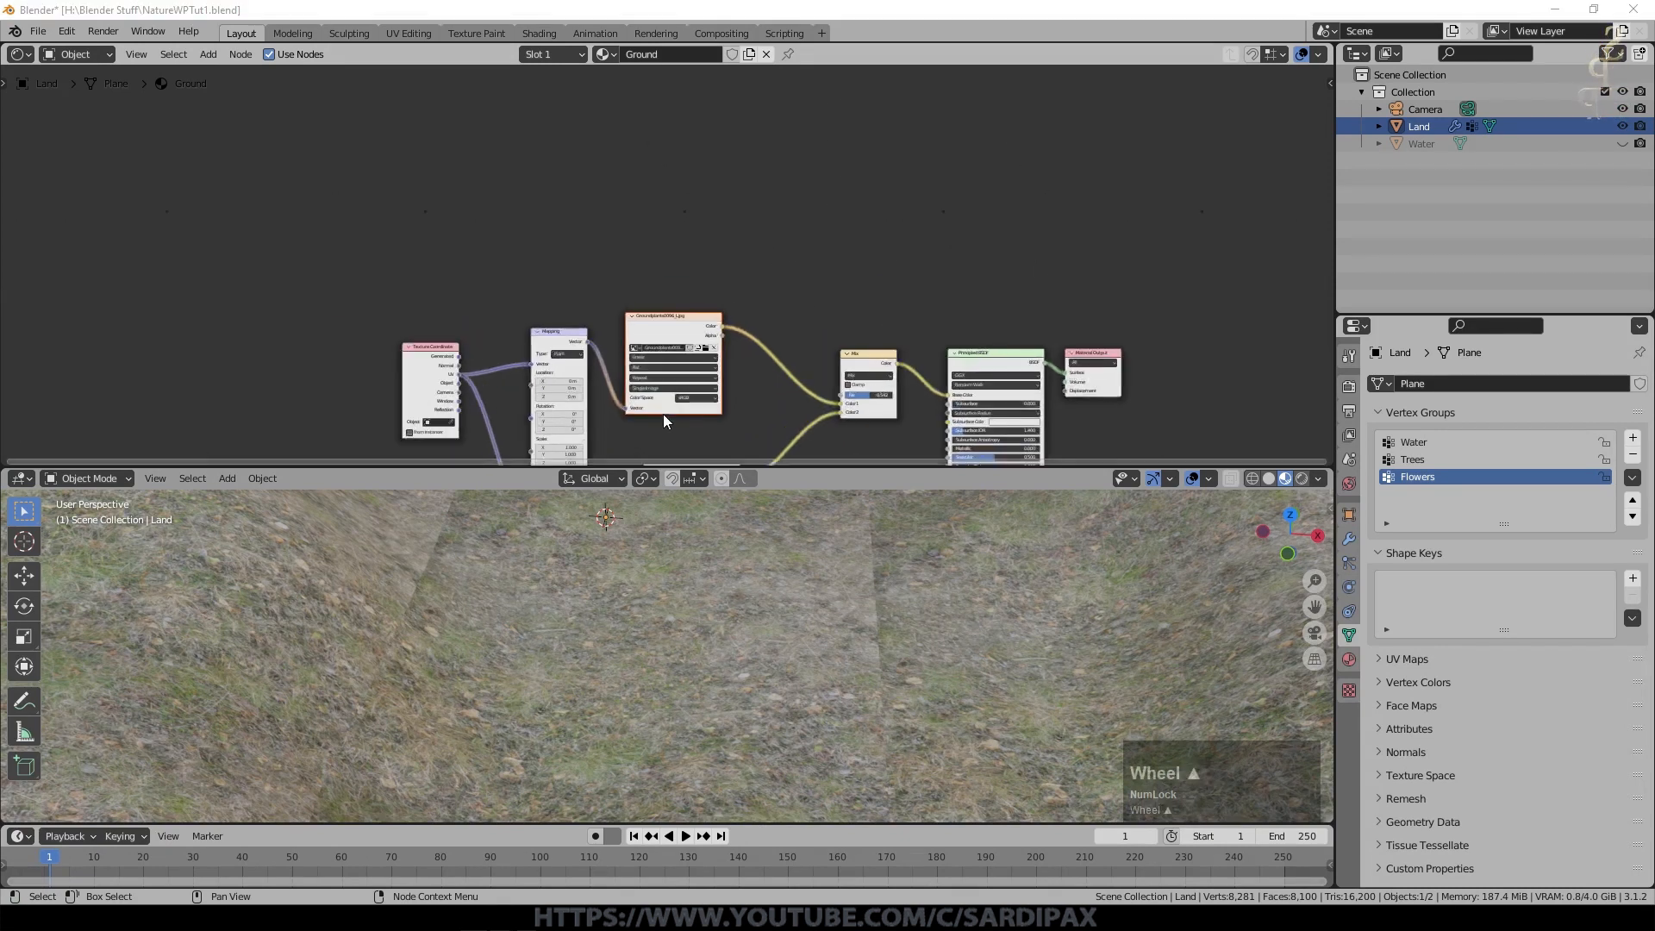
middle_drag(737, 284, 763, 125)
scroll(743, 257, up, 1)
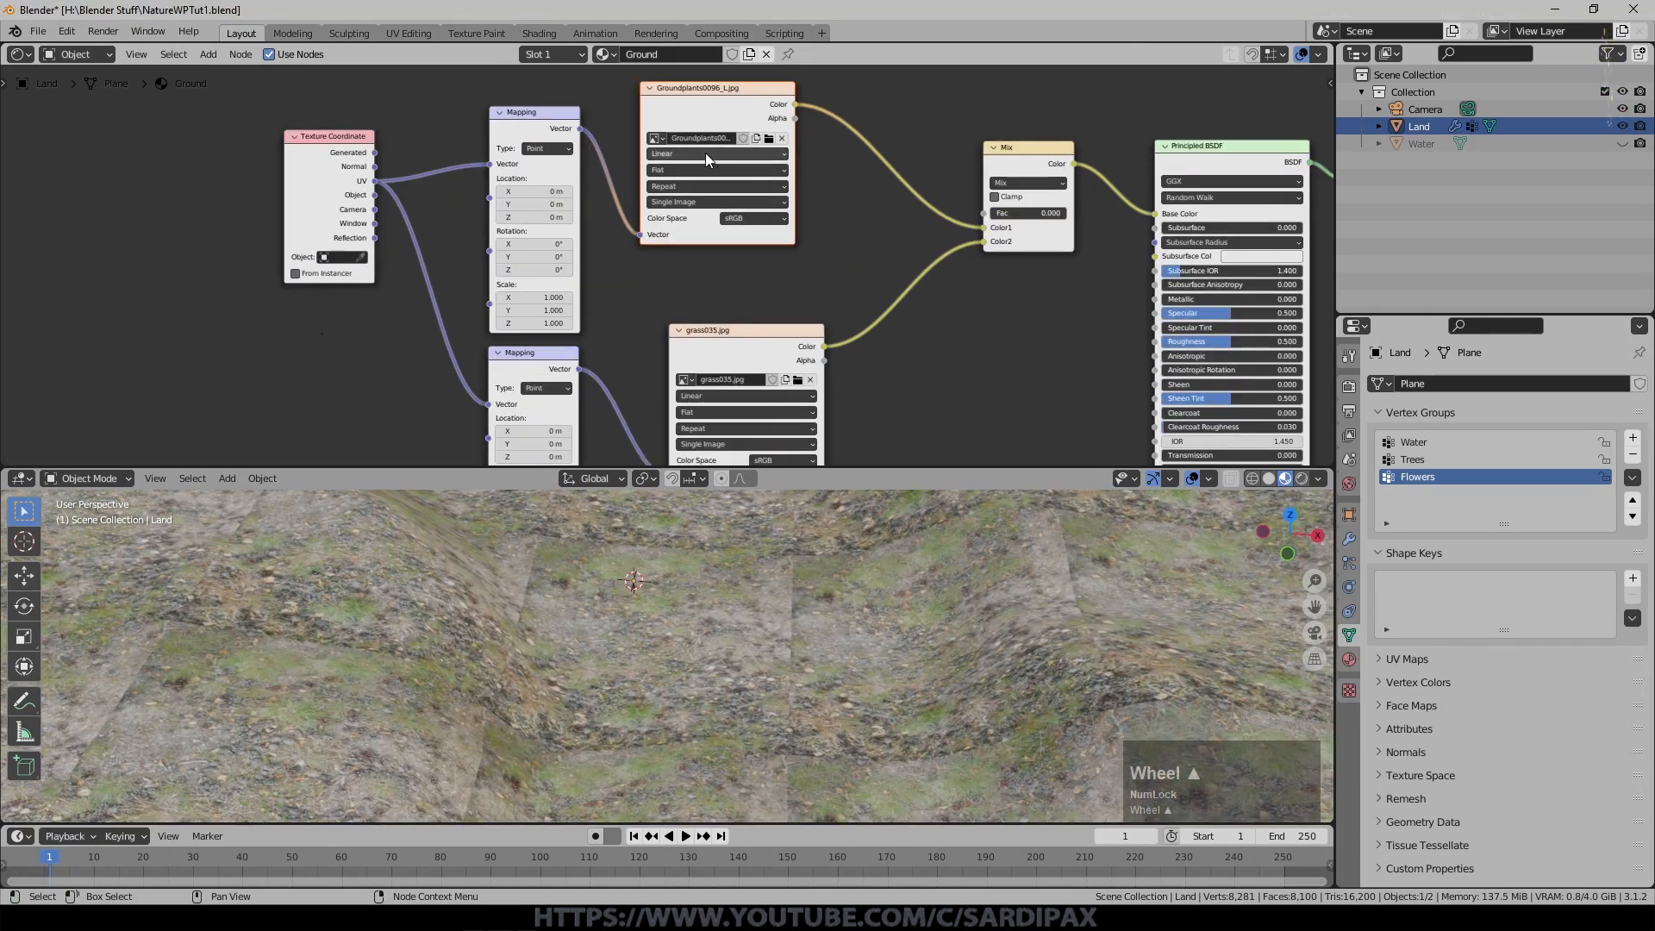
drag(518, 269, 786, 294)
drag(1008, 212, 854, 259)
Set the X and Y scale of the ground texture's Mapping node to 0.7.
drag(537, 298, 566, 305)
text(.)
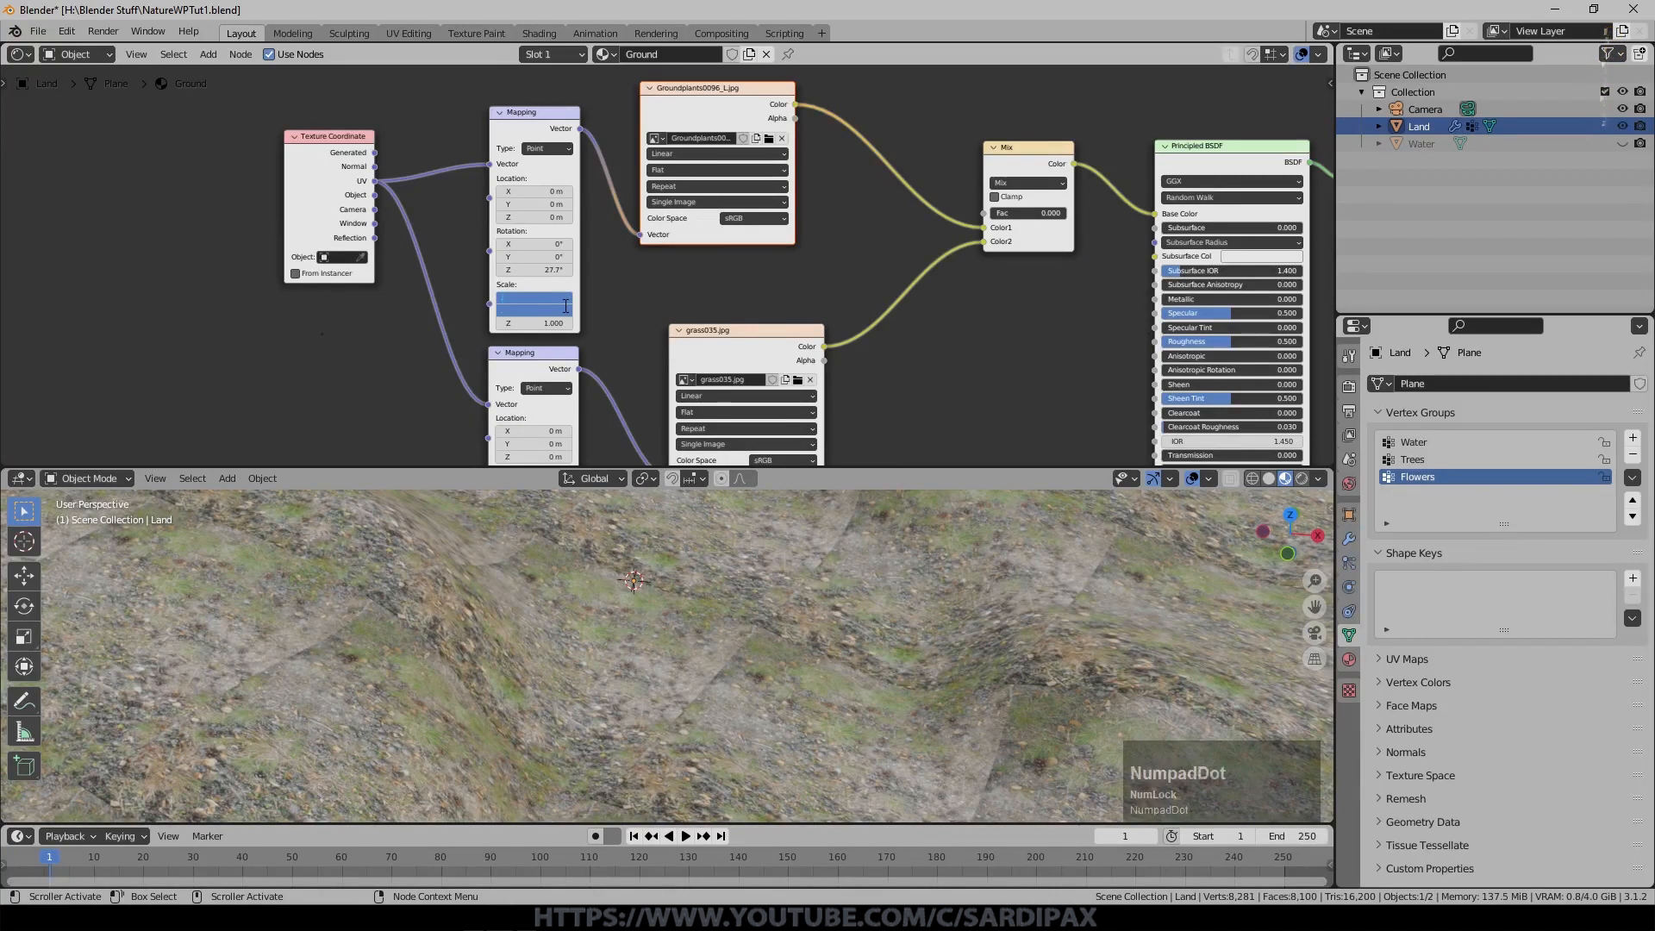
text(7)
key(KP_Enter)
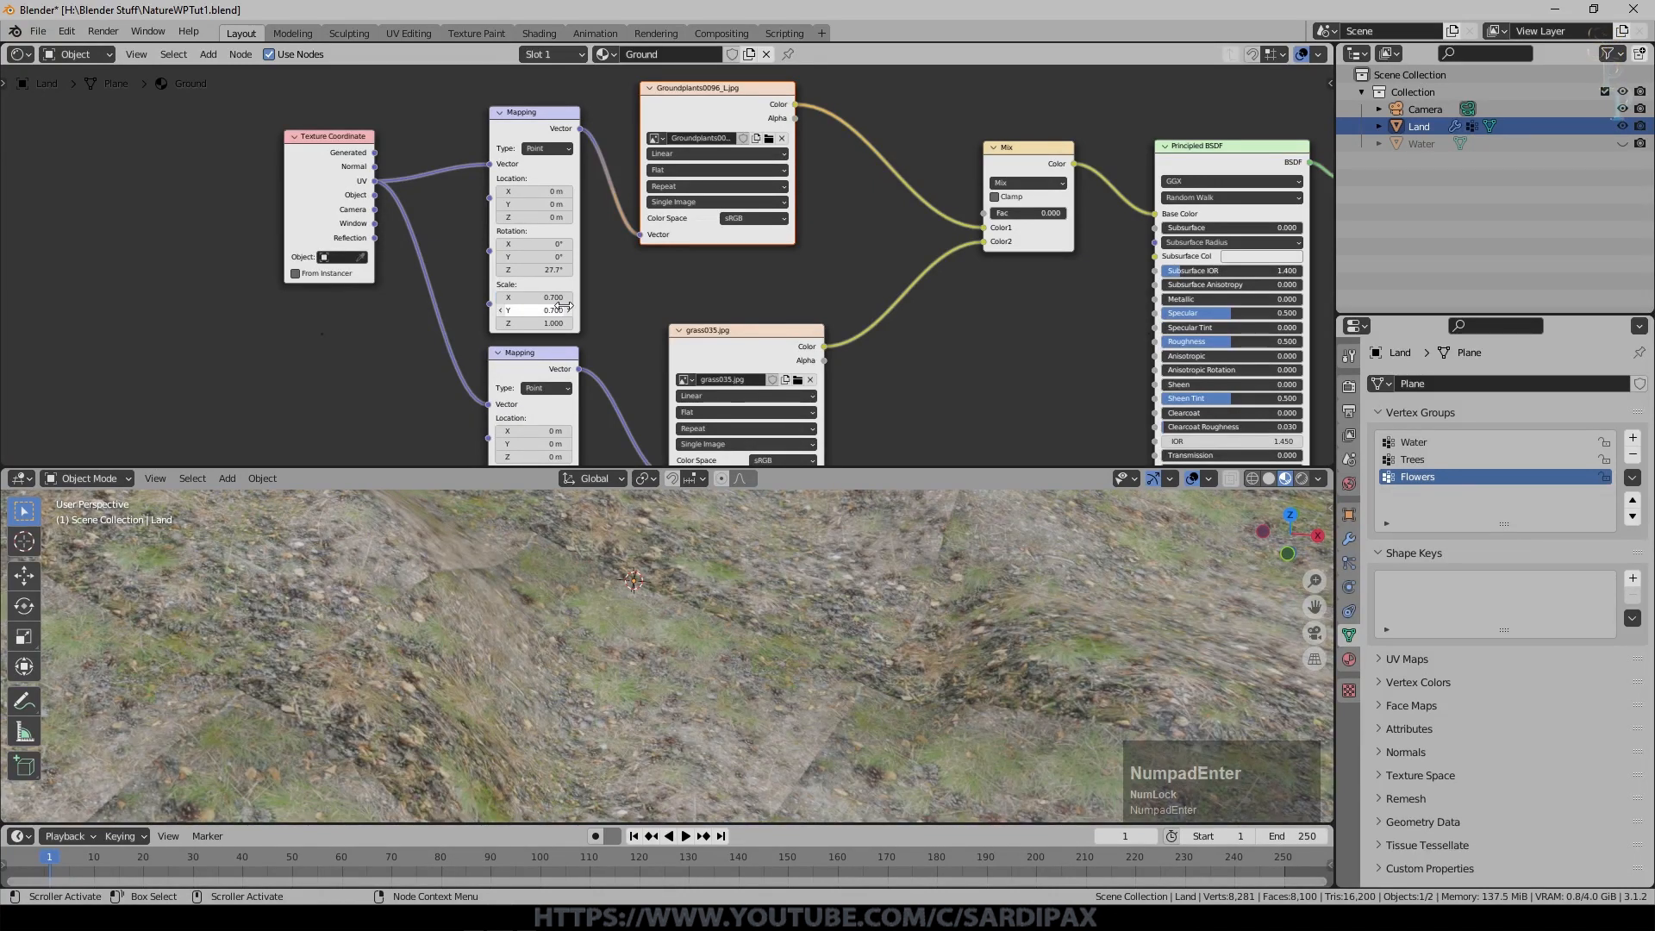
Preview the grass alone at Mix factor 1, spread out the texture and Mix nodes, and set the factor to about 0.483.
drag(1017, 215, 1297, 189)
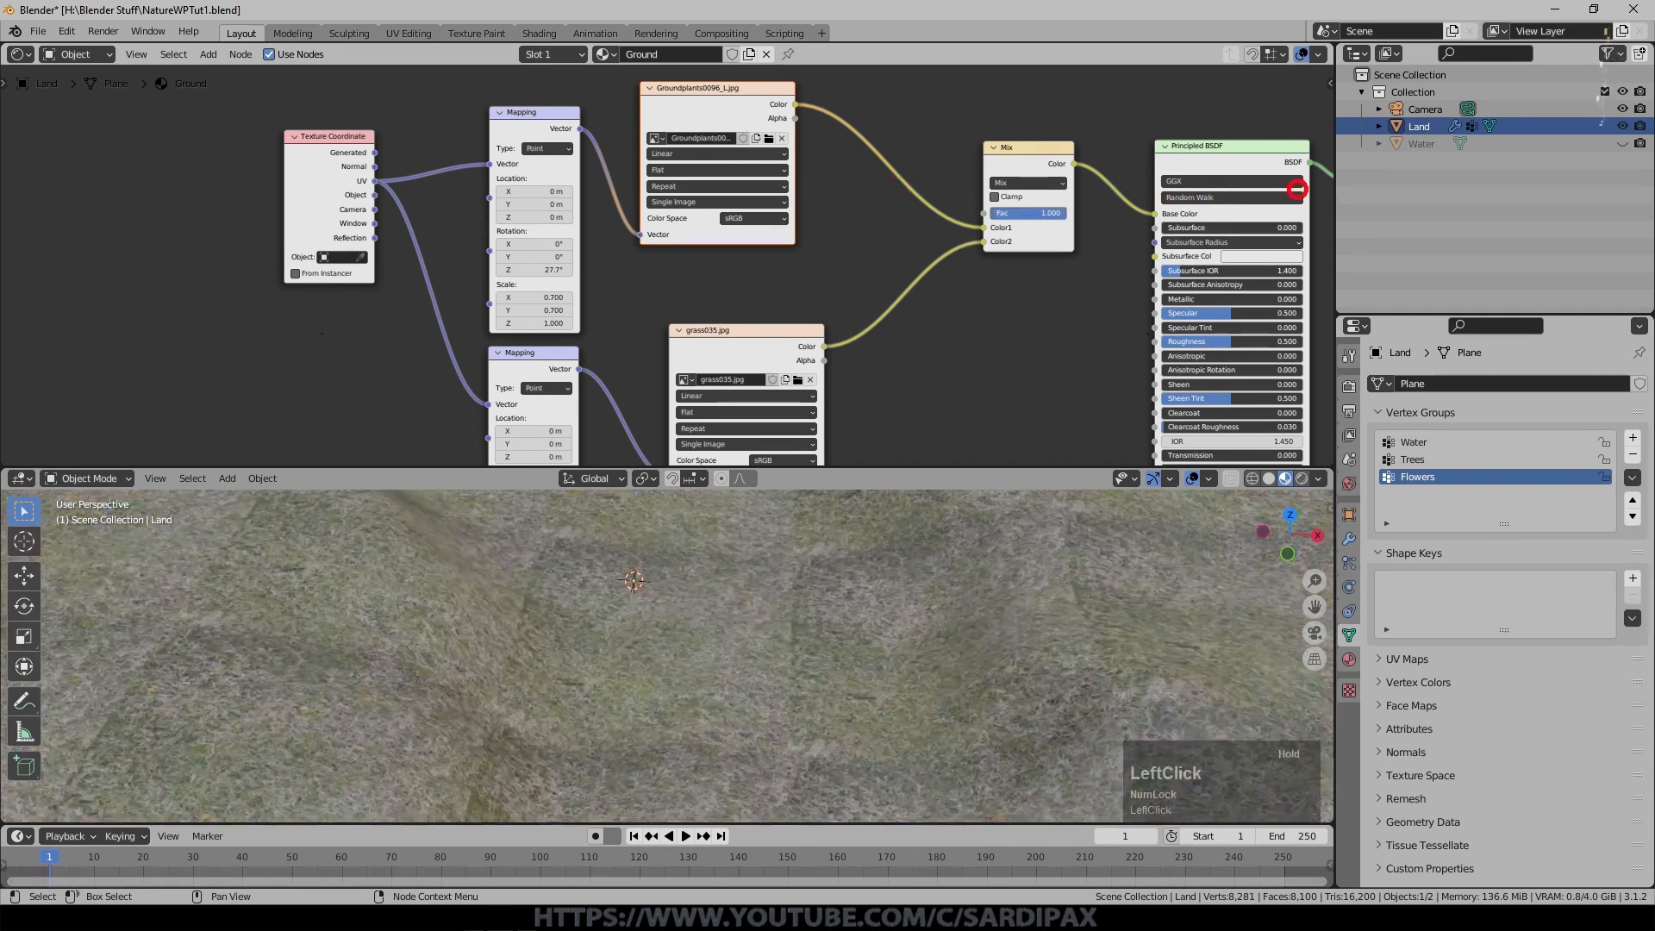
middle_drag(690, 231, 739, 97)
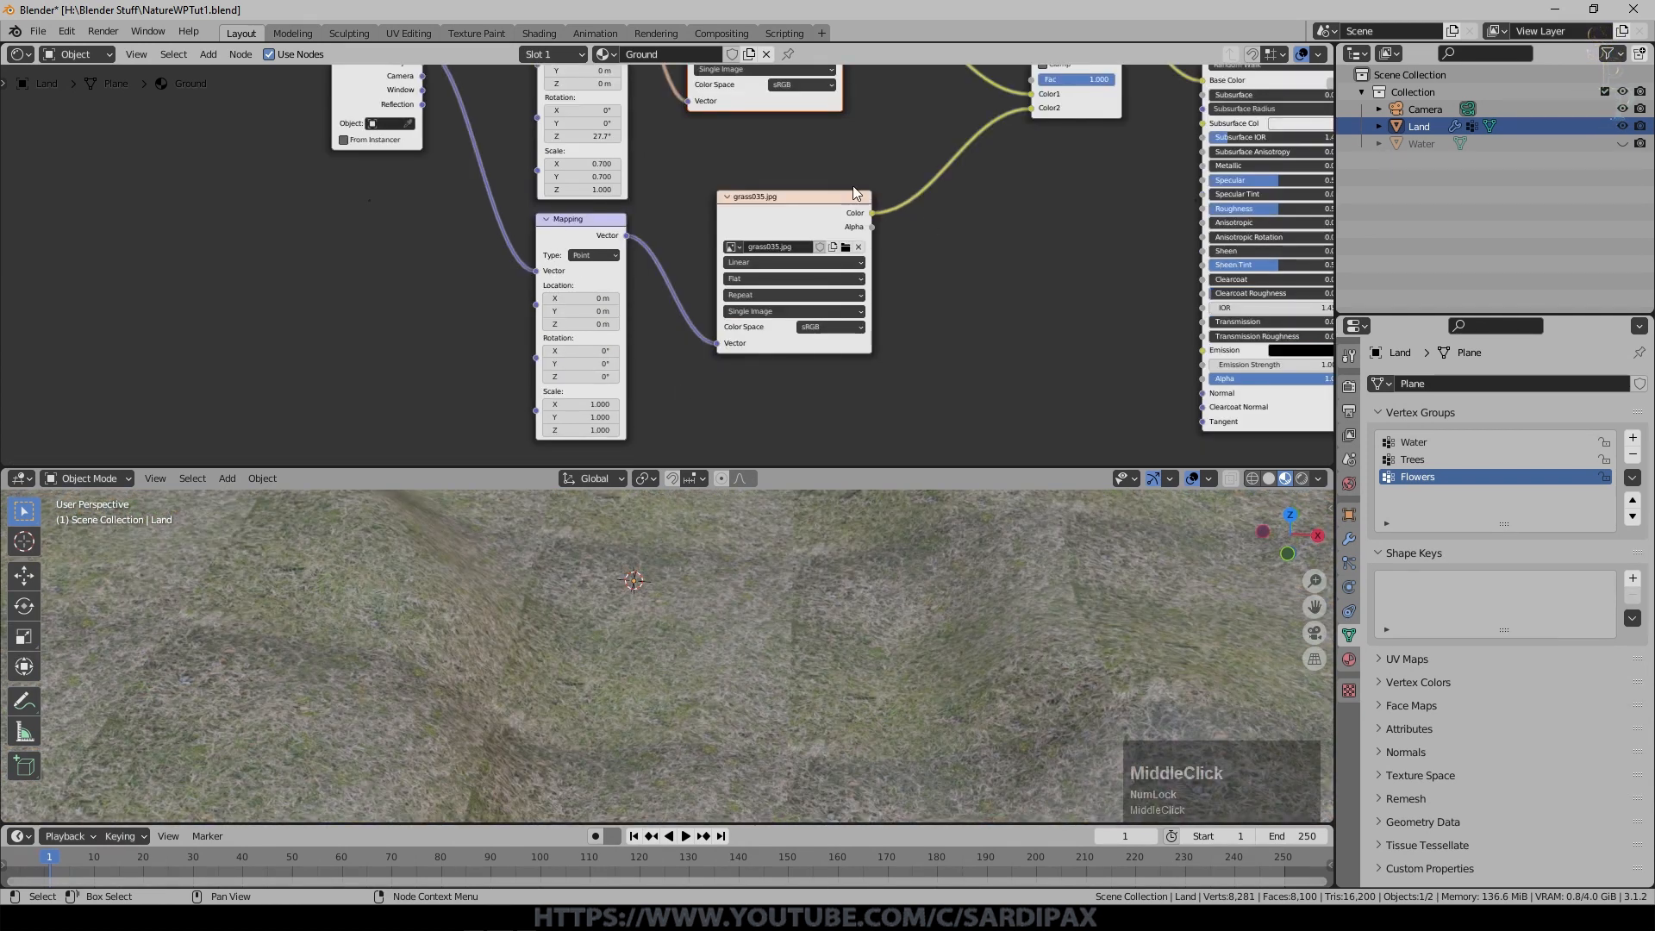
drag(761, 199, 727, 196)
middle_drag(966, 183, 741, 69)
drag(844, 291, 846, 141)
drag(850, 207, 817, 206)
middle_drag(862, 655, 860, 612)
scroll(488, 662, down, 3)
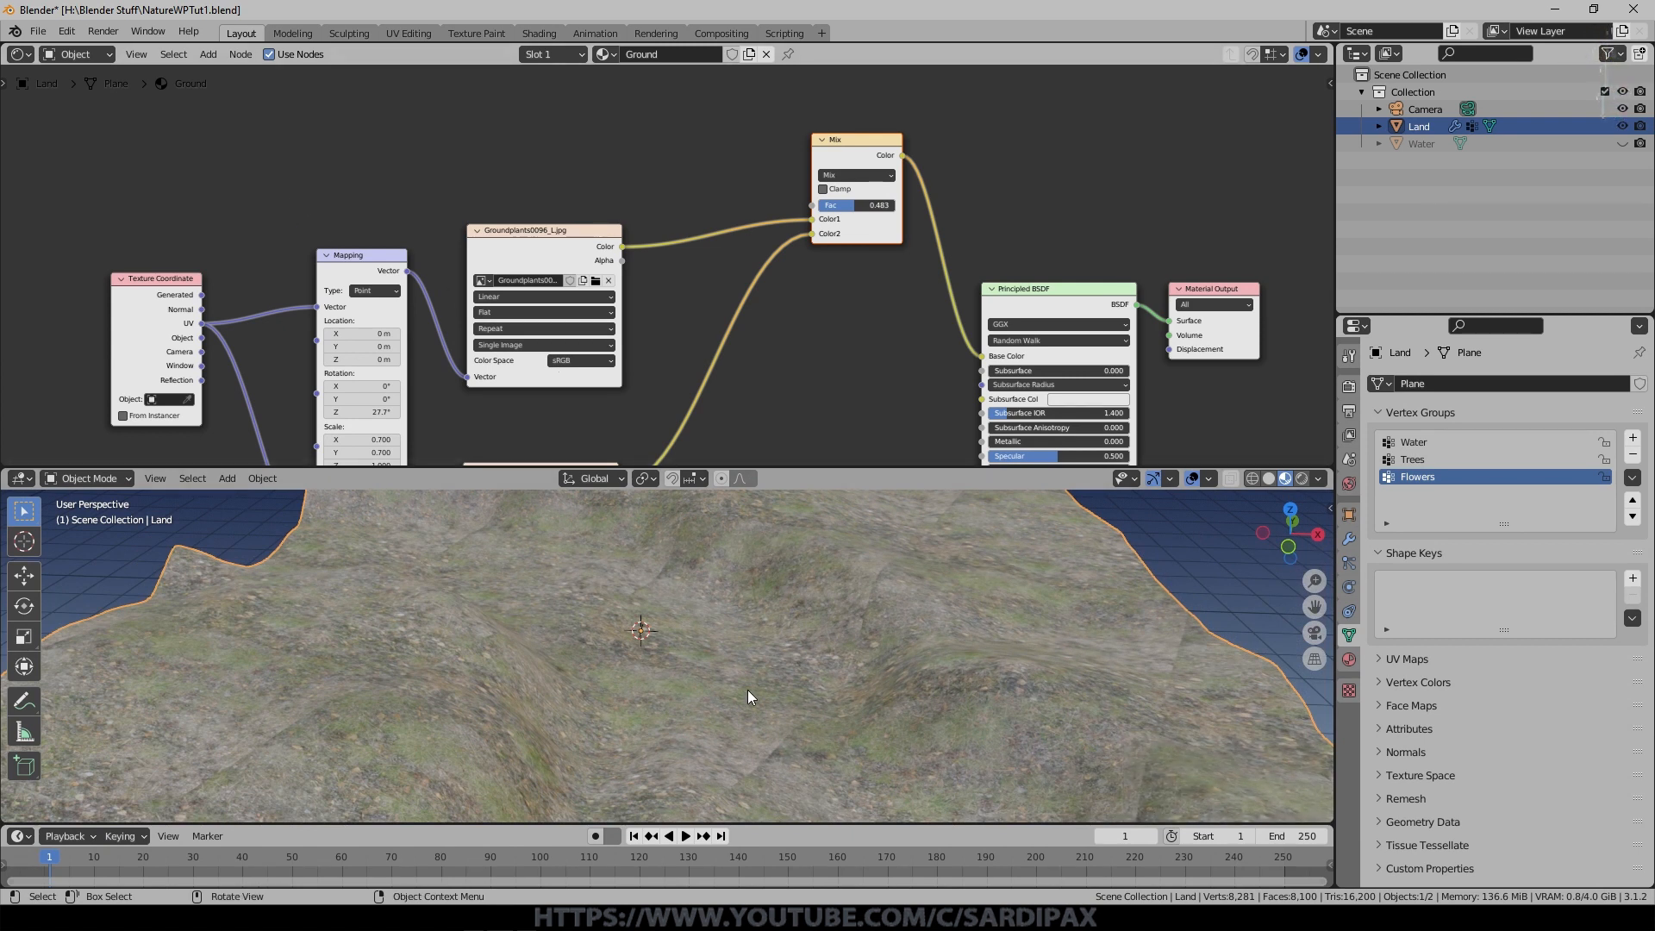
Add a Noise Texture node in the empty space above the ground texture's Mapping node.
middle_drag(664, 121, 855, 259)
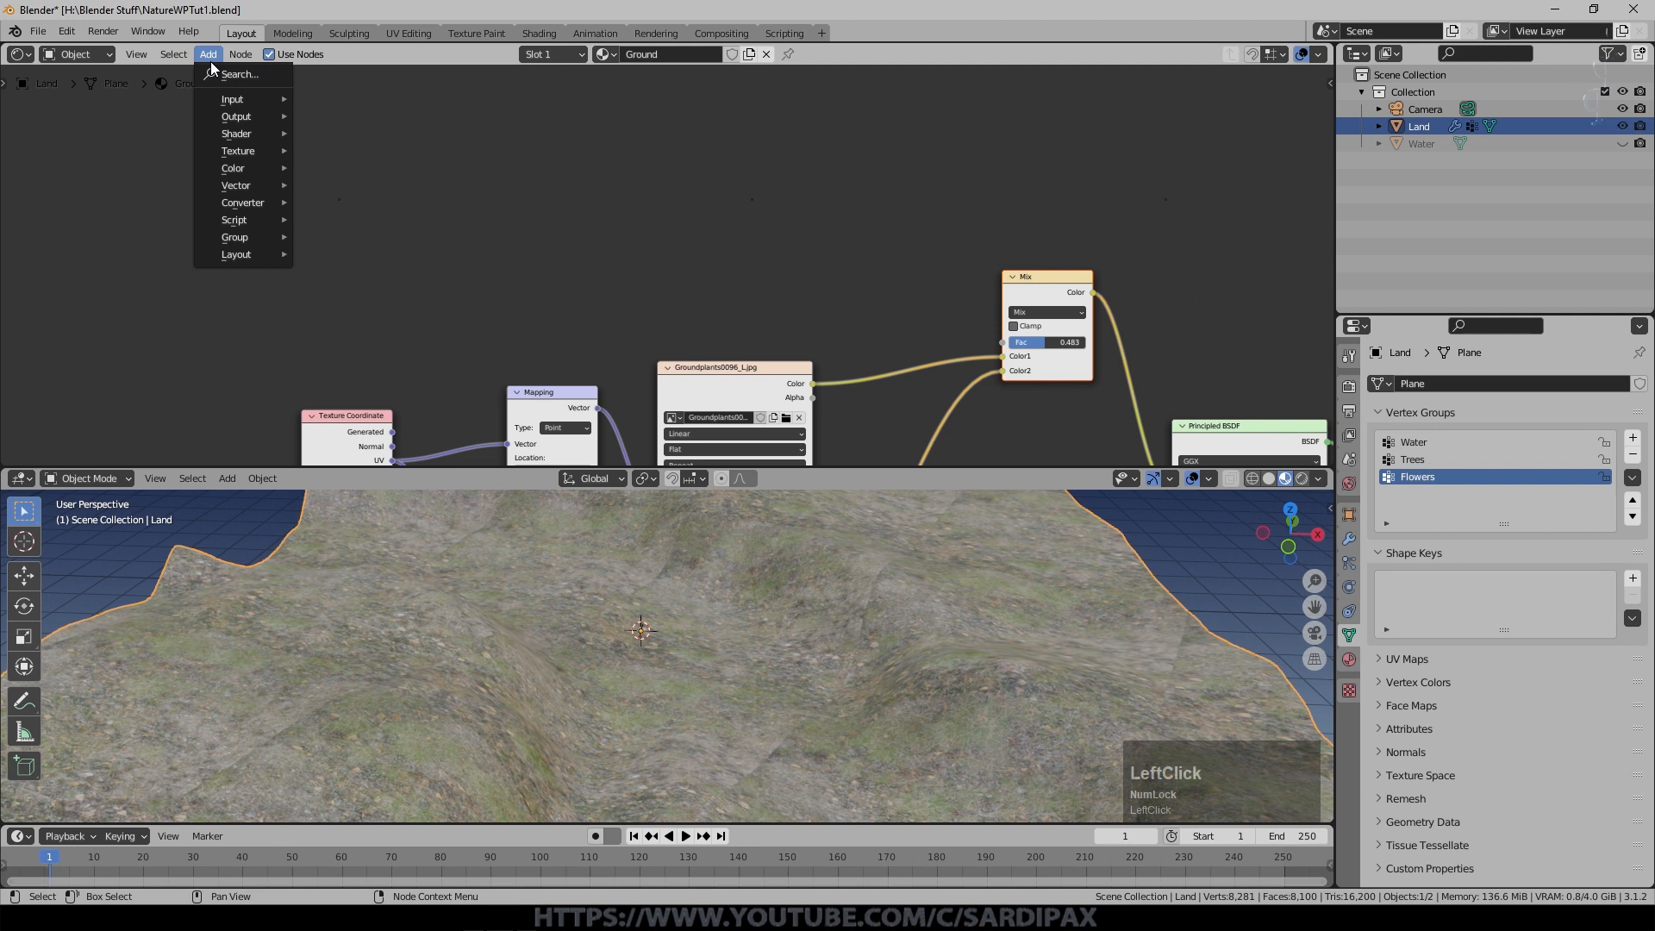
click(208, 53)
mouse_move(235, 146)
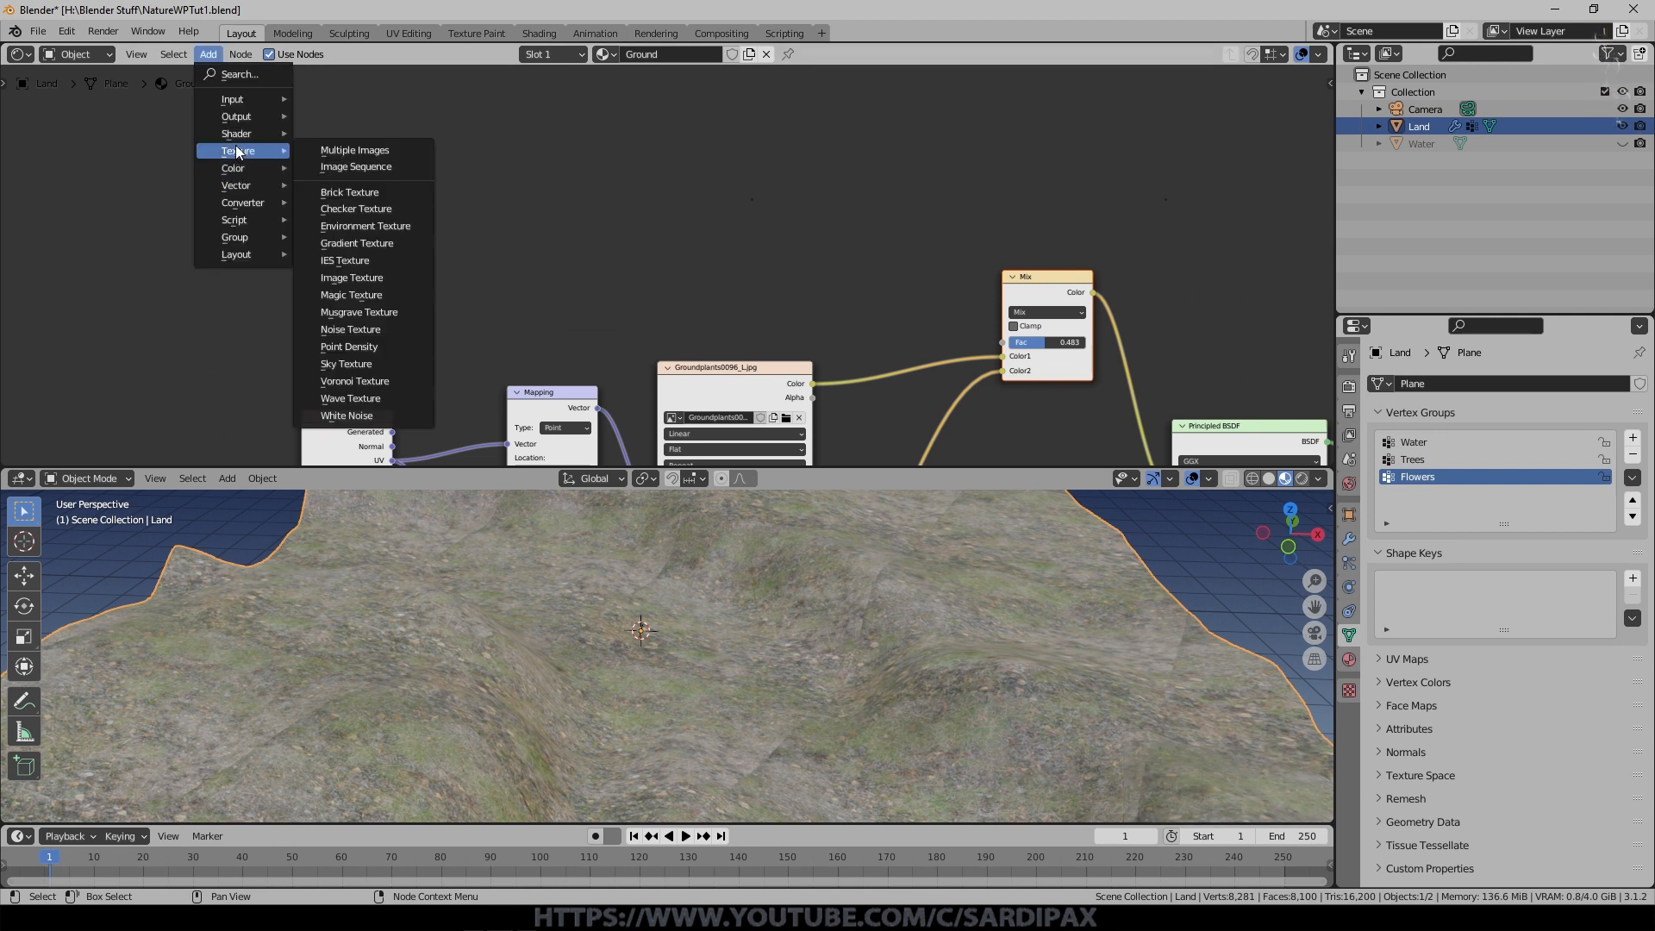
click(372, 332)
click(422, 154)
scroll(421, 154, up, 3)
Add a ColorRamp node beside the Noise Texture and connect the noise Fac output to the ramp's Fac.
click(208, 54)
mouse_move(250, 198)
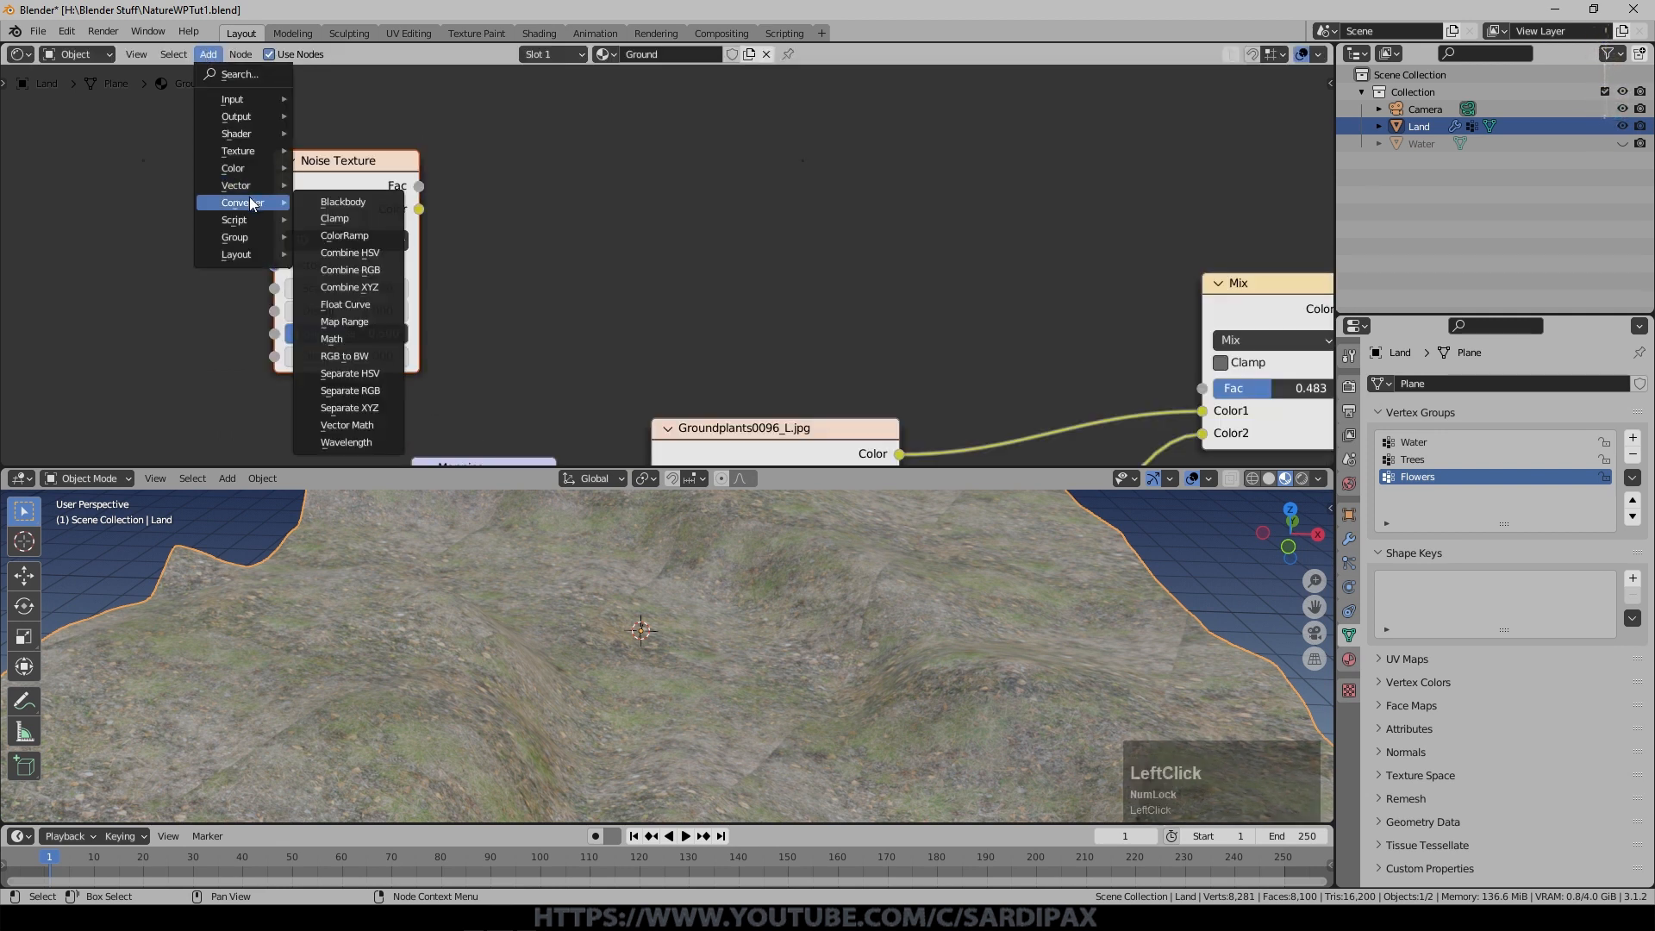
click(365, 236)
click(387, 194)
drag(419, 185, 496, 206)
drag(529, 333, 529, 333)
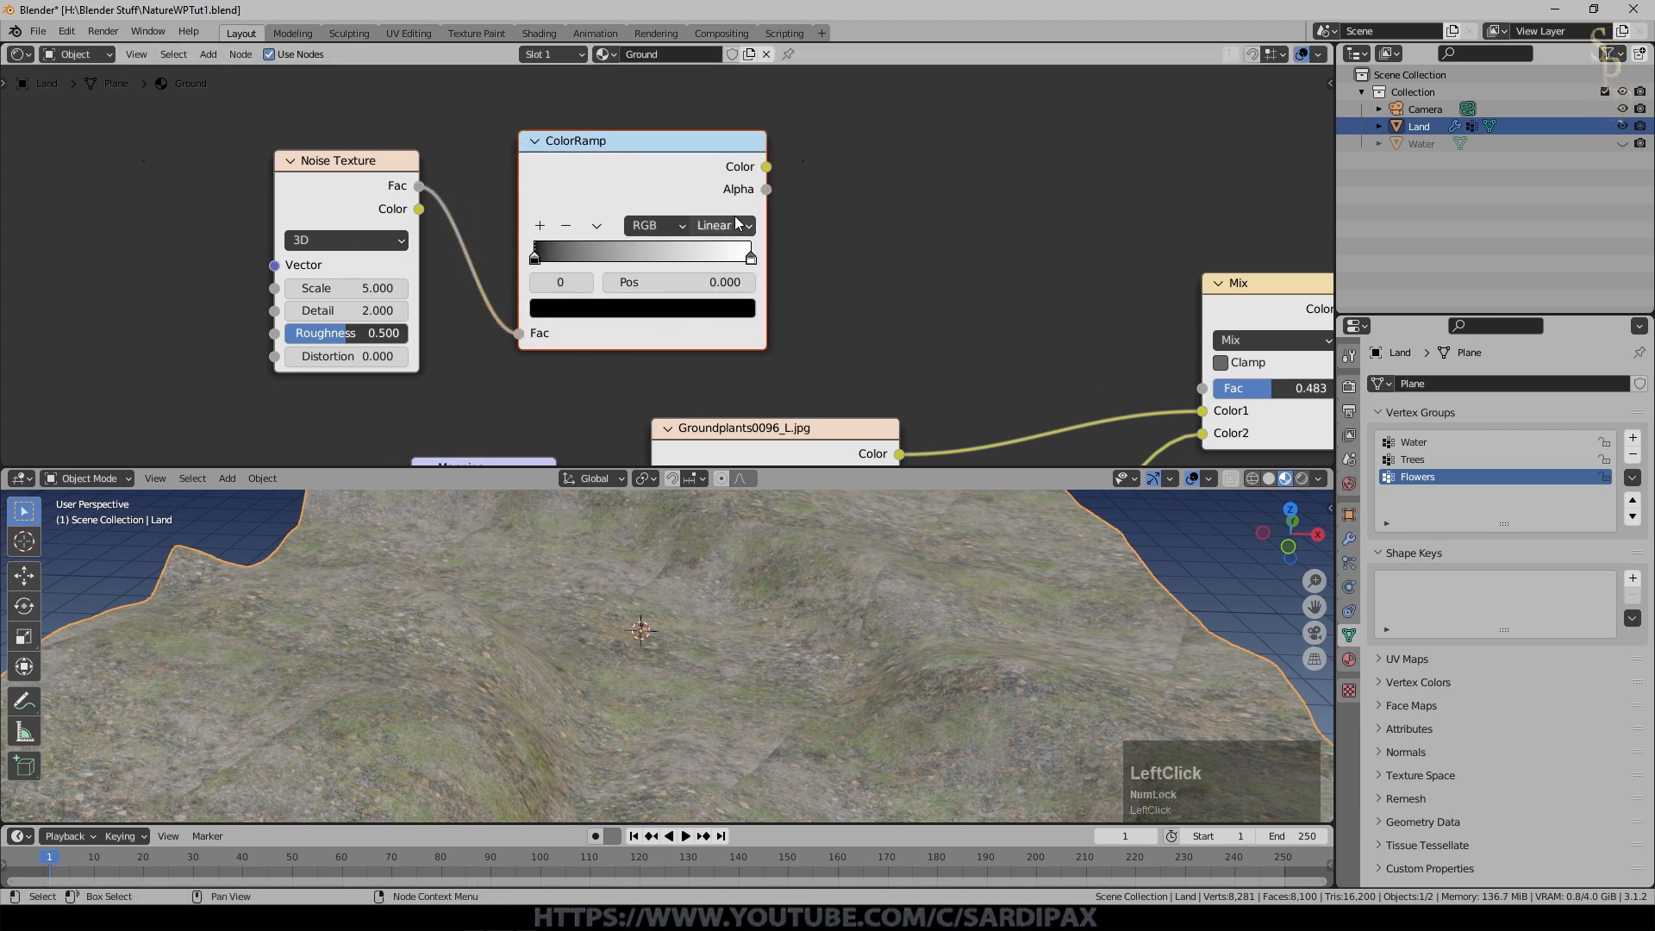
Move the Noise Texture and ColorRamp nodes closer to the Mix node and connect the ramp's Color to the Mix Fac.
middle_drag(954, 239, 778, 234)
drag(542, 141, 793, 156)
drag(219, 154, 414, 162)
drag(841, 177, 1037, 385)
Bring the ColorRamp's black and white stops closer together, with white at 0.714, and set the interpolation to Ease.
click(615, 267)
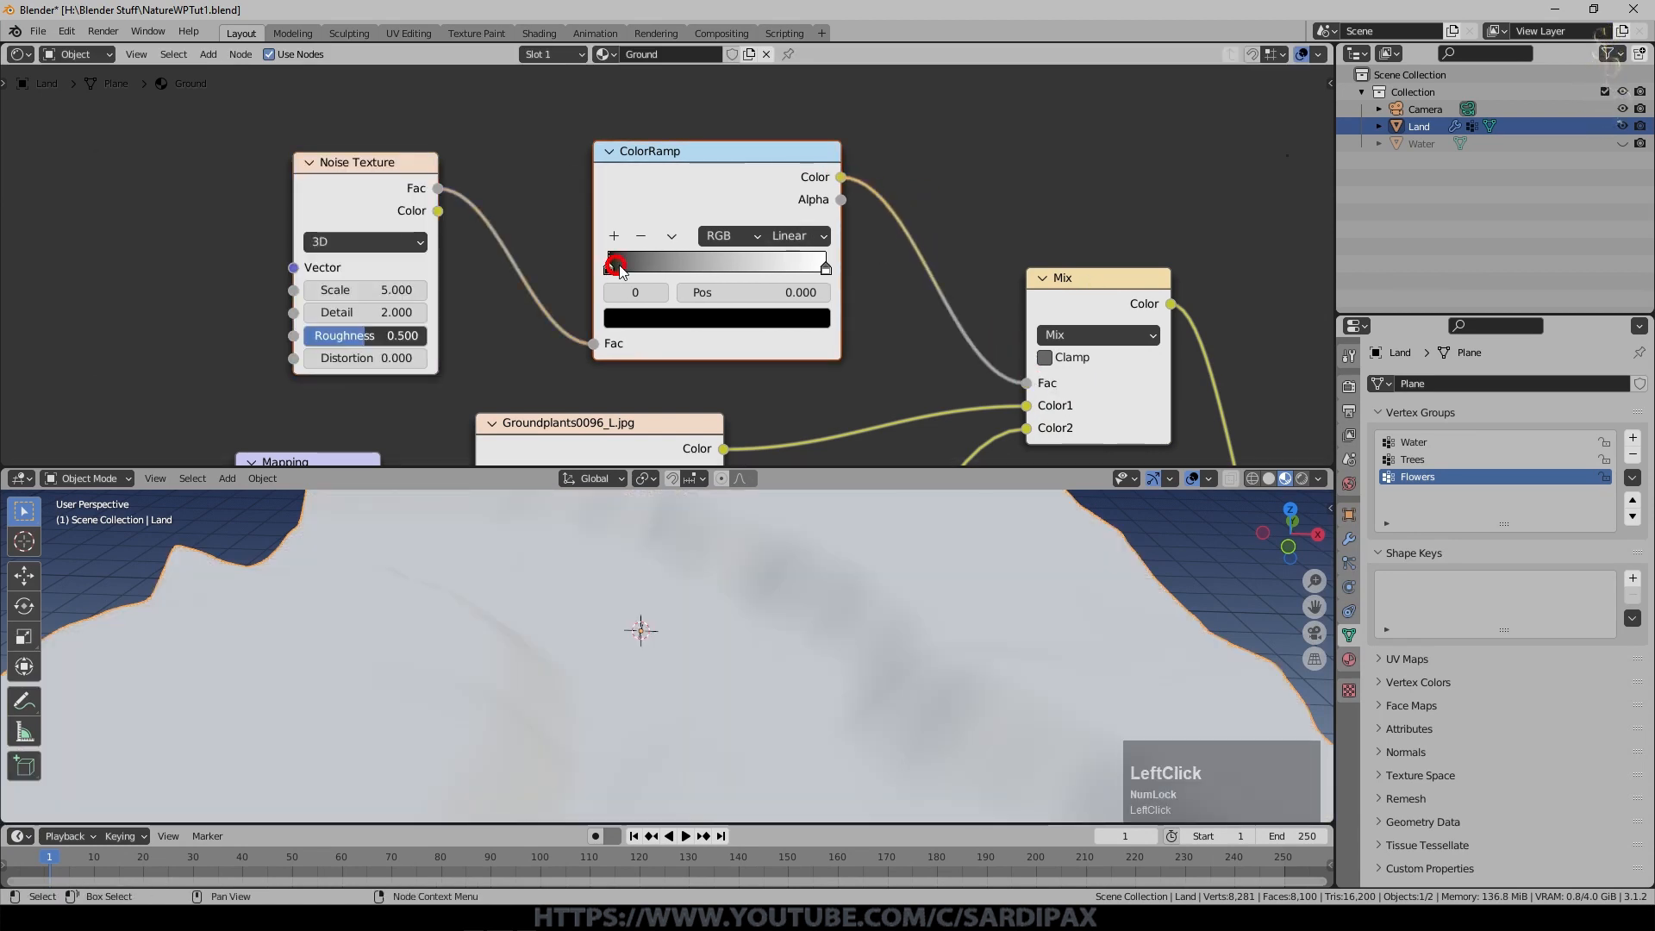
drag(664, 272, 713, 273)
drag(825, 269, 763, 269)
click(798, 235)
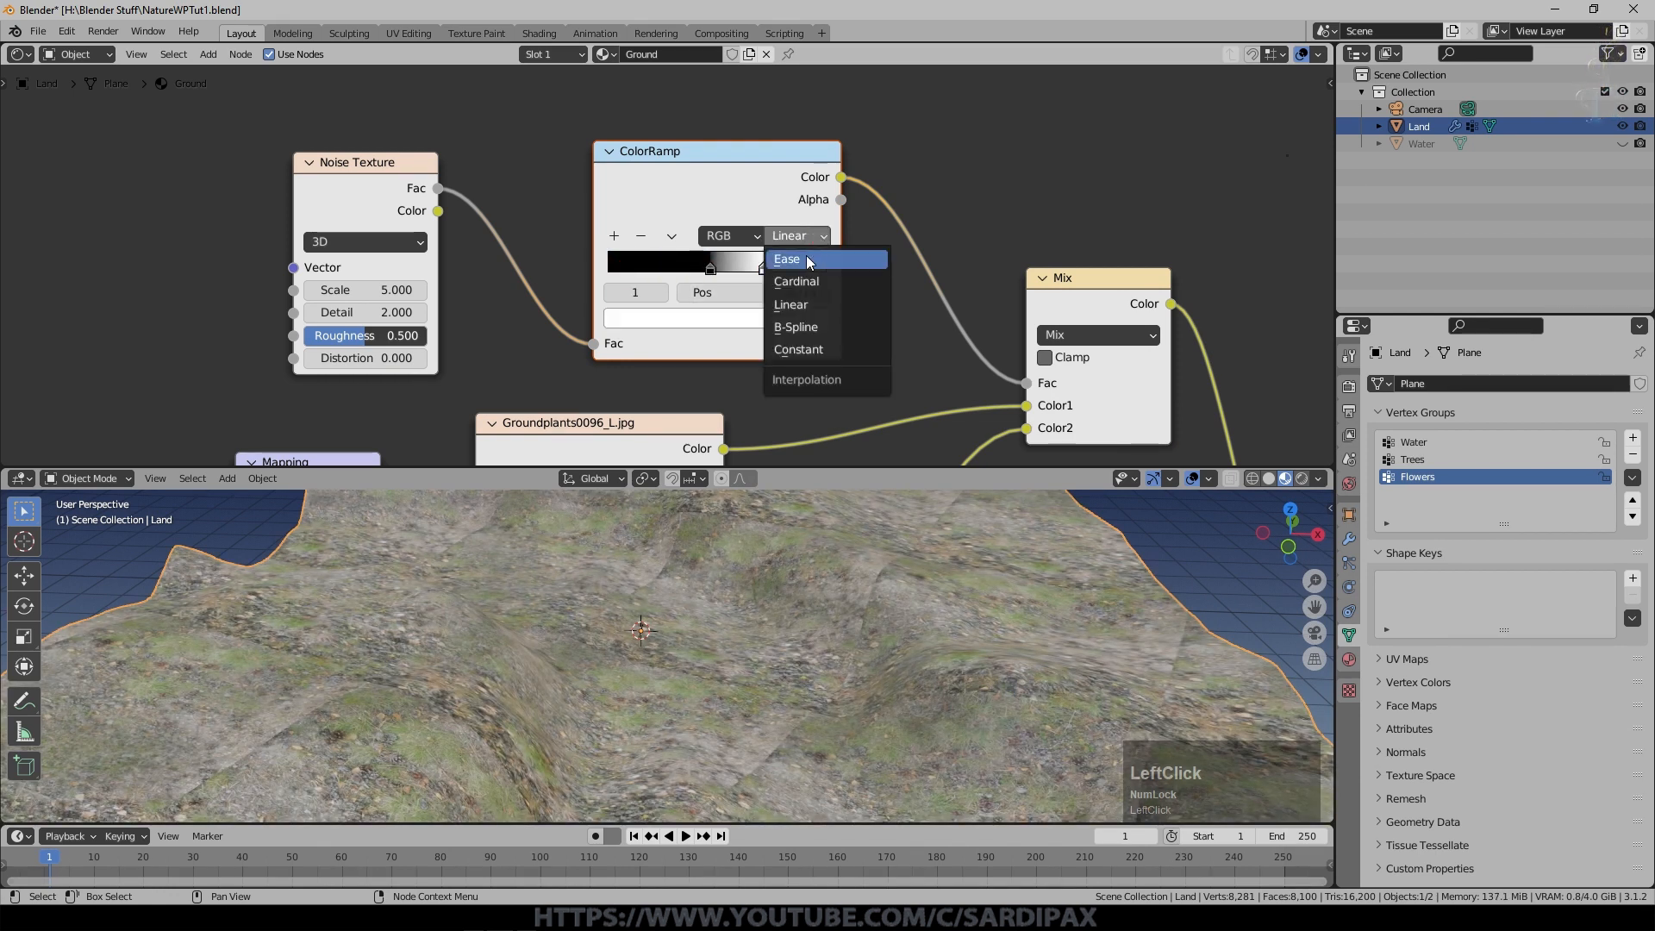
click(792, 259)
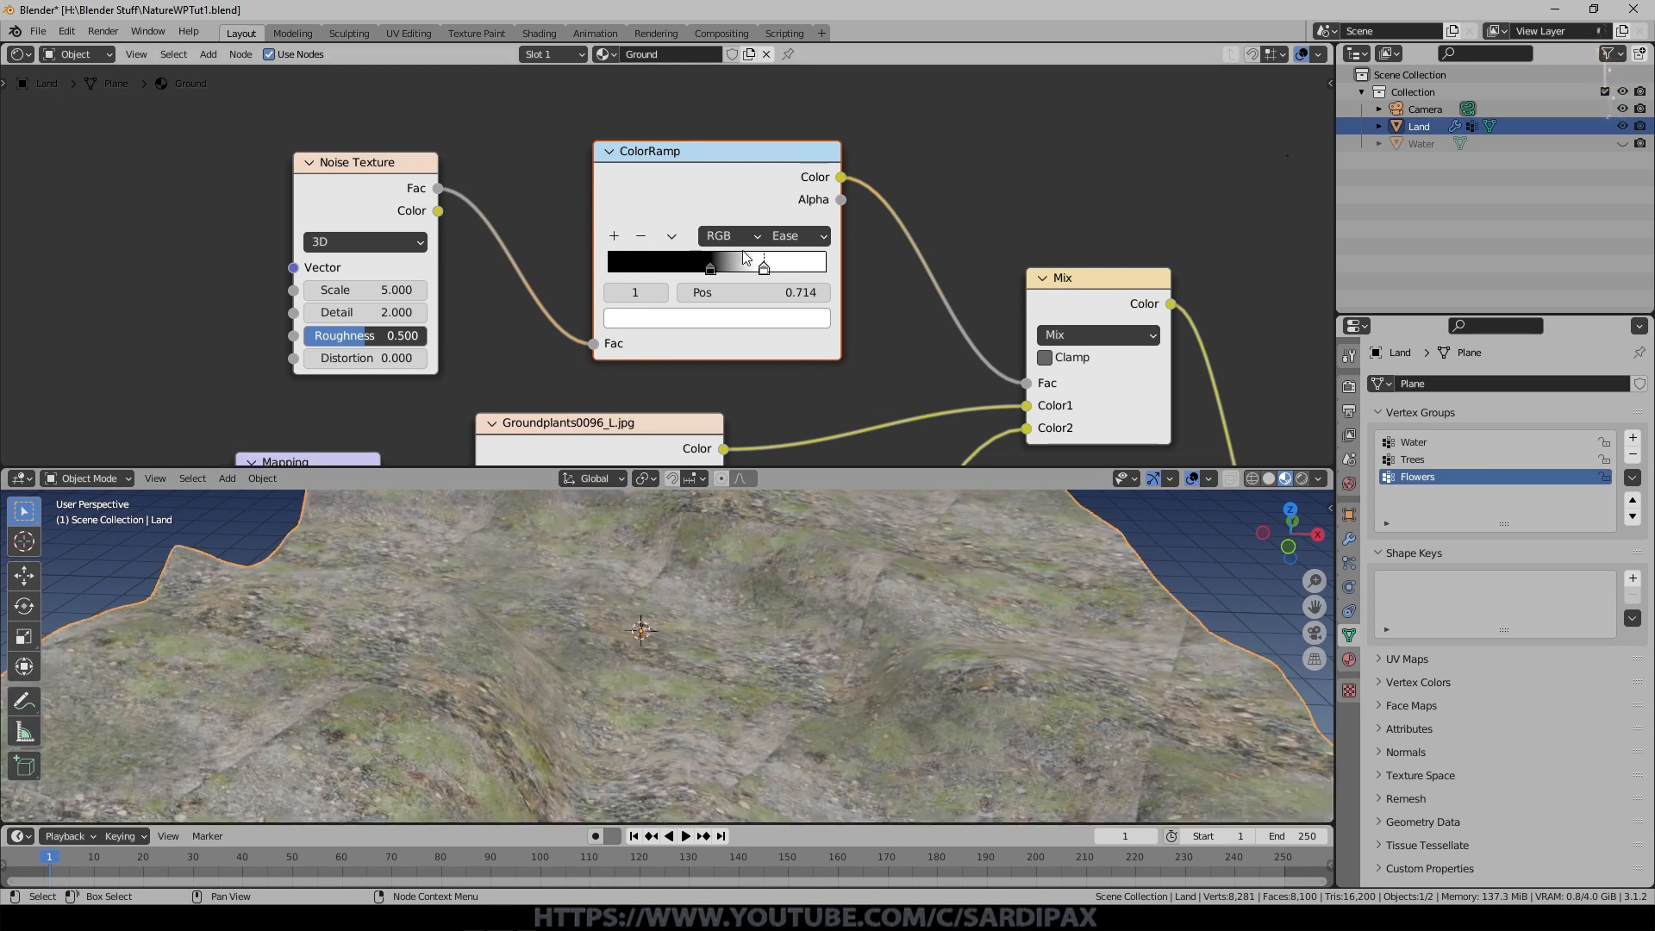
Move the ColorRamp's black stop to about 0.323 and white stop to 0.600, and set the Noise Texture scale to 3.9.
click(709, 269)
drag(708, 269, 631, 267)
drag(764, 269, 687, 268)
drag(688, 267, 686, 266)
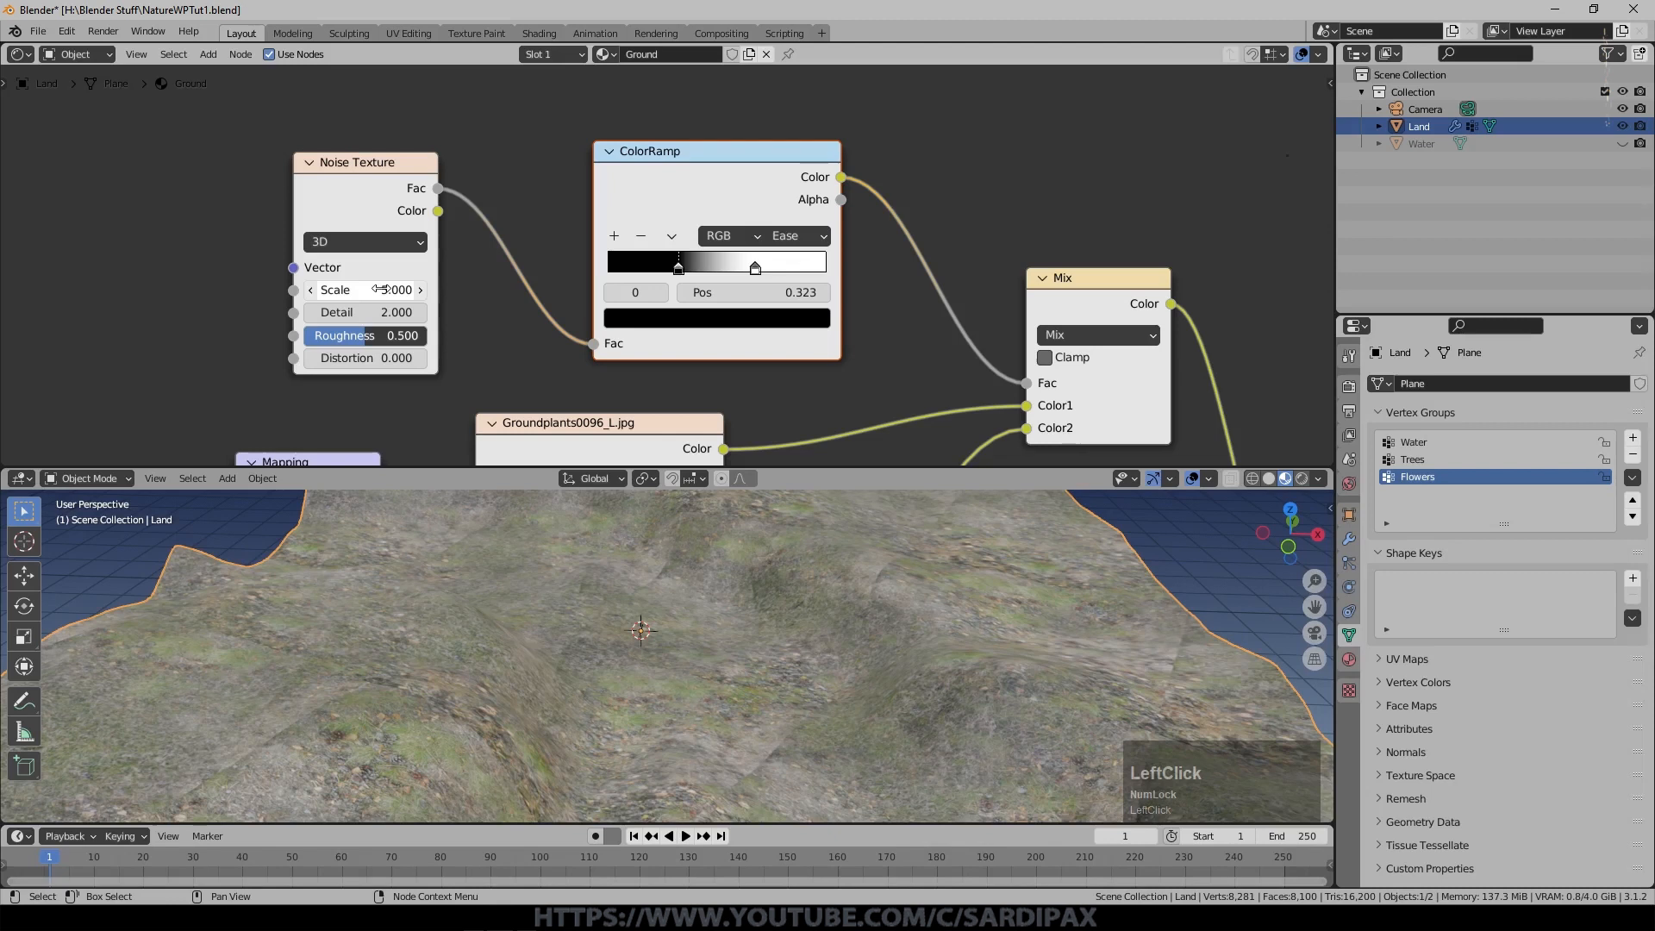
mouse_move(377, 289)
mouse_down()
mouse_move(410, 289)
mouse_move(357, 290)
mouse_move(378, 290)
mouse_up()
drag(755, 268, 746, 268)
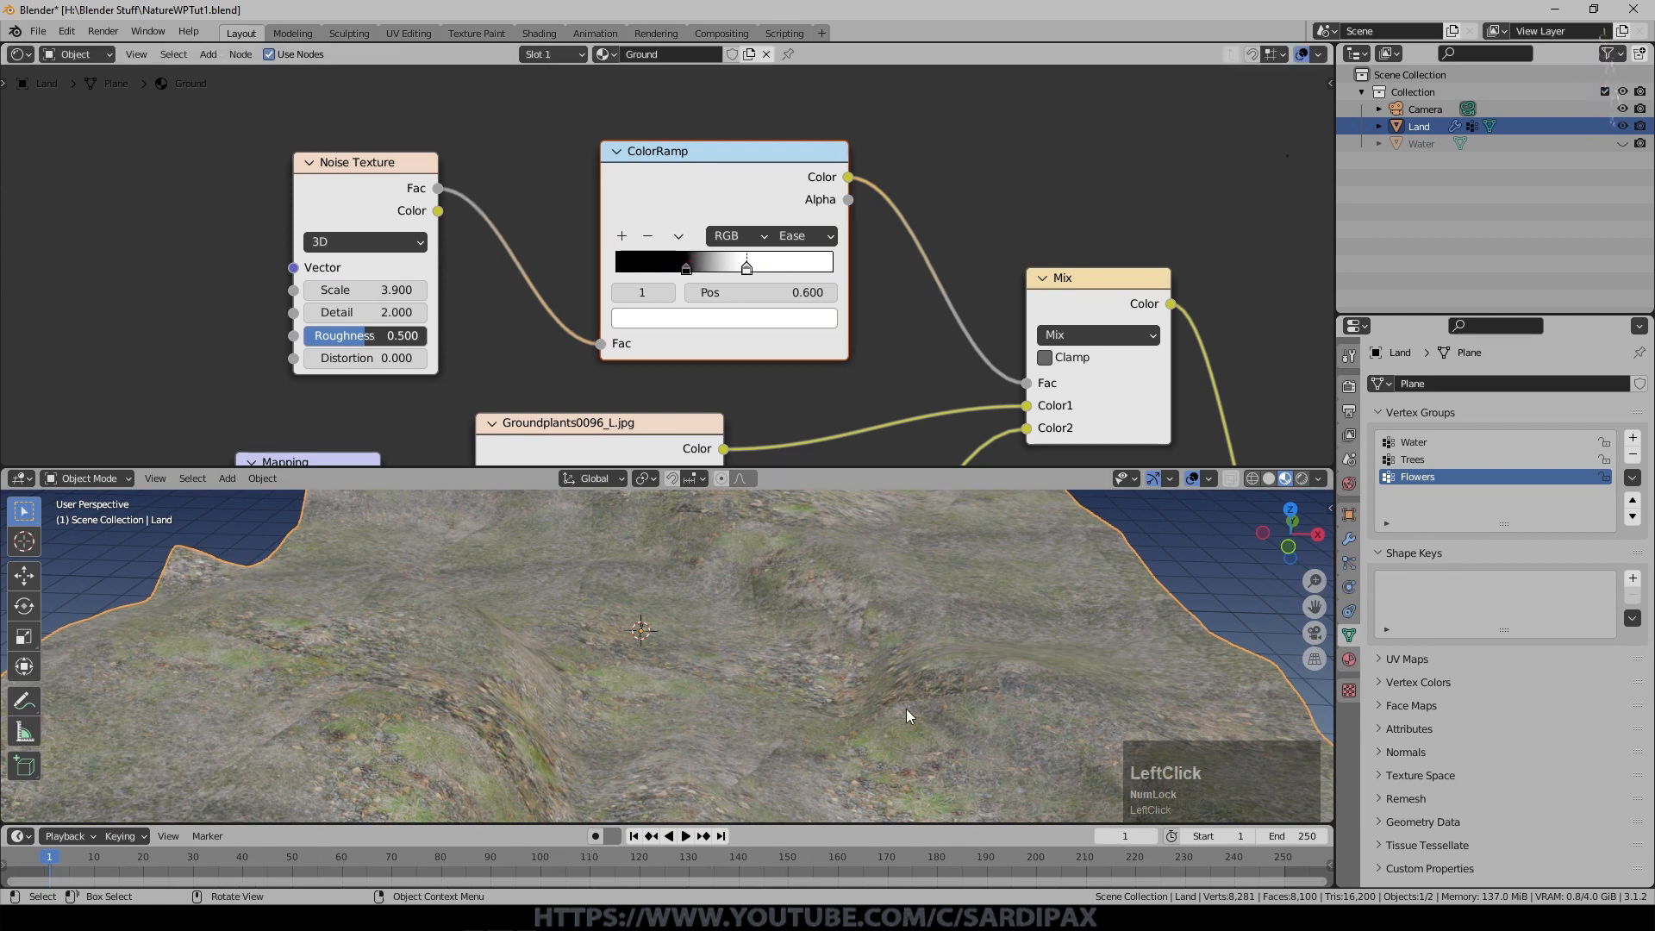
Look through the camera and widen the ColorRamp transition, moving the black stop lower and the white stop to 0.664.
key(KP_0)
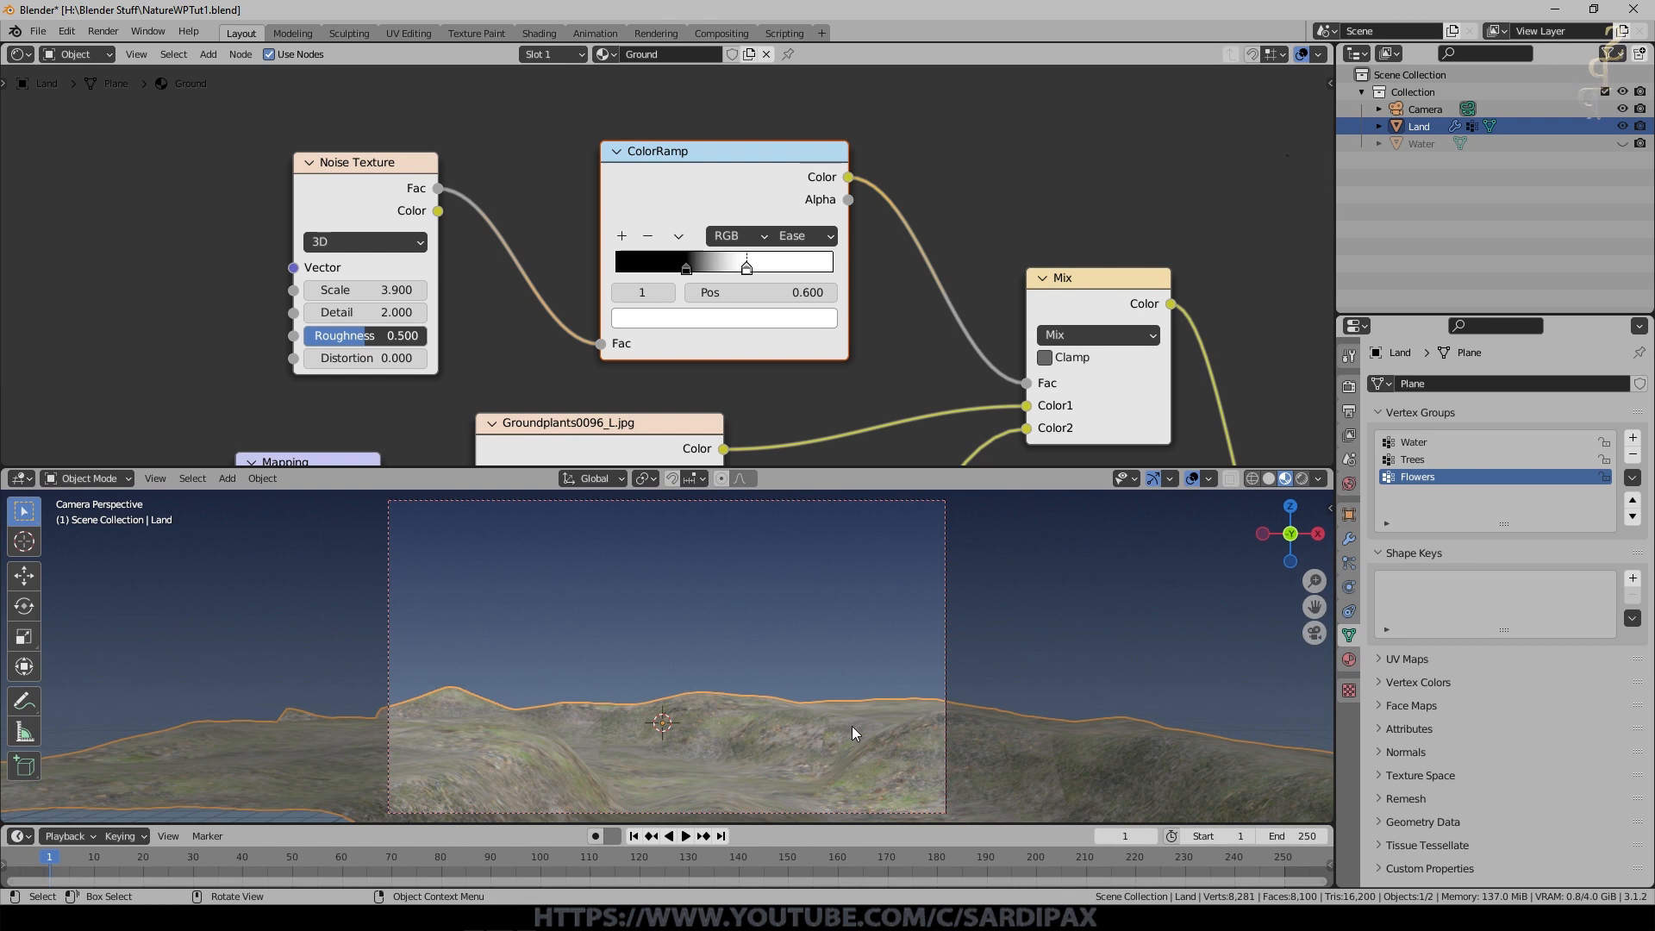
drag(747, 267, 666, 267)
mouse_move(768, 268)
mouse_down()
mouse_move(676, 267)
mouse_move(756, 271)
mouse_up()
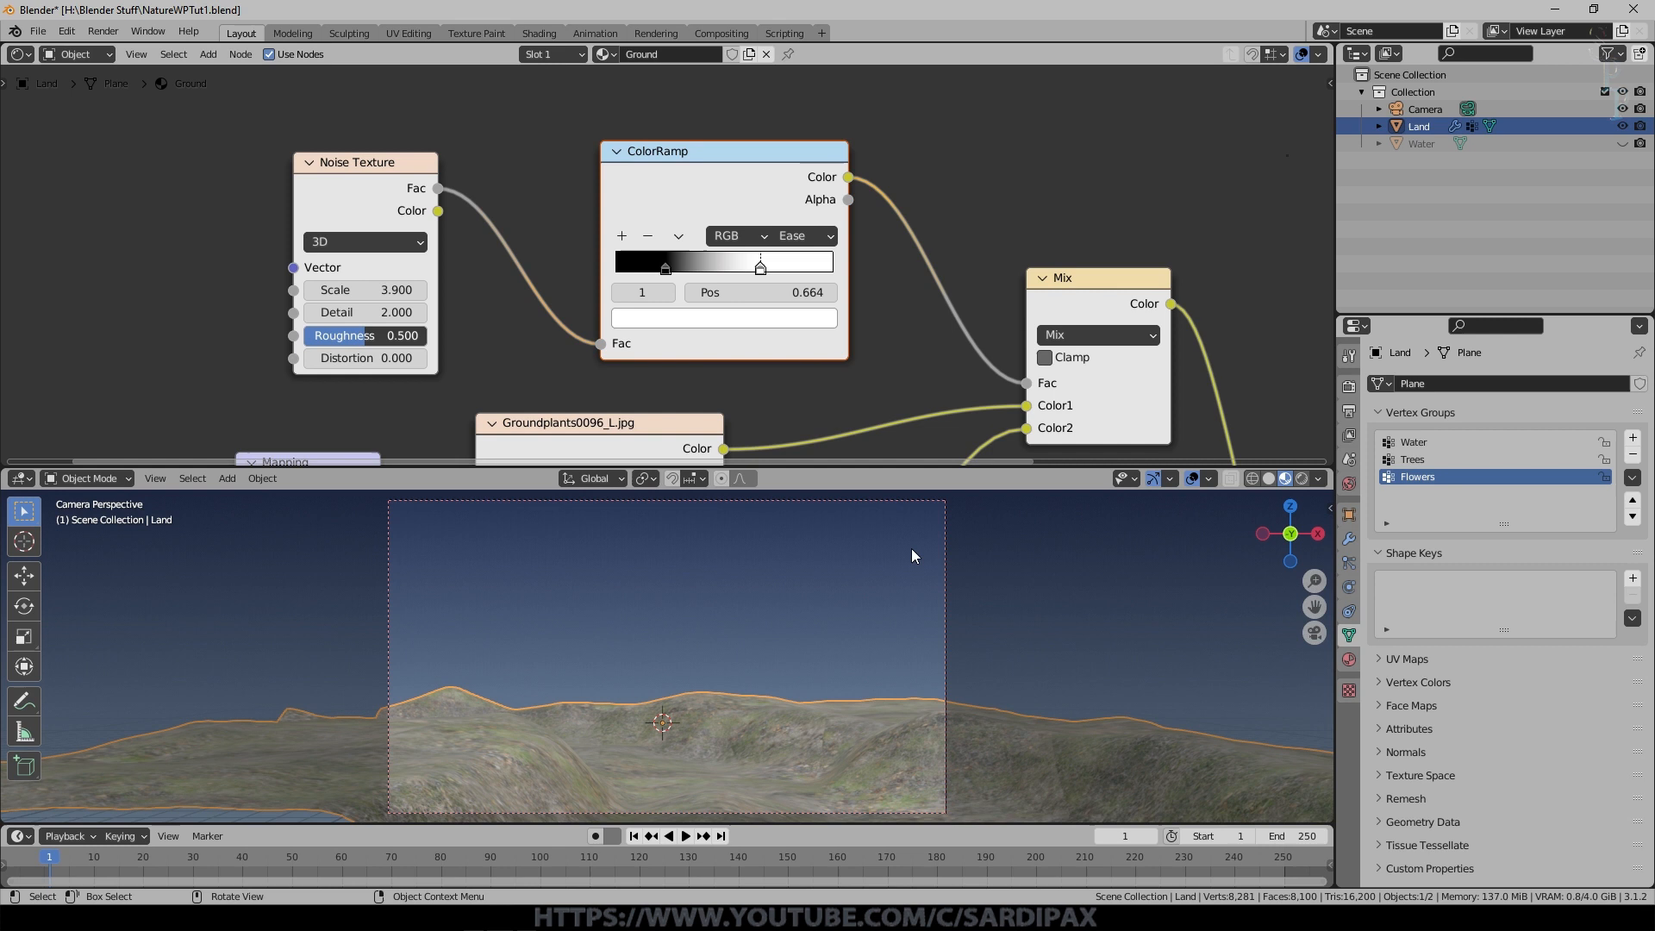
Move the Principled BSDF and Material Output nodes farther from the Mix node to make room for another node.
scroll(893, 265, down, 3)
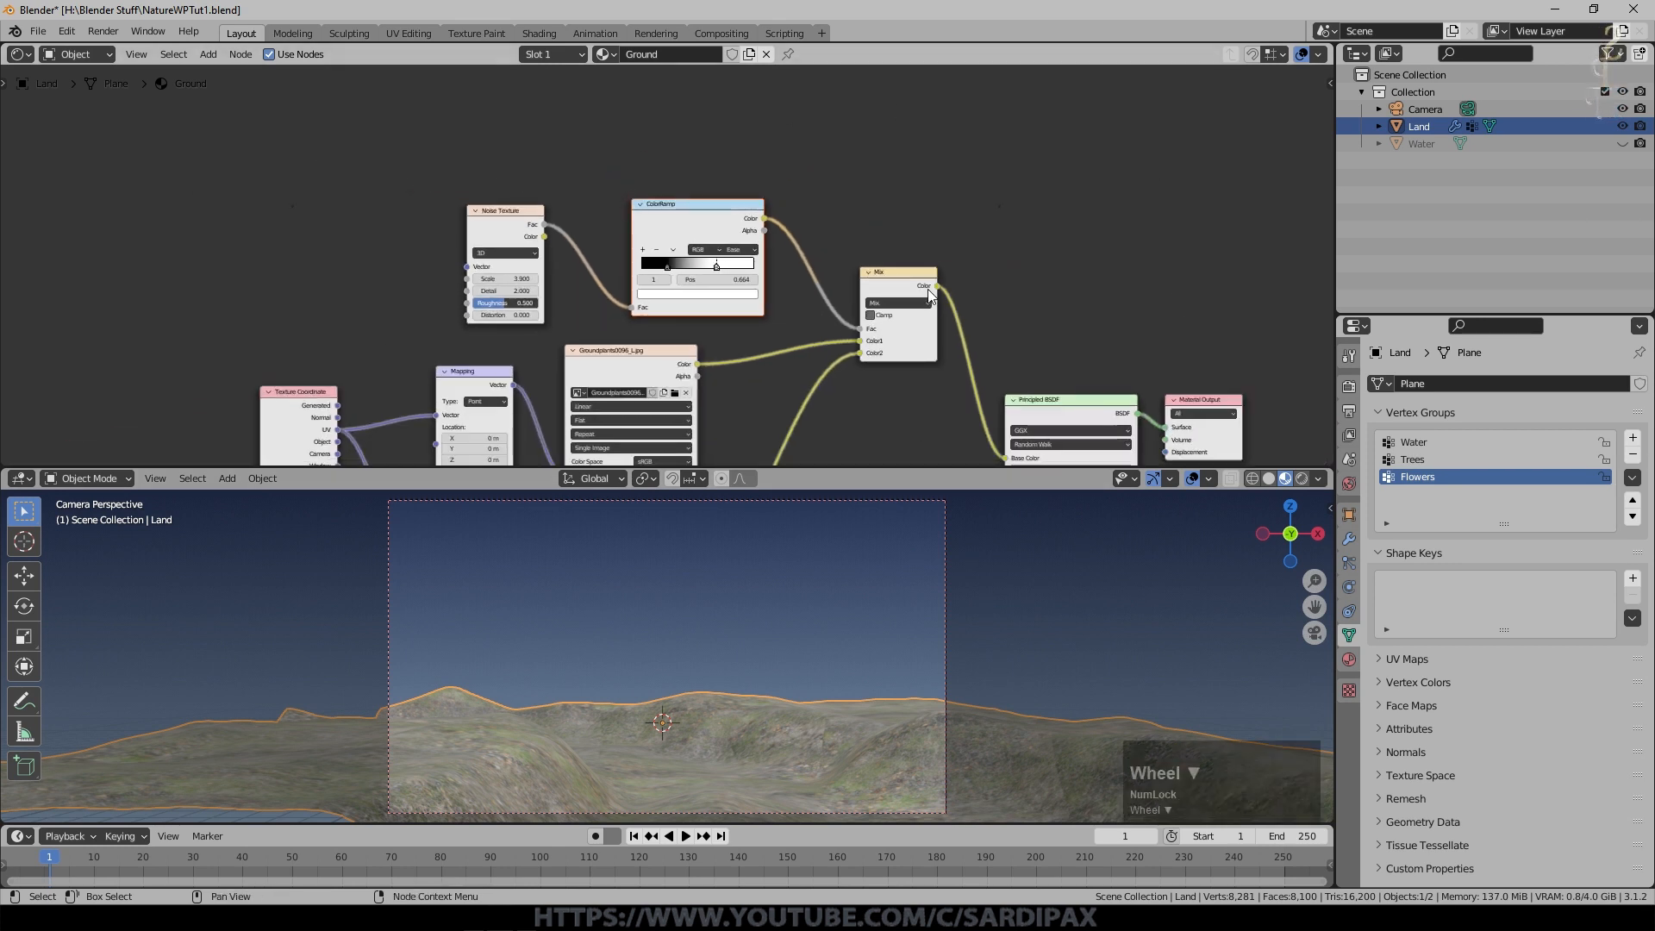
drag(1166, 299, 924, 225)
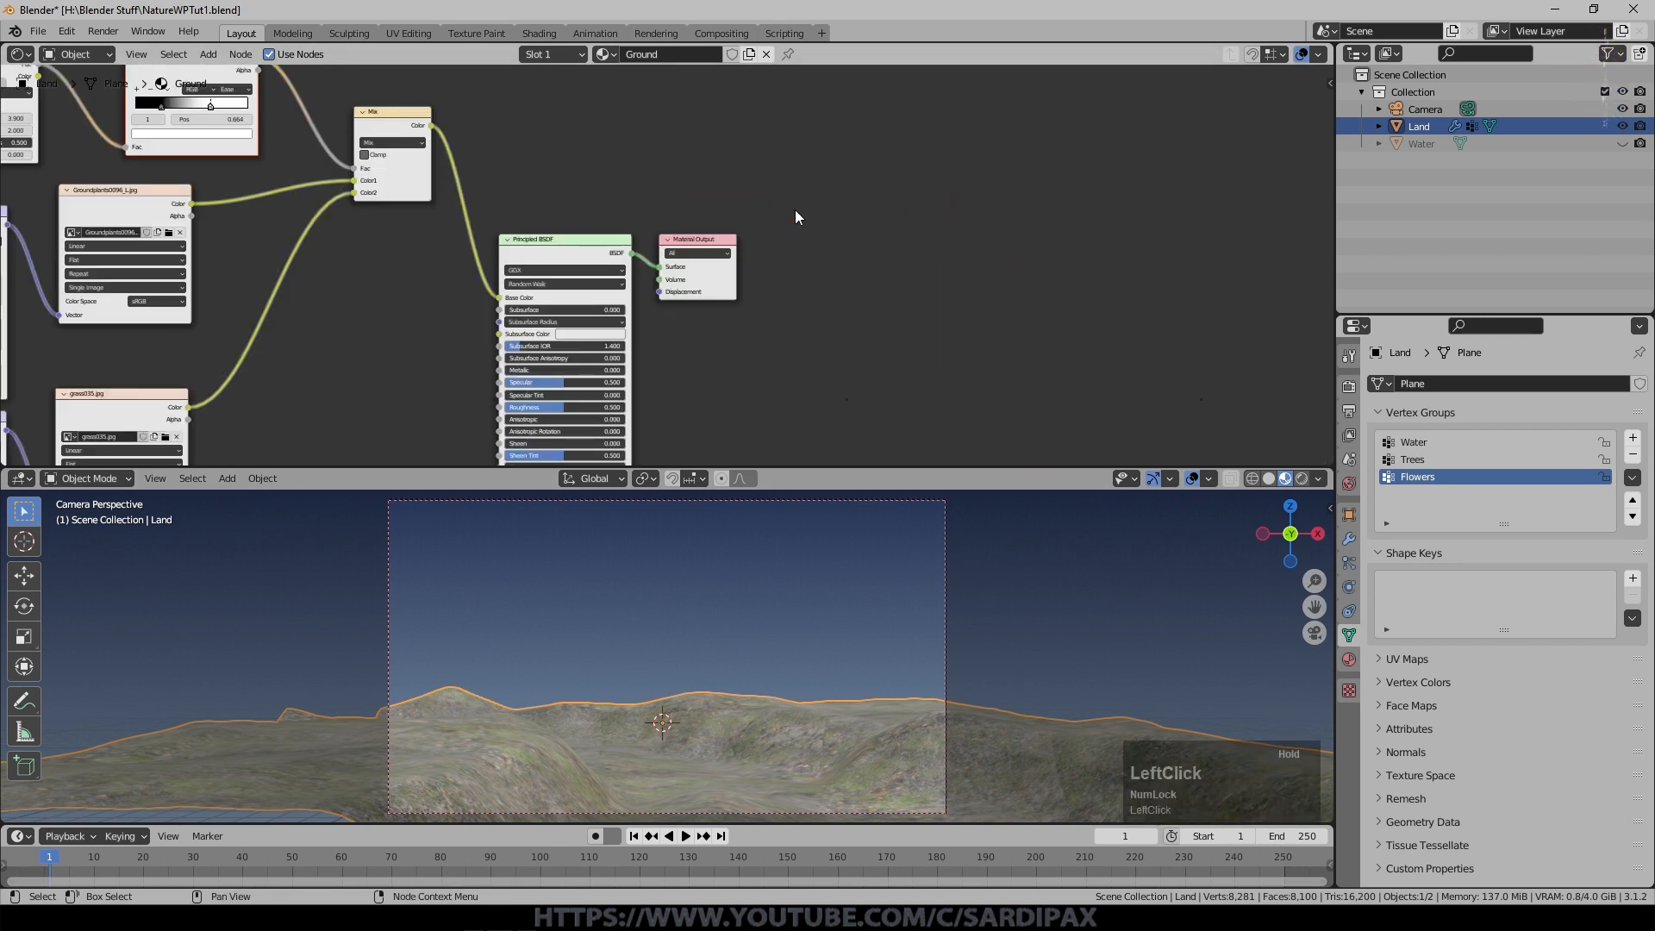
scroll(897, 737, up, 2)
middle_drag(654, 248, 720, 203)
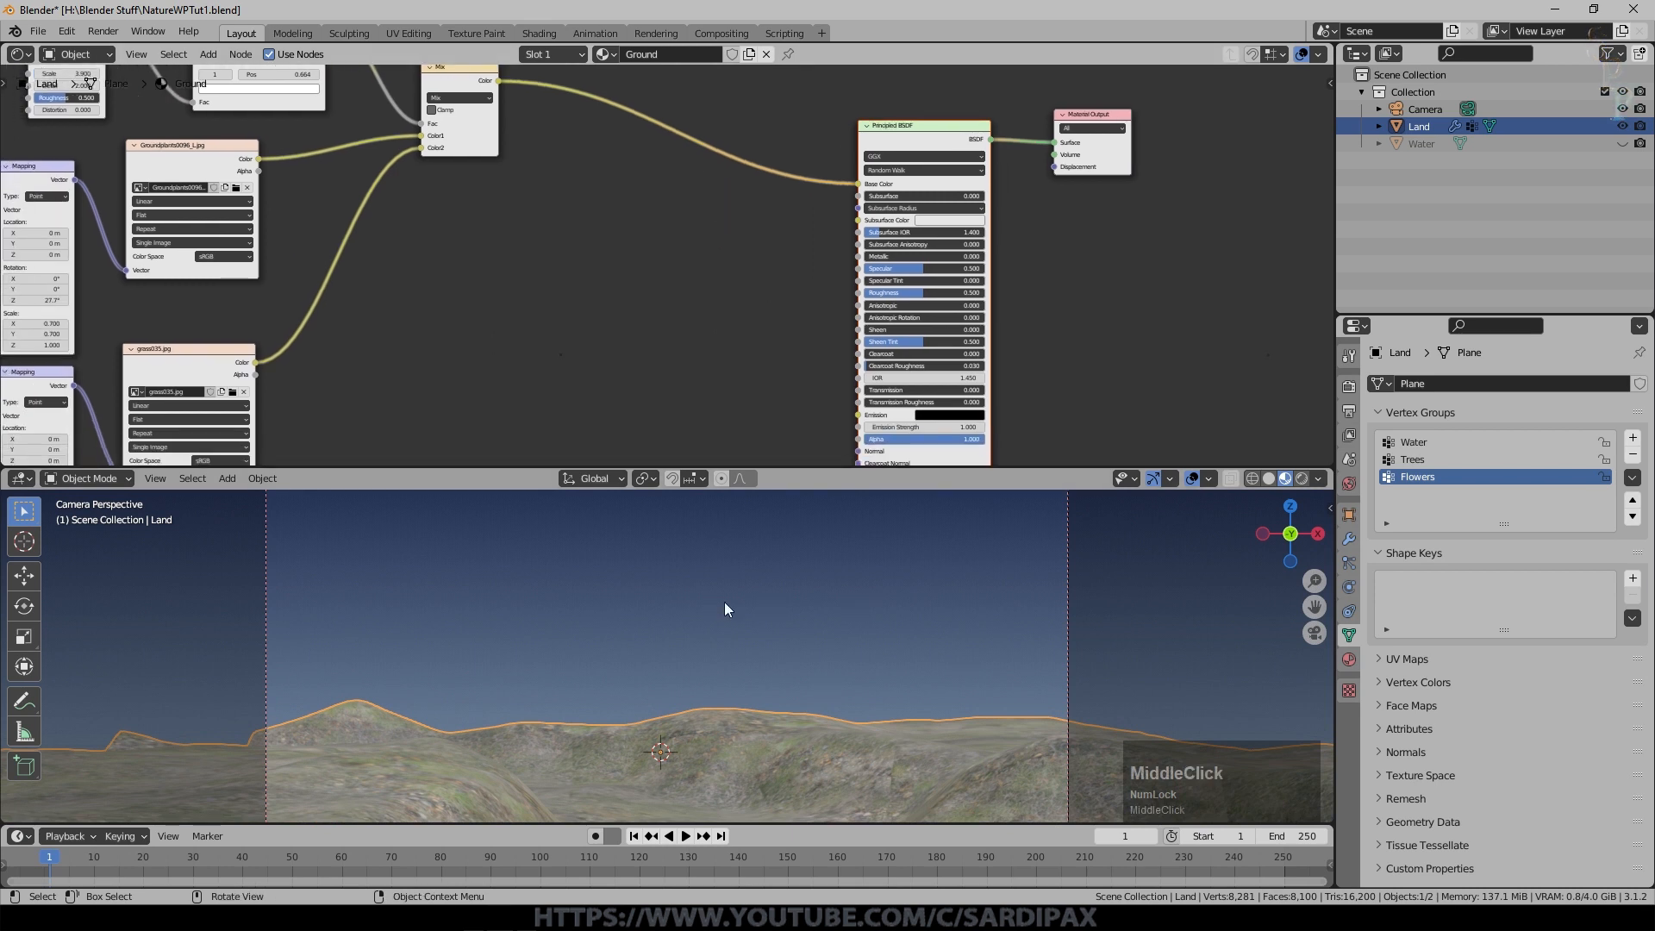
Insert a second ColorRamp node between the Mix node's Color output and the Principled BSDF's Base Color.
click(209, 55)
mouse_move(242, 203)
click(350, 223)
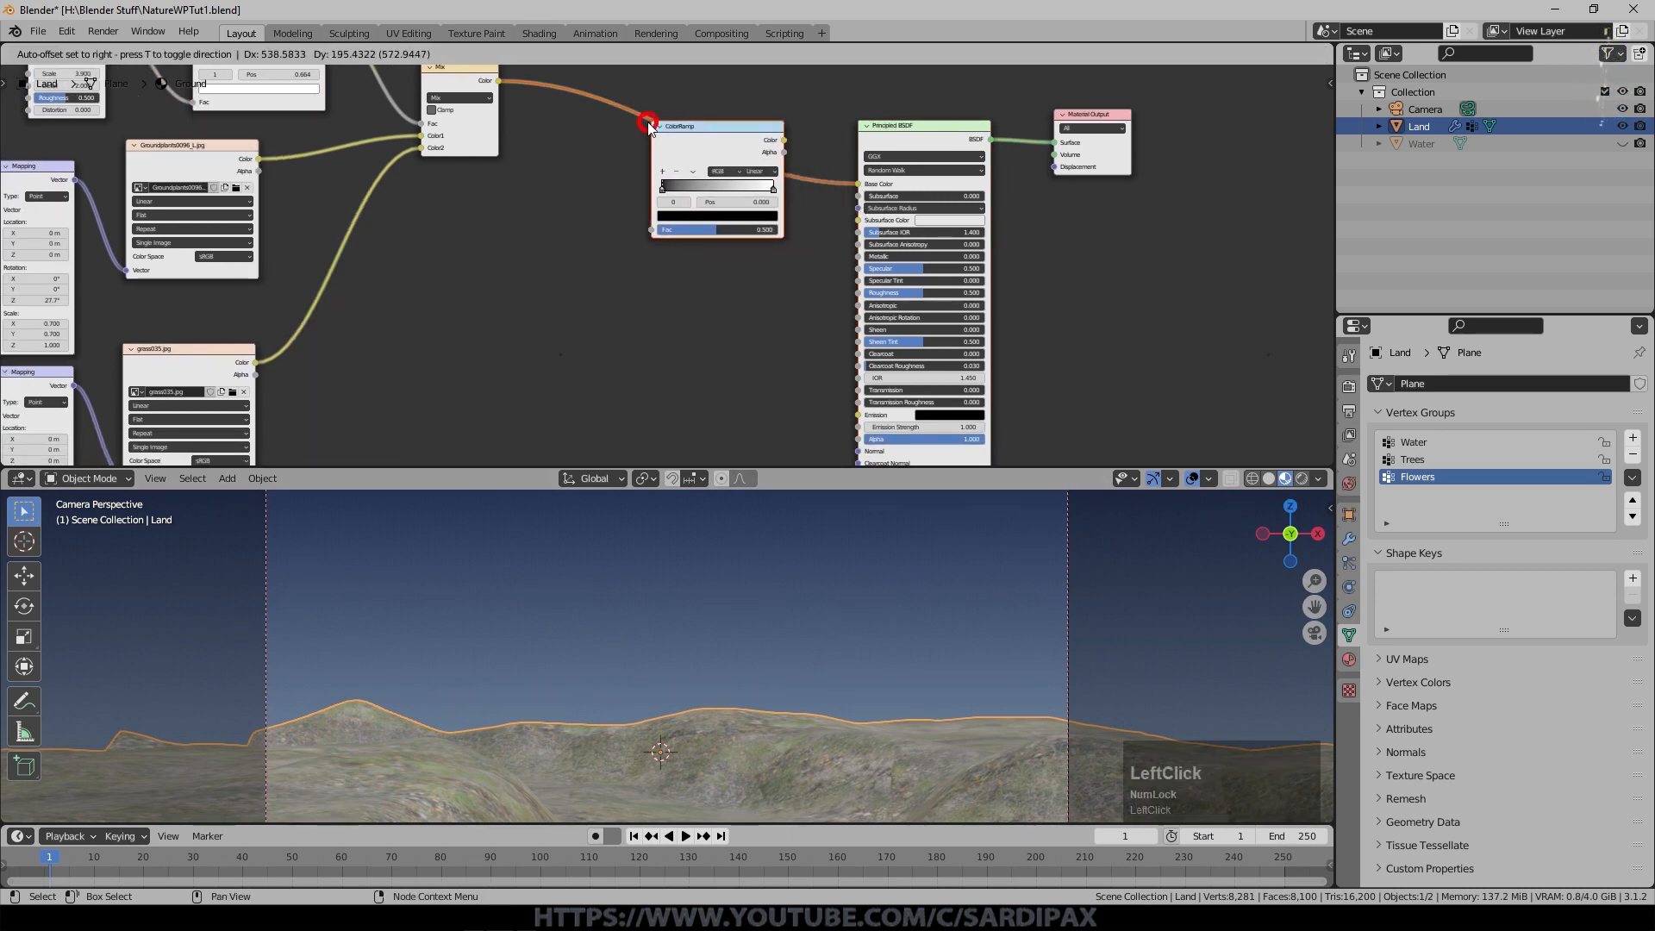
click(712, 237)
Tighten the second ColorRamp's stops into a high-contrast black-and-white mask, with the white stop at 0.382, and inspect the terrain.
scroll(795, 241, up, 3)
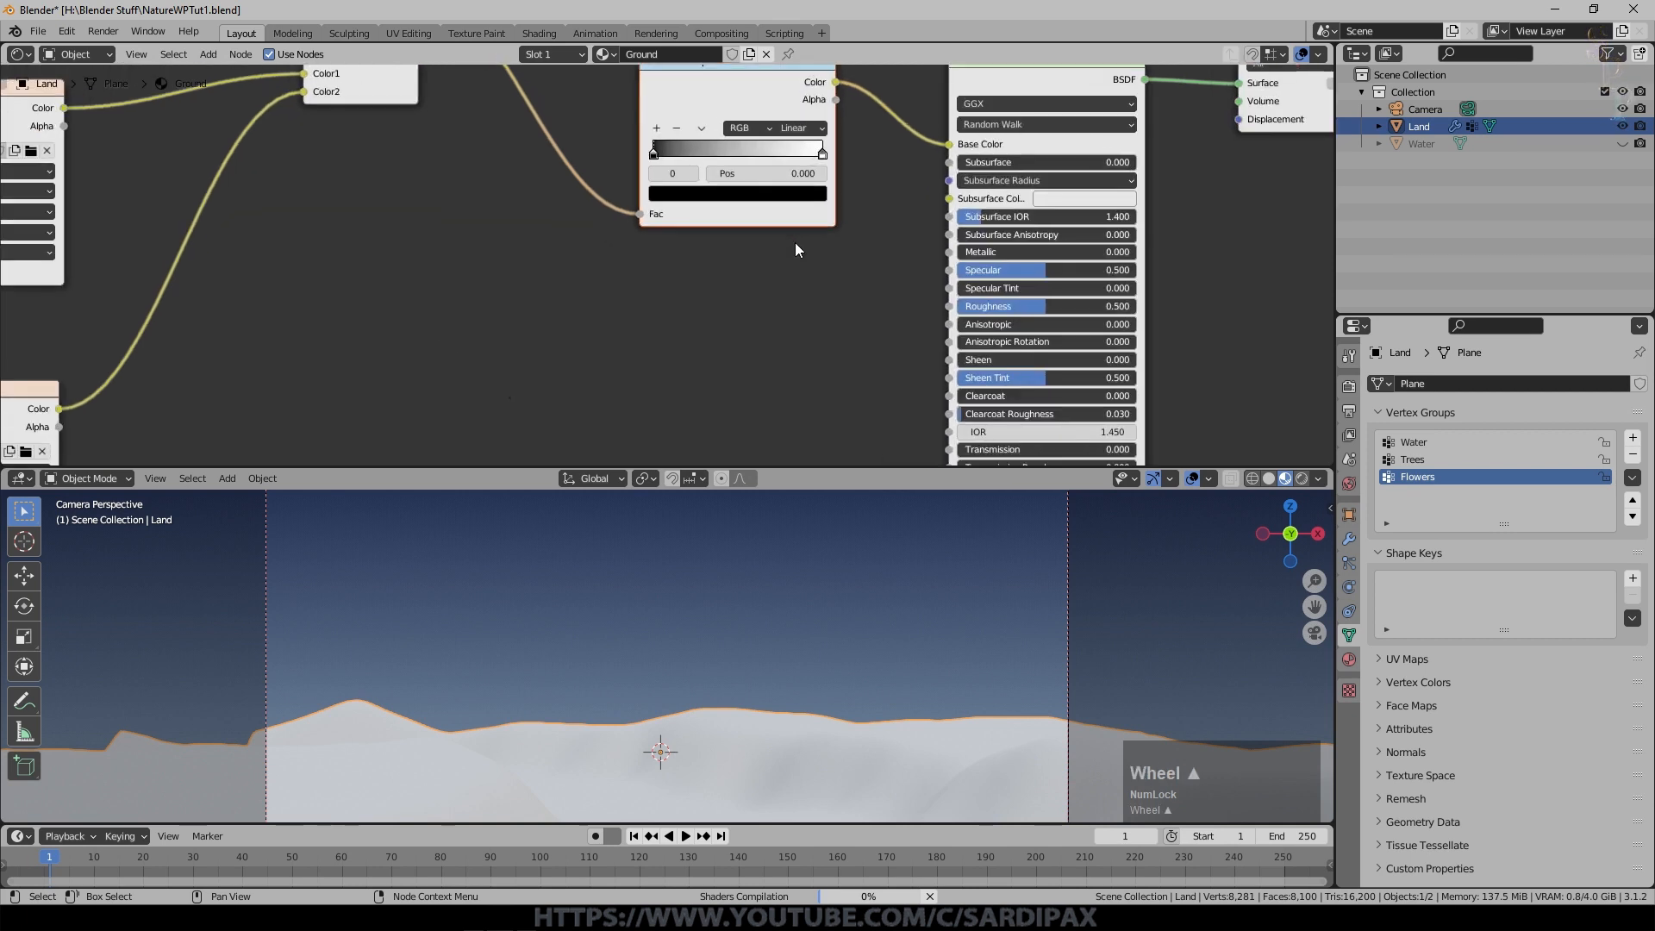
middle_drag(849, 581, 853, 802)
drag(654, 153, 705, 156)
drag(822, 153, 718, 154)
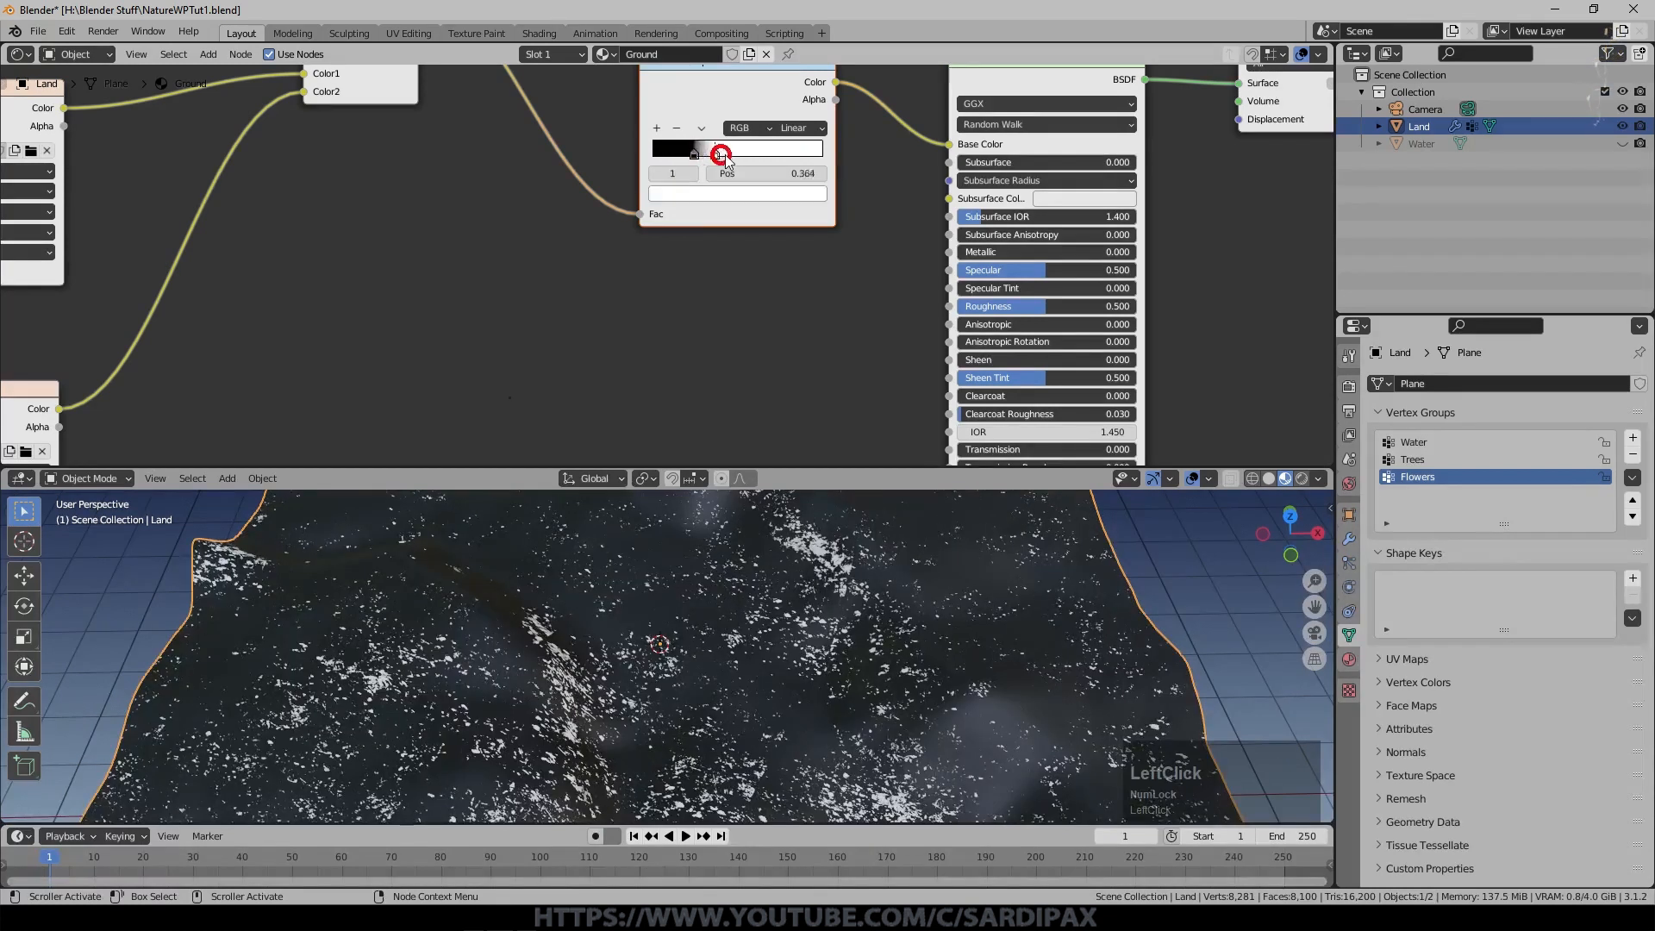
scroll(535, 700, up, 3)
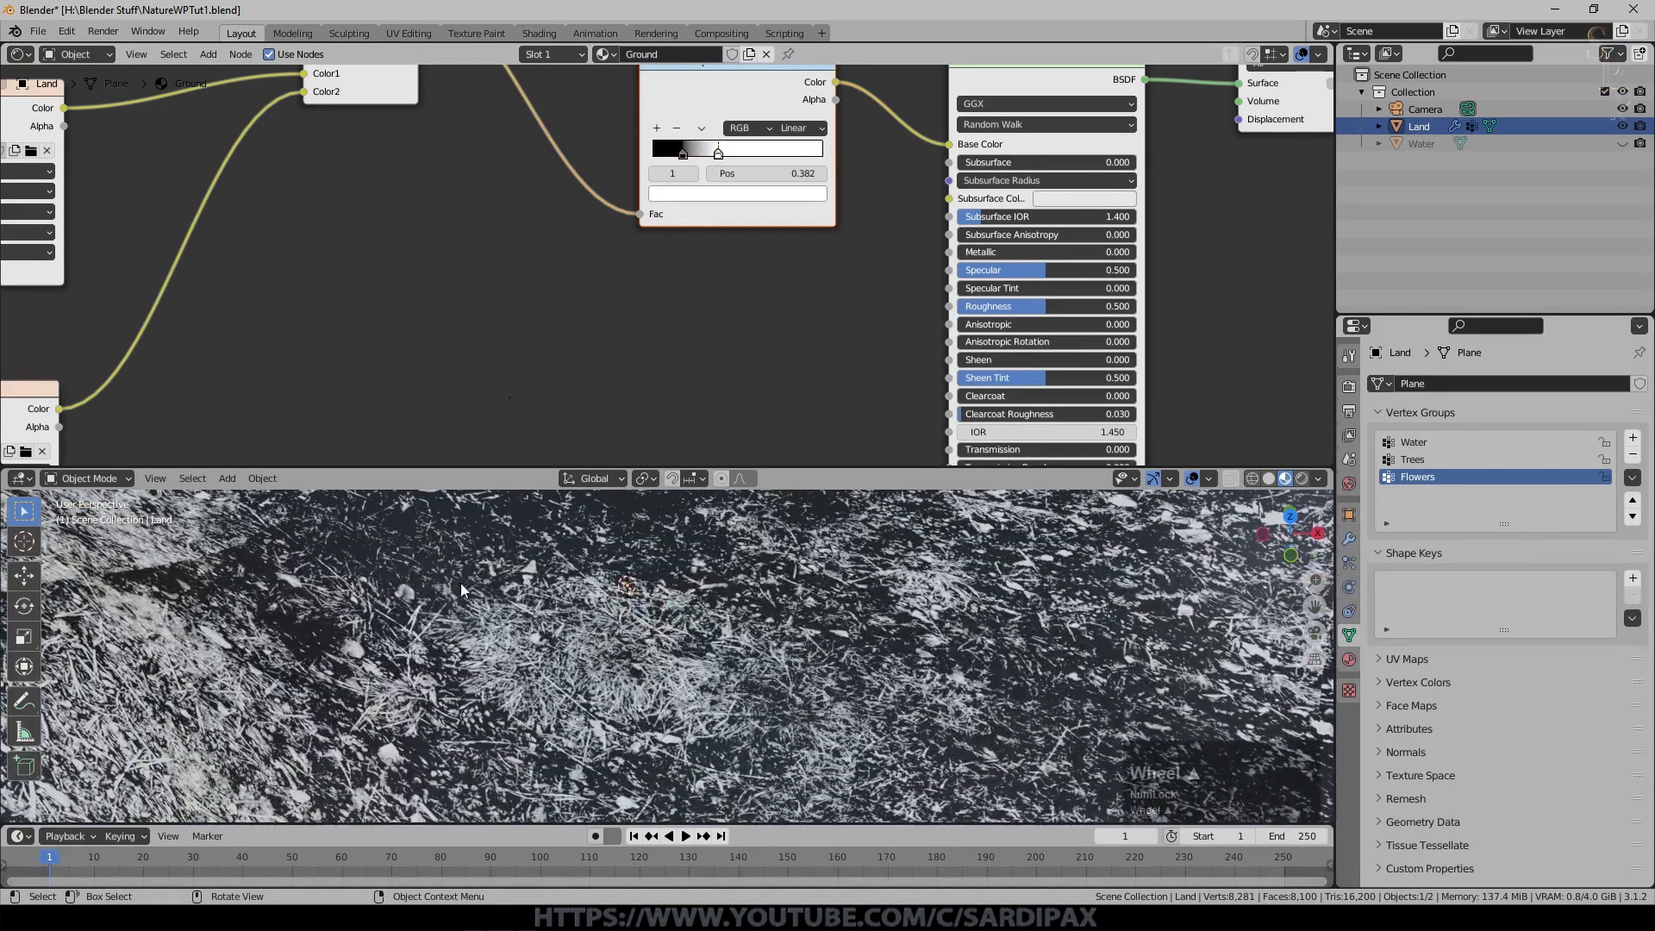
Set the second ColorRamp's black stop to 0.209 and disconnect its Color output from the Principled BSDF's Base Color.
drag(687, 153, 687, 155)
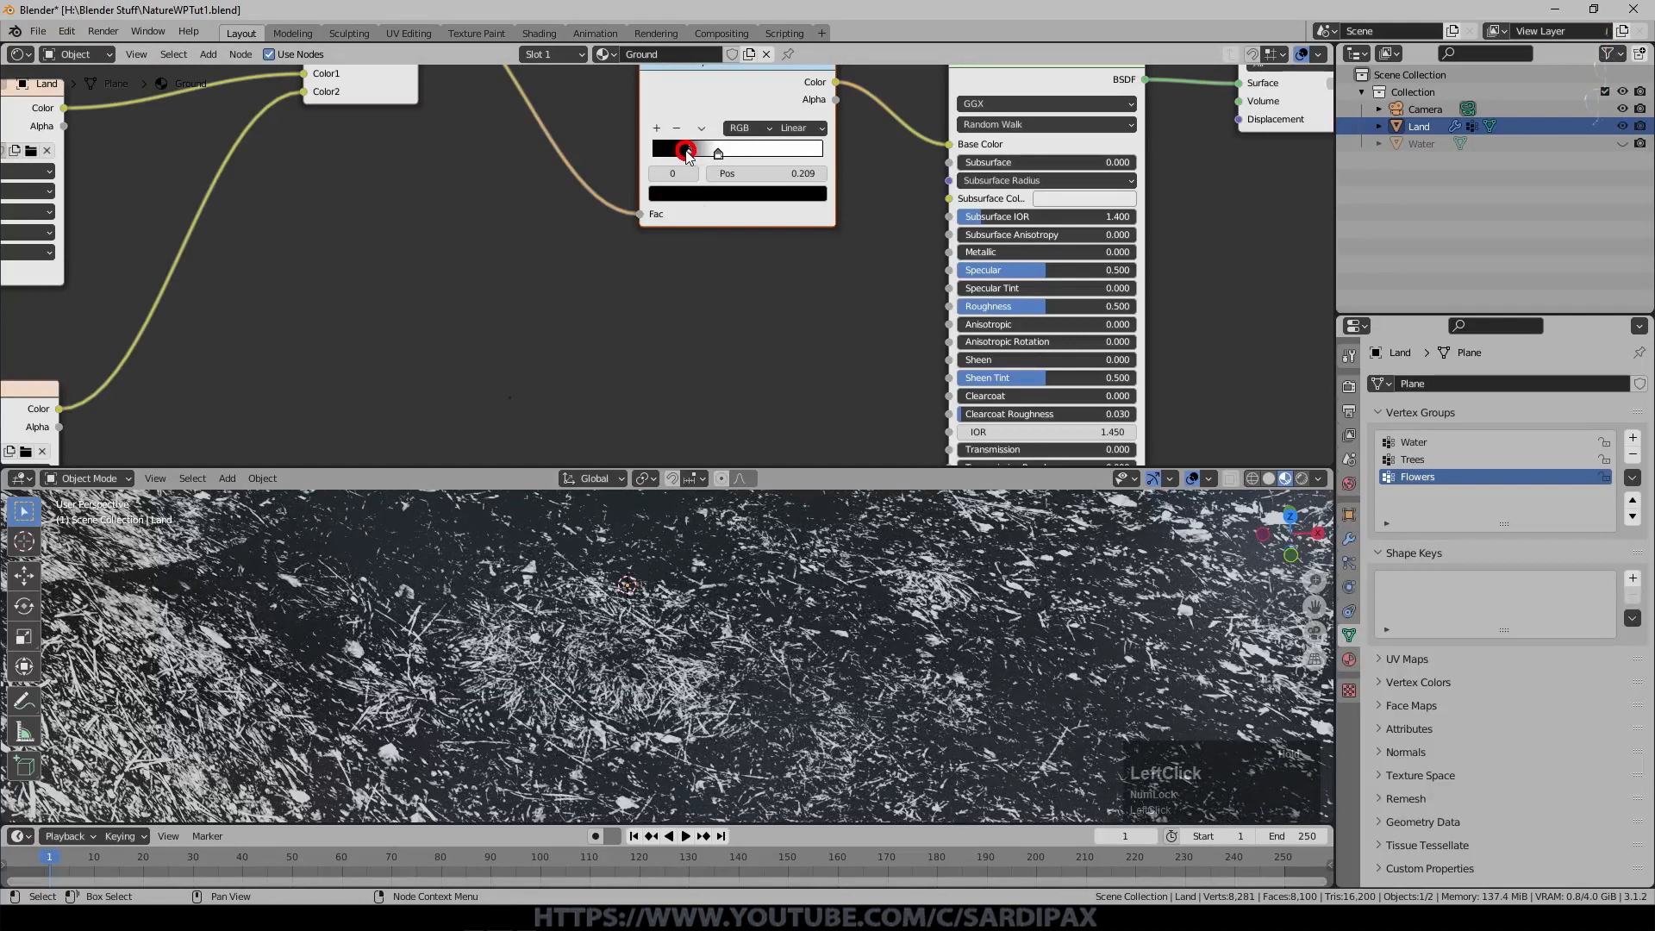
scroll(867, 207, down, 2)
drag(868, 207, 596, 244)
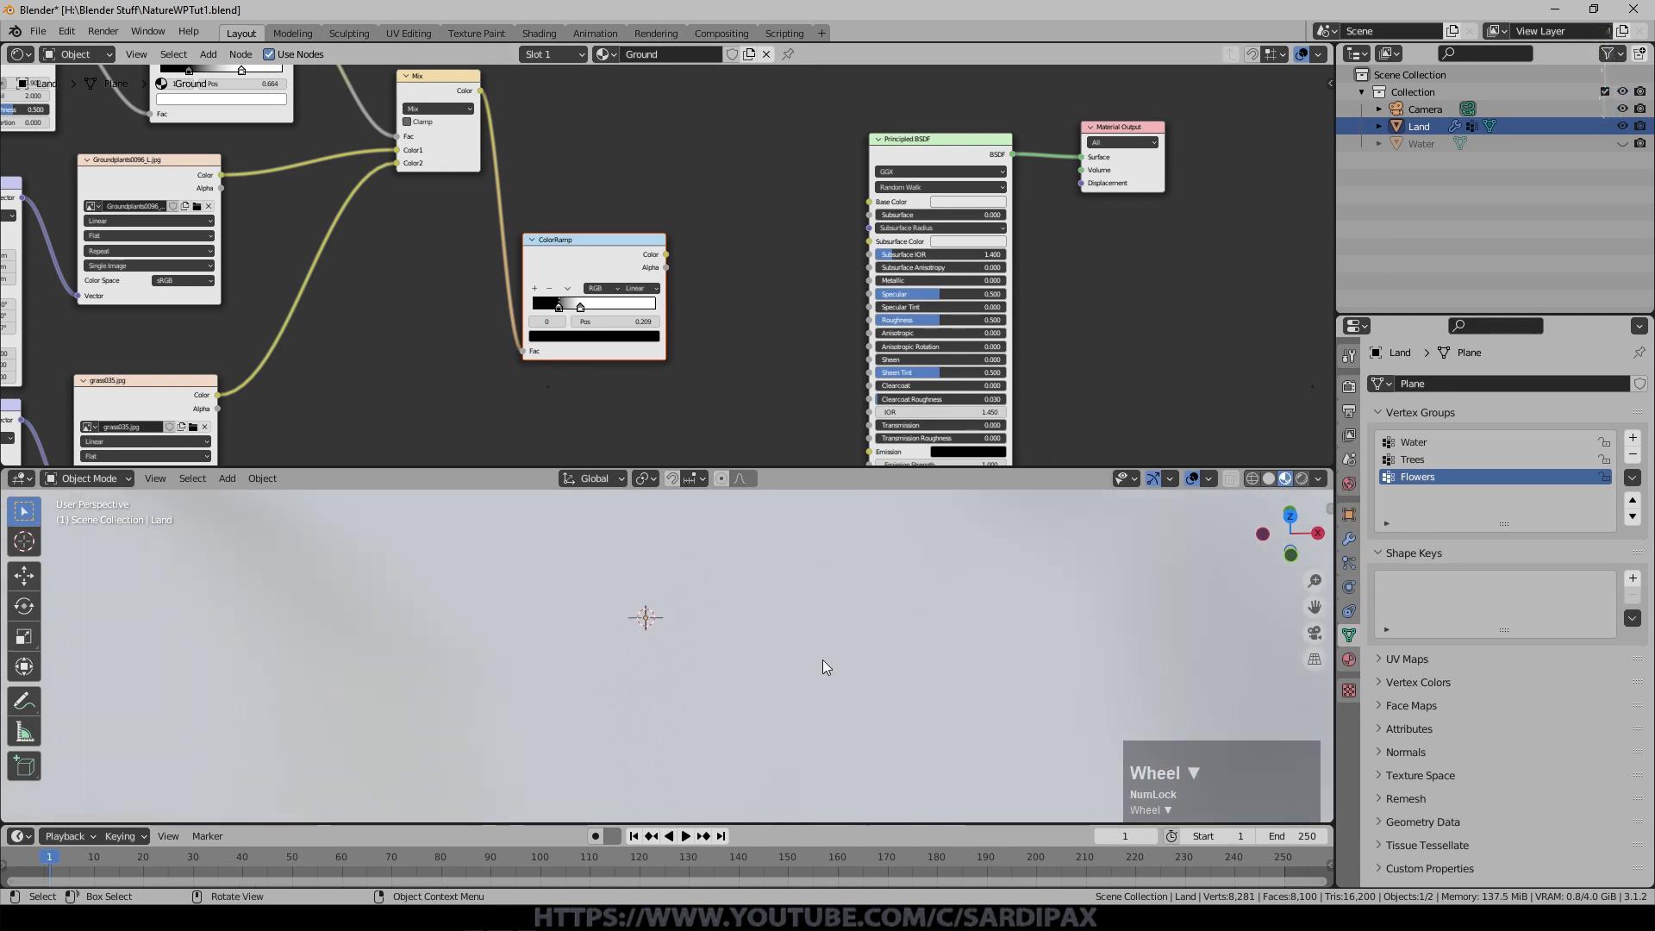
Add a Bump node, feeding the second ColorRamp's Color into its Height and its Normal output into the Principled BSDF's Normal.
click(208, 54)
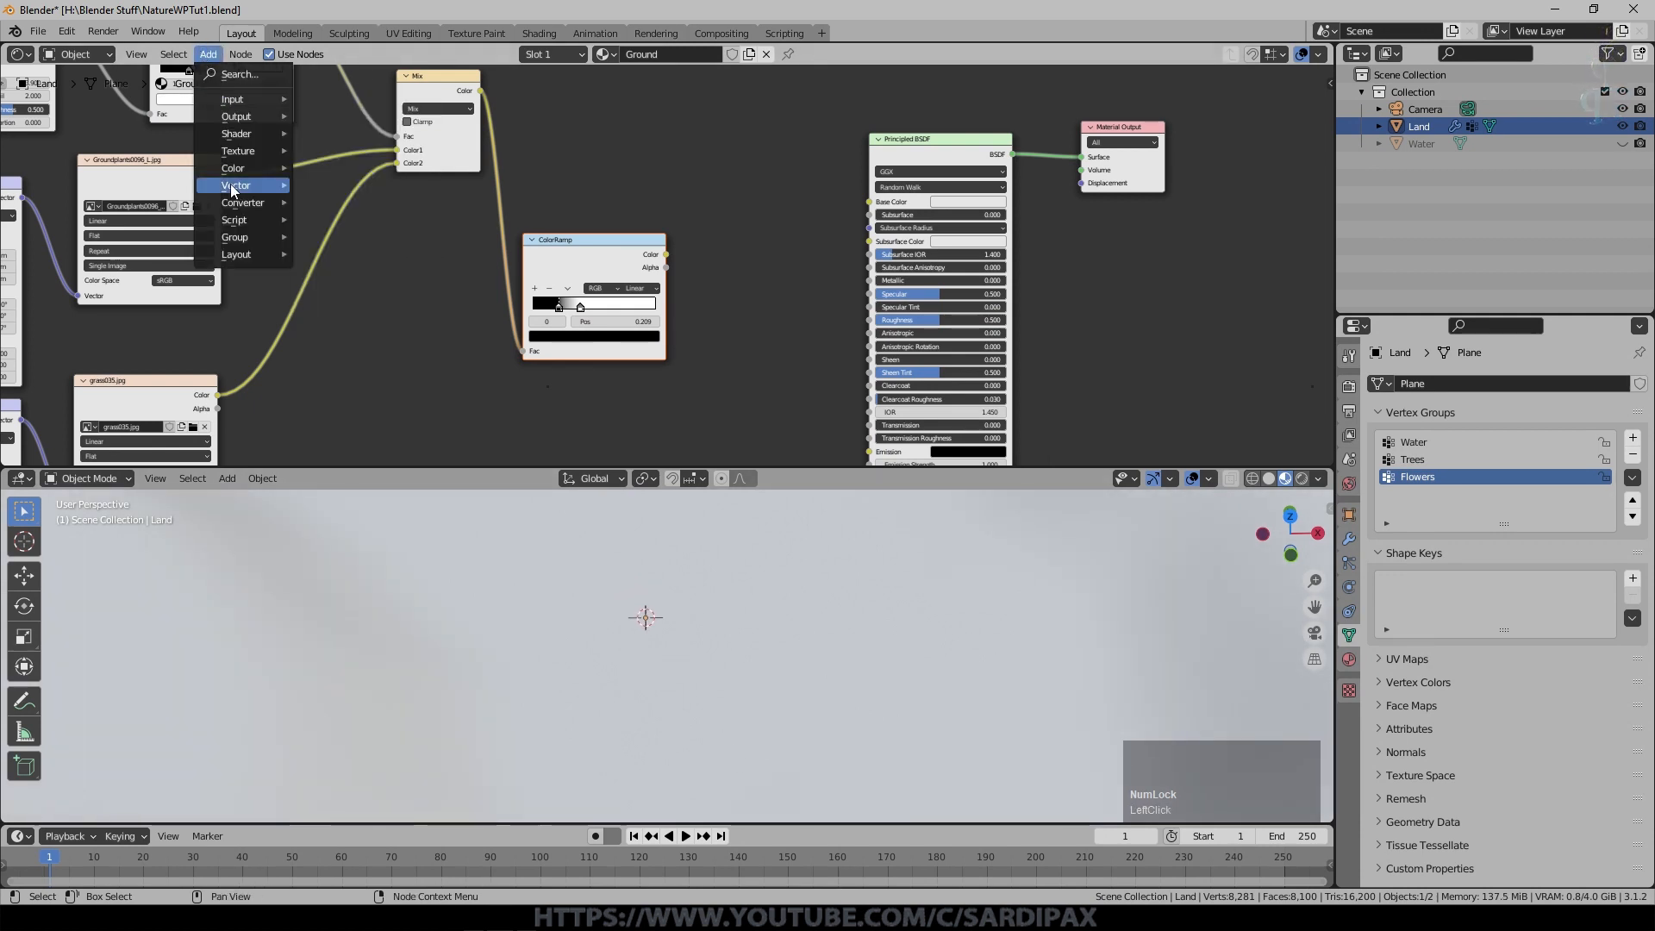
mouse_move(231, 185)
click(333, 185)
click(744, 323)
middle_drag(741, 319, 684, 215)
drag(605, 155, 687, 297)
drag(528, 152, 502, 229)
drag(727, 231, 659, 308)
drag(702, 316, 821, 393)
Switch the viewport to rendered shading and examine the bump detail on the terrain up close.
scroll(754, 172, down, 2)
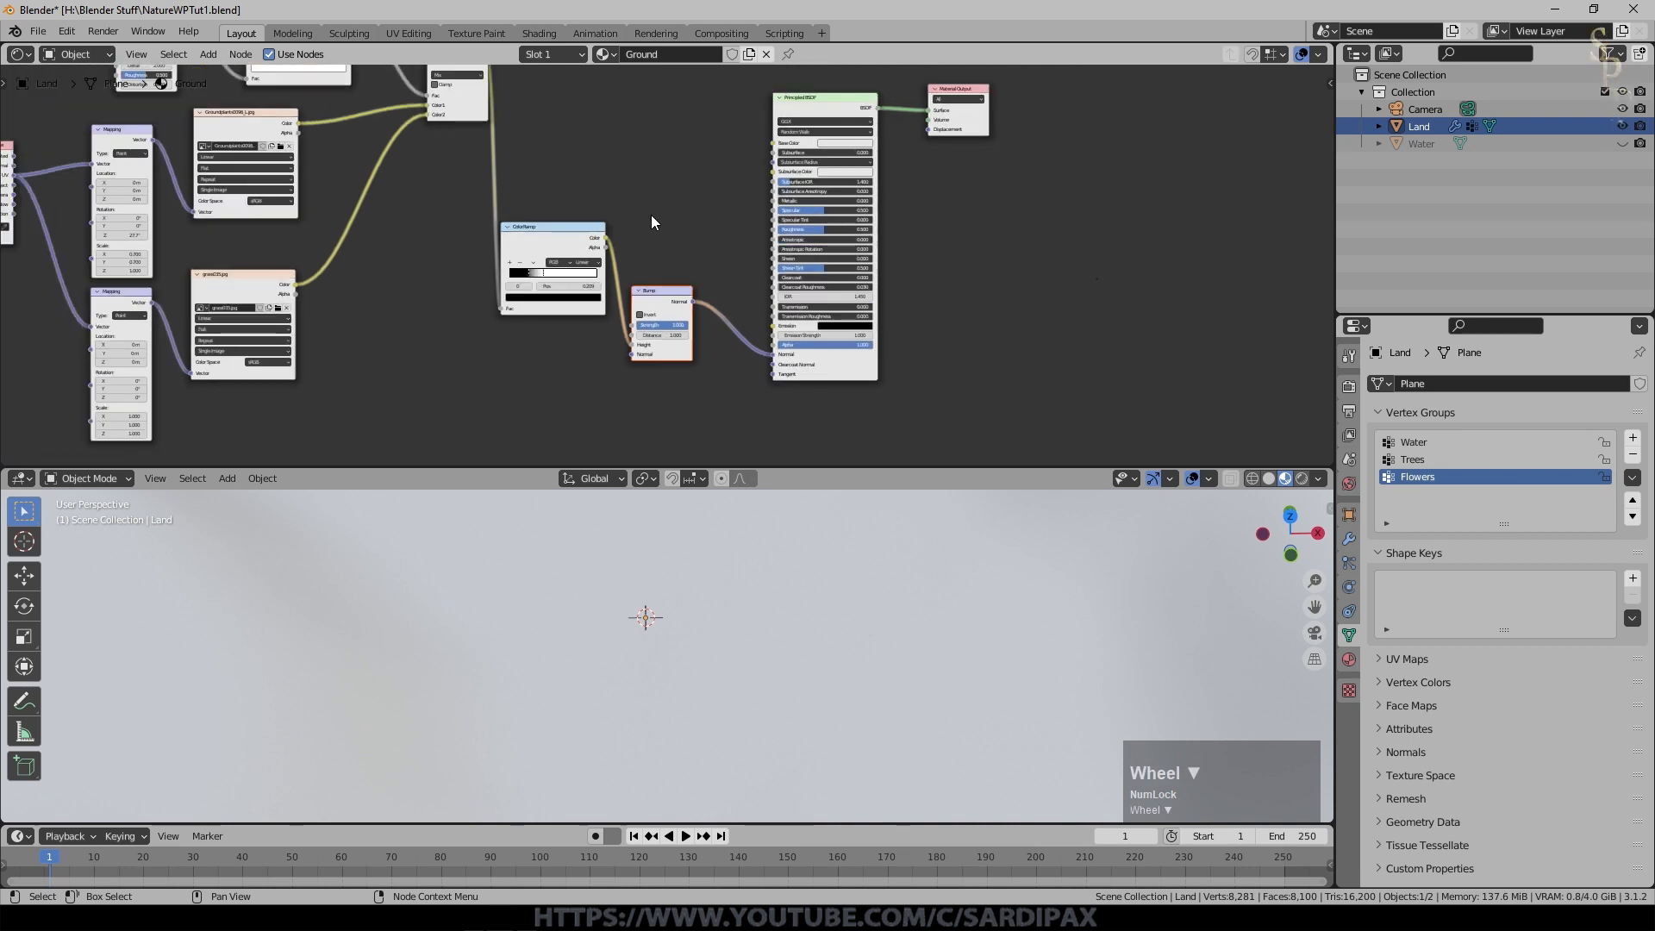
middle_drag(641, 576, 757, 598)
scroll(651, 572, up, 5)
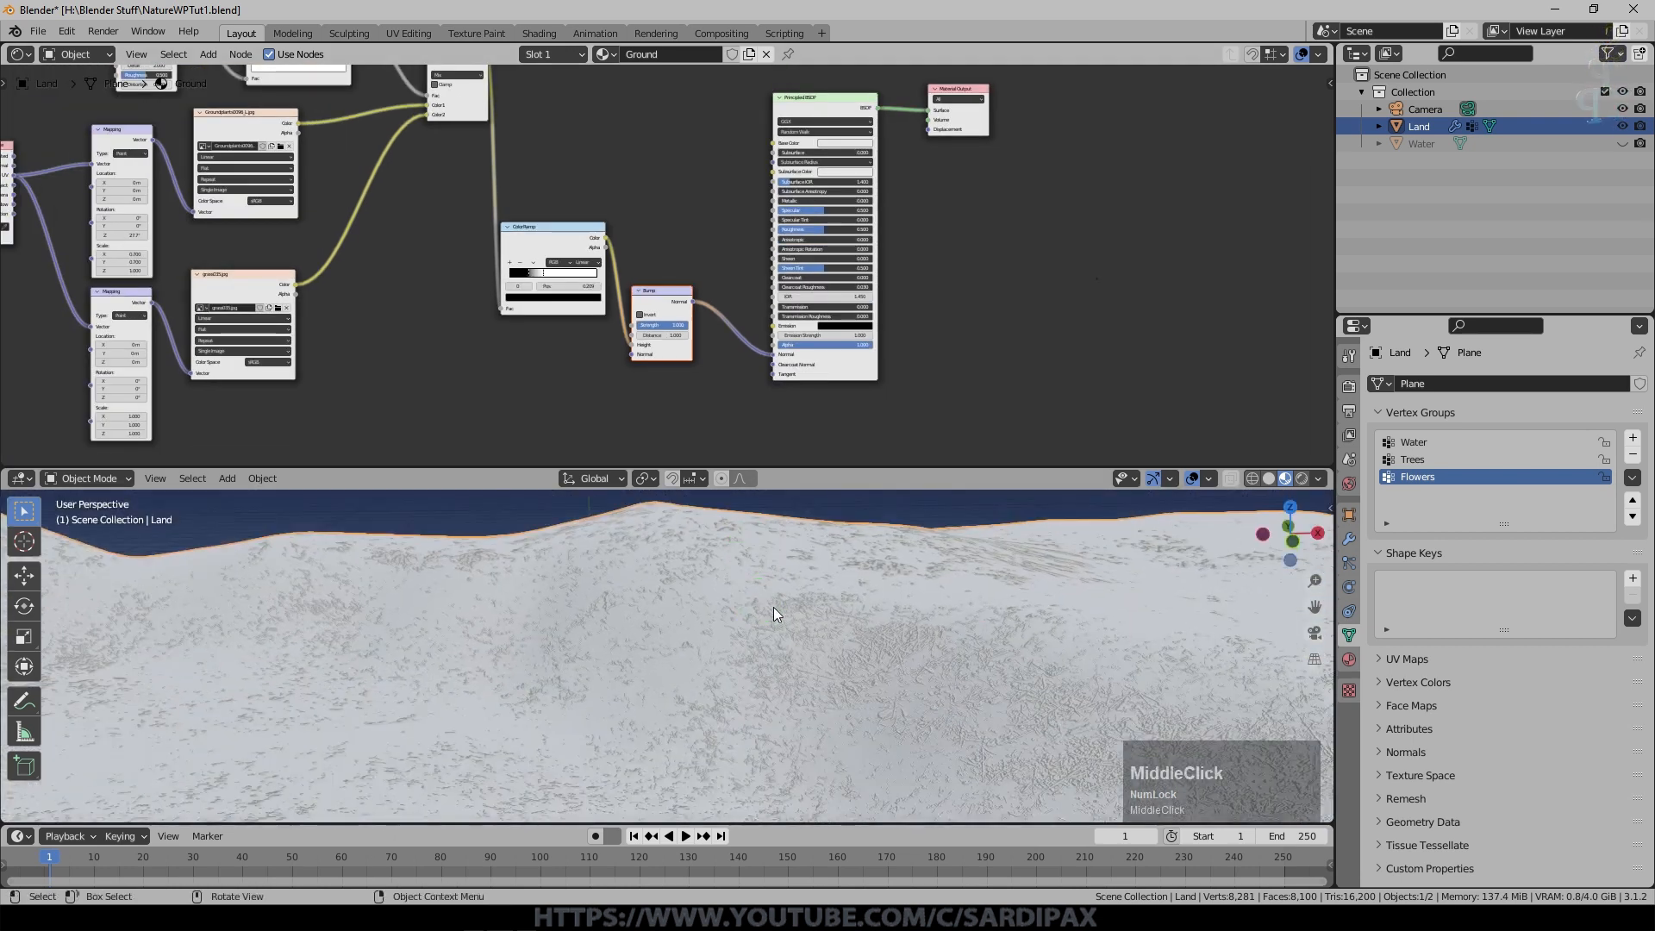
click(1302, 478)
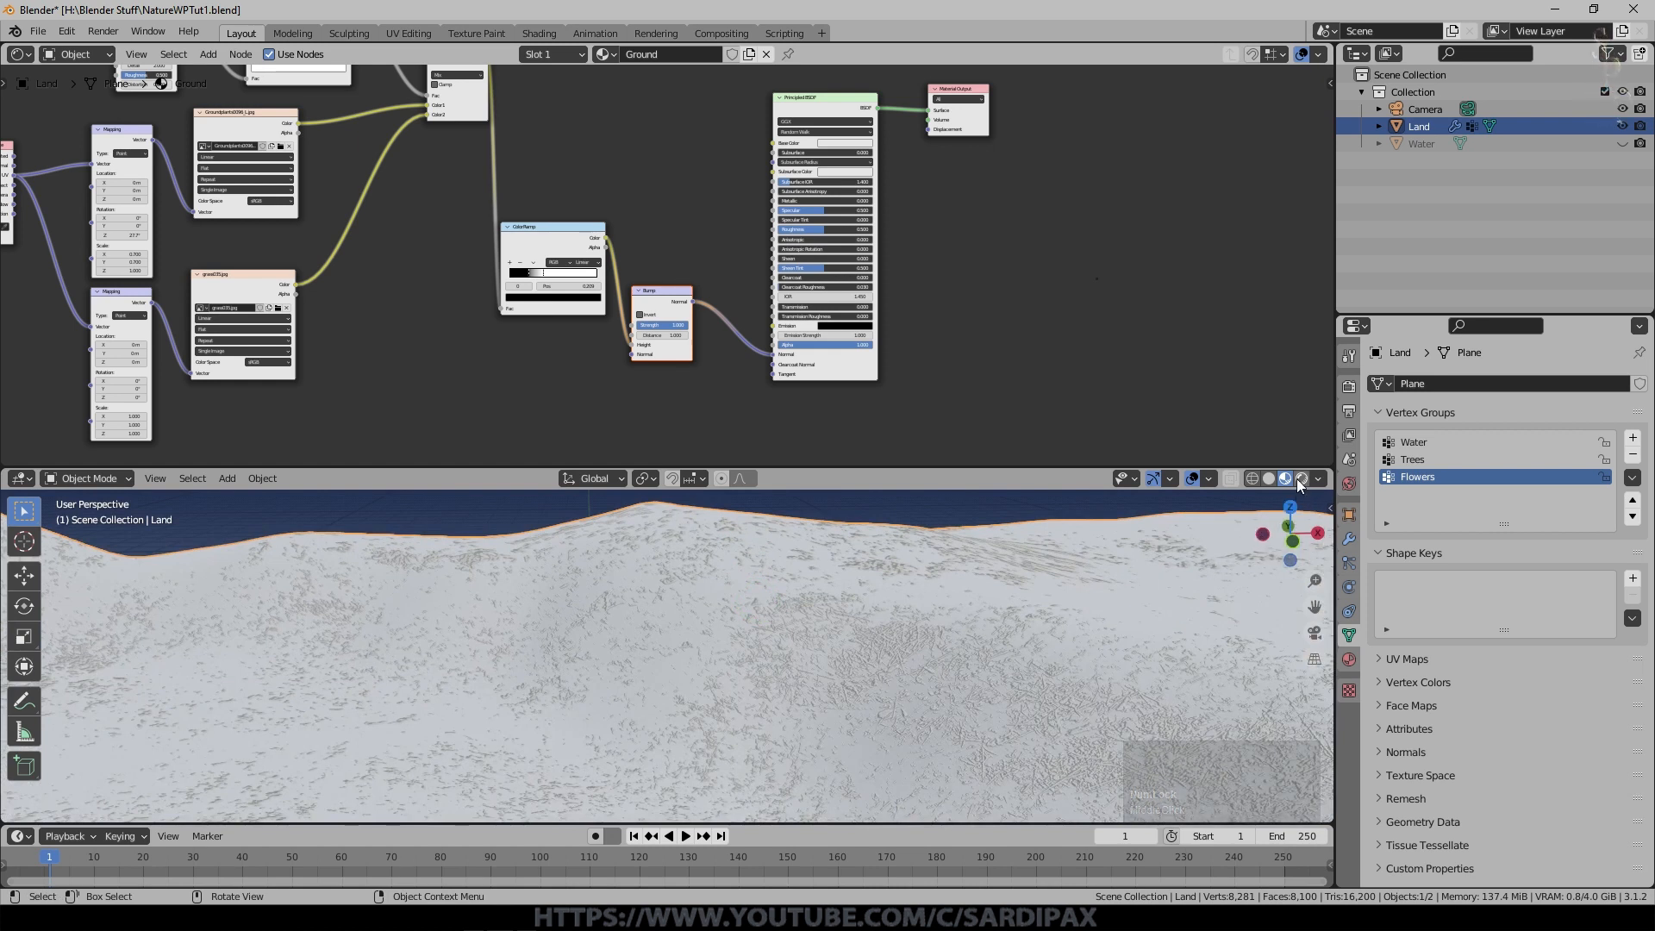
scroll(760, 539, up, 4)
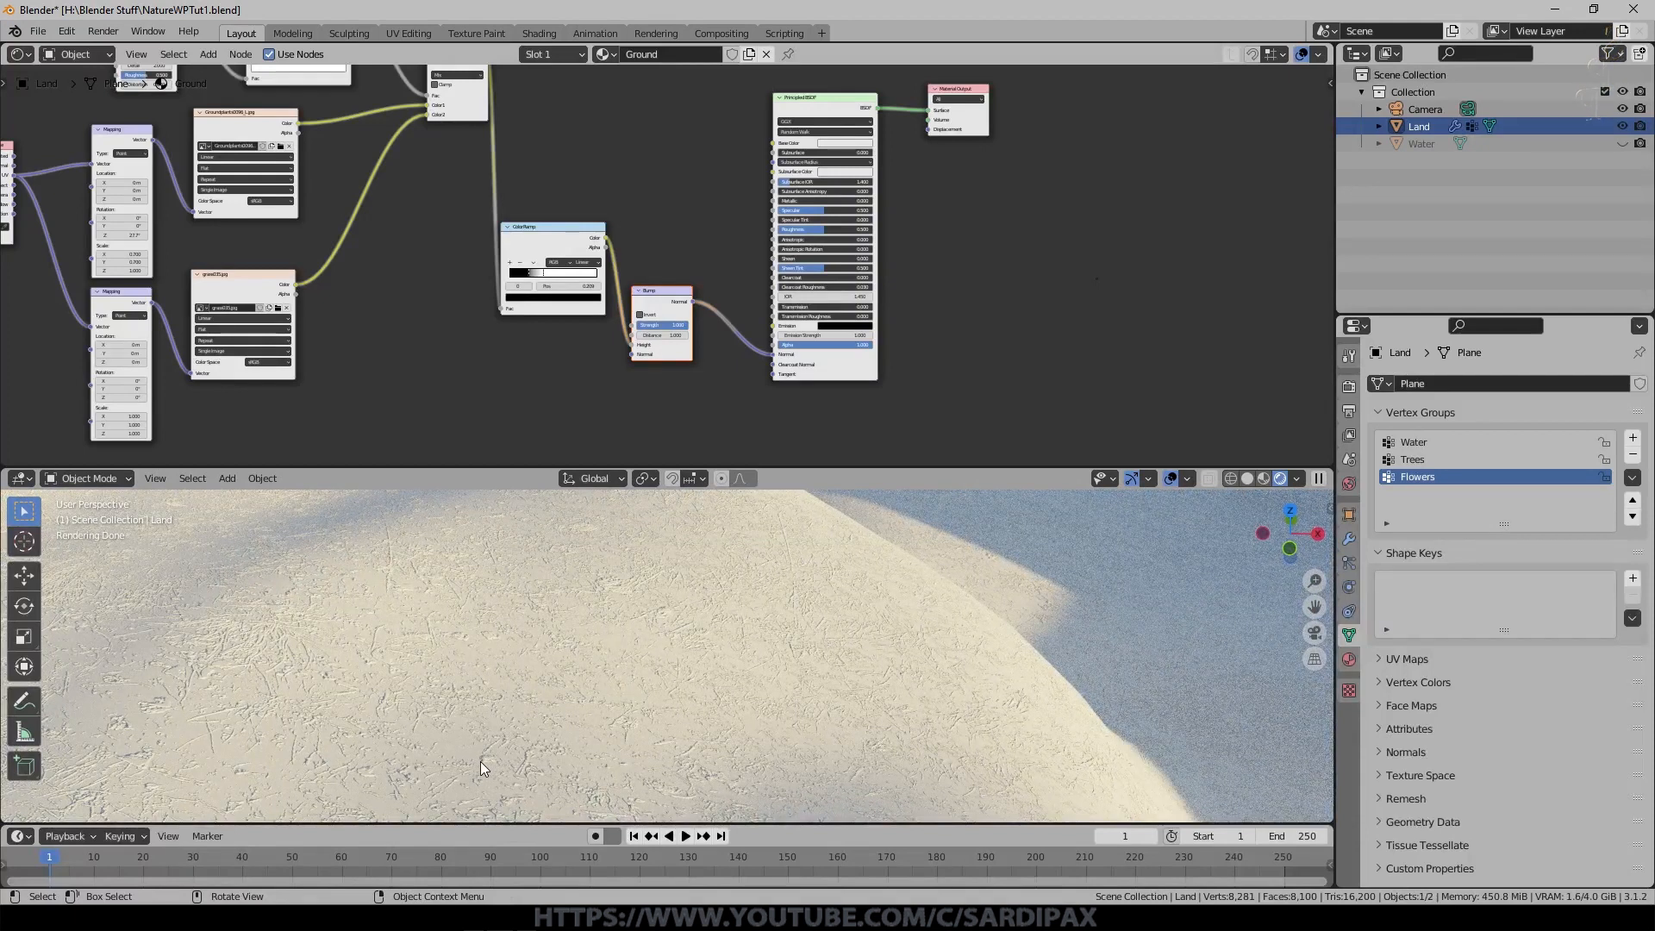
Move the Material Output farther from the Principled BSDF and place a duplicate of the Noise Texture node between them.
middle_drag(1060, 318, 732, 392)
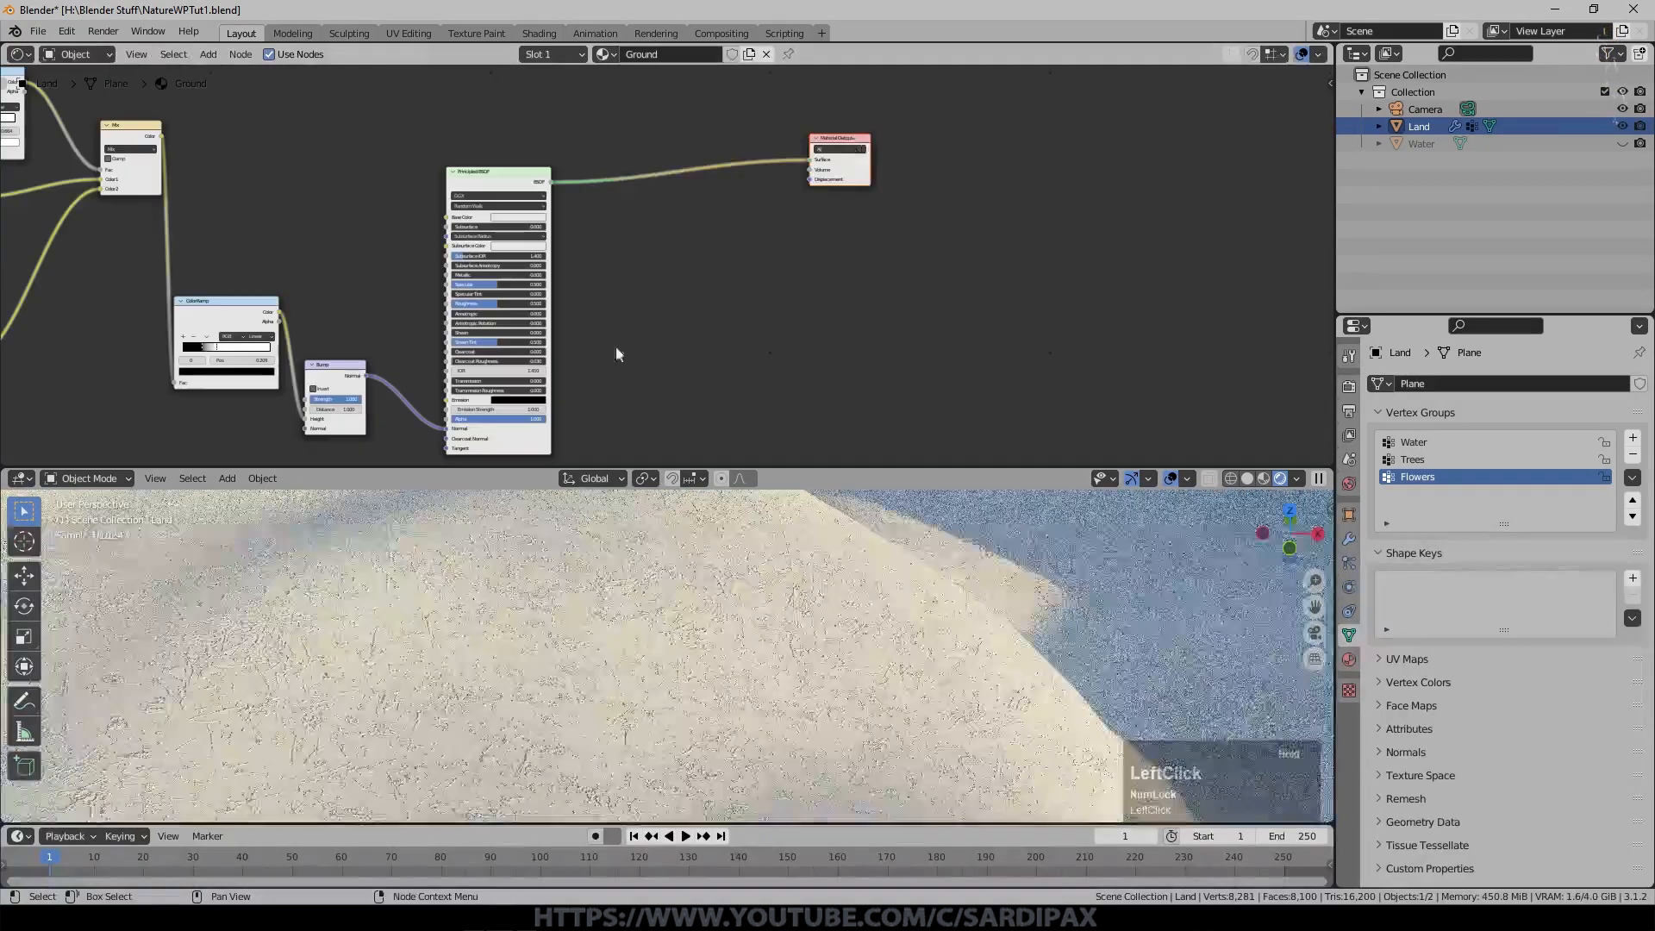
key(shift+d)
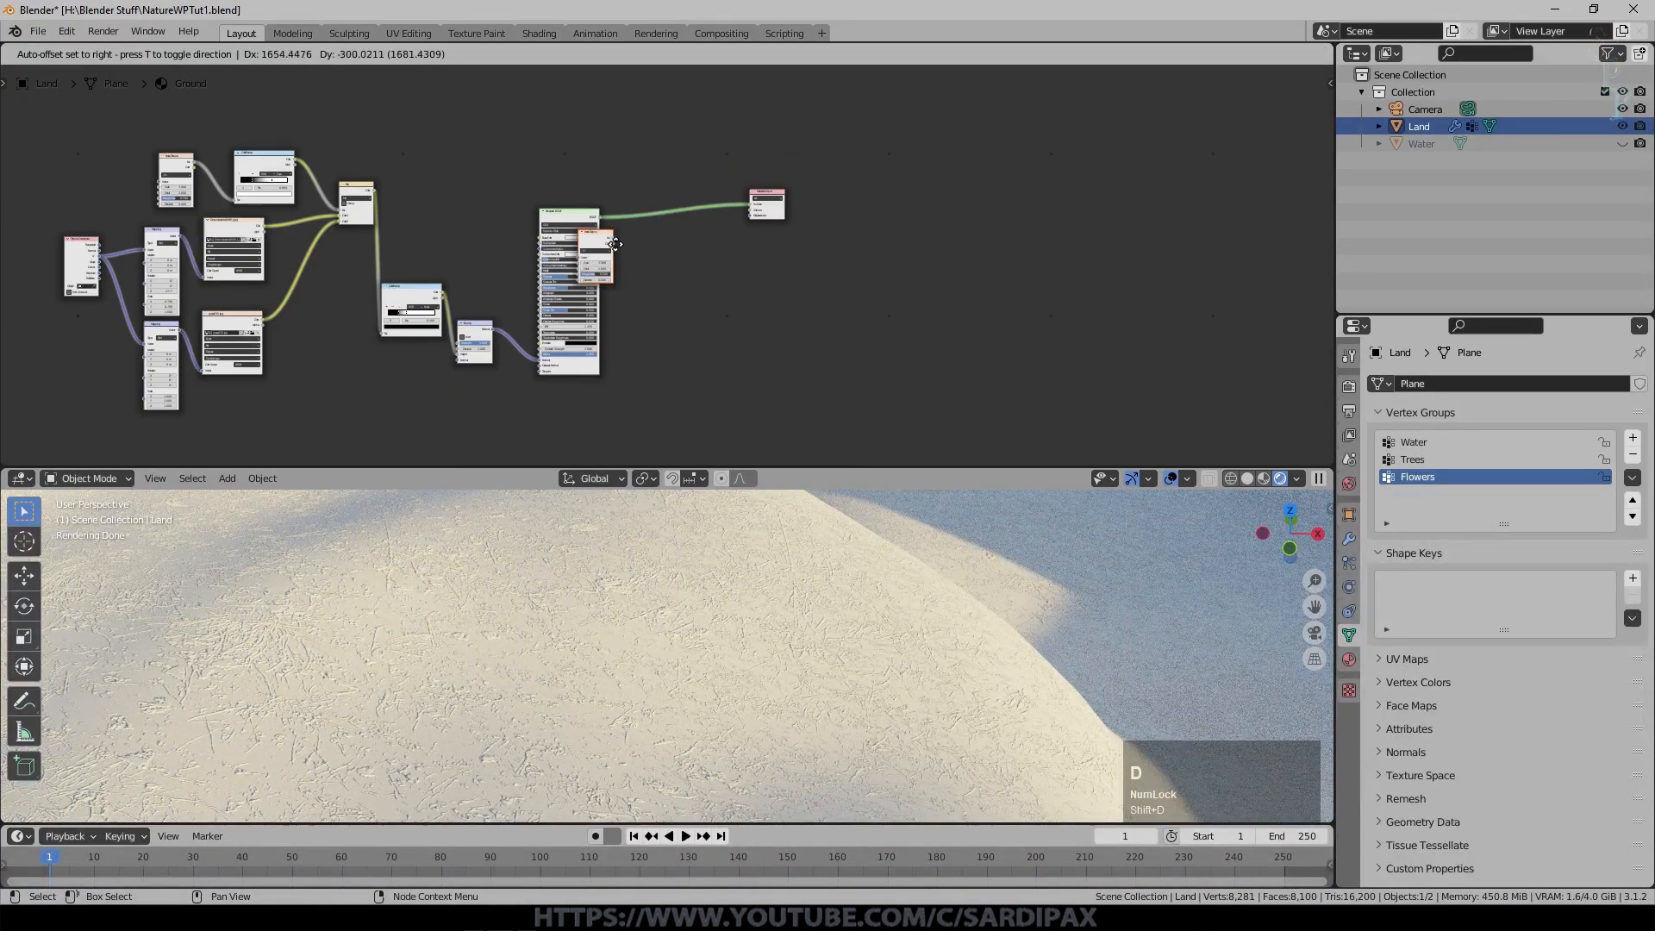
click(677, 231)
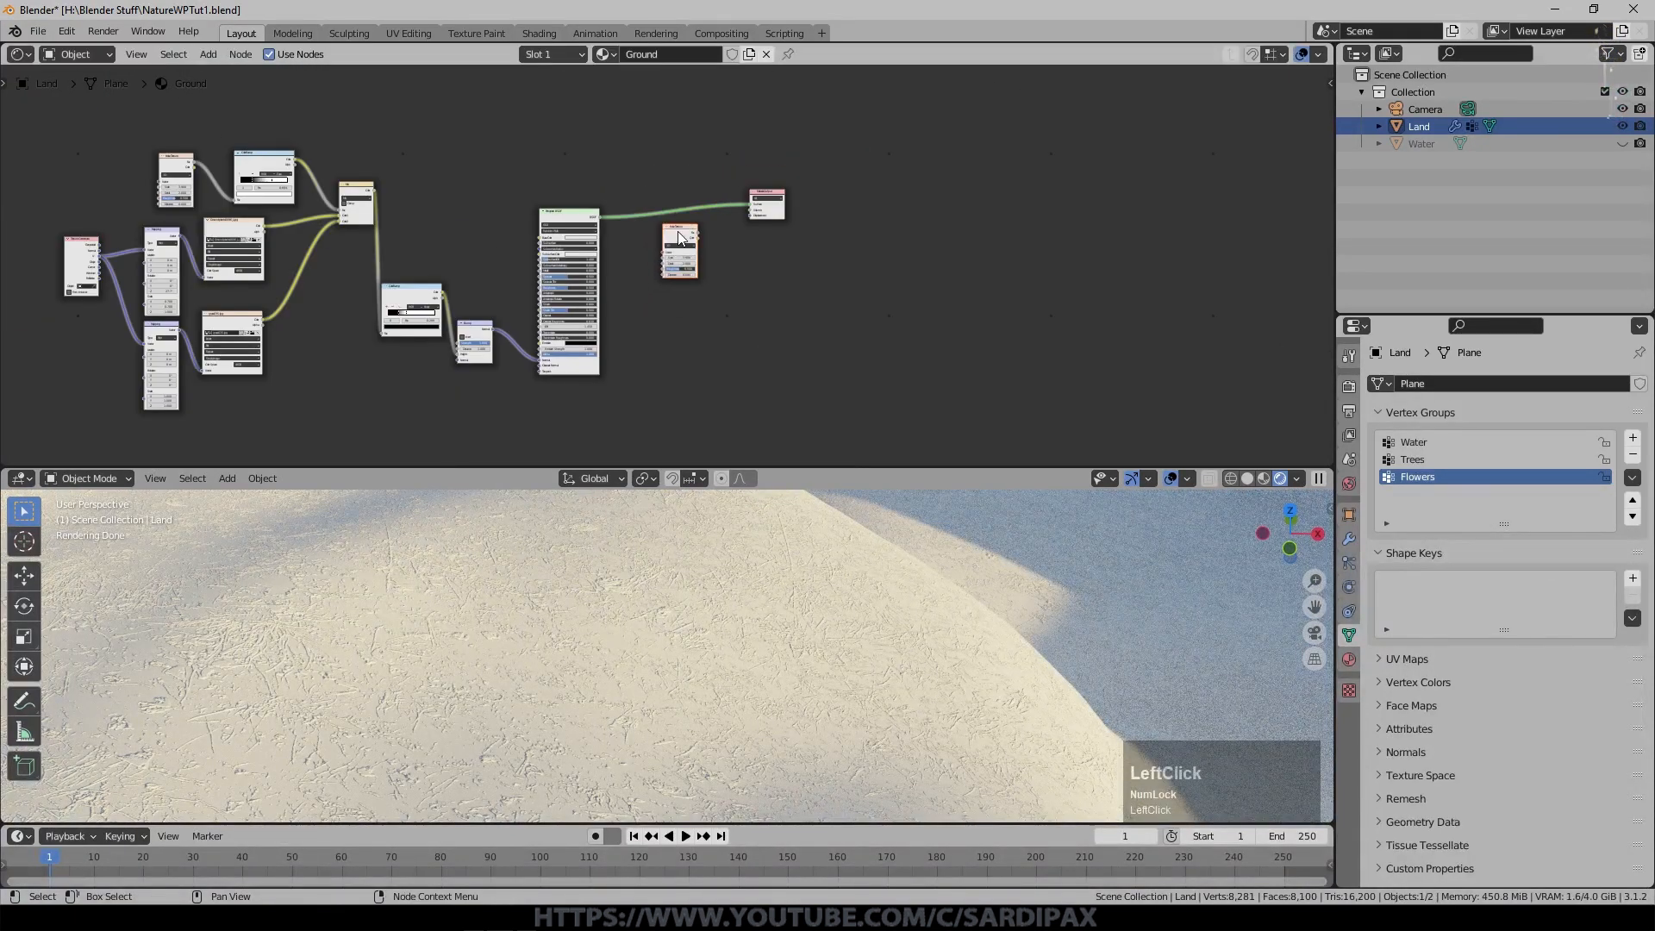
Add a Math node set to Multiply by 0.1 between the duplicated Noise Texture's Fac and the Material Output's Displacement.
scroll(753, 220, up, 11)
click(208, 55)
mouse_move(233, 201)
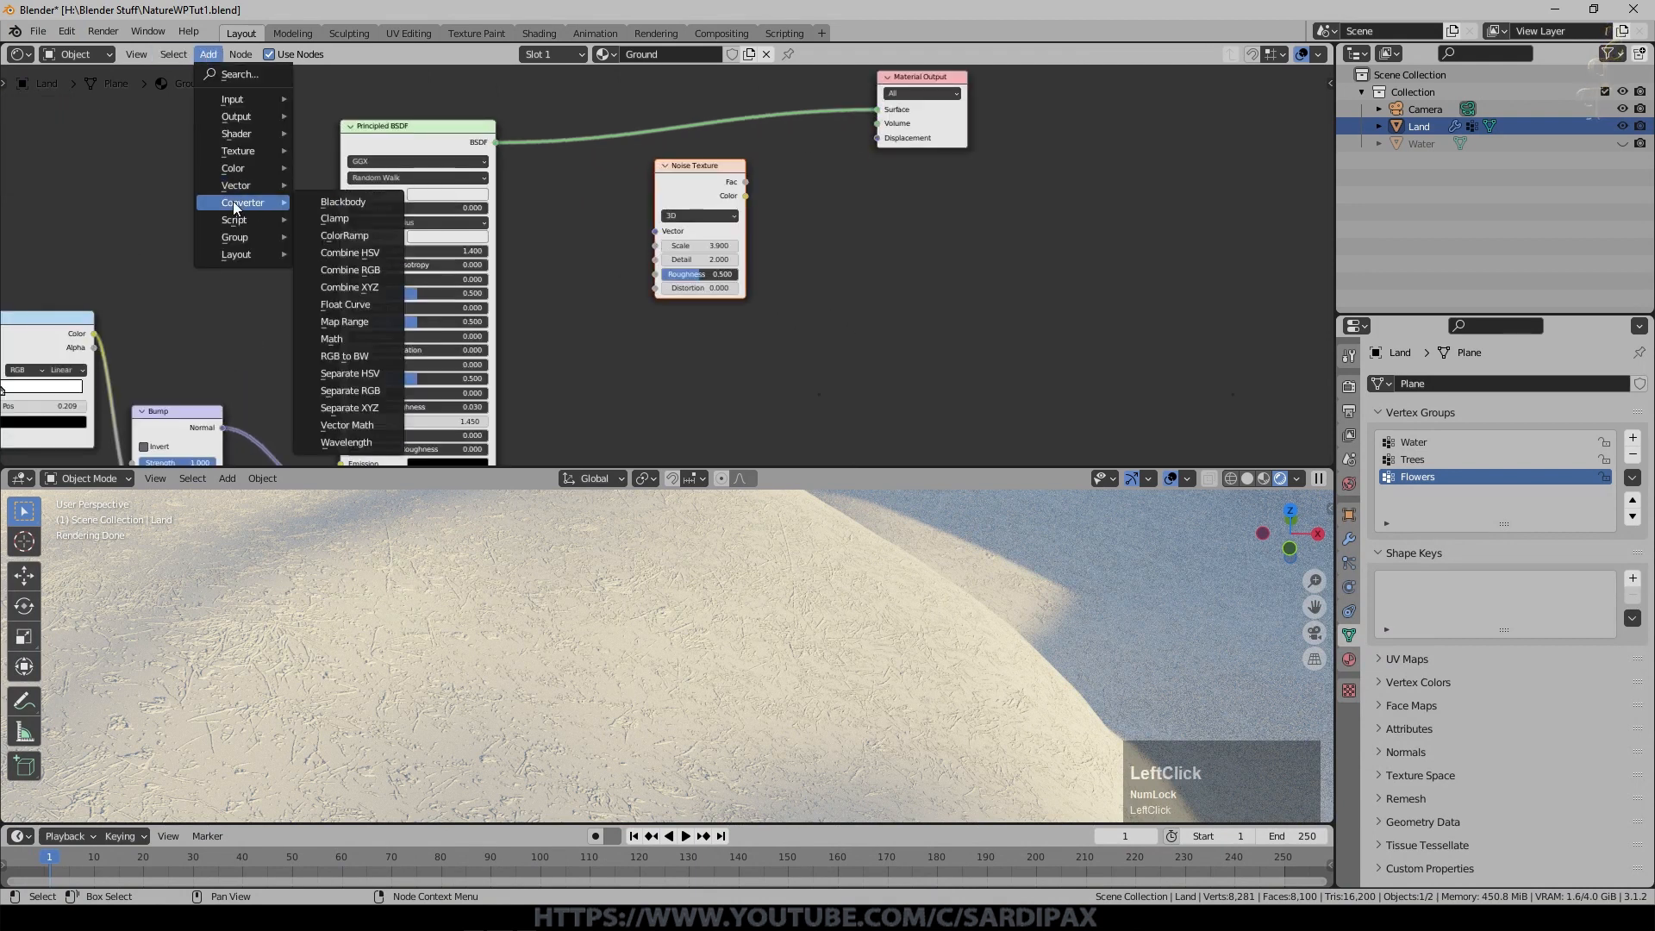
click(360, 338)
click(765, 248)
text(0.1)
key(KP_Enter)
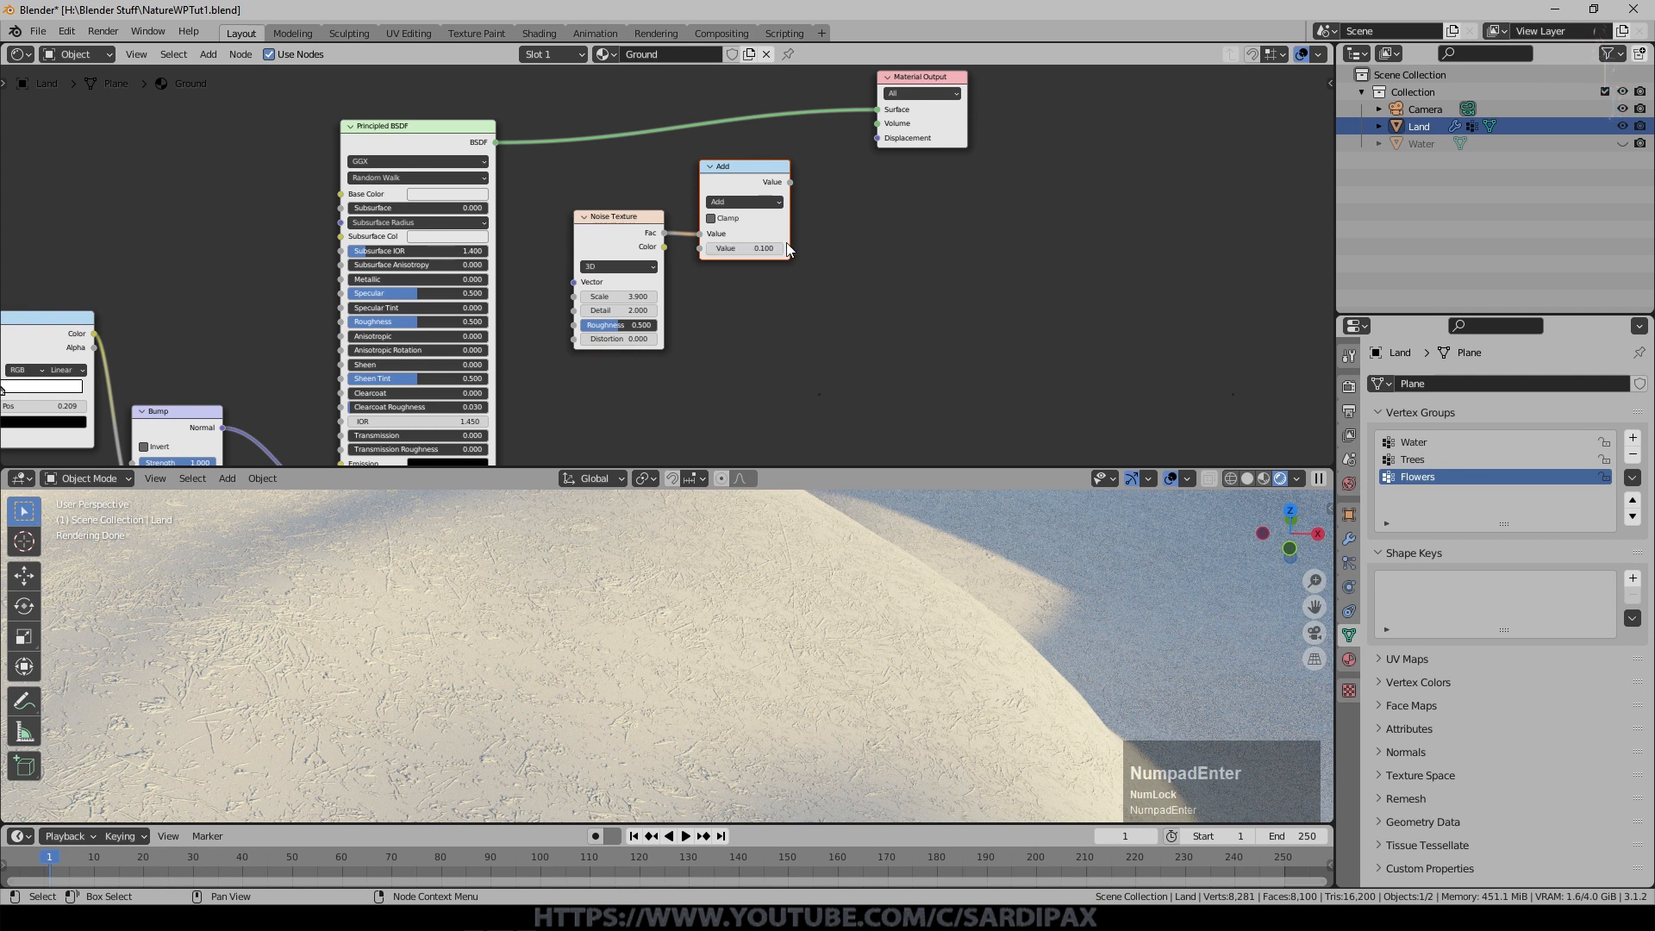
click(741, 200)
click(735, 209)
click(735, 246)
drag(791, 182, 878, 138)
Set the displacement Noise Texture's scale to 231.4 and detail to 15, and lower the Bump strength to 0.483.
drag(618, 295, 1068, 289)
drag(621, 296, 728, 302)
middle_drag(199, 159, 836, 184)
drag(641, 193, 599, 193)
middle_drag(1058, 142, 683, 440)
scroll(719, 380, up, 3)
drag(779, 312, 791, 312)
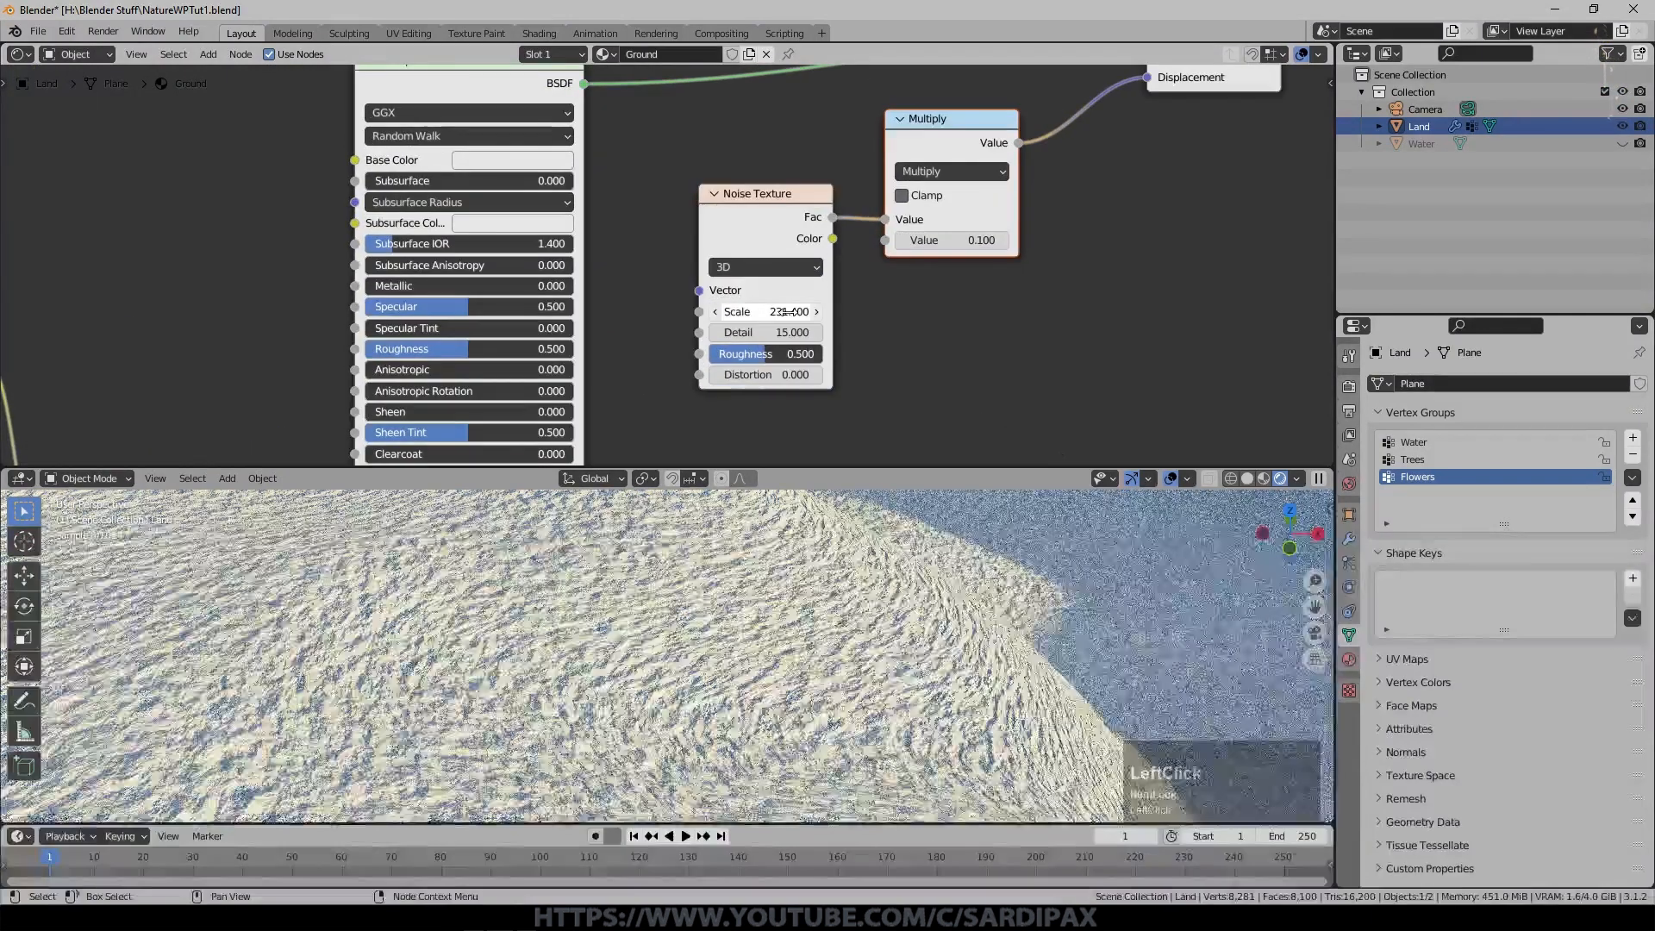
scroll(650, 284, up, 1)
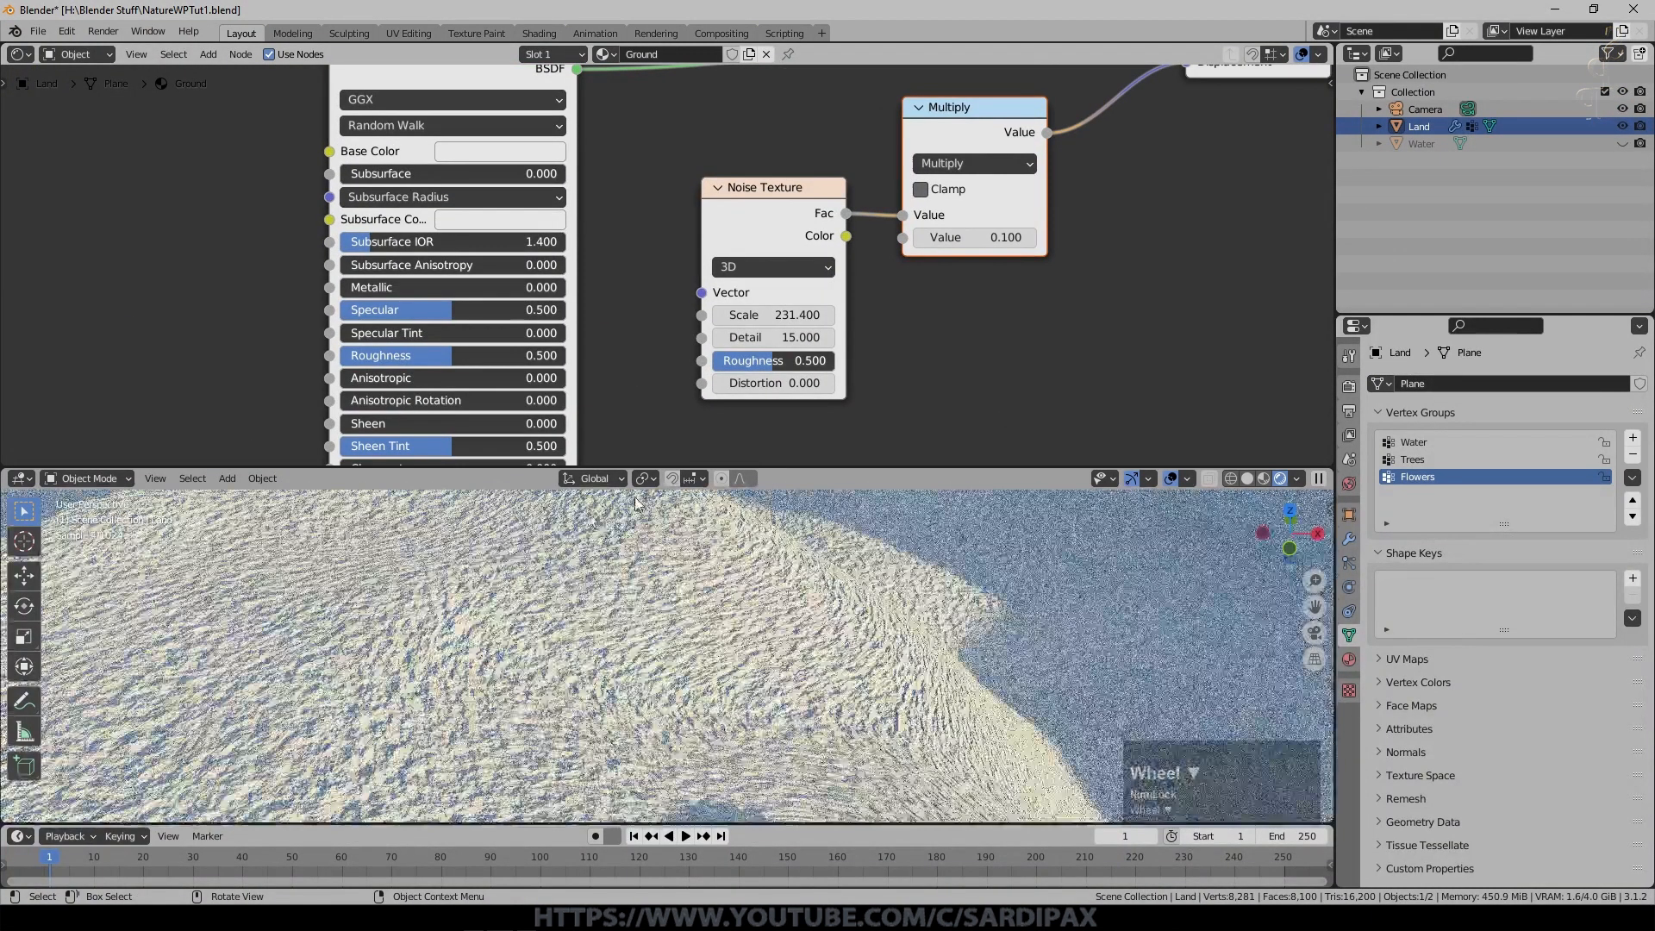
scroll(547, 297, down, 1)
Connect the Texture Coordinate node's UV output to the displacement Noise Texture's Vector input.
scroll(112, 380, down, 4)
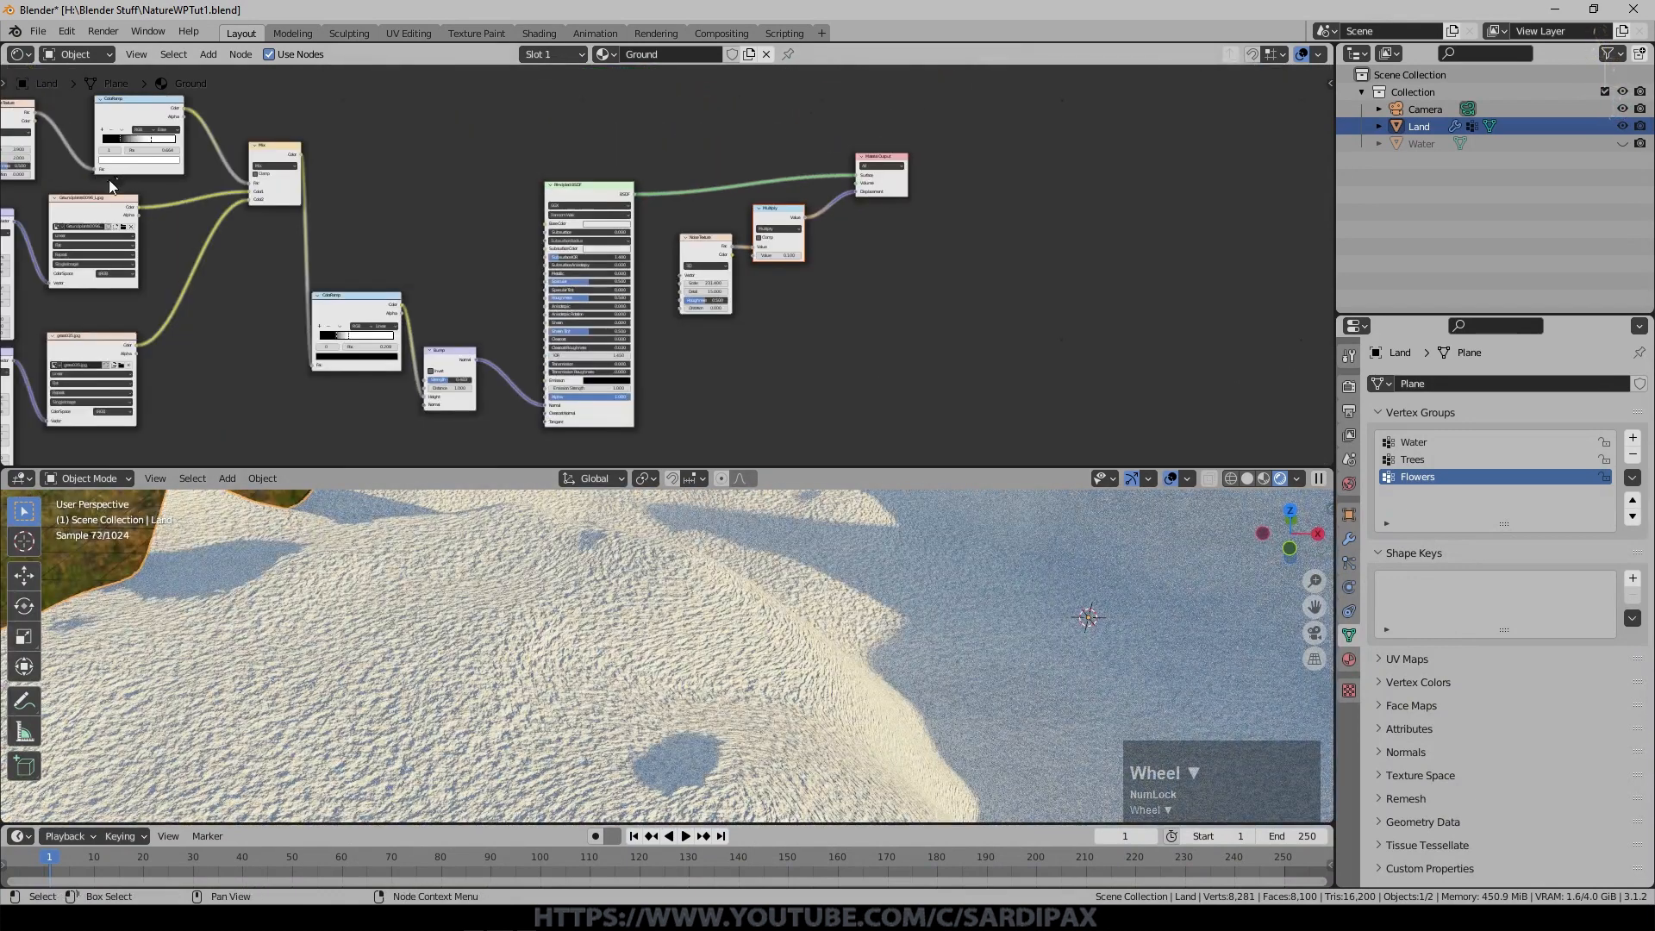
scroll(112, 185, down, 1)
drag(66, 245, 687, 274)
scroll(681, 274, up, 3)
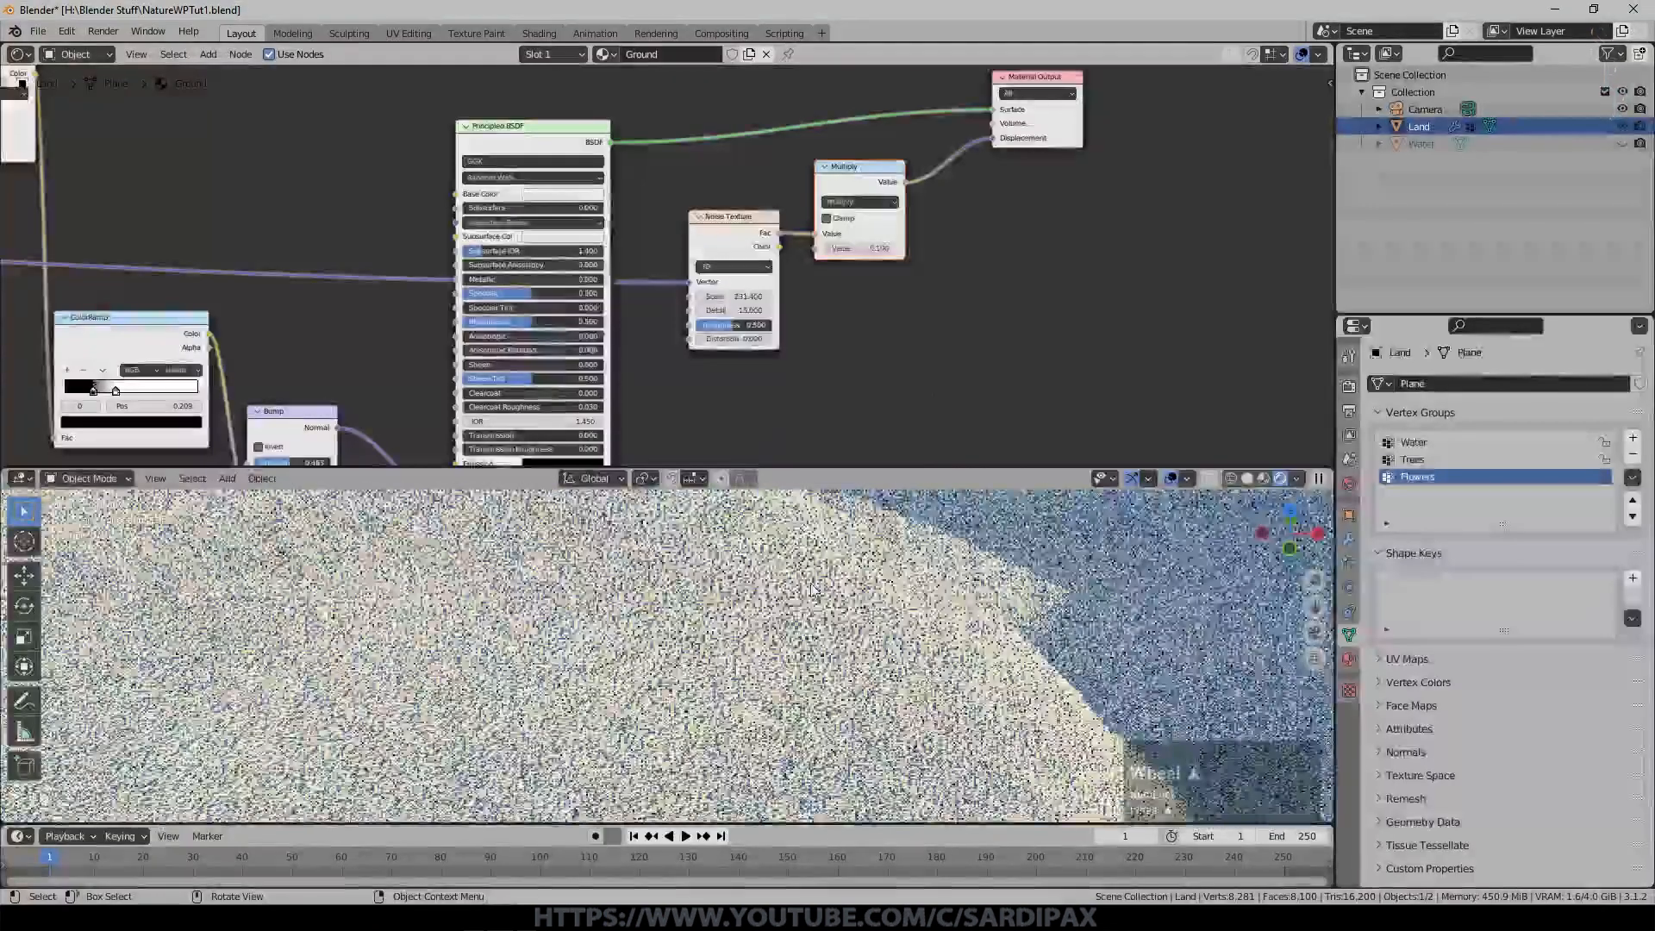
Reduce the Multiply node's value in stages through 0.025 and 0.01 down to 0.0025.
click(874, 249)
text(.025)
key(KP_Enter)
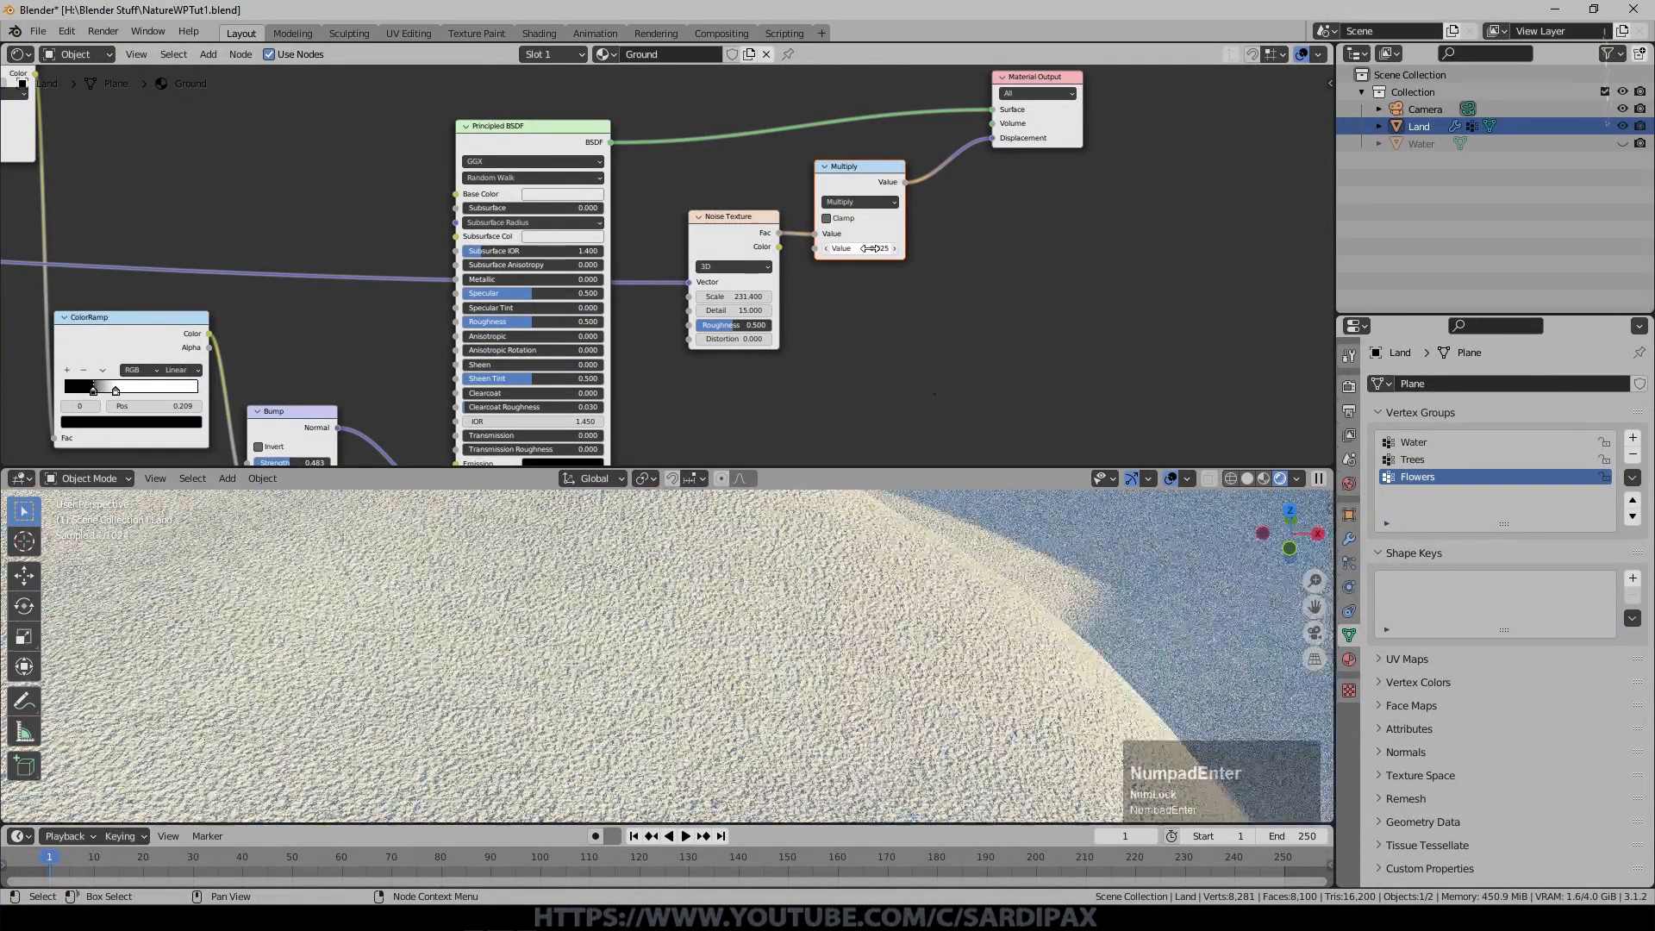
click(873, 248)
text(.01)
key(KP_Enter)
click(856, 250)
text(.0025)
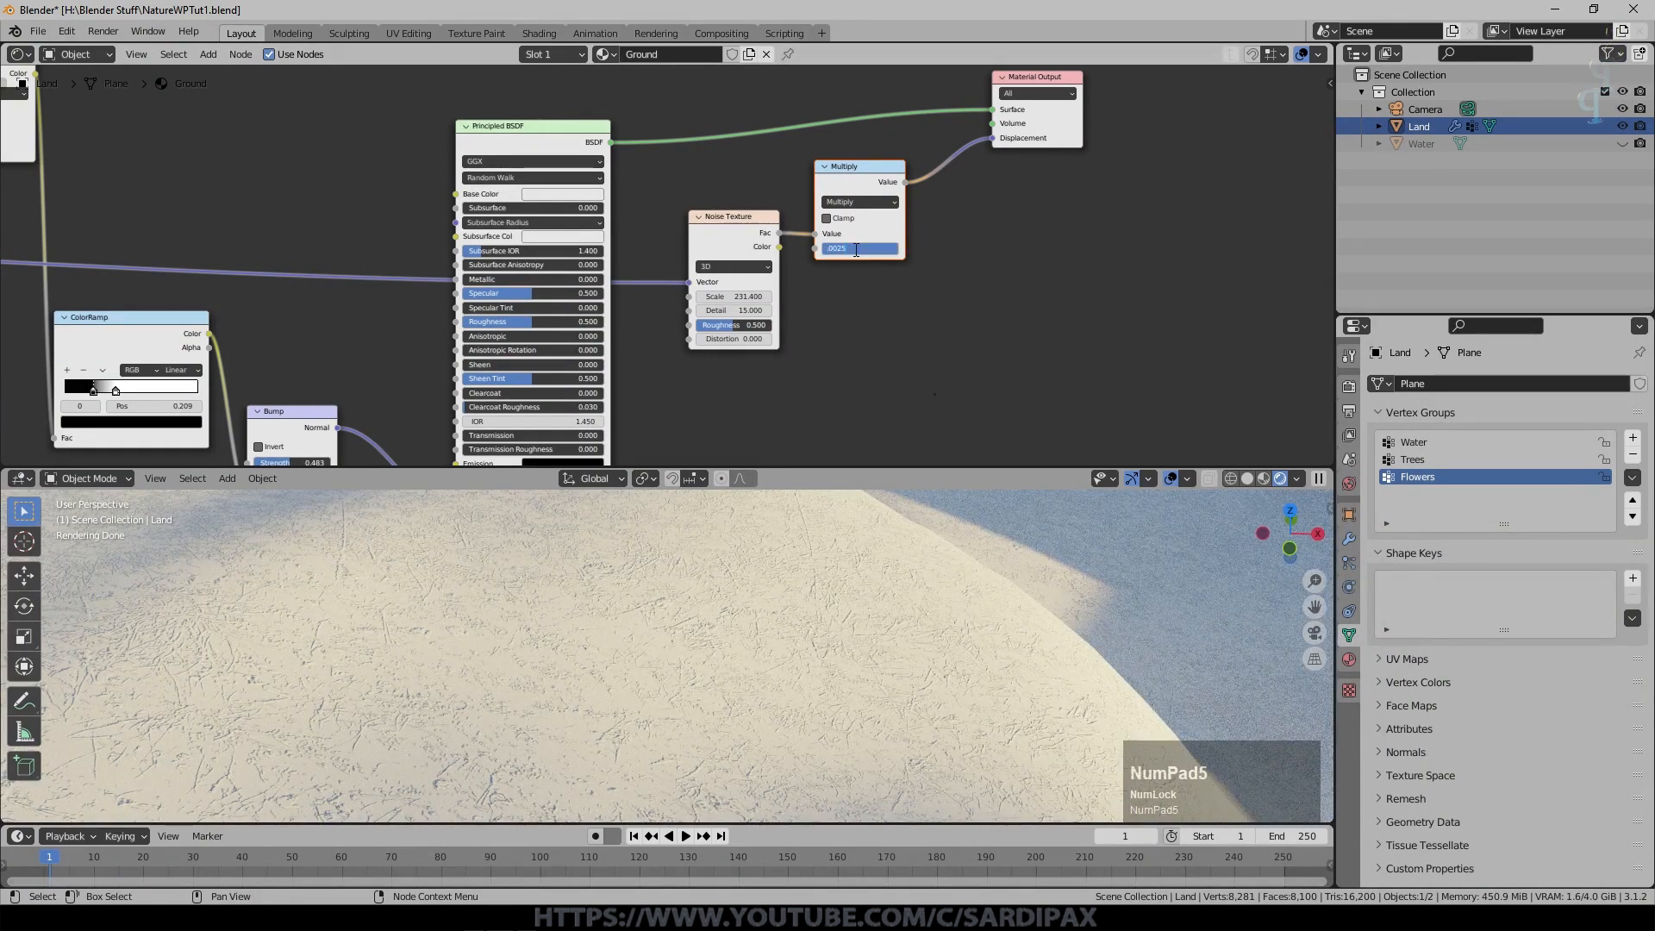
key(KP_Enter)
Set the displacement Noise Texture's scale to 409.2 and roughness to 0.783.
mouse_move(733, 297)
mouse_down()
mouse_move(813, 296)
mouse_move(568, 235)
mouse_move(733, 296)
mouse_up()
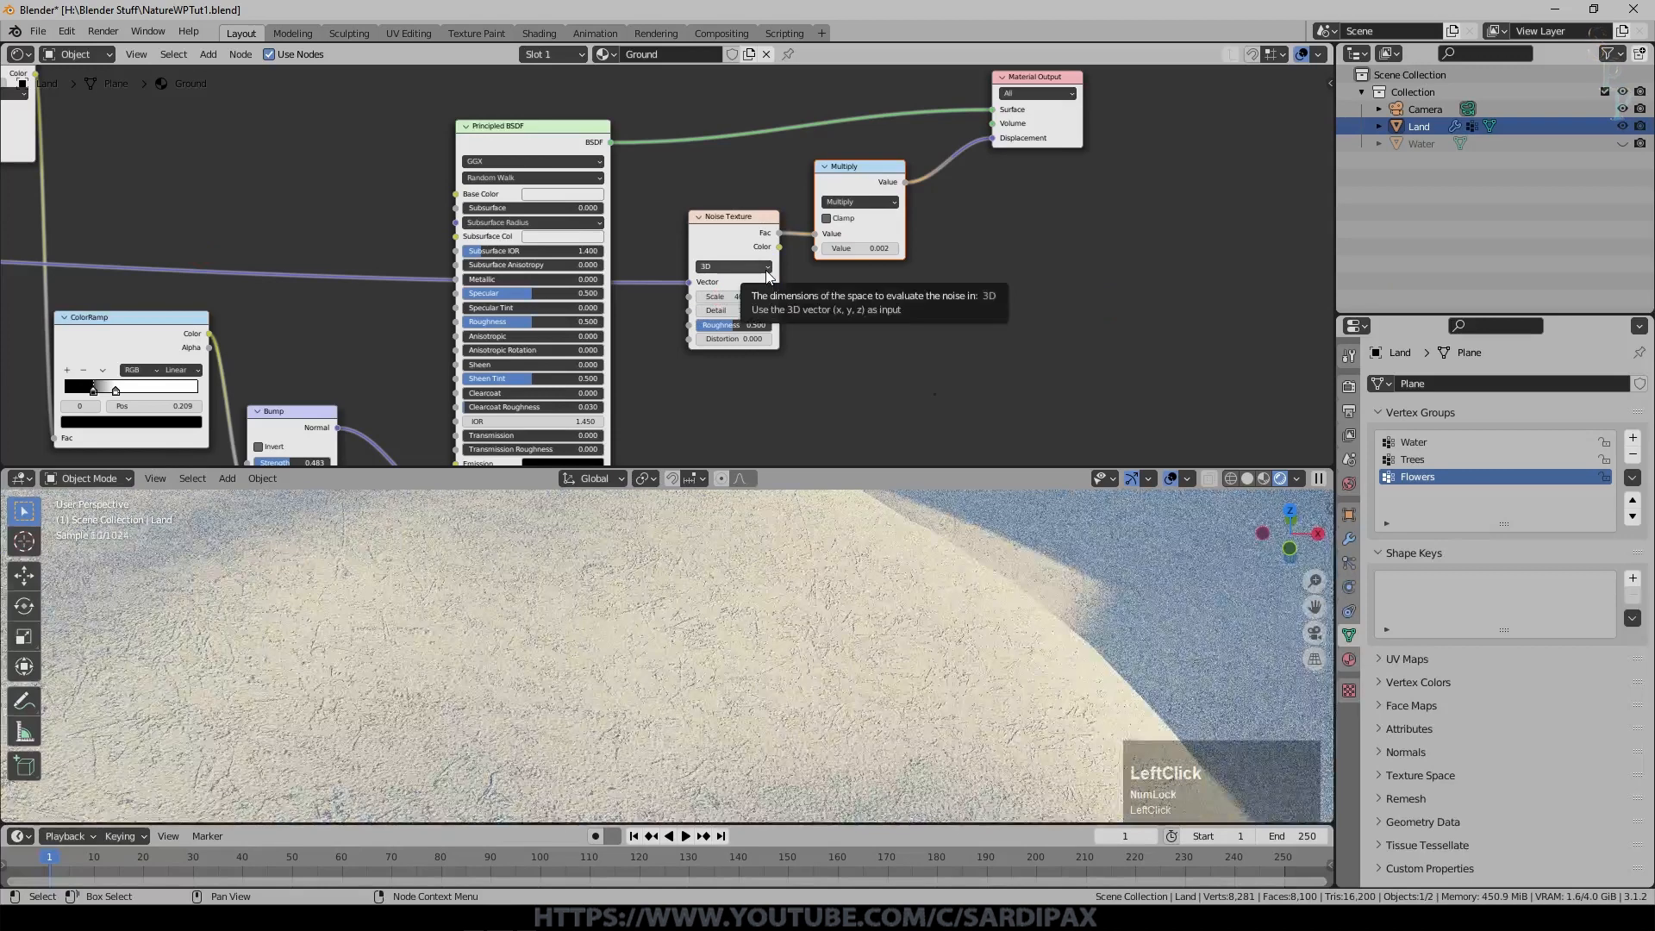
middle_drag(831, 558, 822, 852)
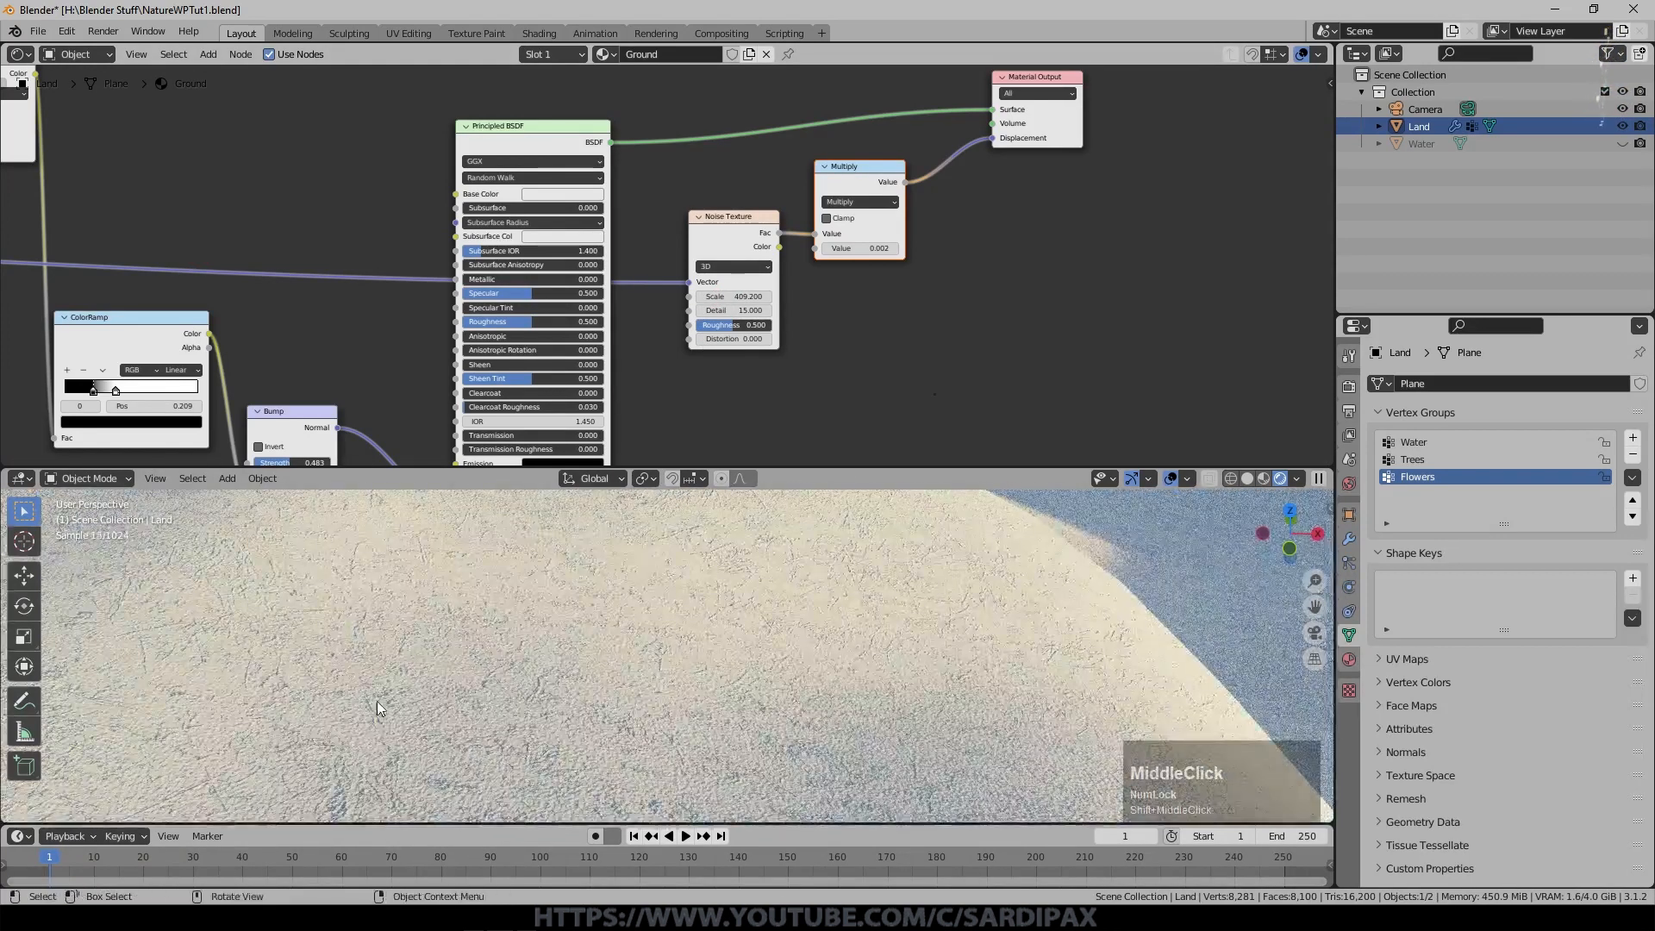
drag(733, 325, 755, 325)
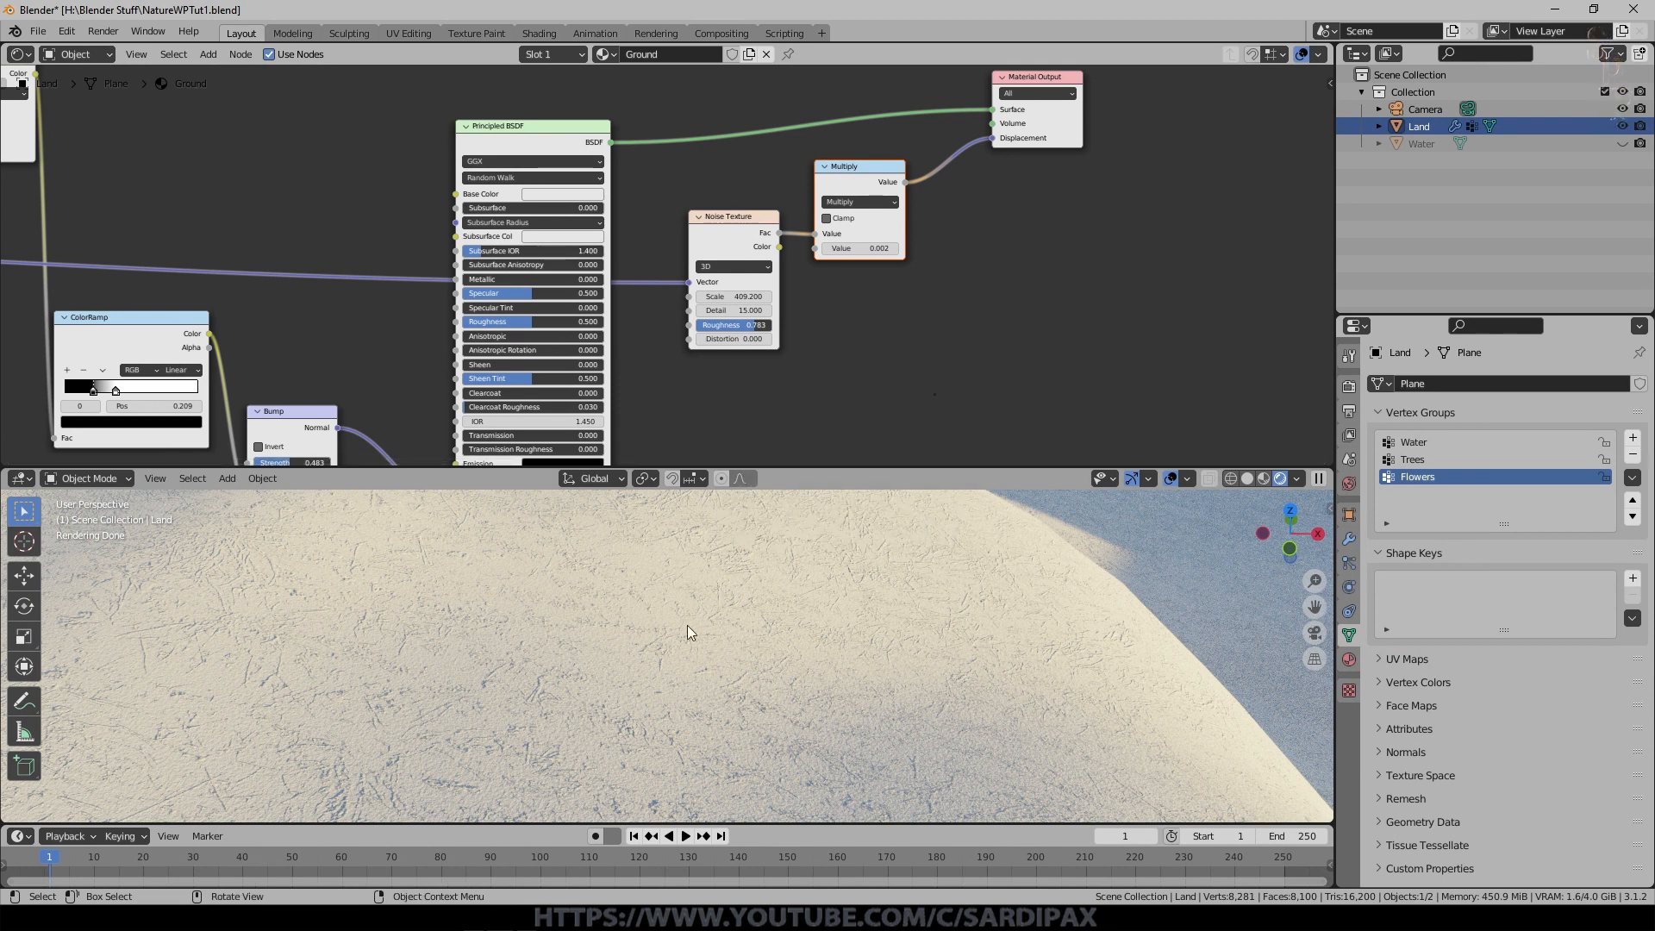
Connect the Mix node's Color output to the Principled BSDF's Base Color.
scroll(303, 278, down, 2)
scroll(332, 319, down, 1)
middle_drag(332, 319, 387, 346)
drag(235, 159, 544, 247)
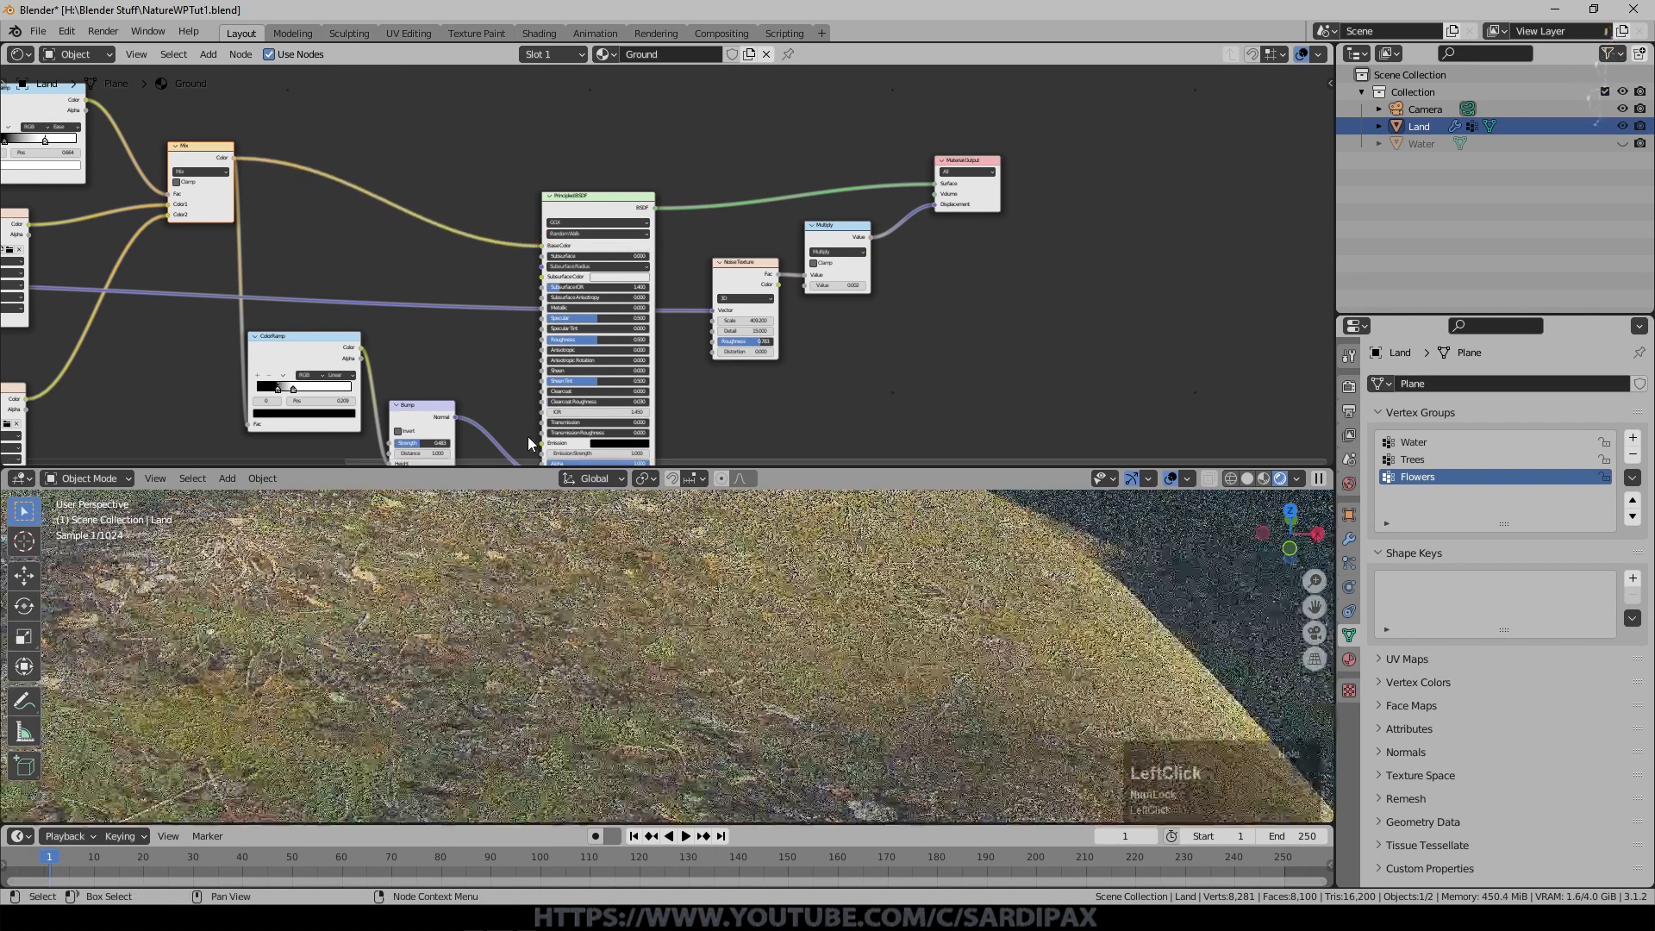
Look through the camera and raise the Bump node's strength to about 0.69.
key(KP_0)
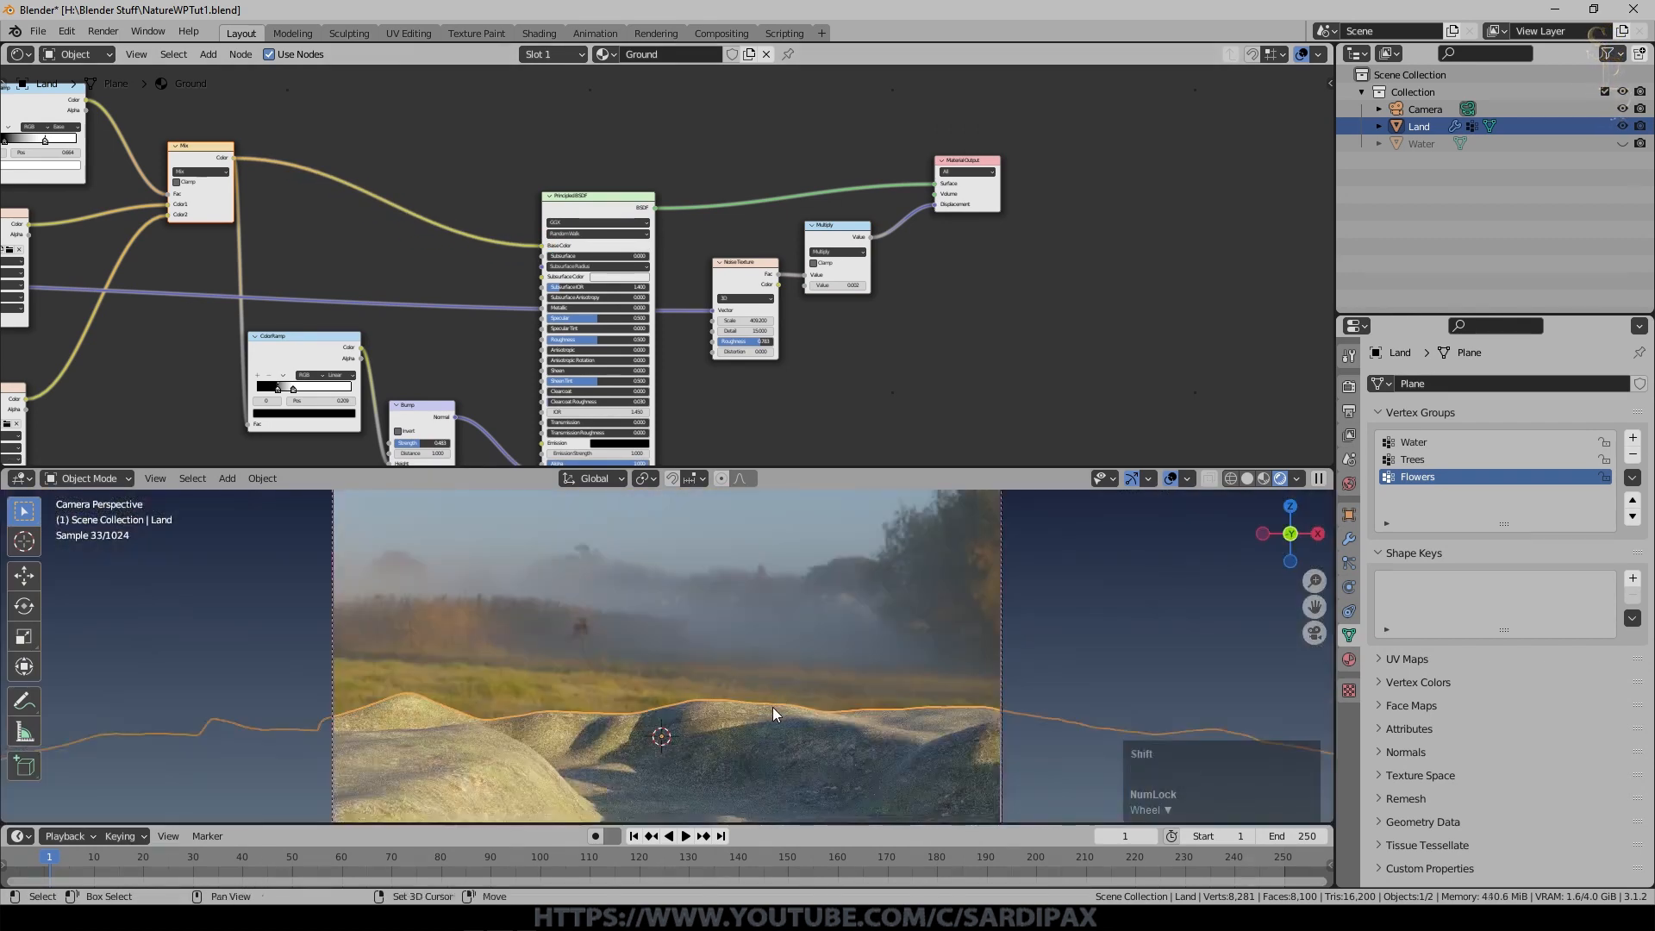
middle_click(765, 628)
click(425, 441)
drag(425, 441, 437, 441)
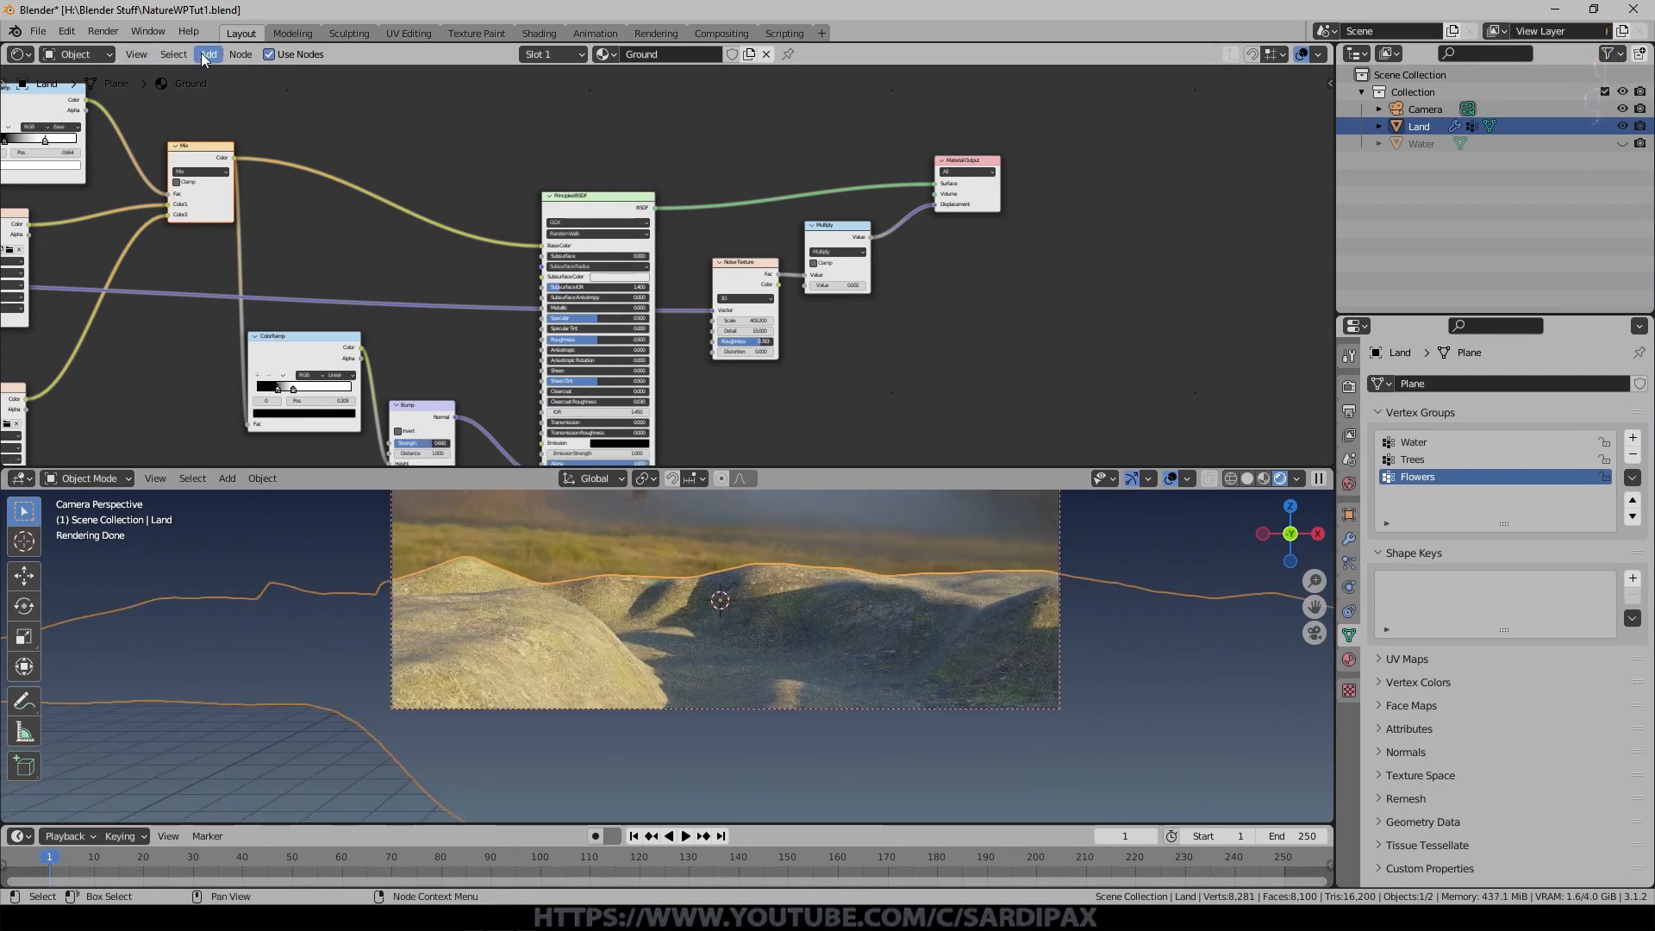
Insert a Gamma node on the link between the Mix node and the Principled BSDF's Base Color.
click(207, 55)
mouse_move(241, 164)
click(337, 184)
click(435, 170)
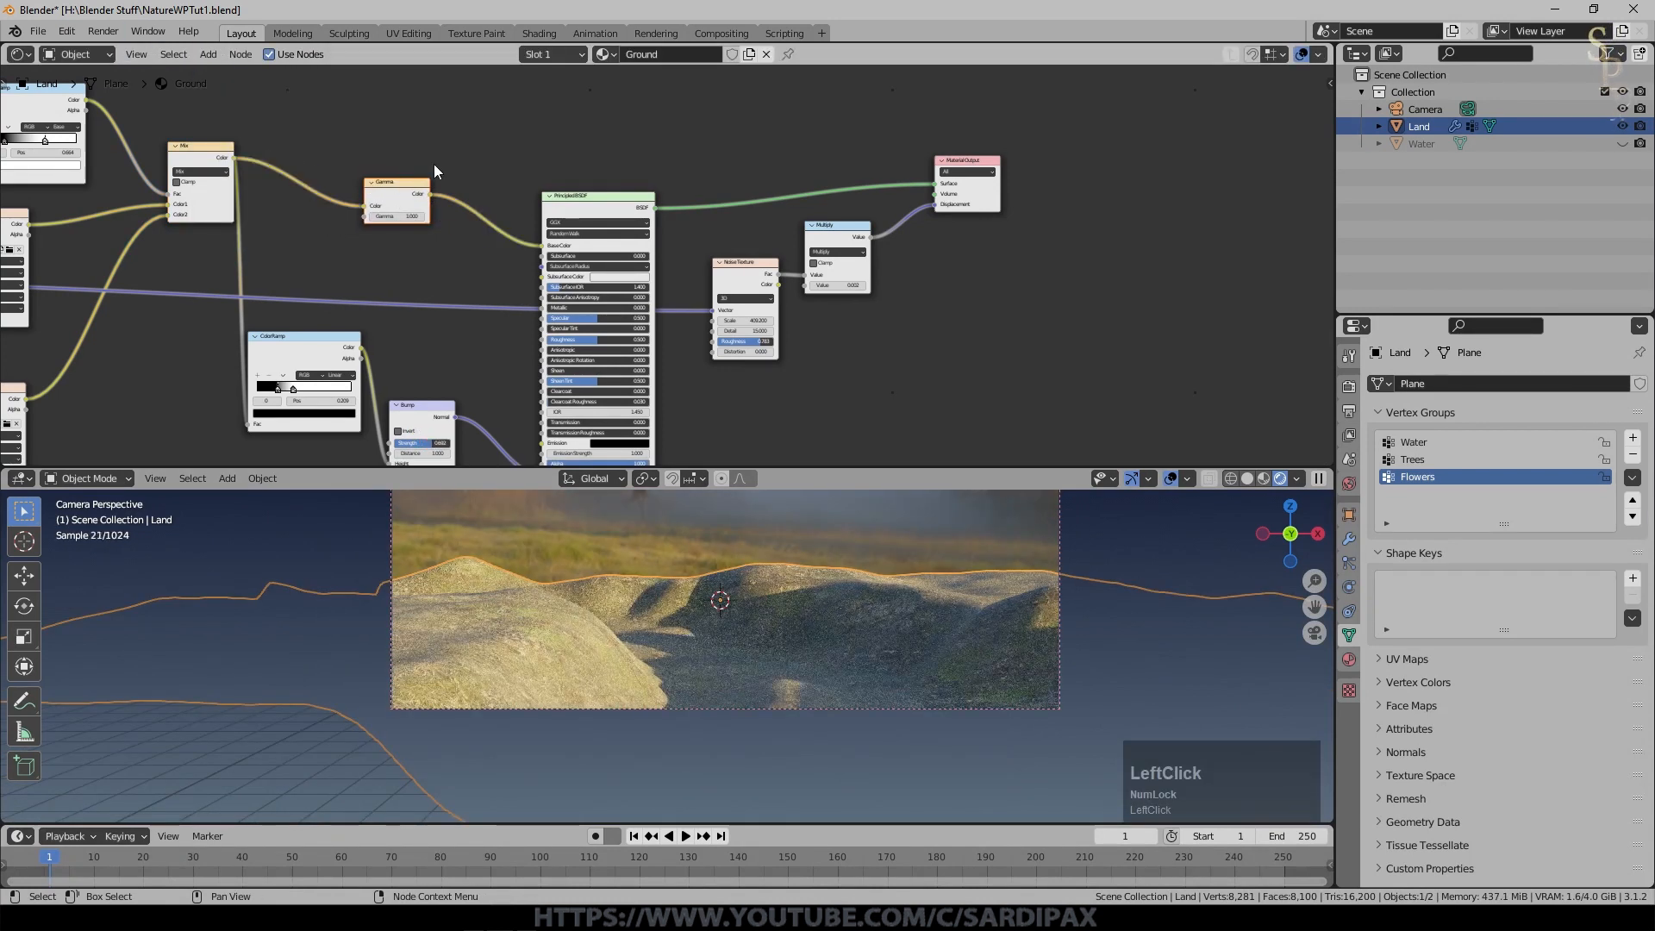
Set the Gamma node's value to 1.3 to darken the ground color.
middle_drag(506, 174, 609, 192)
scroll(610, 224, up, 4)
click(609, 261)
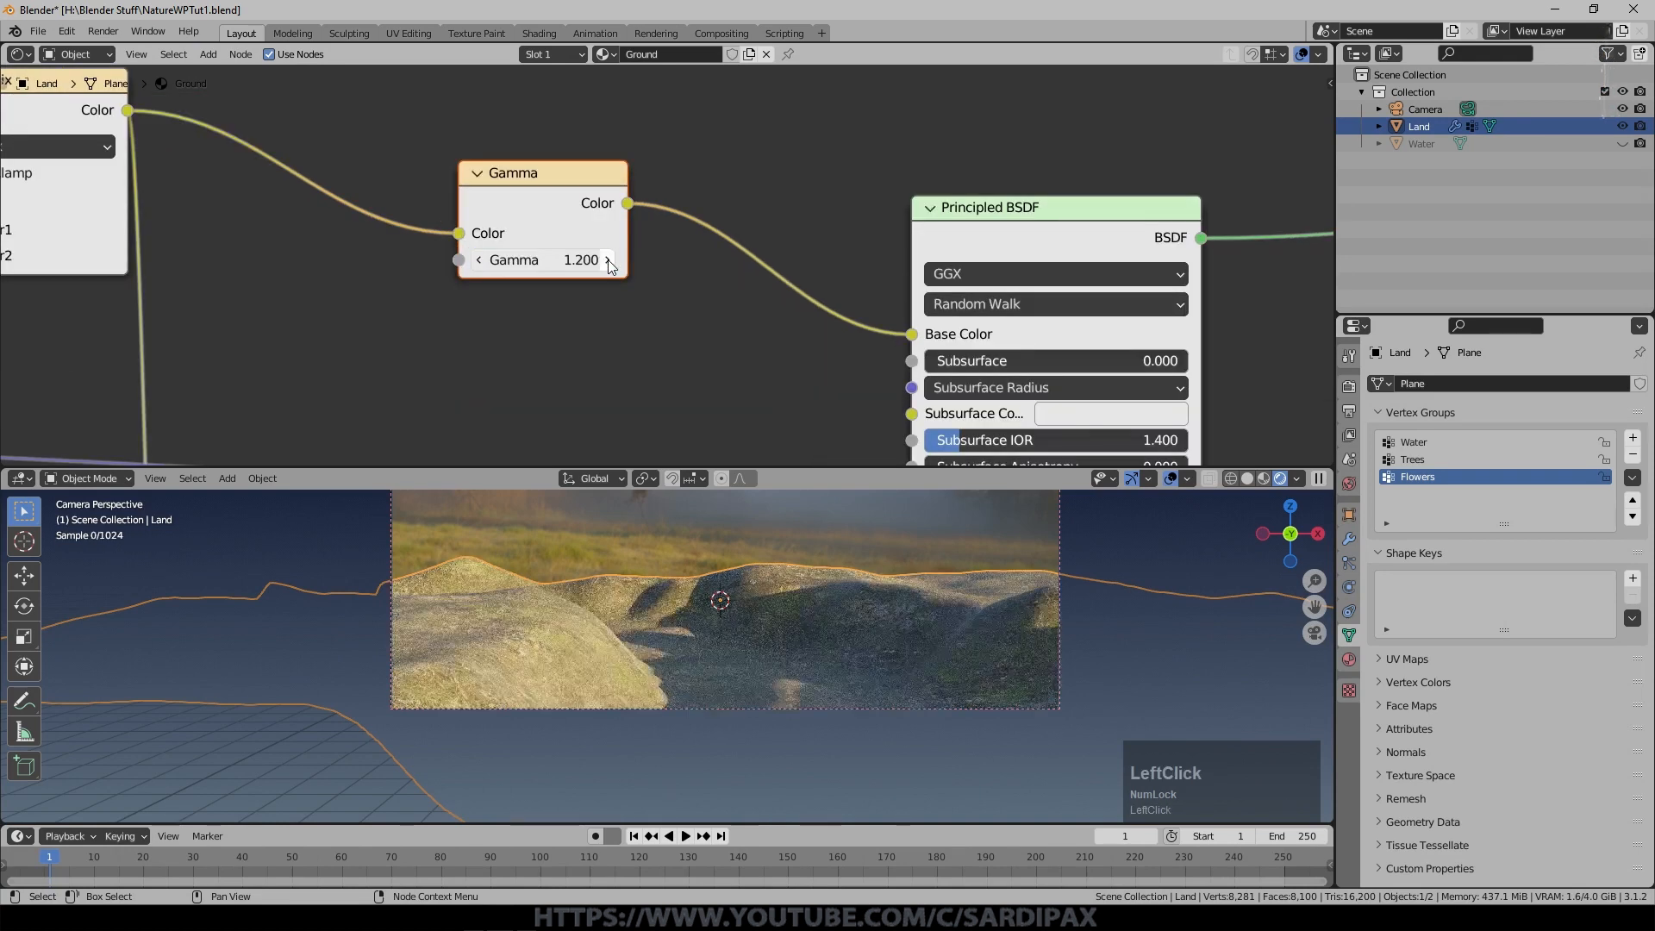
click(610, 264)
click(609, 264)
click(610, 264)
click(609, 264)
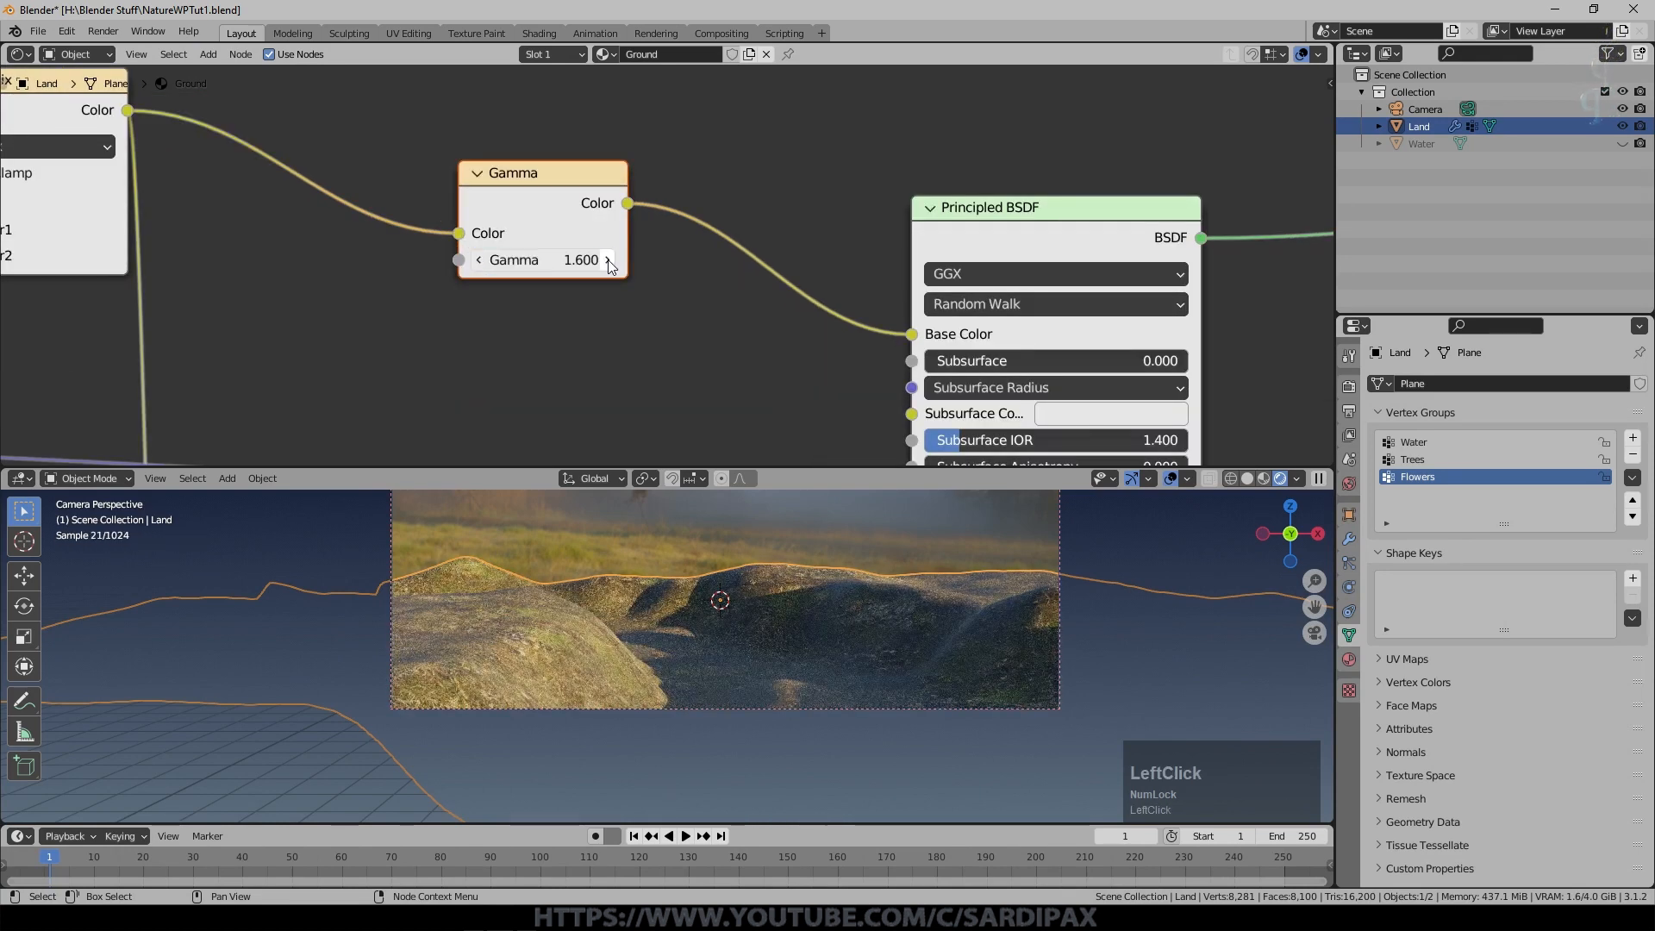
click(481, 260)
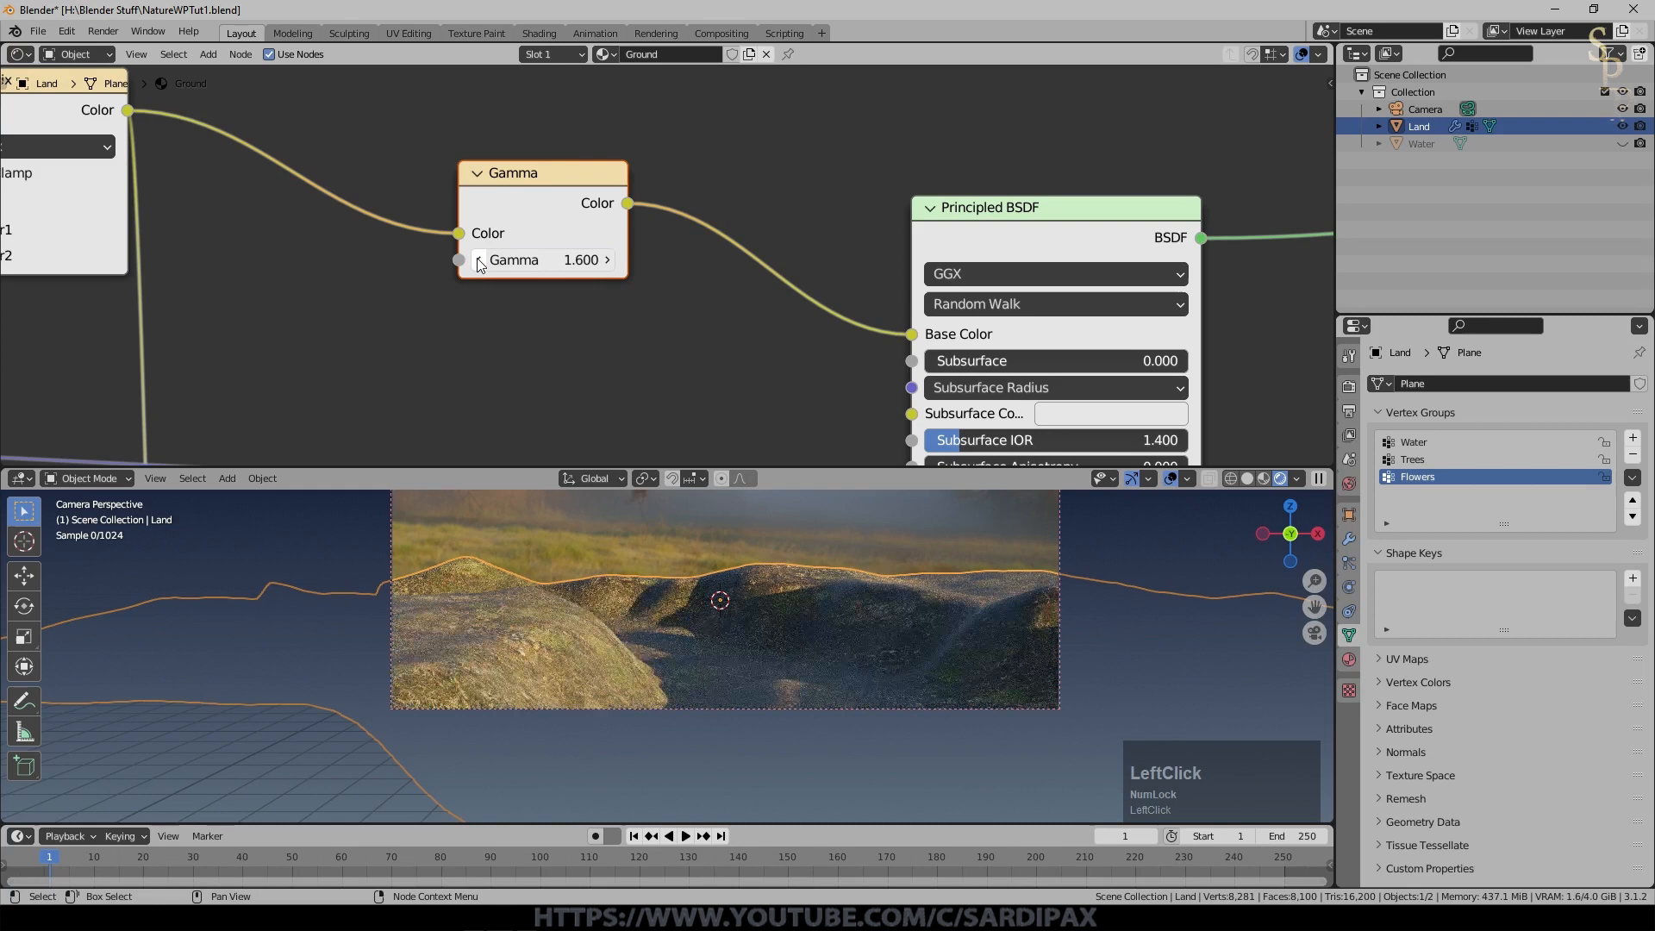
click(481, 260)
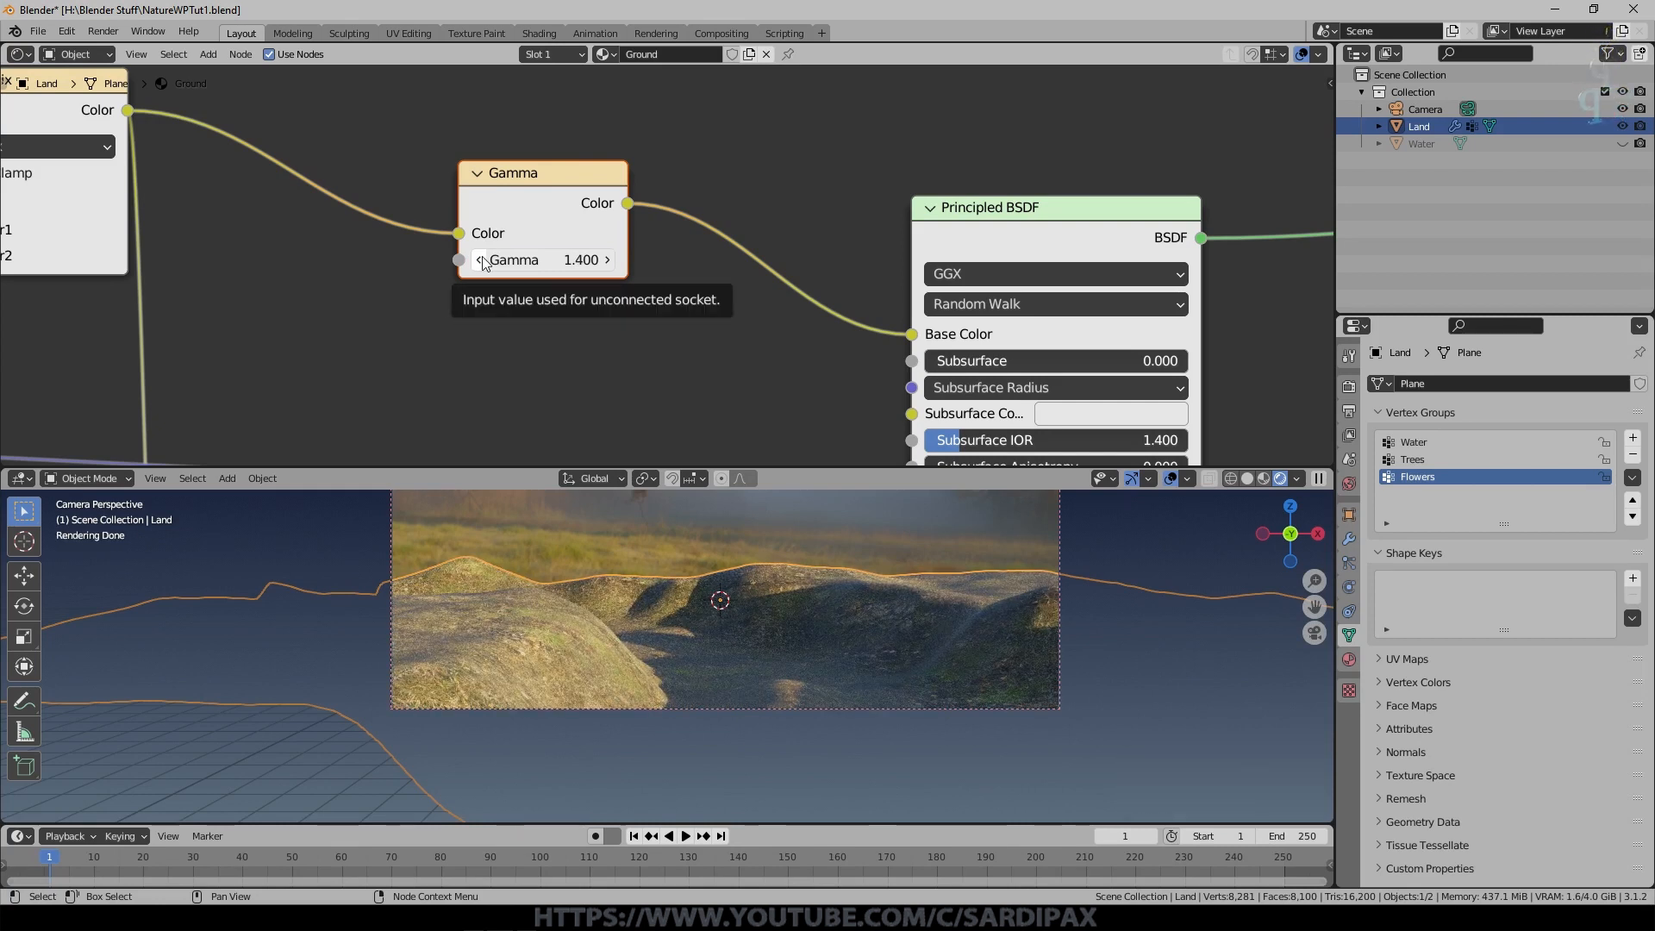
click(480, 260)
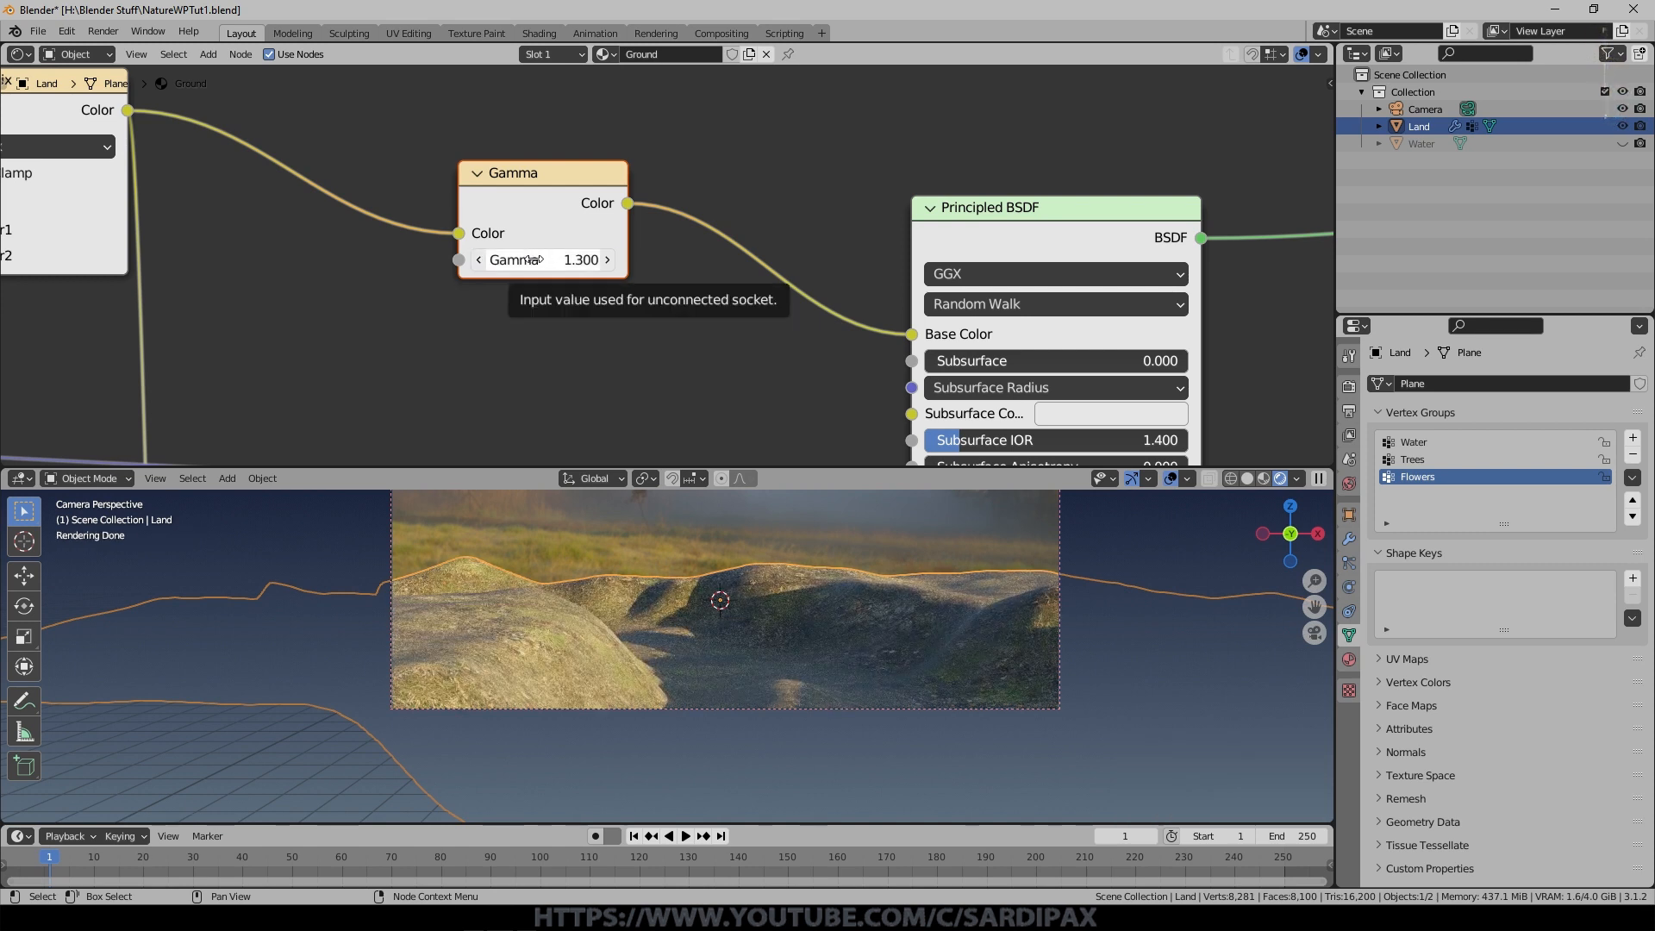
Leave the camera view and place the 3D cursor in the empty space beside the terrain.
scroll(522, 286, up, 5)
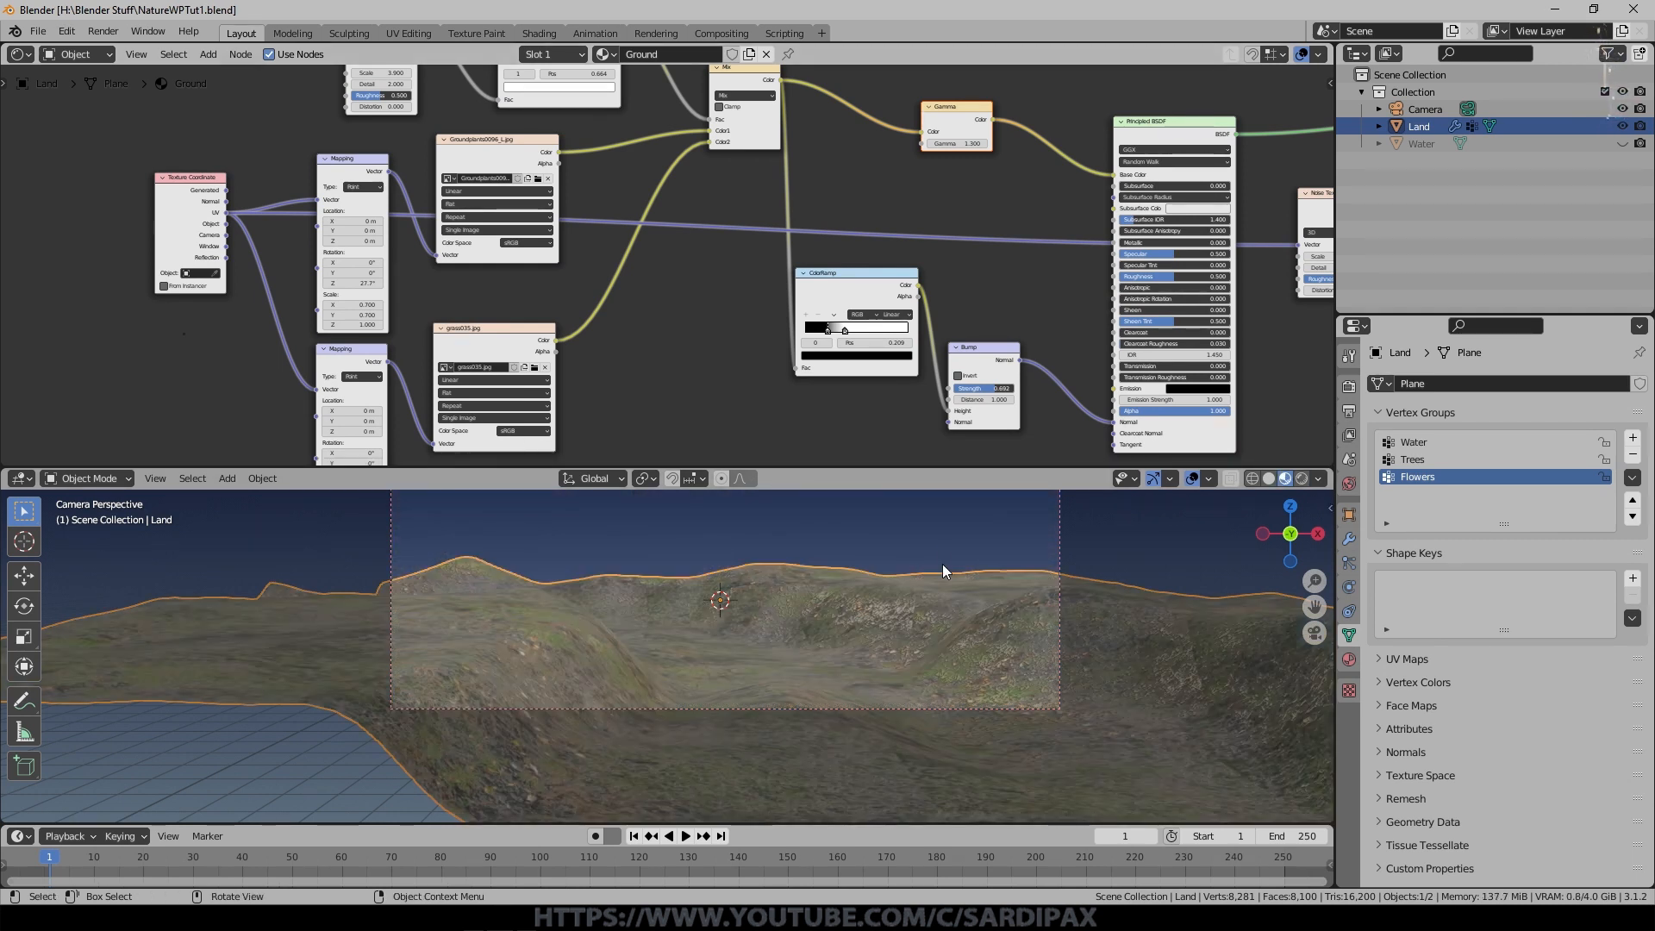
scroll(960, 609, down, 3)
middle_drag(955, 583, 949, 634)
shift+middle_drag(1088, 616, 693, 556)
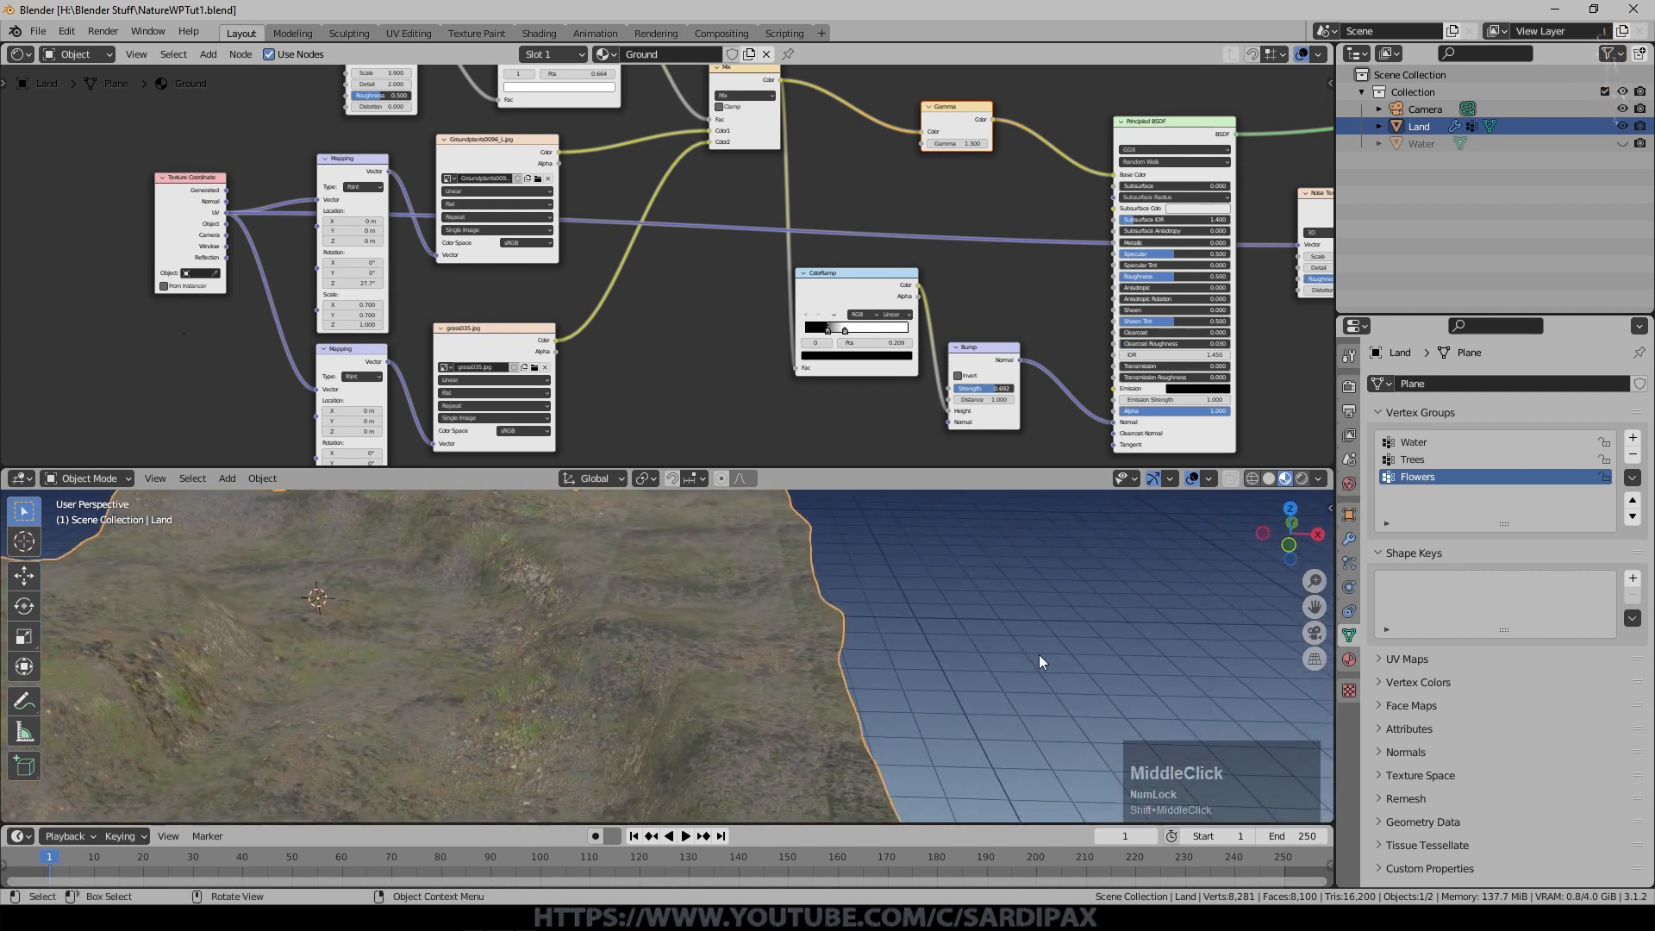
scroll(257, 494, down, 2)
click(24, 541)
click(951, 704)
click(24, 511)
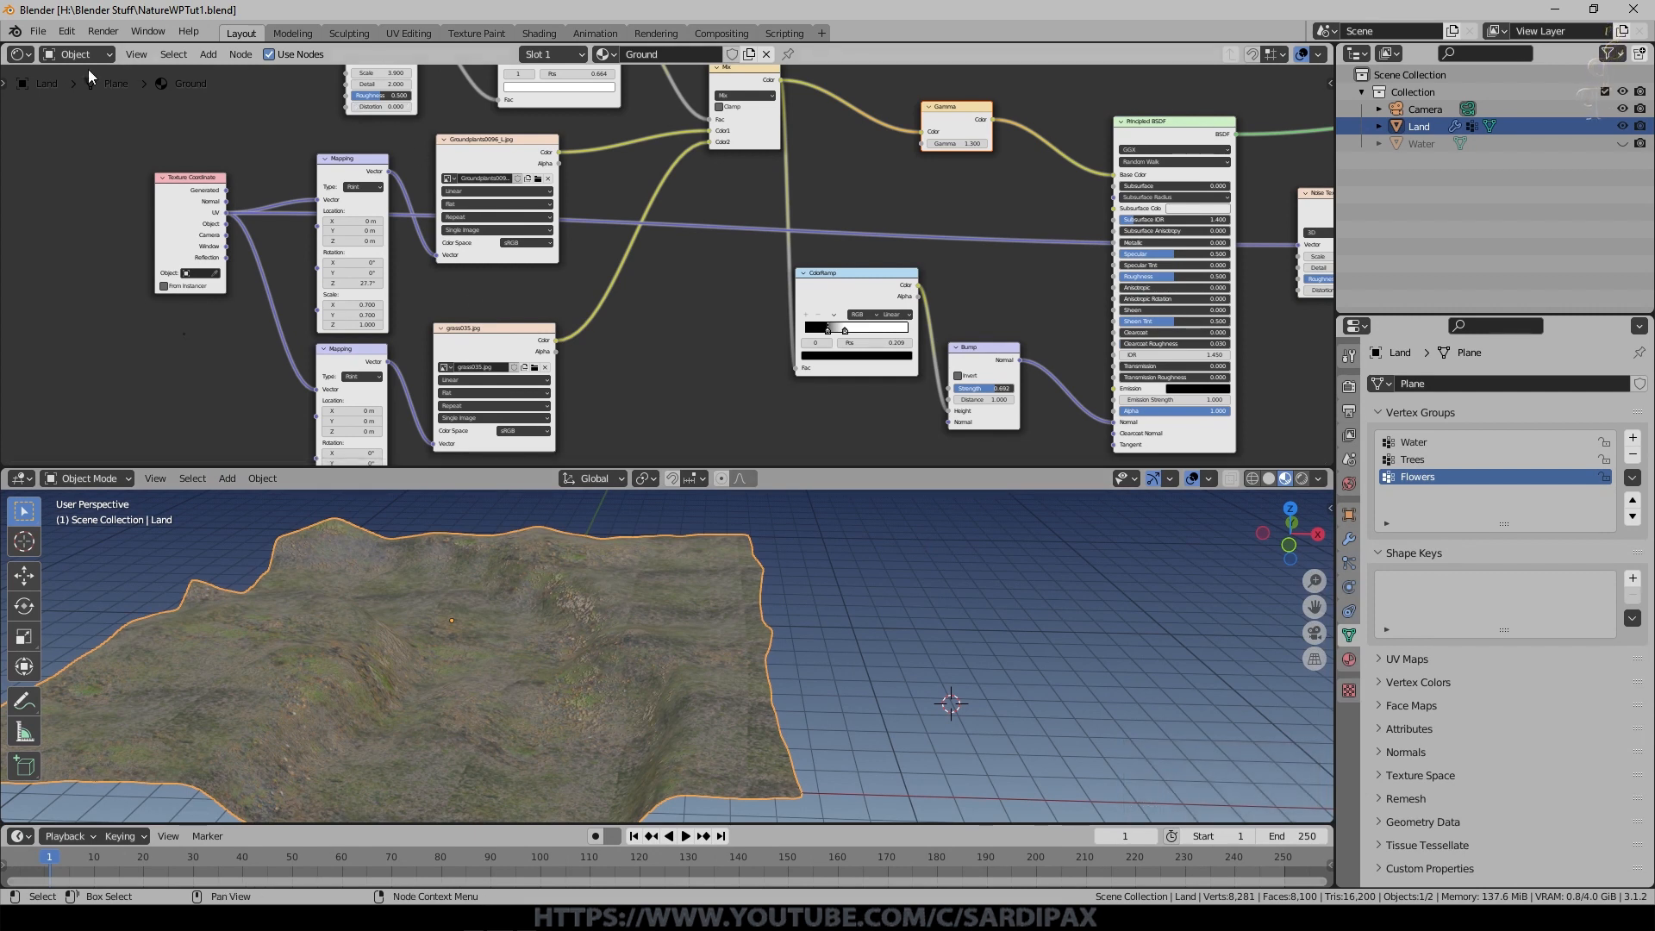
Start appending data from NatureWP1.blend and open its Object category to view the available objects.
click(38, 35)
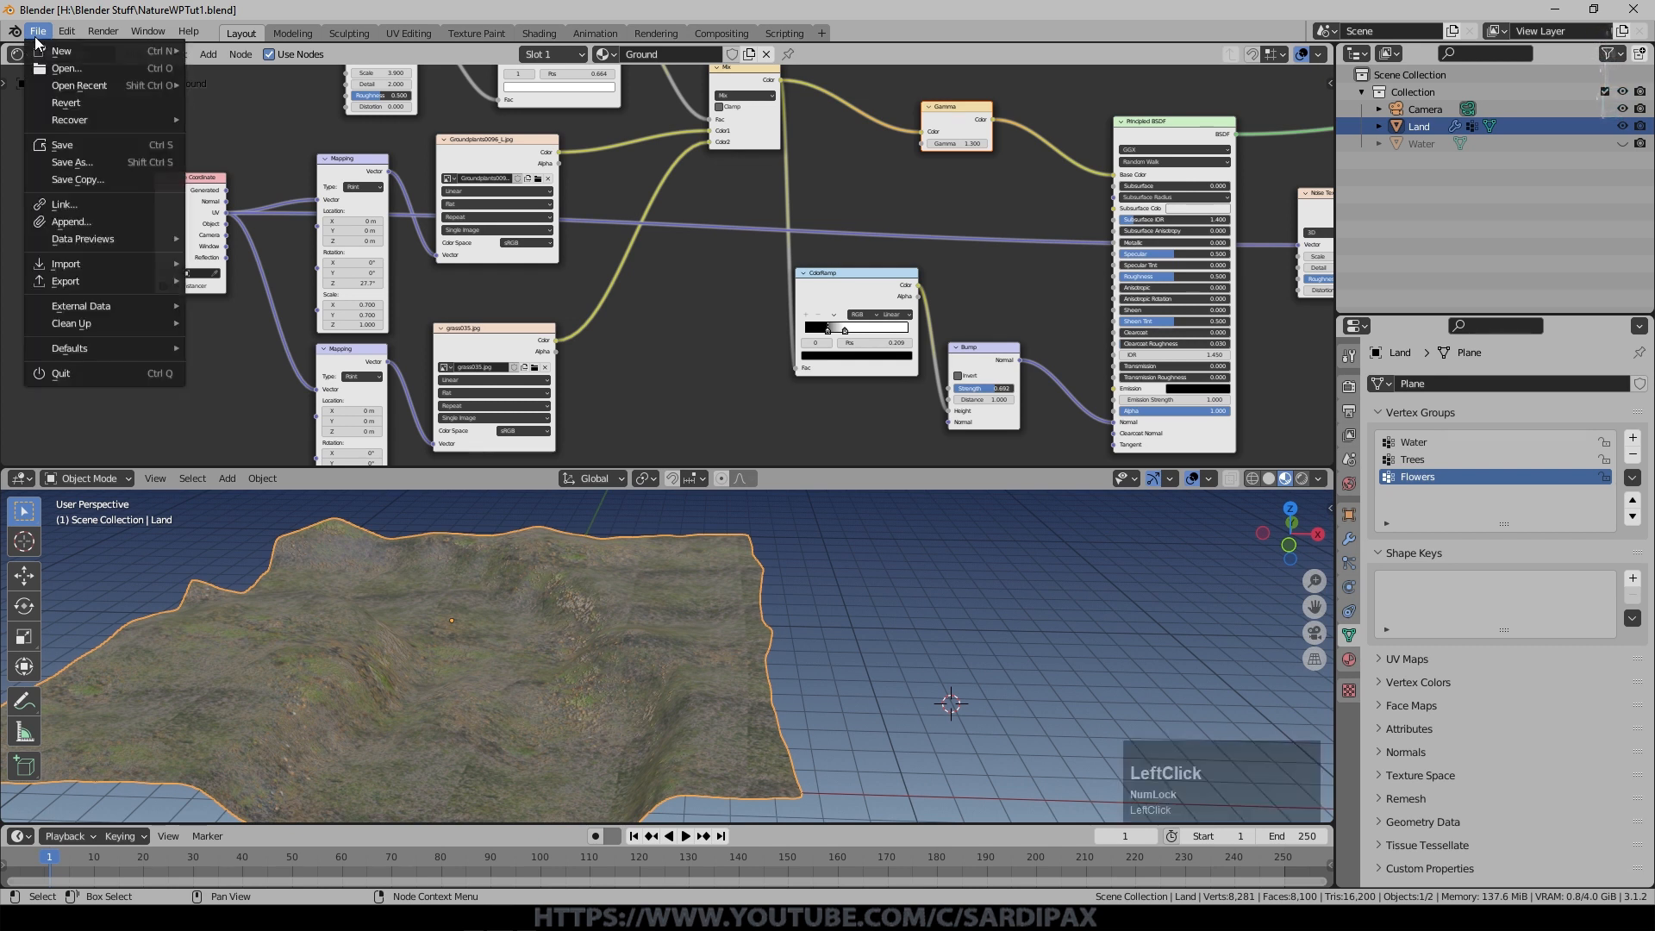
click(67, 223)
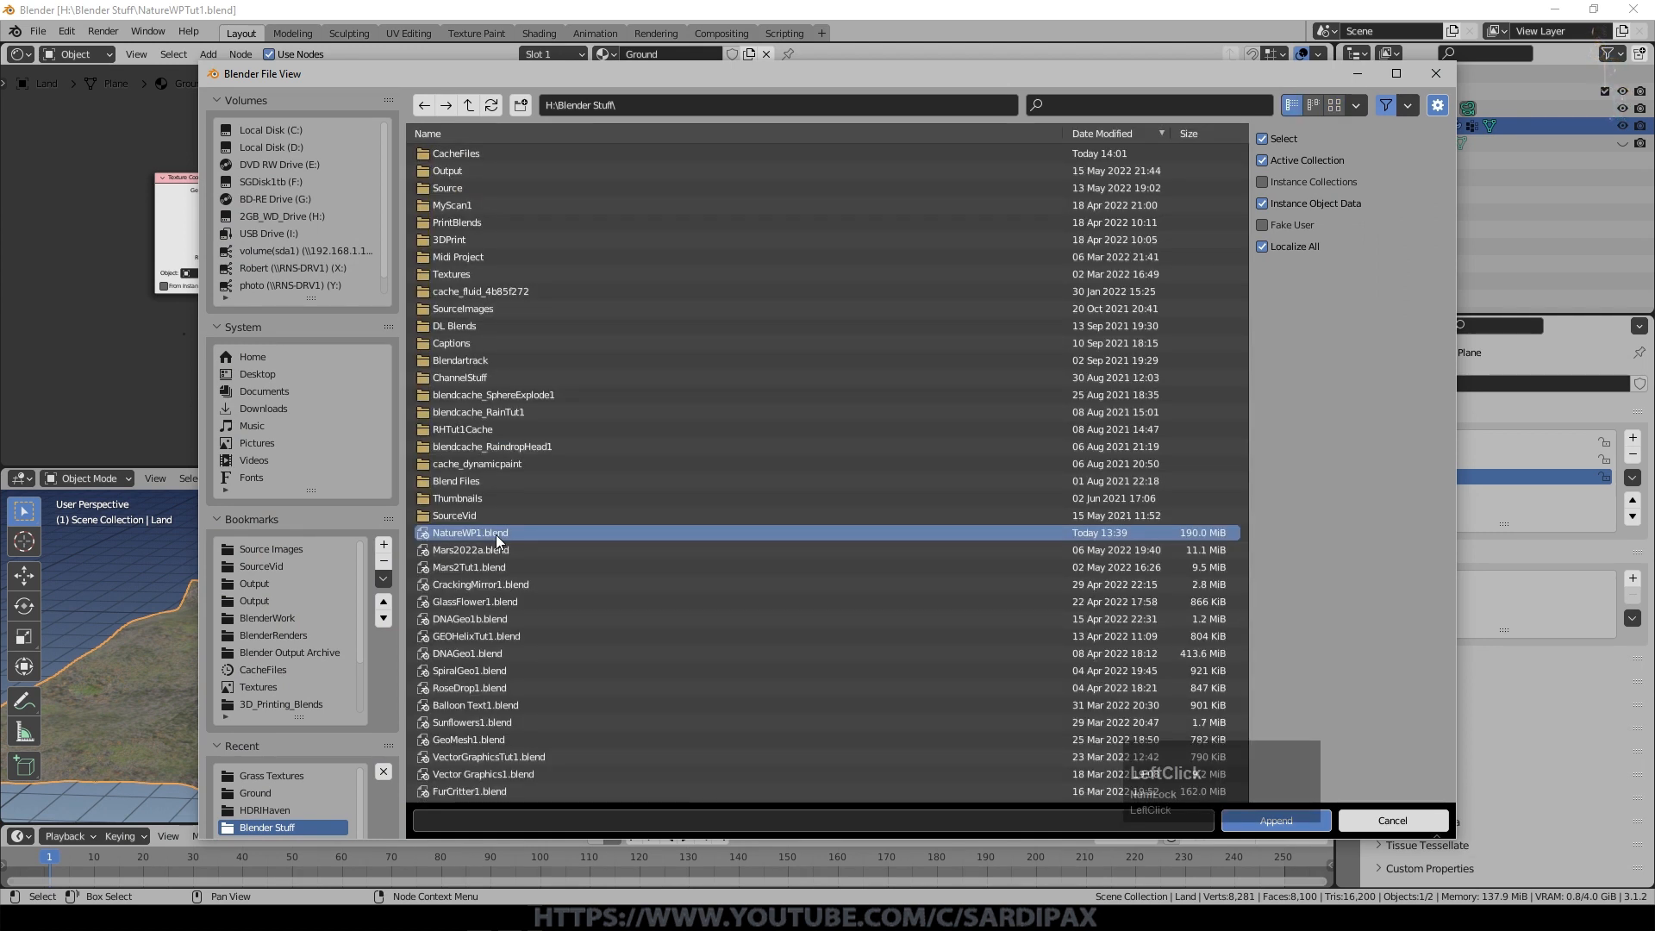
click(497, 534)
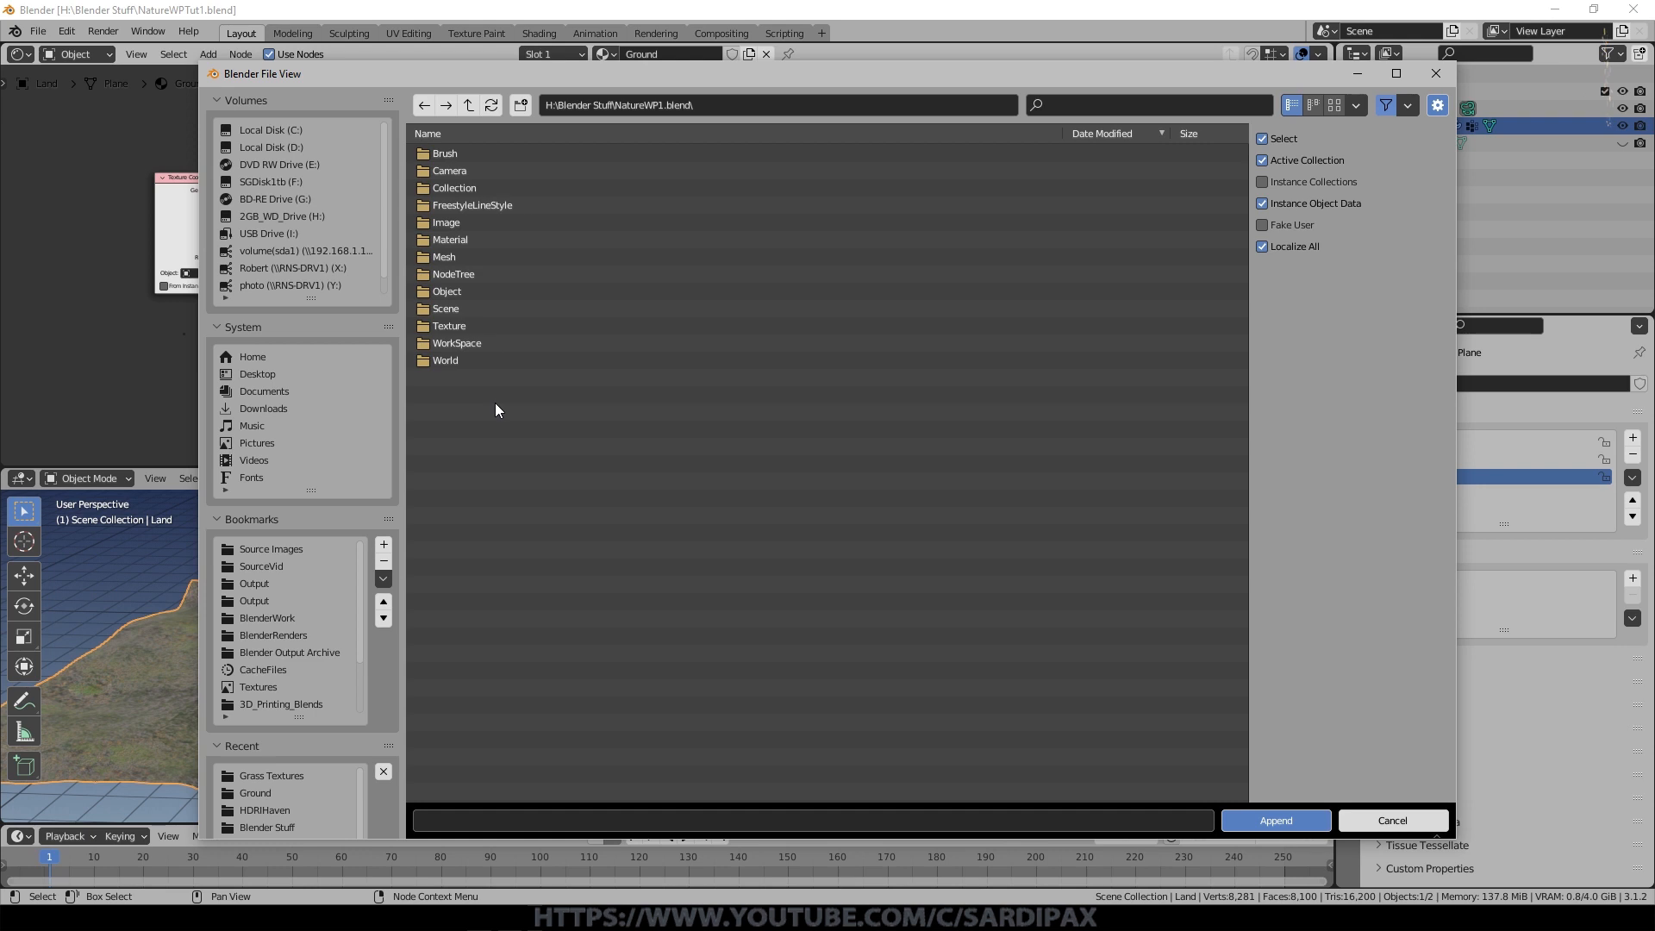
click(446, 291)
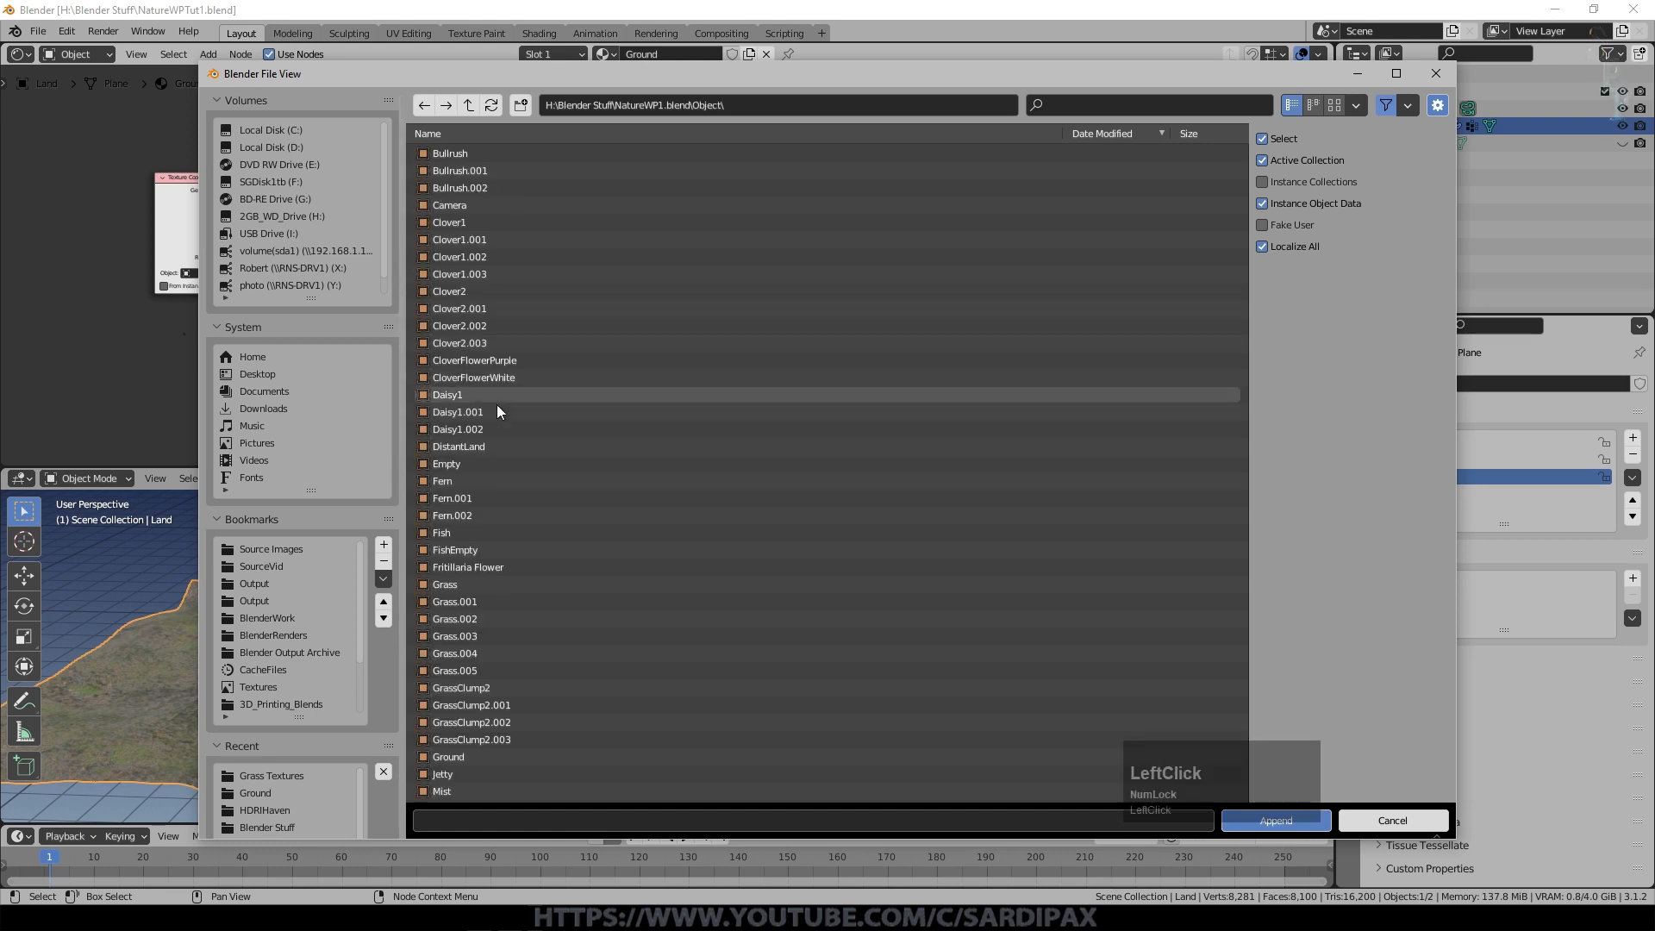
scroll(485, 745, down, 5)
scroll(483, 746, up, 5)
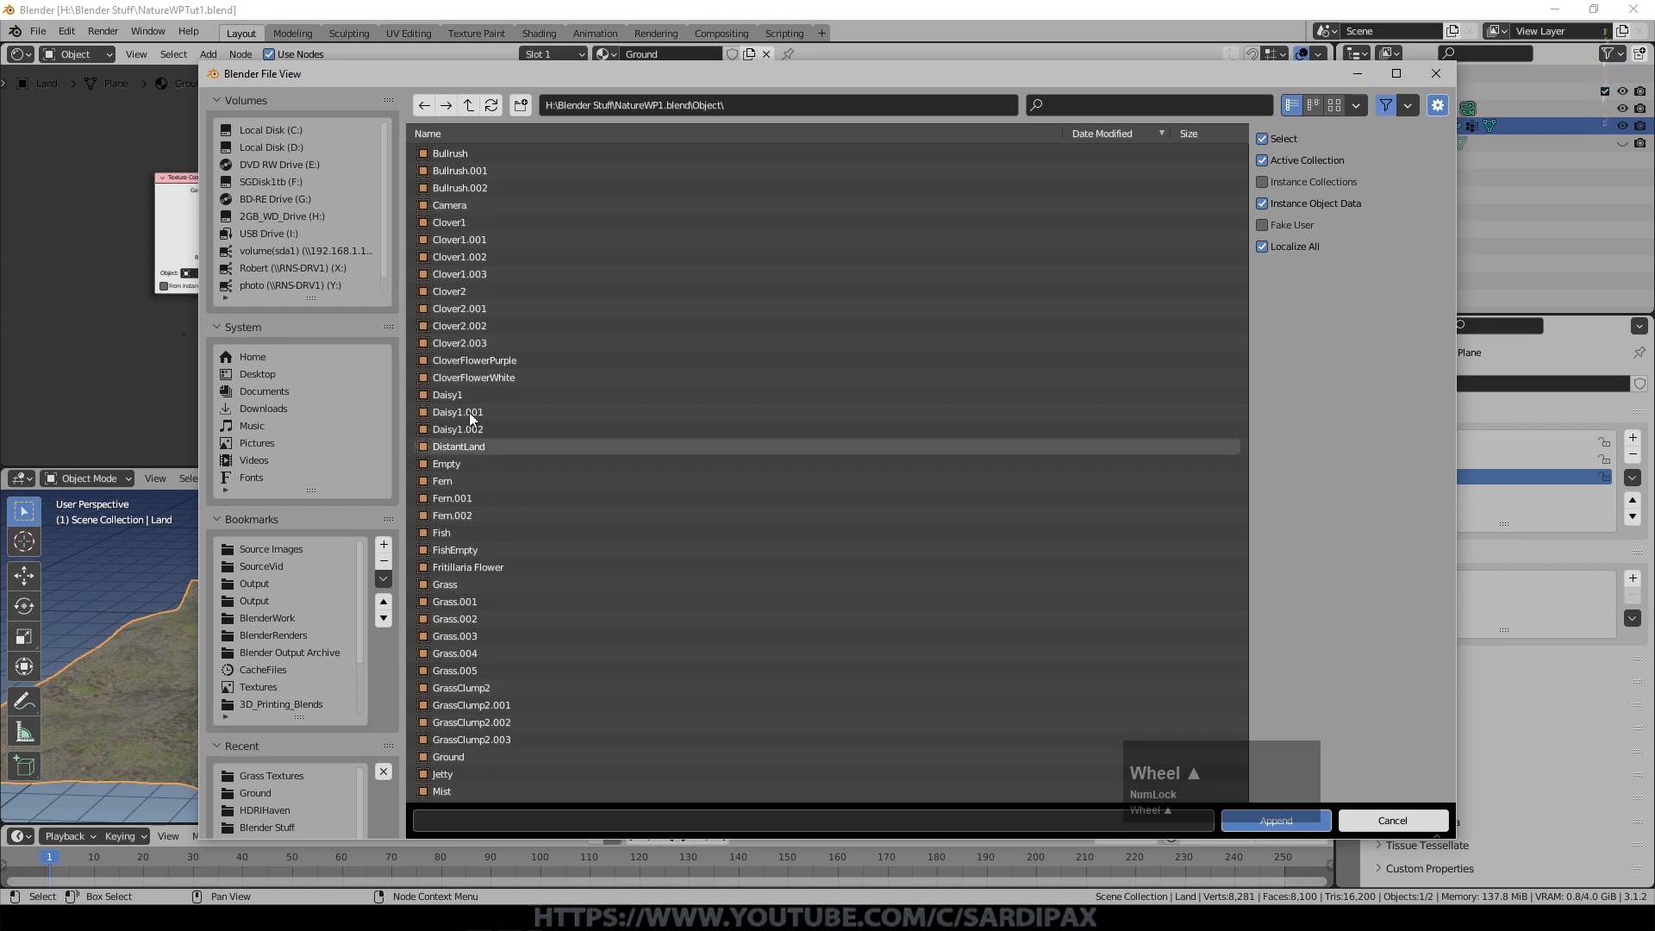
Append all listed objects except Camera, Empty, FishEmpty, Ground, Jetty, Mist, Water and WaterDrops.
click(452, 152)
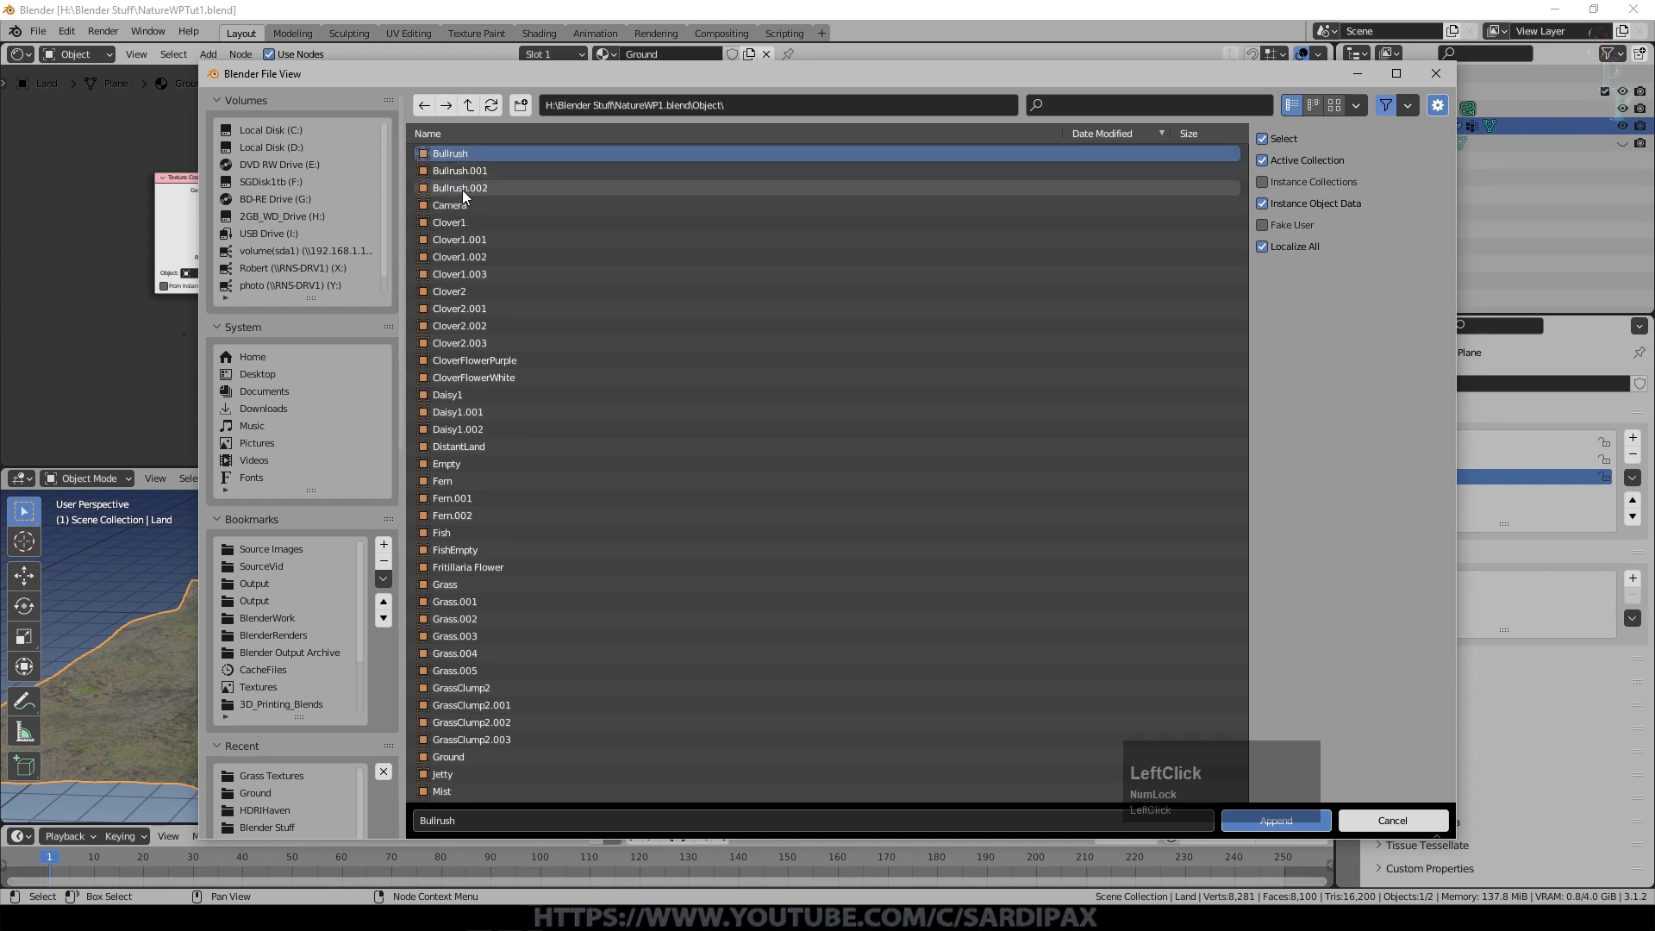
shift+click(463, 189)
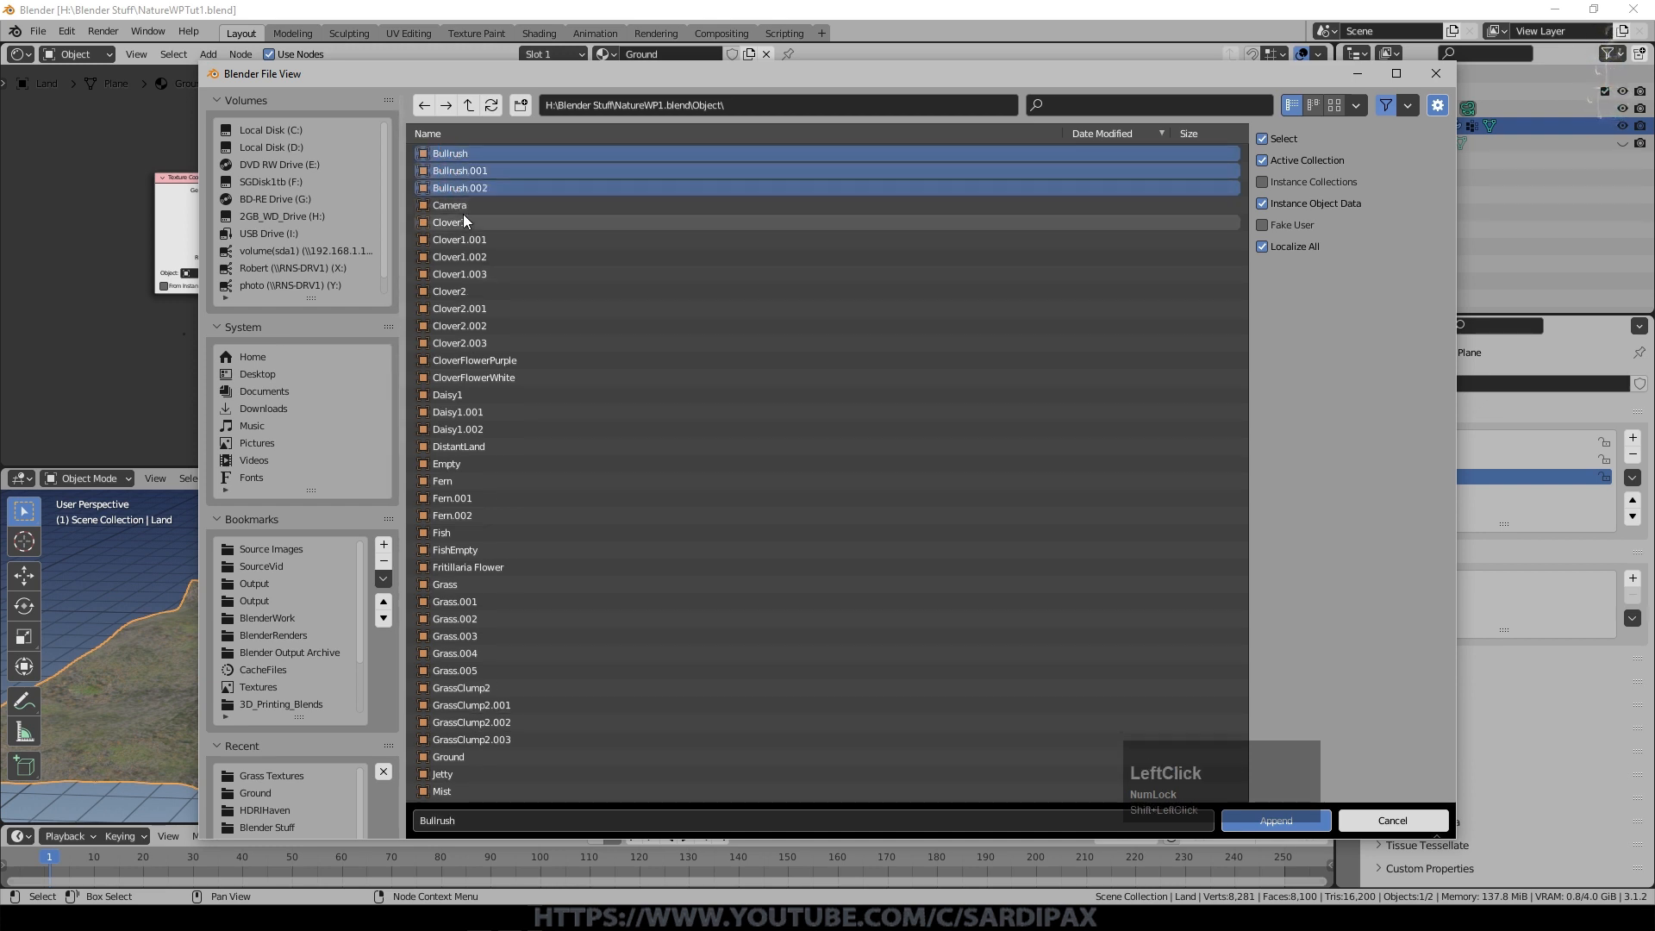
key(a)
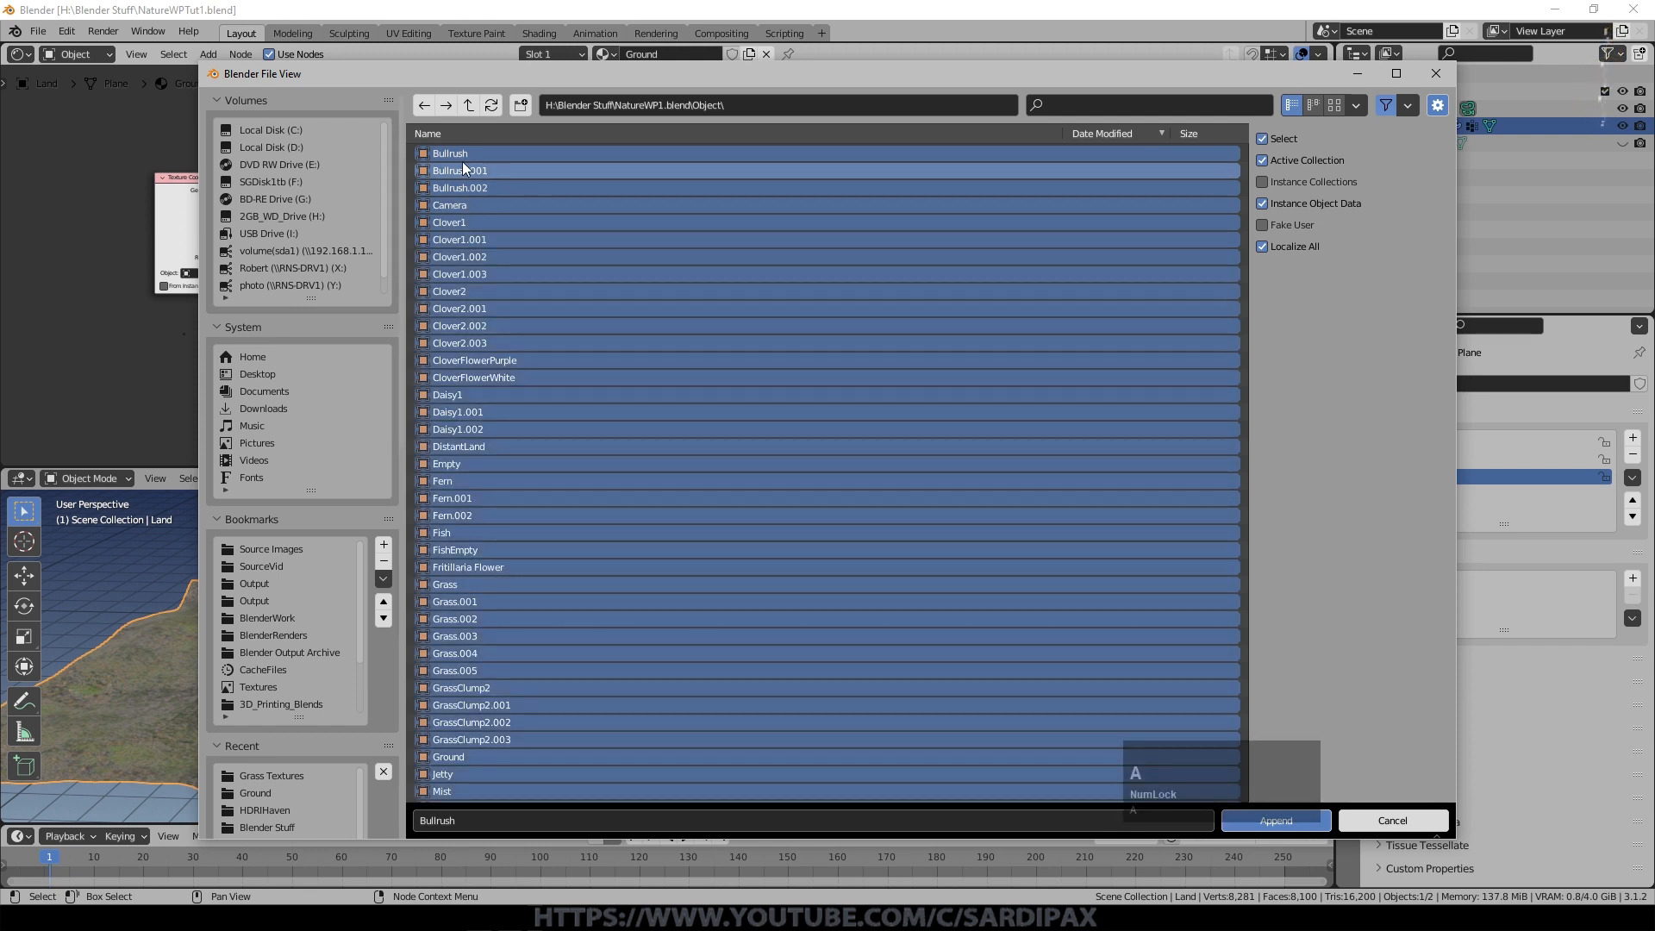
ctrl+click(462, 204)
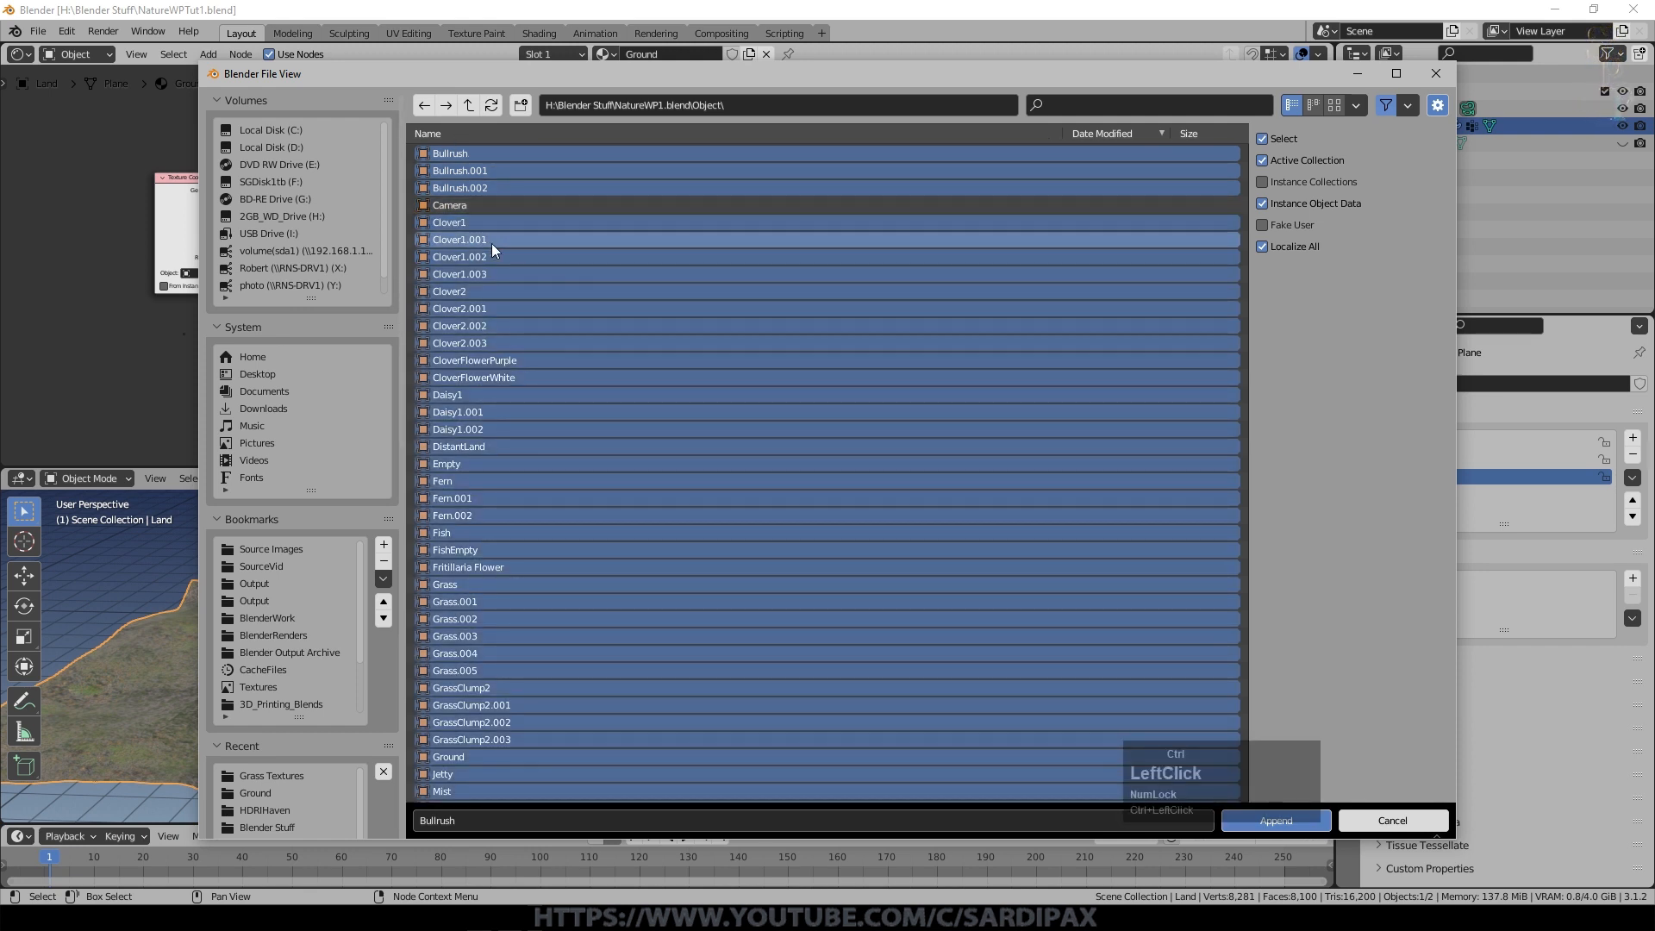
ctrl+click(494, 463)
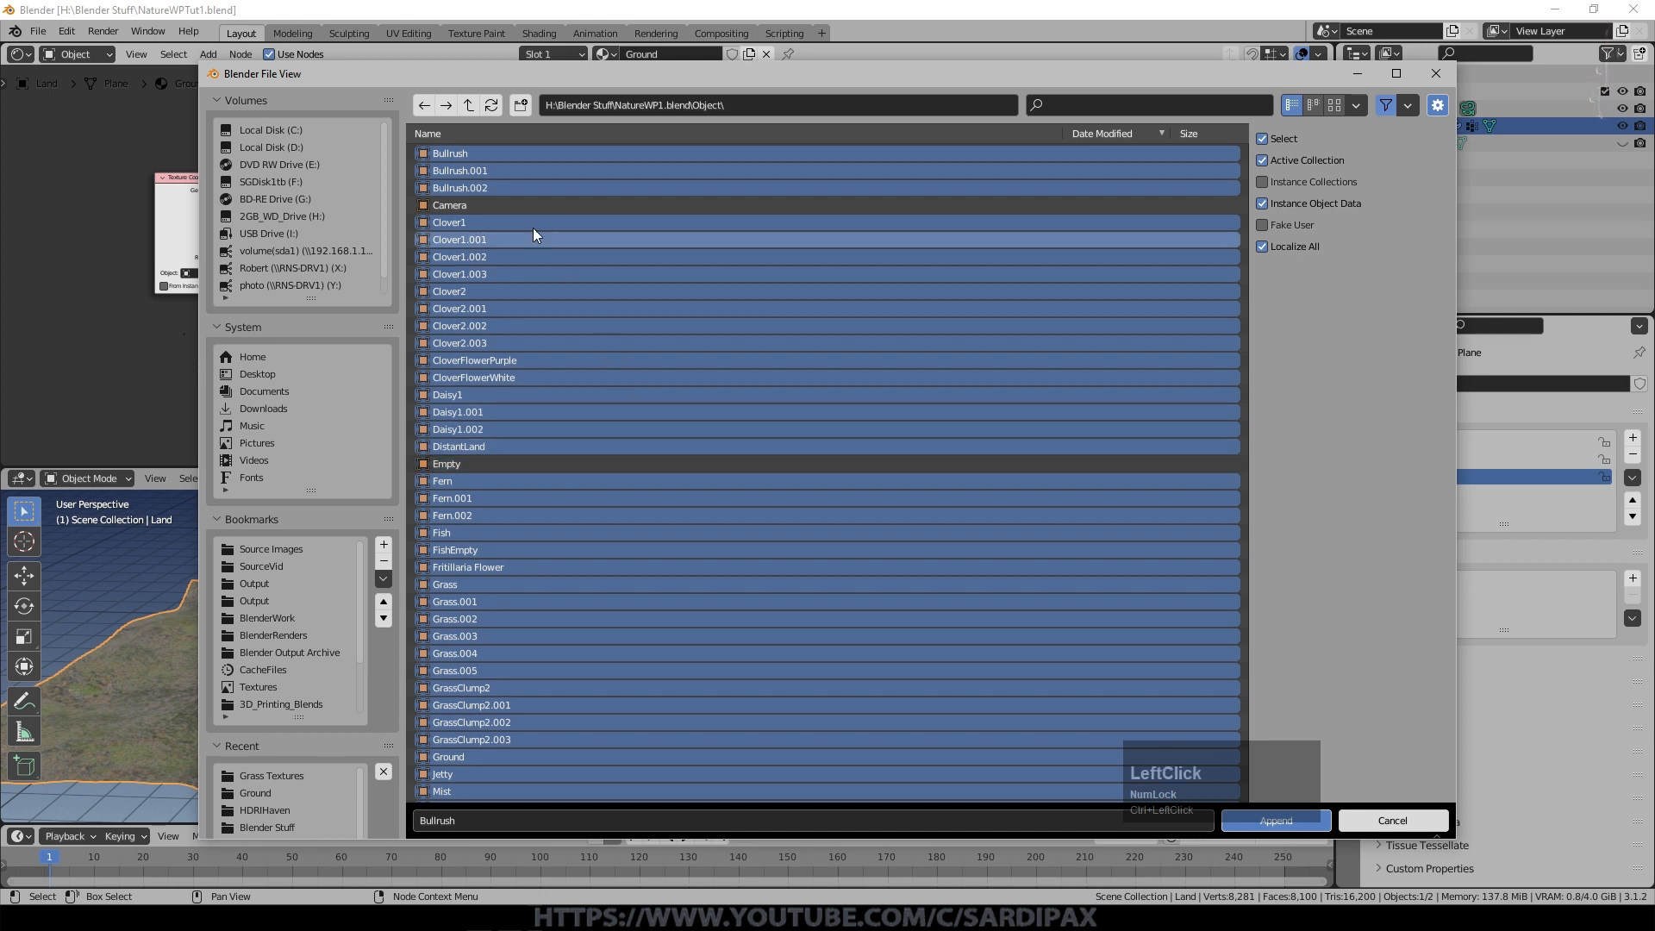
scroll(724, 617, up, 9)
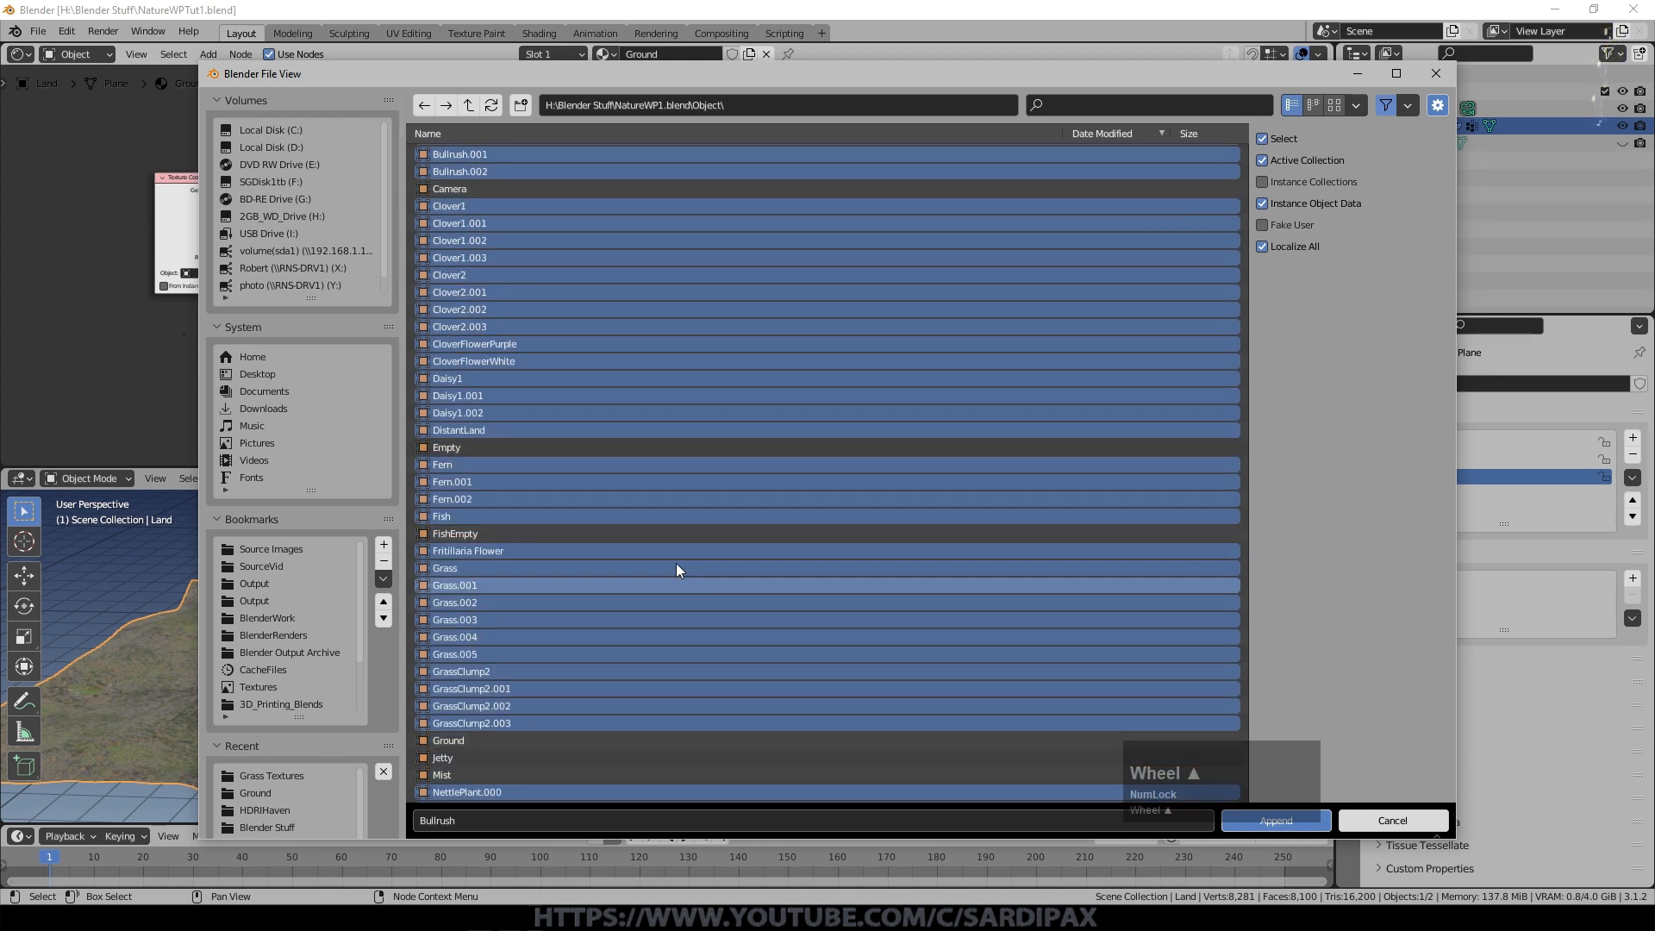
scroll(629, 591, up, 1)
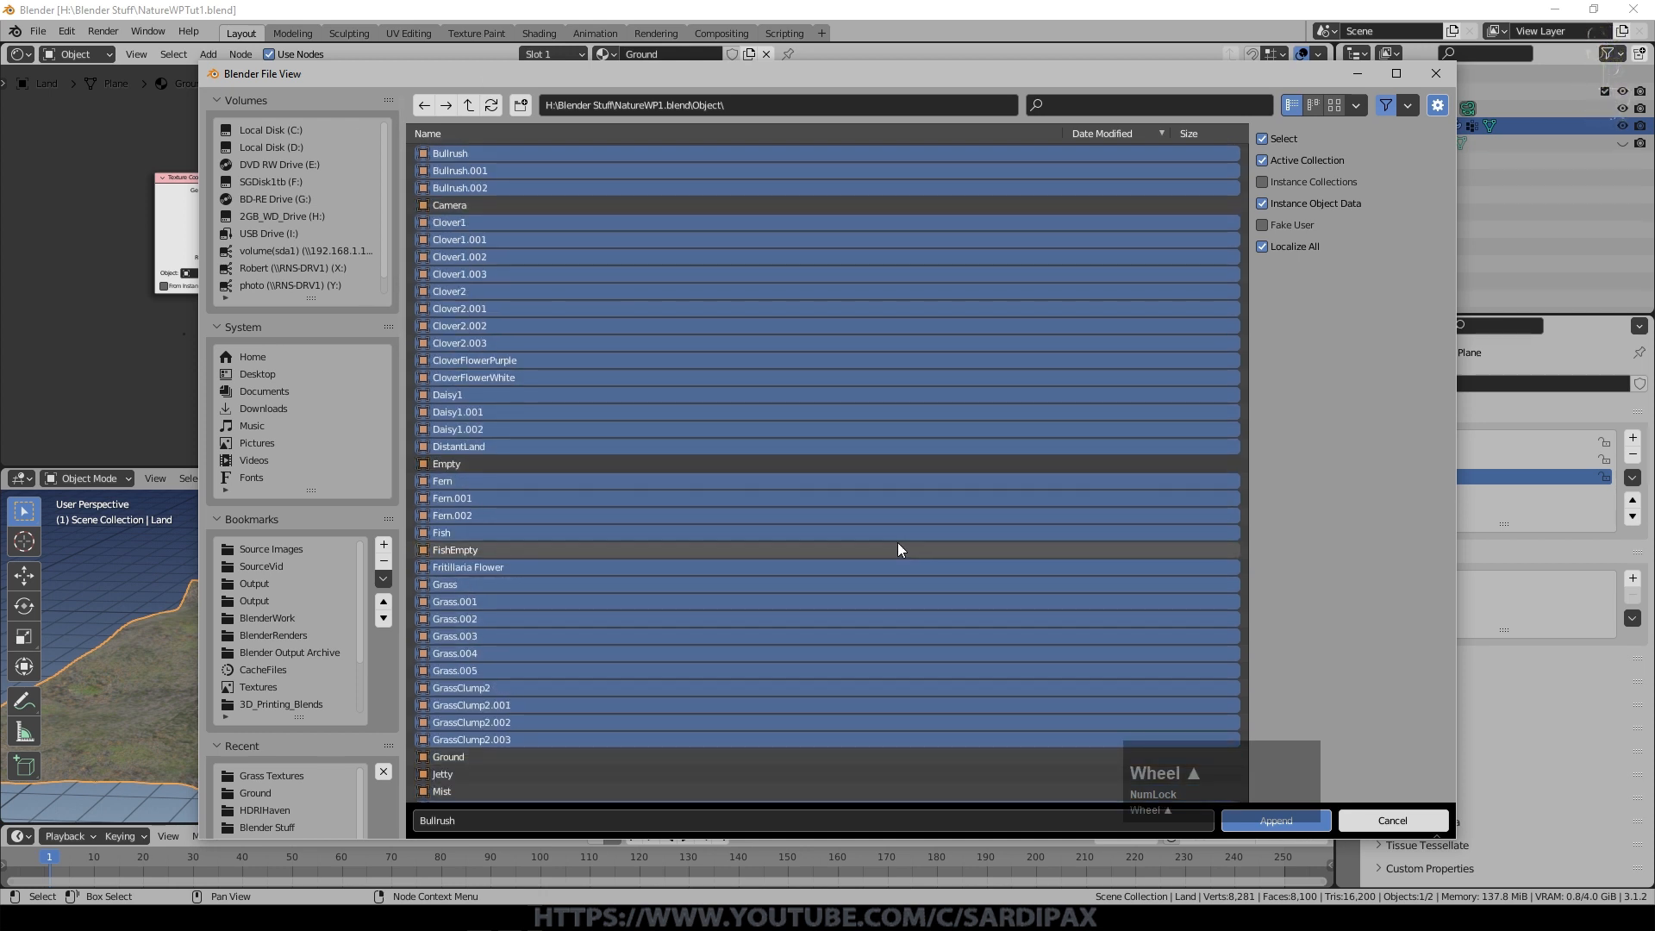
scroll(809, 524, down, 7)
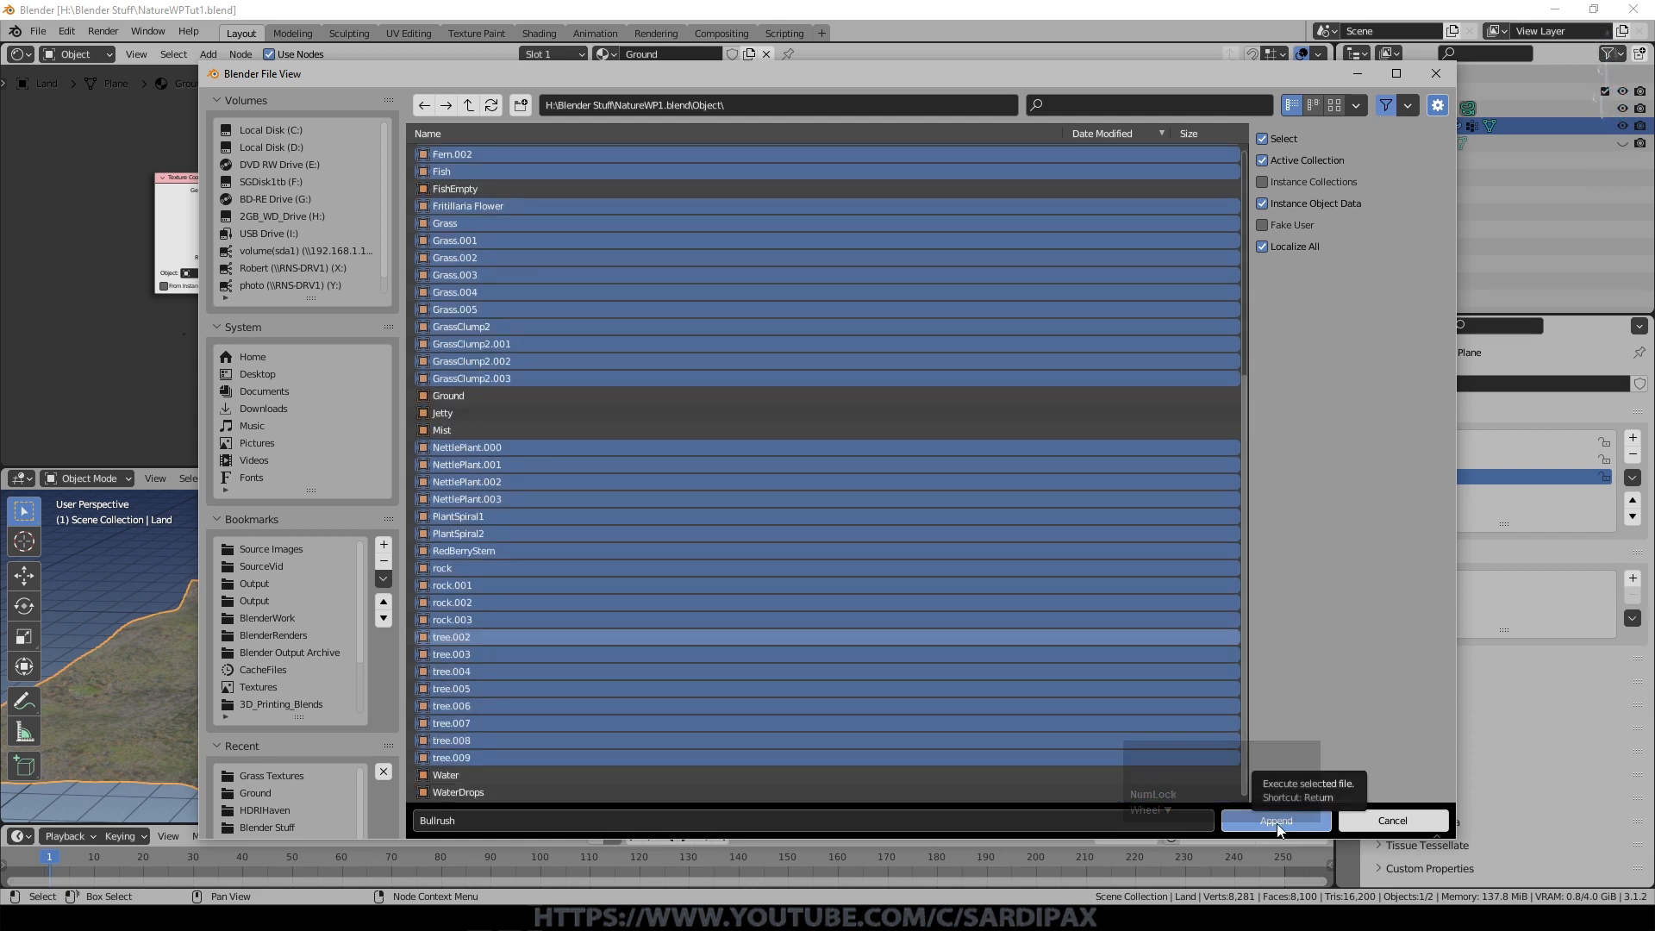
click(1274, 821)
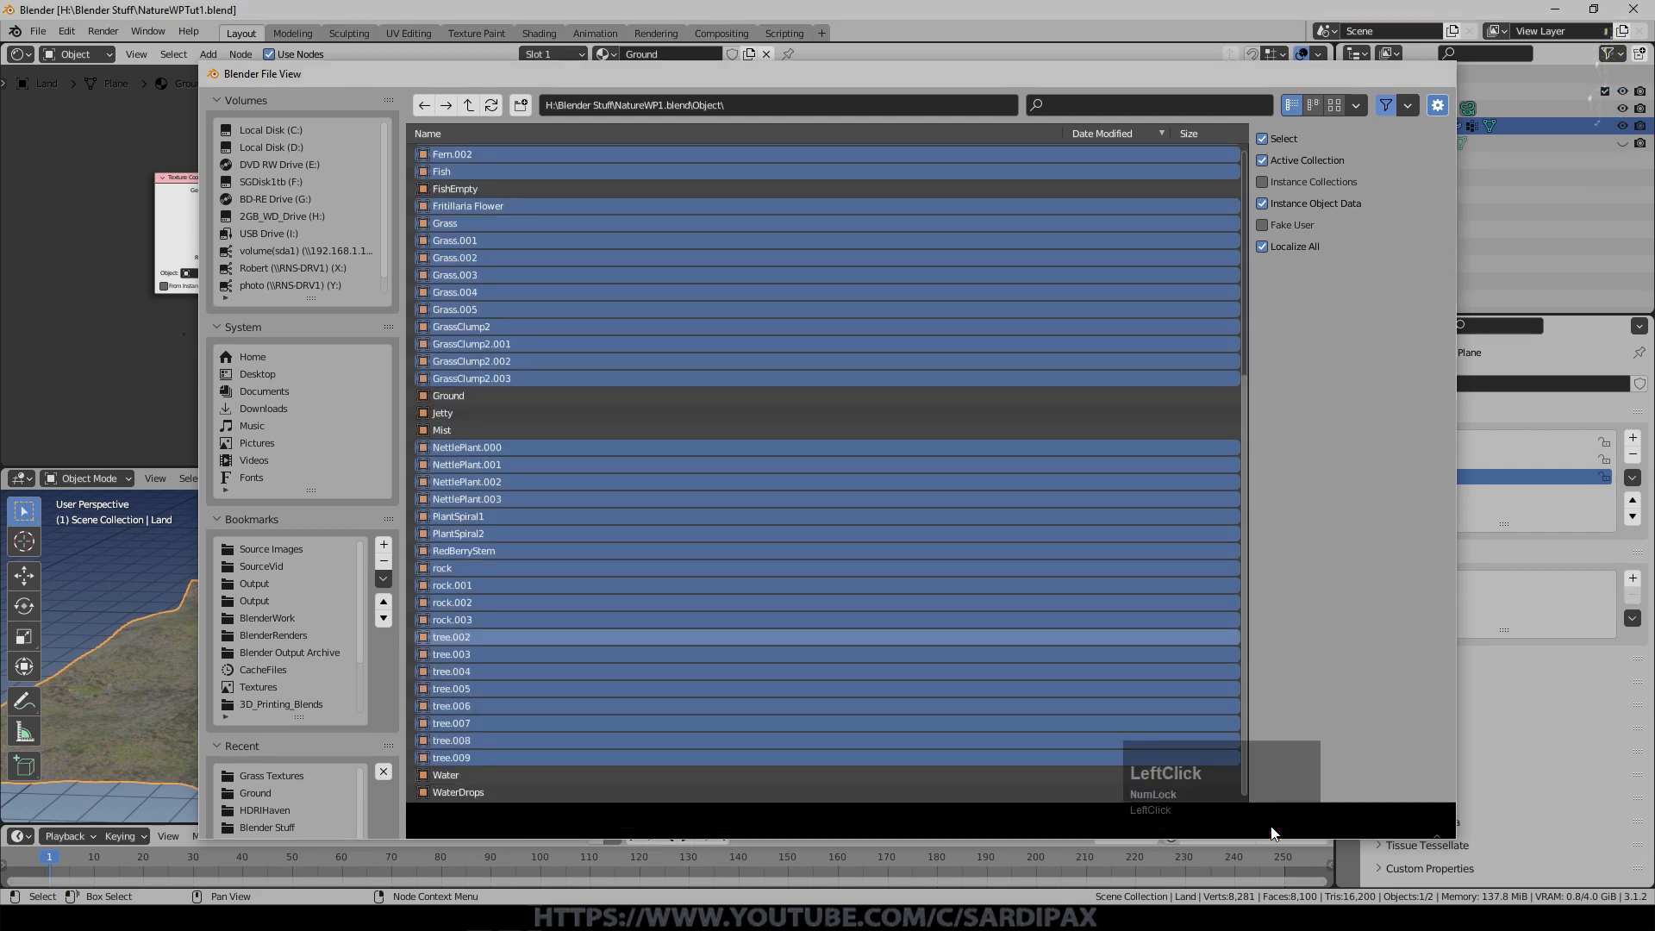
Frame the appended tree.002 and delete the large white plane behind the trees.
click(38, 31)
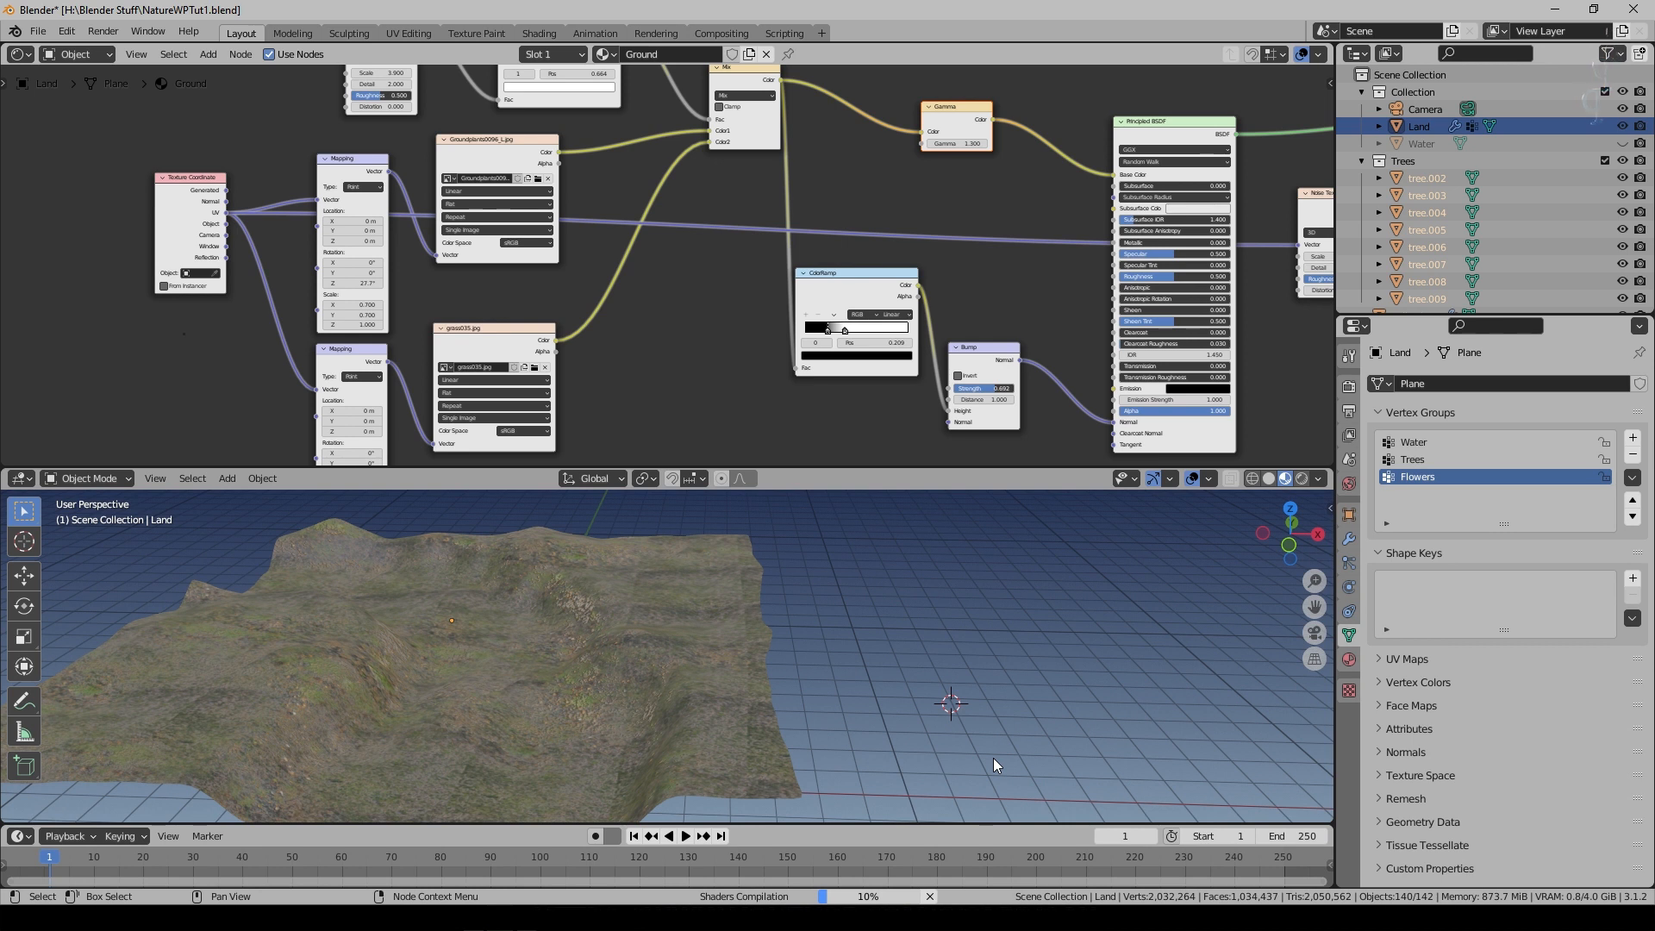
click(803, 670)
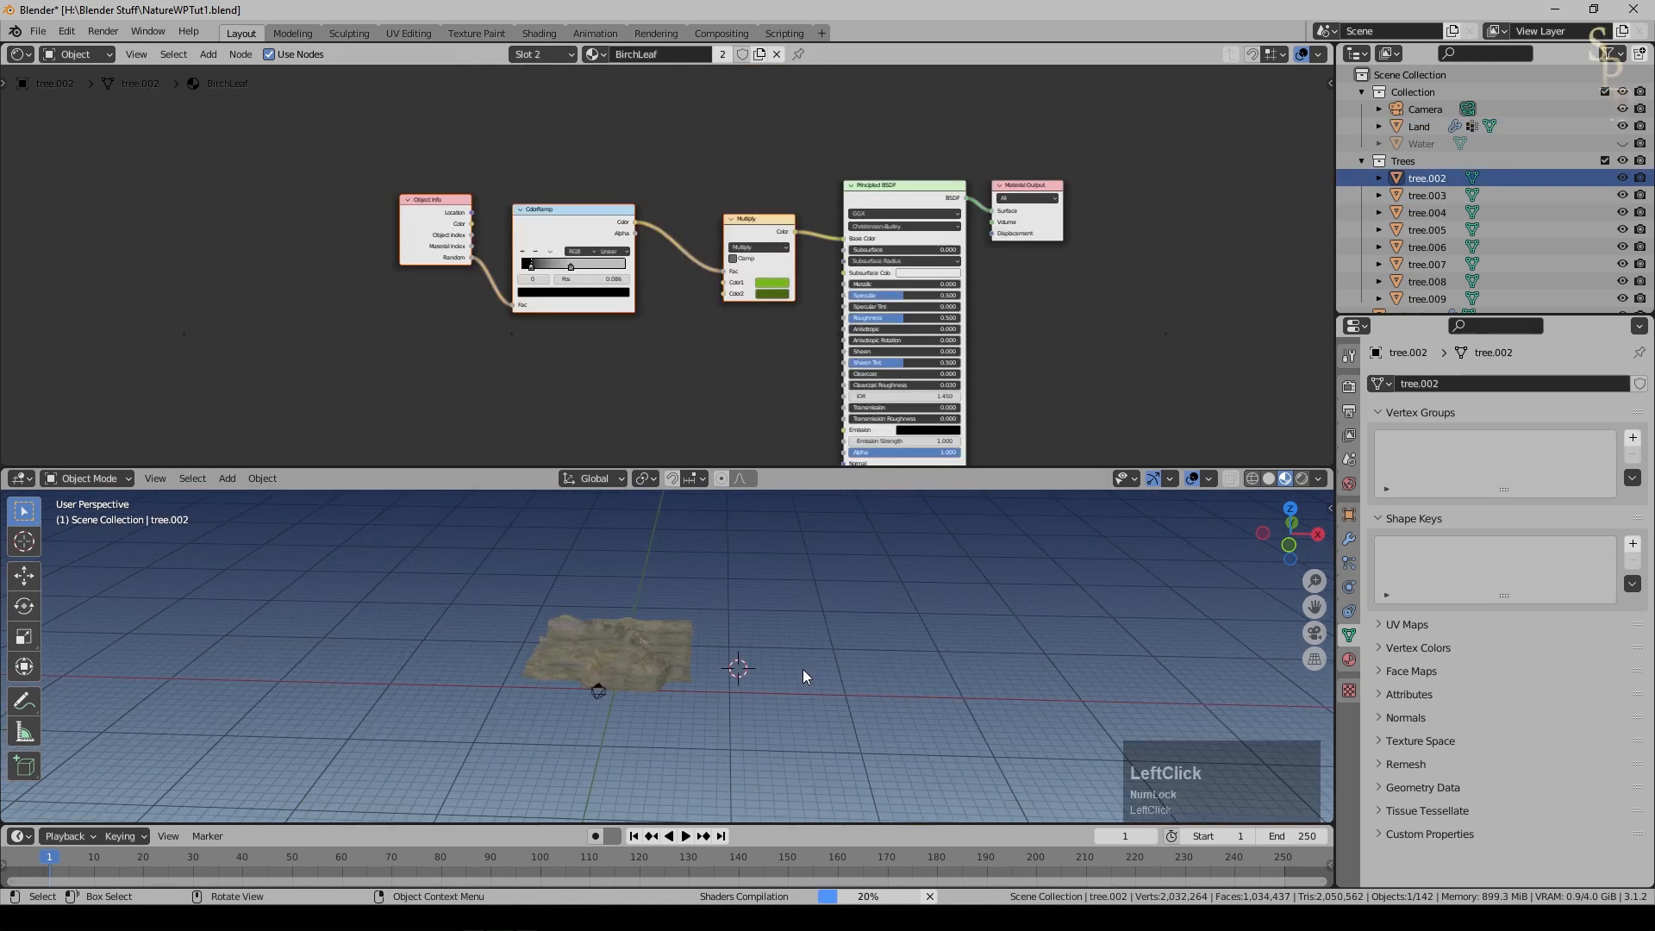
key(KP_Decimal)
scroll(755, 653, down, 2)
scroll(755, 653, down, 5)
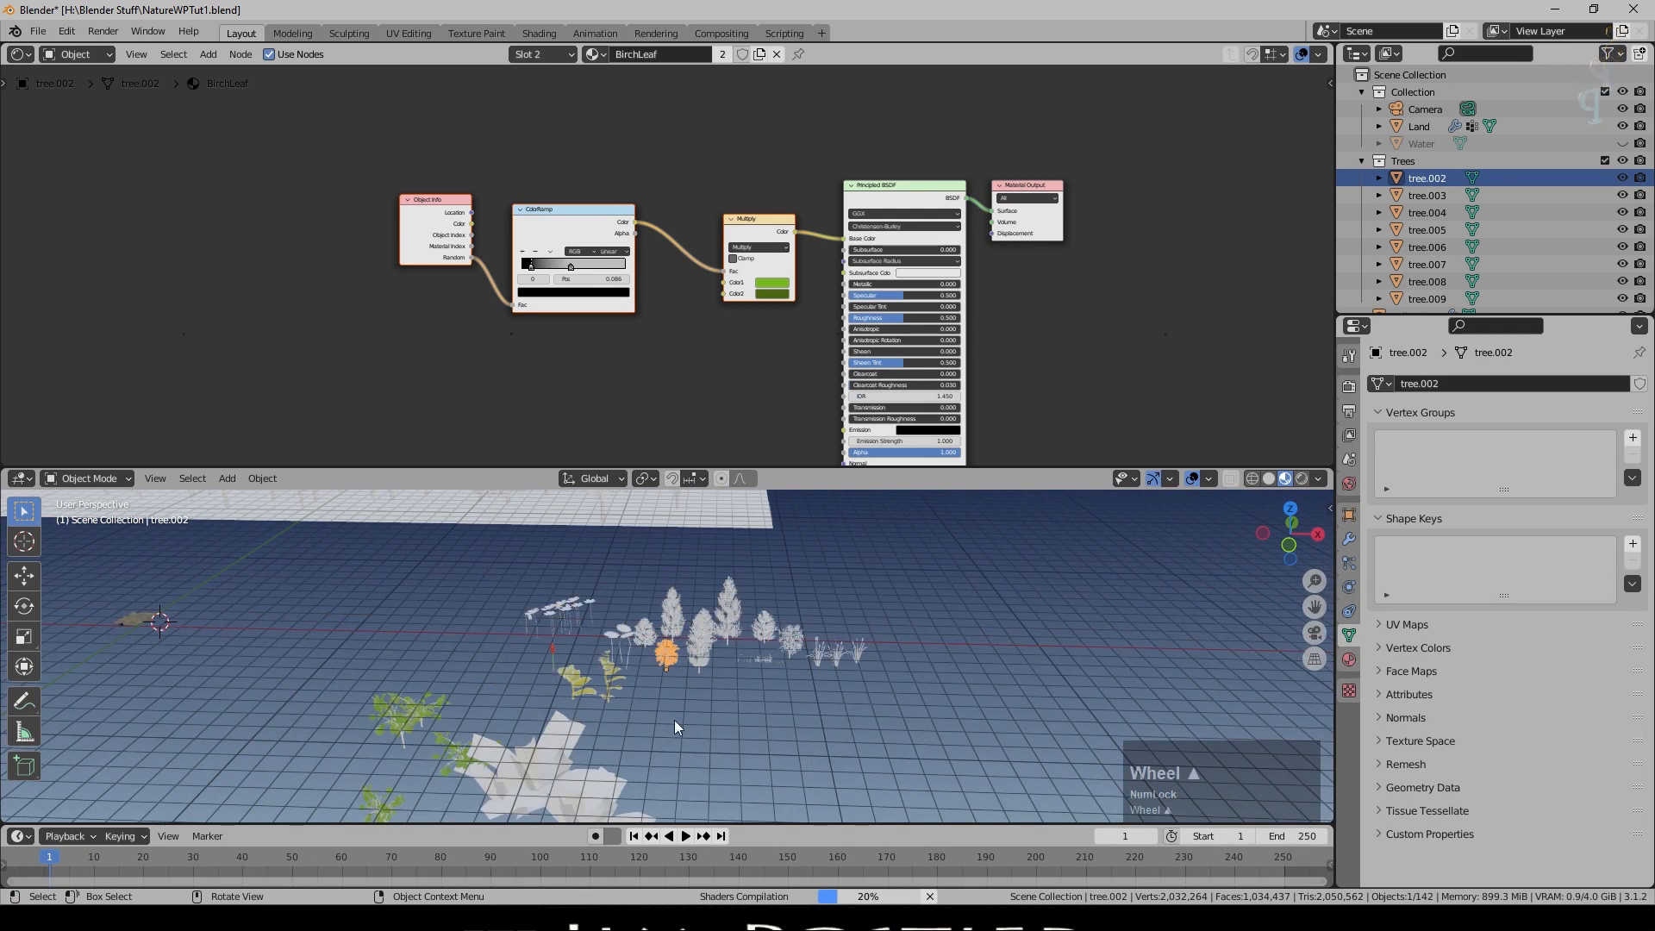
scroll(674, 720, down, 3)
click(702, 552)
key(Delete)
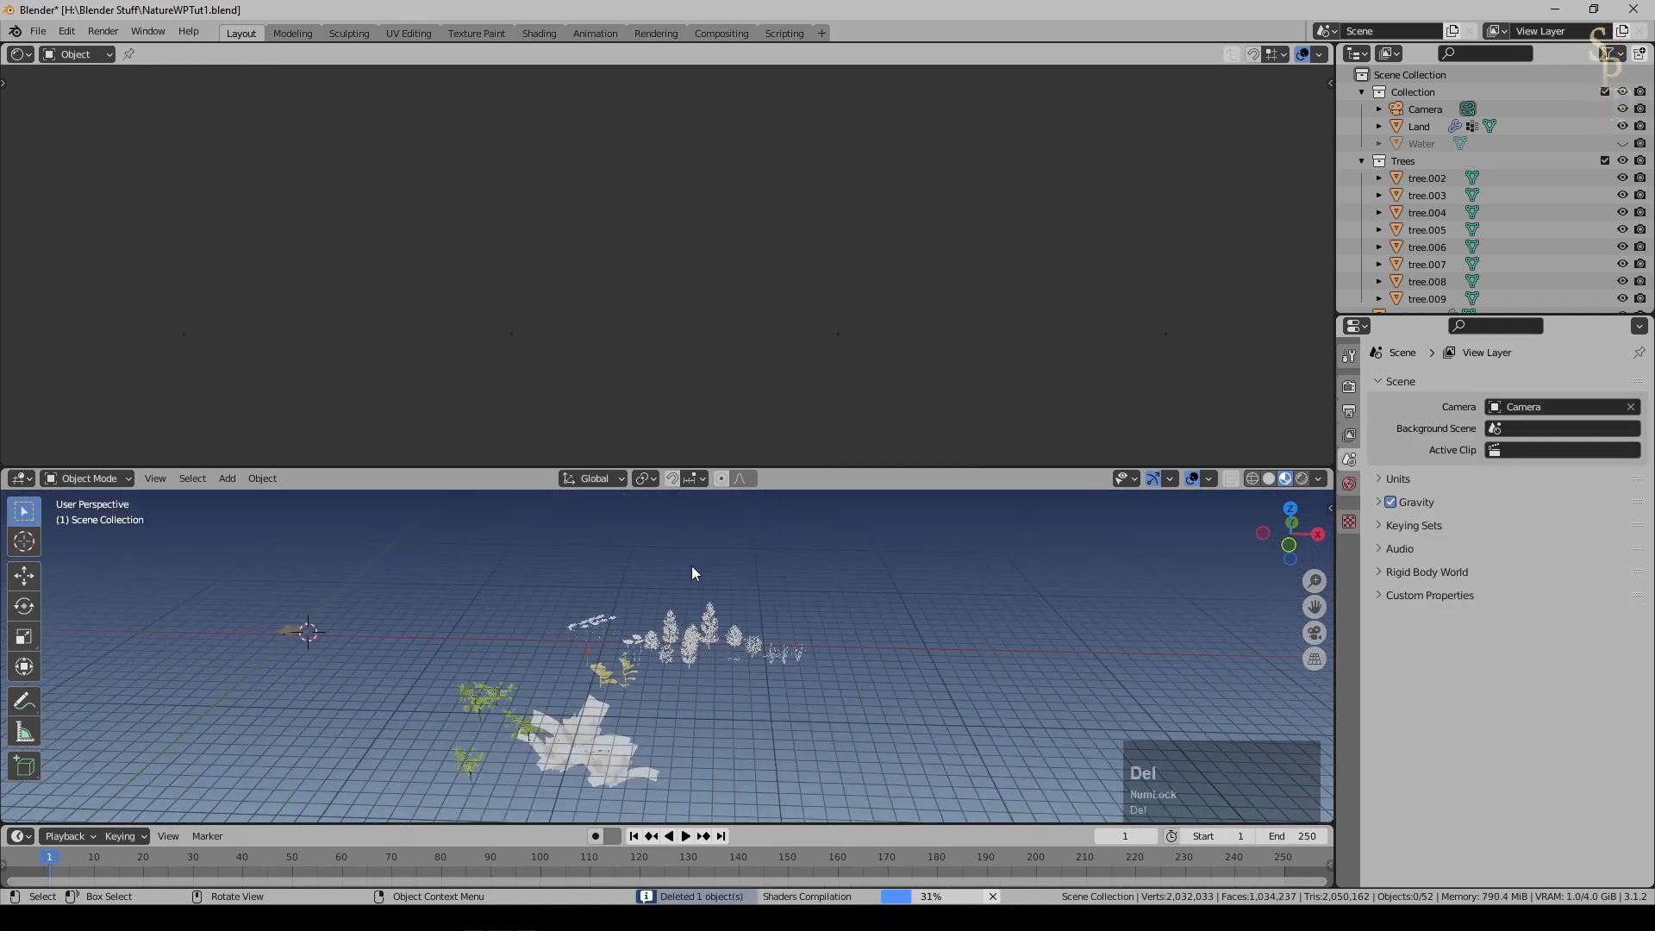
Scale the Land terrain up by a factor of about 2.99.
shift+middle_drag(856, 661, 575, 636)
click(613, 729)
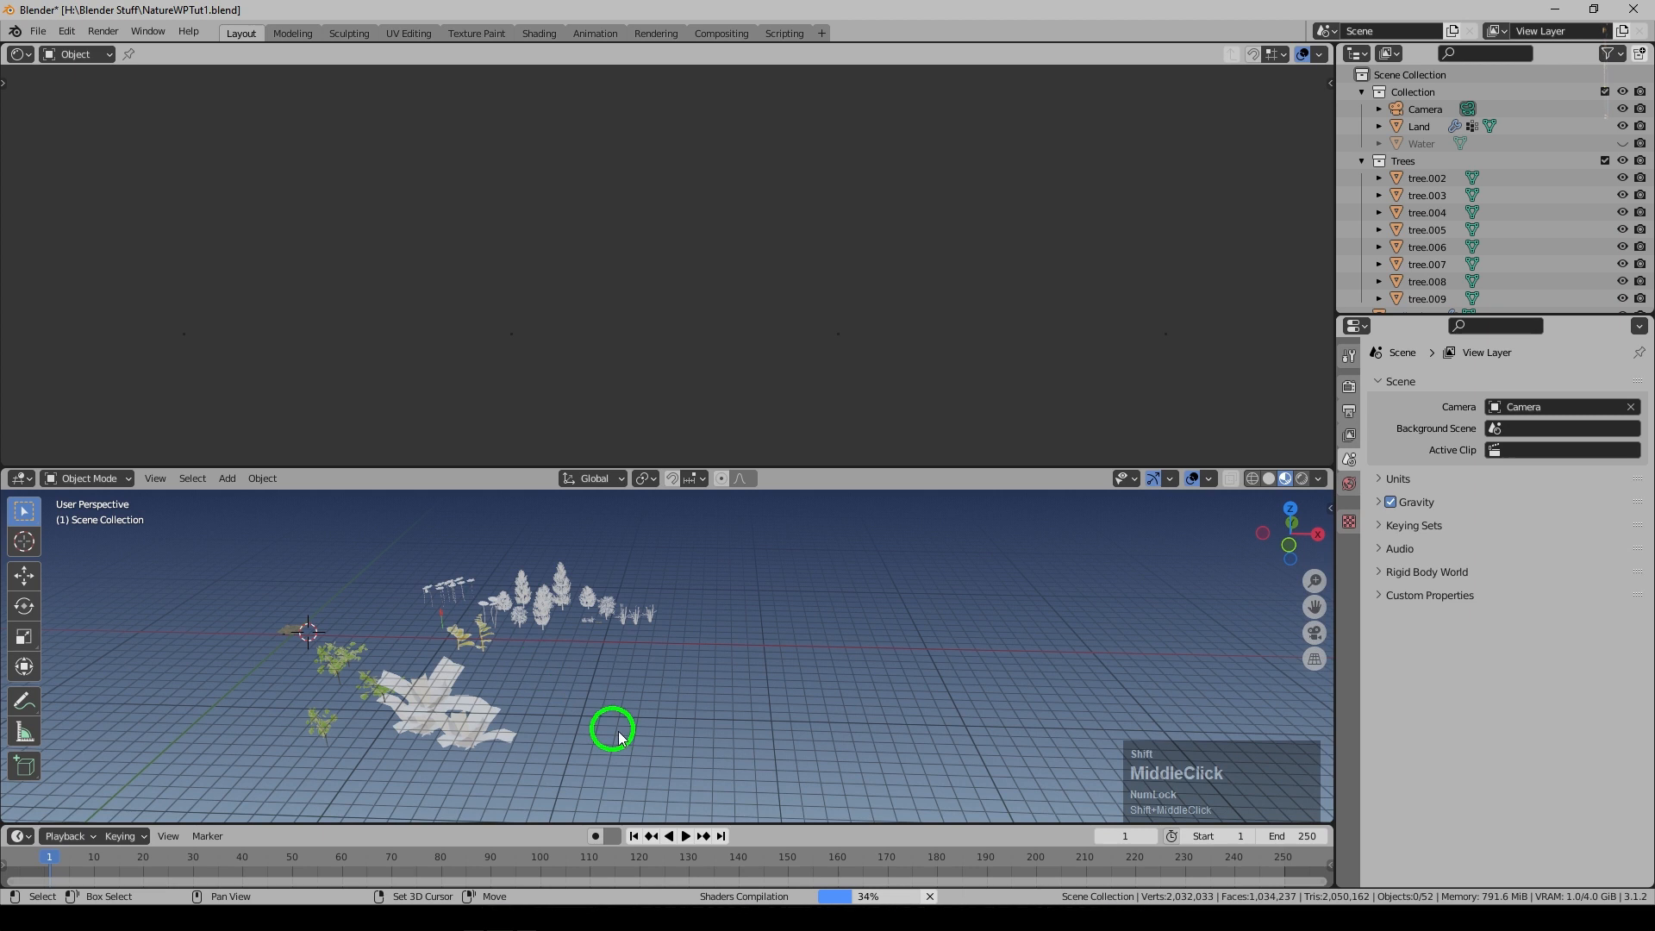
key(s)
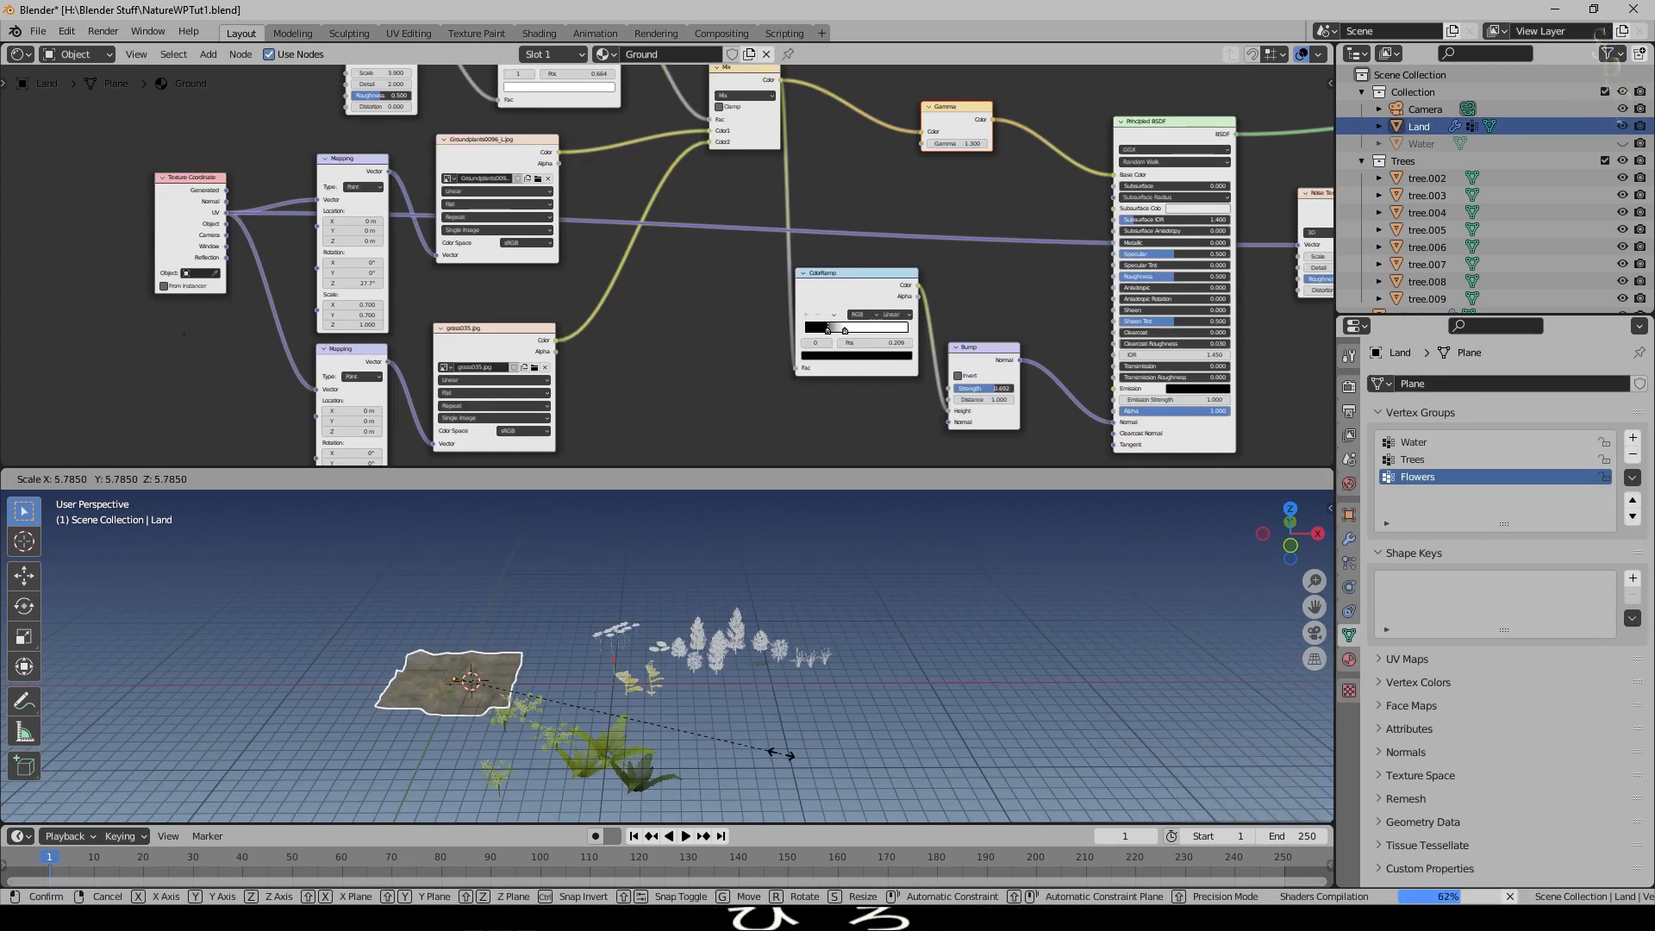
click(493, 648)
key(ctrl+a)
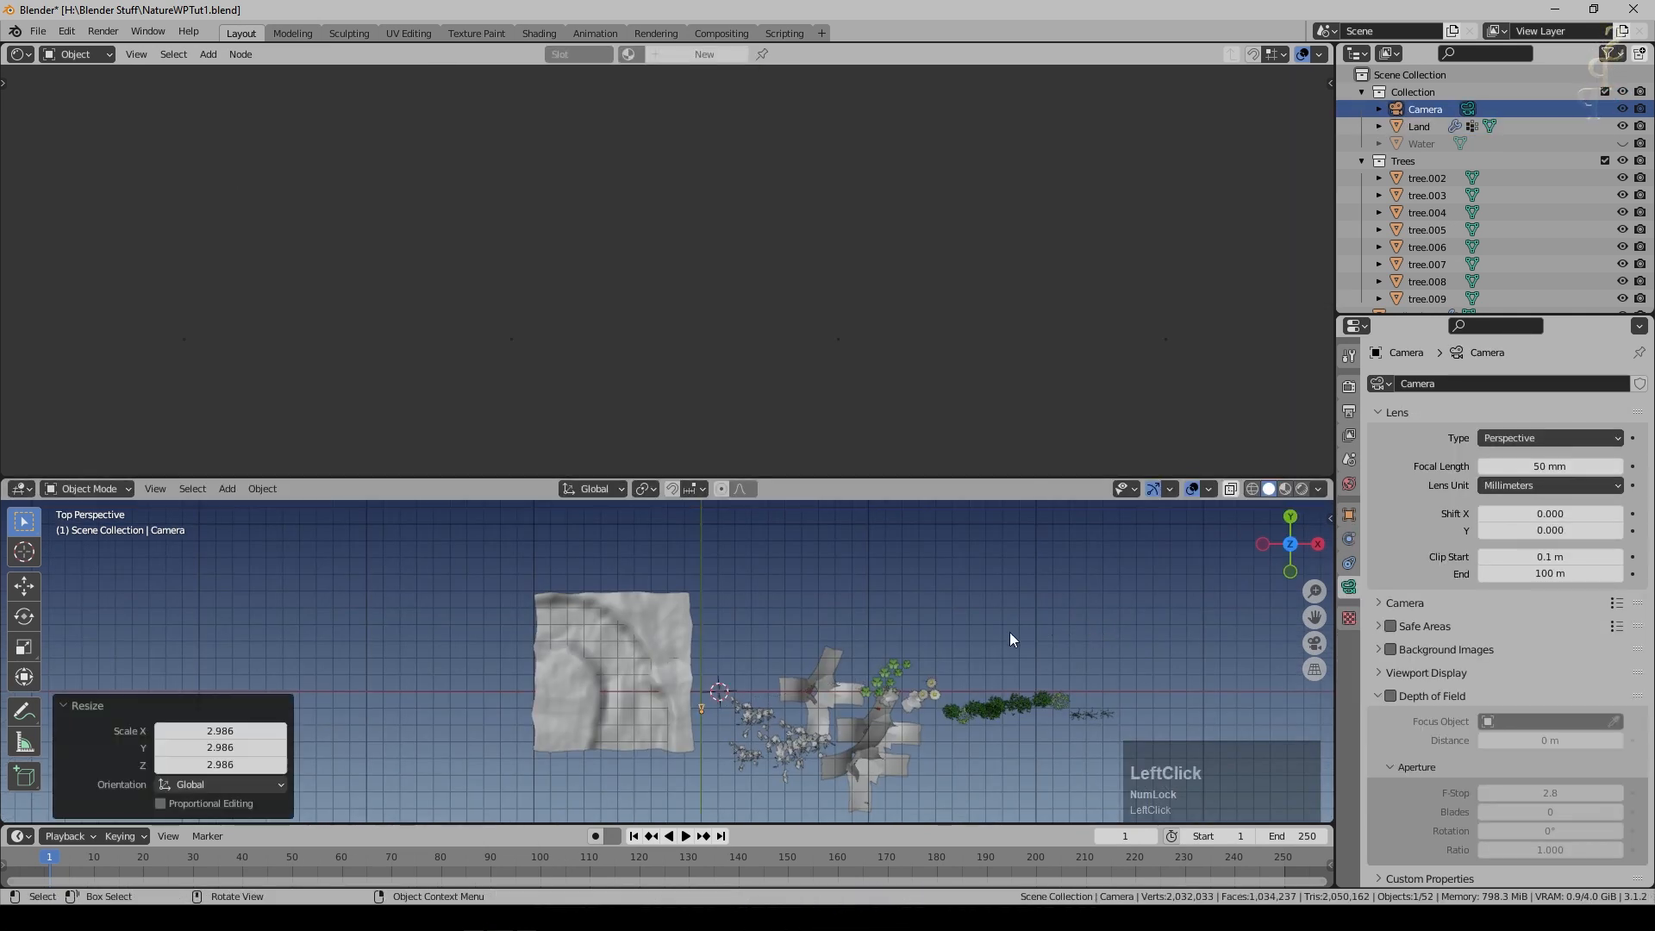
Move the camera about 51 m in the top view to the front edge of the enlarged terrain.
key(g)
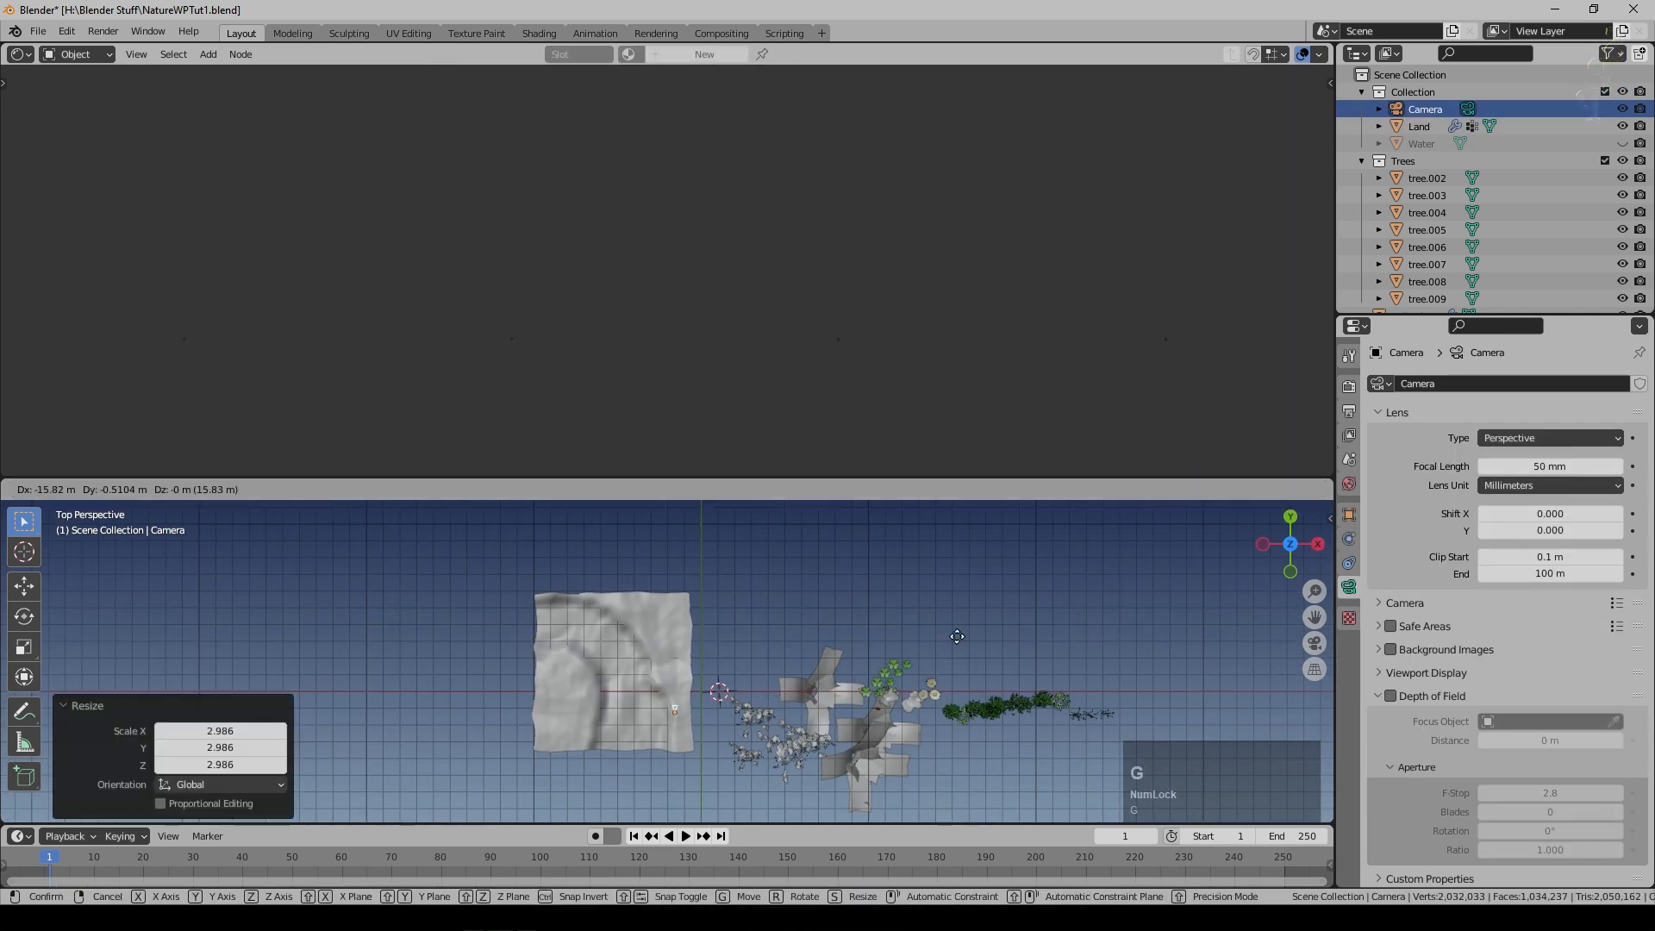
click(935, 680)
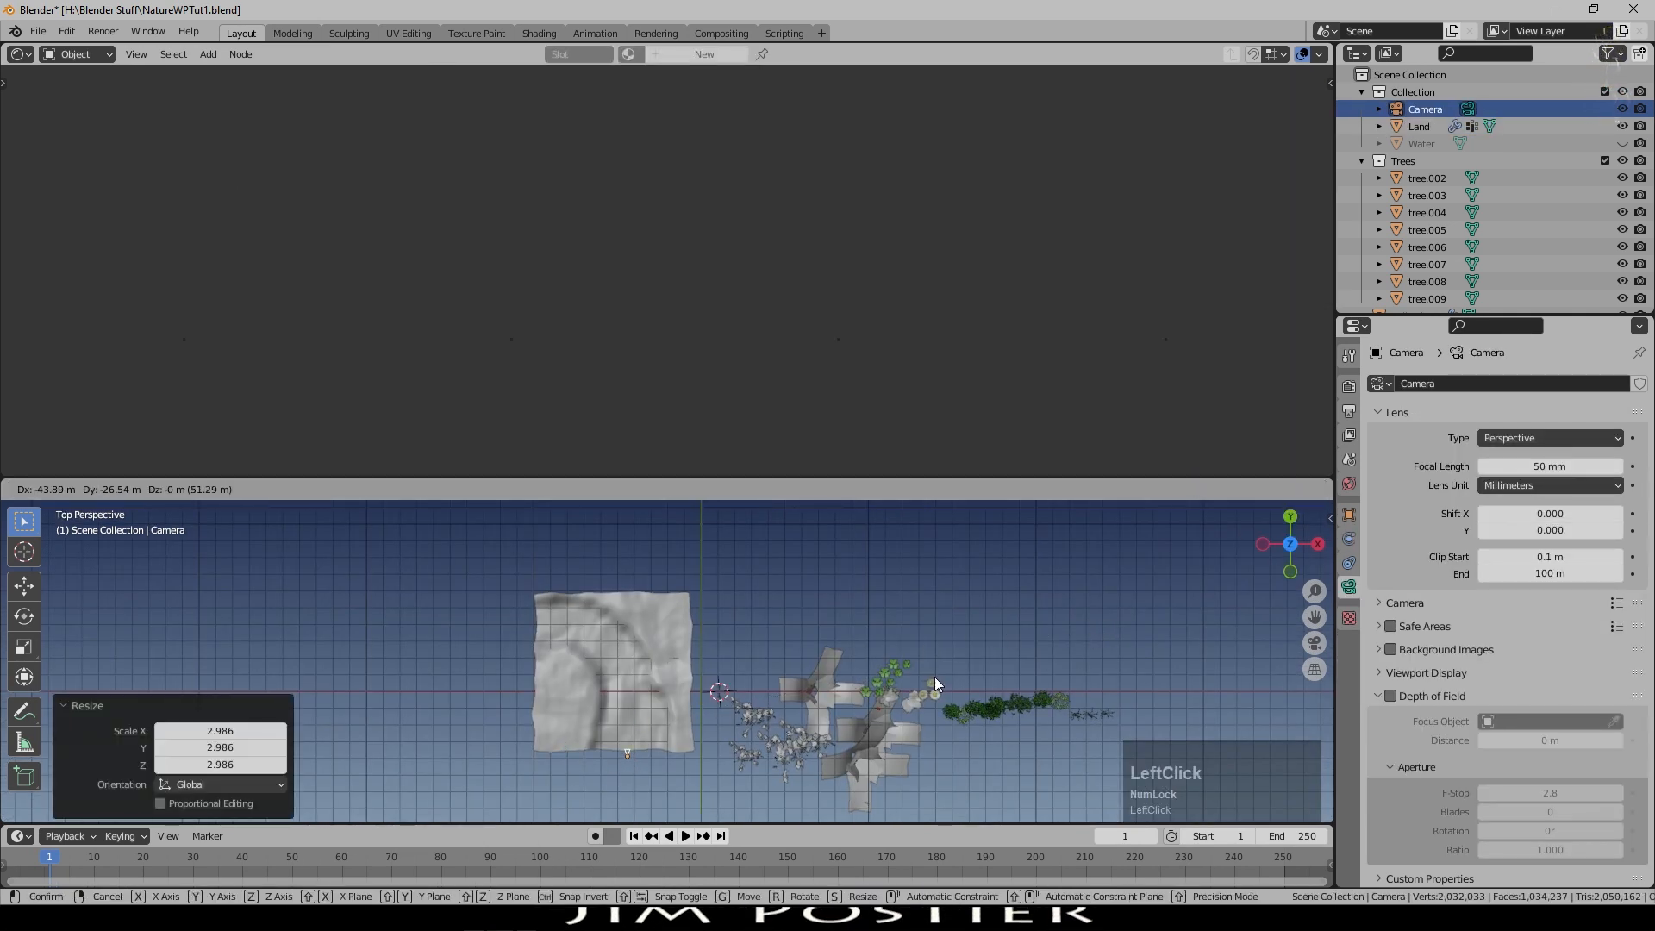
Hide the Water plane again and turn off the viewport's floor grid and X and Y axis lines.
click(1621, 143)
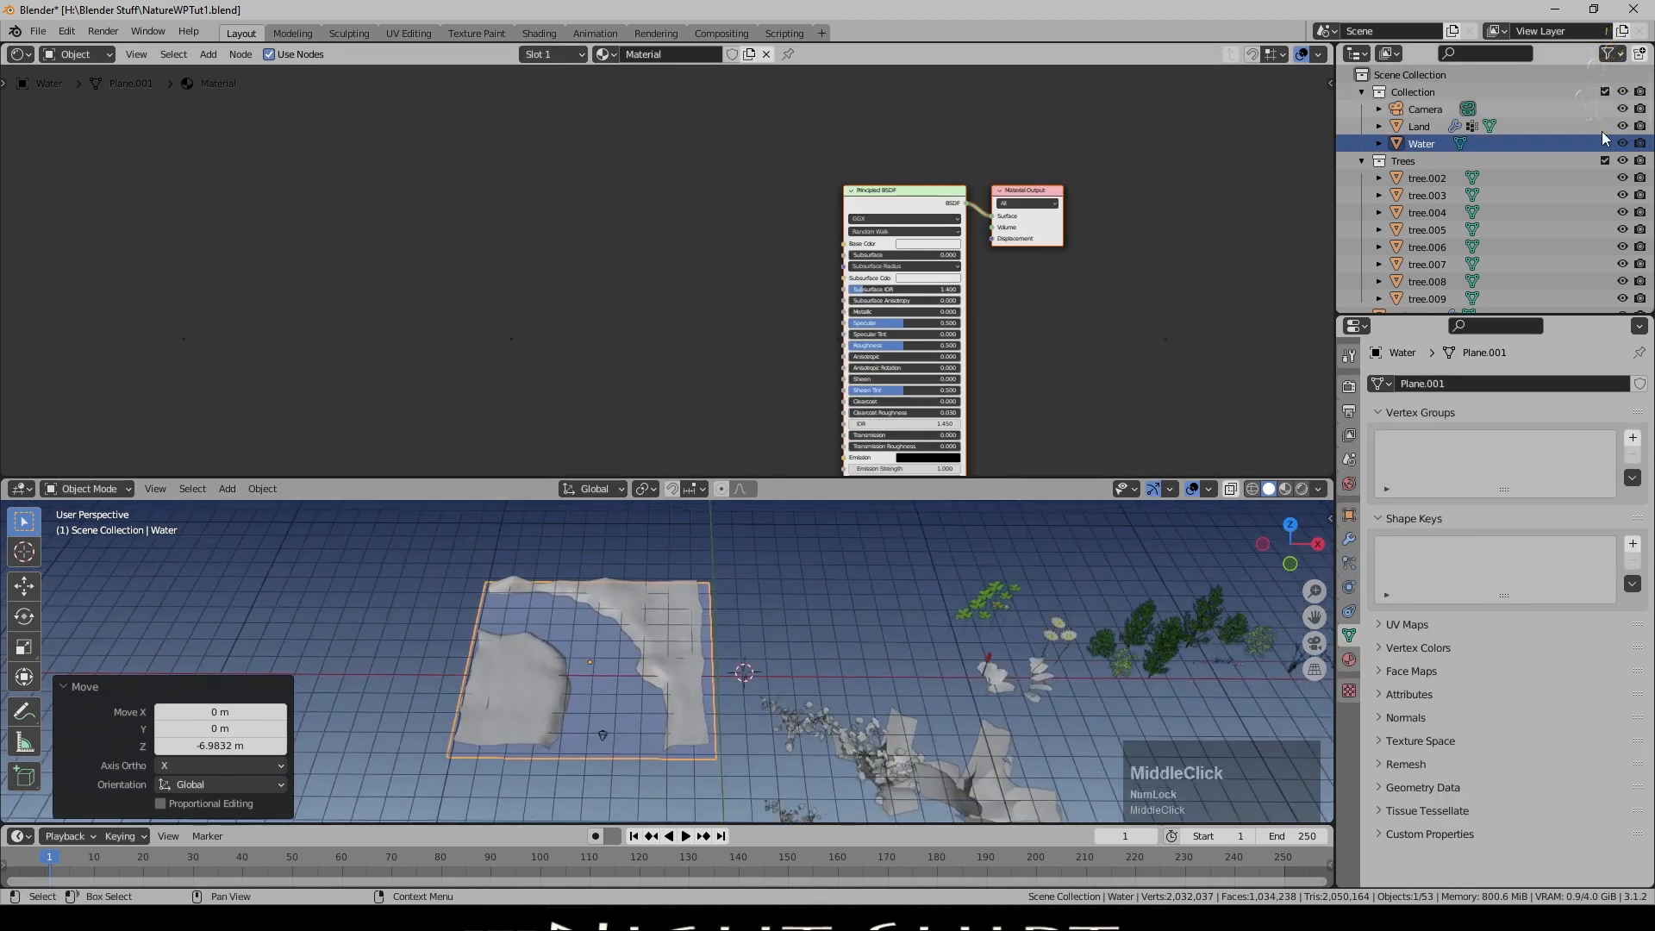
click(1622, 143)
click(1210, 489)
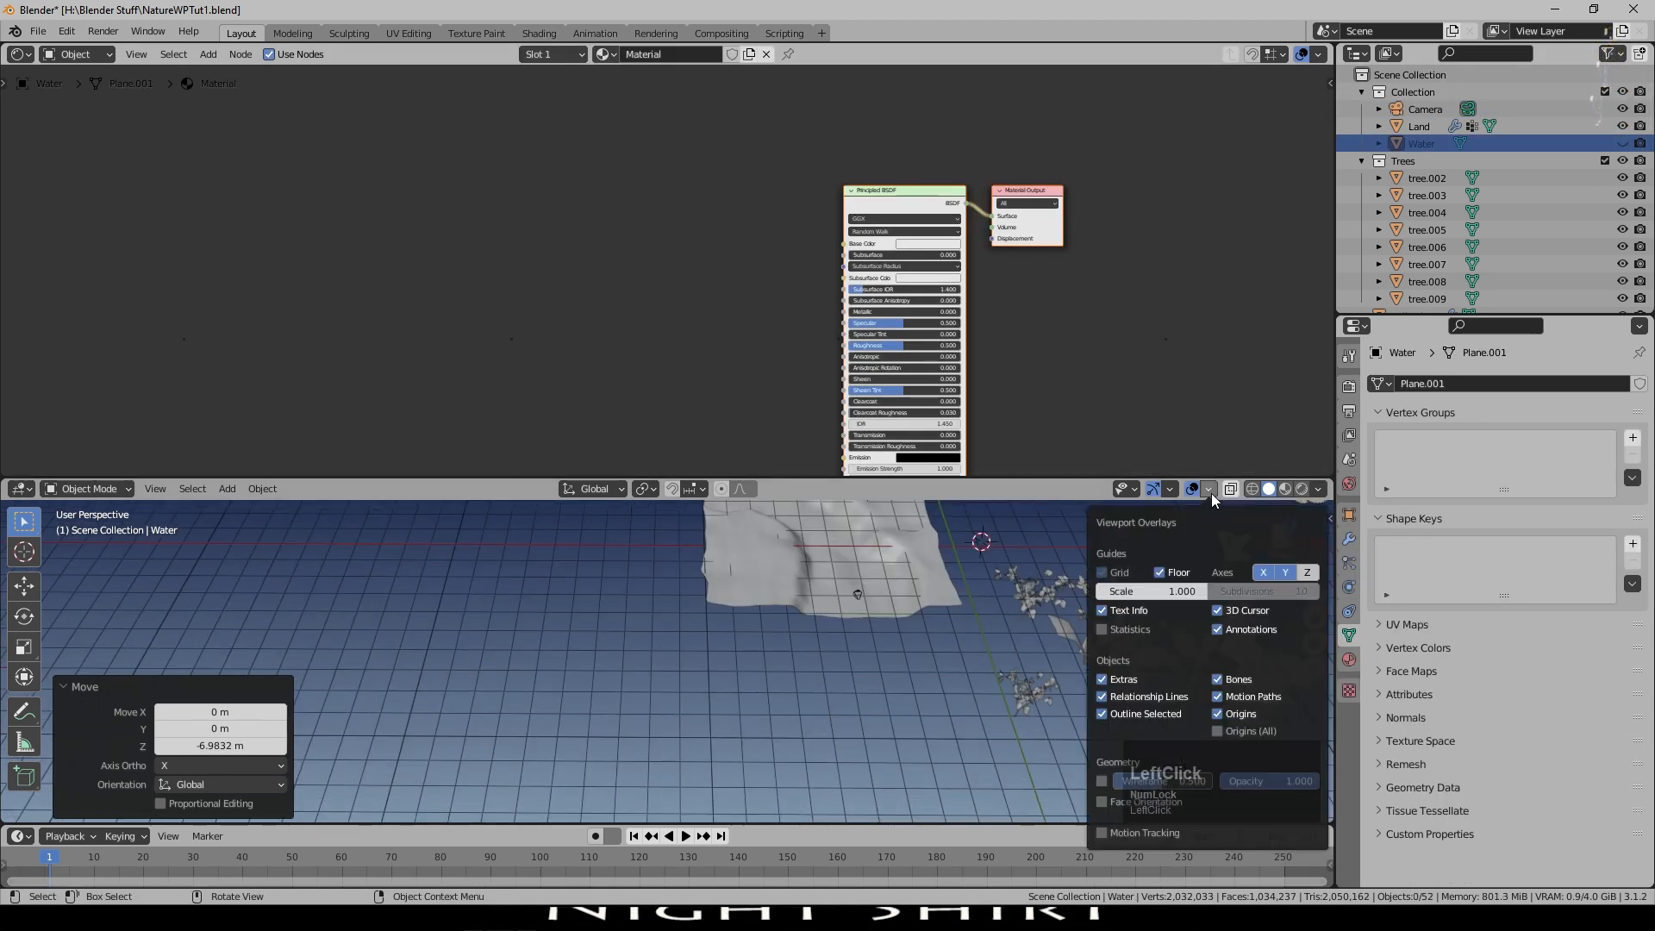
click(1263, 572)
click(1285, 572)
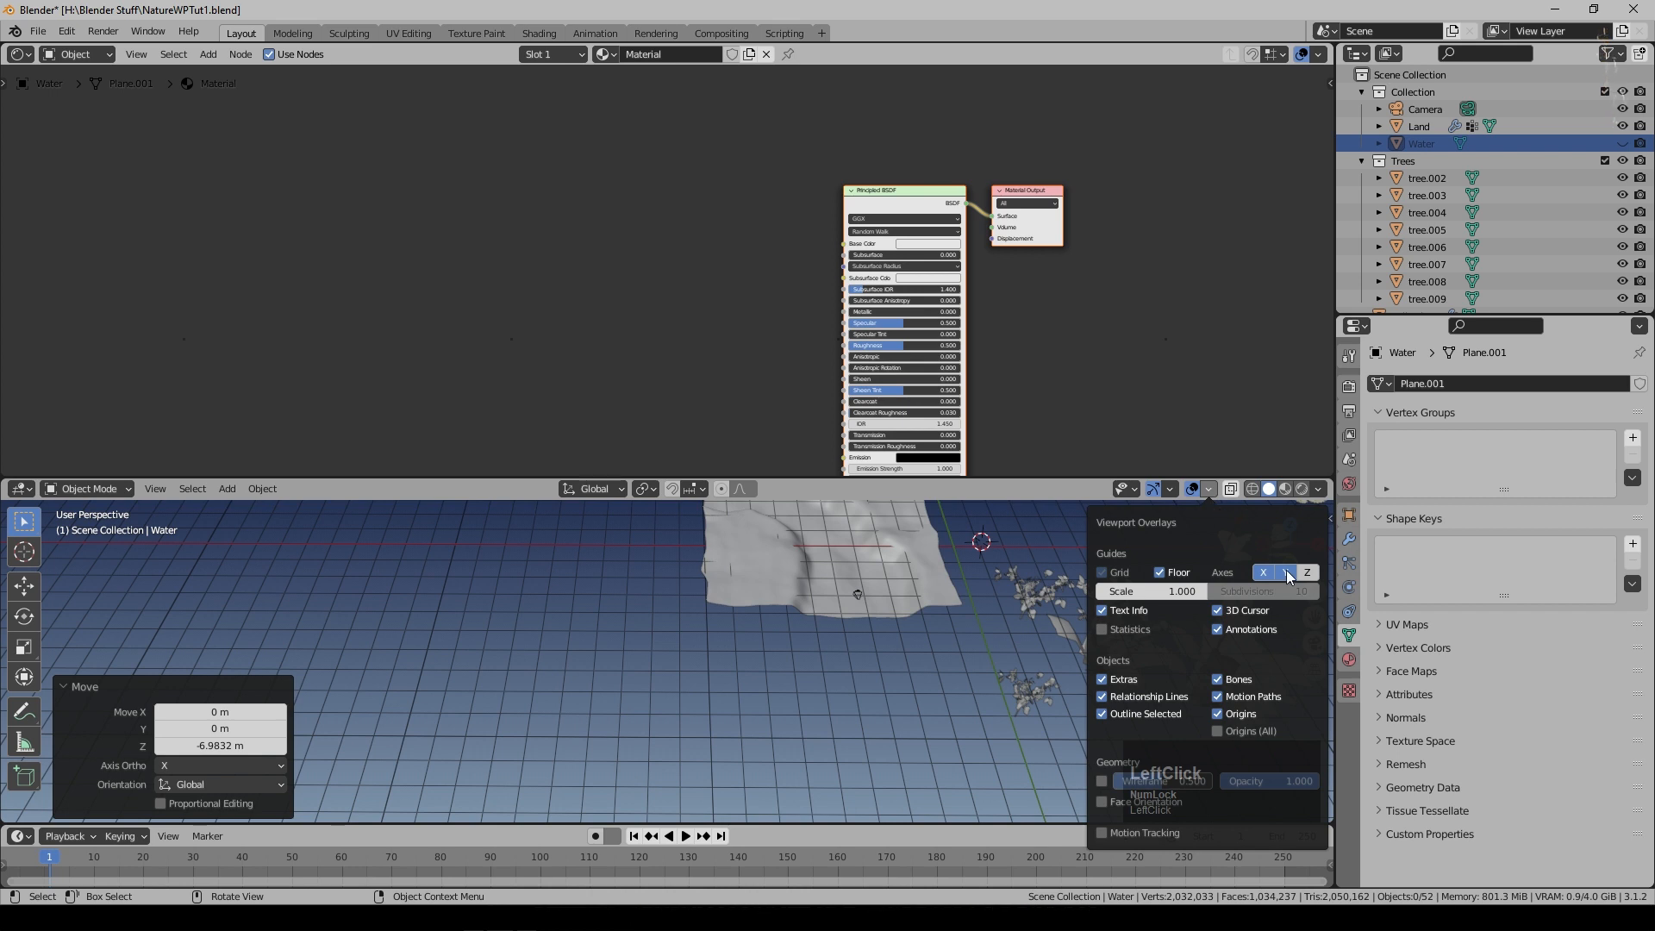
click(1173, 581)
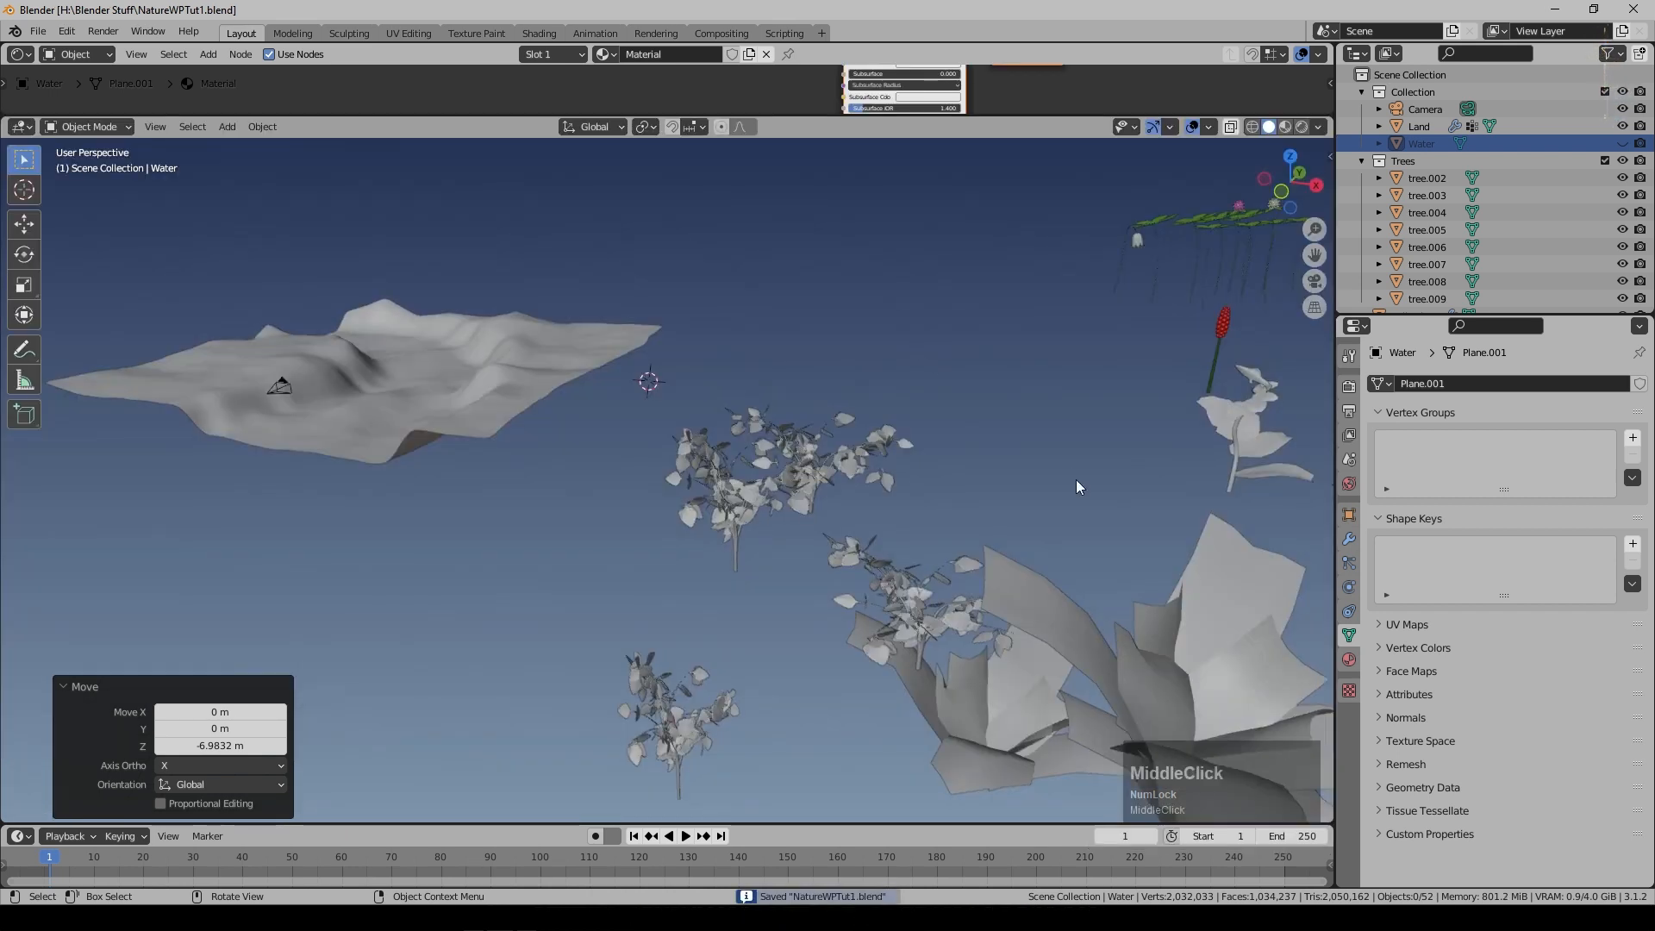
Select the upper fern, Fern.001, and switch the viewport to rendered shading.
shift+middle_drag(1076, 479, 770, 366)
scroll(772, 366, down, 3)
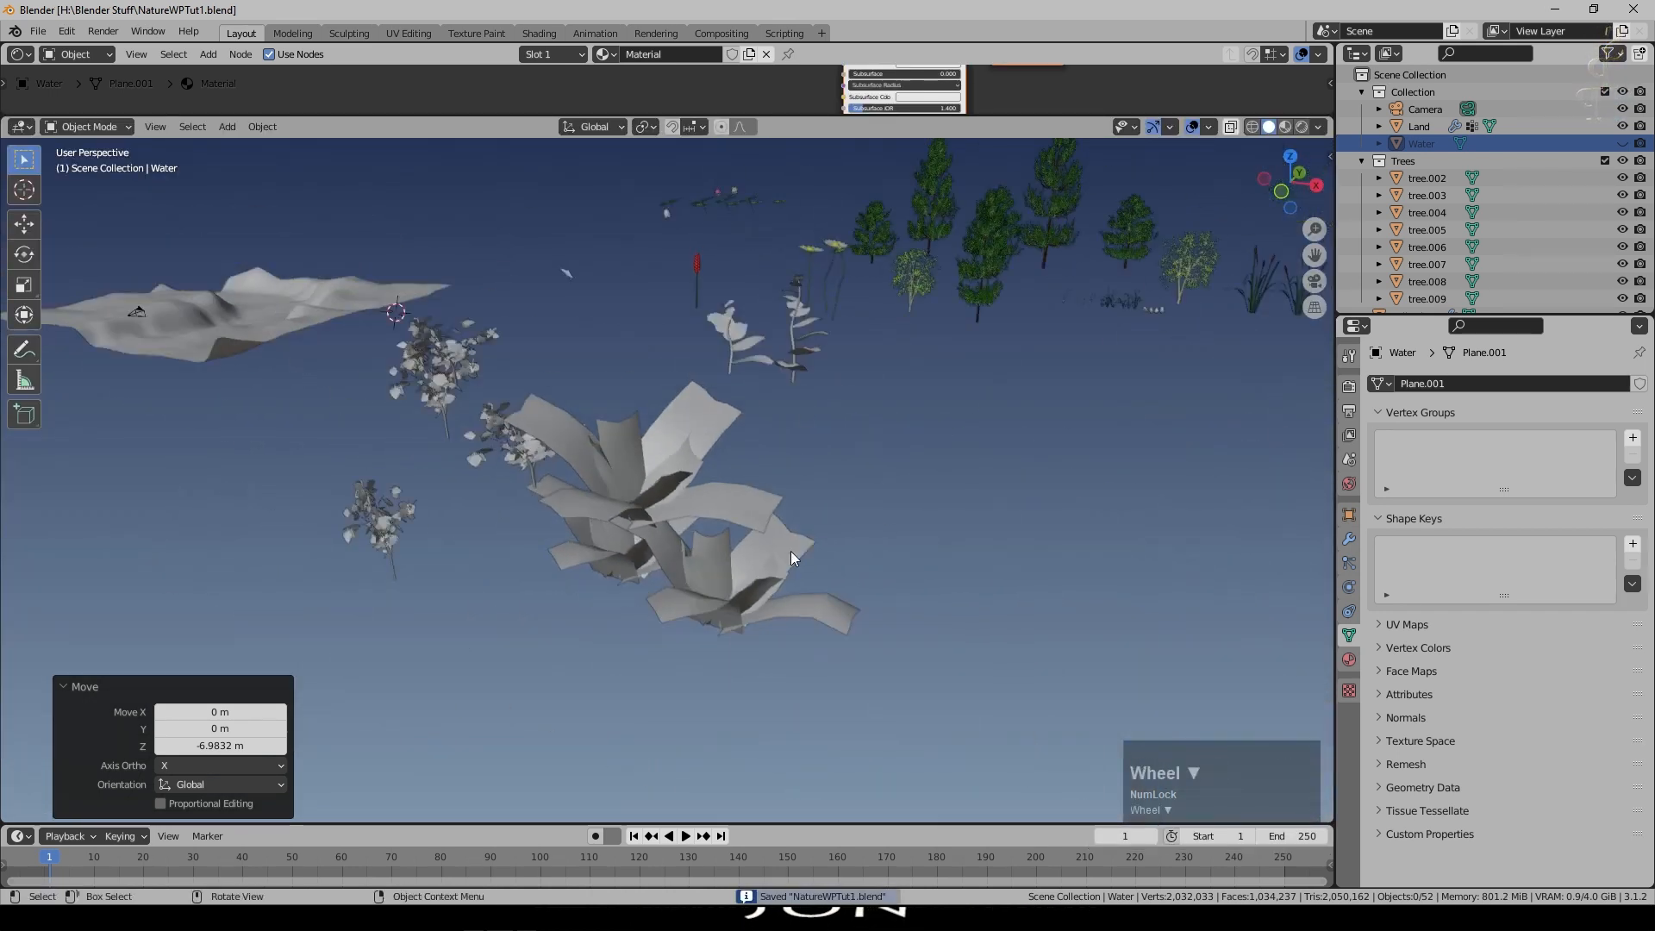
click(672, 554)
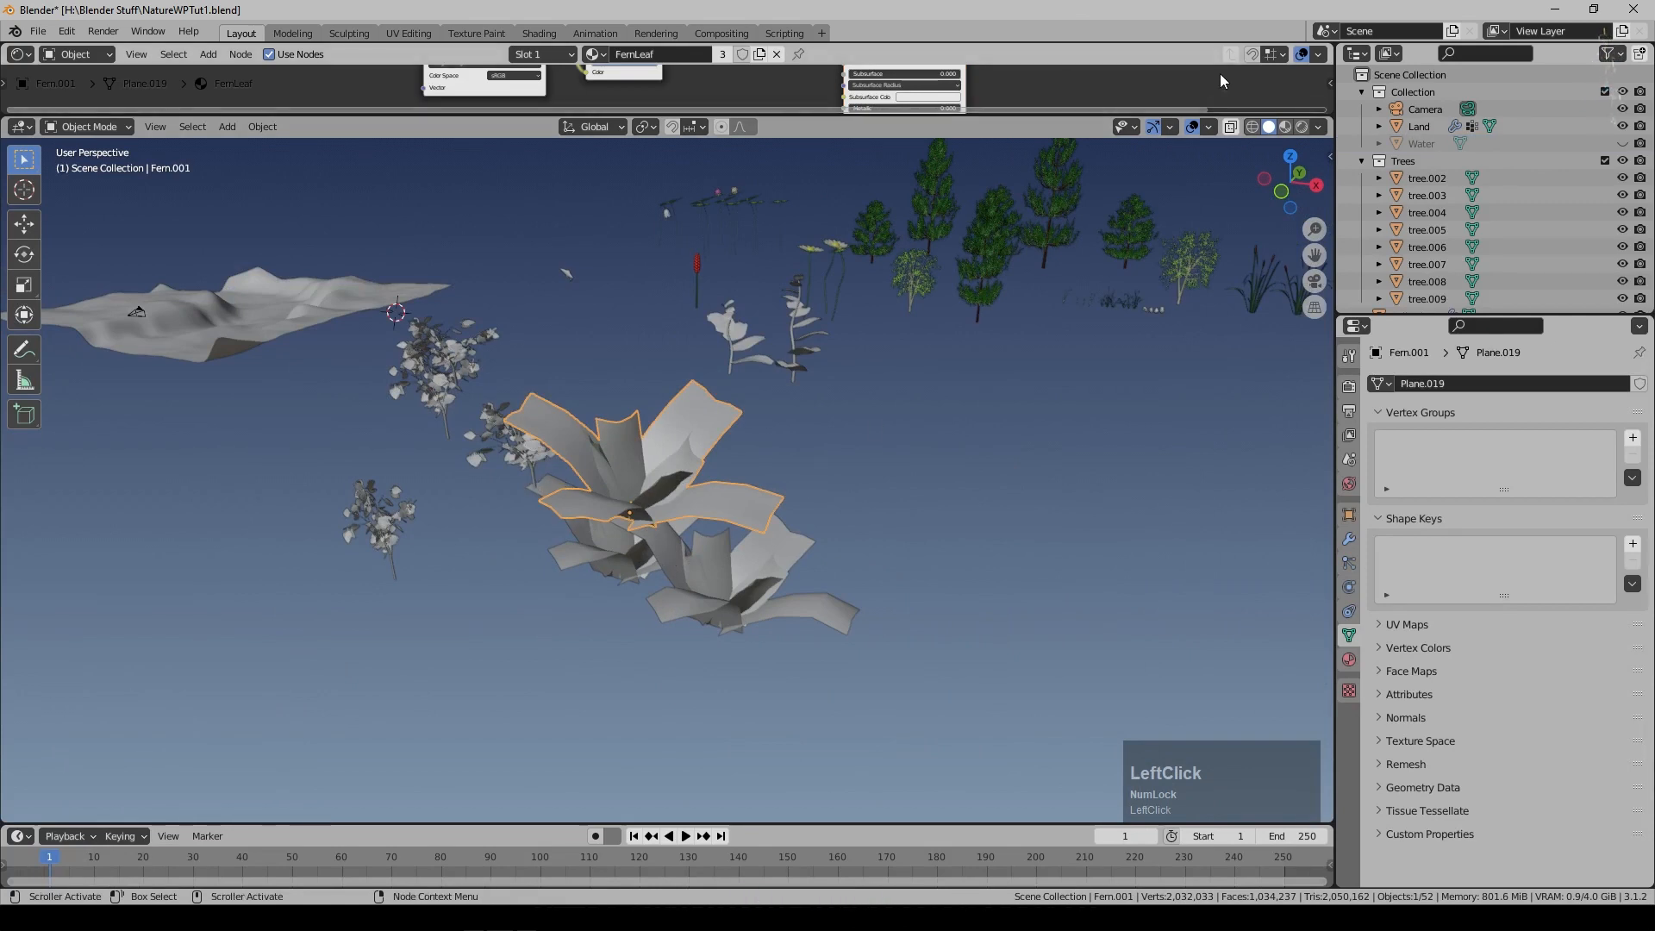
click(1299, 131)
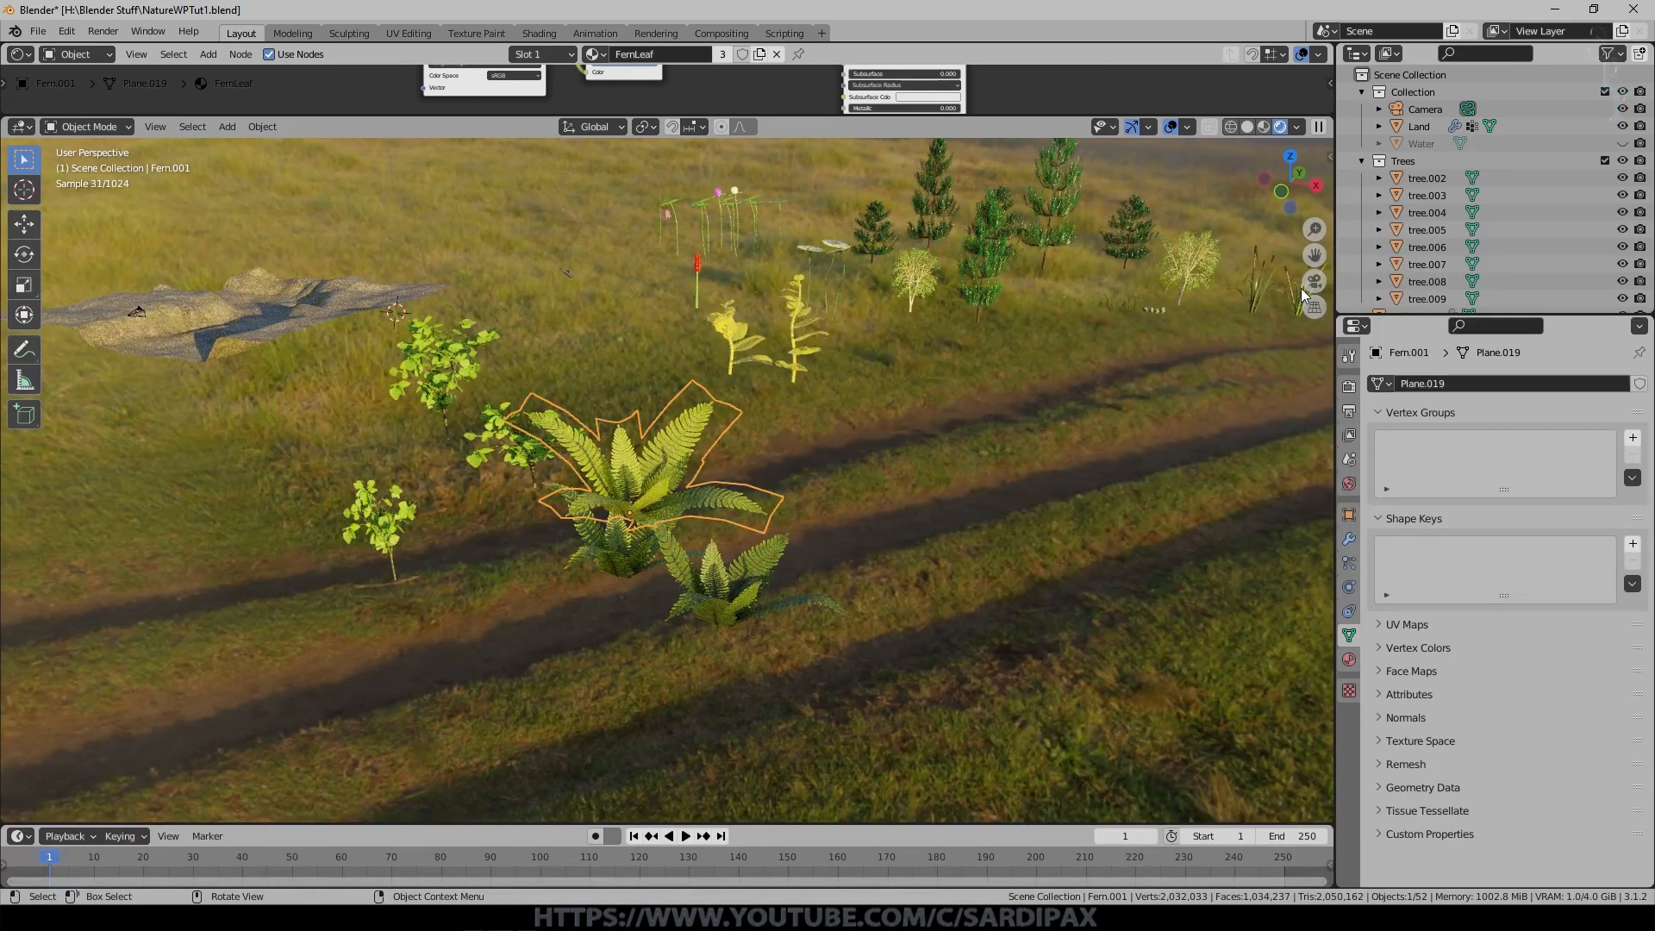
Examine the ferns, leafy yellow plants, daisies and trees up close in the rendered view.
mouse_move(891, 419)
middle_down()
mouse_move(897, 436)
mouse_move(916, 424)
middle_up()
scroll(917, 431, up, 5)
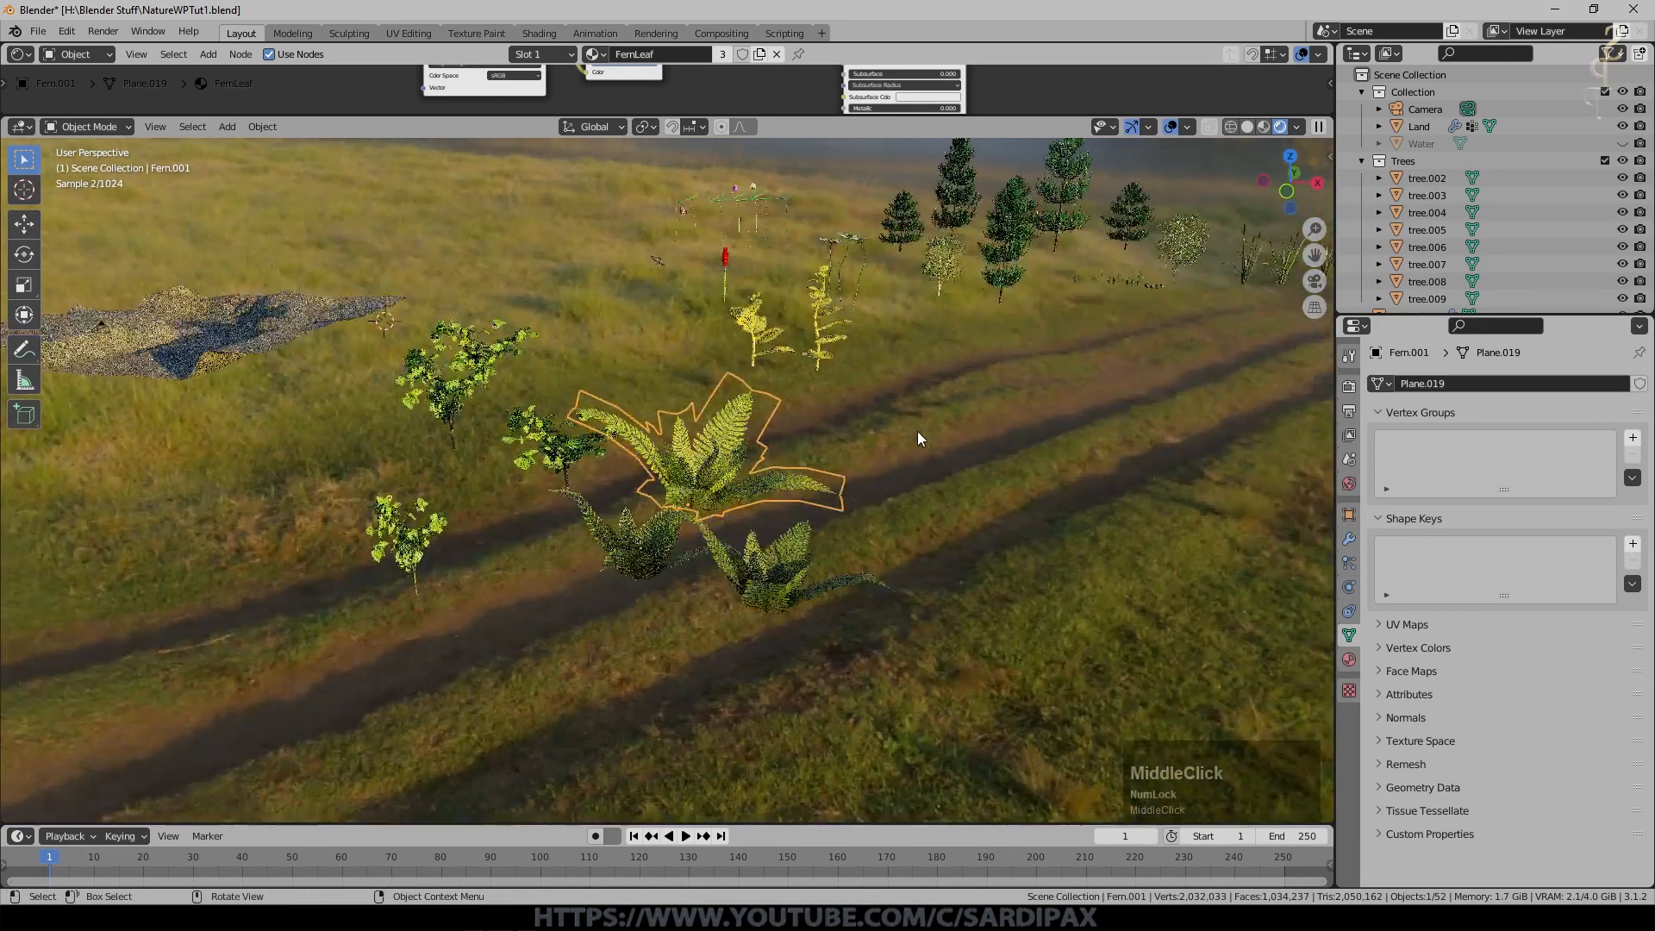
middle_drag(832, 619, 824, 564)
middle_drag(726, 255, 752, 408)
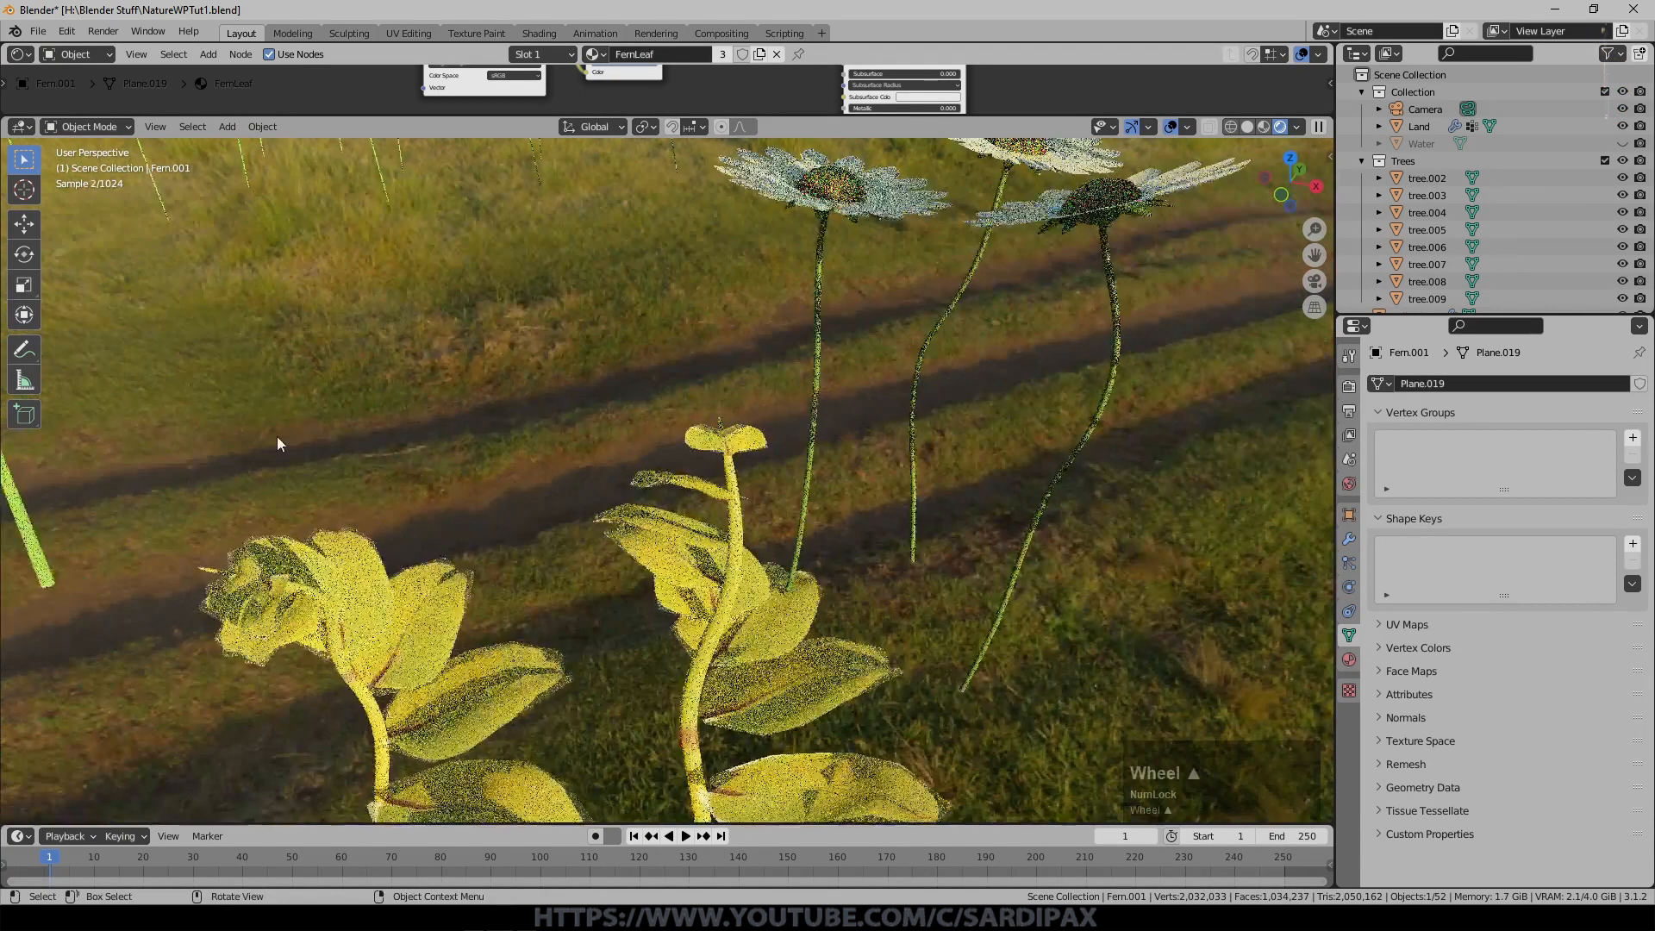
scroll(276, 438, down, 4)
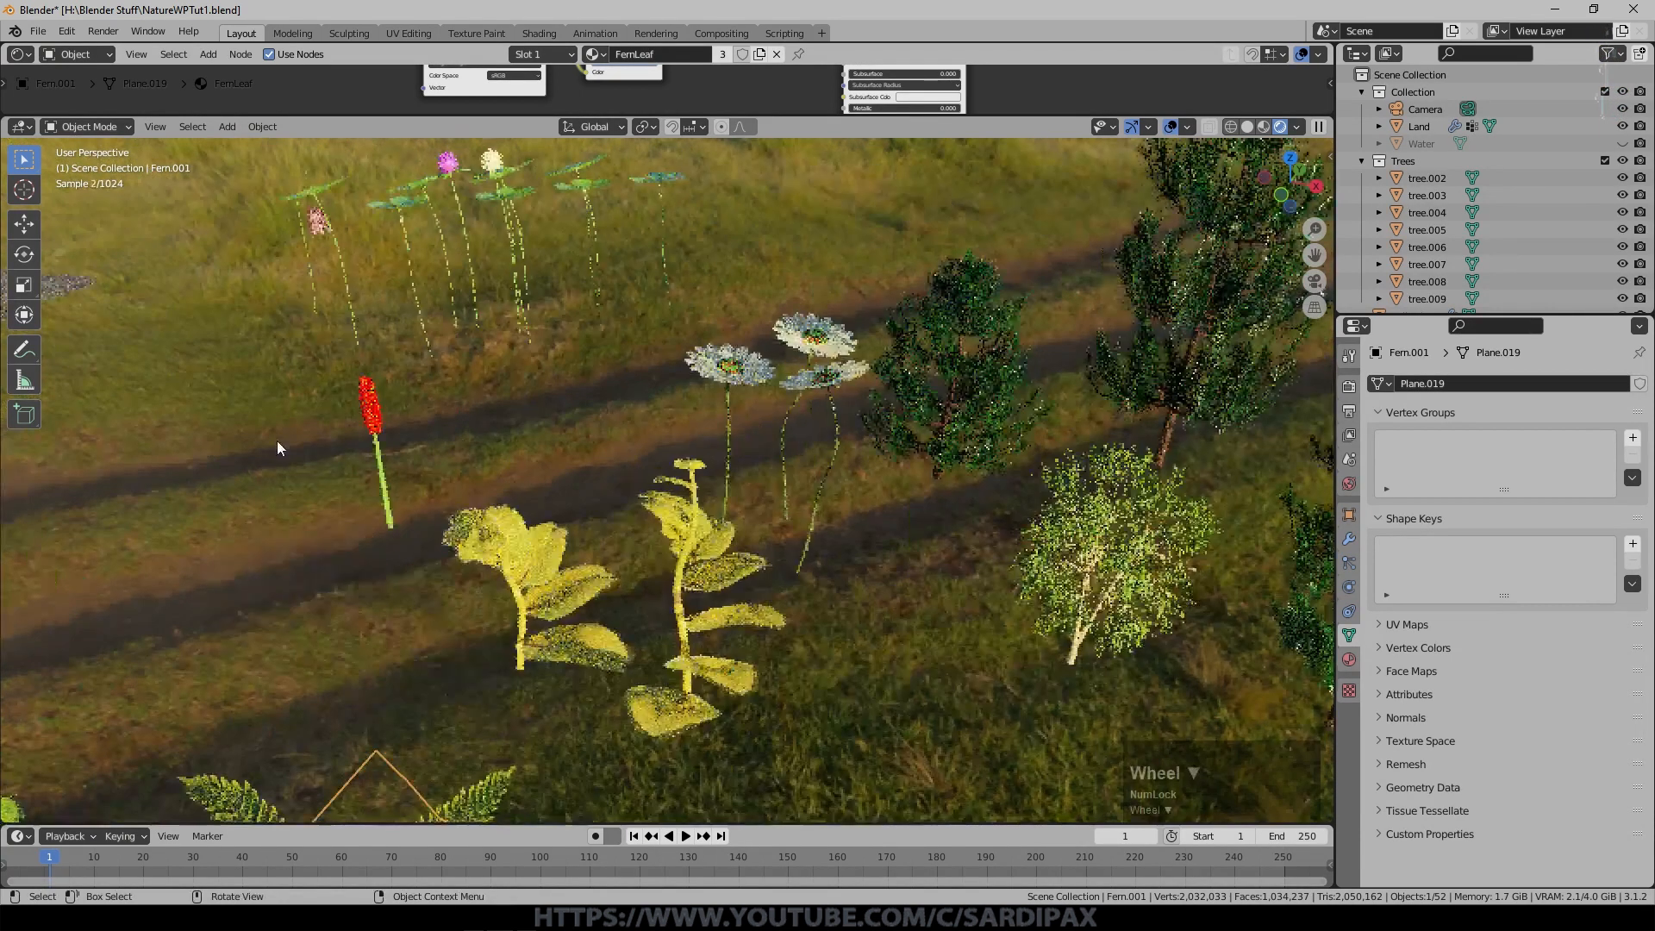
Examine the red berry stem, clover leaves and clover flowers up close, selecting individual plants among them.
click(377, 431)
scroll(768, 506, up, 4)
middle_drag(892, 550, 903, 583)
click(790, 524)
click(944, 473)
click(974, 556)
click(1108, 517)
click(1264, 518)
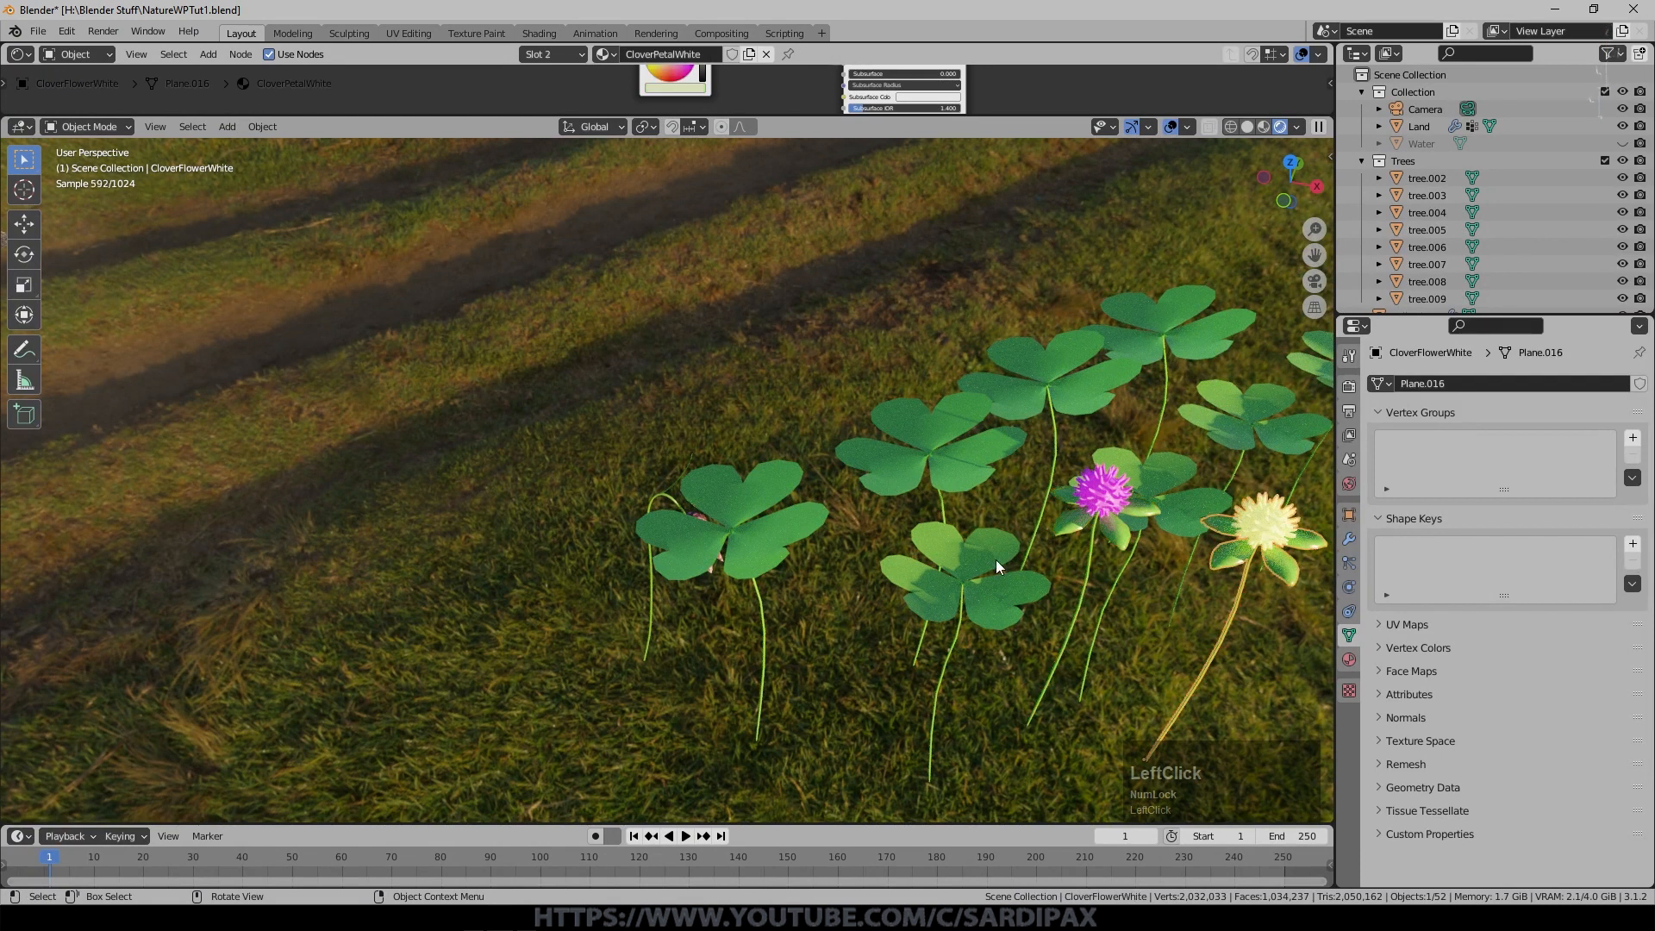
middle_drag(998, 576, 996, 557)
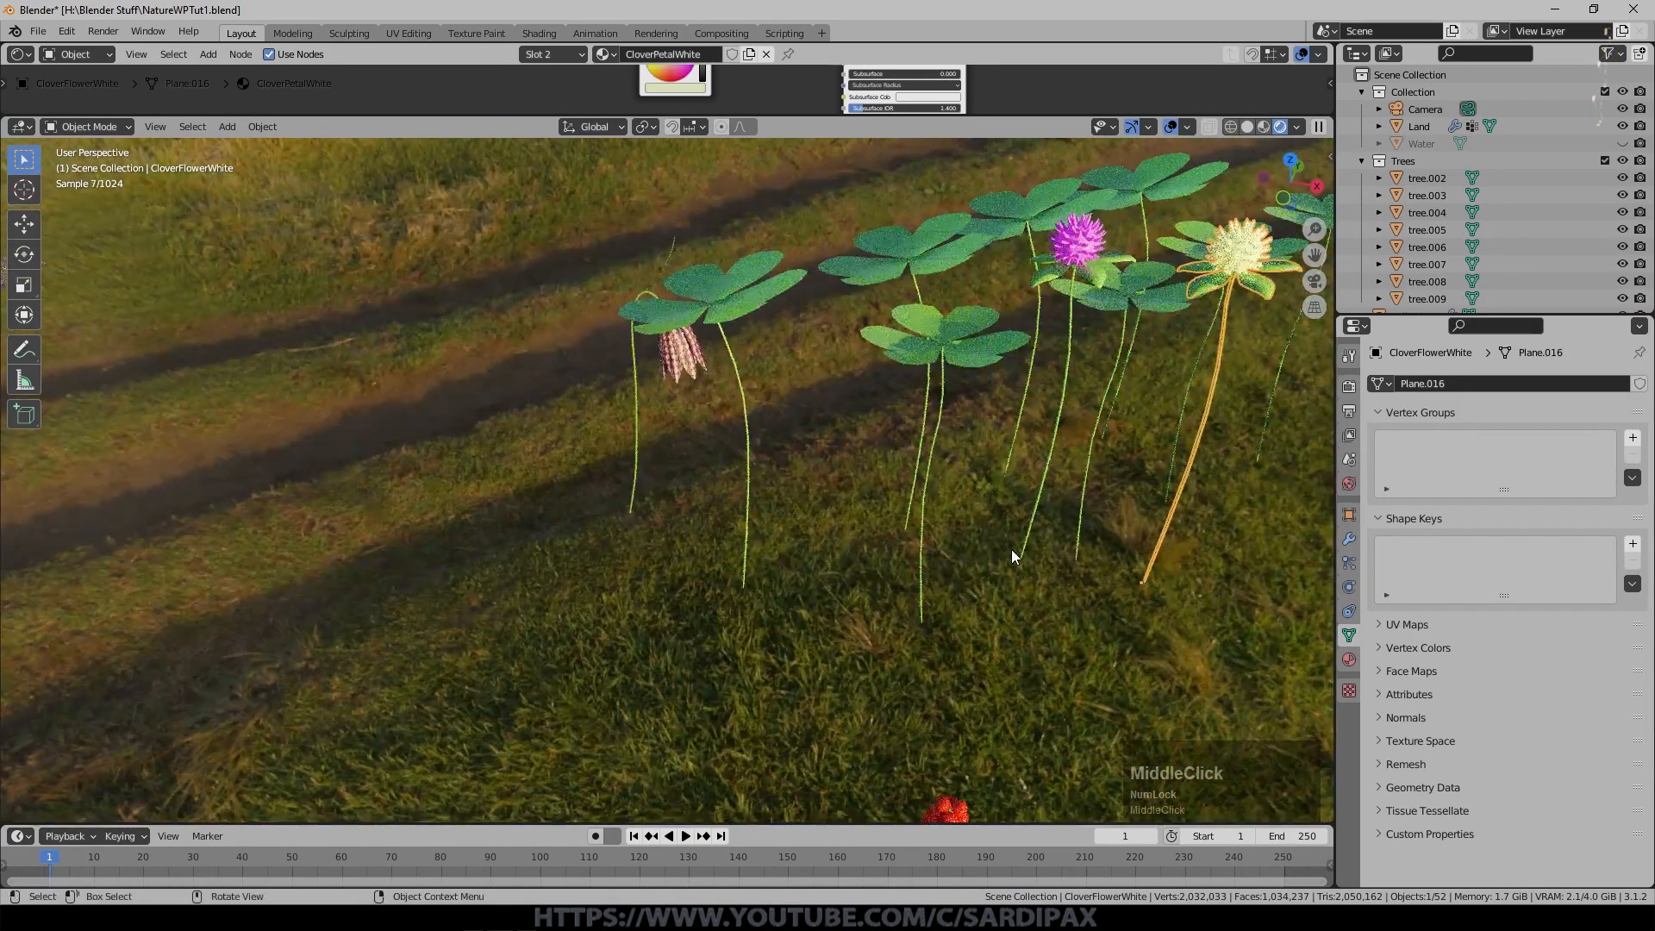
Examine the fritillaria flower, daisies and pine trees in the rendered view, selecting individual plants among them.
click(690, 359)
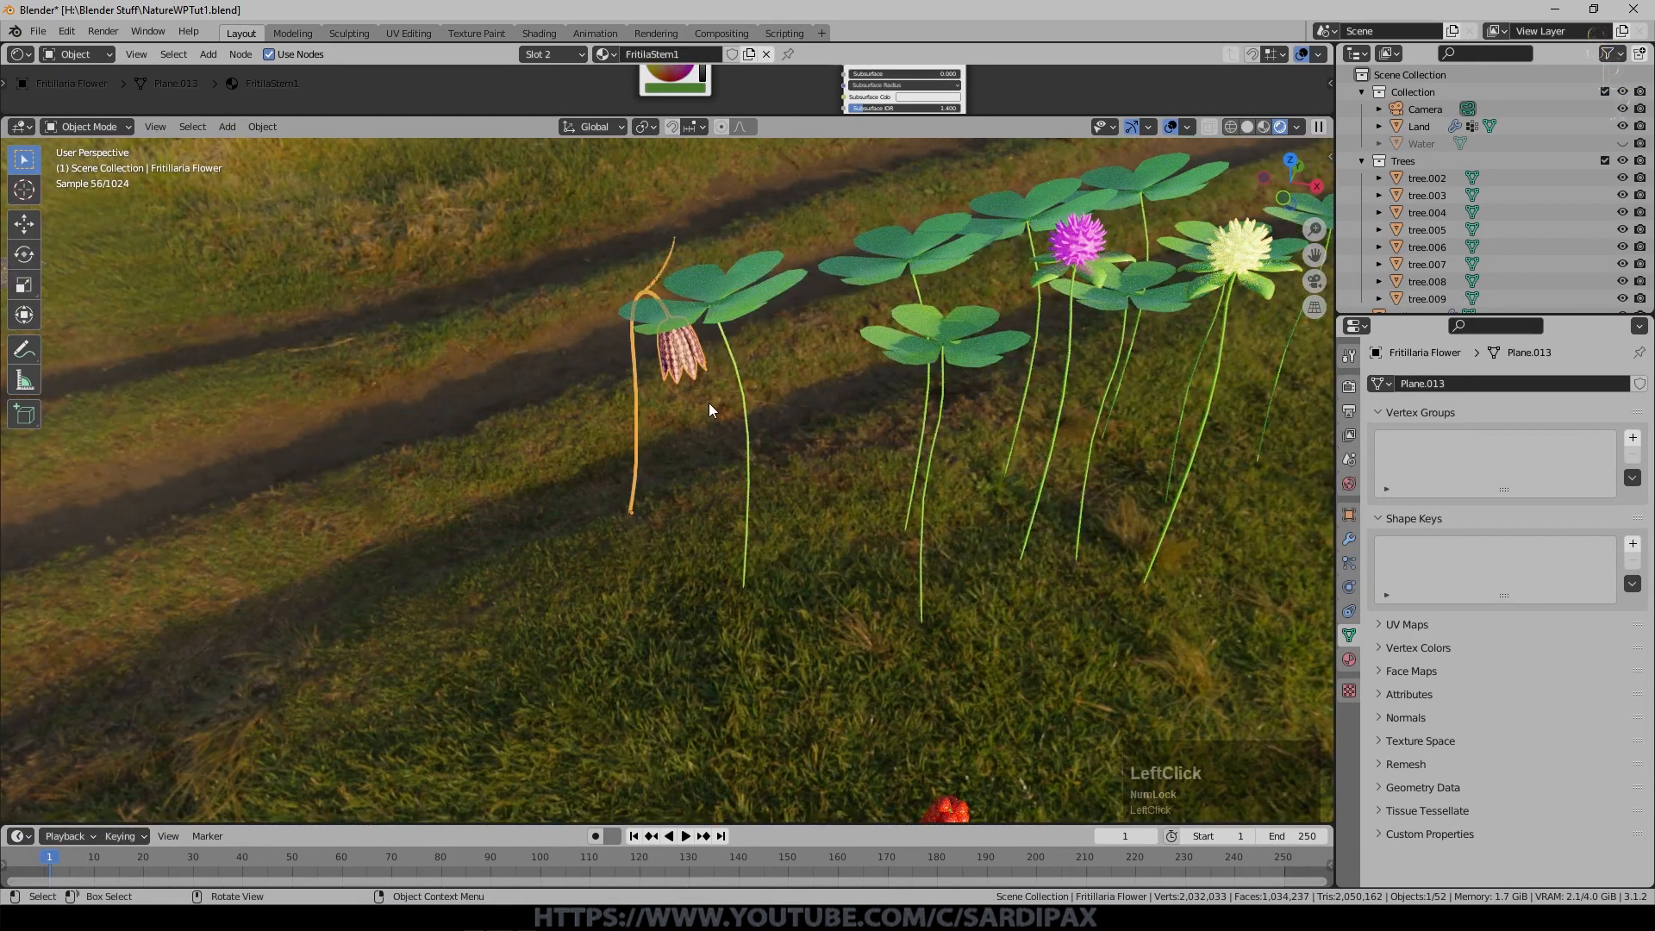
middle_drag(970, 488, 943, 491)
scroll(437, 453, up, 5)
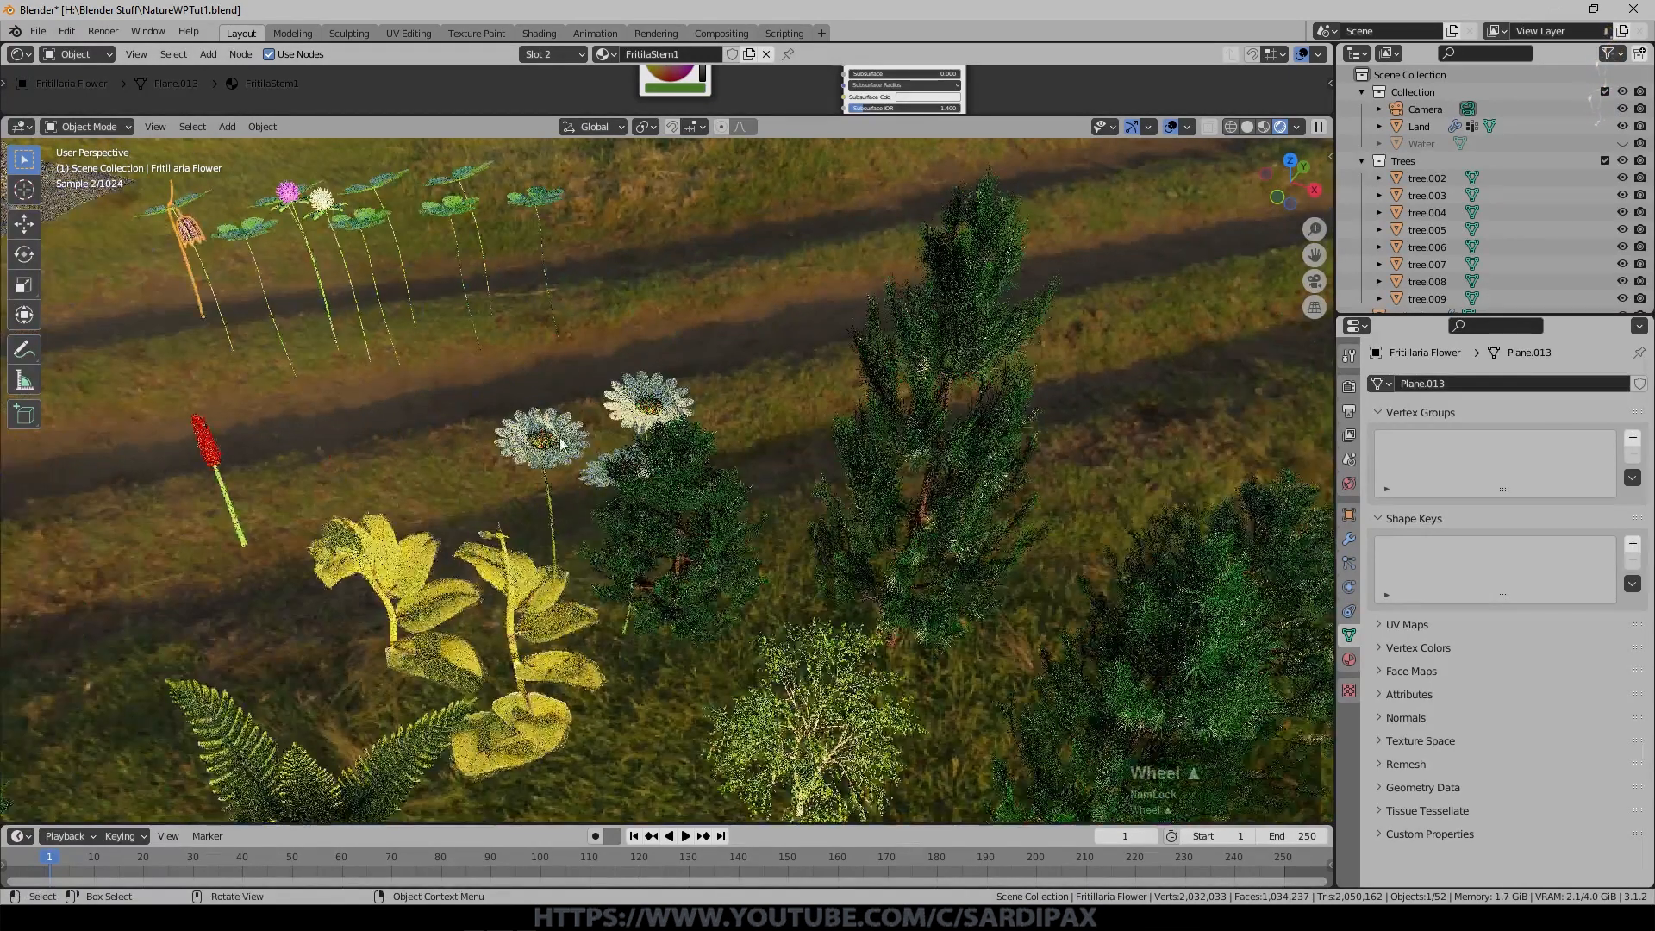
click(561, 443)
middle_drag(691, 466, 698, 466)
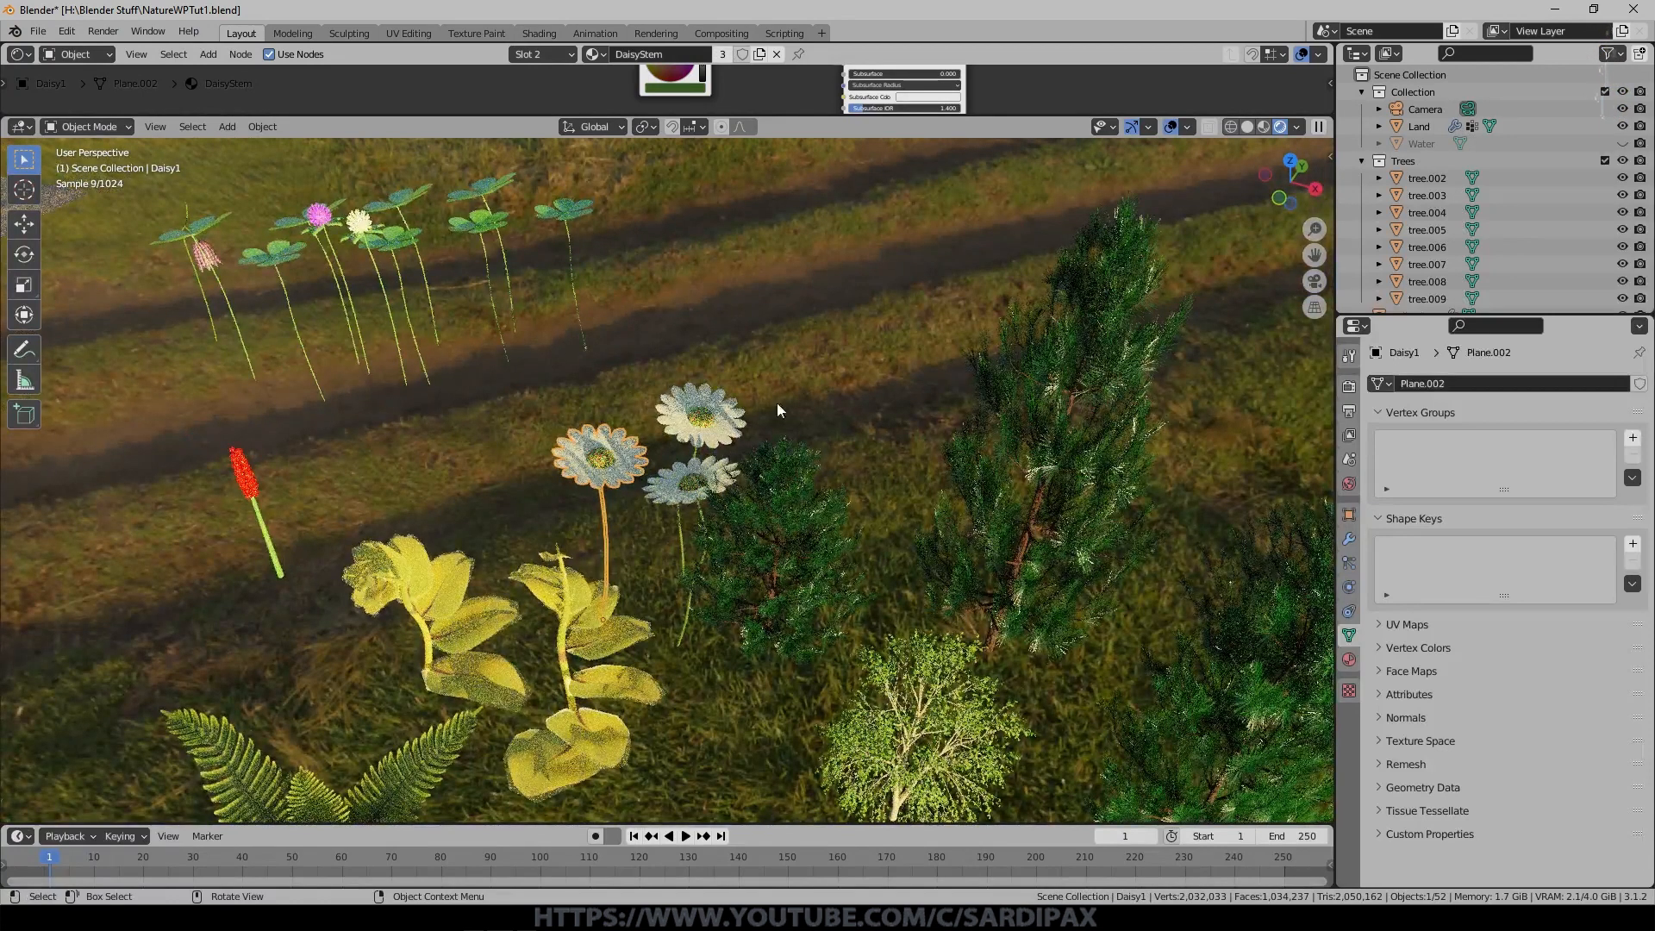
scroll(778, 411, up, 4)
click(905, 598)
middle_drag(905, 598, 800, 500)
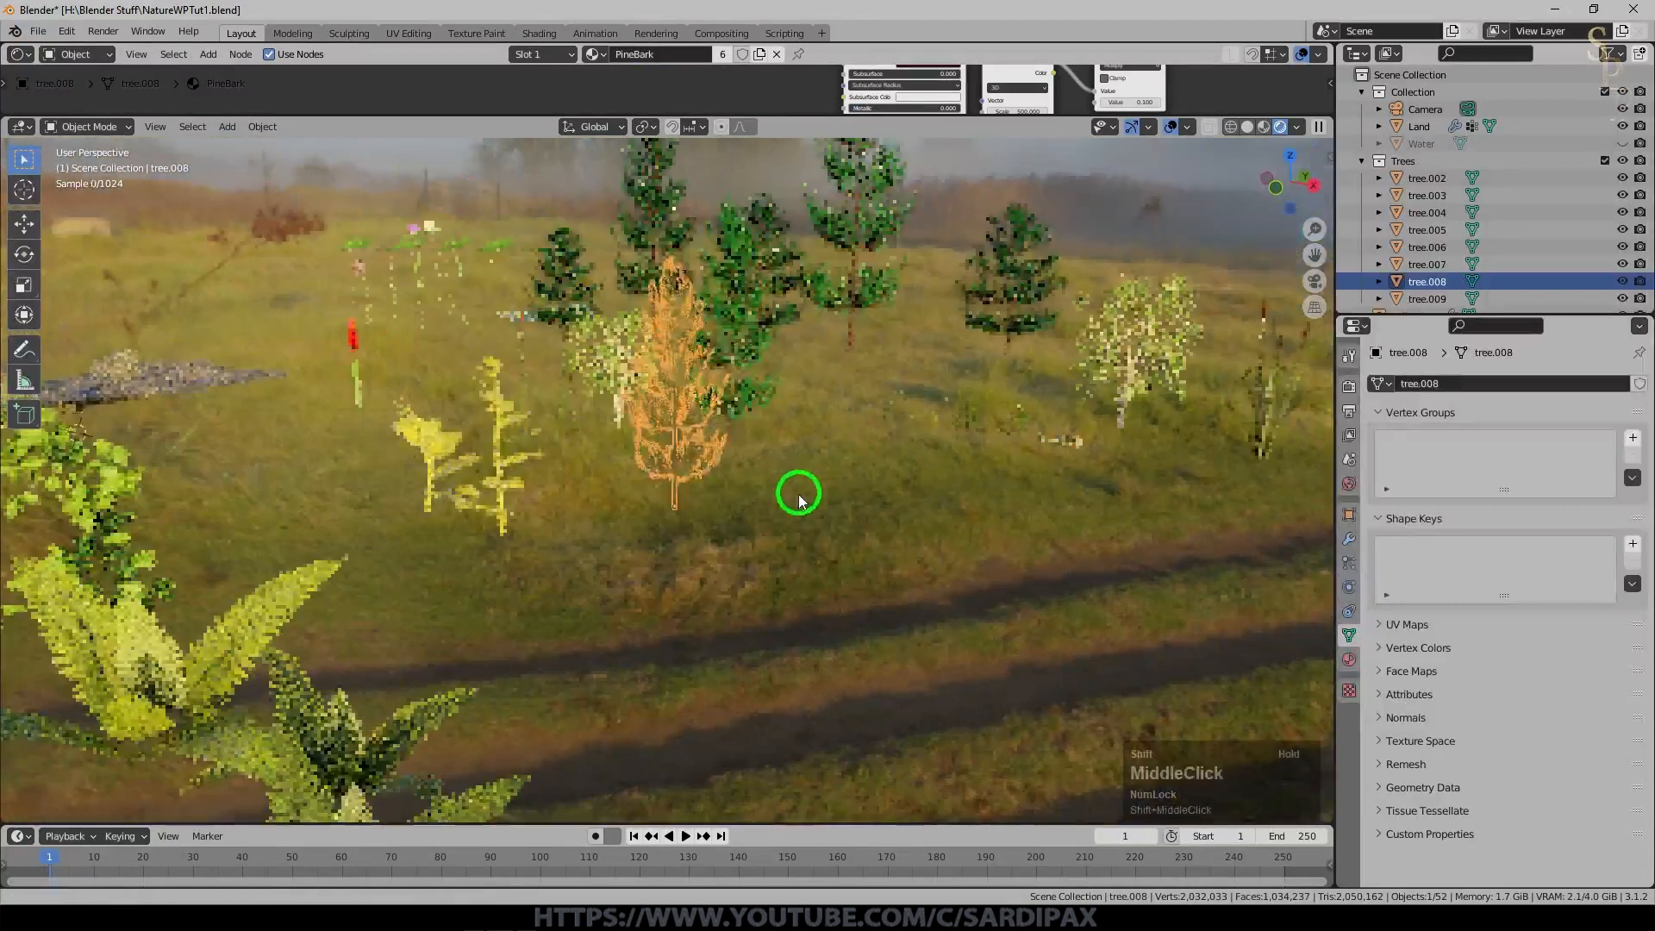
Examine the grass clumps, mossy rocks and bullrushes in the rendered view, selecting individual objects among them.
click(871, 459)
key(KP_Decimal)
scroll(866, 414, down, 5)
click(389, 487)
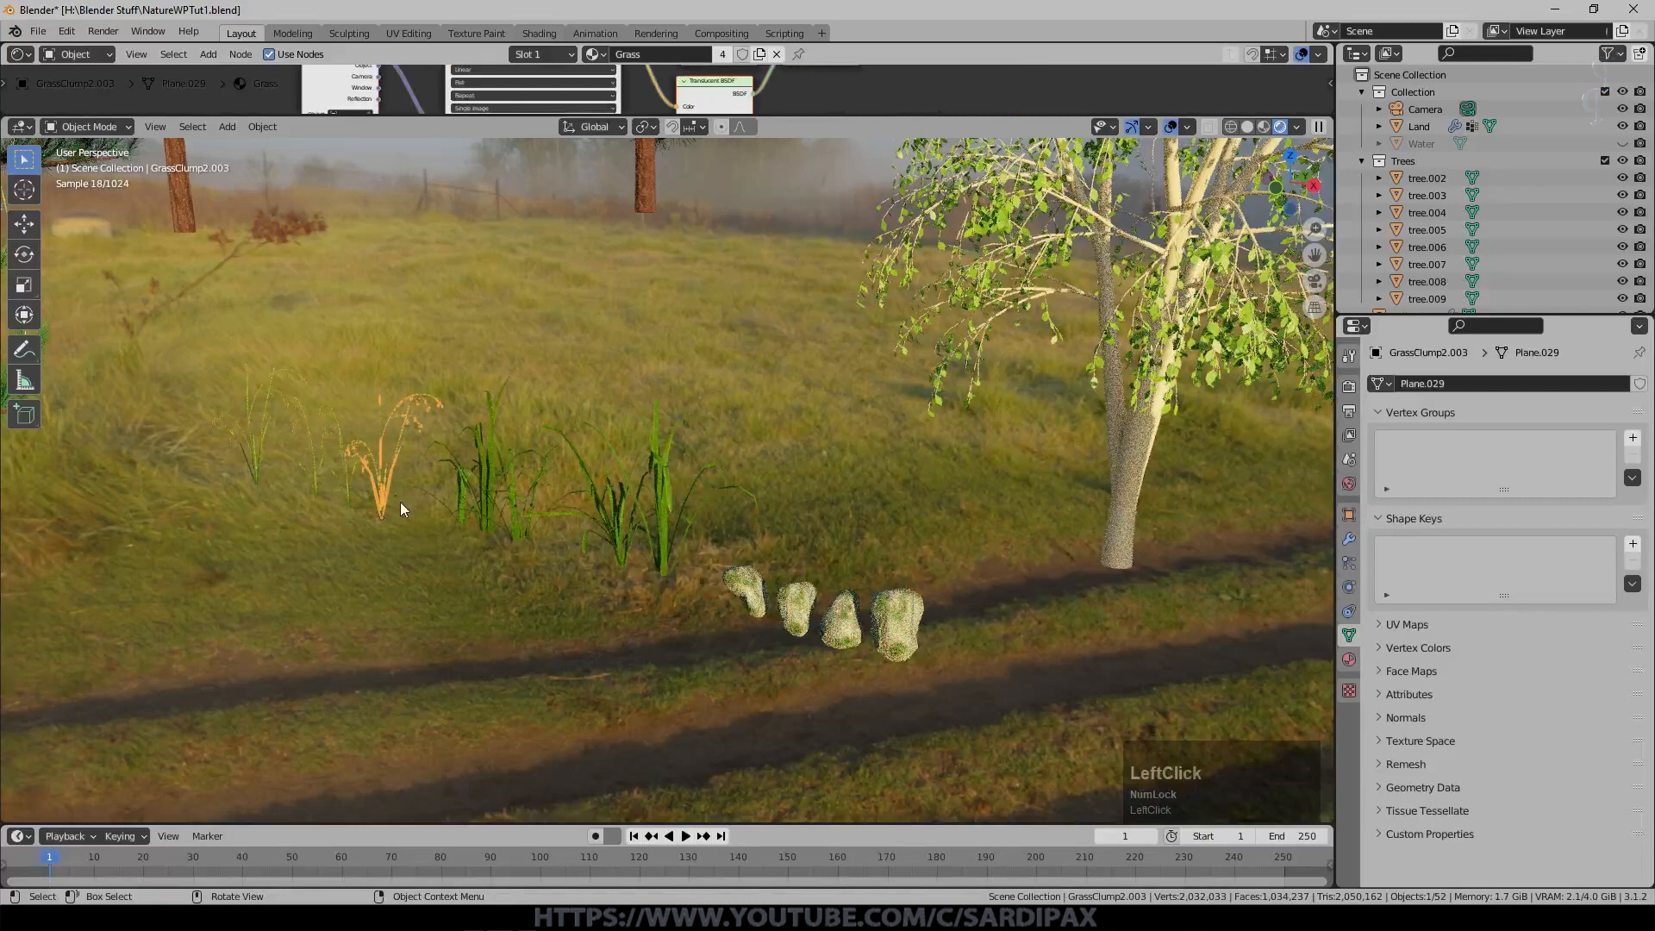
click(482, 507)
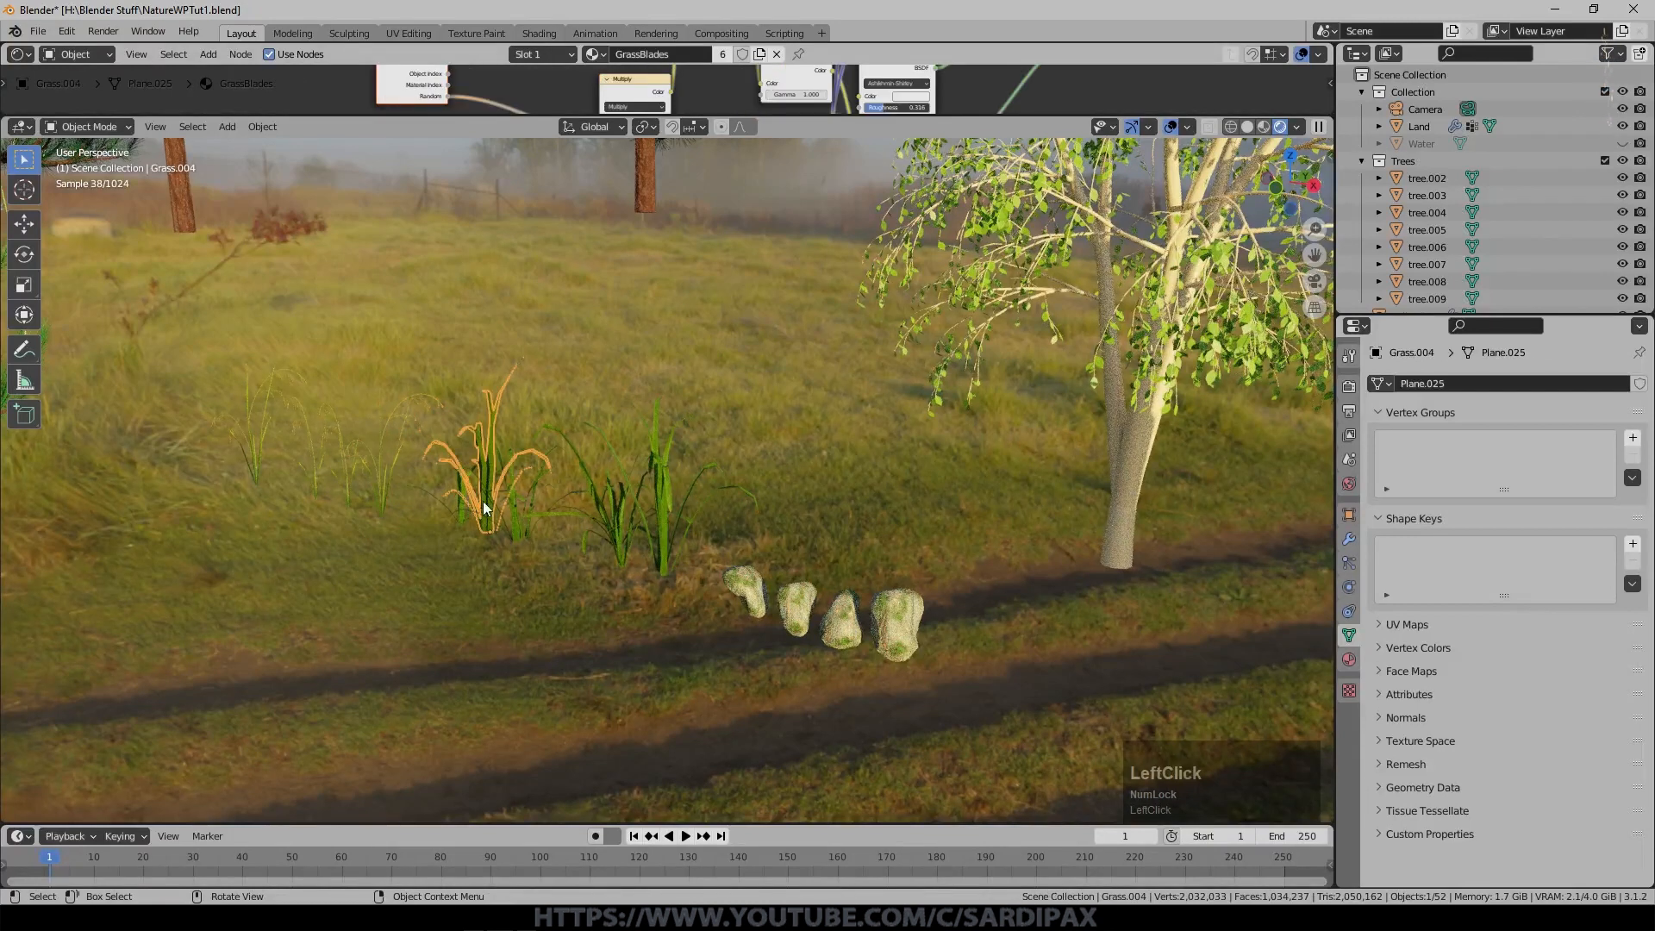
click(675, 526)
click(899, 618)
click(841, 622)
click(790, 603)
click(753, 583)
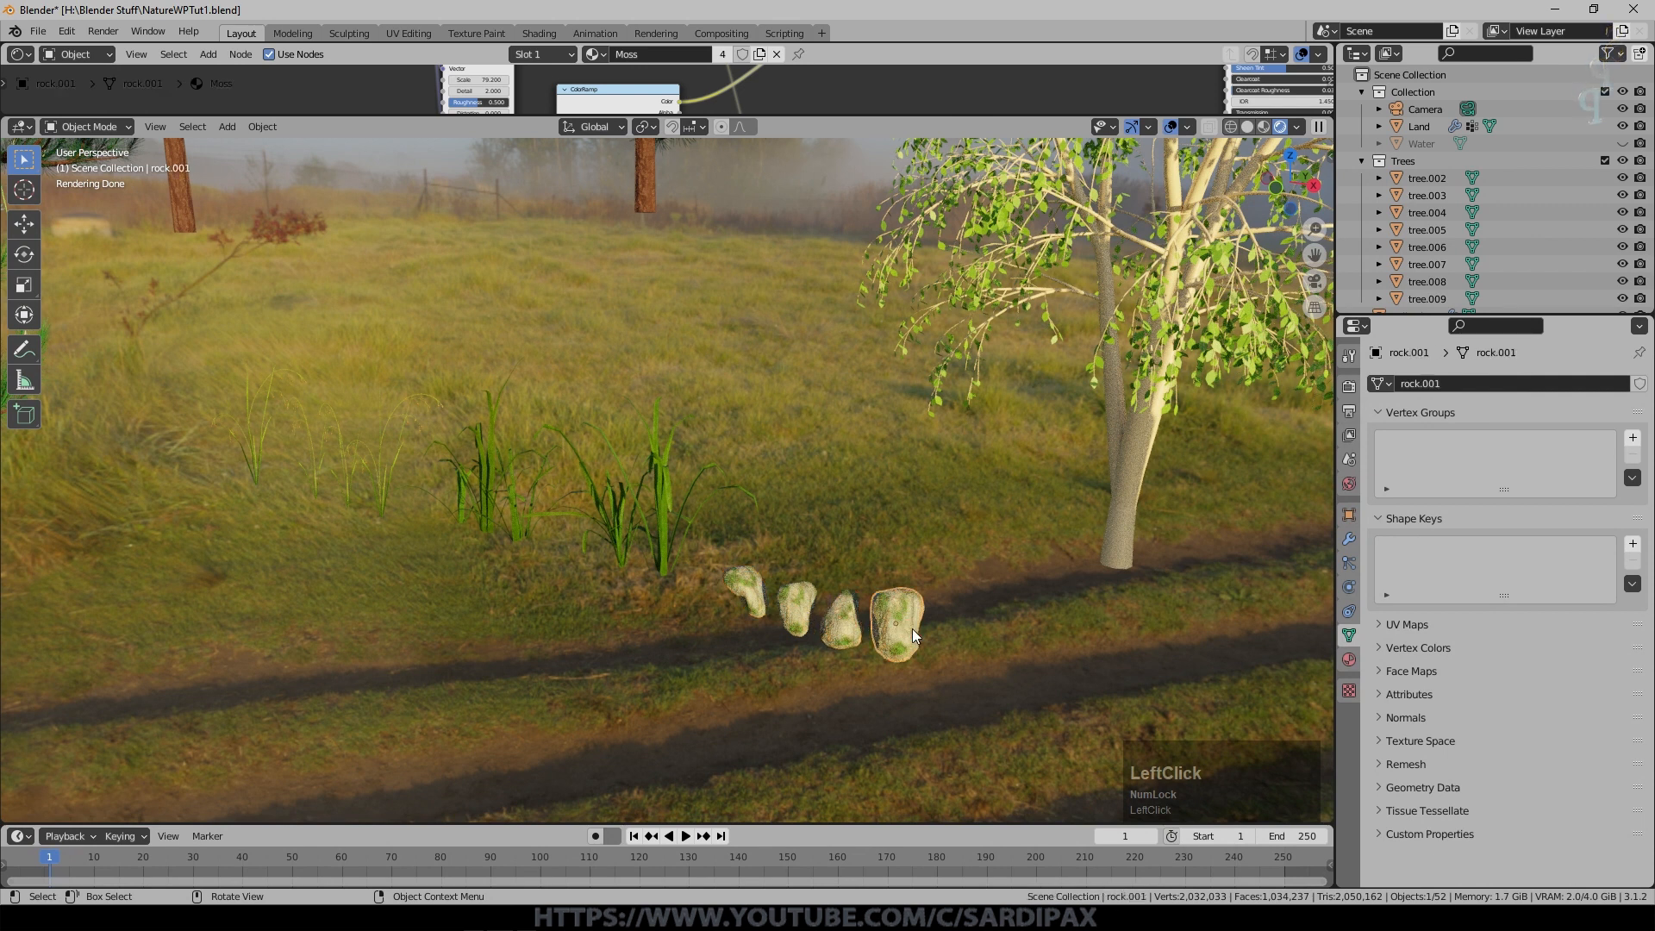
scroll(912, 629, down, 7)
click(991, 552)
shift+middle_drag(967, 547, 771, 515)
scroll(467, 490, down, 5)
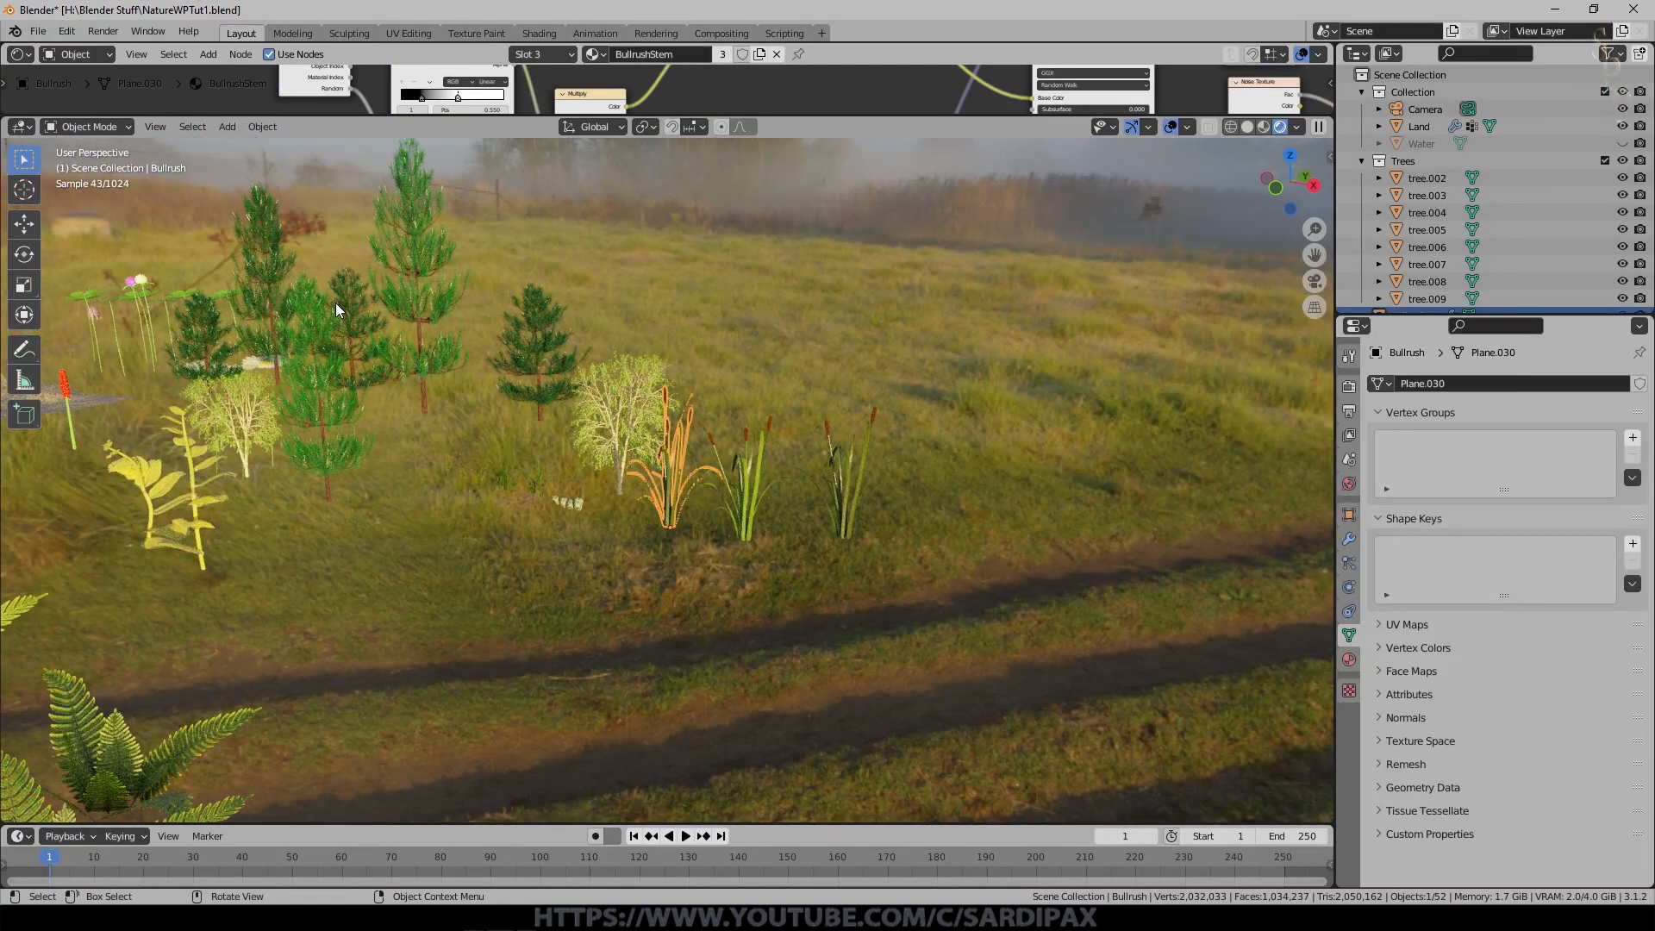
shift+middle_click(801, 370)
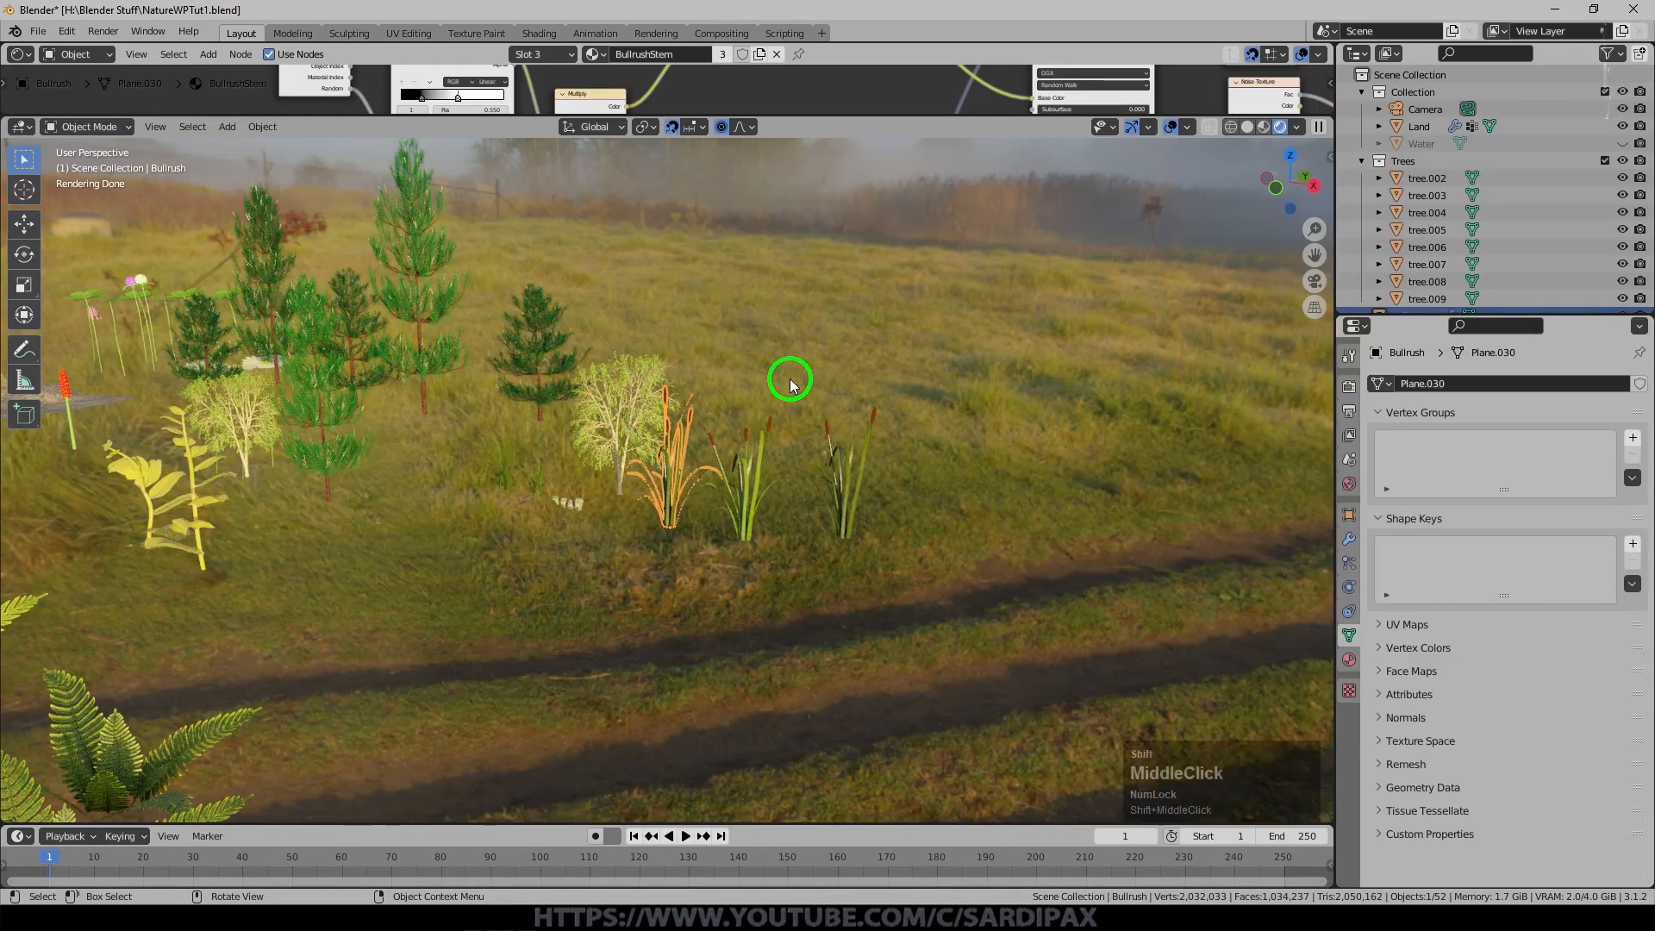
Switch the viewport to material preview, check the trees in the Trees collection and collapse that collection in the outliner.
scroll(768, 386, down, 1)
click(732, 410)
key(Tab)
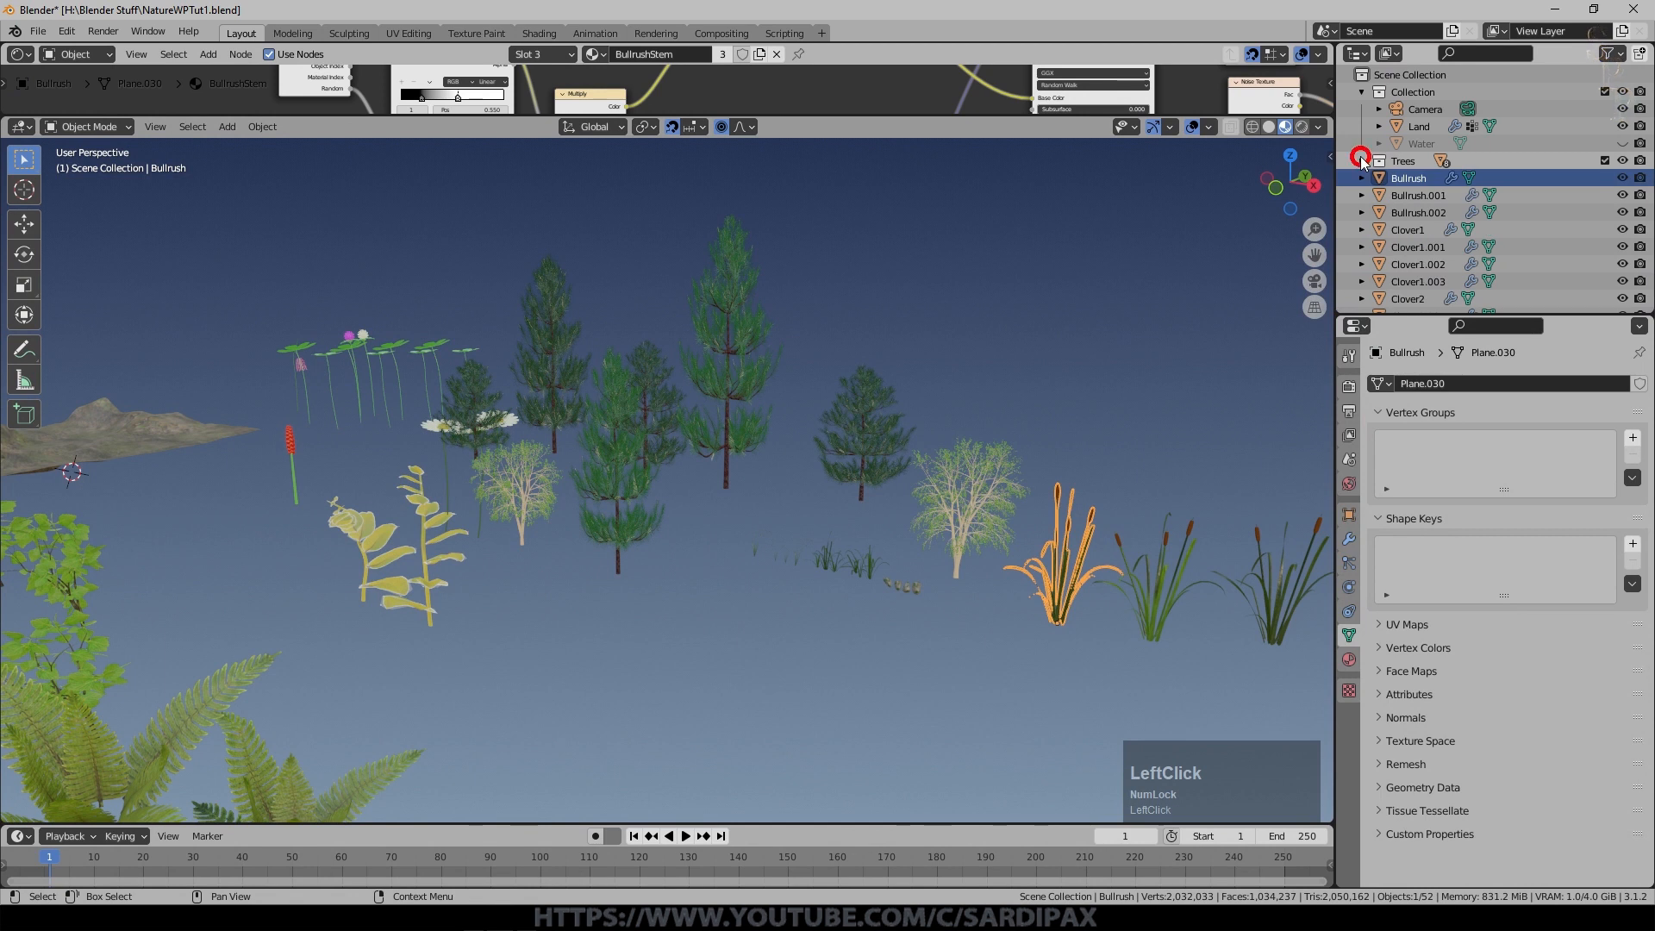
click(1361, 159)
click(1420, 196)
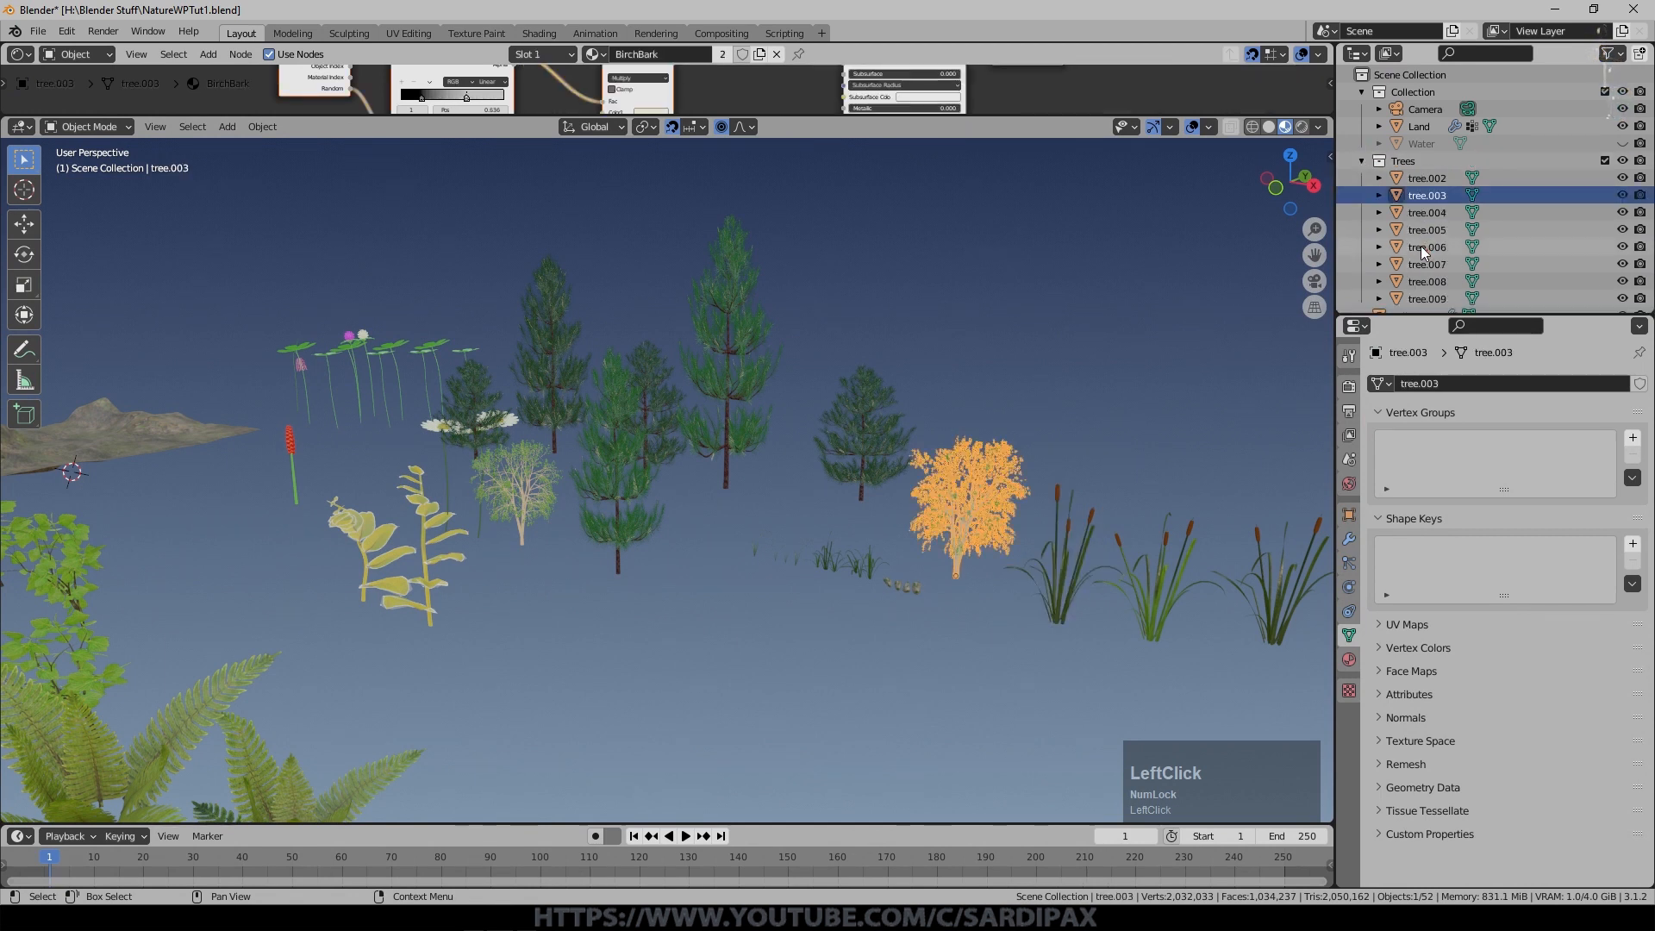
click(1421, 281)
scroll(1425, 168, down, 7)
scroll(1424, 165, up, 5)
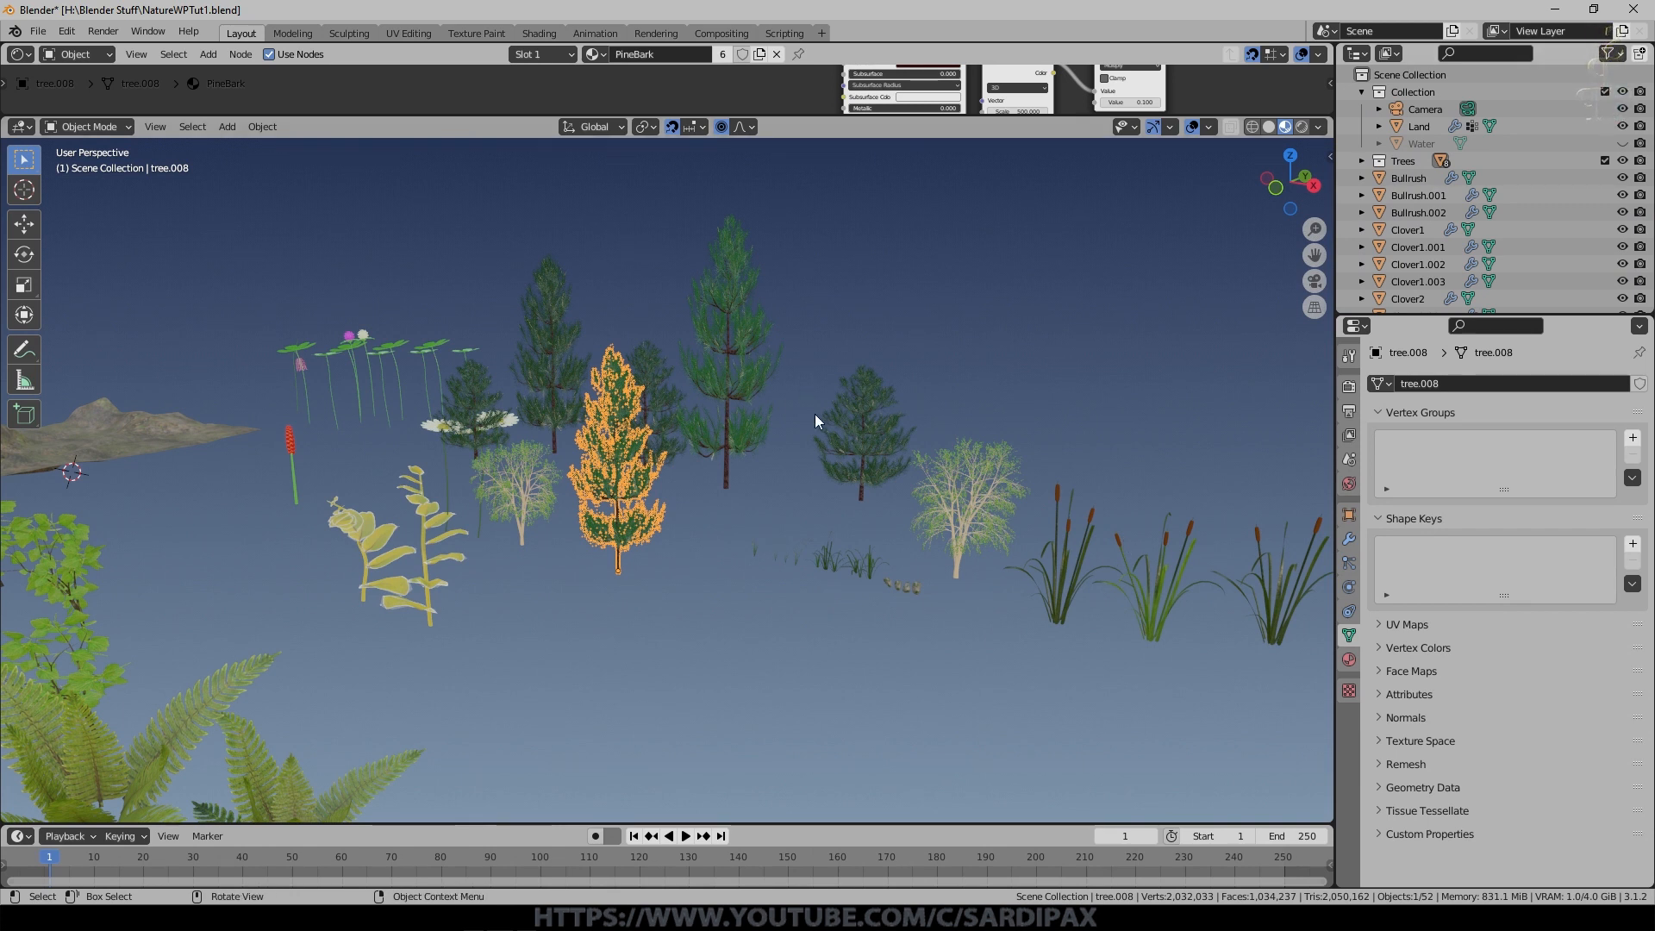
Move Bullrush, Bullrush.001 and Bullrush.002 into a new collection named Bullrush.
click(1414, 179)
shift+click(1425, 212)
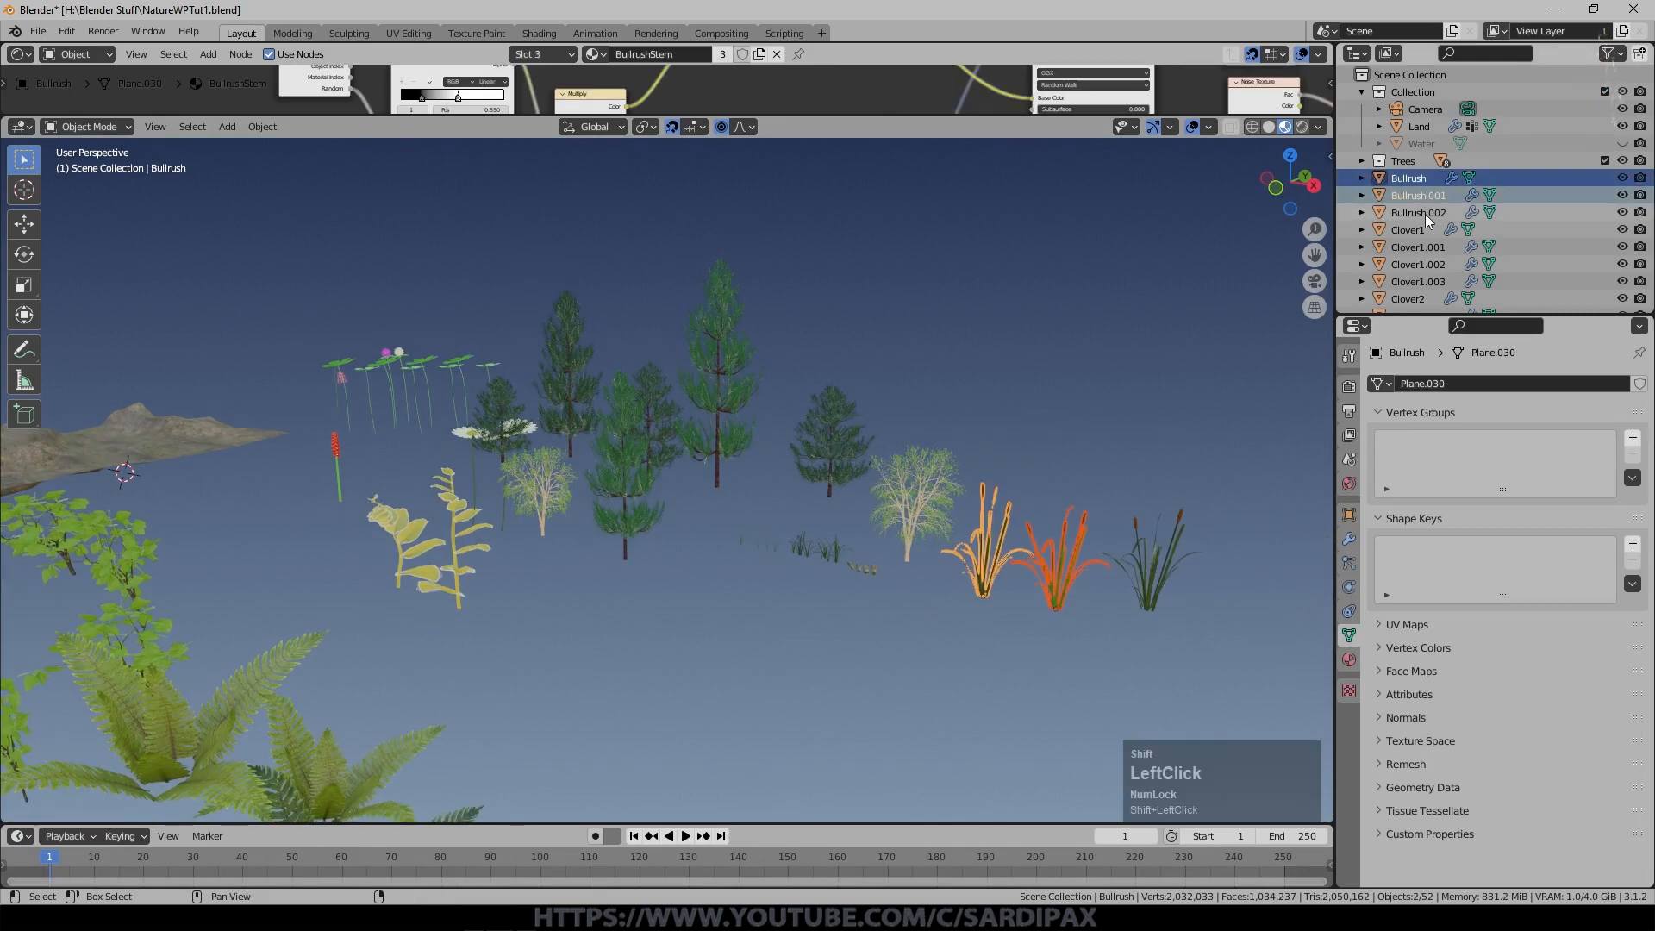
scroll(1419, 210, down, 3)
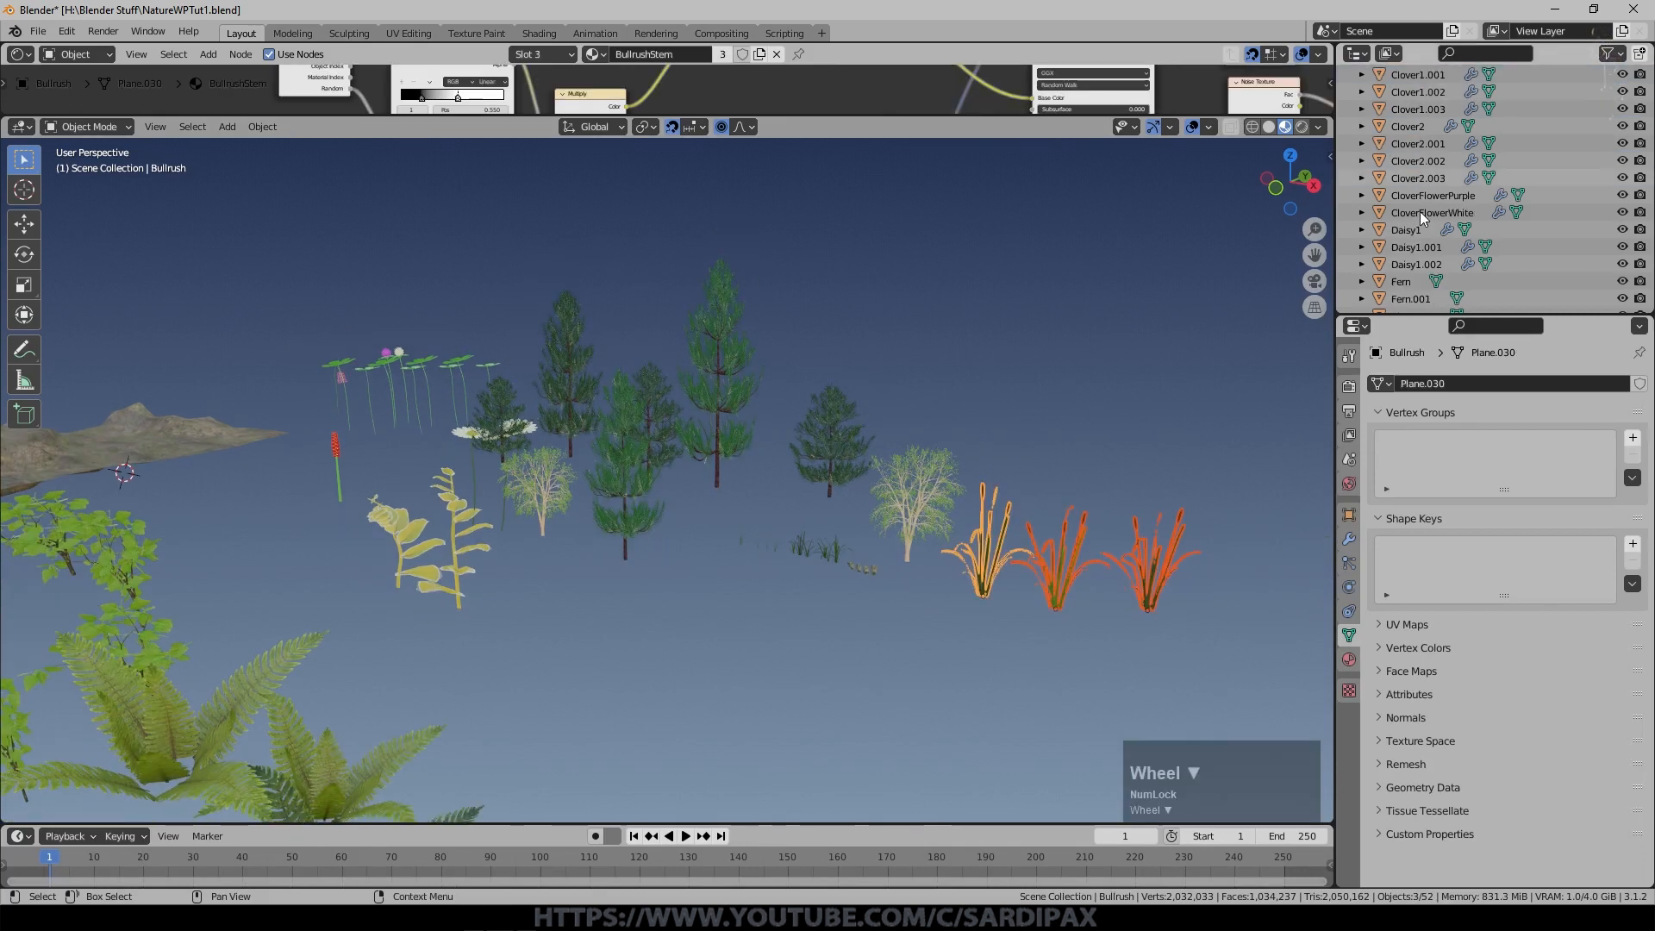
scroll(1419, 211, up, 3)
key(m)
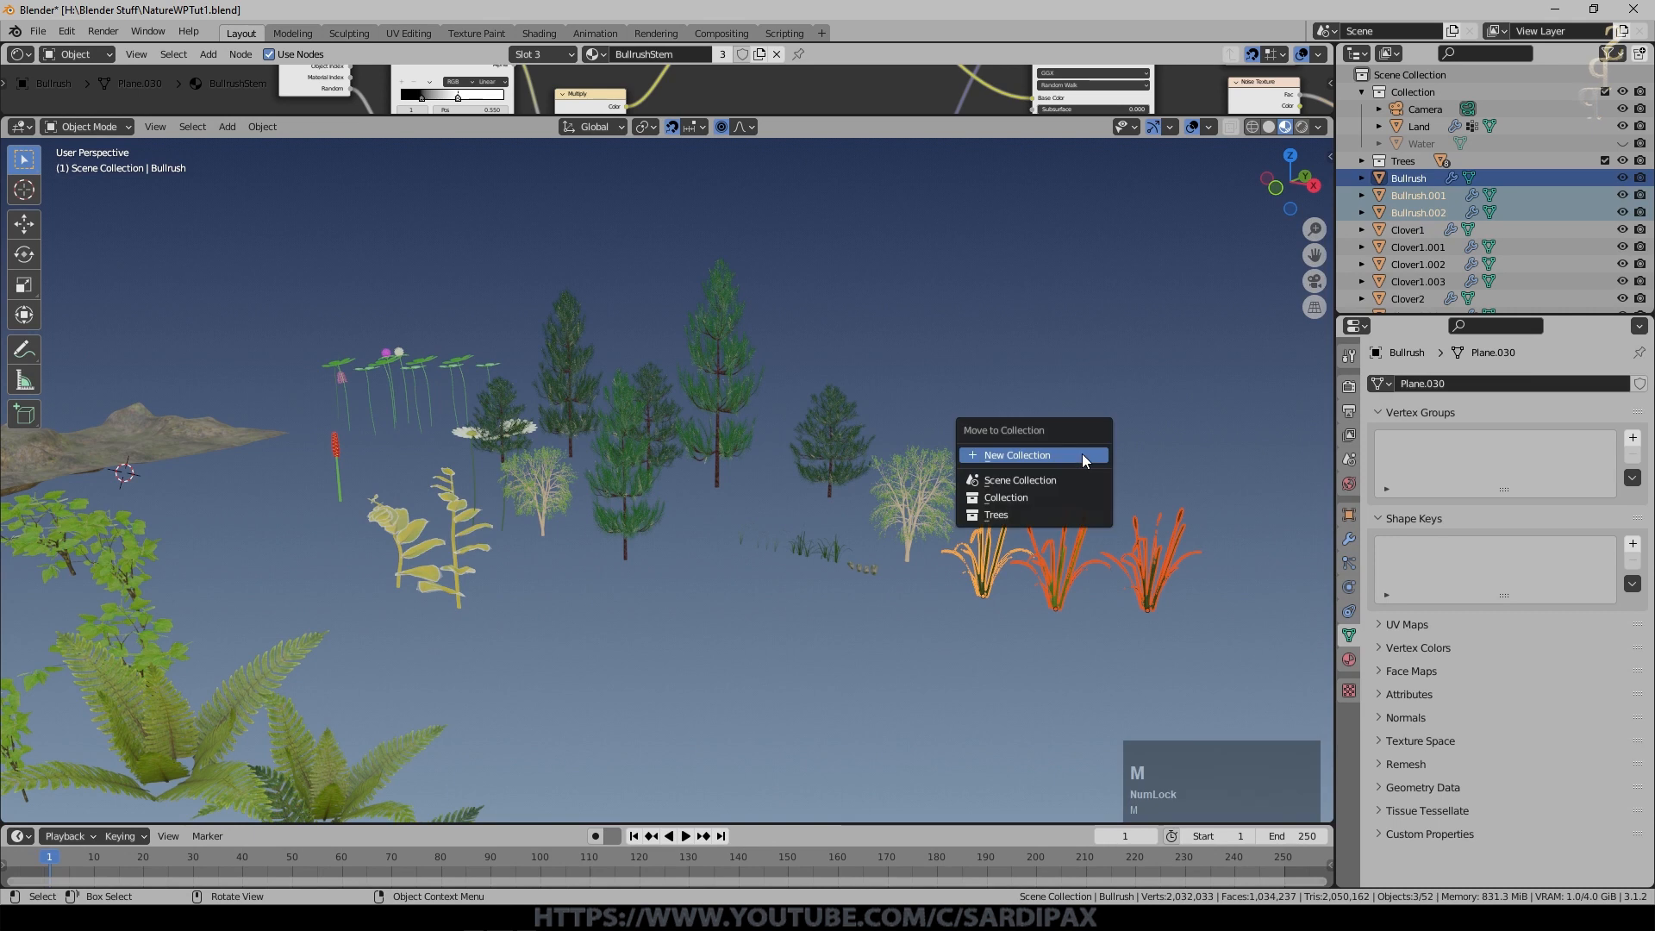
click(1083, 453)
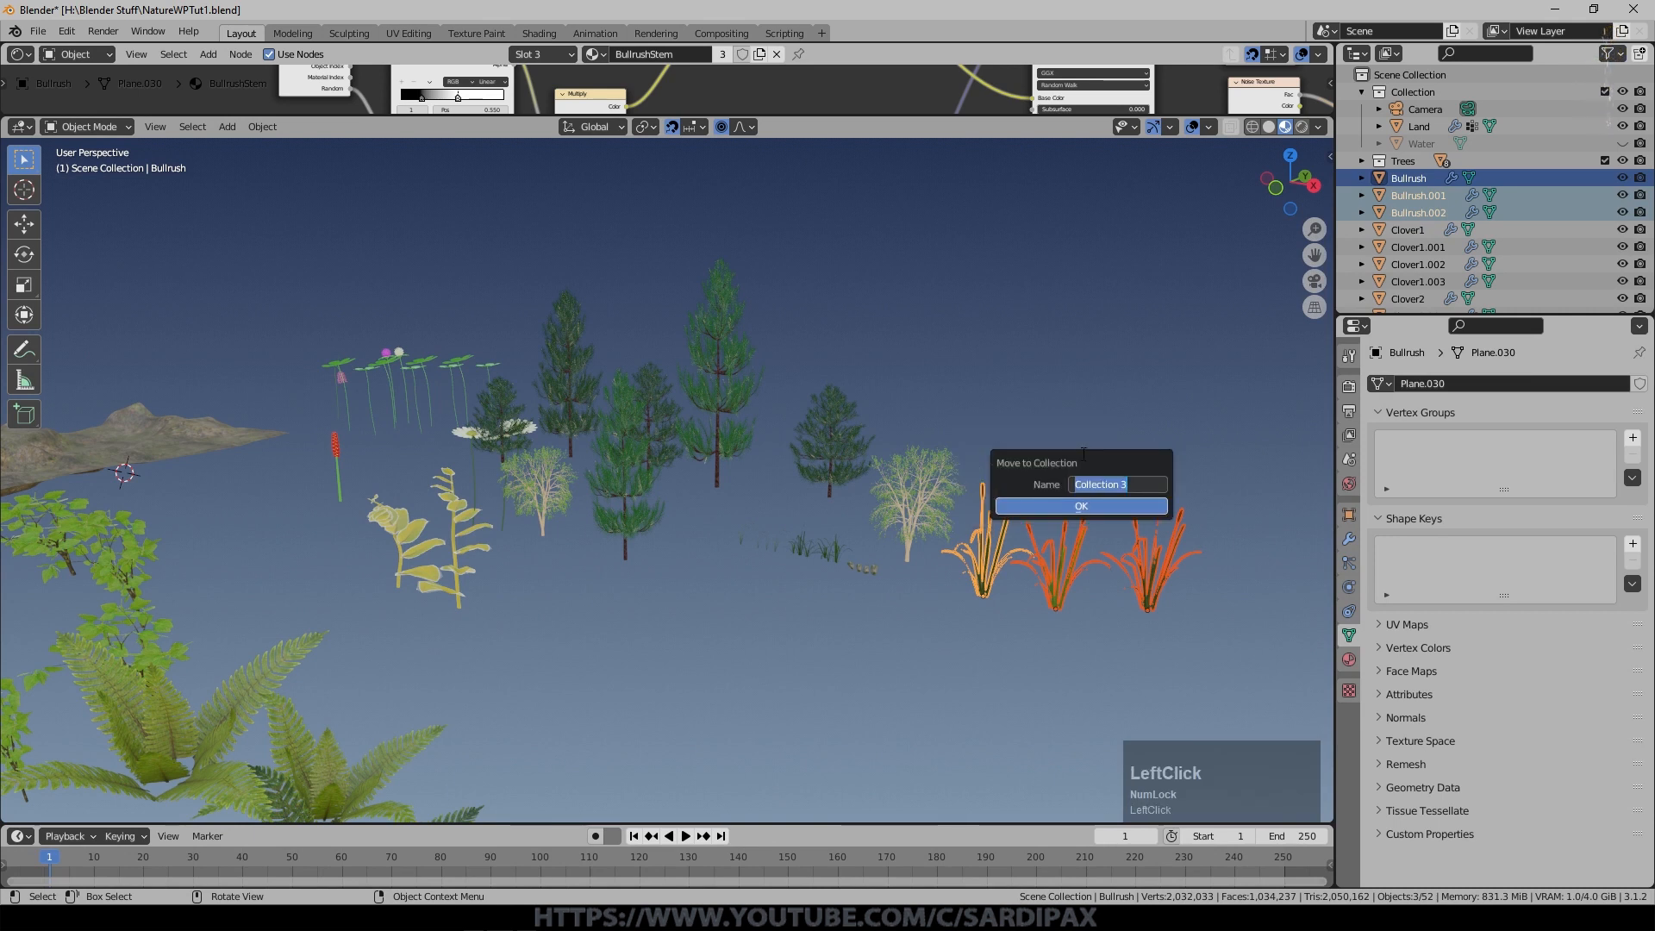
text(Bullrush)
key(Return)
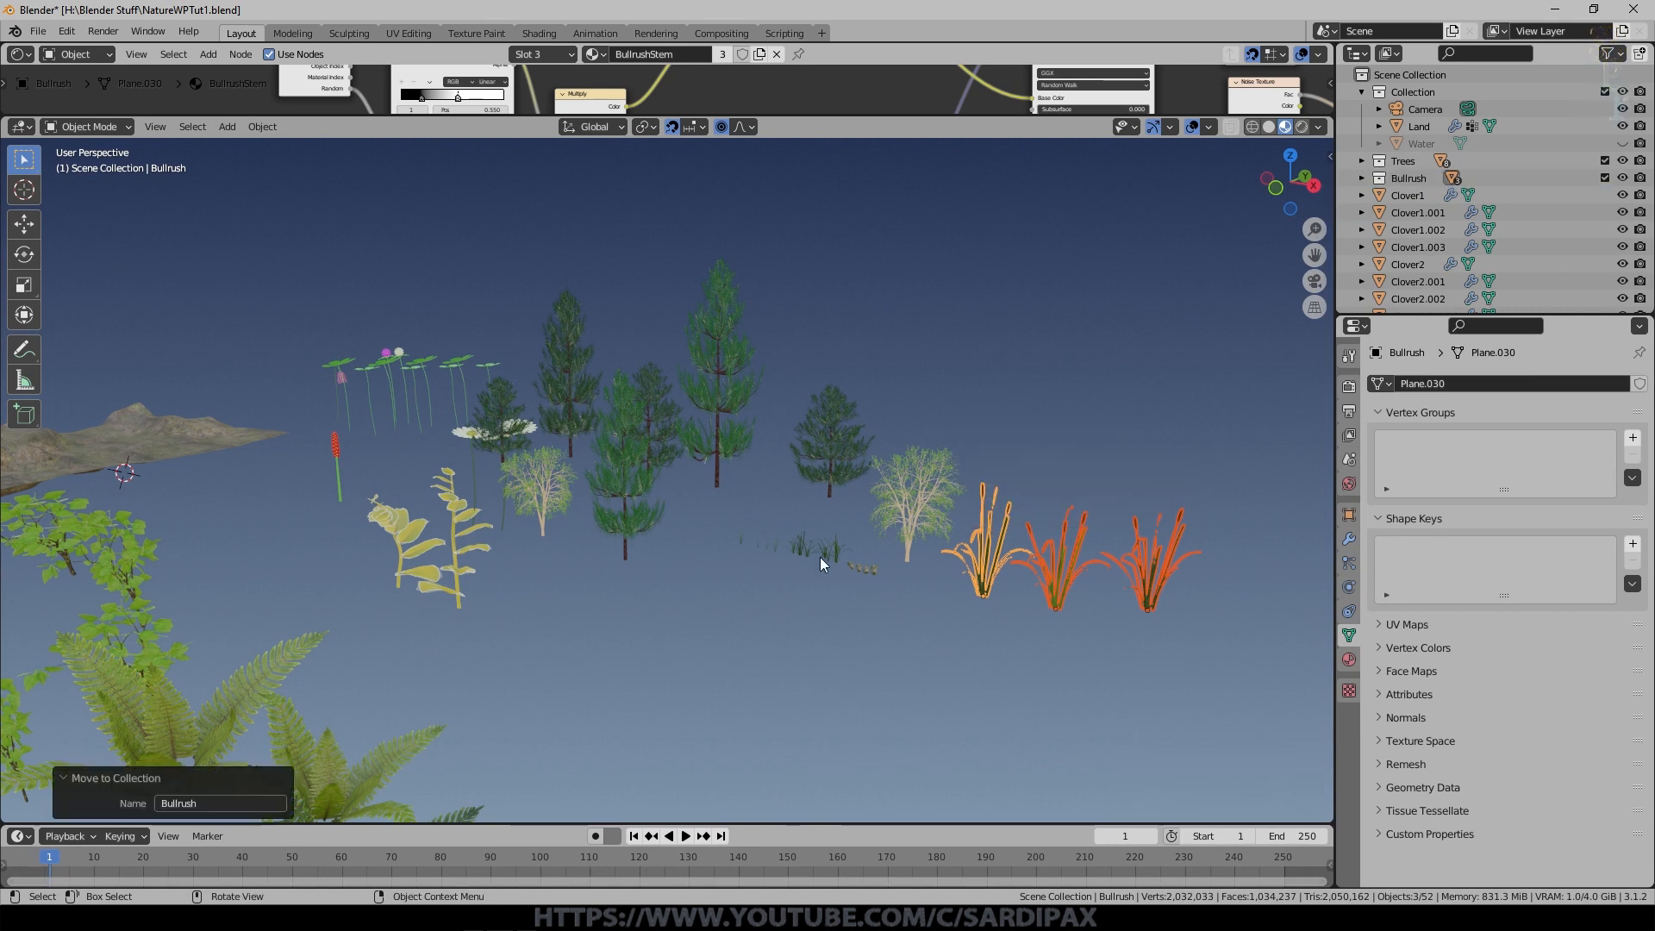
Move all grass objects, from Grass through GrassClump2.003, into a new collection named Grass.
scroll(1465, 215, down, 6)
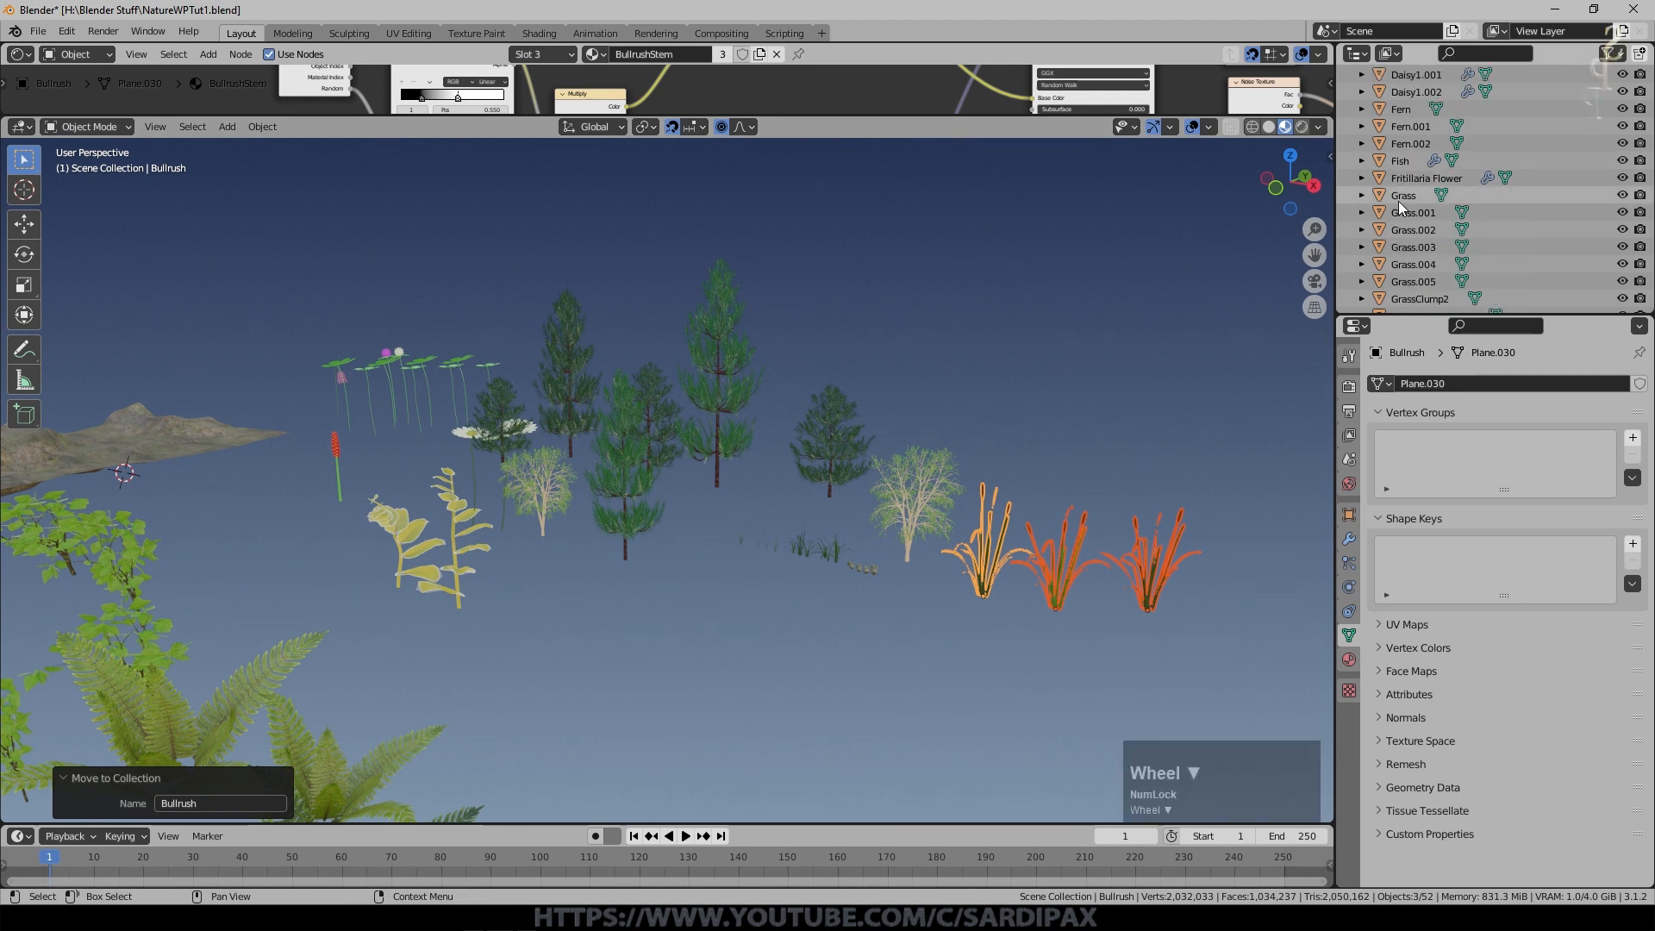
click(1453, 198)
scroll(1453, 215, down, 4)
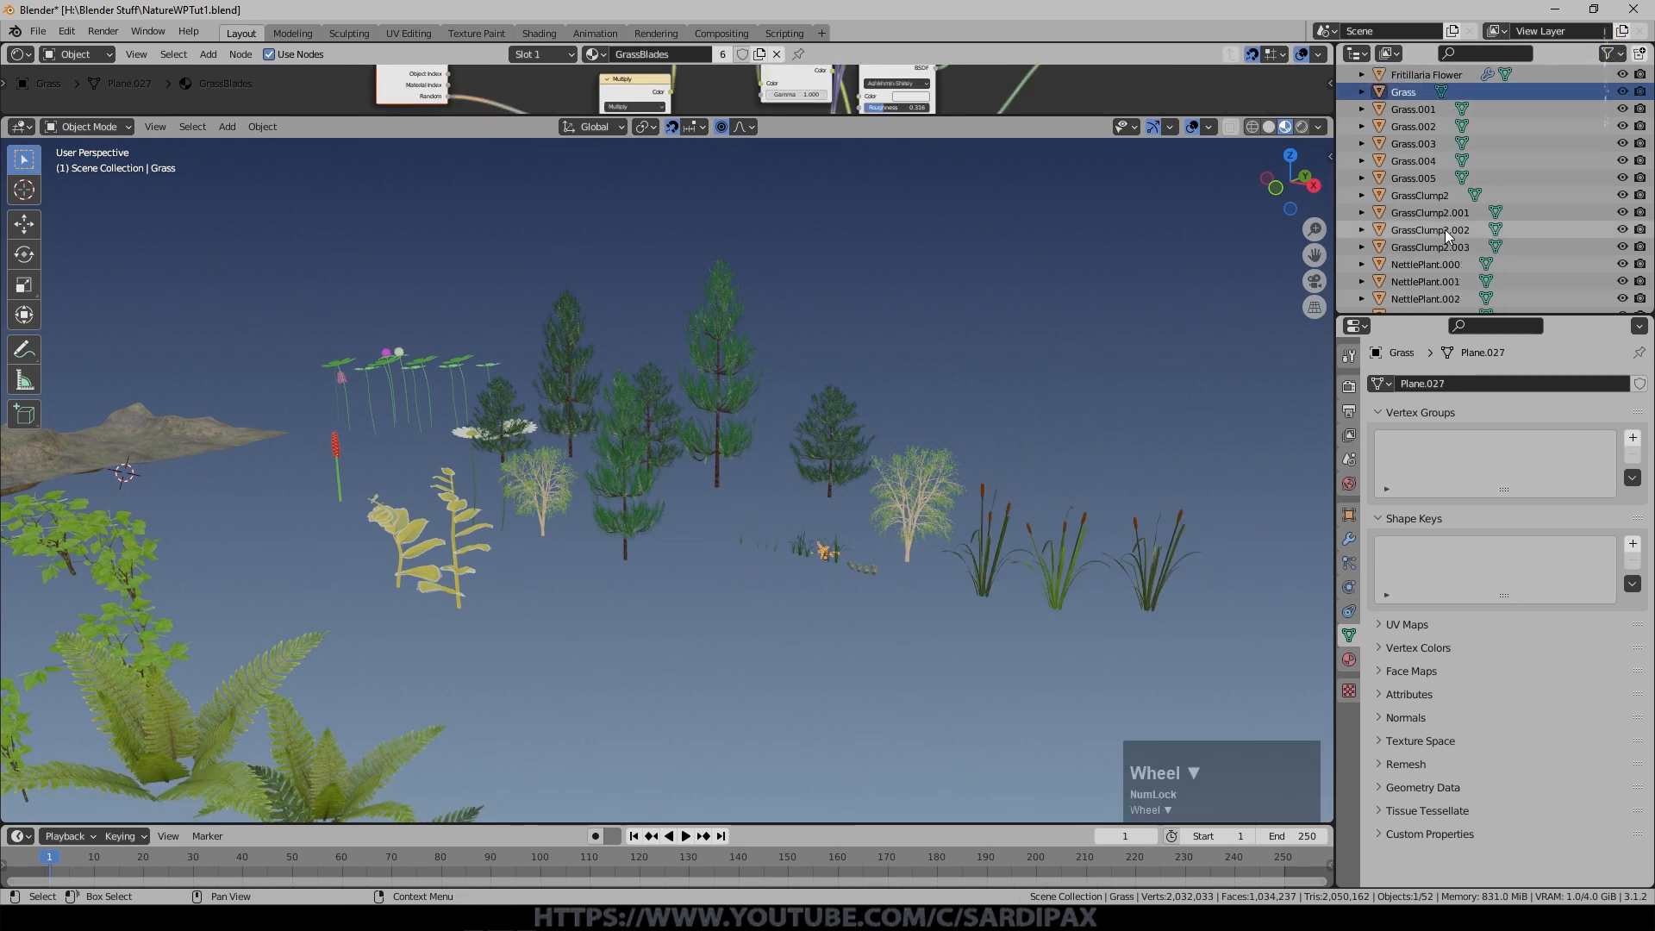
shift+click(1439, 248)
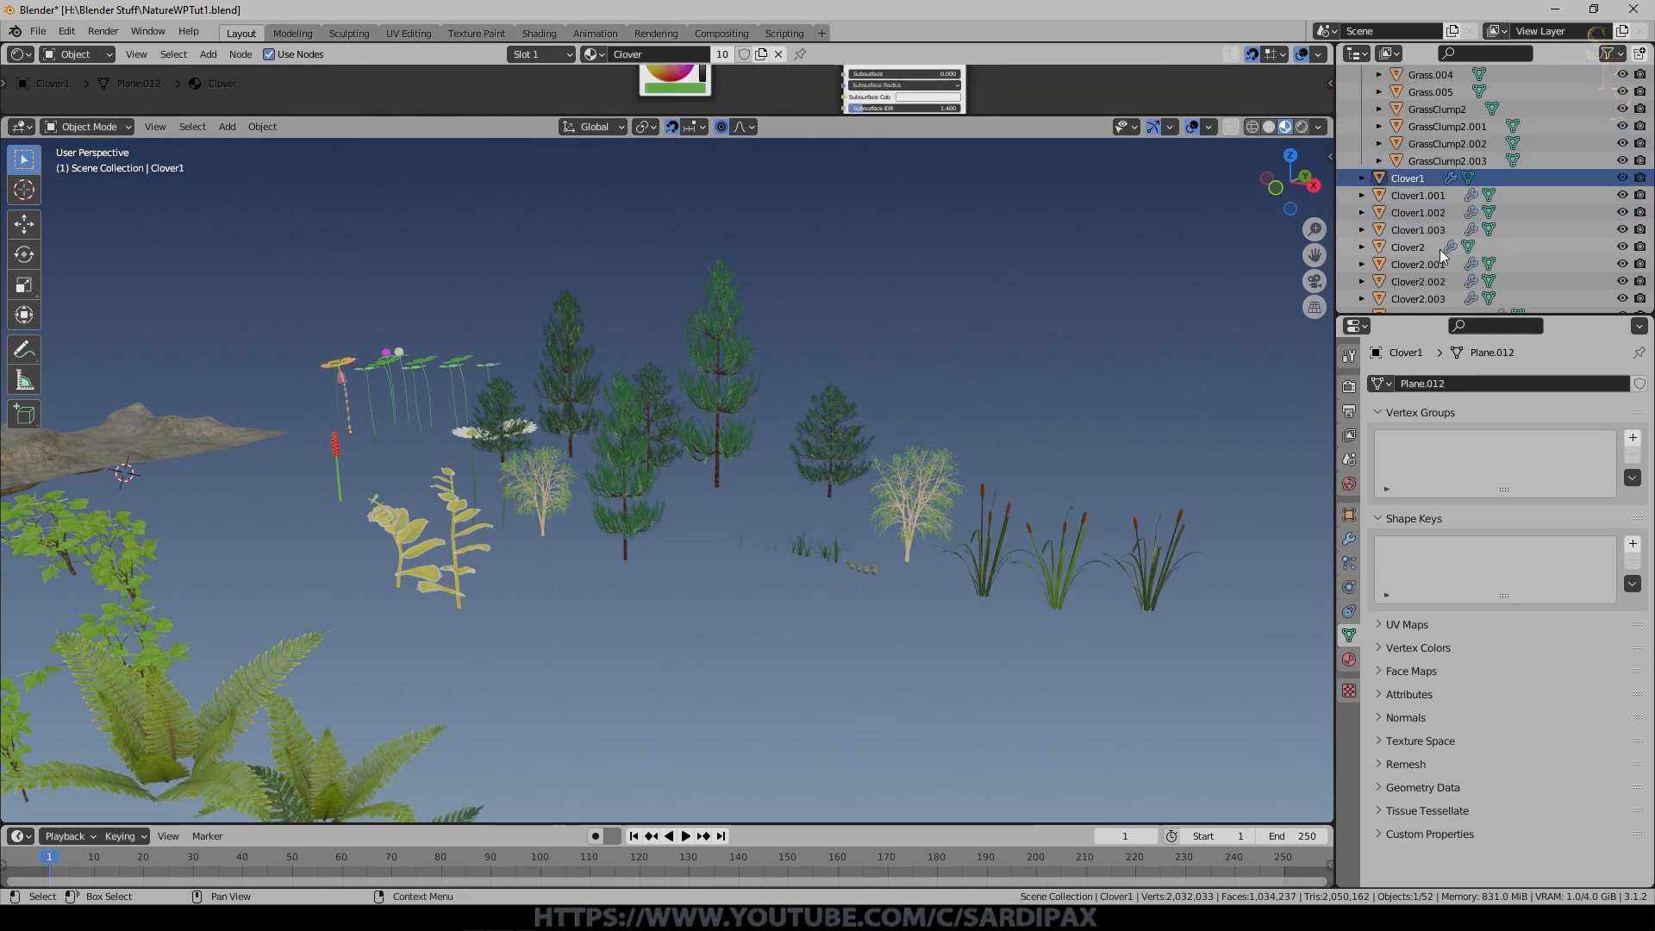
Move the clover plants, Clover1 through CloverFlowerWhite, into a new collection named Clover and collapse it in the outliner.
scroll(1439, 250, down, 2)
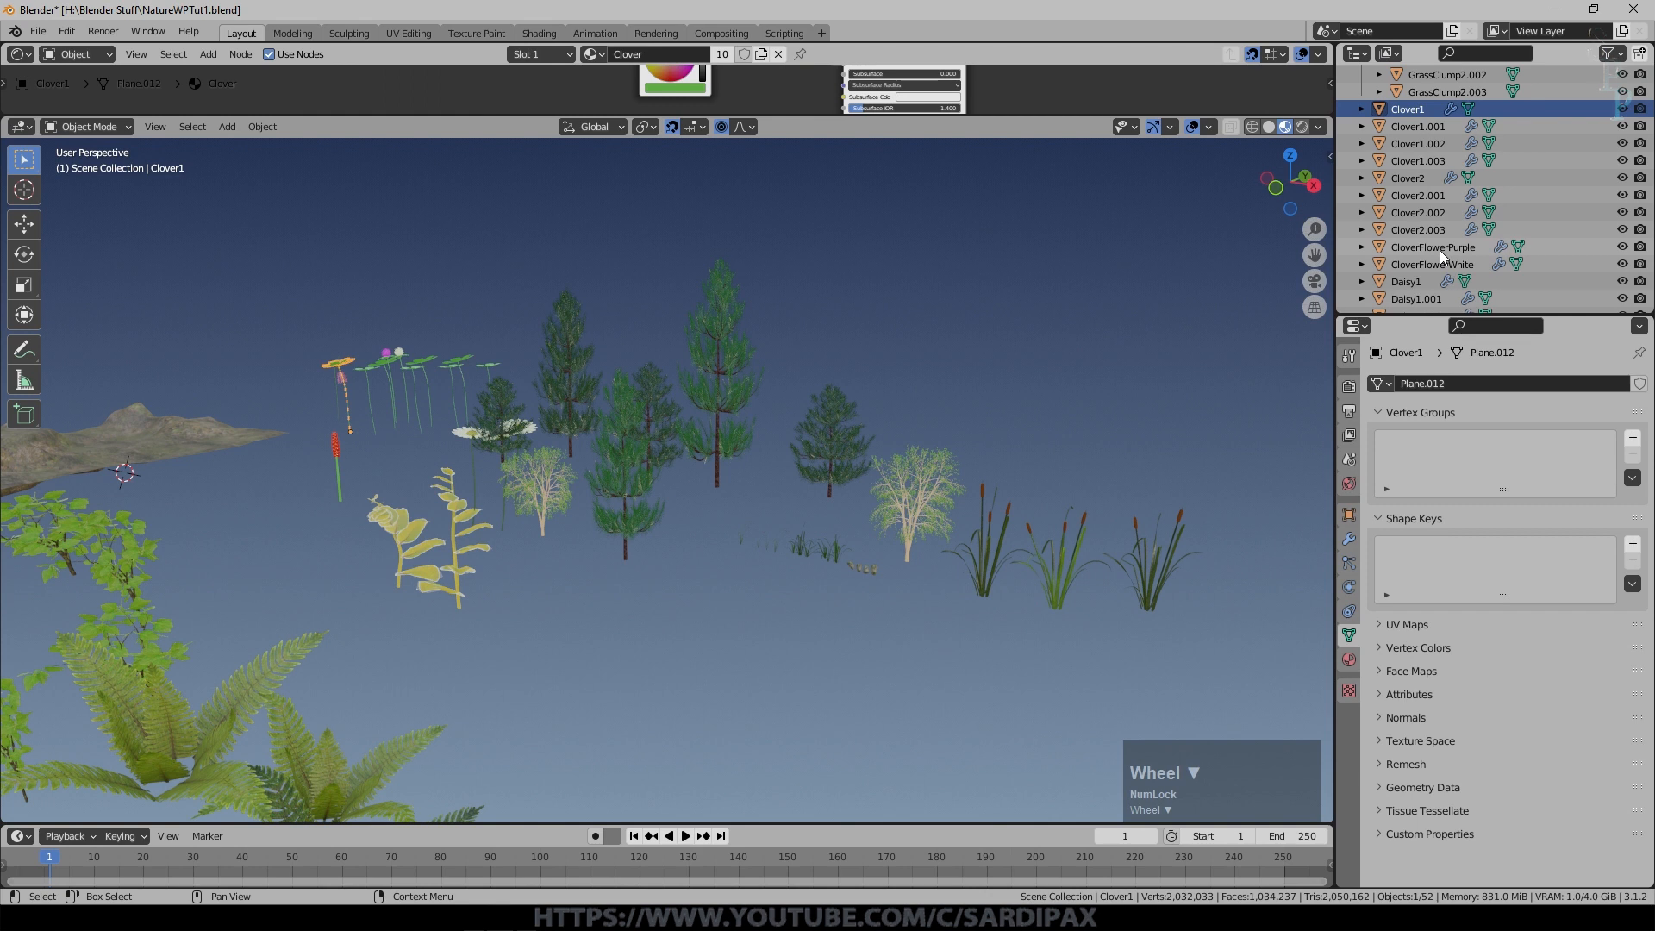
shift+click(1421, 261)
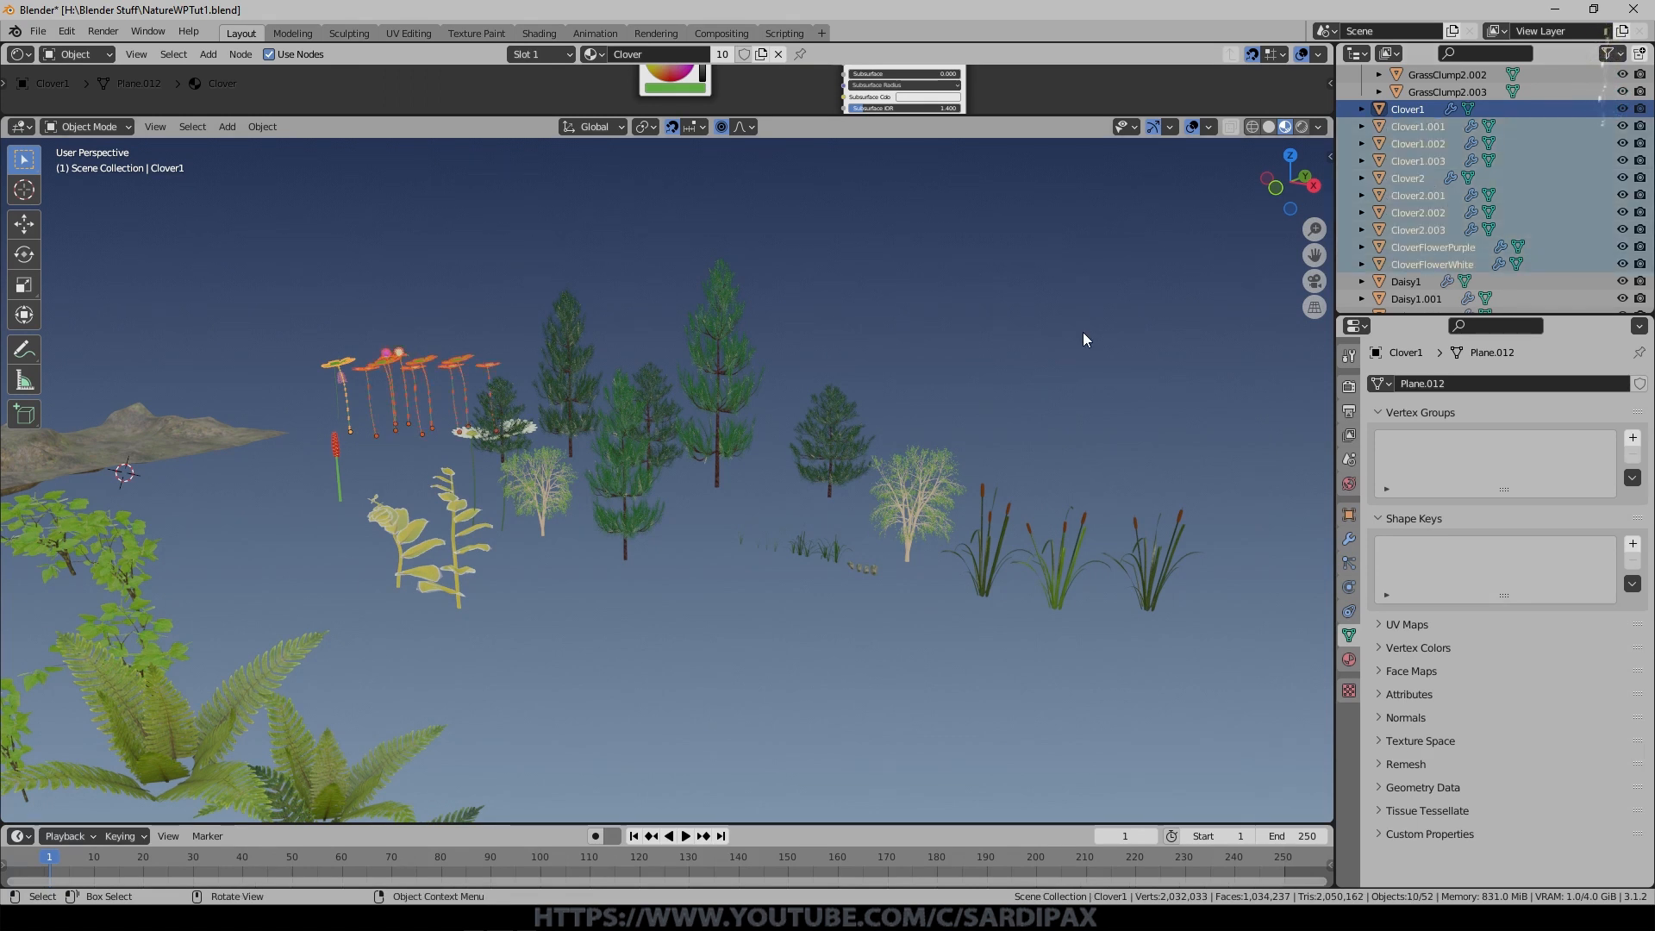
key(m)
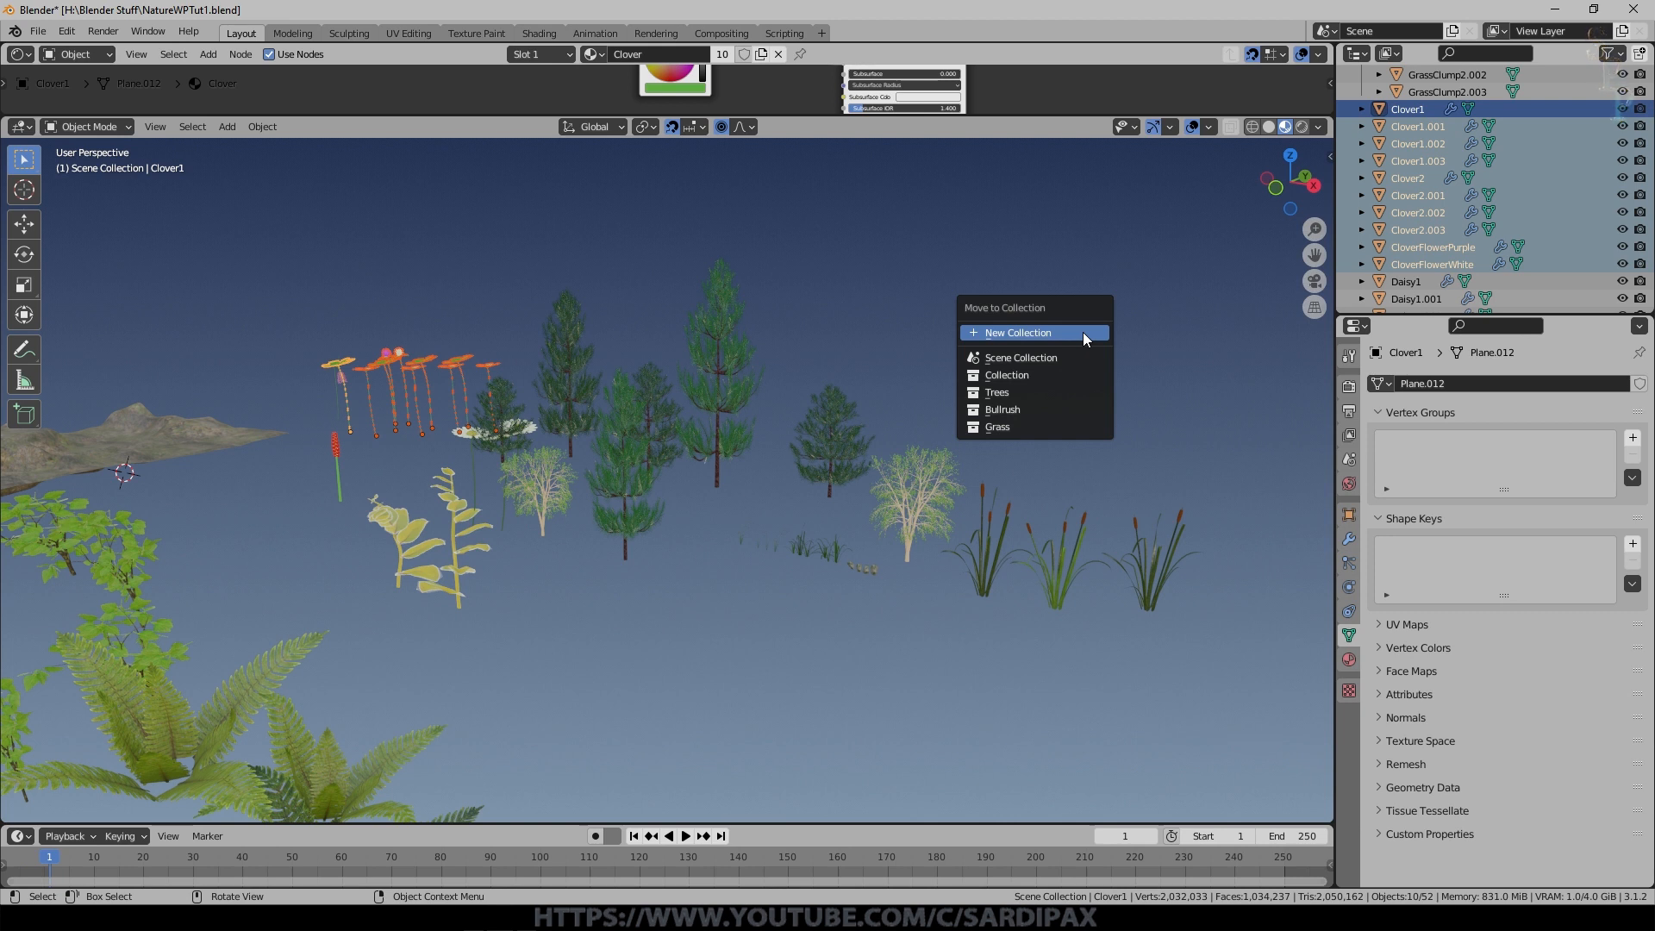
click(1083, 332)
click(1084, 387)
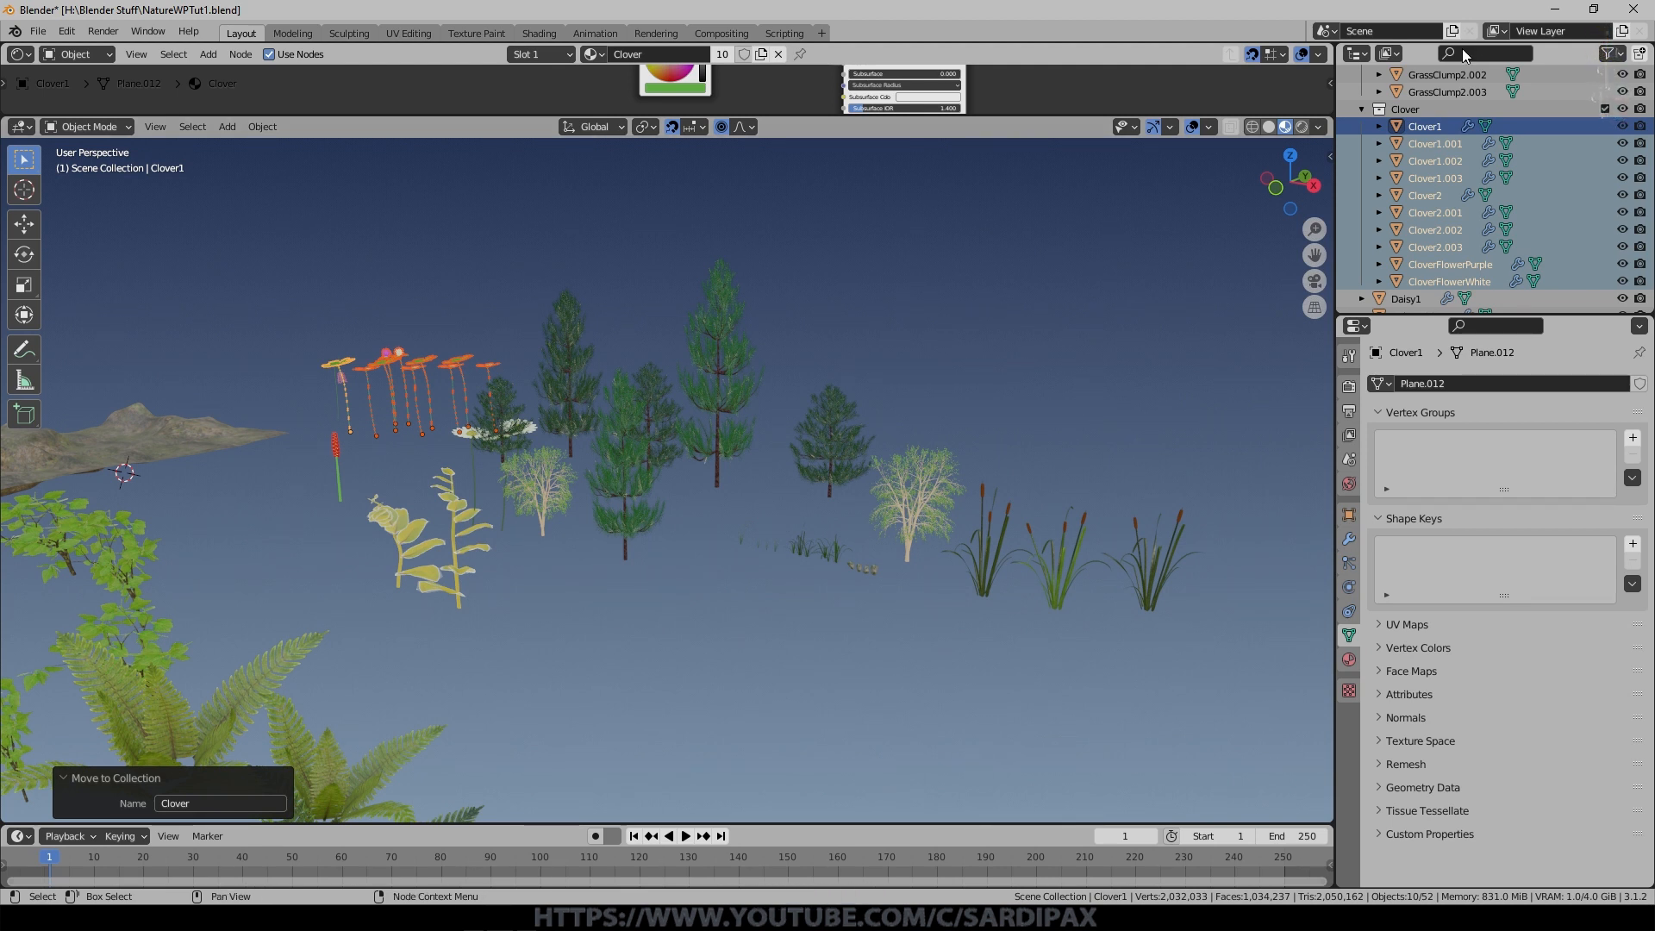
click(1361, 109)
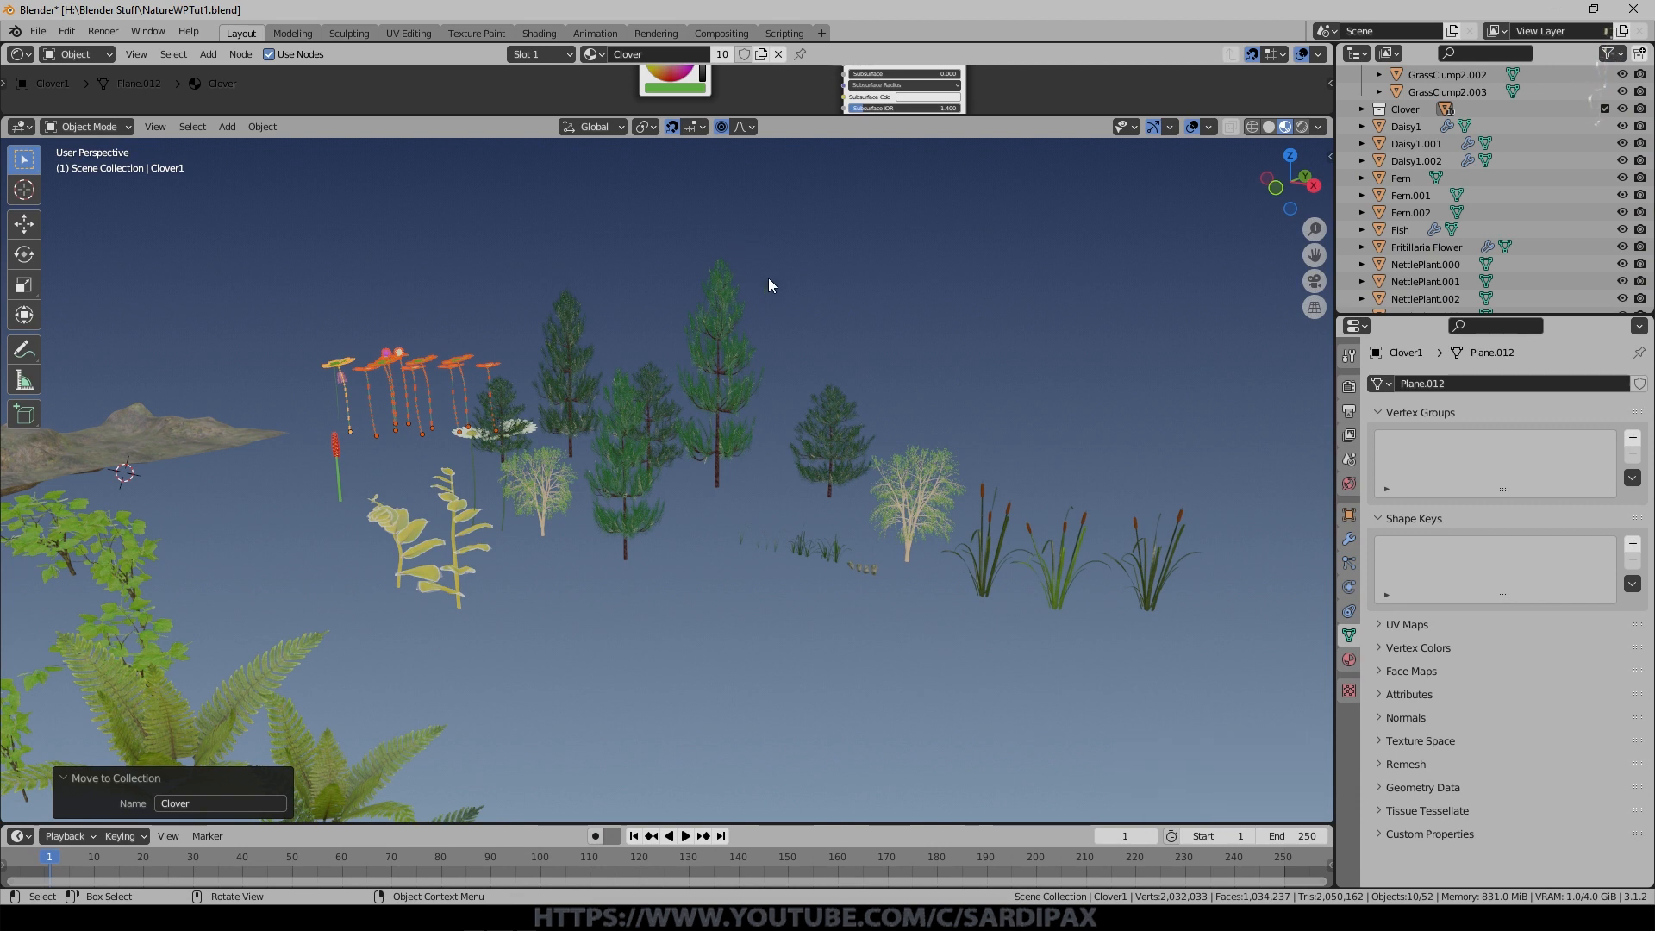
Move Daisy1, Daisy1.001 and Daisy1.002 into the existing Clover collection.
click(1406, 231)
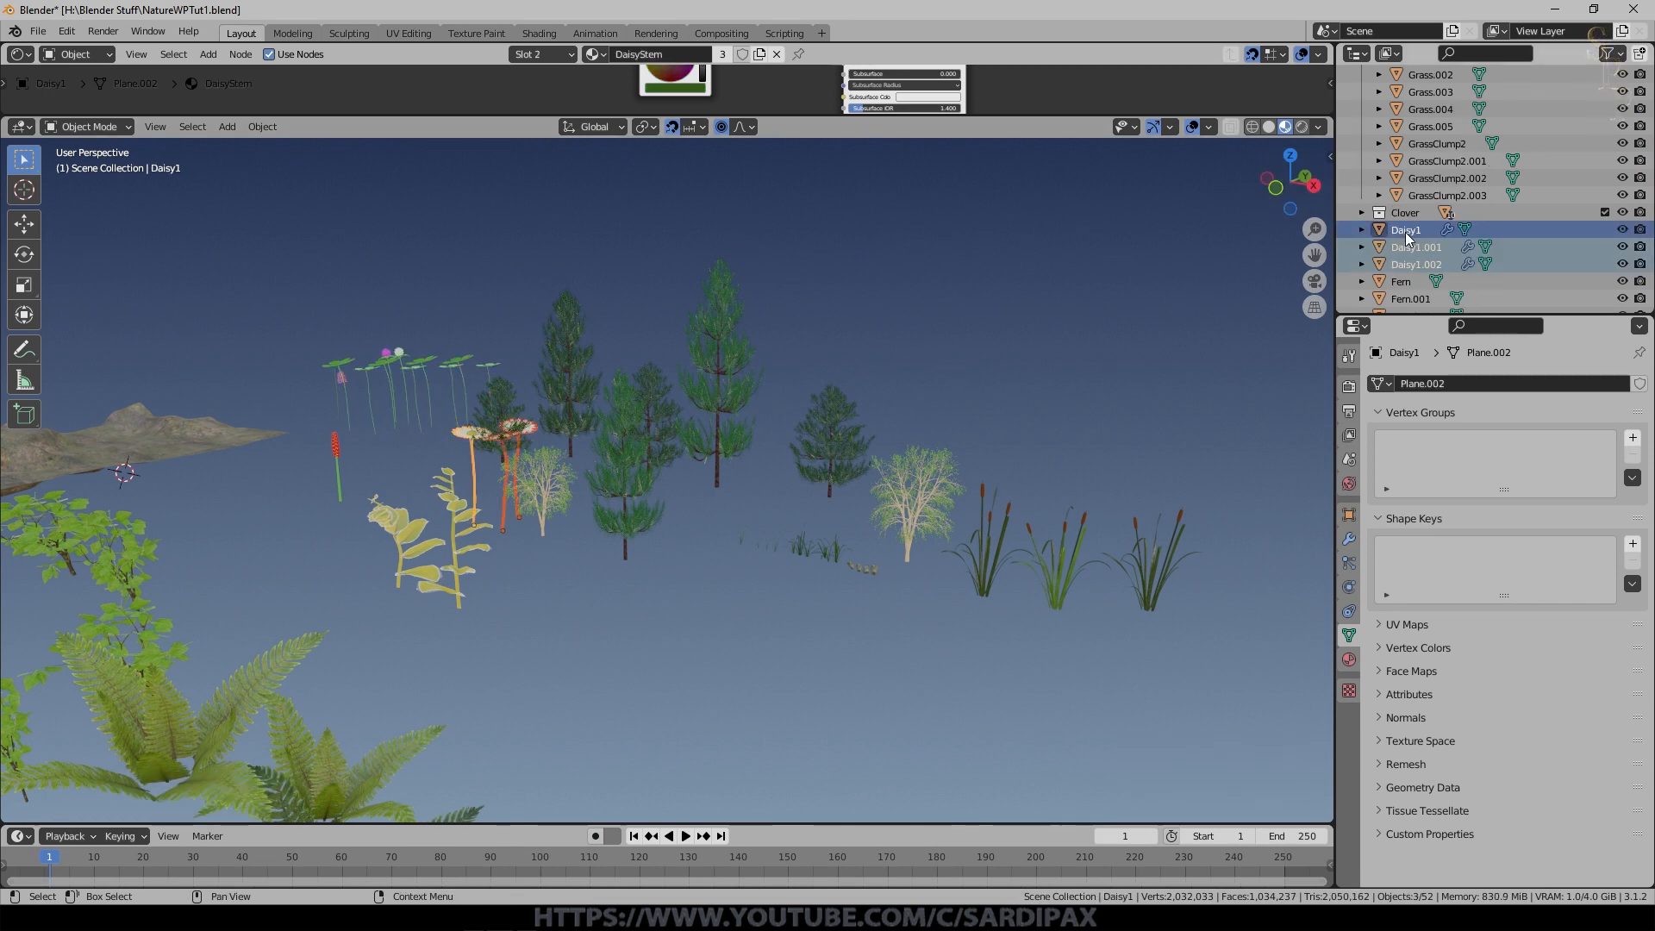
scroll(1406, 235, down, 2)
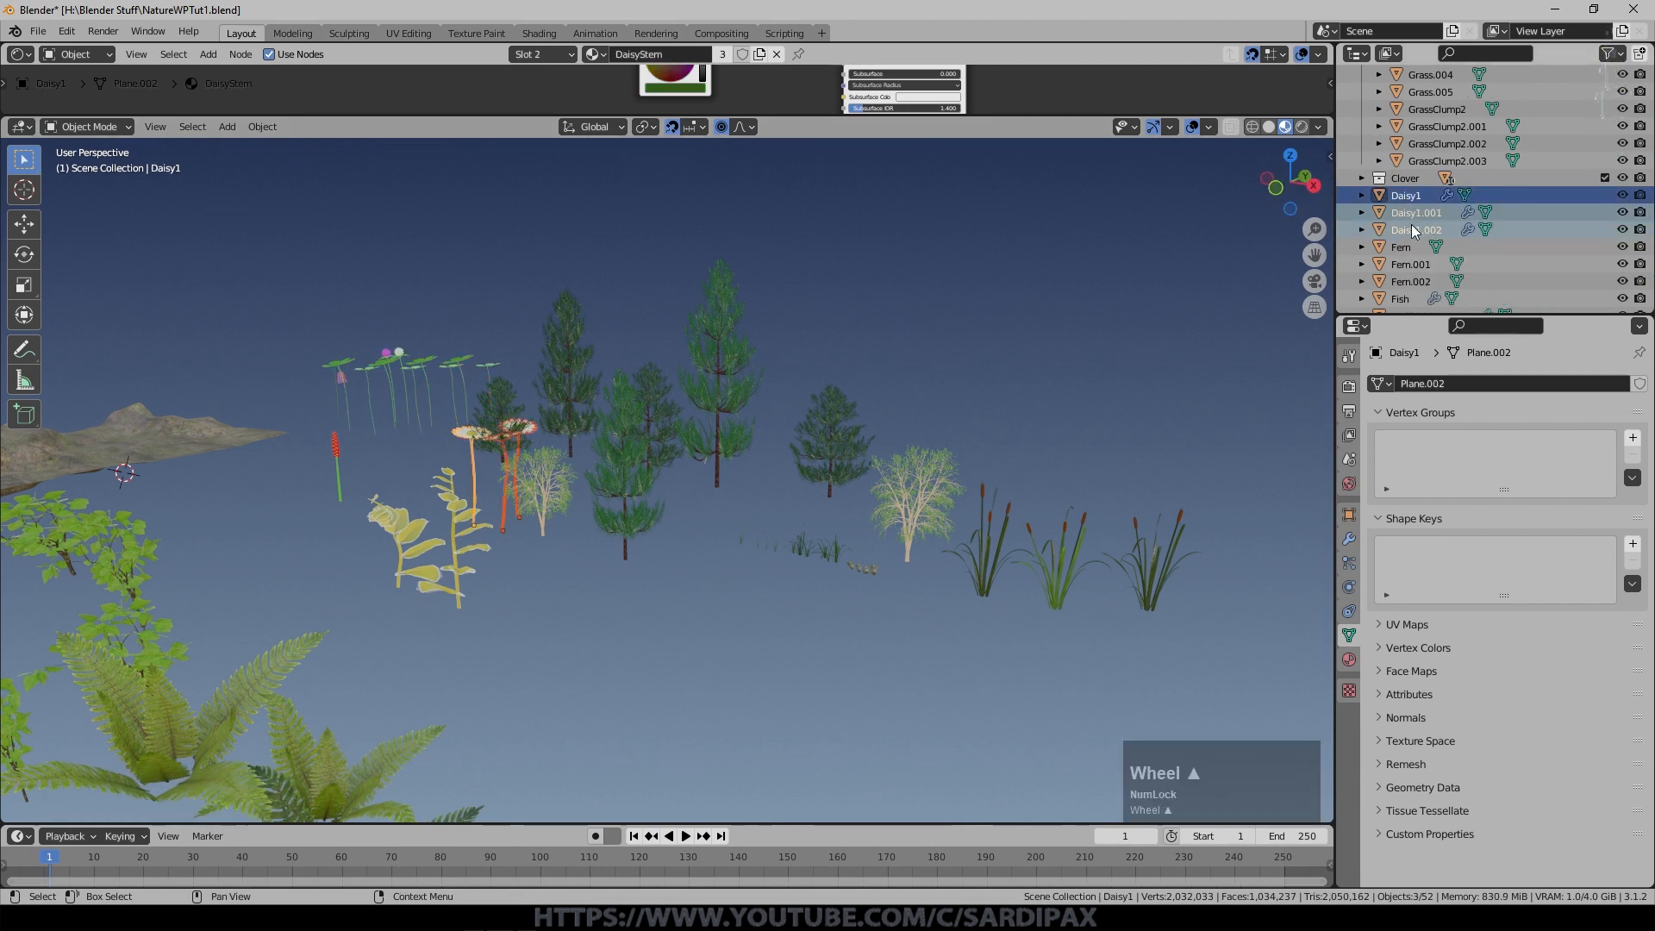
drag(1412, 227, 1433, 180)
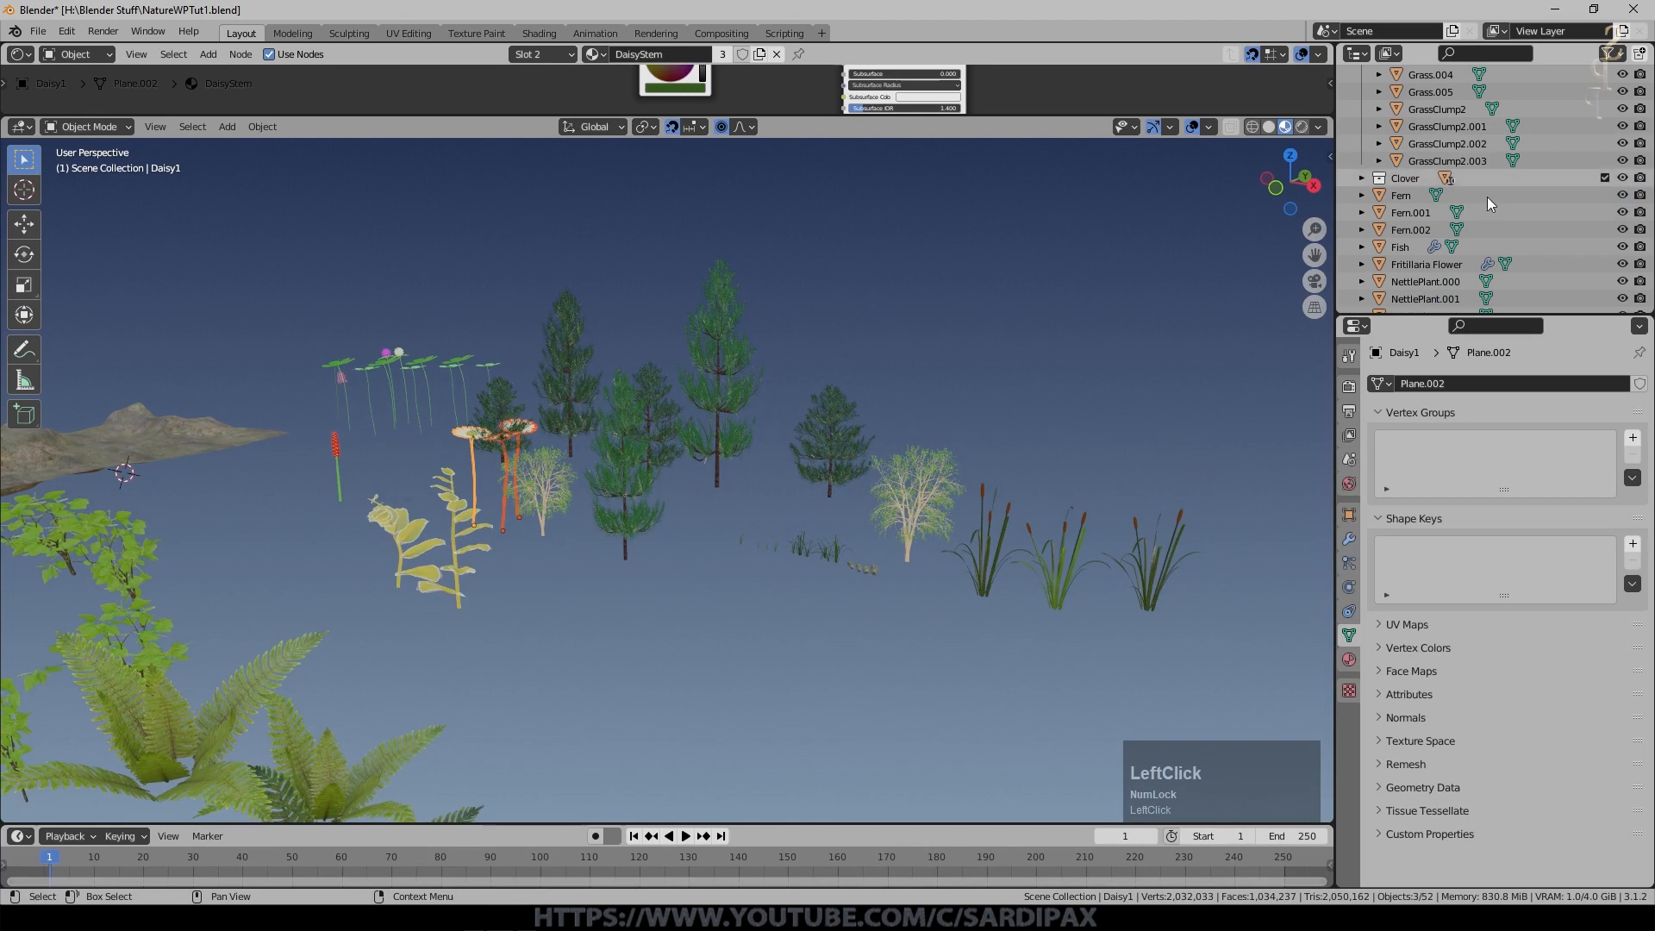
Move the ferns, Fritillaria Flower, nettle plants, PlantSpiral1, PlantSpiral2 and RedBerryStem into a new collection named WoodlandPlants, leaving out Fish.
click(1393, 197)
scroll(1393, 196, down, 2)
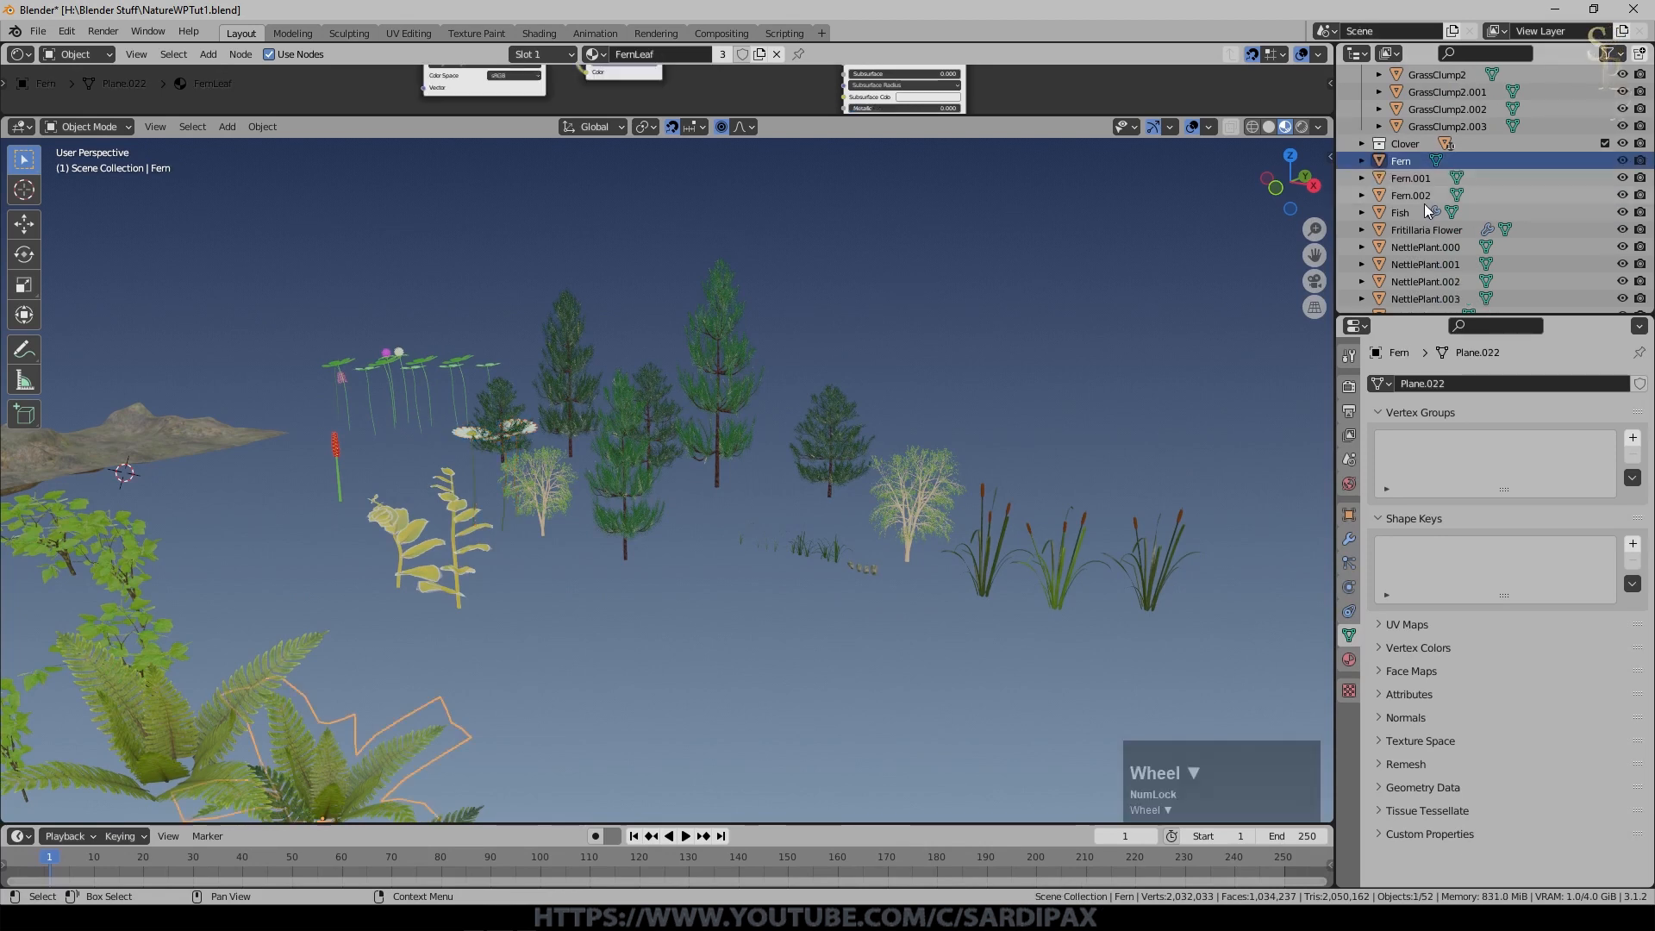
ctrl+click(1424, 198)
ctrl+click(1434, 231)
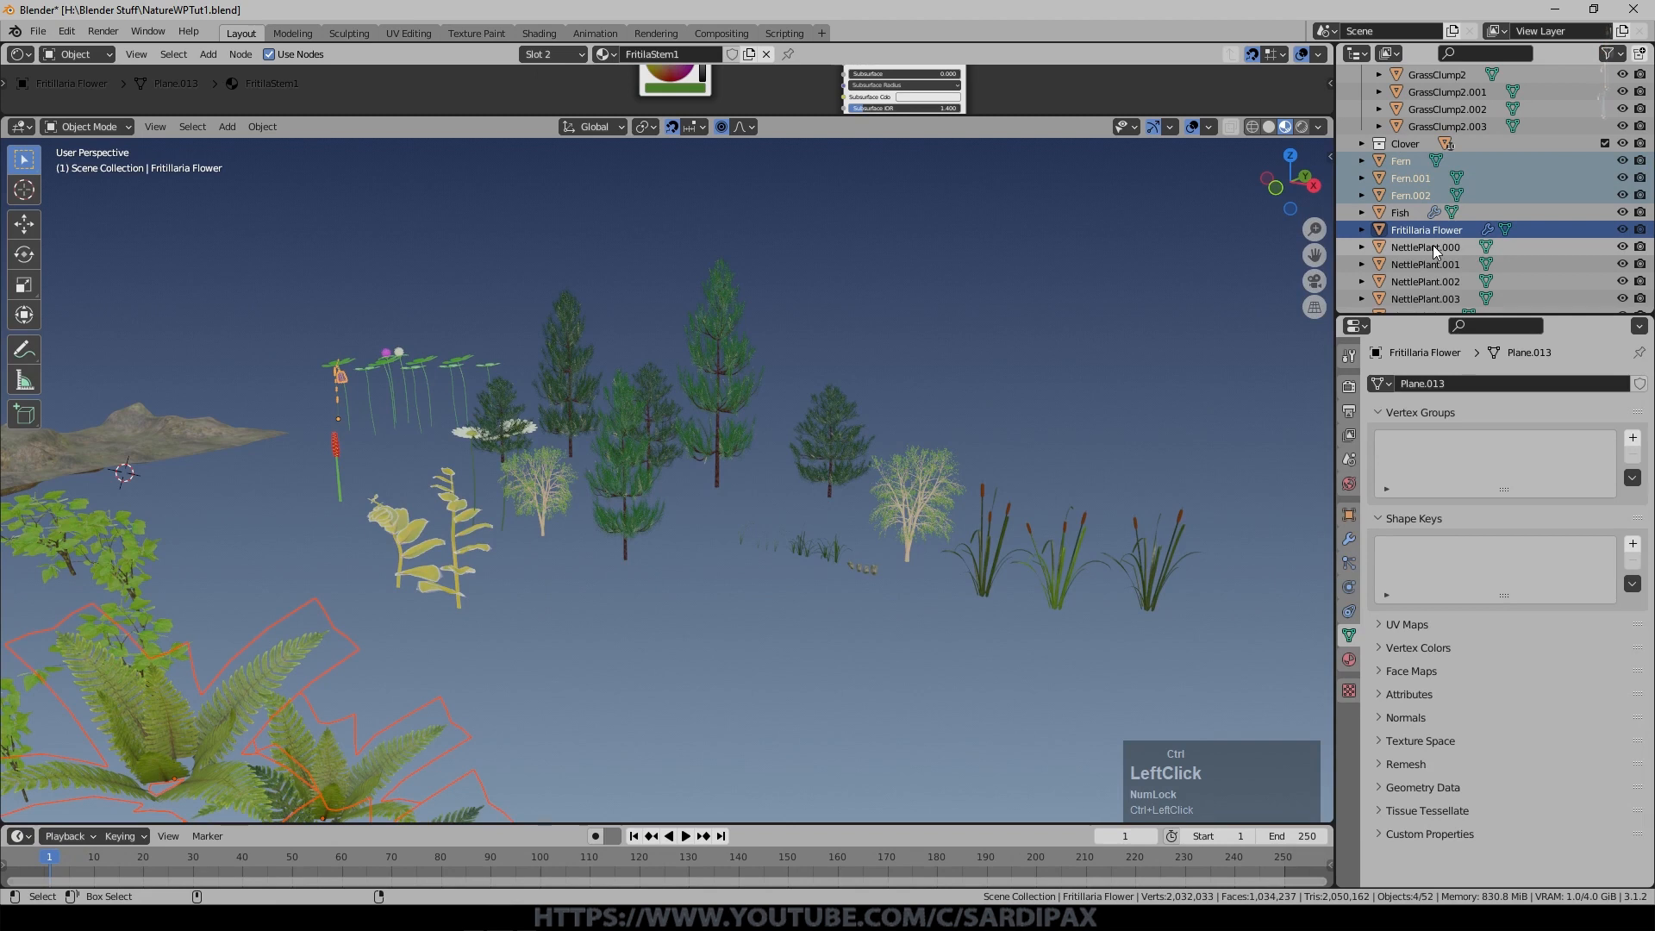
ctrl+click(1434, 248)
ctrl+click(1432, 266)
ctrl+click(1432, 283)
ctrl+click(1432, 298)
scroll(1431, 294, down, 2)
ctrl+click(1429, 248)
ctrl+click(1429, 262)
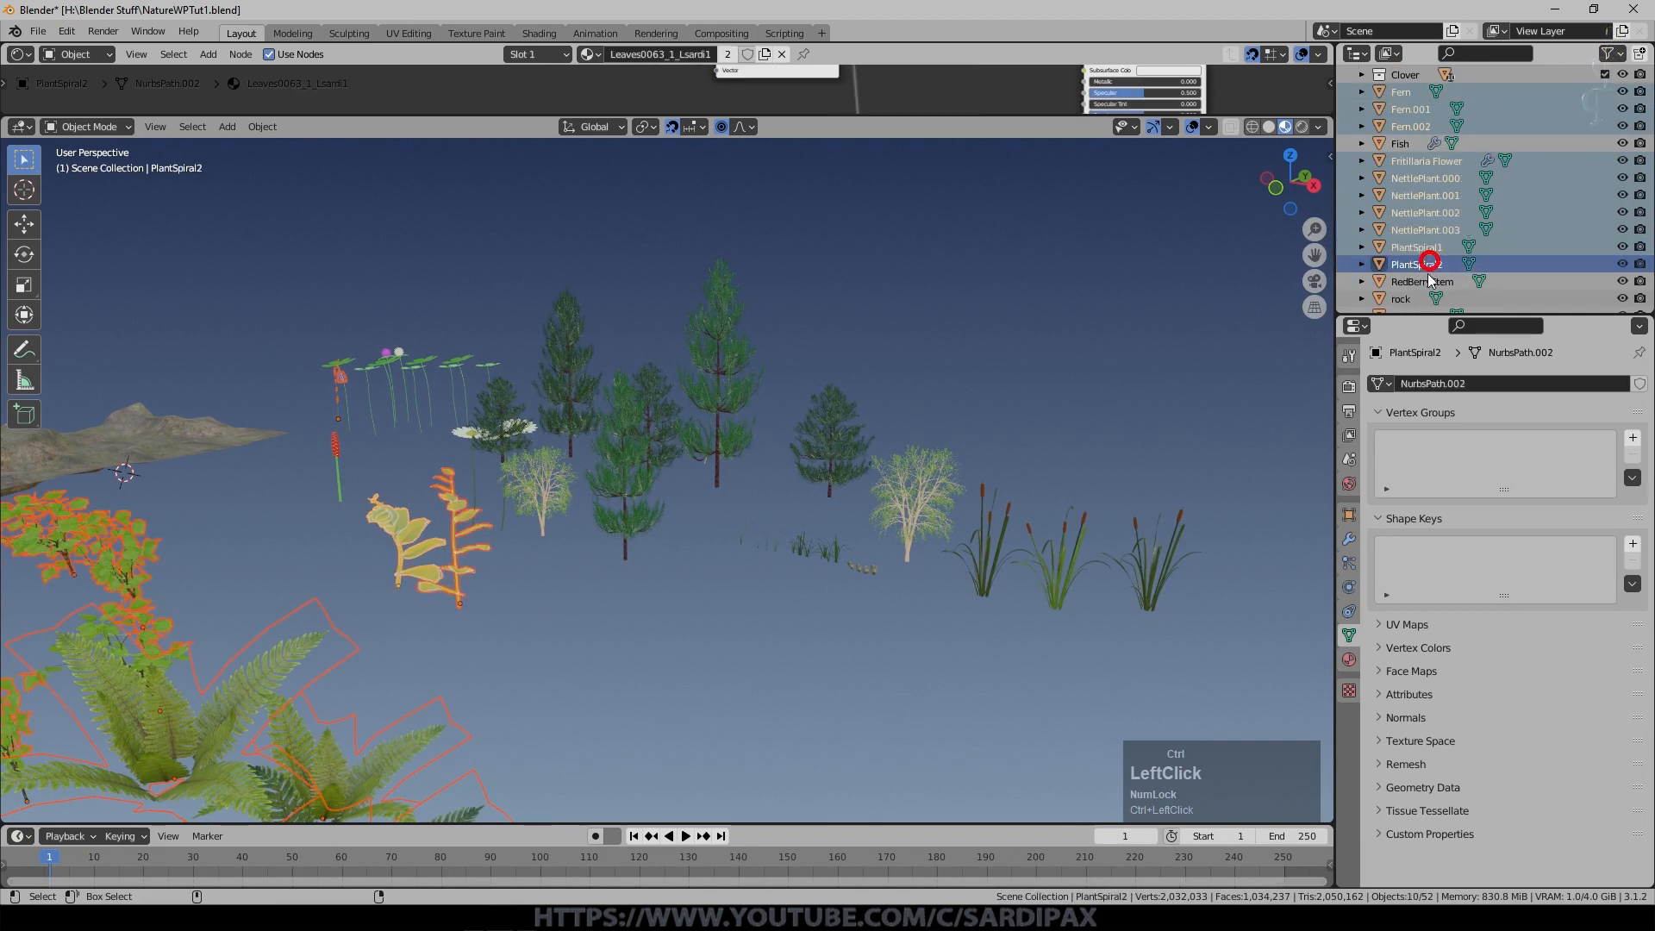
ctrl+click(1429, 281)
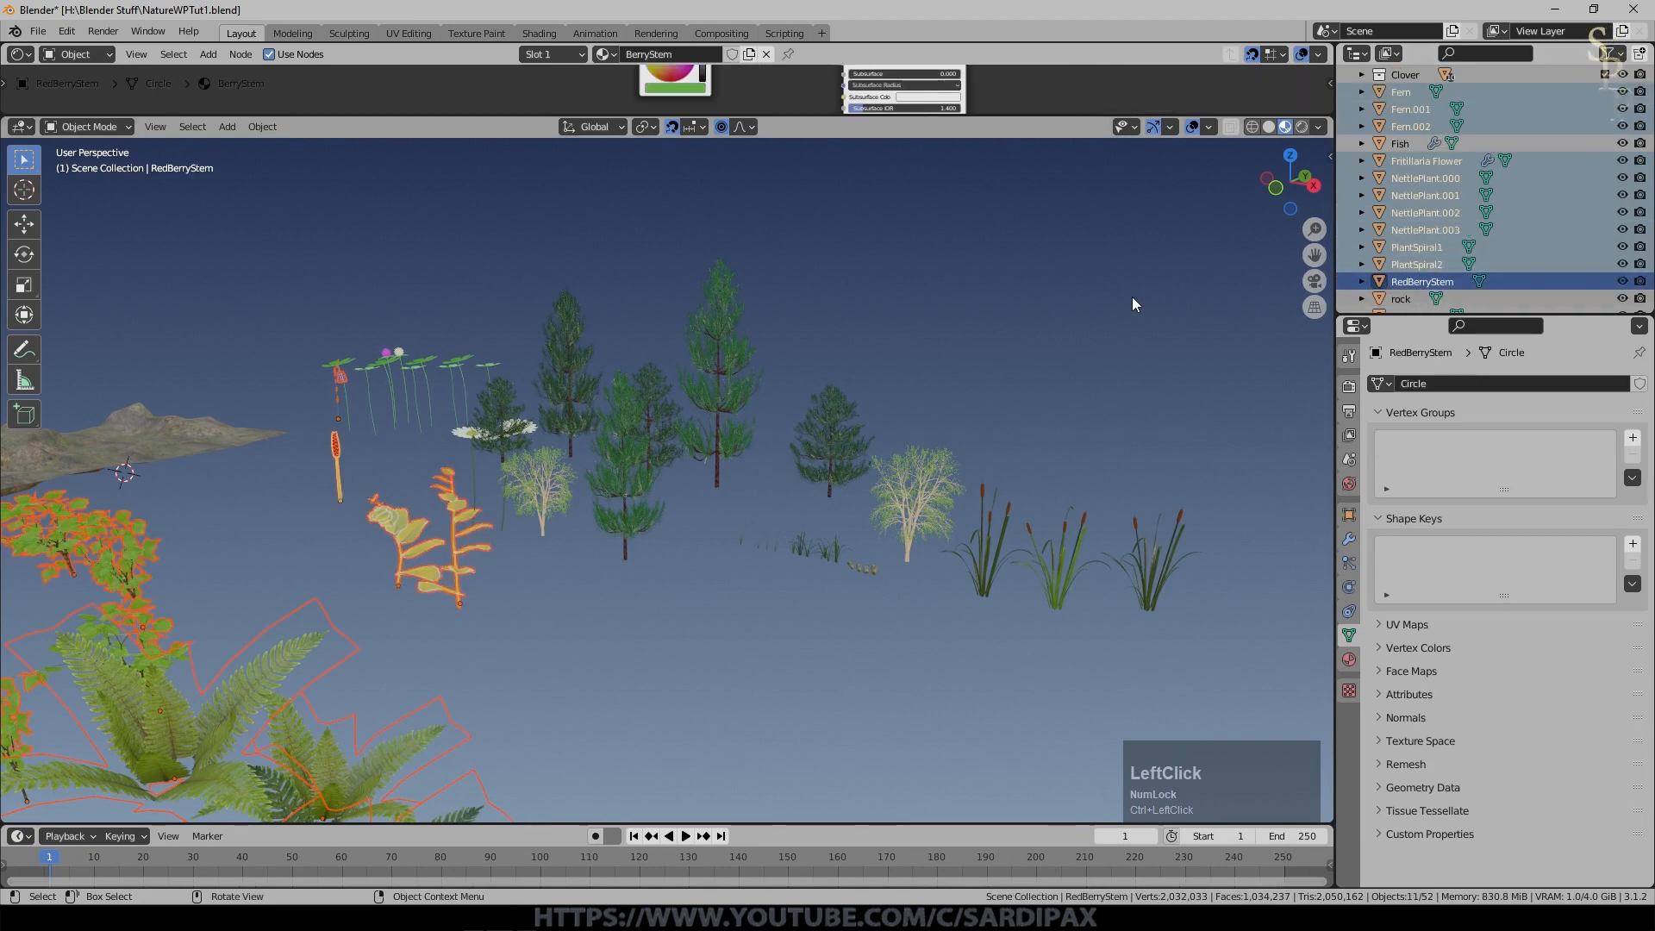
scroll(1465, 267, down, 2)
key(m)
click(862, 351)
text(Woodland)
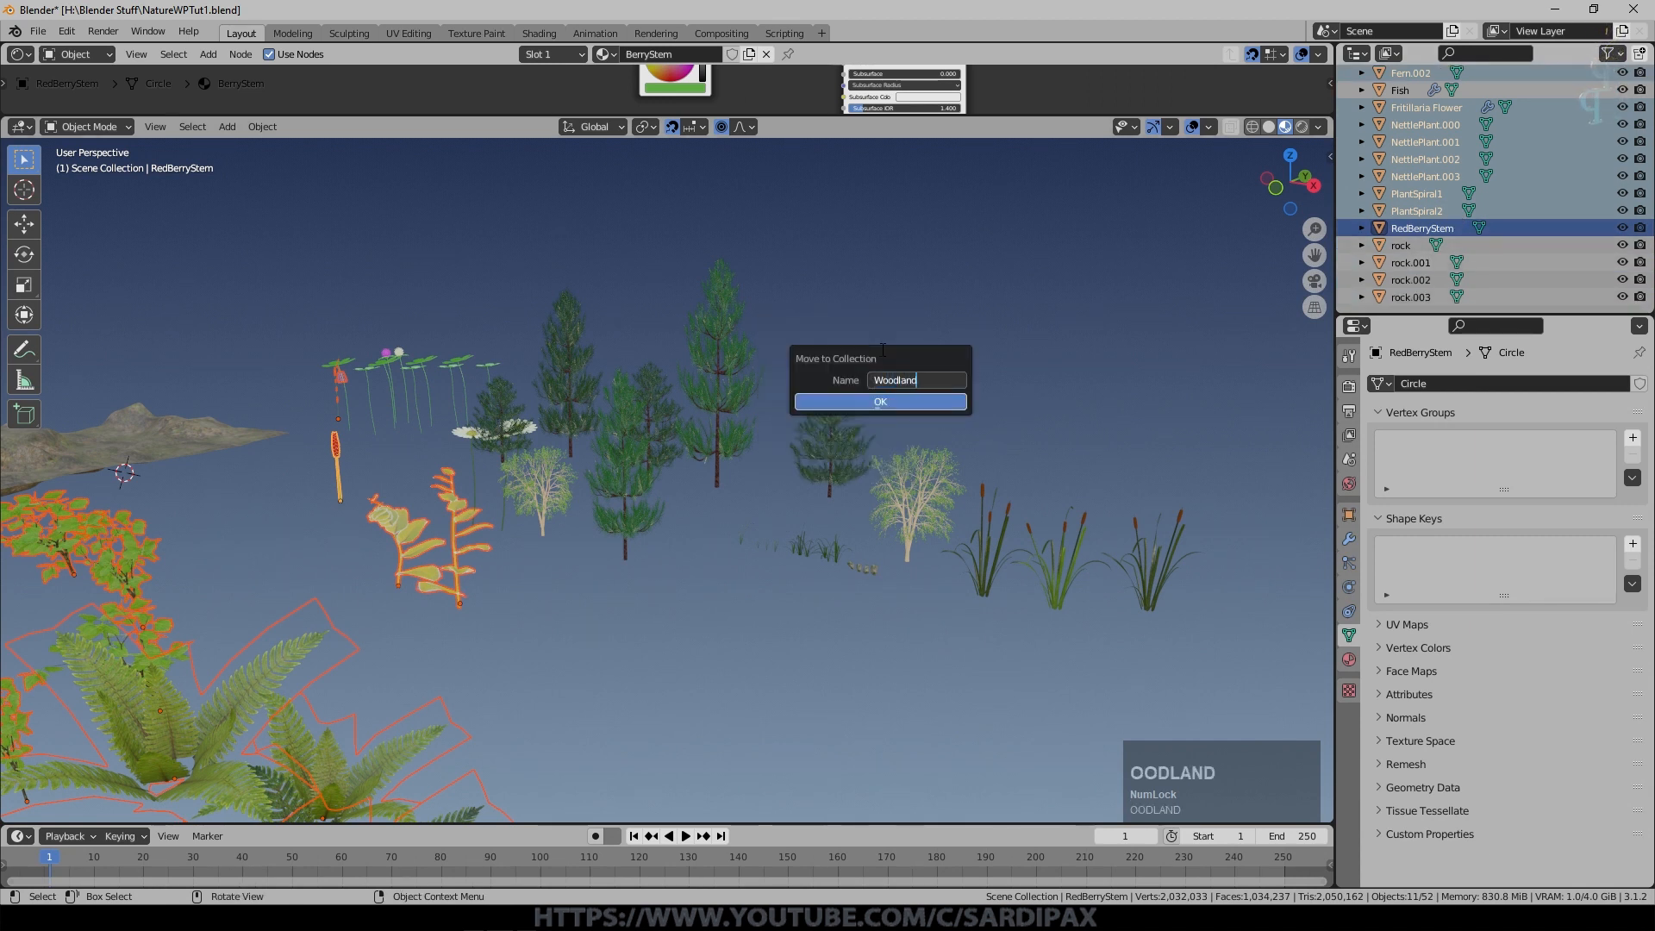
Move the four rocks, rock through rock.003, into a new collection named Rocks.
click(1425, 264)
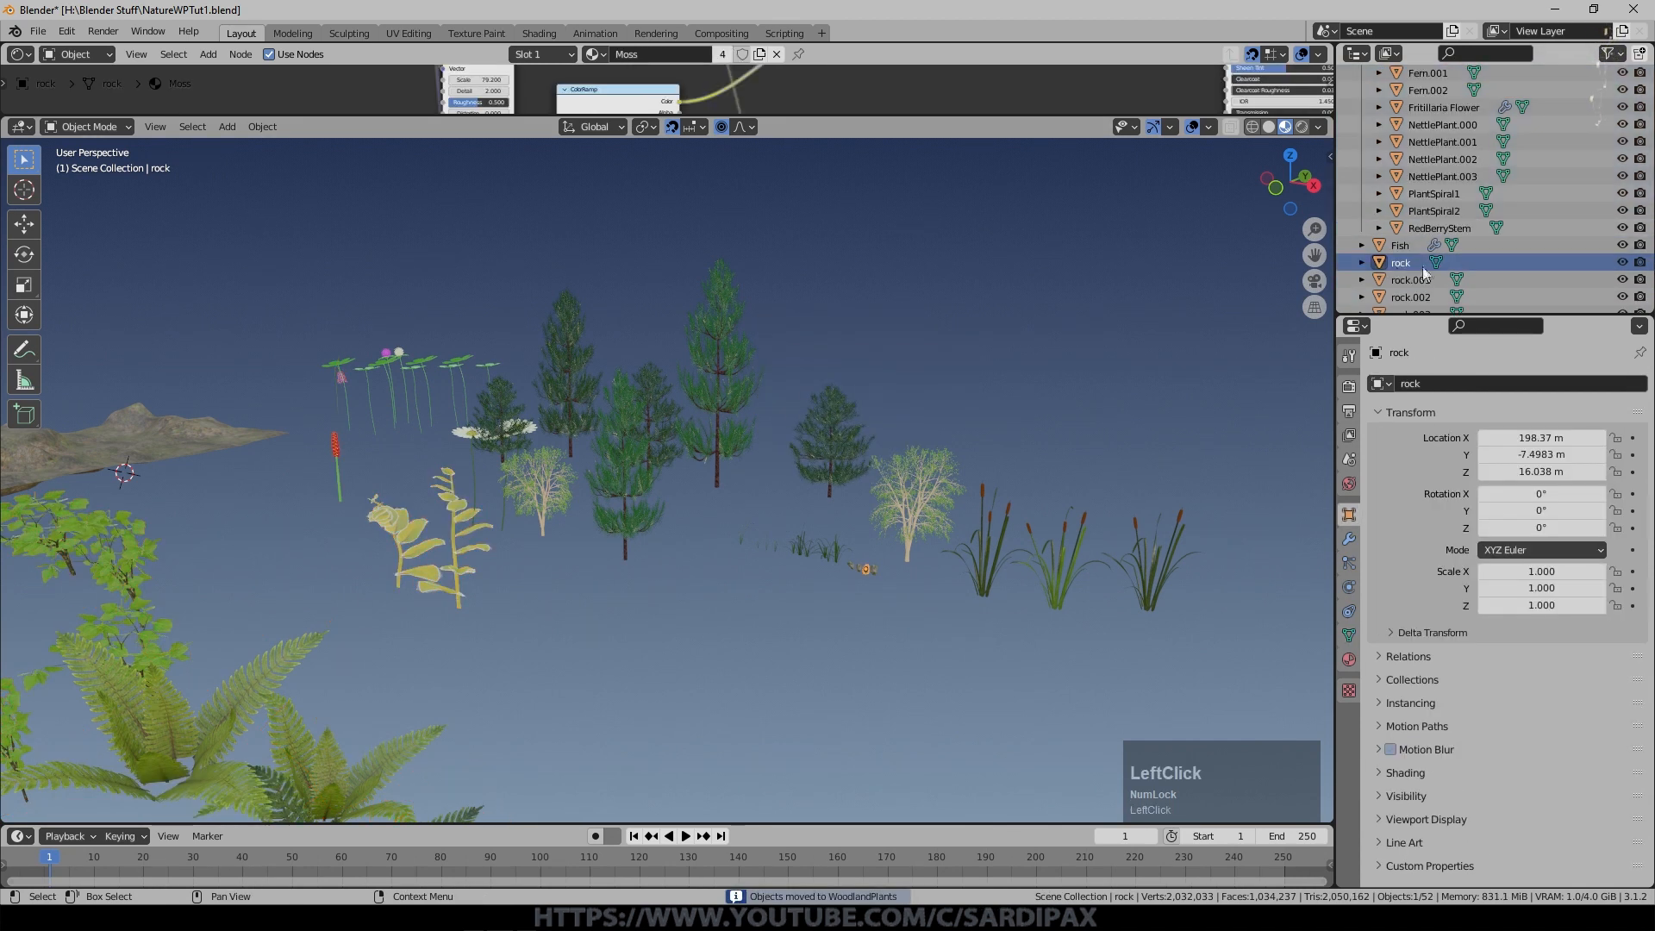
scroll(1427, 267, down, 1)
shift+click(1419, 297)
key(m)
click(1052, 441)
text(Rocks)
key(Return)
click(1052, 493)
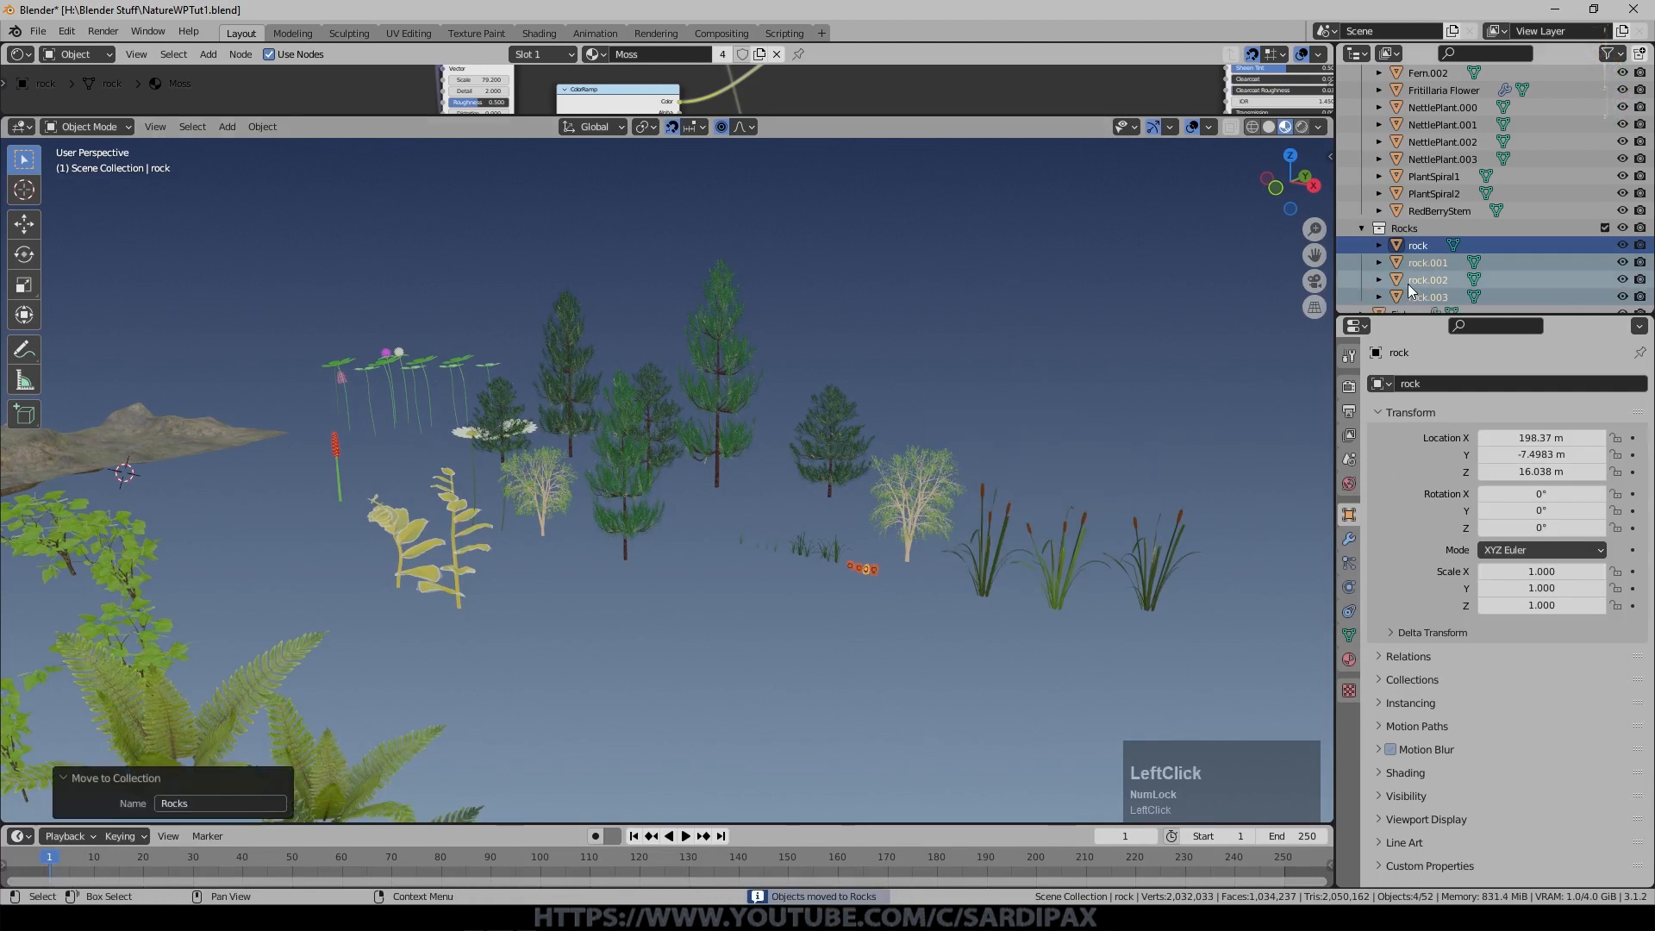
Collapse the Rocks collection, move Fish into the main Collection, and save the file.
click(1363, 229)
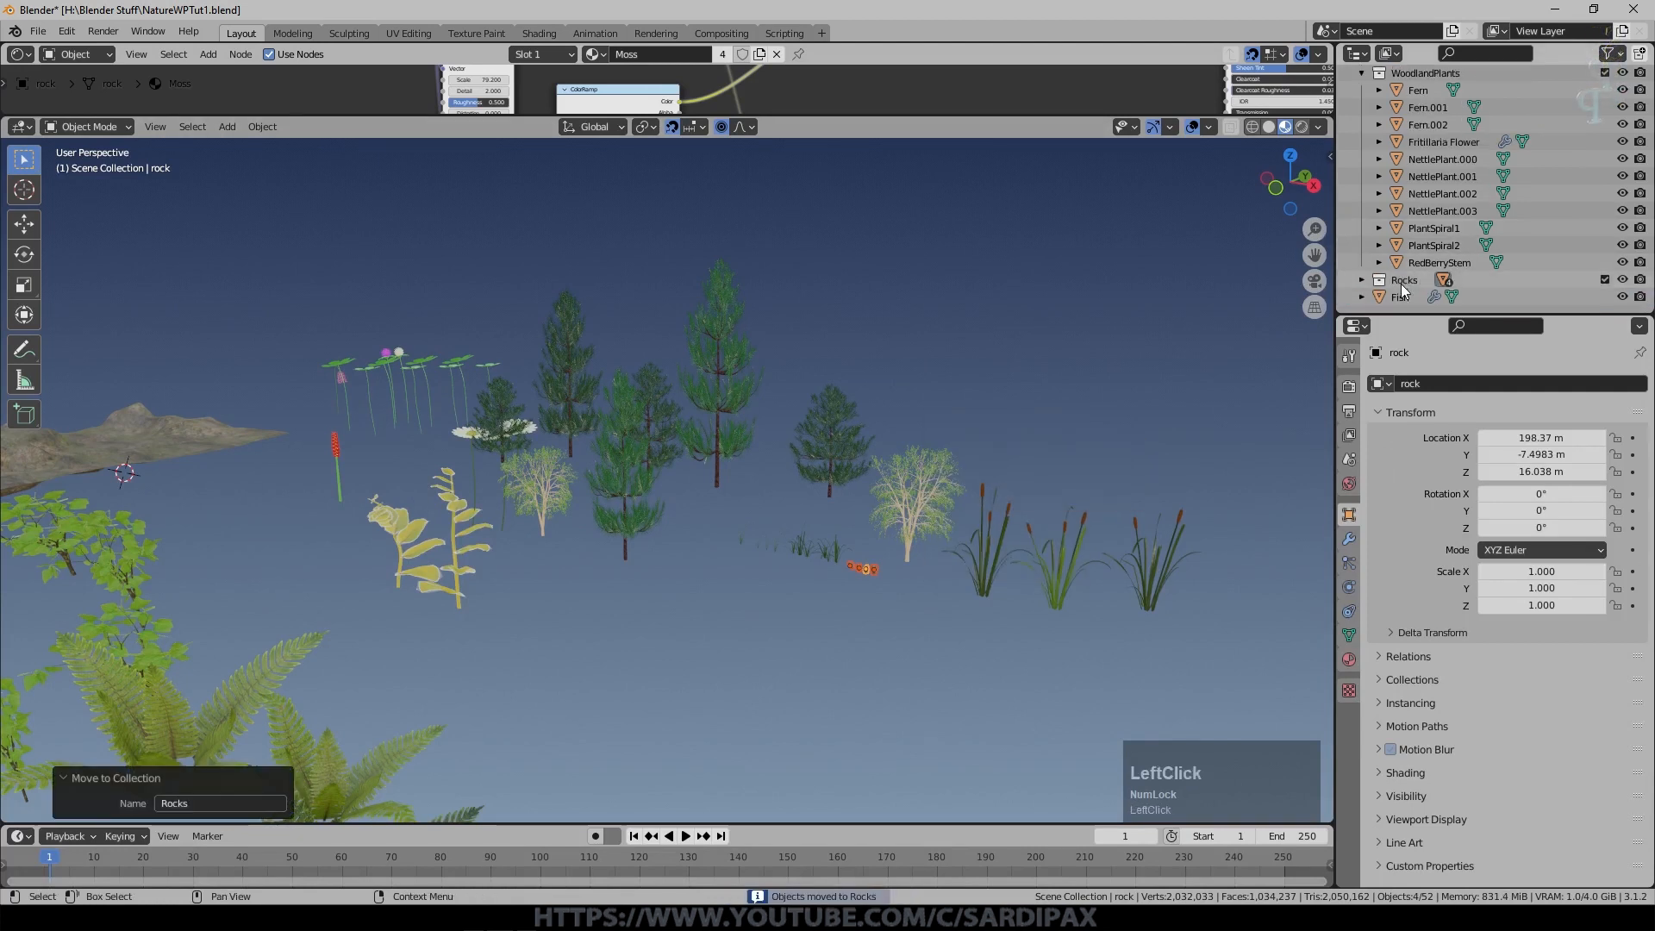
drag(1404, 291, 1430, 76)
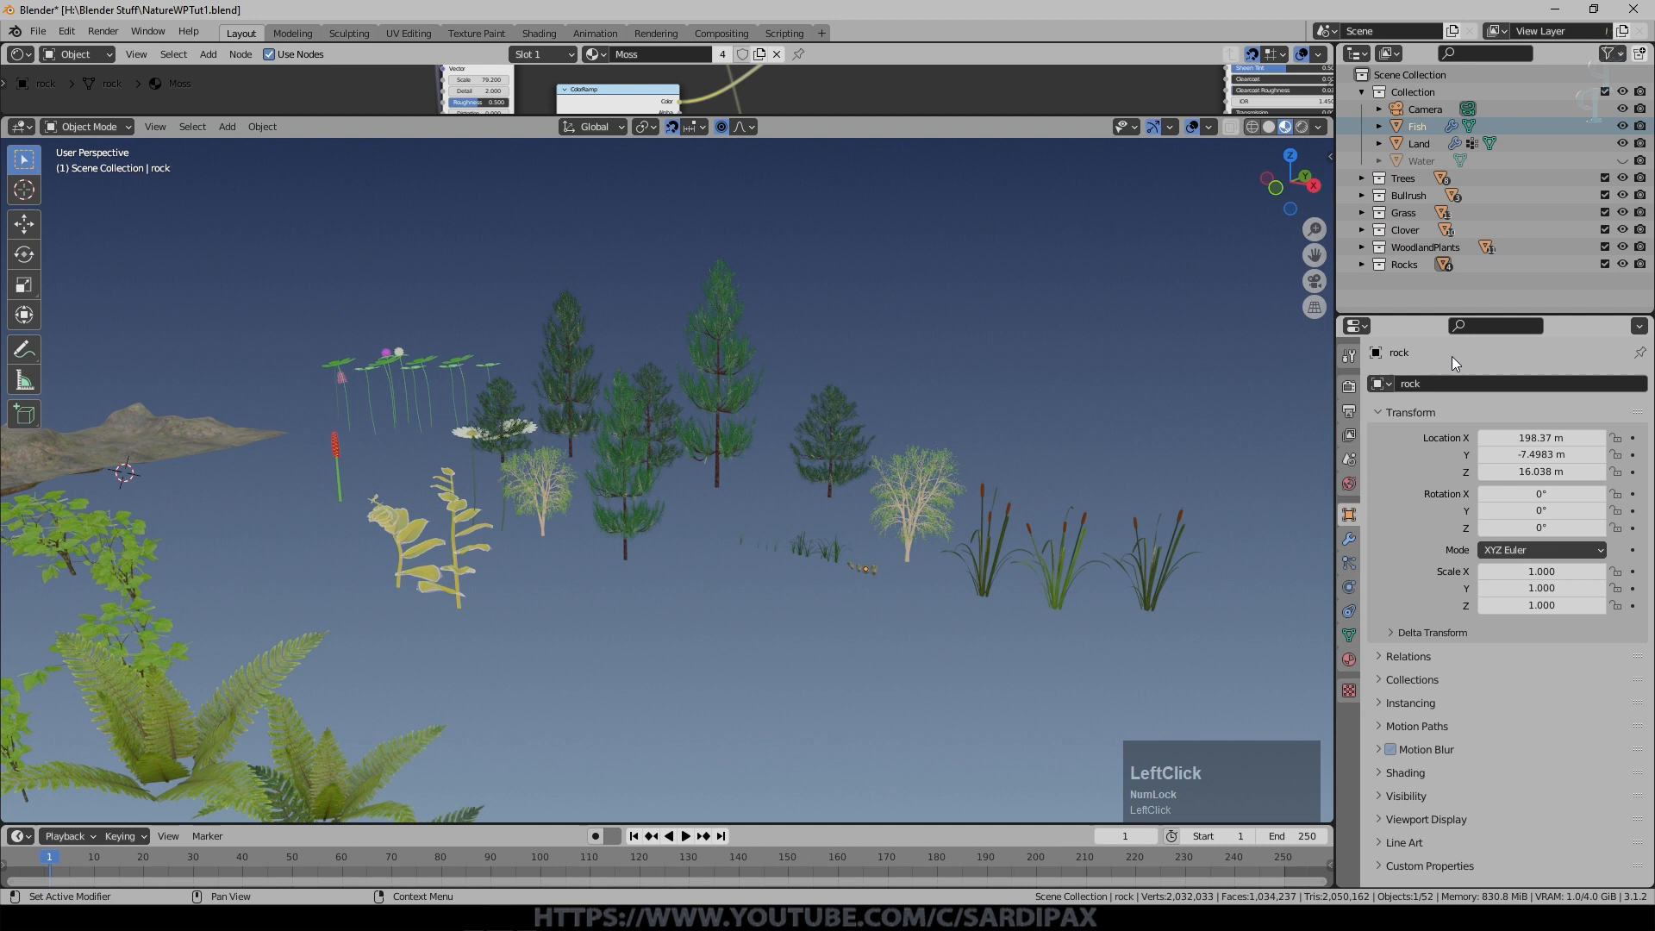
key(ctrl+s)
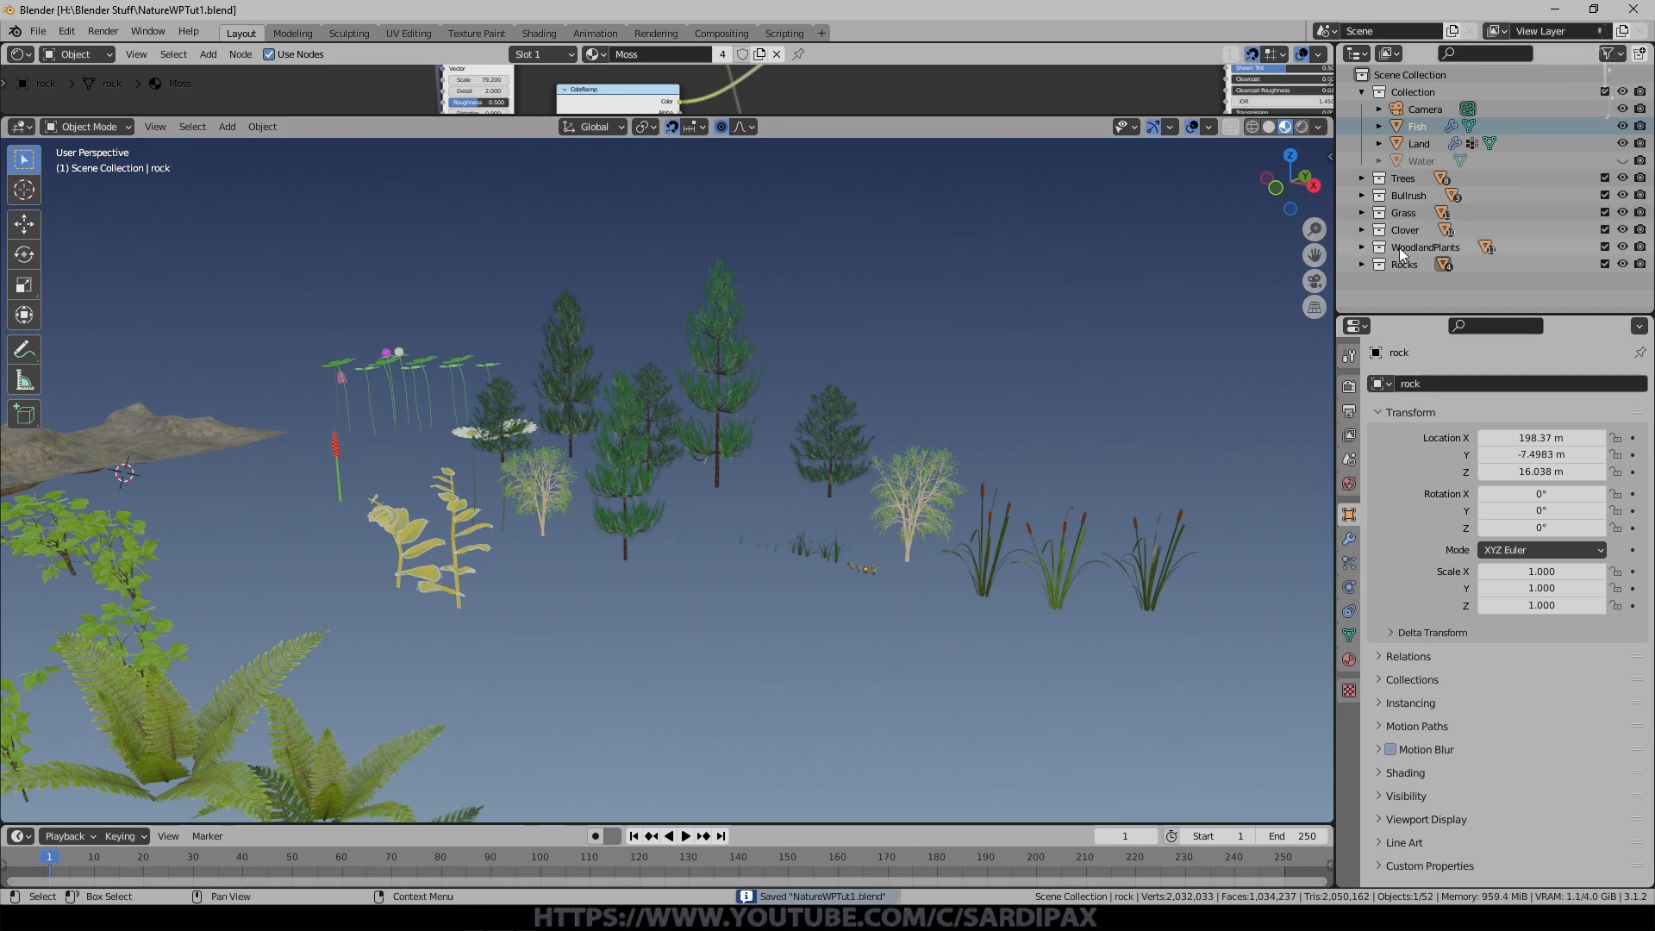
Make the main Collection active, select and frame the Land terrain, and save the file.
click(1414, 92)
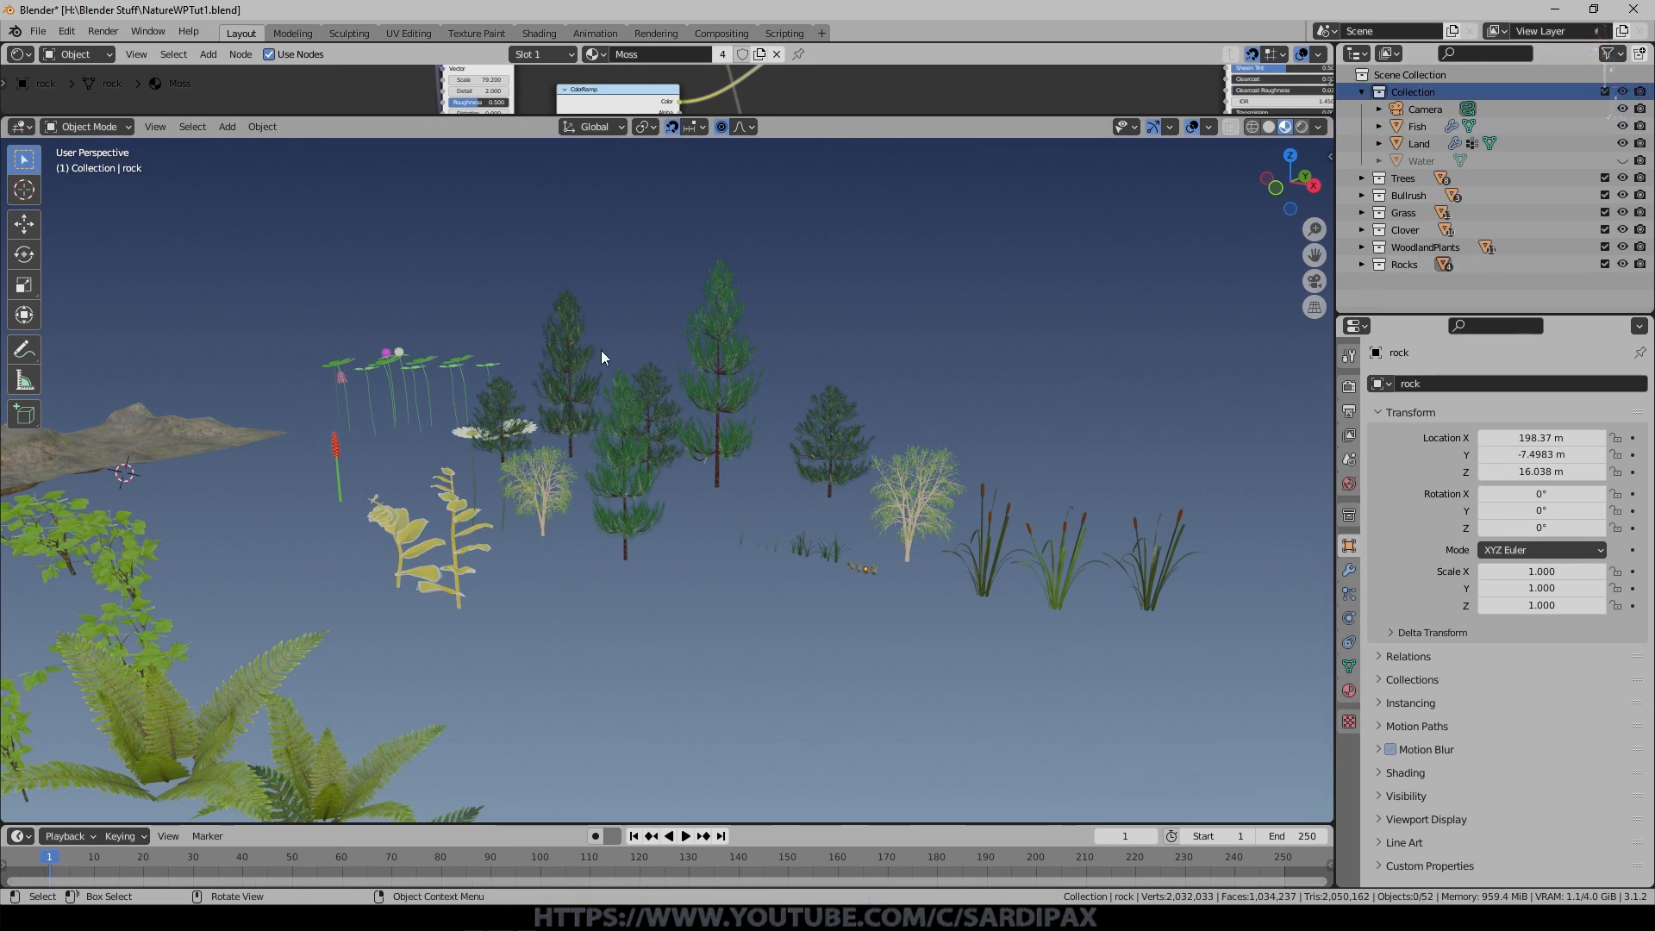
scroll(1061, 370, down, 3)
click(149, 471)
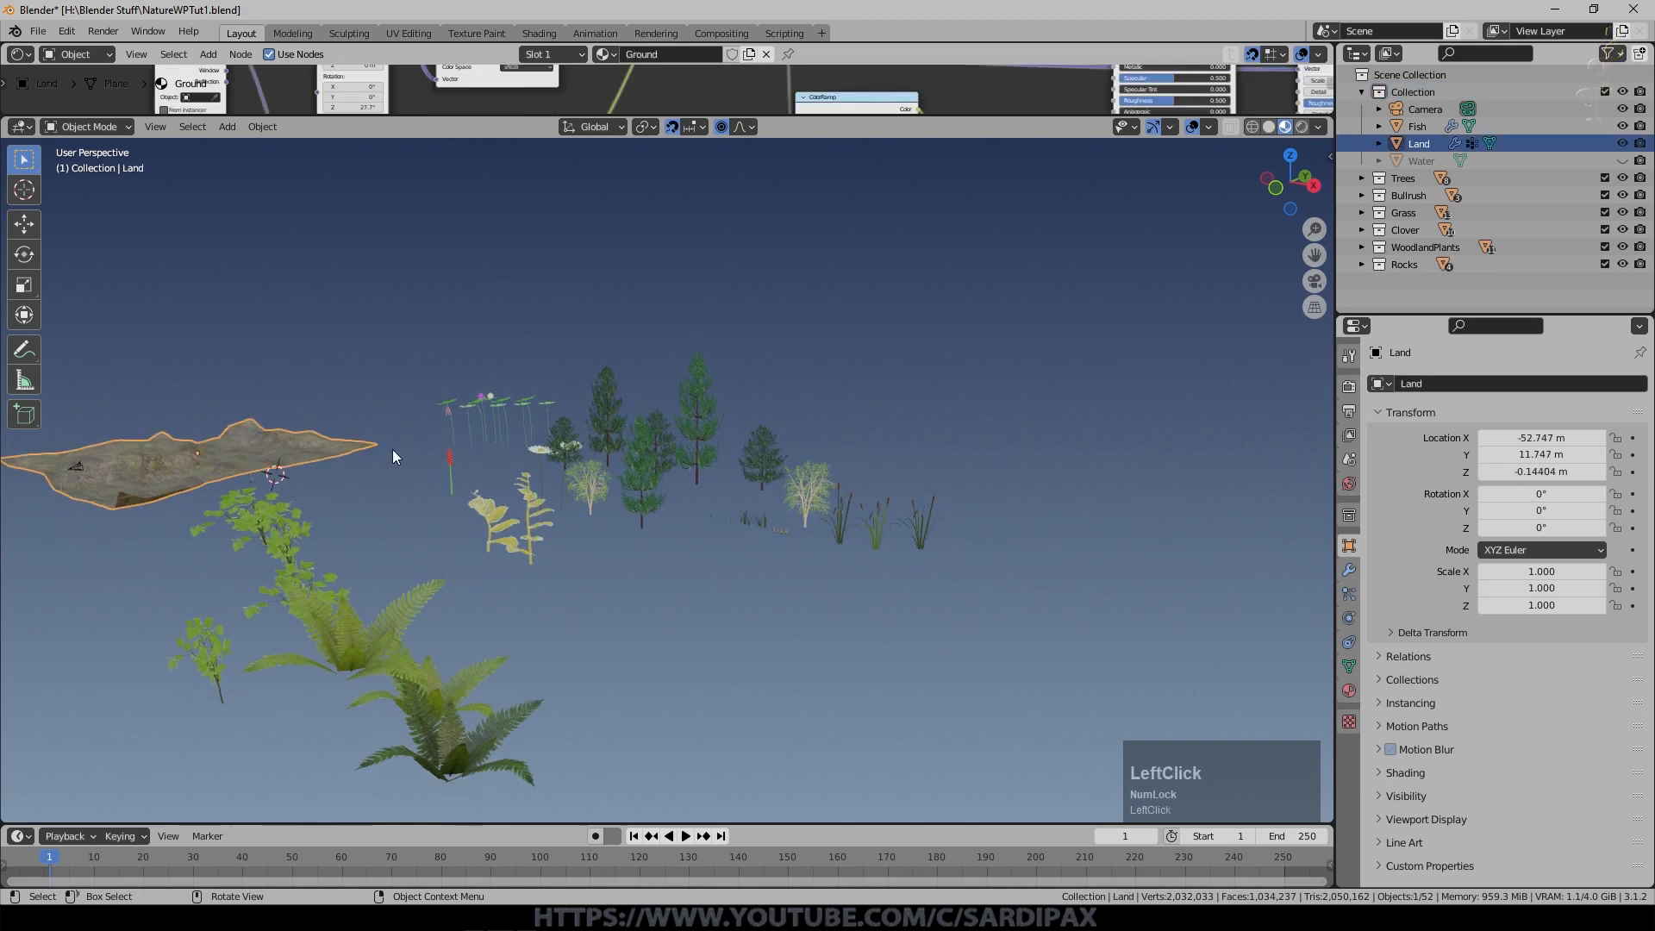
key(KP_Decimal)
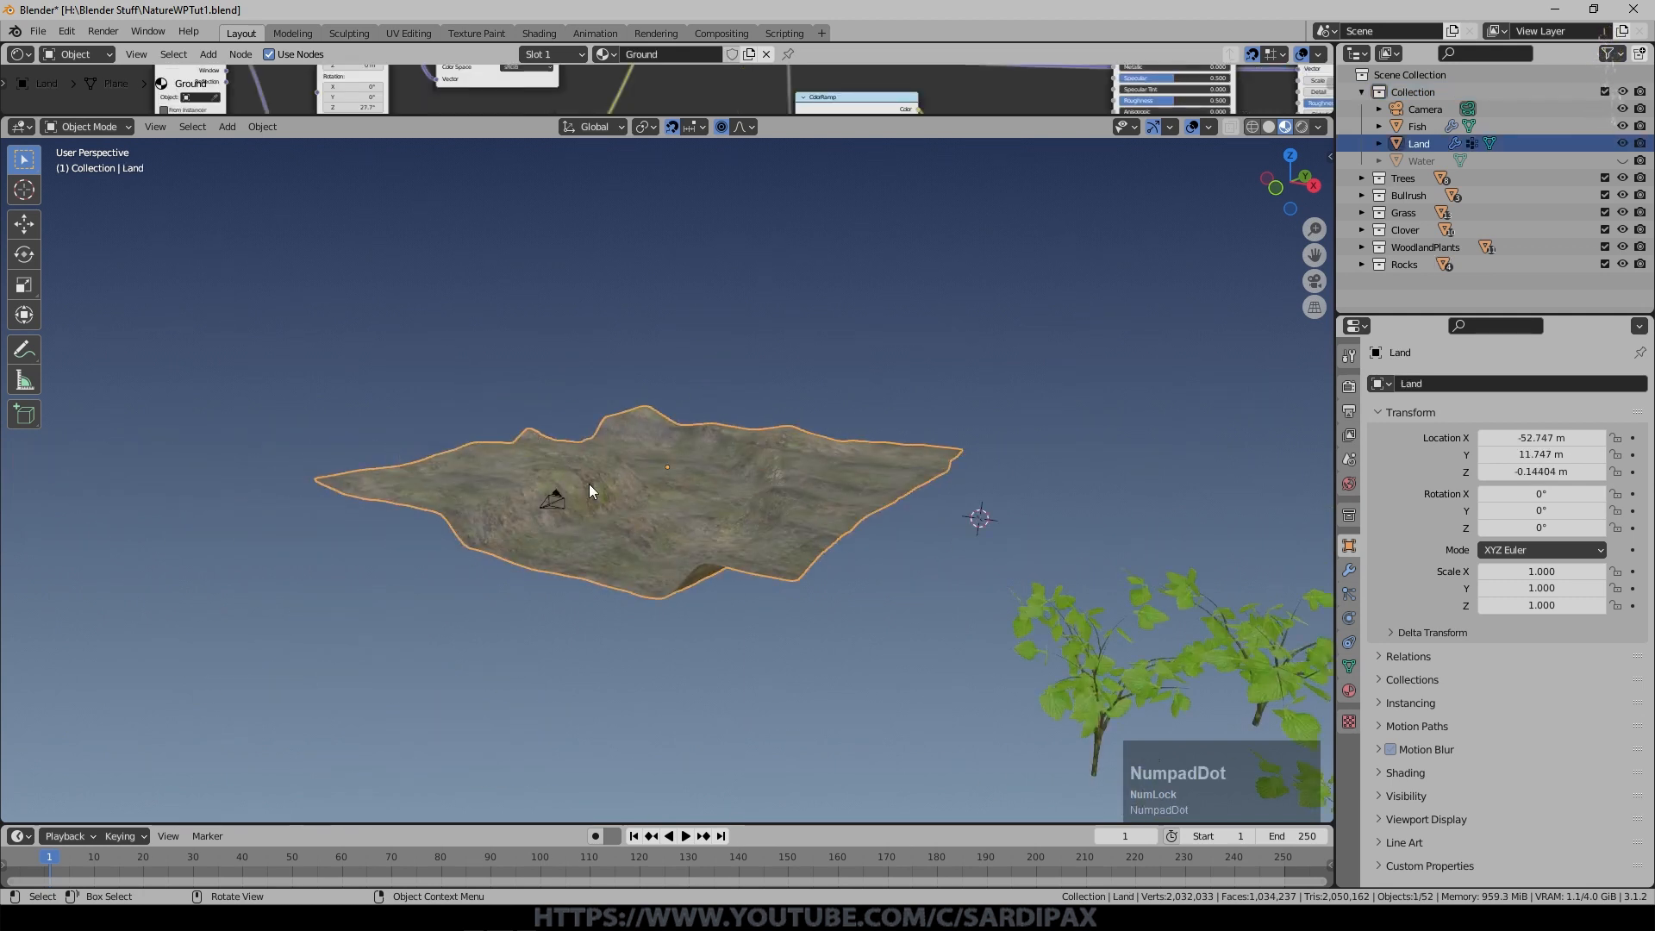
middle_drag(588, 488, 756, 491)
scroll(741, 487, up, 4)
key(ctrl+s)
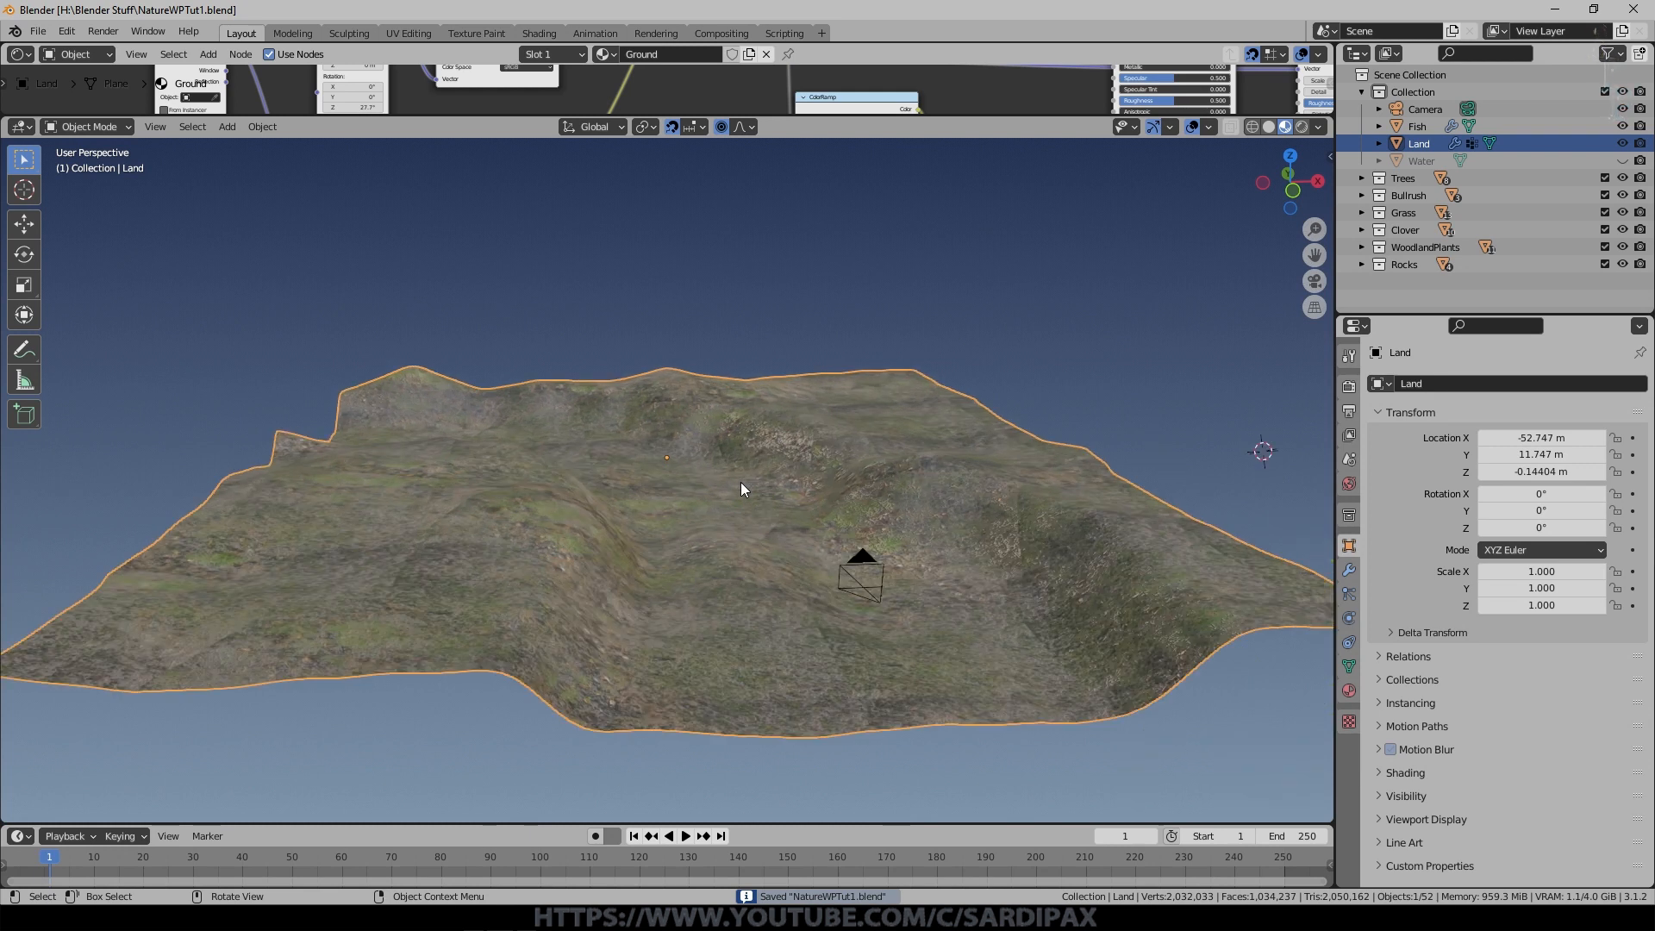
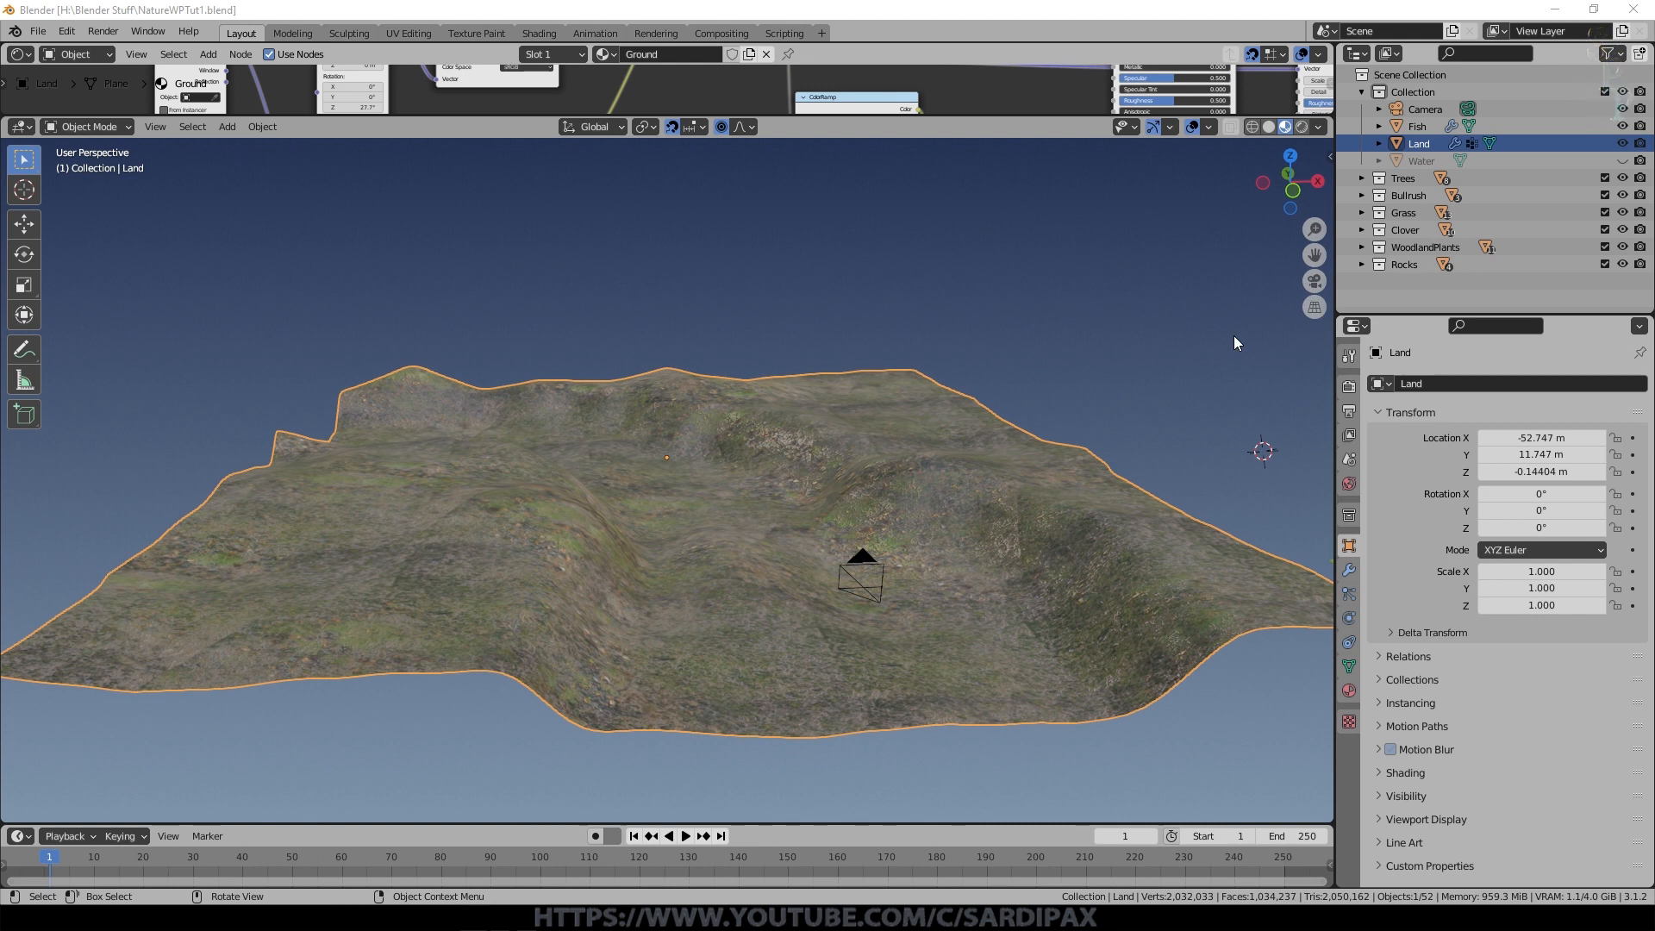
Enlarge the node editor area above the viewport, switch it to the Geometry Node Editor, and save the file.
drag(850, 115, 850, 395)
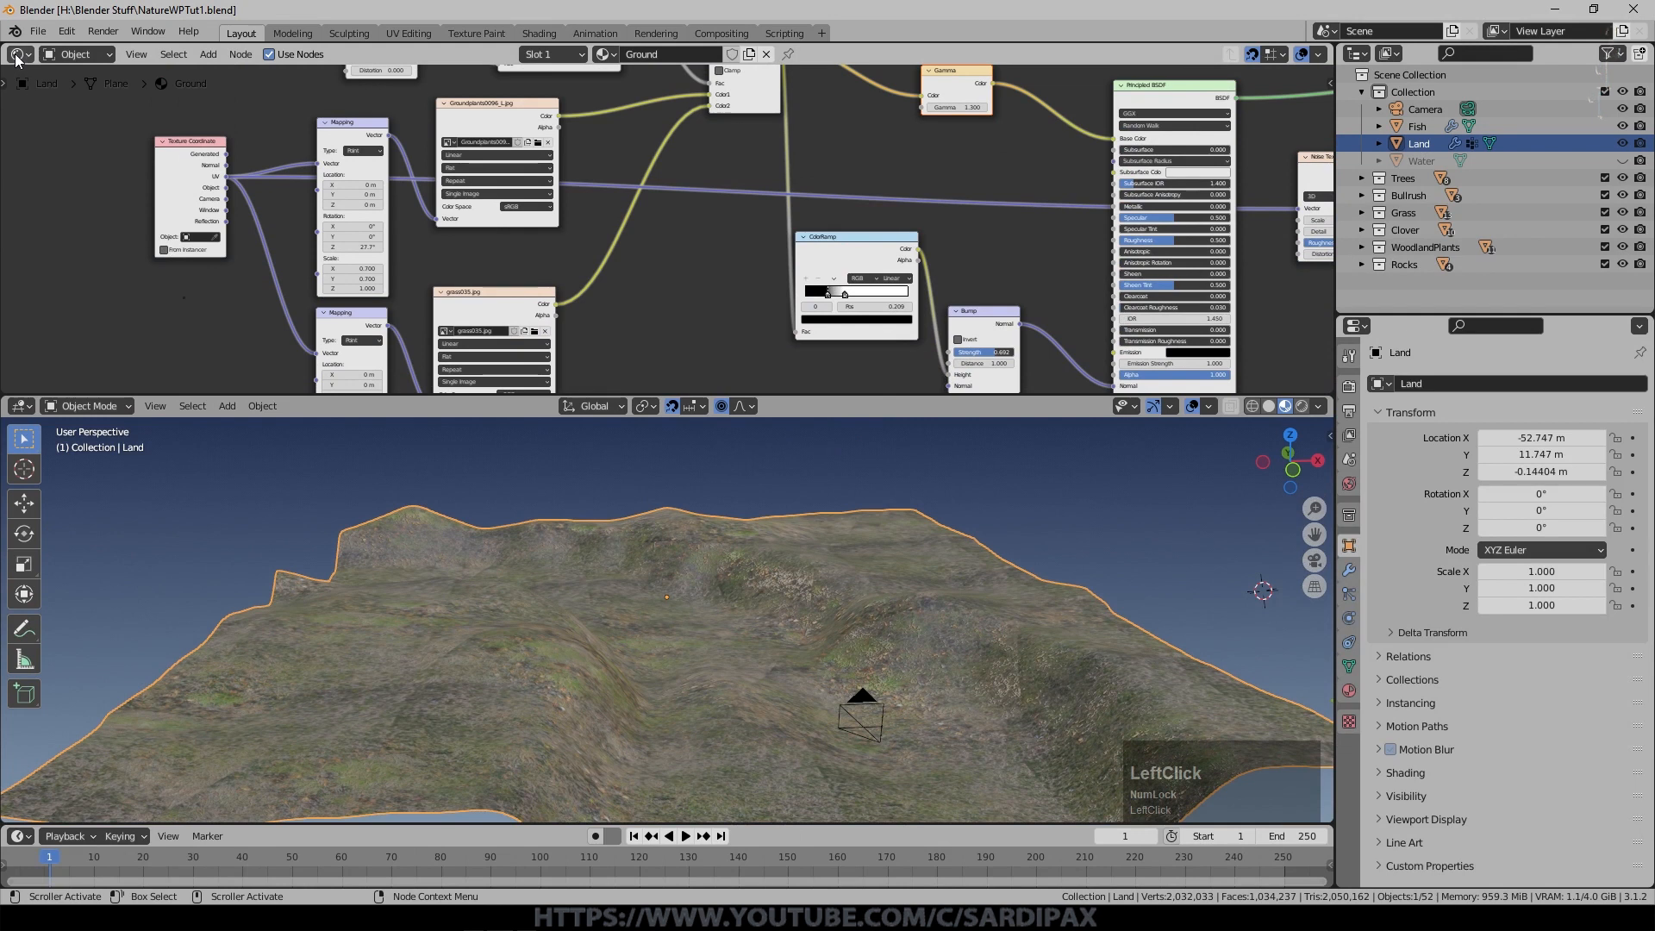
click(15, 57)
click(60, 197)
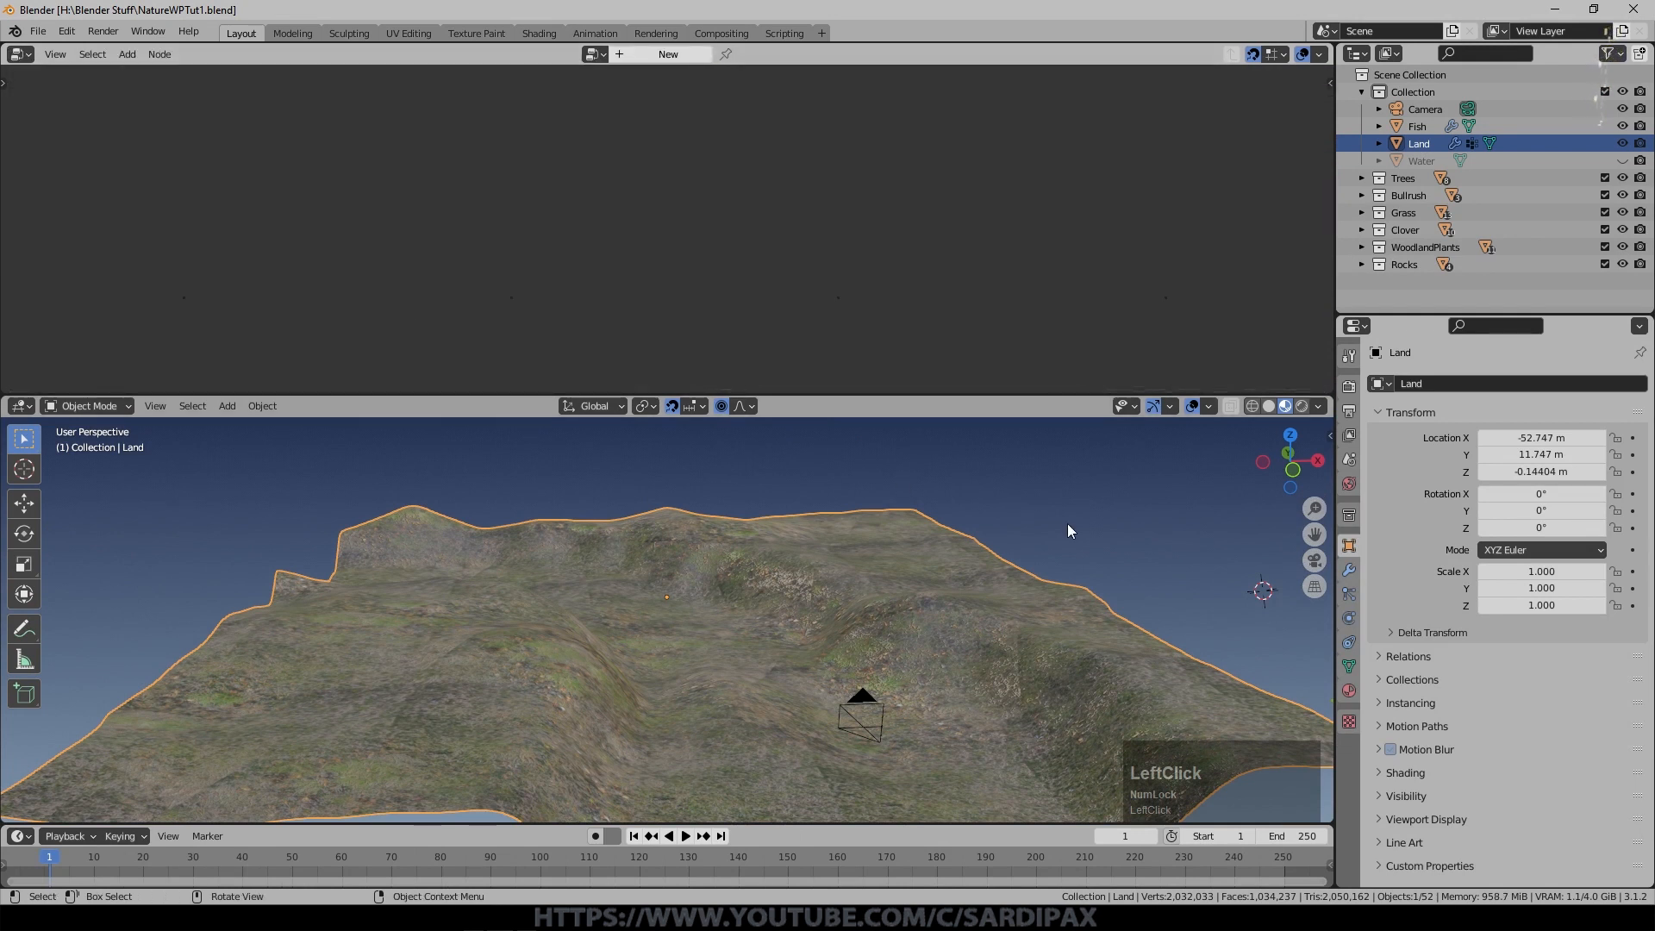
key(ctrl+s)
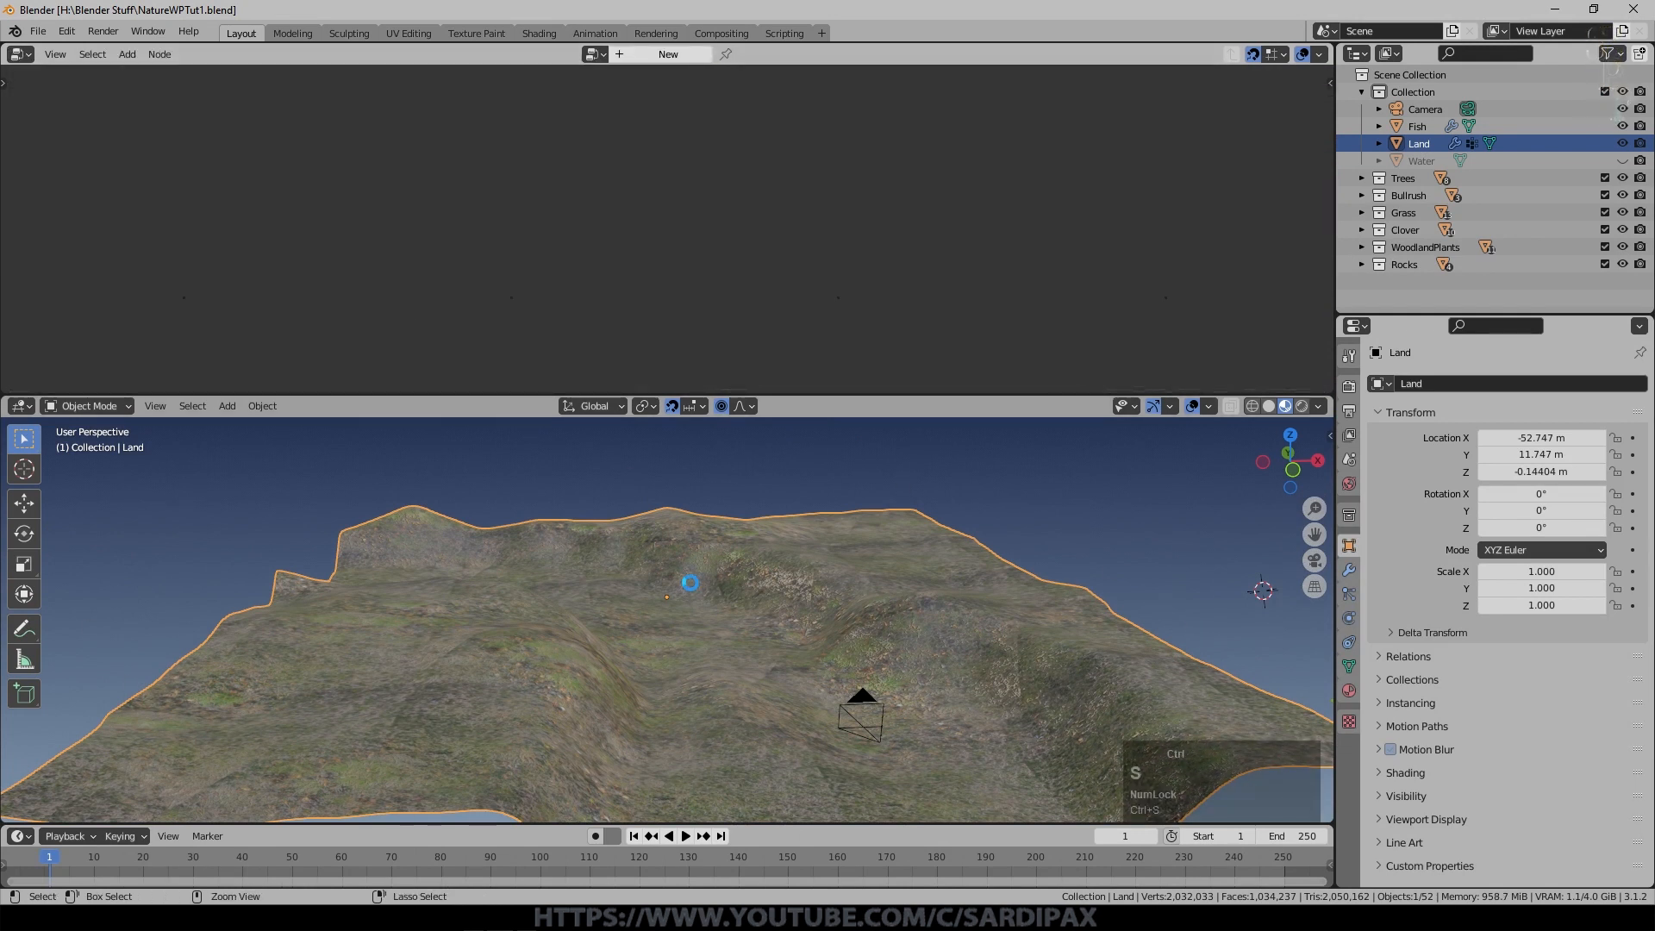
Create a new geometry node tree on Land and spread the Group Input and Group Output nodes apart.
click(668, 55)
drag(791, 224, 1020, 216)
drag(530, 230, 369, 206)
key(Home)
Insert a Join Geometry node just before Group Output and link the Group Input geometry into it.
click(130, 54)
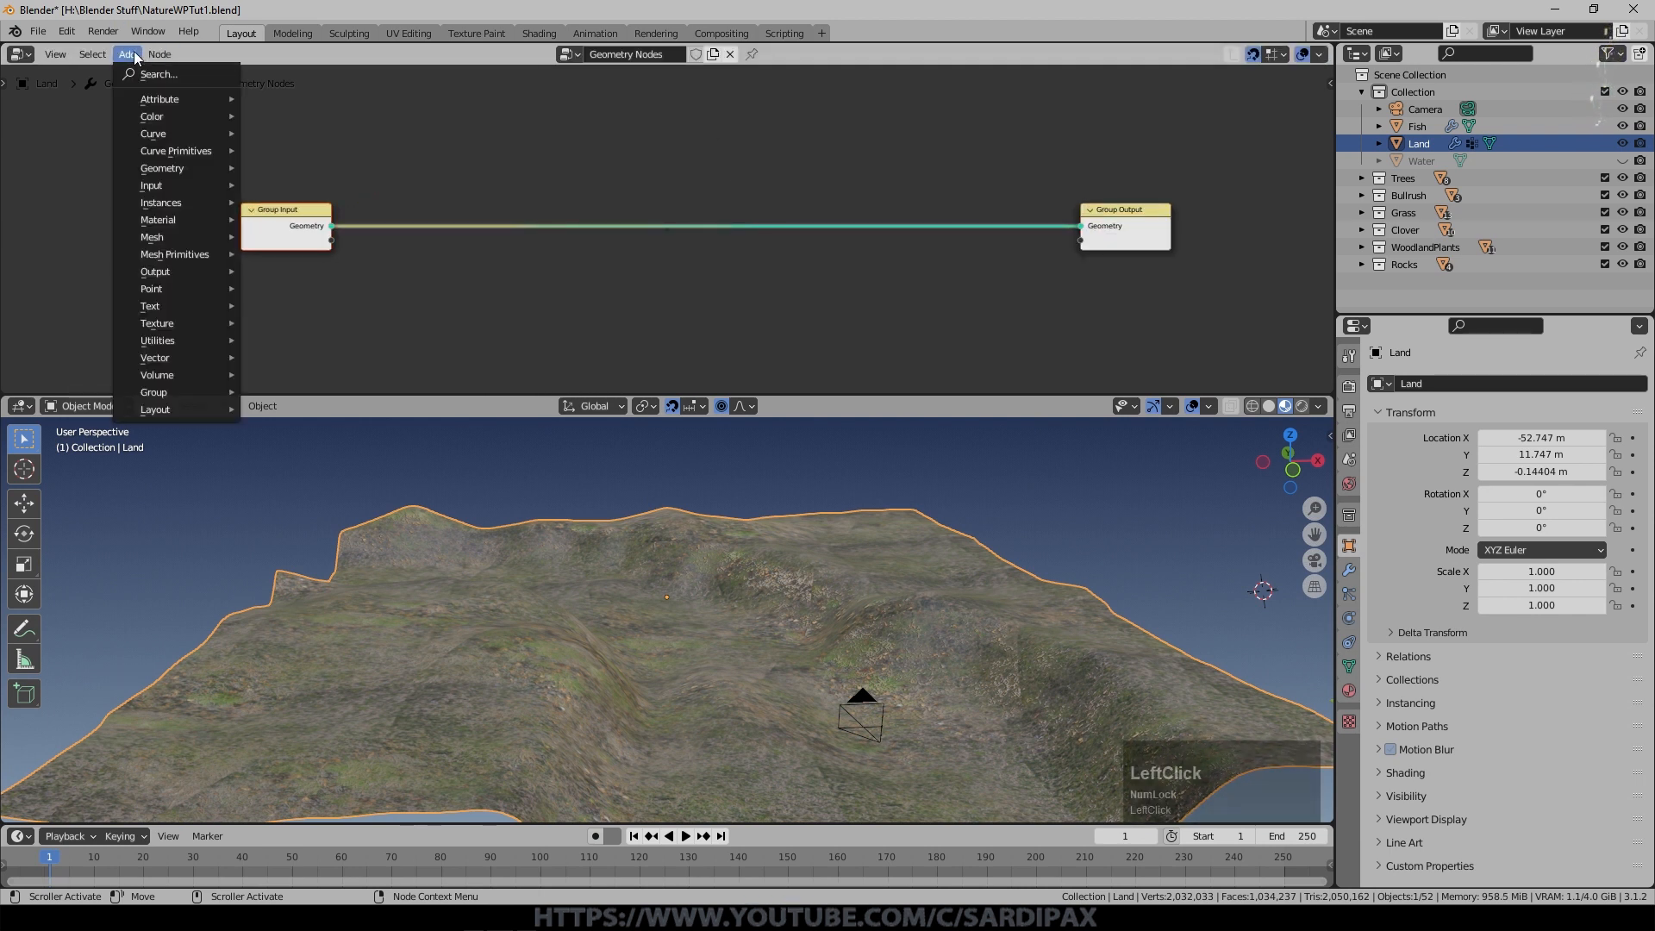
mouse_move(173, 168)
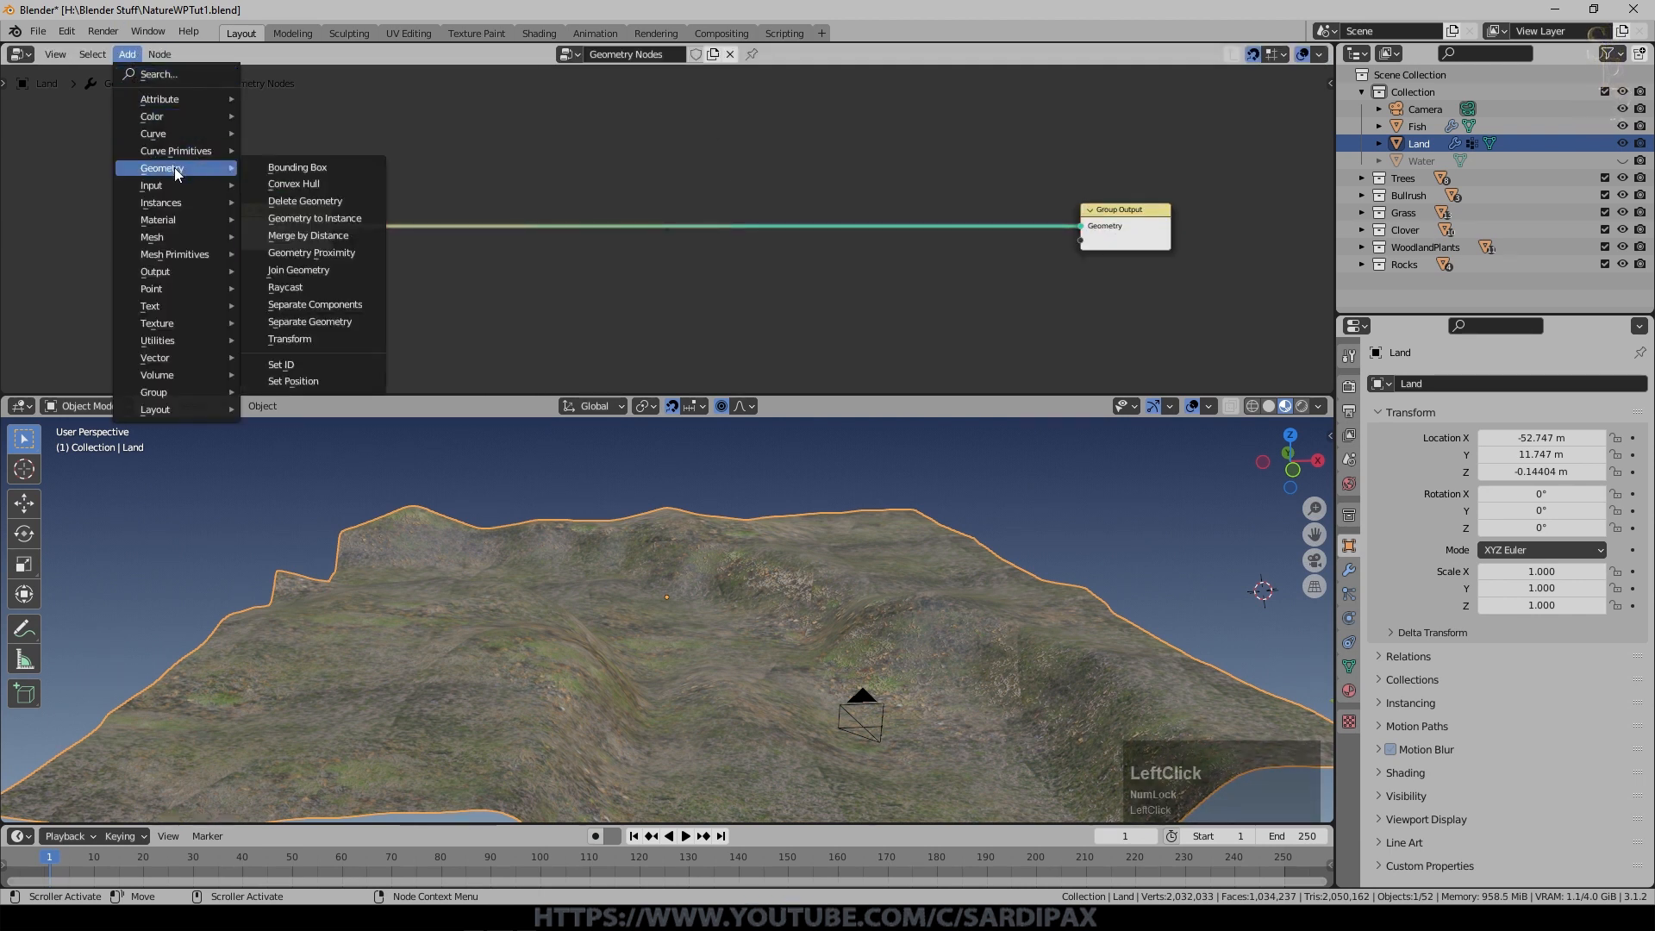
click(298, 270)
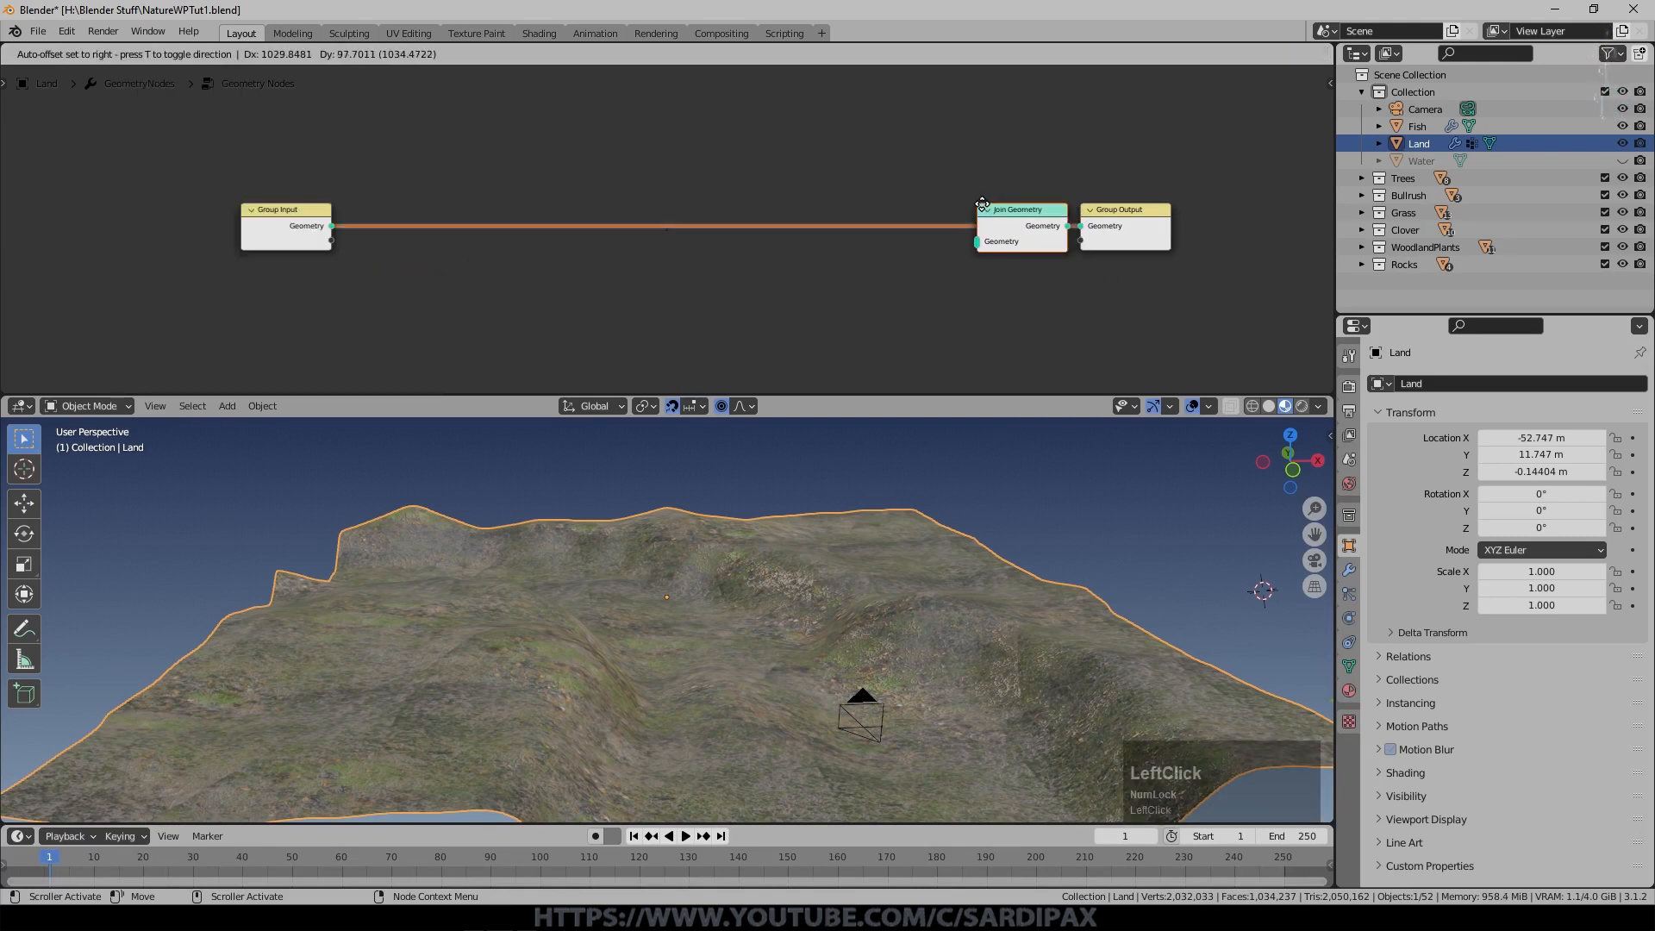
click(980, 213)
ctrl+right_drag(888, 225, 903, 343)
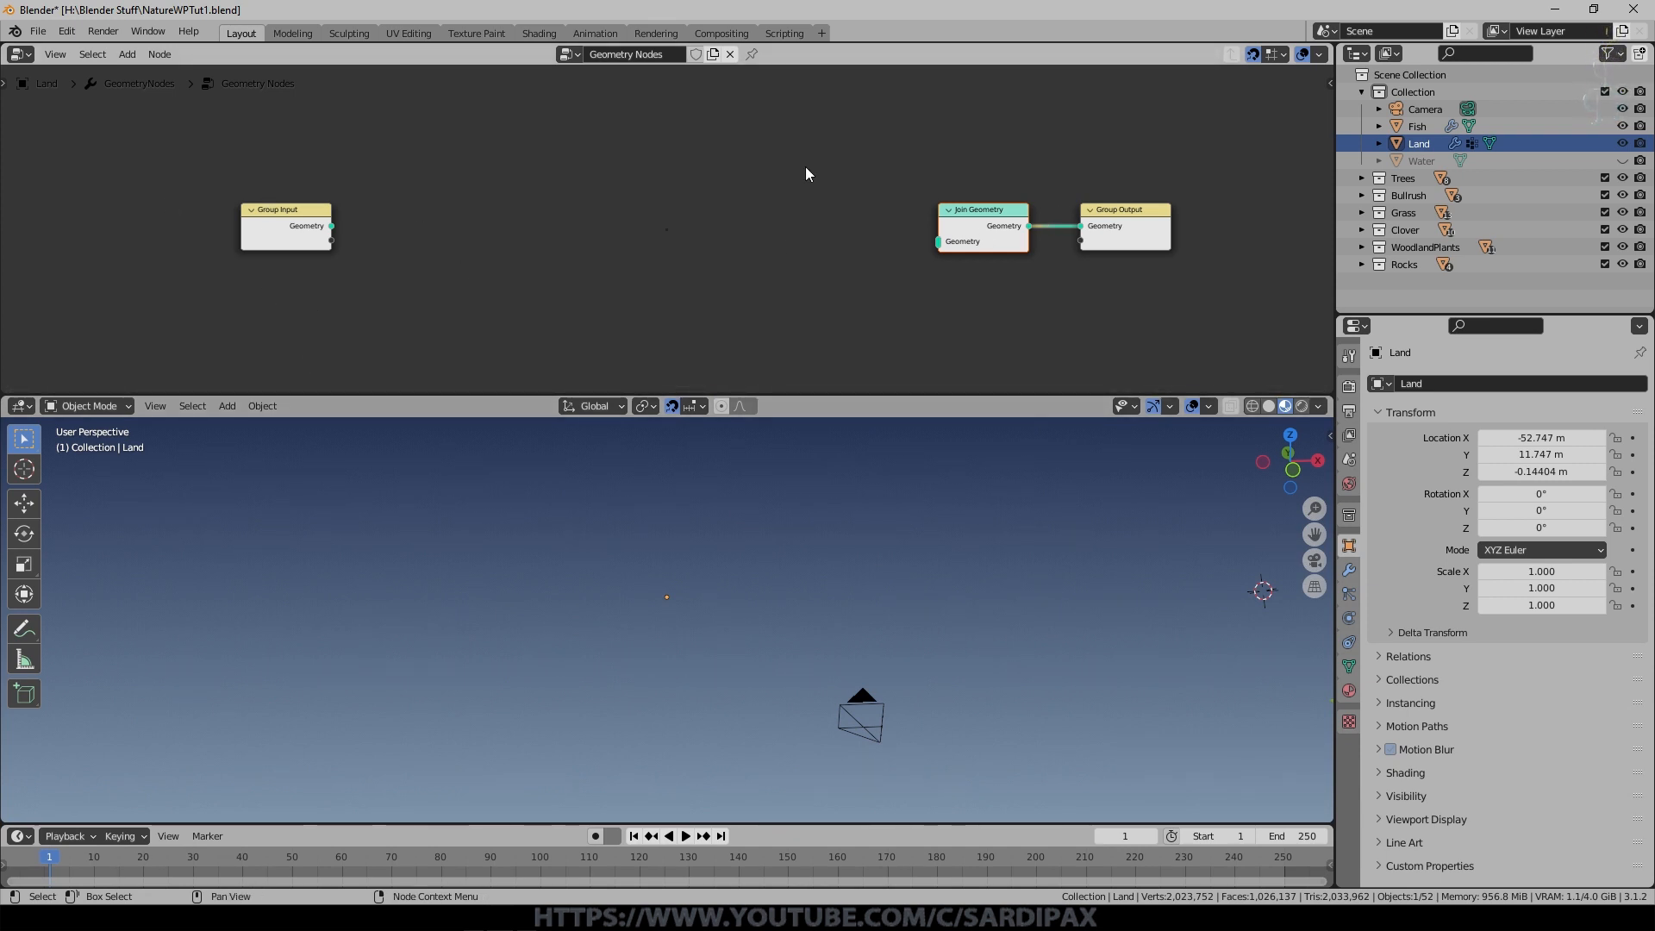
drag(332, 226, 938, 241)
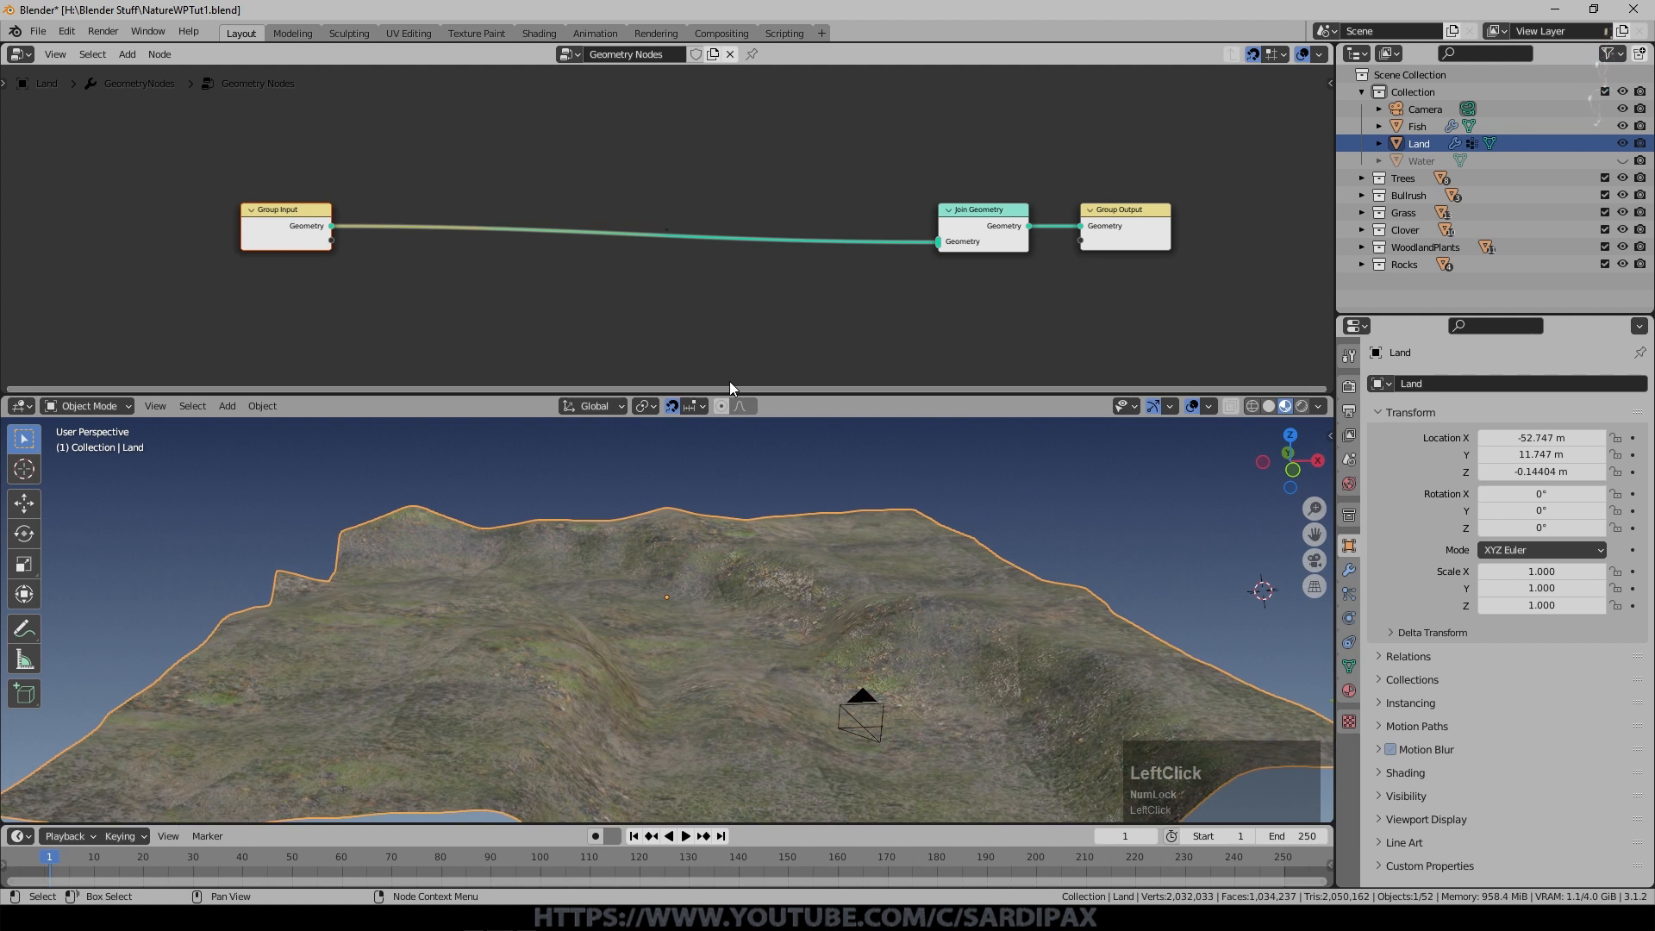
Insert a Distribute Points on Faces node between Group Input and Join Geometry, placing it below the other nodes.
click(127, 53)
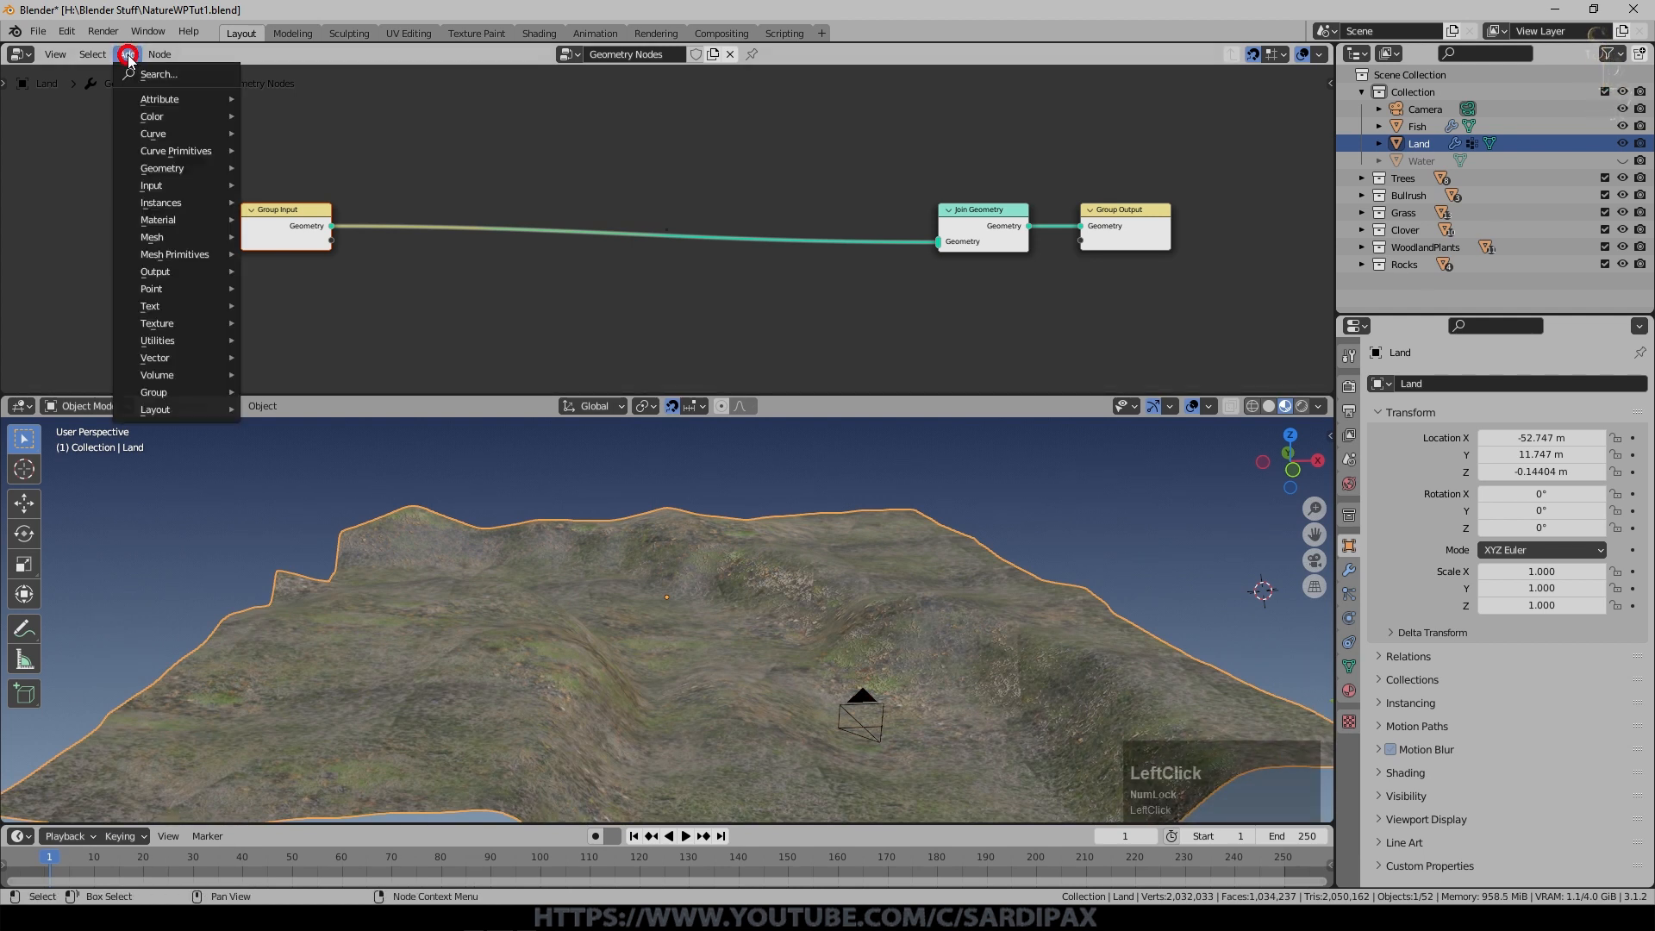
mouse_move(169, 288)
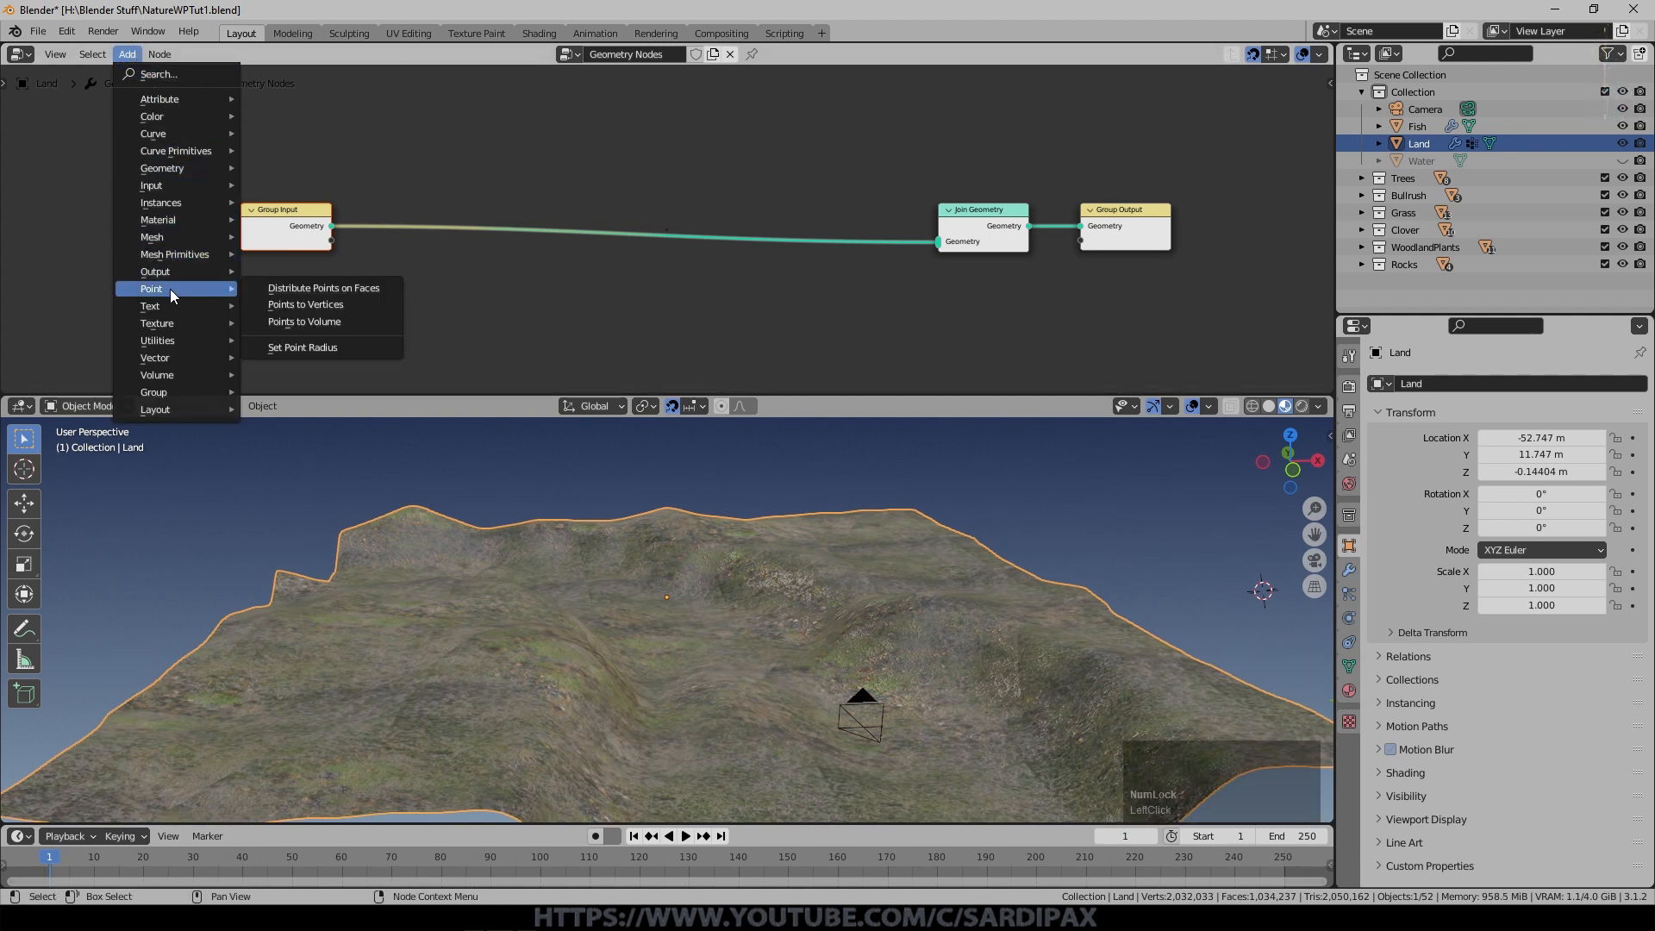
click(300, 289)
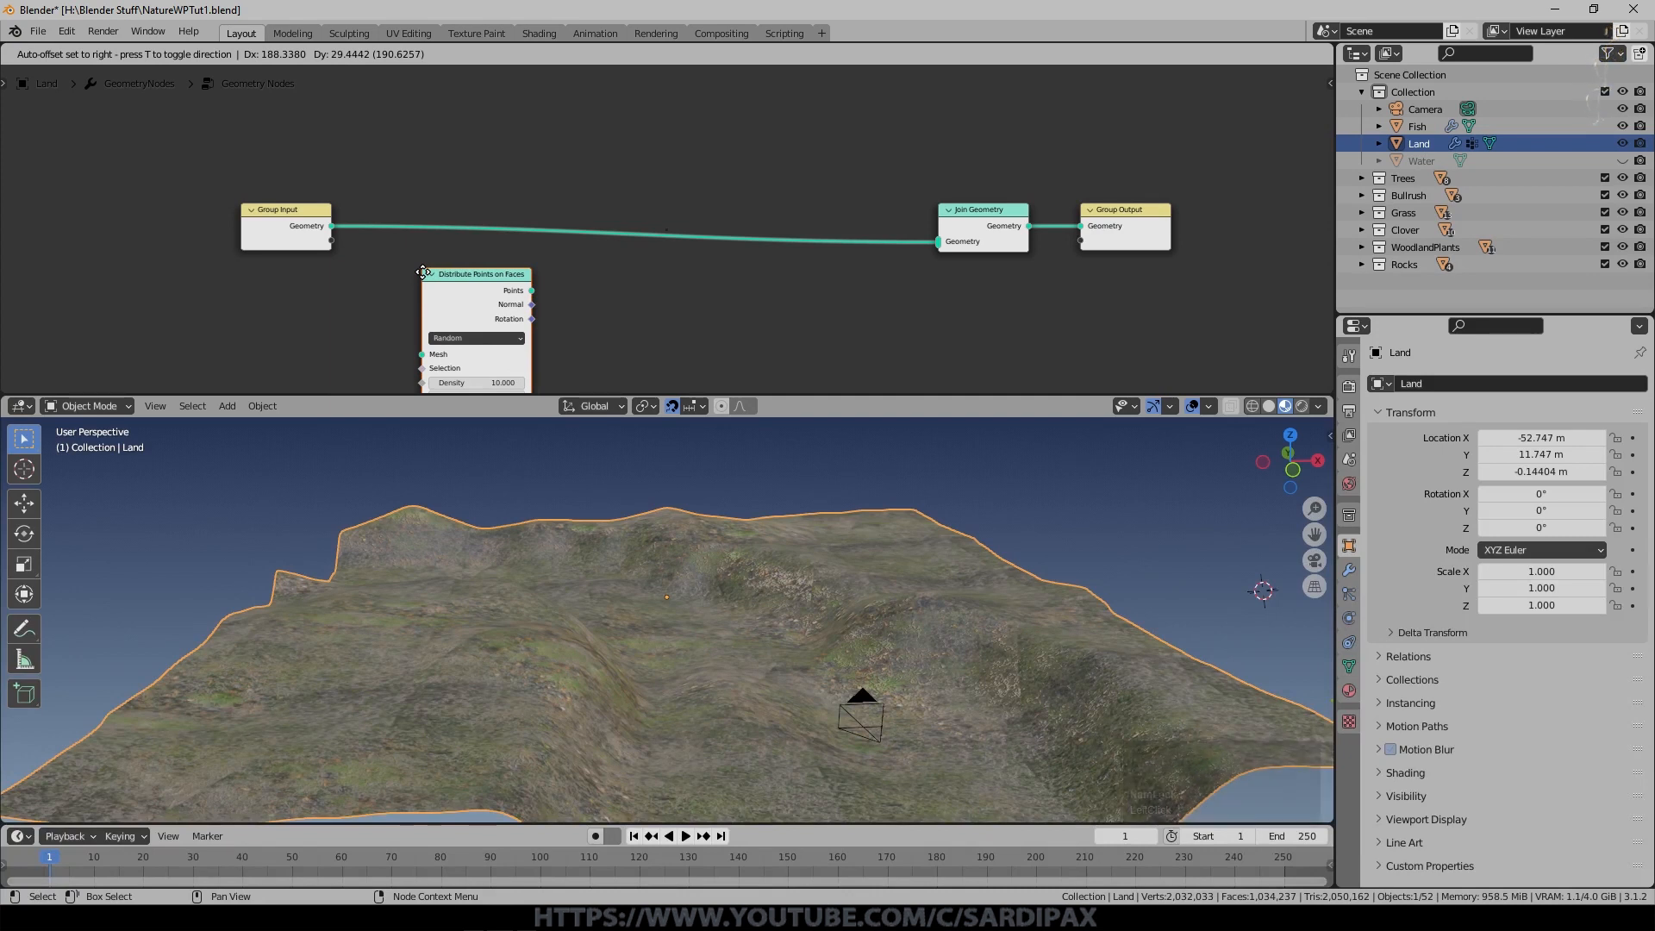
click(611, 207)
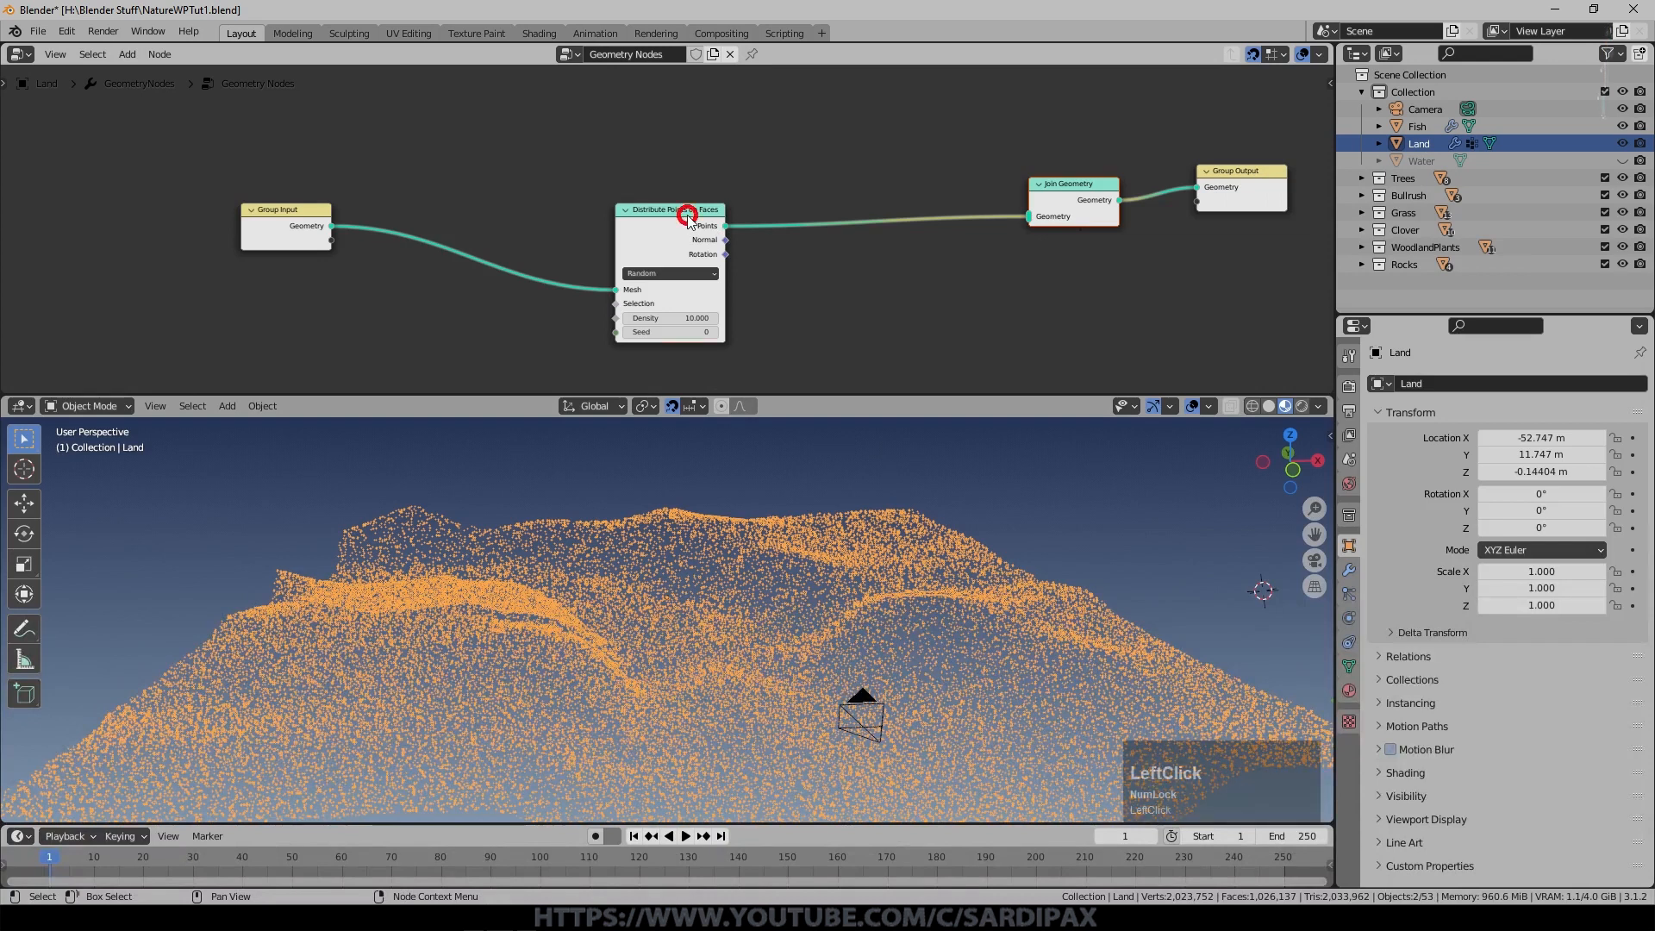
drag(680, 211, 680, 263)
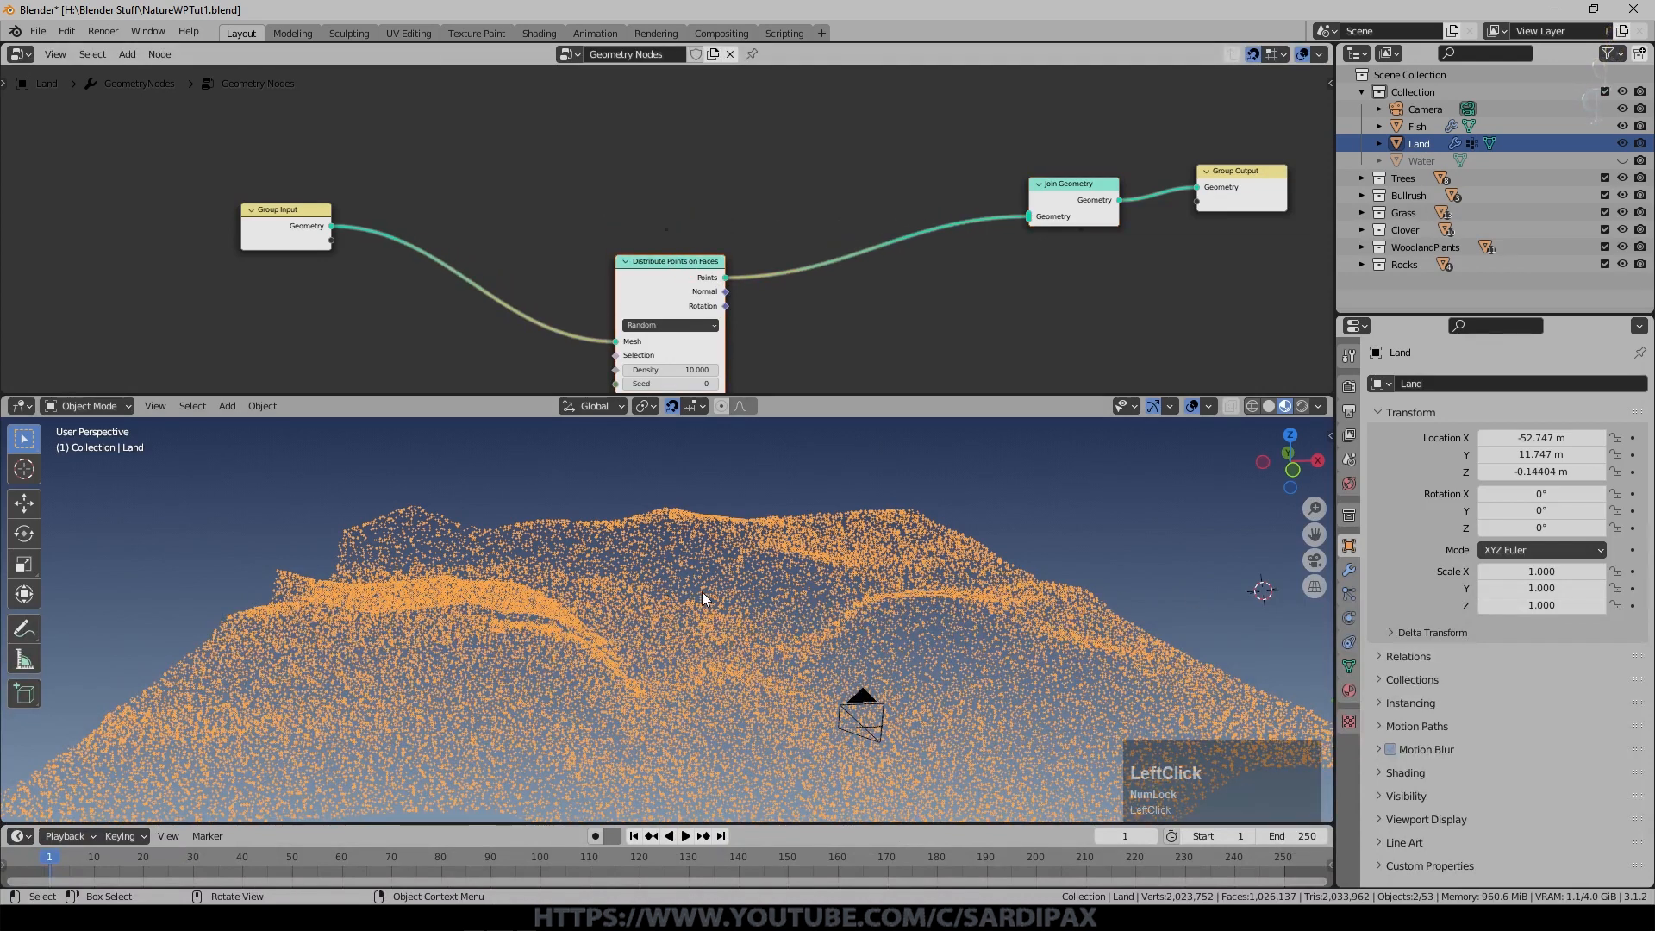
Link the Group Input geometry directly to Join Geometry as well, so the terrain is kept alongside the distributed points.
middle_drag(702, 591, 872, 573)
drag(288, 215, 1030, 217)
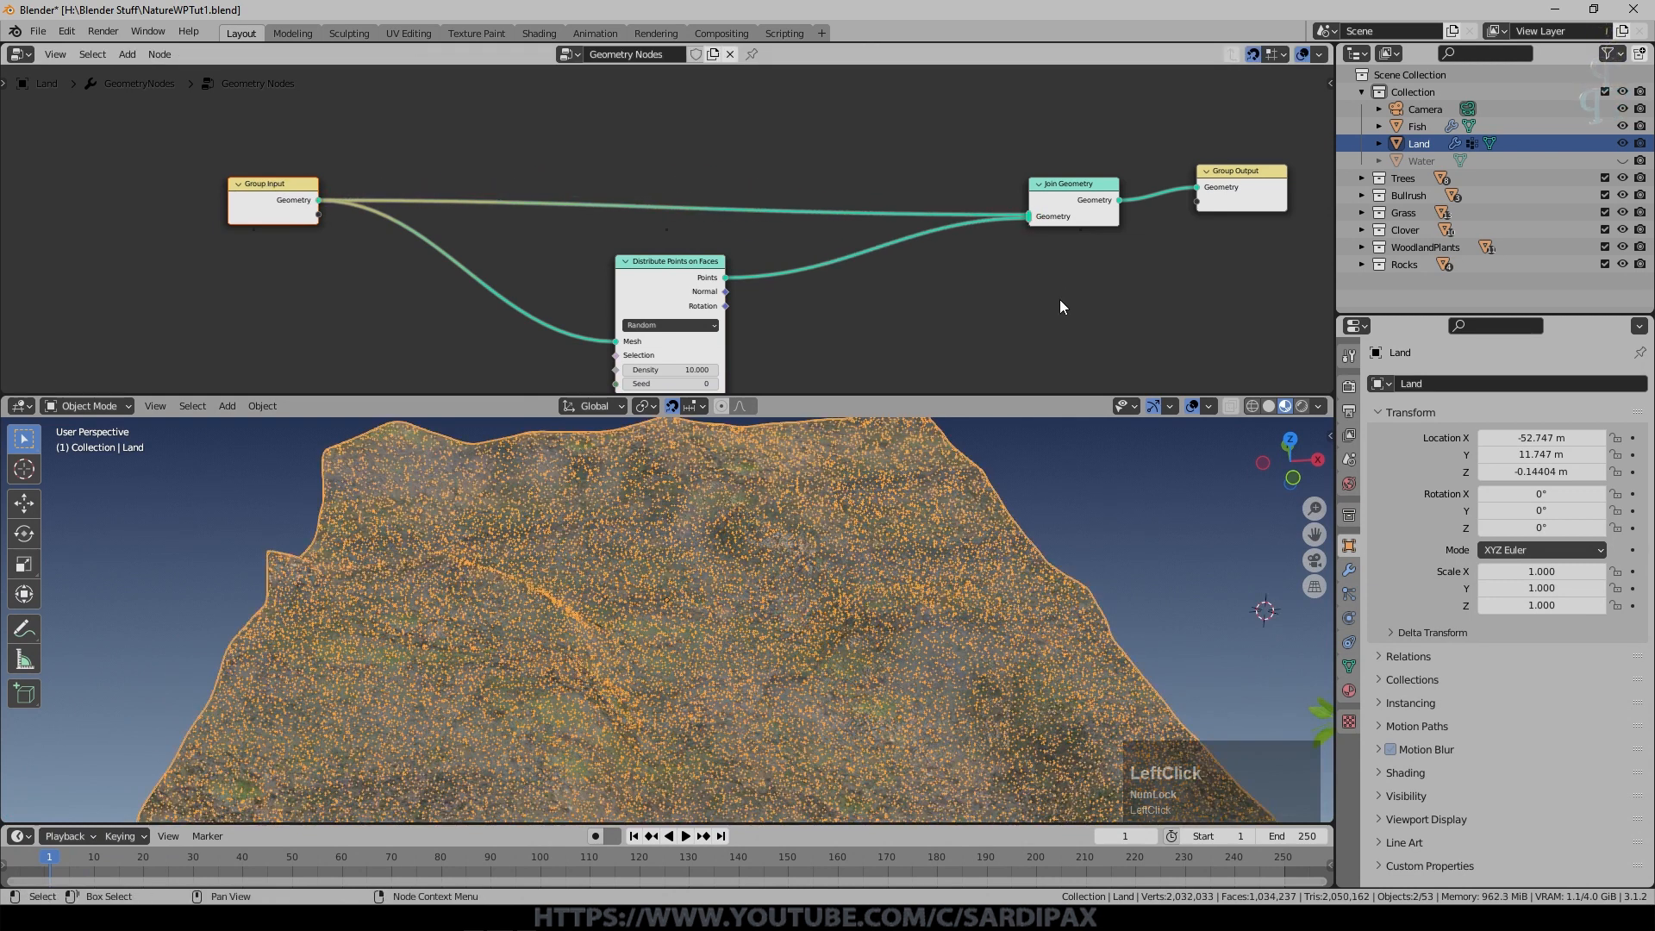
scroll(775, 545, up, 5)
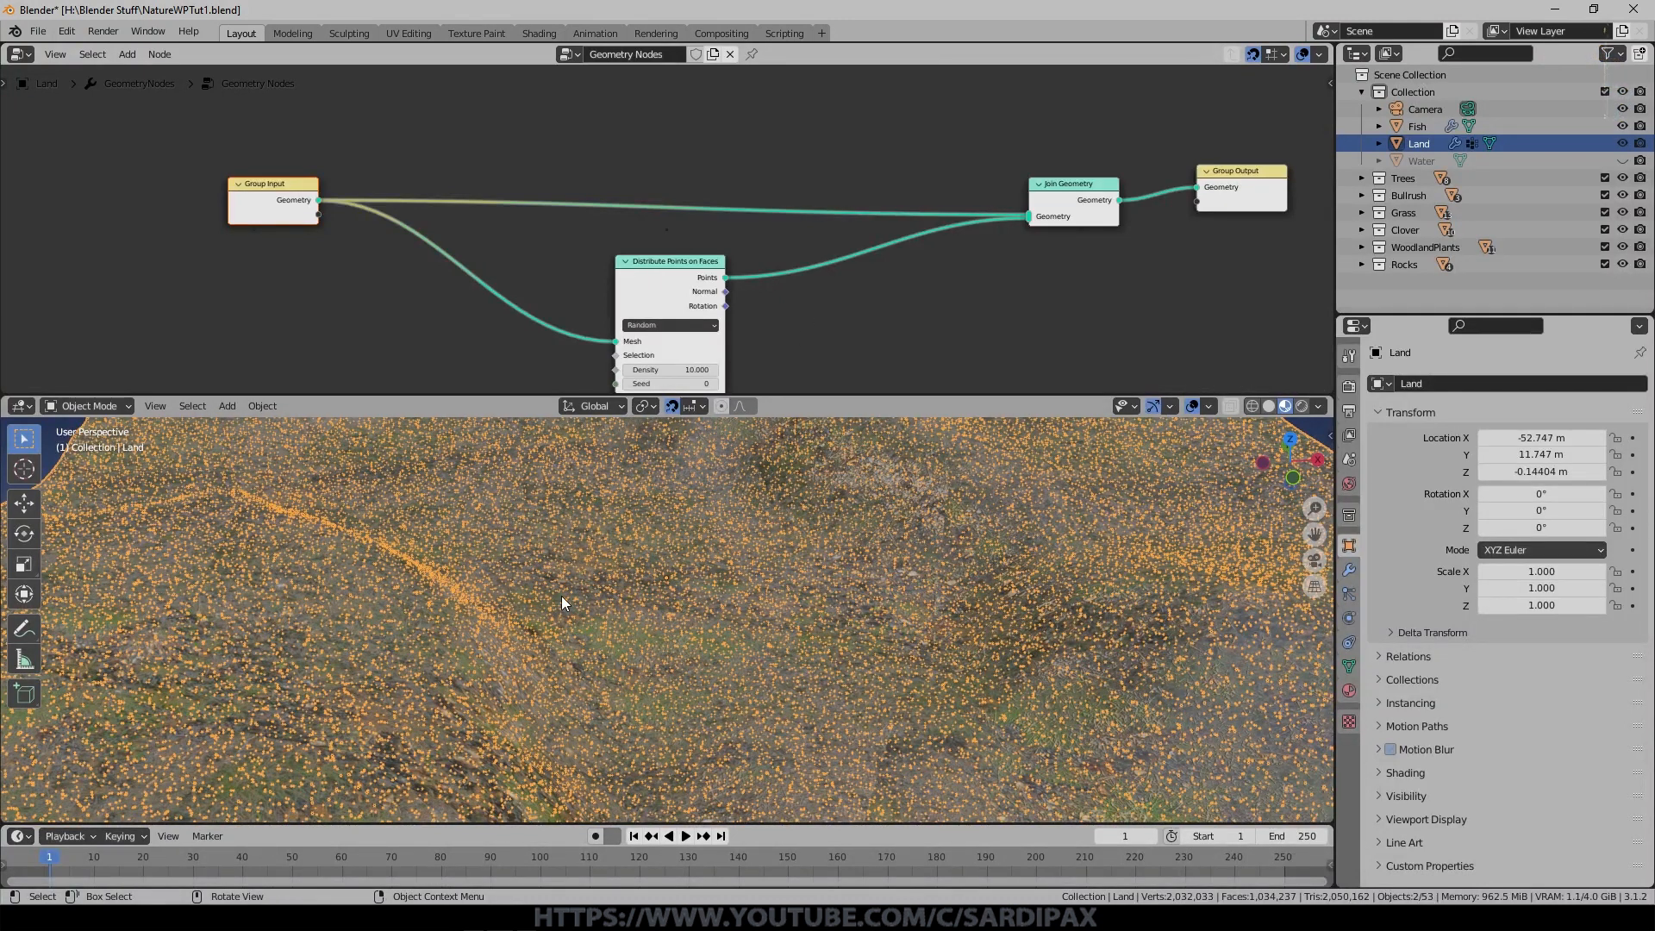
middle_drag(665, 377, 614, 305)
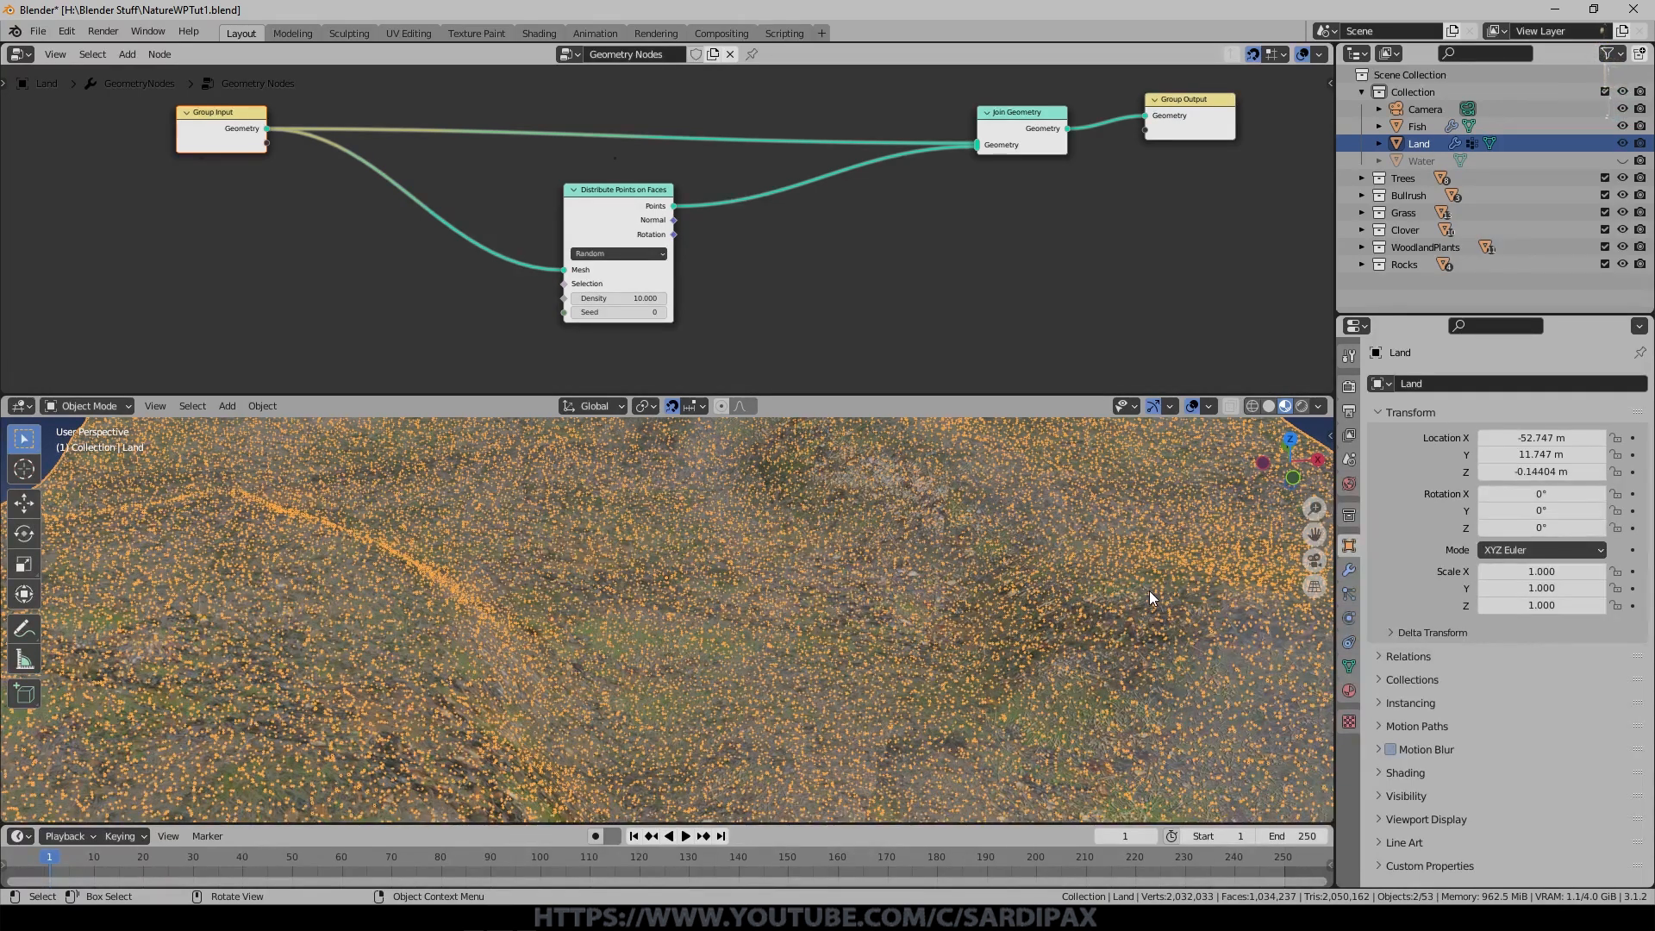
Expose the point distribution's Density as a group input and open Land's modifier settings.
drag(267, 142, 566, 298)
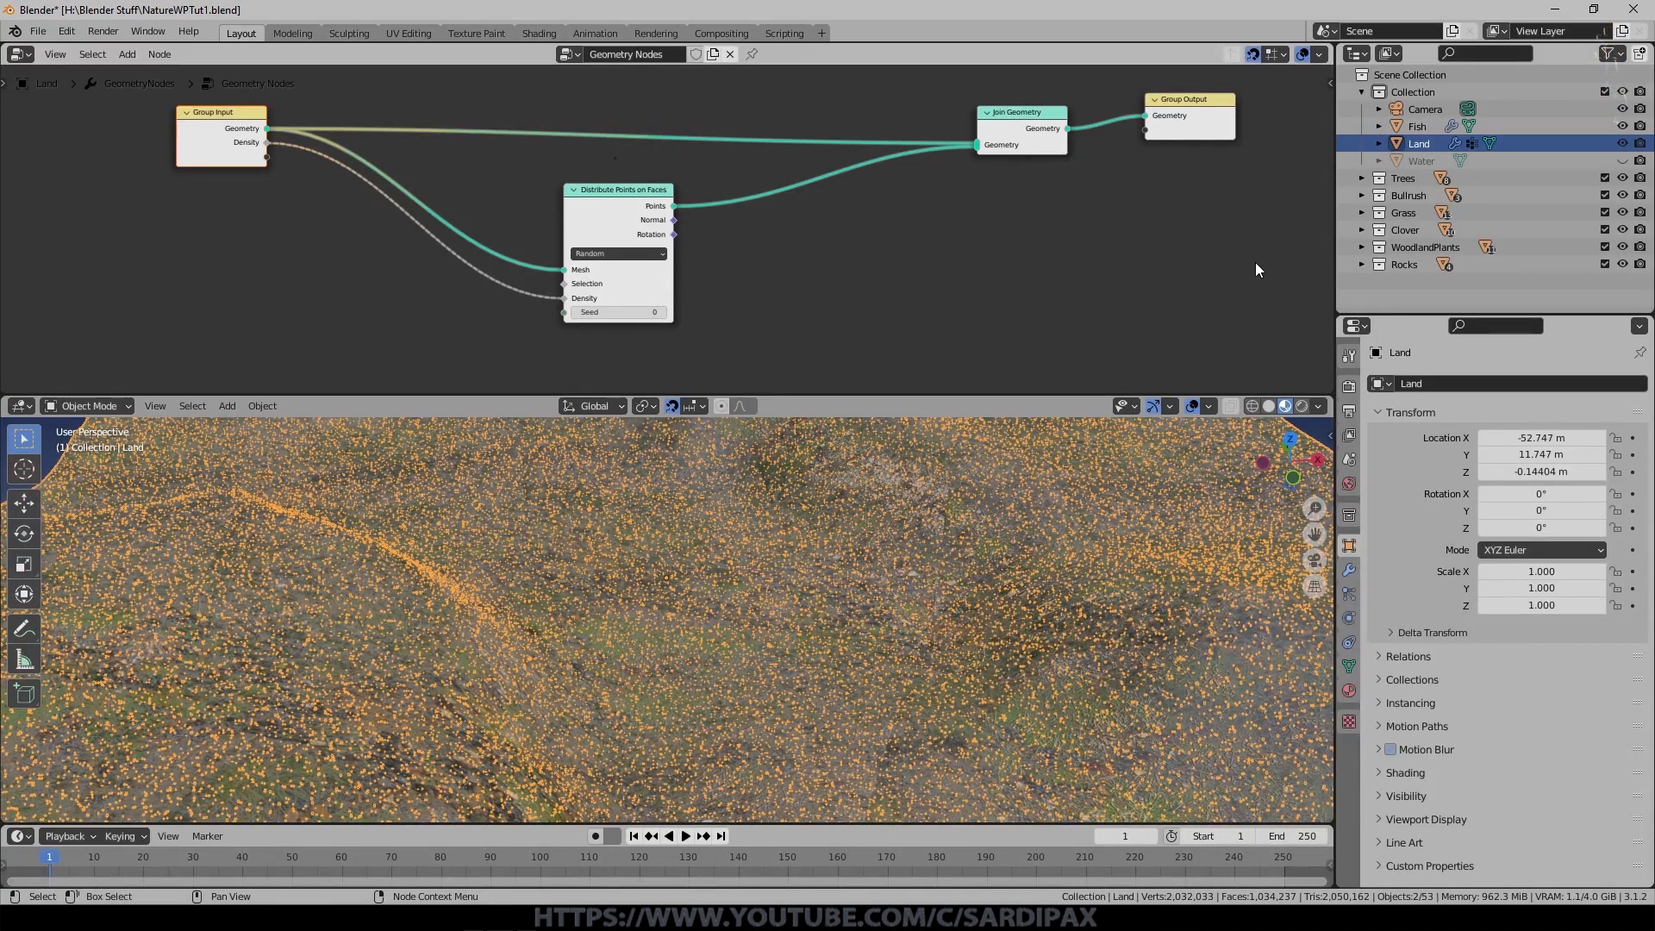
click(1349, 570)
click(1379, 408)
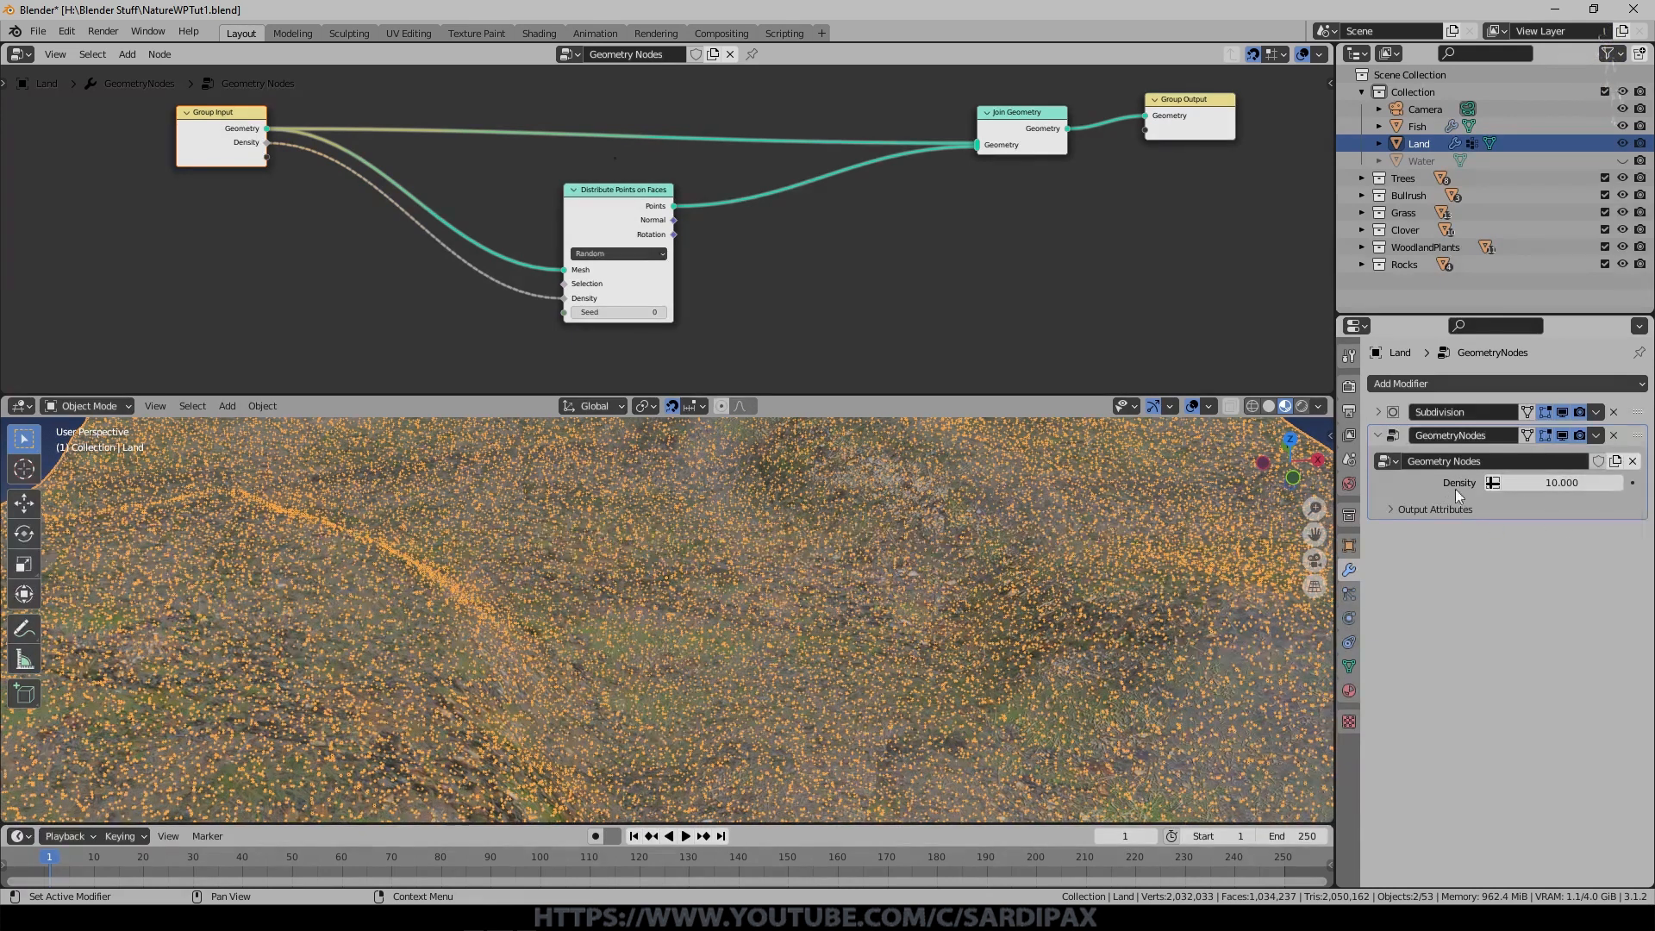
Rename the node group's Density input as Rocks.
key(n)
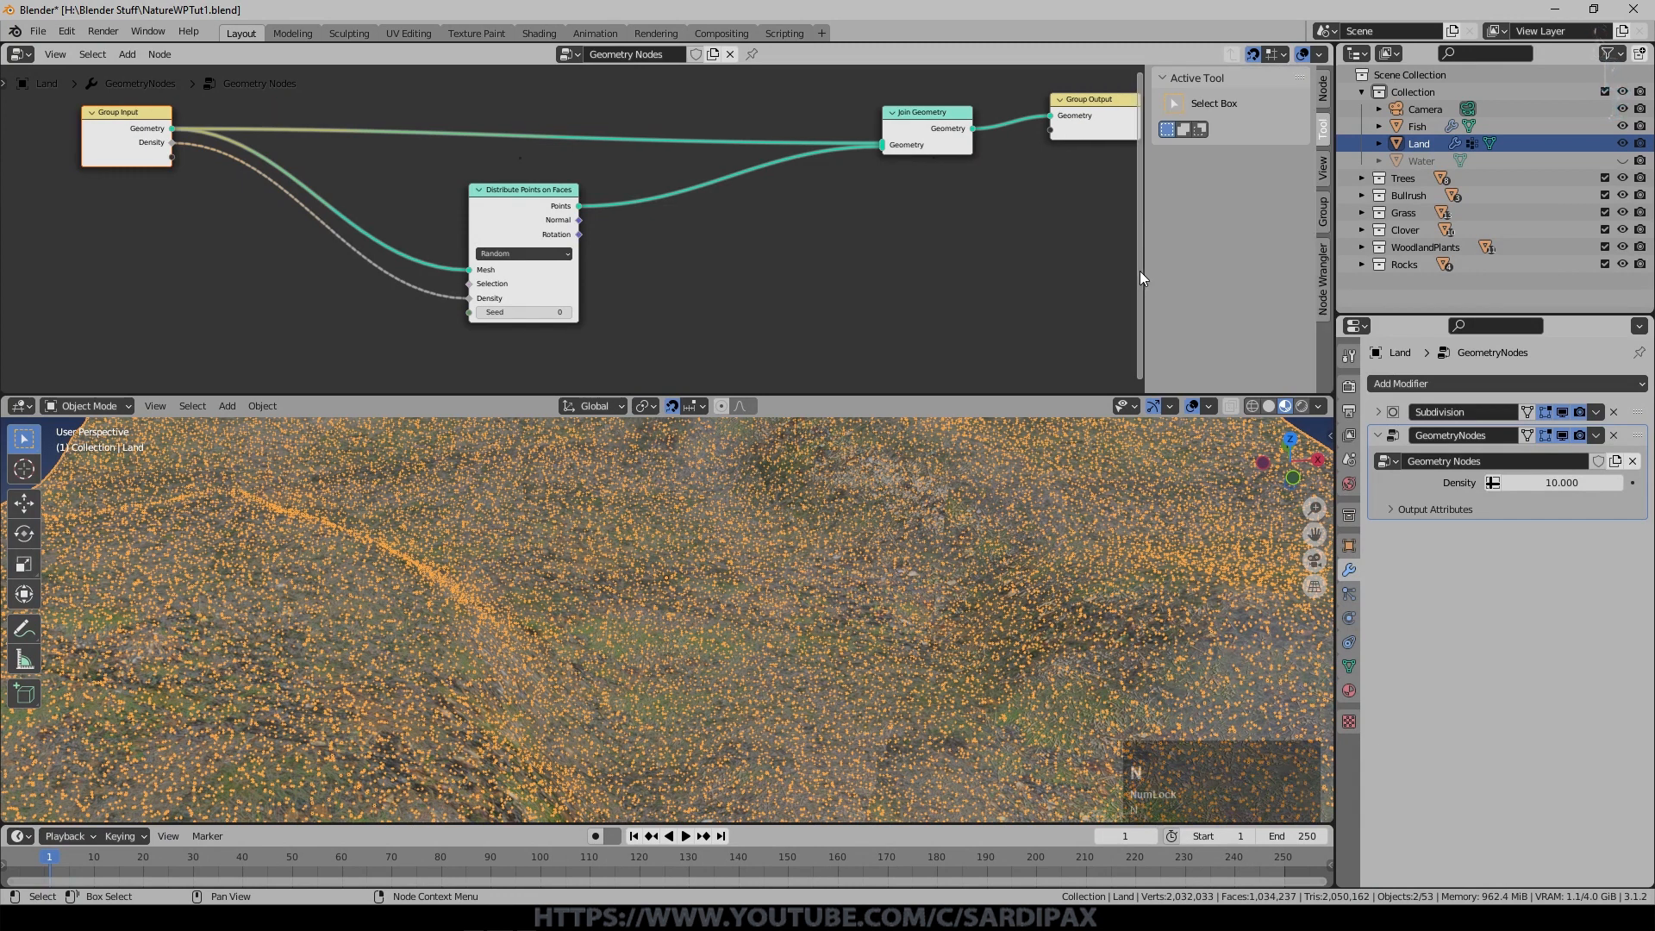
click(1324, 210)
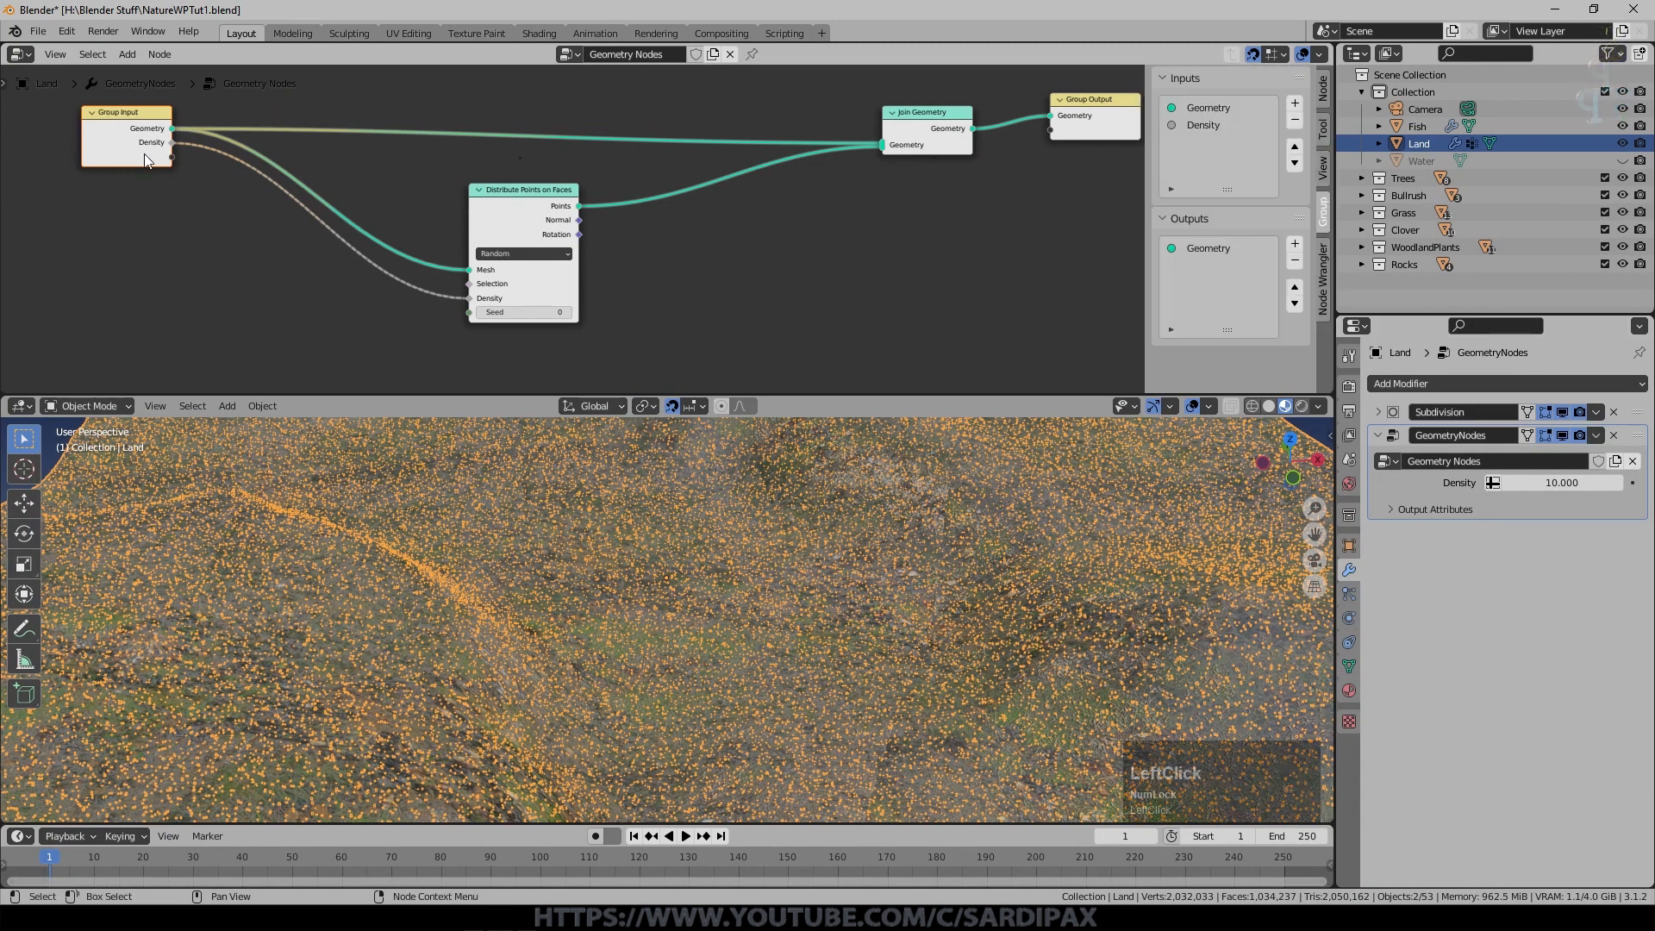
click(1206, 125)
double_click(1206, 129)
text(Rocks)
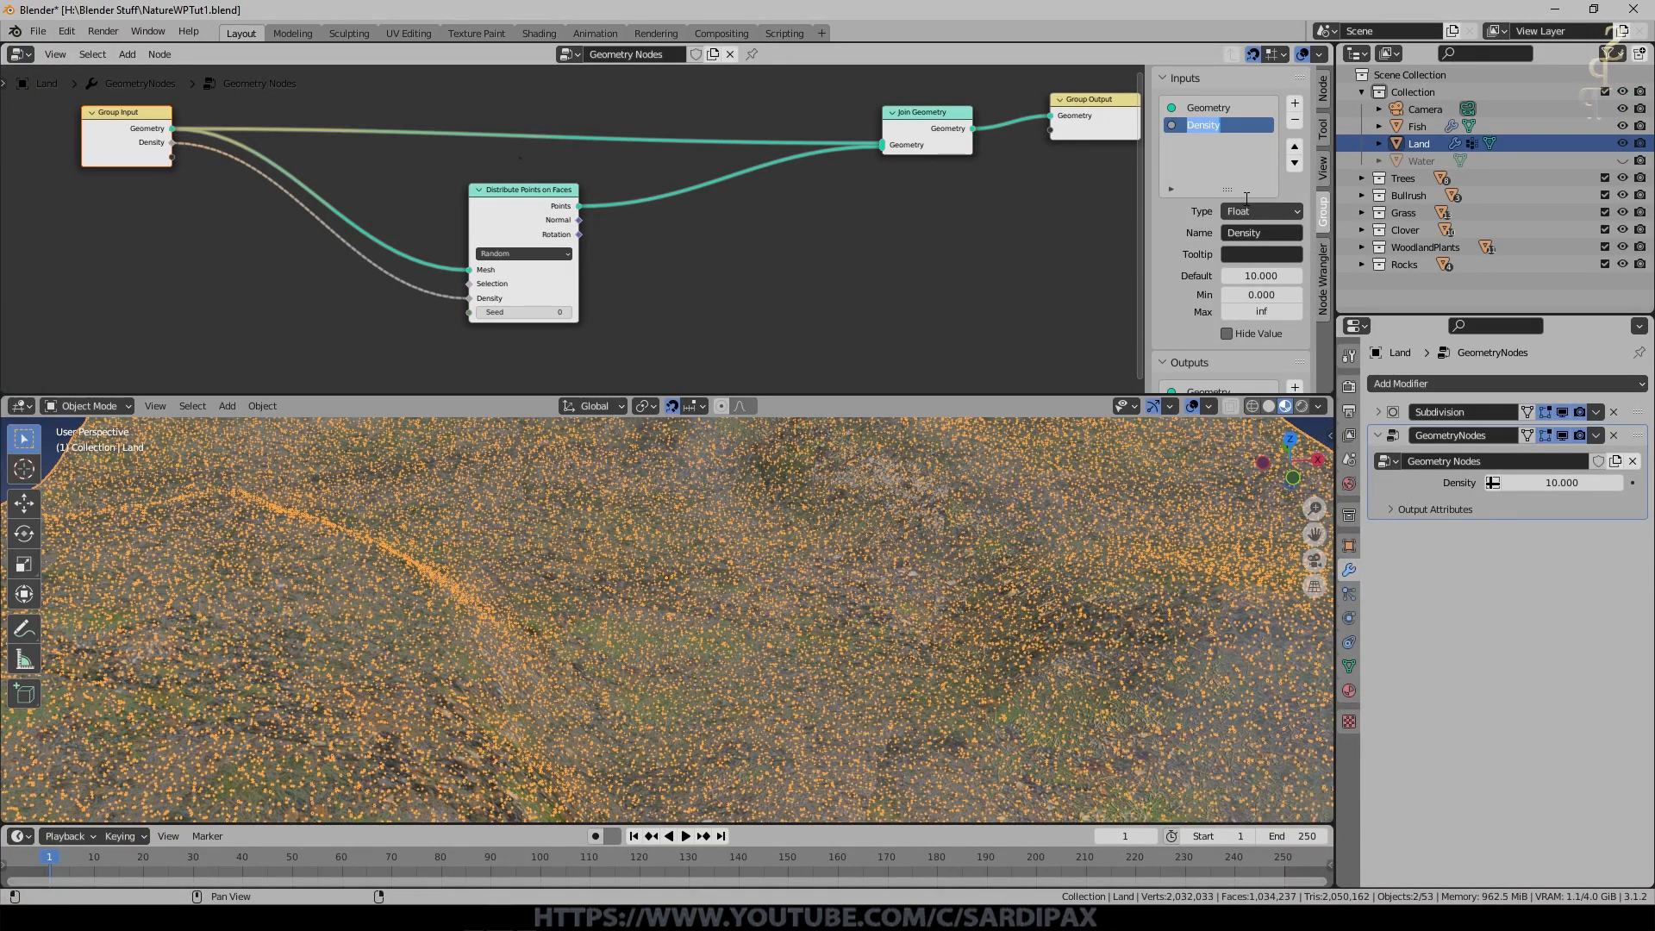
key(Return)
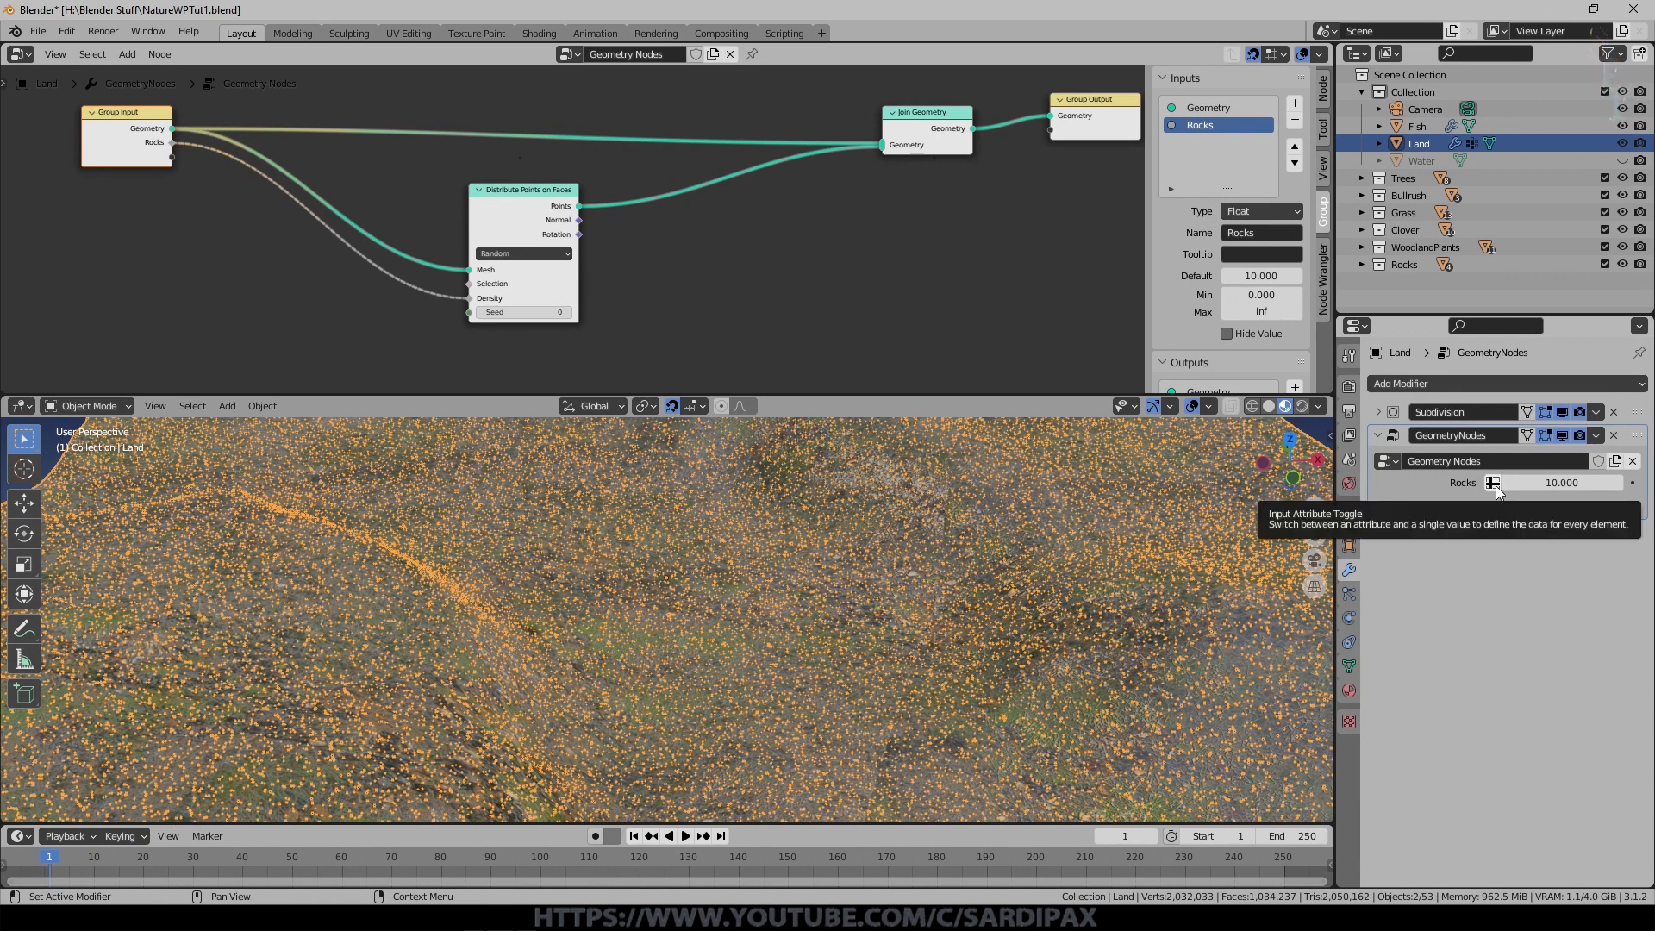
Switch the GeometryNodes modifier's Rocks input to an attribute and assign the Water vertex group to it.
click(1493, 483)
click(1571, 484)
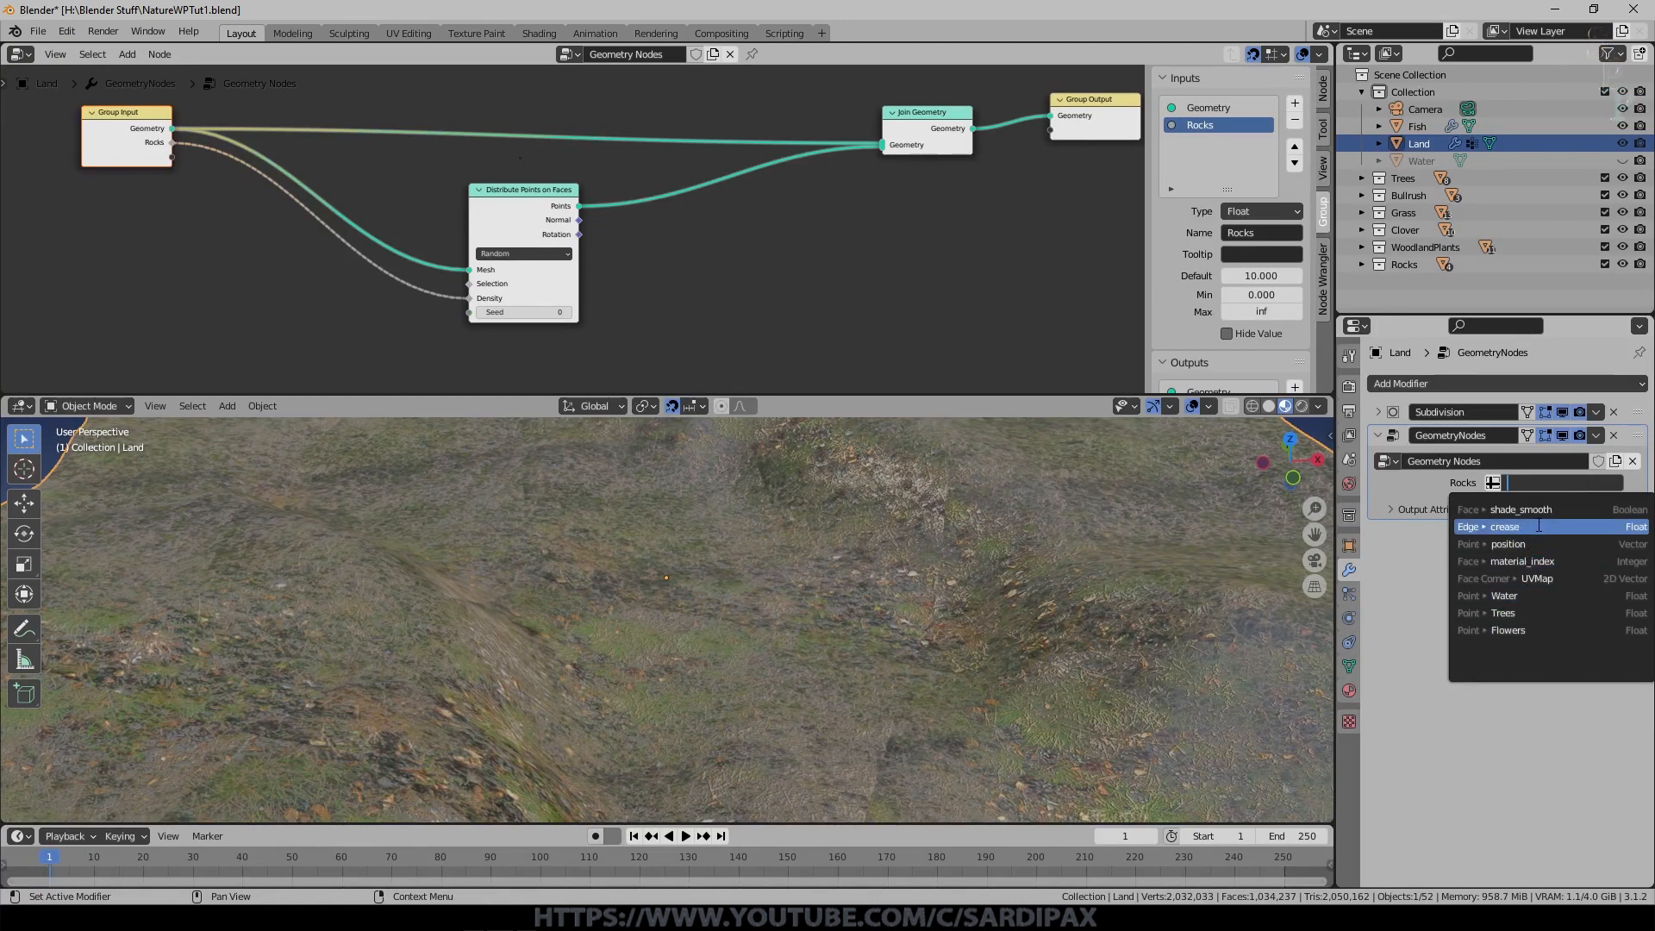
click(1531, 595)
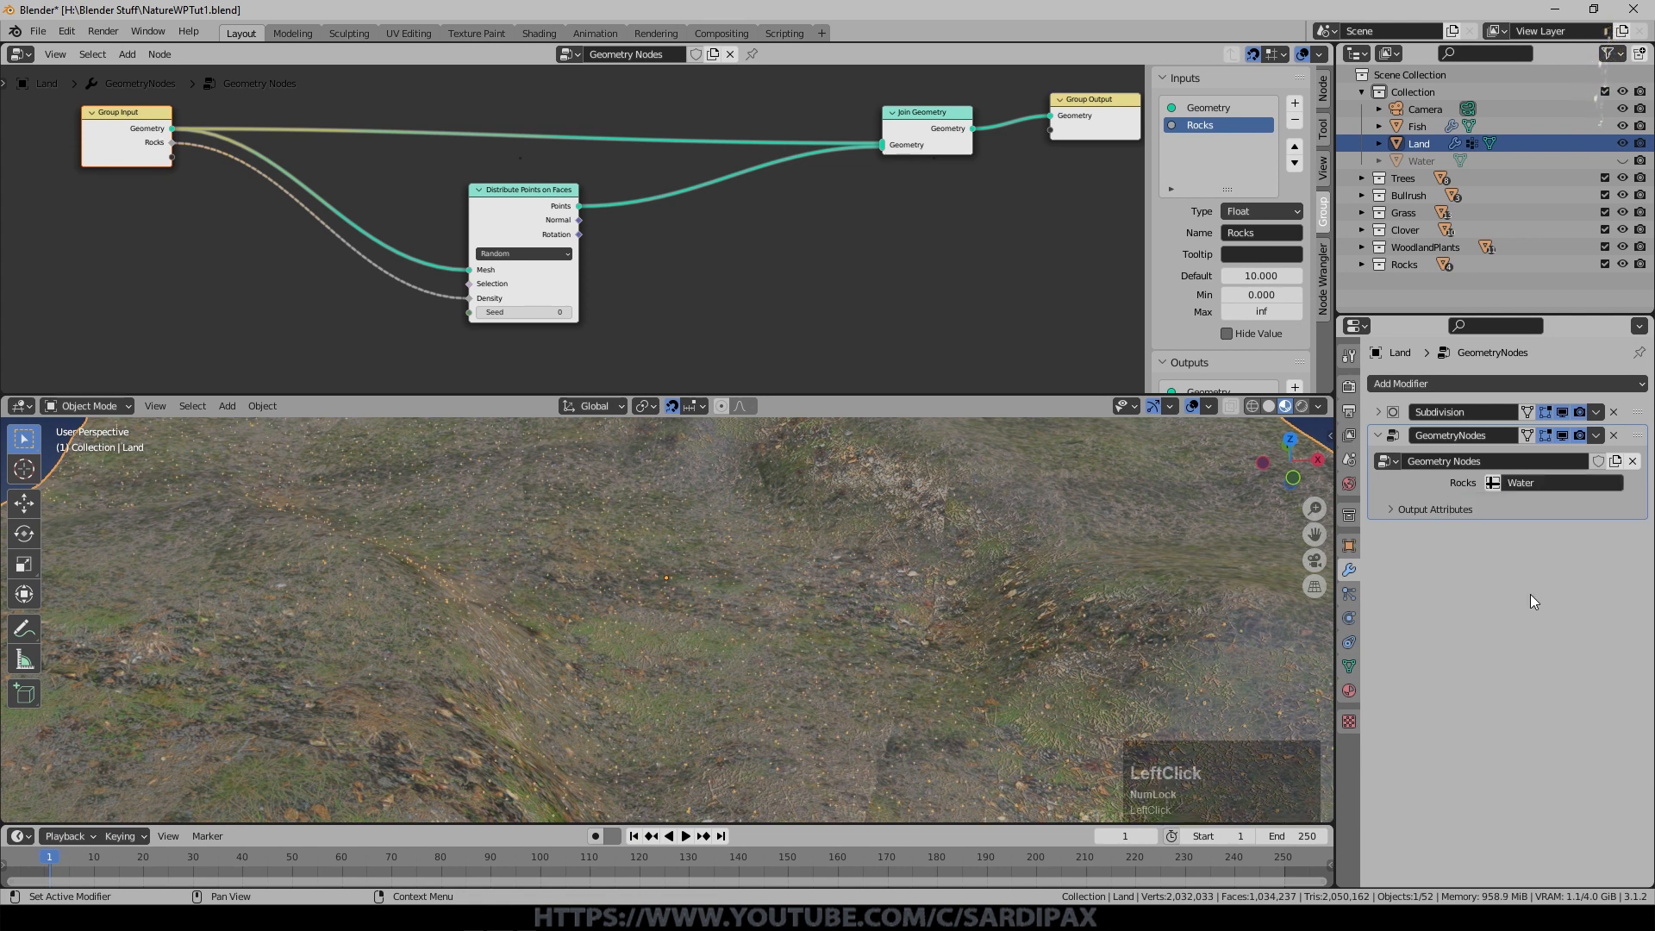
scroll(698, 539, down, 5)
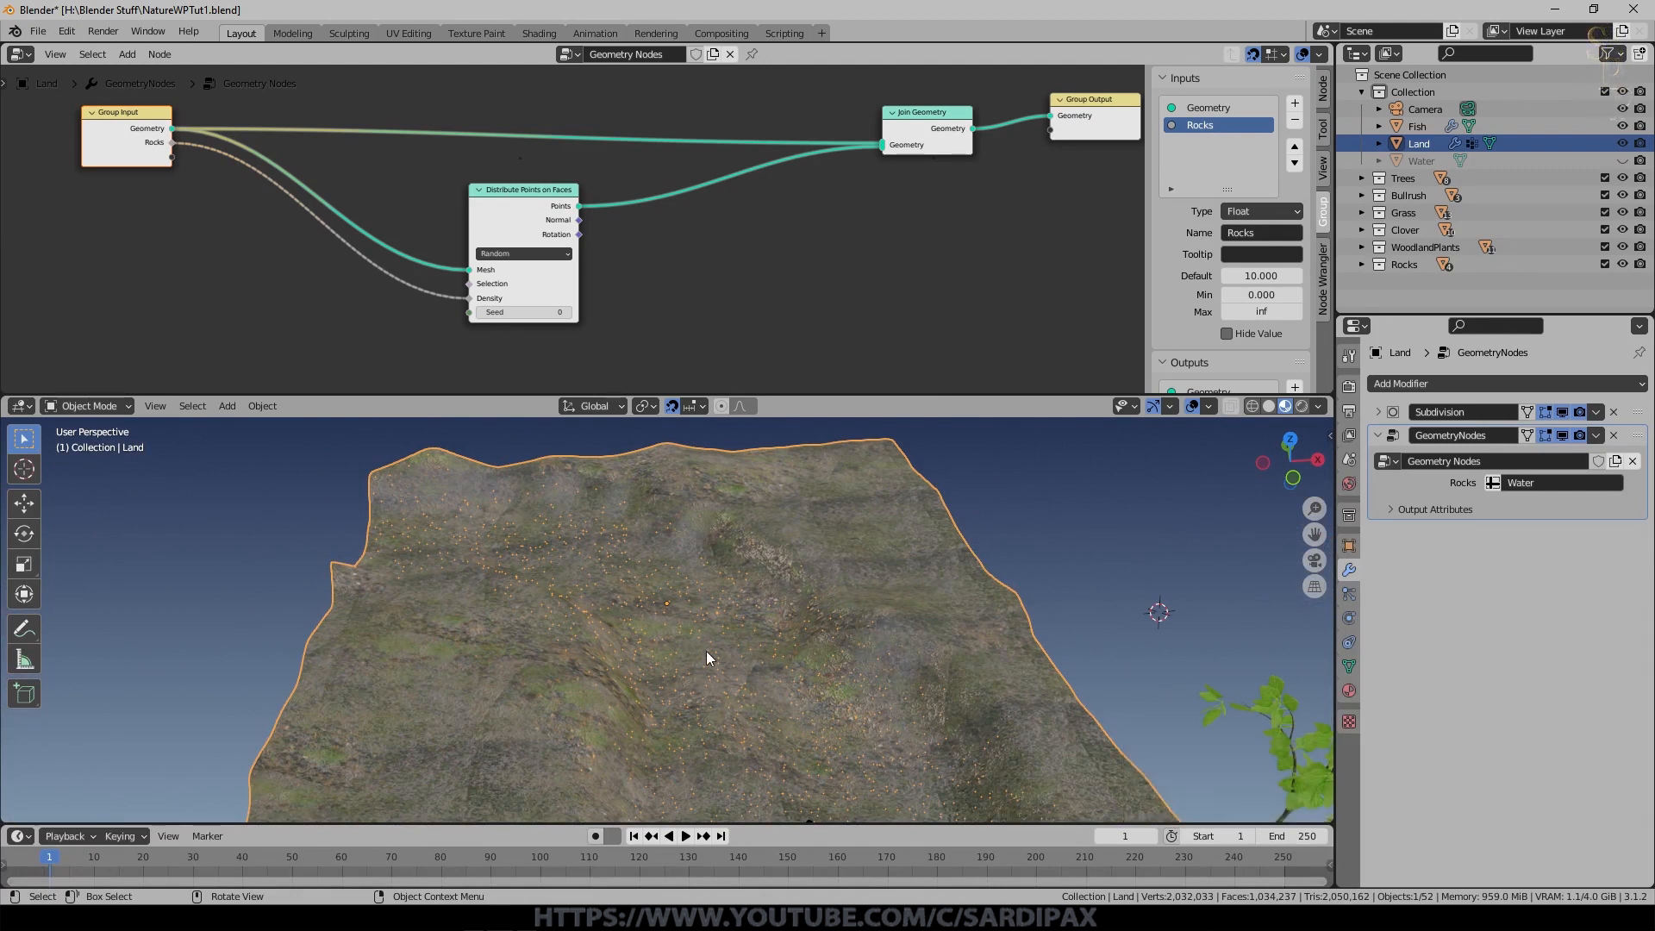
mouse_move(802, 680)
middle_down()
mouse_move(829, 643)
mouse_move(831, 676)
middle_up()
scroll(700, 591, up, 5)
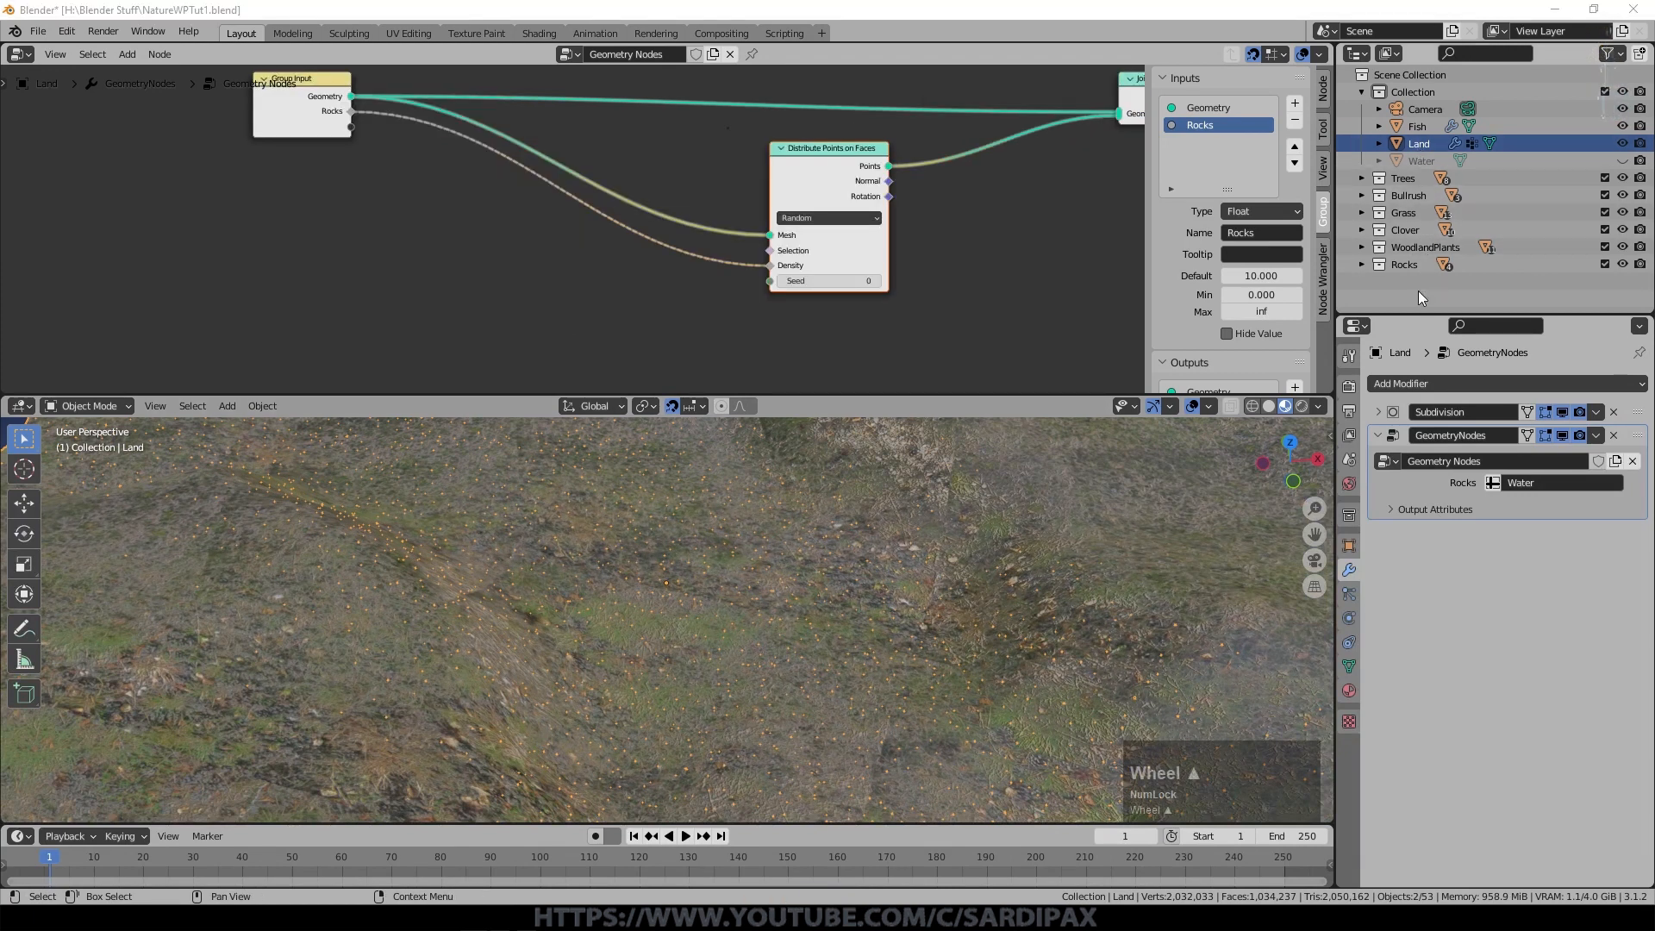
Bring the Rocks collection into the geometry node tree as a Collection Info node below Group Input.
drag(1399, 265, 398, 275)
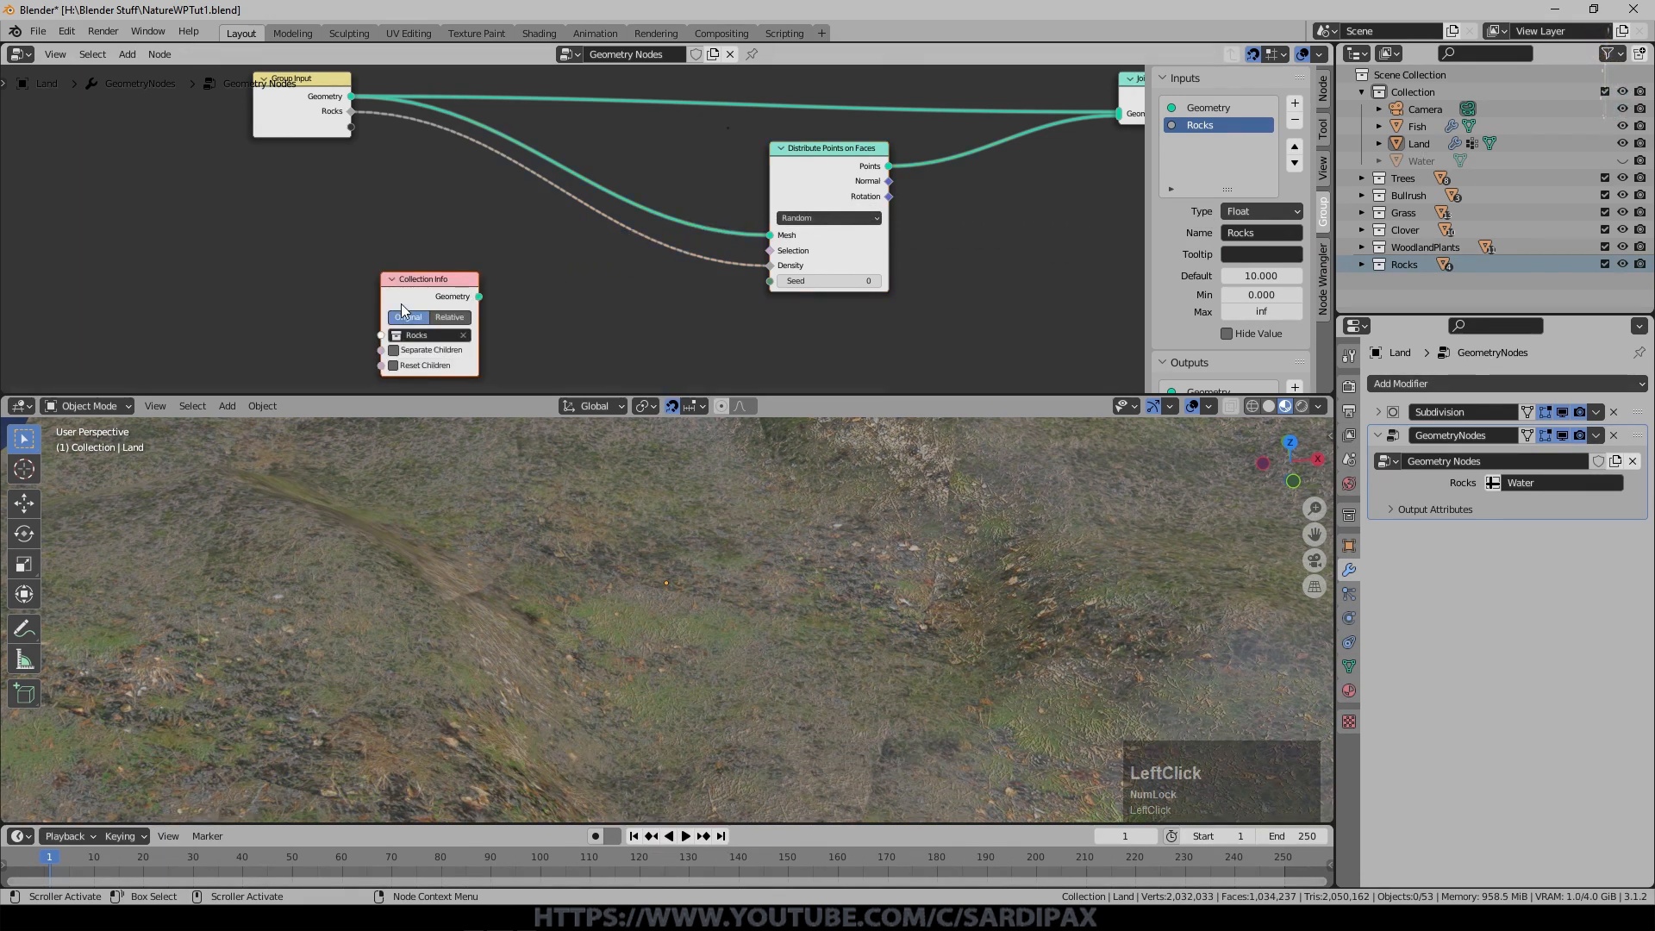
Enable Separate Children and Reset Children on the Rocks Collection Info node and place it directly beneath Distribute Points on Faces.
click(394, 350)
click(401, 363)
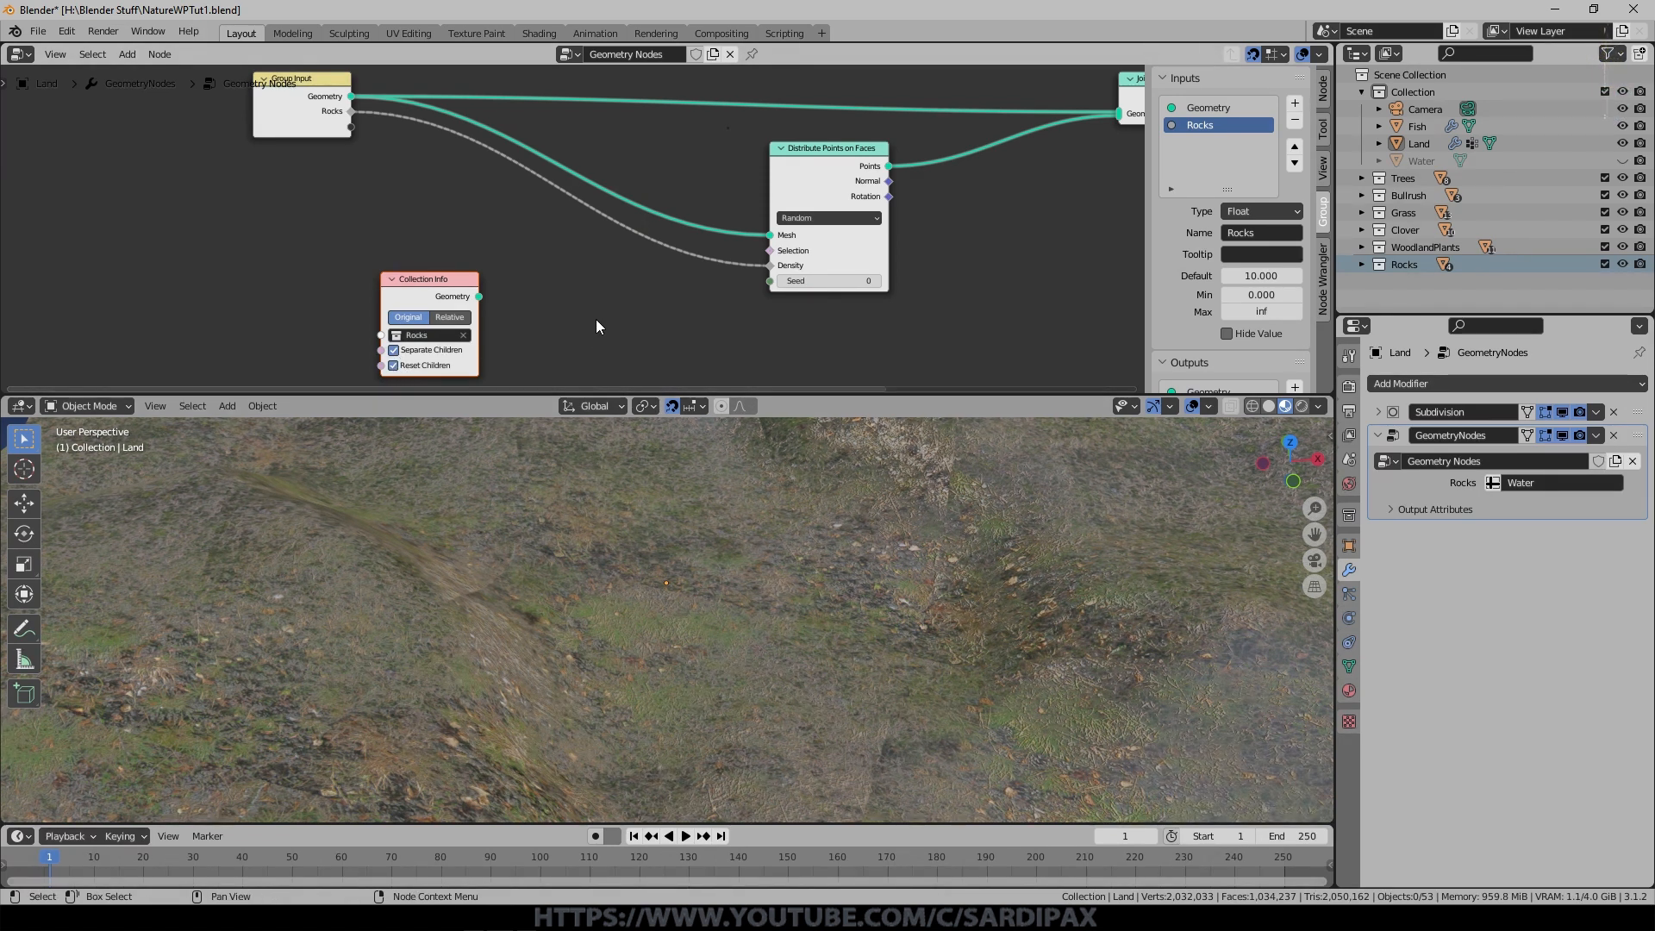
key(Home)
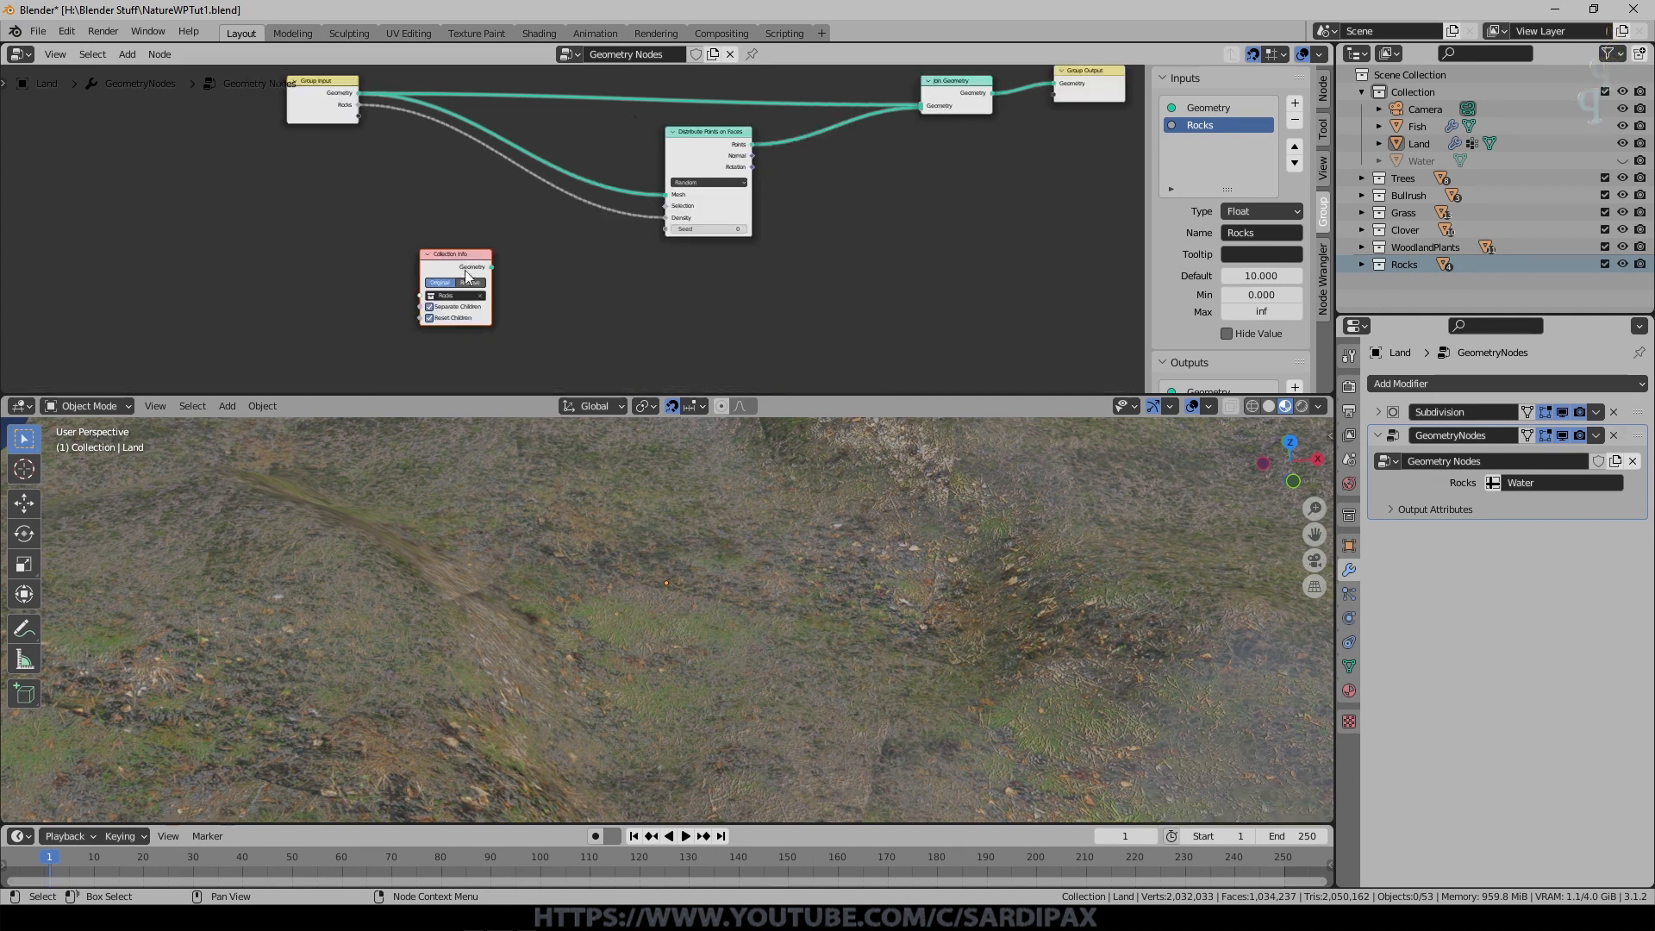
click(464, 259)
drag(482, 263, 738, 263)
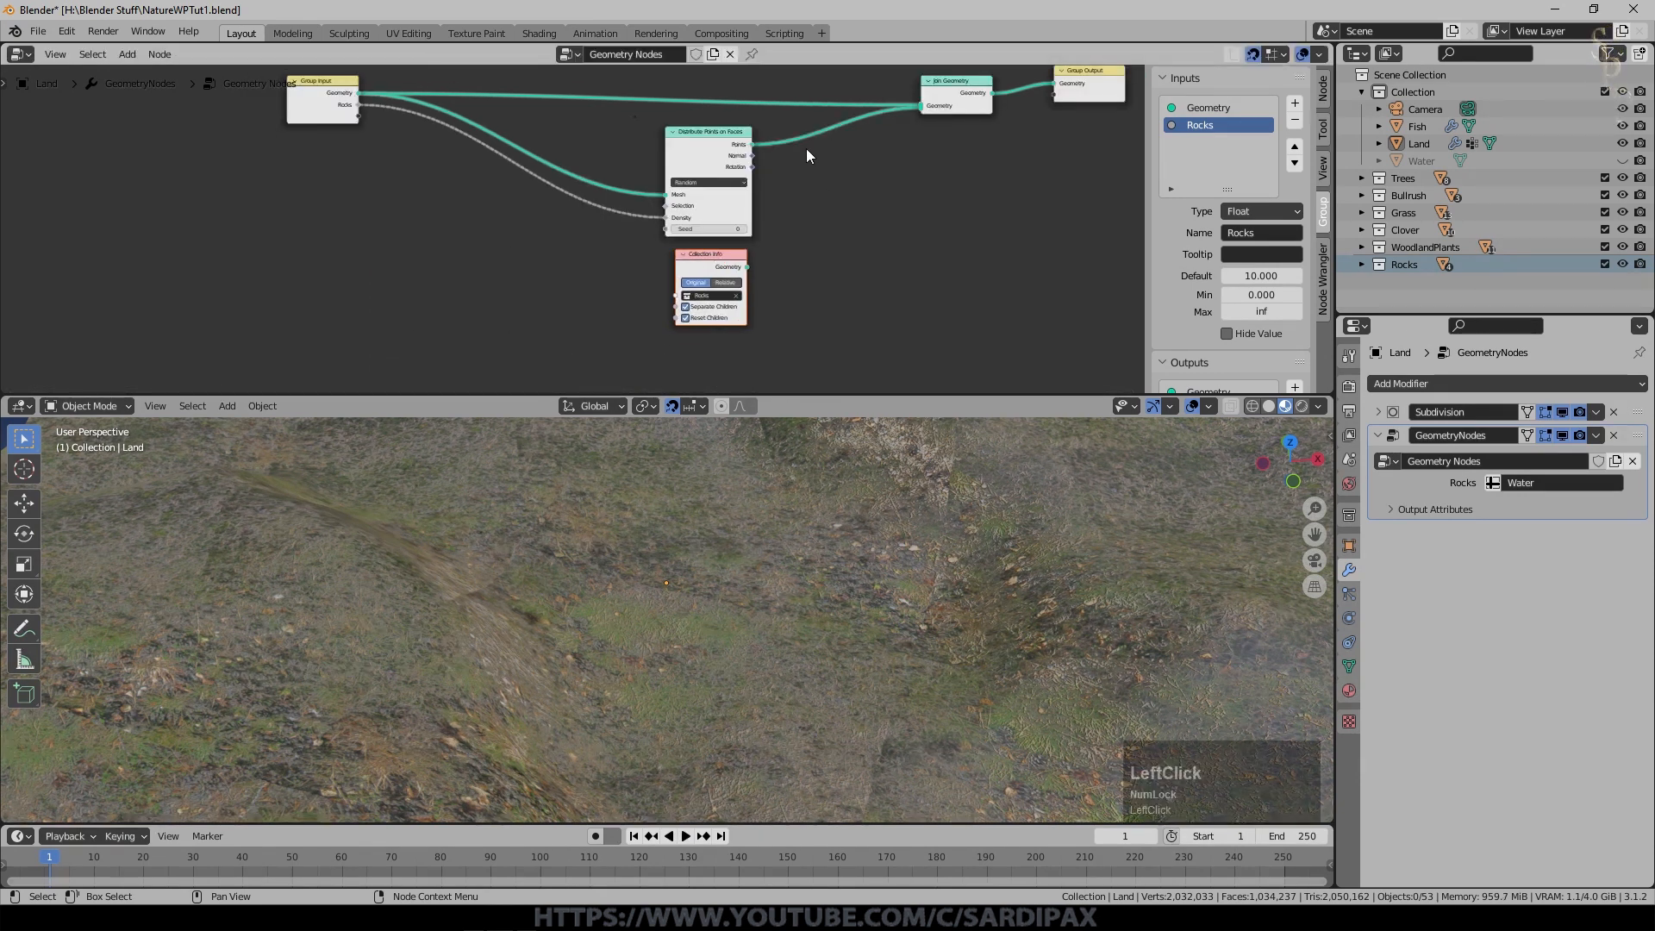
drag(705, 153, 581, 164)
drag(721, 258, 596, 267)
Insert an Instance on Points node between Distribute Points on Faces and Join Geometry, and feed the Rocks Collection Info geometry into its Instance input.
click(121, 53)
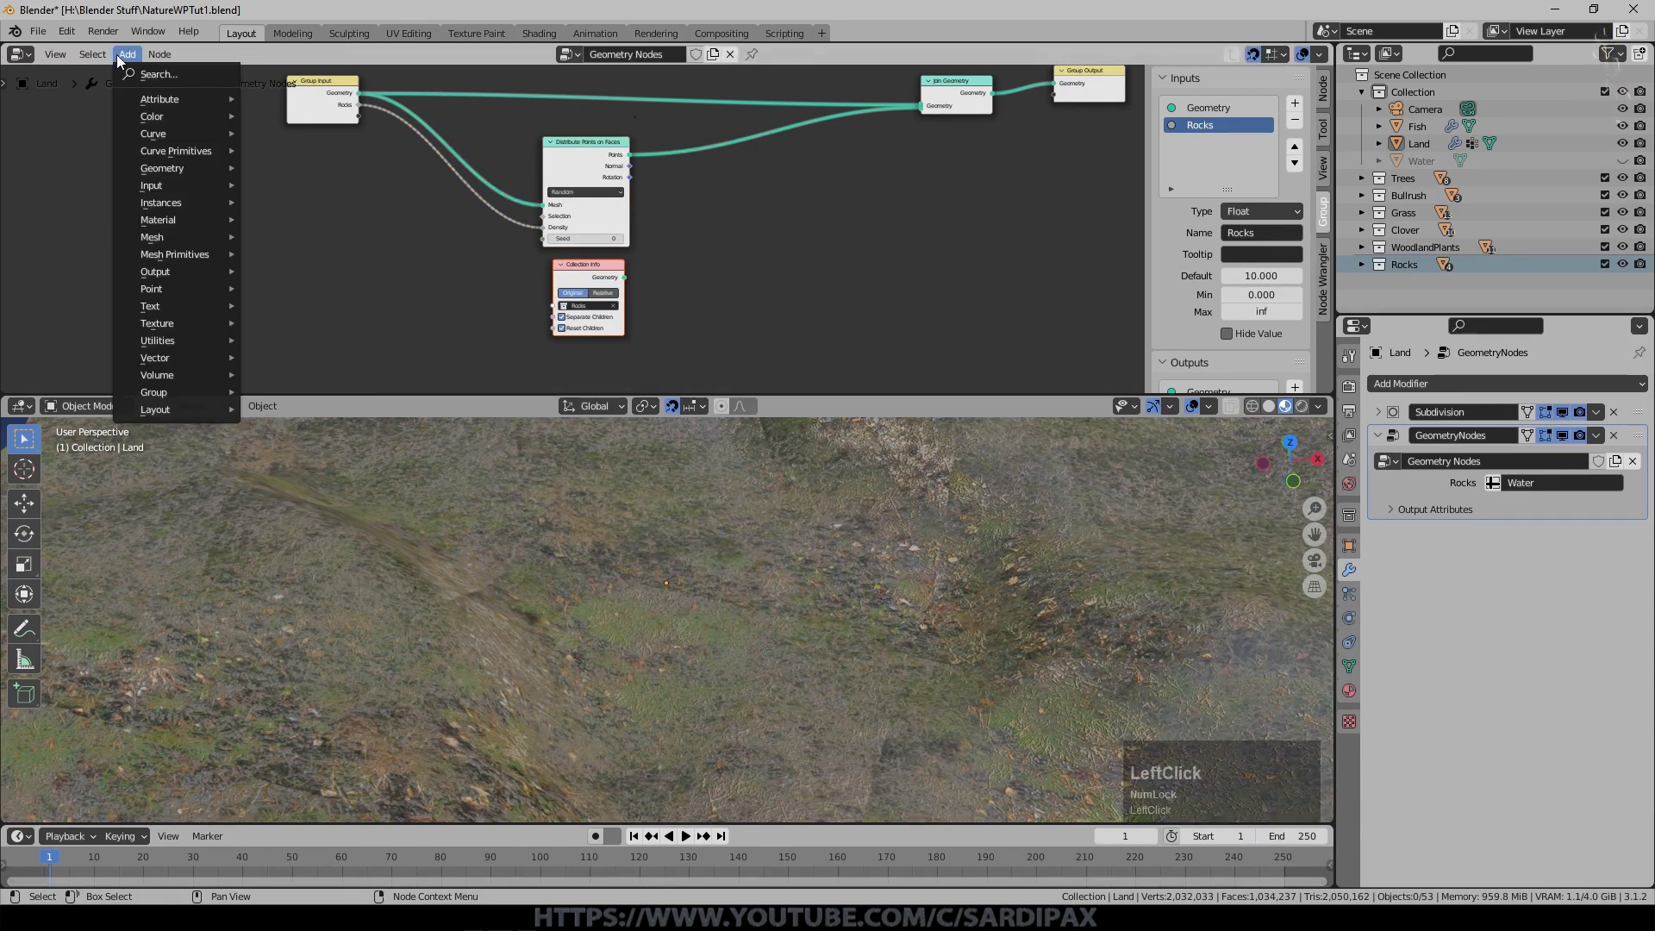
mouse_move(162, 203)
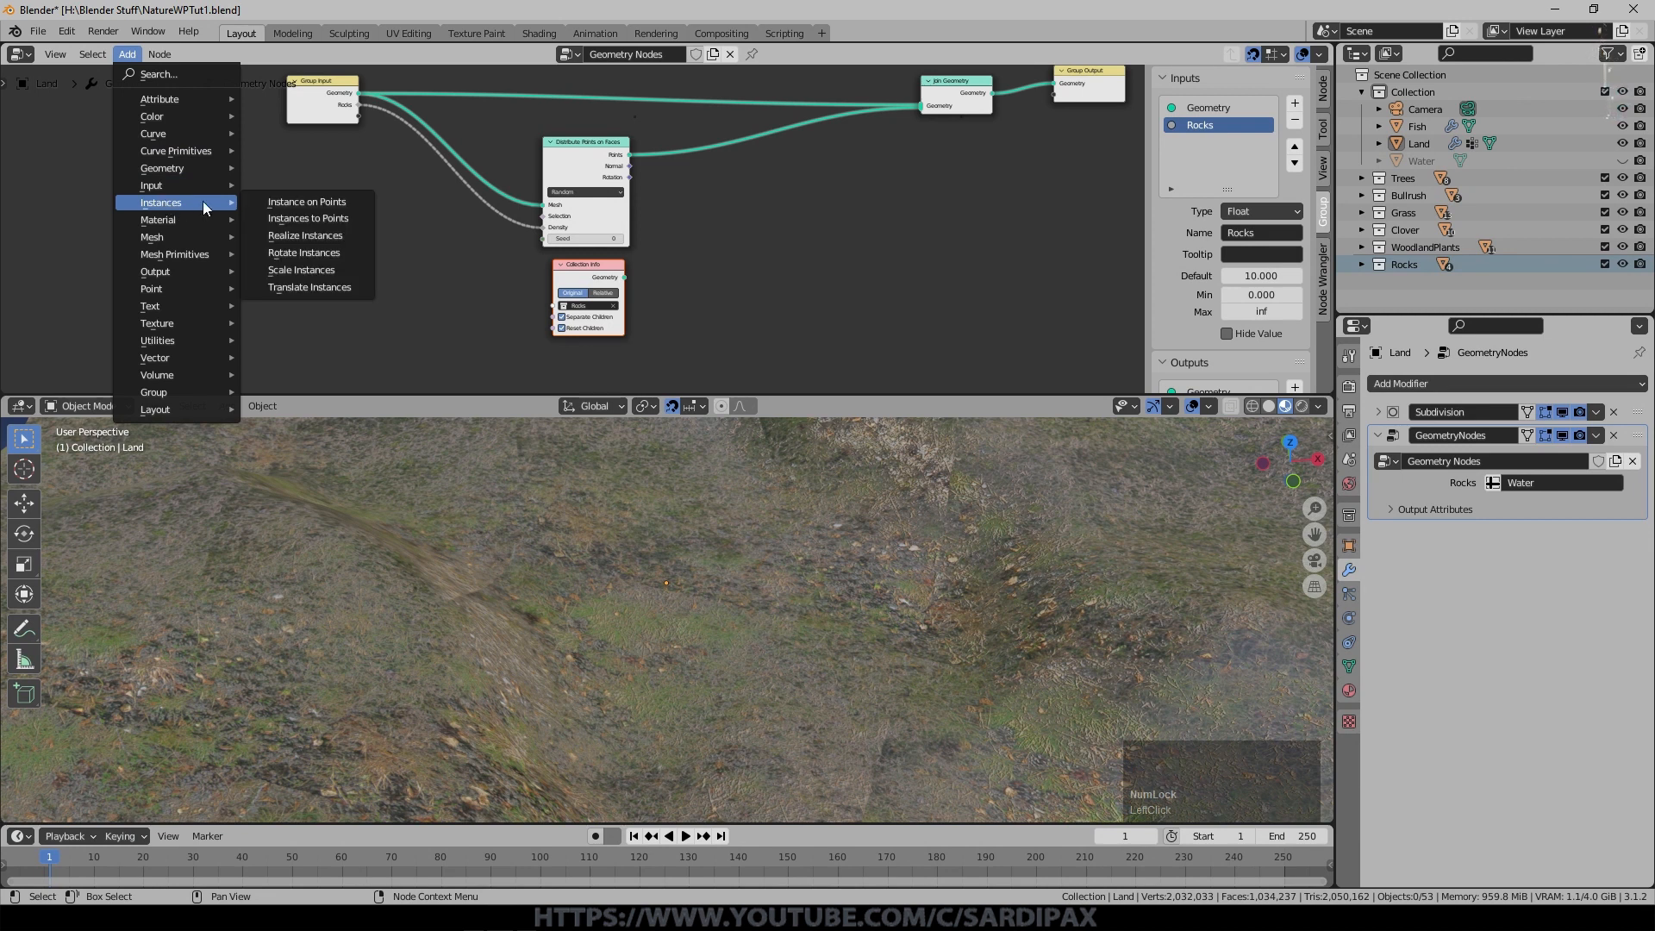
click(298, 198)
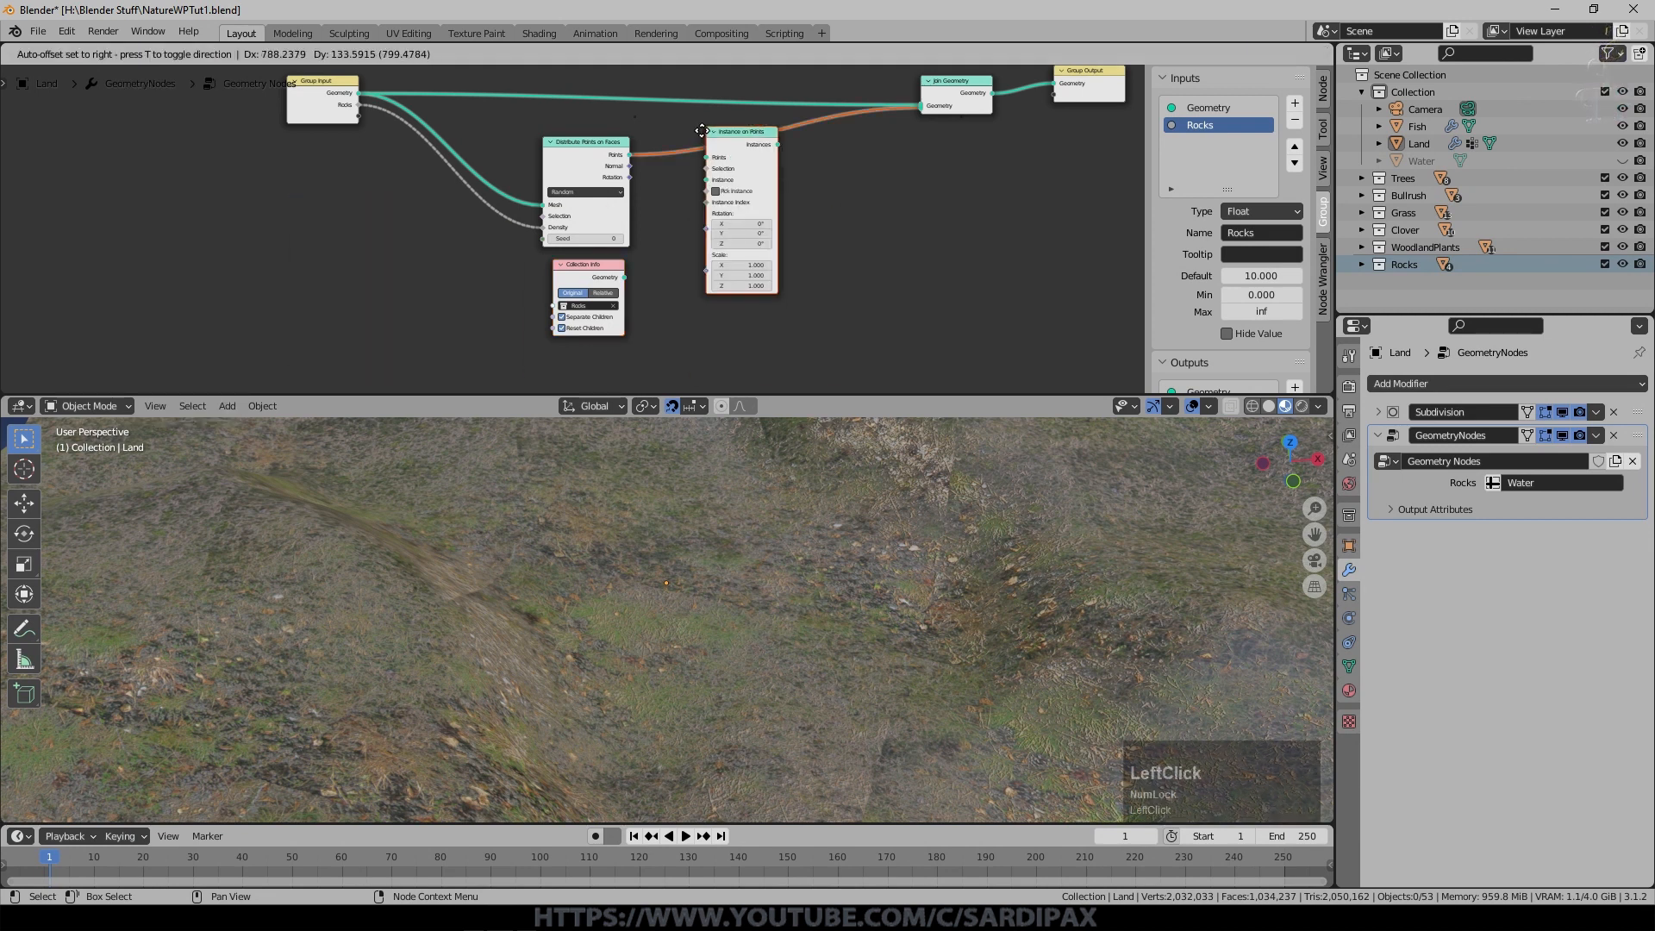
click(705, 136)
drag(597, 271, 747, 169)
scroll(562, 281, up, 2)
middle_drag(706, 669, 700, 582)
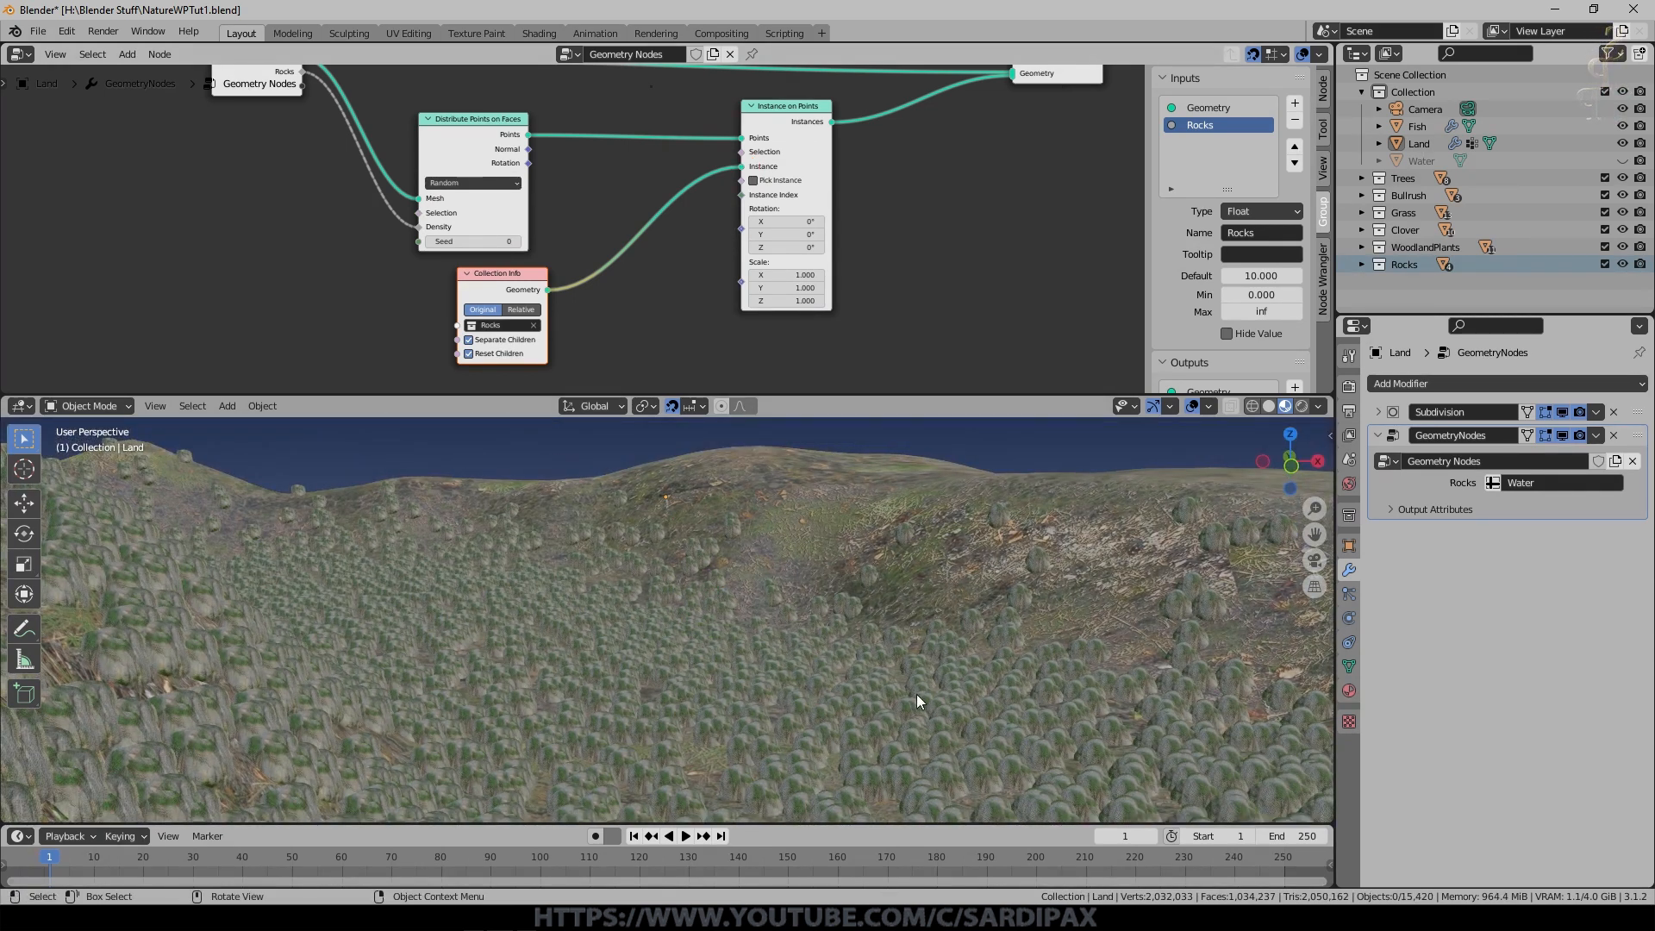
Enable Pick Instance on the Instance on Points node and space it apart from the Collection Info node.
click(752, 181)
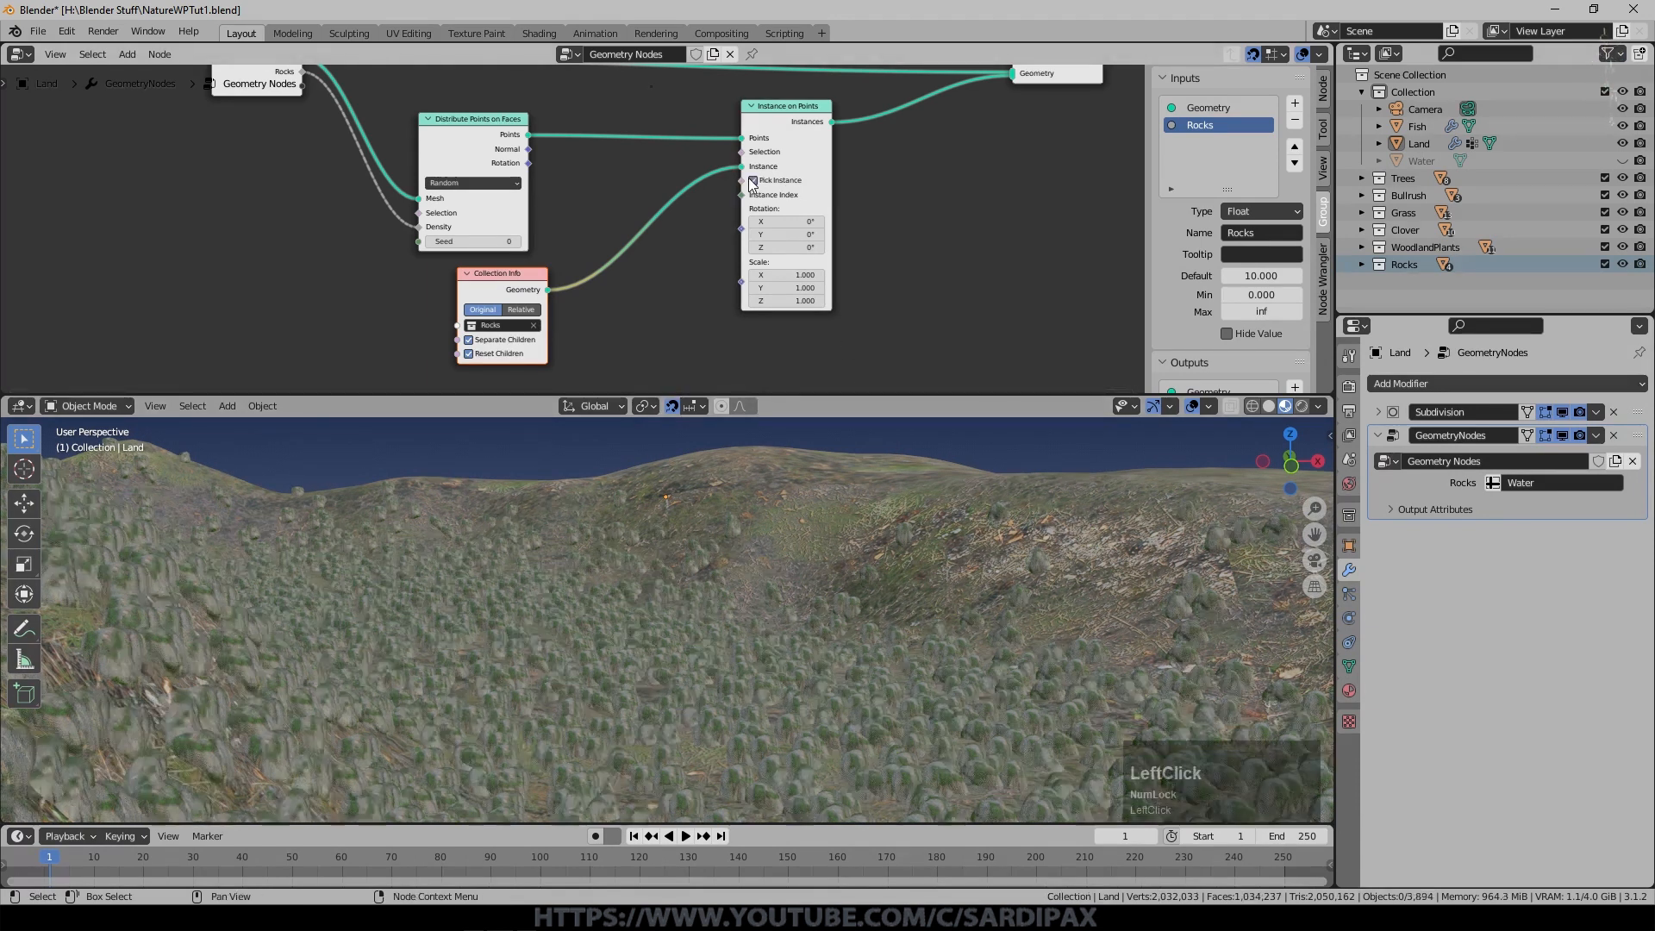
drag(783, 155, 834, 156)
click(1301, 406)
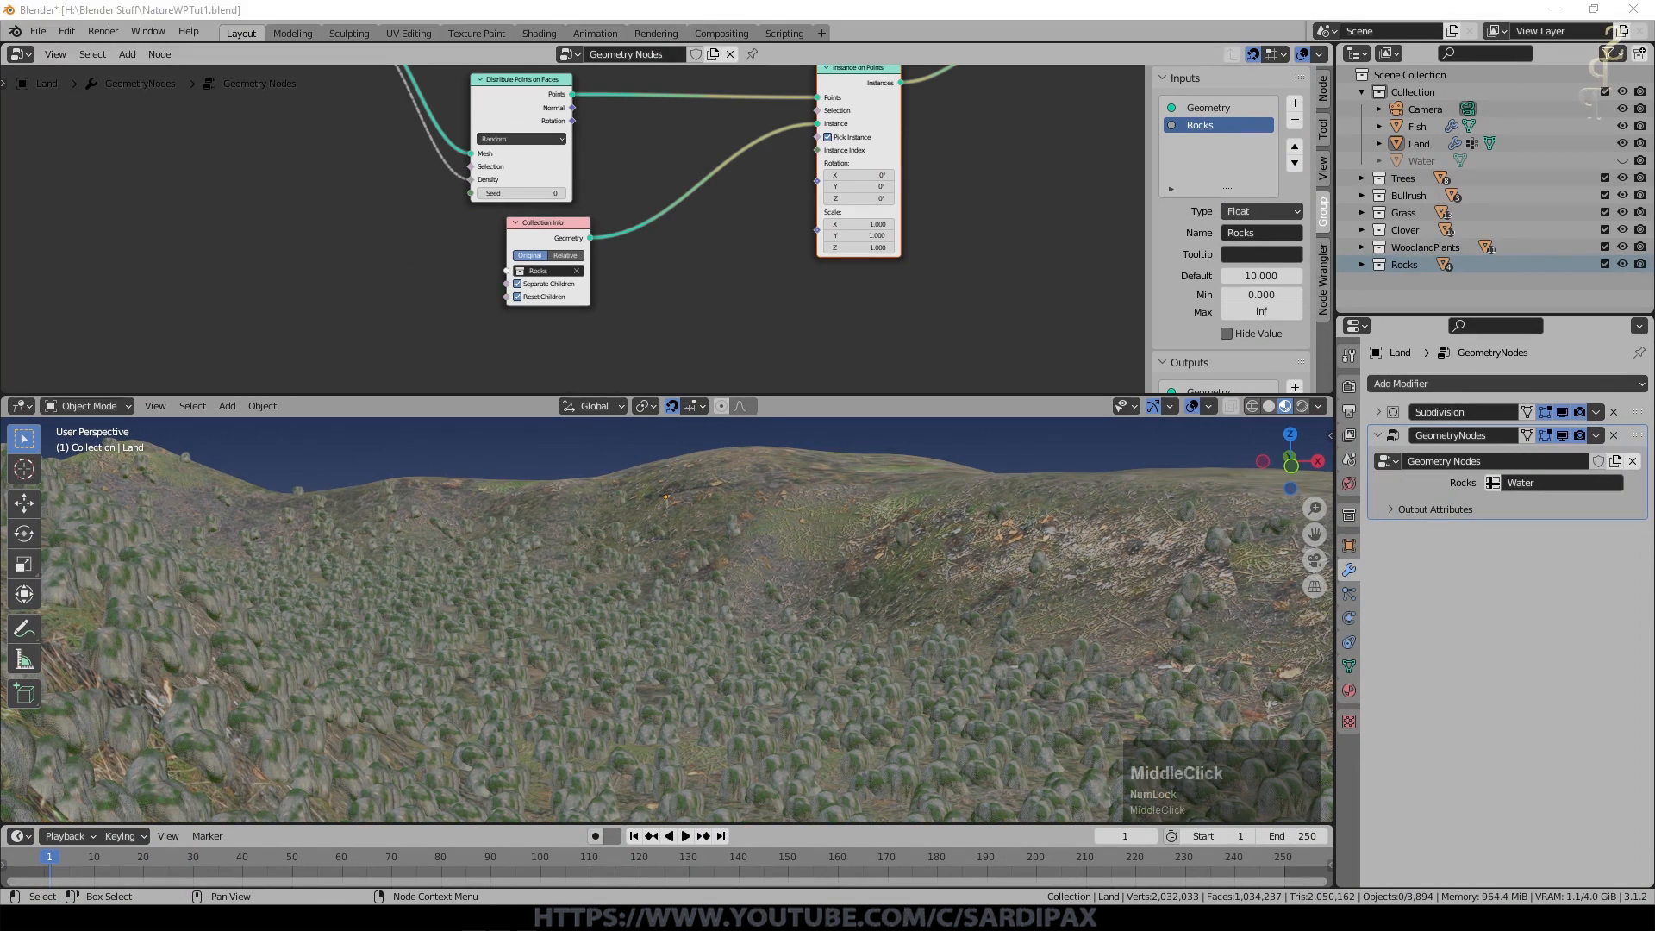
drag(541, 233, 516, 244)
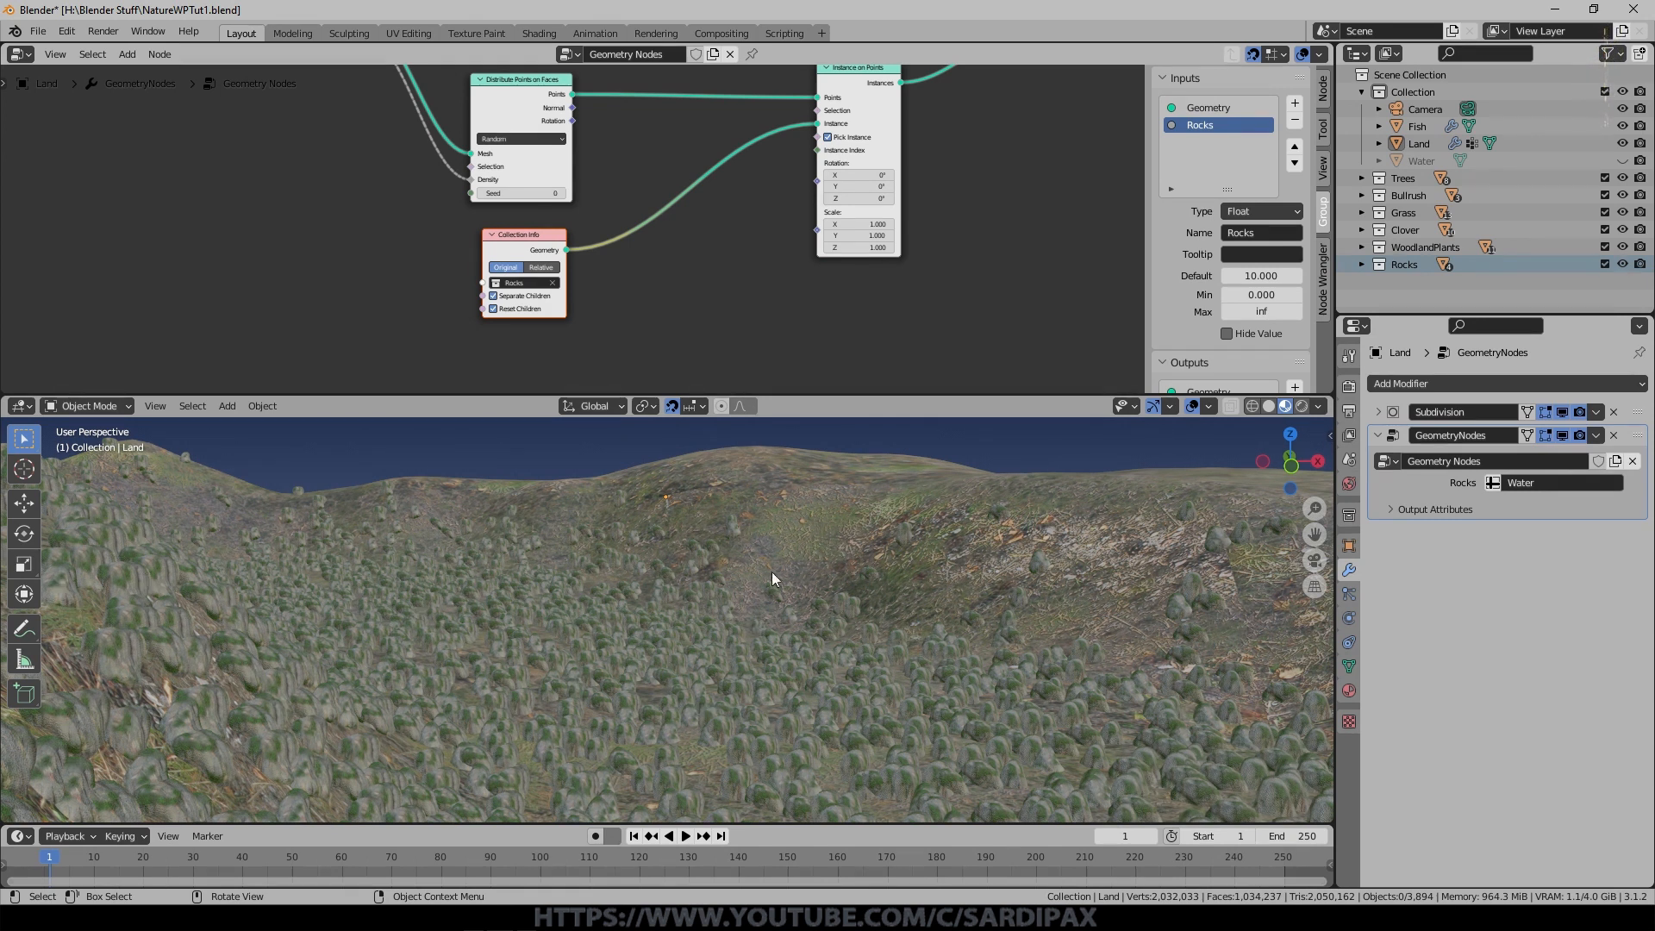
Insert a Transform node on the link between Collection Info and Instance on Points.
click(134, 54)
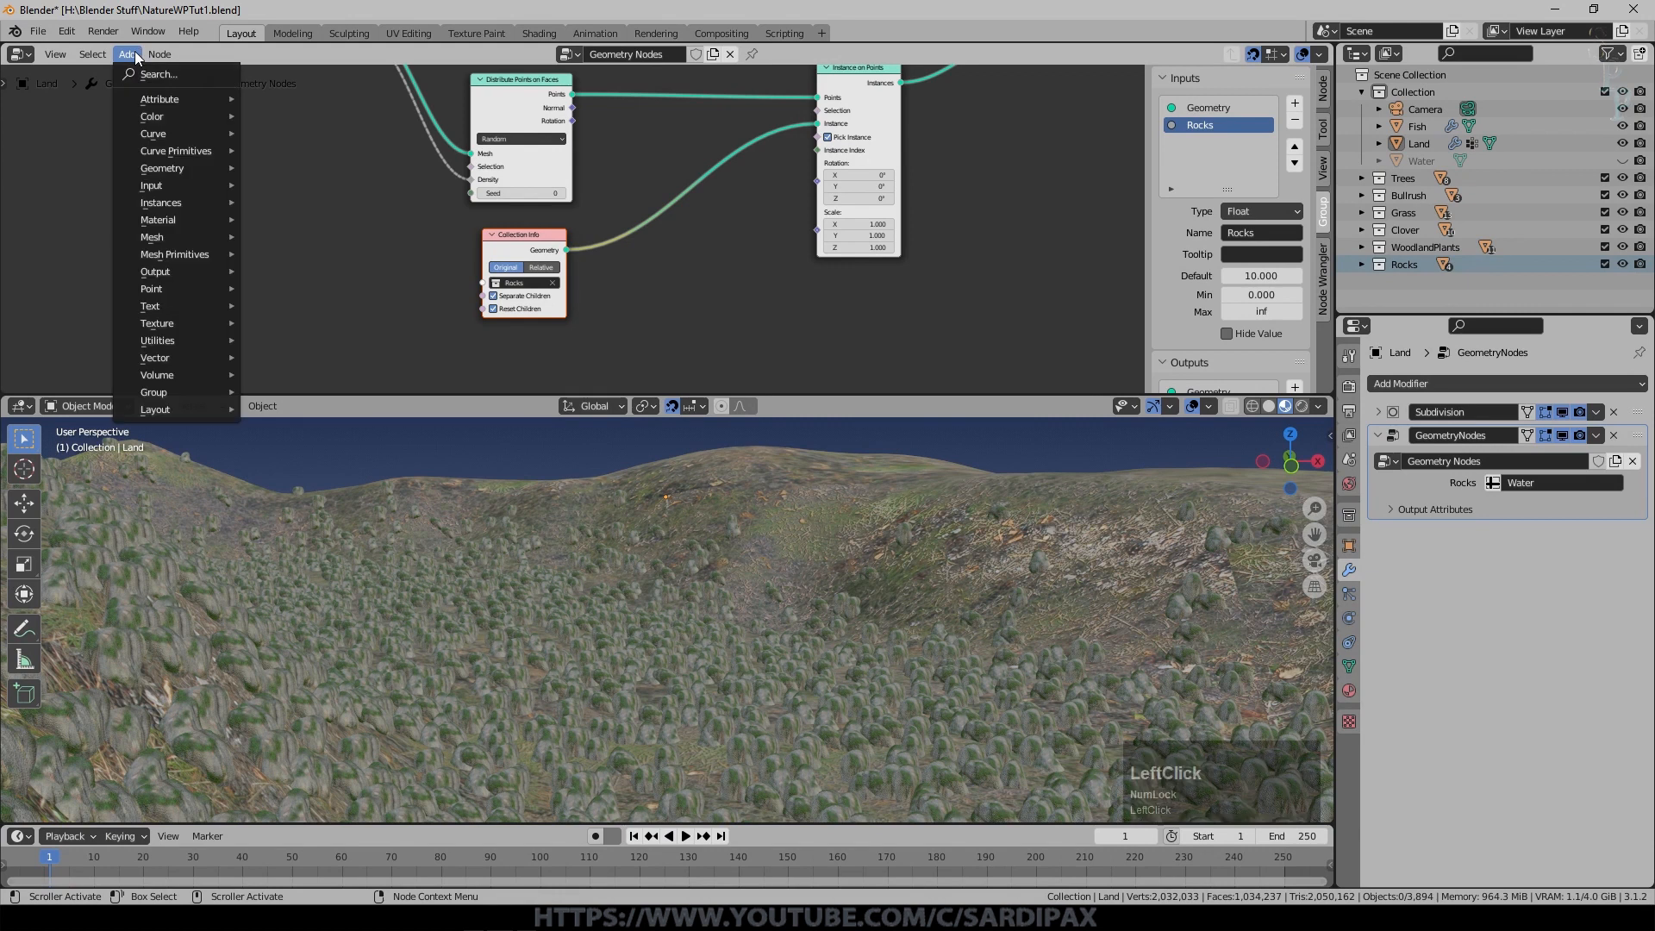
click(131, 54)
click(128, 54)
mouse_move(171, 179)
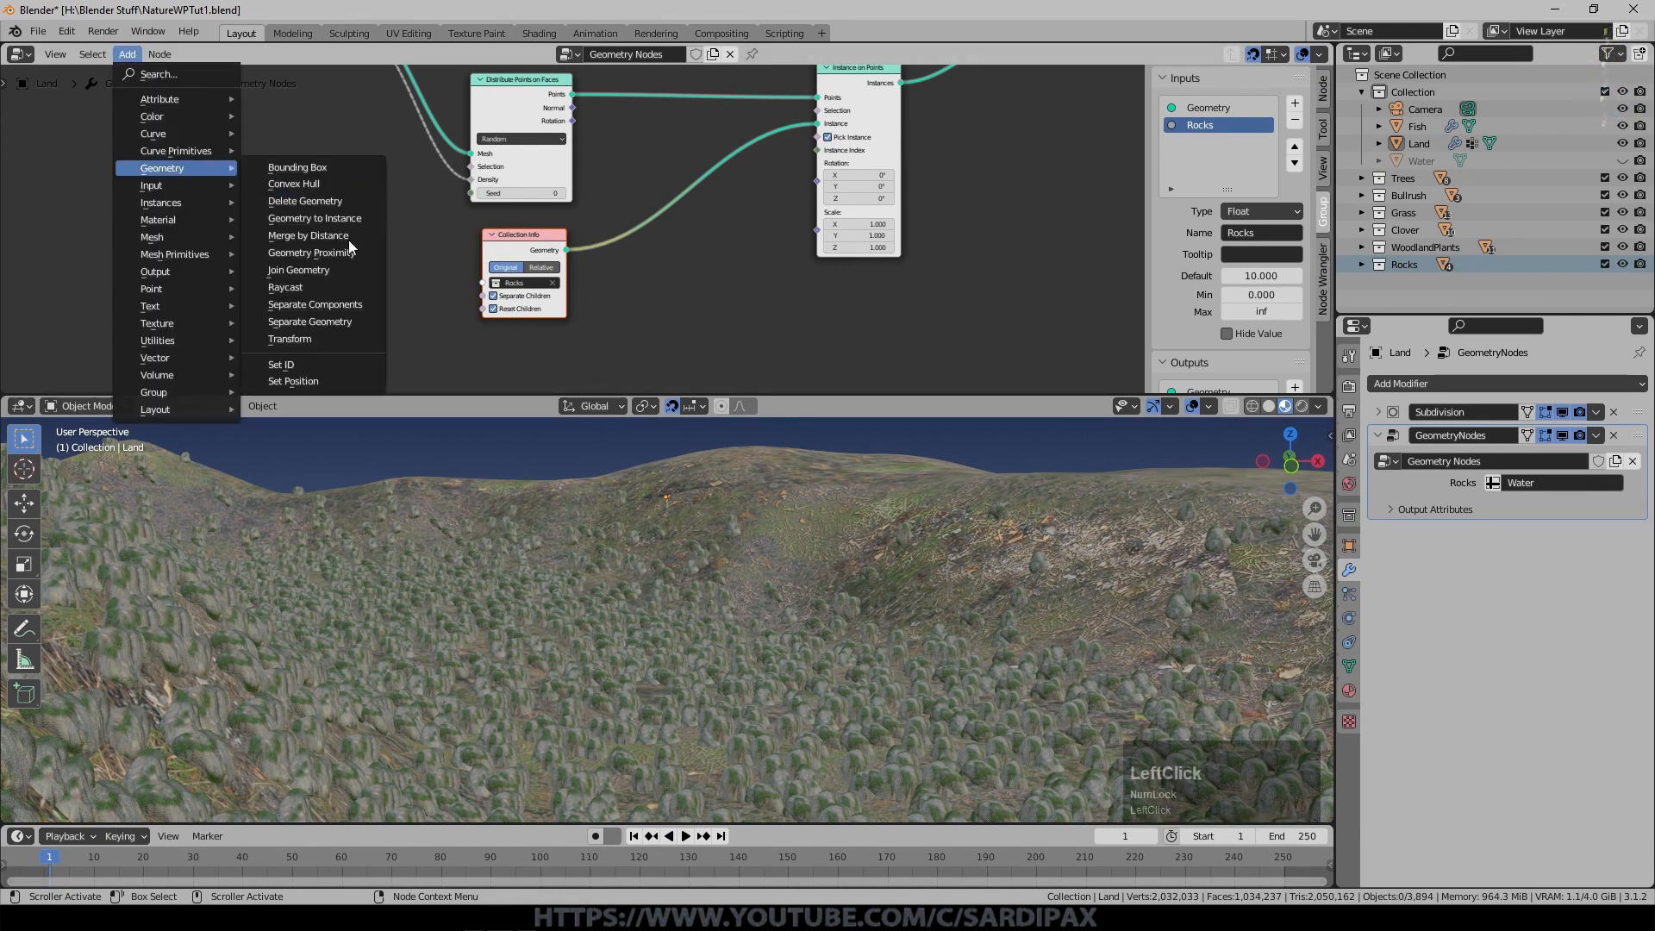
click(341, 339)
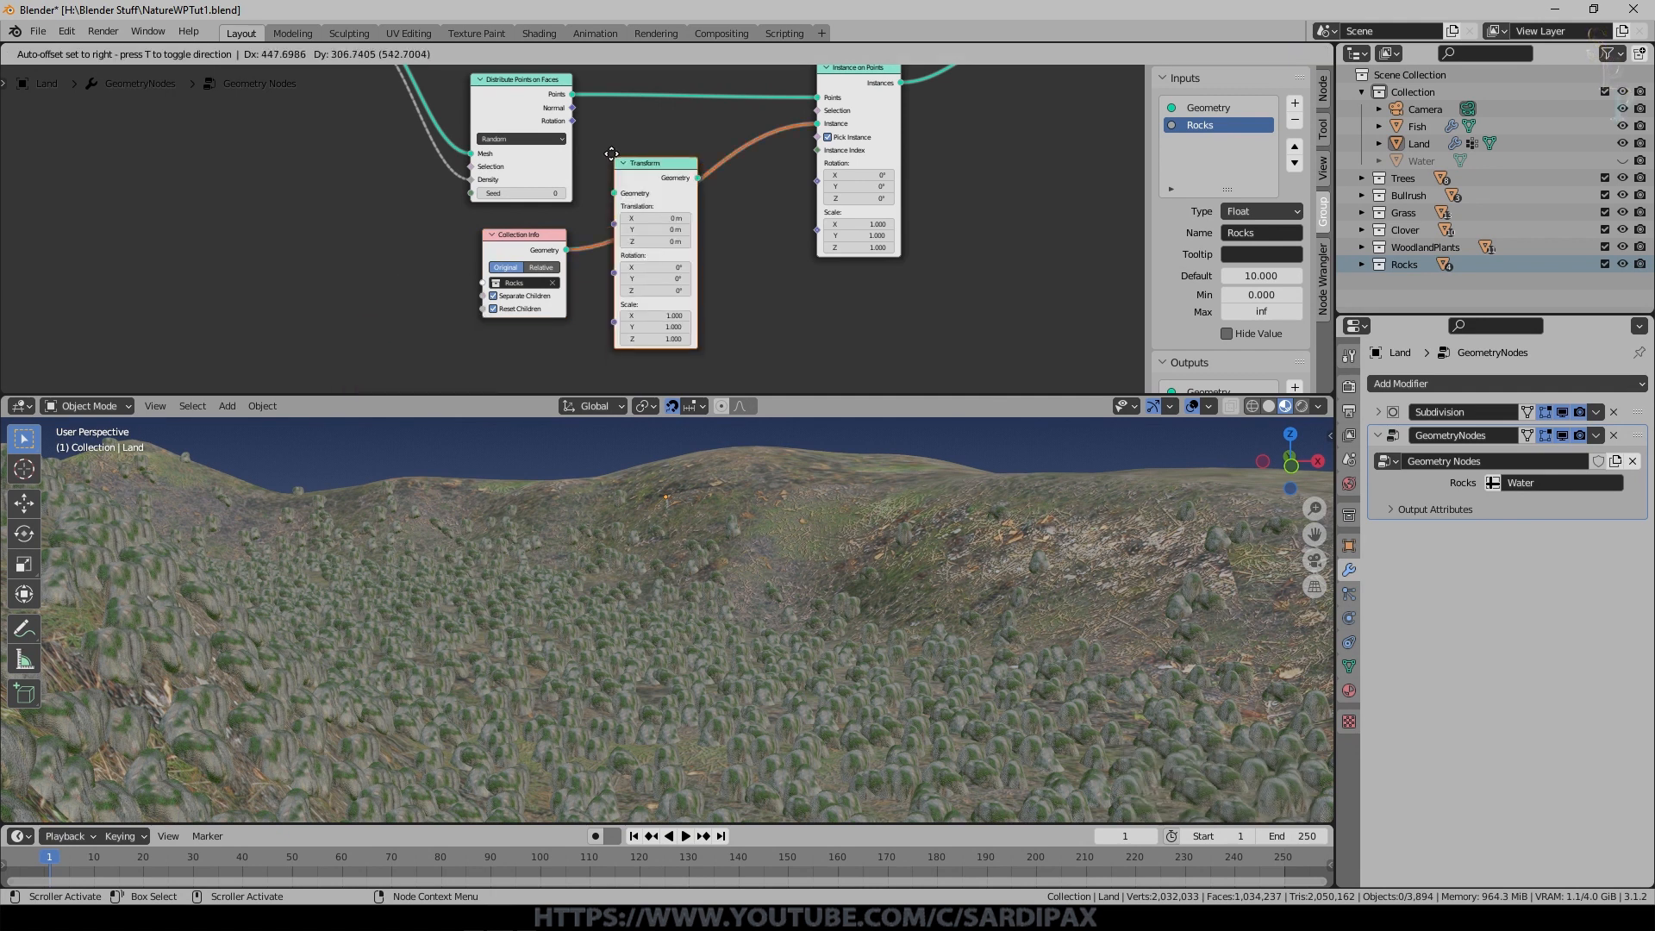
click(612, 155)
Try the Transform node's scale at 0.1 and 2 on all axes, and set it back to 1.
drag(655, 315, 655, 339)
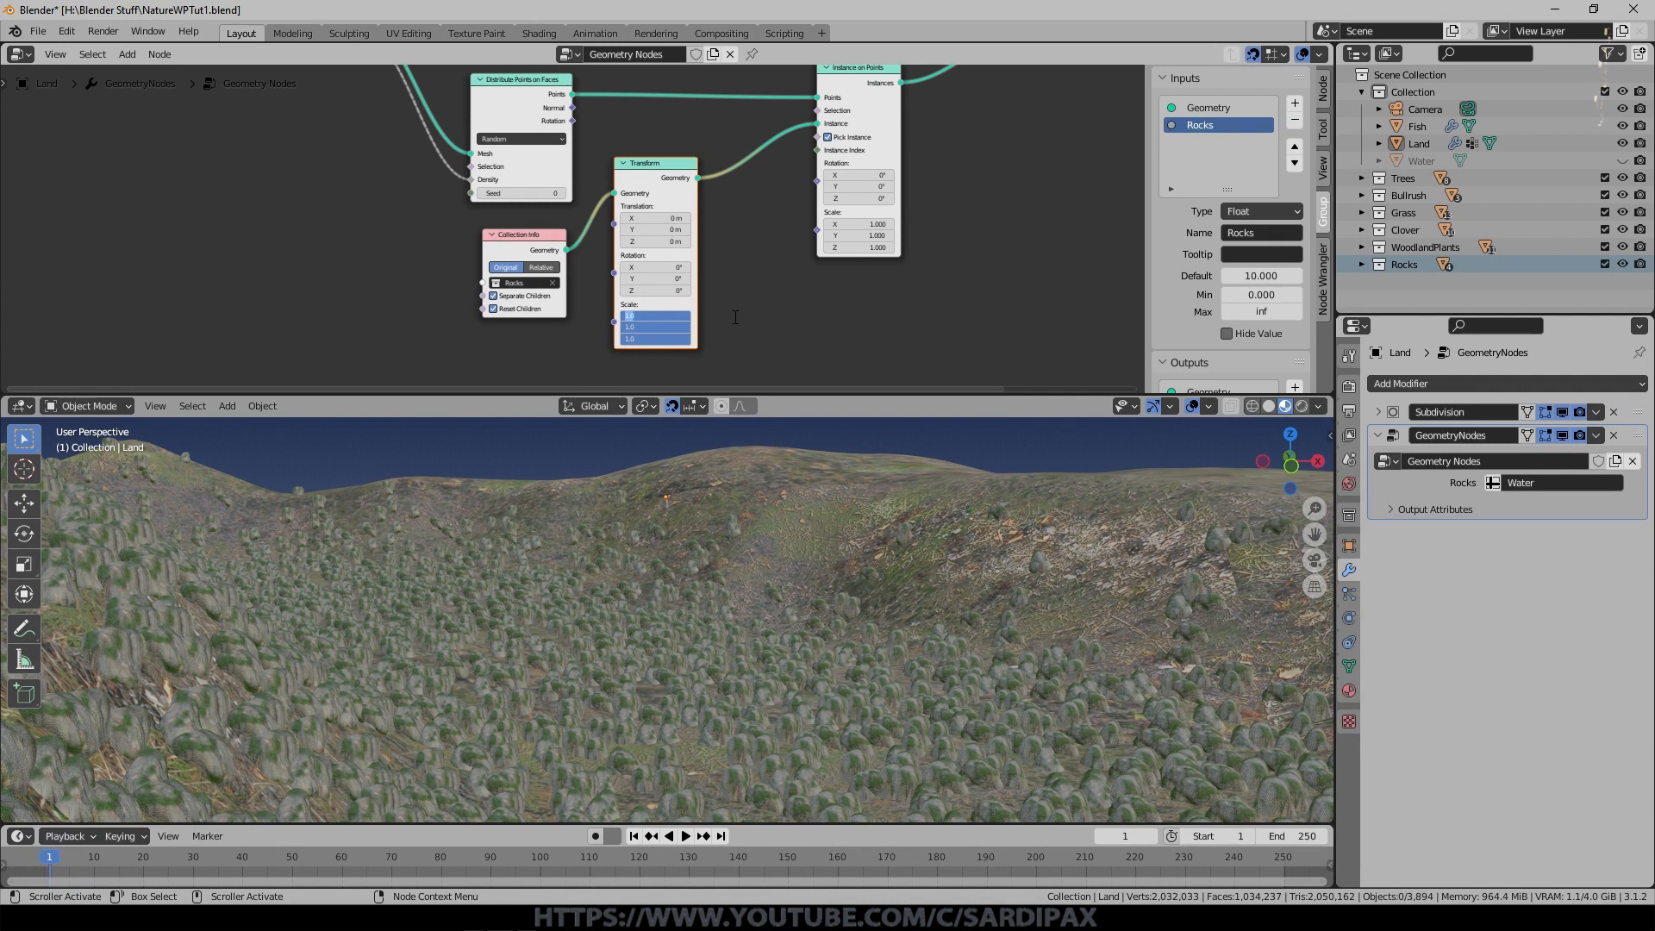
text(.1)
key(Return)
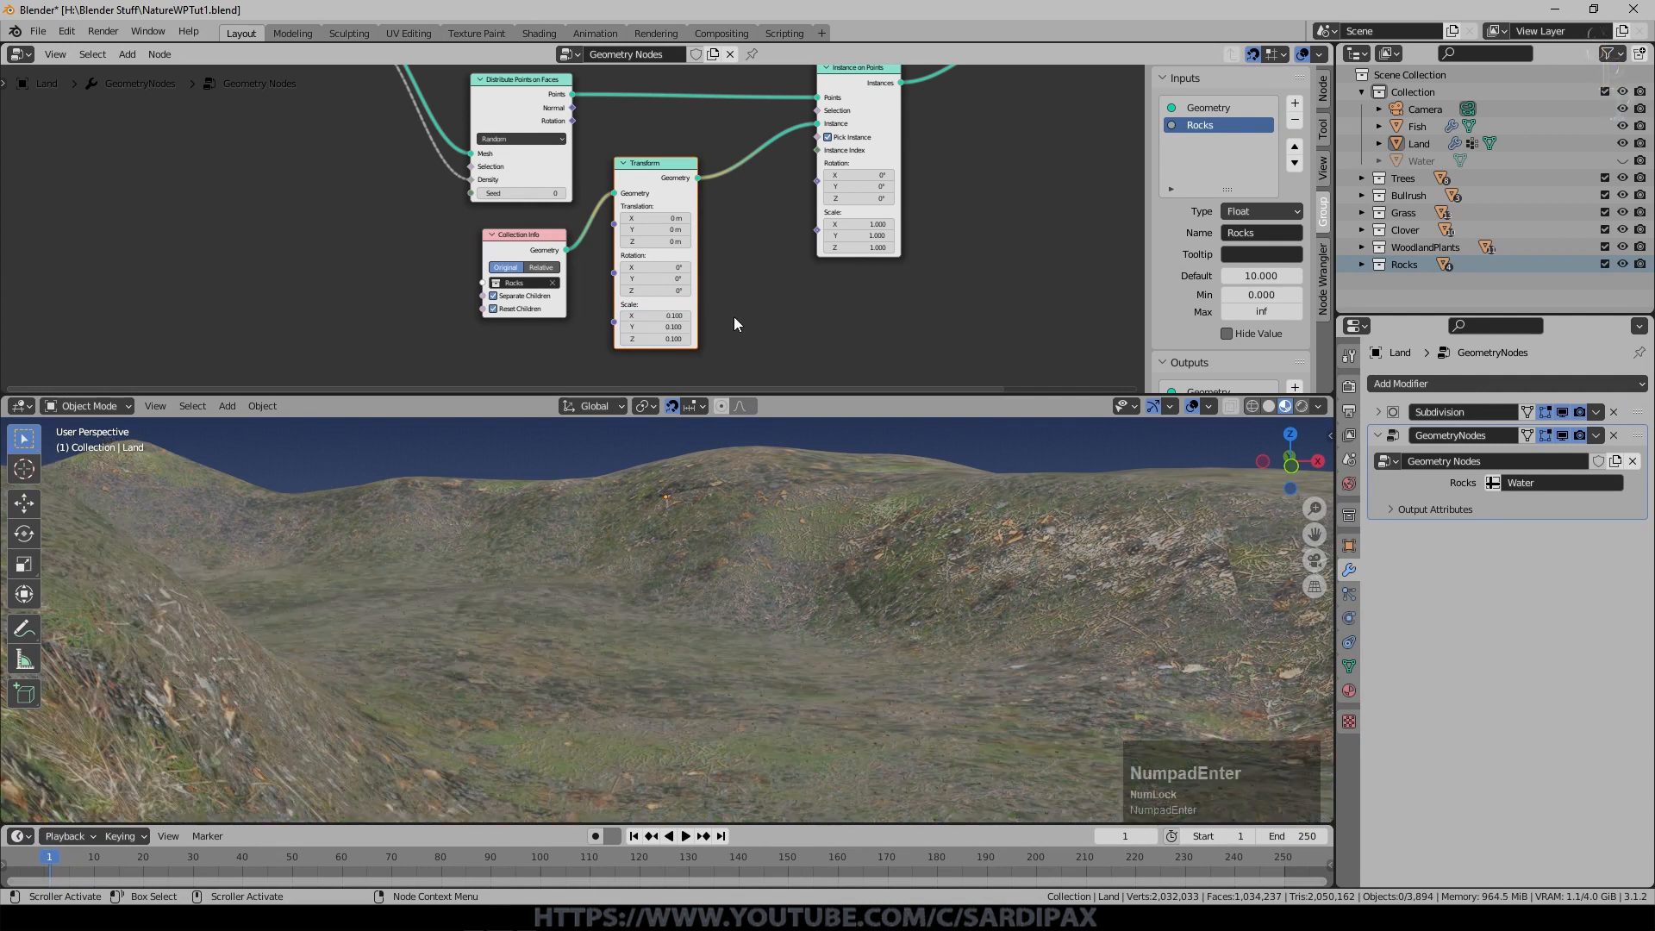
scroll(698, 598, up, 2)
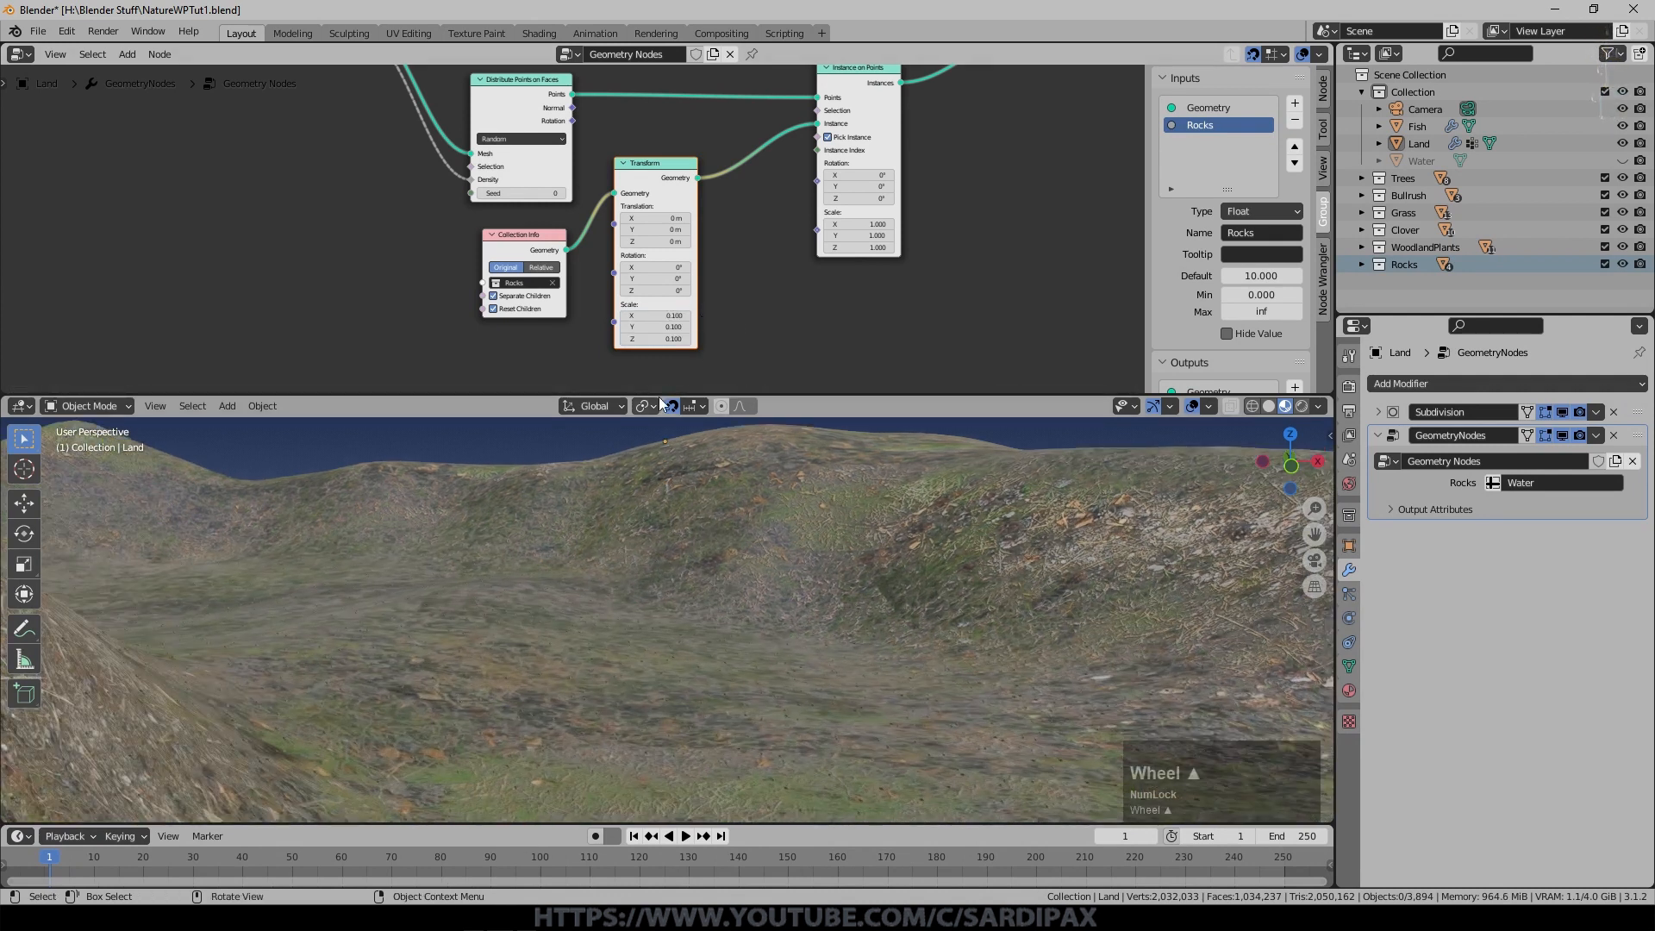
drag(657, 338, 658, 316)
text(2)
key(KP_Enter)
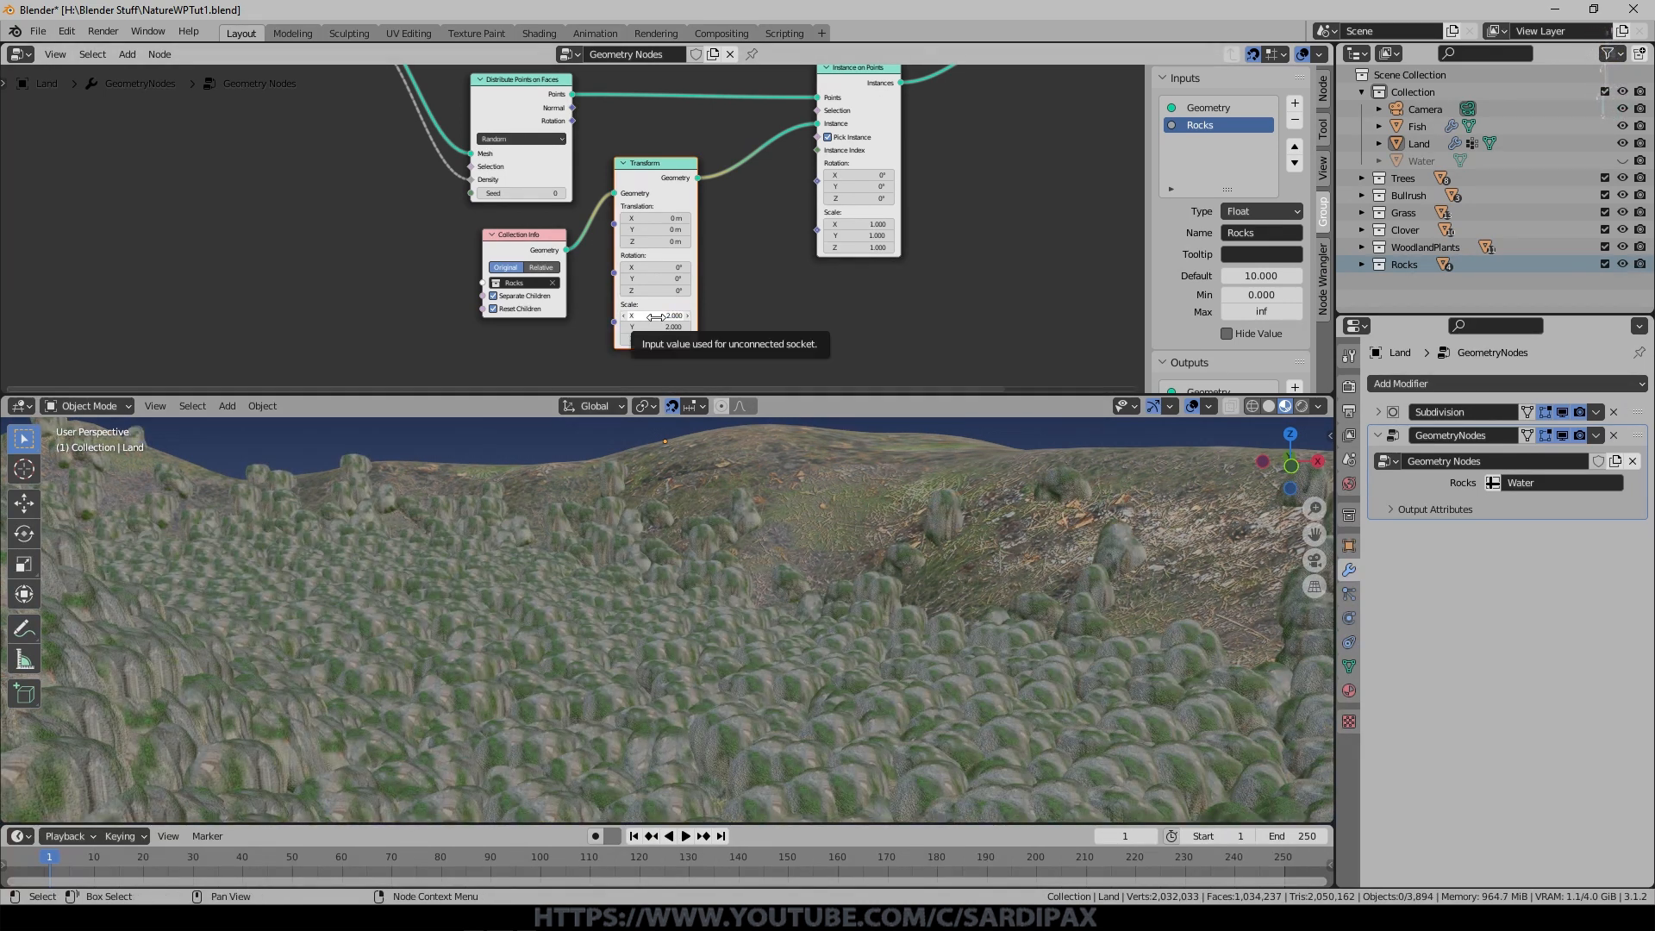
drag(662, 316, 662, 339)
text(1)
key(KP_Enter)
Spread out the Distribute Points on Faces, Collection Info and Transform nodes to free space ahead of Instance on Points.
scroll(775, 319, down, 1)
scroll(774, 315, down, 1)
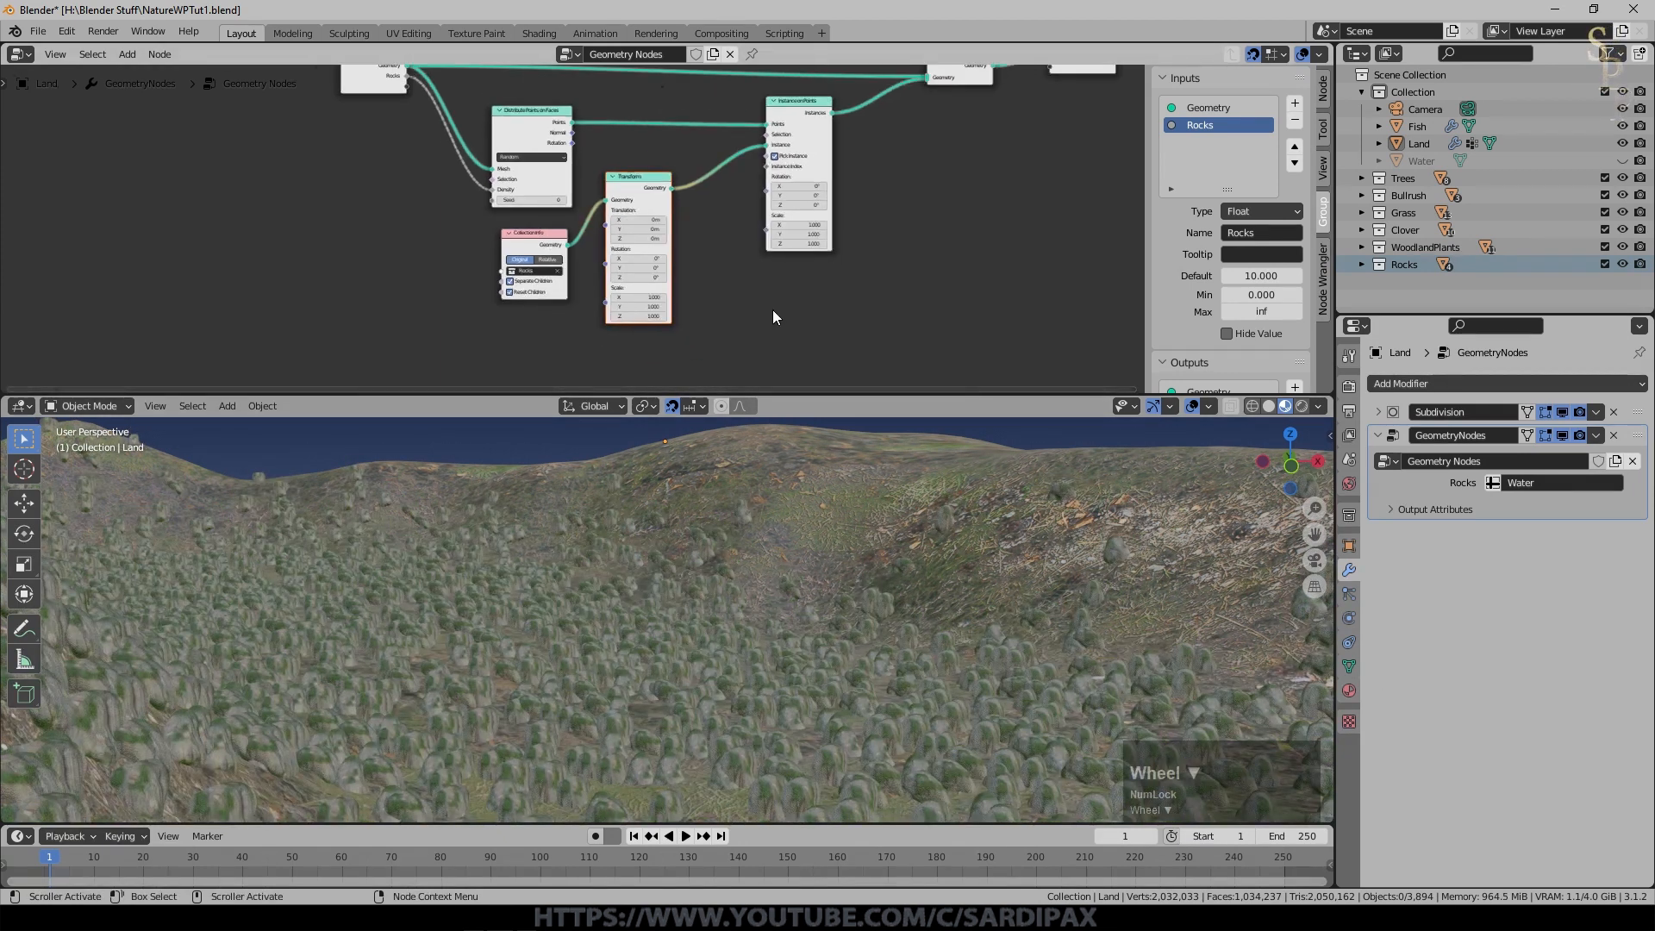
scroll(707, 241, up, 2)
scroll(693, 270, up, 1)
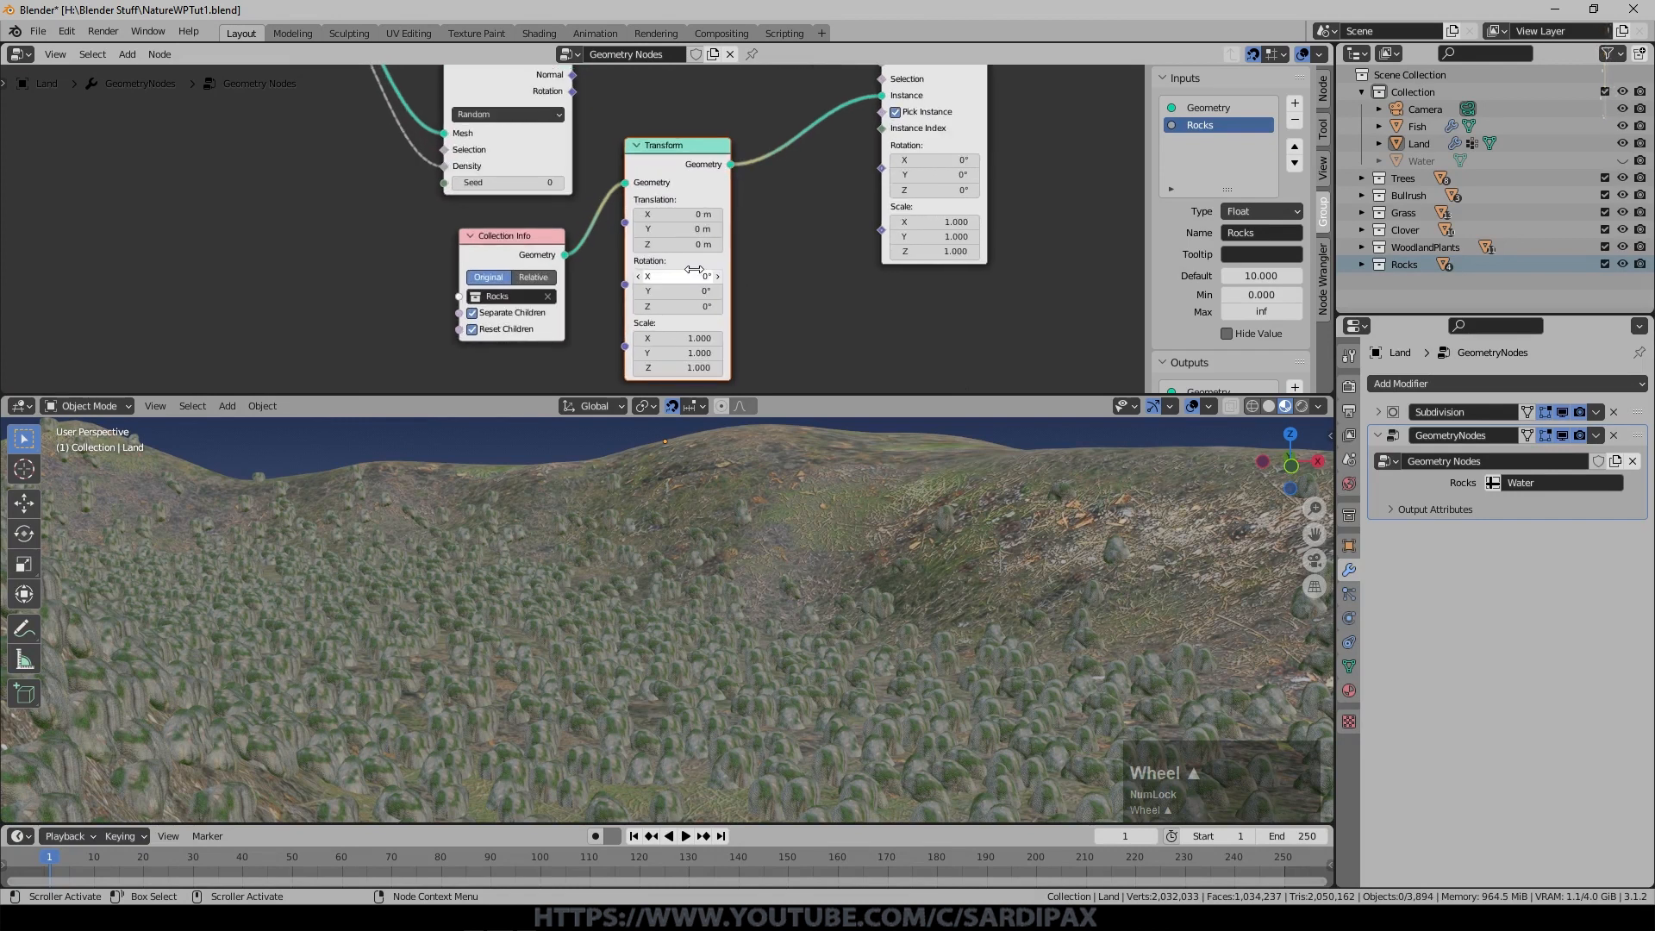
drag(701, 306, 166, 228)
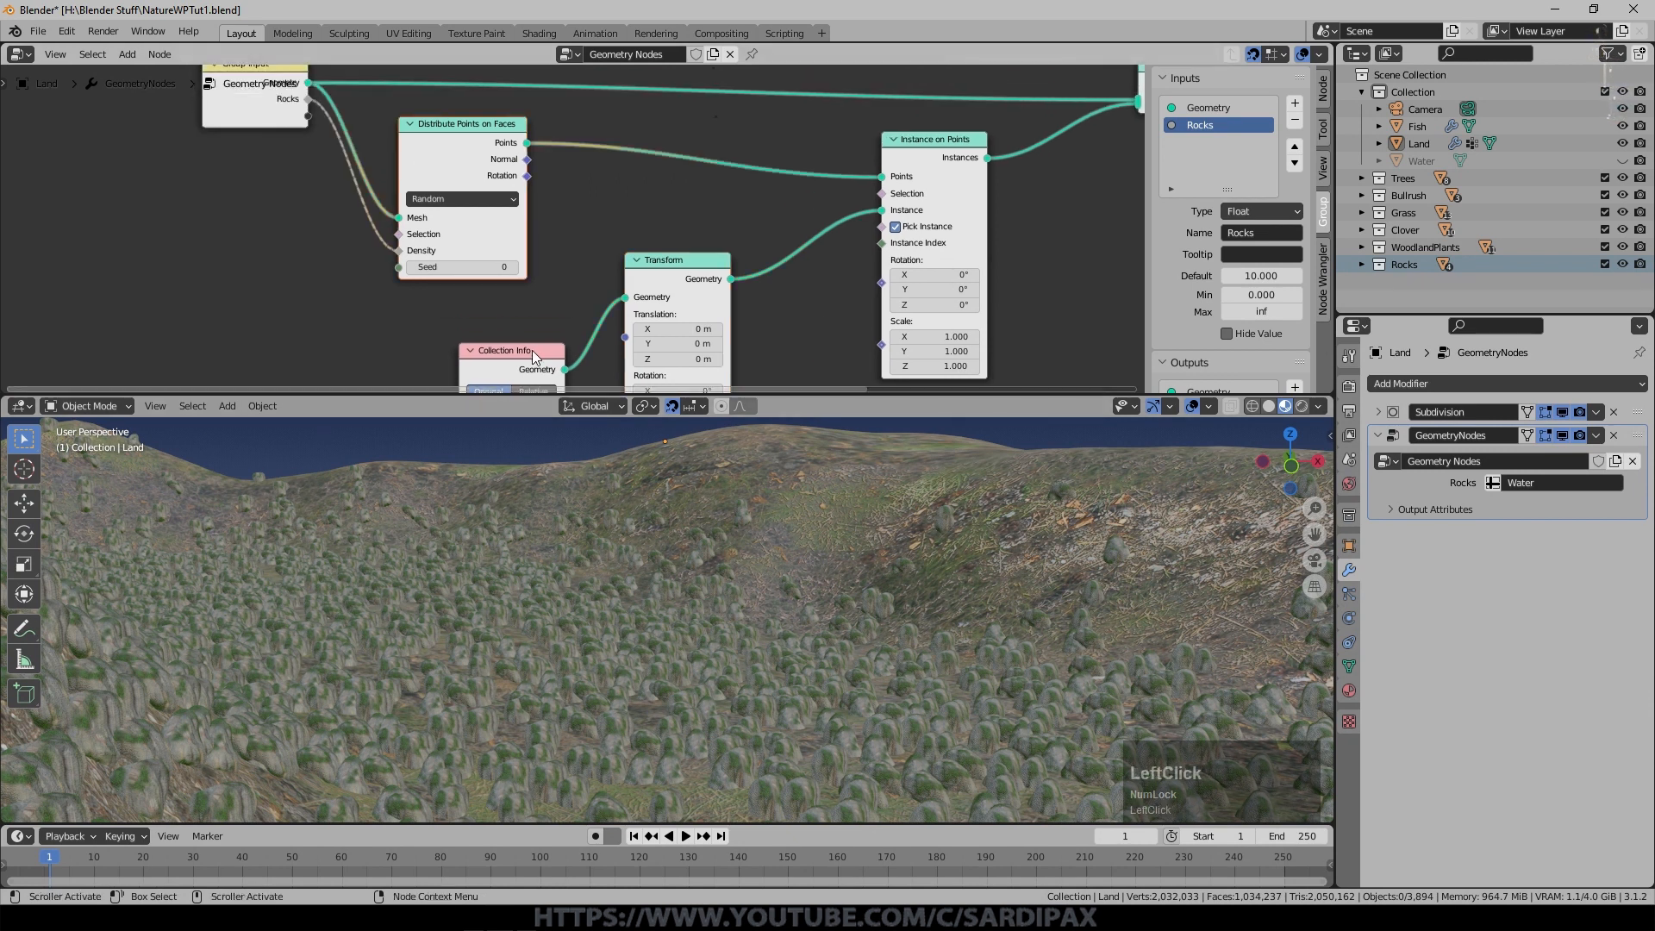
mouse_move(508, 351)
mouse_down()
mouse_move(506, 369)
mouse_move(480, 365)
mouse_up()
drag(660, 251, 647, 281)
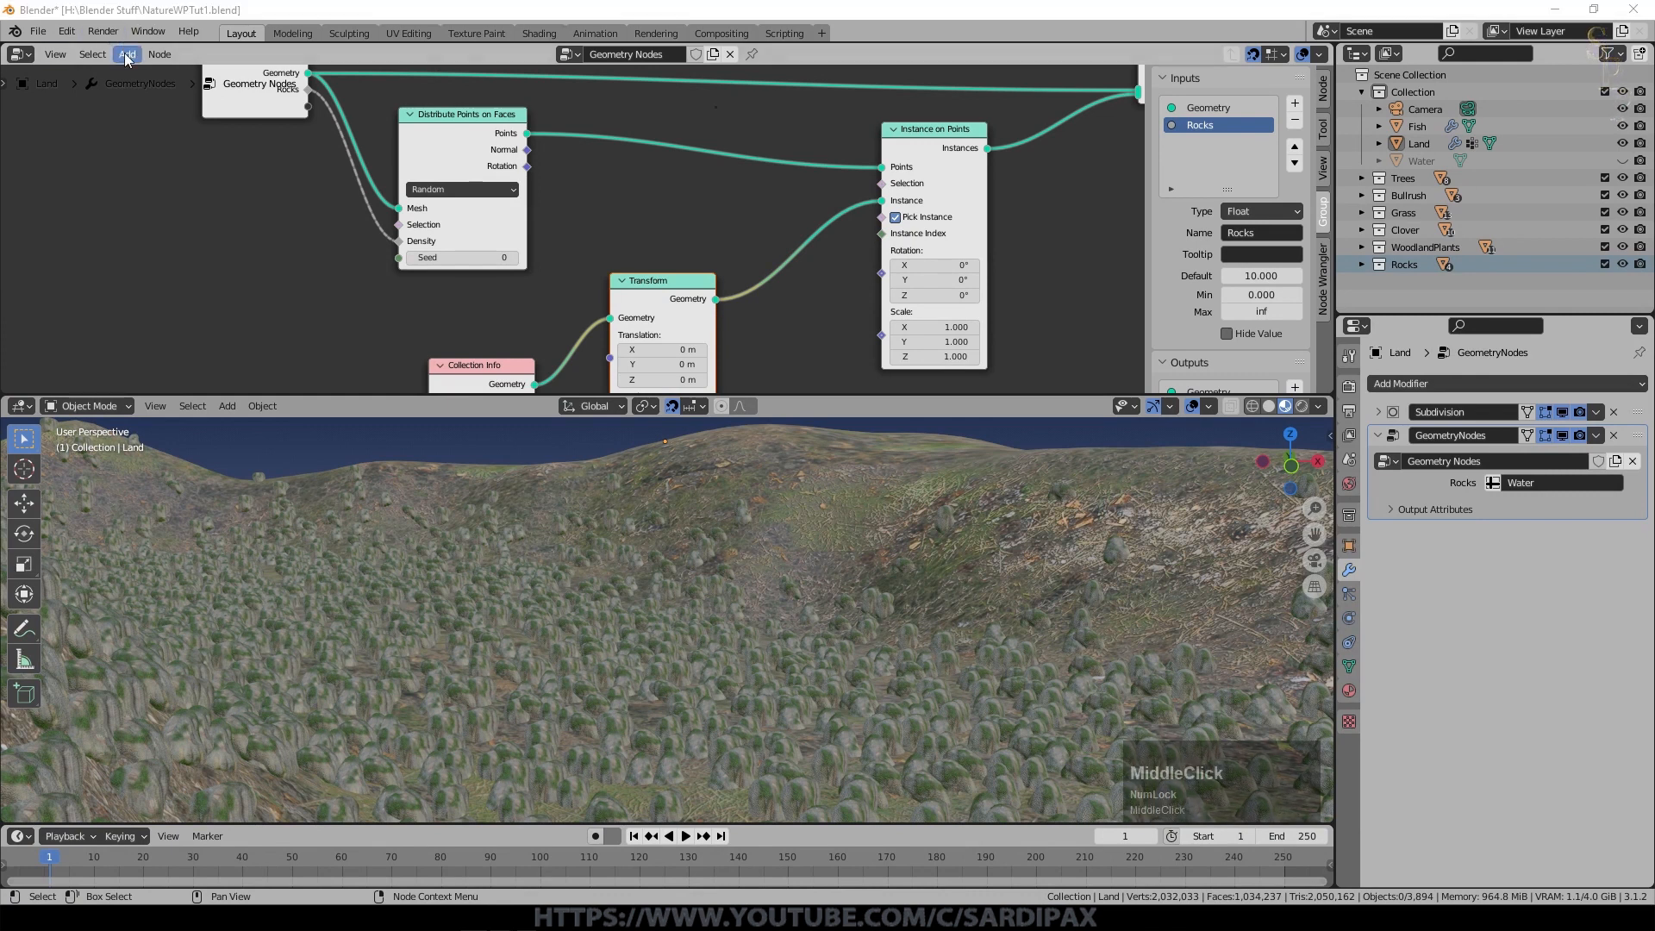
Add a Random Value node between Distribute Points on Faces and Instance on Points and set its data type to Integer.
click(126, 54)
mouse_move(172, 341)
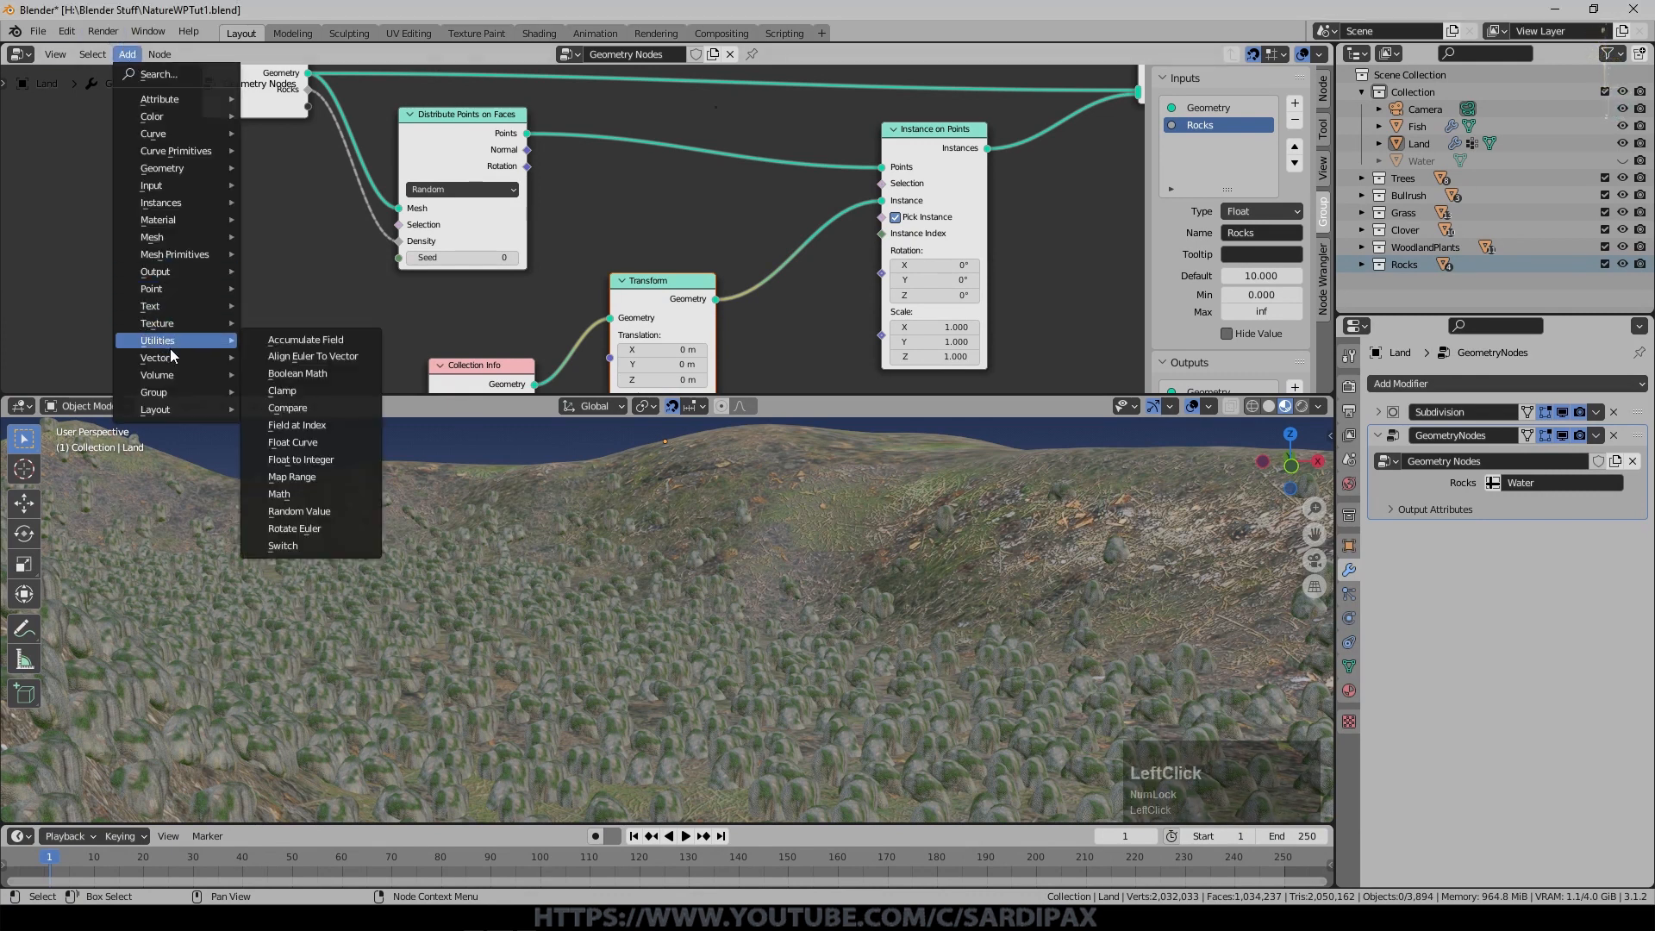
click(324, 513)
click(603, 168)
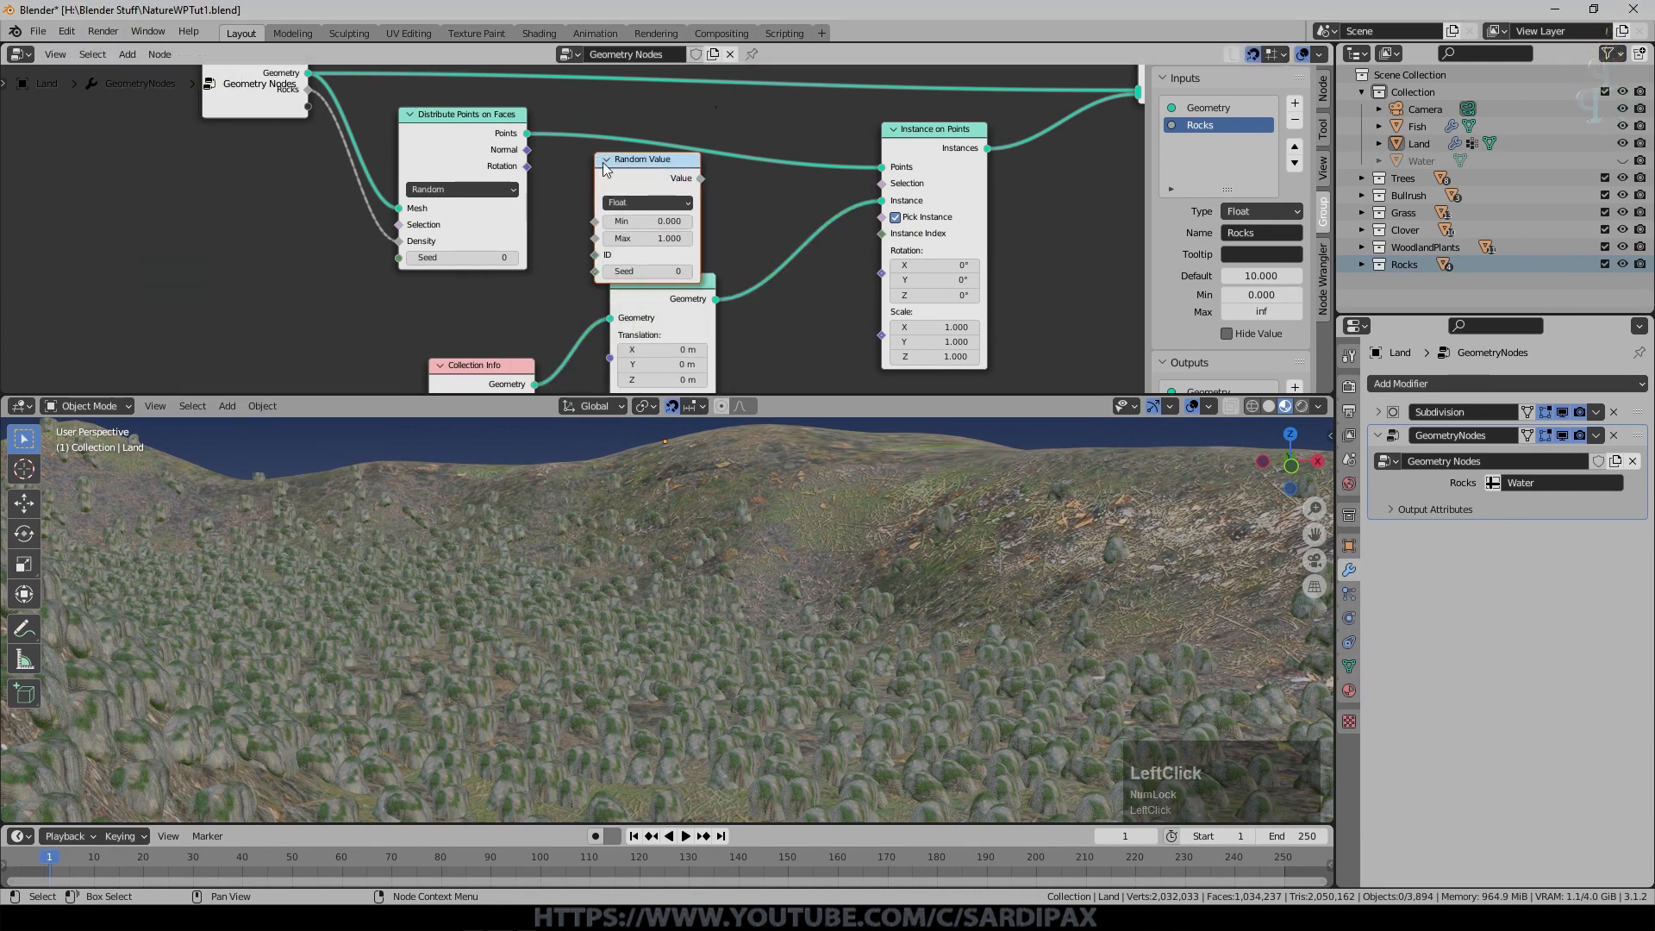
drag(914, 134, 913, 133)
drag(914, 134, 914, 119)
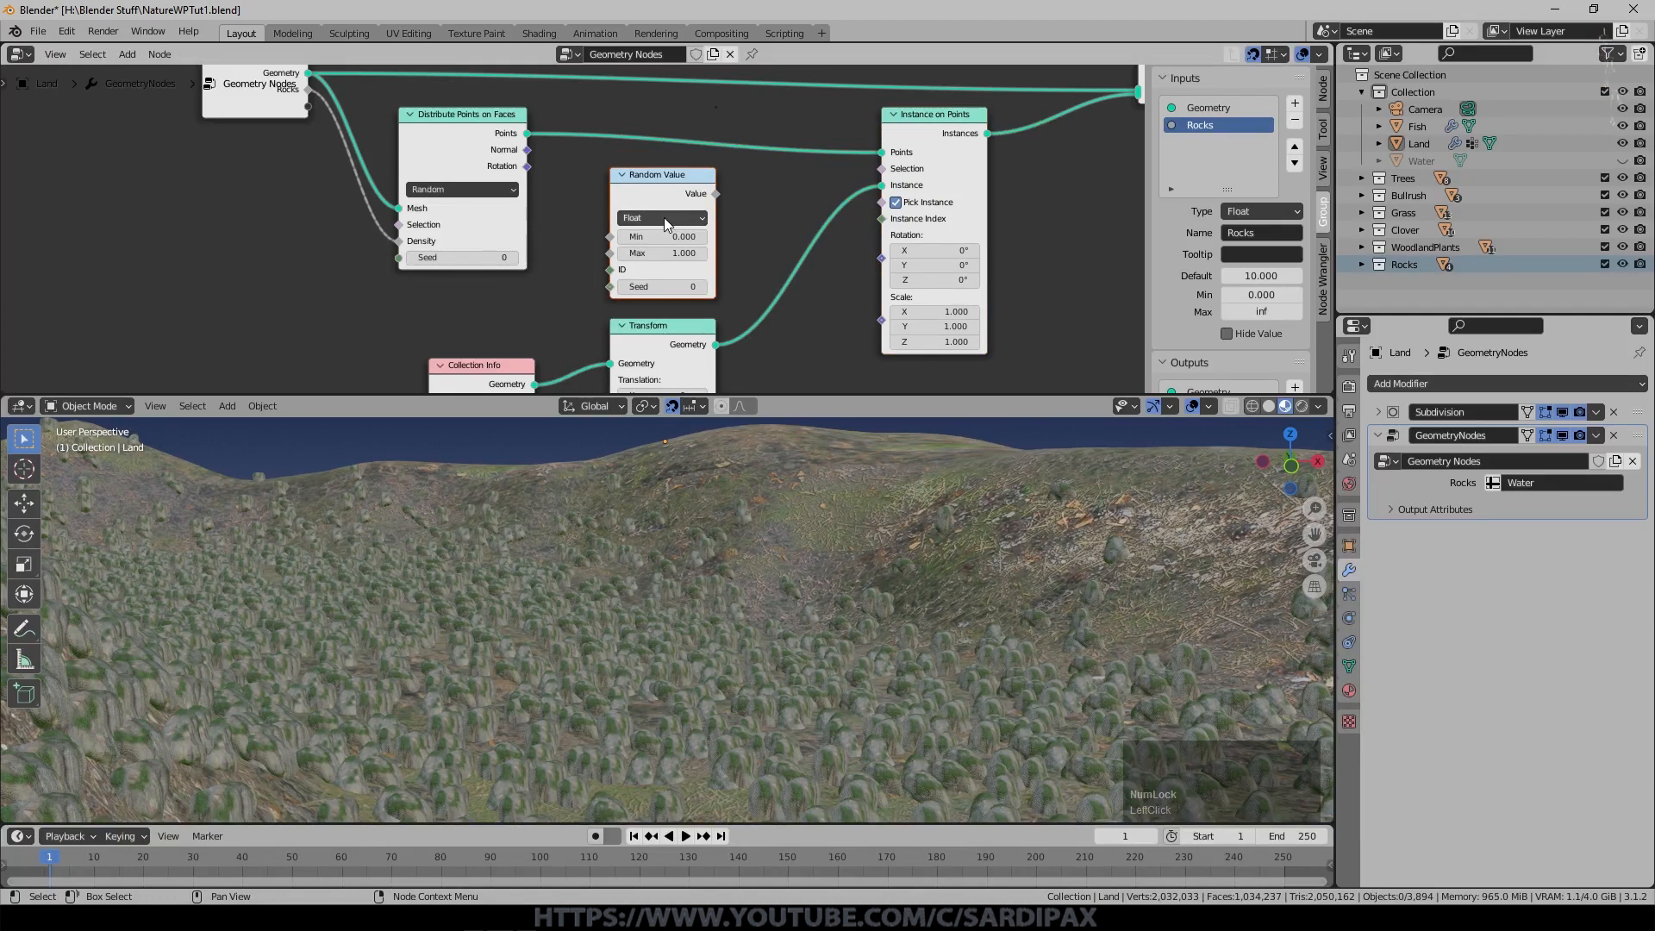
click(663, 220)
click(661, 251)
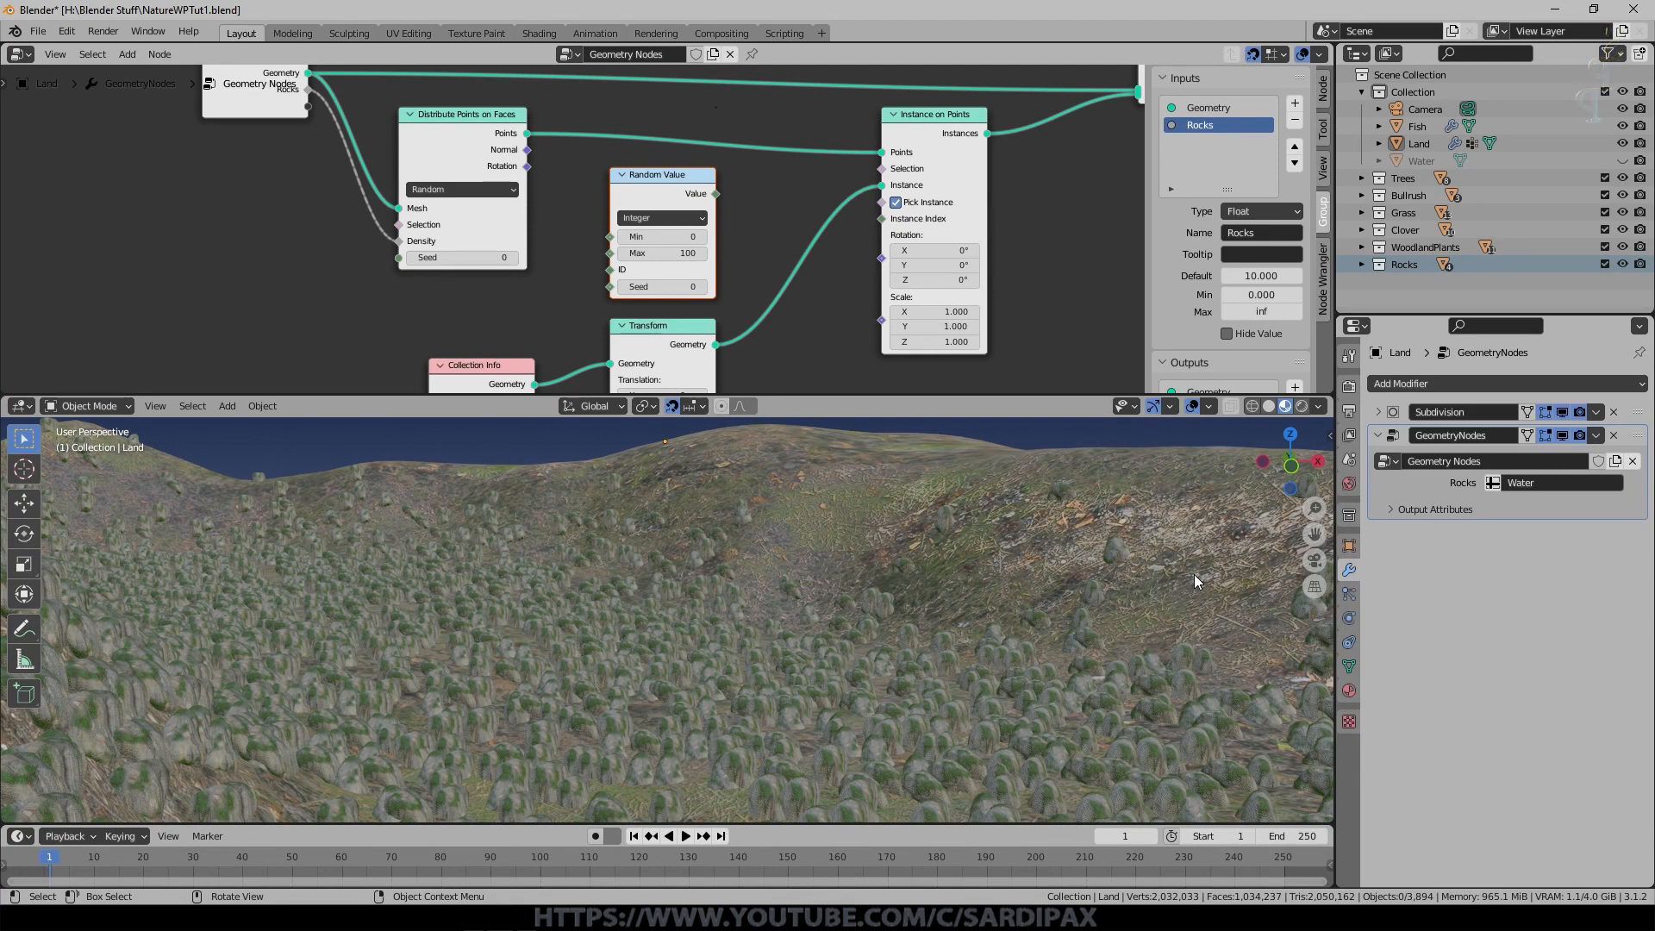
Connect the integer Random Value to Instance Index and set its Max to 7369 and Seed to 436.
drag(716, 193, 883, 220)
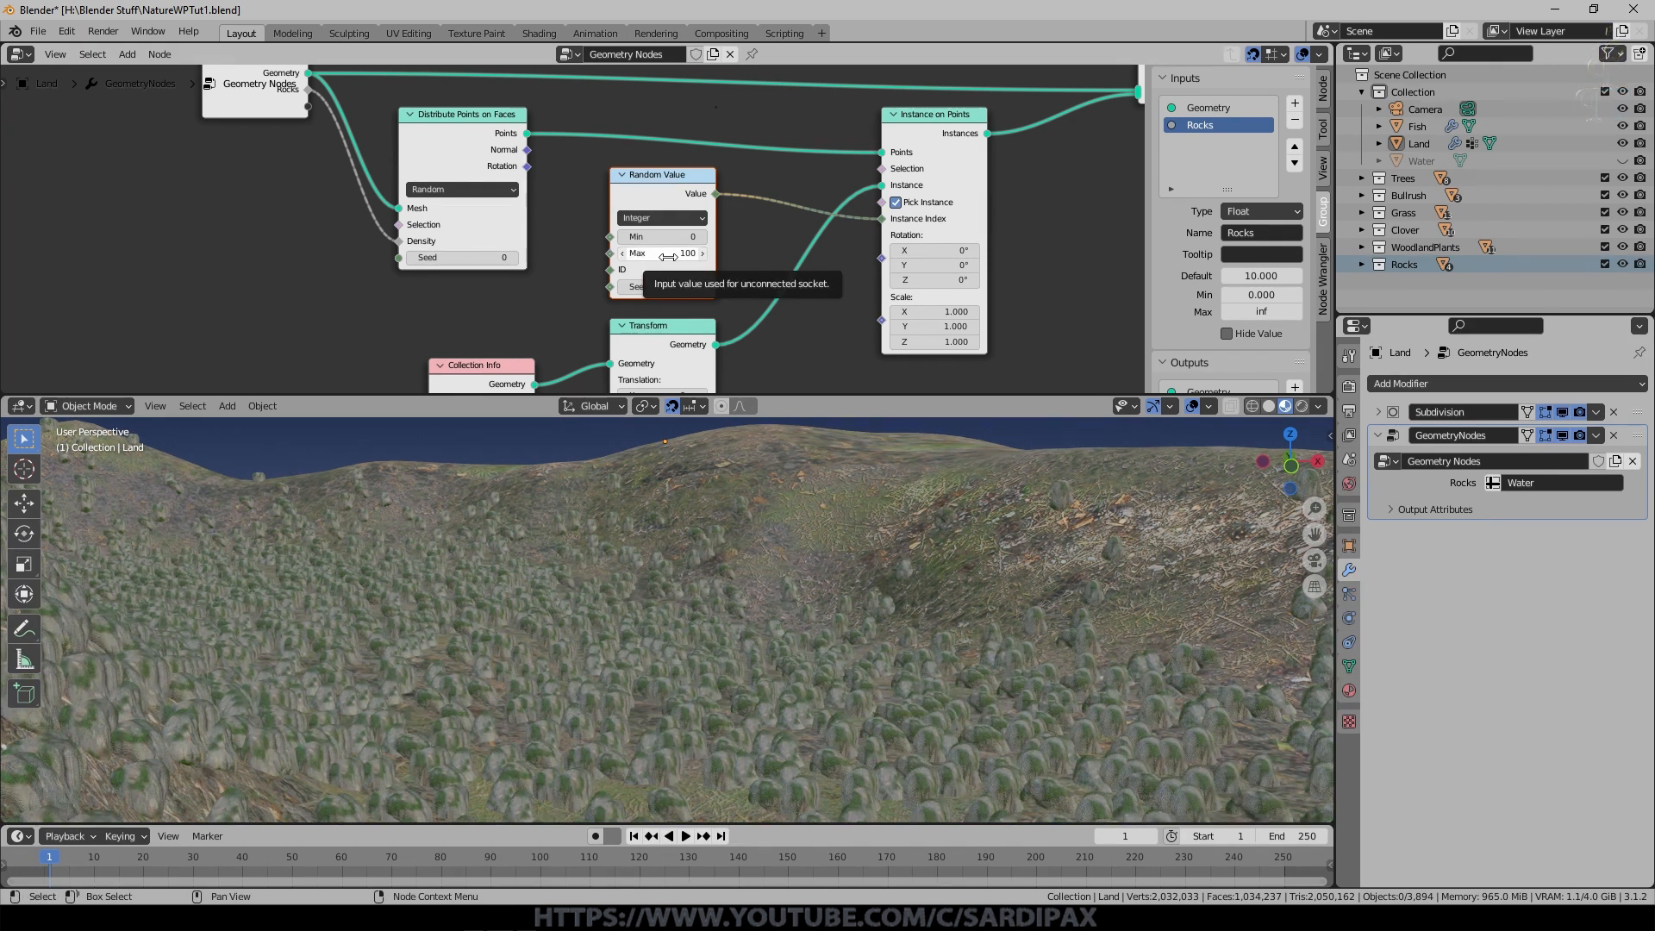
mouse_move(668, 253)
mouse_down()
mouse_move(276, 277)
mouse_move(1440, 177)
mouse_move(681, 253)
mouse_up()
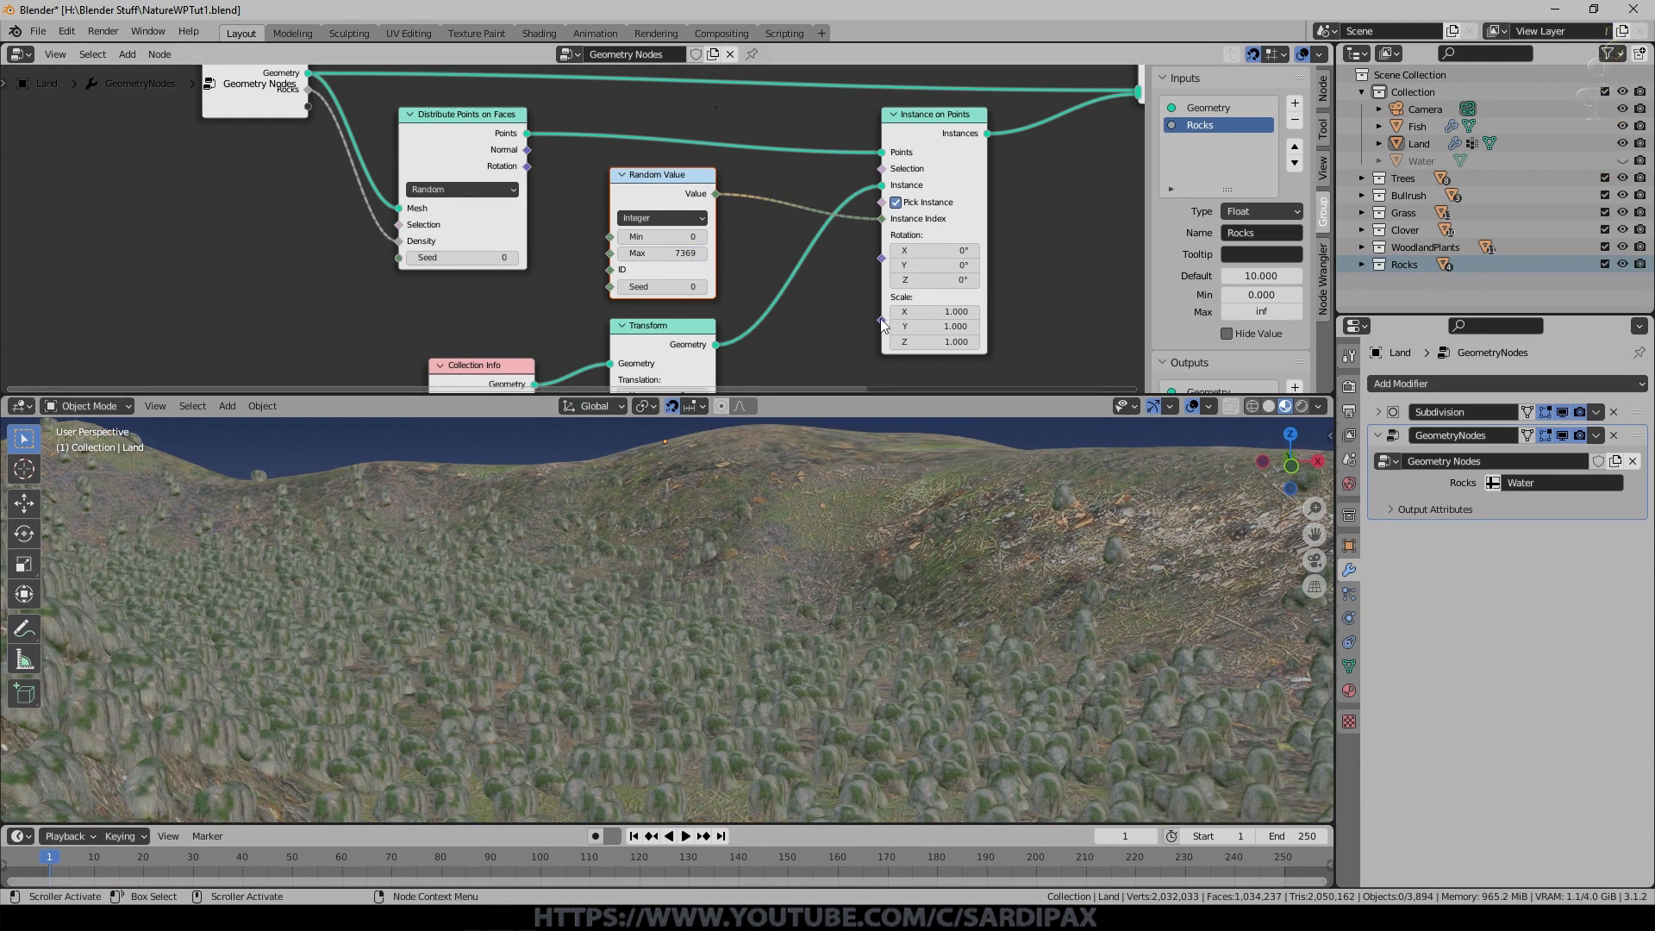
scroll(733, 590, up, 2)
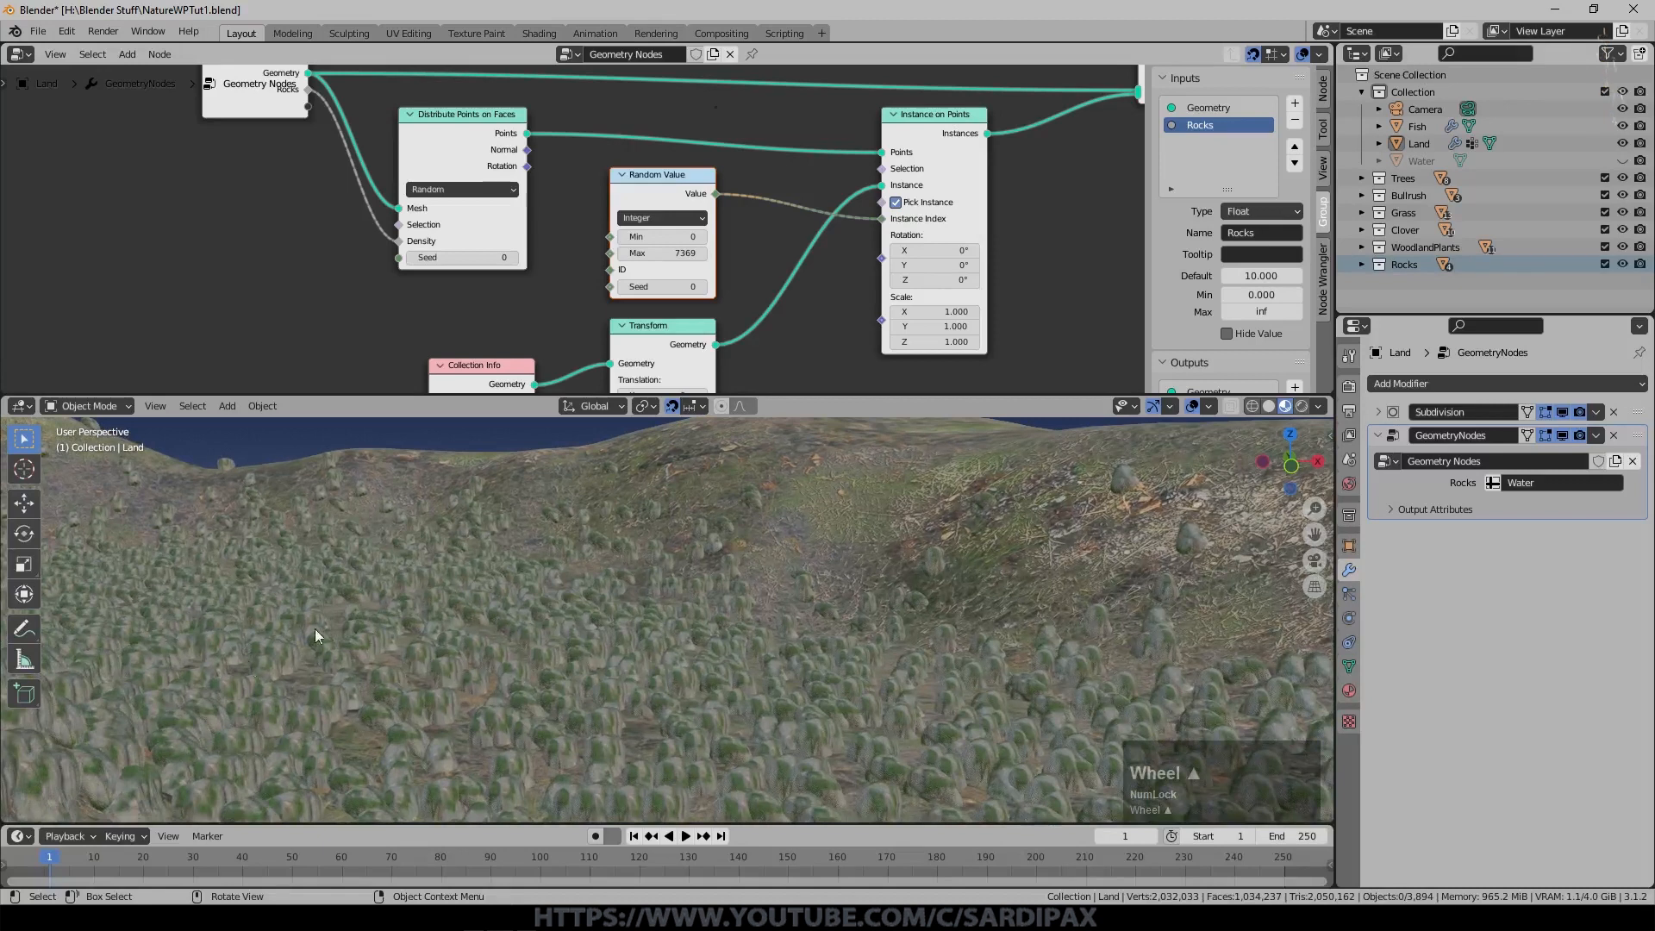
mouse_move(663, 286)
mouse_down()
mouse_move(854, 281)
mouse_move(667, 308)
mouse_up()
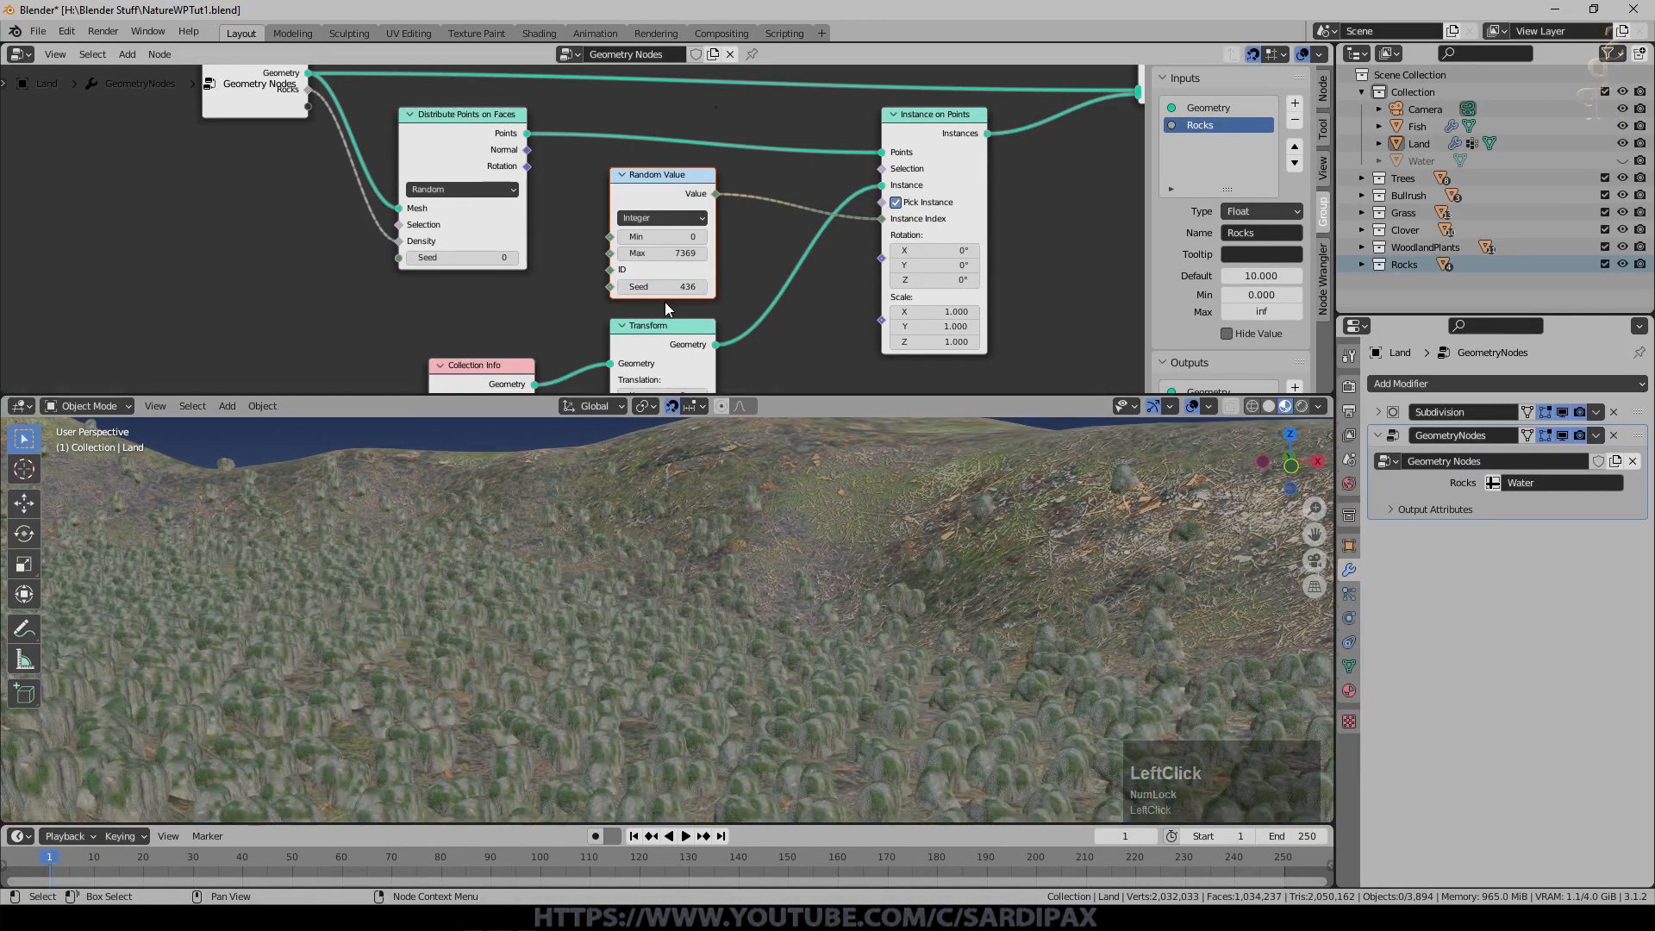
Duplicate the Random Value node and place the copy between the Transform and Instance on Points nodes.
middle_drag(820, 306, 644, 188)
scroll(645, 189, down, 4)
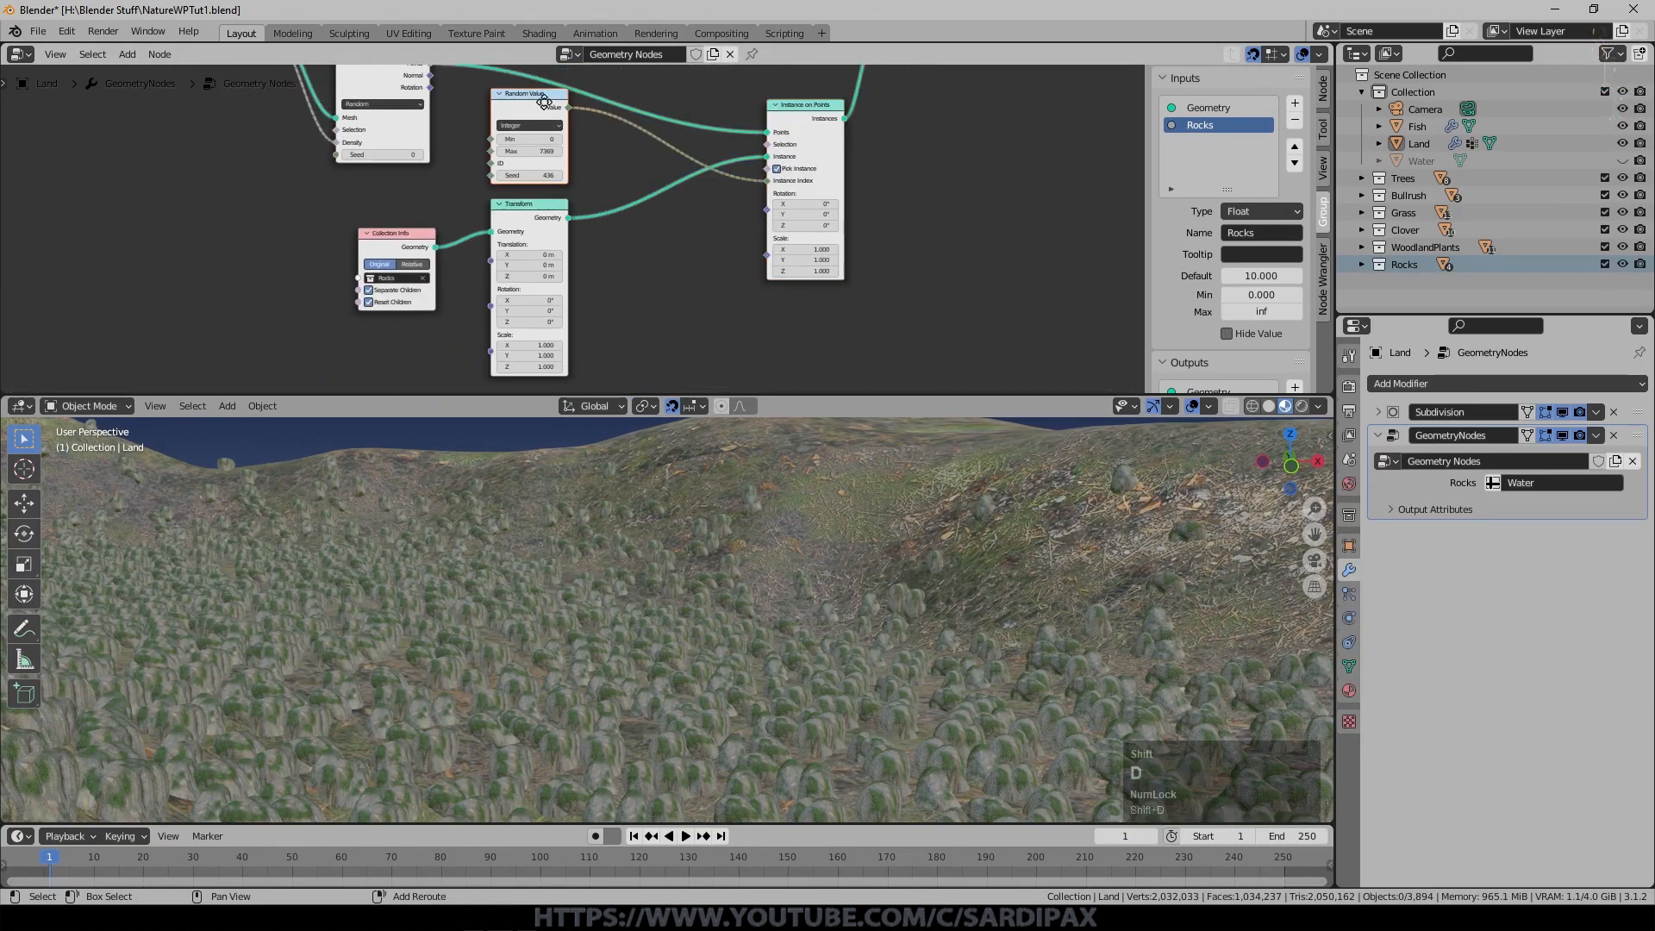
key(shift+d)
click(658, 276)
scroll(665, 195, up, 5)
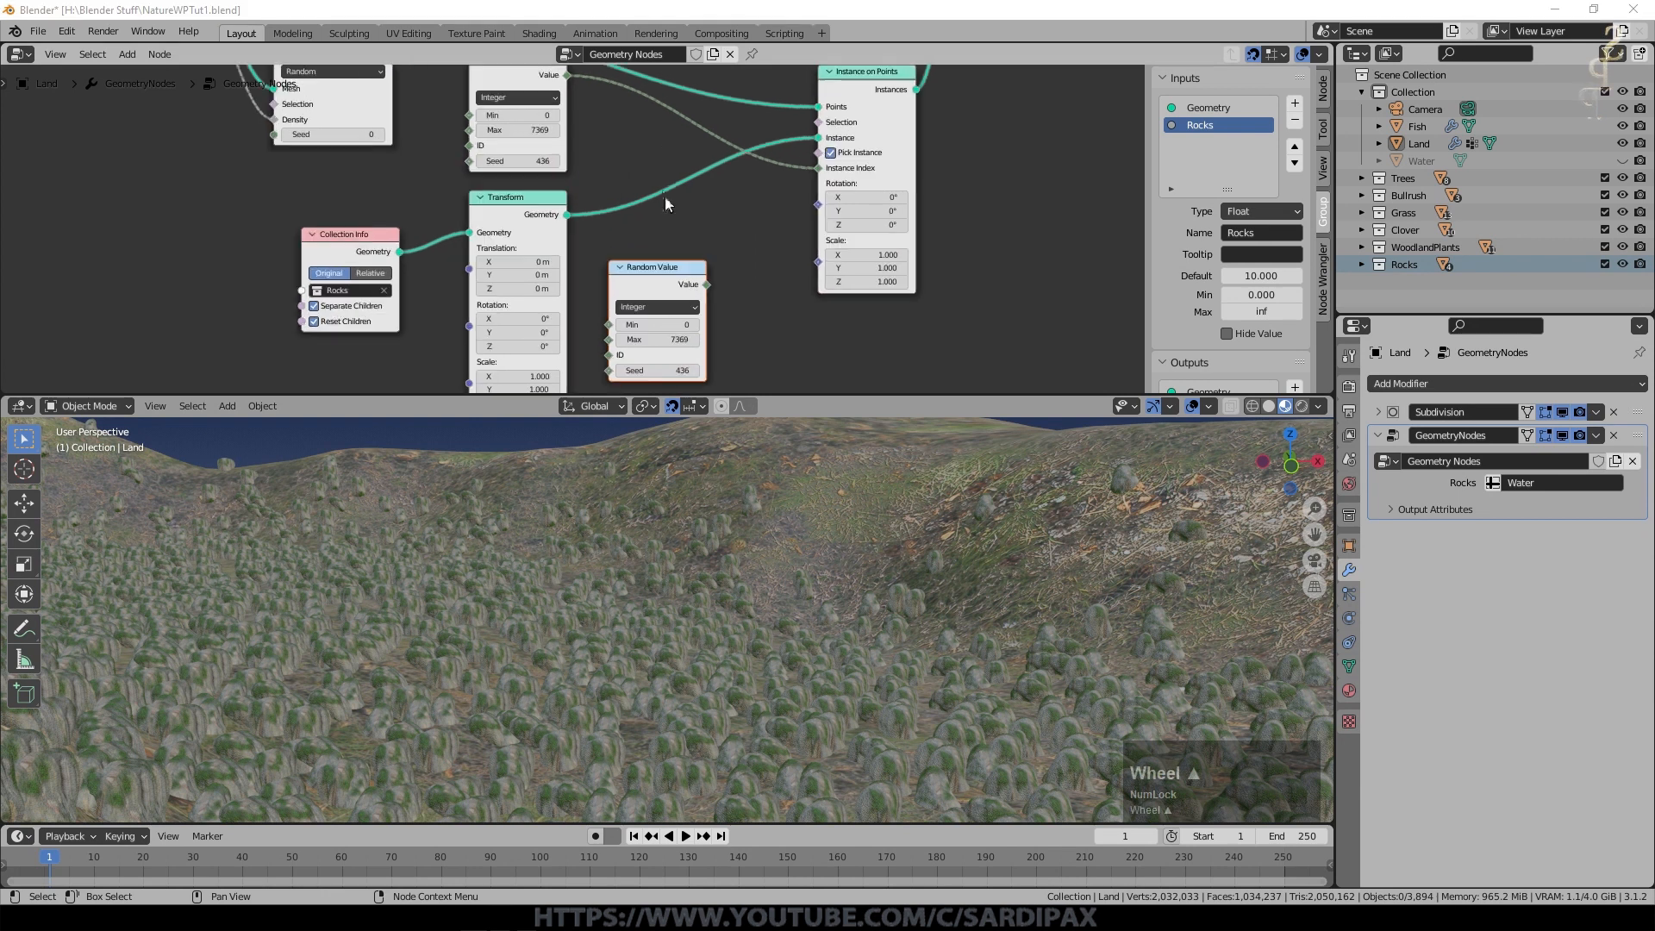
middle_drag(751, 314, 727, 277)
Set the duplicated Random Value node's data type to Vector and connect it to the Rotation input of Instance on Points.
click(639, 265)
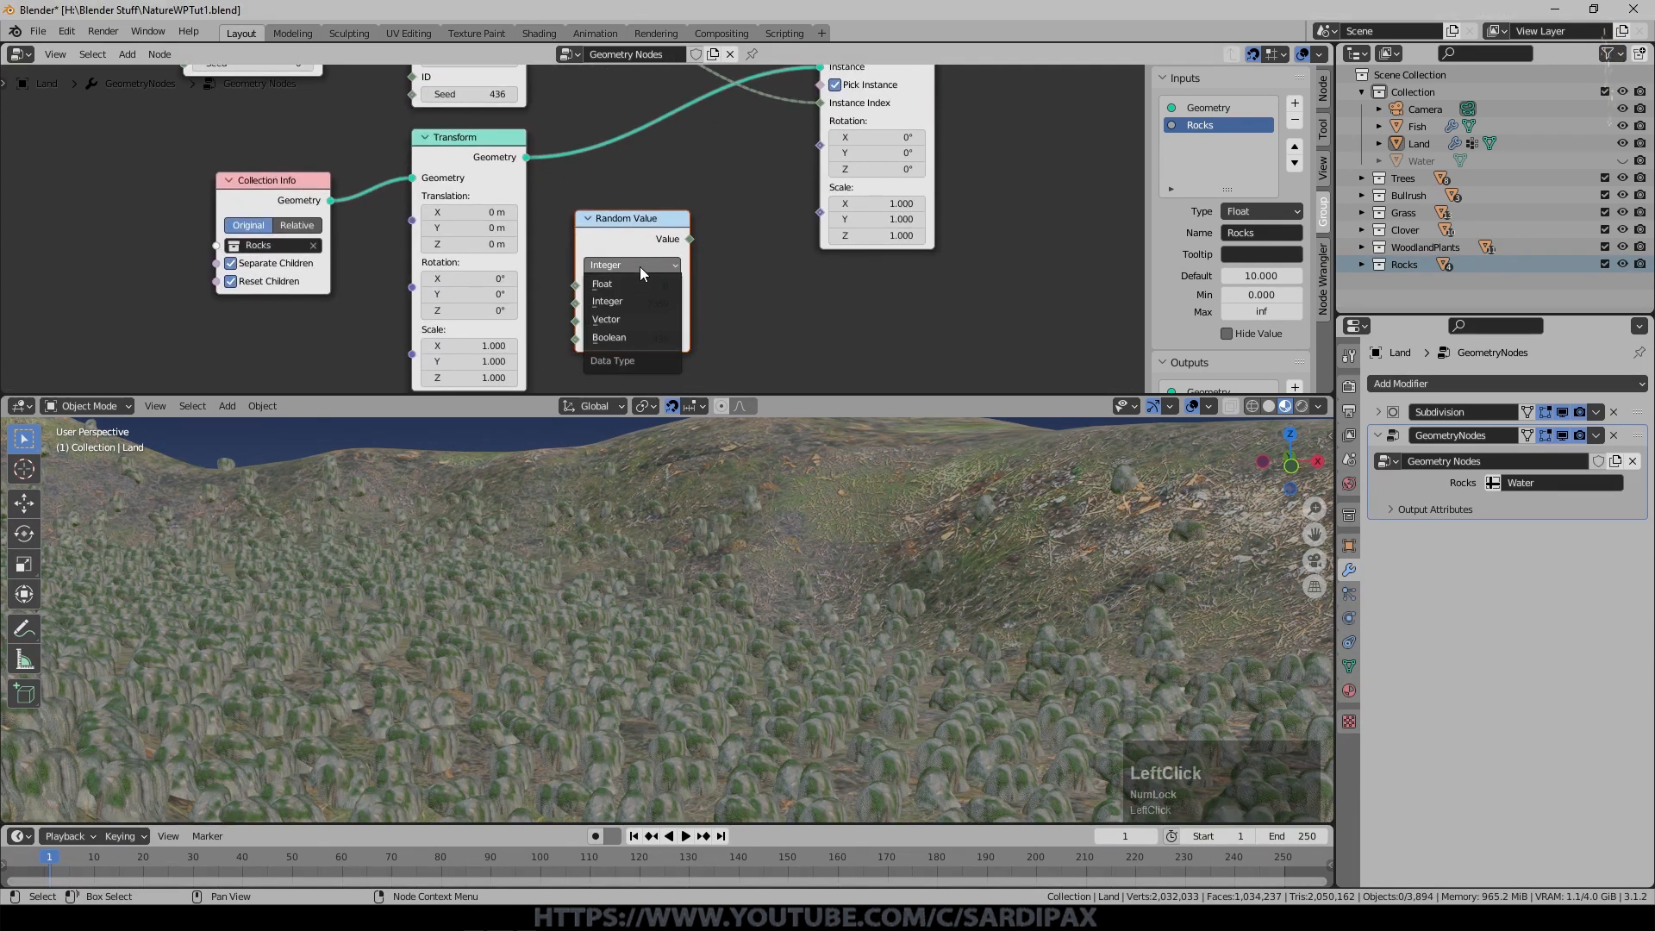
click(632, 319)
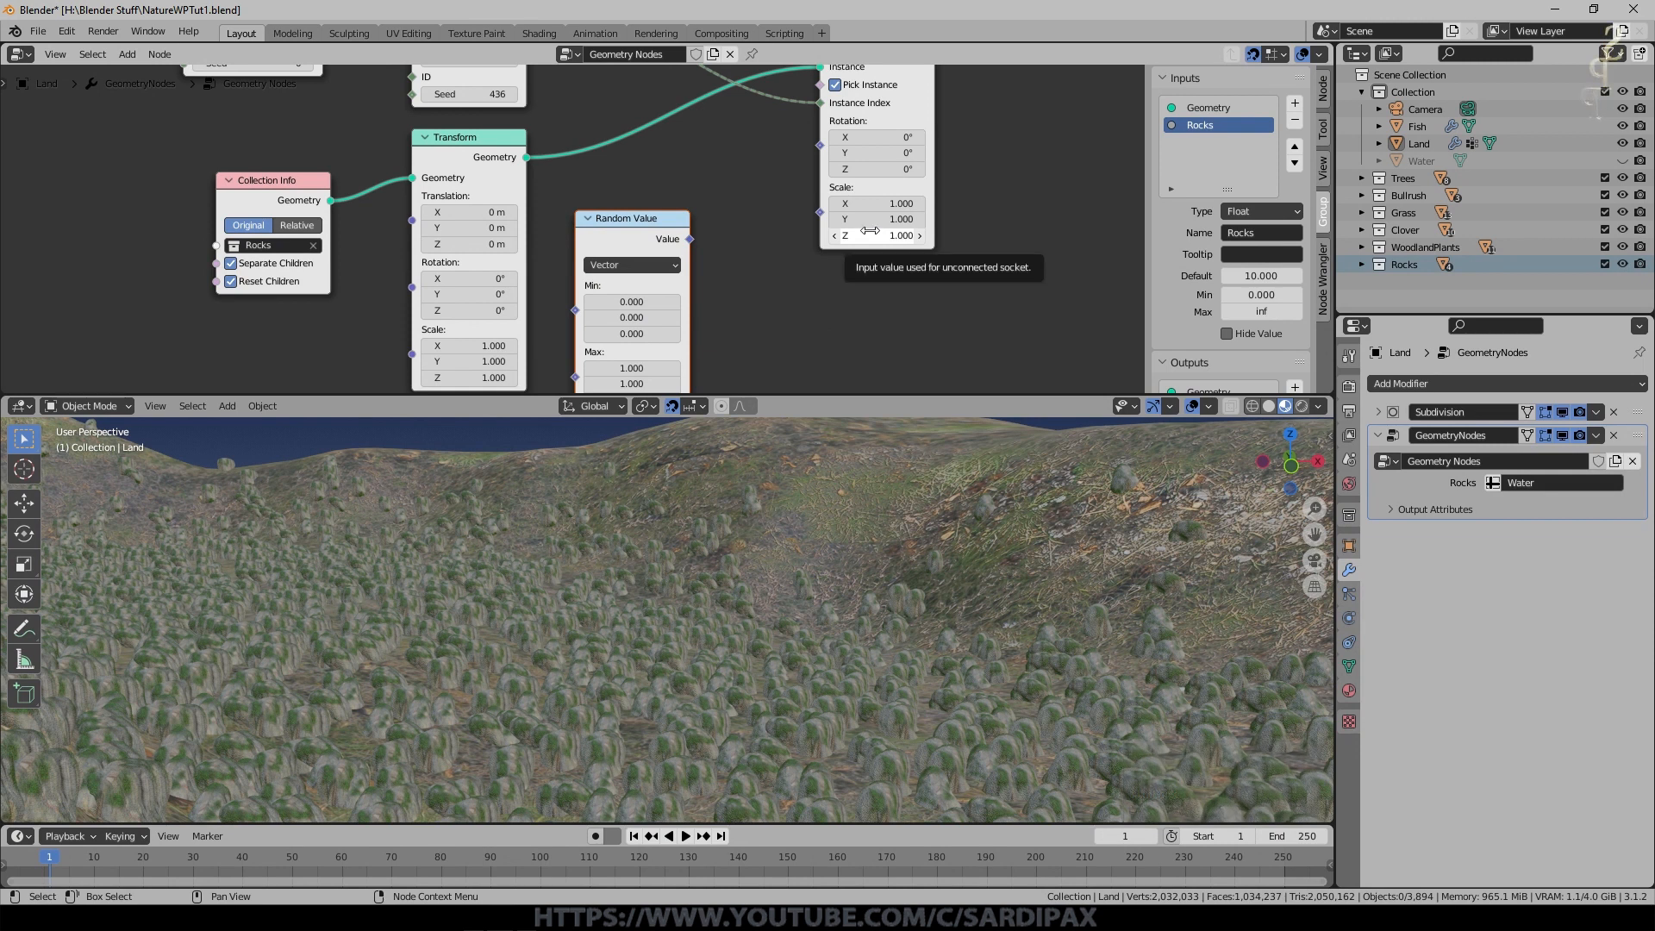
drag(686, 248, 827, 149)
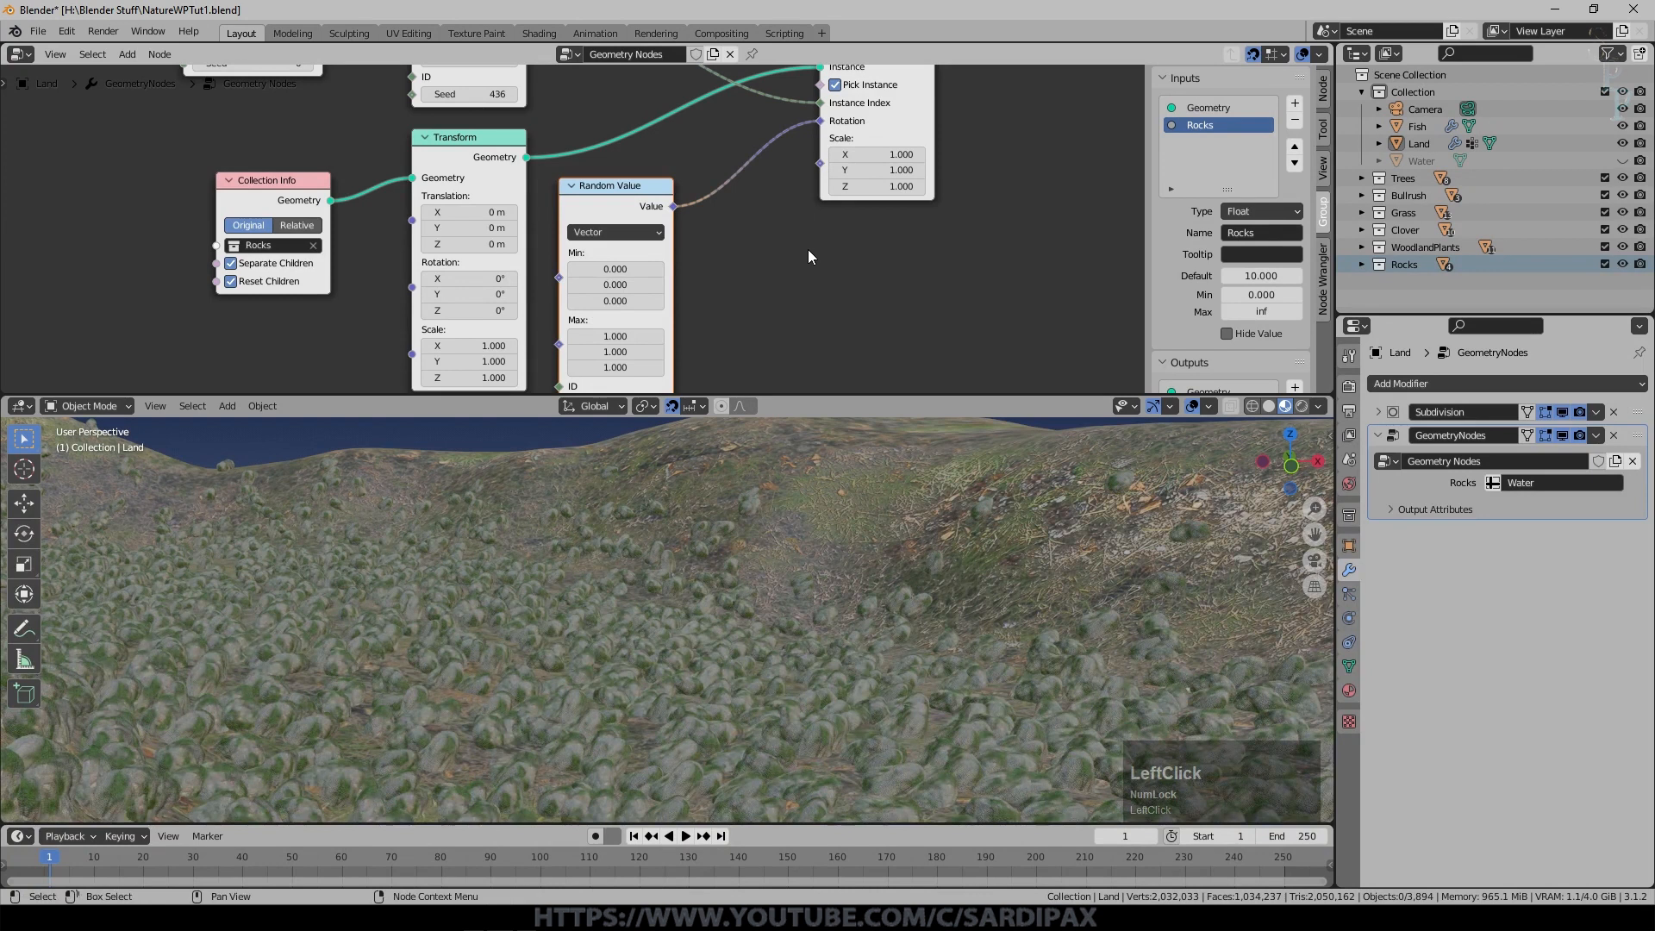
middle_drag(668, 320, 733, 248)
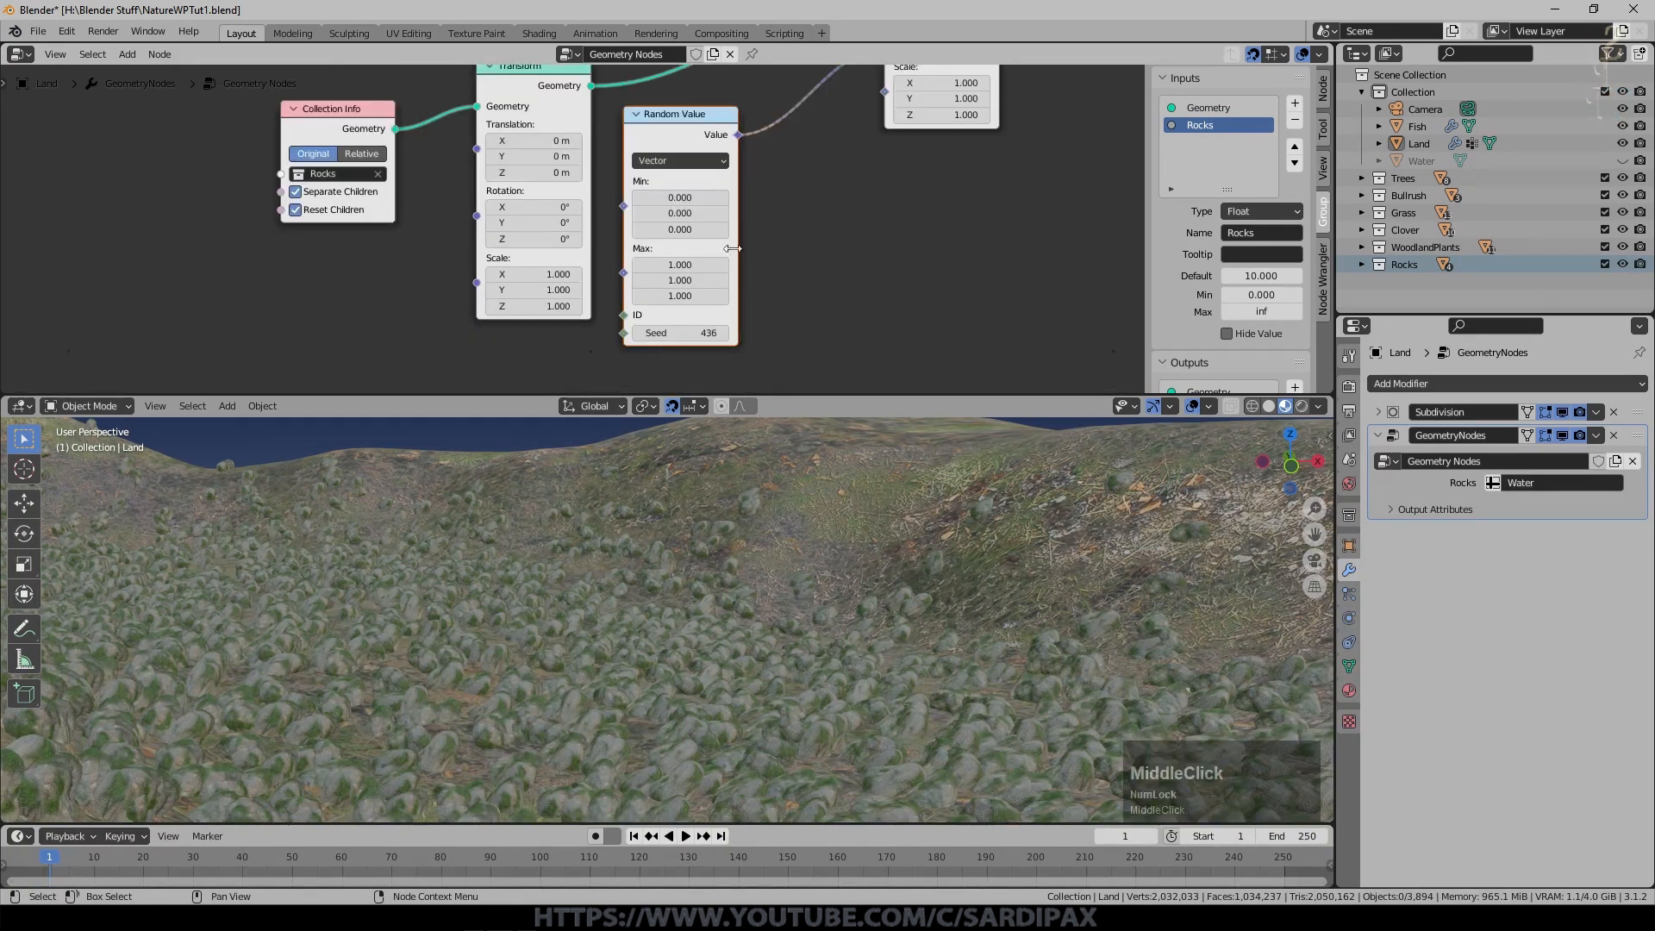
Set the vector Random Value node's Max components to 197.4, 154.9 and 559.
mouse_move(685, 262)
mouse_down()
mouse_move(692, 305)
mouse_move(664, 306)
mouse_move(787, 241)
mouse_move(805, 46)
mouse_move(710, 276)
mouse_move(860, 291)
mouse_move(640, 277)
mouse_move(715, 280)
mouse_move(707, 264)
mouse_up()
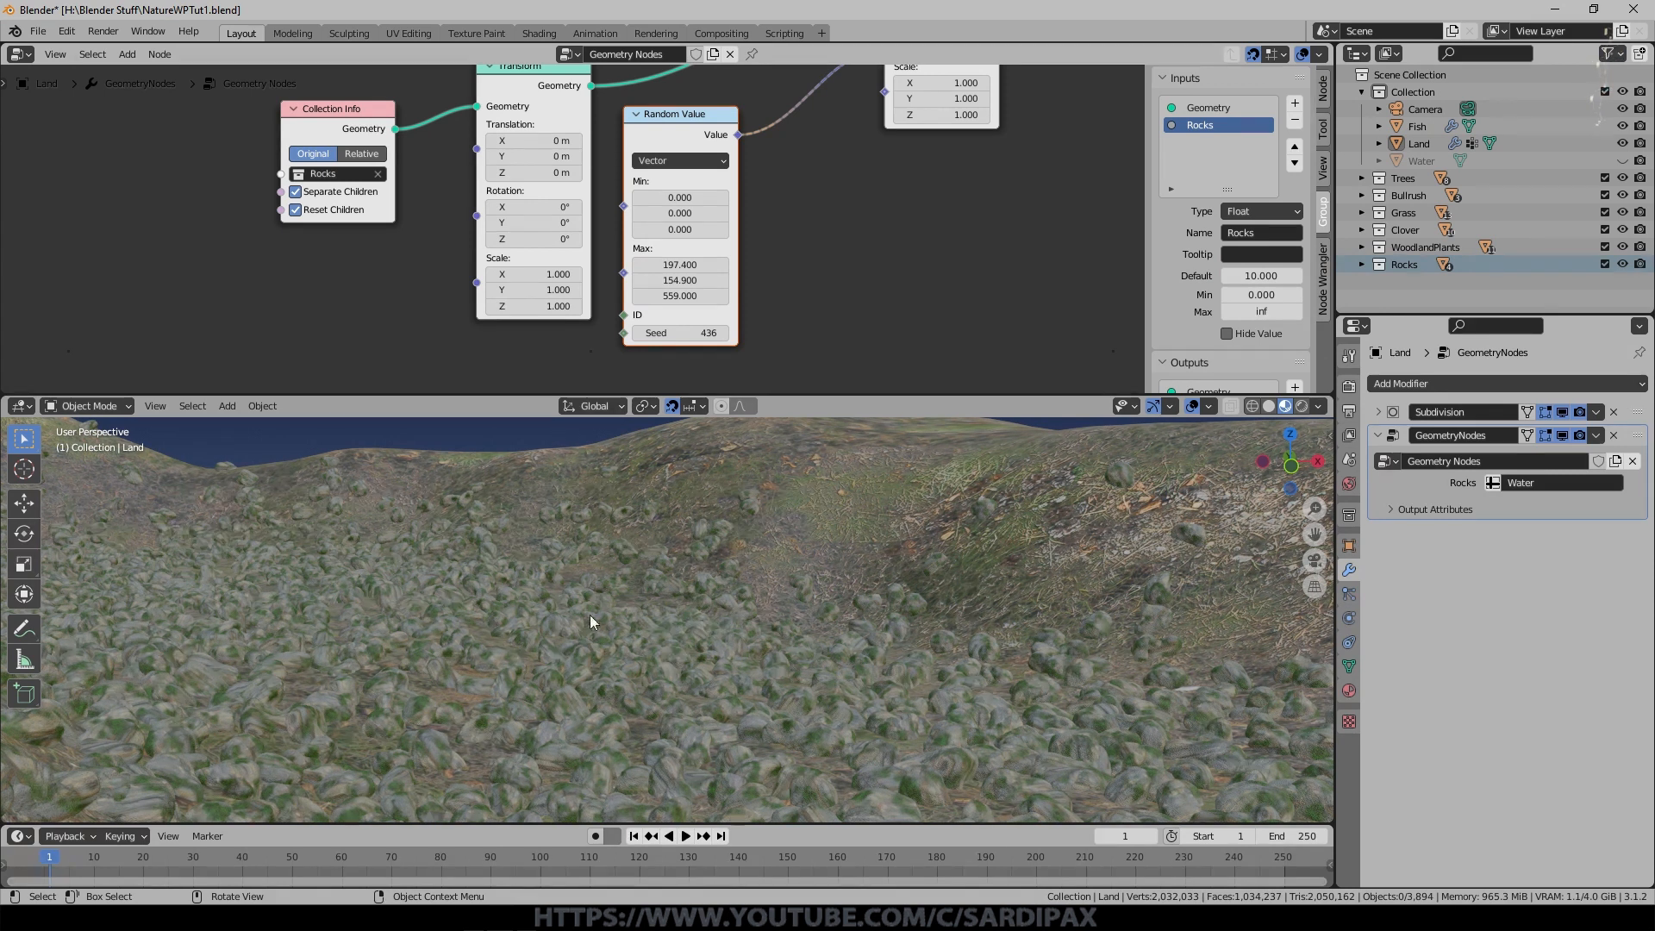
scroll(591, 615, down, 3)
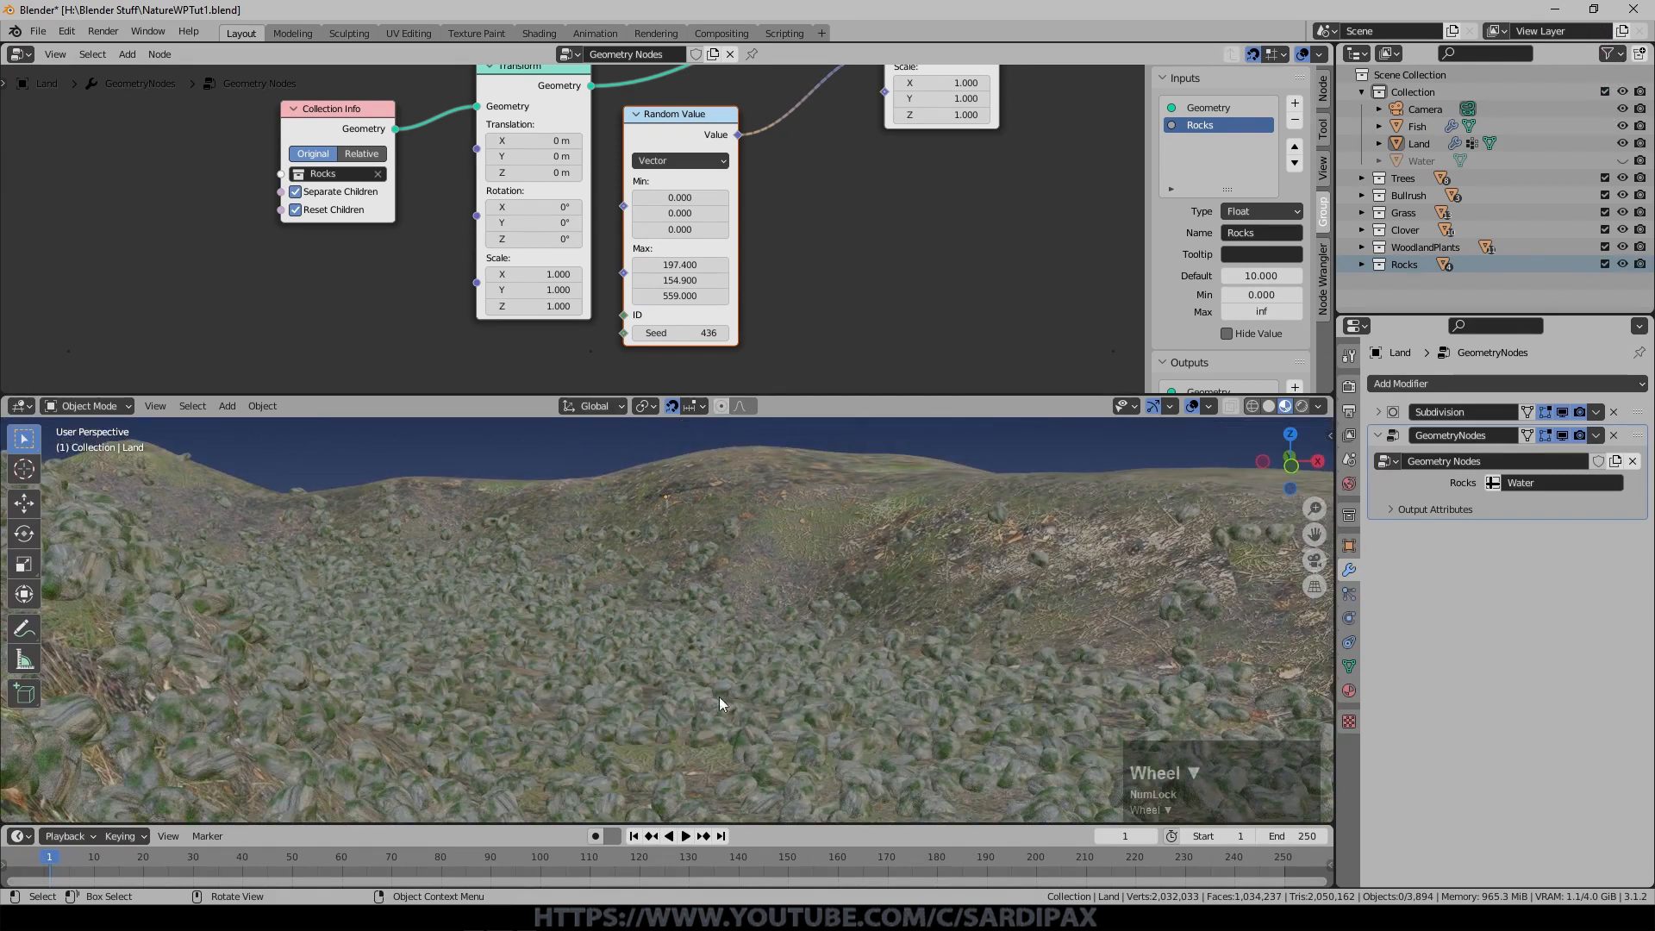
scroll(678, 173, down, 3)
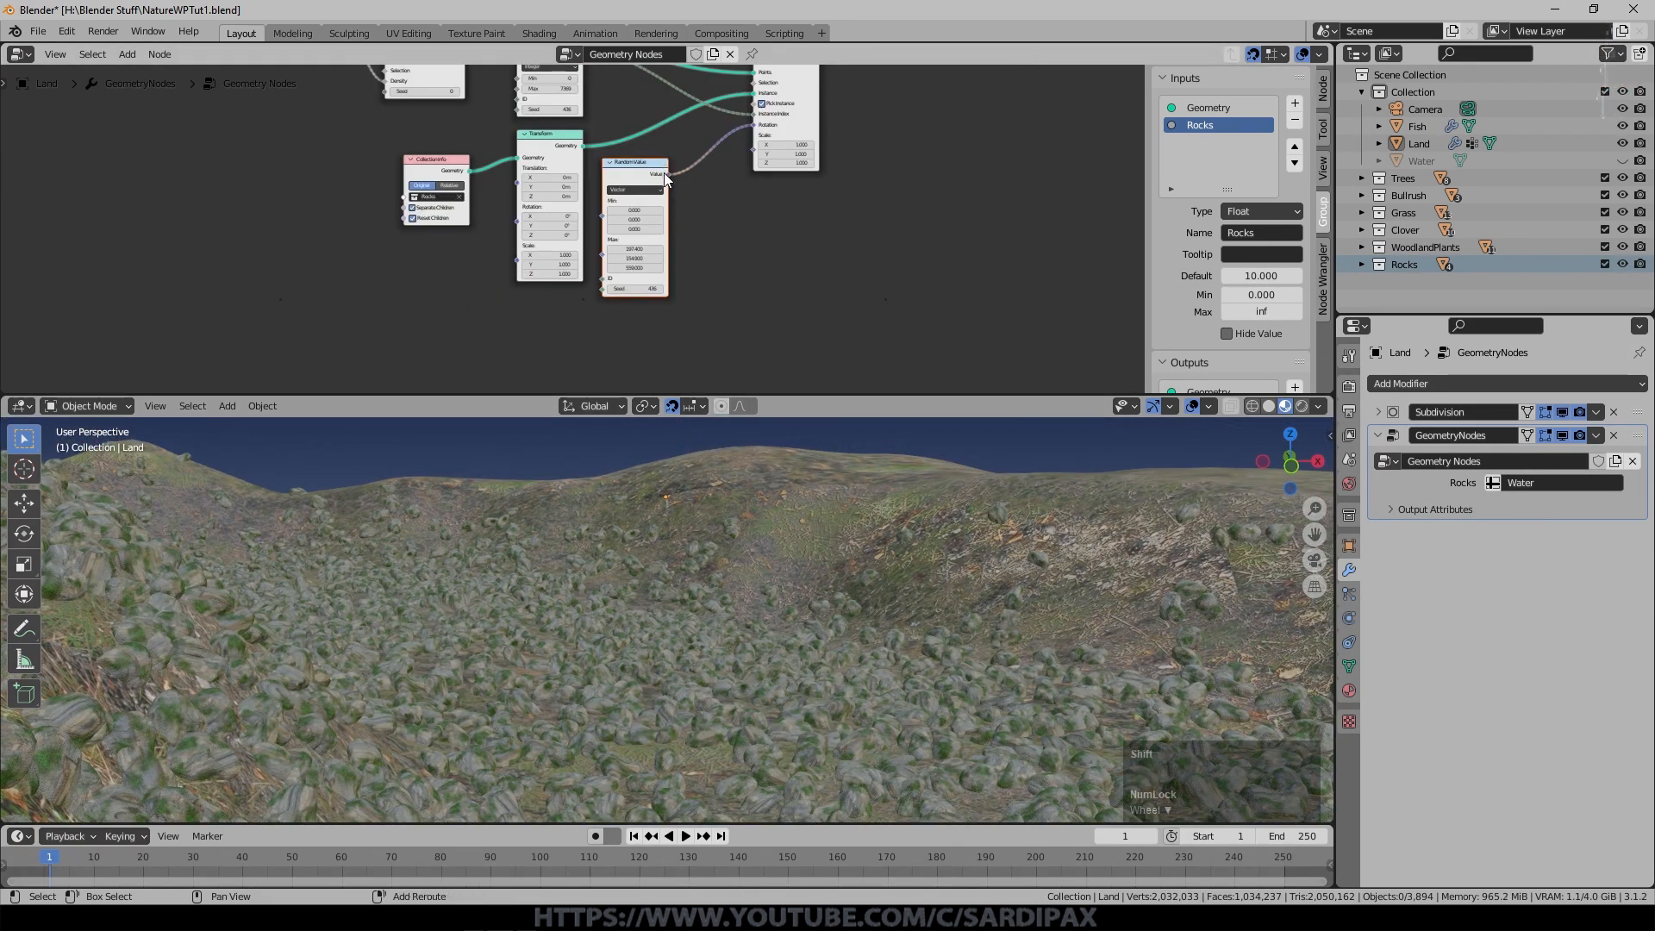
Duplicate the vector Random Value node and place the copy directly below the original.
key(shift+d)
click(666, 314)
scroll(796, 331, up, 2)
middle_drag(797, 330, 777, 215)
click(640, 256)
middle_drag(882, 126, 839, 276)
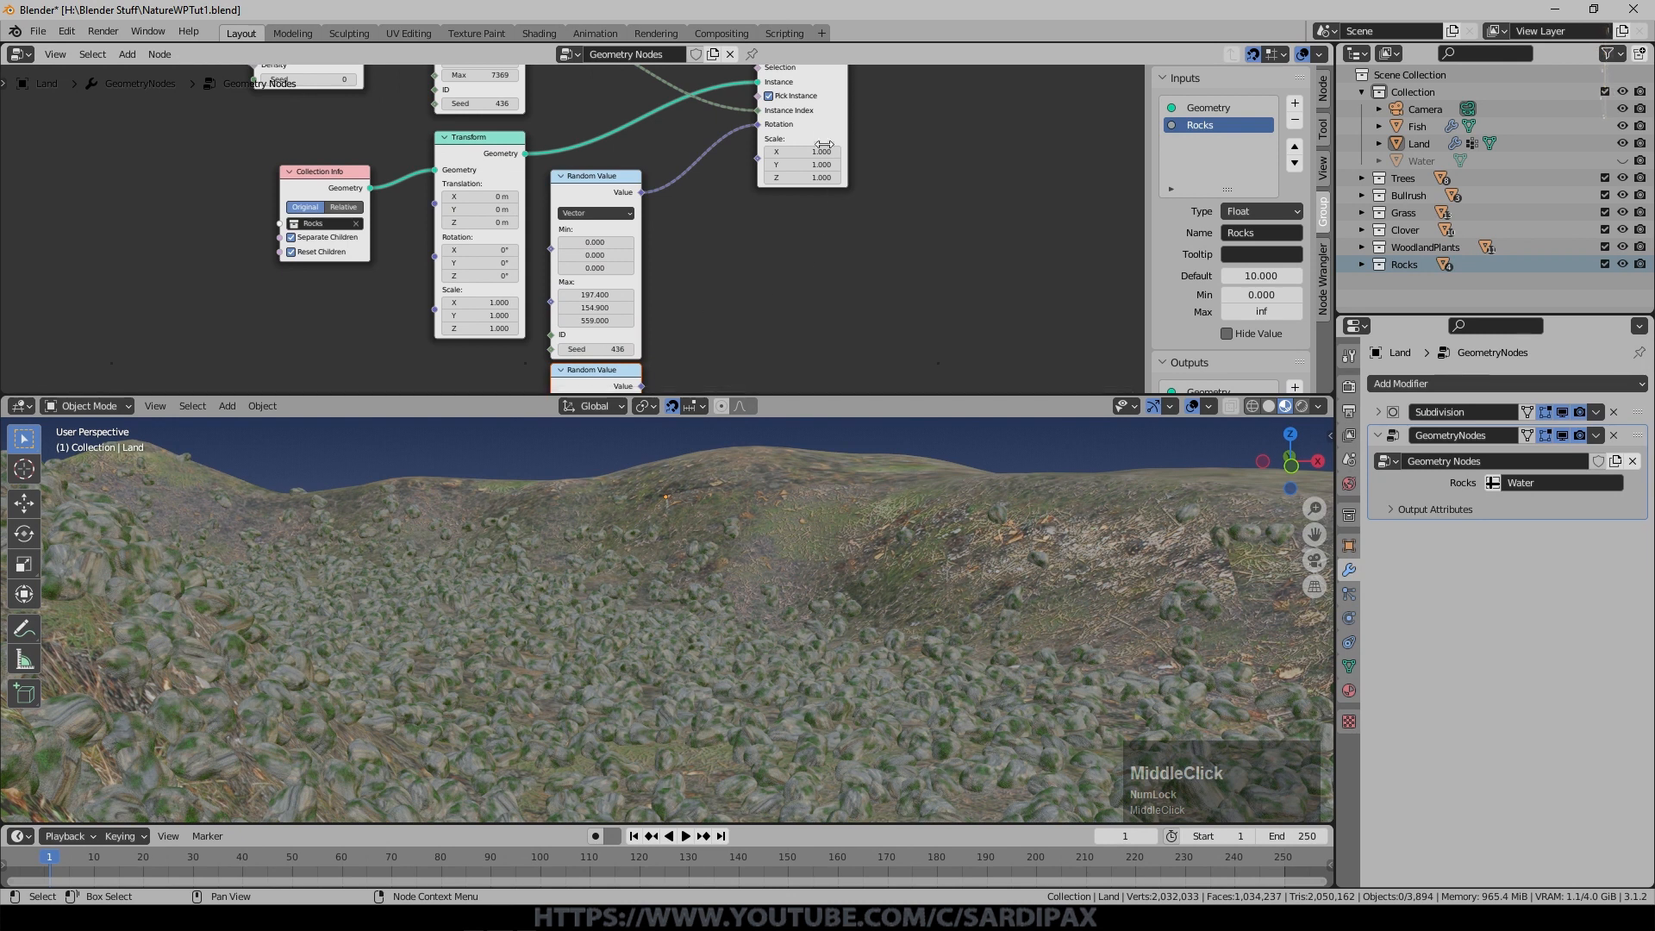
drag(643, 382, 694, 345)
click(783, 286)
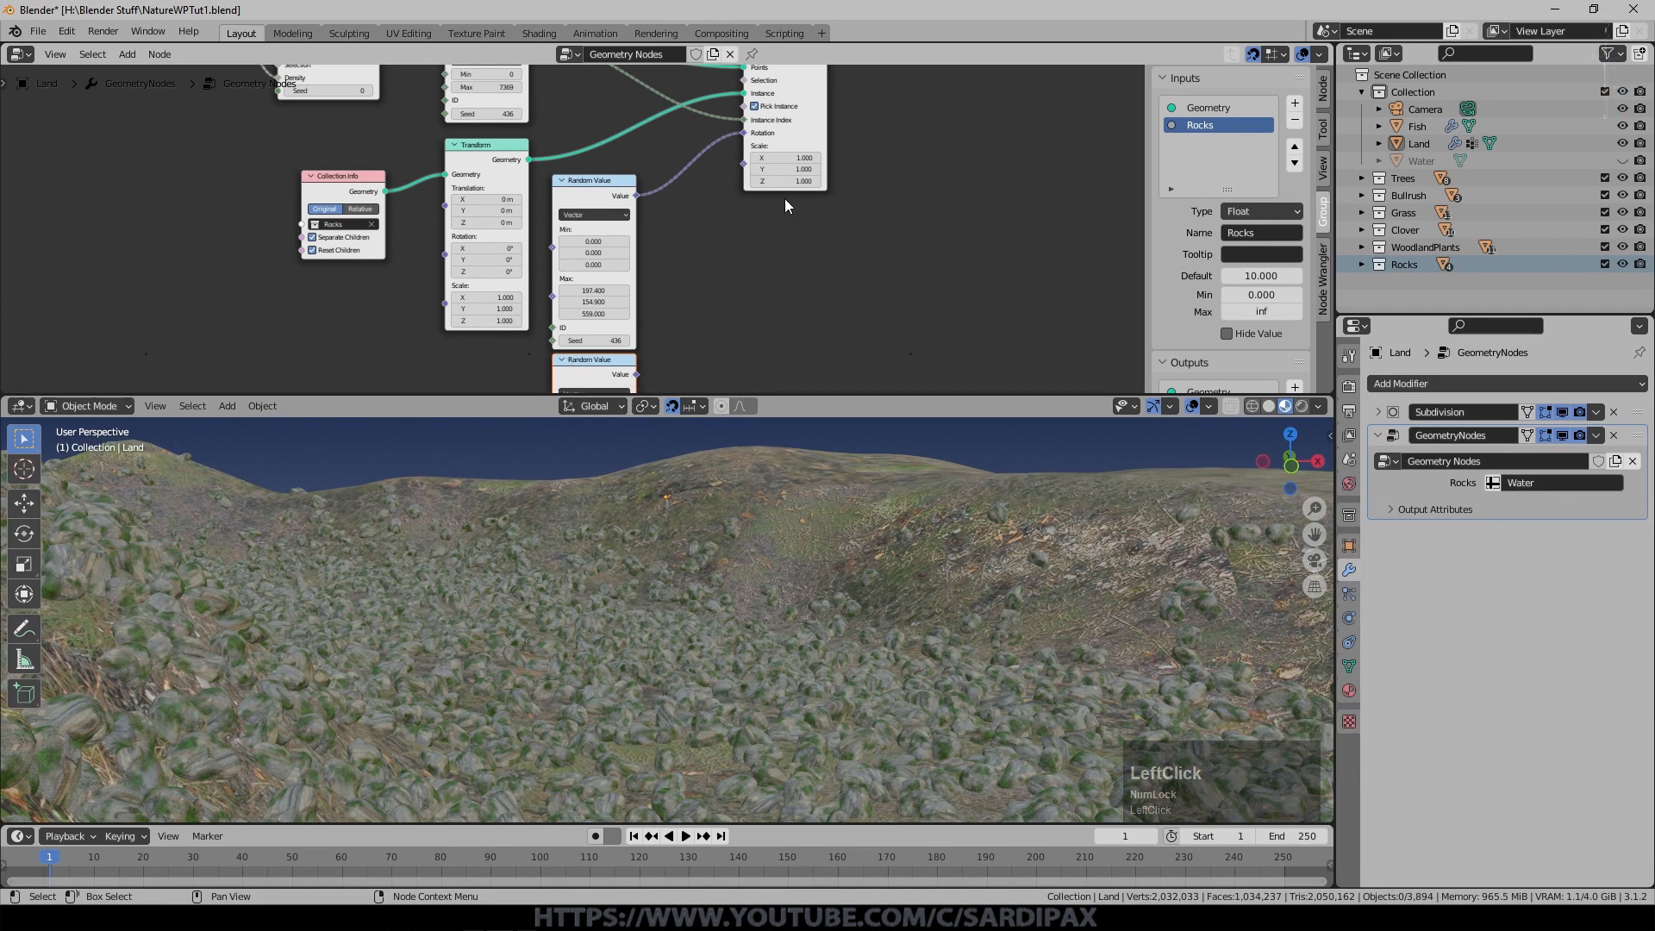
middle_drag(767, 244, 768, 373)
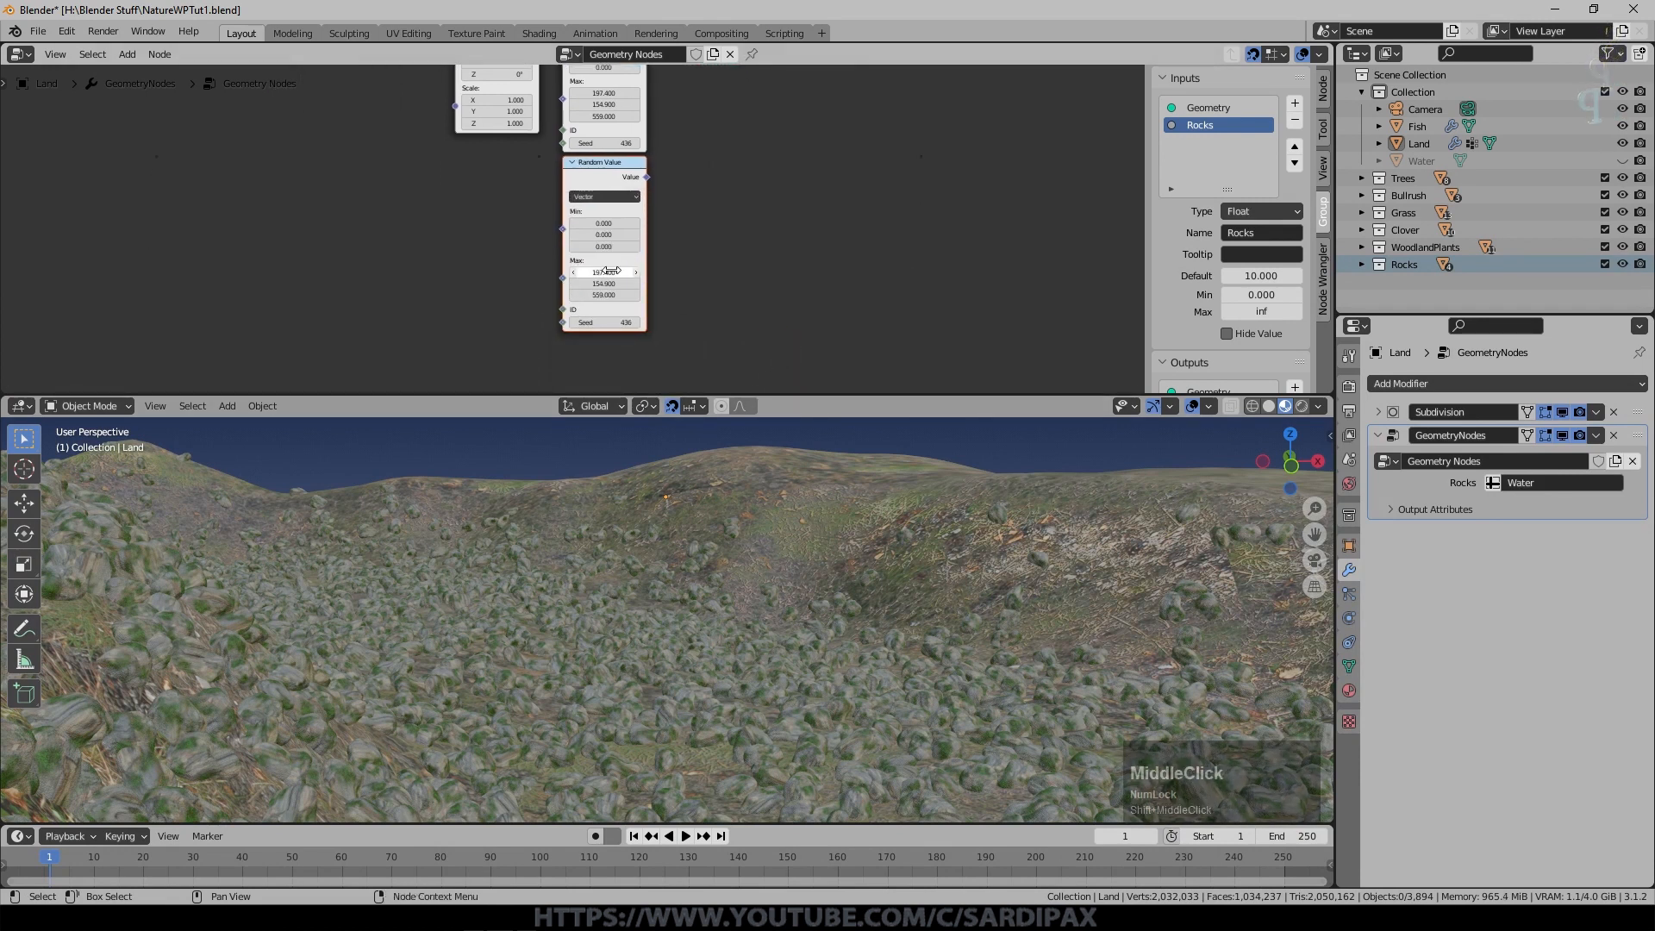
Set all Max components of the copied Random Value node to 1 and connect it to the Scale input of Instance on Points.
drag(628, 272, 609, 309)
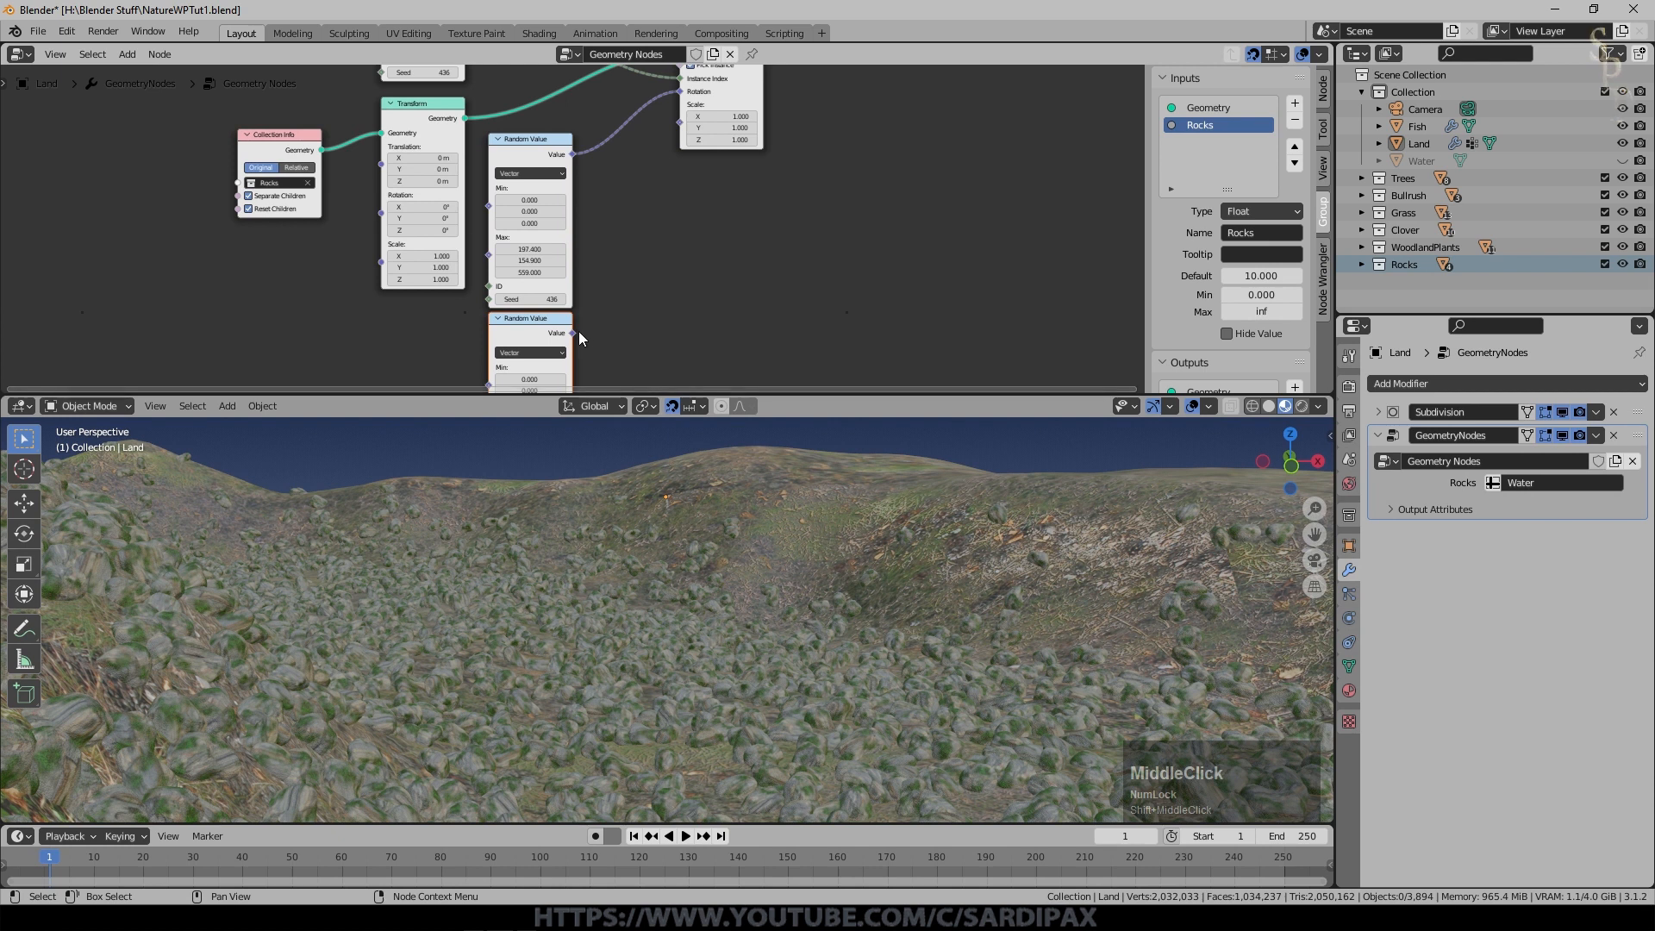
drag(574, 333, 682, 125)
mouse_move(789, 535)
middle_down()
mouse_move(794, 492)
mouse_move(776, 529)
middle_up()
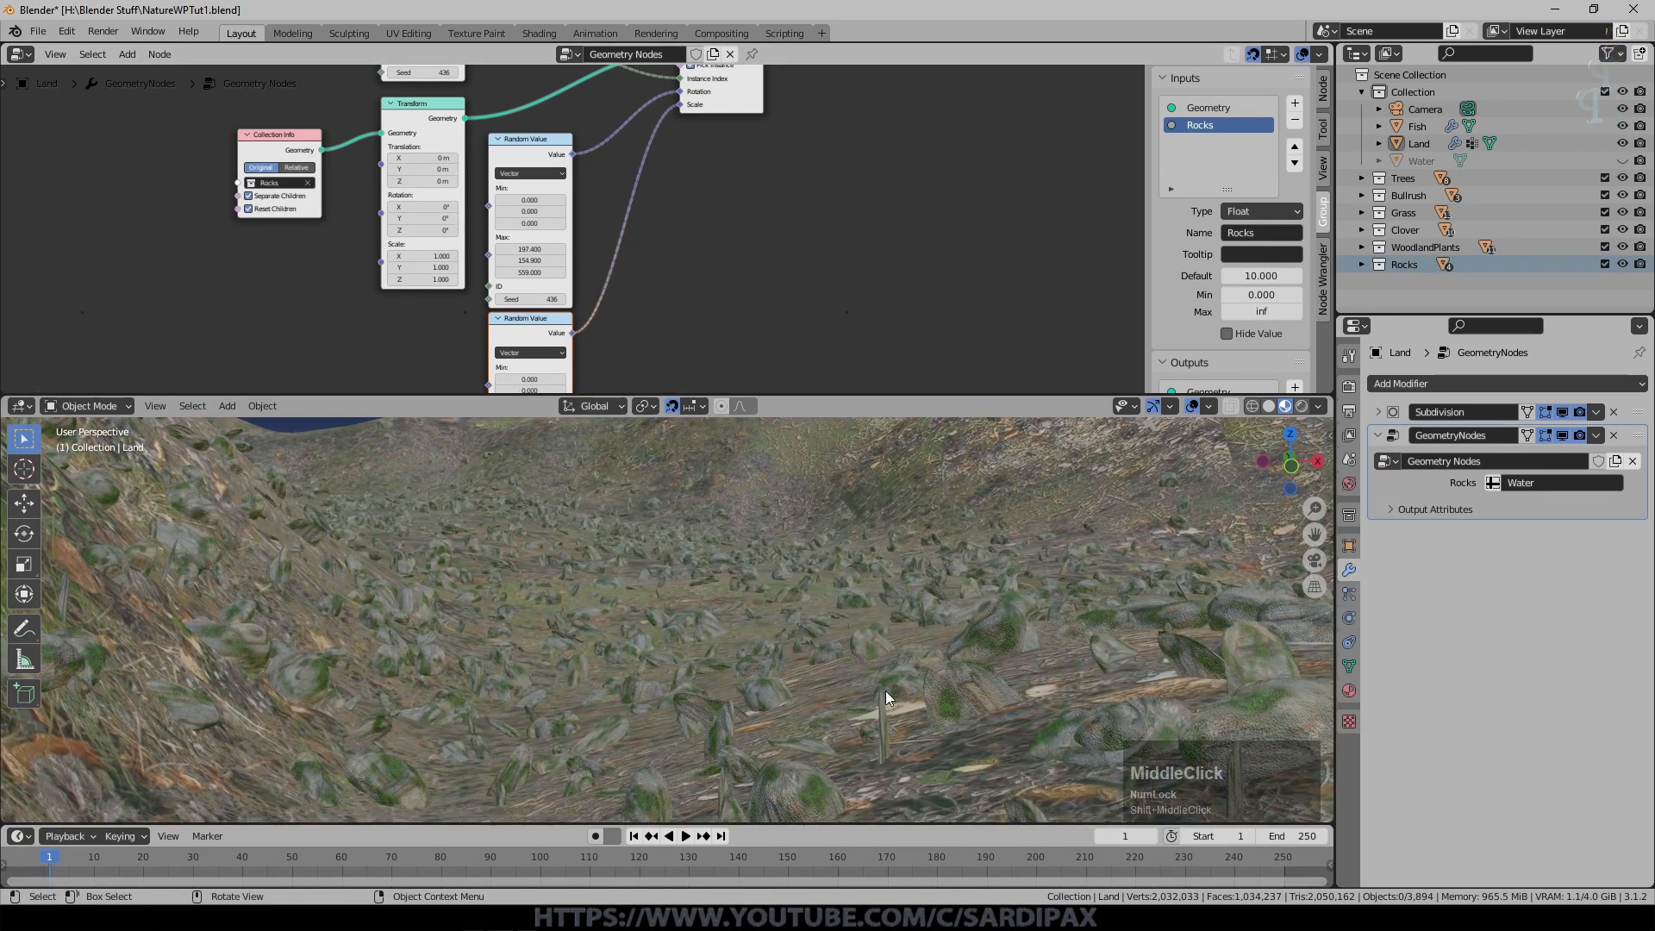
middle_drag(742, 310, 736, 323)
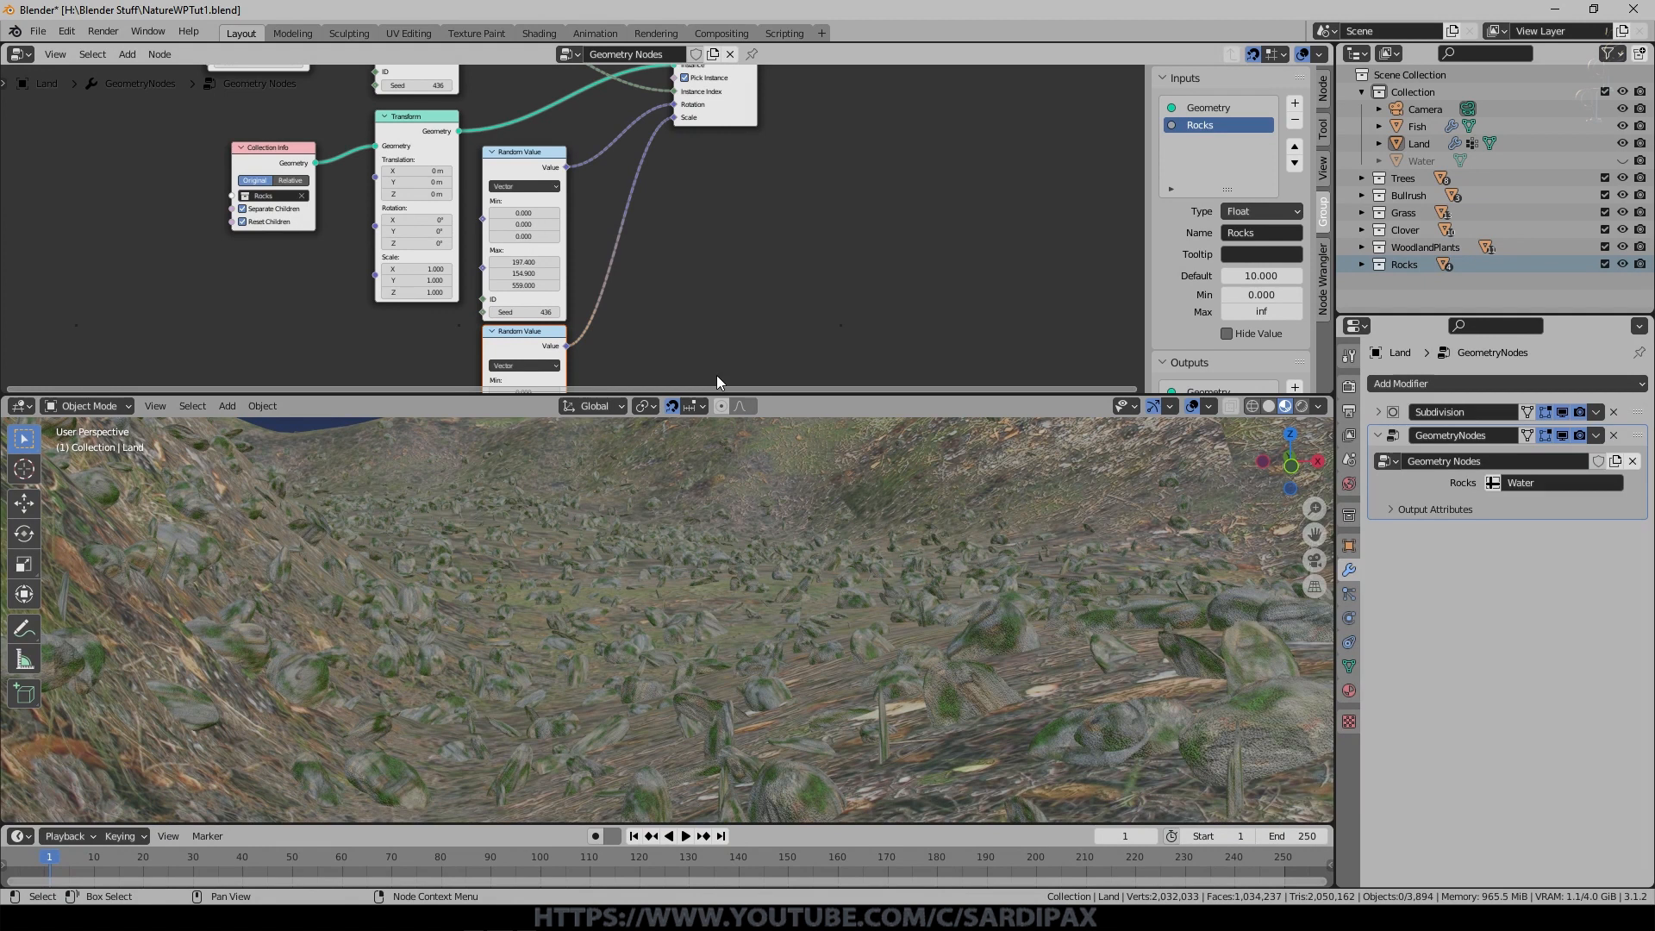
Change the scale Random Value node's data type to Float and reconnect it to the Scale input of Instance on Points.
scroll(774, 243, up, 3)
click(608, 211)
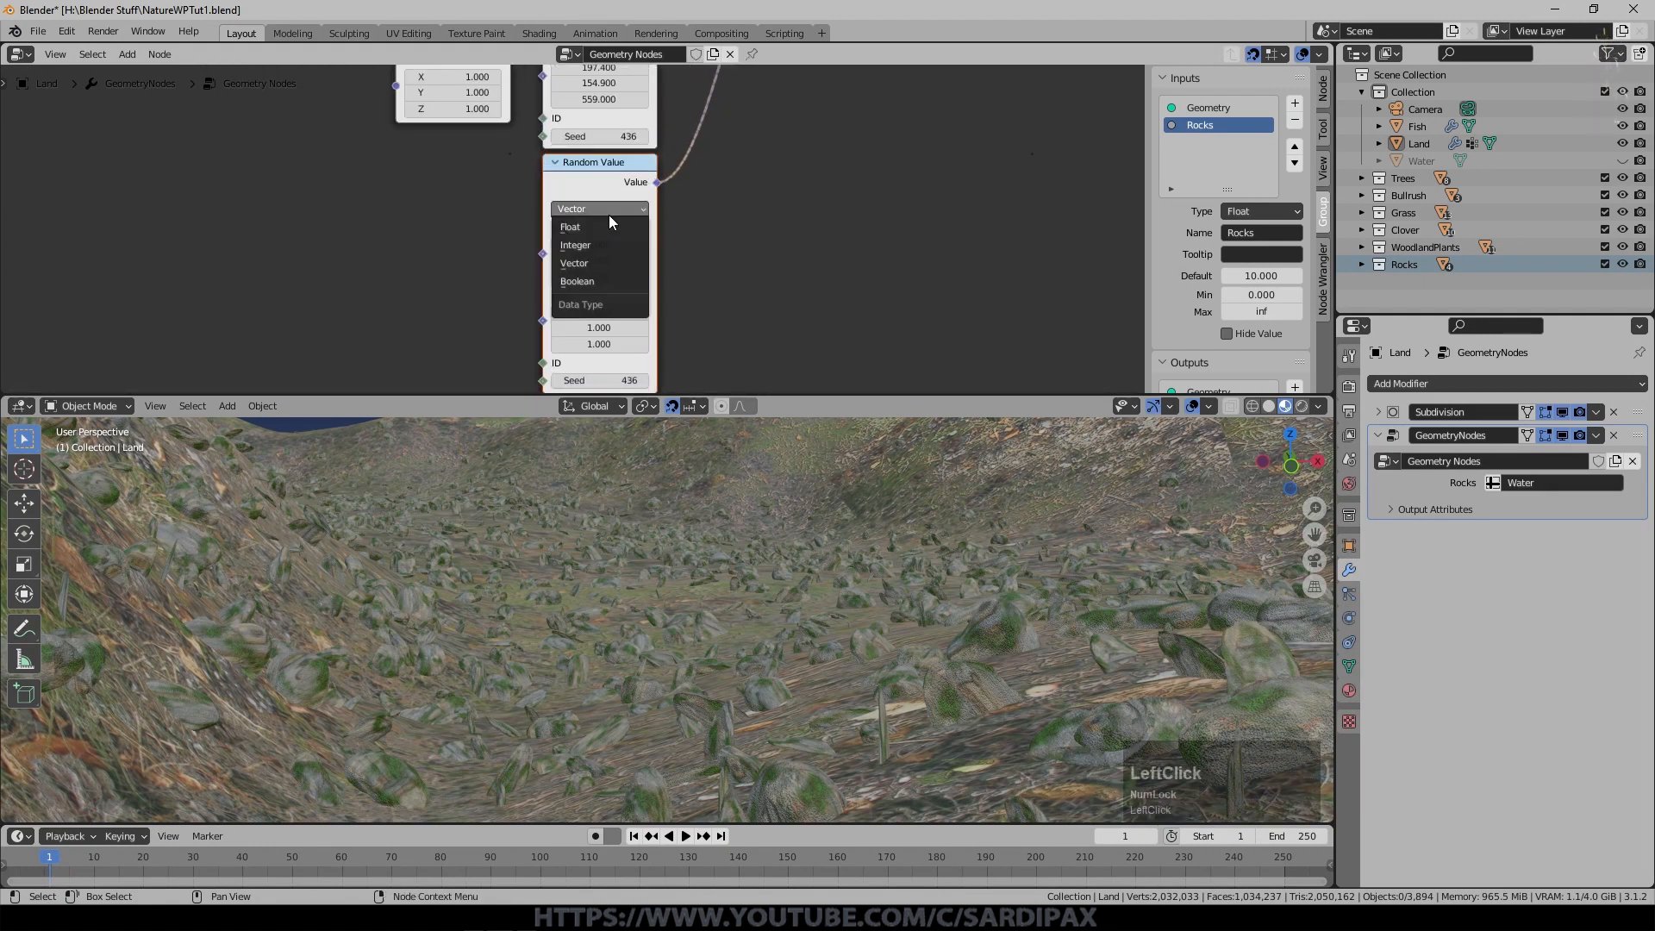
click(605, 228)
scroll(738, 277, down, 2)
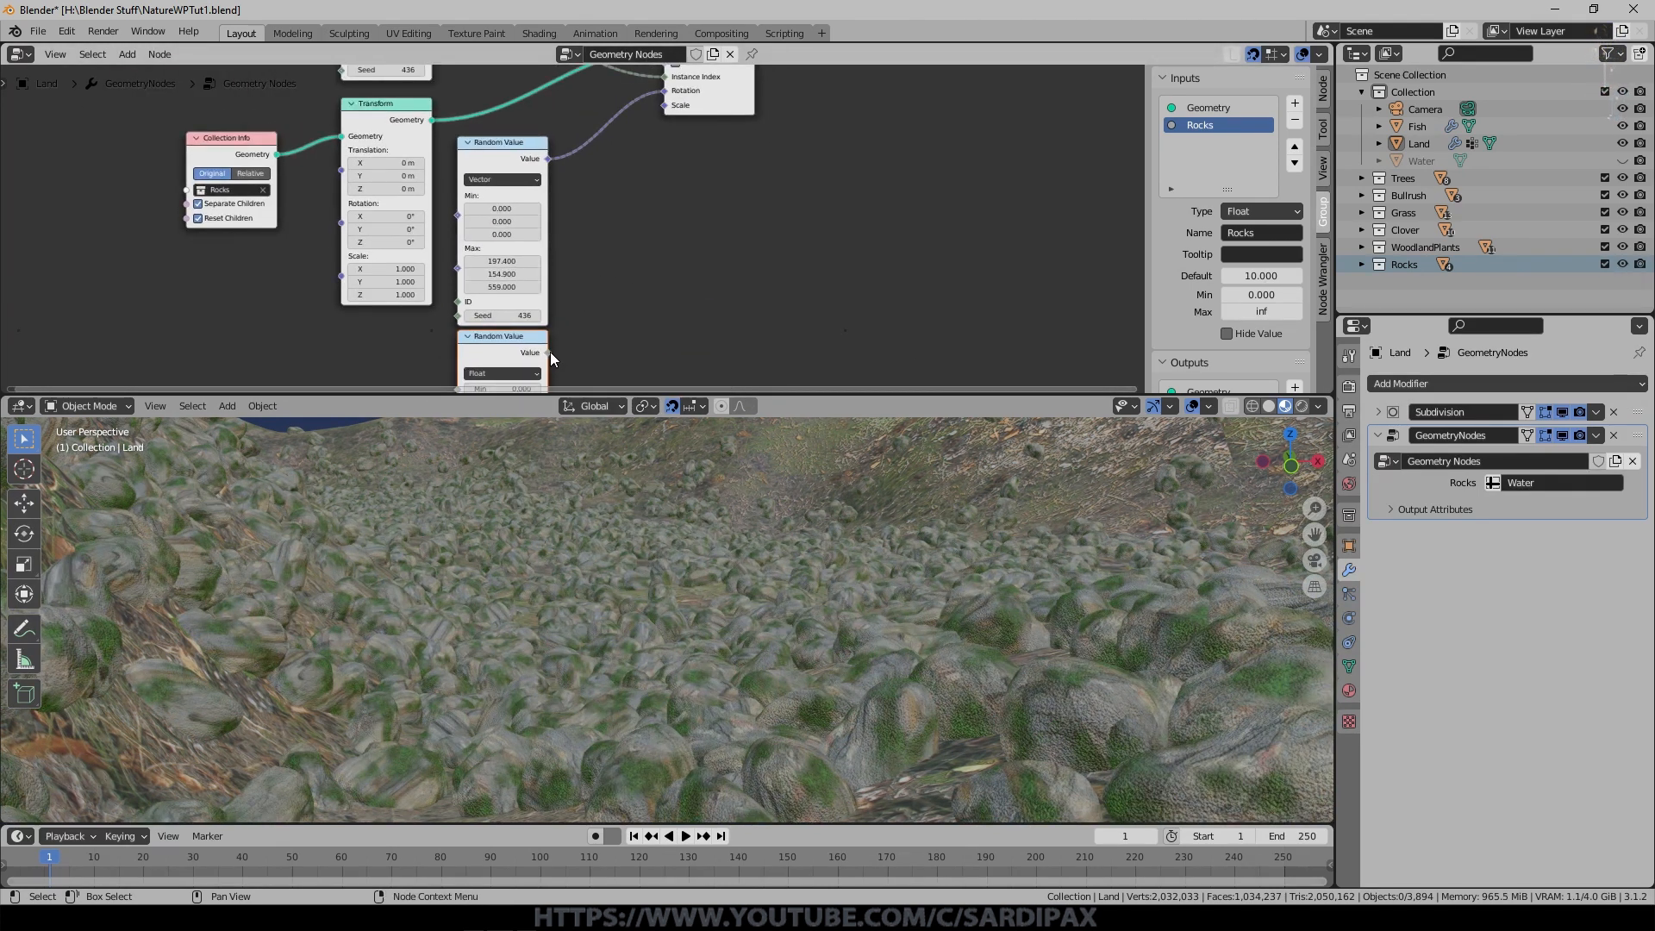
scroll(638, 224, down, 2)
drag(640, 138, 554, 319)
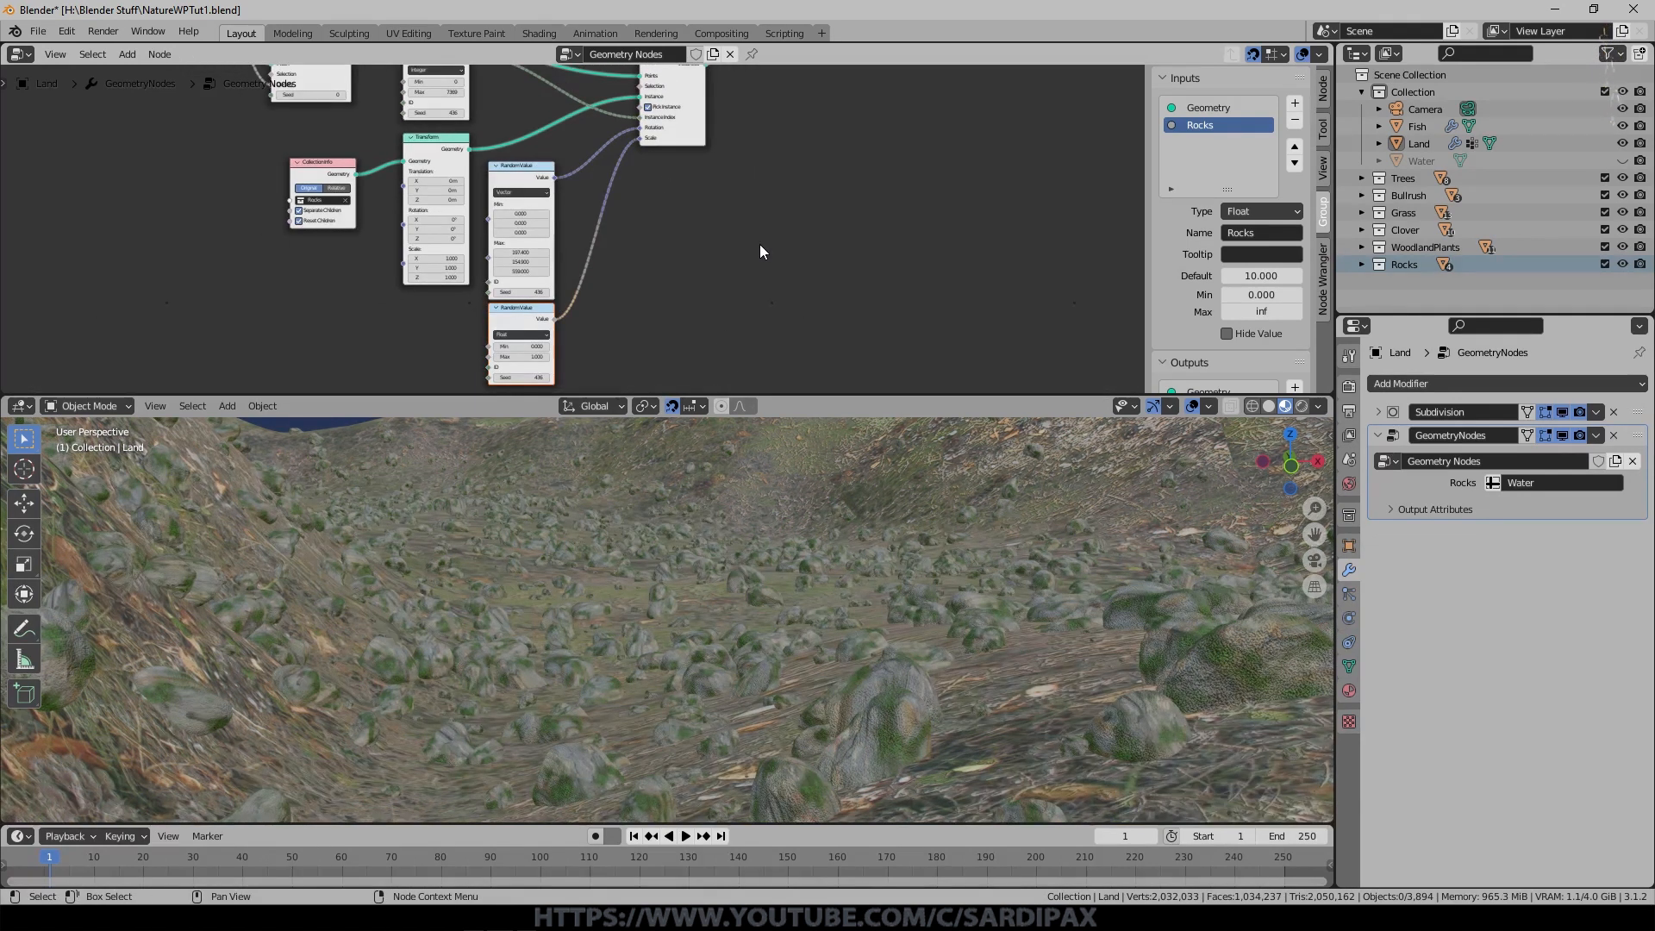
Set the float Random Value node's Min to 0.5 and Max to 1.5 for the rock scale.
scroll(603, 293, up, 1)
click(592, 292)
click(591, 292)
click(592, 292)
scroll(629, 307, up, 2)
click(602, 302)
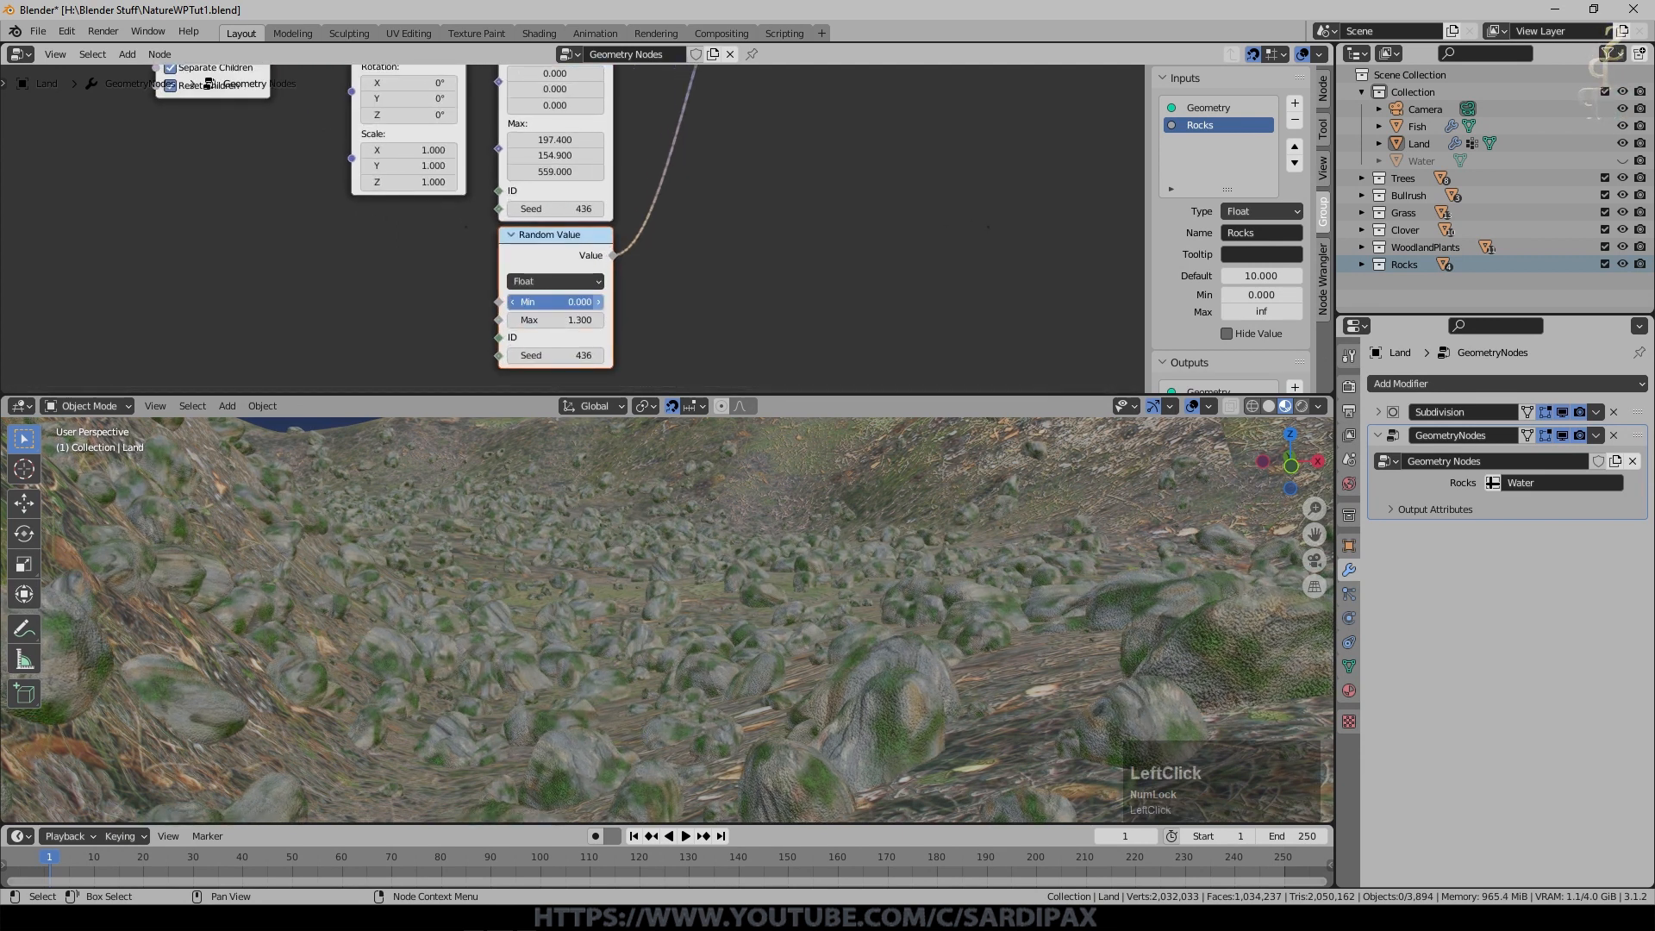
click(601, 302)
click(601, 301)
click(602, 302)
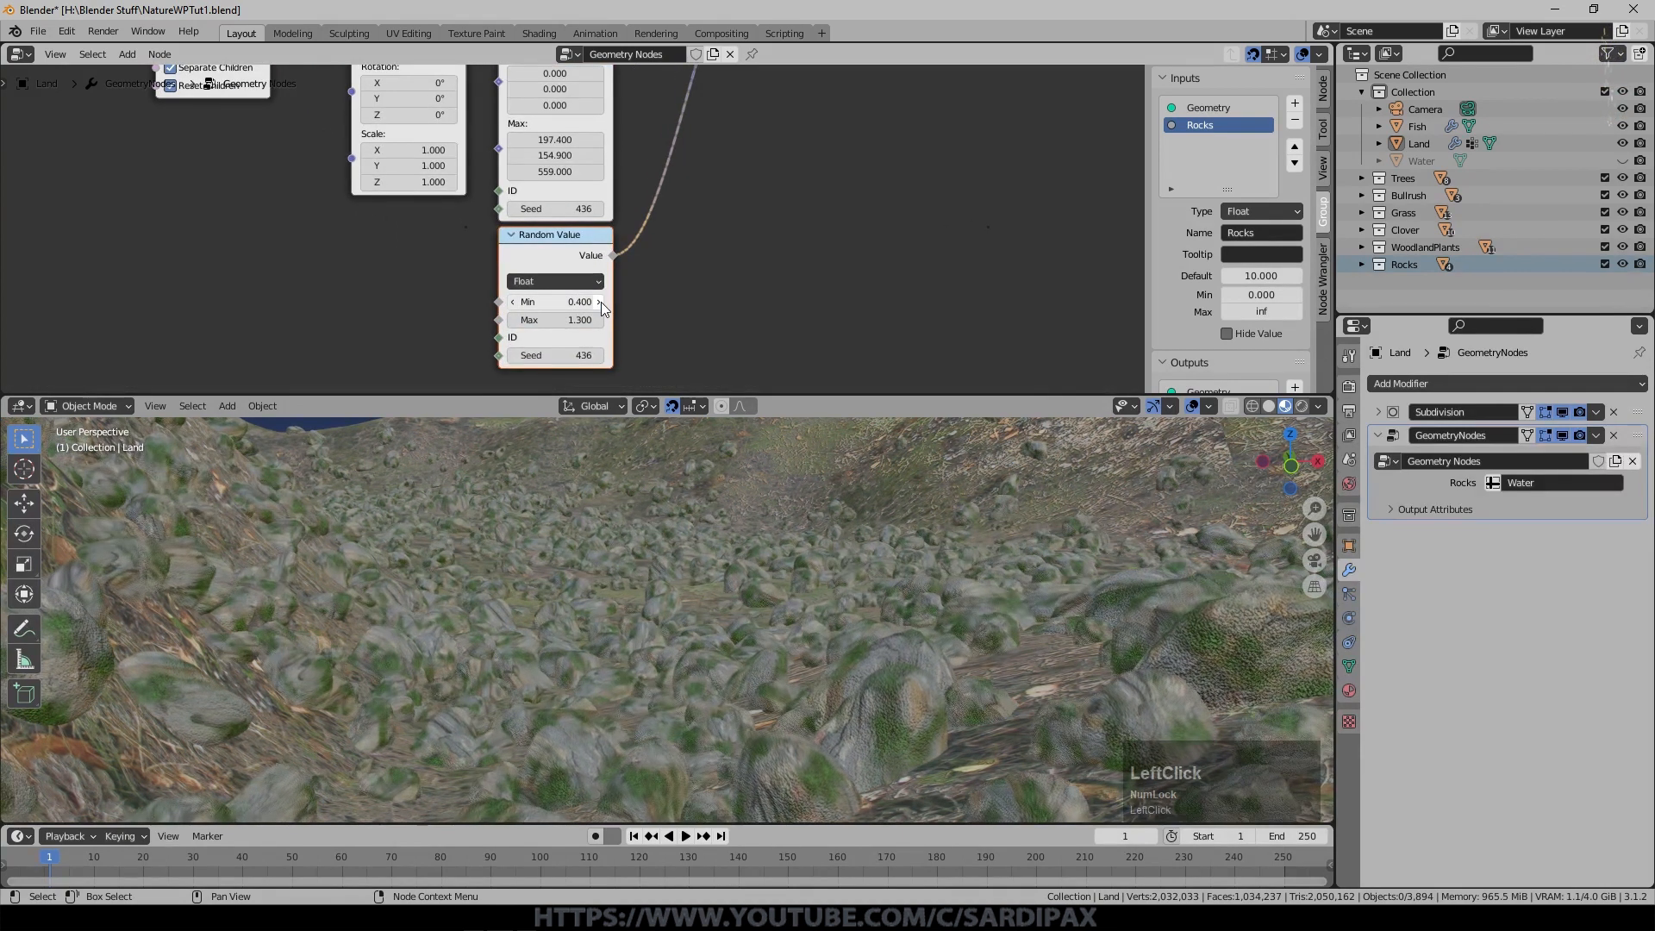
click(602, 301)
click(602, 319)
click(601, 319)
Examine the size and distribution of the scattered rocks across the land from several distances and angles.
scroll(789, 577, down, 5)
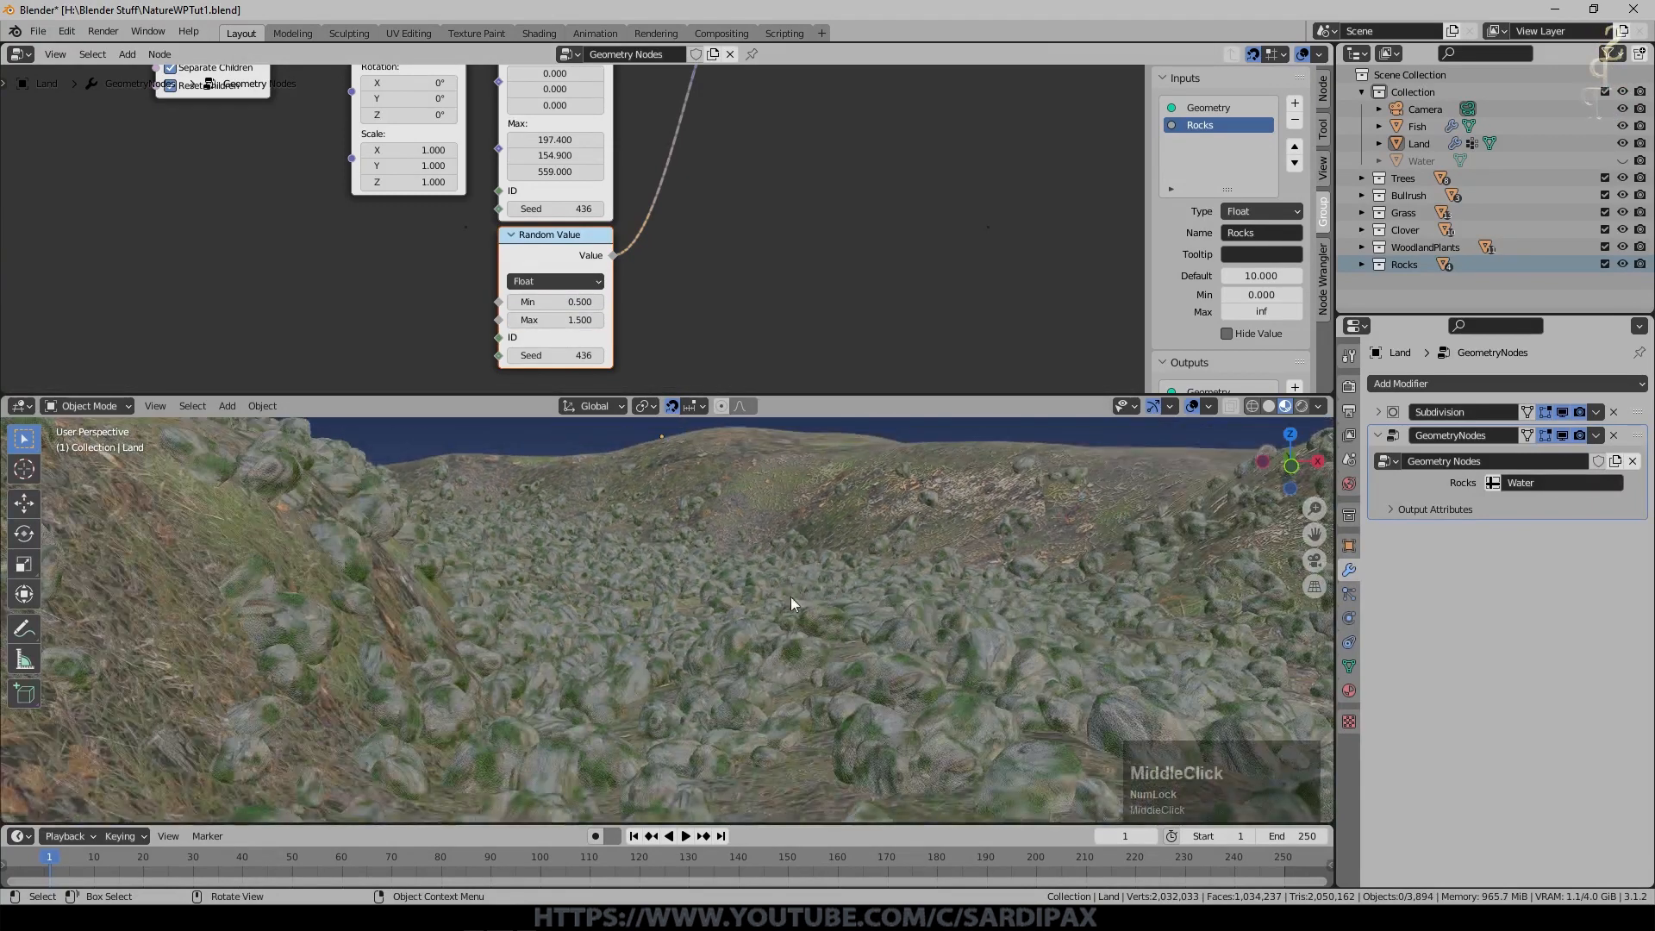
middle_drag(790, 596, 774, 632)
scroll(773, 632, down, 1)
scroll(774, 632, down, 3)
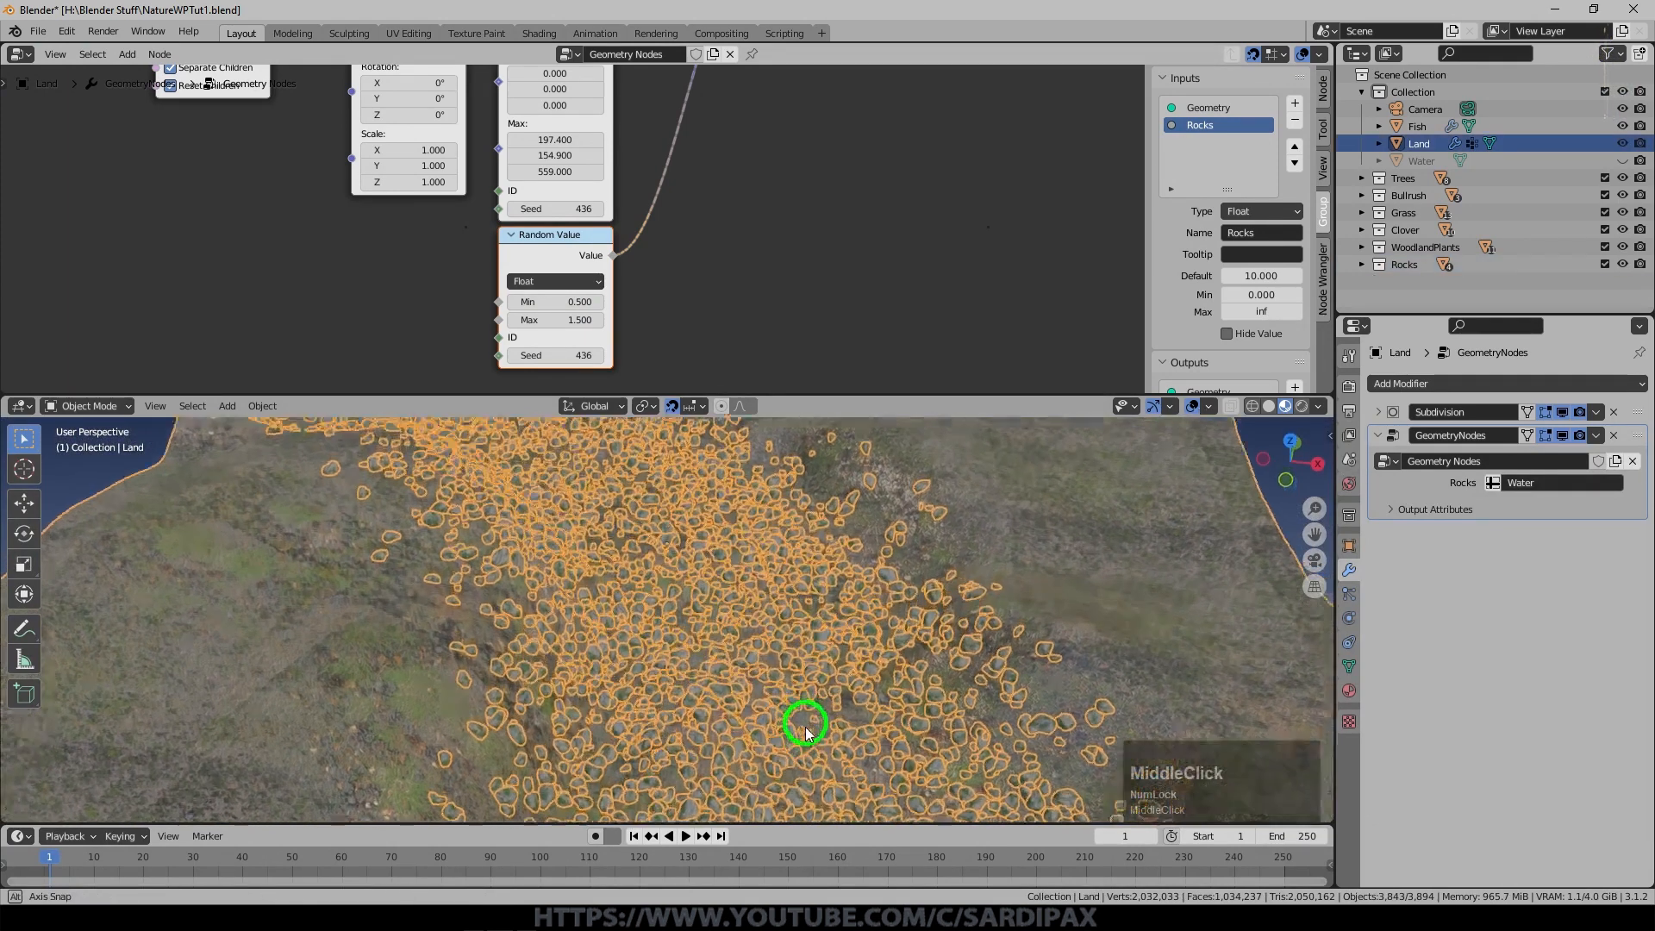
mouse_move(805, 724)
middle_down()
mouse_move(817, 780)
mouse_move(827, 673)
mouse_move(817, 700)
middle_up()
scroll(813, 700, down, 3)
scroll(816, 711, up, 4)
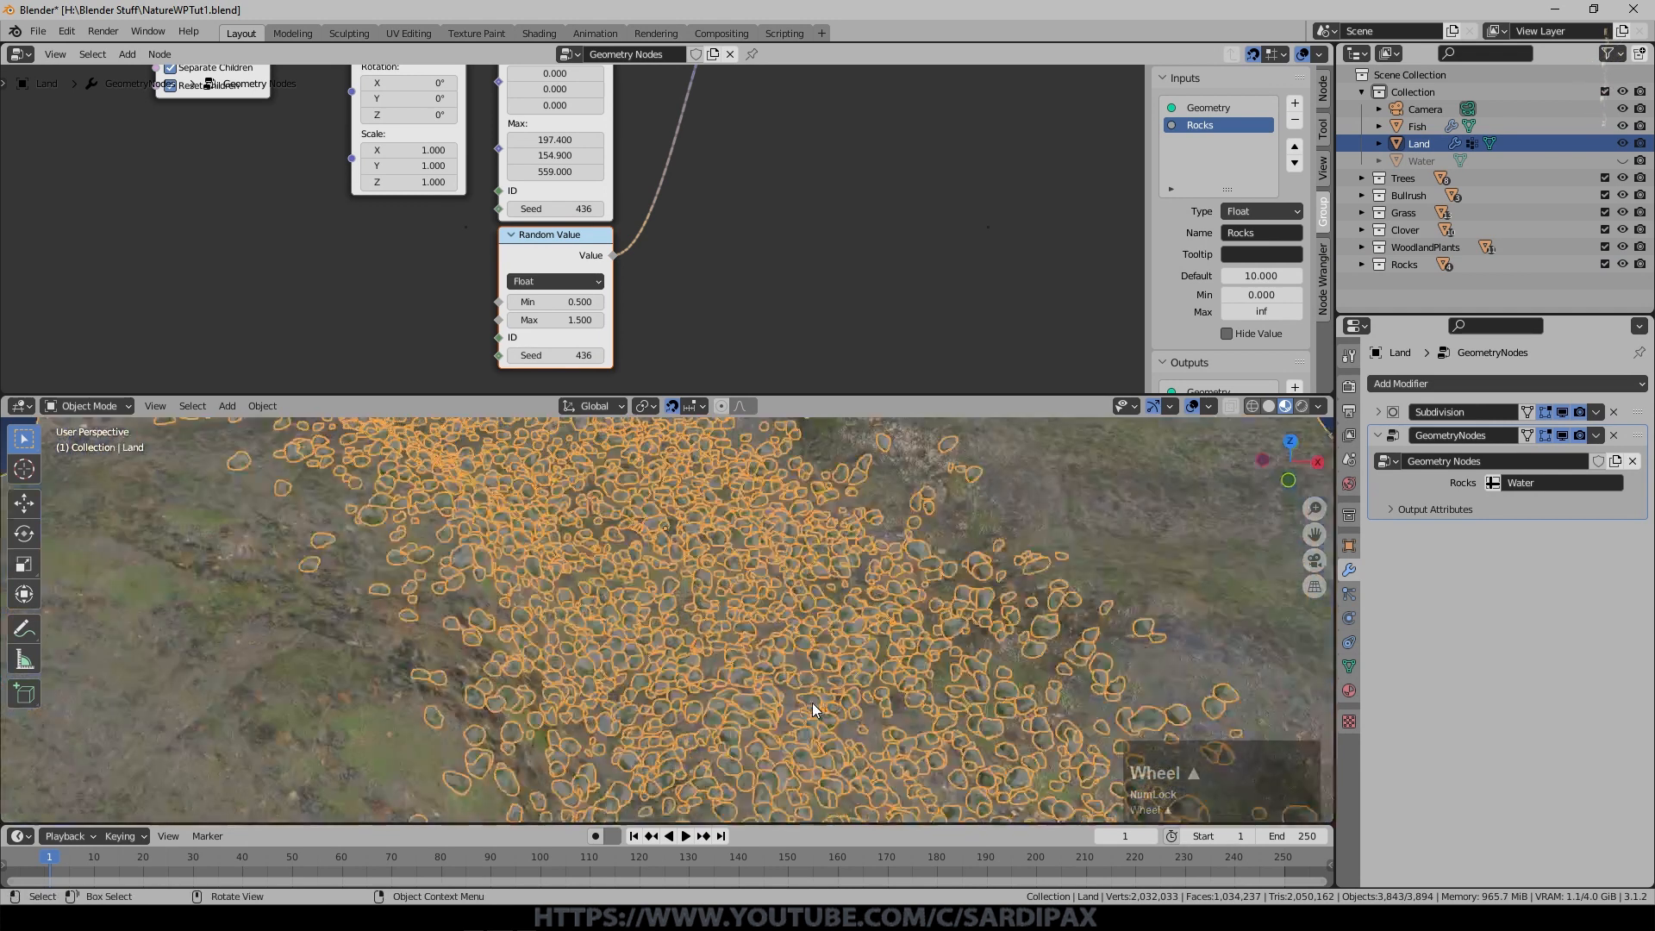
scroll(297, 185, down, 4)
Insert a Map Range node on the link between the Rocks group input and the Density of Distribute Points on Faces.
middle_drag(293, 172, 645, 488)
drag(407, 103, 239, 107)
drag(573, 157, 596, 157)
click(126, 53)
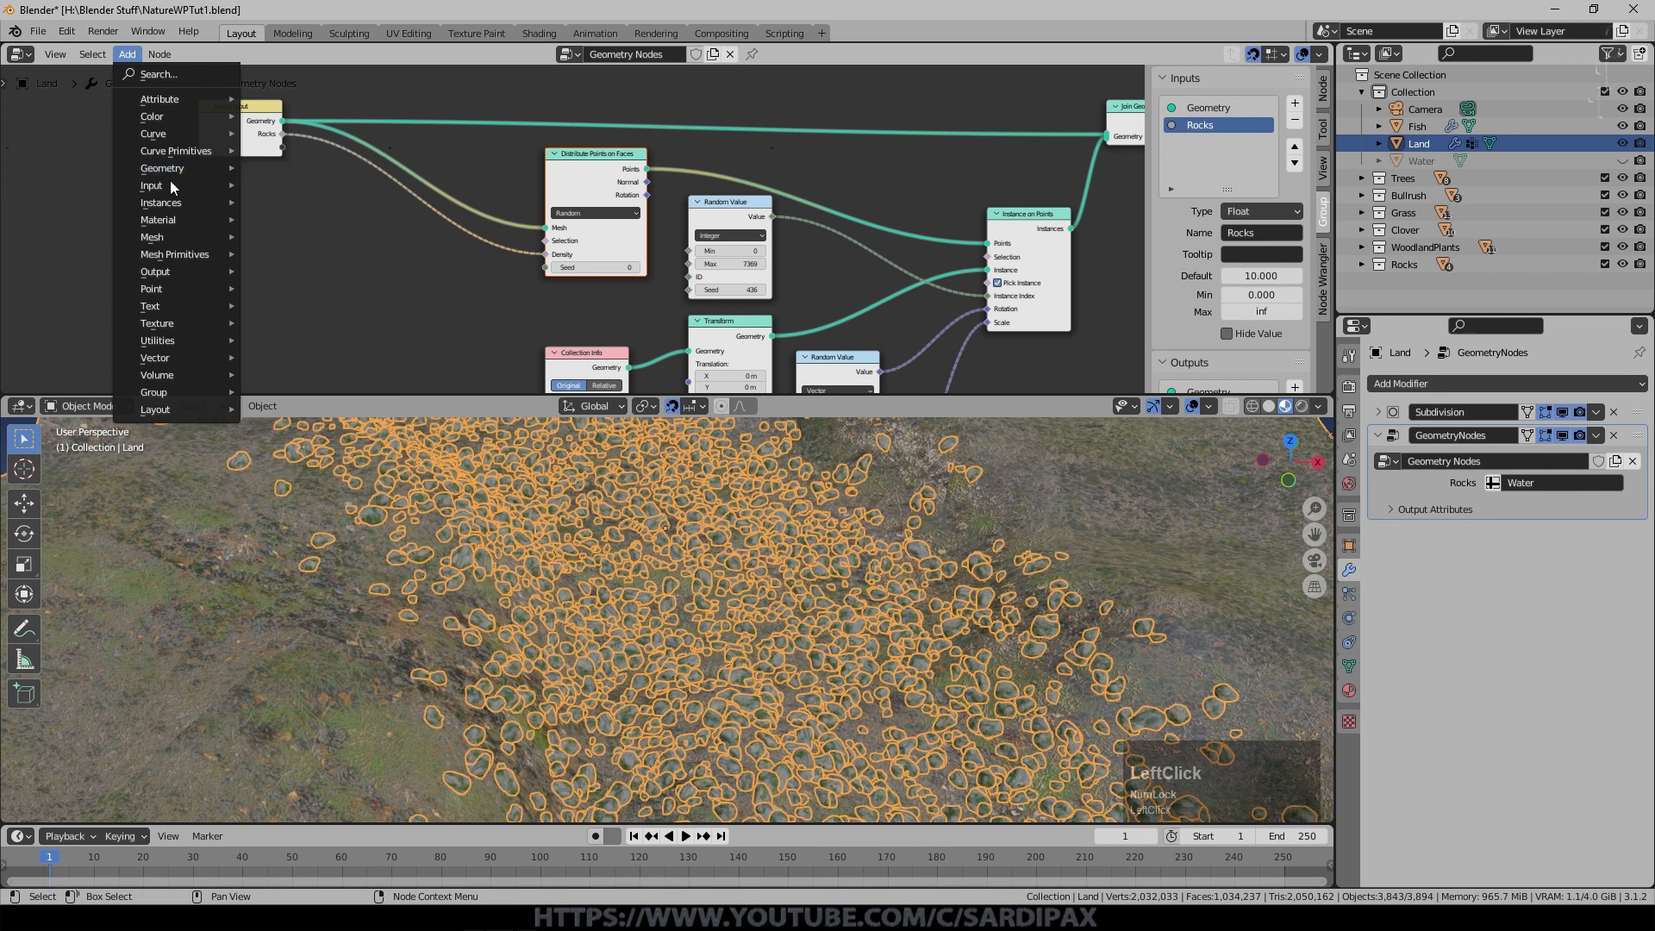
mouse_move(173, 339)
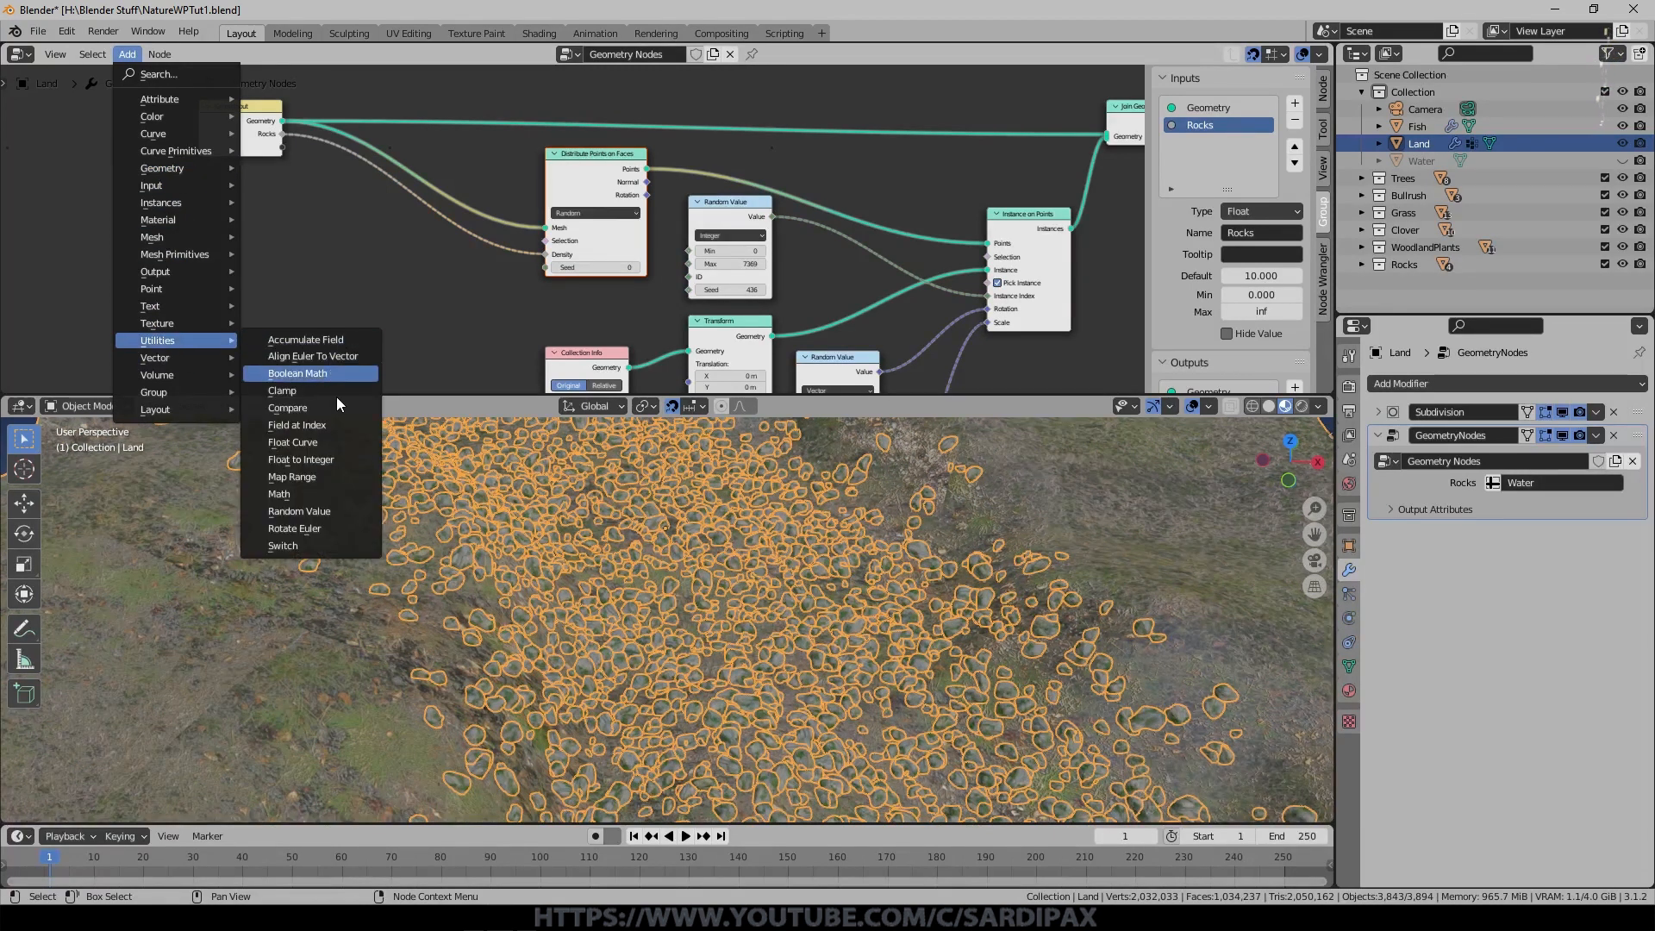
click(336, 475)
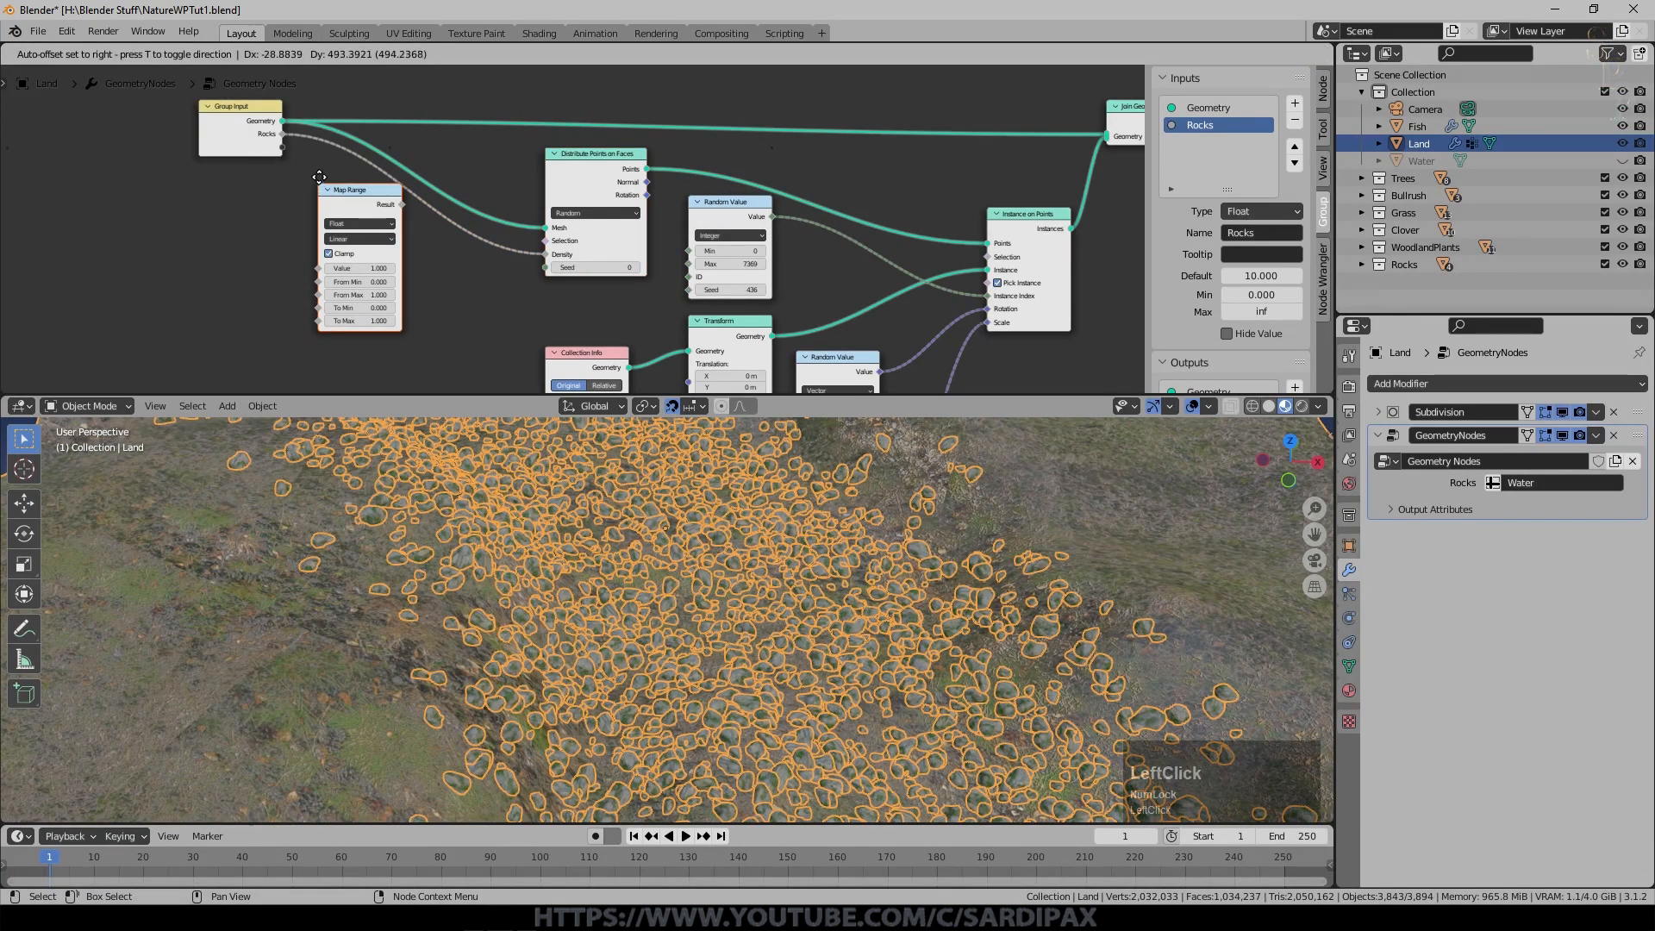
click(319, 170)
Insert a Math node between Map Range and Density, set it to Multiply with a value of 1, and space out the neighbouring nodes.
click(127, 53)
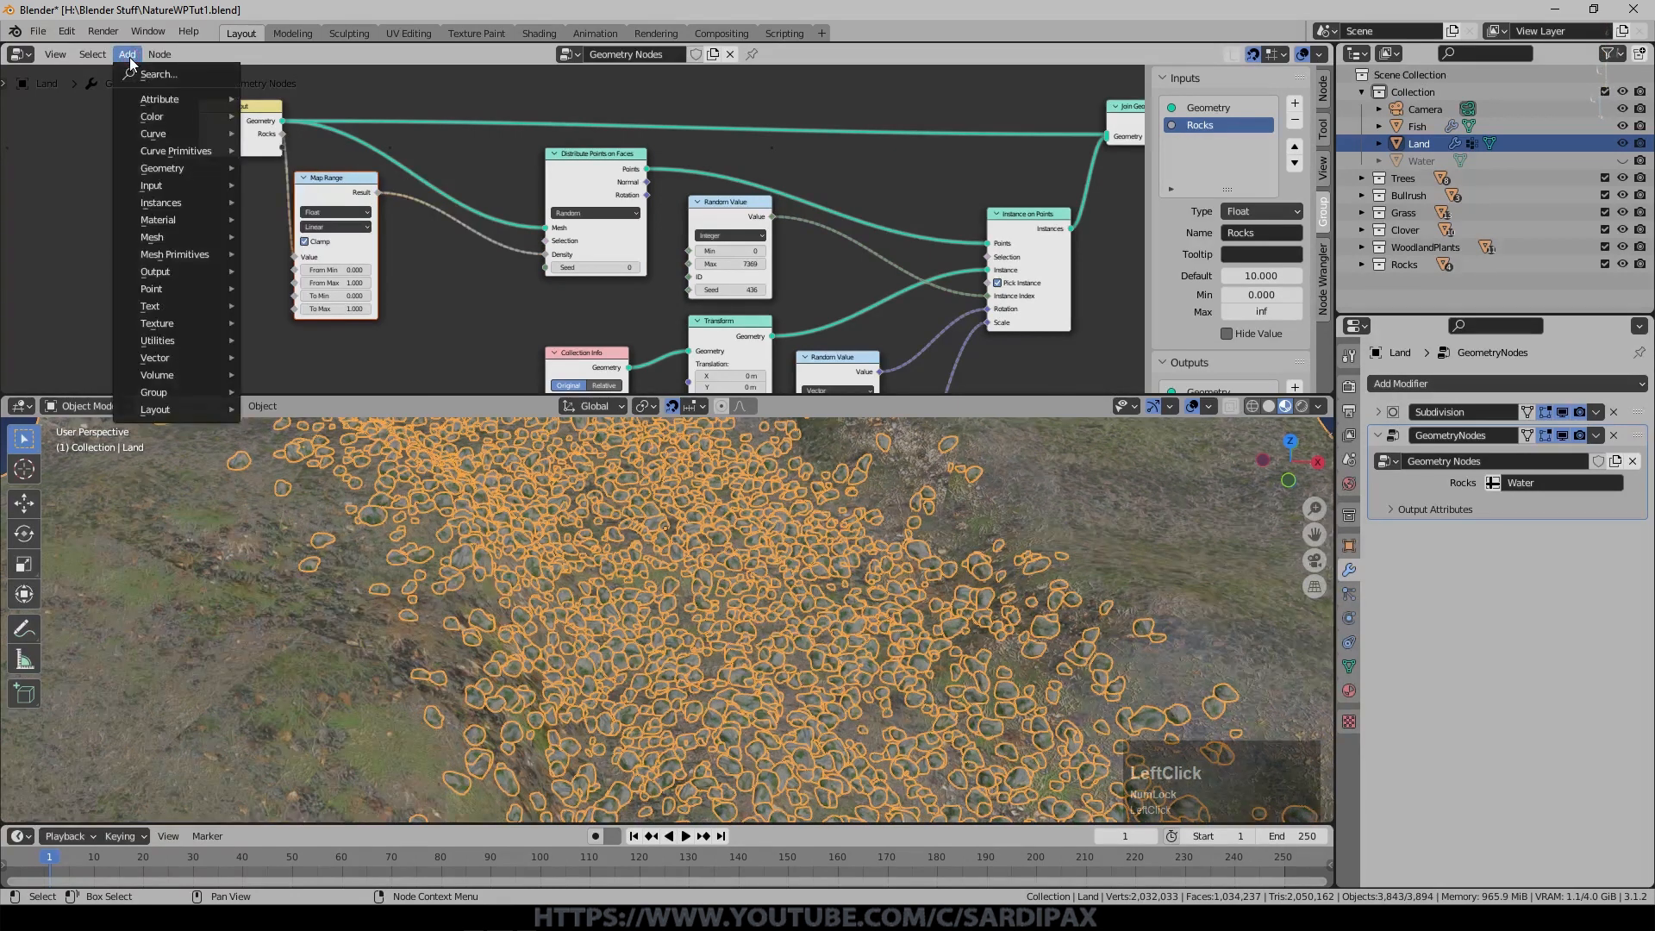
mouse_move(159, 155)
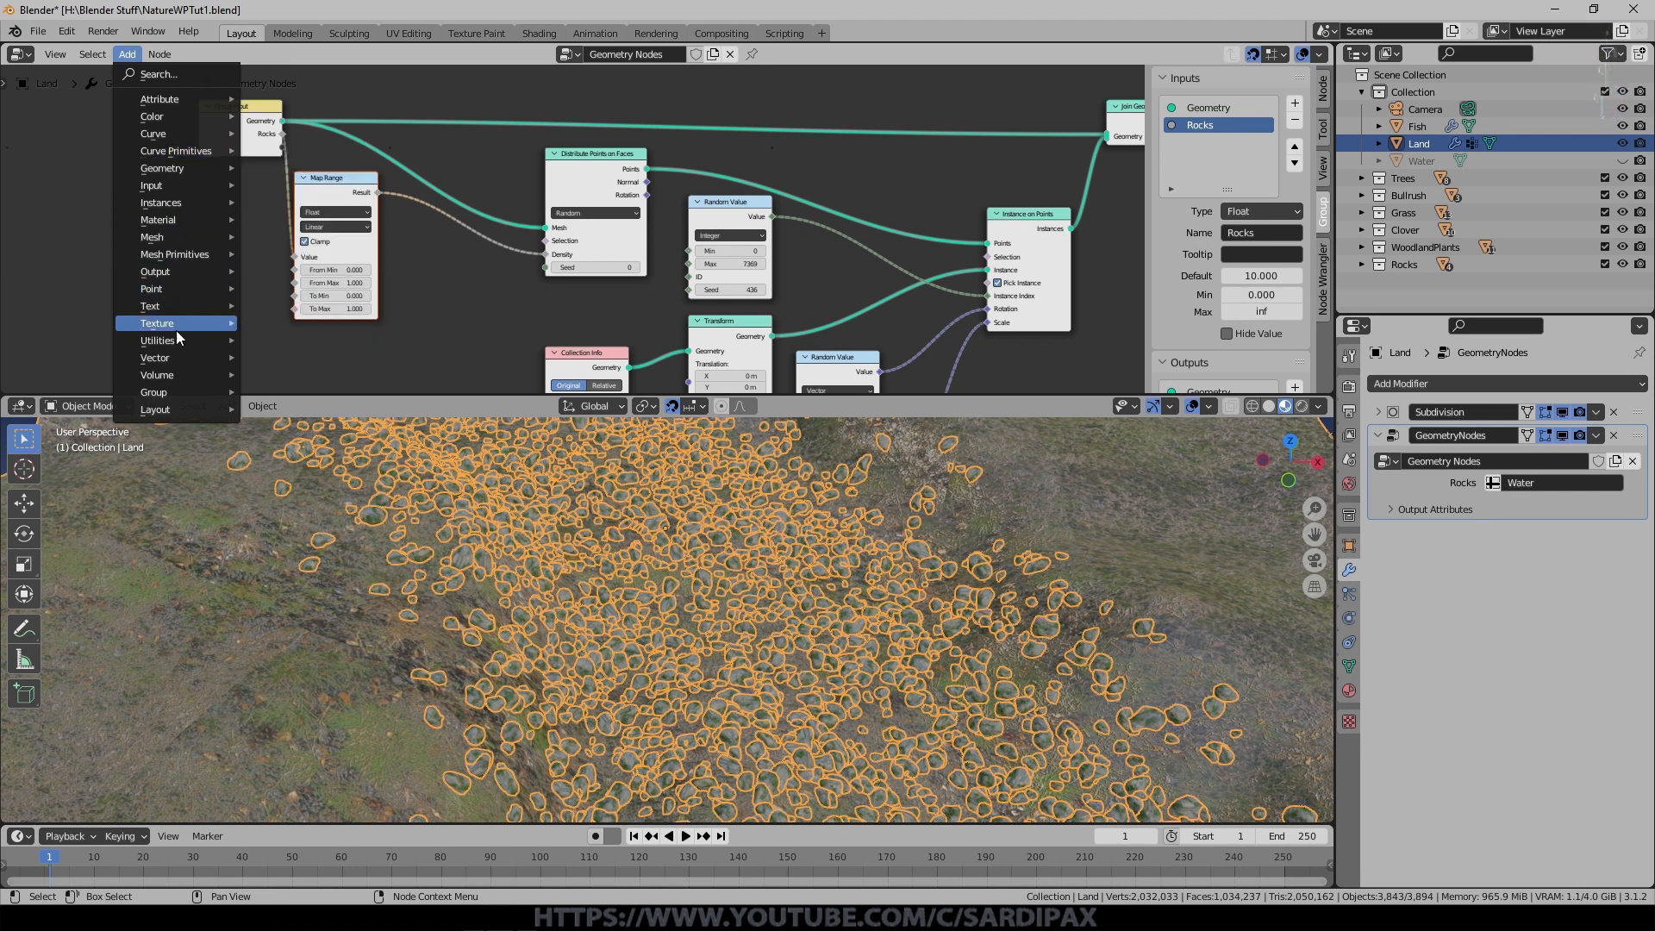
mouse_move(185, 341)
click(287, 494)
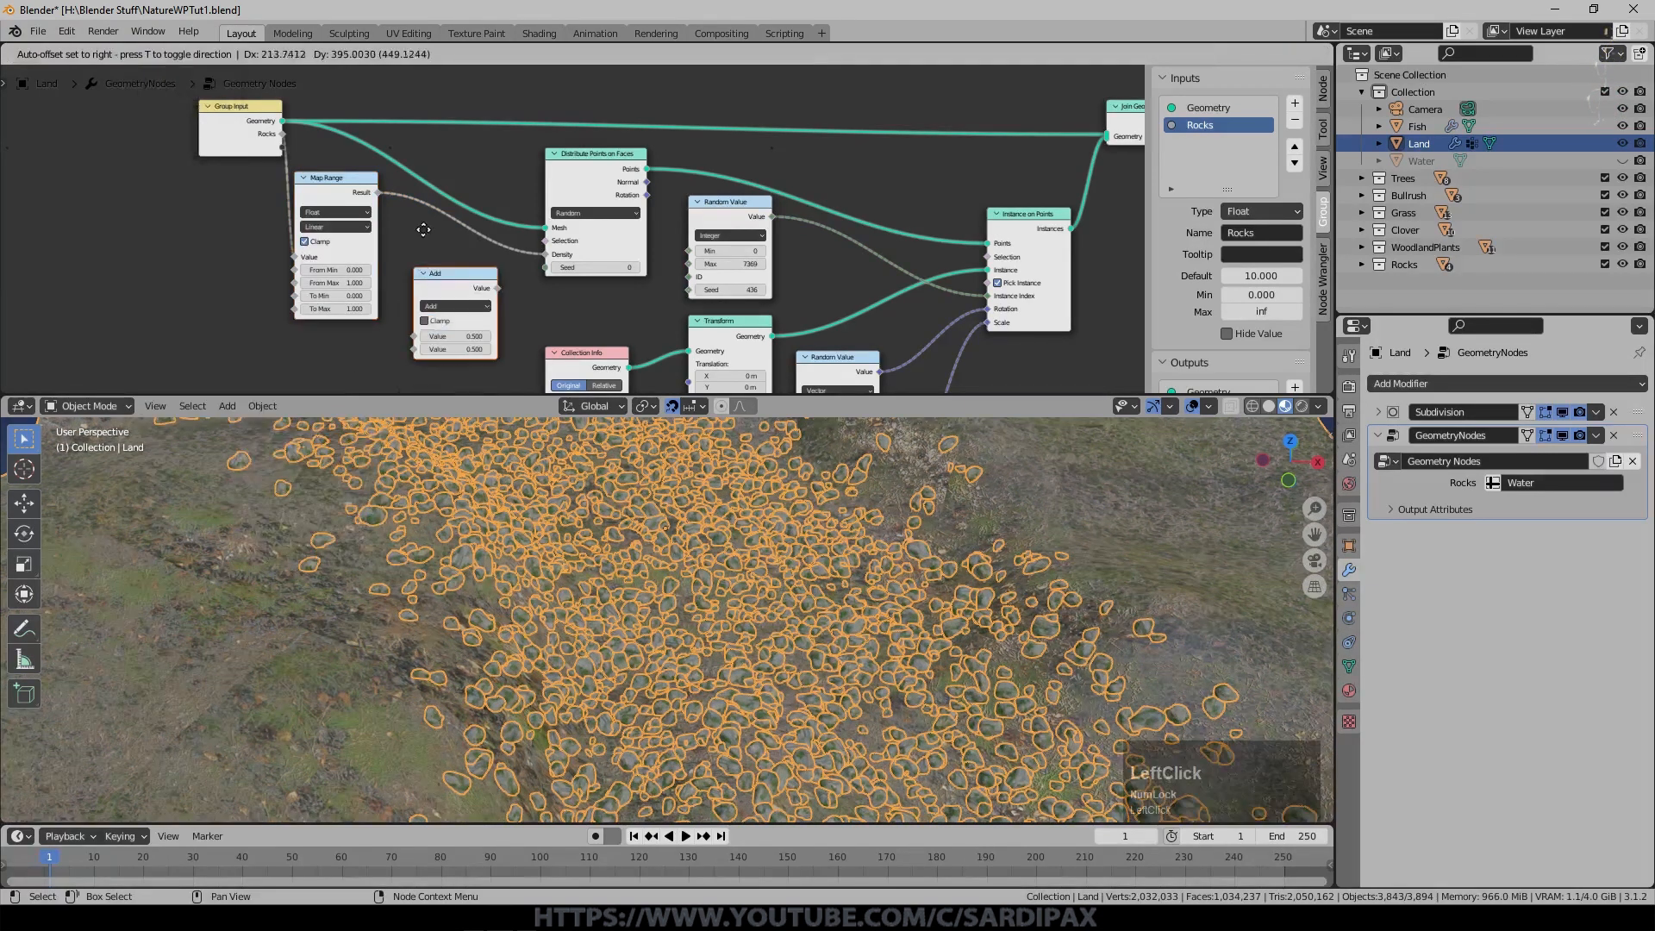
click(469, 241)
click(478, 250)
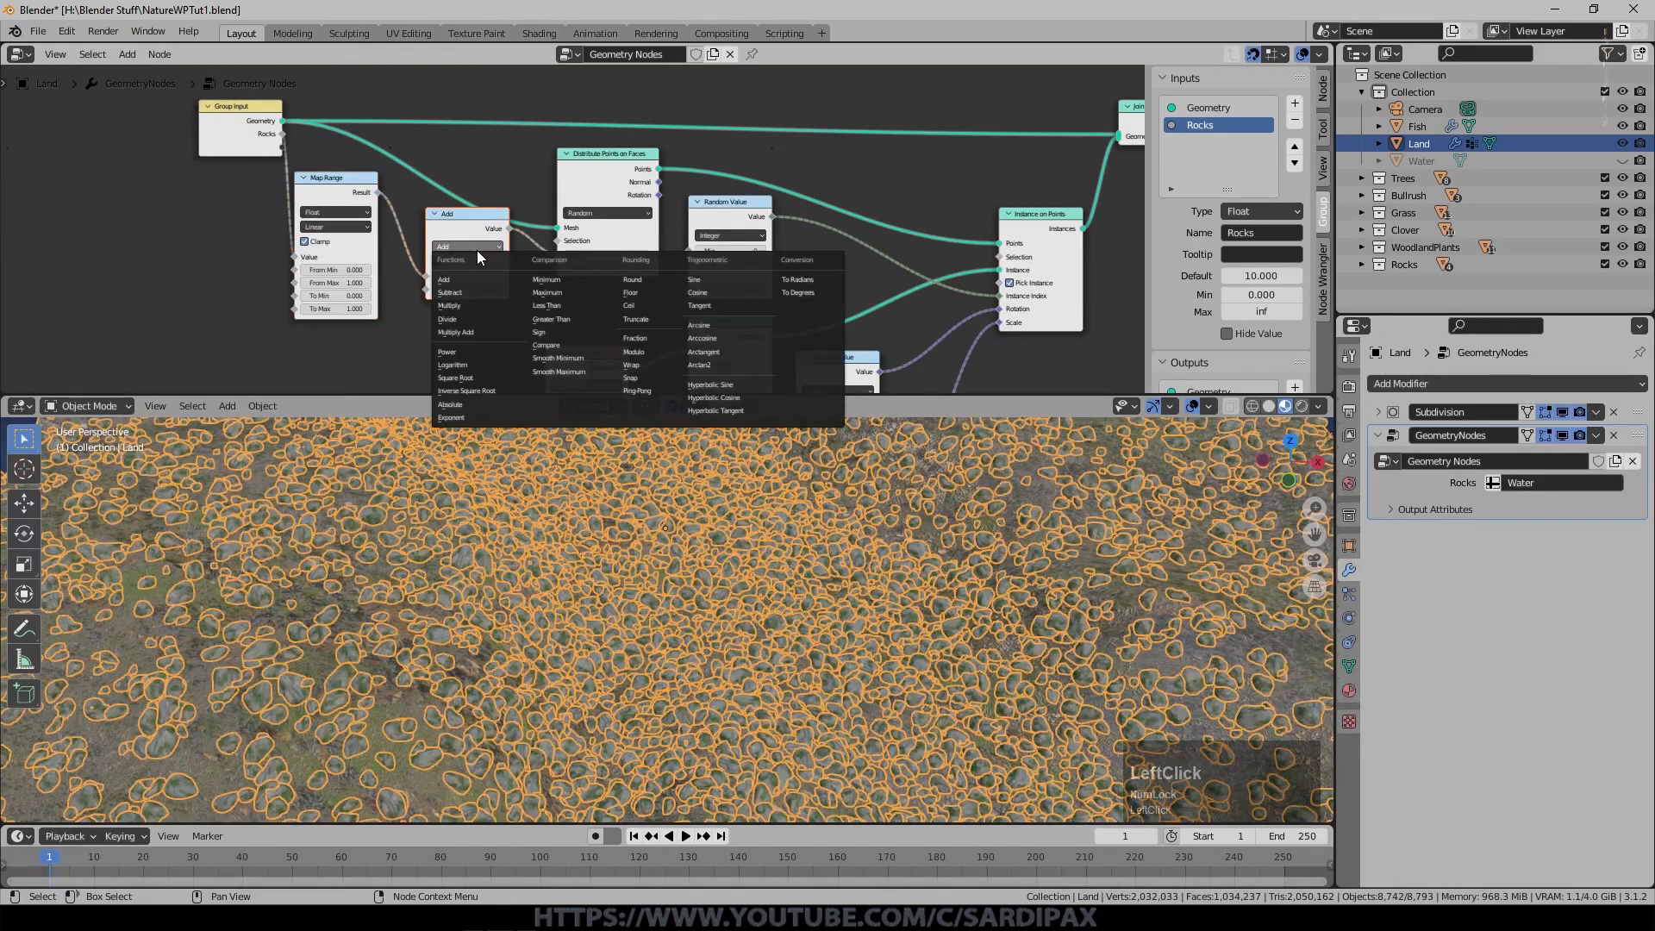
click(465, 306)
drag(243, 112, 183, 112)
drag(462, 216, 465, 229)
drag(325, 177, 323, 179)
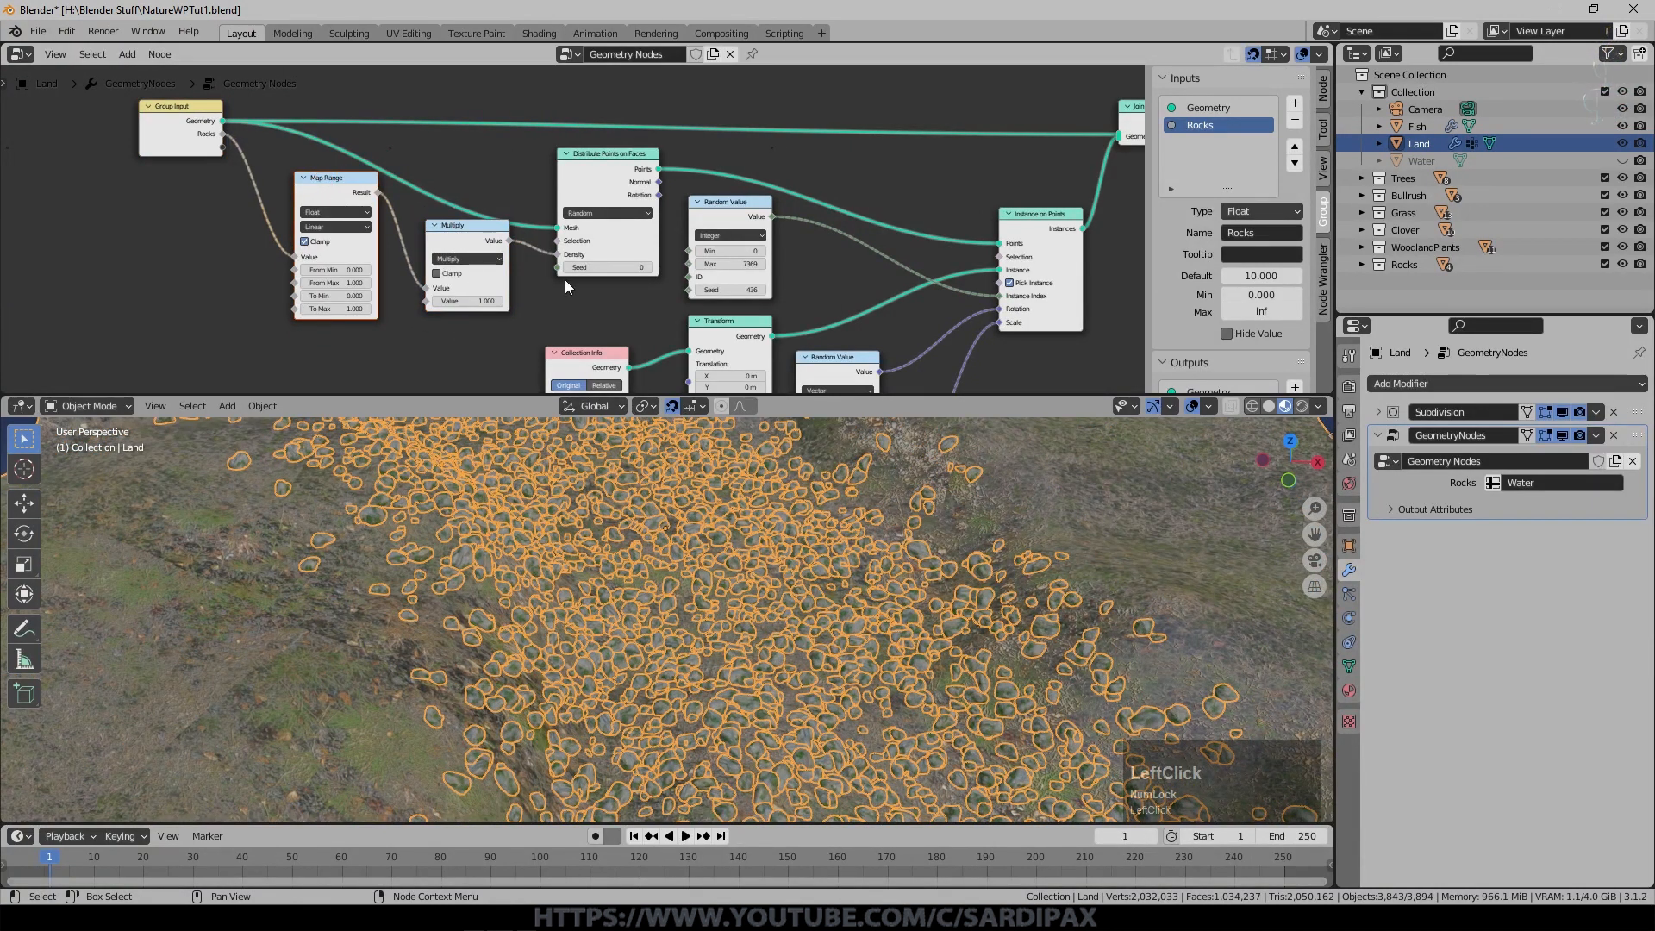
Set the Map Range node's To Max to 0.1 to thin out the rocks.
scroll(497, 282, up, 4)
shift+middle_drag(521, 299, 763, 255)
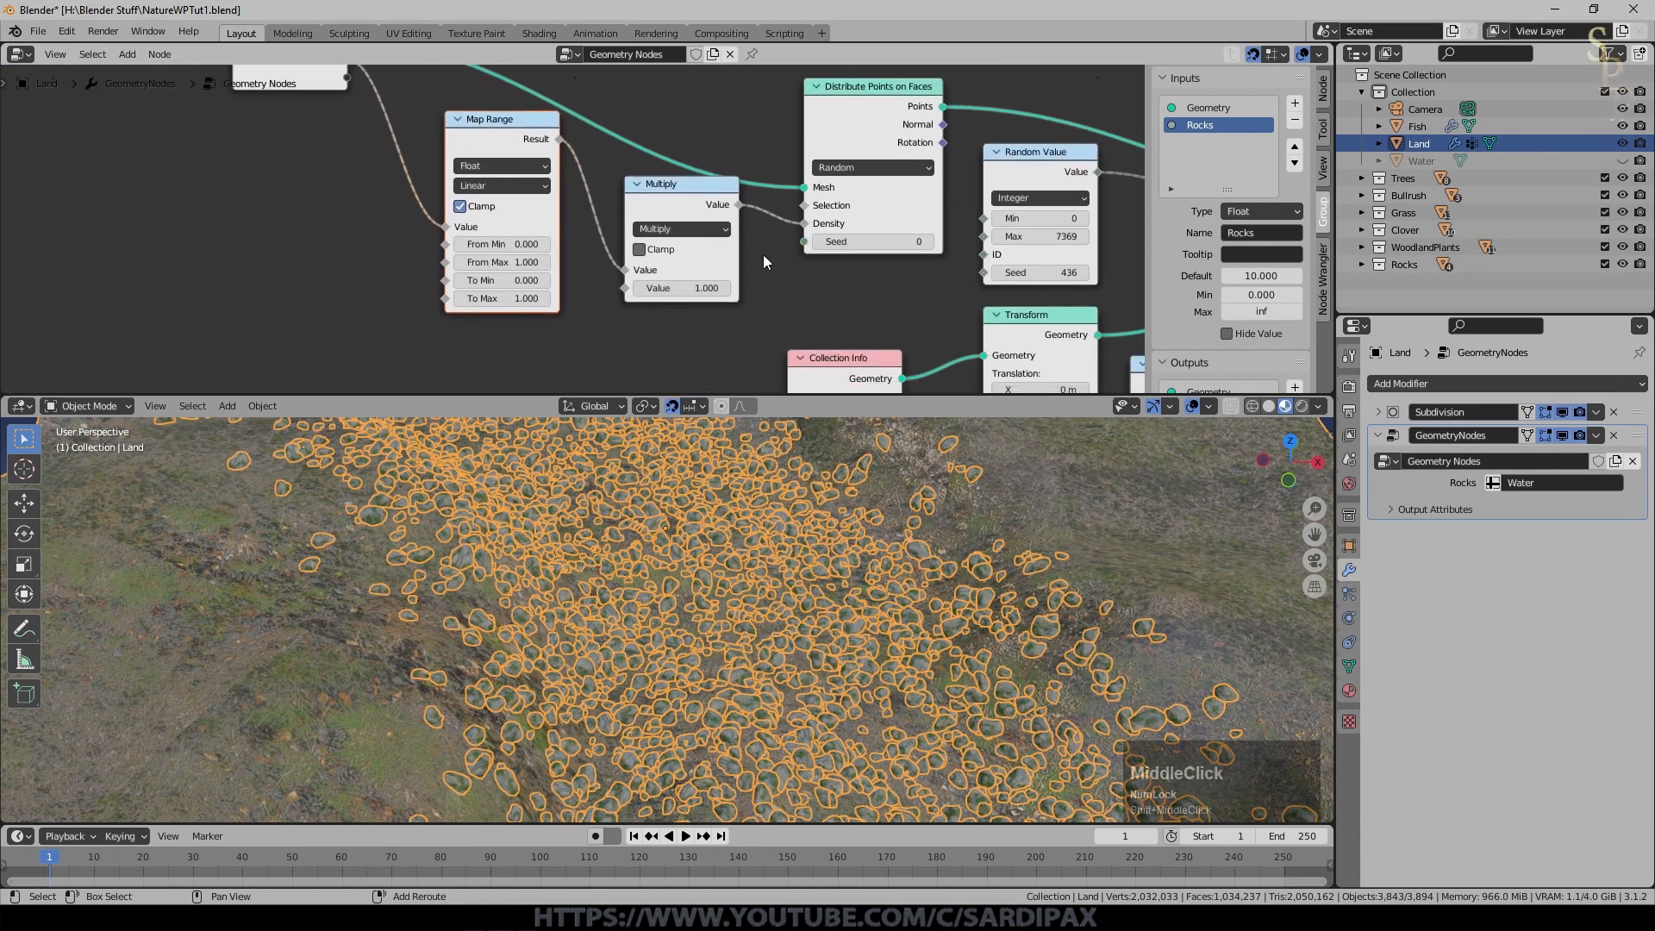
scroll(573, 295, up, 1)
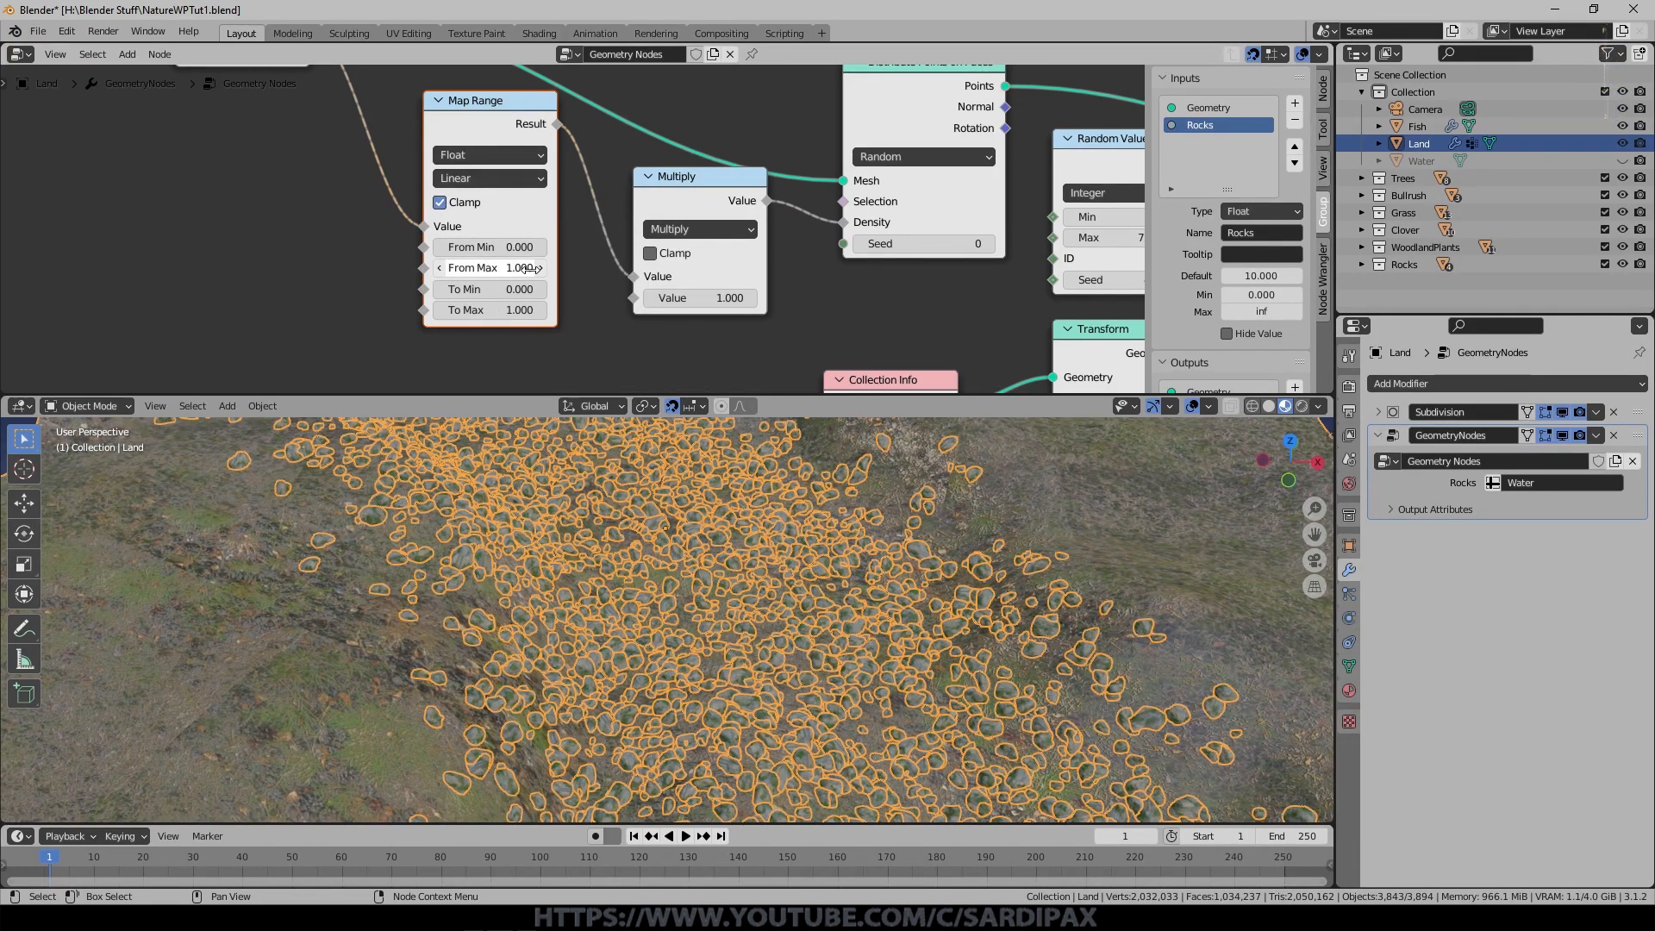
click(509, 311)
text(.1)
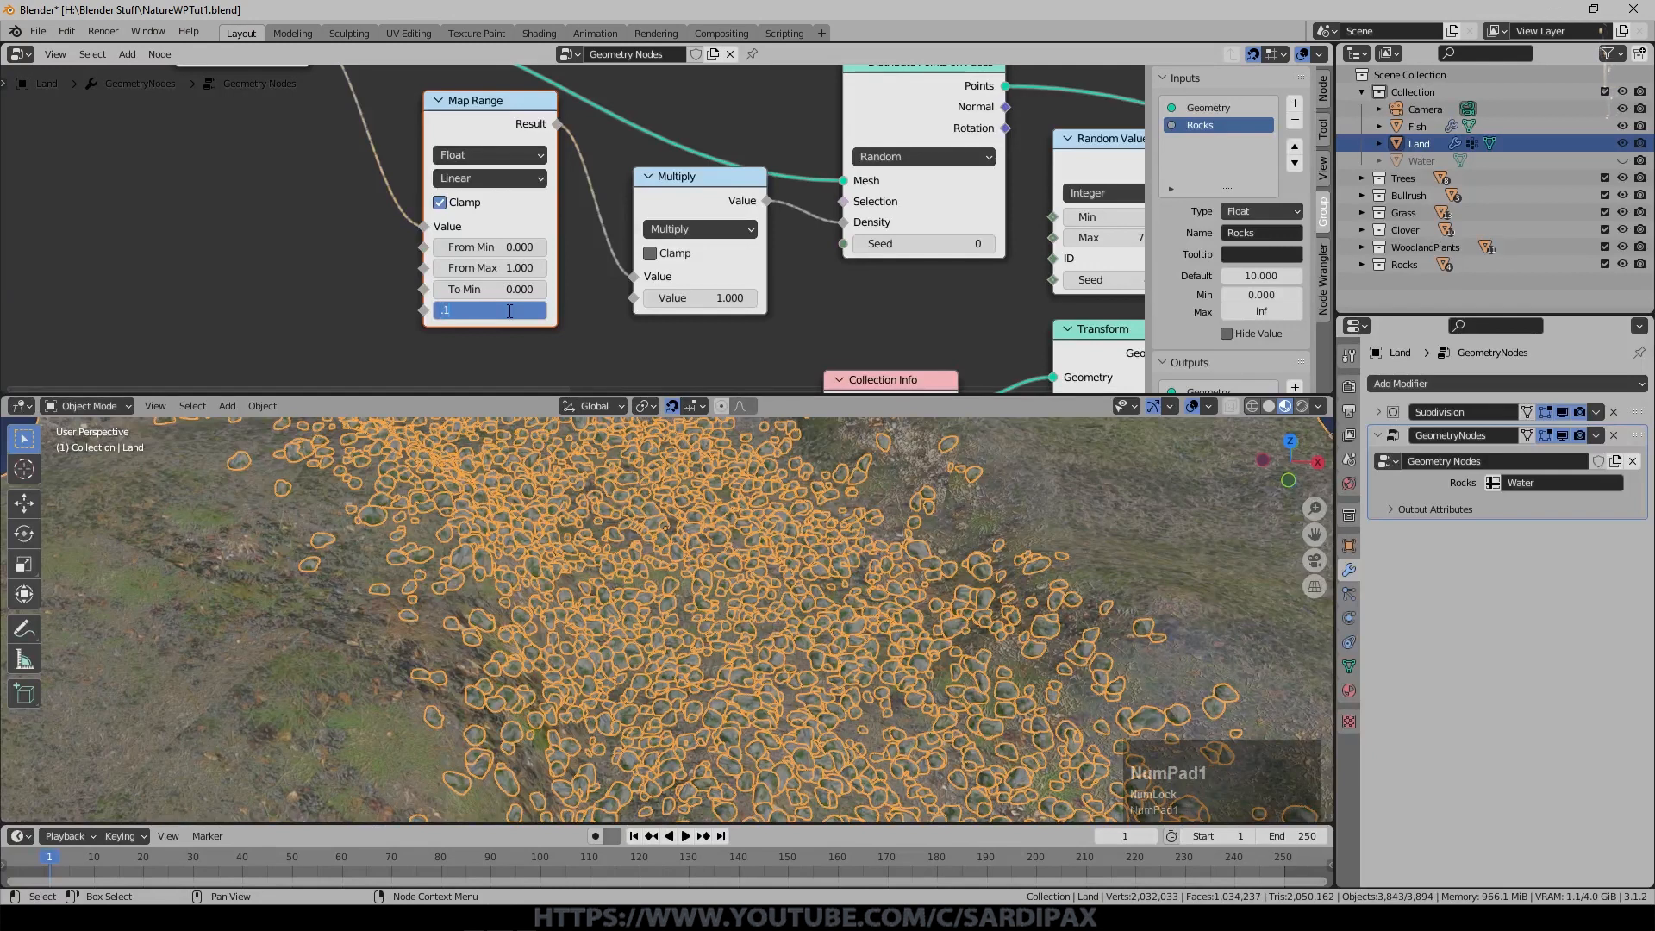
key(Return)
middle_drag(750, 551, 698, 530)
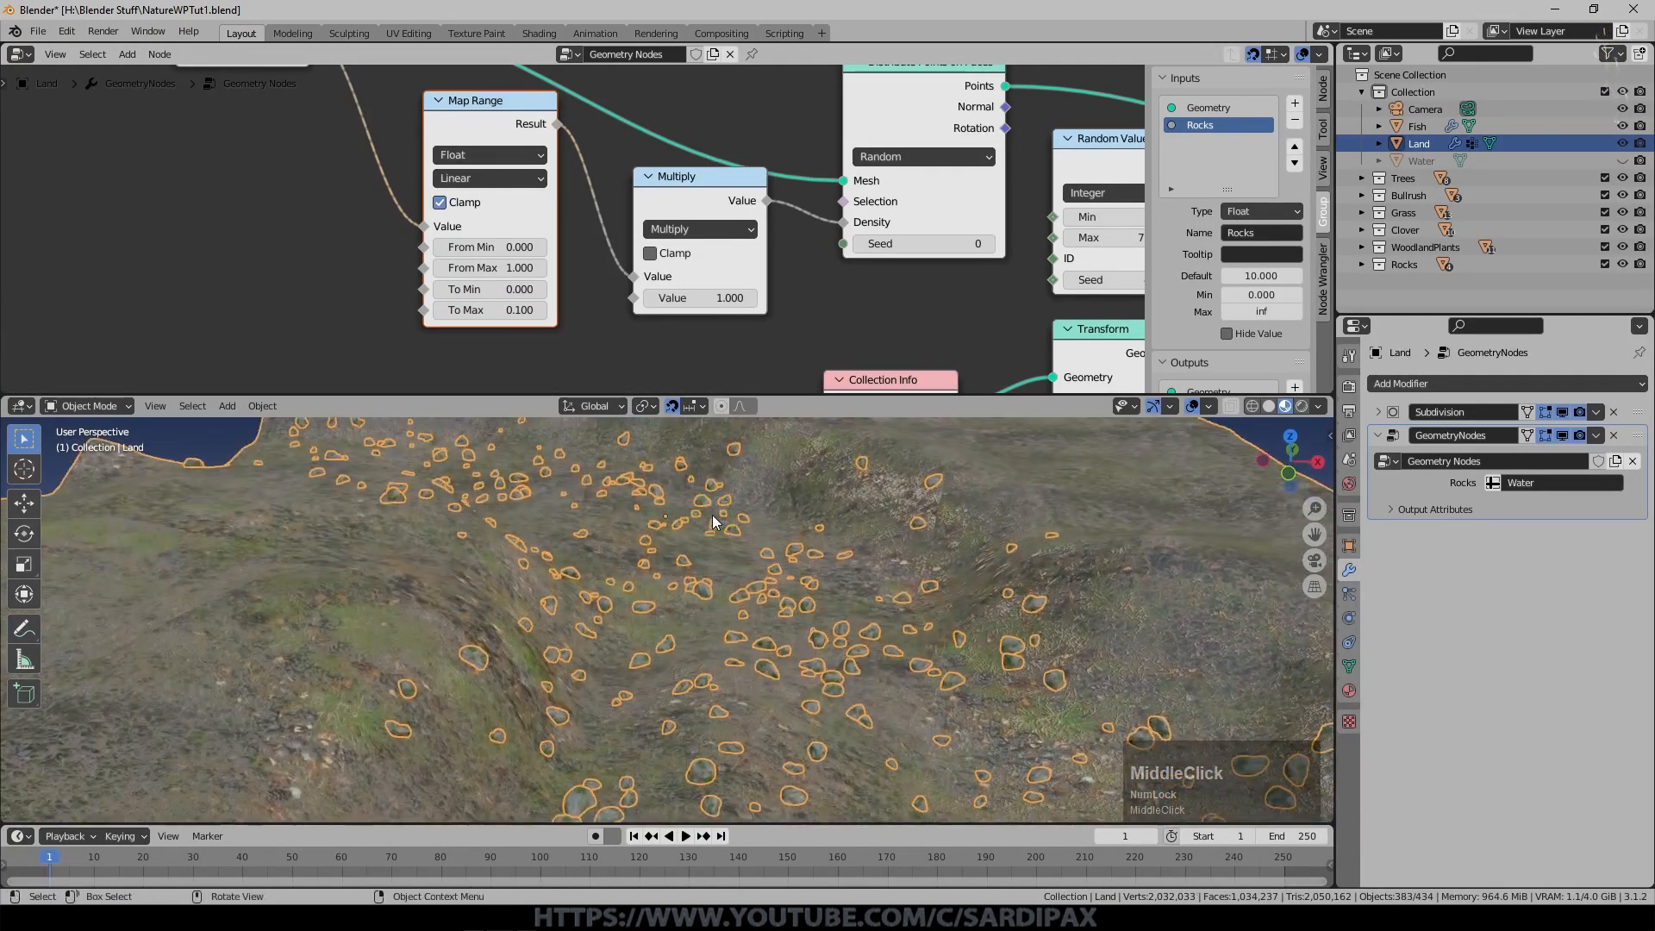
Change the Math node's operation to Add and set its value to 0.
drag(686, 297, 702, 300)
click(721, 238)
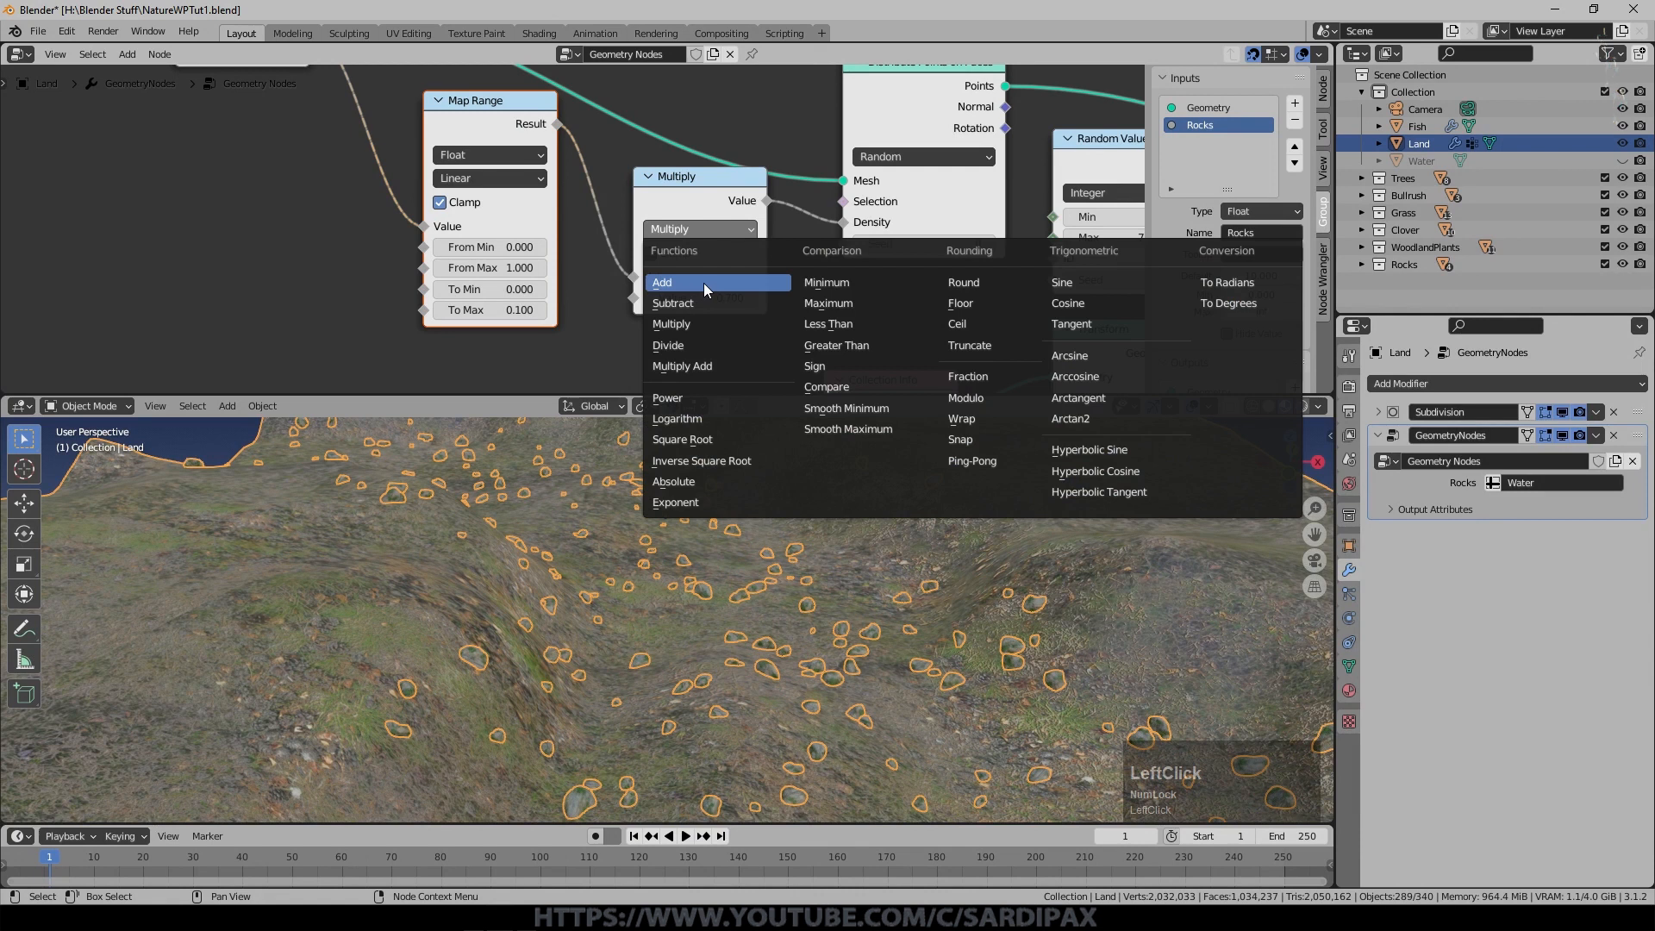
click(703, 283)
click(728, 298)
text(0.1)
key(KP_Enter)
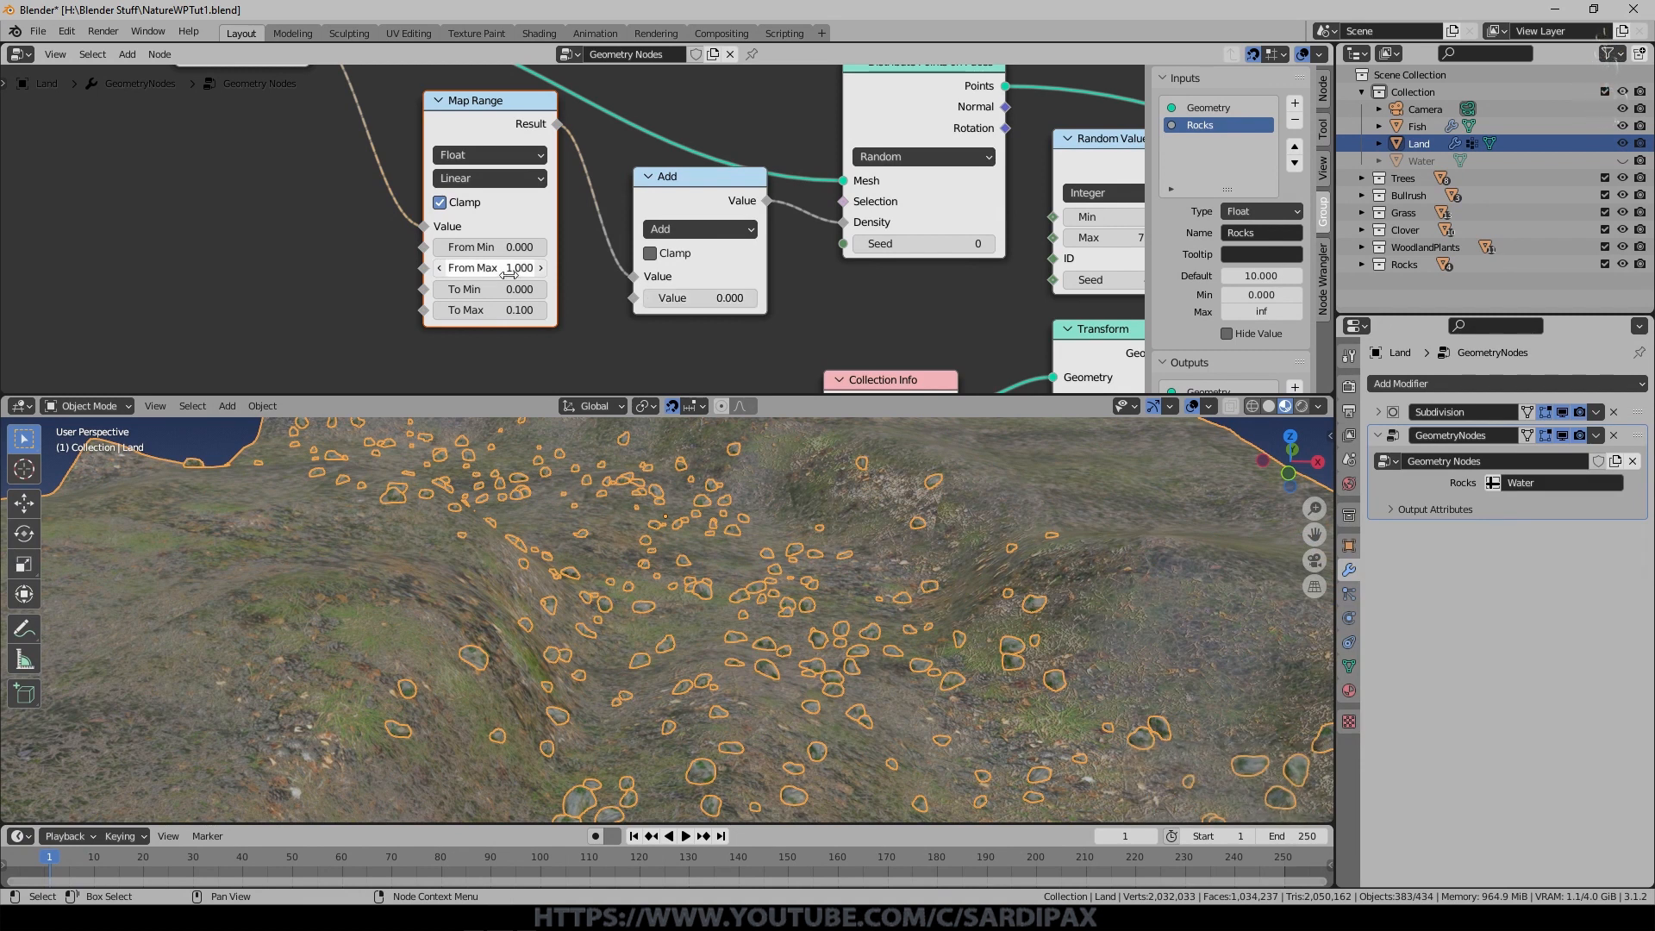
Reposition the Group Input and Distribute Points on Faces nodes to space out the node tree.
scroll(731, 574, down, 2)
middle_drag(786, 588, 802, 551)
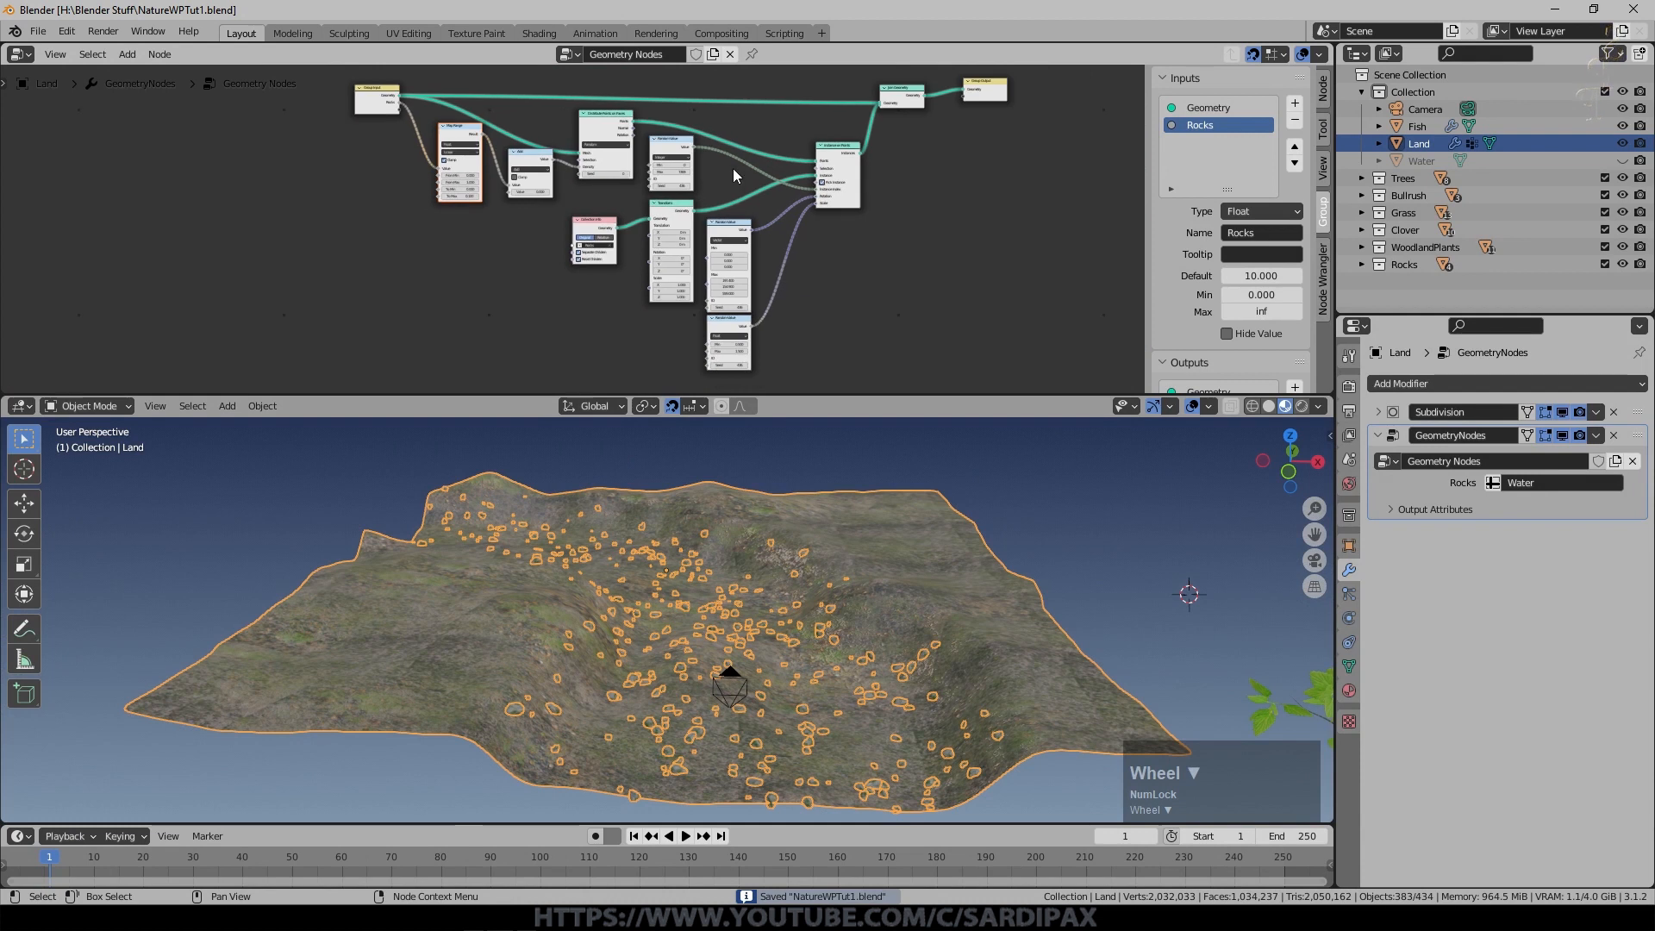
drag(385, 86, 346, 74)
drag(607, 113, 614, 120)
Select all rock scattering nodes from Map Range to Instance on Points and combine them into a node group.
key(b)
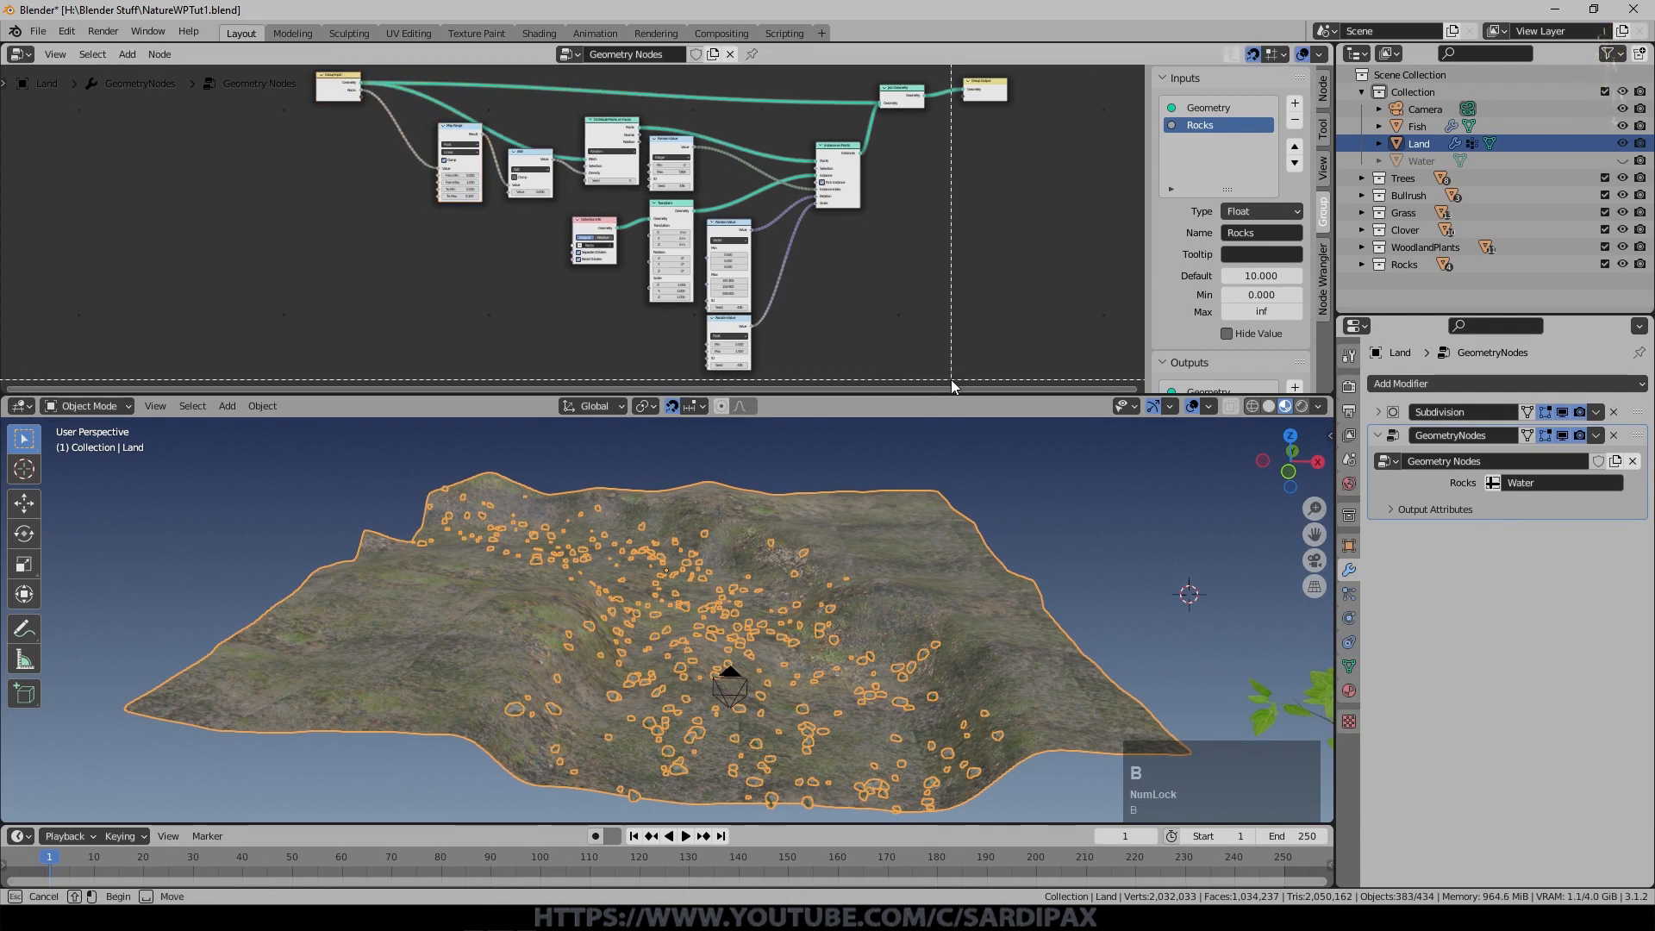
drag(912, 382, 406, 148)
click(159, 53)
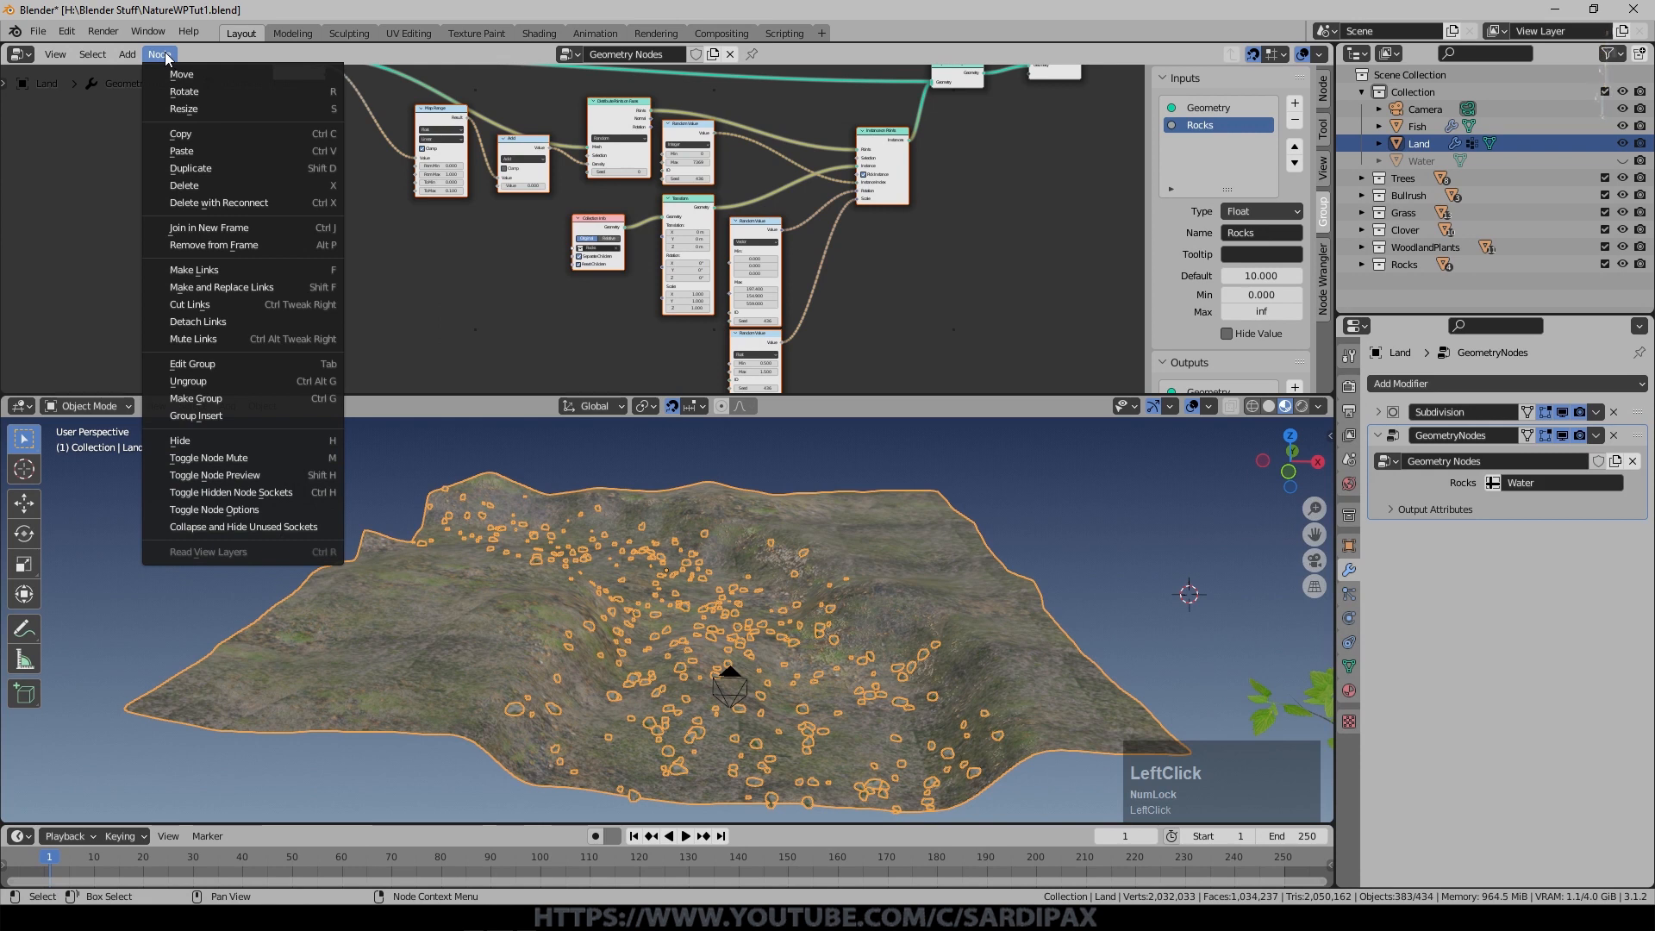
click(240, 398)
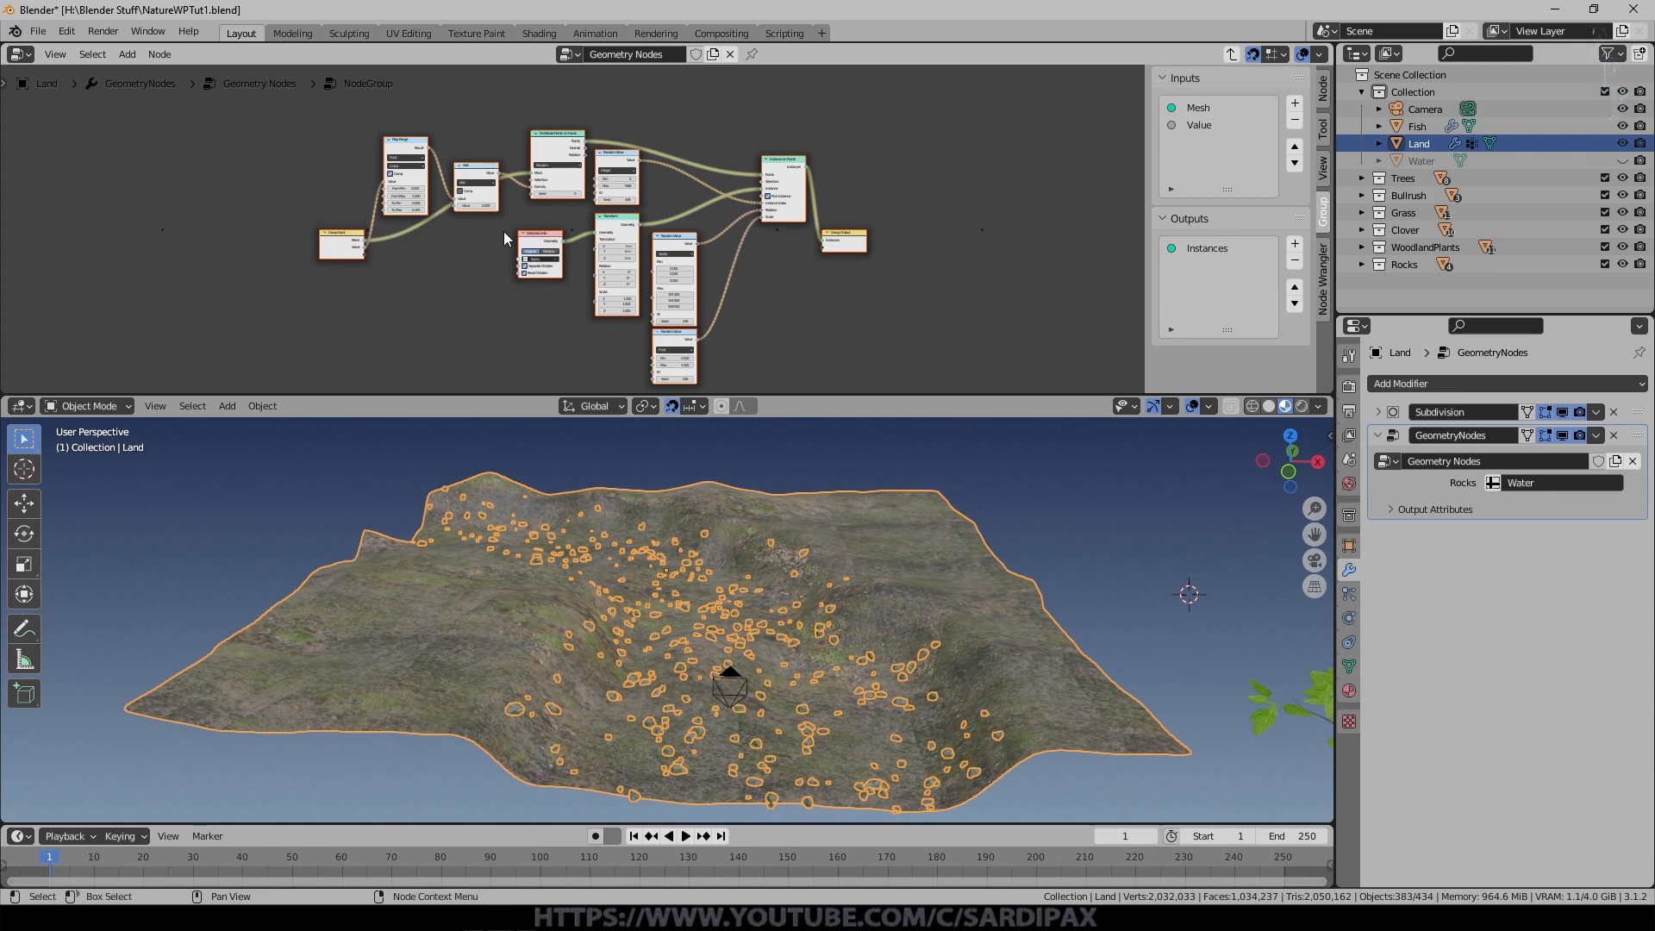
Exit the node group and set both the group node's name and label to Rocks.
key(Tab)
scroll(726, 225, up, 5)
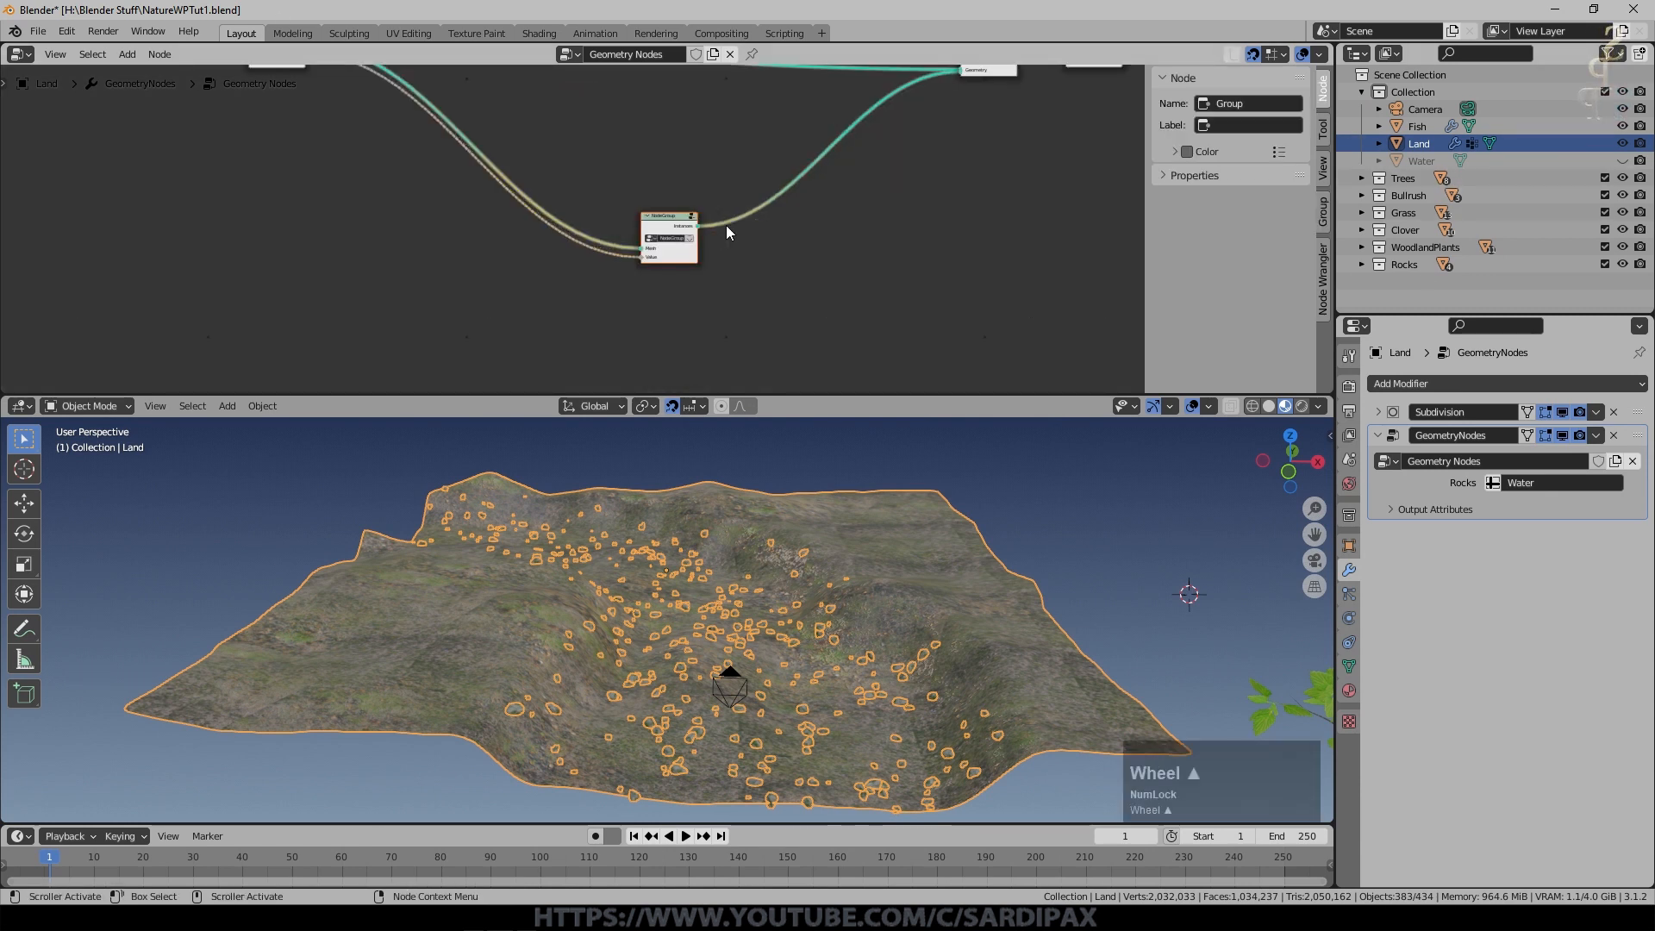
click(1254, 102)
text(Roc)
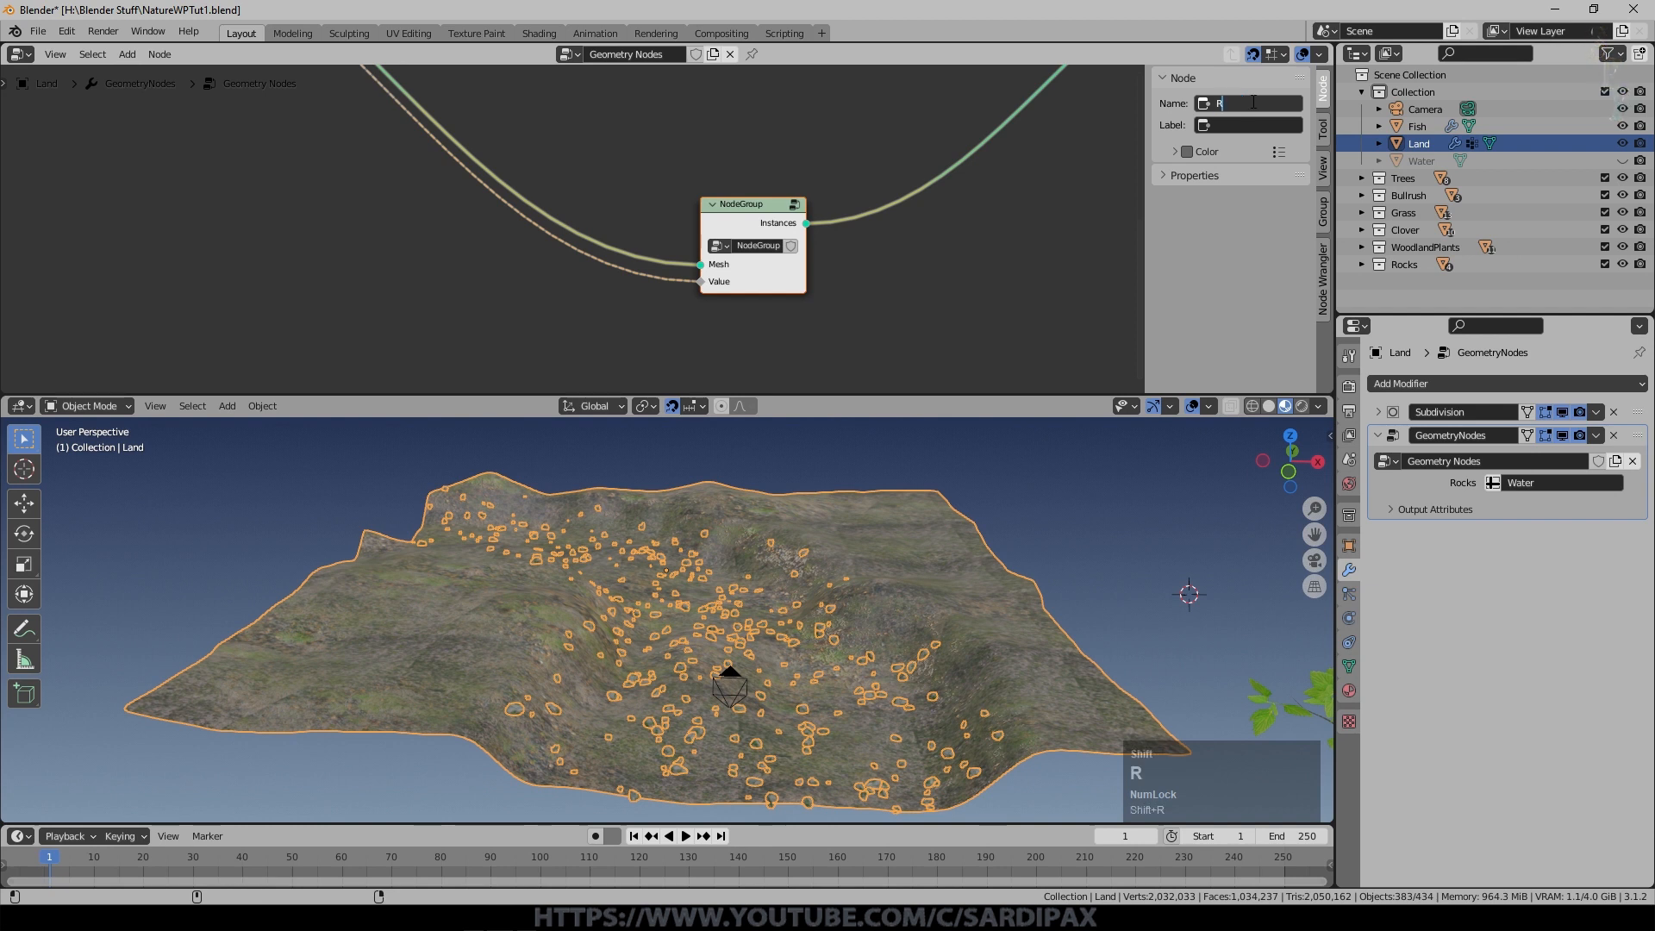
key(Return)
click(1263, 125)
text(Rocks)
key(Return)
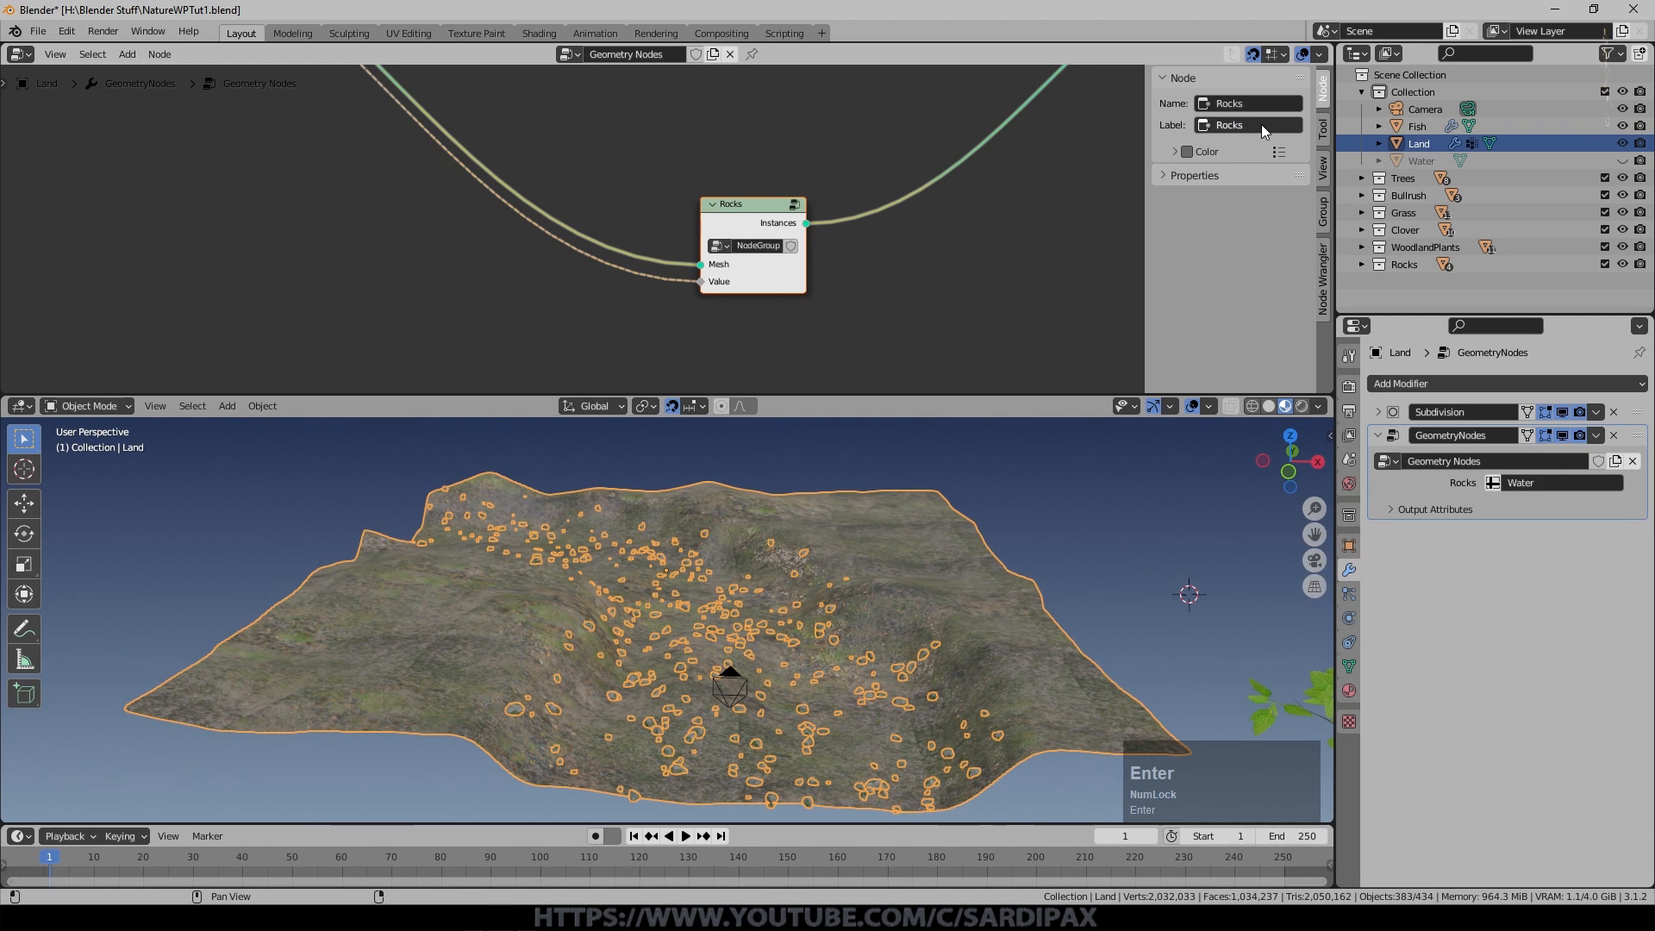
scroll(710, 144, down, 3)
scroll(710, 143, up, 1)
key(n)
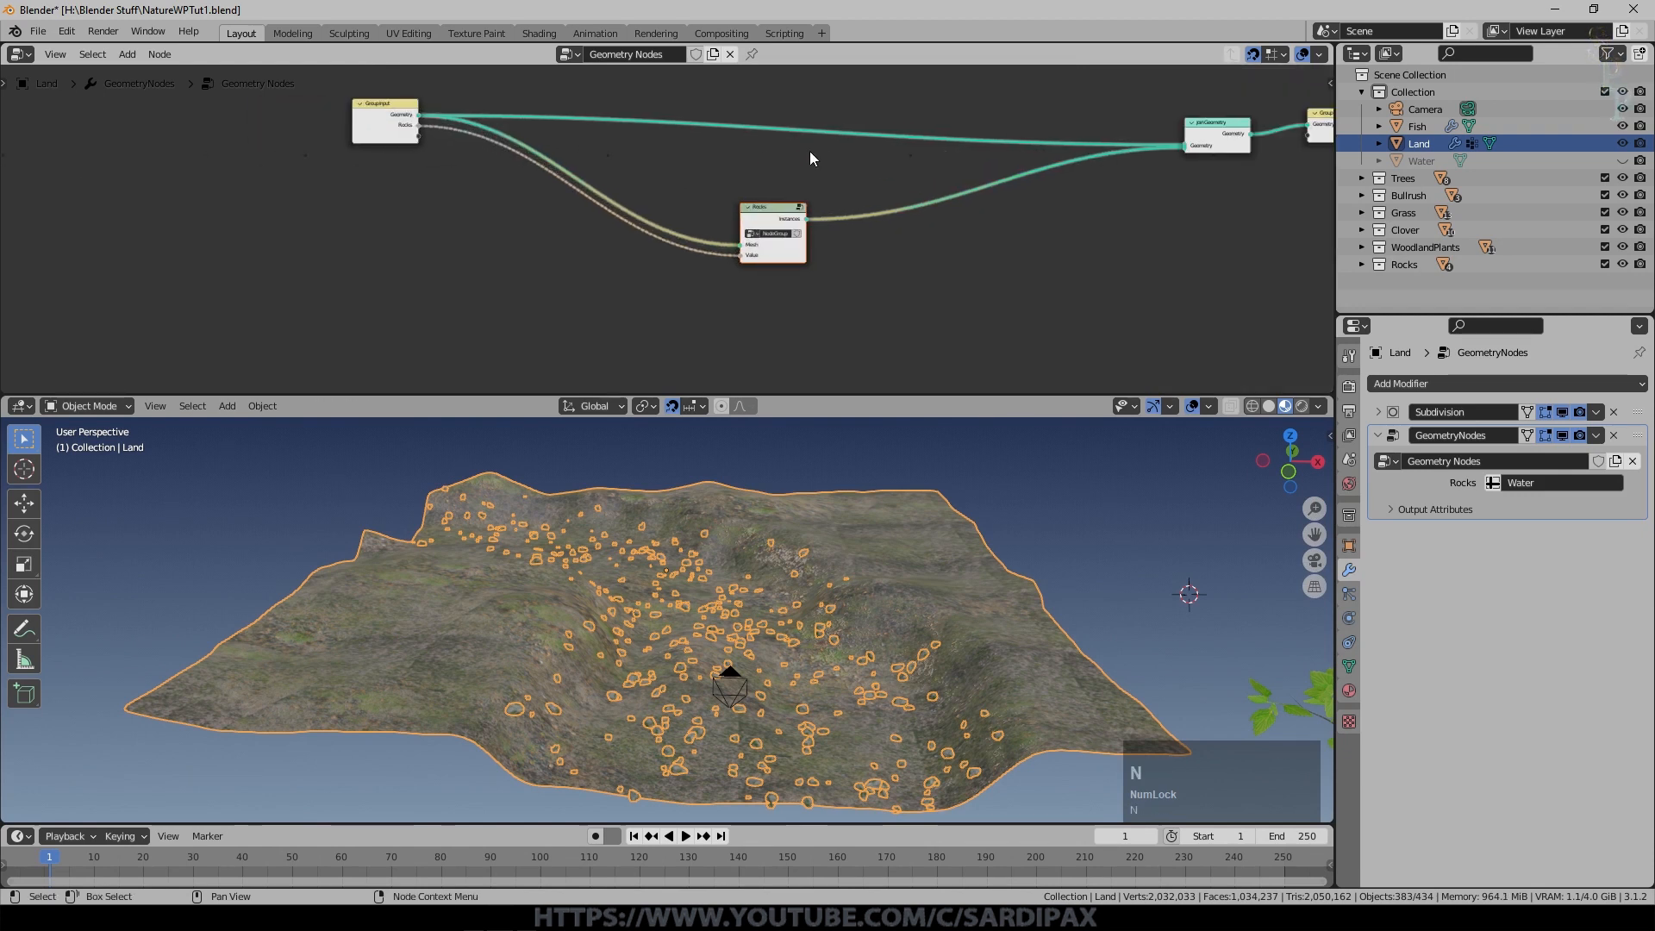
Save the blend file with the newly labelled Rocks group.
middle_drag(460, 180, 286, 291)
scroll(493, 231, up, 1)
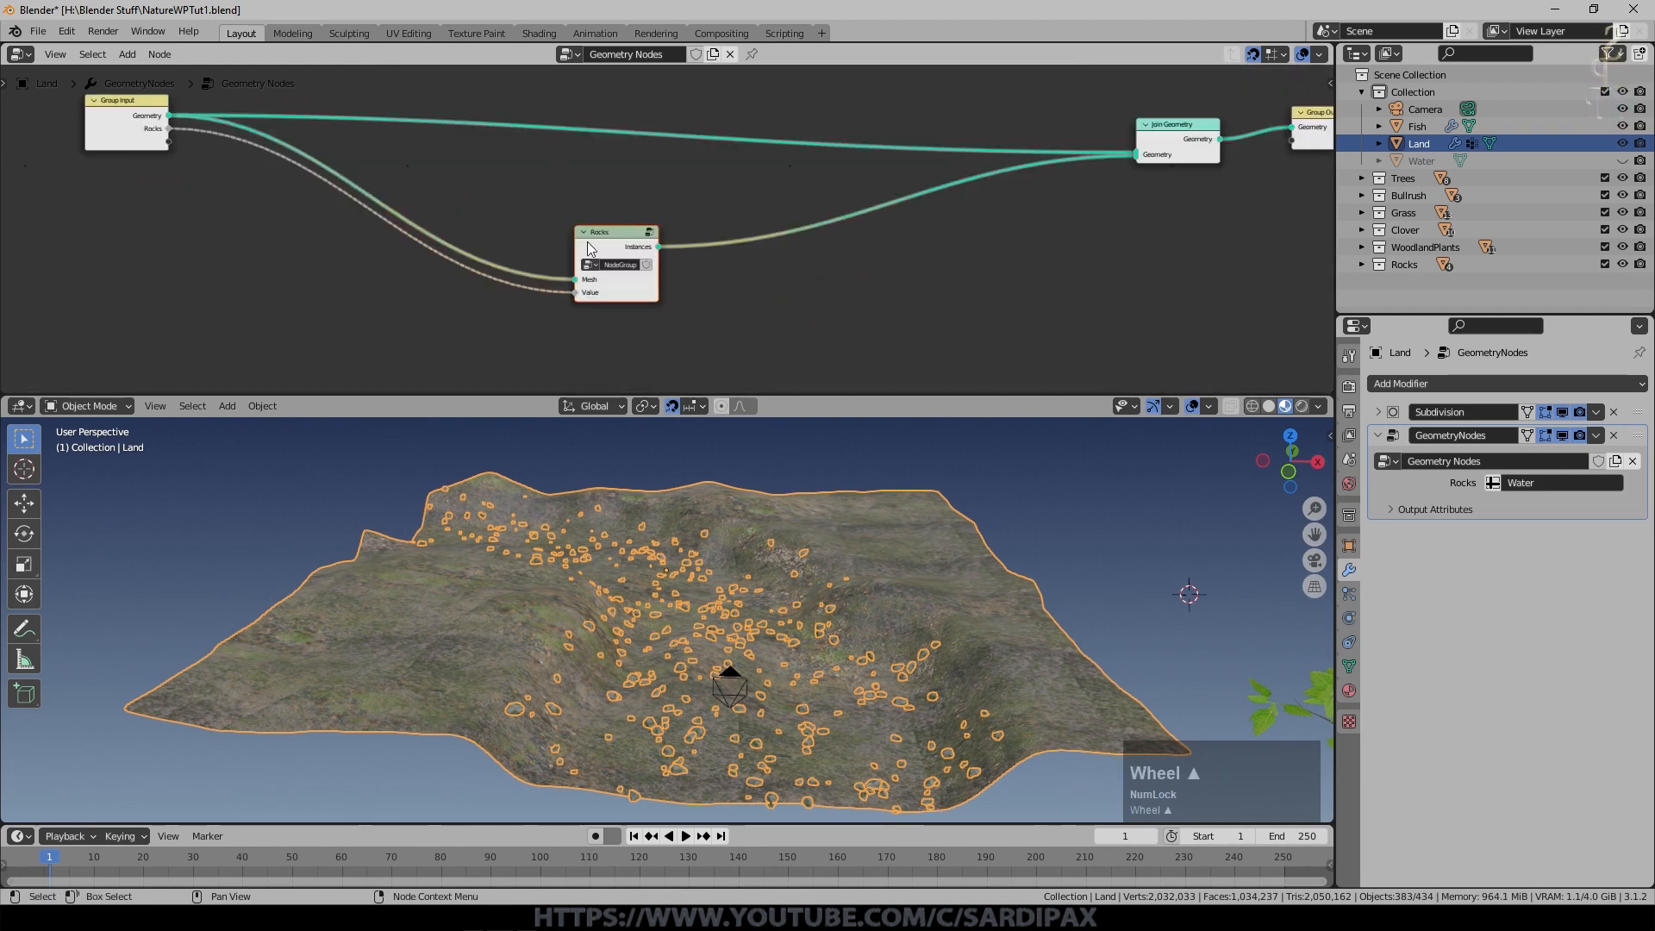
key(ctrl+s)
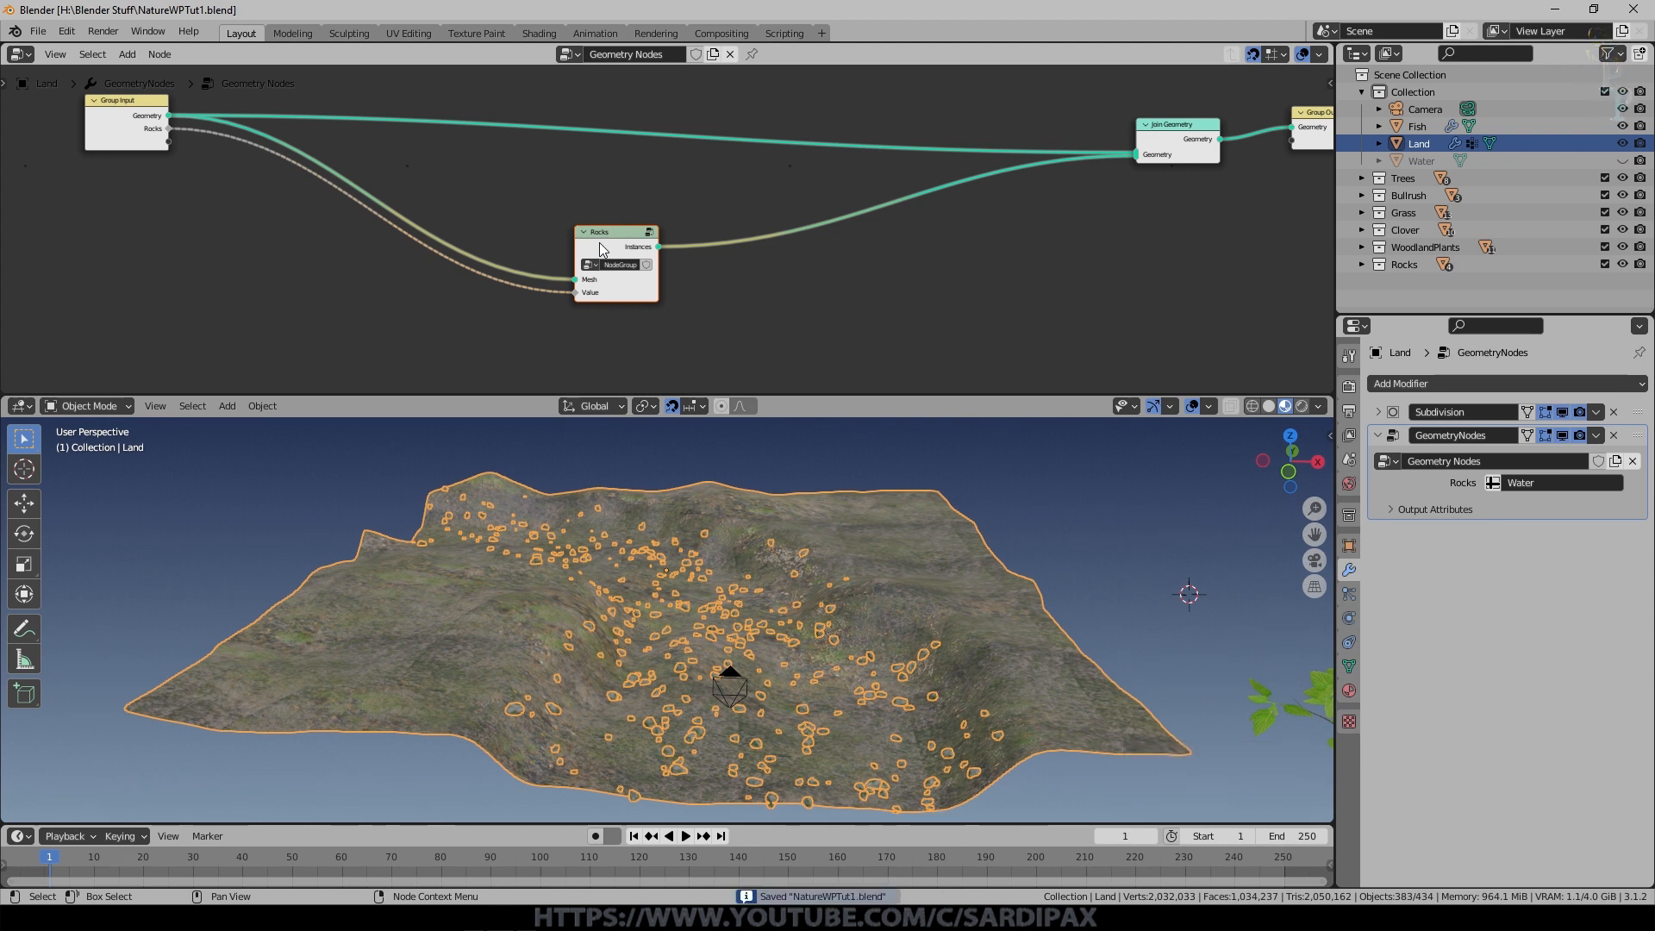
Move the Rocks group node up, duplicate it directly below, and make the copy's node group single-user.
middle_drag(602, 227, 593, 172)
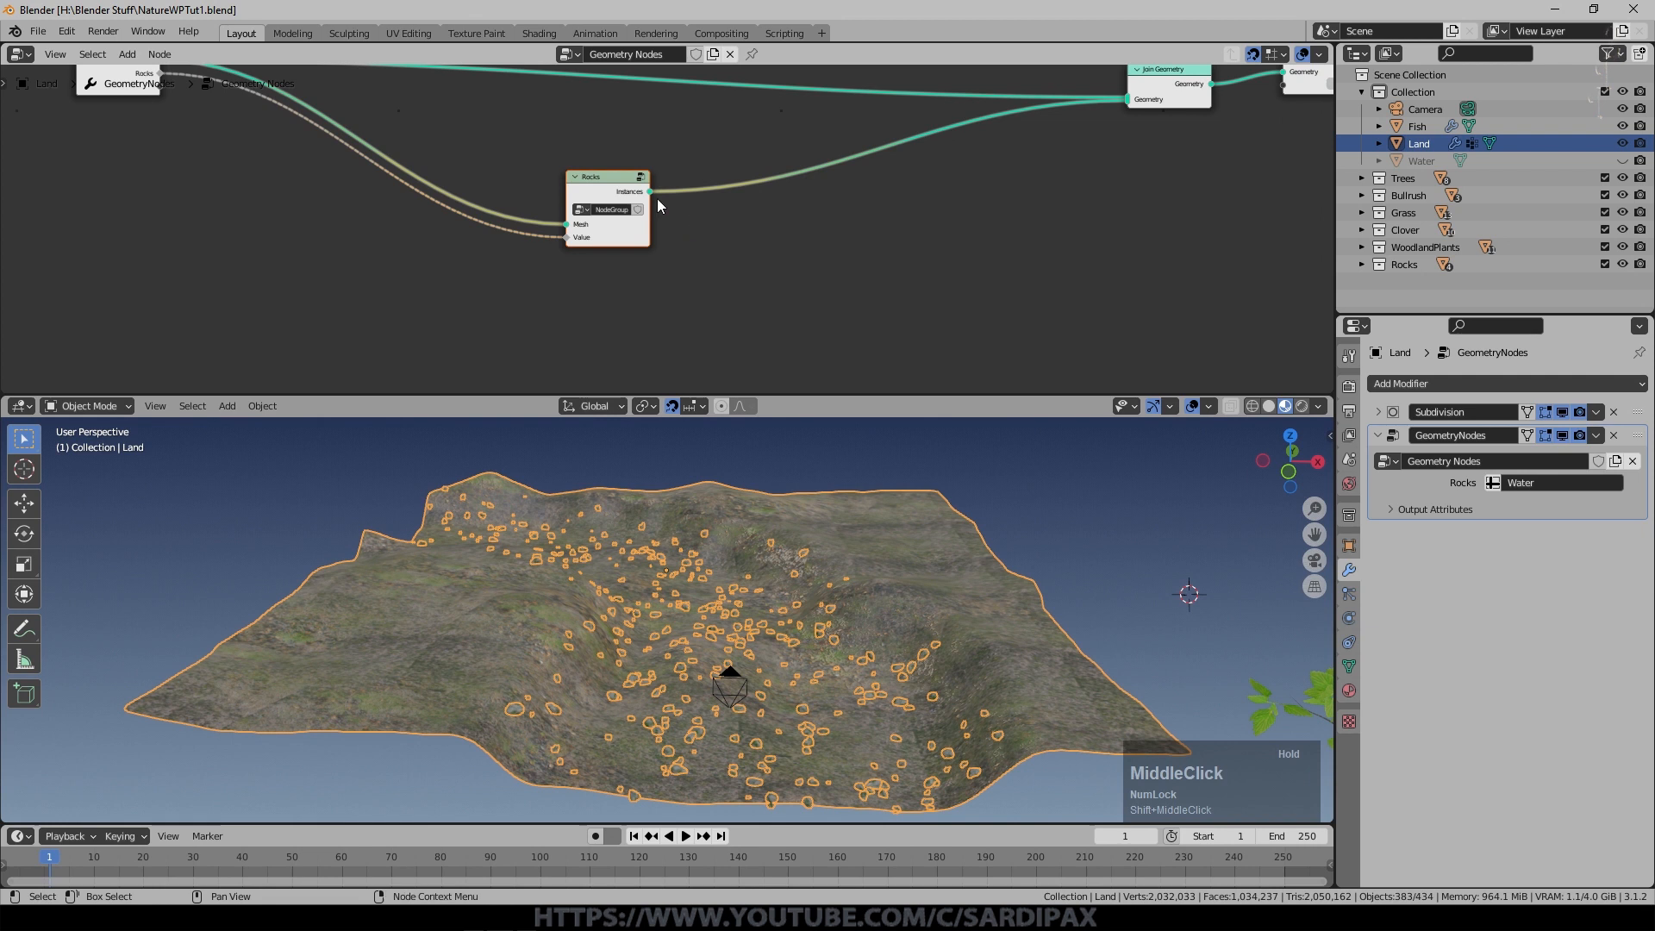
drag(614, 178, 613, 132)
key(shift+d)
click(616, 215)
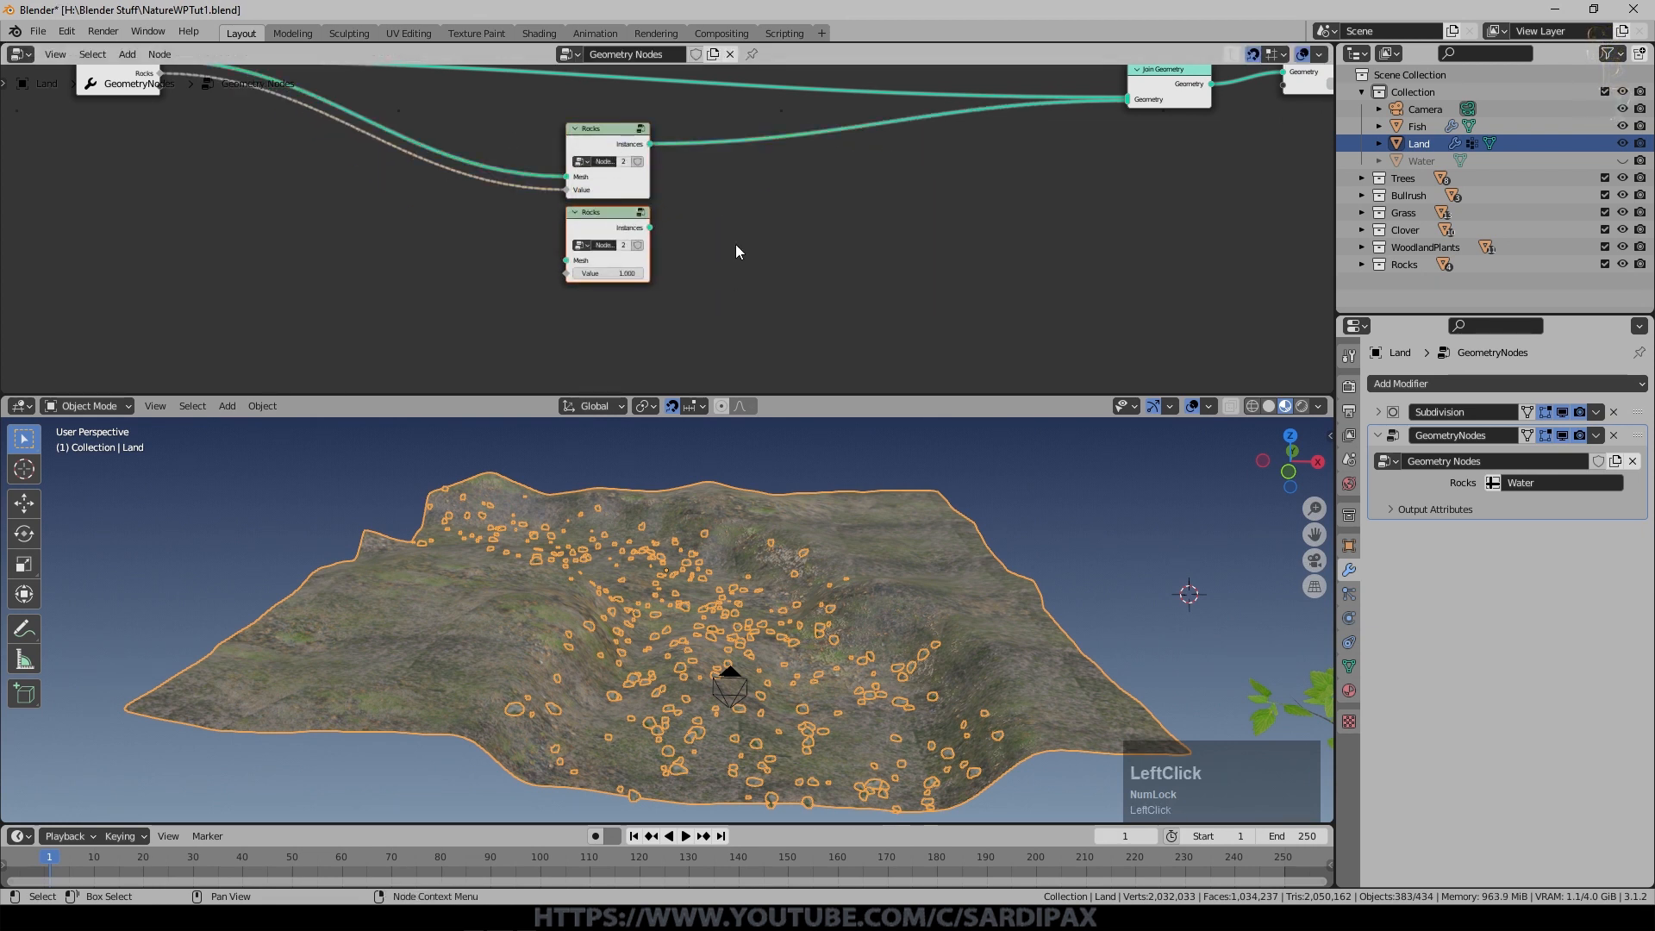
scroll(736, 248, up, 3)
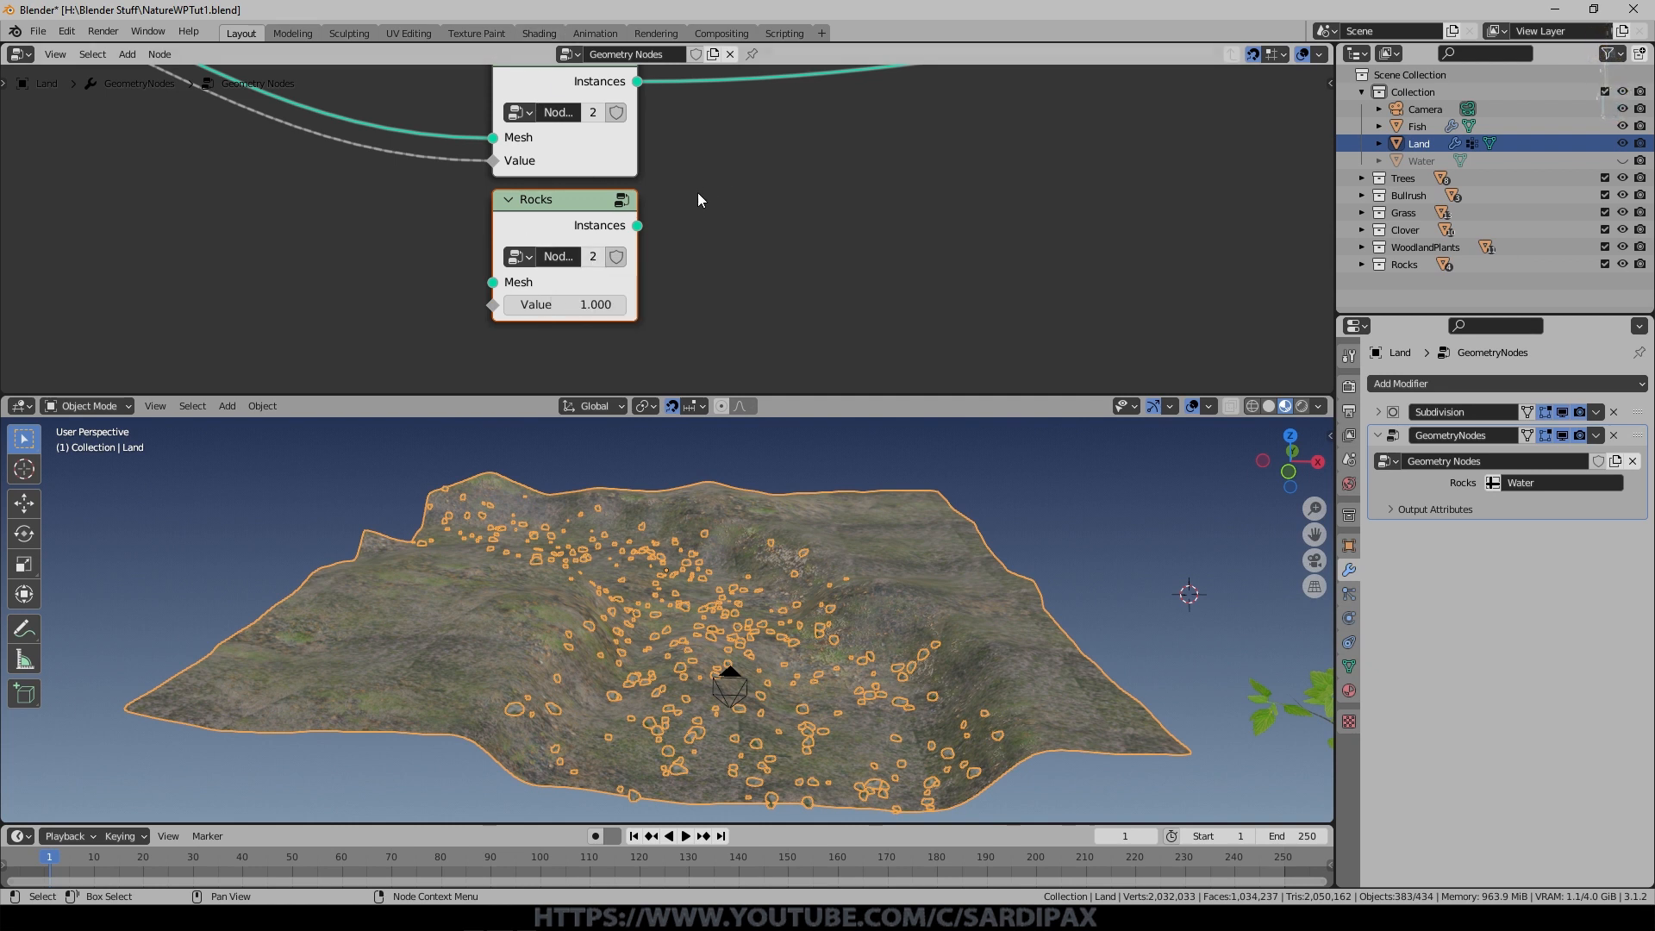
click(595, 256)
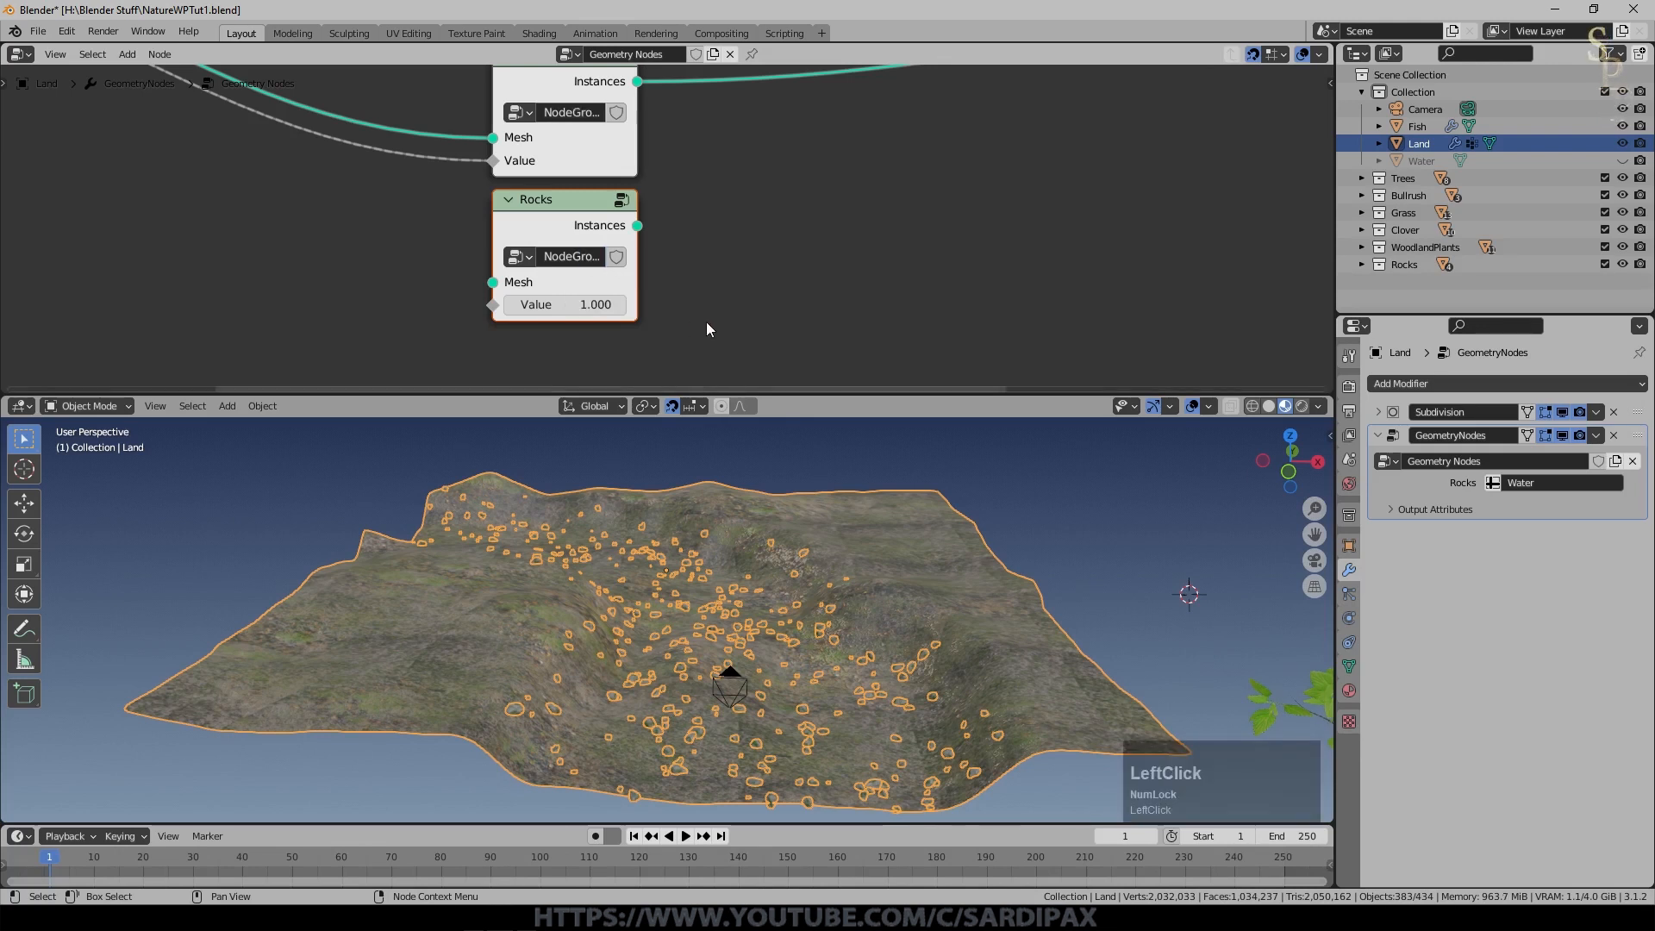
Set both the name and label of the duplicated group node to Trees.
scroll(664, 157, down, 2)
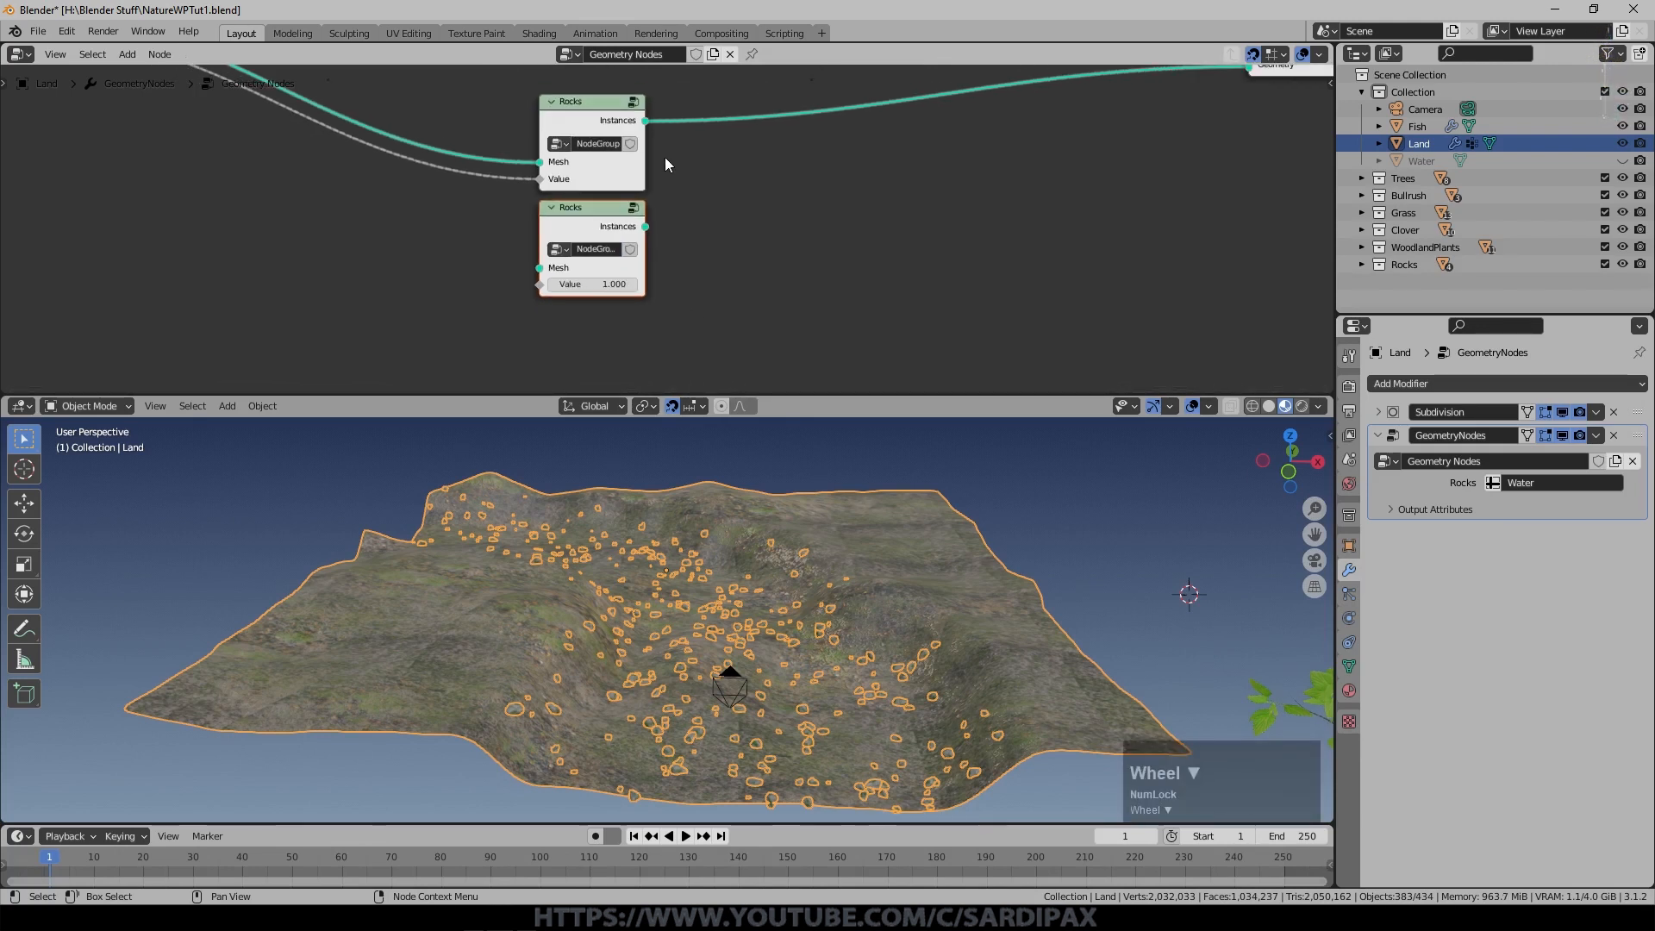
key(Tab)
key(Tab)
click(743, 185)
key(n)
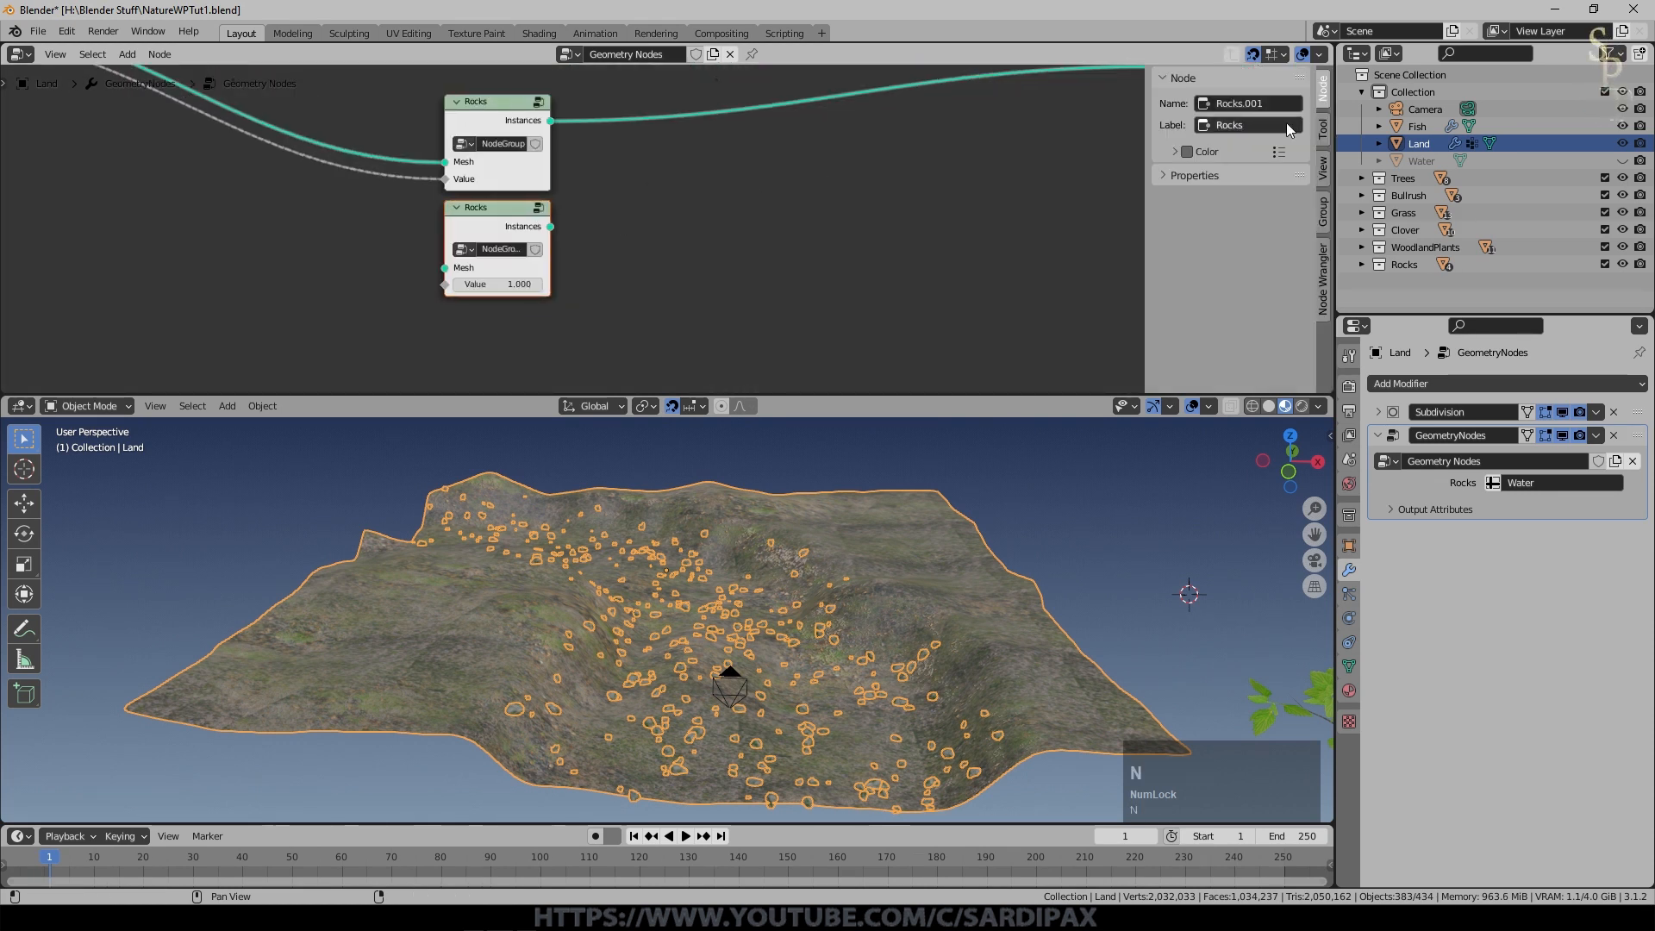
click(1237, 104)
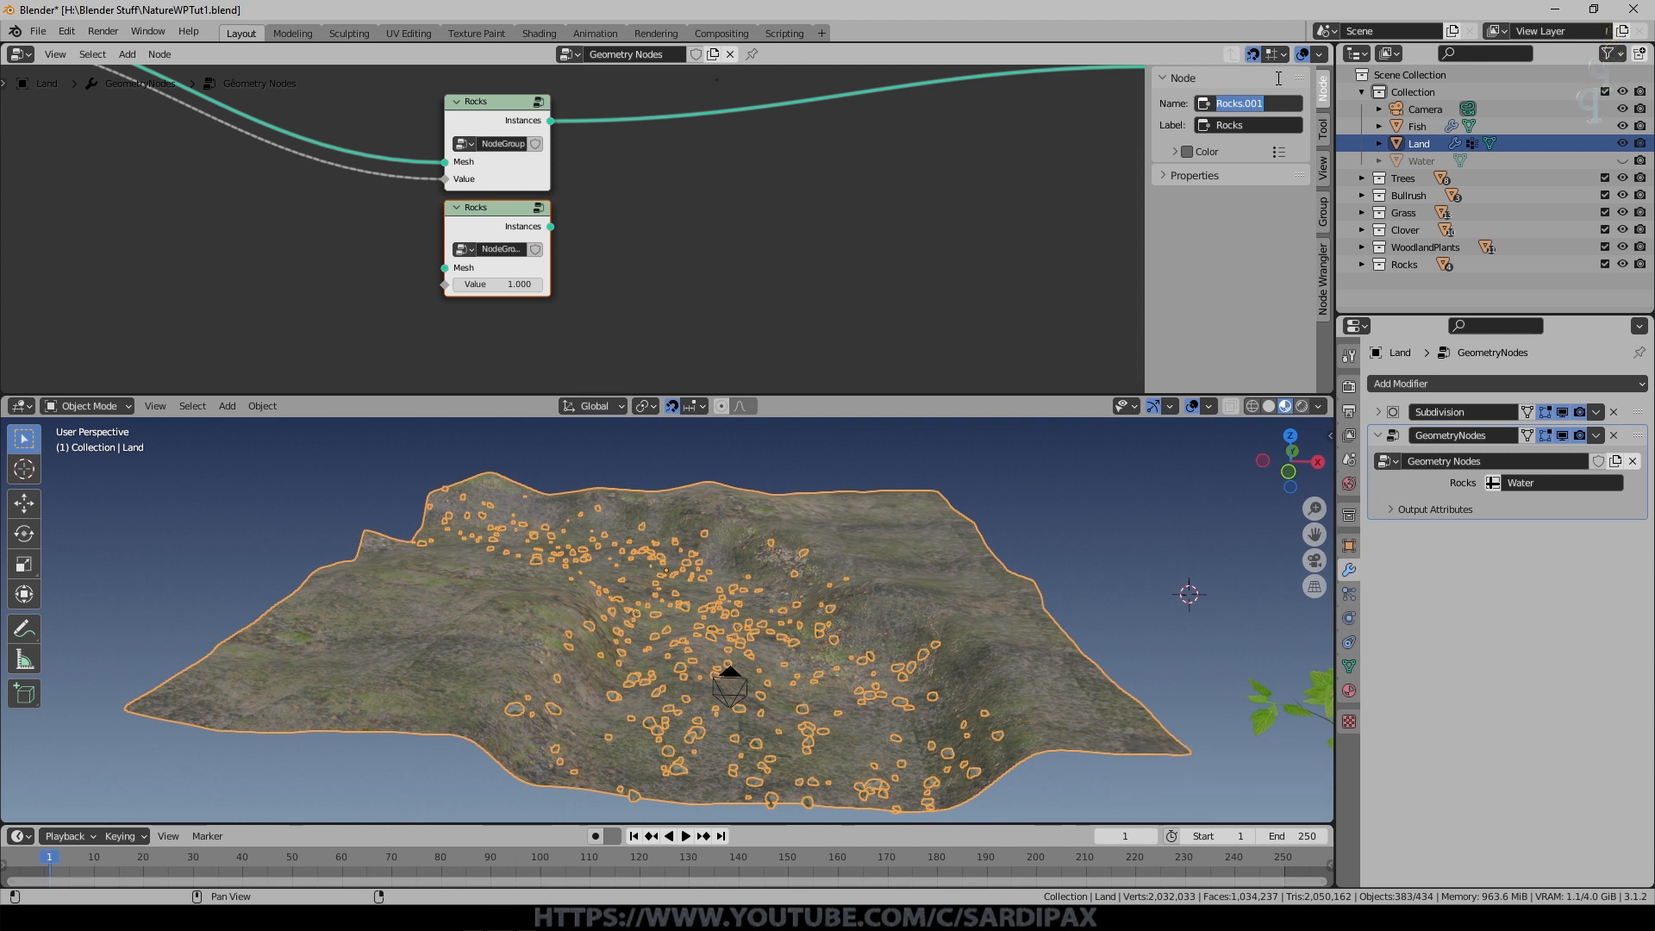
text(Trees)
key(Tab)
text(Trees)
key(Return)
Connect the Trees node's Instances output to the Join Geometry node's Geometry input.
scroll(655, 189, down, 3)
middle_drag(656, 189, 642, 238)
drag(559, 267, 1043, 139)
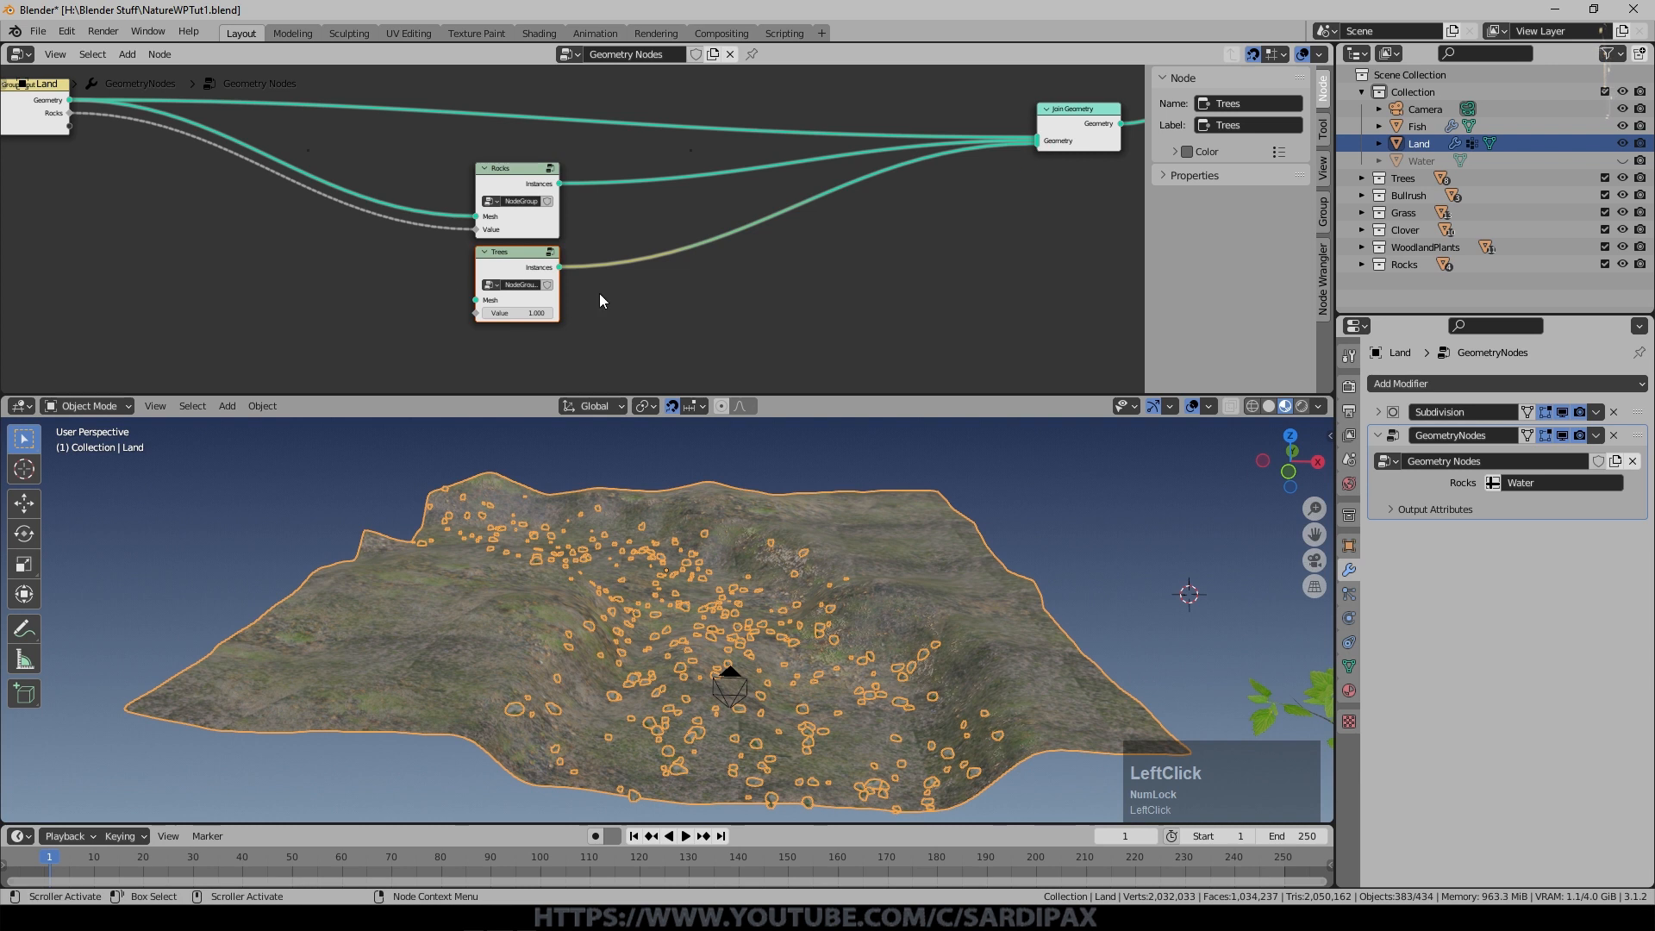
Feed the land geometry into the Trees group's Mesh input through a reroute shared with the Rocks group.
mouse_move(477, 300)
mouse_down()
mouse_move(203, 155)
mouse_move(67, 118)
mouse_move(354, 214)
mouse_move(477, 299)
mouse_up()
shift+right_drag(396, 102, 415, 224)
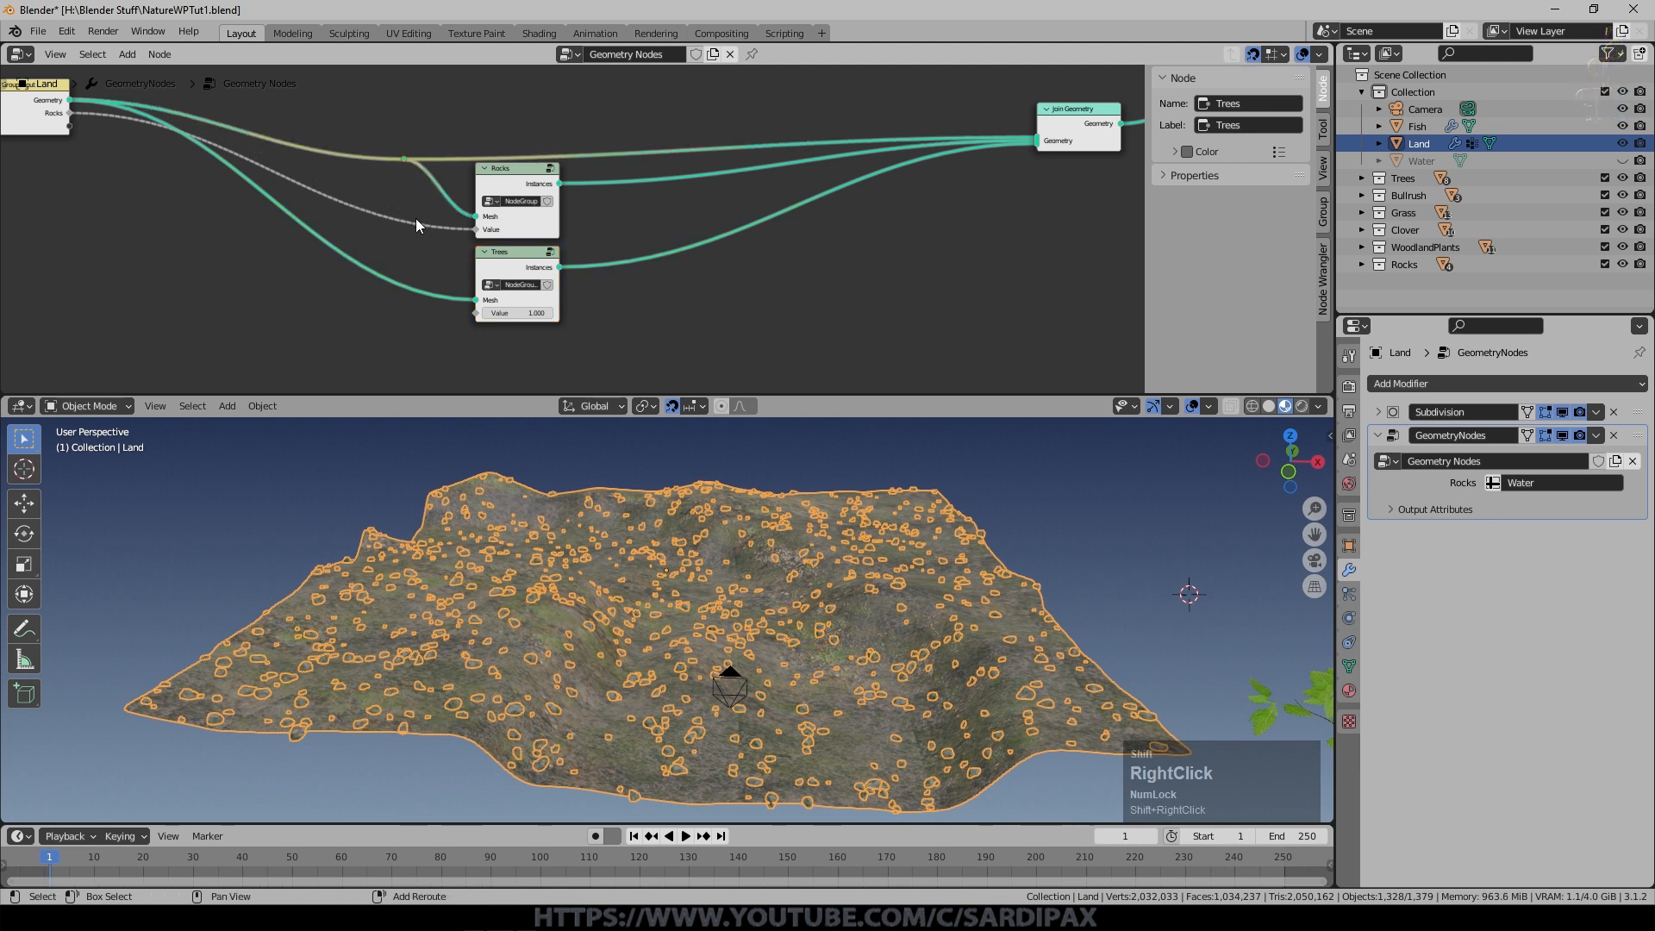
drag(403, 158, 477, 300)
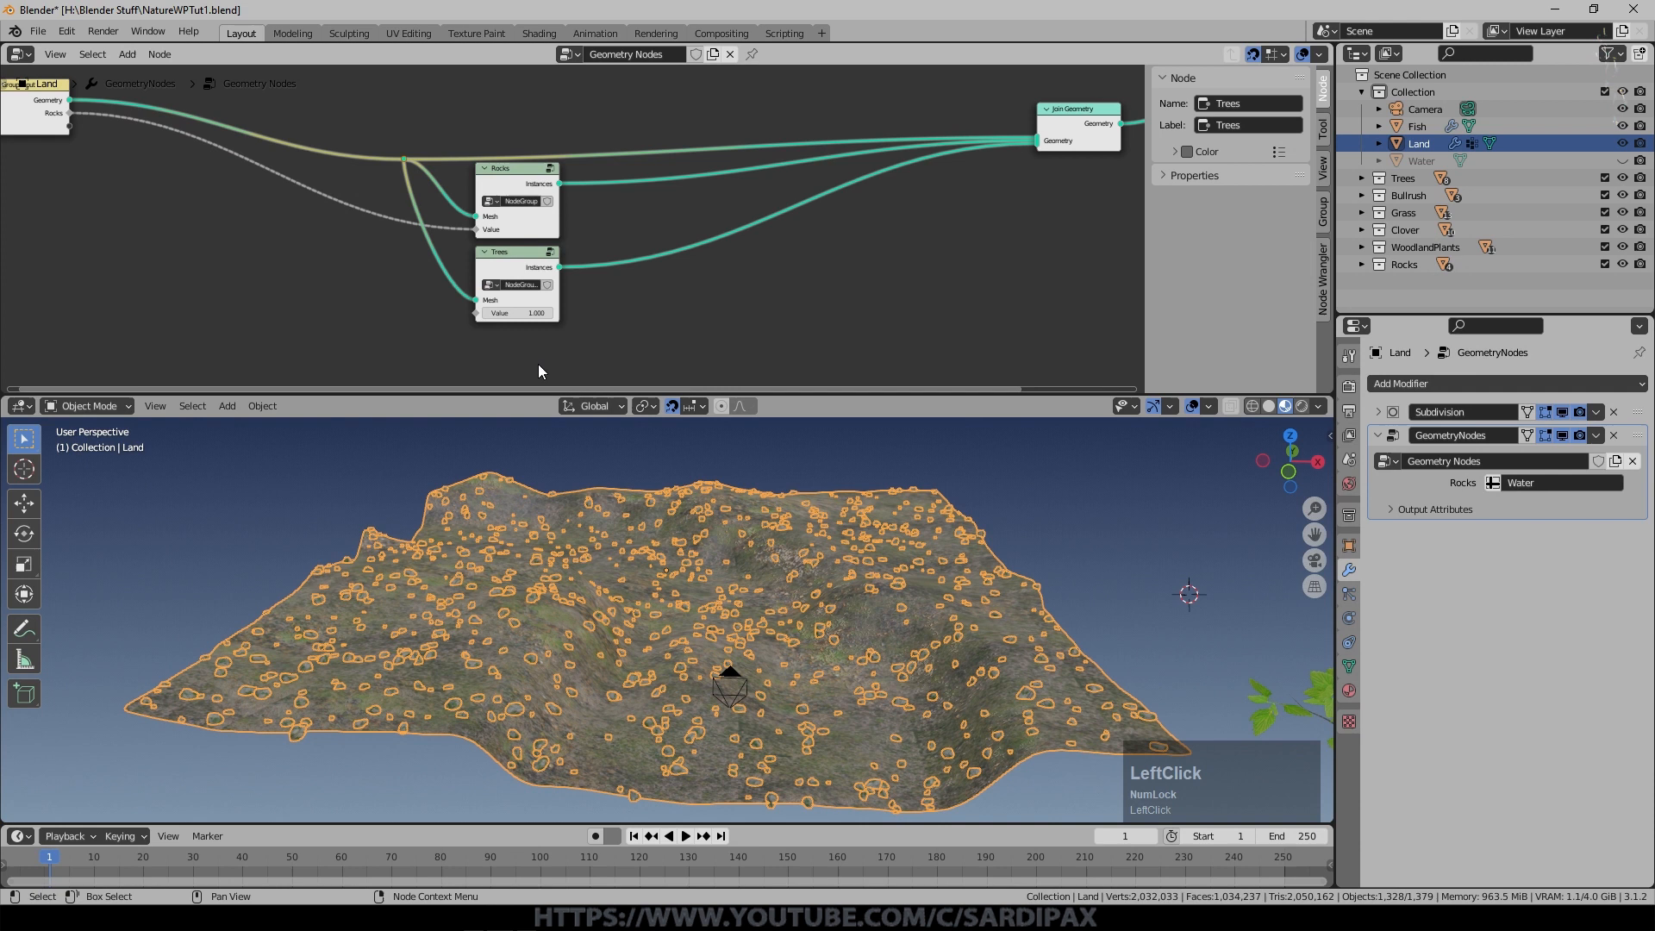
Expose the Trees group's Value as a modifier input and drive it with the Trees attribute.
click(472, 314)
drag(472, 313, 69, 126)
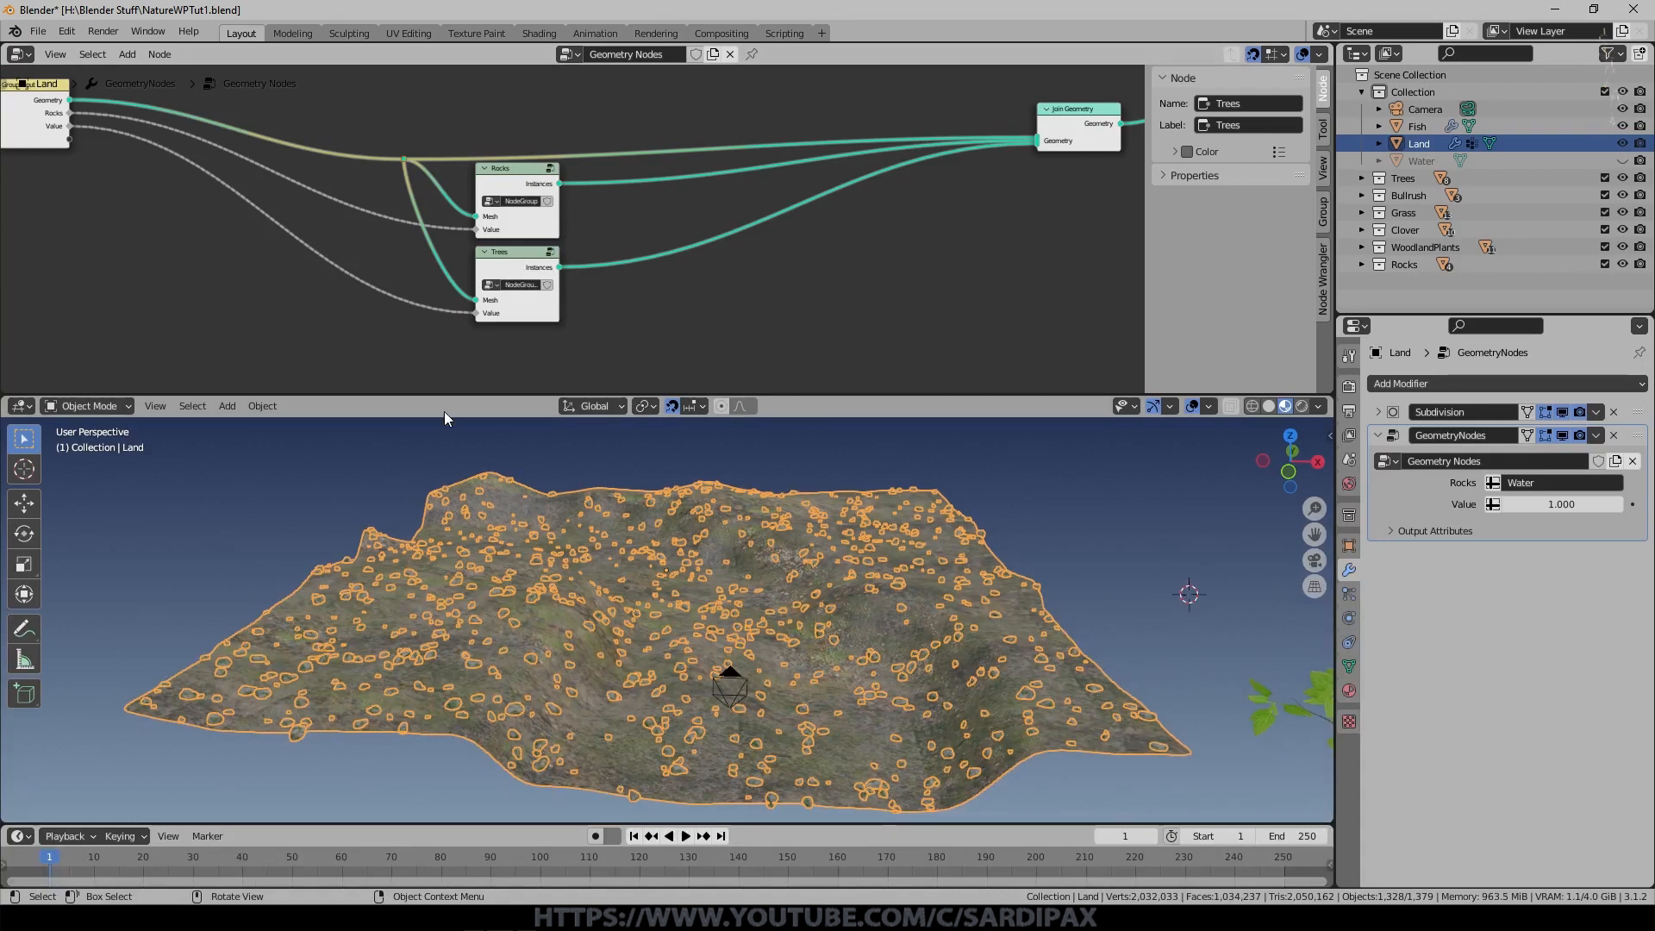
click(1493, 504)
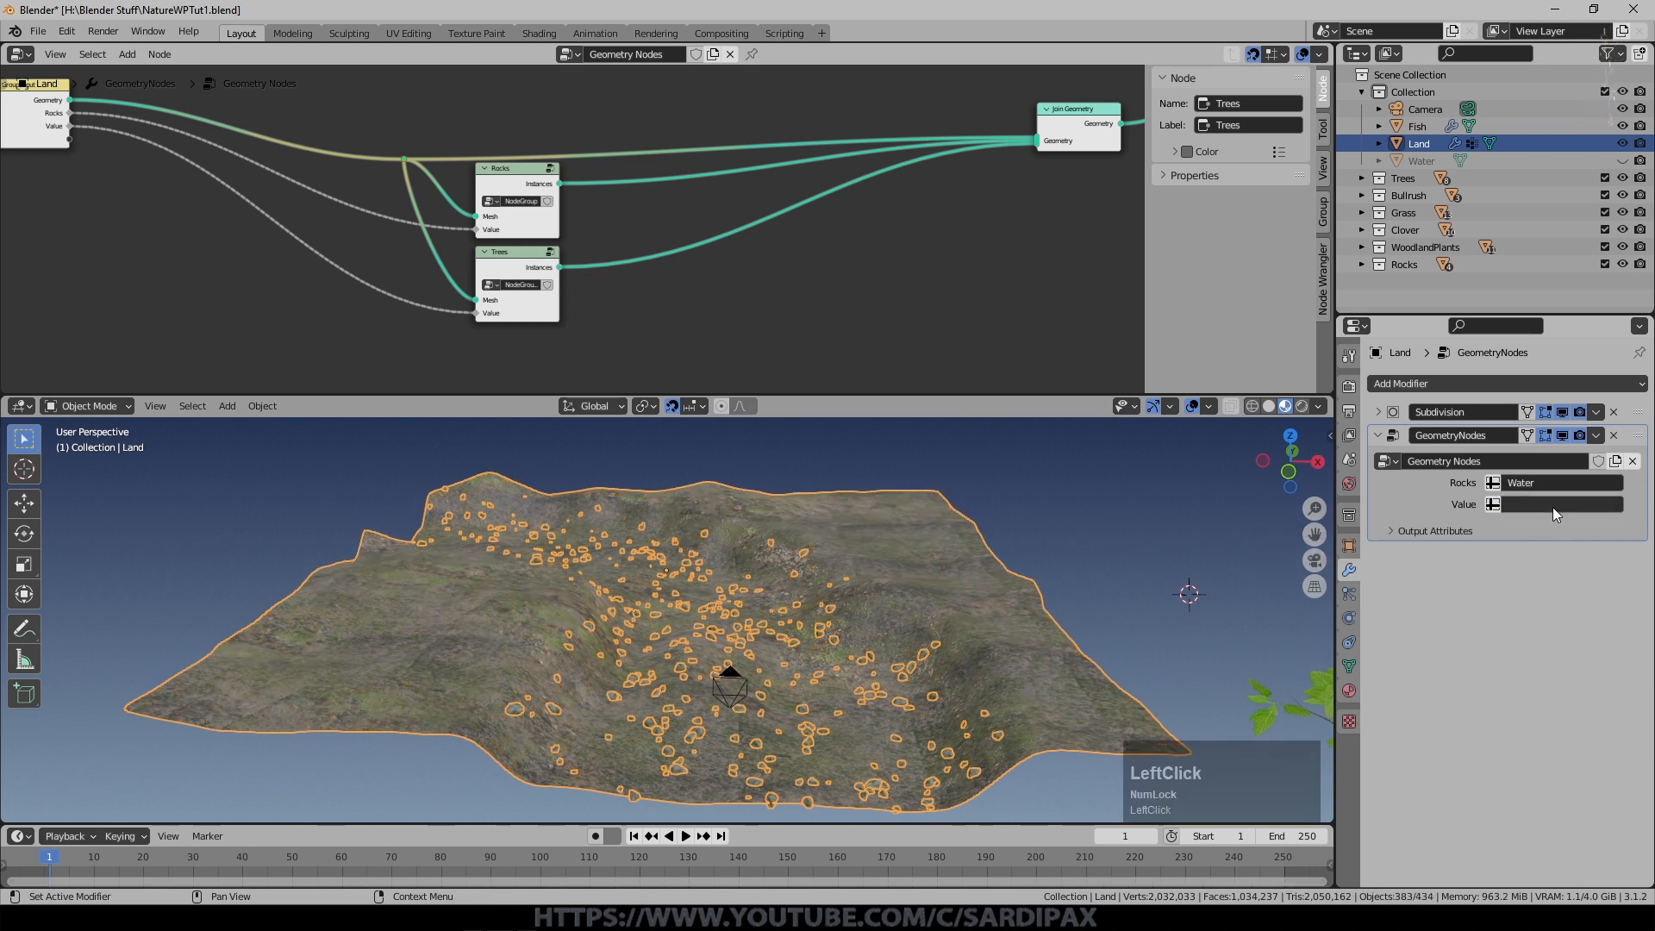
click(1553, 507)
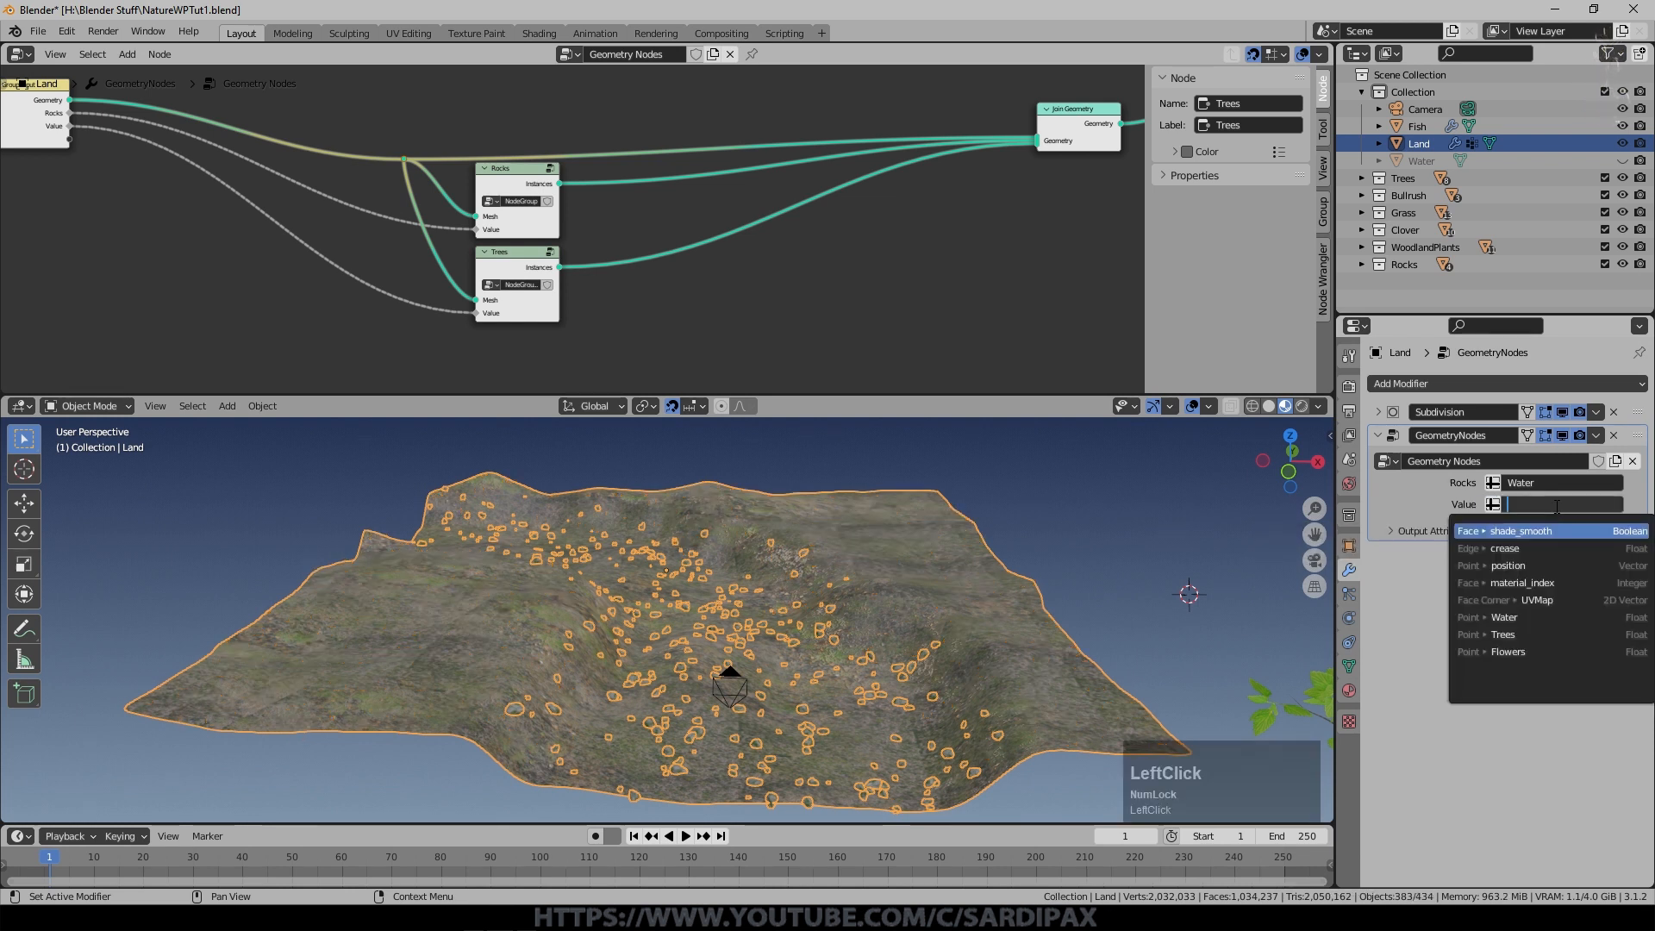
click(1503, 634)
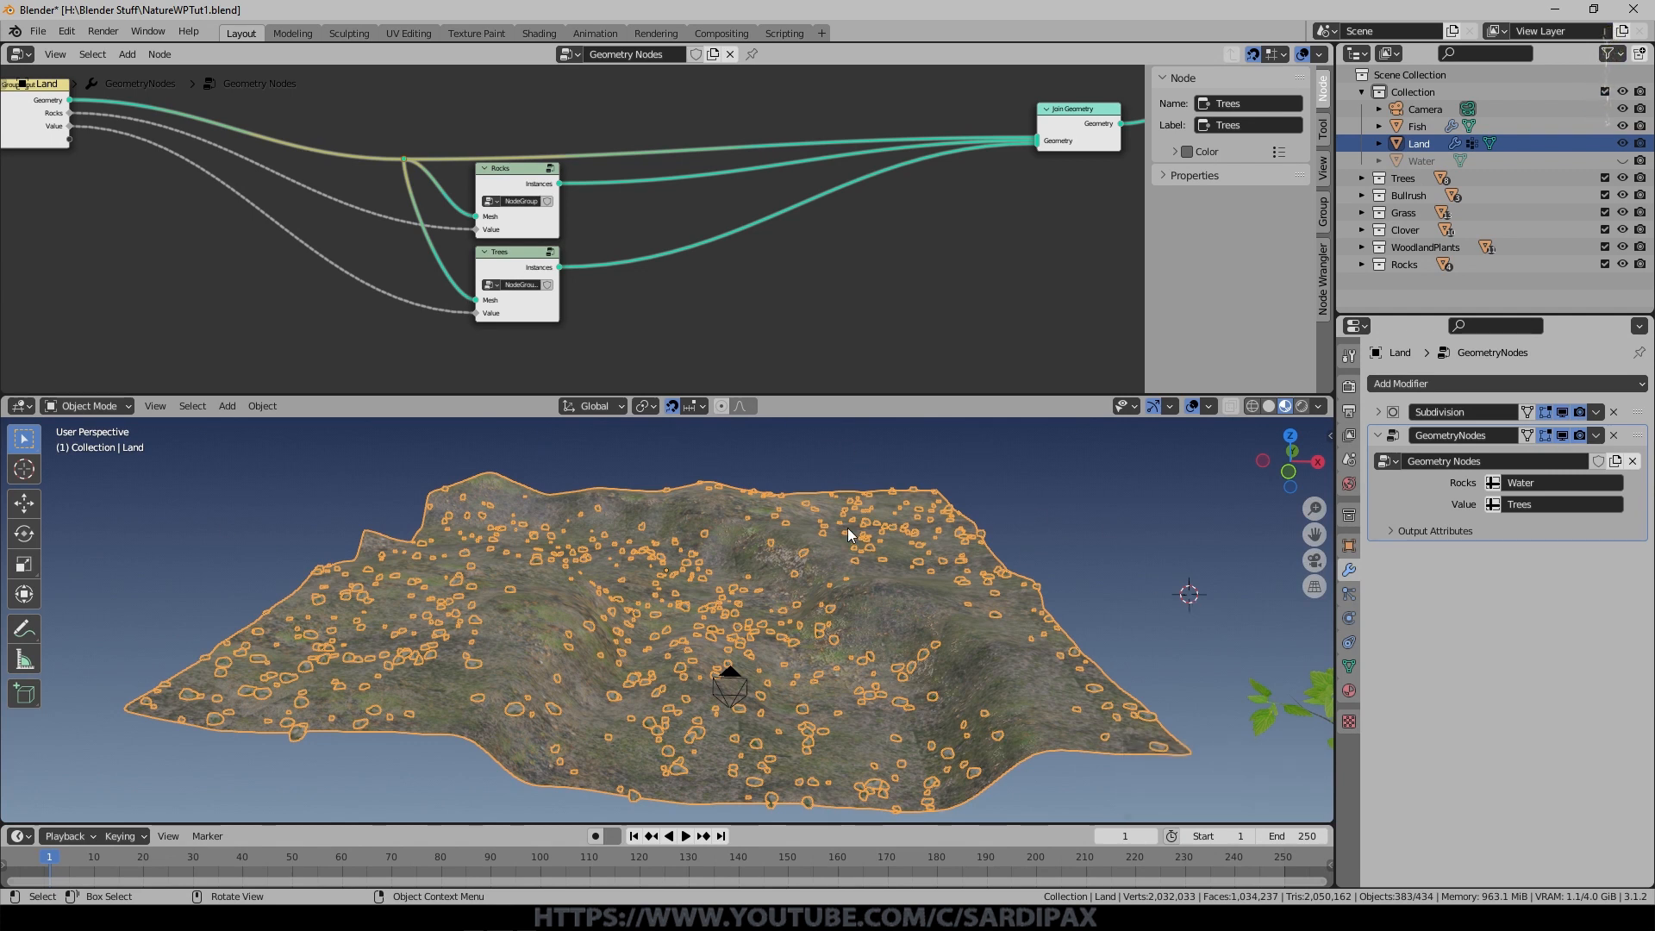
Mute the Rocks node group and, inside the Trees group, set the Collection Info node to the Trees collection.
click(515, 172)
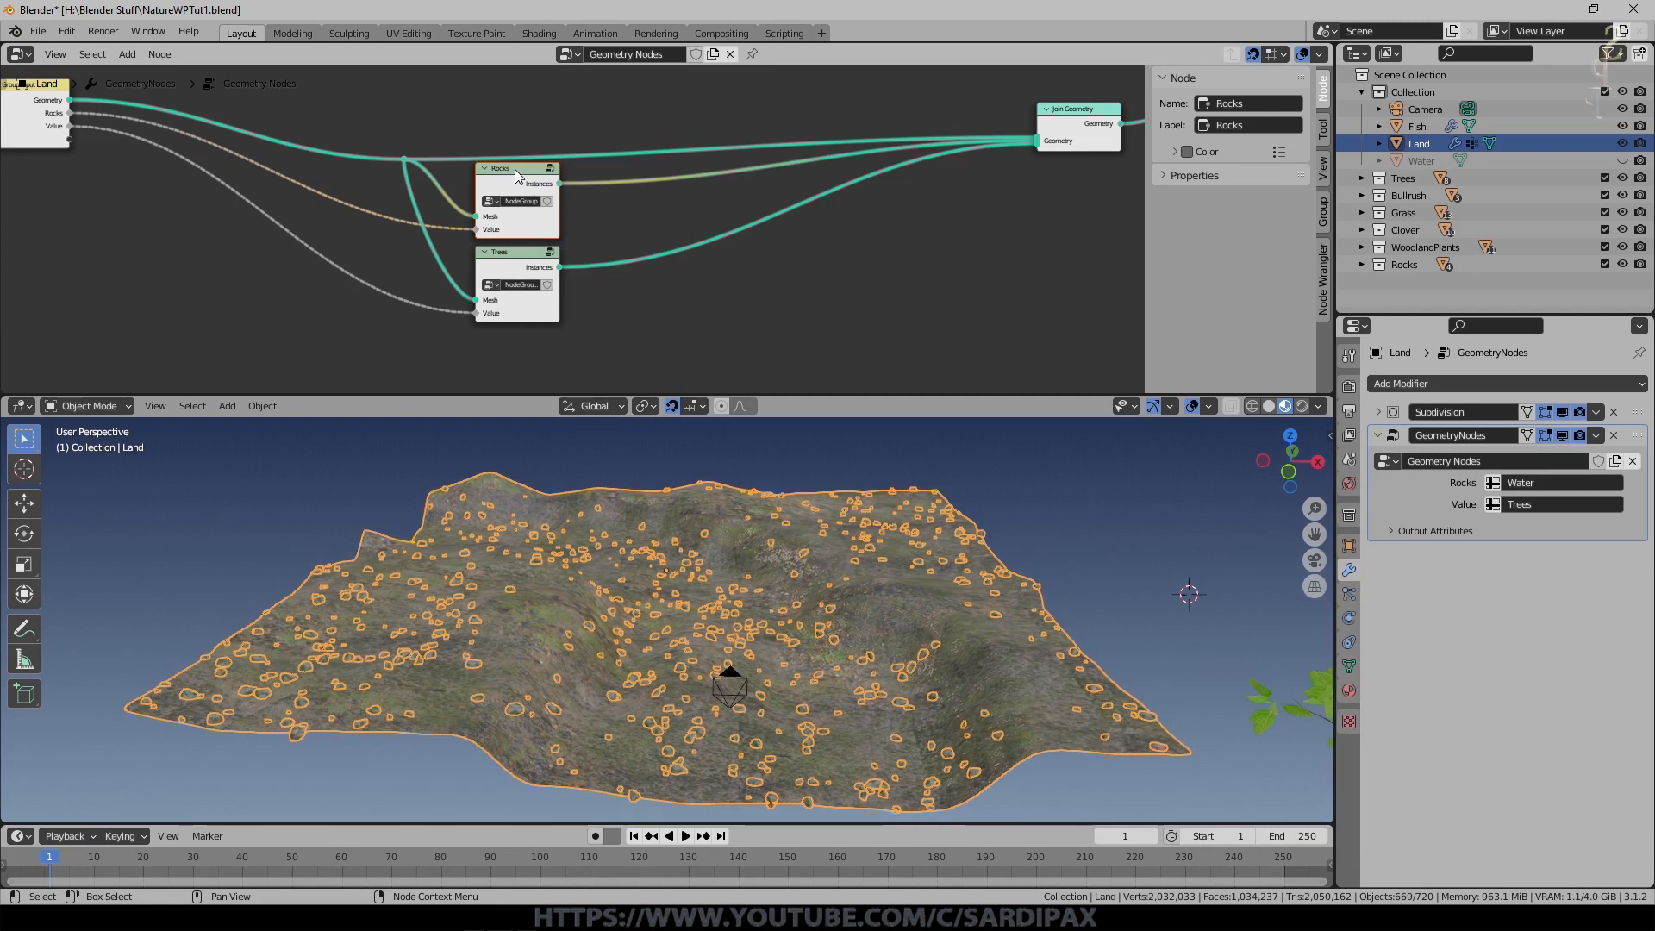
key(m)
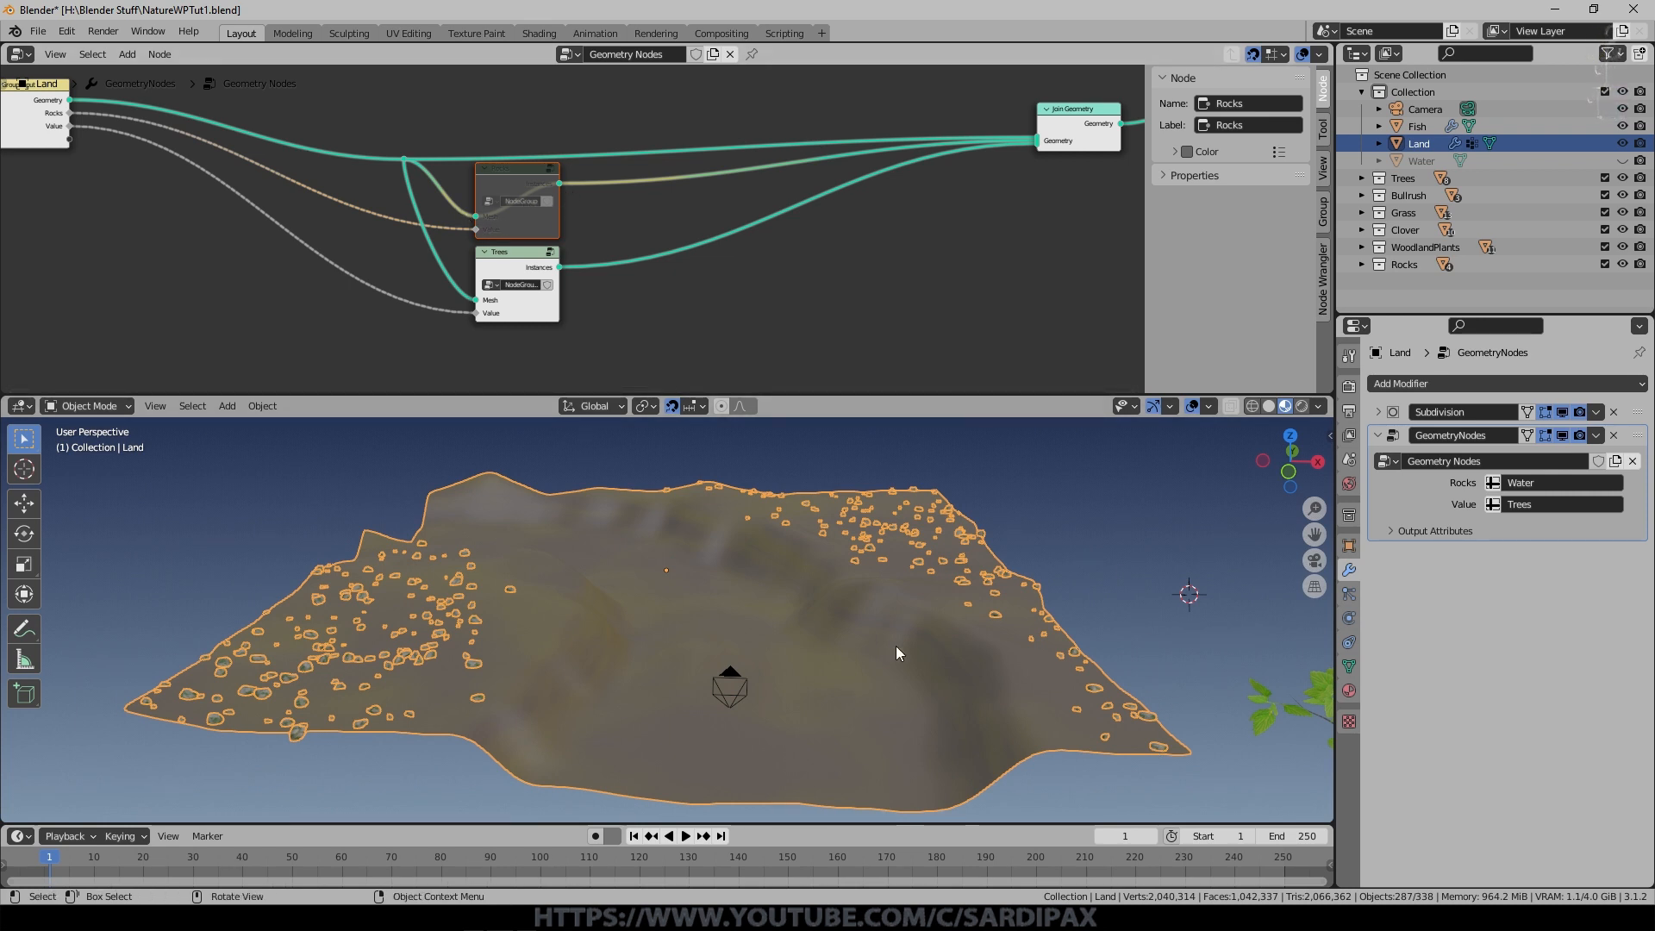
click(527, 268)
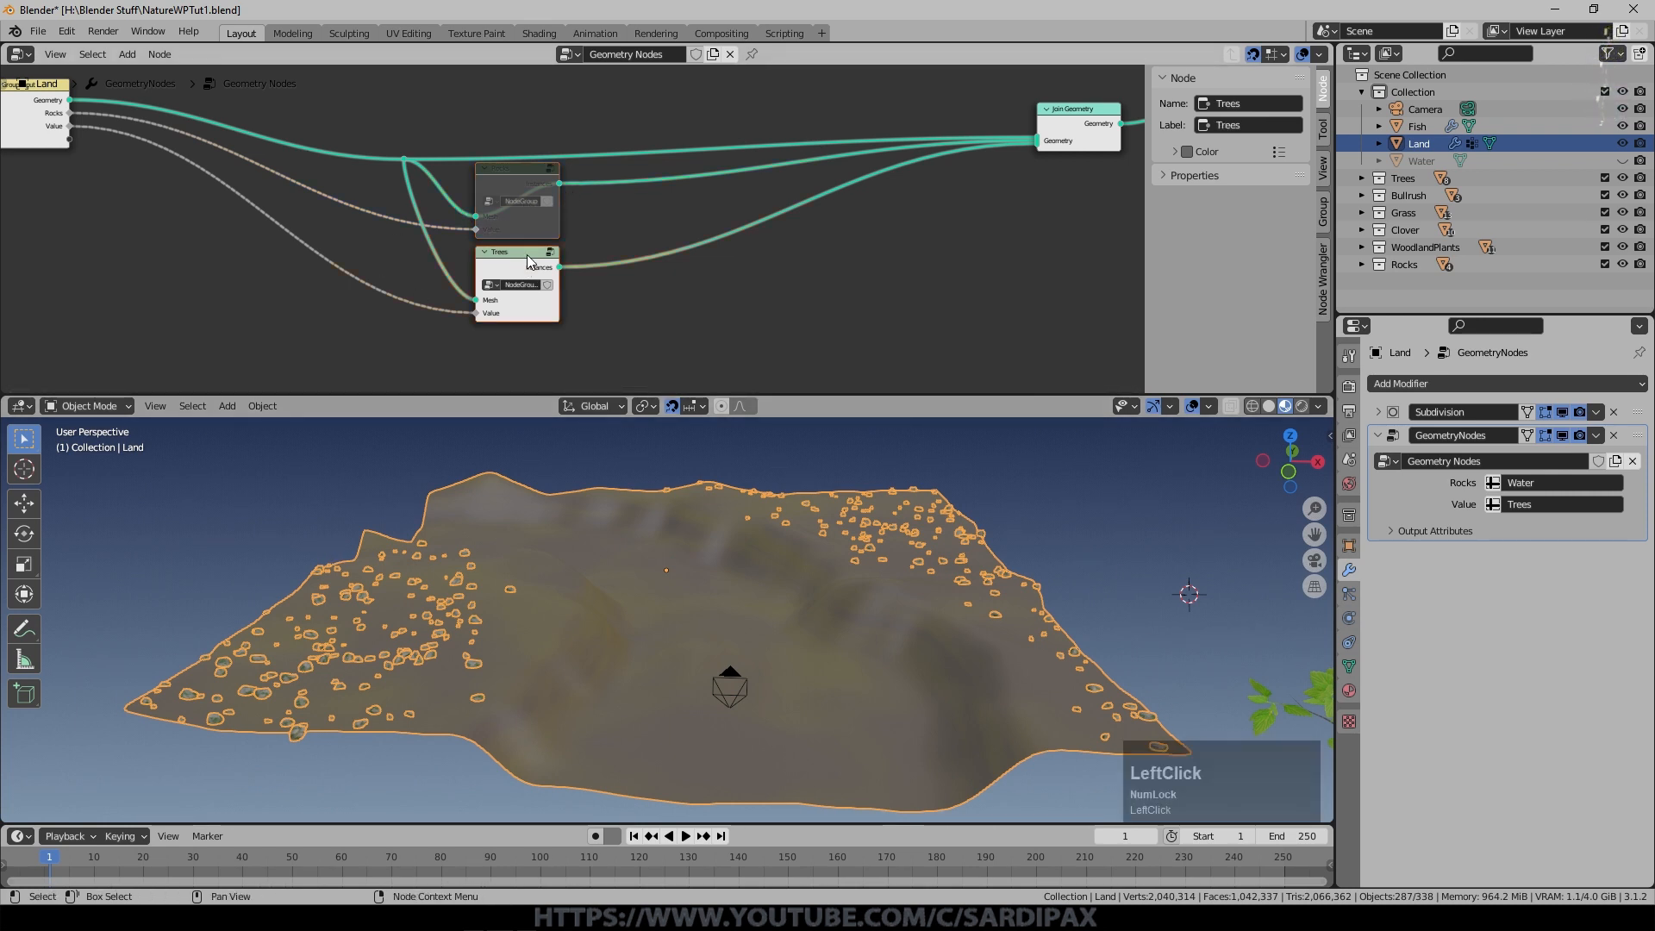
key(Tab)
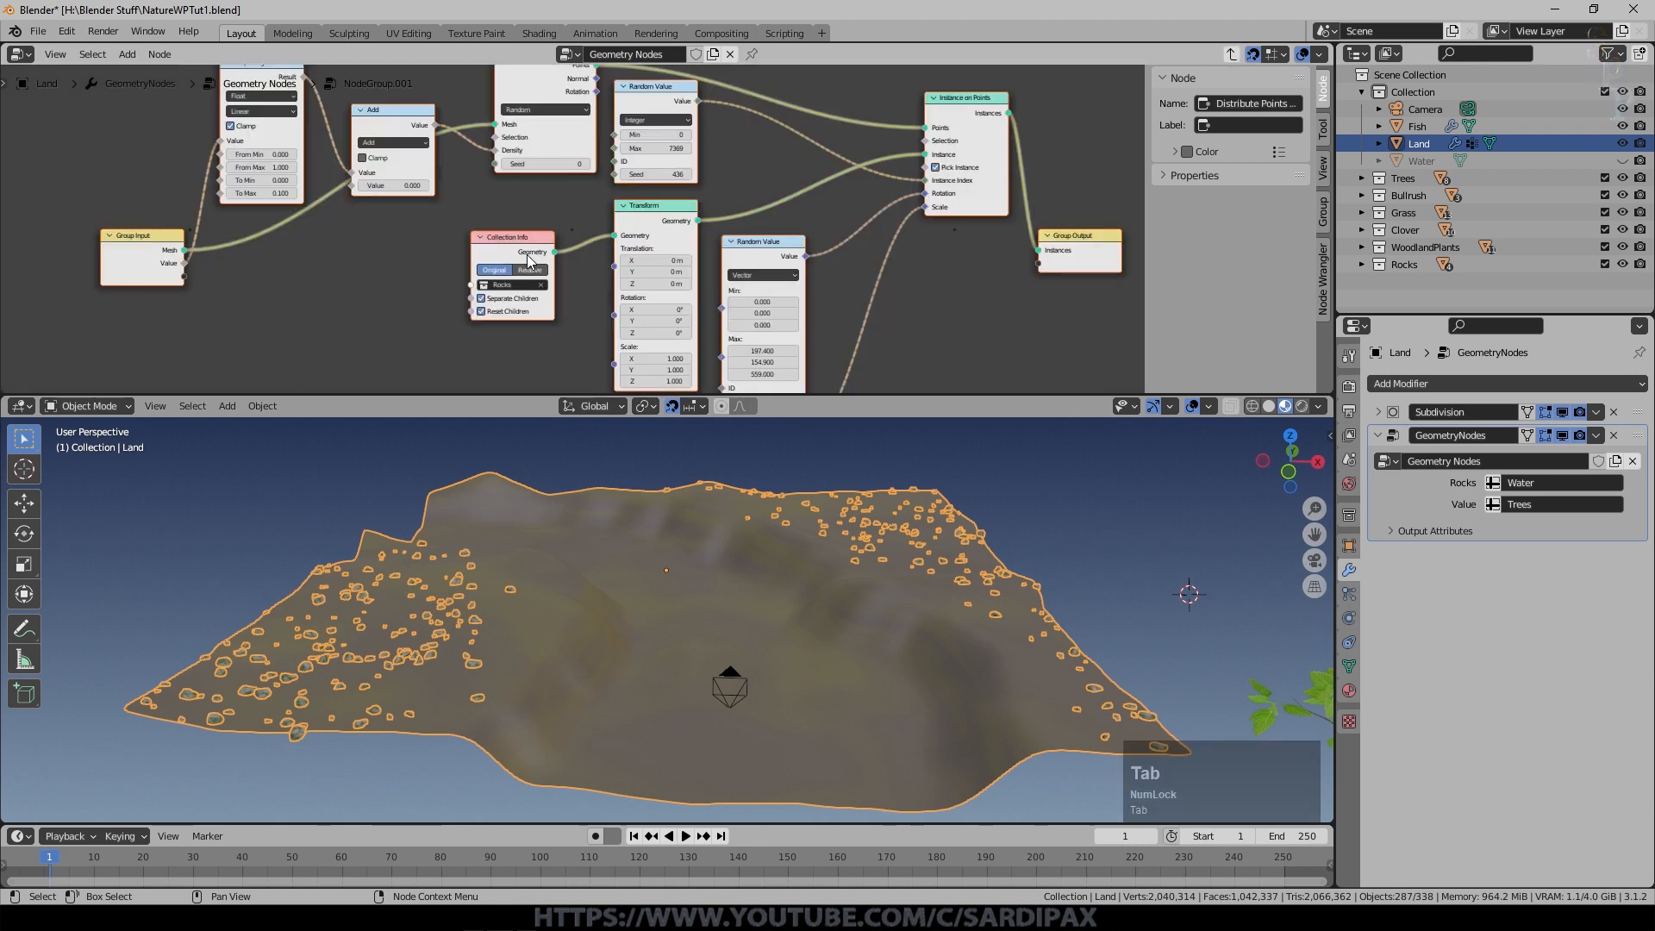
scroll(504, 293, up, 2)
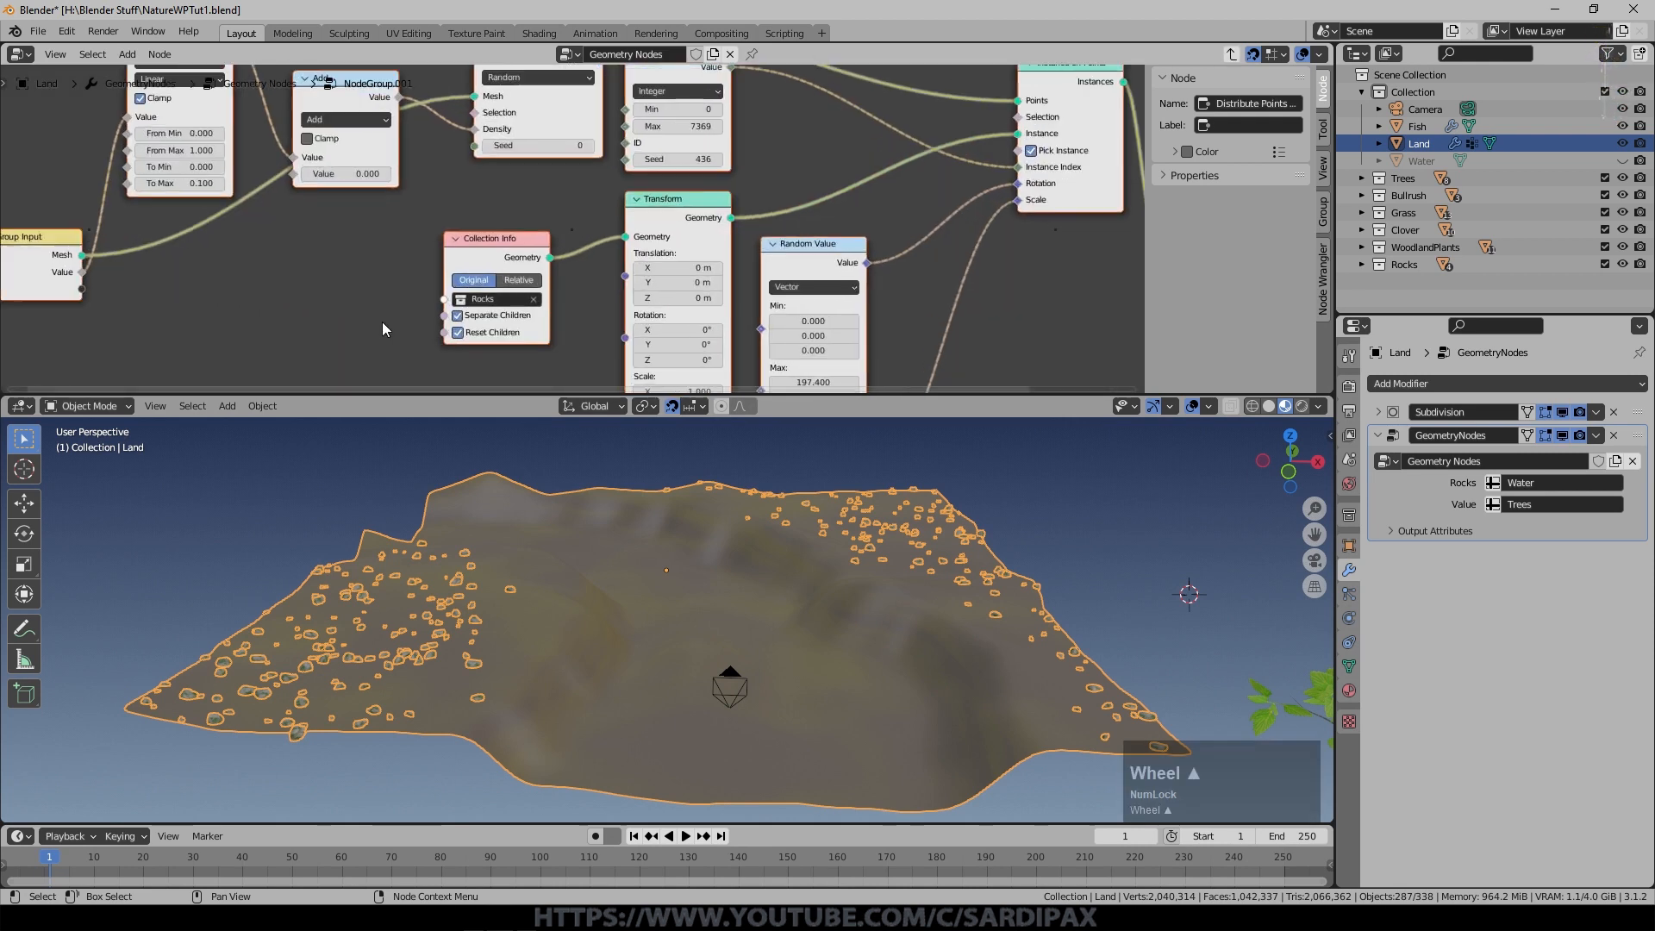
click(504, 305)
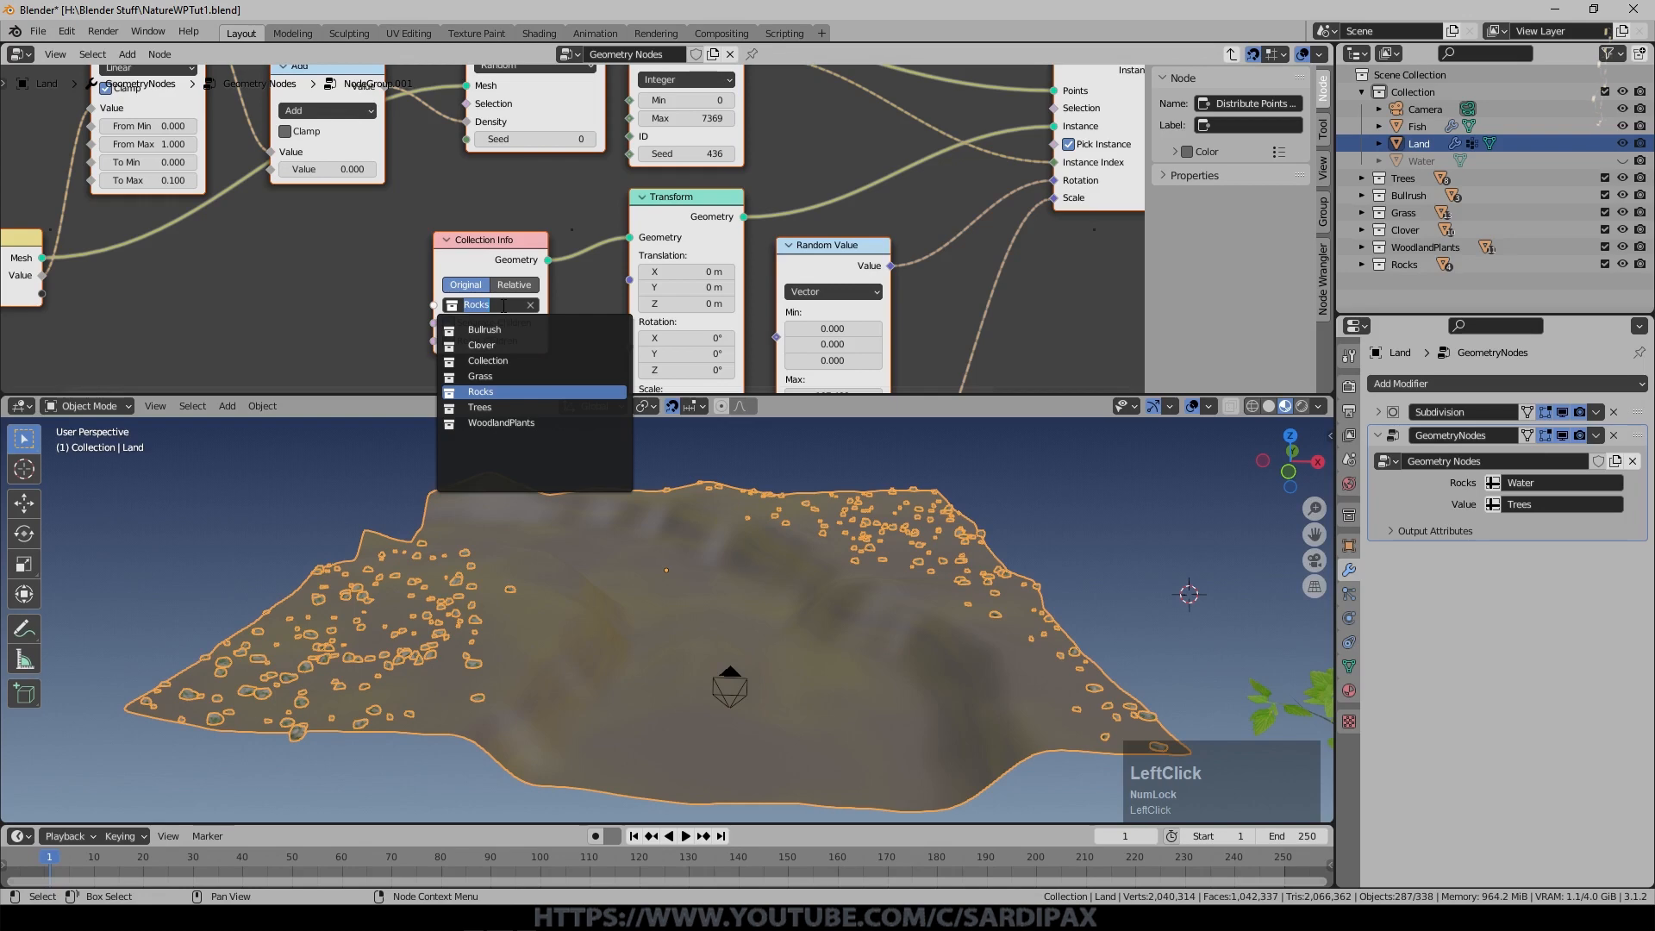
click(496, 407)
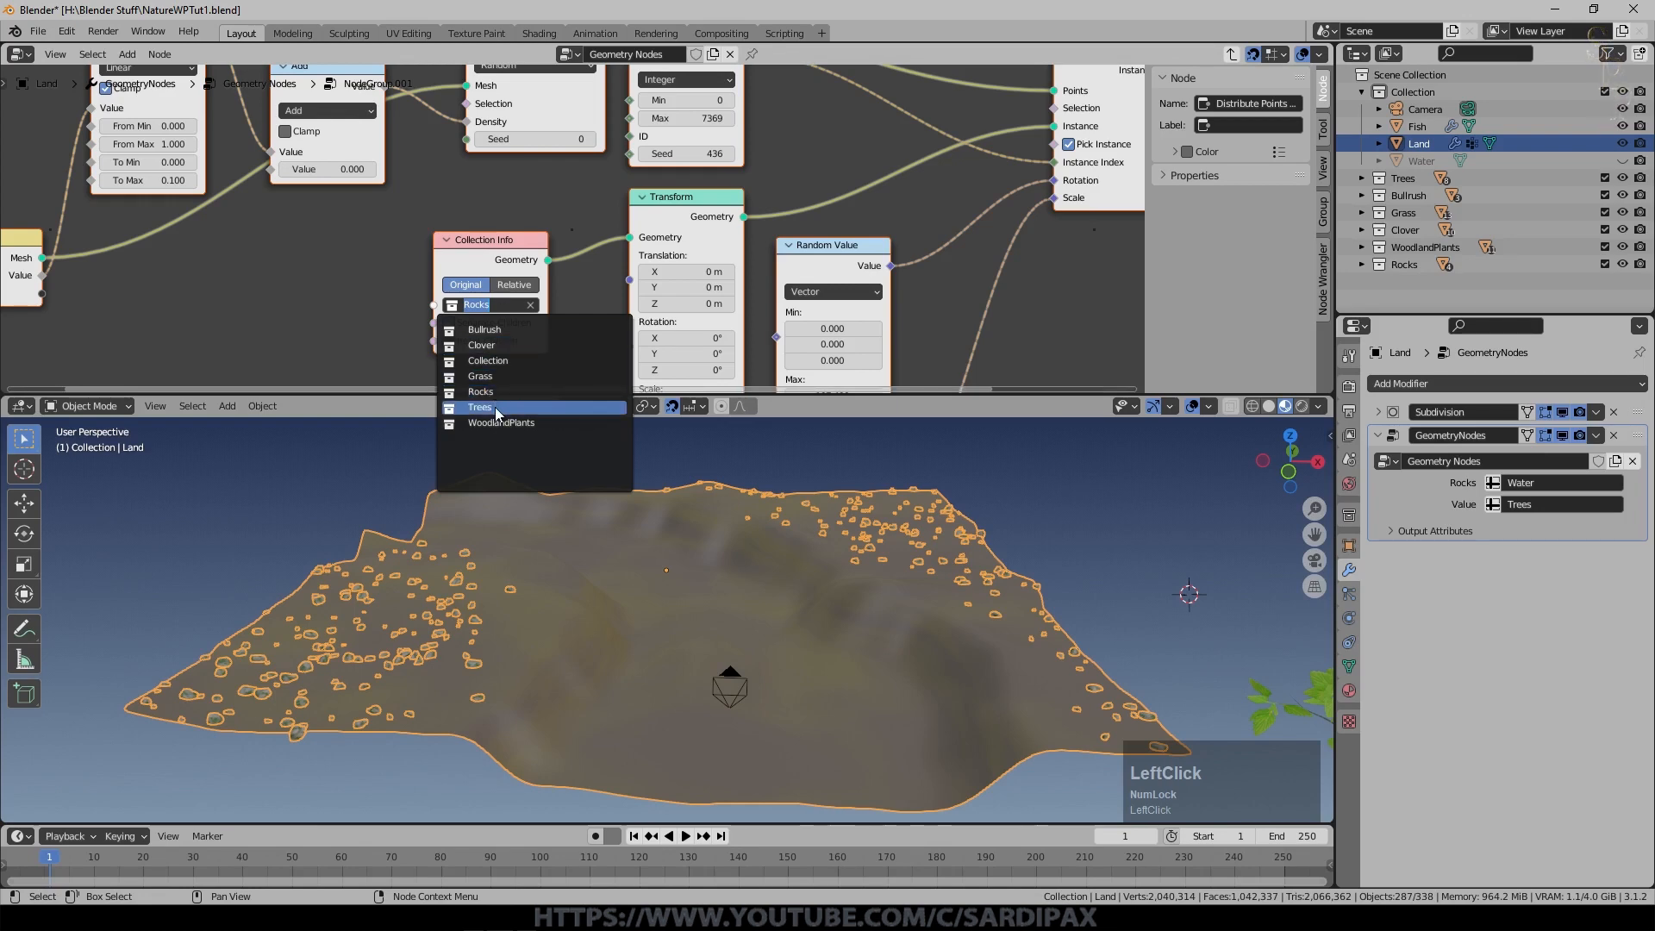
Set the Max X and Y of the vector Random Value node driving rotation to 0.025.
scroll(831, 556, down, 2)
middle_drag(814, 606, 800, 573)
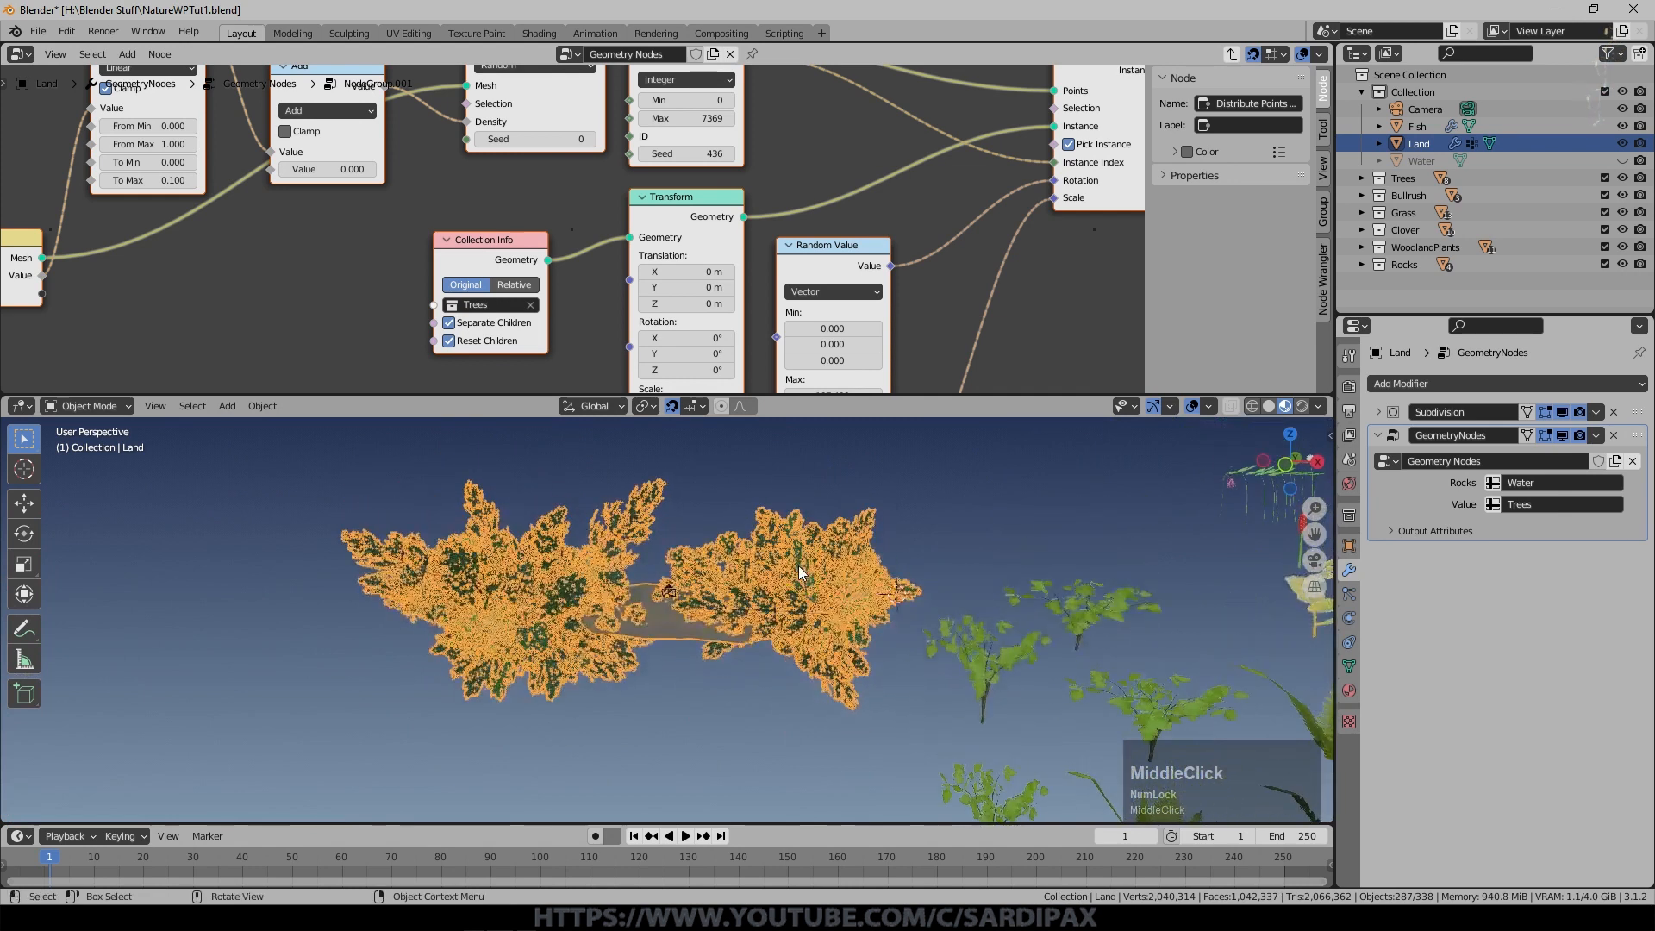
middle_drag(976, 257, 791, 334)
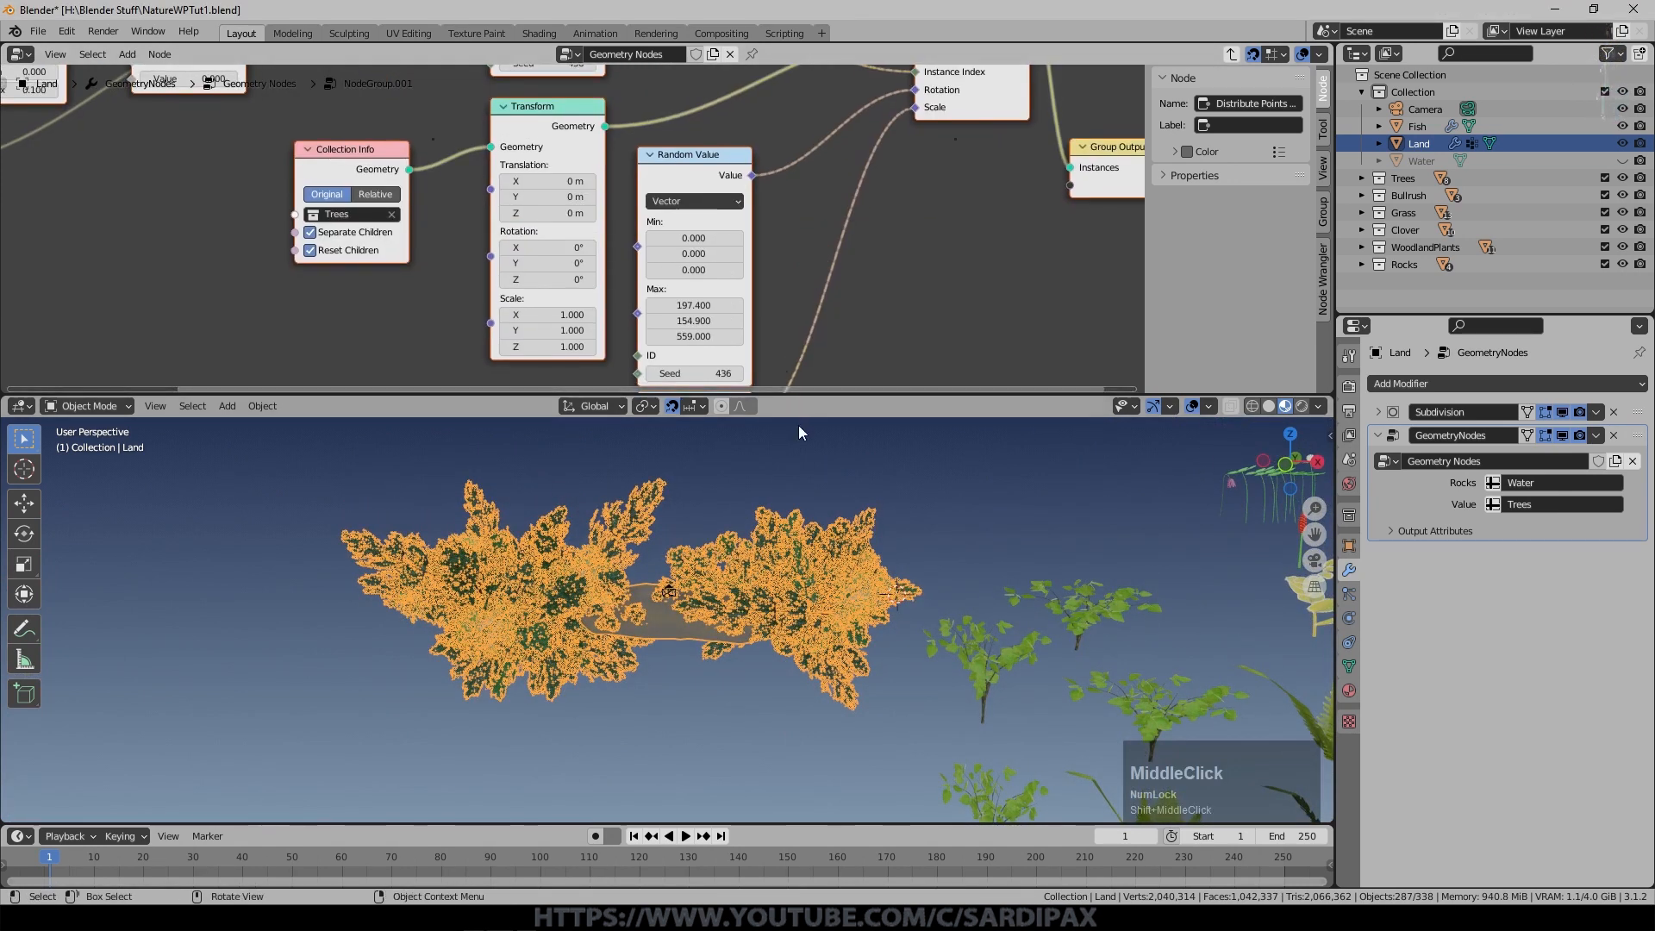
scroll(761, 449, up, 5)
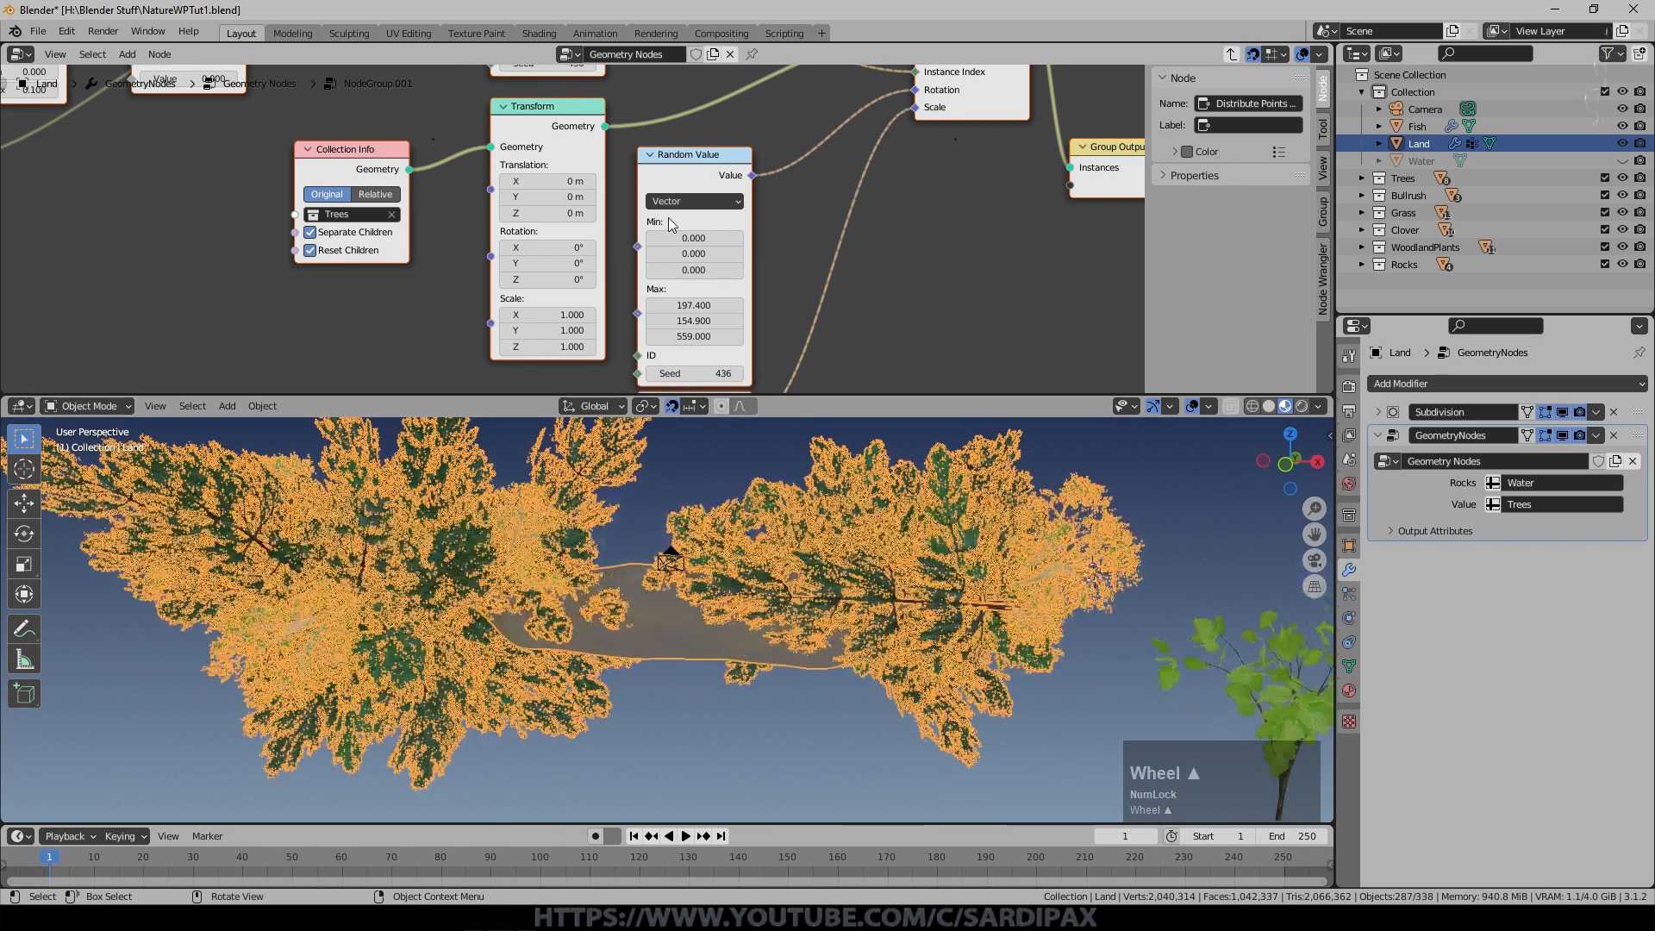
click(683, 307)
text(1.)
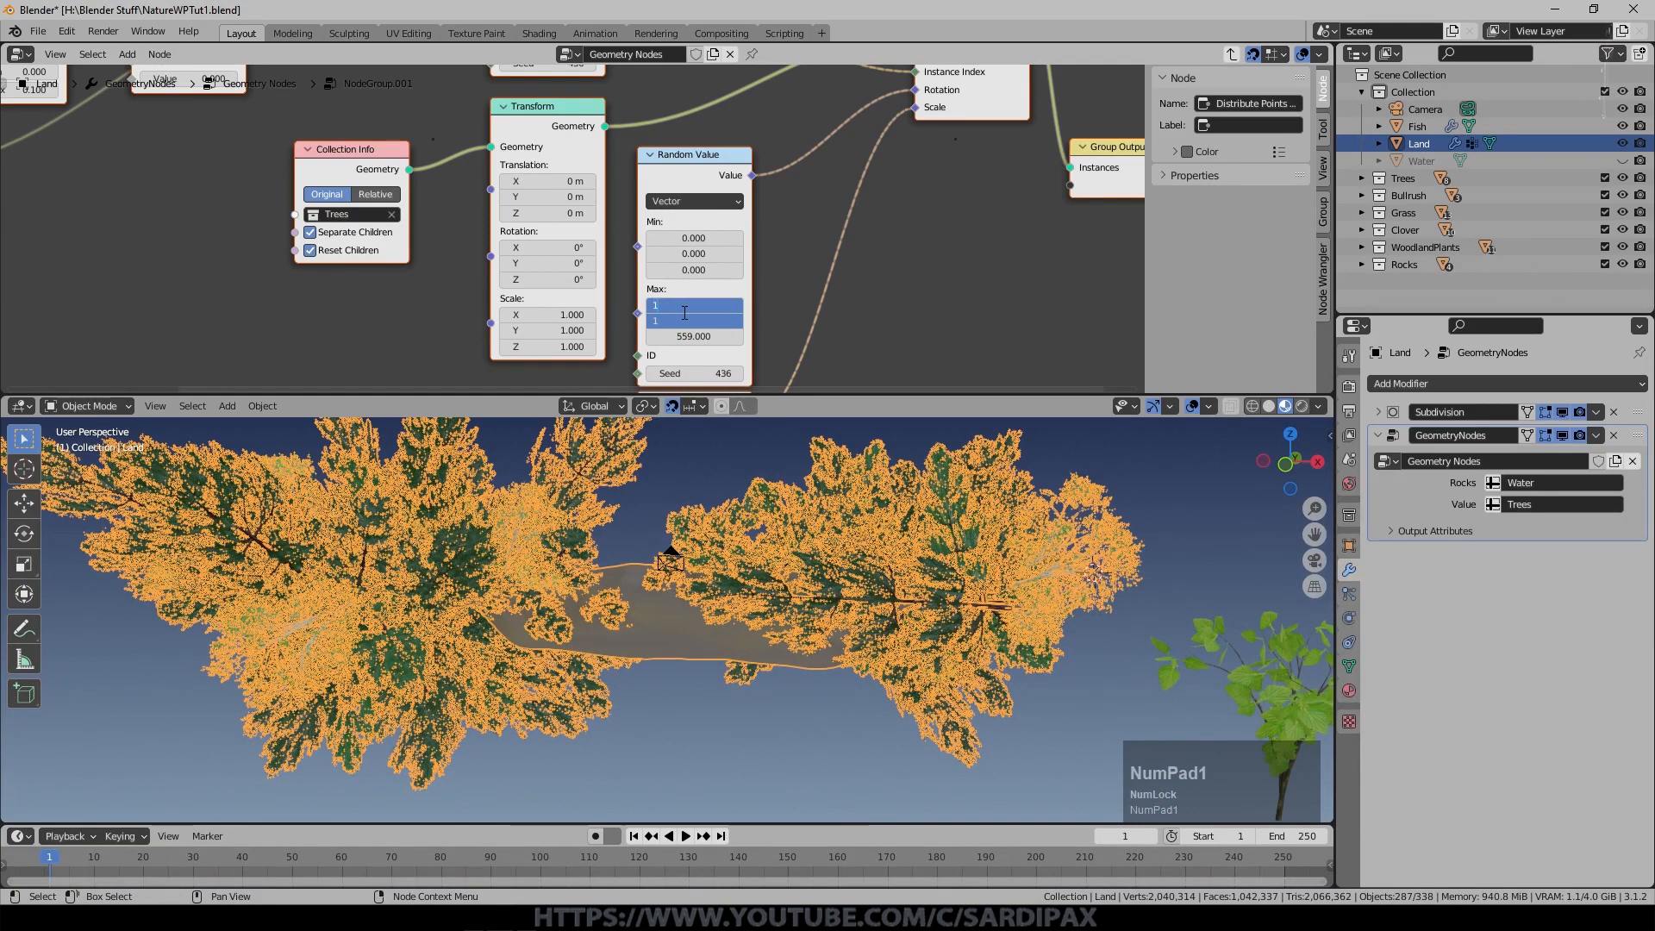
key(KP_Enter)
drag(683, 307, 686, 321)
text(.025)
key(KP_Enter)
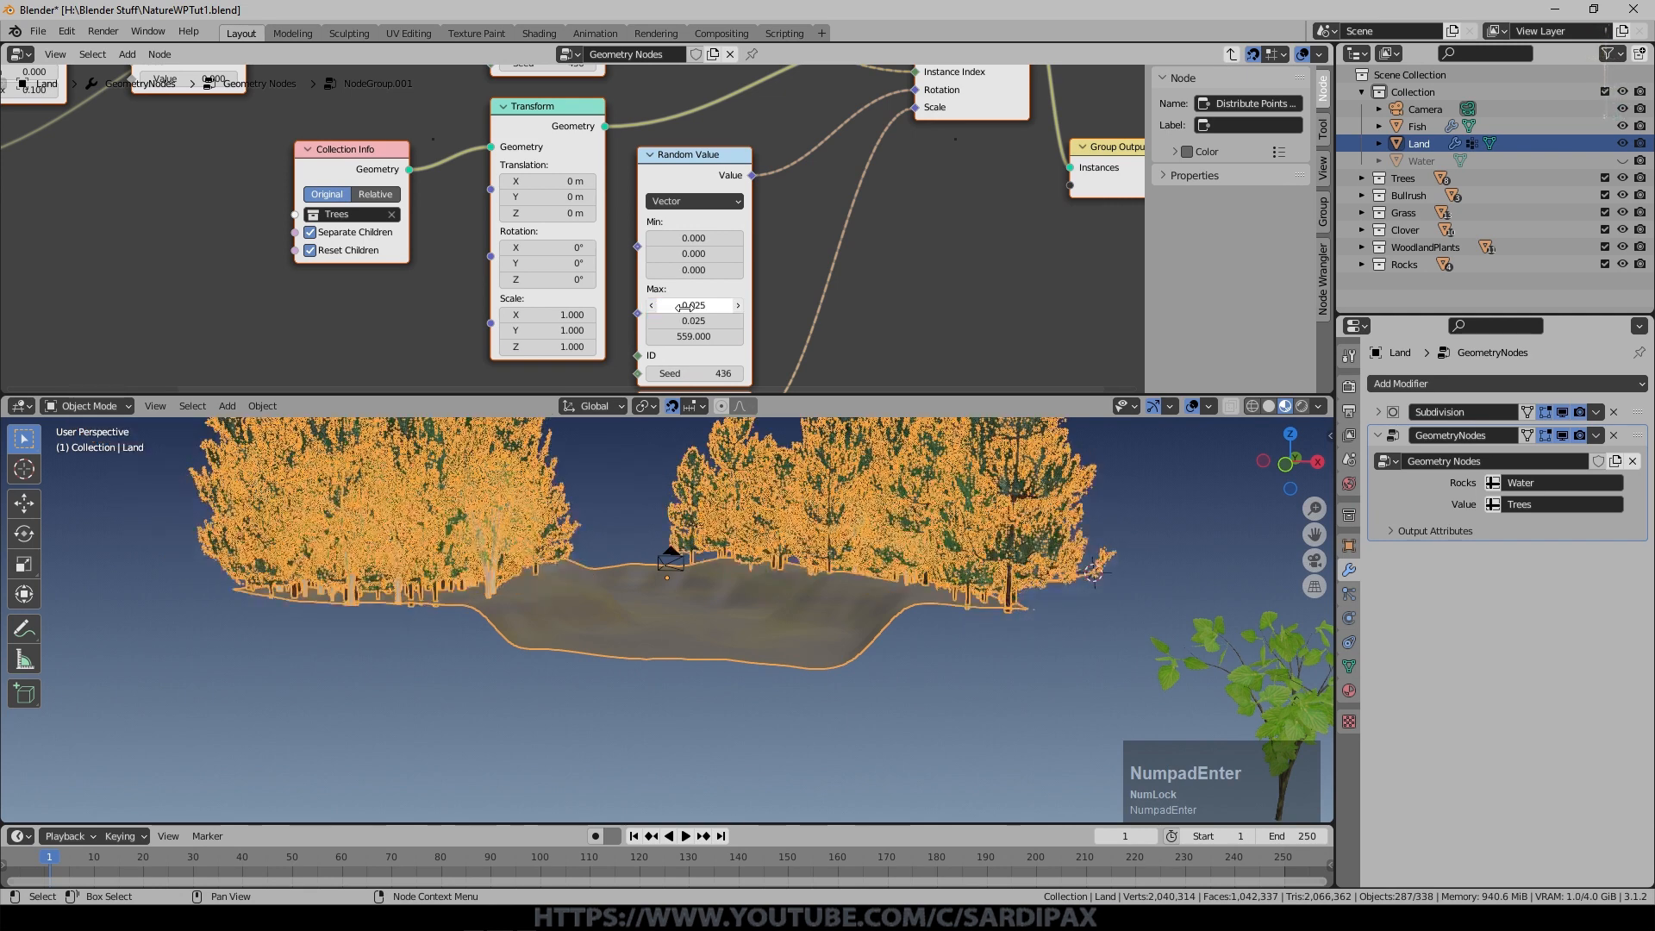
Look through the camera and set the tree scale's Random Value node to Min 0.300 and Max 1.100.
middle_drag(665, 567, 702, 609)
key(KP_0)
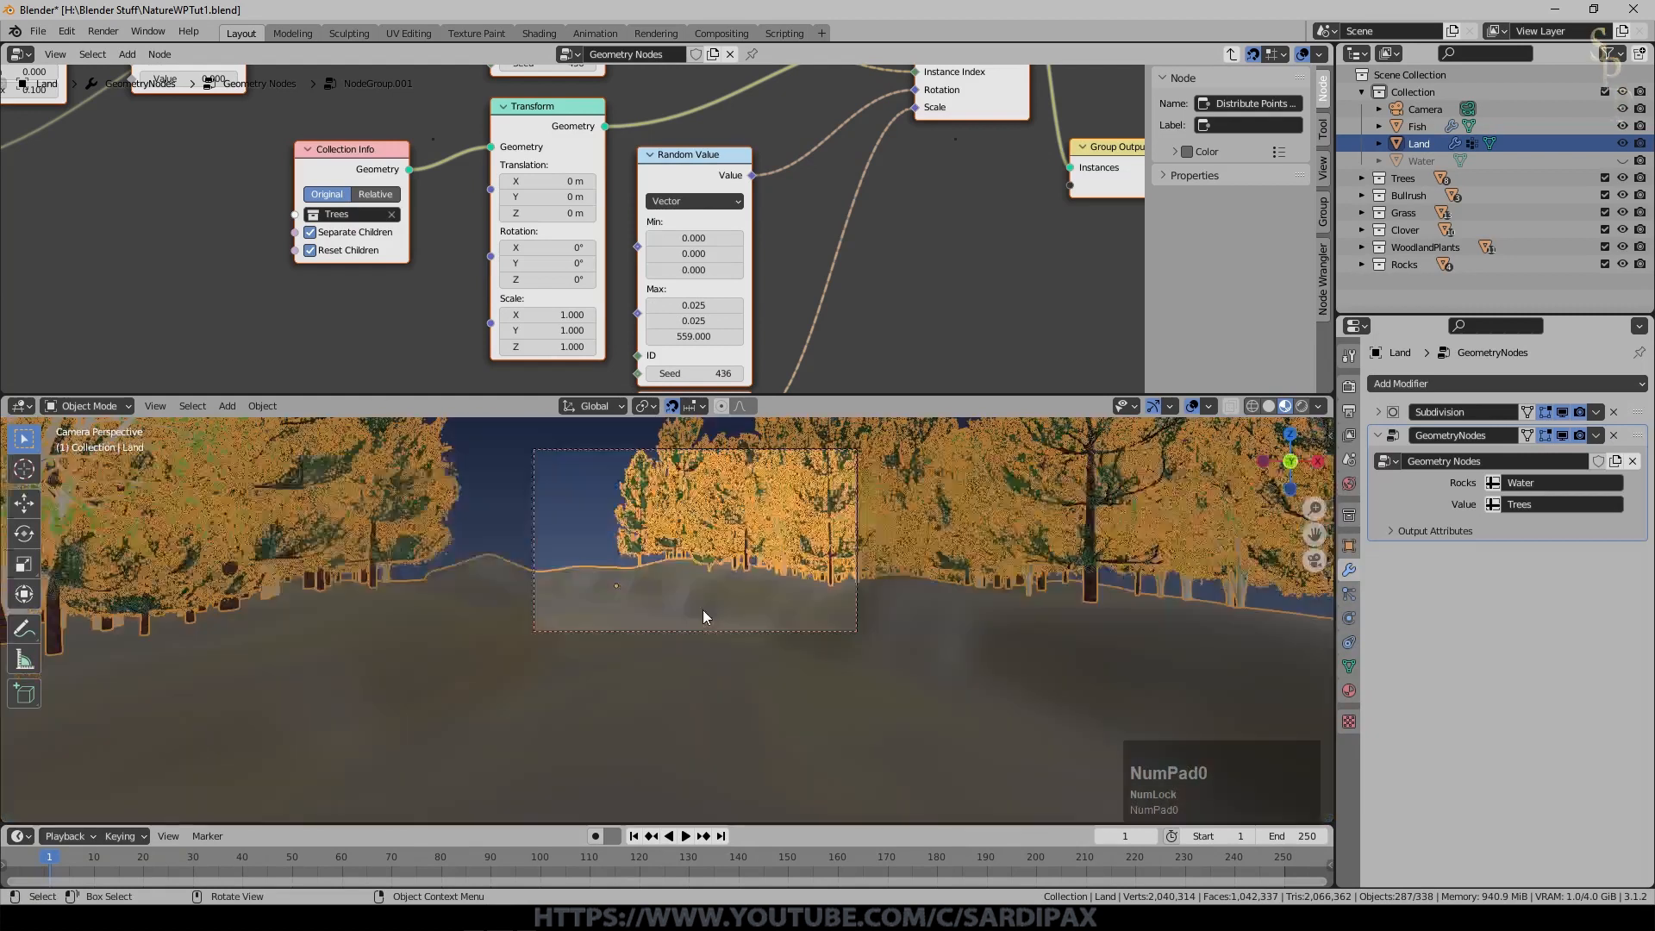
middle_drag(842, 256, 831, 147)
scroll(822, 268, up, 1)
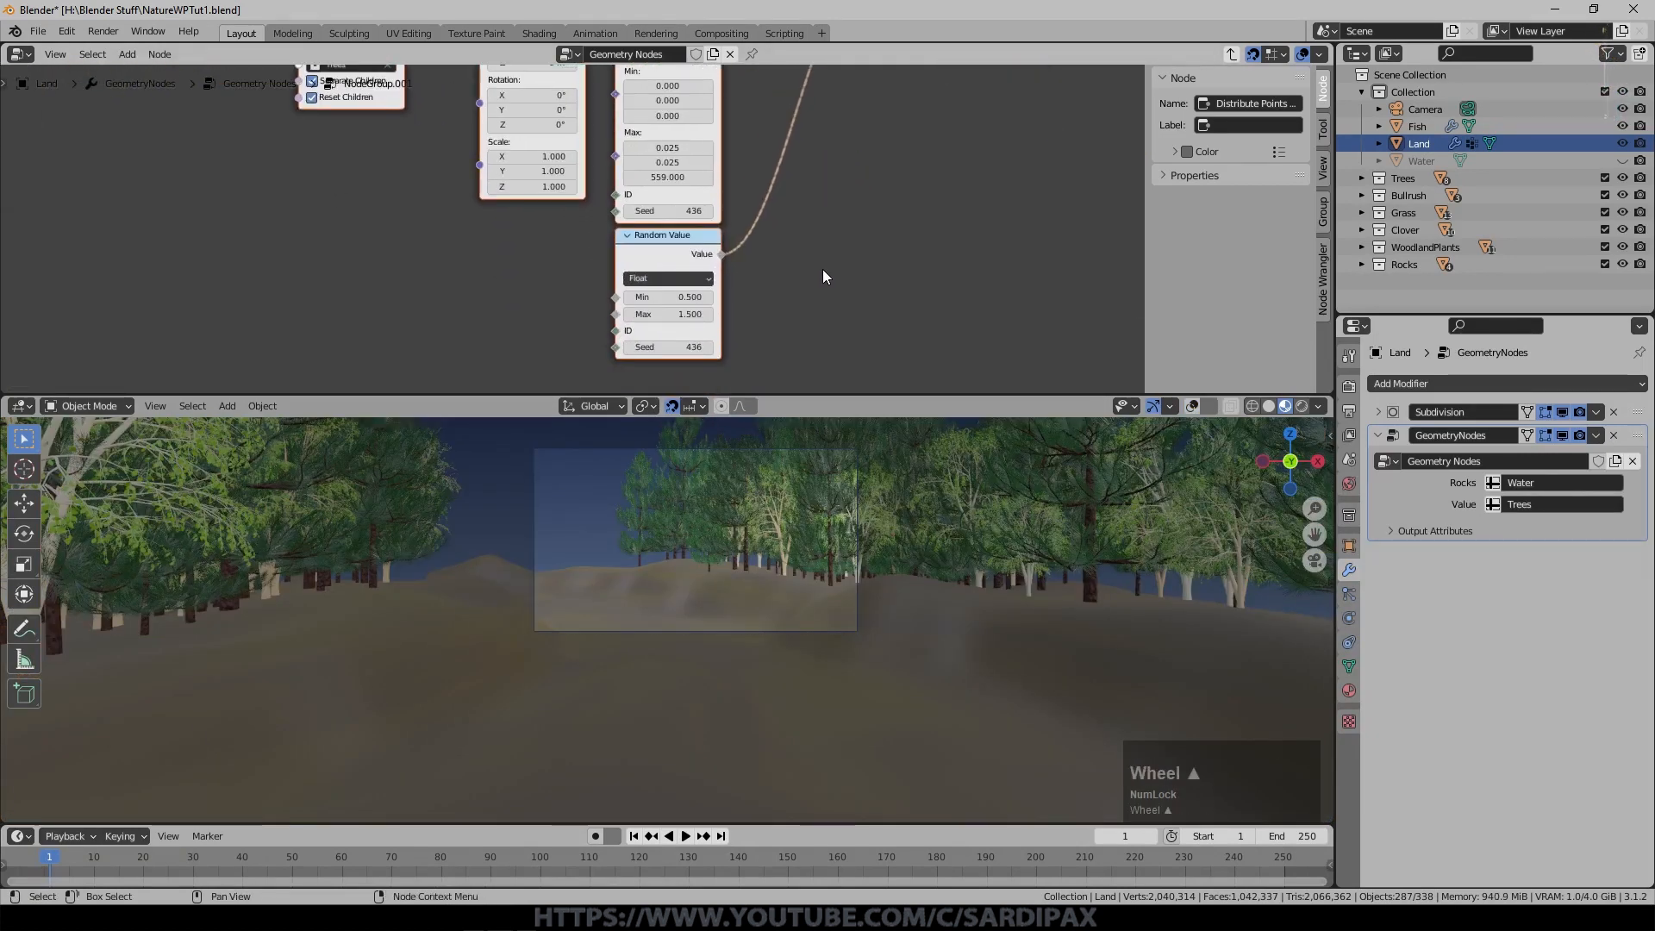
scroll(822, 269, up, 1)
click(757, 324)
click(648, 323)
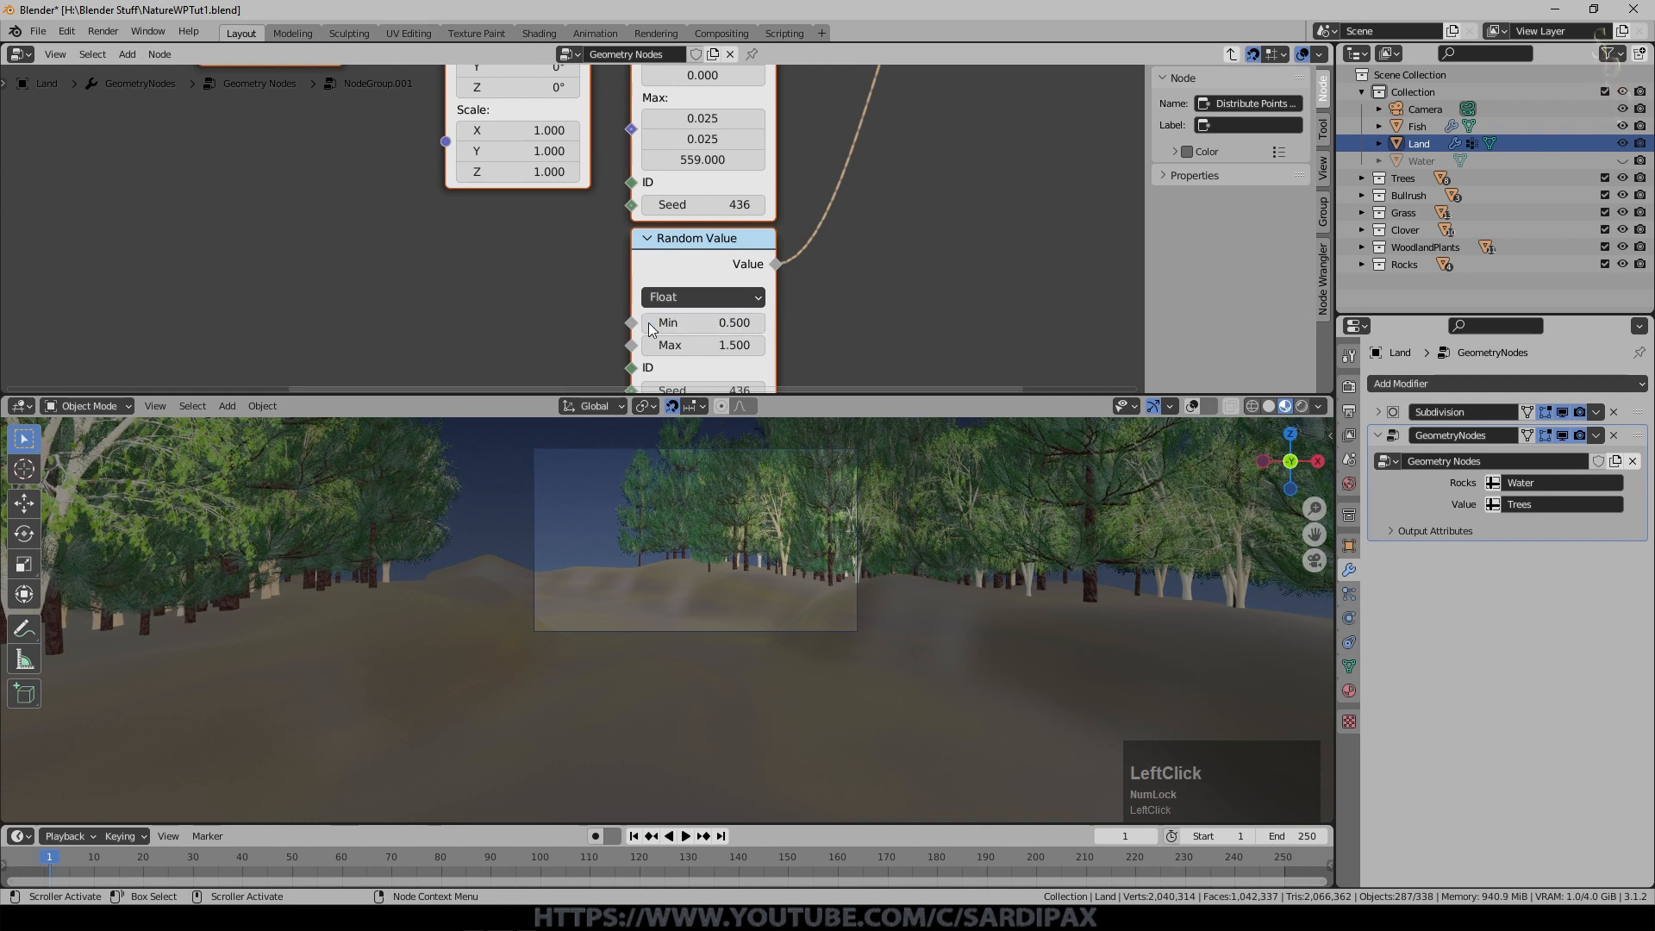
click(648, 323)
click(648, 322)
click(648, 345)
click(648, 345)
click(648, 345)
click(648, 345)
click(648, 345)
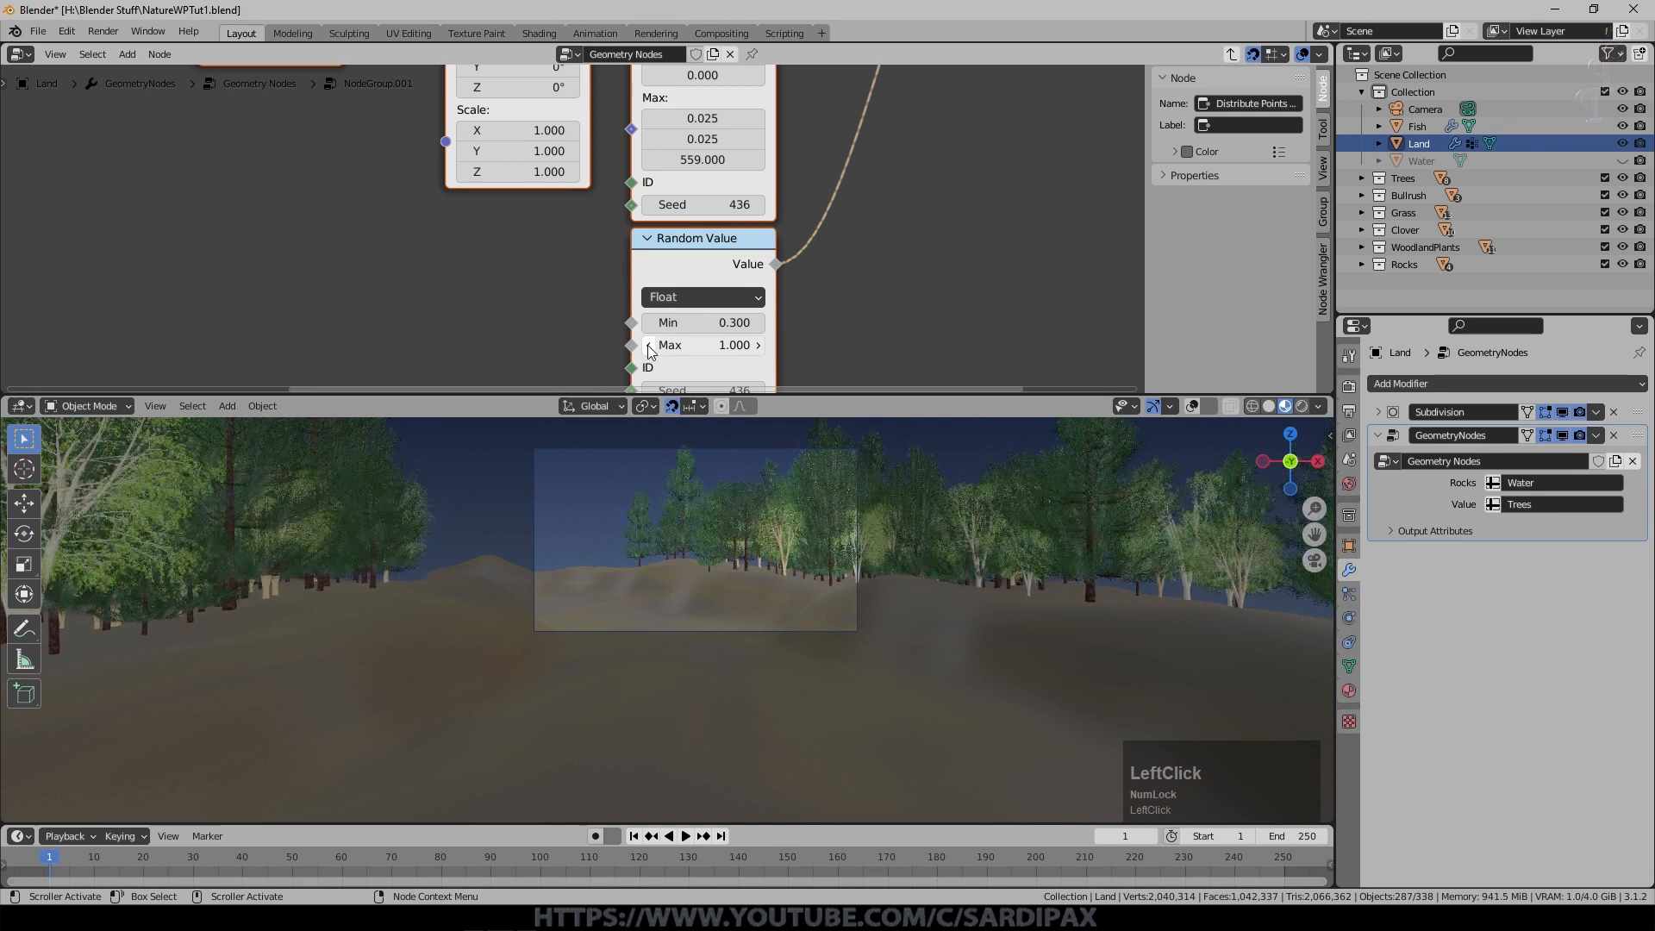
click(758, 345)
Set the Seed of the trees' Distribute Points on Faces node to 3.
scroll(904, 494, up, 2)
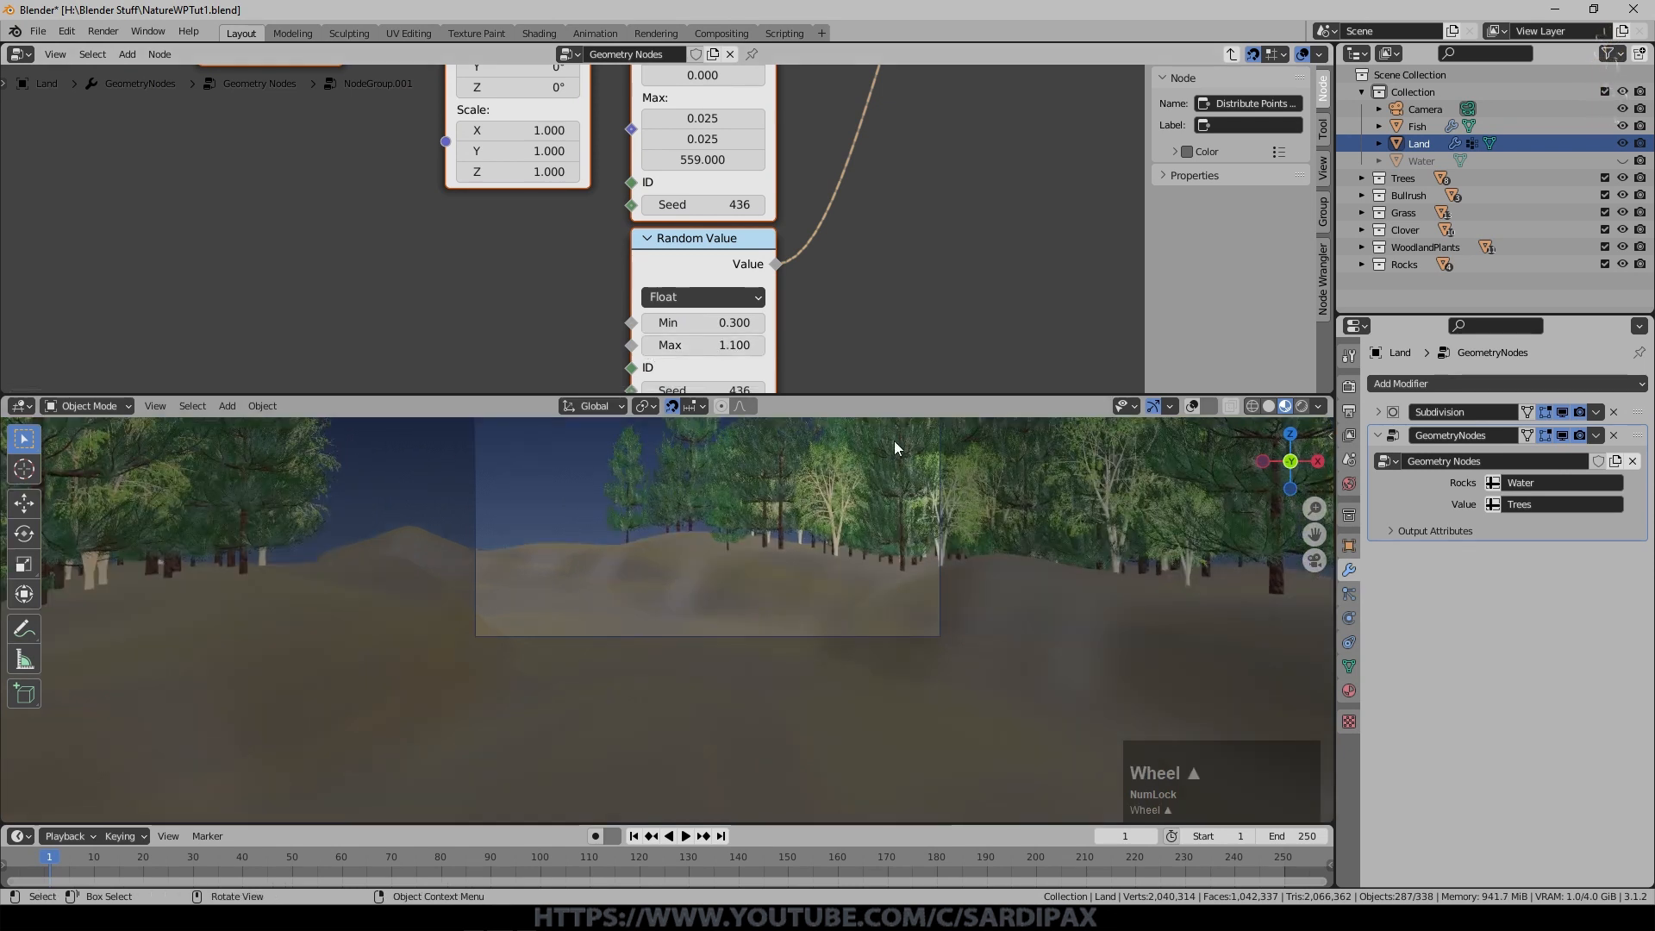
shift+middle_drag(892, 441, 911, 508)
scroll(866, 318, down, 6)
middle_drag(431, 181, 758, 371)
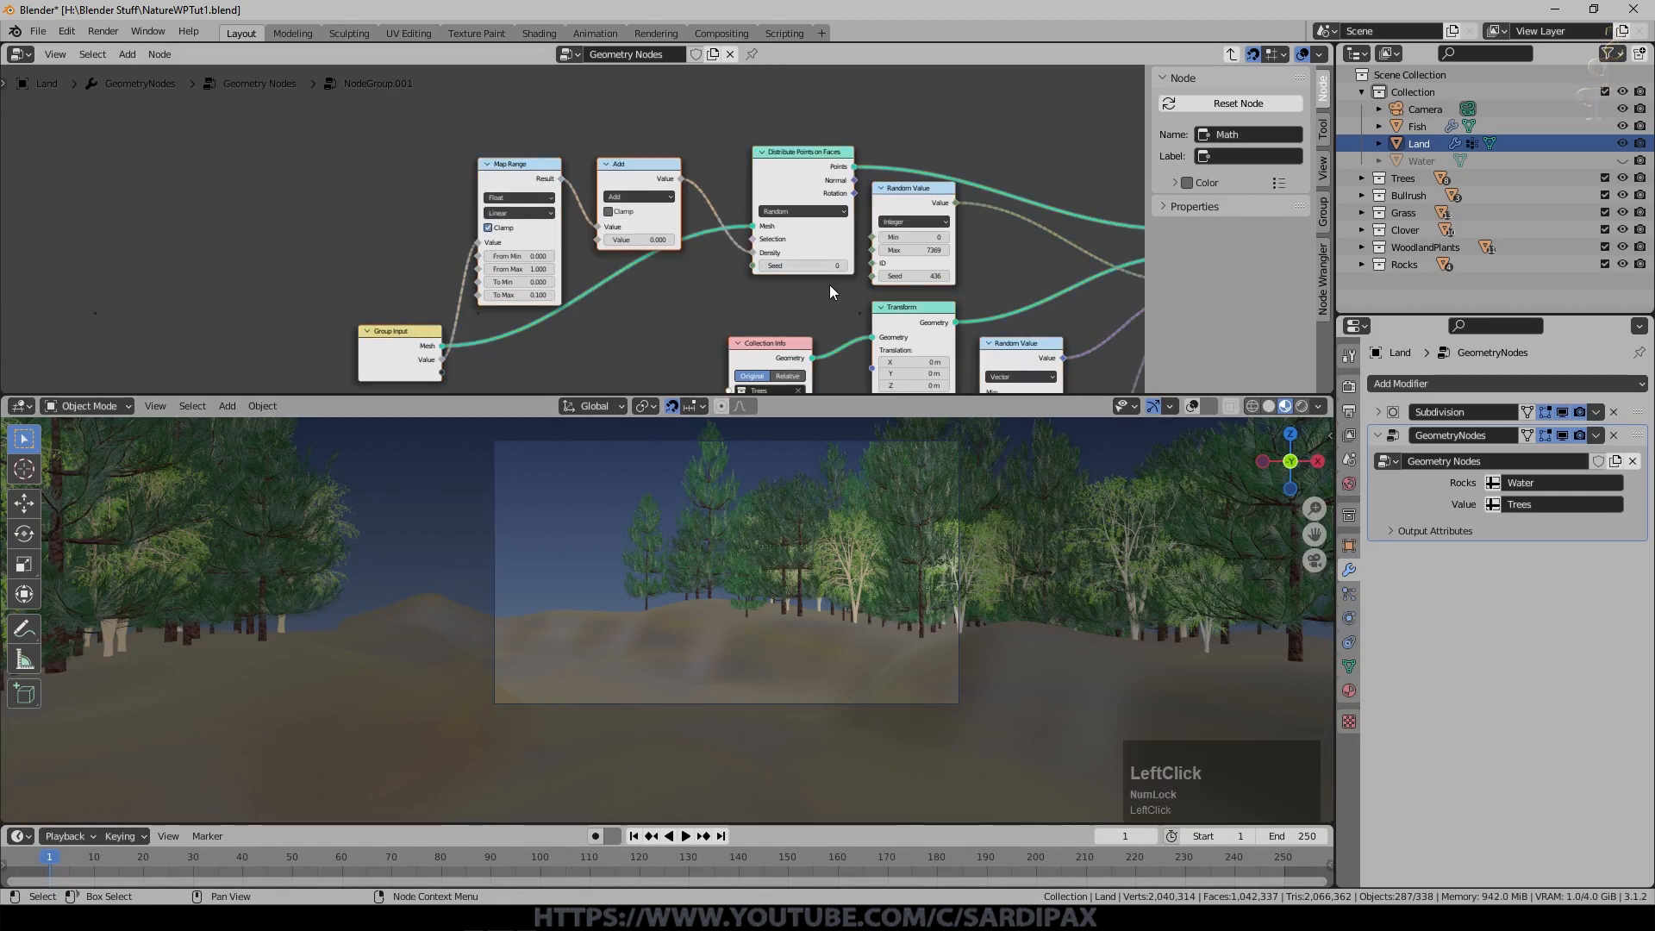
scroll(871, 282, up, 2)
click(893, 274)
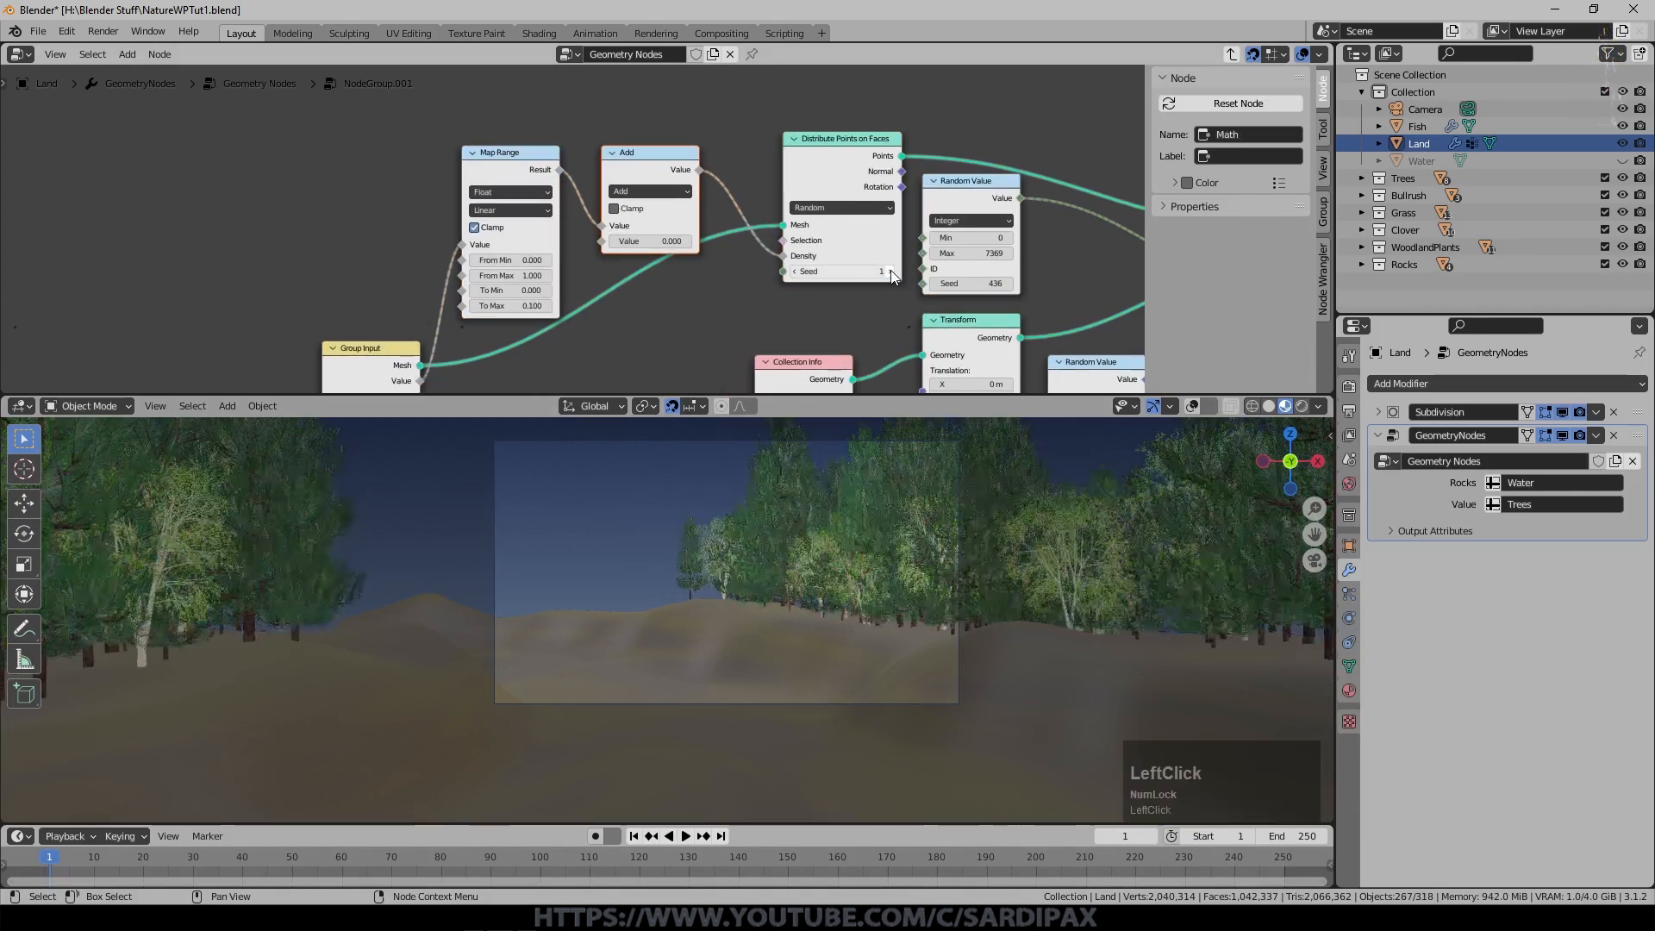
click(892, 271)
click(892, 272)
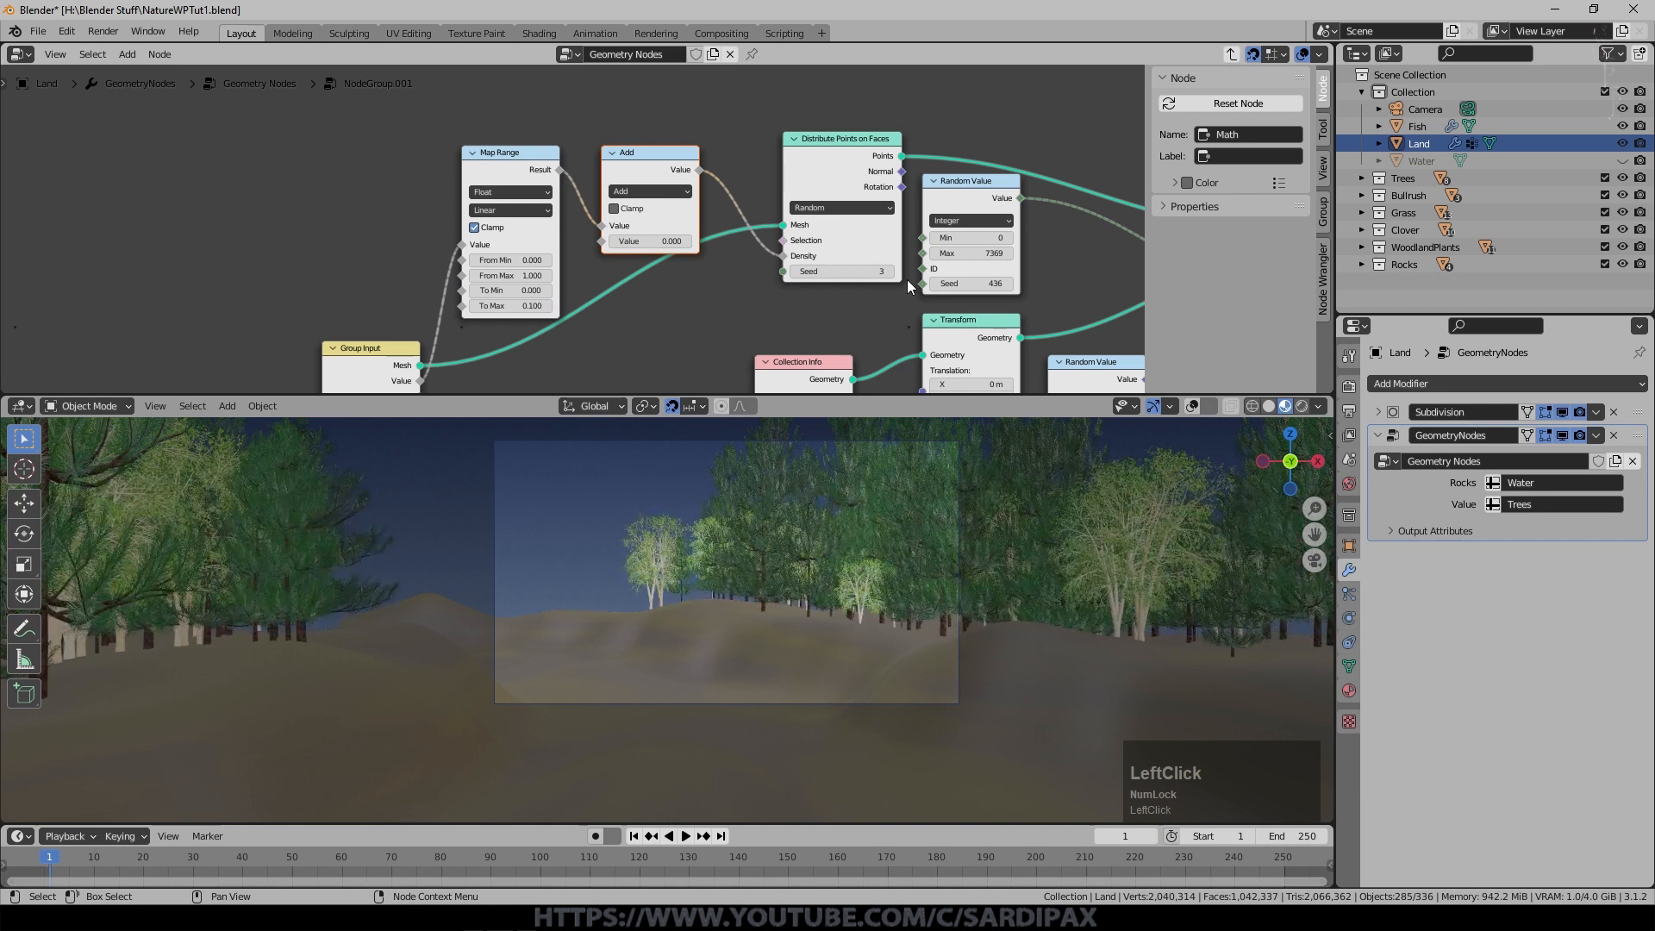
Move the Group Input node above and clear of Map Range, and expose the Distribute Points on Faces Seed as a group input.
drag(370, 370, 353, 128)
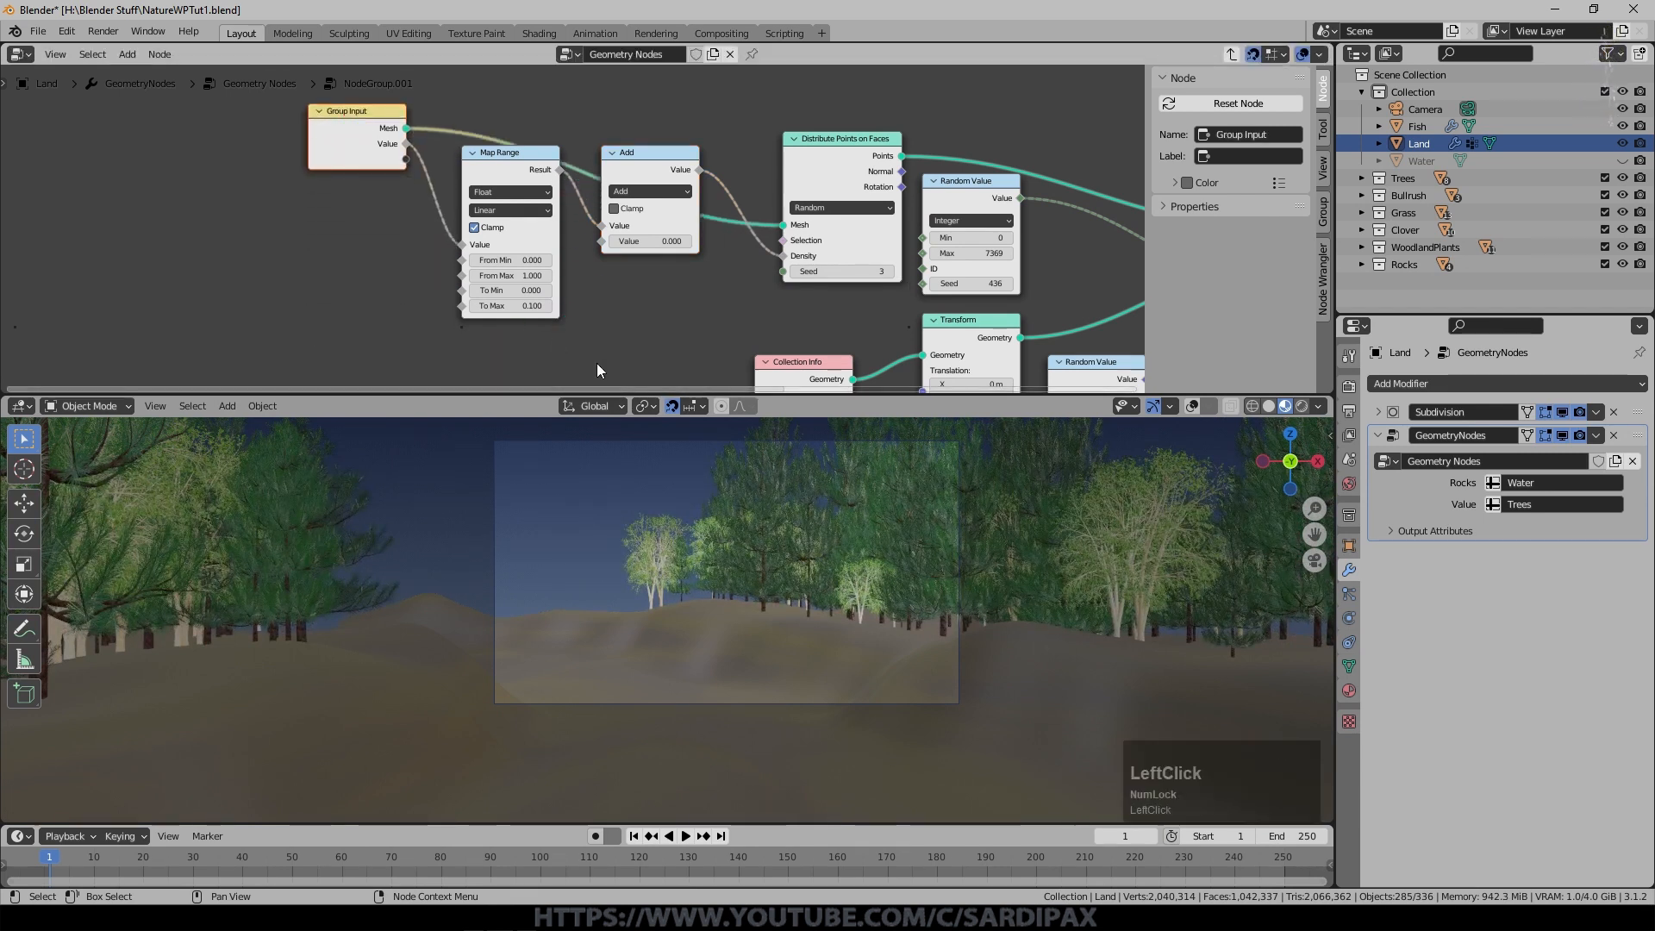
click(888, 271)
click(887, 293)
drag(351, 110, 310, 109)
drag(784, 272, 364, 159)
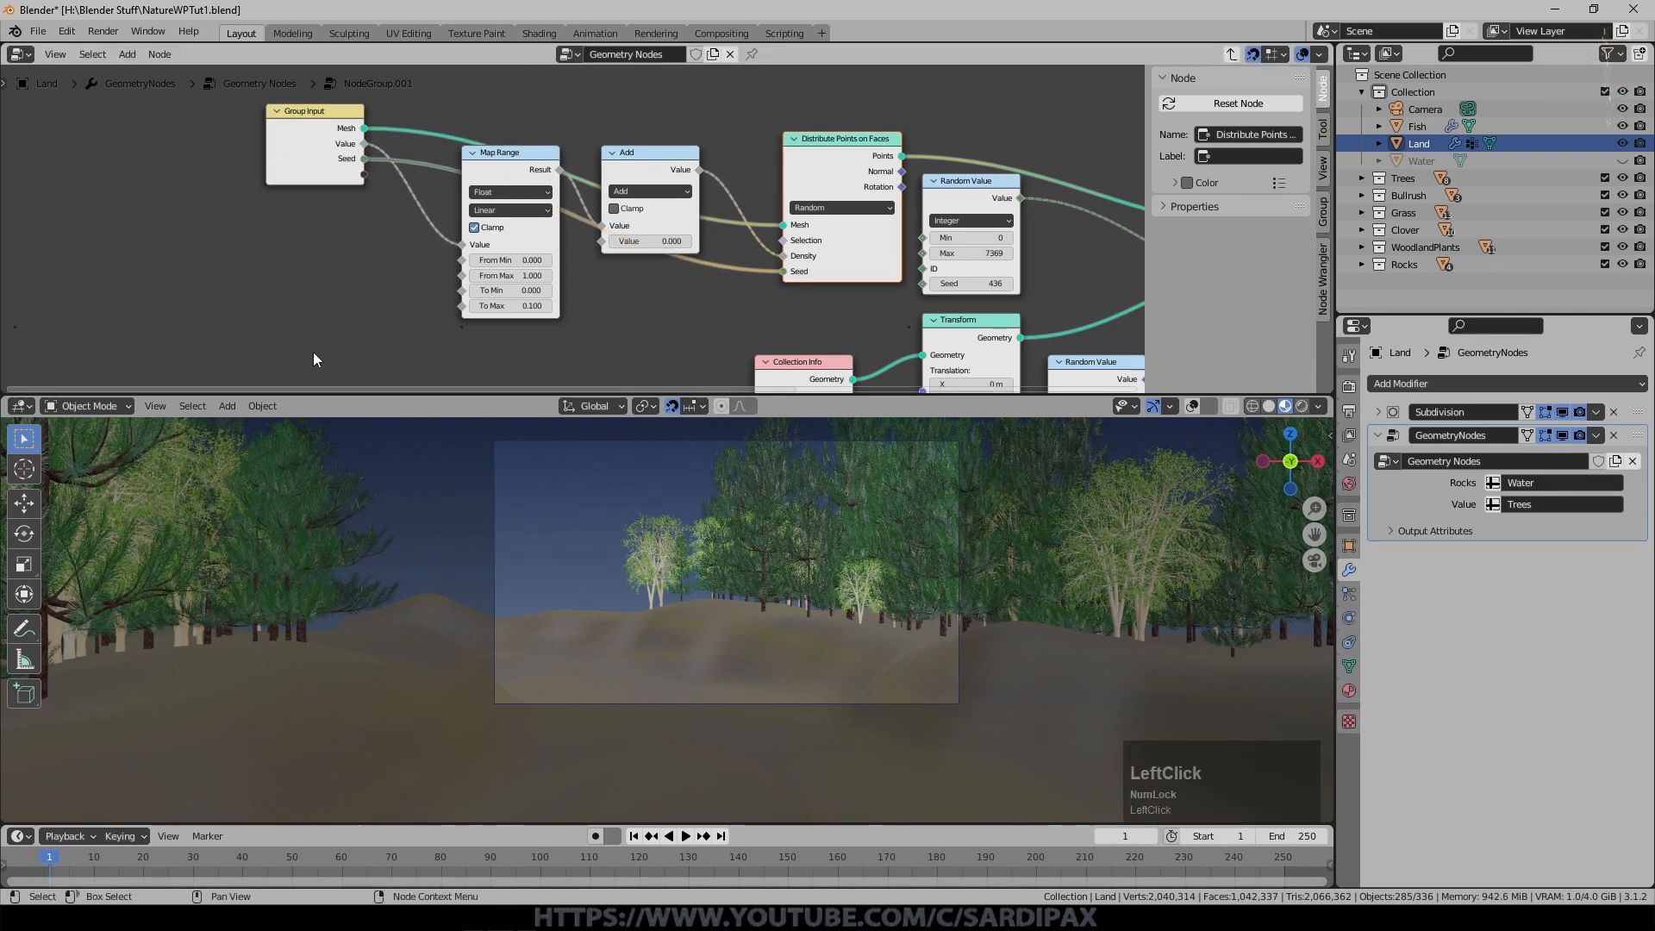
Return to the parent node tree, expose the Trees group's Seed through its Group Input, and save the file.
key(Tab)
middle_drag(681, 248, 965, 274)
scroll(965, 273, down, 1)
drag(774, 355, 371, 169)
click(334, 136)
key(ctrl+s)
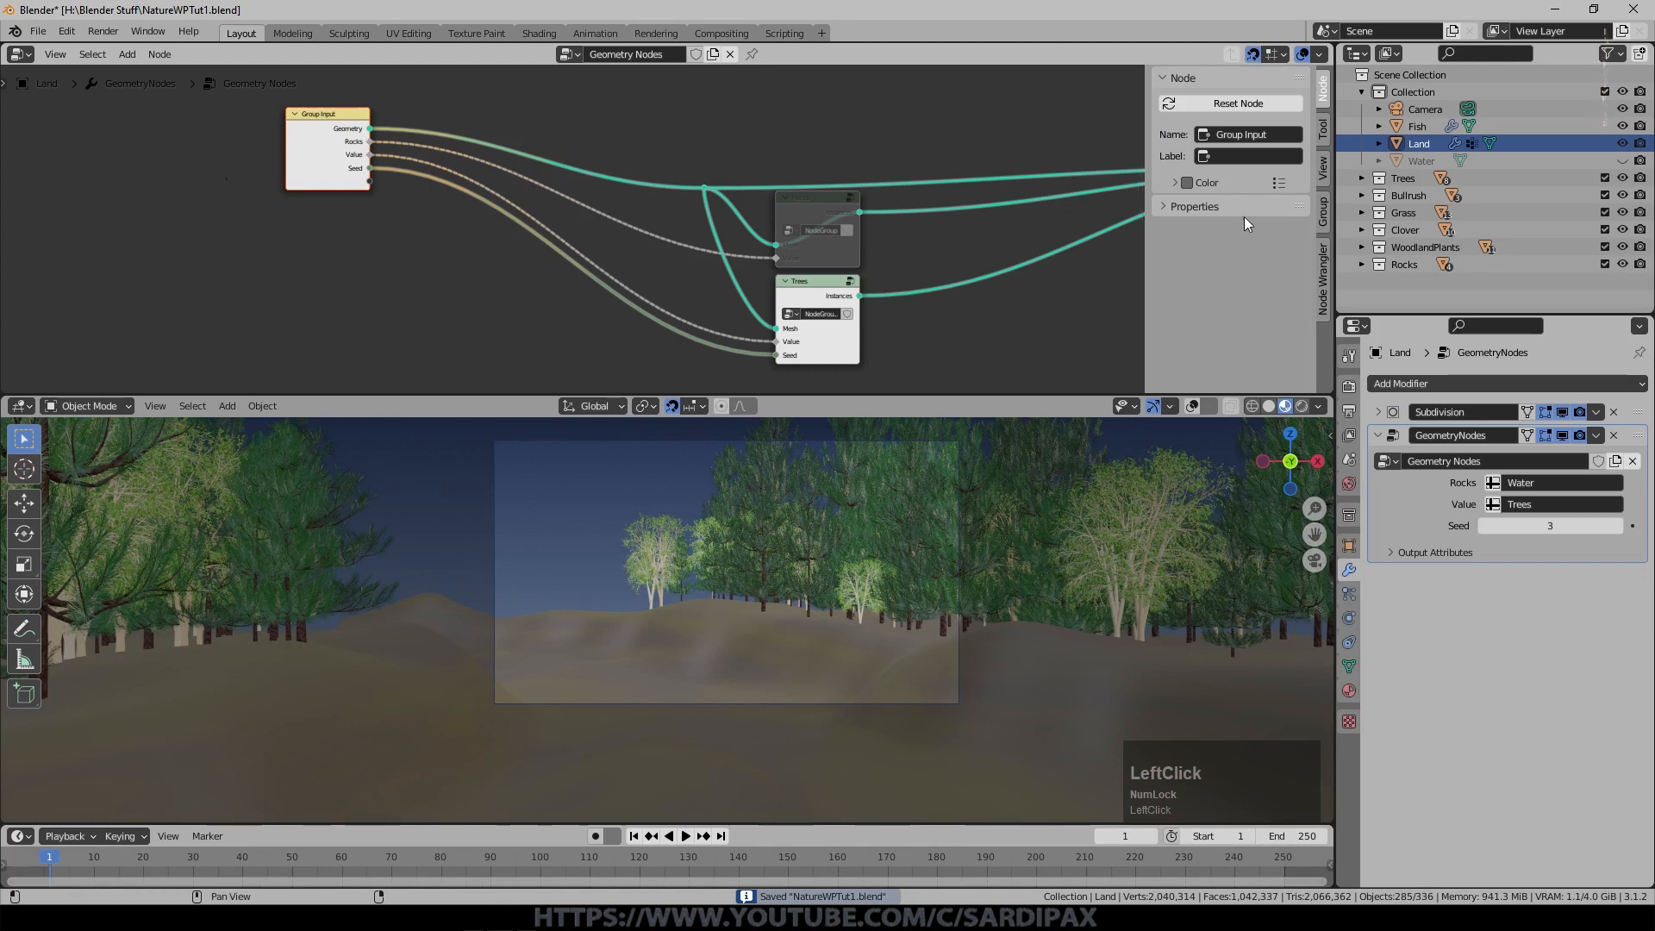
Rename the Seed group input to TreeSeed and set its value in the modifier to 5.
click(1323, 214)
click(1202, 158)
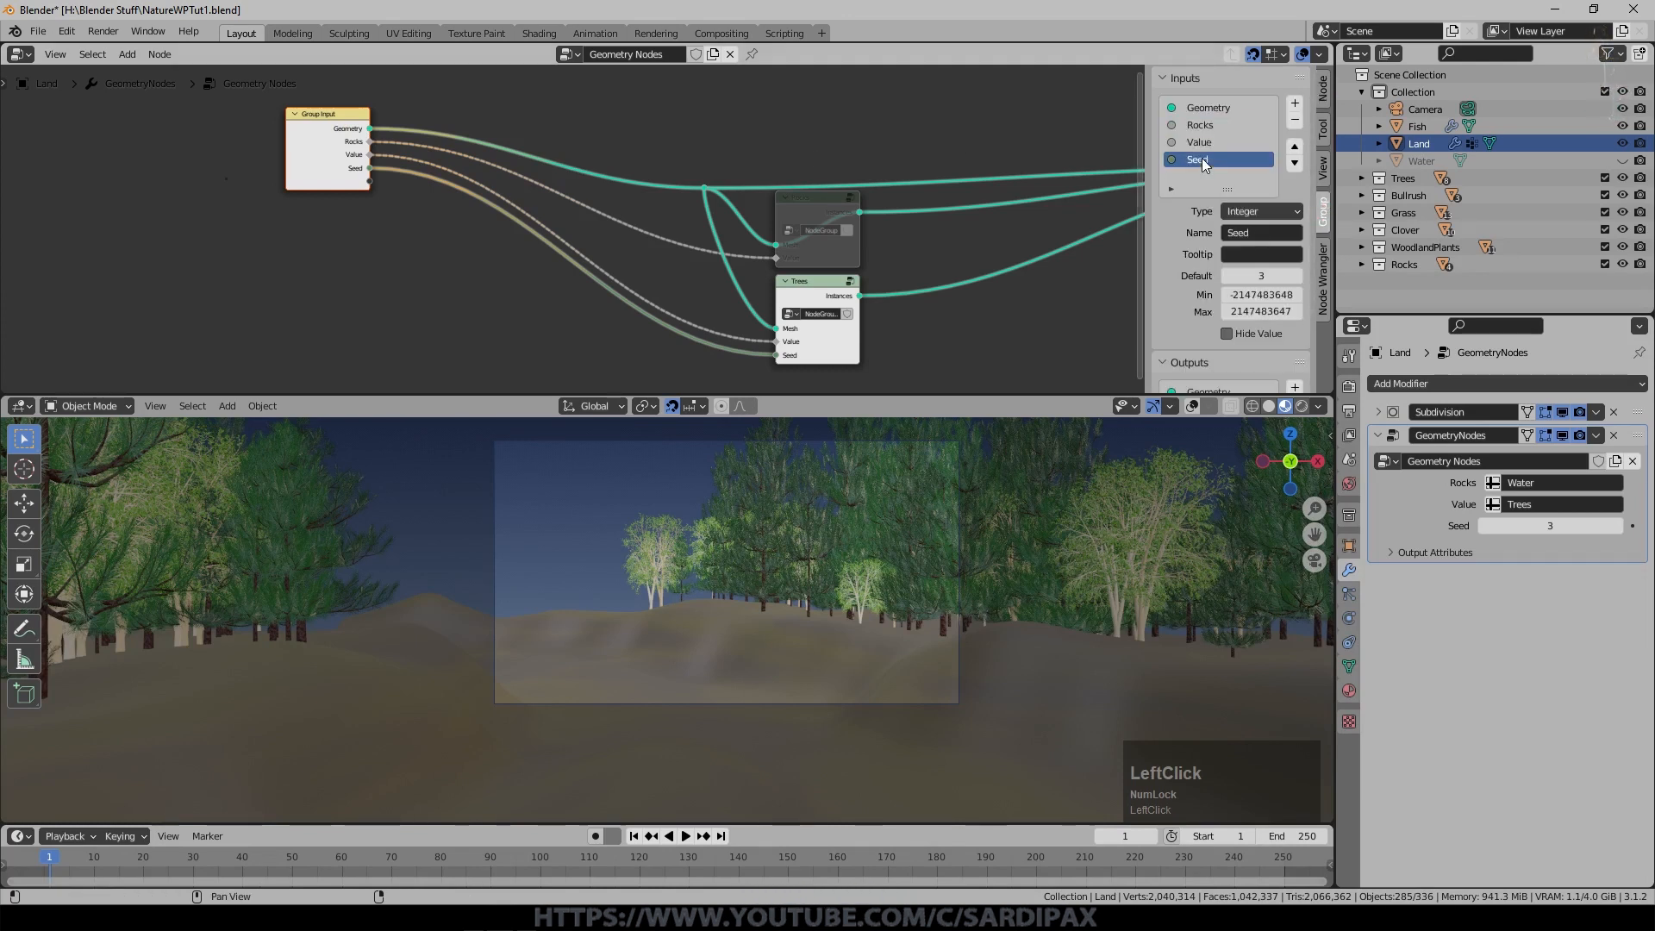
double_click(1204, 161)
key(Left)
text(Tree)
key(Return)
key(n)
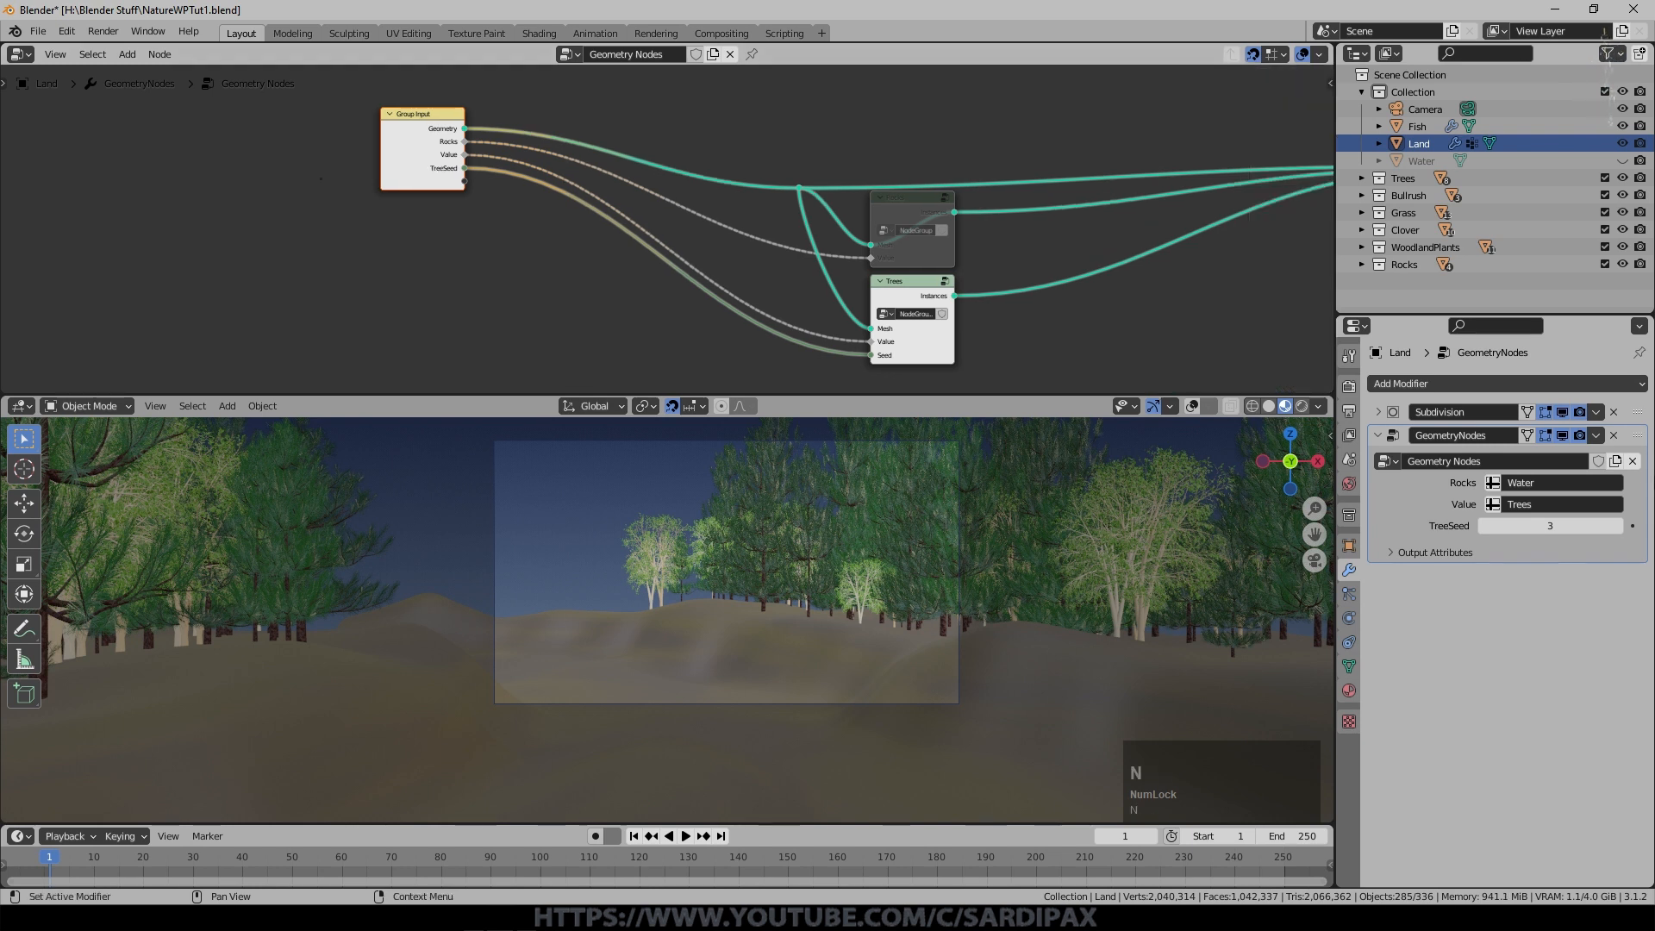
click(1618, 526)
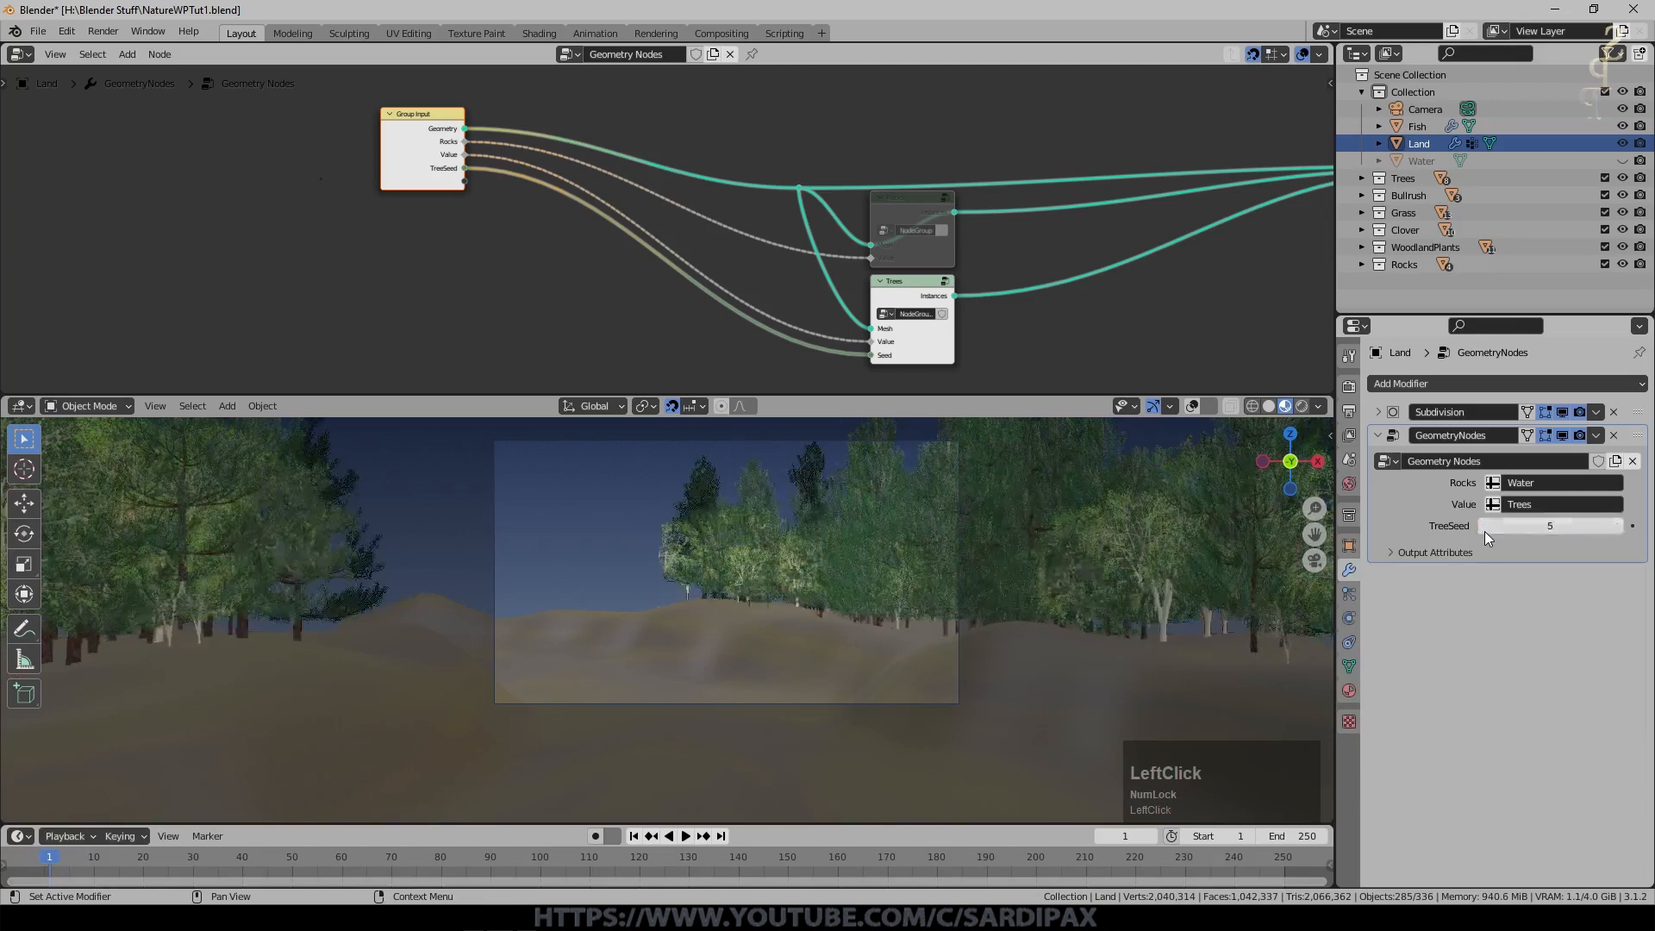
click(1618, 527)
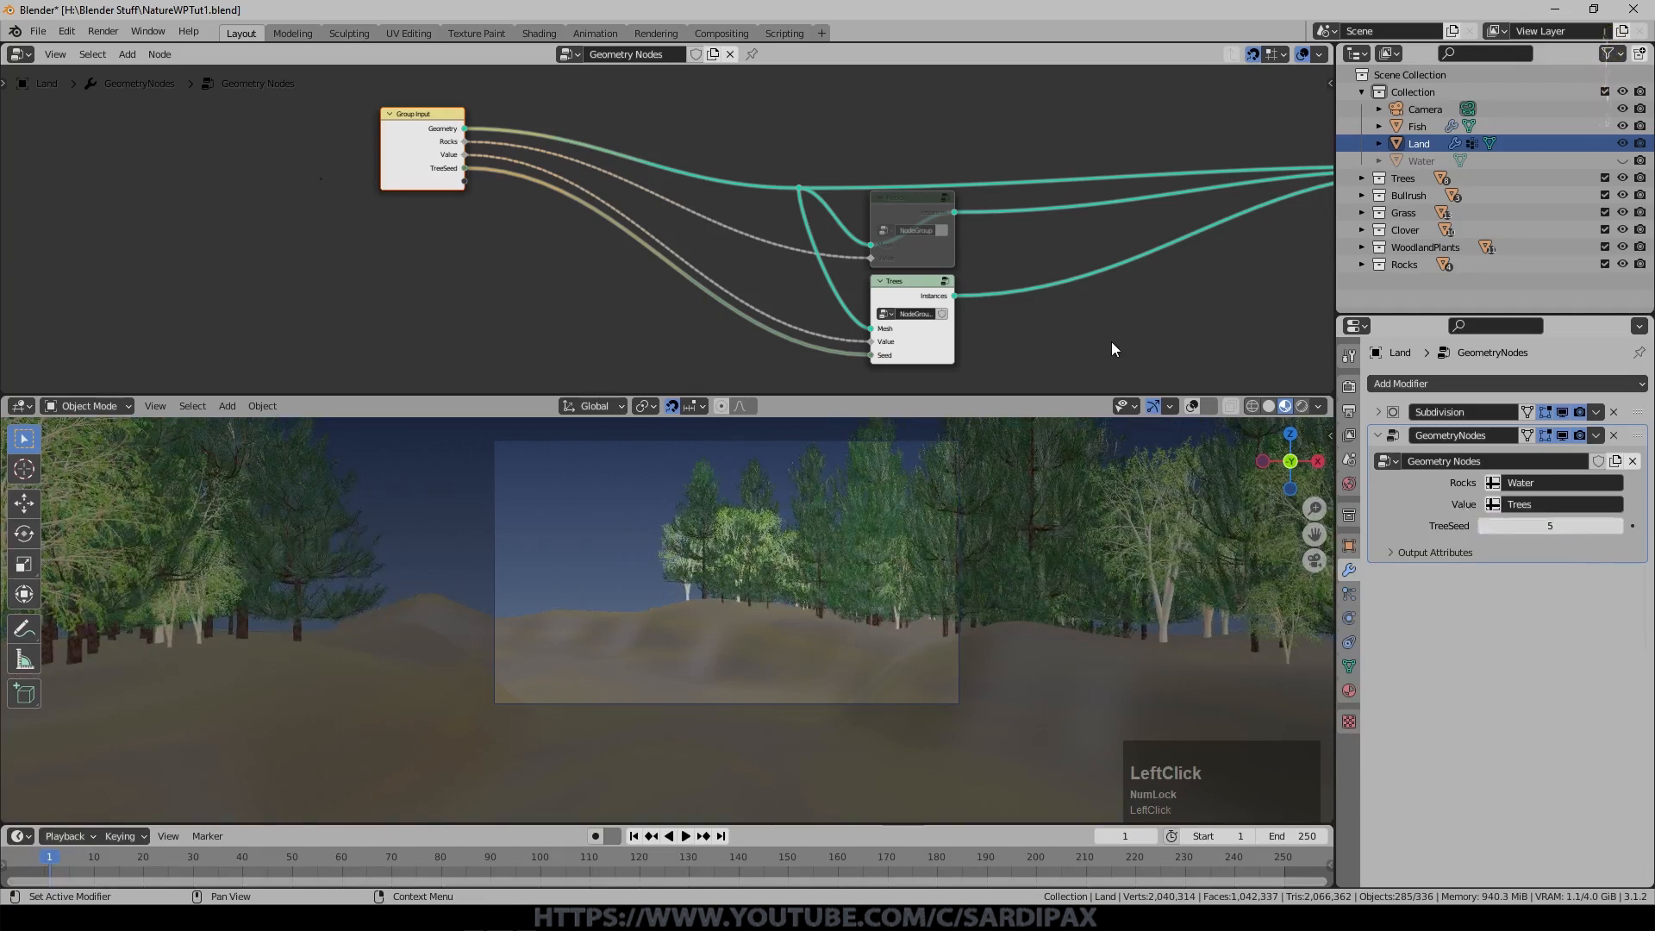
Rename the Value group input to Trees and set the modifier's TreeSeed to 7.
key(n)
click(1200, 143)
click(1246, 233)
text(Trees)
key(Return)
click(1544, 521)
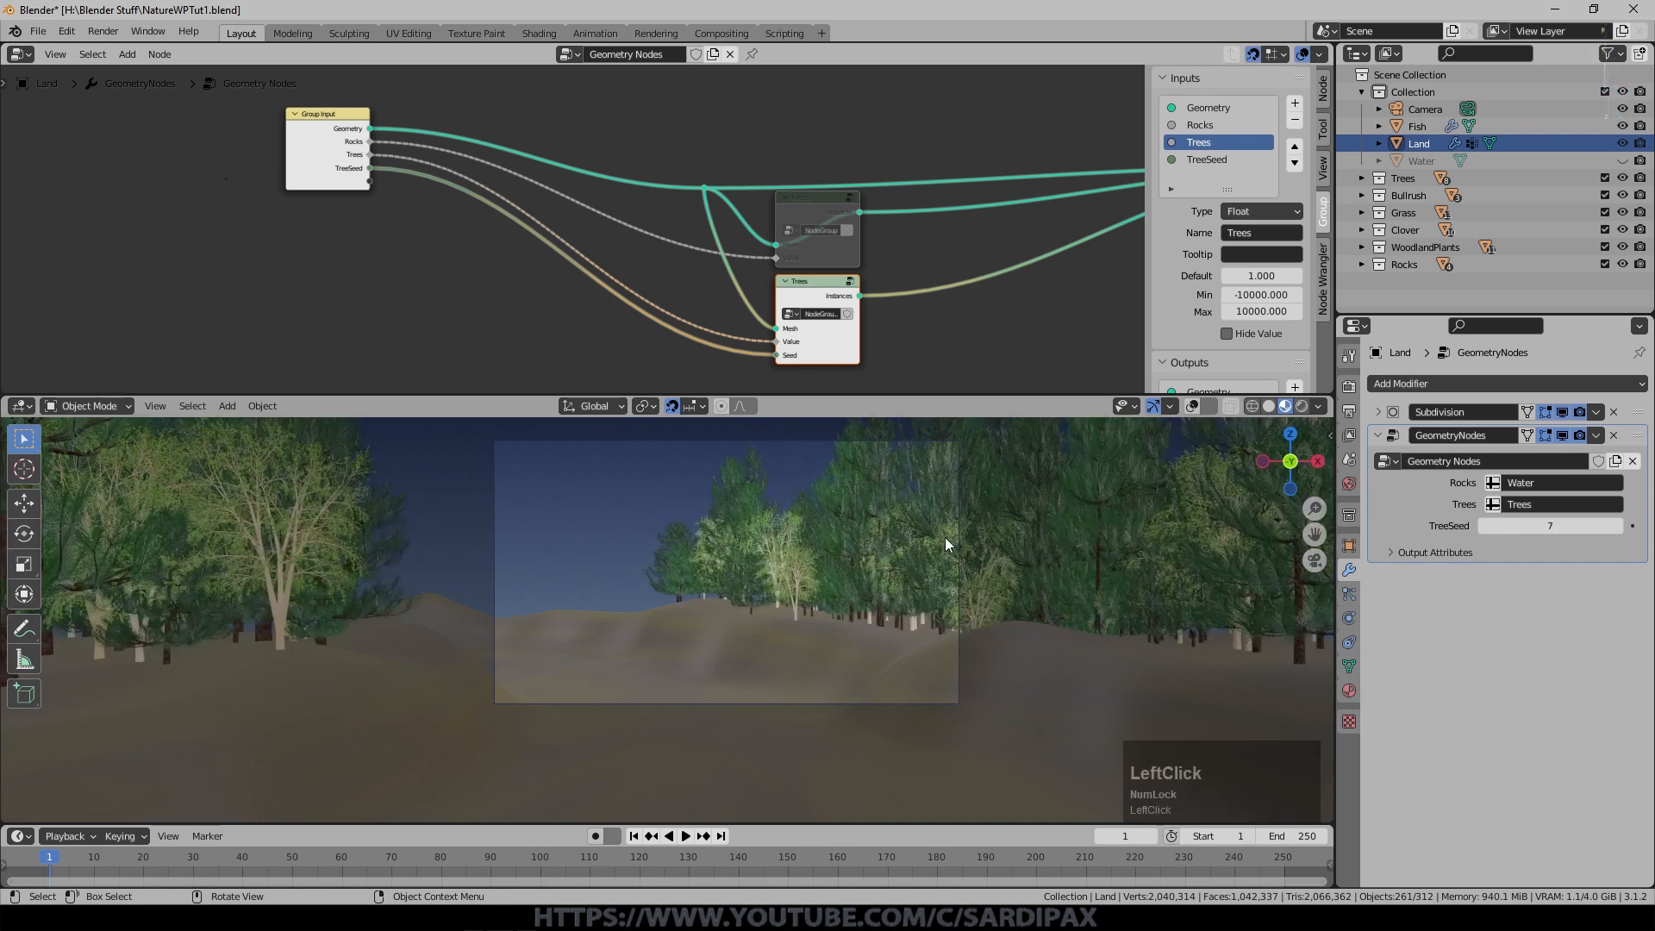
Save the file and unmute the Rocks group node so the rocks scatter over the Land again.
key(ctrl+s)
click(816, 200)
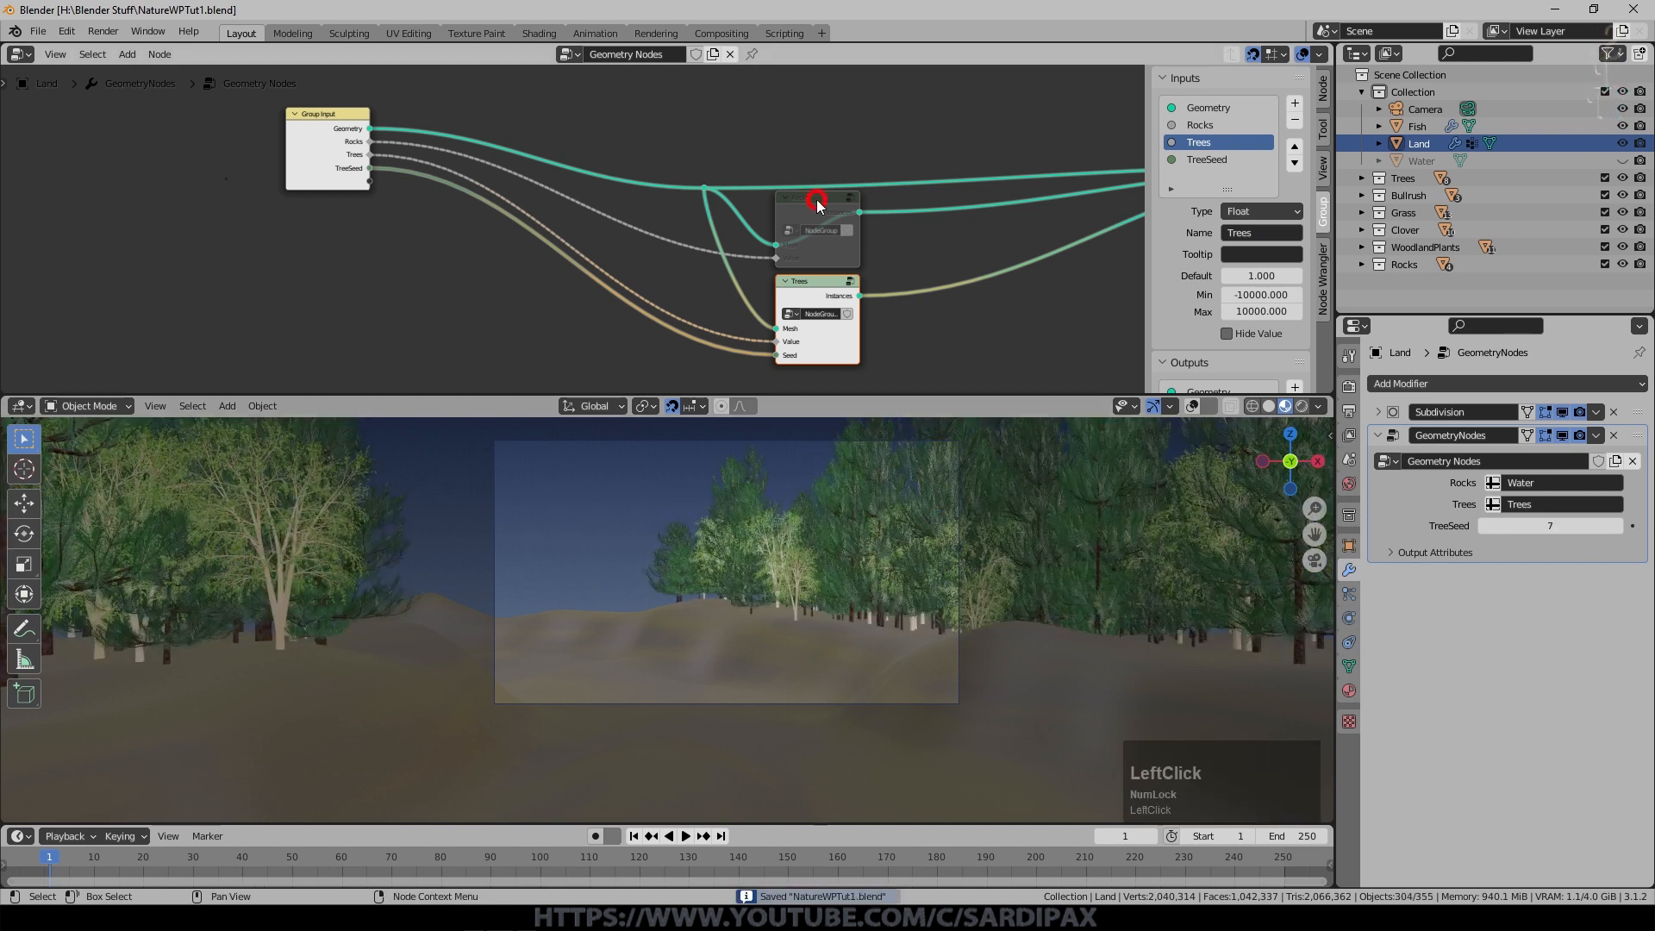
key(m)
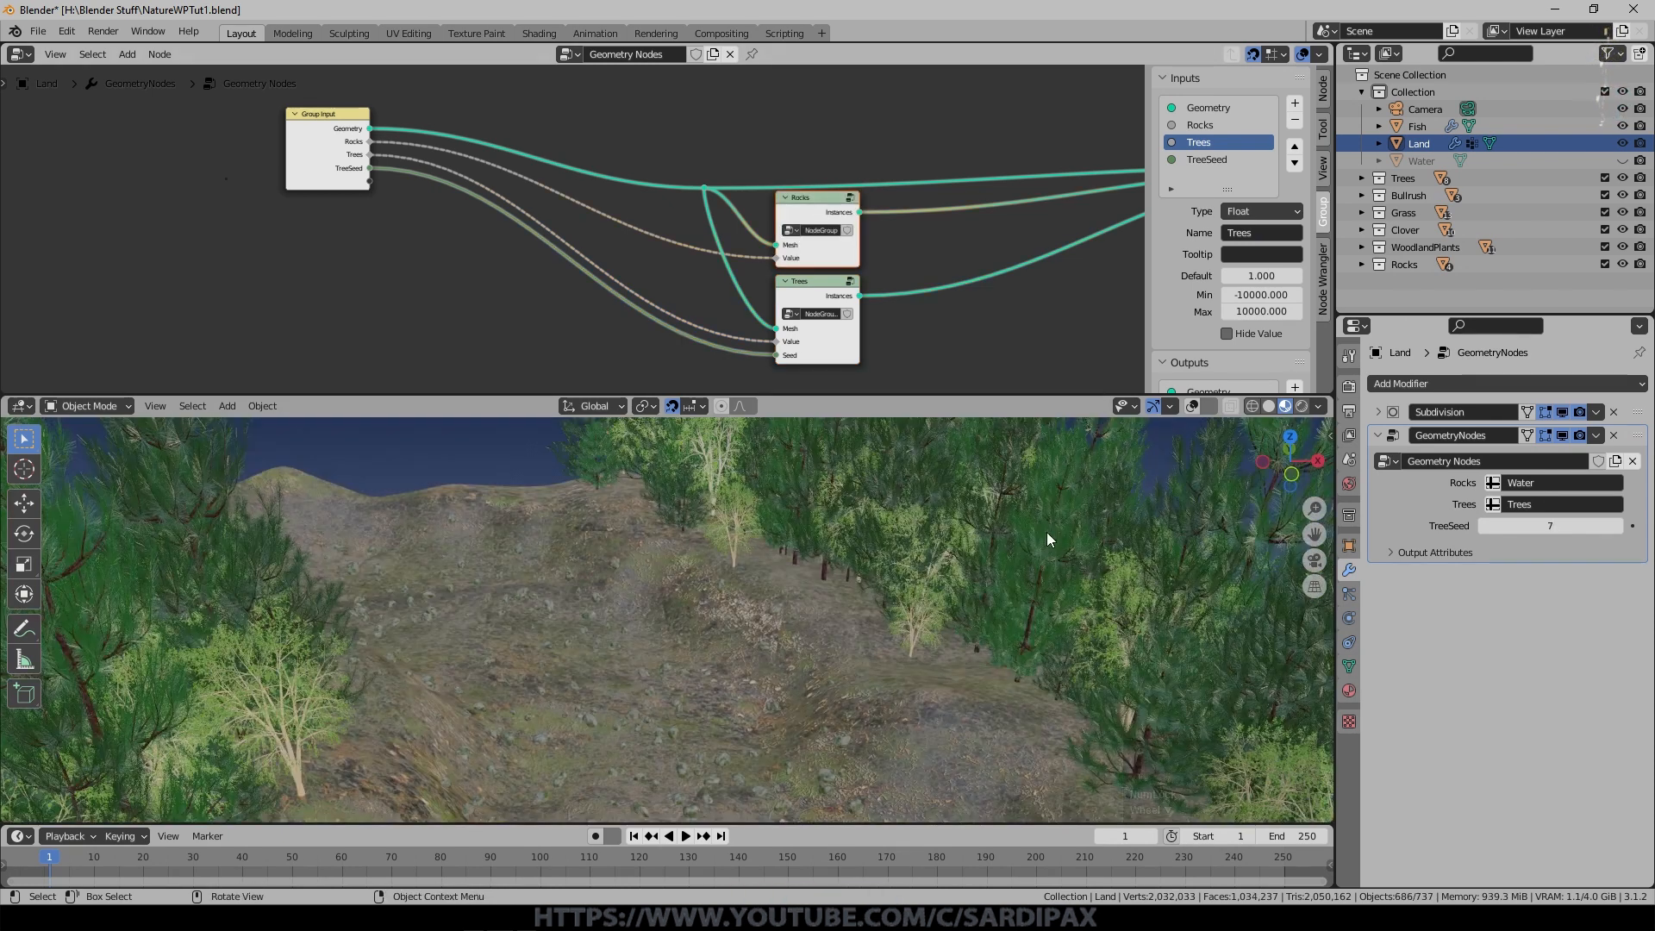
Unhide the Water object and show the scene in Rendered shading through the camera.
click(1622, 161)
click(1301, 406)
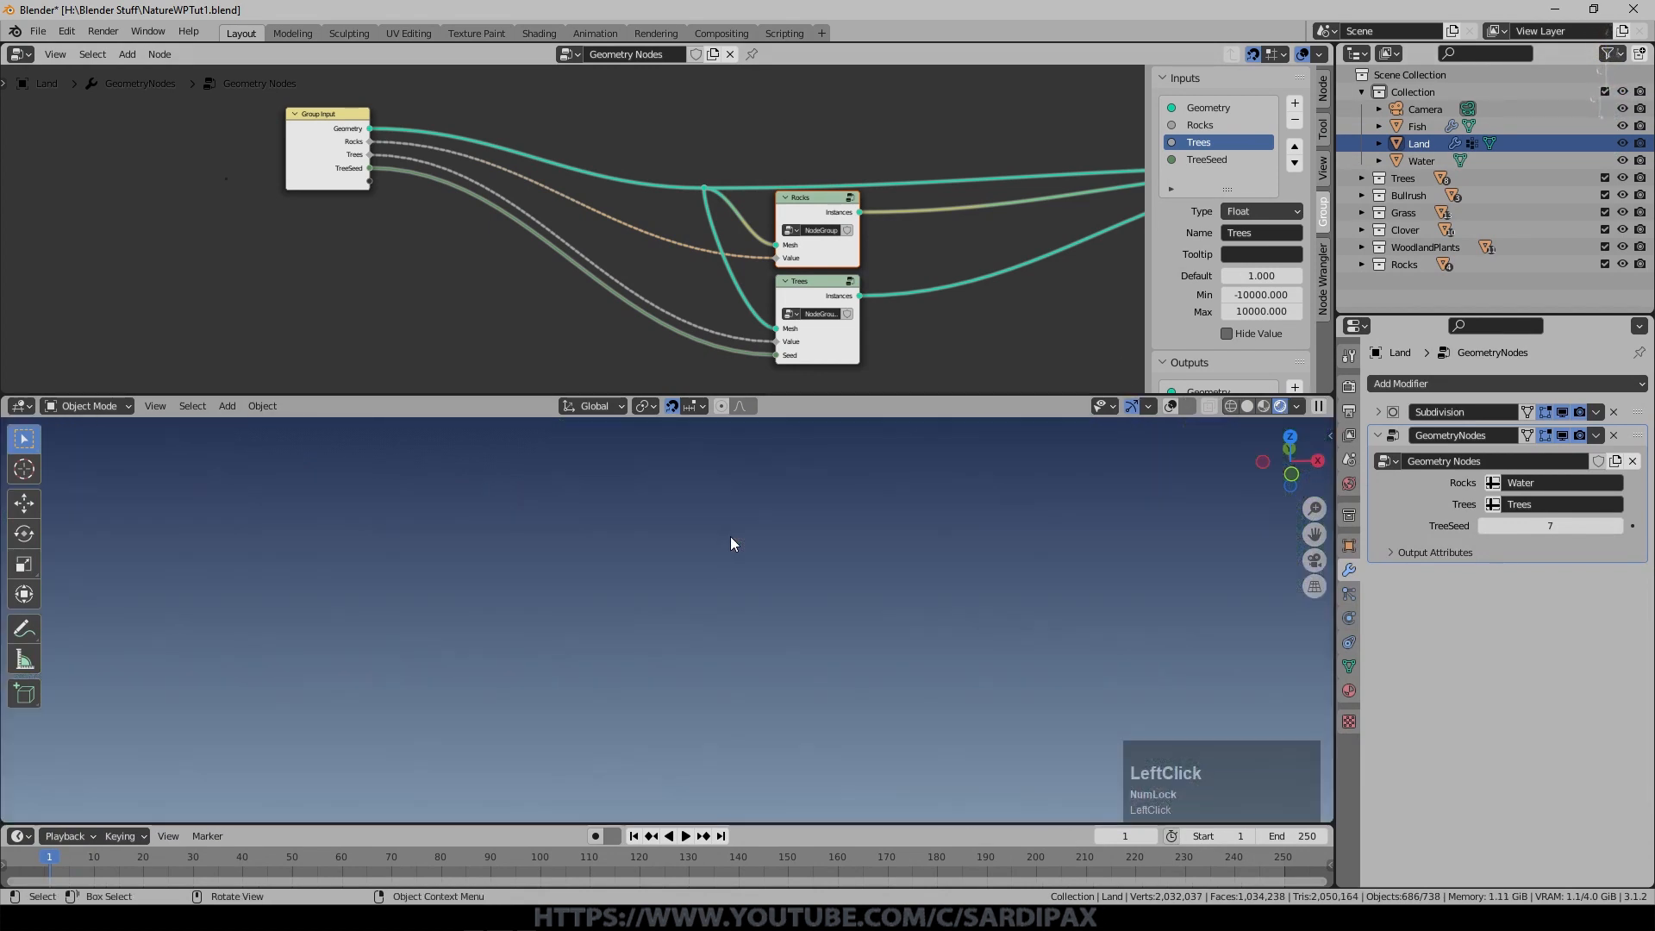
key(KP_0)
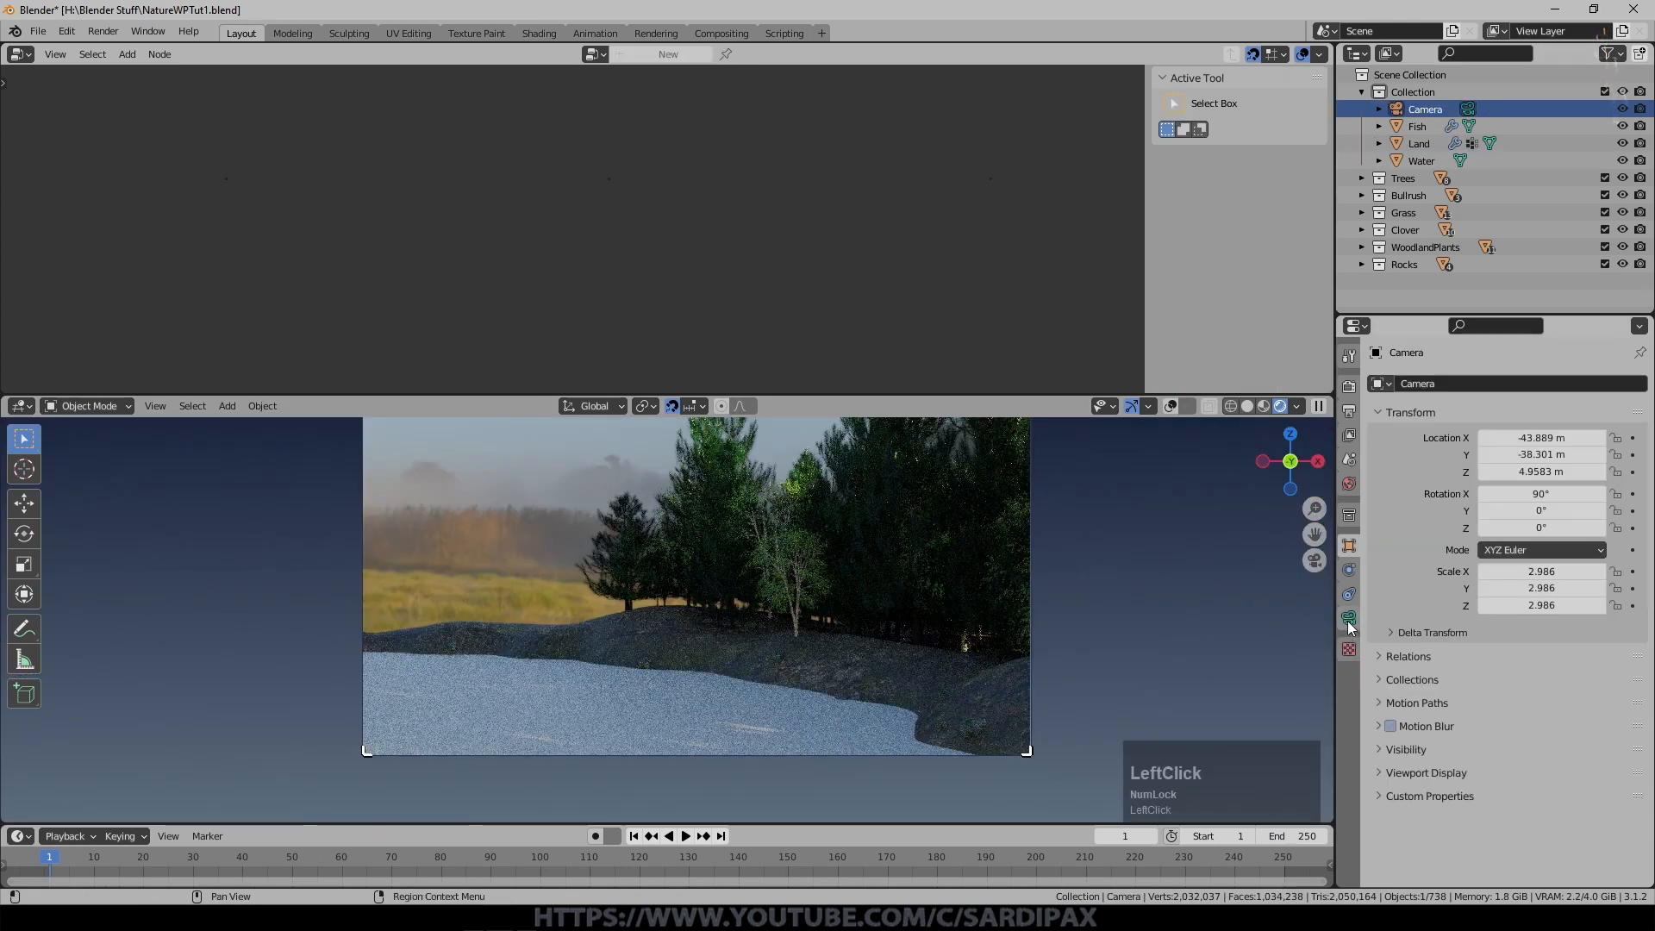
Set the camera's Focal Length to 23 mm and enlarge the 3D viewport.
click(1348, 624)
click(1486, 465)
click(1486, 465)
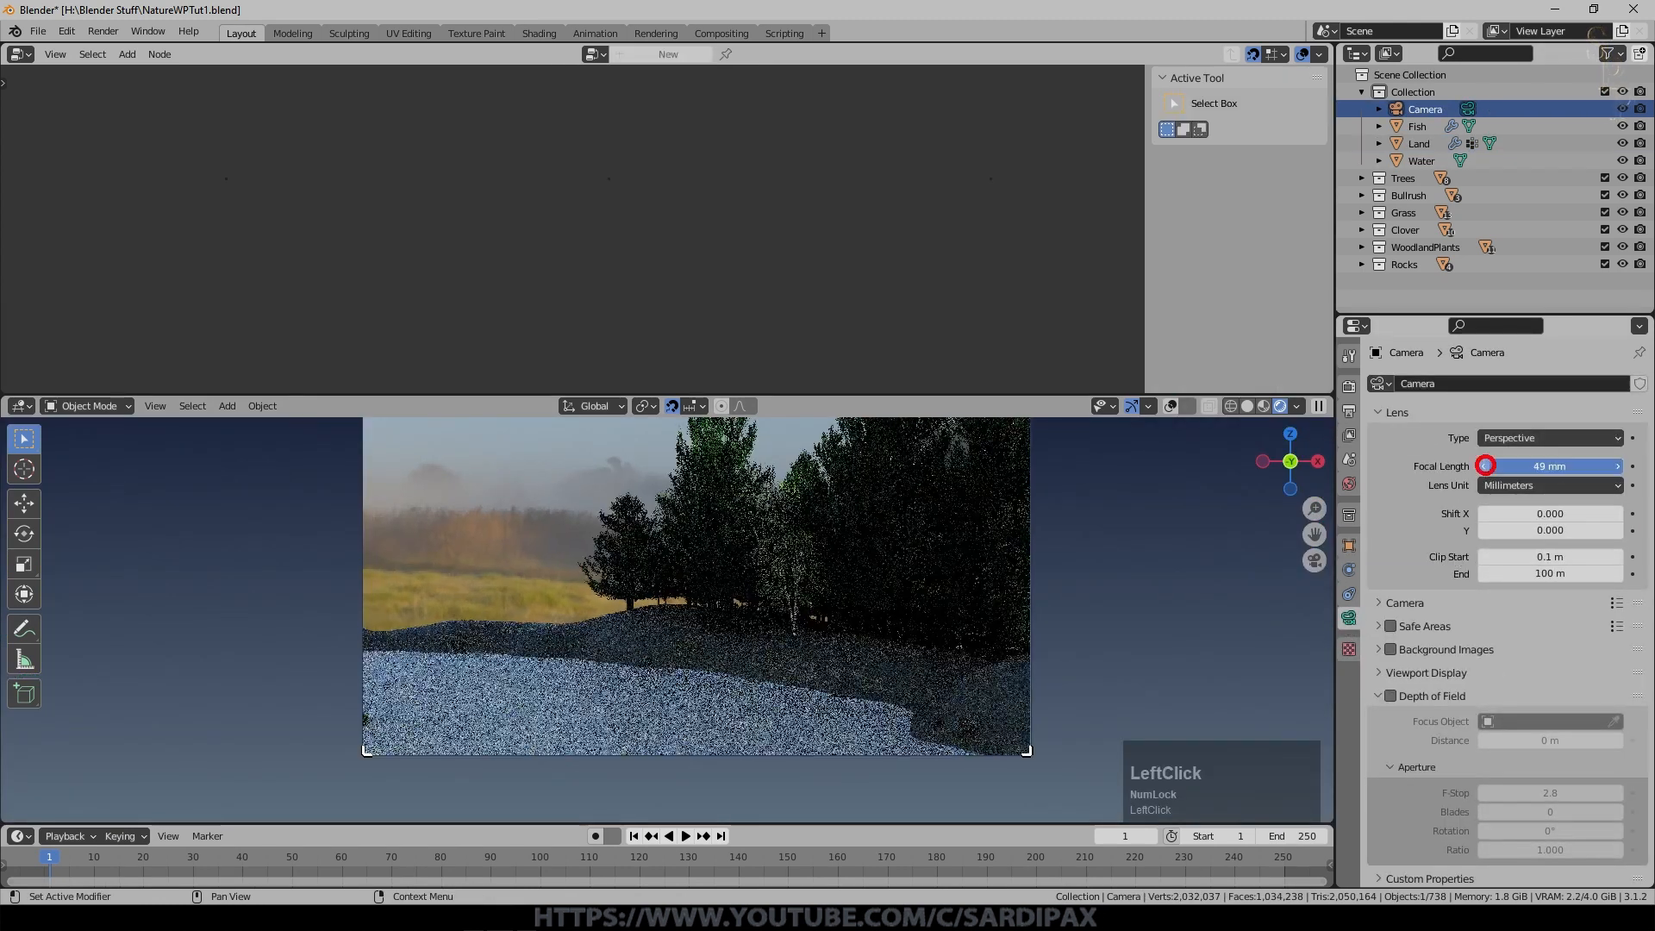
click(1486, 464)
drag(1485, 464, 1496, 469)
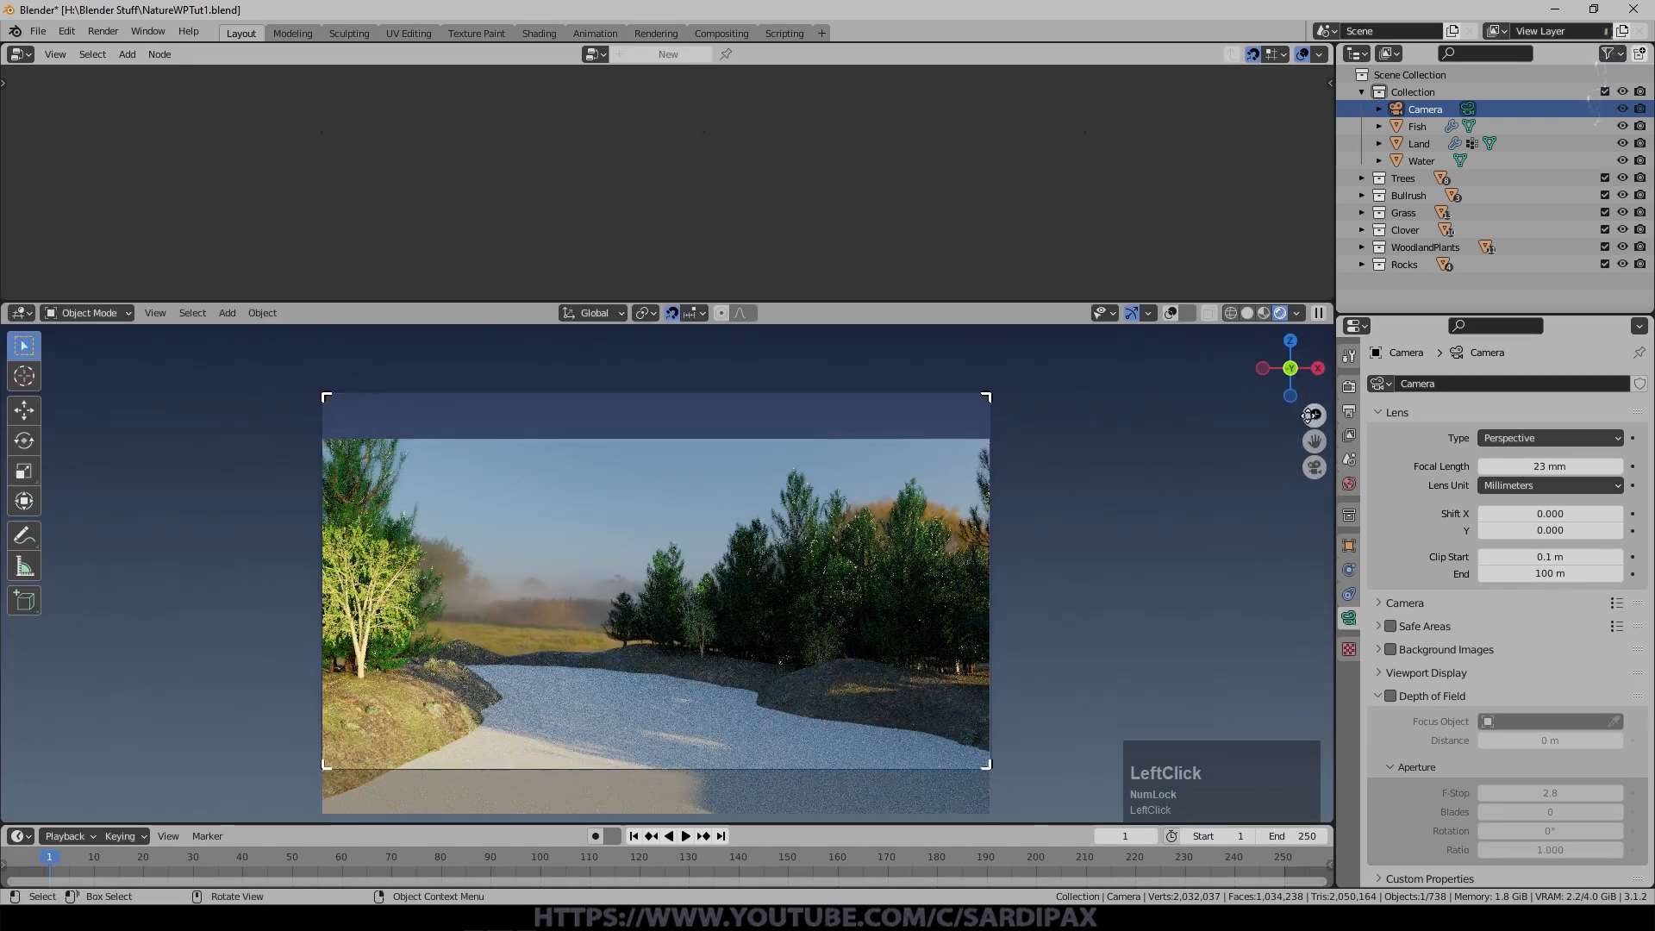
Set Cycles Max Samples to 64 for the viewport and 128 for the render, and save the file.
click(1348, 386)
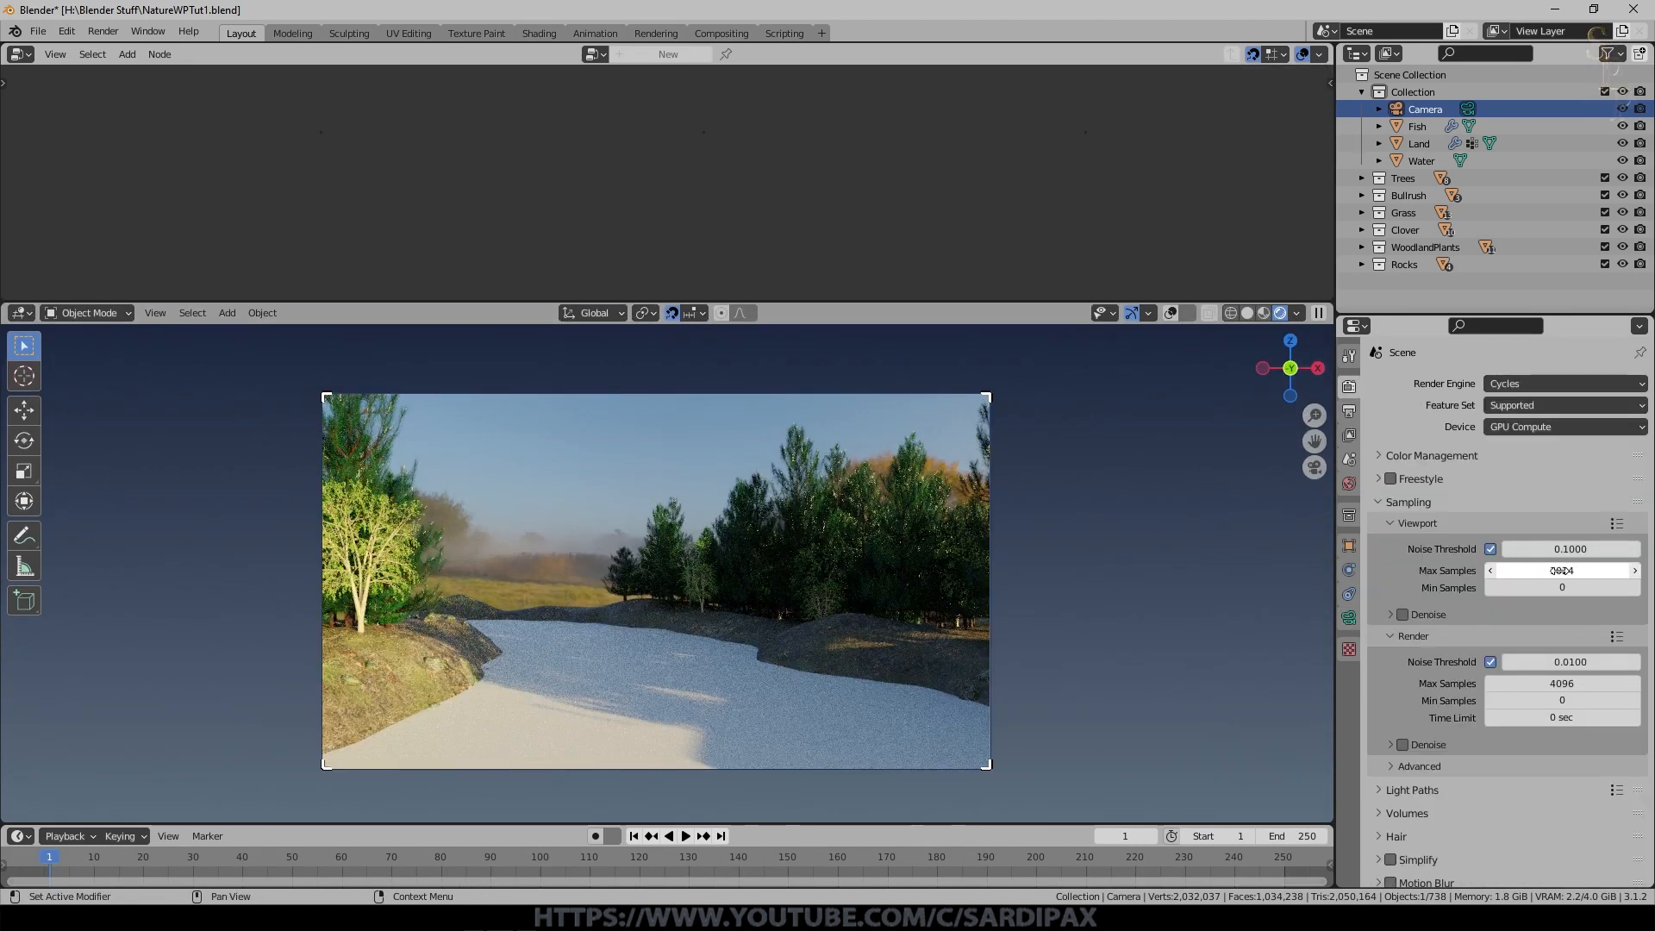
click(1563, 571)
text(64)
key(KP_Enter)
click(1580, 683)
text(128)
key(KP_Enter)
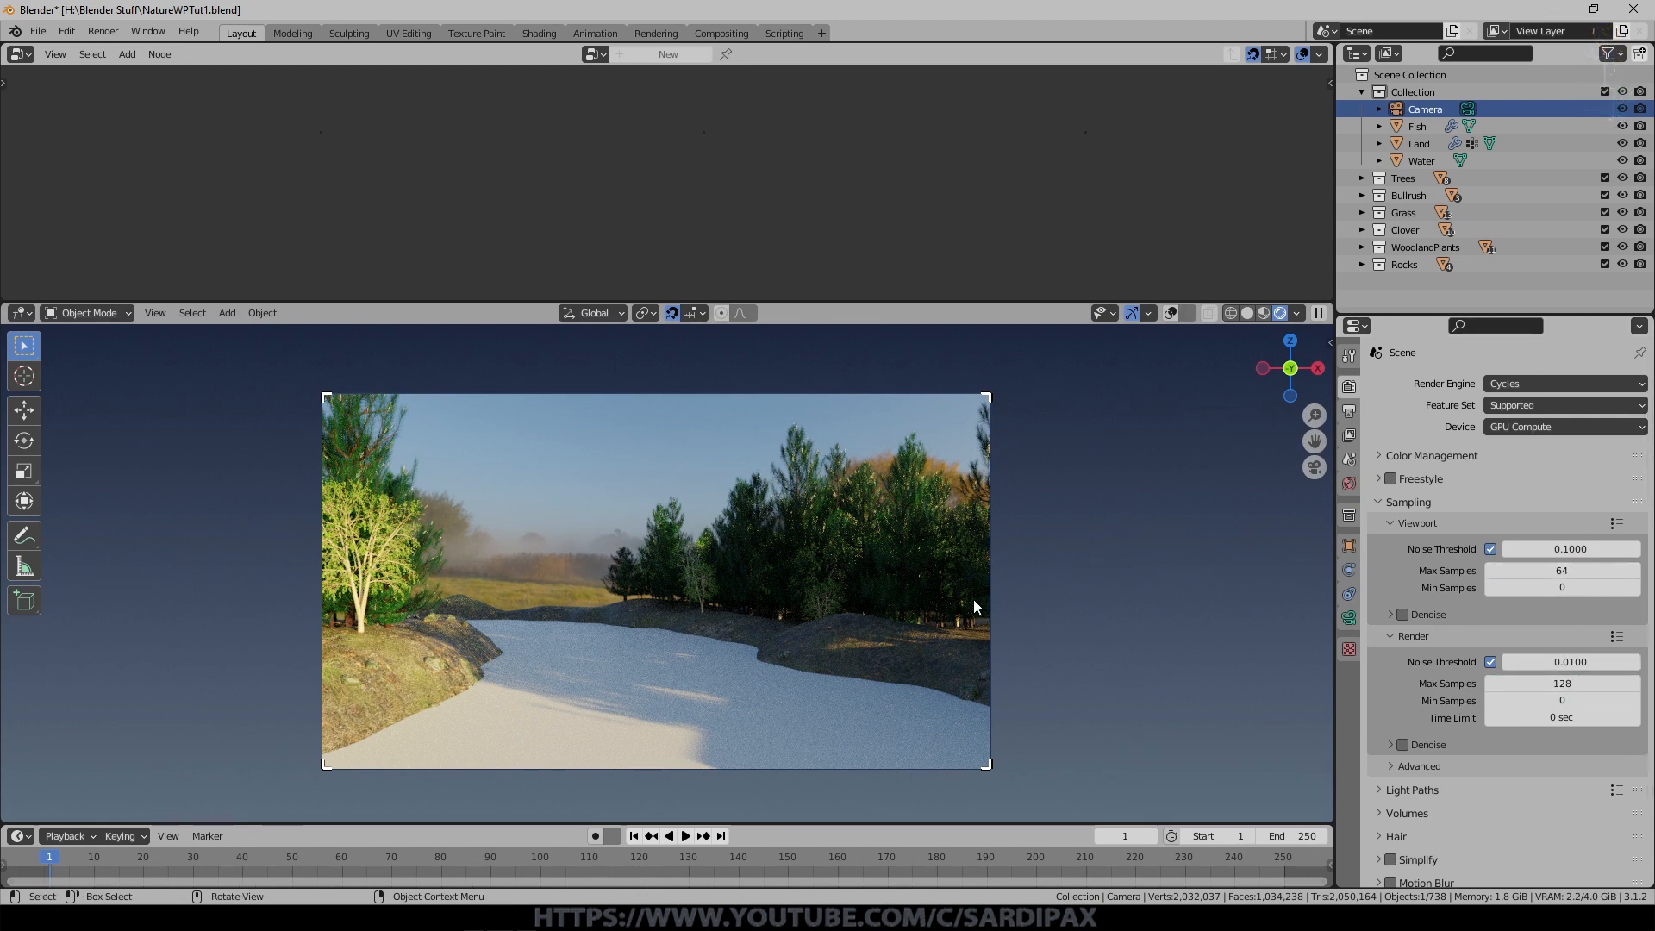
key(ctrl+s)
scroll(576, 733, up, 1)
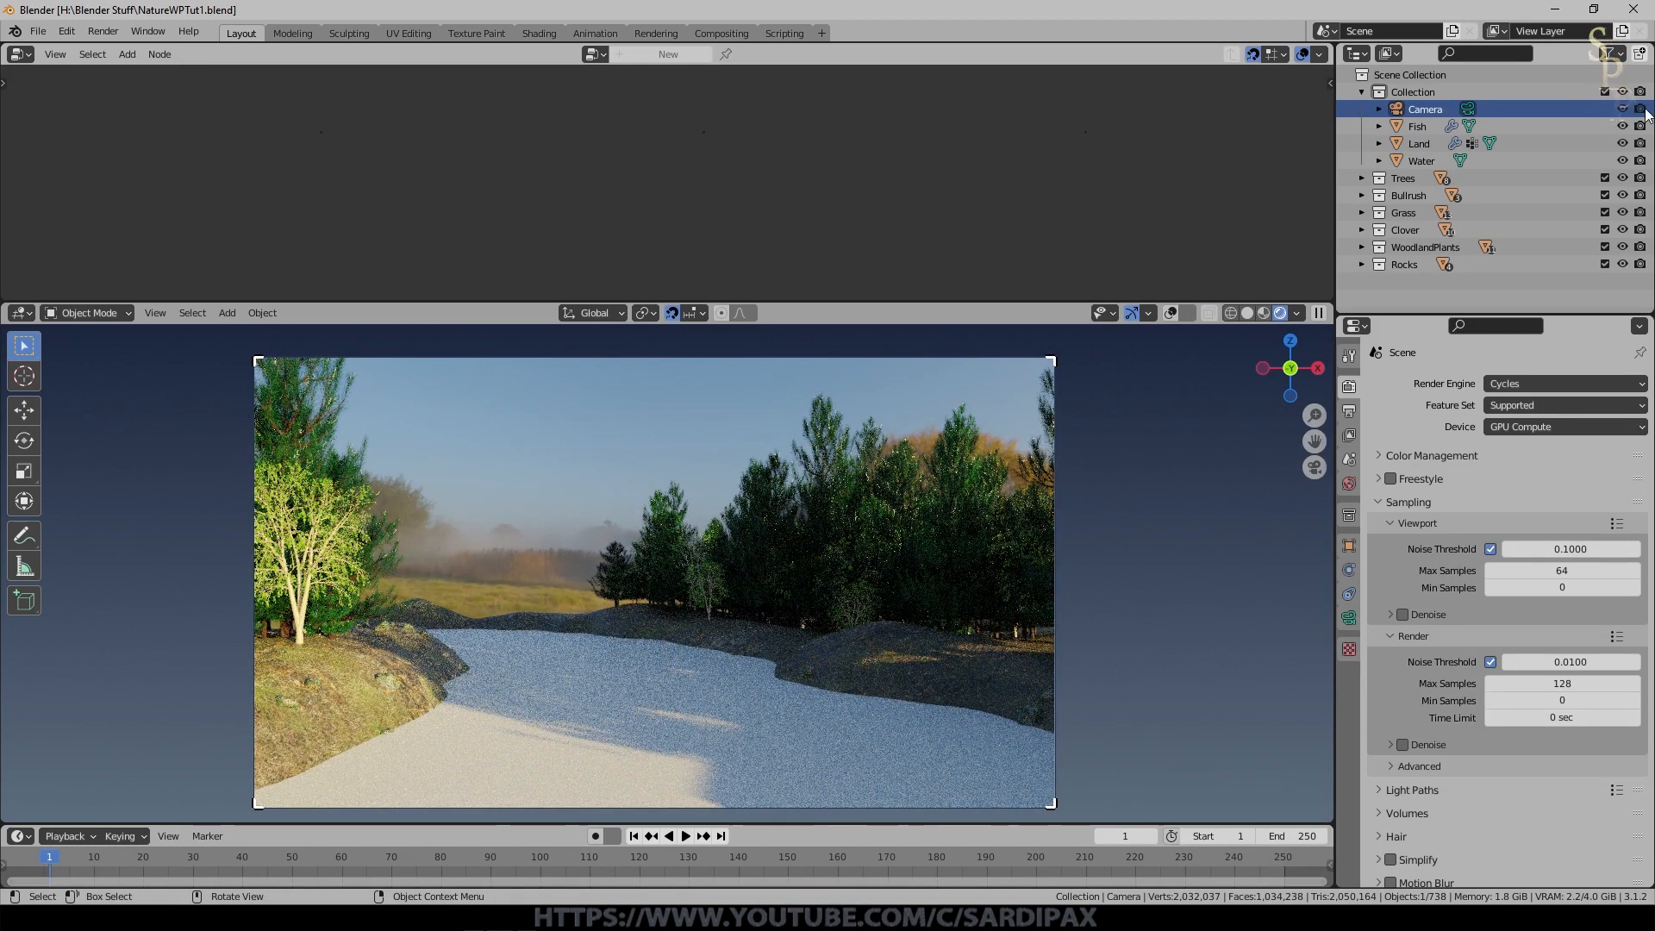
Select the Water object and switch the node editor to the Shader Editor to show its material.
click(1424, 161)
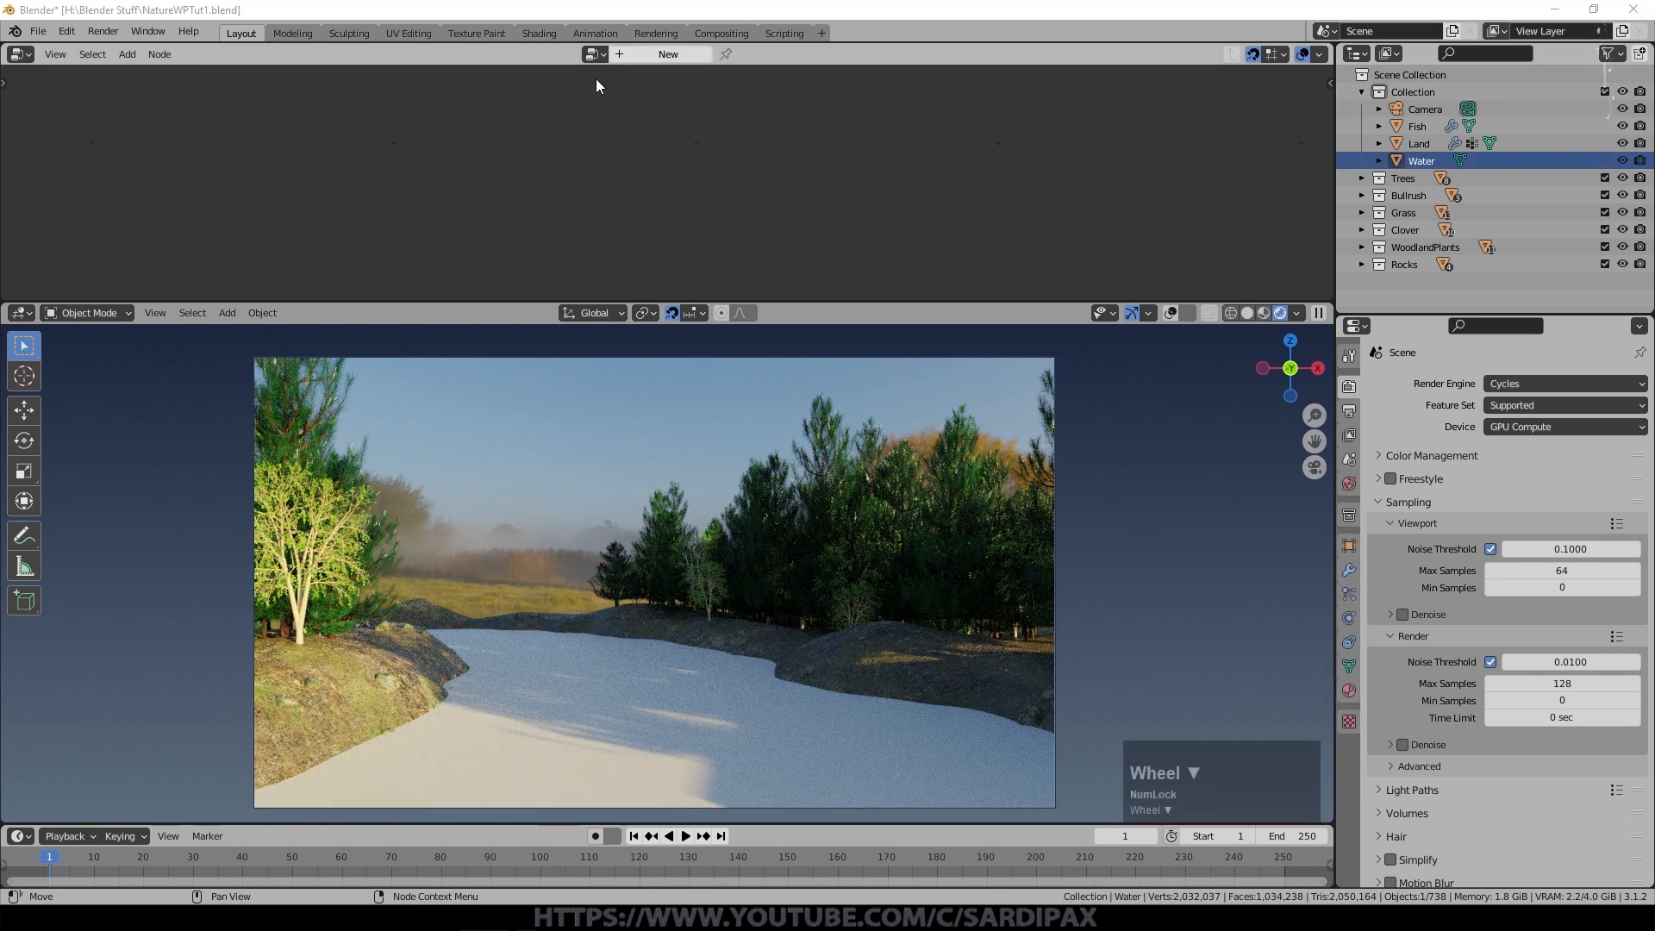
click(669, 57)
key(ctrl+z)
click(19, 53)
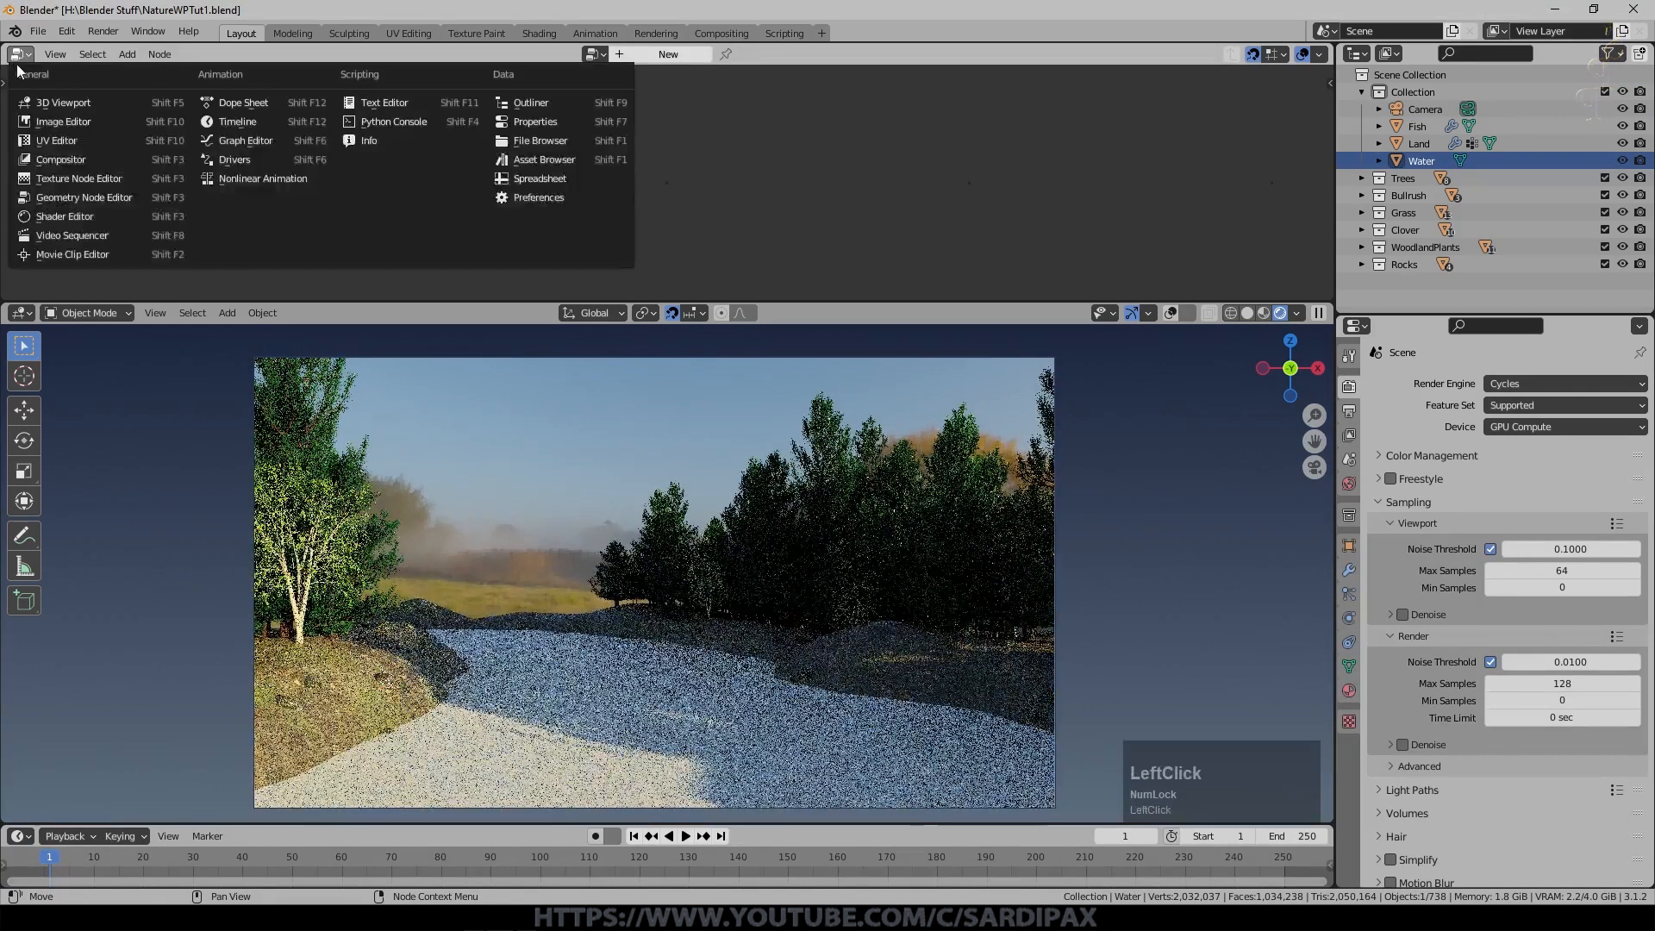
click(76, 218)
Give the Water's Principled BSDF a pale Base Color with hue 0.164 and saturation 0.106, and raise its brightness.
middle_drag(927, 236, 897, 237)
scroll(922, 174, up, 4)
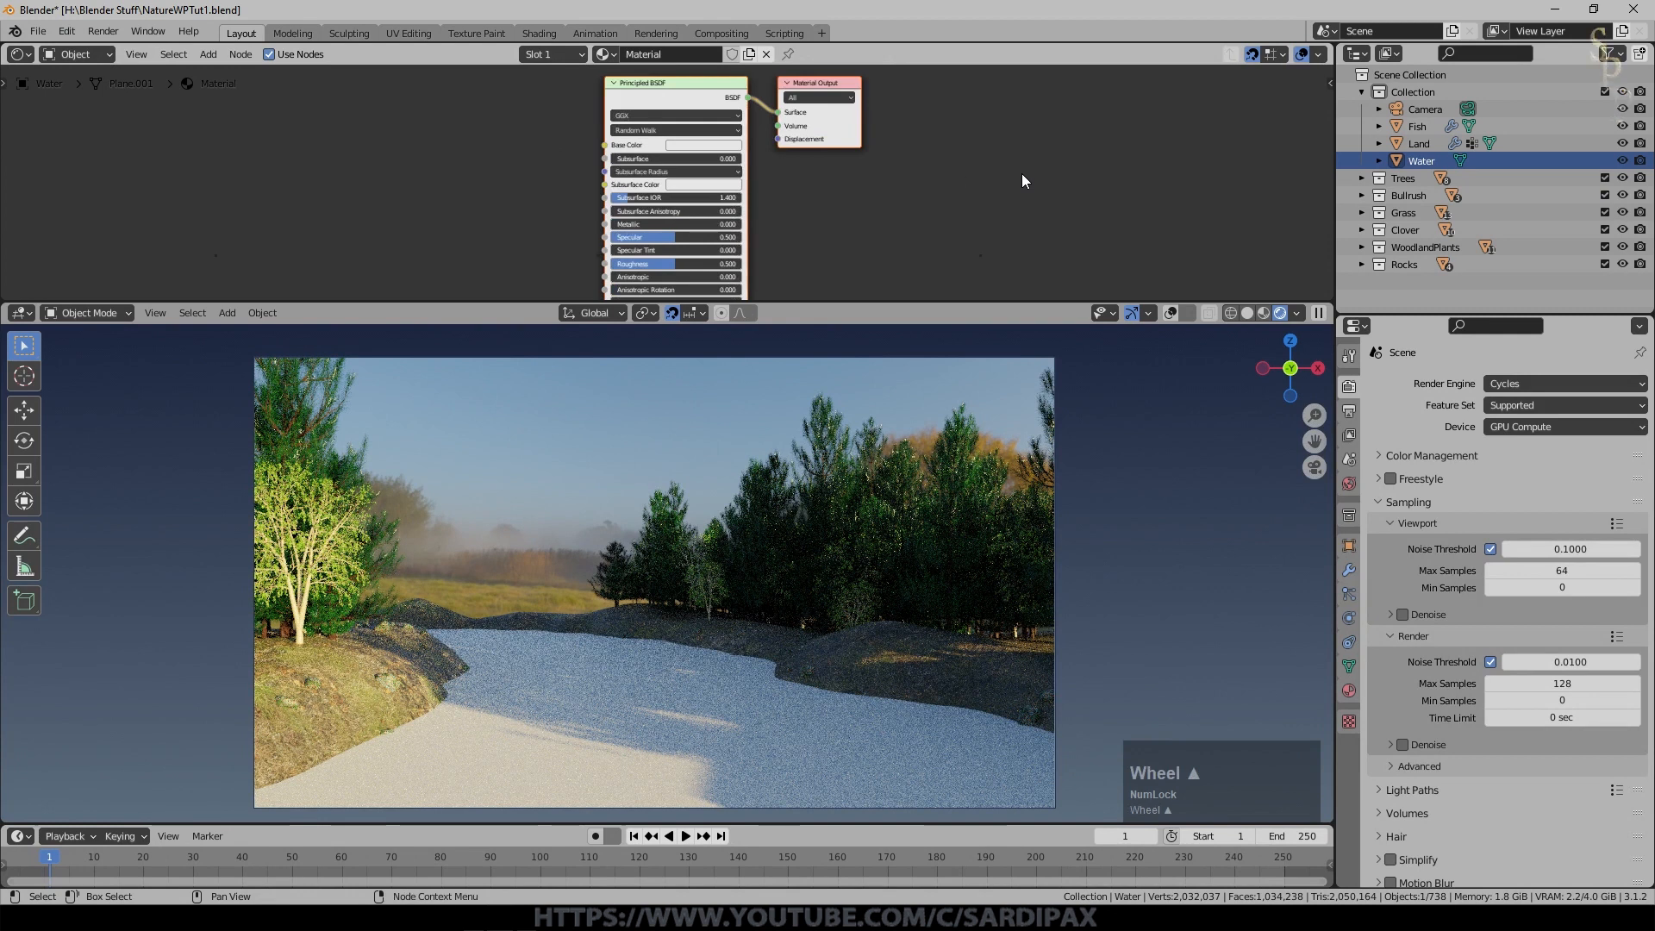
scroll(1023, 180, up, 1)
middle_drag(1030, 136, 1019, 98)
click(709, 102)
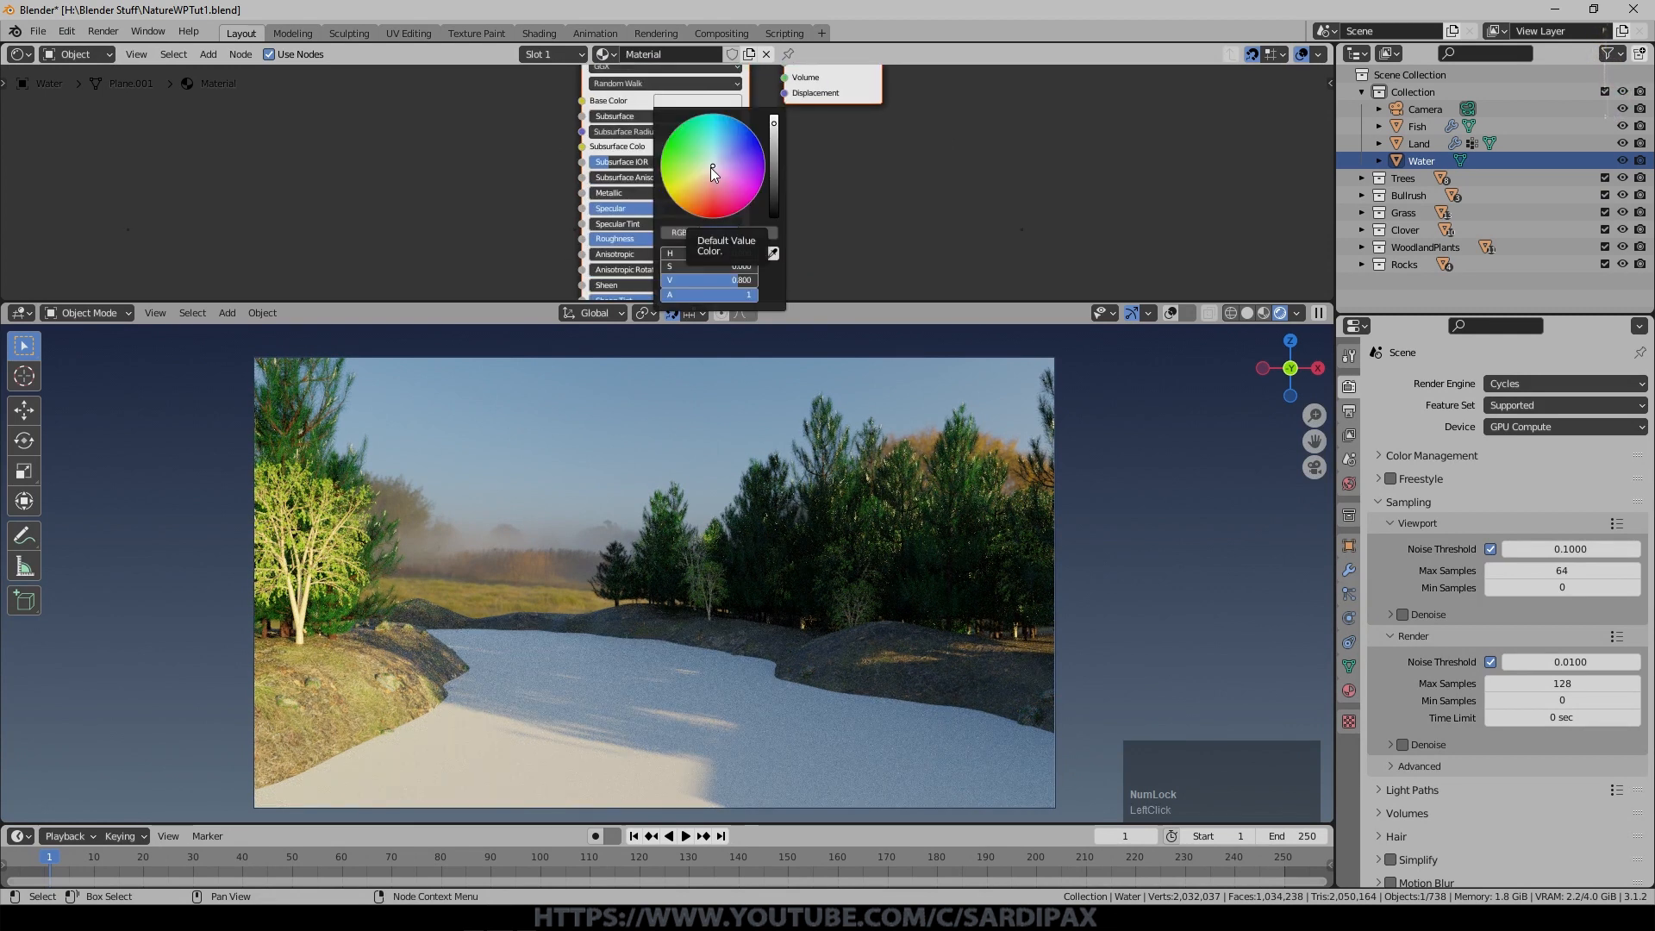
click(710, 167)
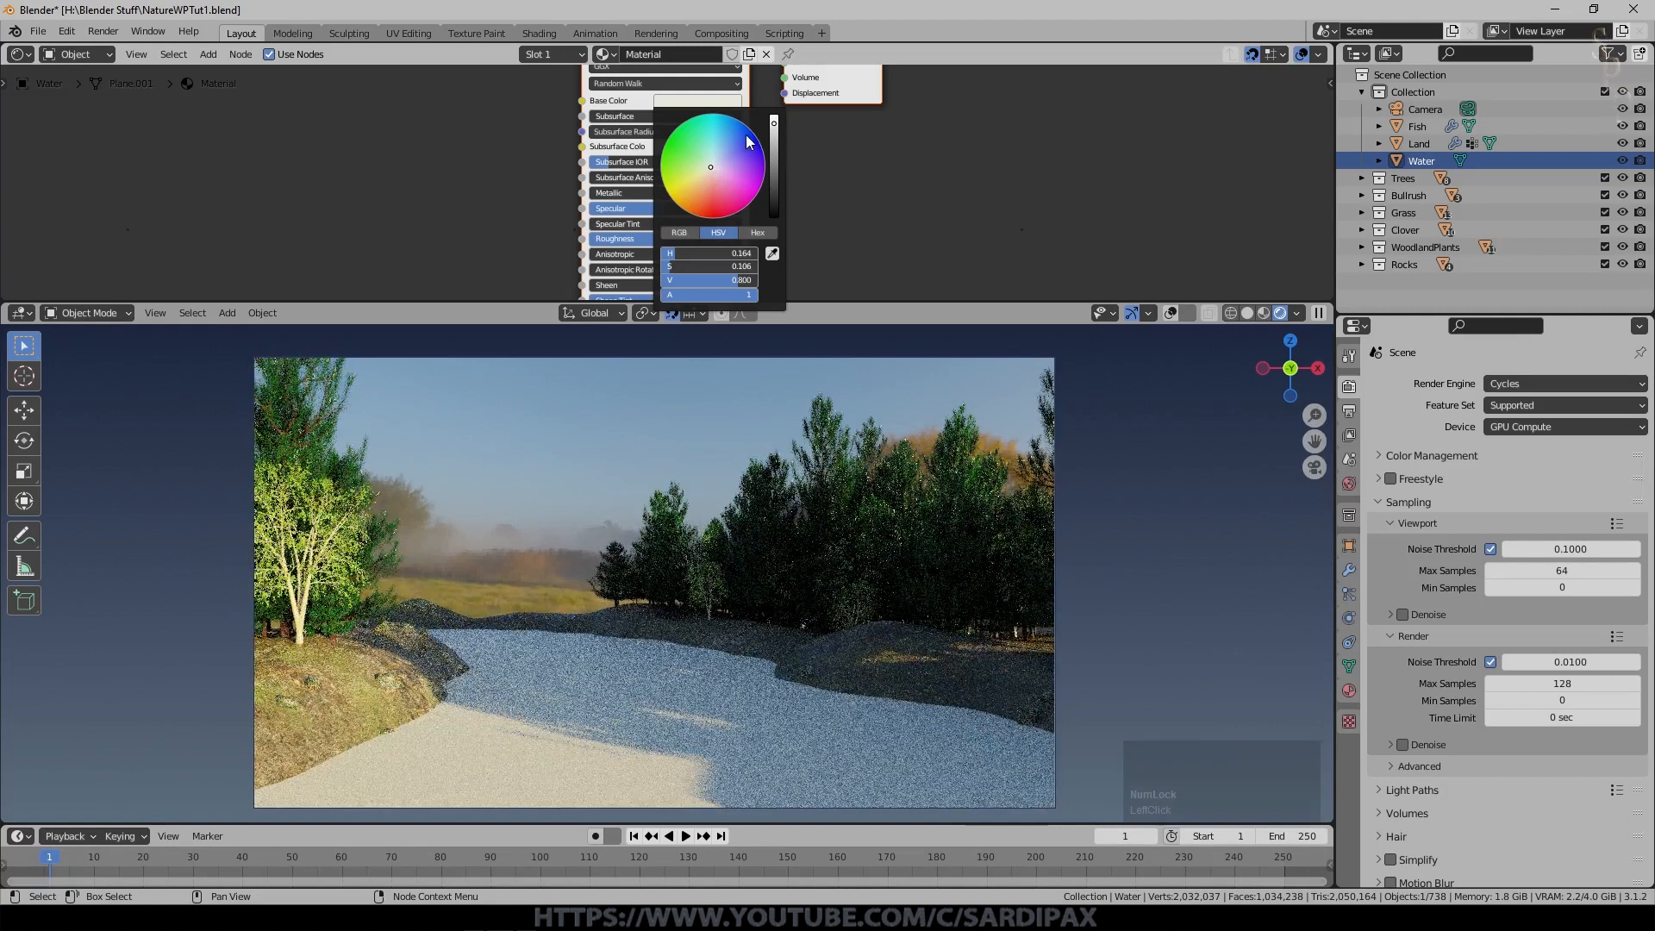
click(773, 119)
Set the Water material's Roughness to 0.005 and its Transmission to 1.000.
shift+middle_drag(848, 253, 890, 220)
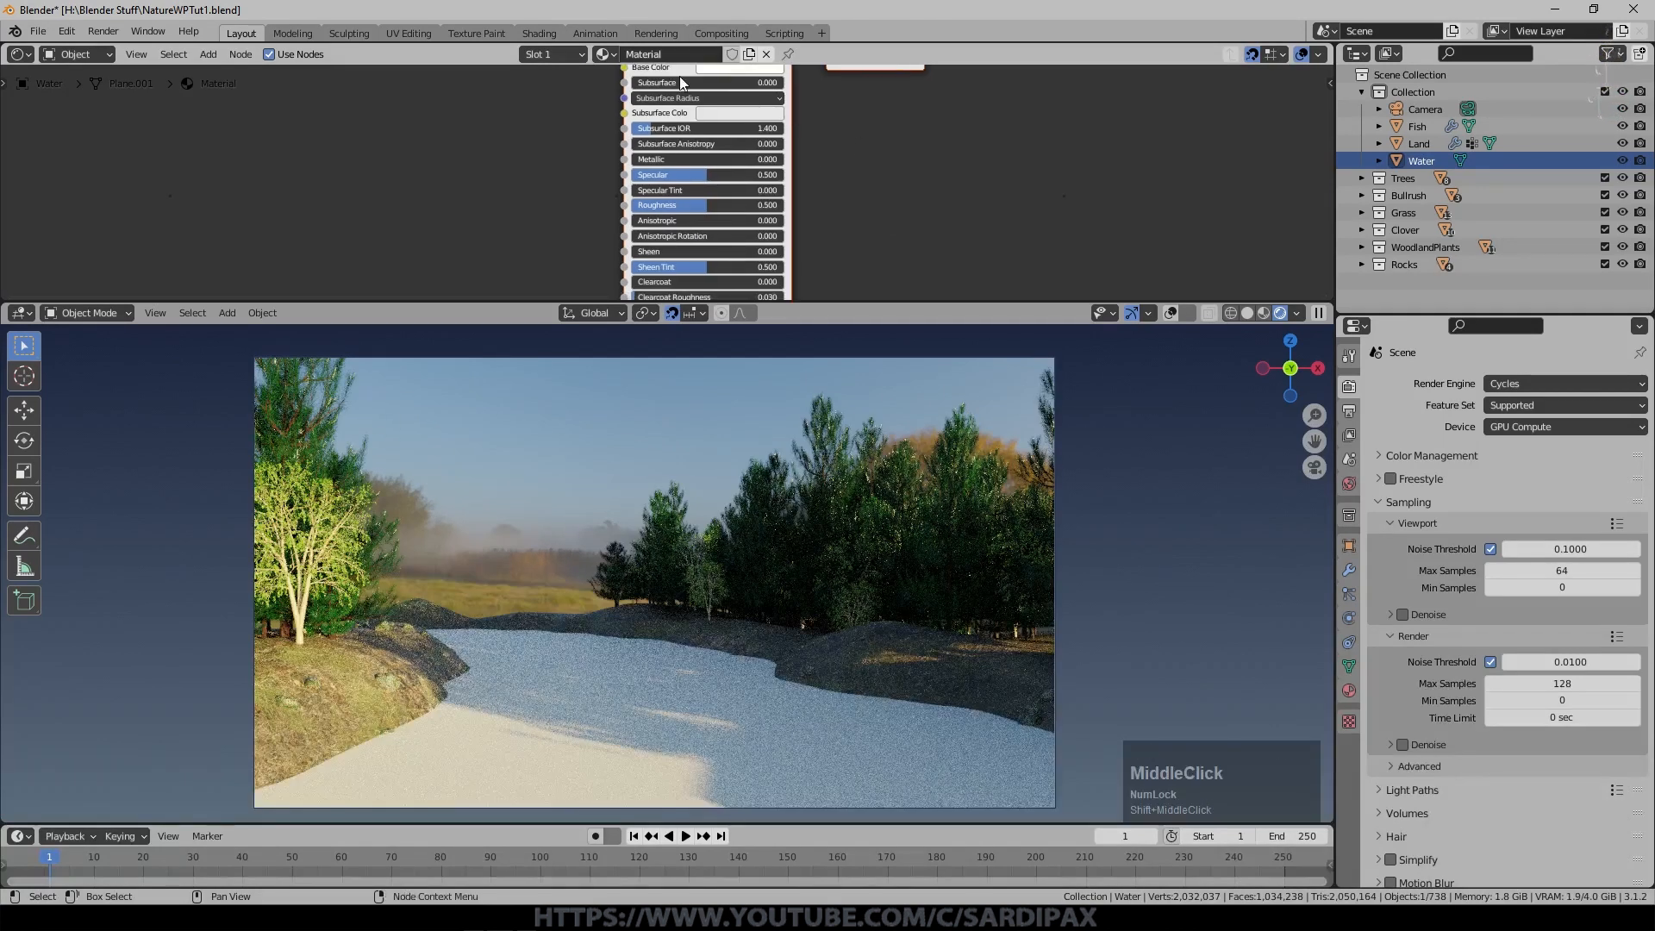
click(715, 205)
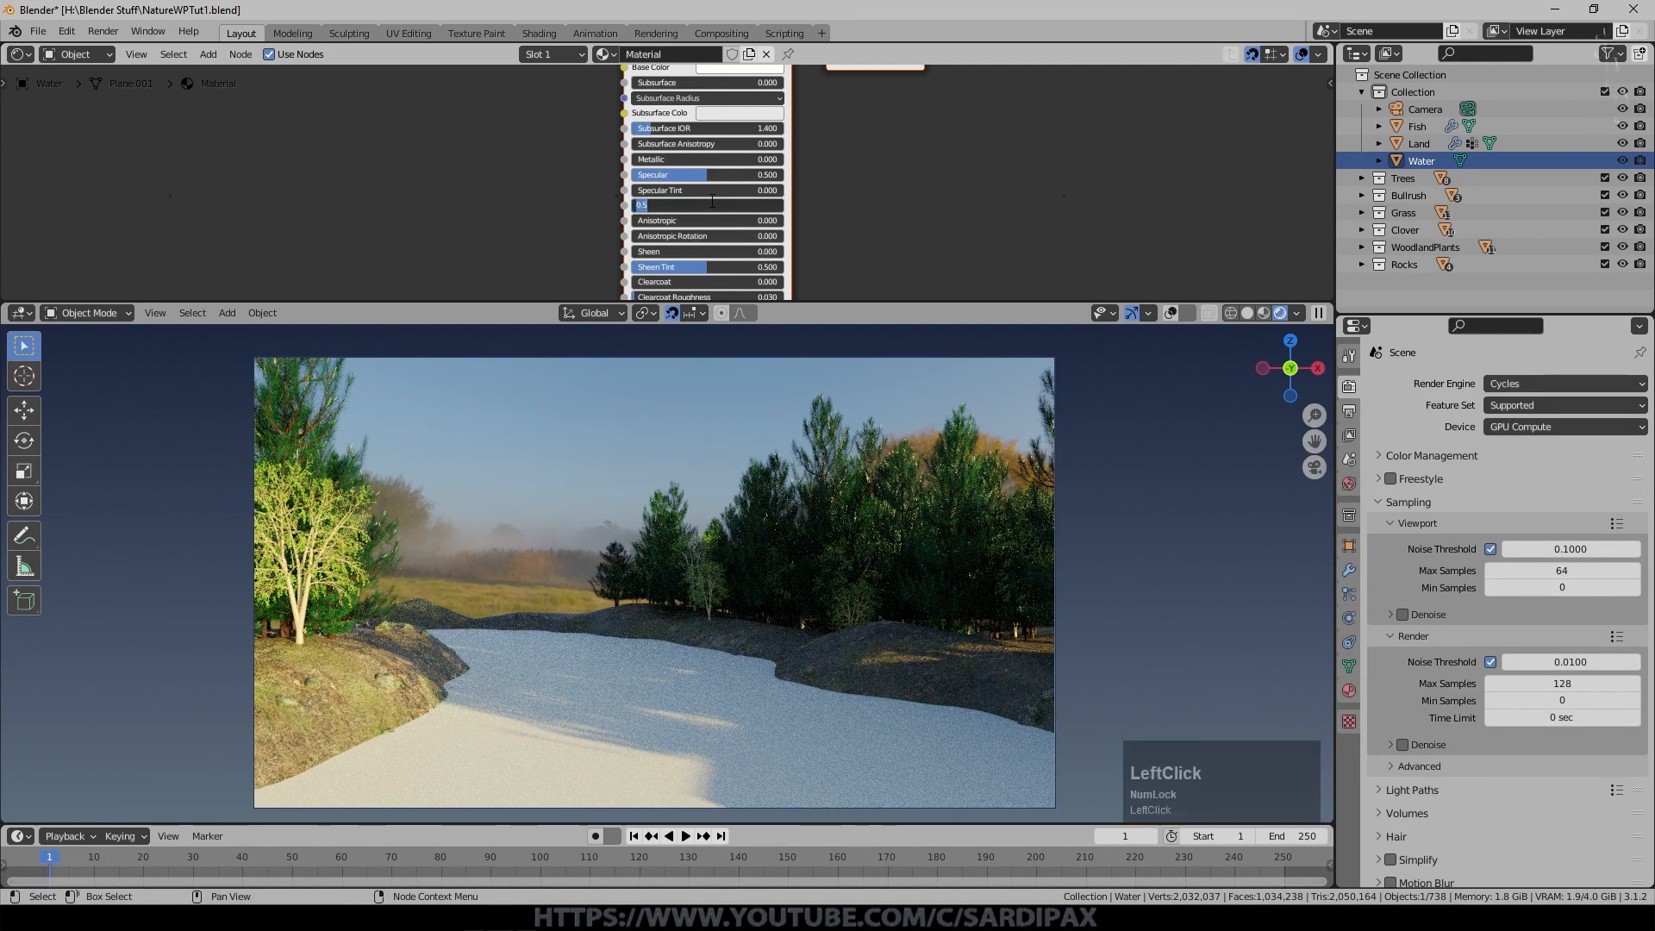
text(.00)
text(5)
key(Return)
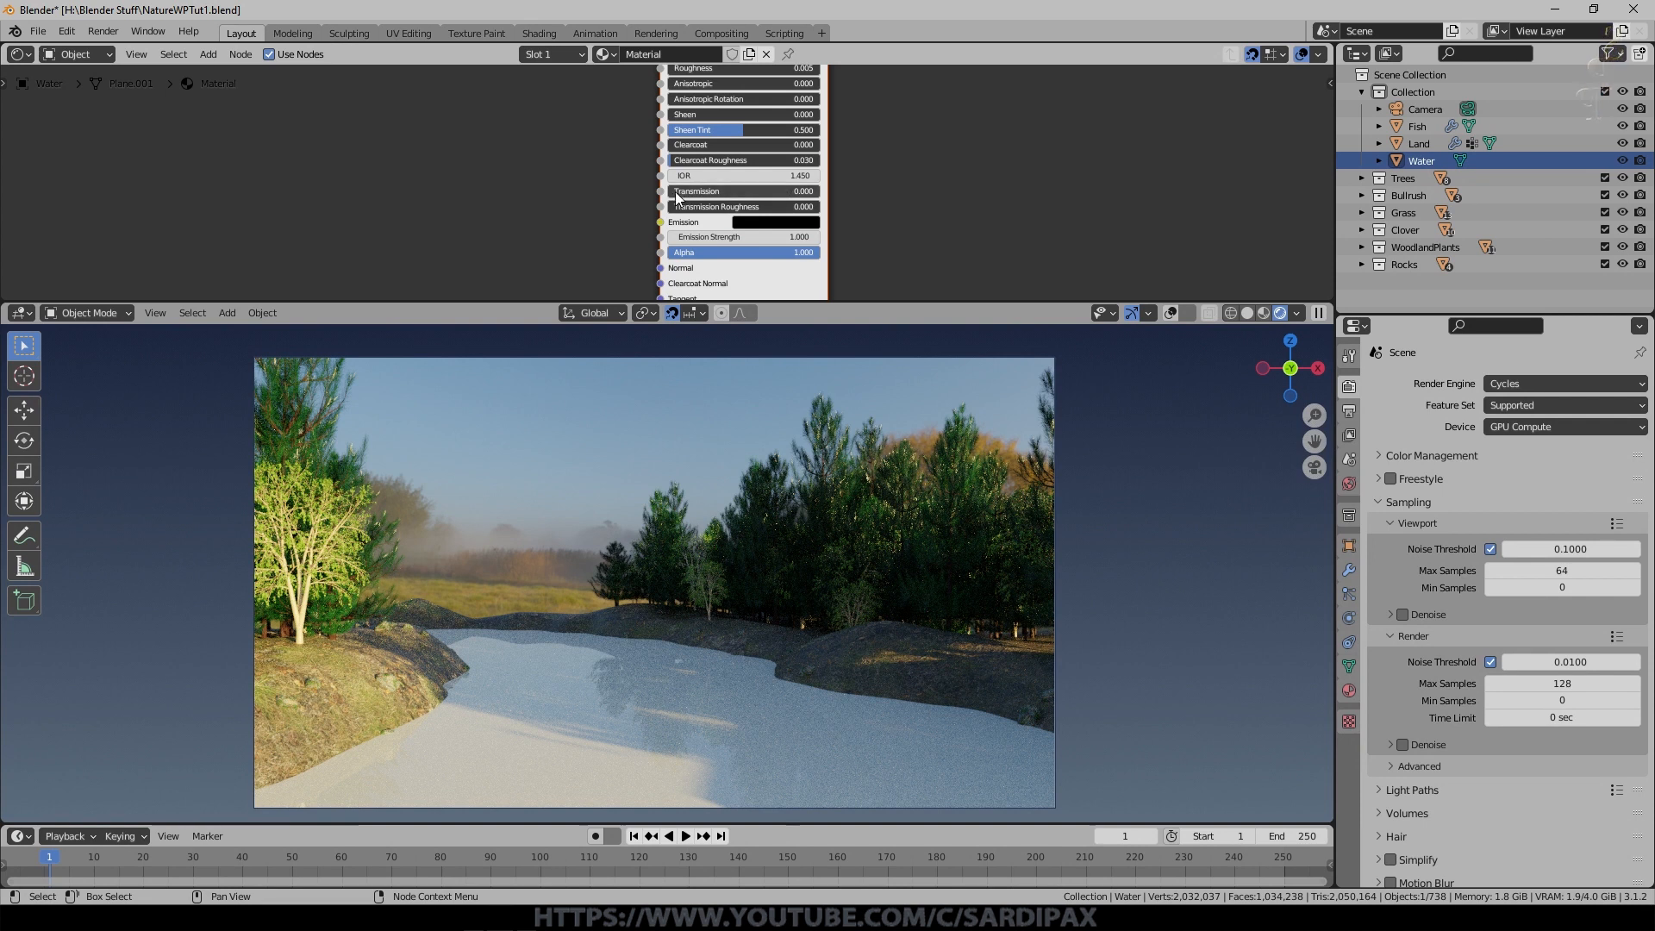
drag(676, 191, 699, 191)
drag(708, 191, 825, 192)
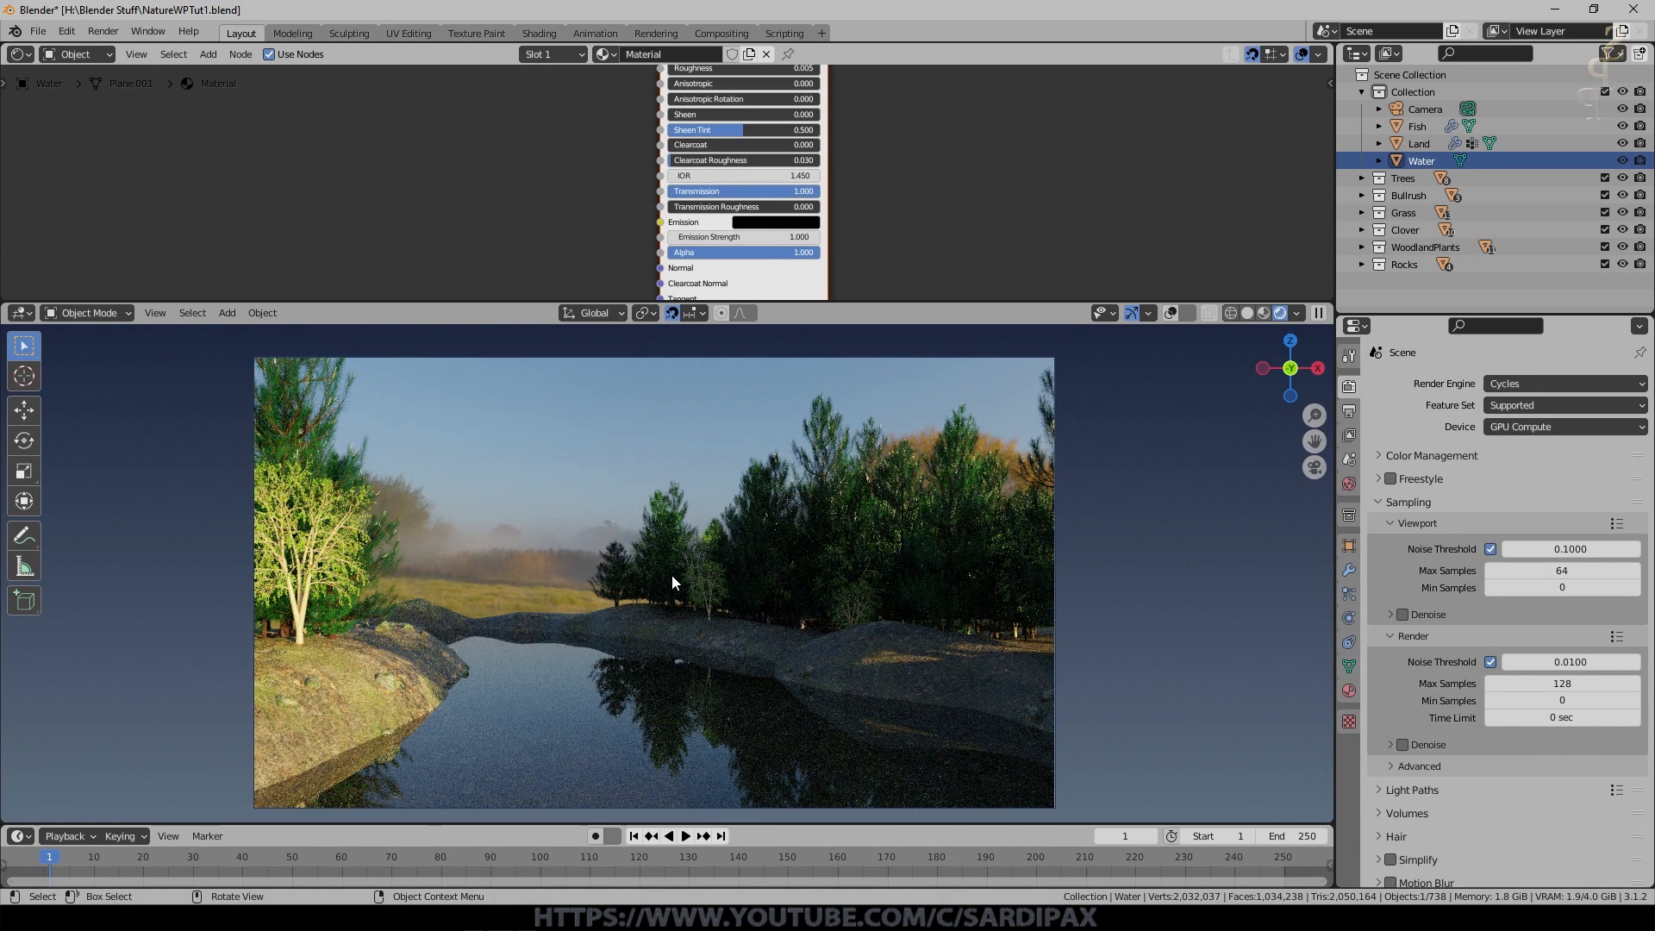
Set the Water material's Transmission Roughness to 0.023.
drag(701, 213, 688, 359)
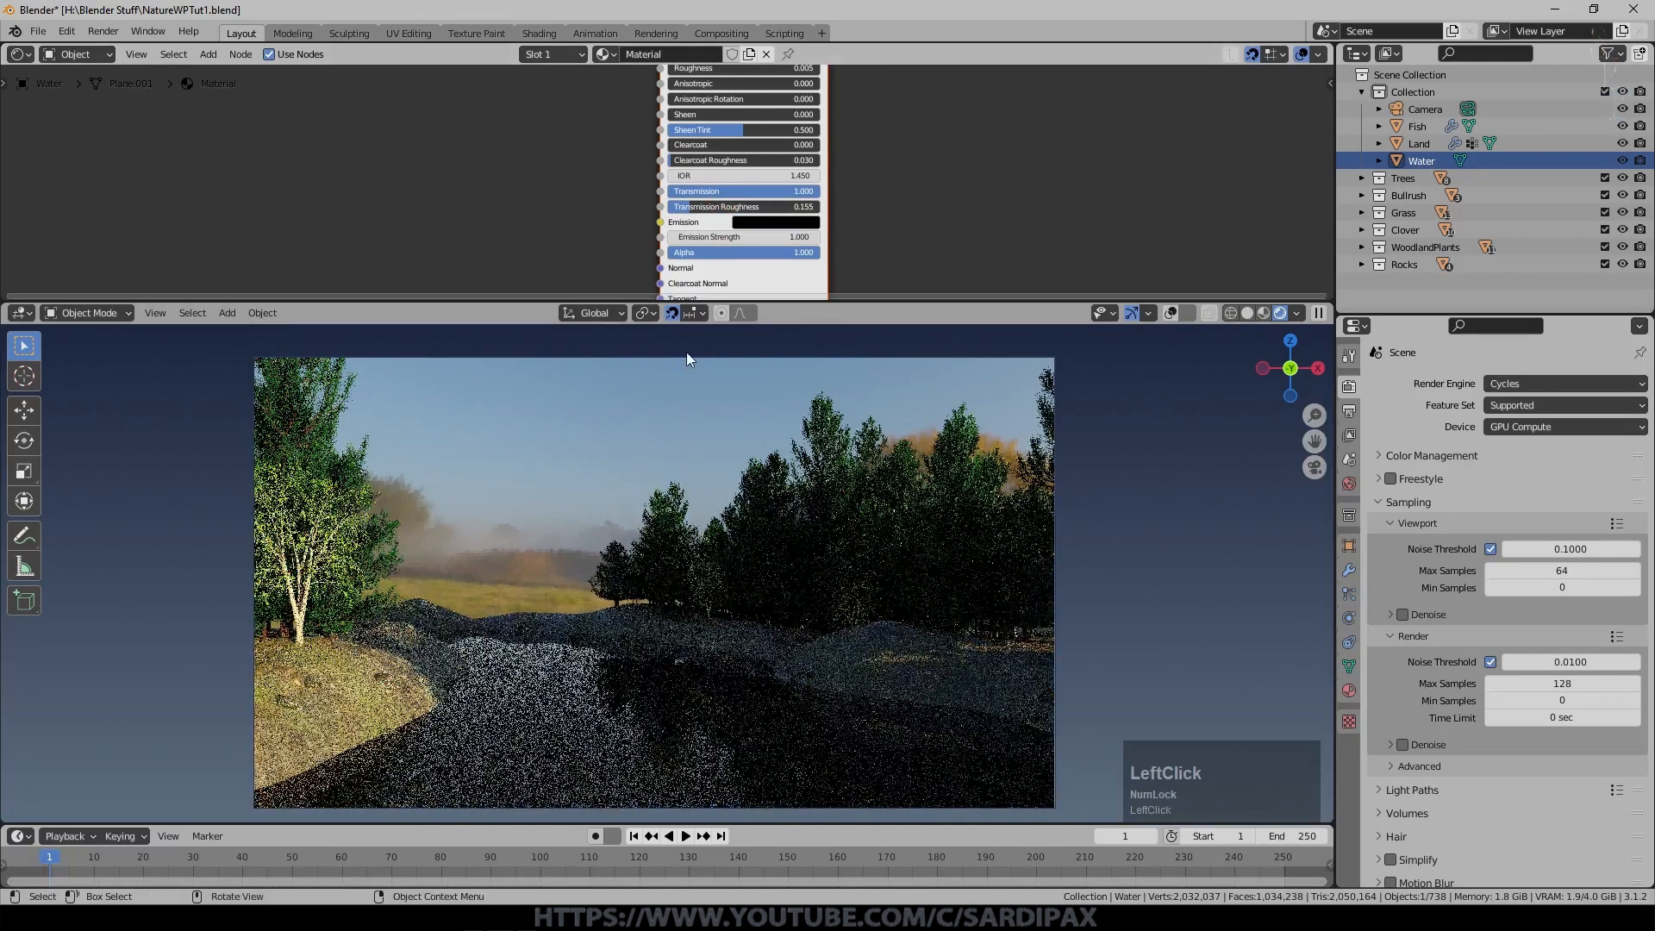
click(757, 210)
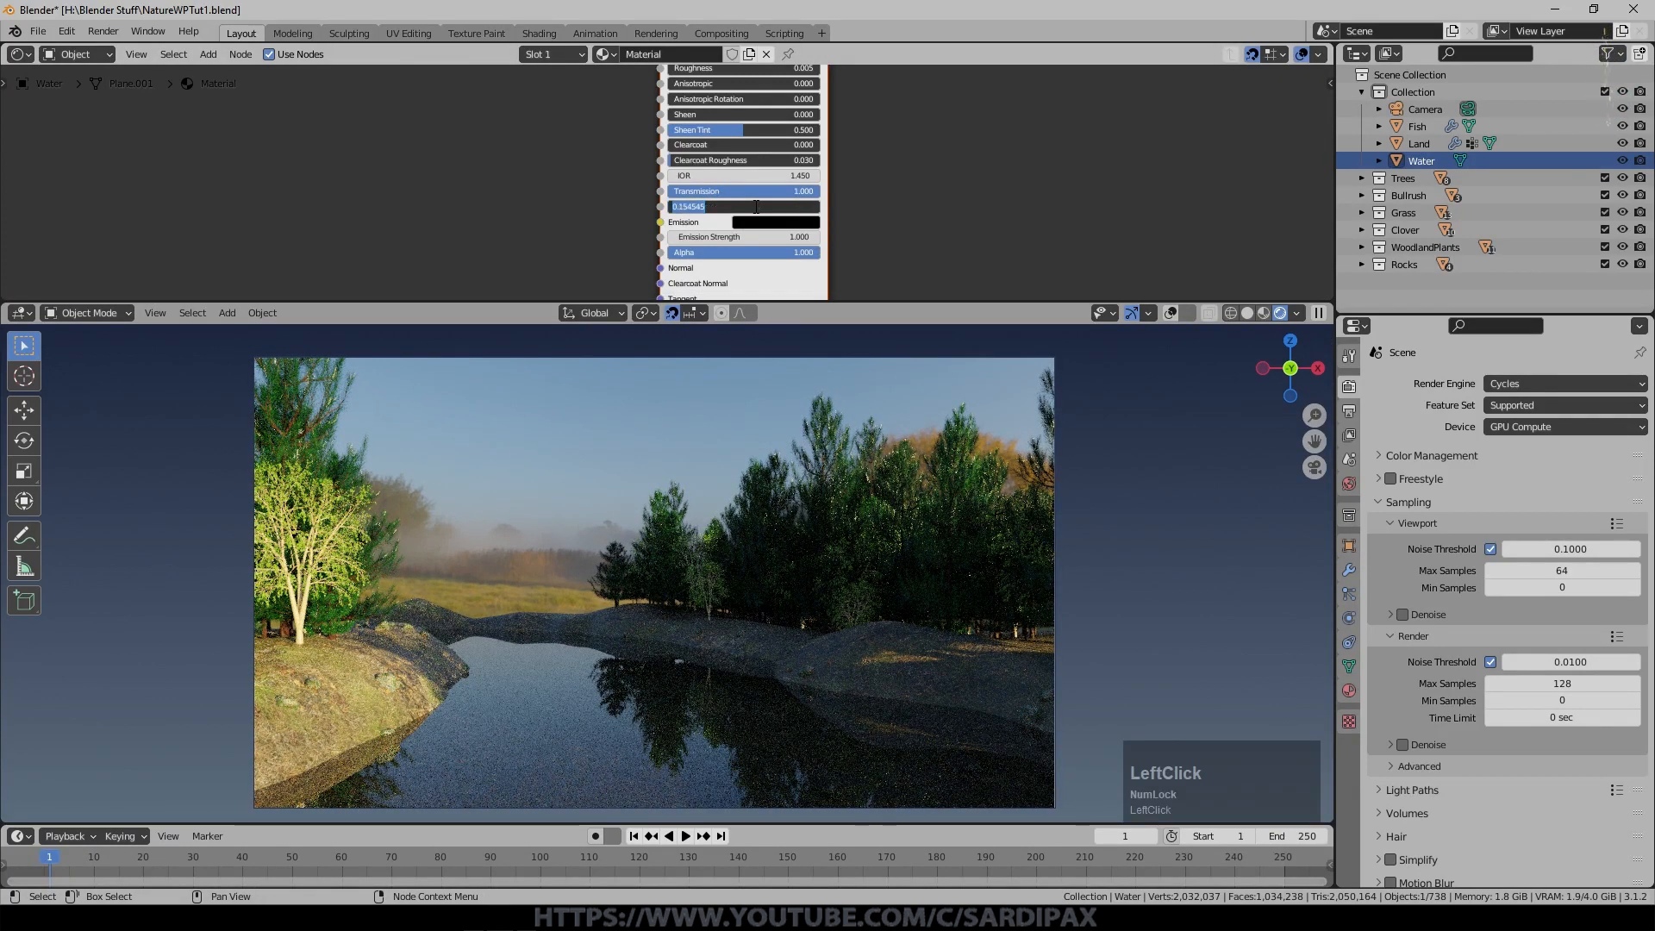
text(0.023)
key(Return)
Add a Layer Weight node and place it to the left of the Principled BSDF, near its Transmission input.
shift+middle_drag(579, 211, 602, 227)
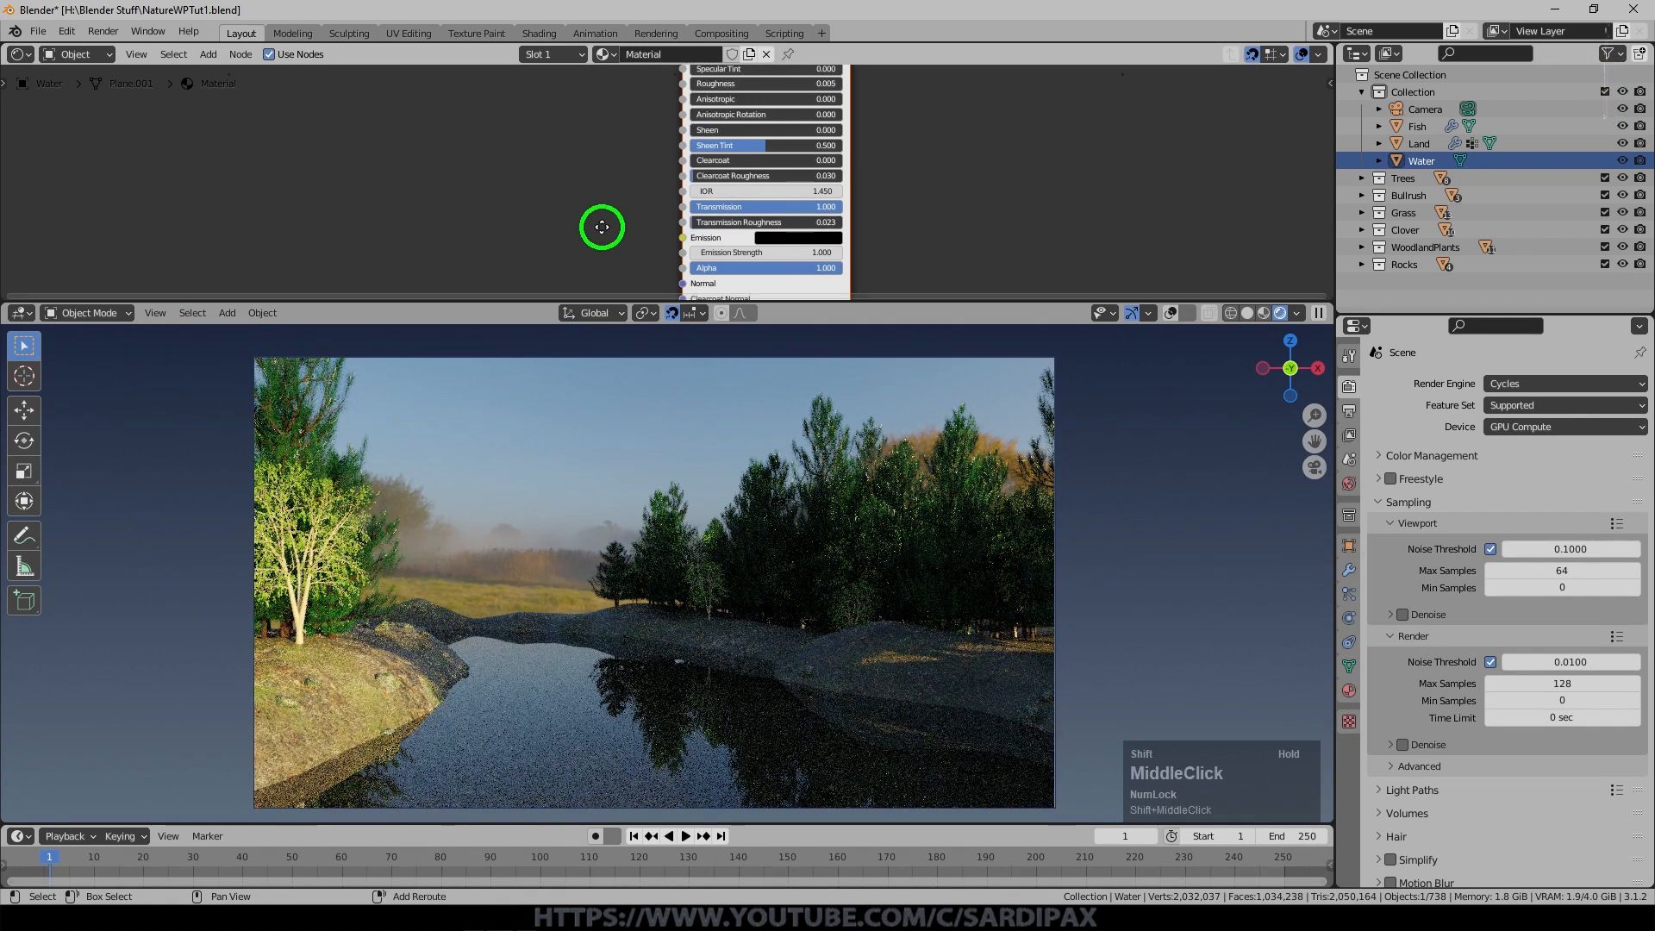
middle_click(750, 742)
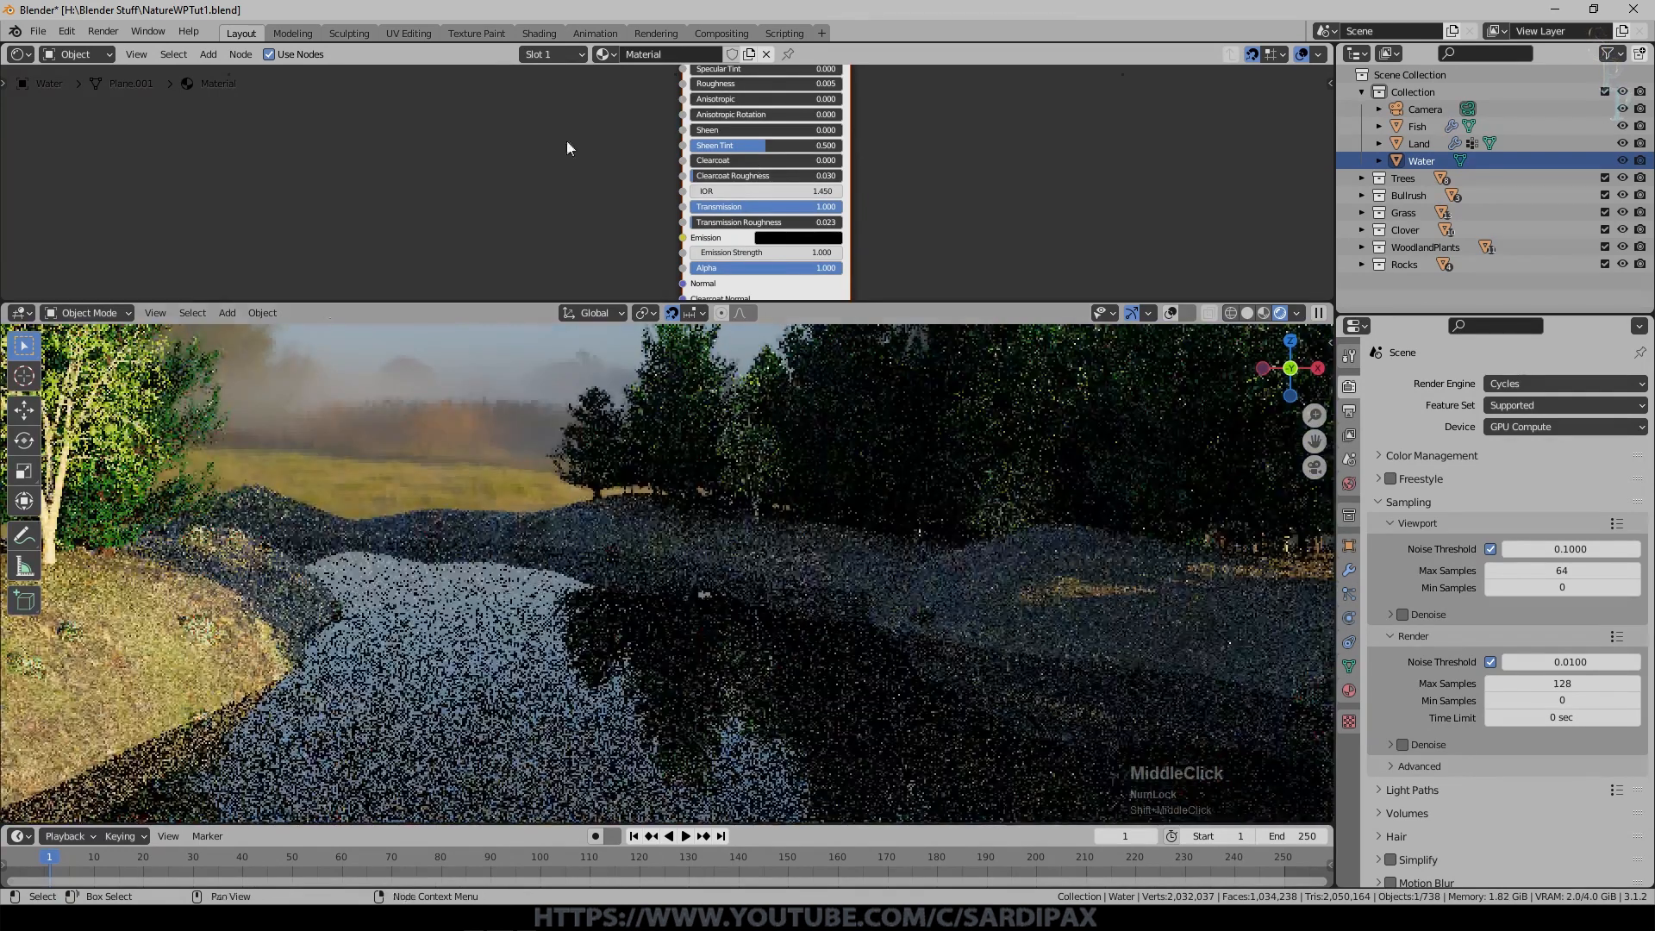
click(200, 53)
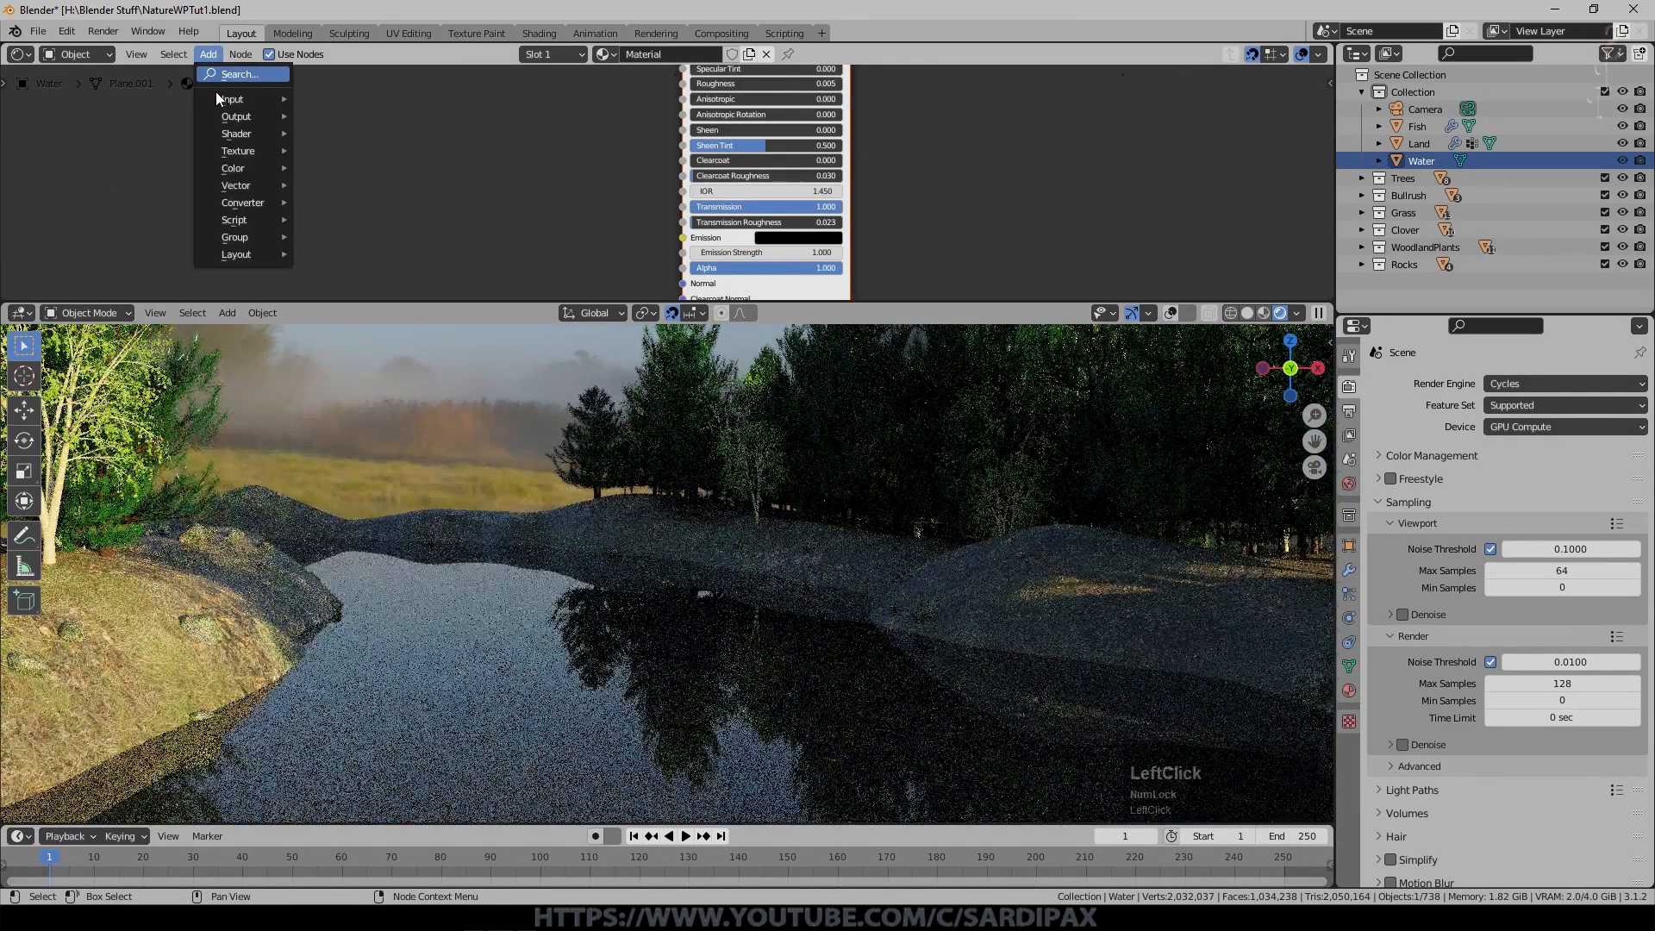
mouse_move(216, 93)
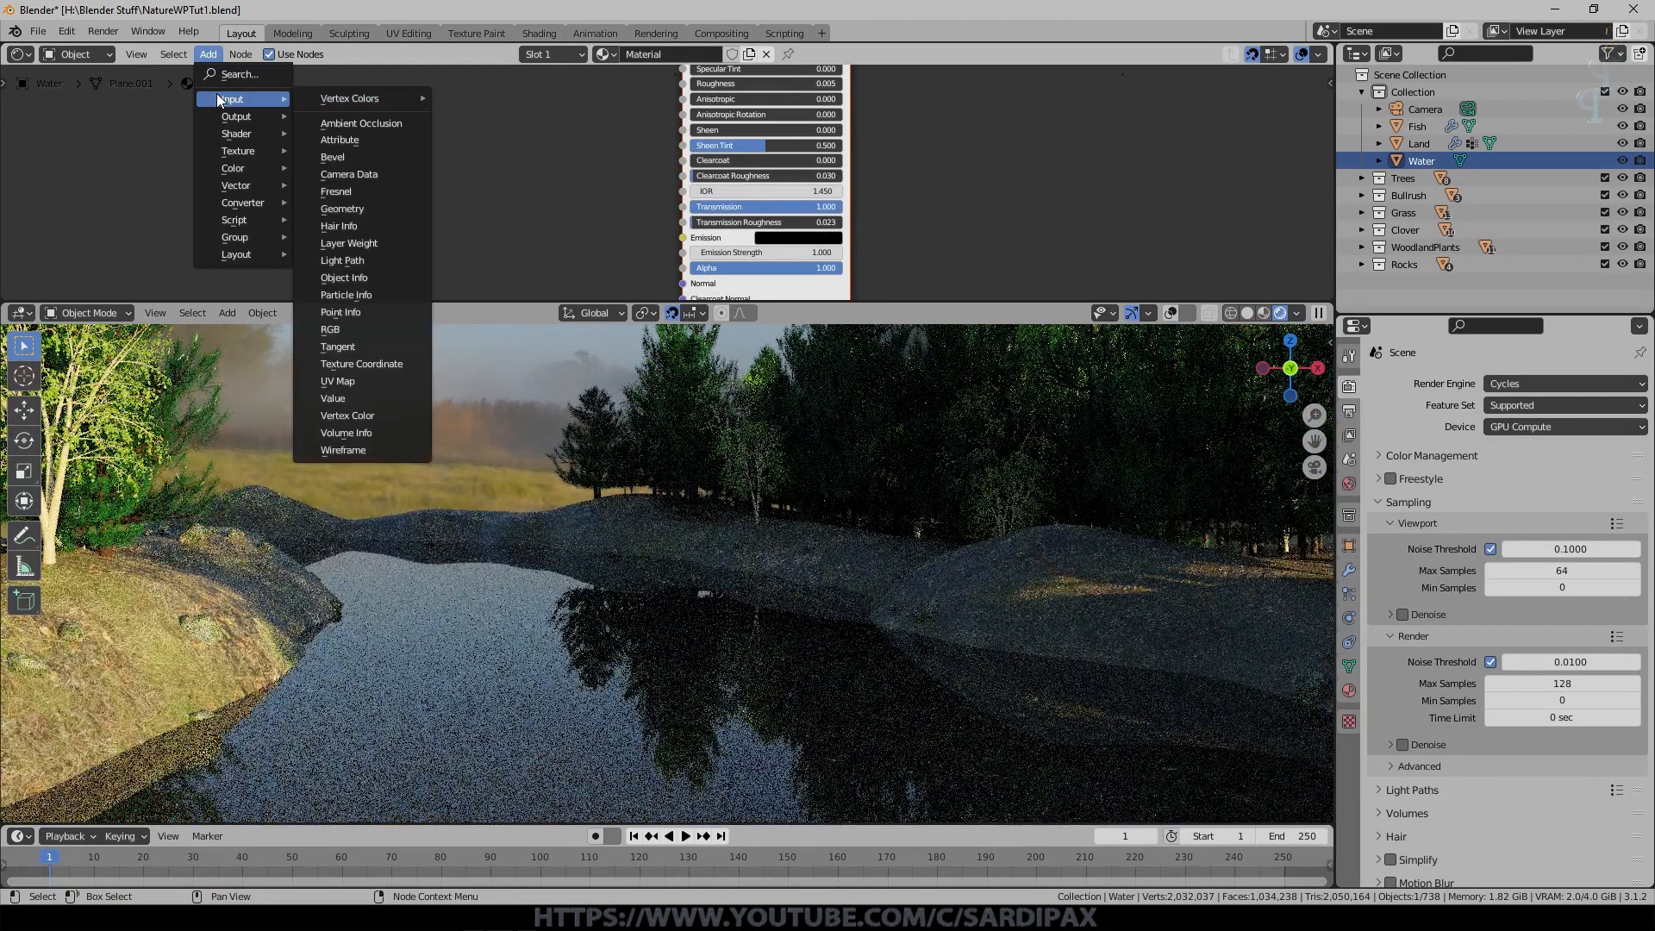
click(349, 243)
click(480, 151)
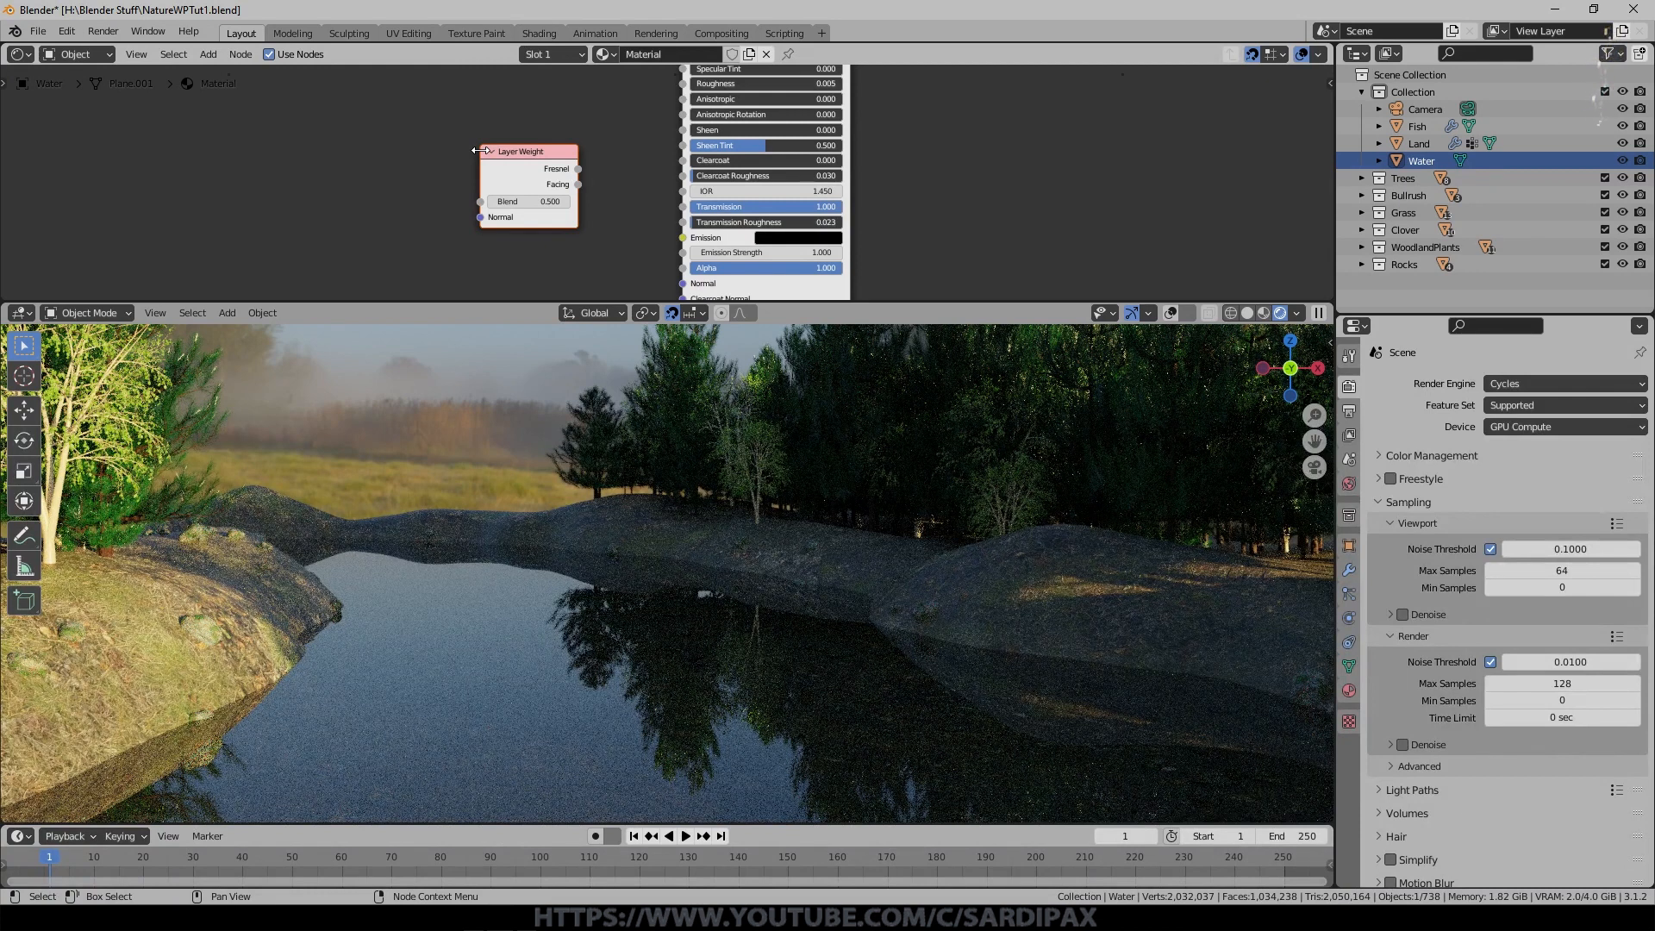
middle_drag(480, 151, 519, 115)
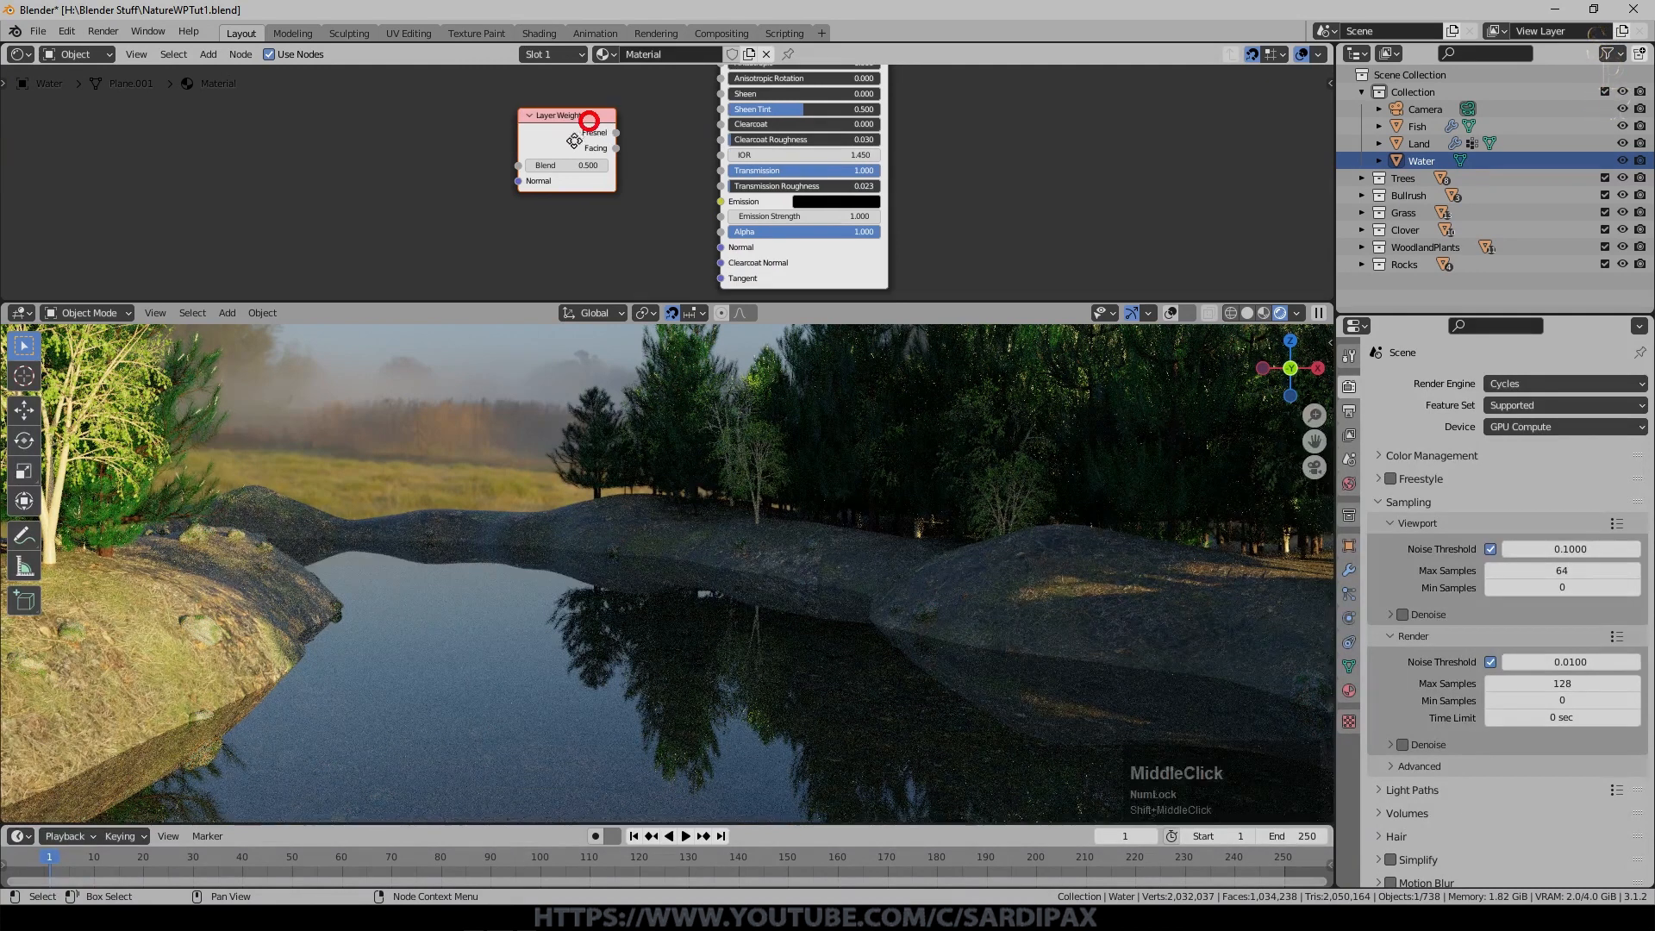
drag(598, 121, 569, 150)
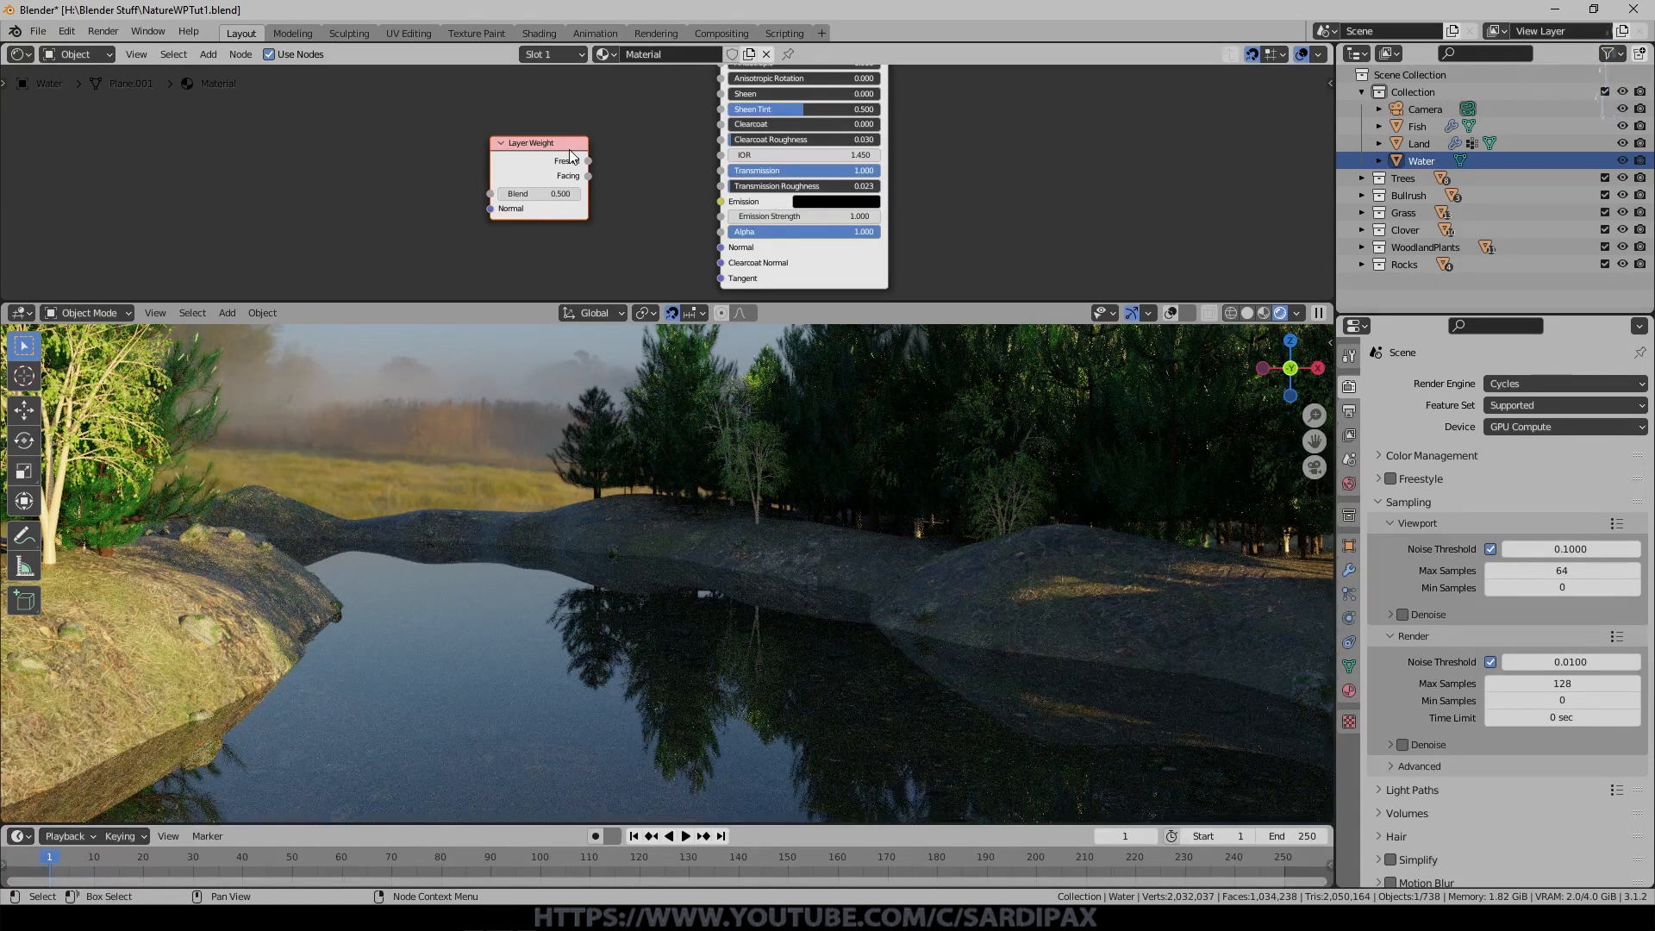
Connect the Layer Weight's Facing output to the Principled BSDF's Transmission and set Blend to 0.800.
drag(588, 175, 644, 188)
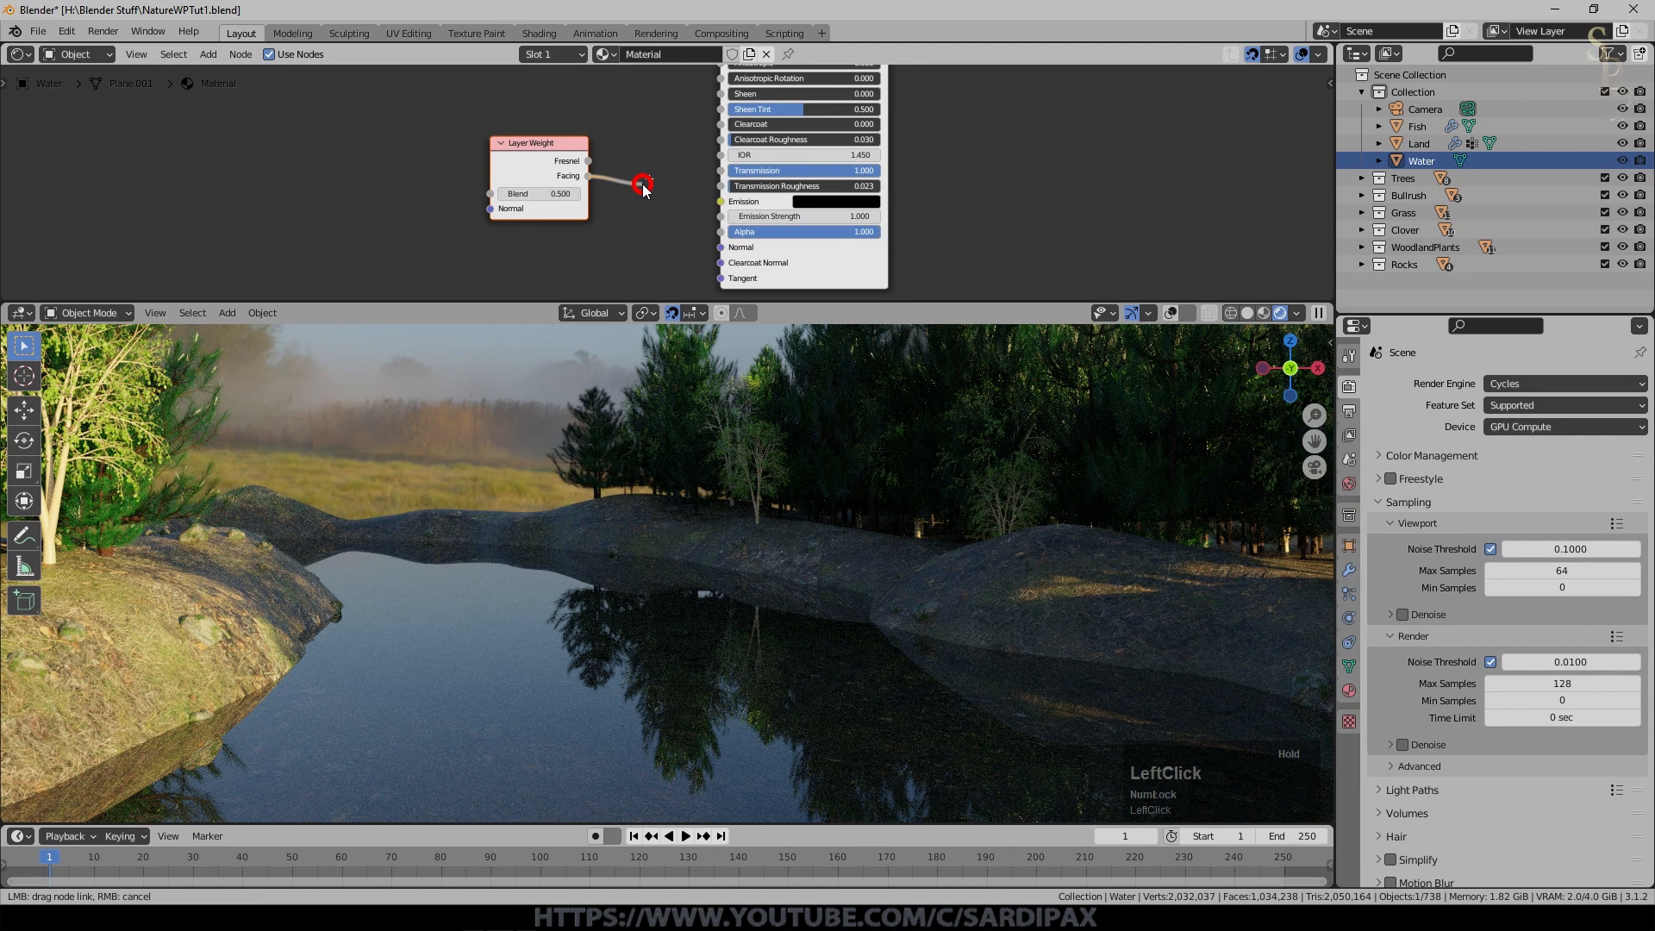
drag(644, 188, 721, 170)
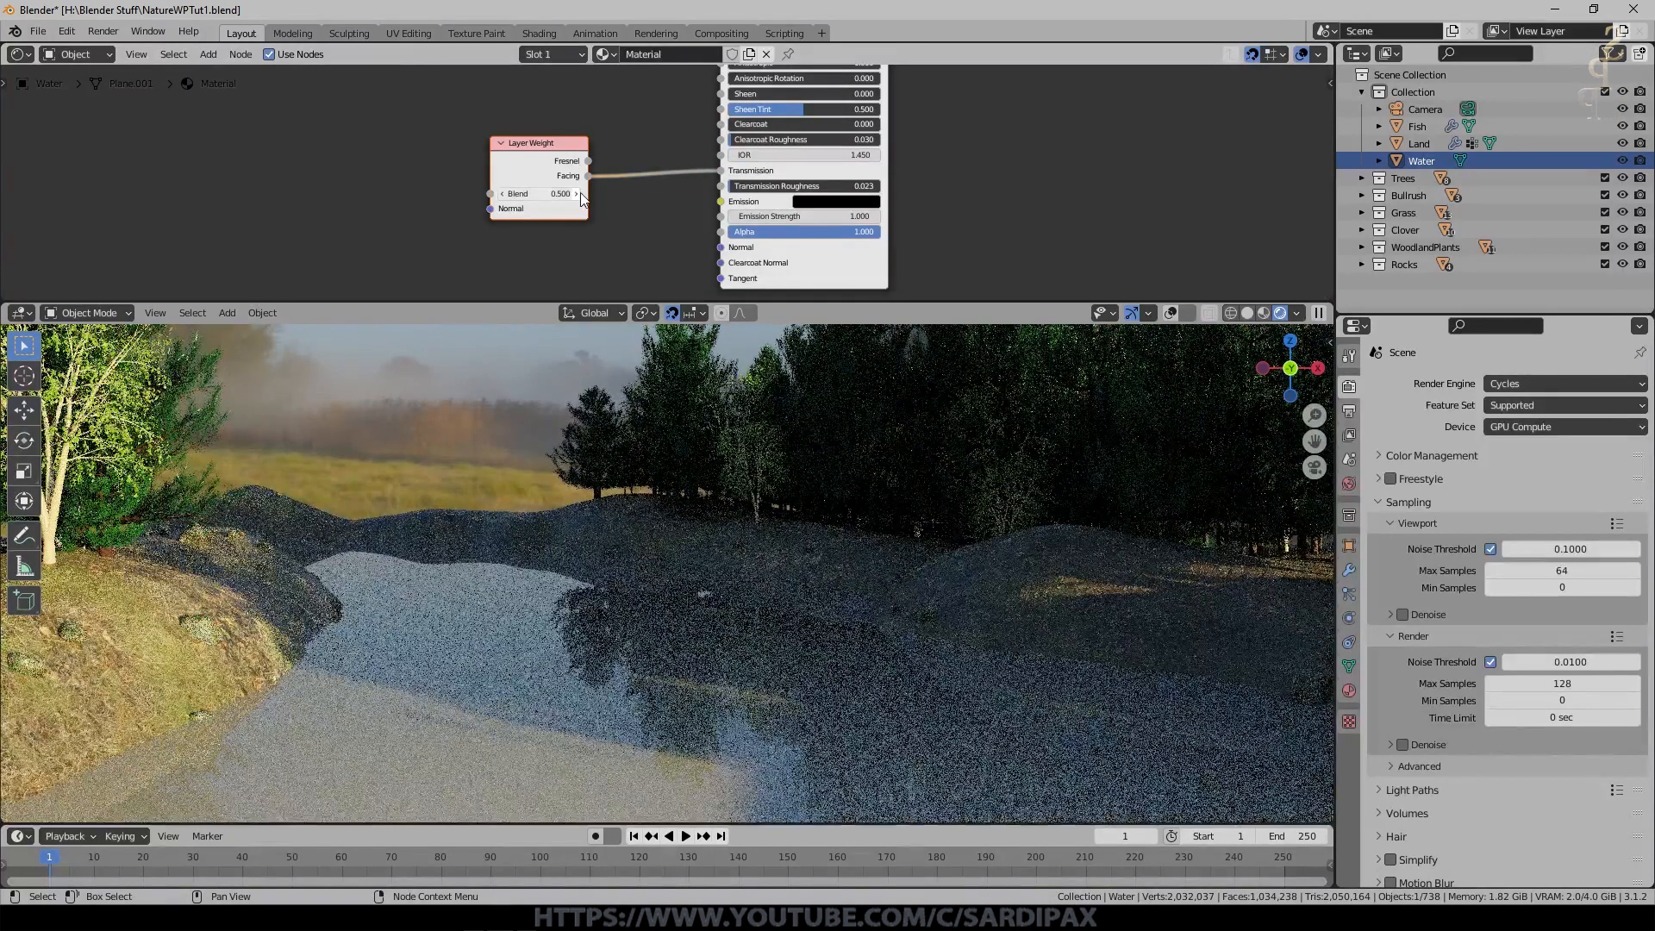
click(577, 194)
click(576, 194)
click(577, 194)
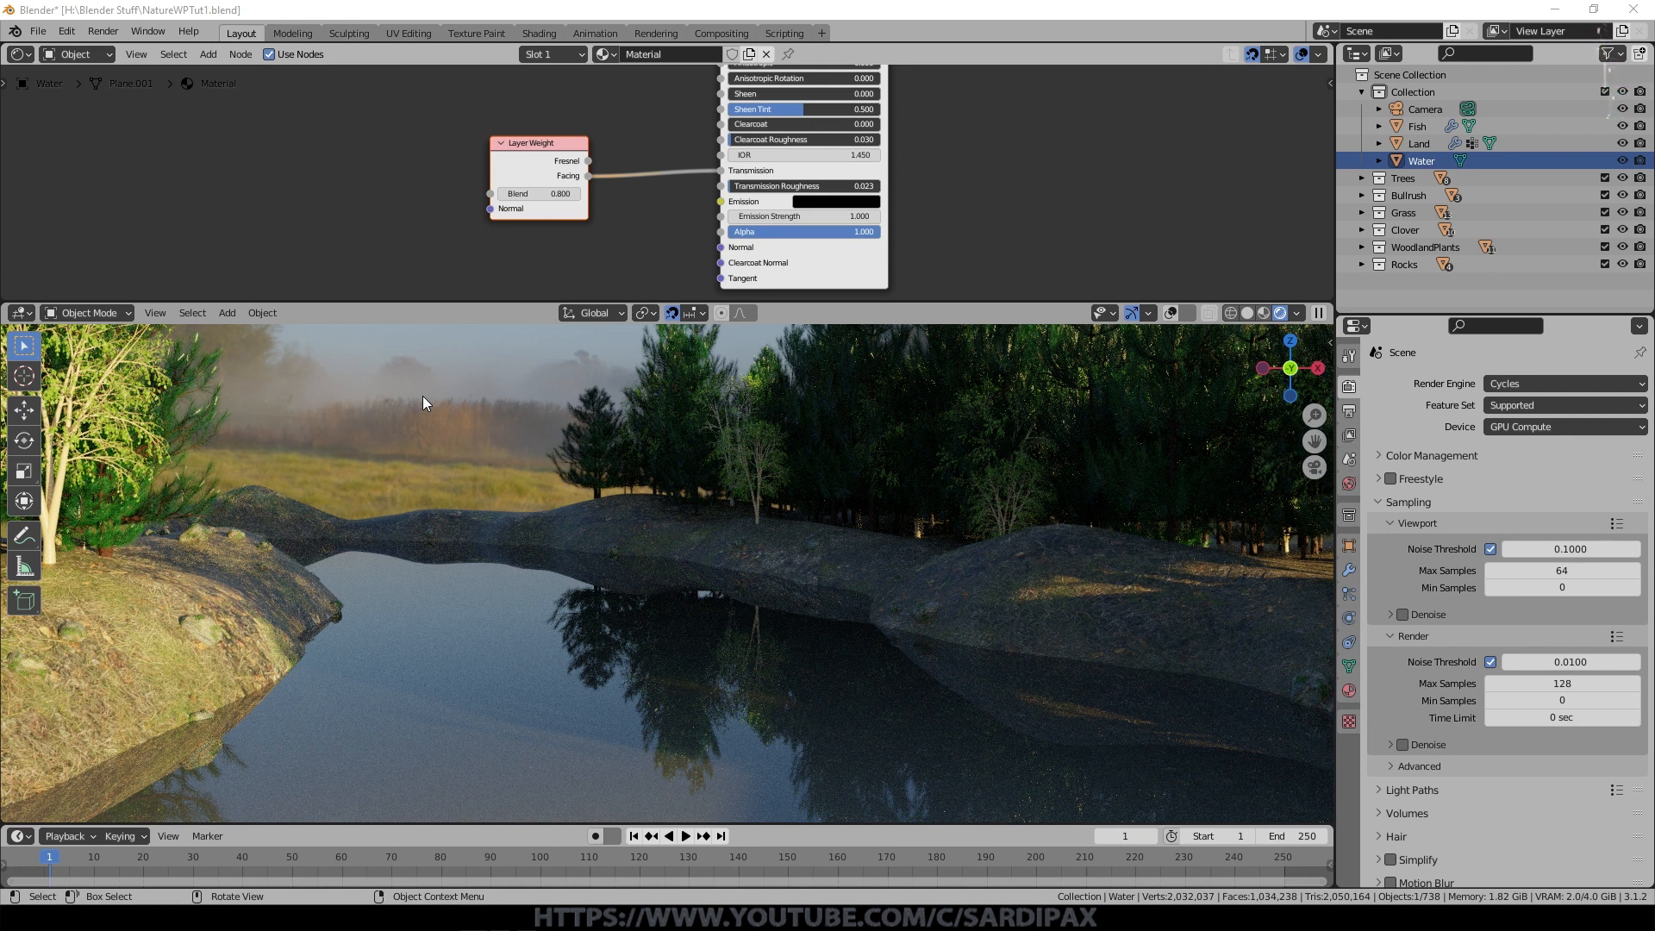
Add a Noise Texture node to the left of the Layer Weight node.
click(208, 54)
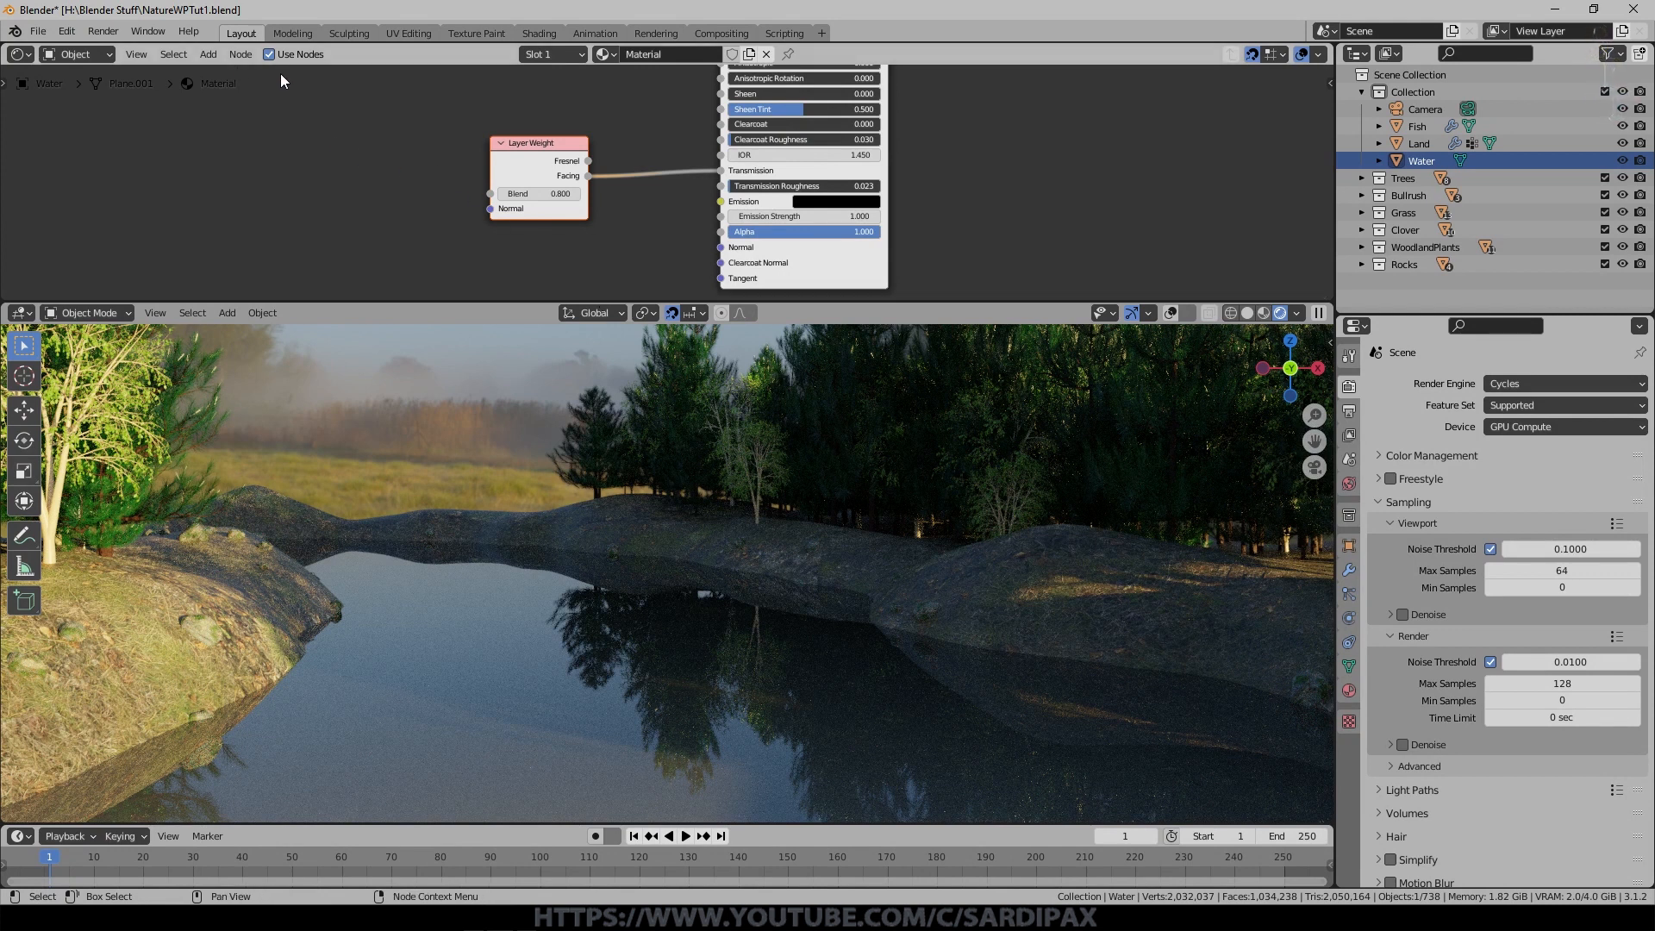
click(208, 57)
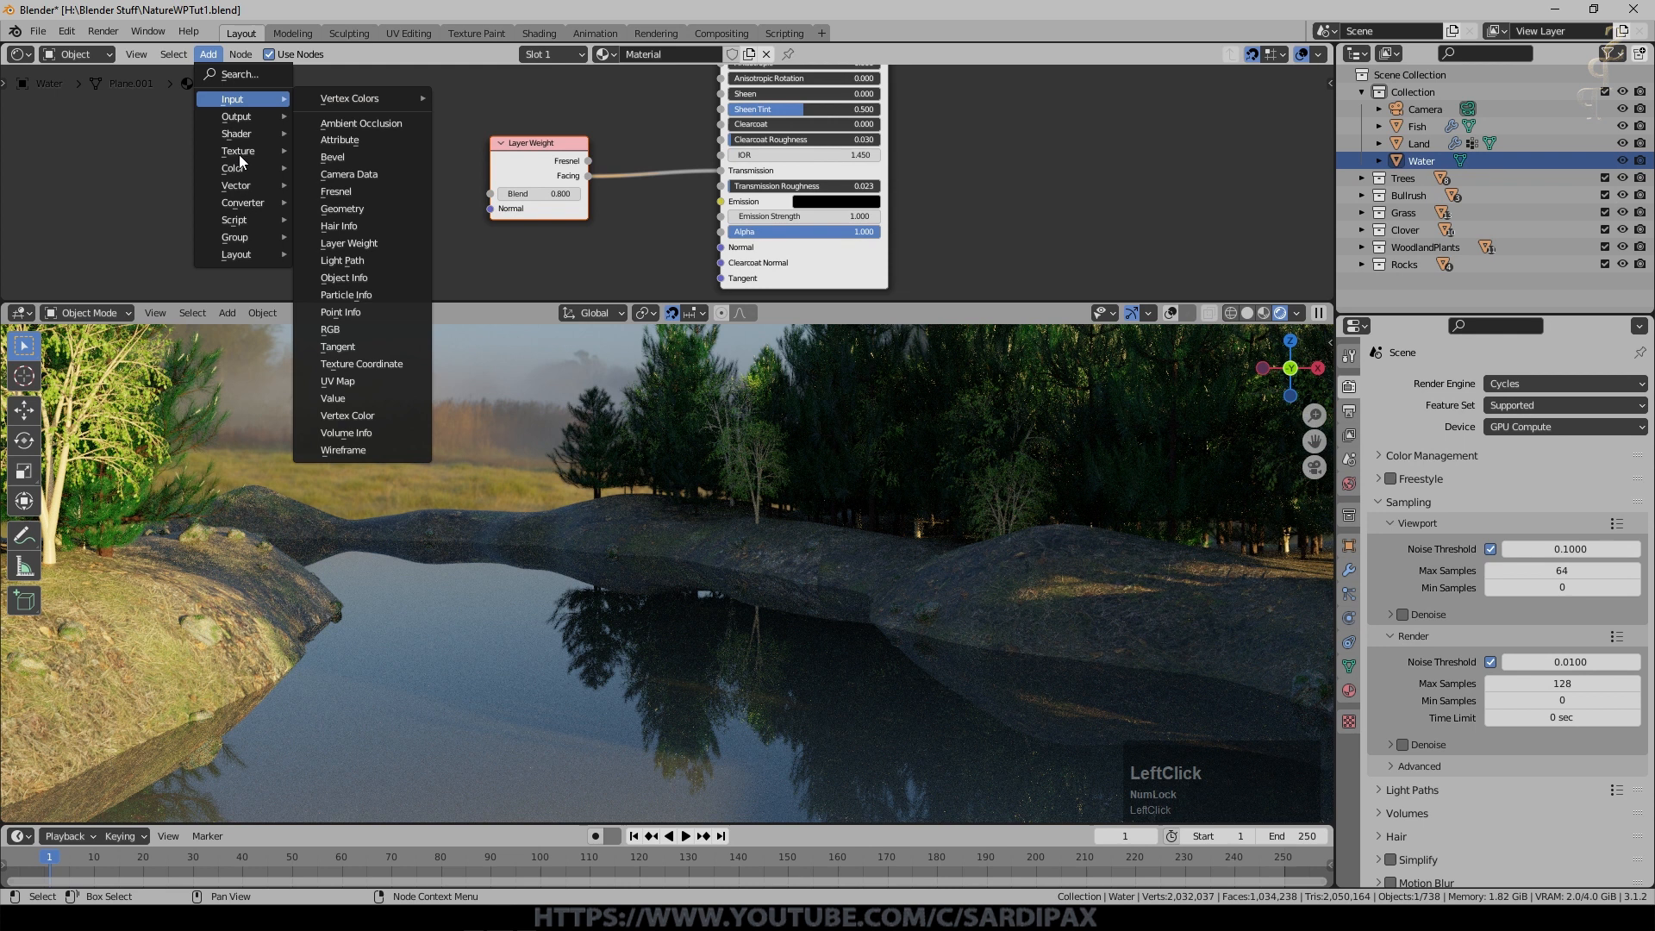
mouse_move(233, 153)
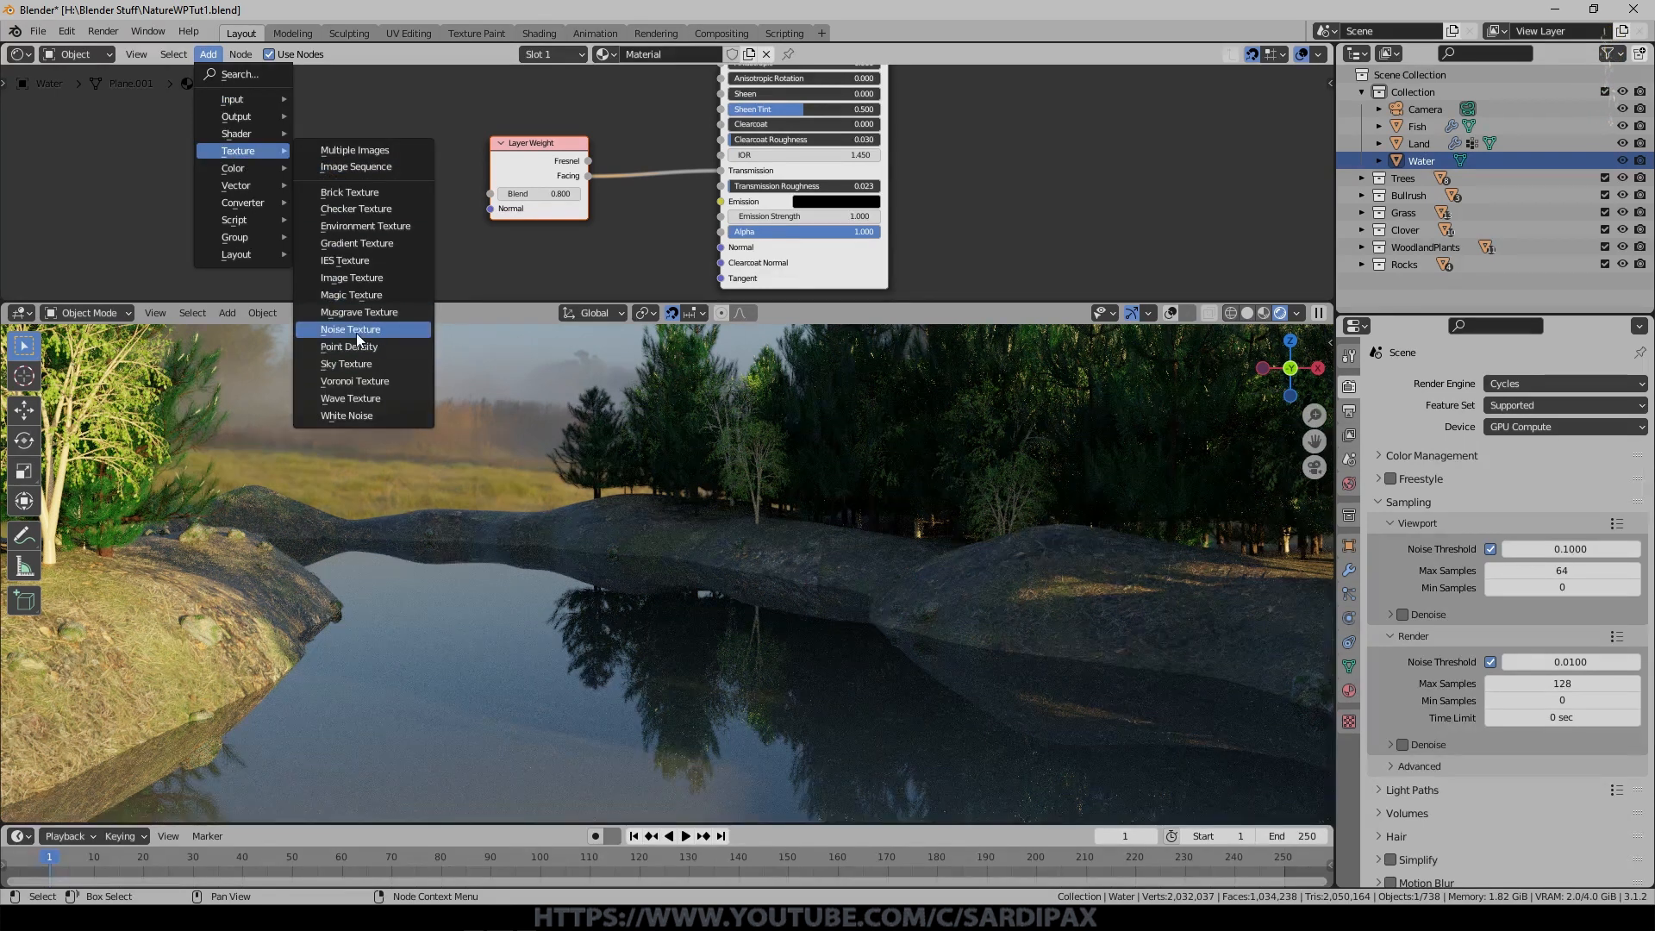
click(351, 329)
click(252, 153)
middle_drag(454, 189, 622, 158)
scroll(632, 163, up, 2)
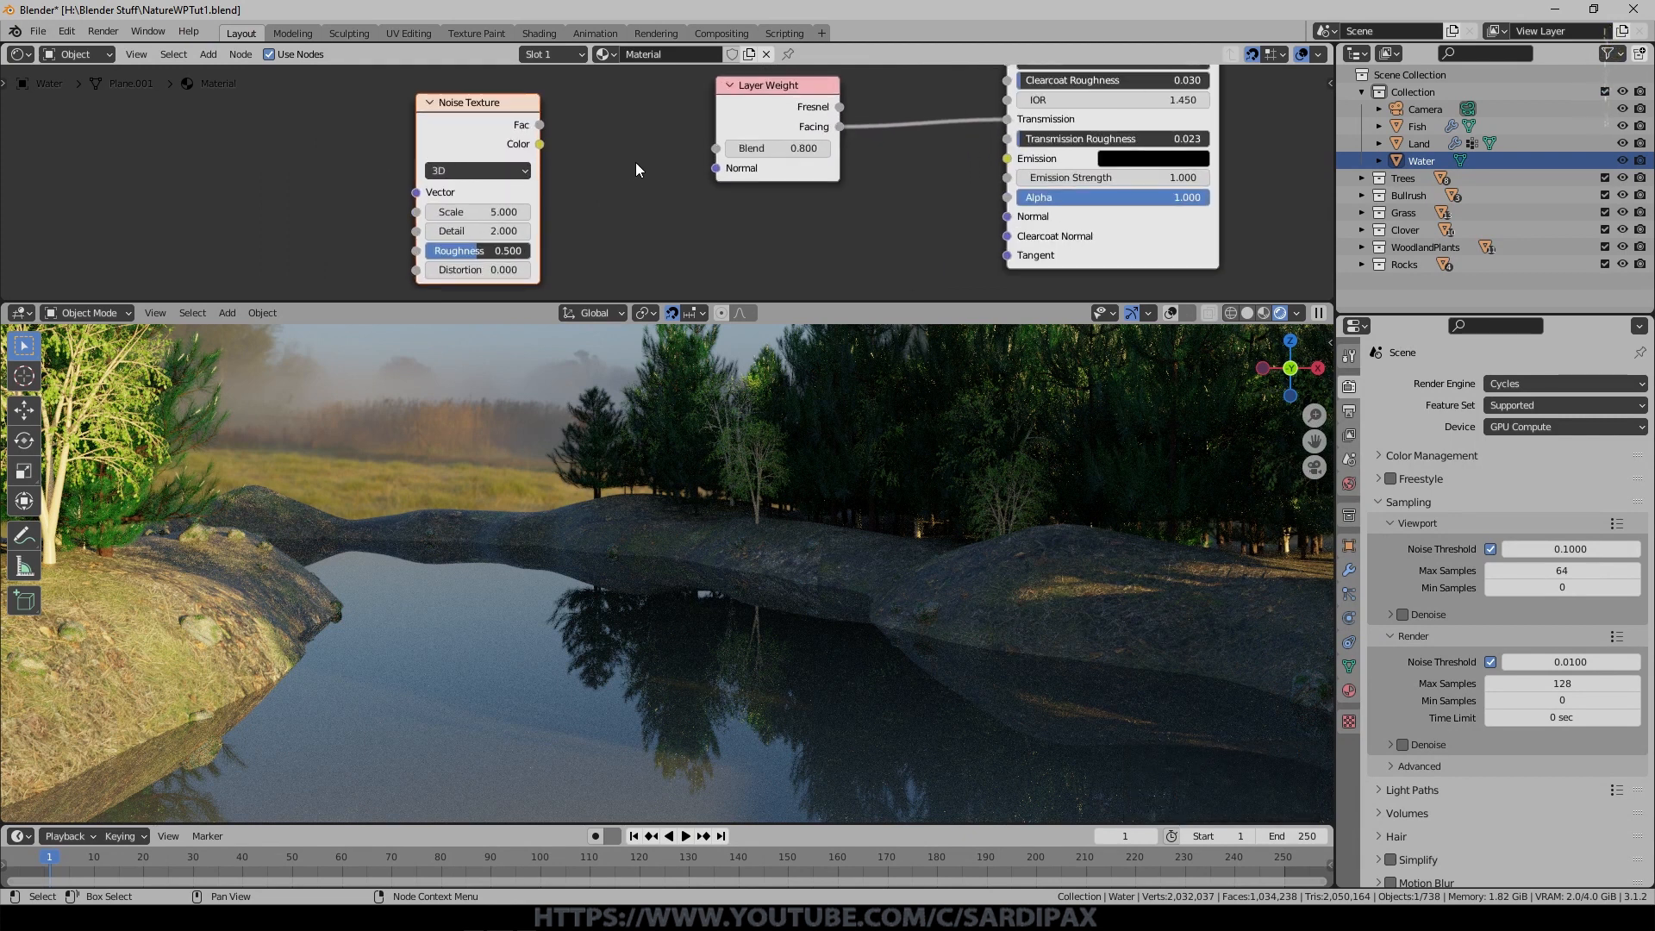
Add a Bump node, feed the Noise Texture's Fac into its Height, and connect its Normal output to the Principled BSDF's Normal.
click(208, 54)
mouse_move(235, 186)
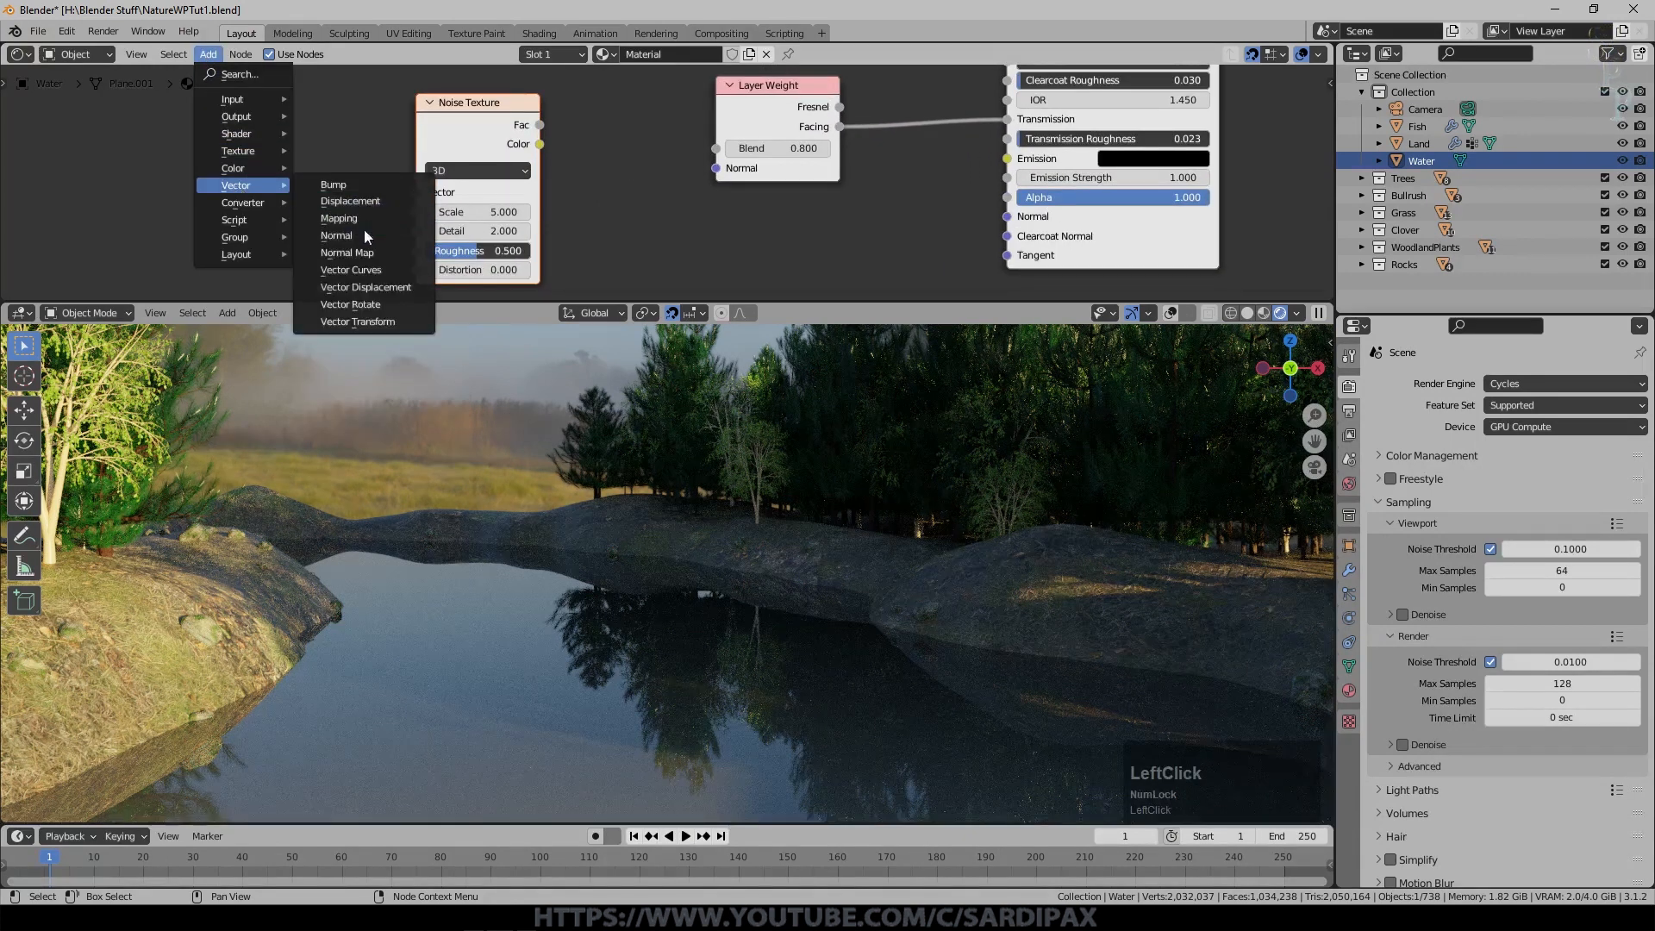
click(328, 181)
click(609, 185)
scroll(586, 127, down, 2)
drag(585, 126, 705, 259)
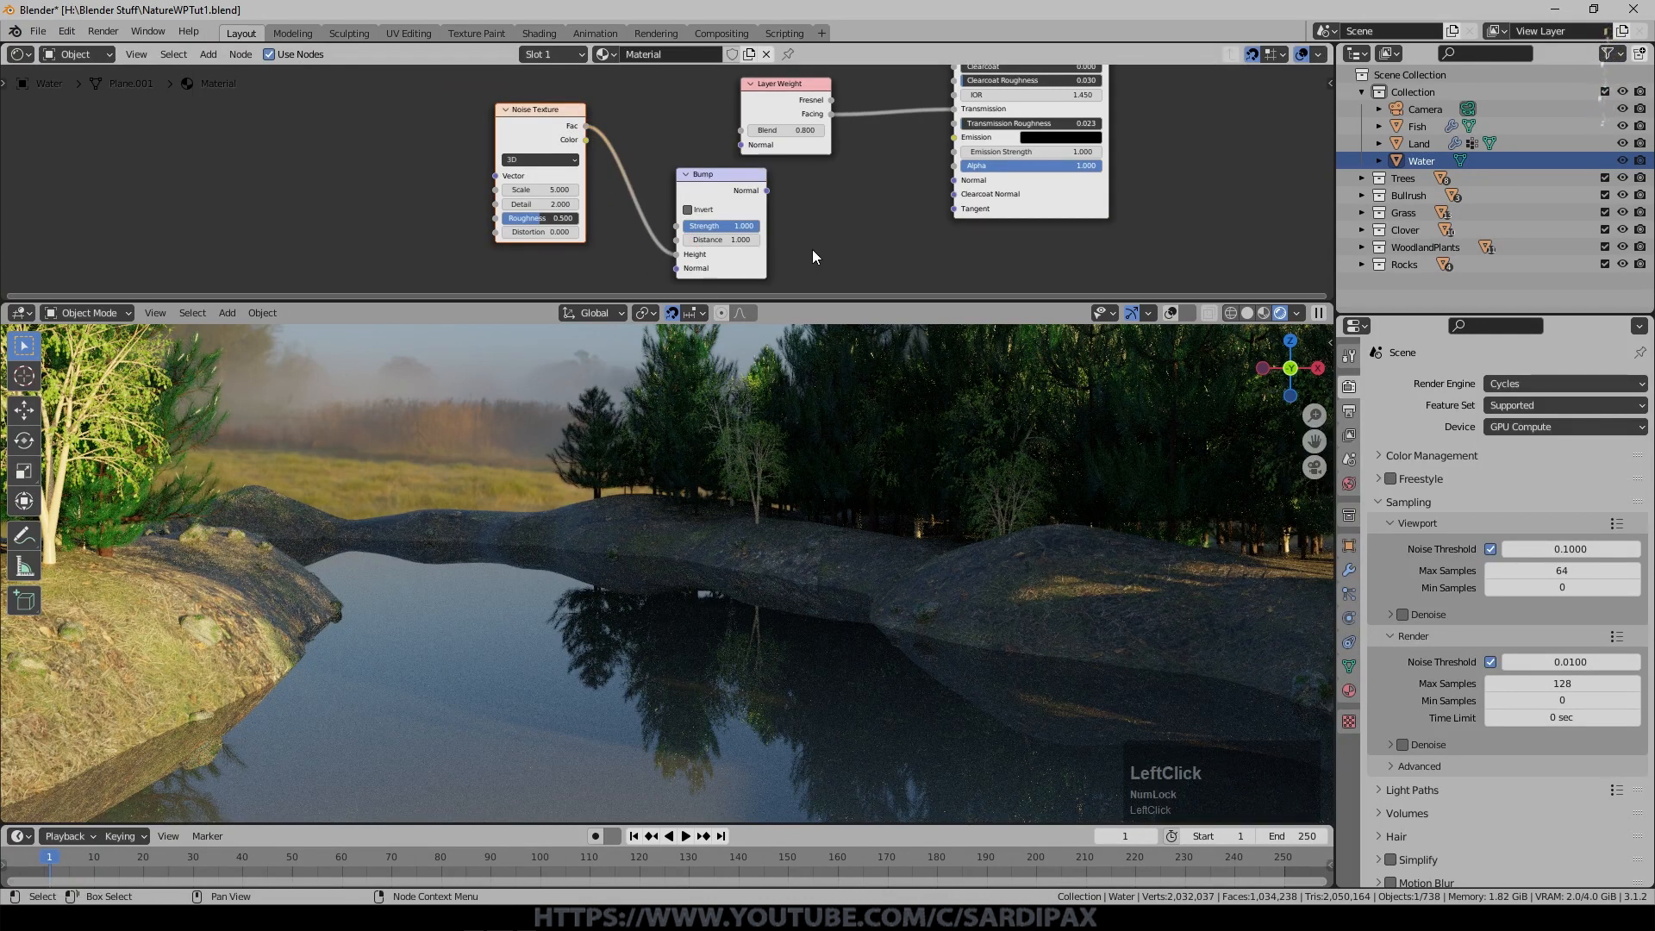
drag(766, 189, 956, 188)
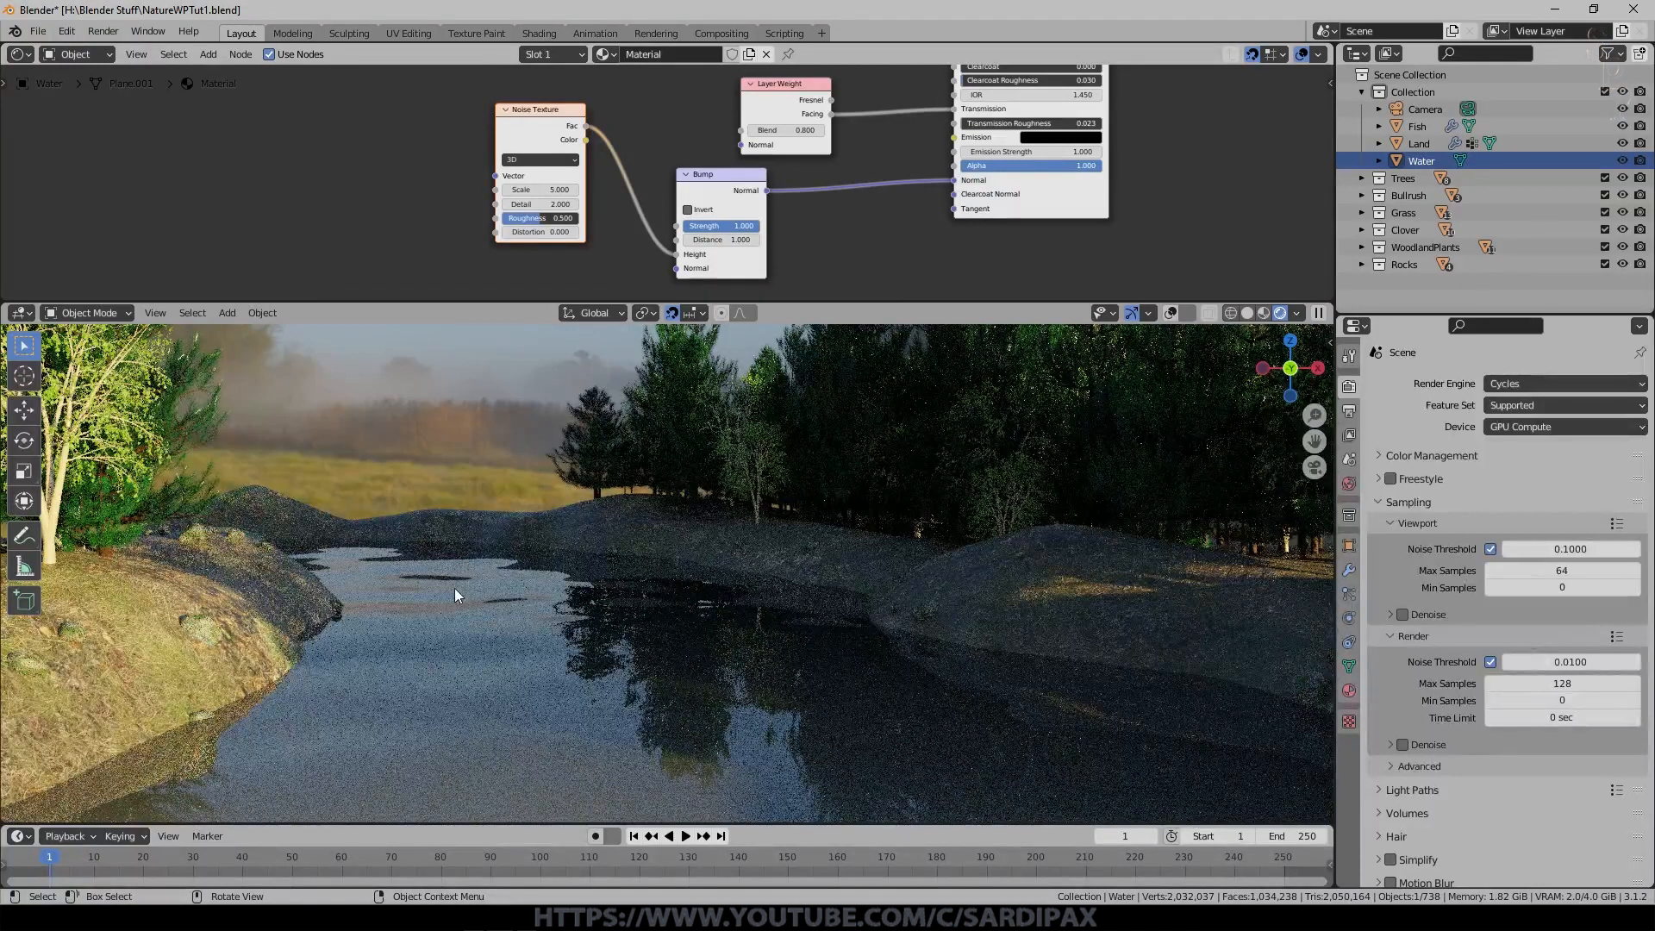
Set the Noise Texture's Scale to 60 and the Bump node's Strength to 0.05.
click(557, 189)
text(60)
key(Return)
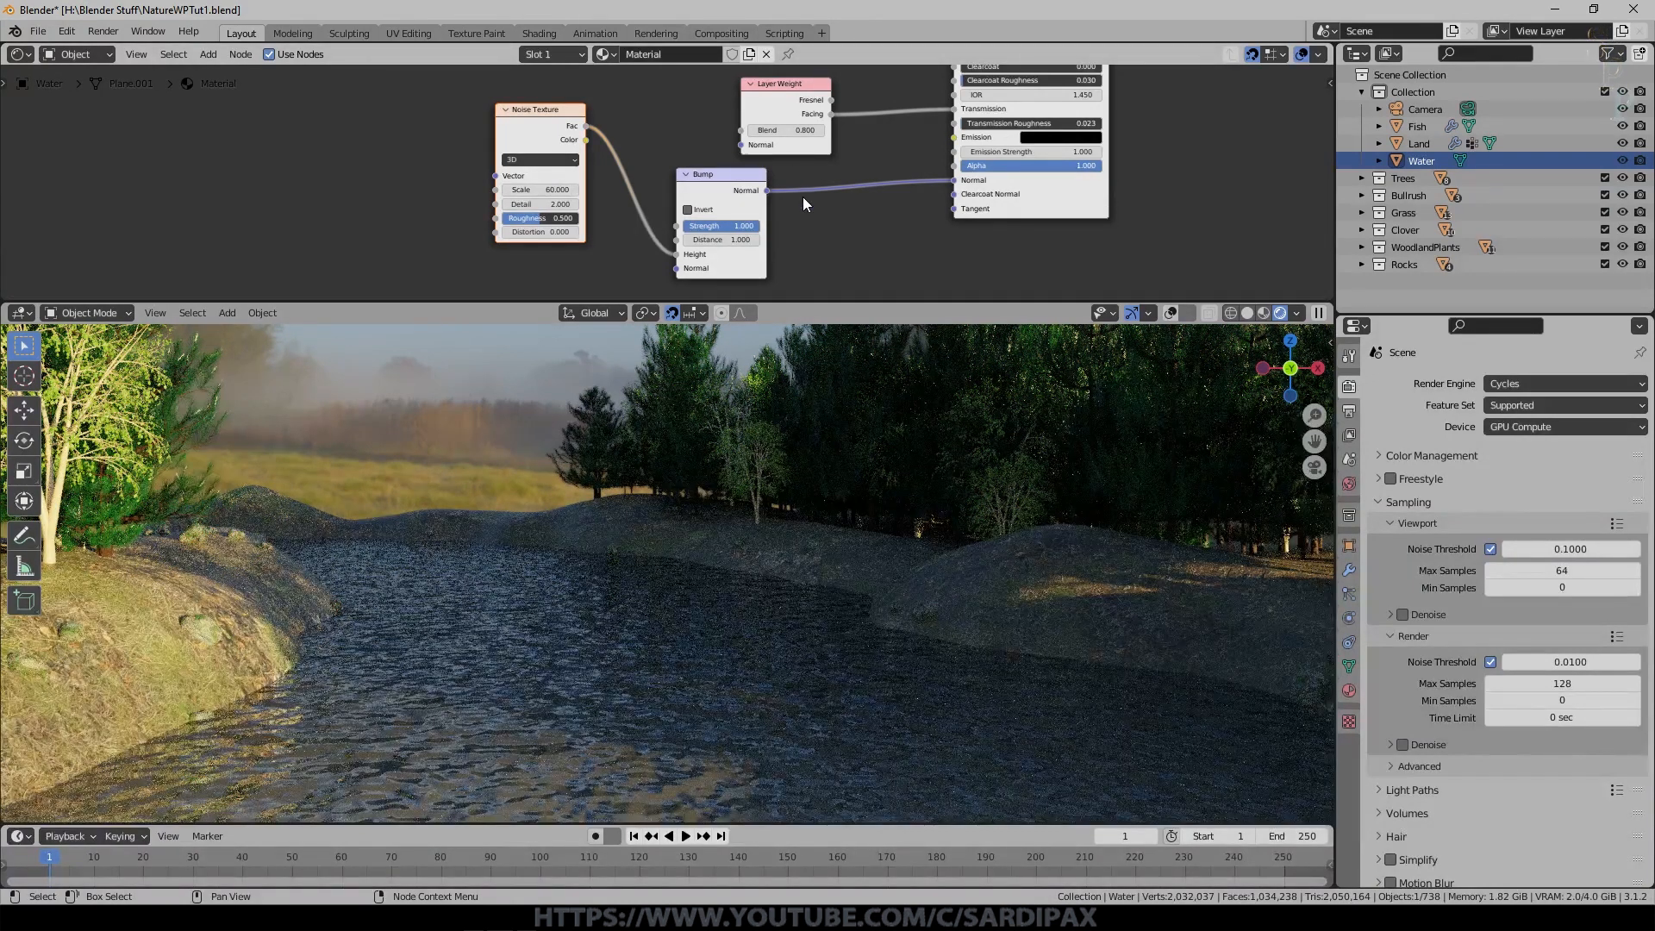
click(721, 226)
text(0)
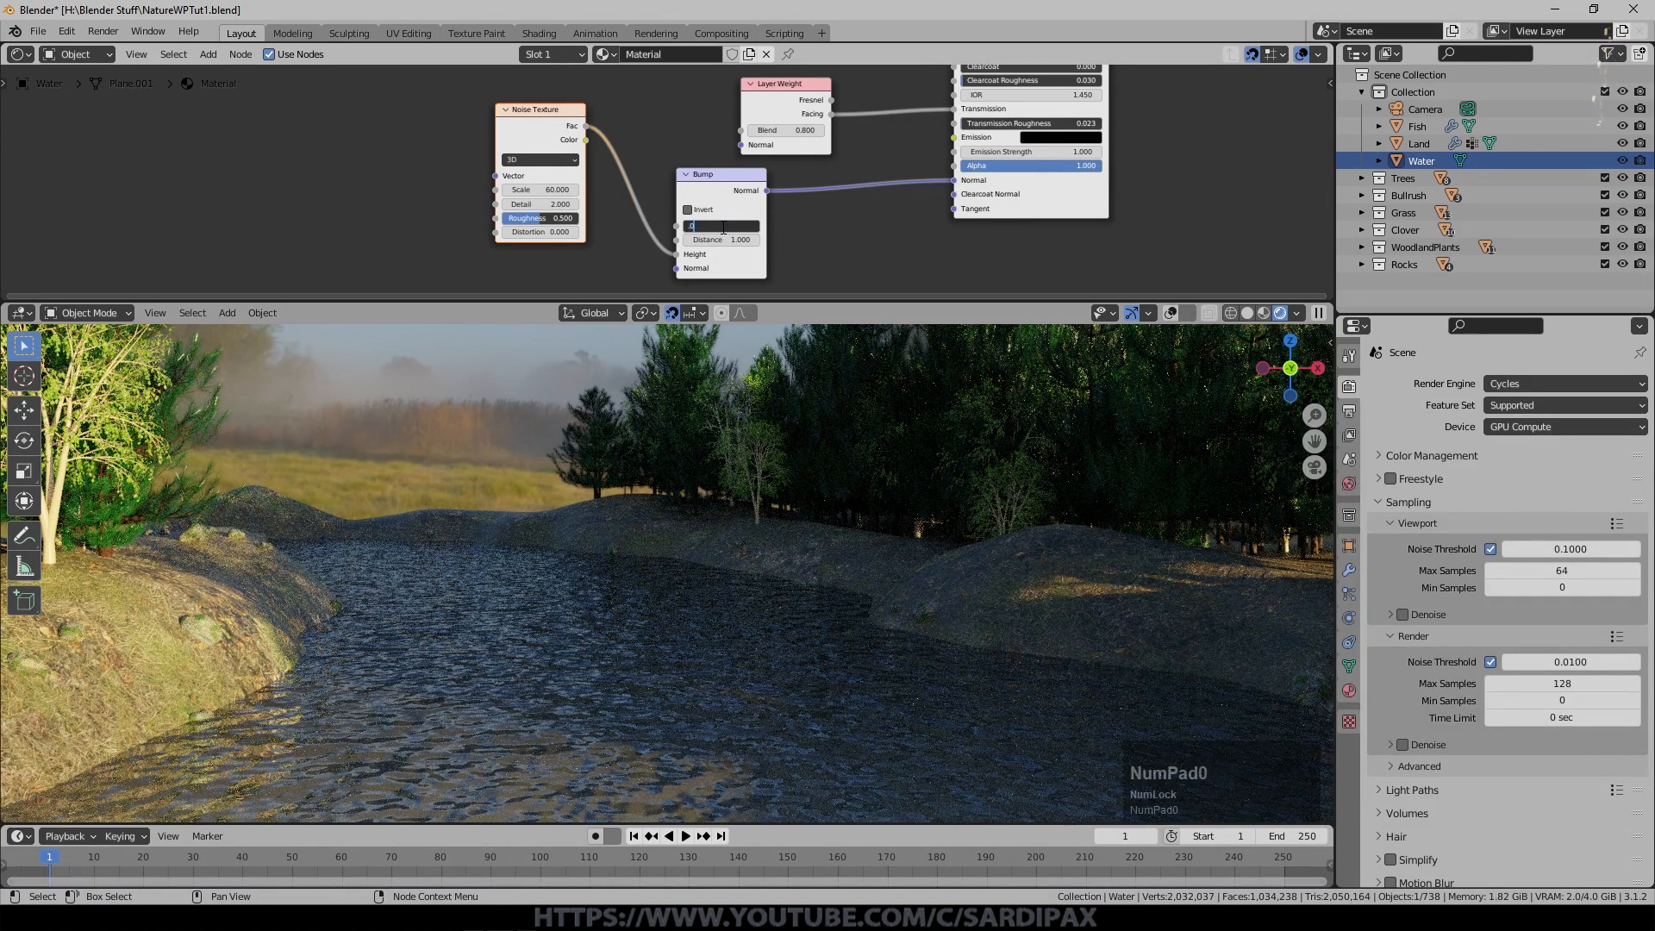
text(.05)
key(Return)
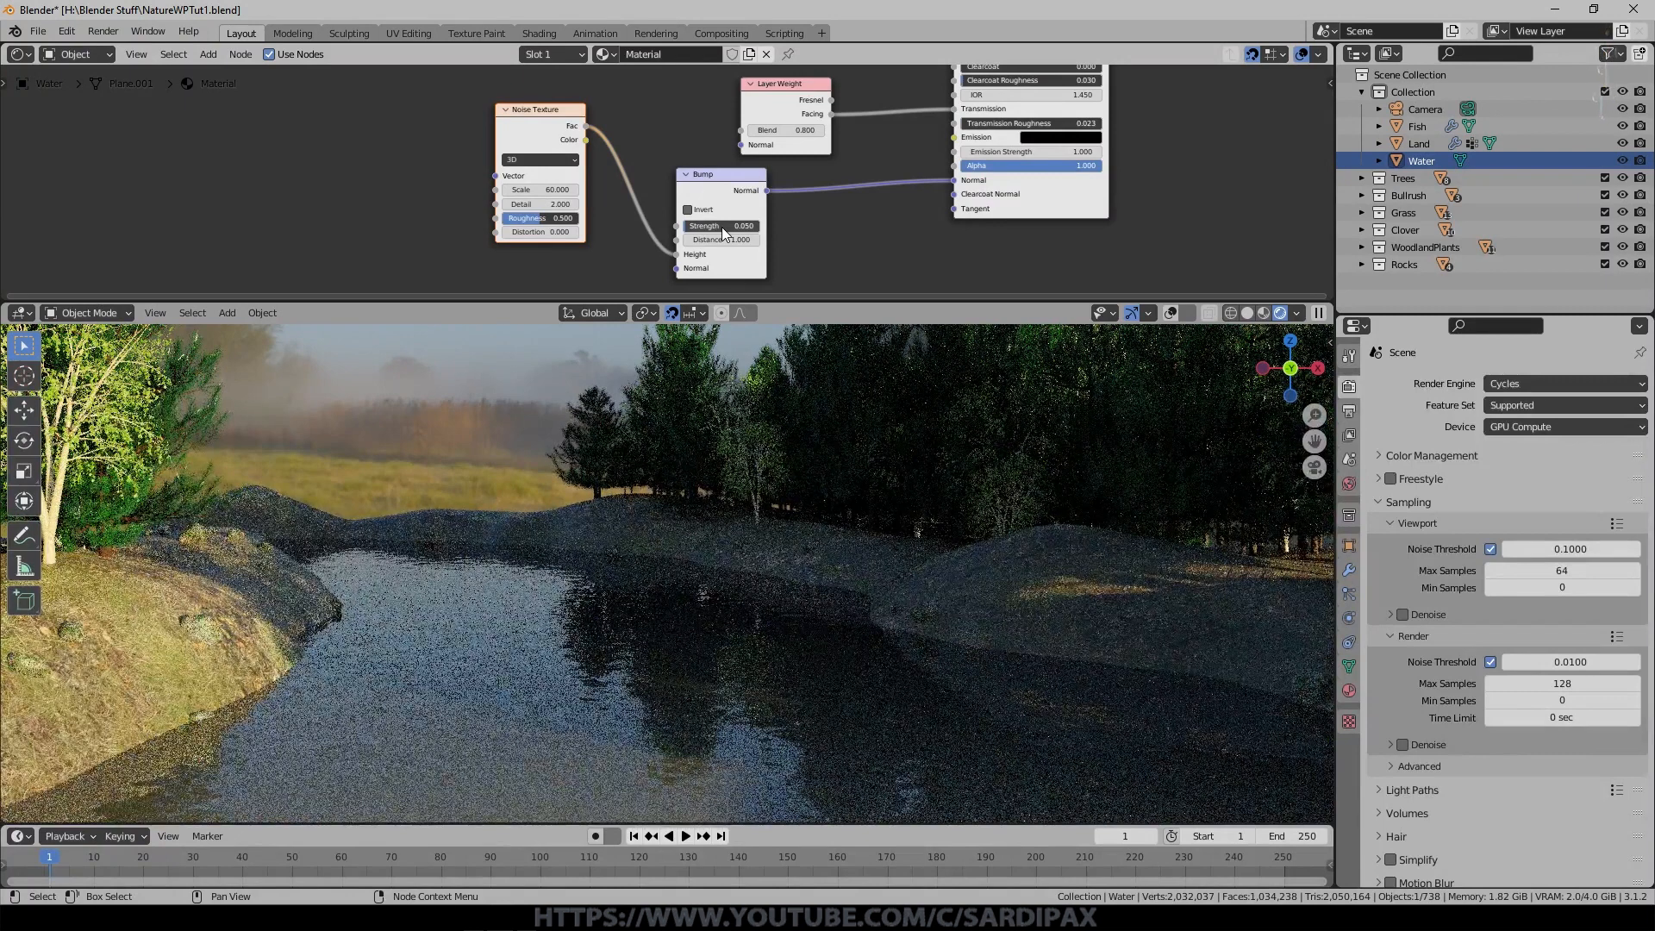
Set the Noise Texture's Scale to 85 and its Detail to 15.
click(546, 189)
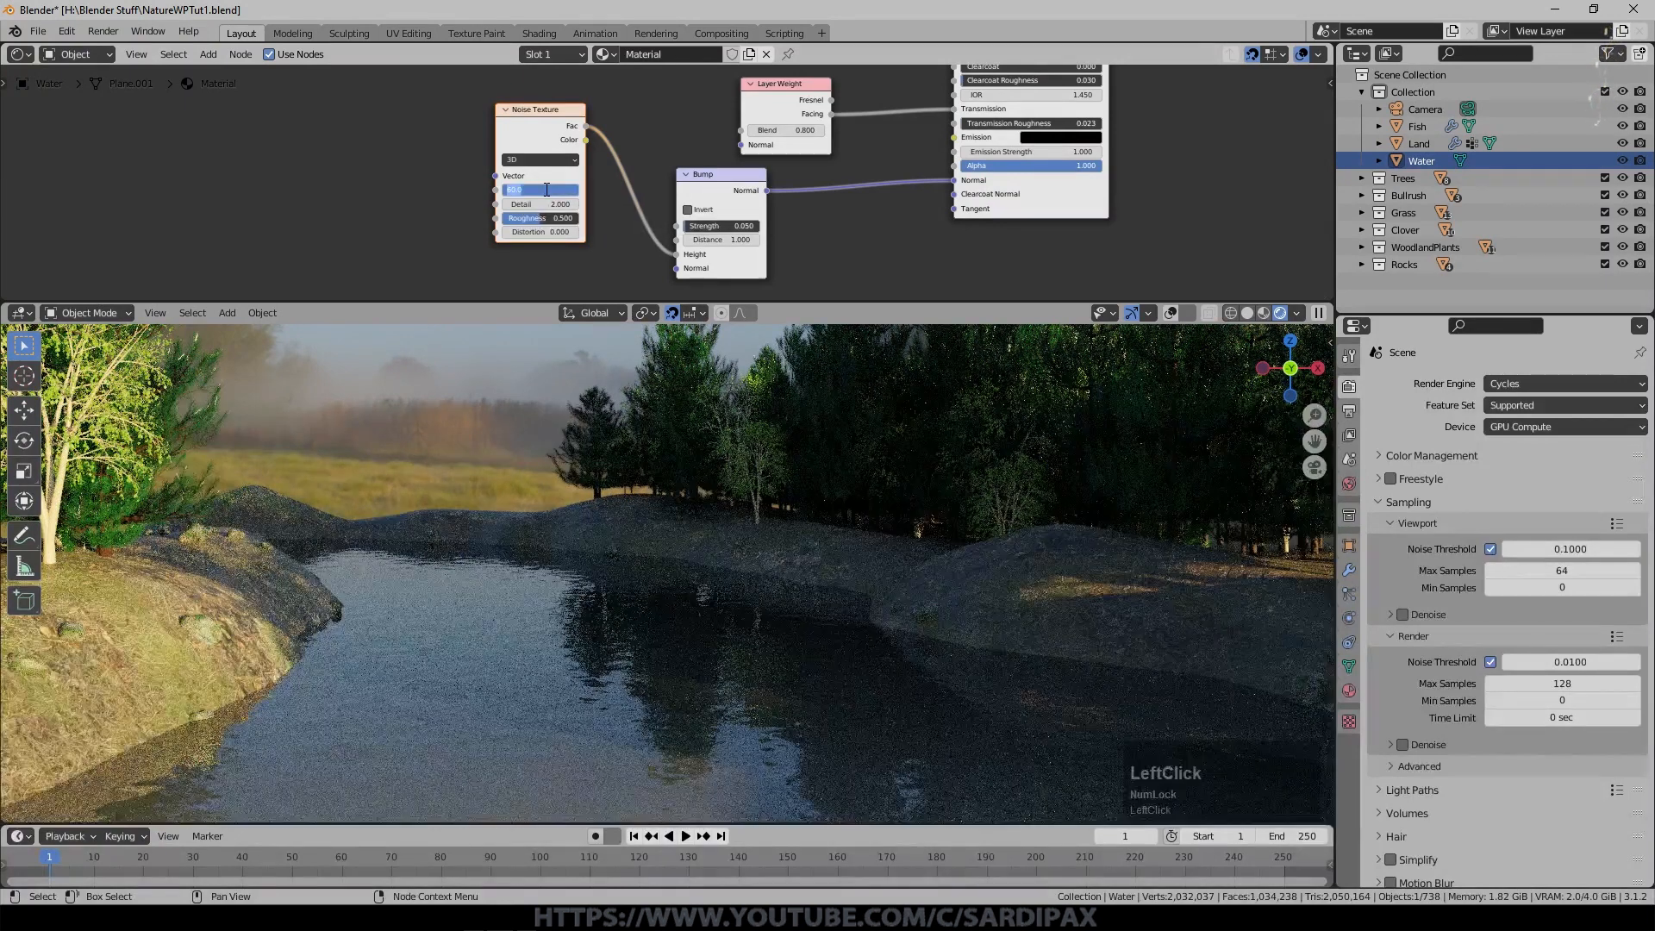
text(85)
key(KP_Enter)
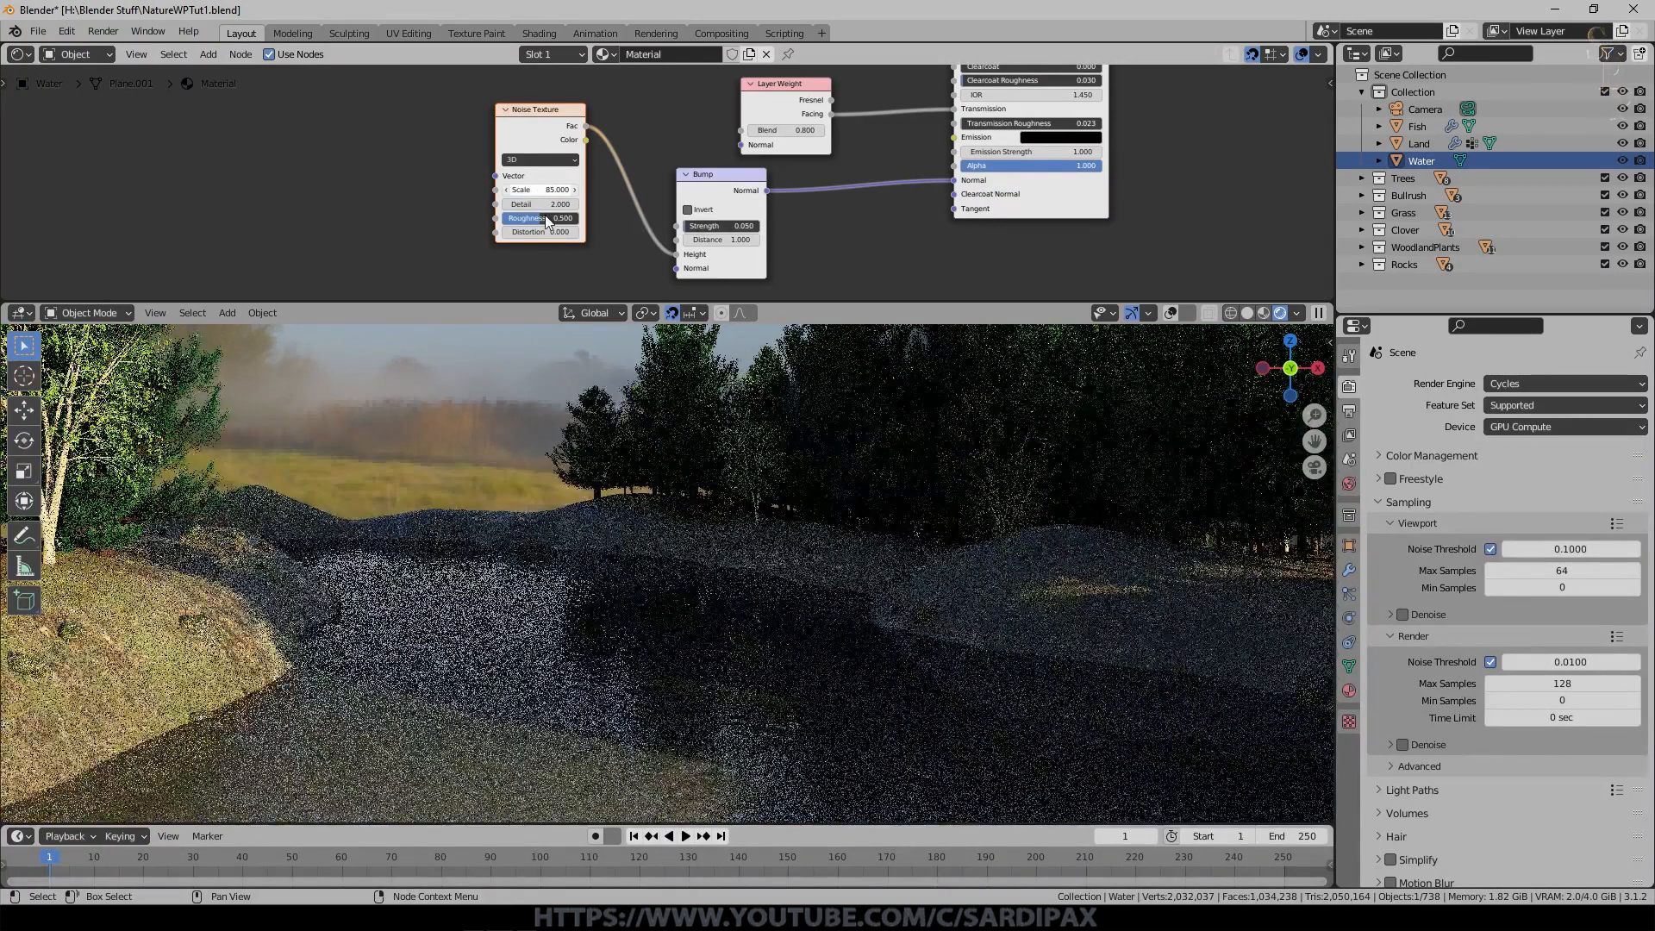
drag(545, 209, 655, 209)
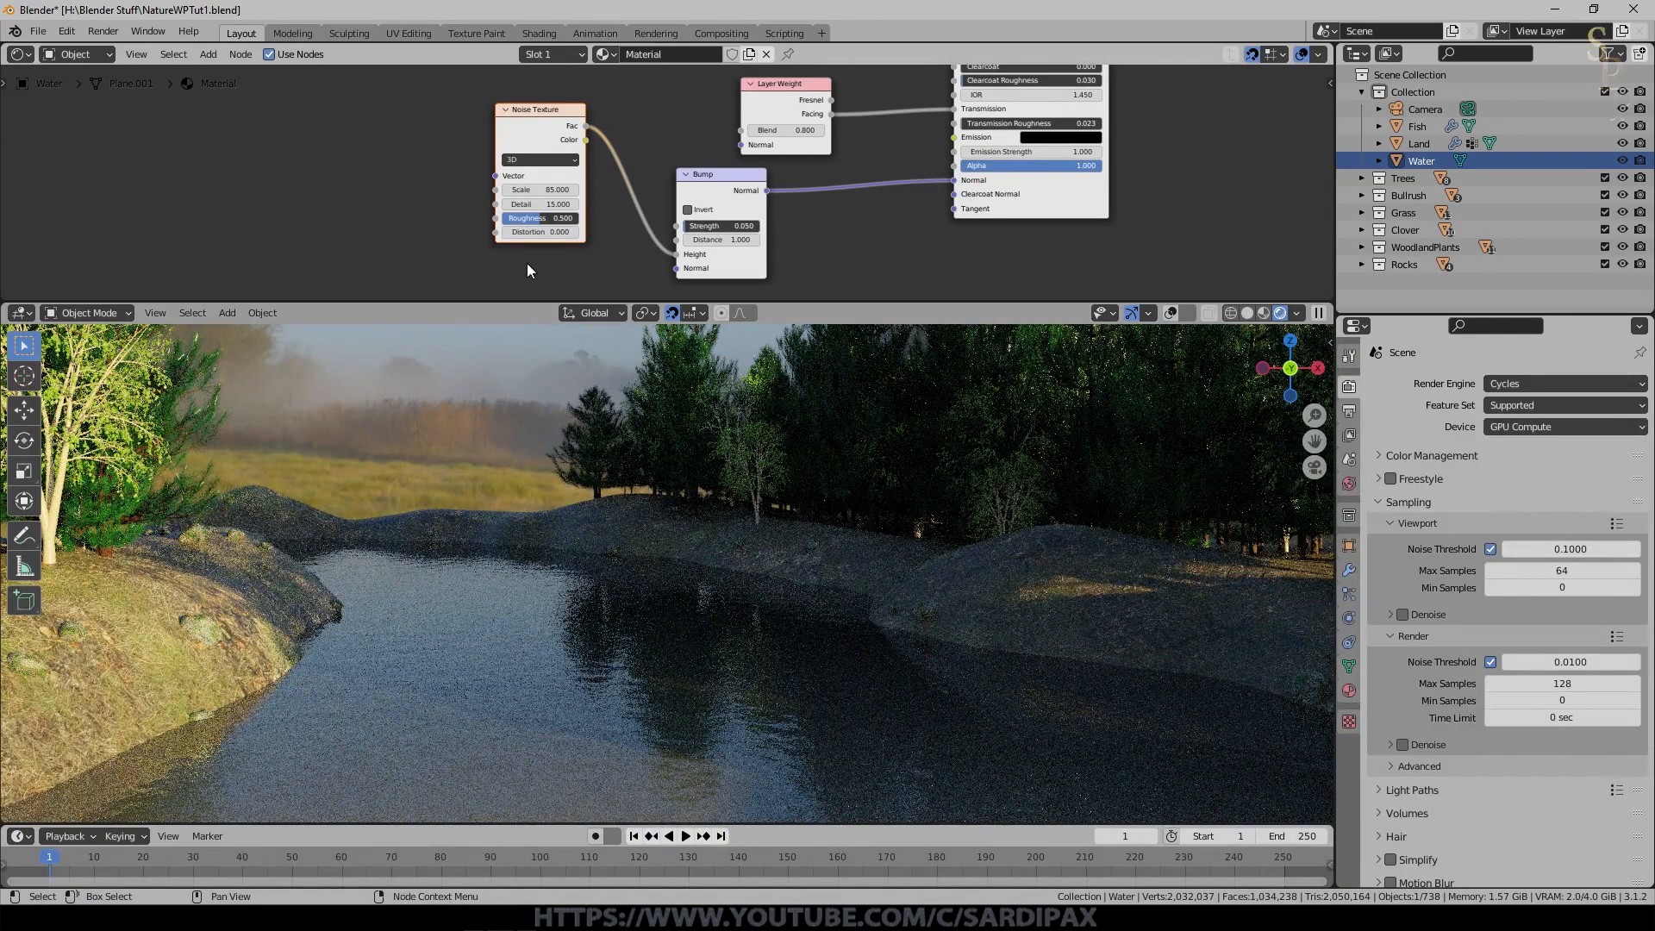
Set the Bump node's Strength to 0.04 for calmer ripples on the water.
click(715, 225)
text(0.04)
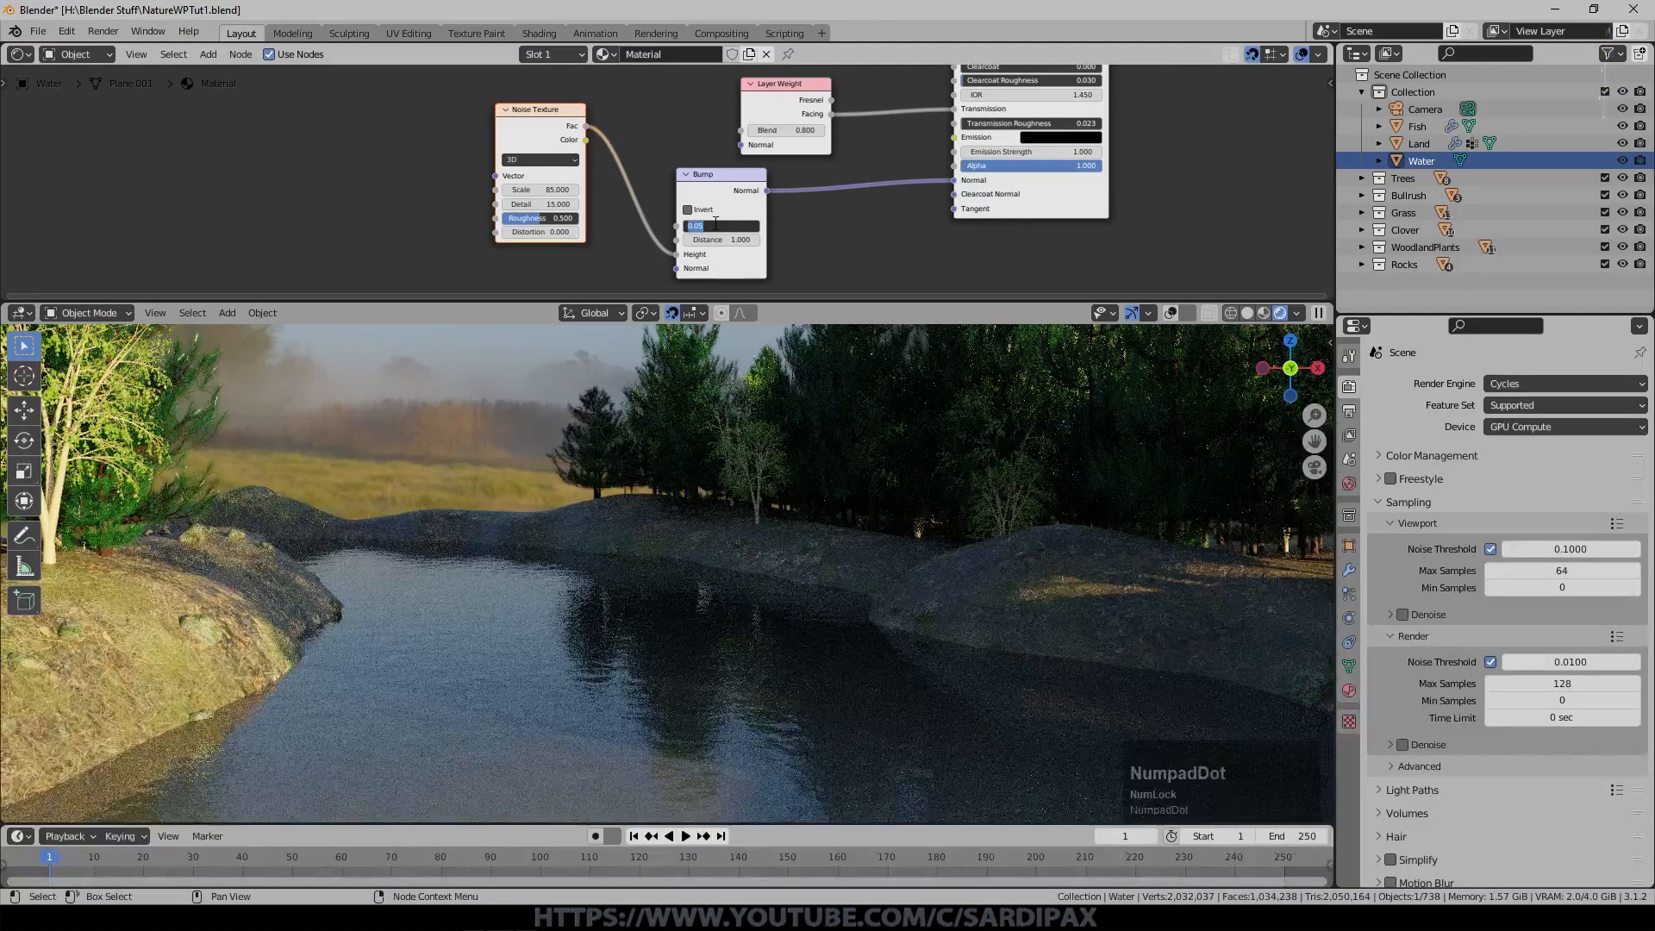
key(Return)
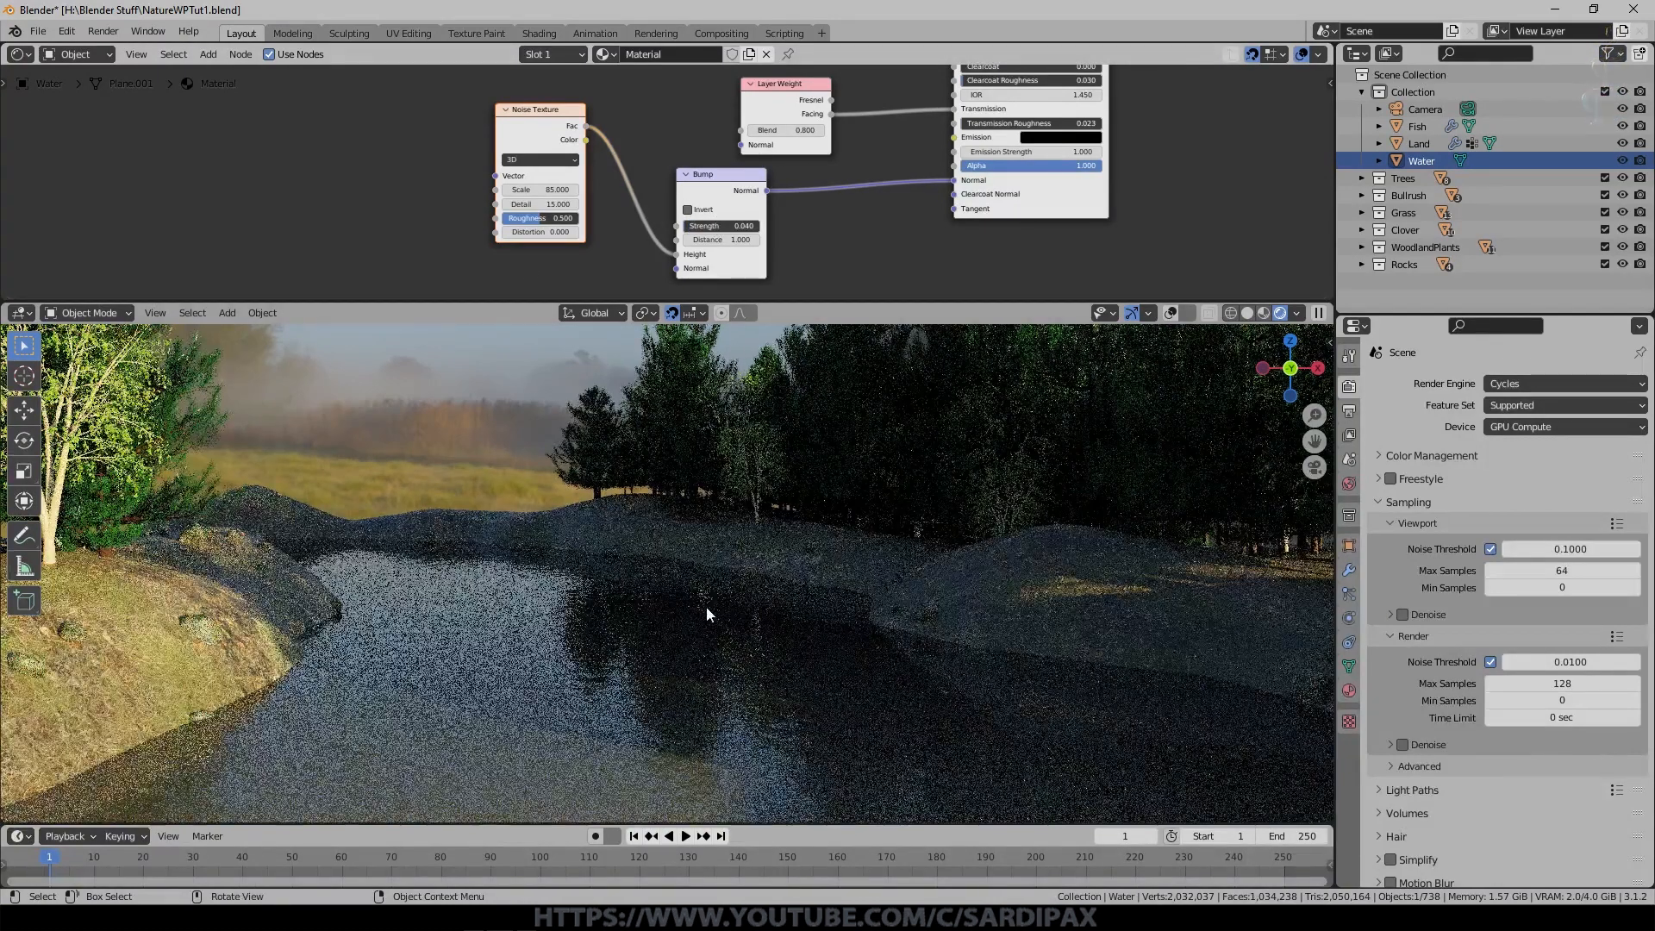
Refine the ripples by setting the Noise Texture's Scale to 100 and the Bump node's Strength to 0.03.
scroll(706, 608, up, 2)
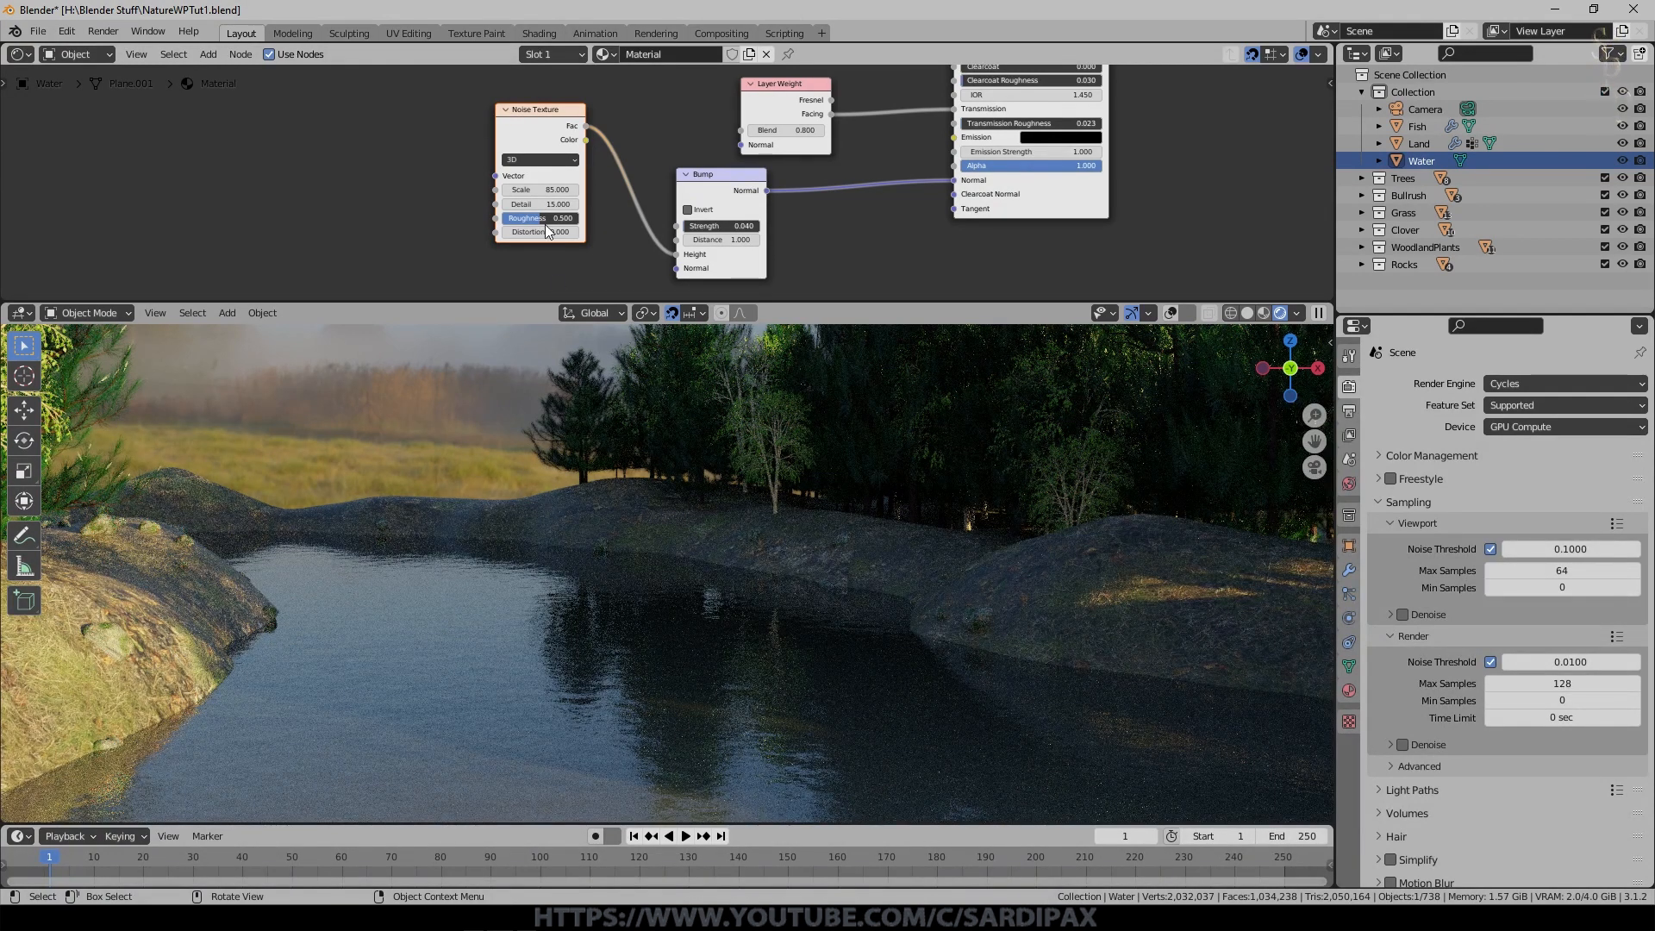
click(552, 190)
text(1)
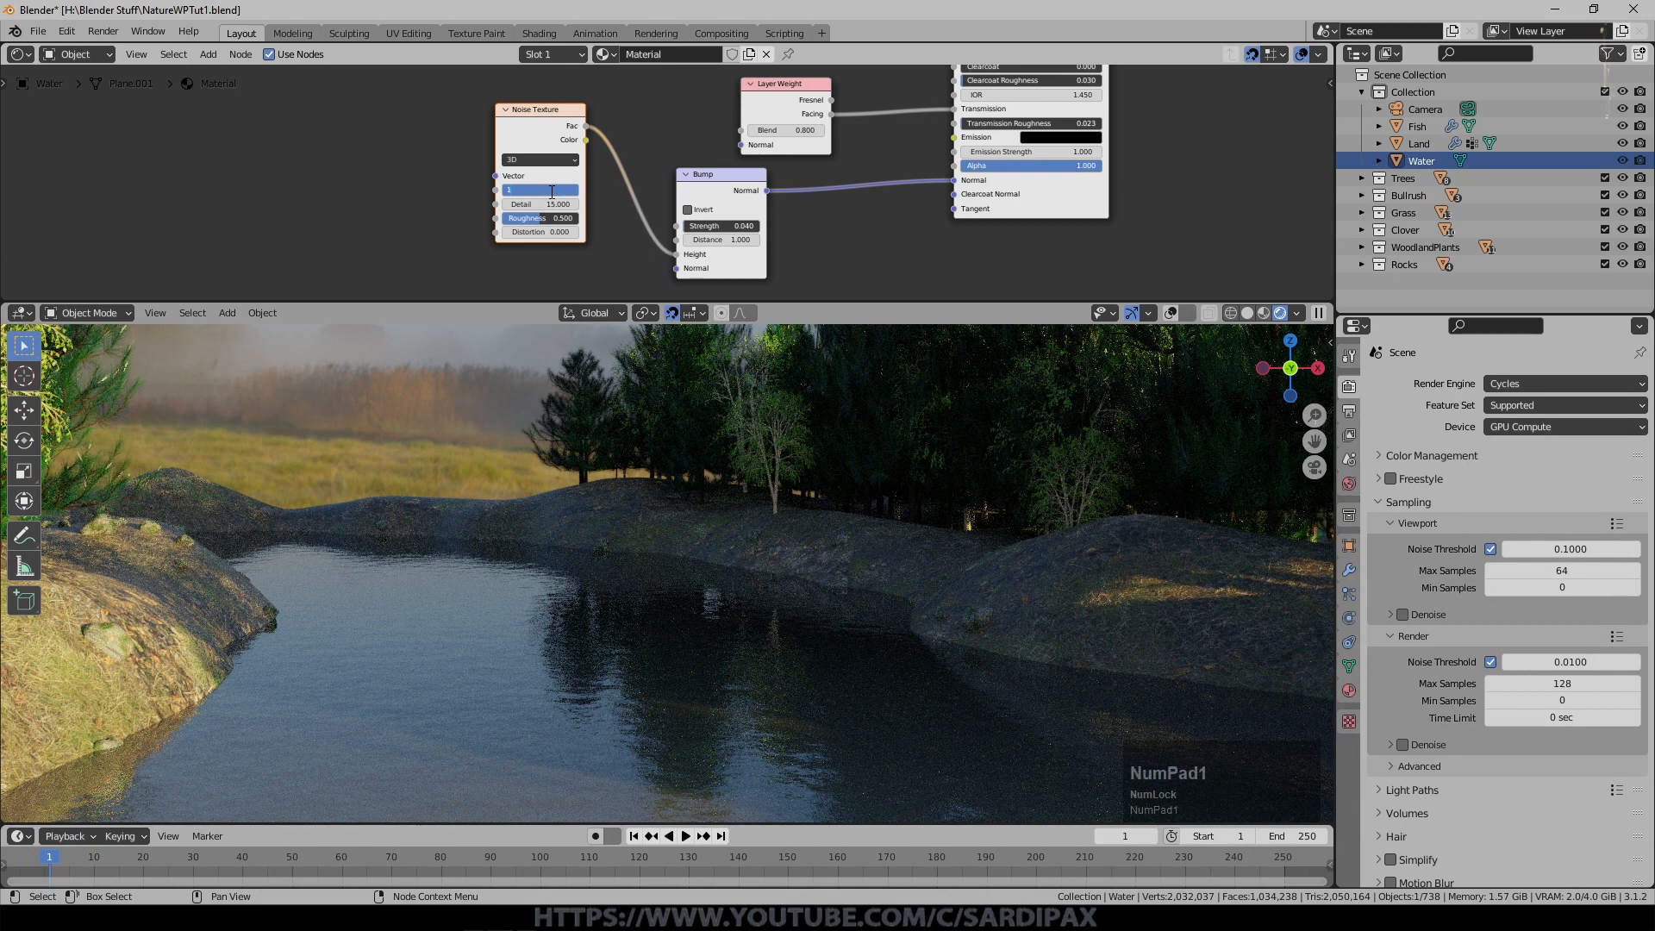
key(KP_Enter)
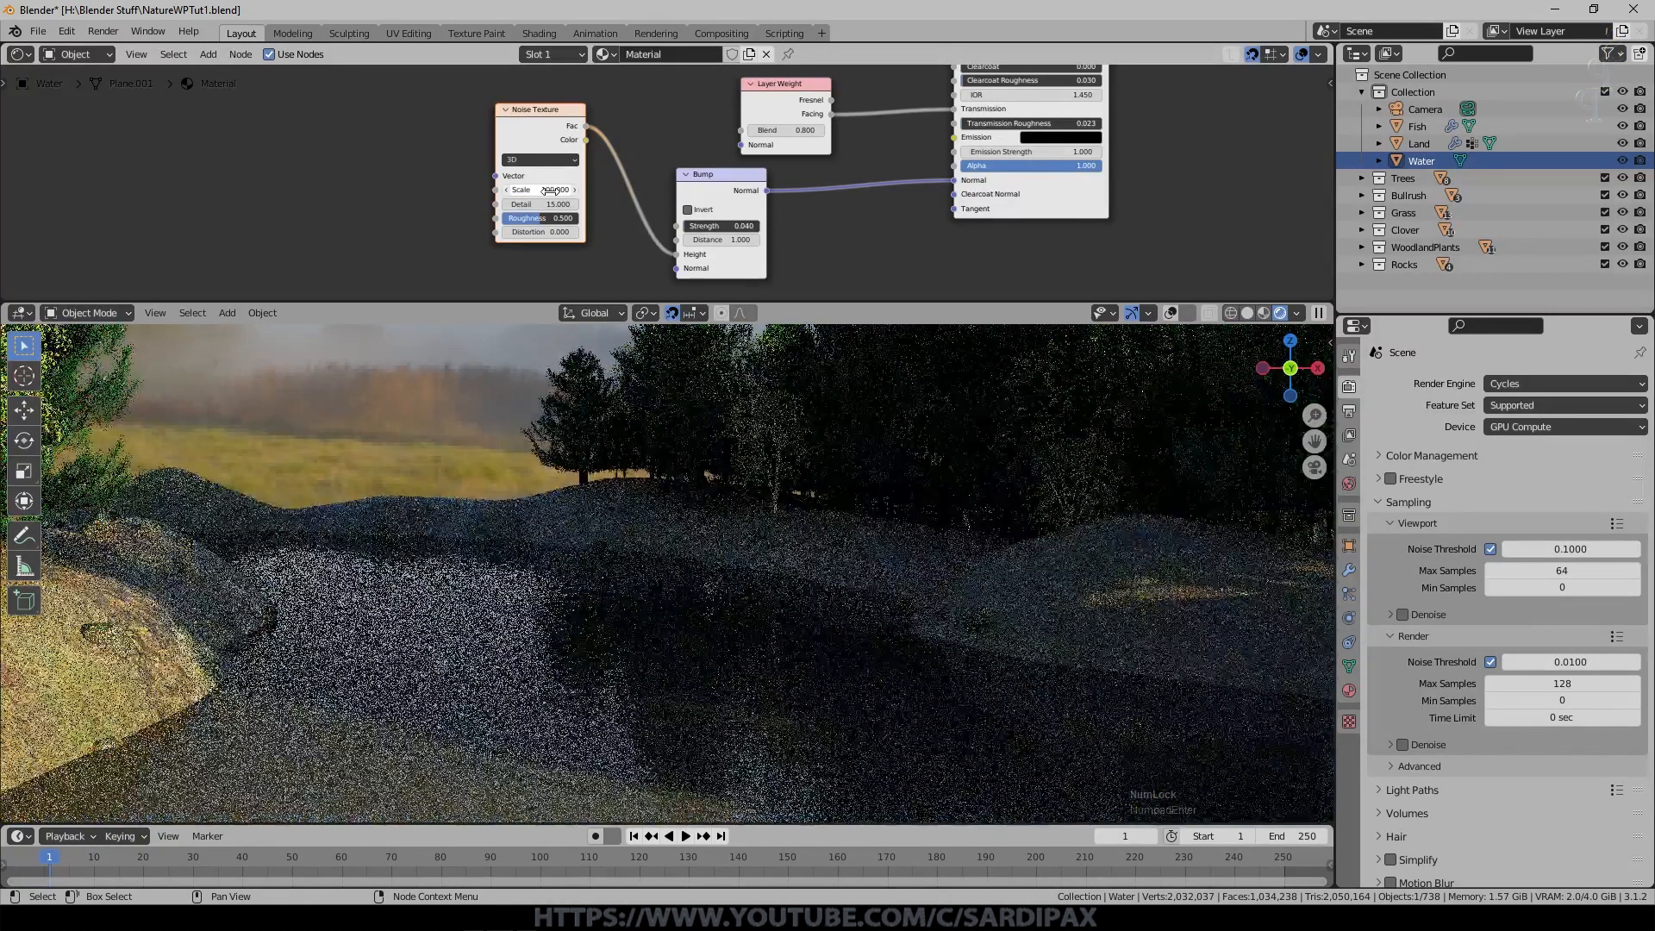
click(738, 228)
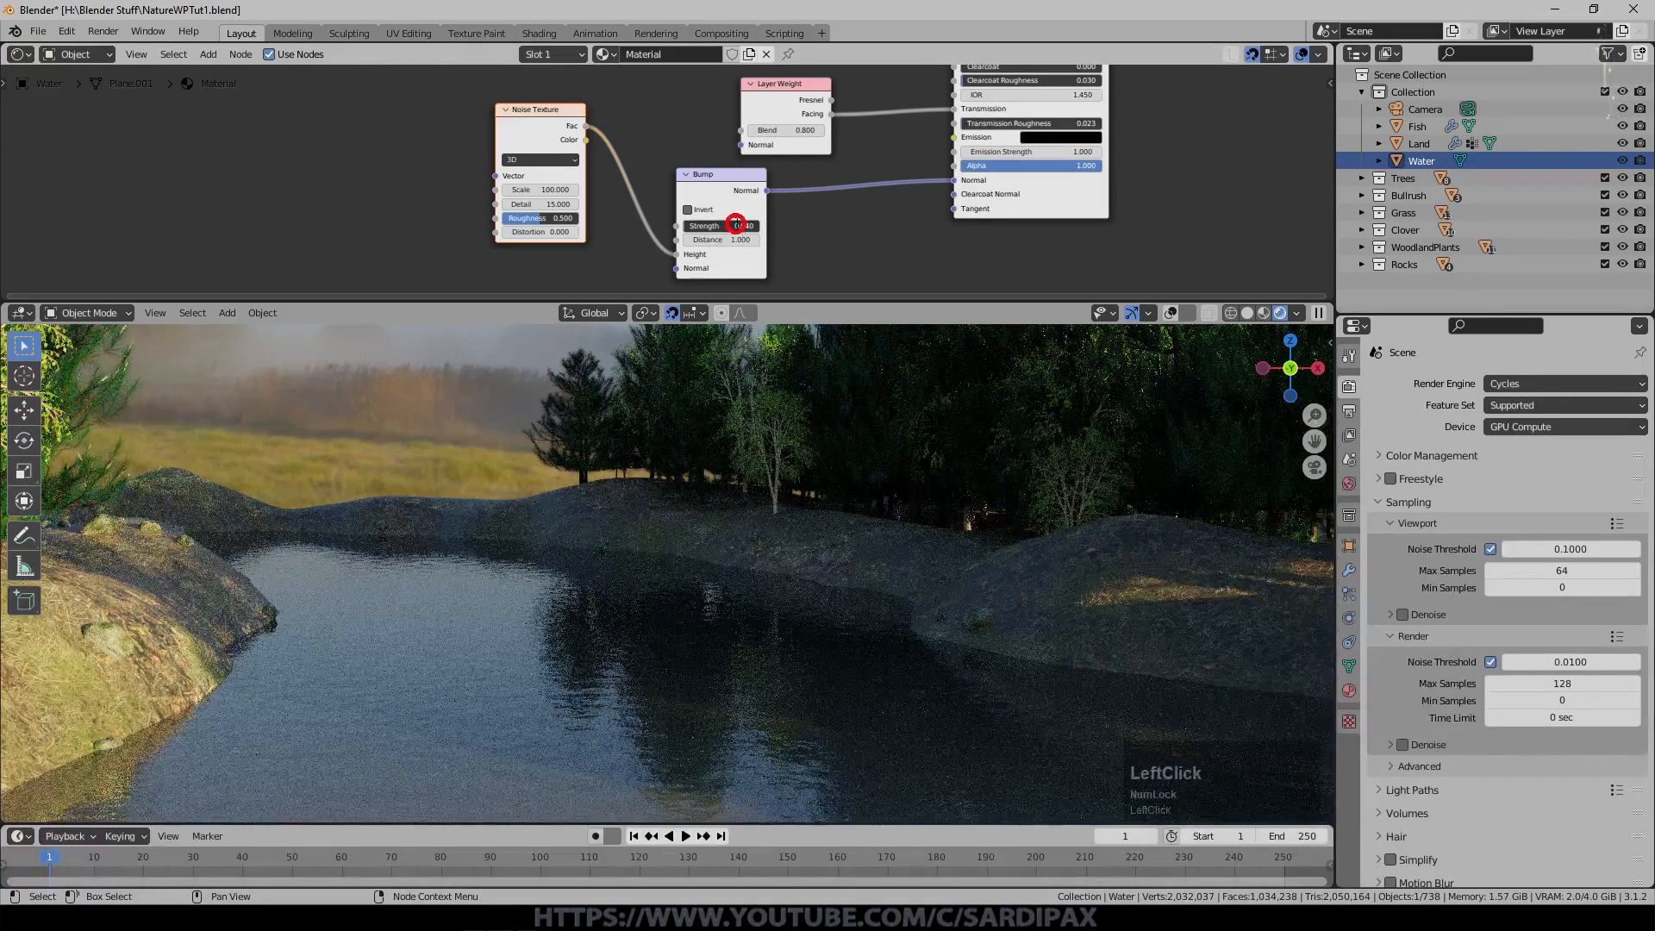
key(BackSpace)
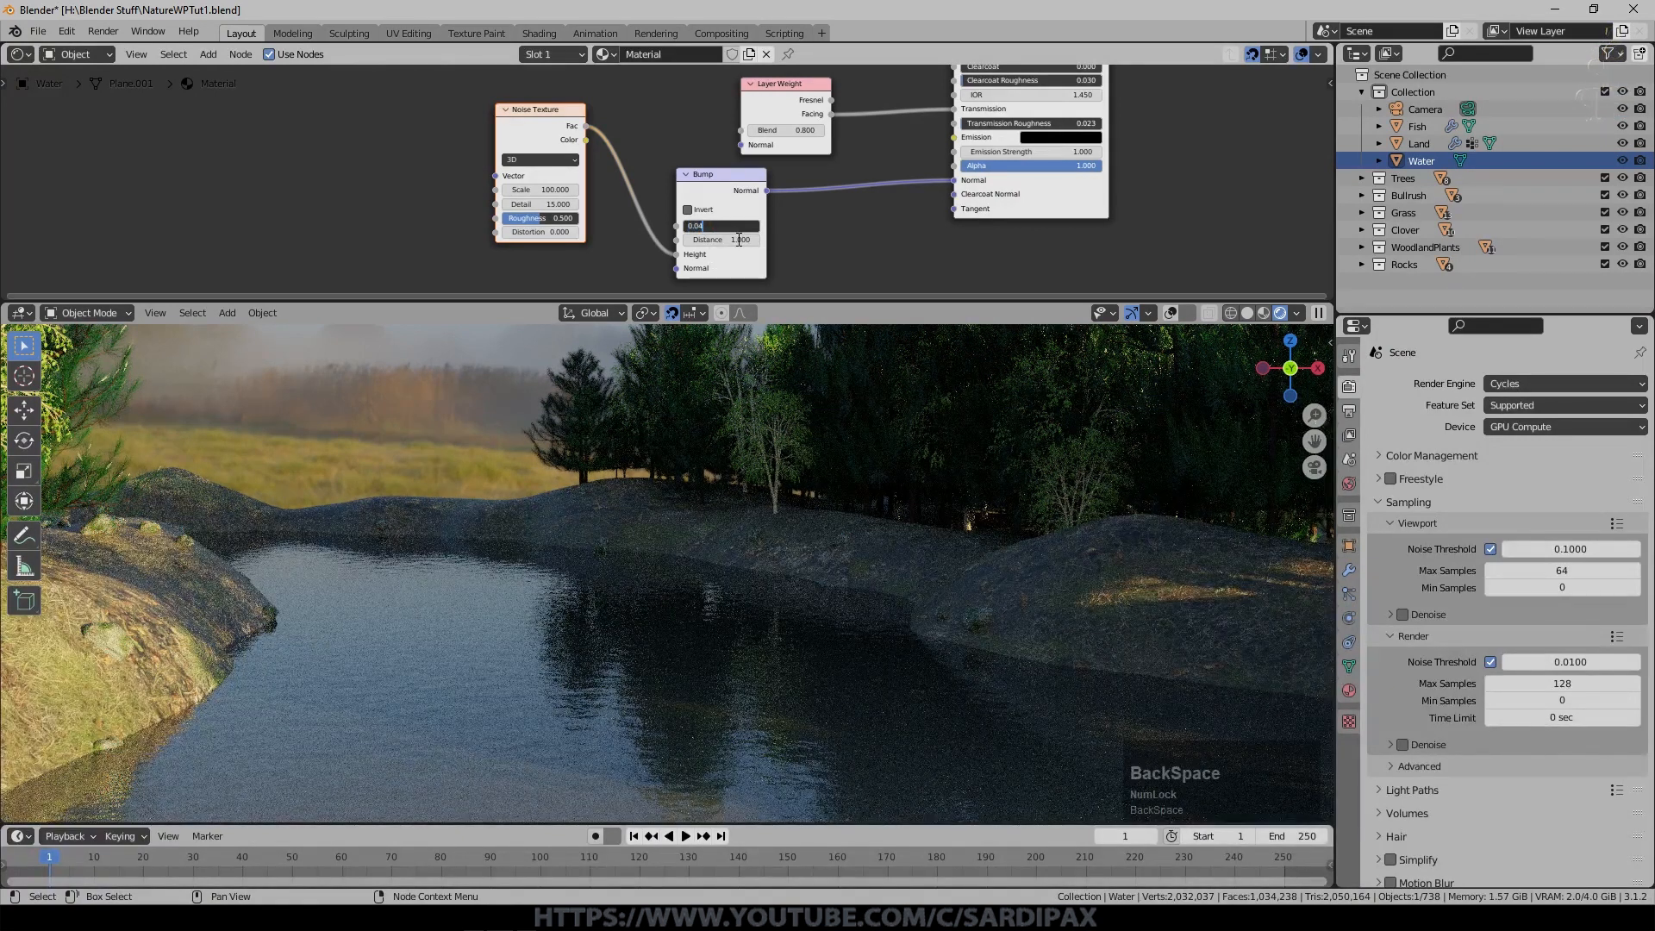
text(0.03)
key(Return)
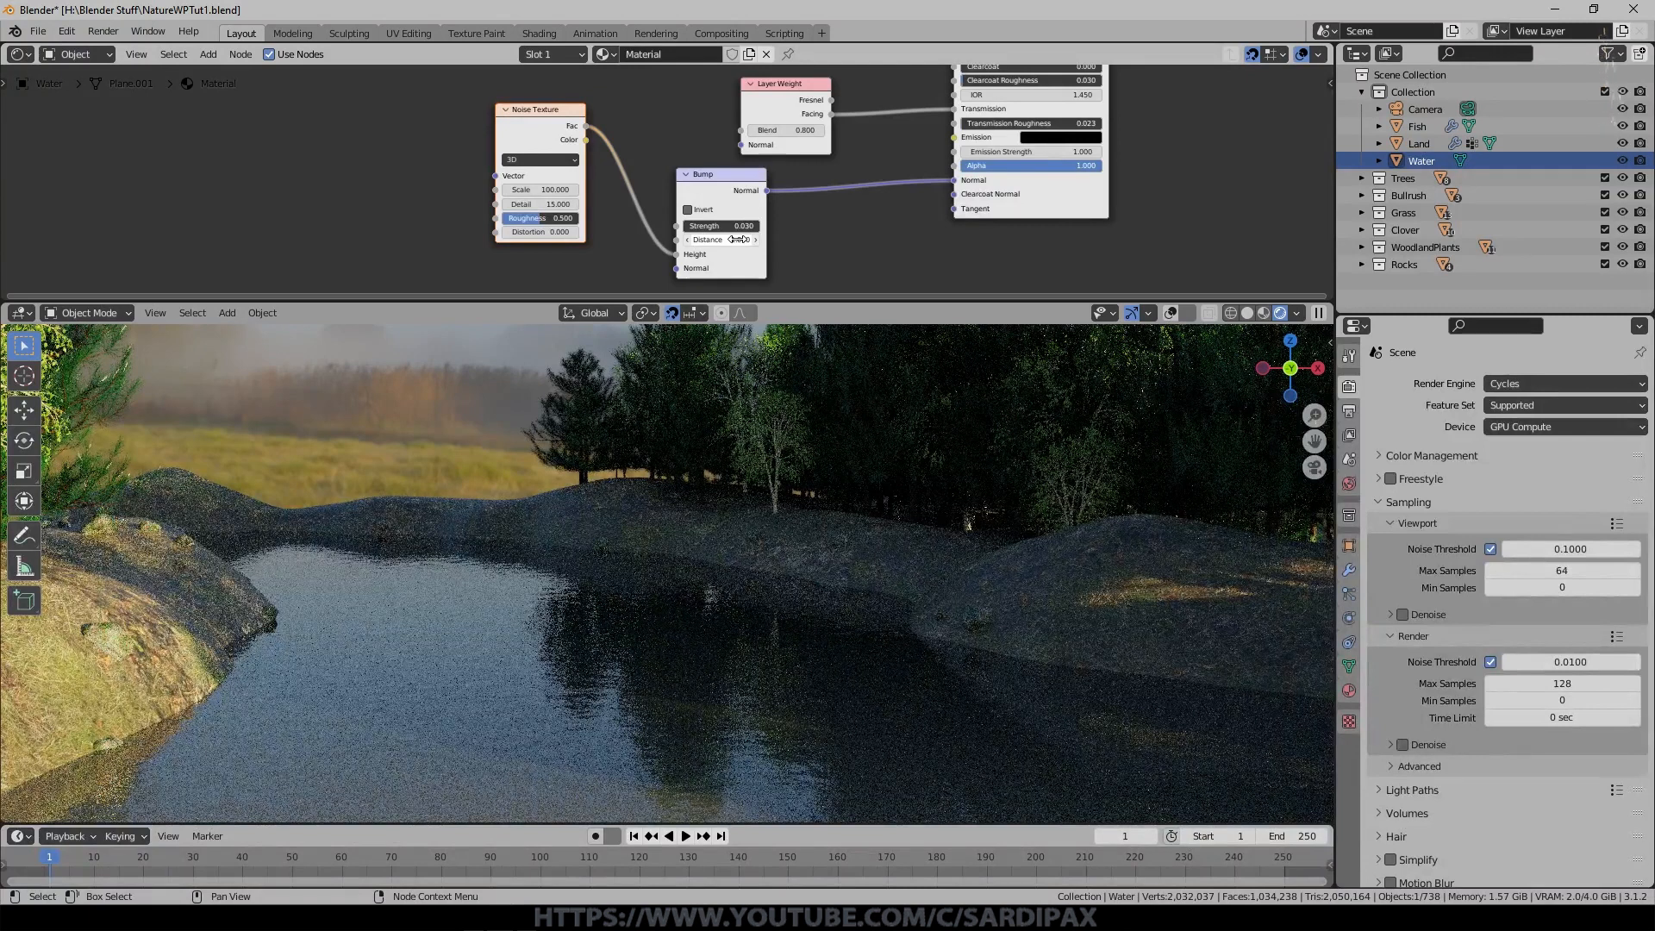
scroll(770, 315, down, 2)
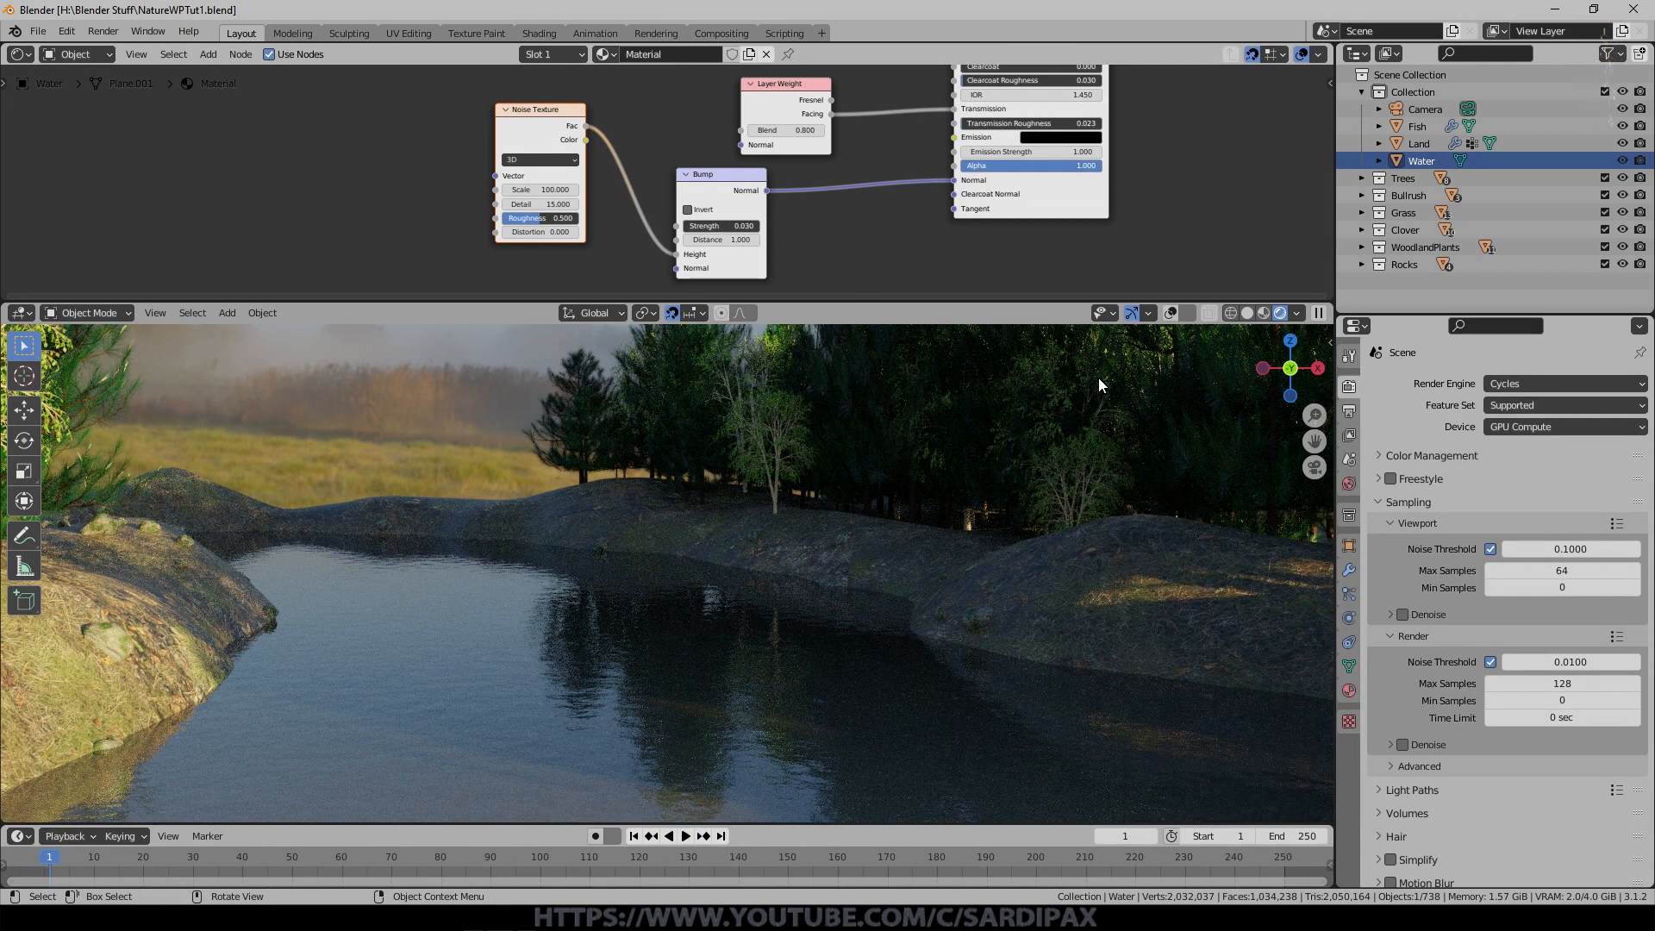
Select the Land object, hide the Water in the viewport, and display the Land's geometry nodes in the node editor.
click(1417, 143)
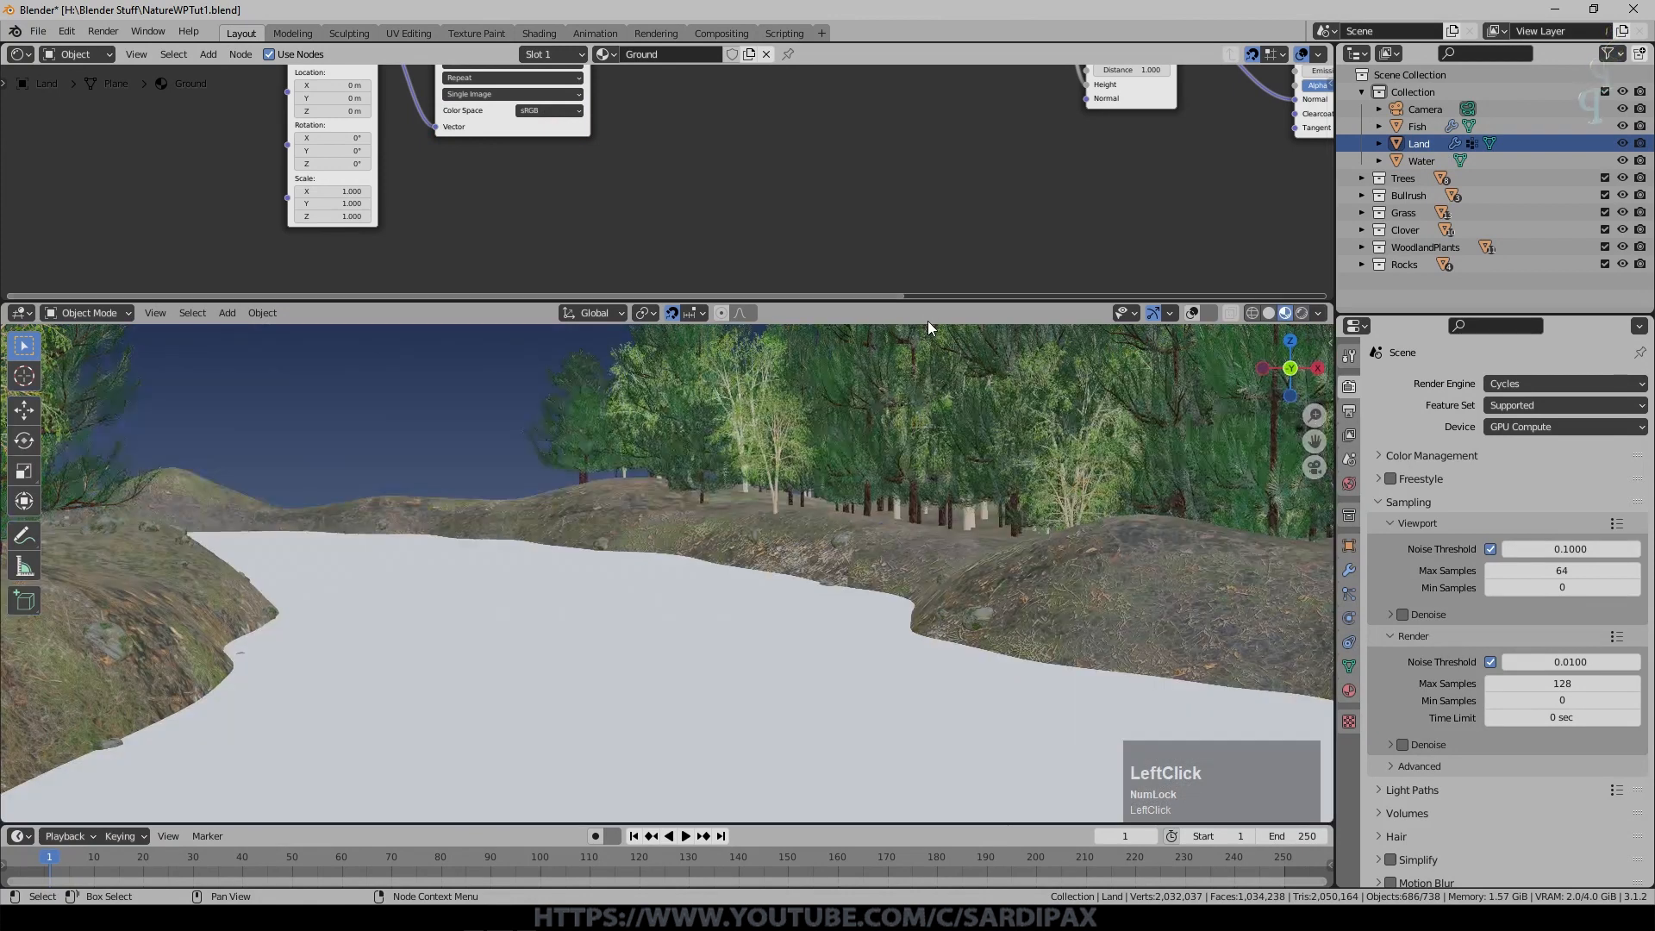
scroll(927, 232, down, 8)
shift+middle_drag(927, 233, 792, 247)
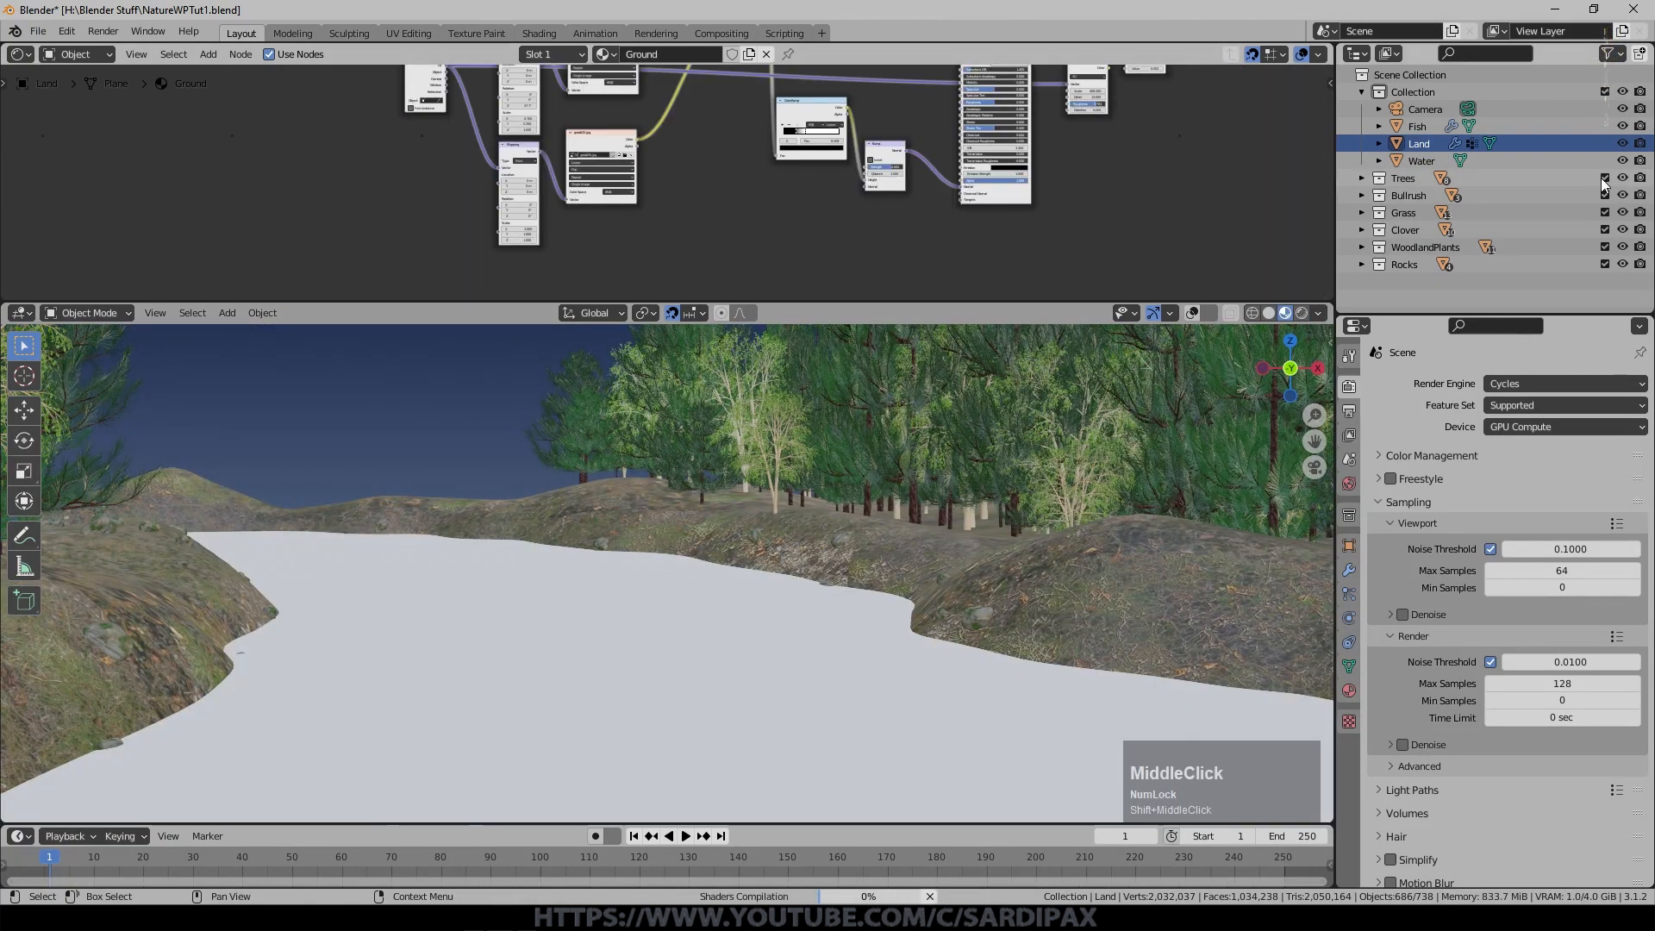
click(1622, 160)
click(19, 54)
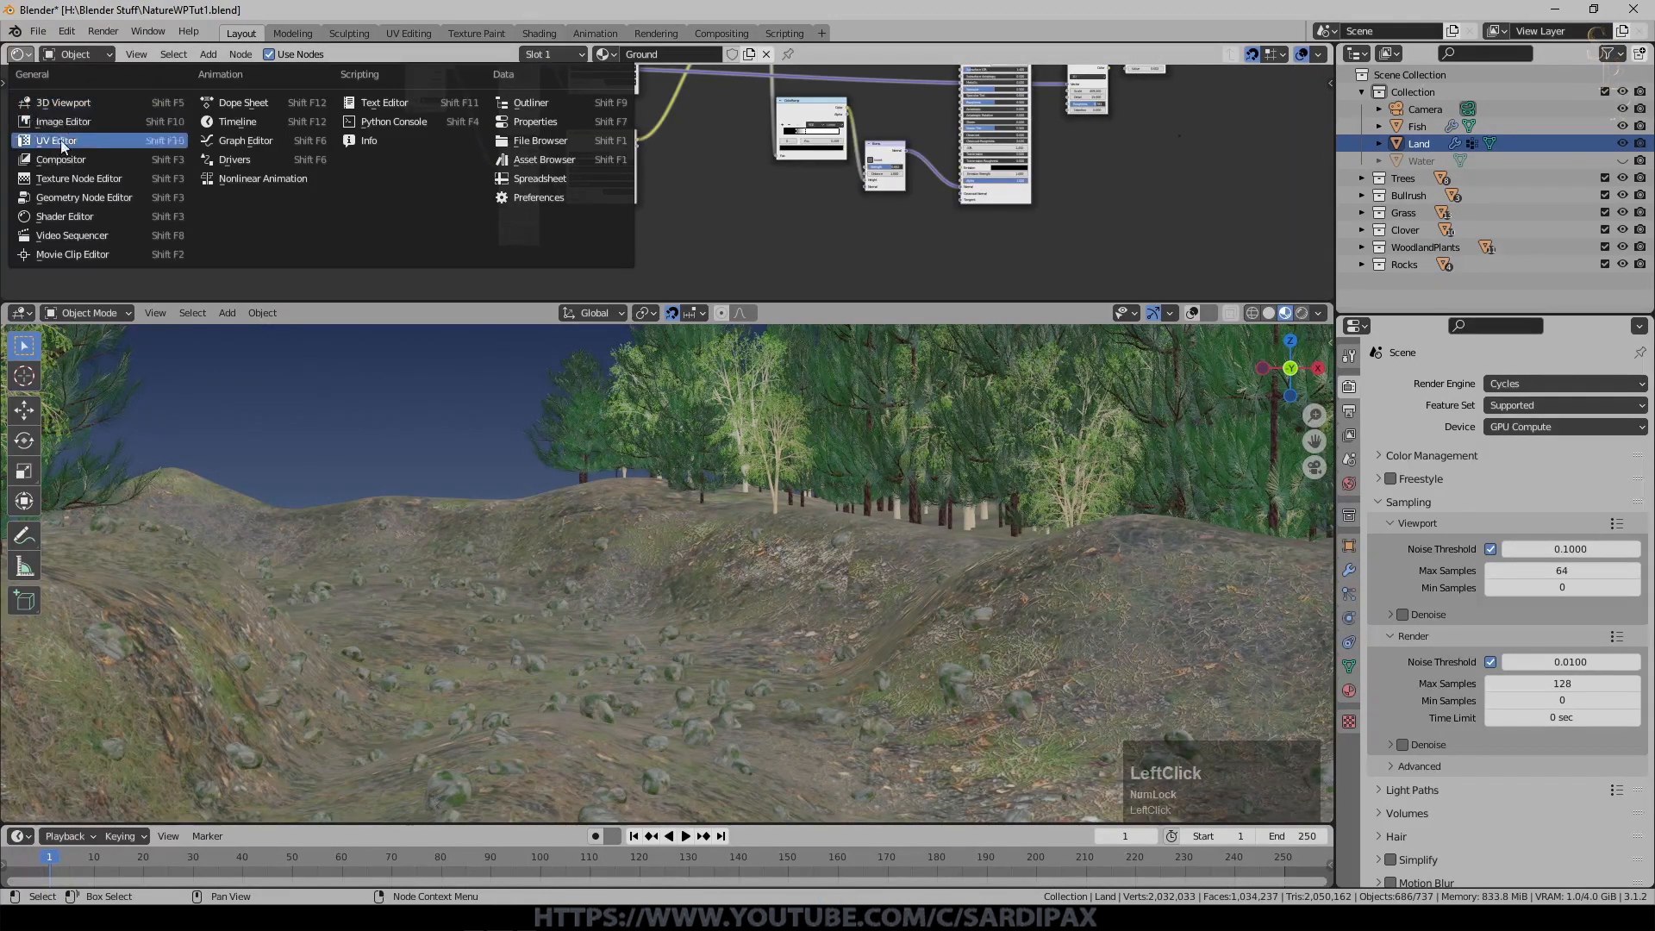
click(73, 198)
scroll(862, 213, up, 5)
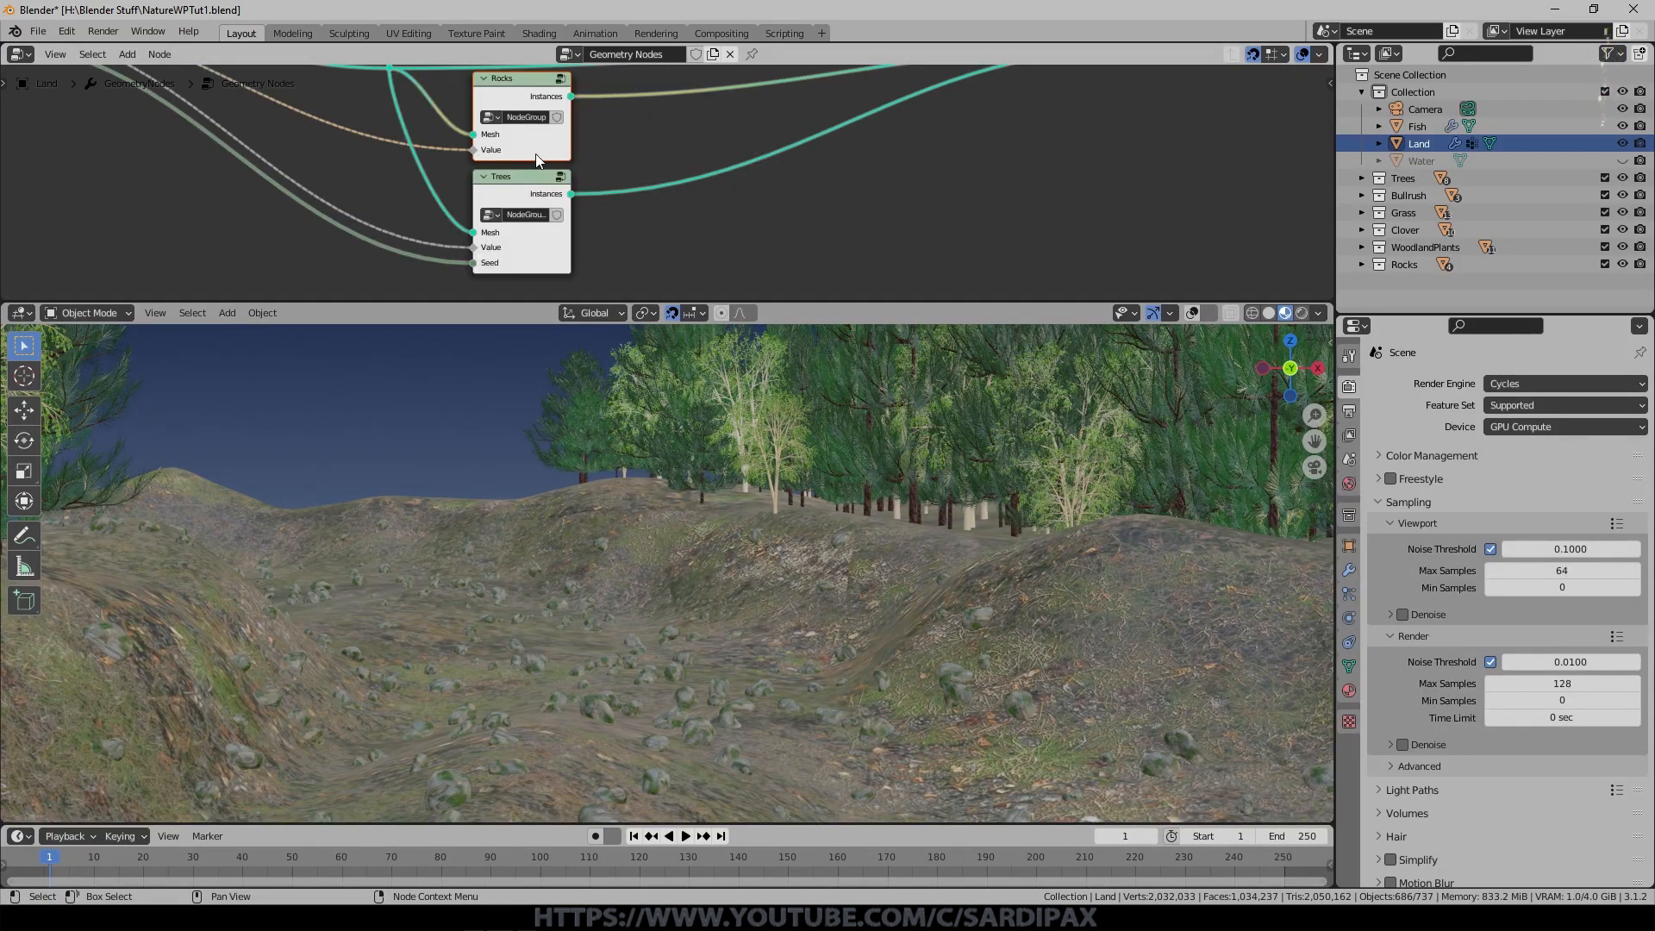
Mute the Trees group node and place an unmuted duplicate of it directly below.
click(508, 180)
key(m)
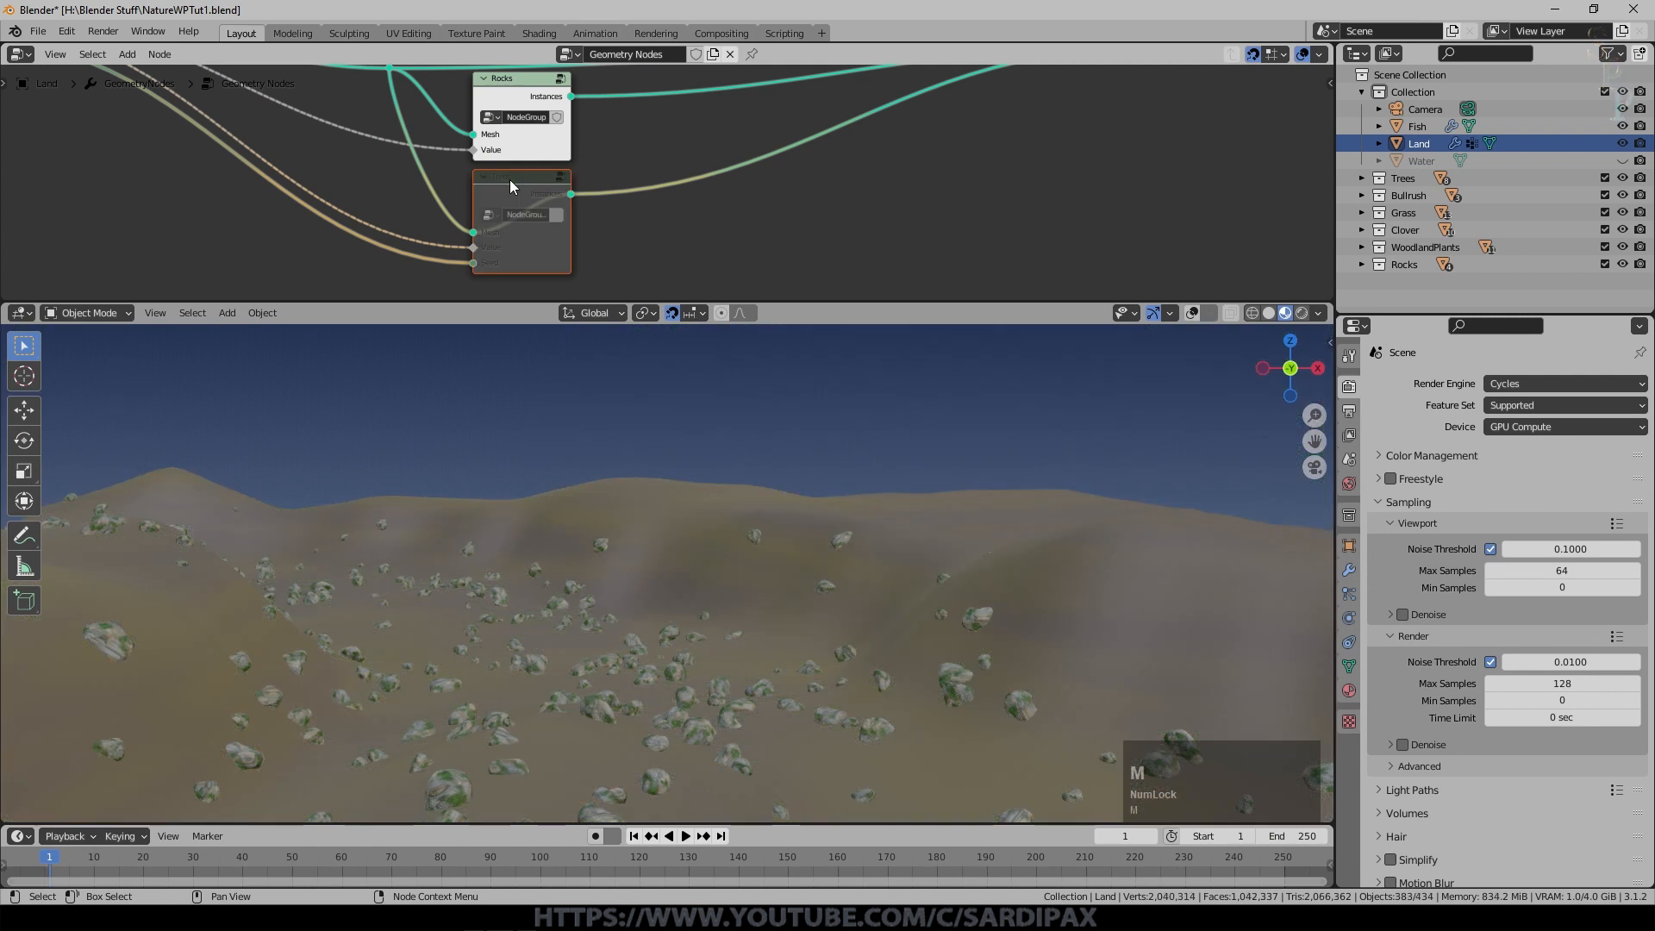
scroll(793, 401, down, 2)
shift+middle_drag(817, 409, 836, 360)
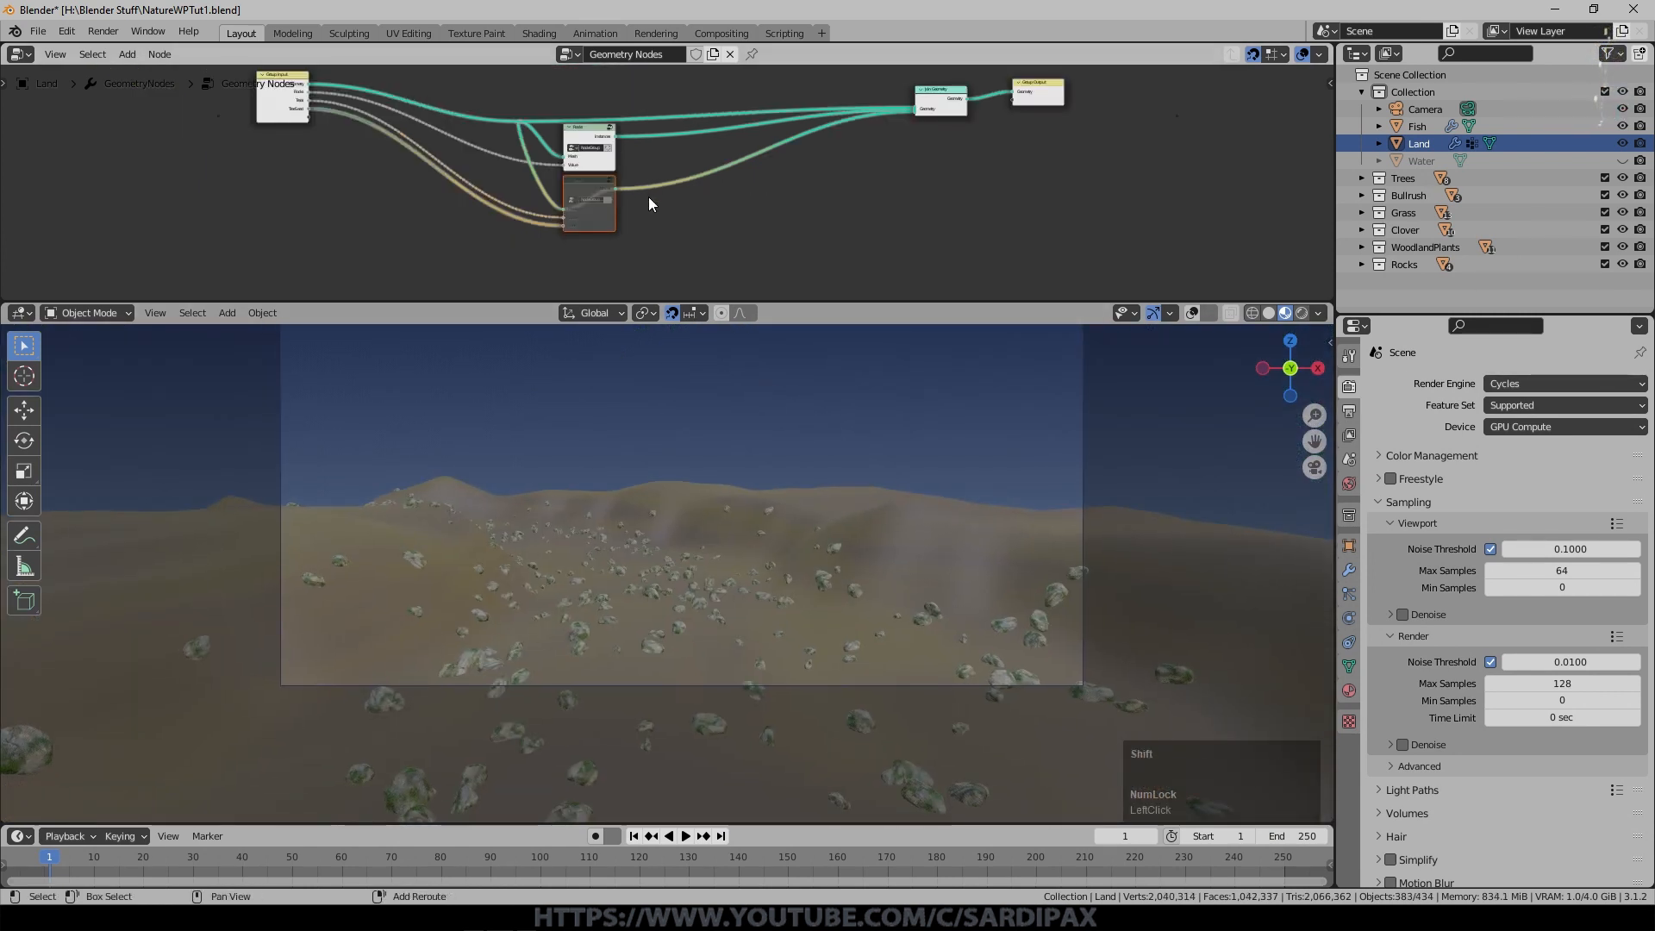
key(shift+d)
click(660, 247)
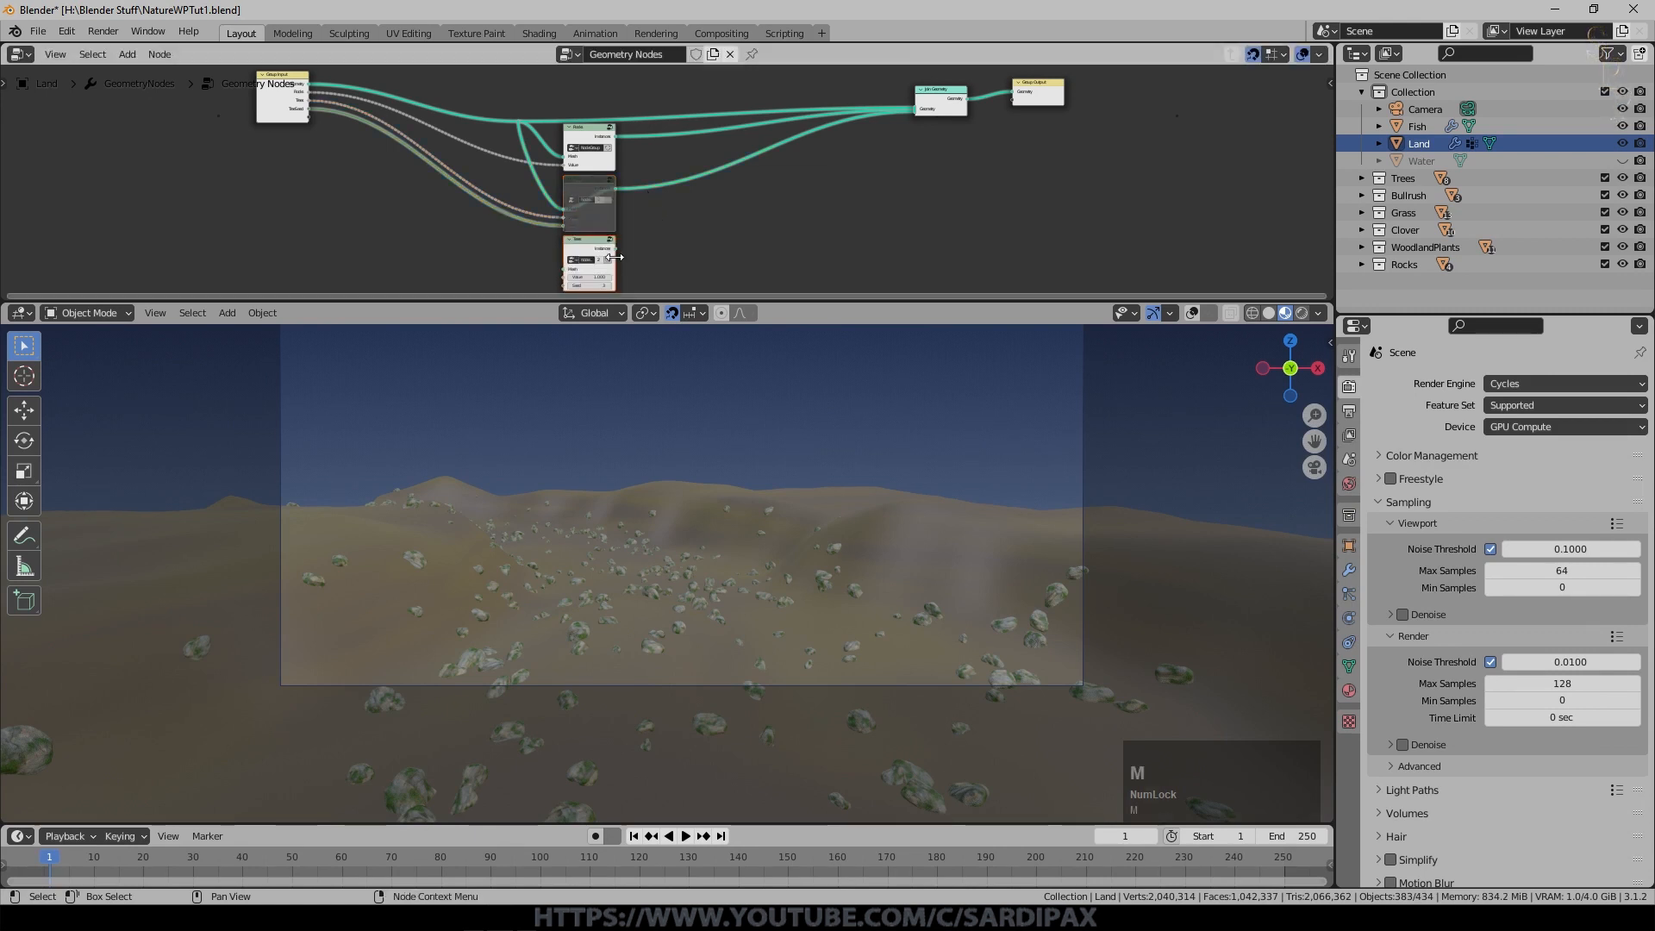
Make the duplicated Trees node's node group a single-user copy and label the node Grass.
scroll(769, 176, up, 5)
click(702, 170)
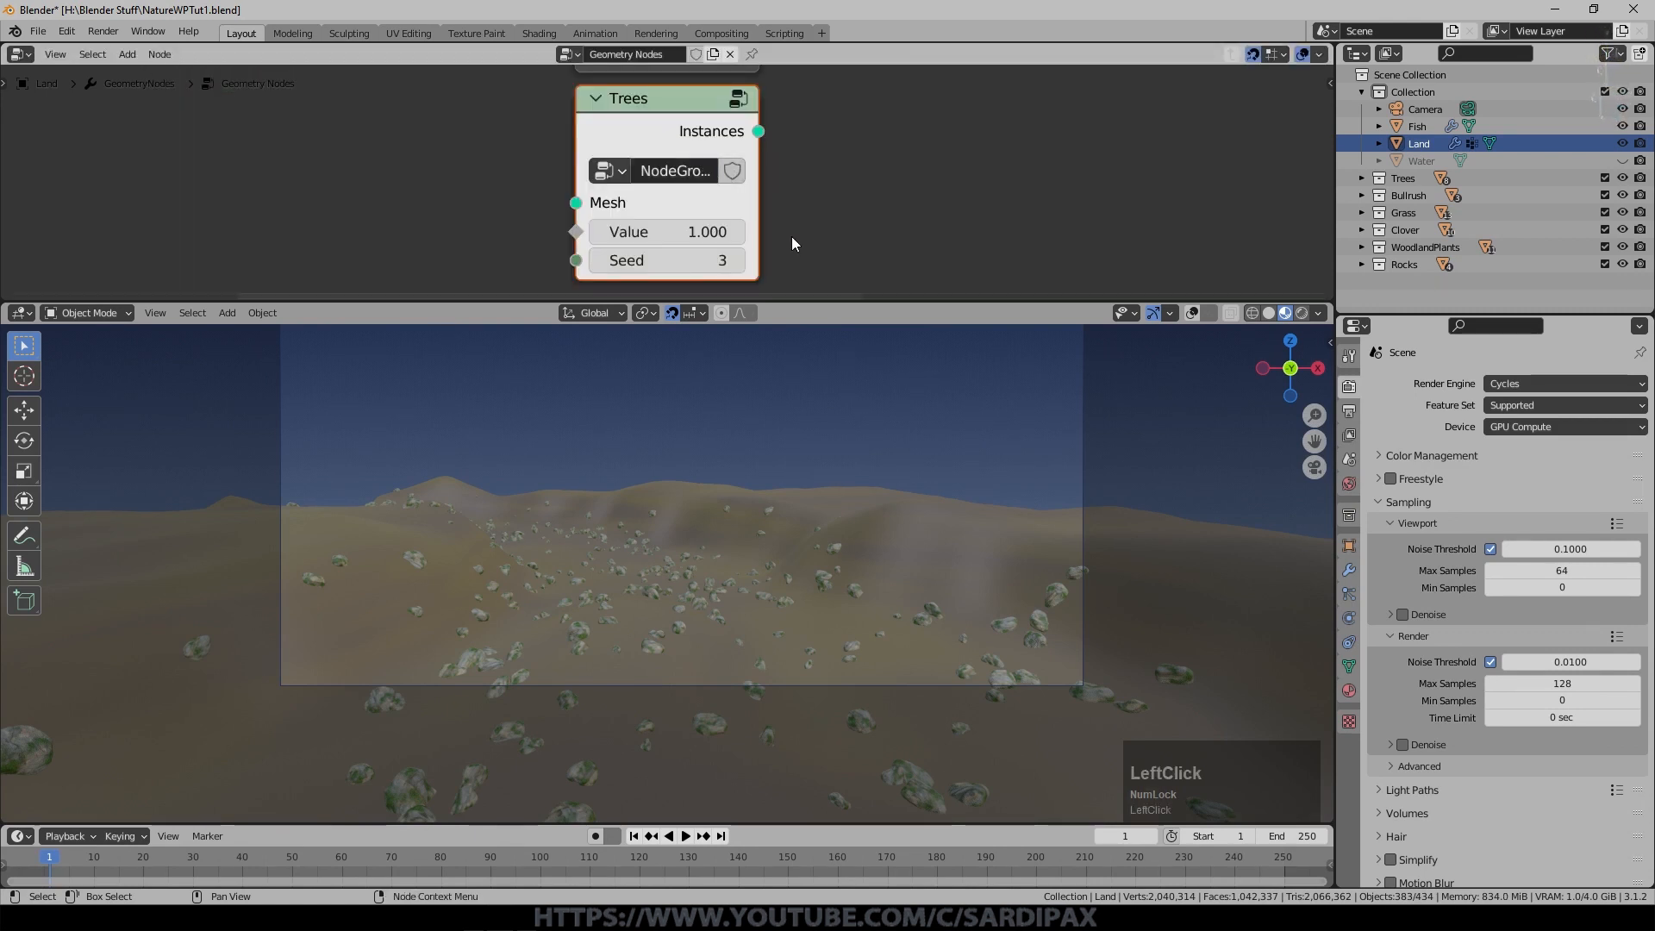
key(n)
click(1284, 104)
text(G)
Connect the Land geometry to the Grass node's Mesh and expose its Value as a new group input named Grass.
drag(670, 108, 719, 252)
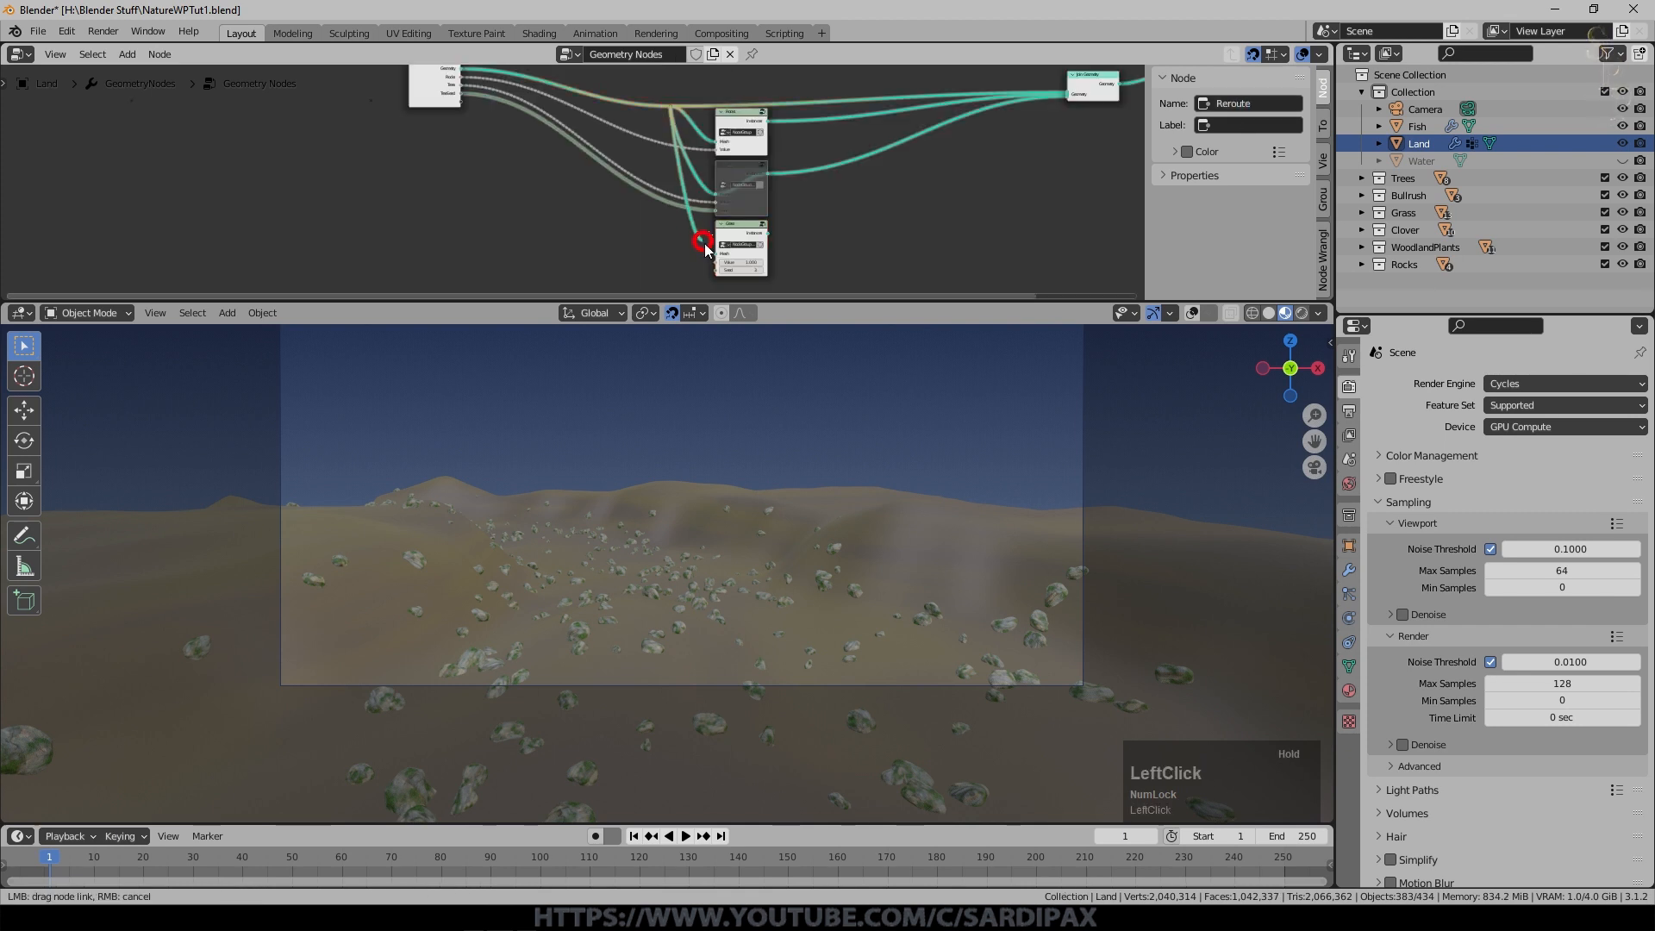
drag(460, 90, 723, 265)
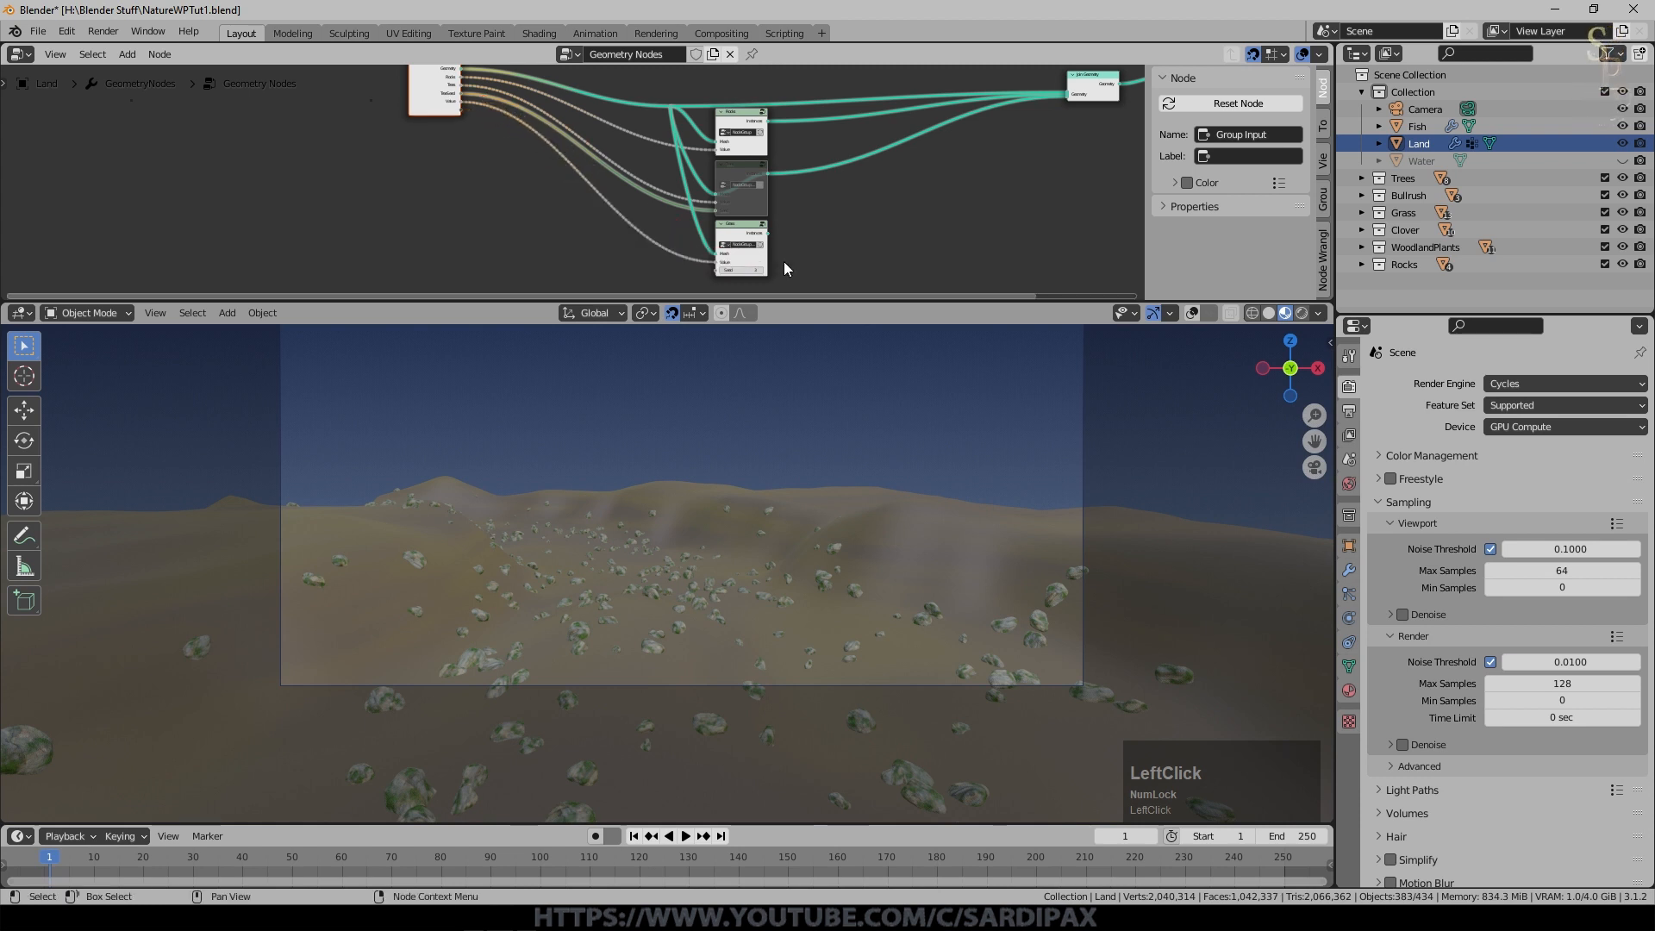
scroll(391, 74, down, 2)
click(395, 75)
click(1320, 203)
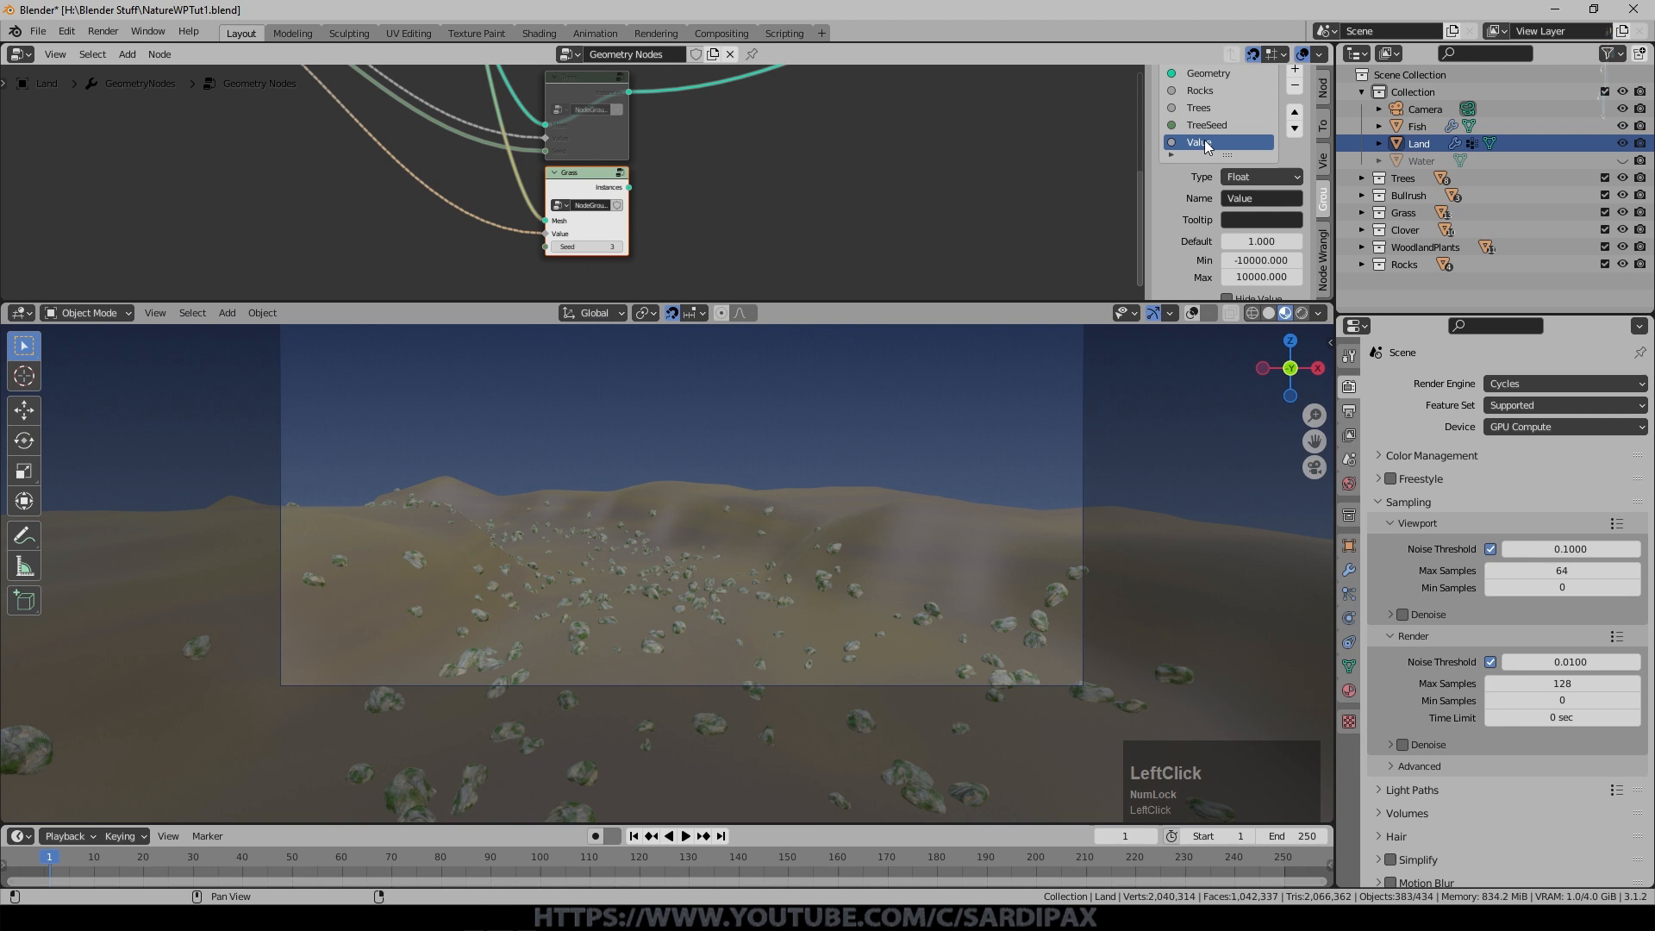
text(Grass)
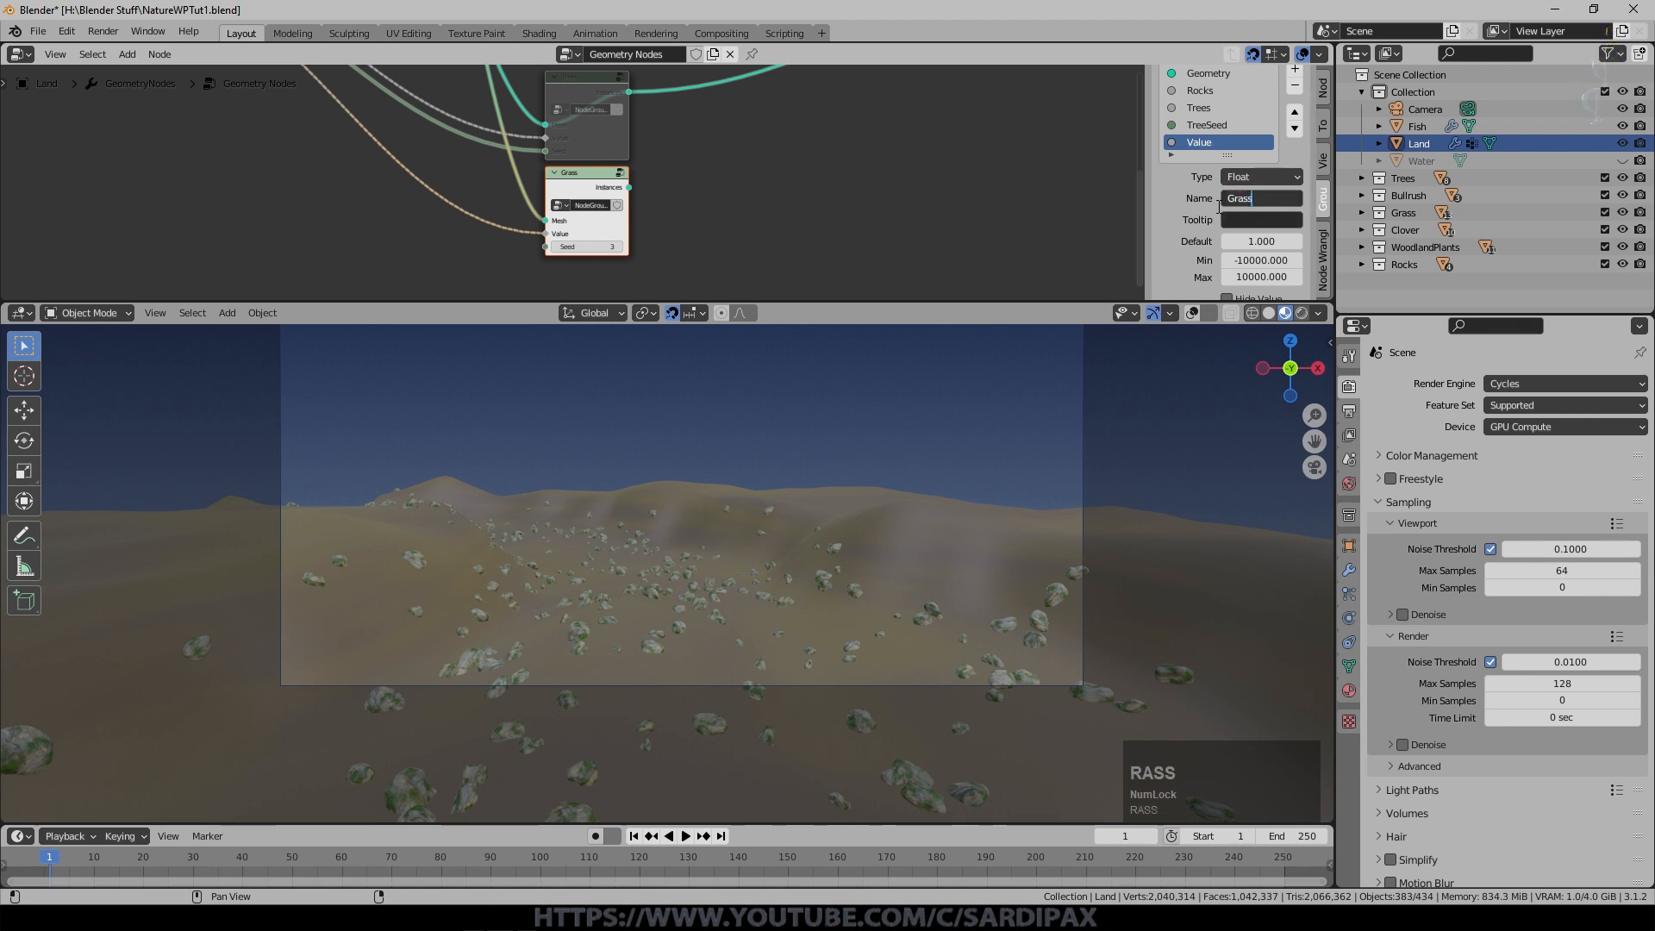
key(Return)
scroll(834, 178, down, 2)
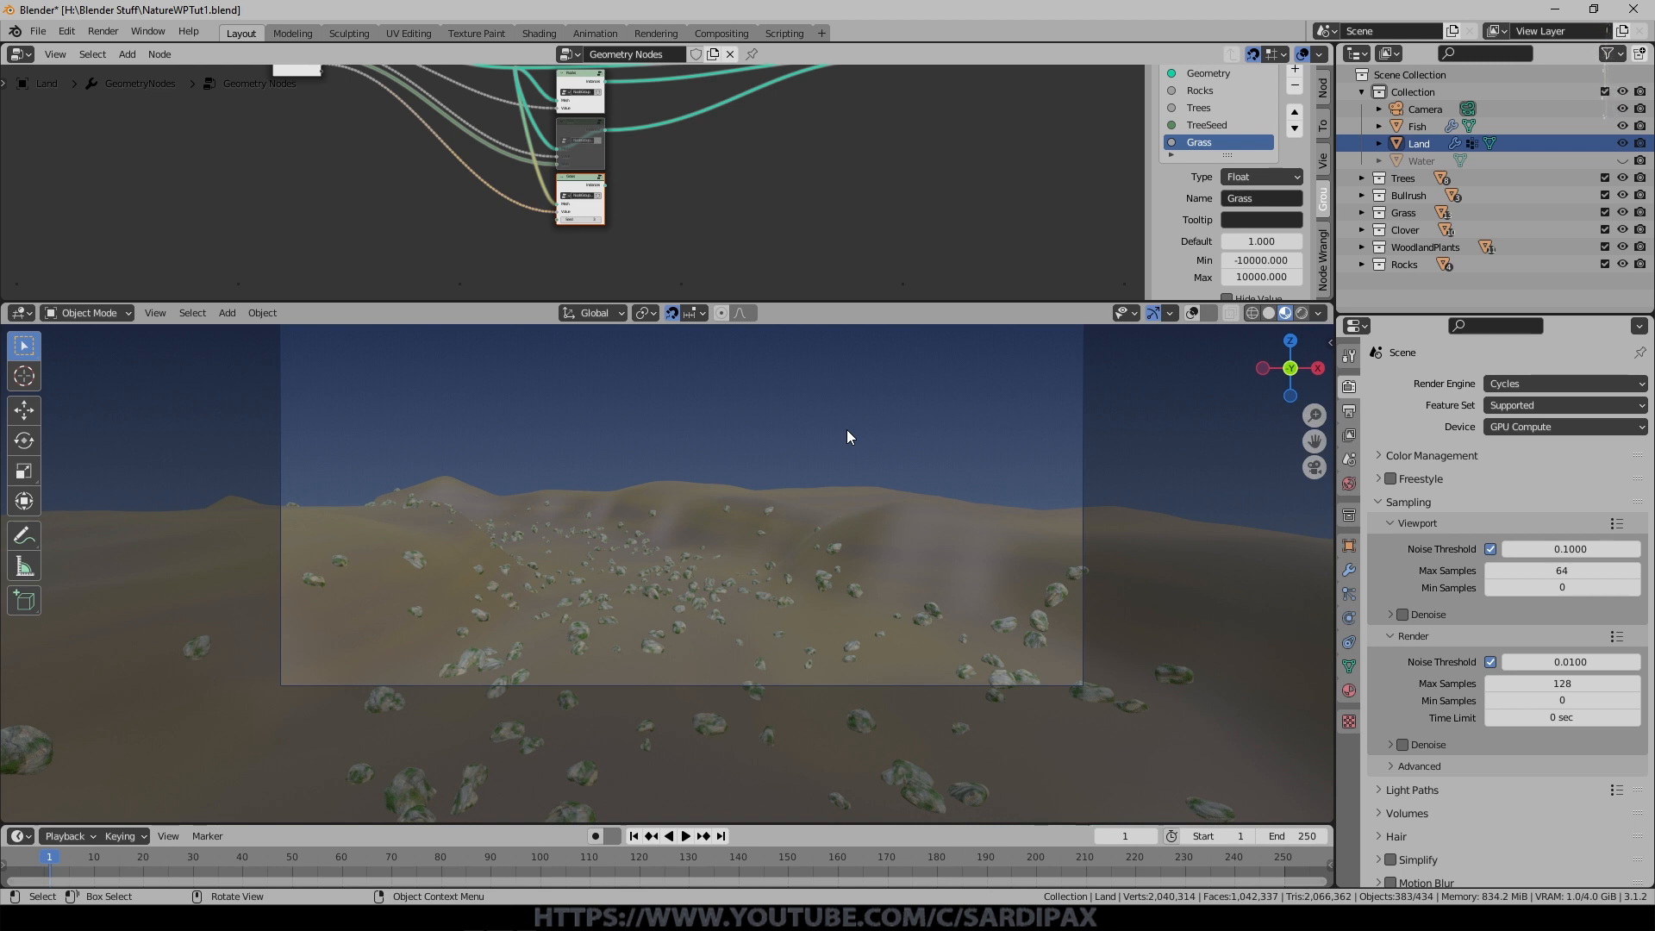
Assign the Water vertex group to the Grass input of the Land's Geometry Nodes modifier.
click(1350, 663)
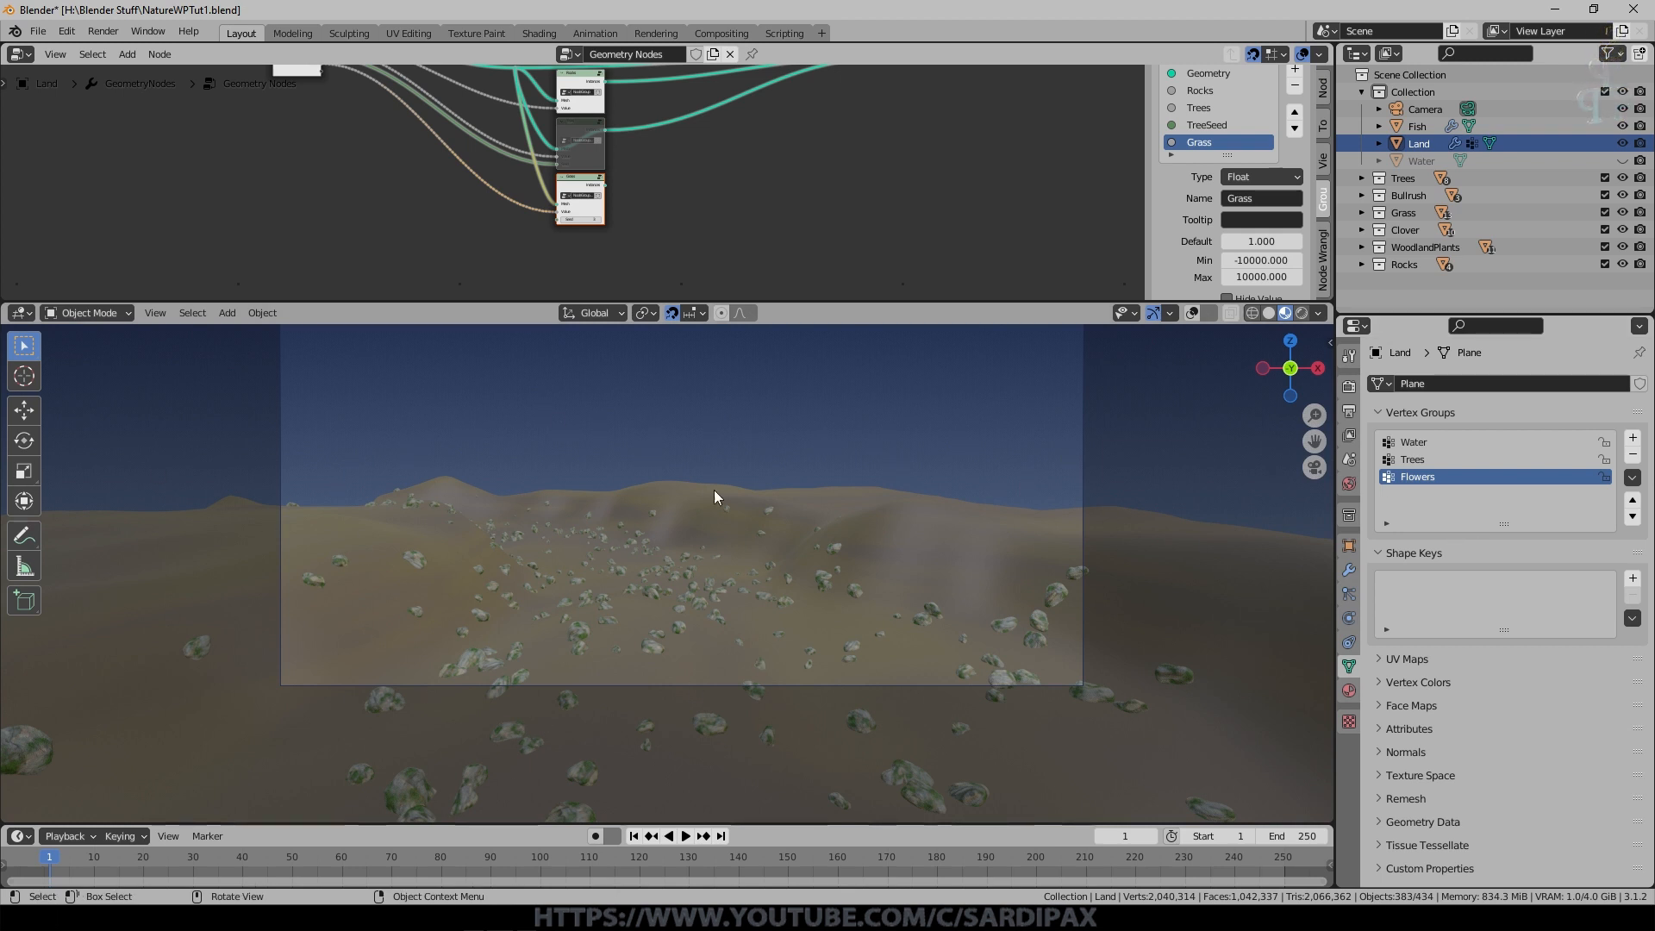
click(1418, 443)
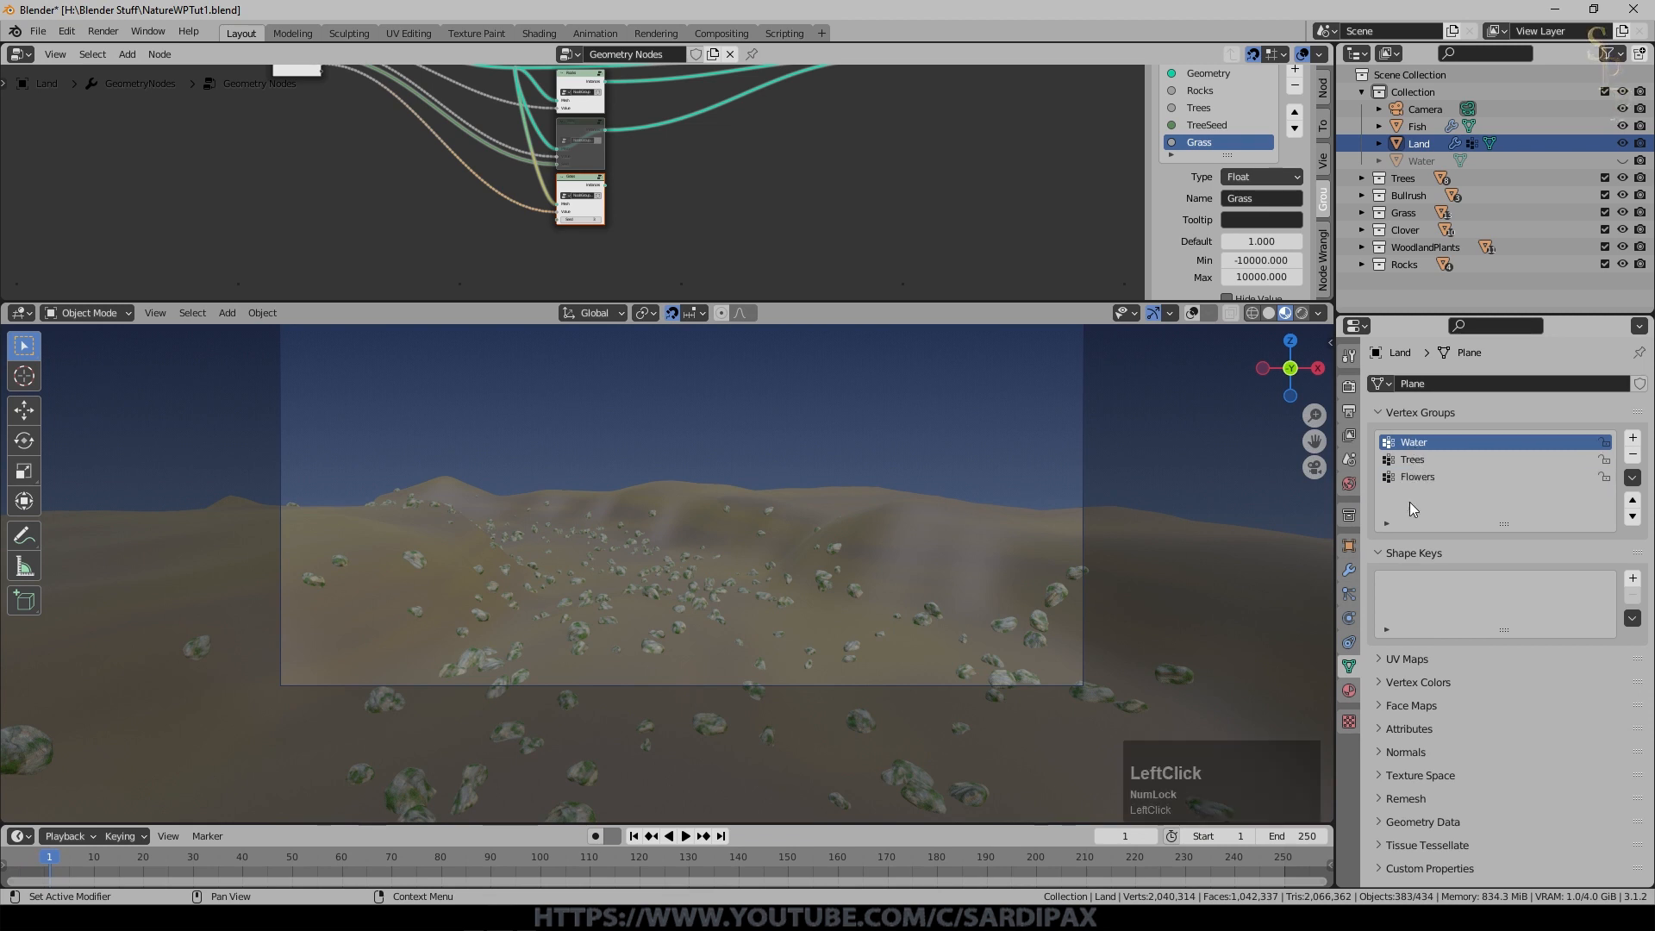
click(1350, 571)
click(1492, 548)
click(1534, 546)
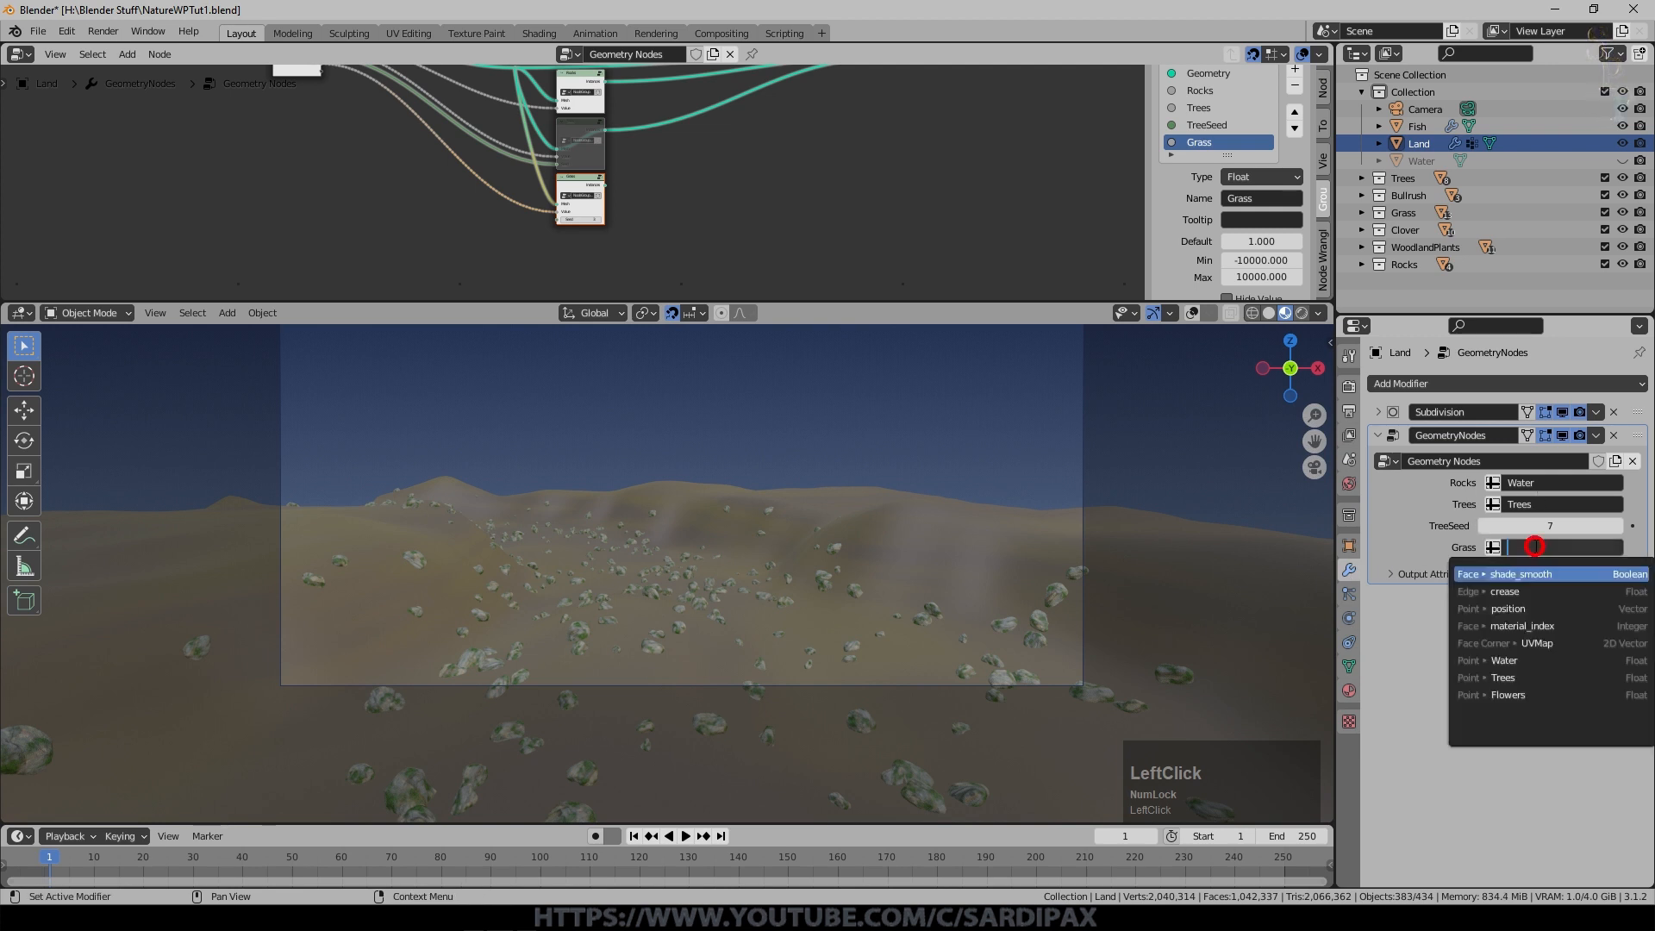
click(1515, 661)
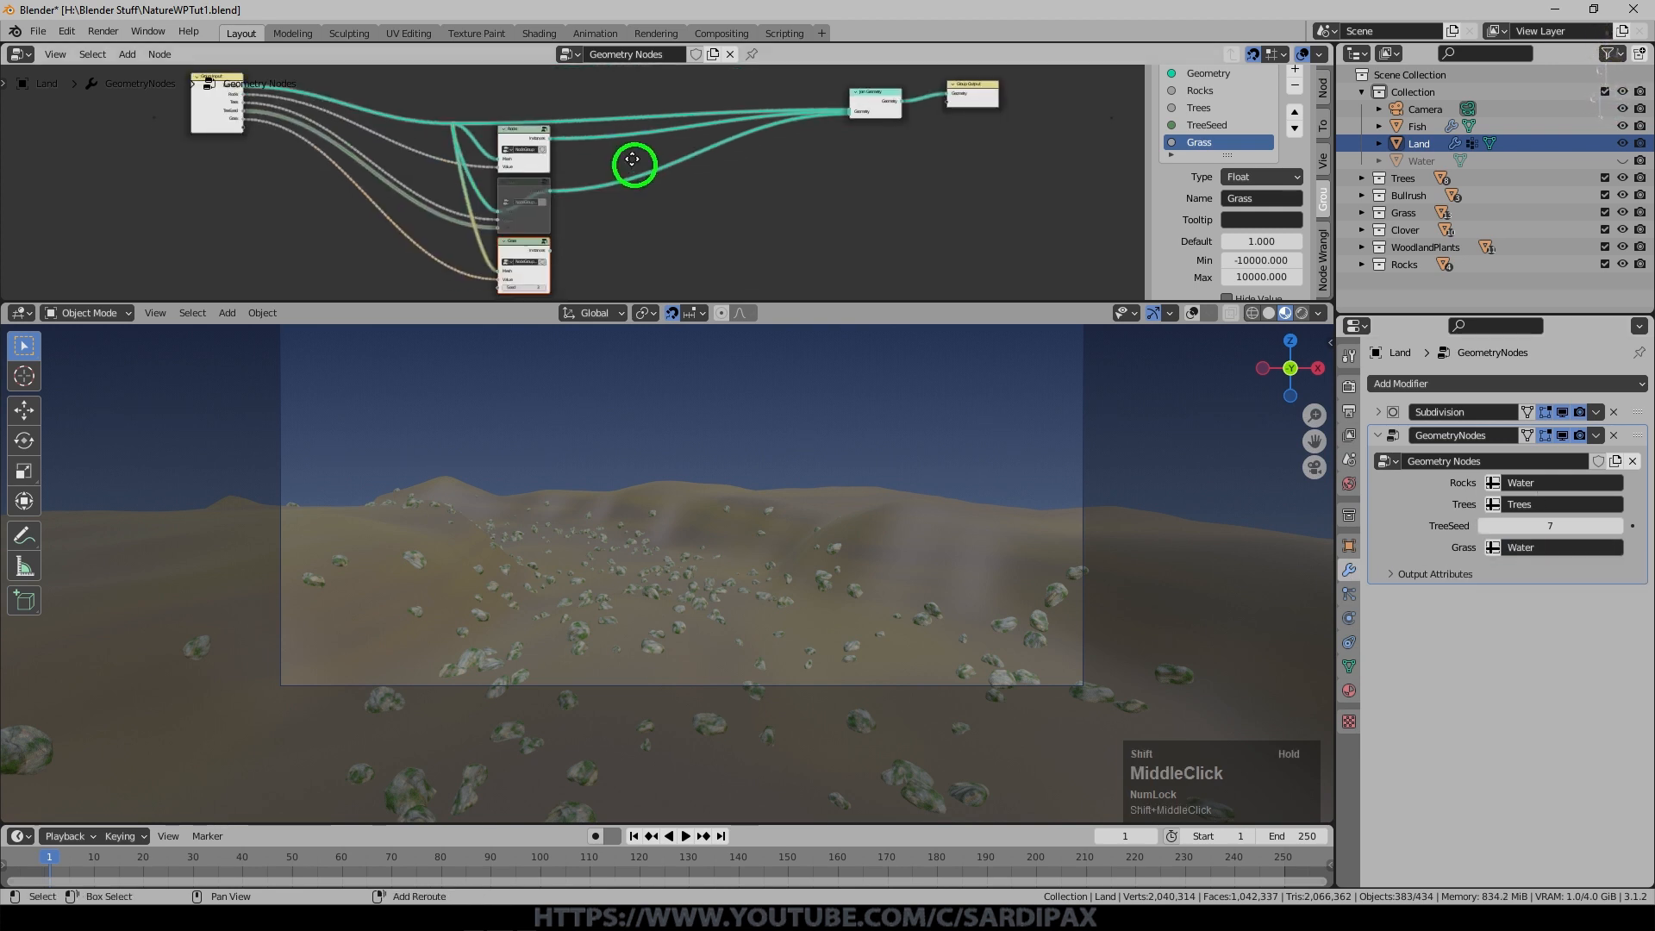
Connect the Grass node's Instances output to the Join Geometry node.
middle_drag(635, 162, 605, 117)
scroll(607, 152, up, 3)
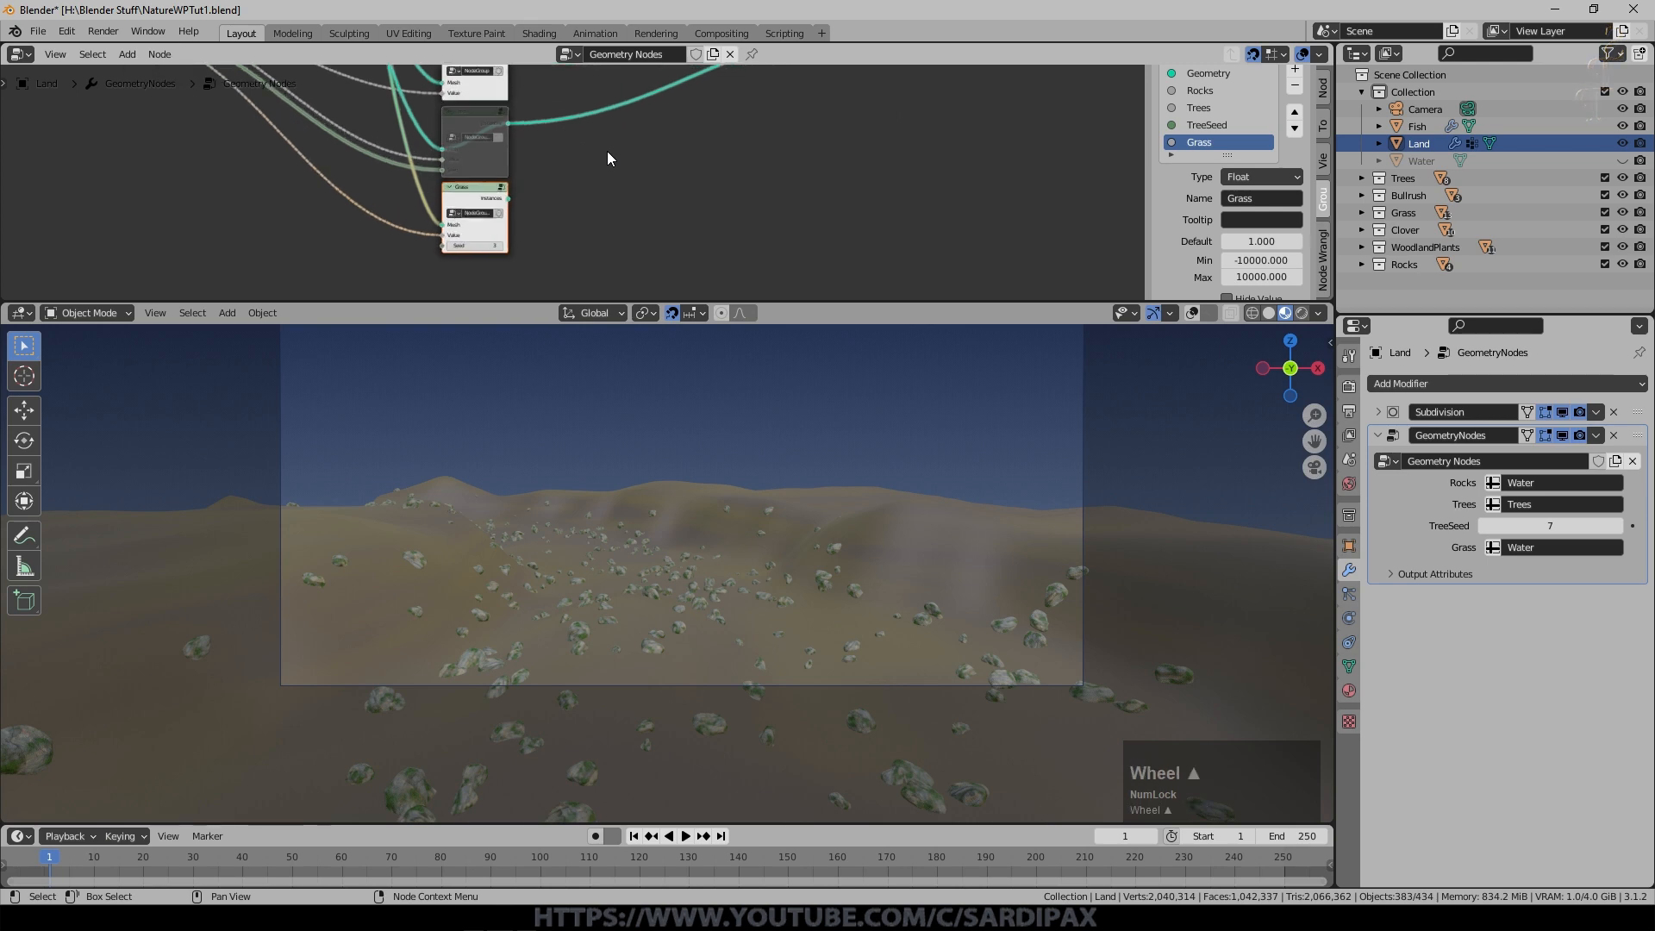
drag(434, 275, 876, 150)
scroll(763, 446, down, 1)
scroll(763, 443, down, 3)
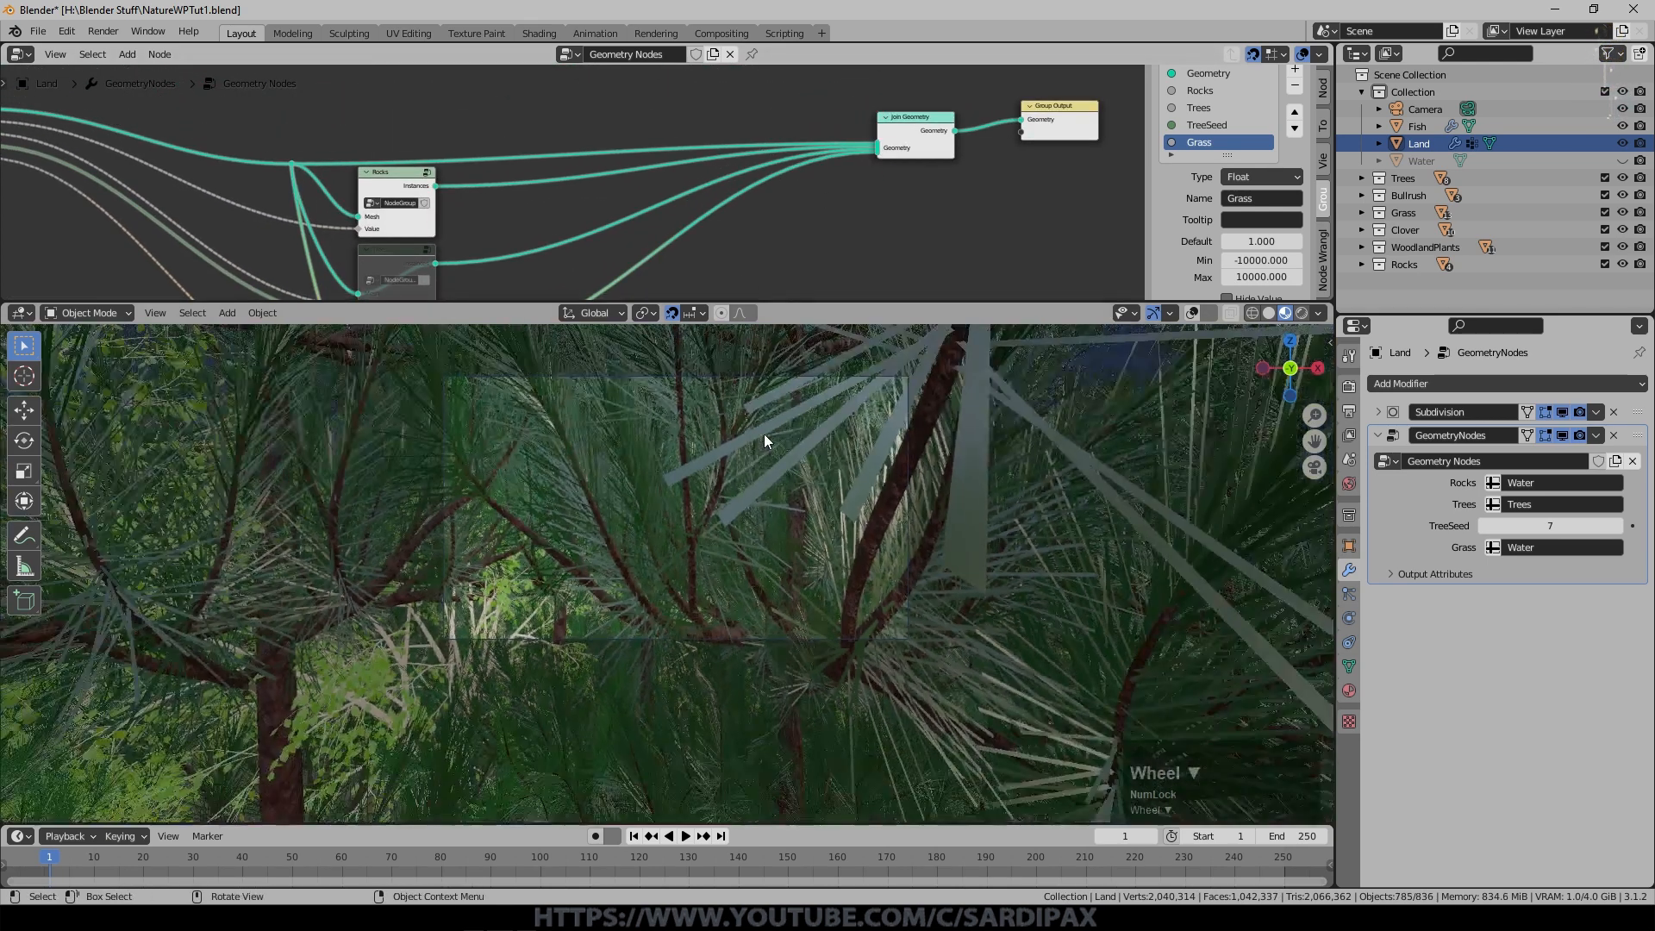
Inside the Grass node group, set the Collection Info node's collection to Grass.
middle_drag(762, 418, 720, 431)
scroll(794, 443, down, 5)
key(Tab)
shift+middle_drag(810, 222, 440, 84)
scroll(690, 177, down, 4)
shift+middle_drag(564, 190, 700, 184)
scroll(701, 183, up, 4)
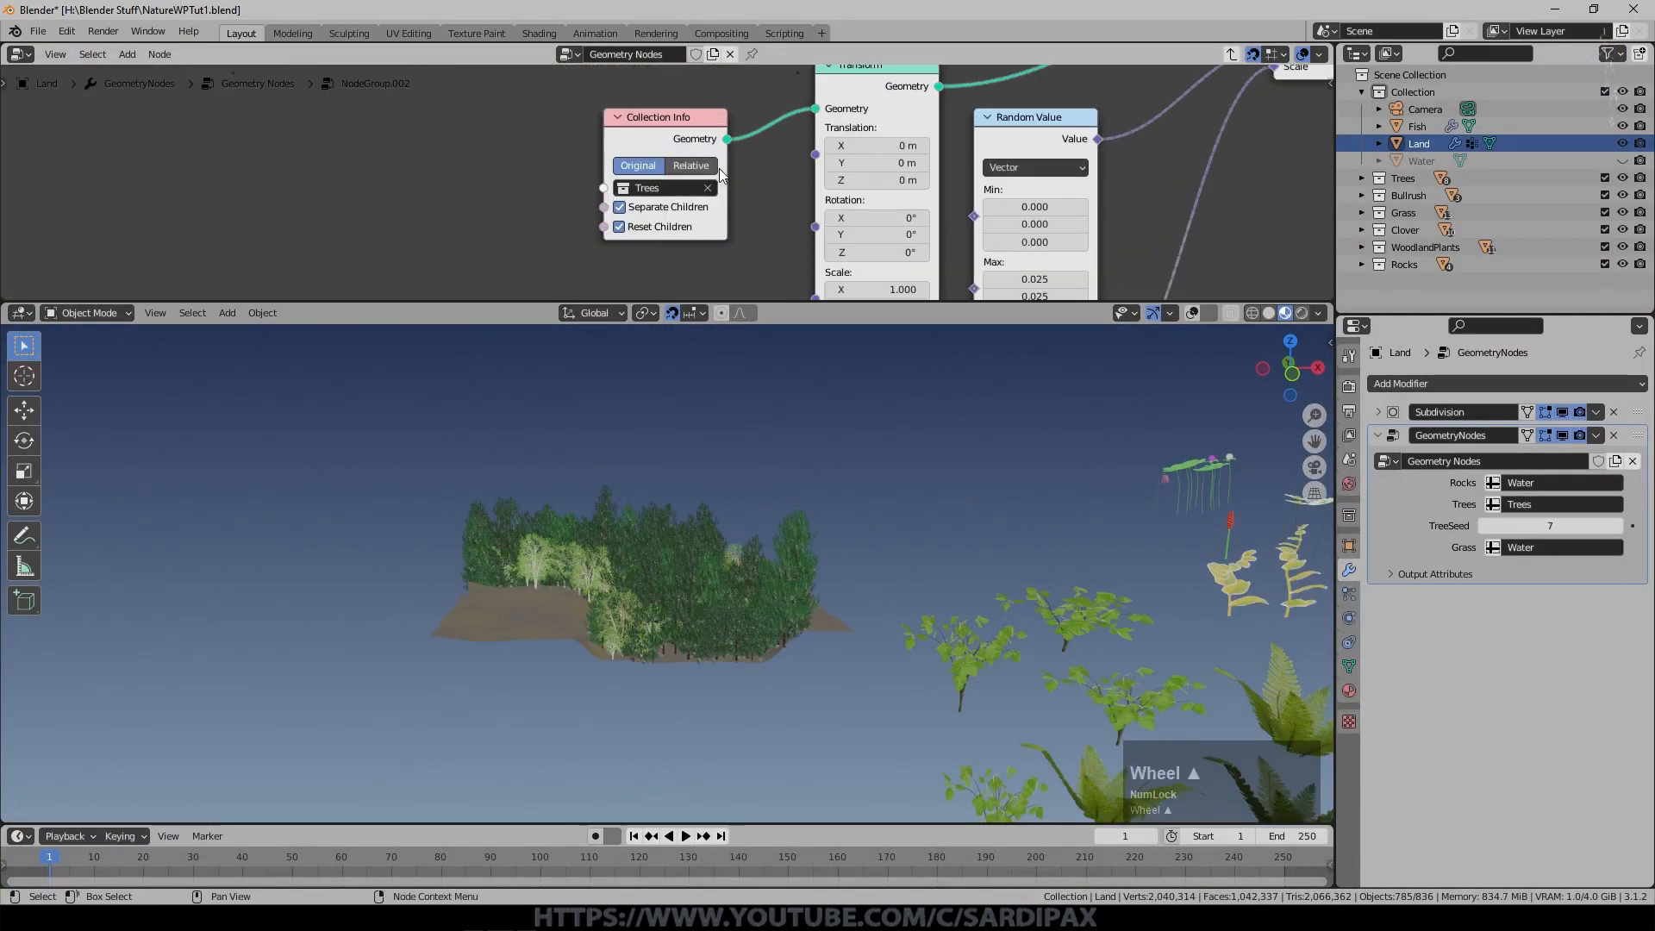
scroll(664, 184, up, 1)
click(664, 188)
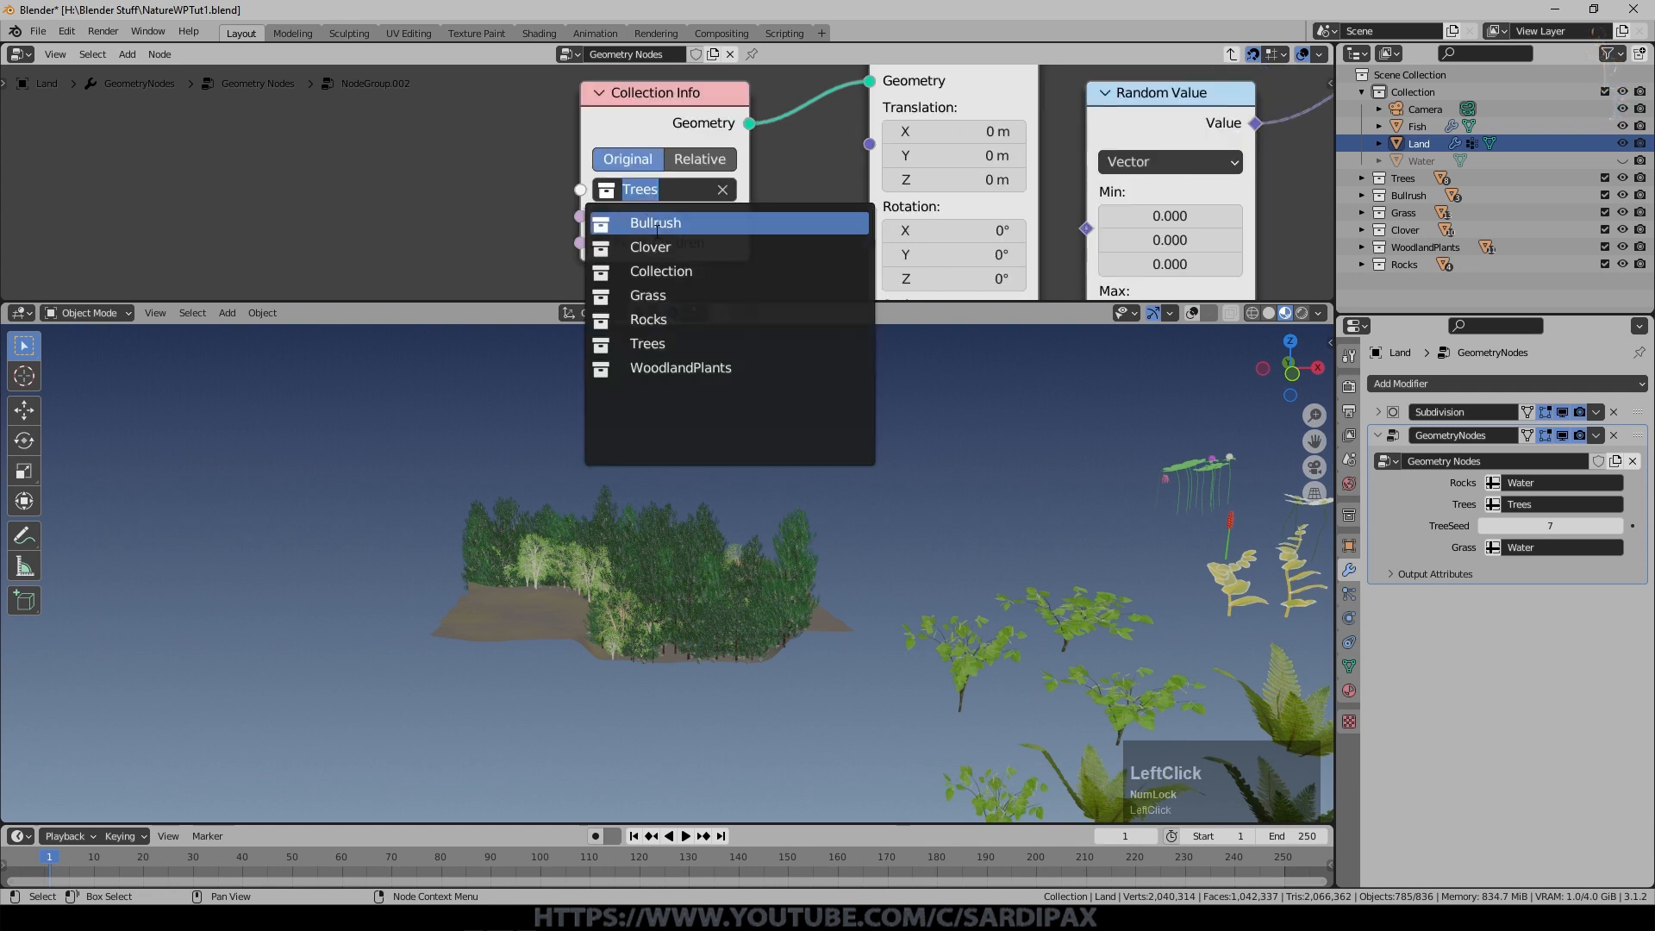
click(661, 291)
Apply the rotation of each of the three daisy objects standing beside the woodland plants.
middle_drag(776, 519, 716, 514)
scroll(726, 514, down, 4)
click(896, 492)
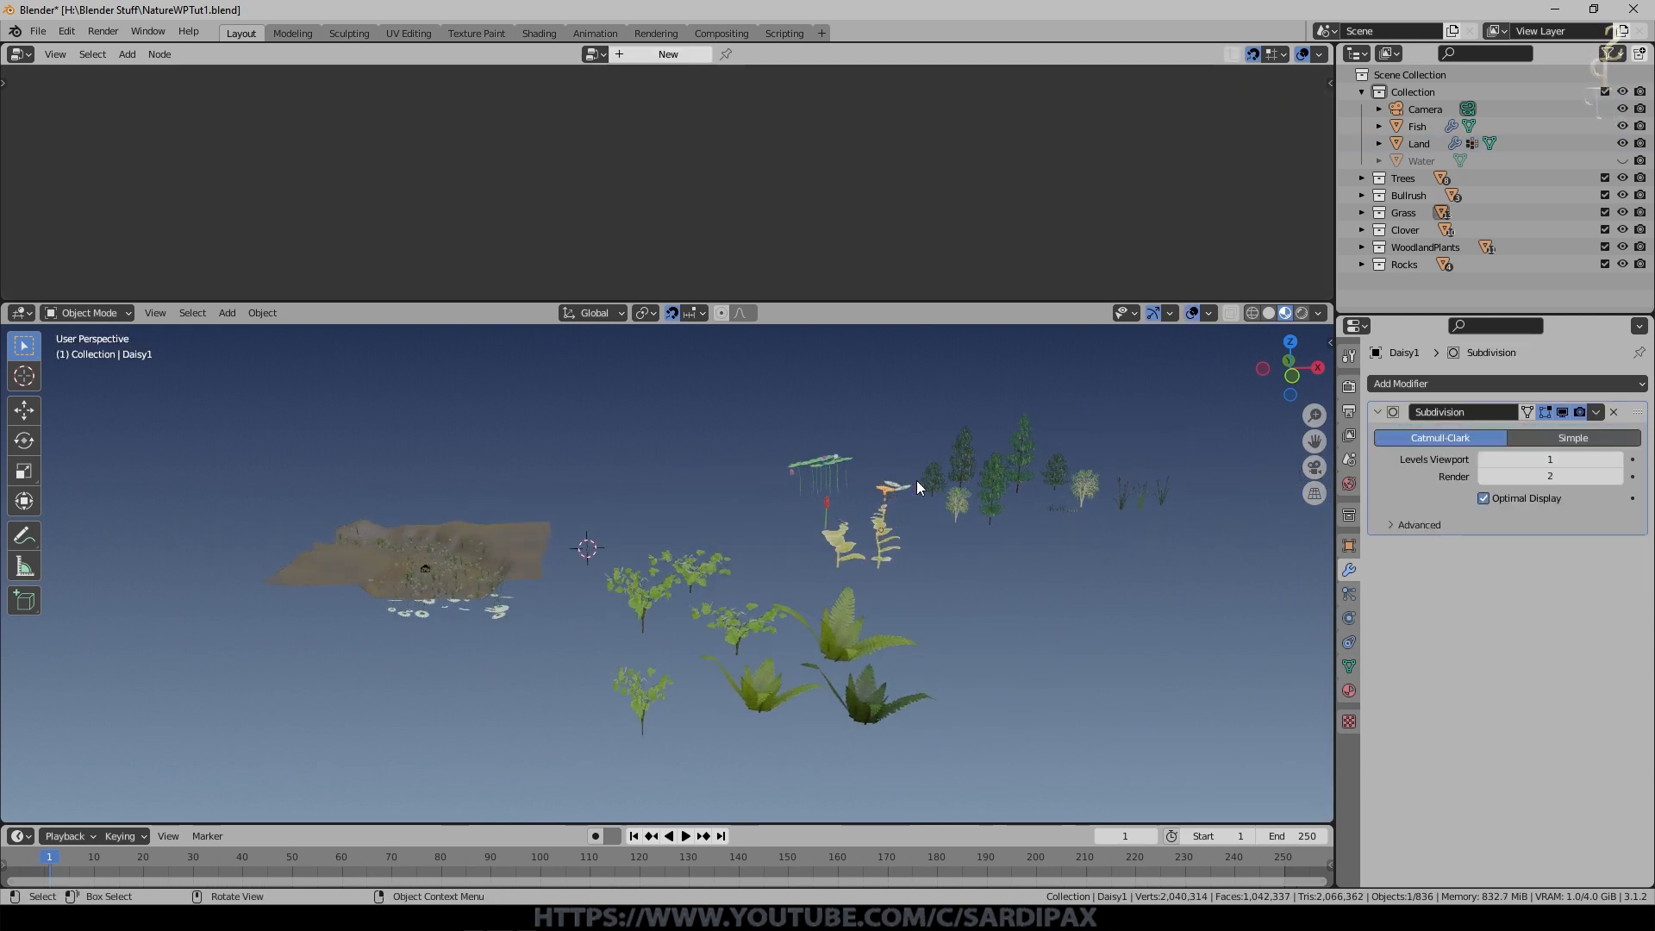
key(ctrl+a)
click(913, 481)
click(906, 491)
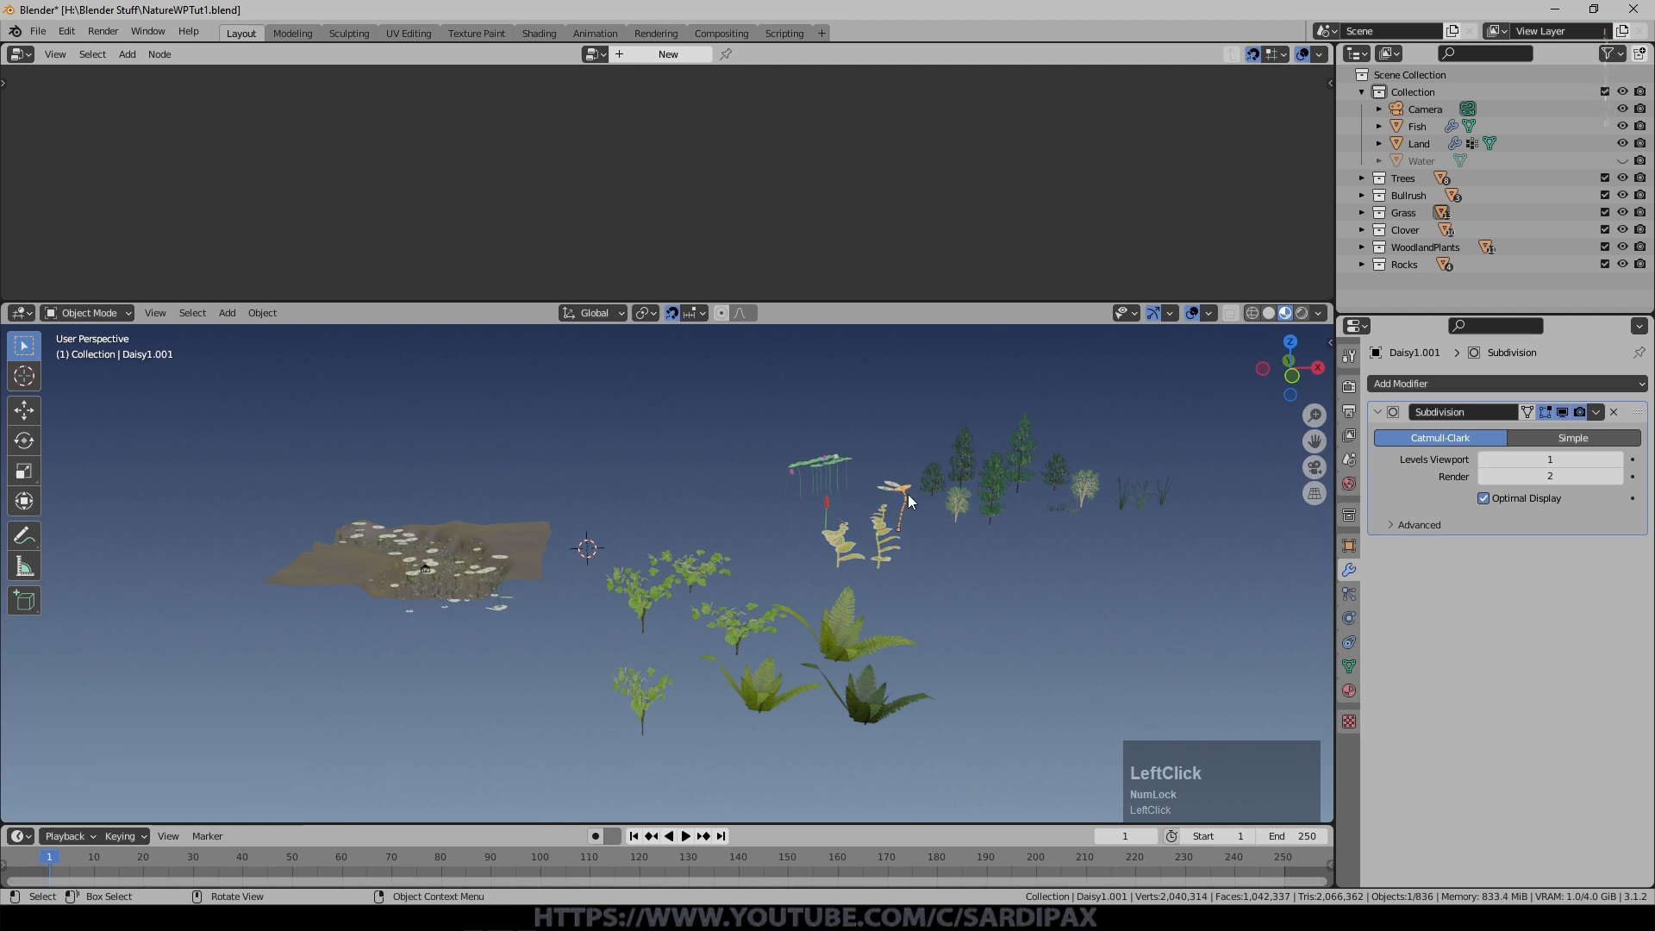
key(ctrl+a)
click(907, 494)
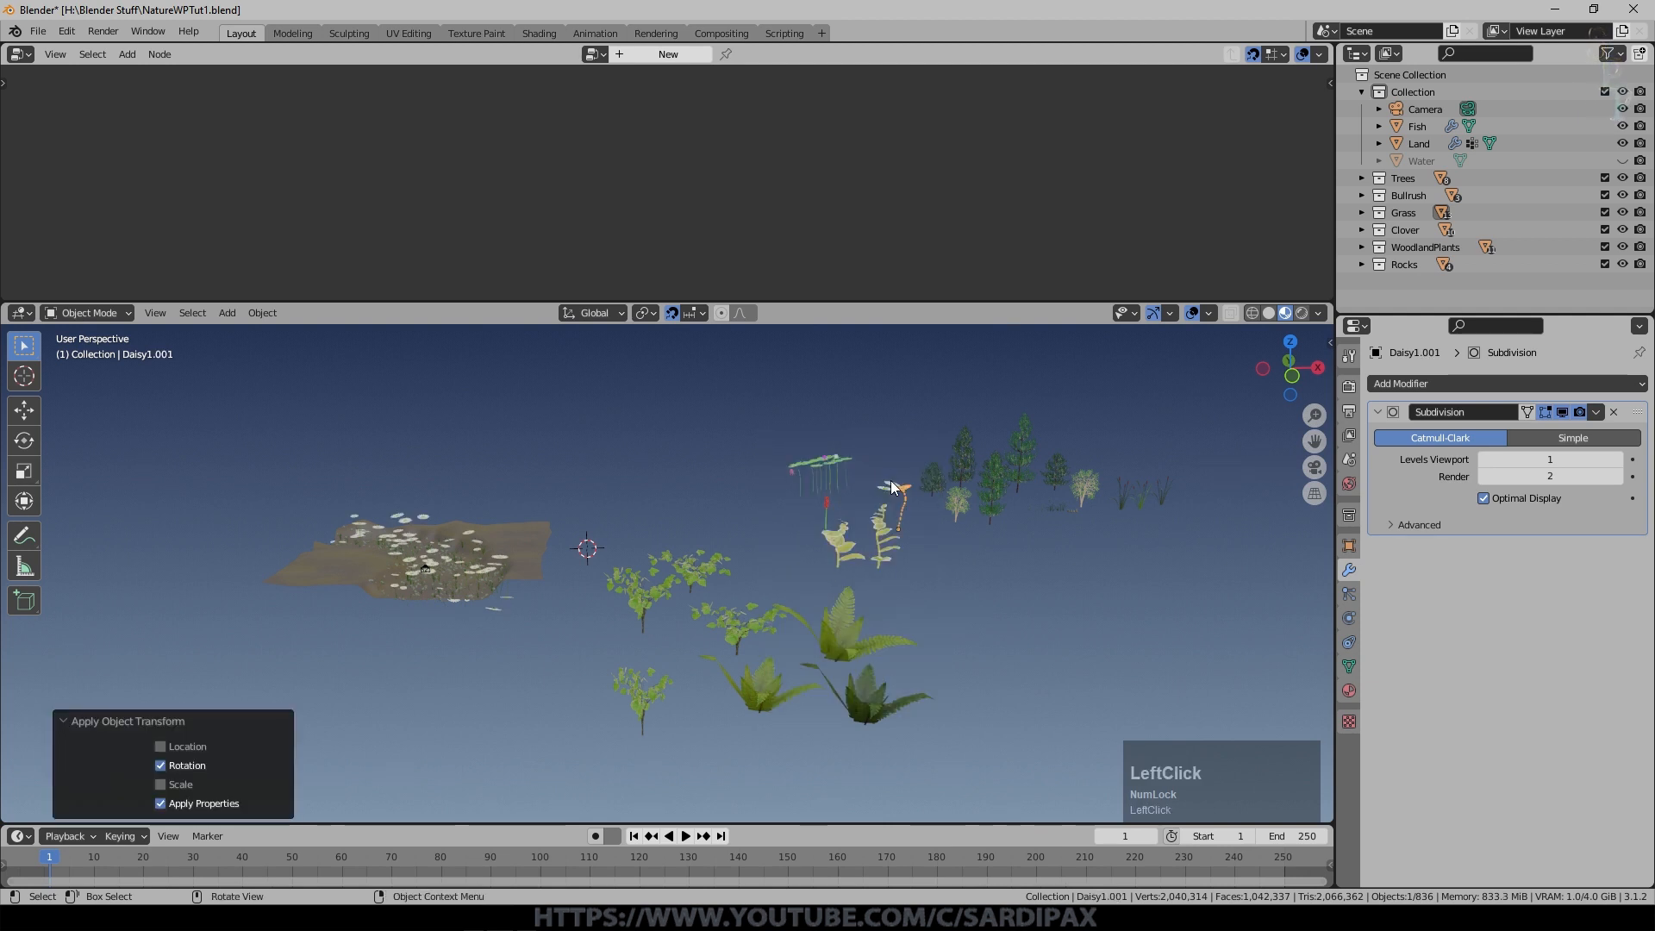
click(892, 479)
key(ctrl+a)
click(892, 479)
Scale the three daisies down and move them by about 58 m in X, 8 m in Y and 1 m in Z, among the grass plants.
shift+middle_drag(536, 527, 700, 524)
scroll(845, 485, up, 3)
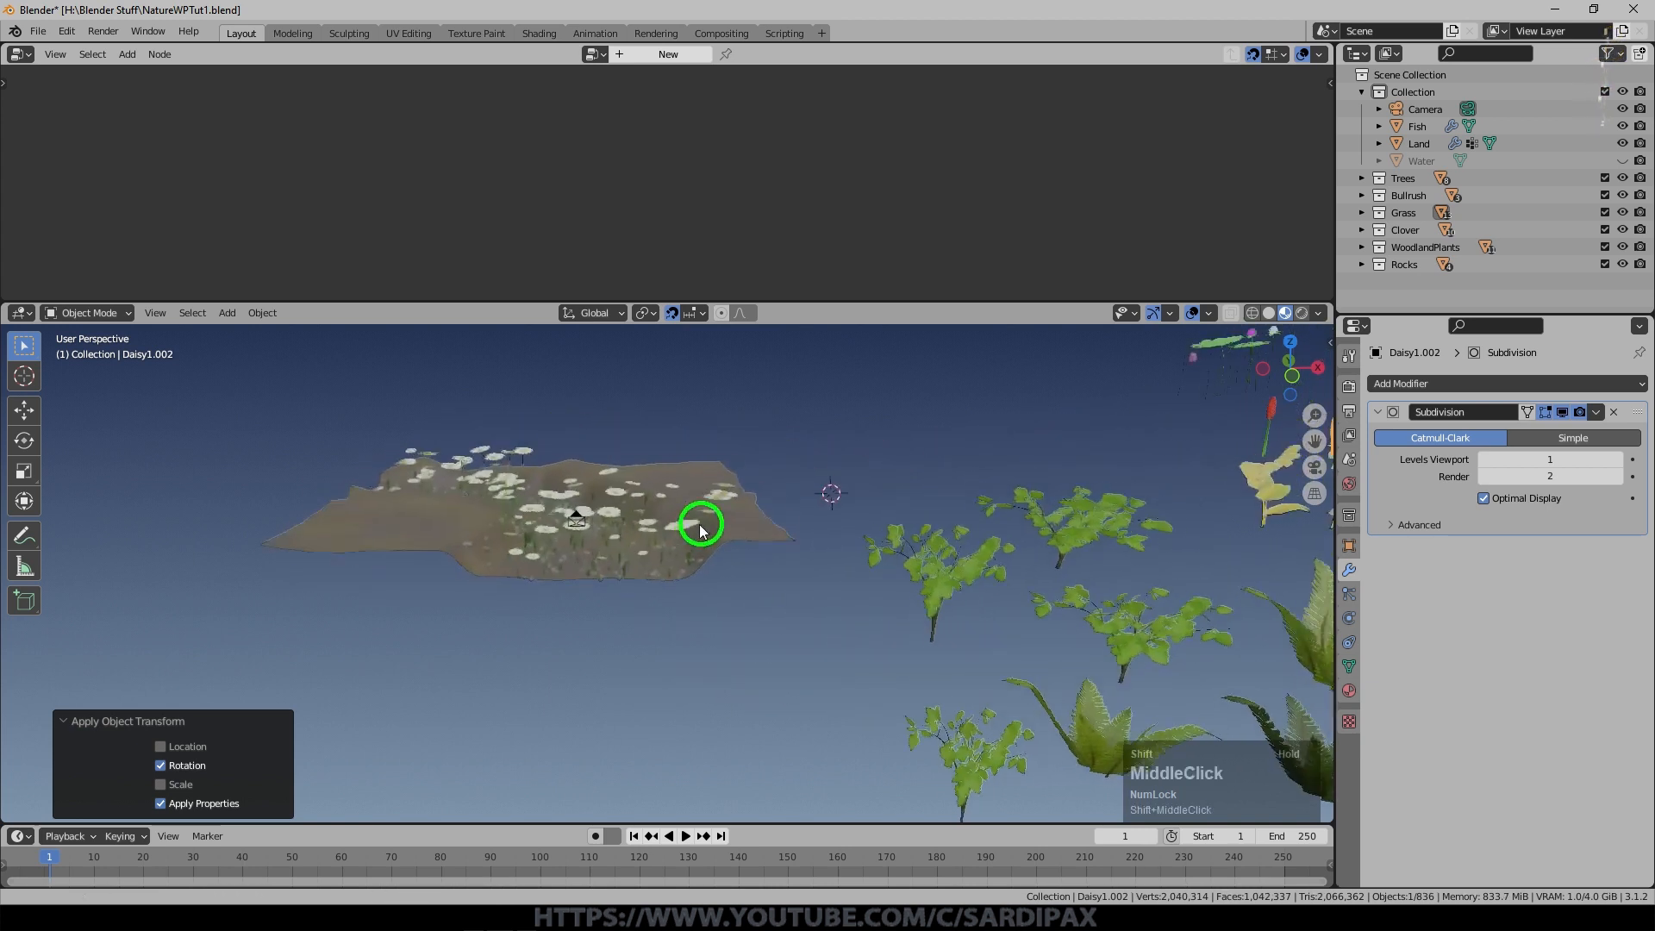
scroll(717, 508, up, 4)
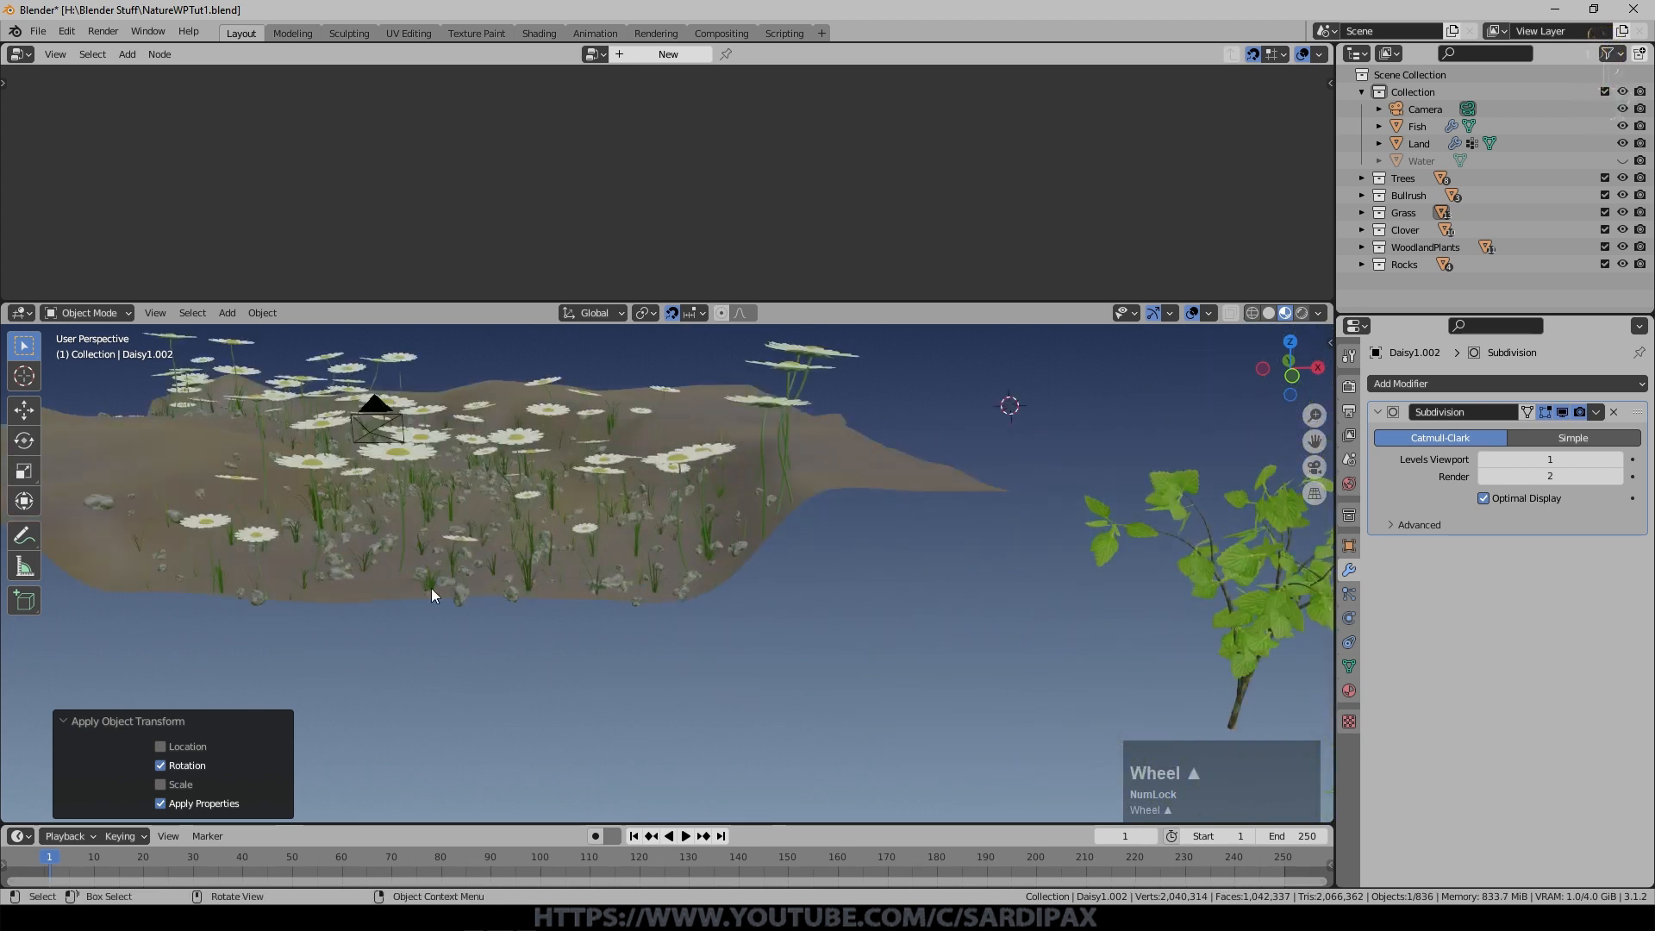
scroll(841, 519, down, 5)
middle_drag(1187, 504, 1166, 519)
click(1181, 483)
key(s)
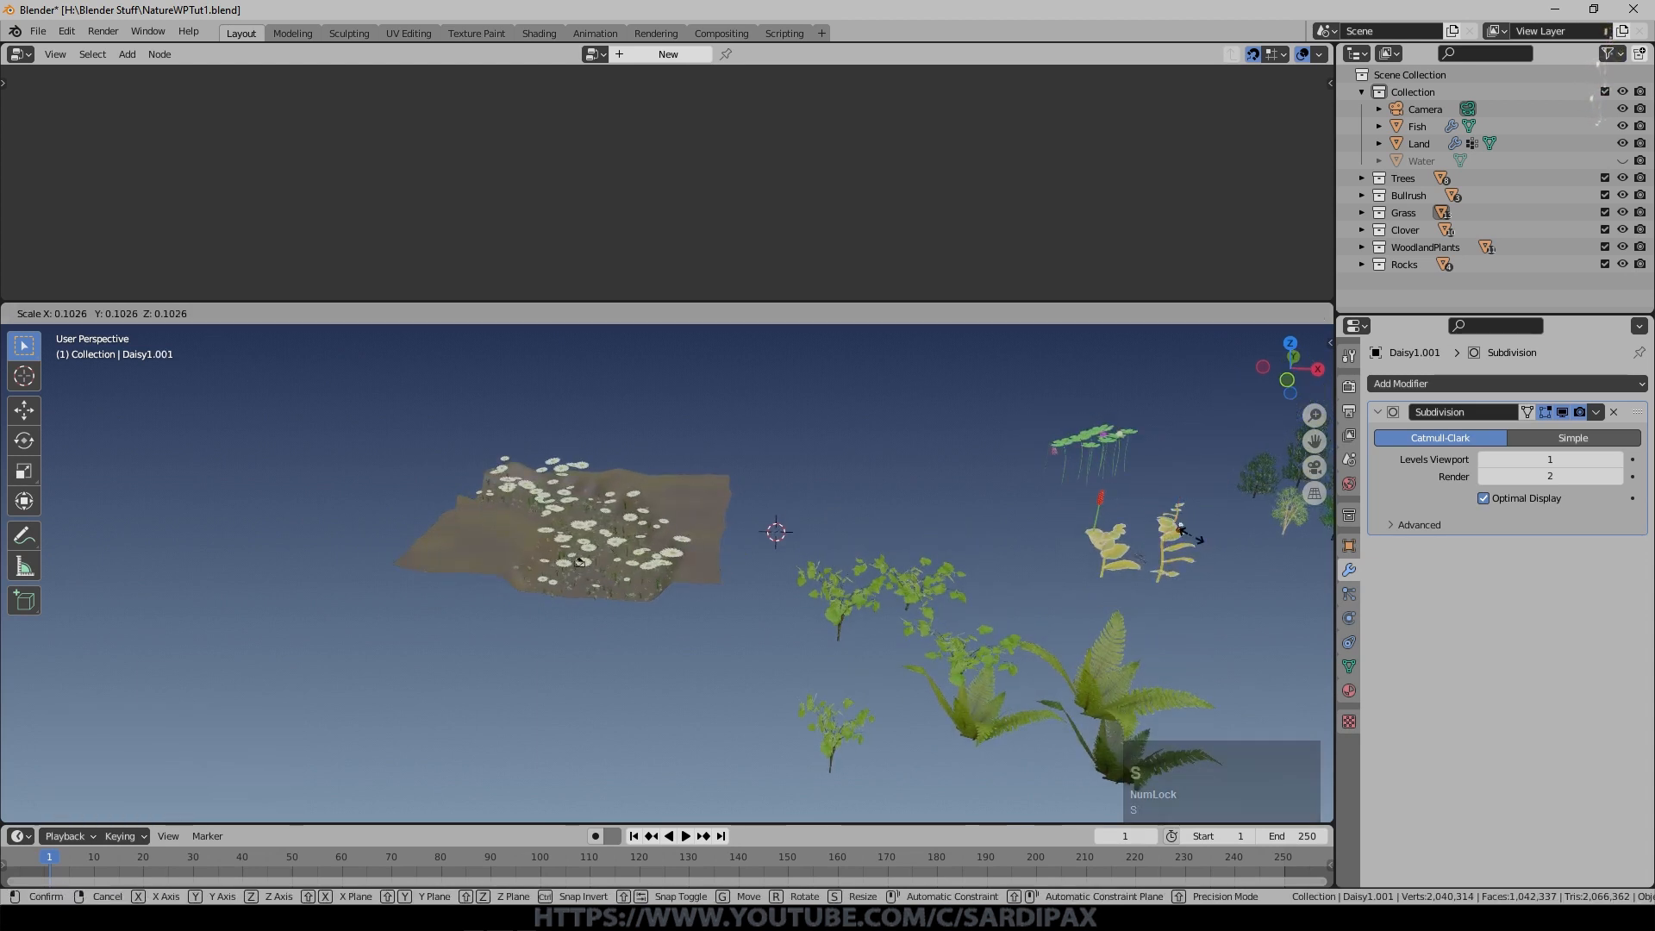
click(1193, 536)
key(KP_Decimal)
scroll(752, 546, down, 9)
key(g)
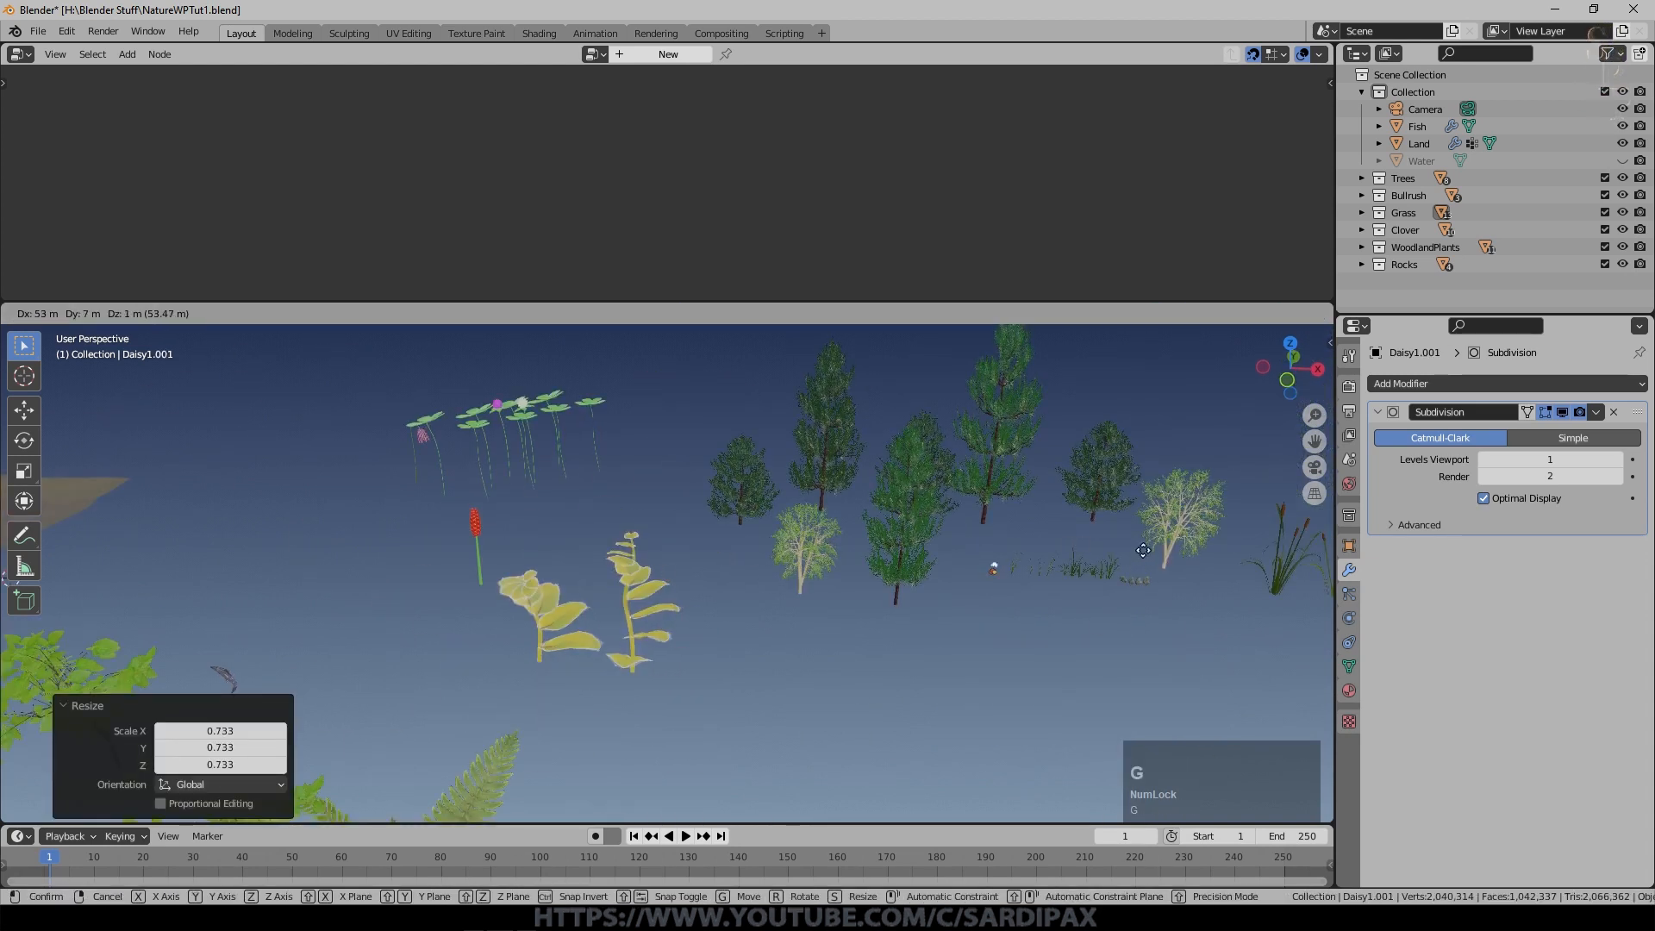
click(1163, 545)
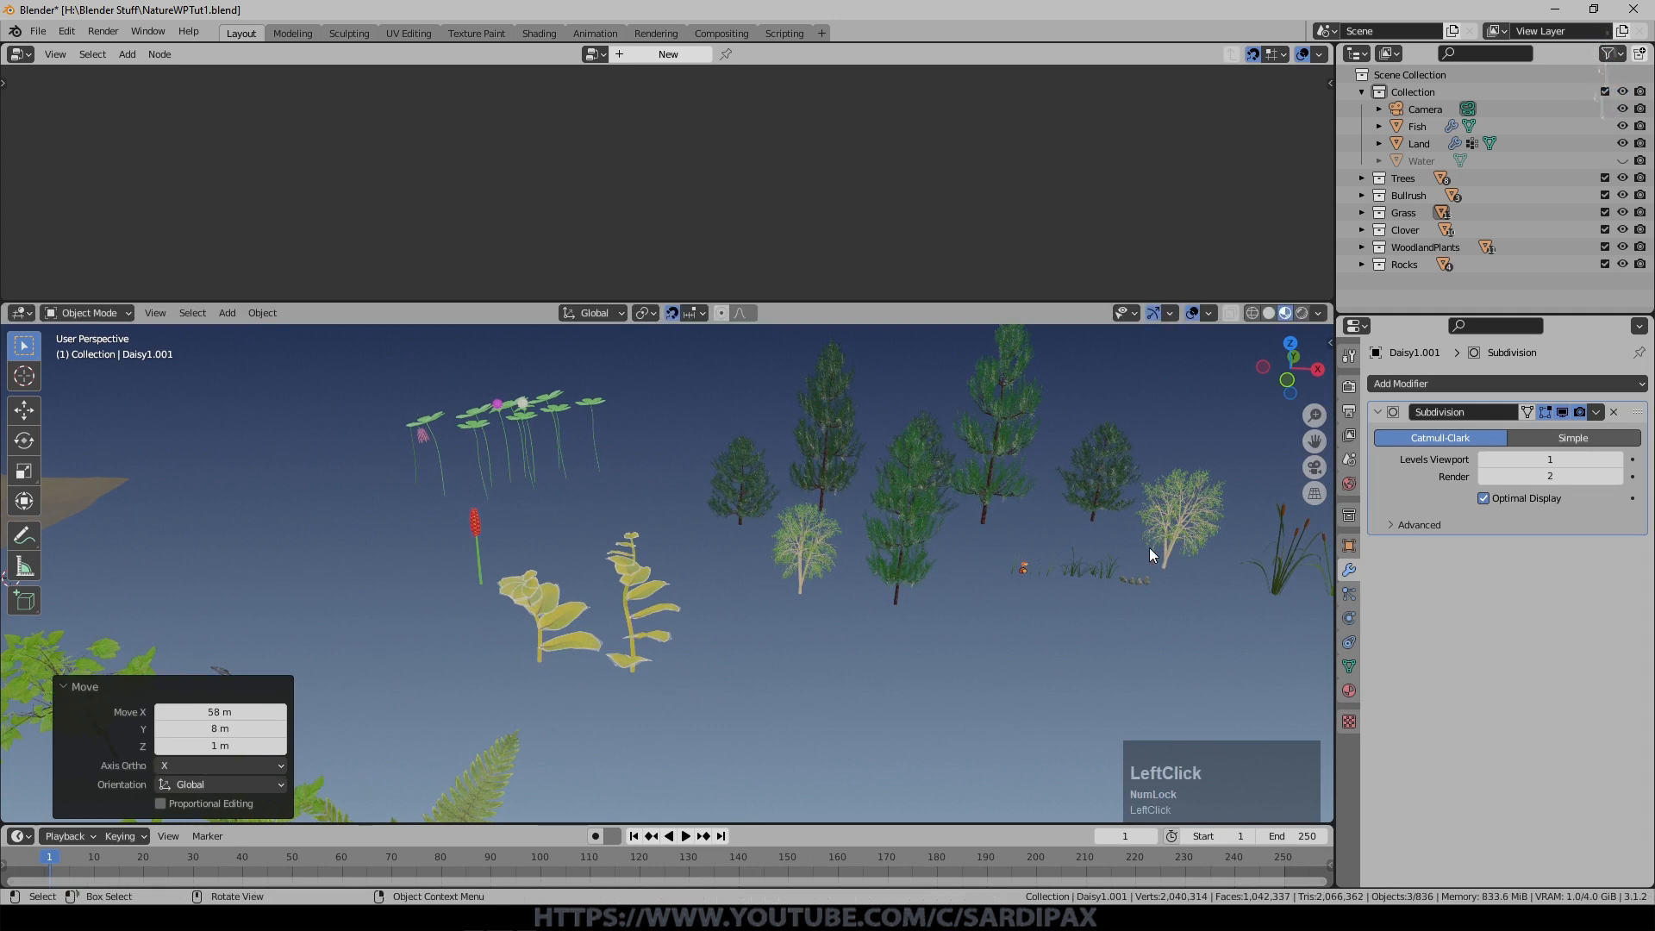
Move the three daisies out of the grass tufts to the free end of the grass row.
key(KP_Decimal)
scroll(761, 555, down, 8)
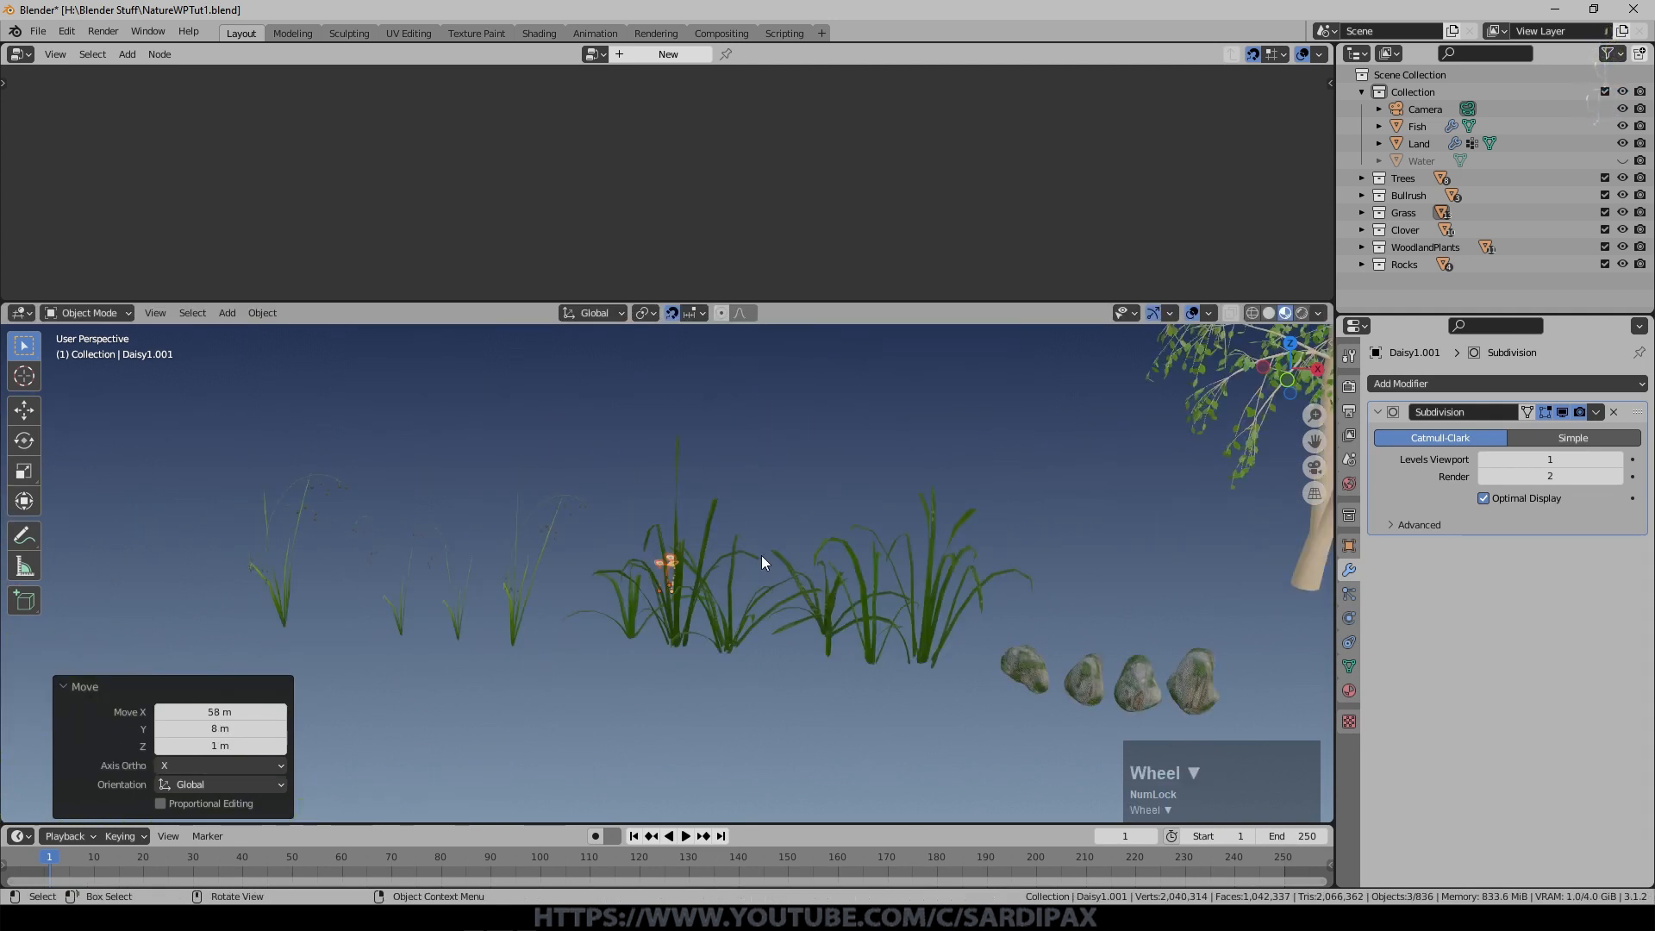
middle_drag(830, 607, 732, 594)
key(g)
click(448, 496)
Apply the scale of each of the three daisies.
middle_drag(418, 603, 539, 626)
key(ctrl+a)
click(354, 546)
click(362, 527)
key(ctrl+a)
click(362, 521)
key(ctrl+a)
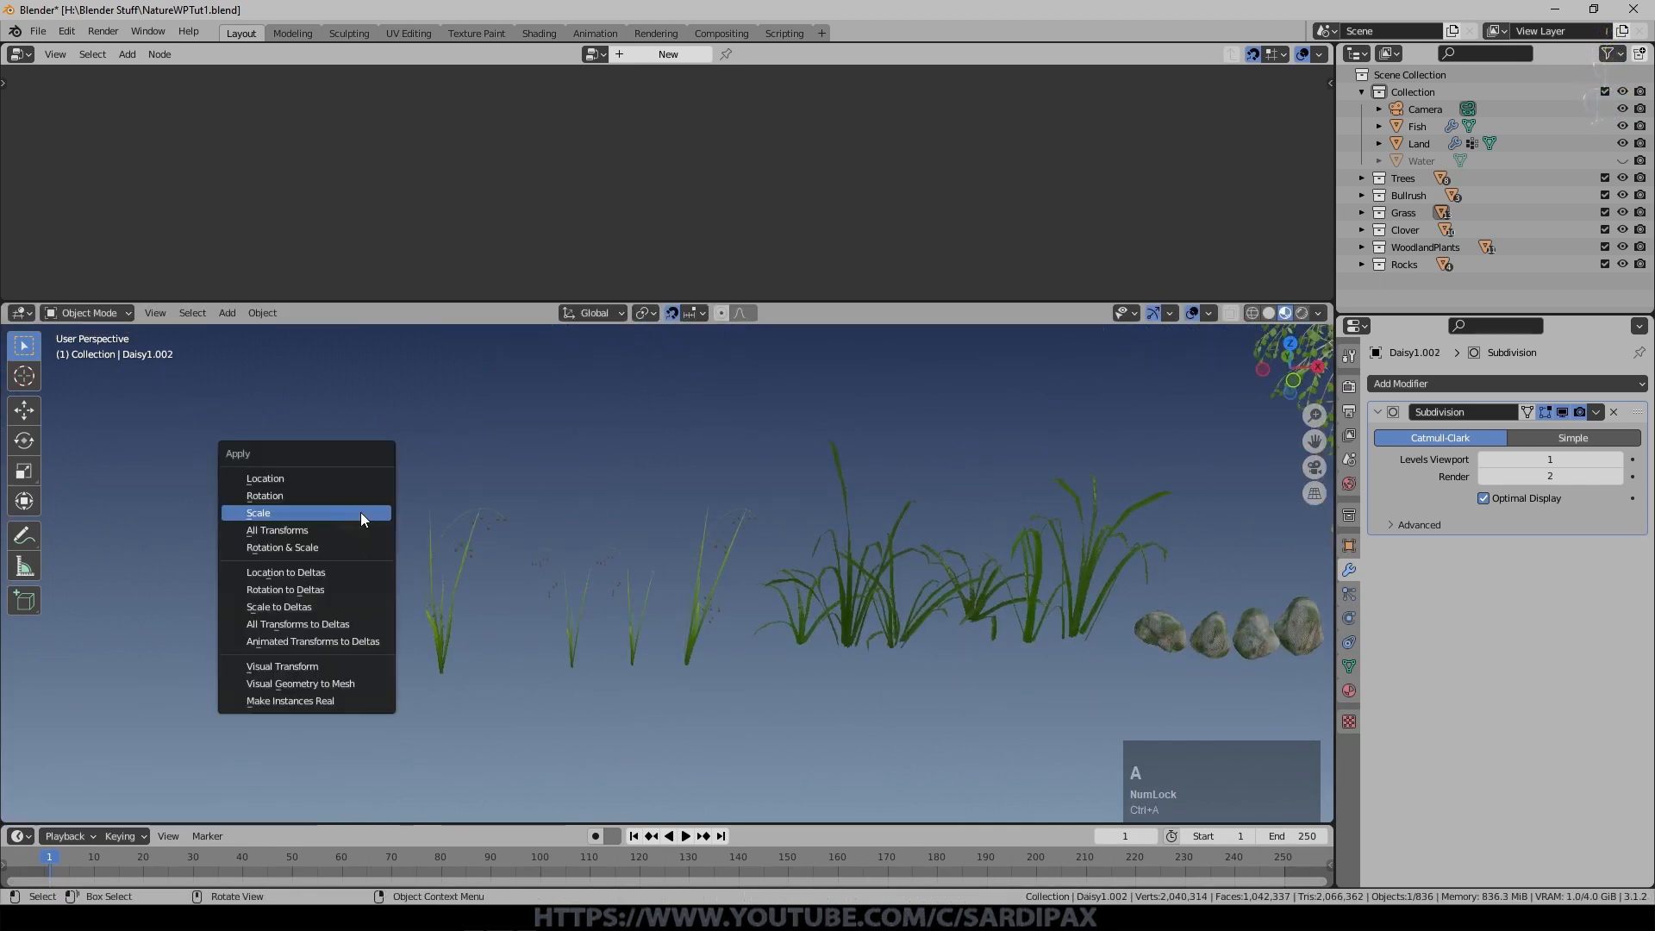
click(367, 521)
Inside the Land's Grass node group, set the vector Random Value node's Max X and Y to 0.1.
scroll(844, 606, up, 5)
middle_drag(844, 605, 813, 602)
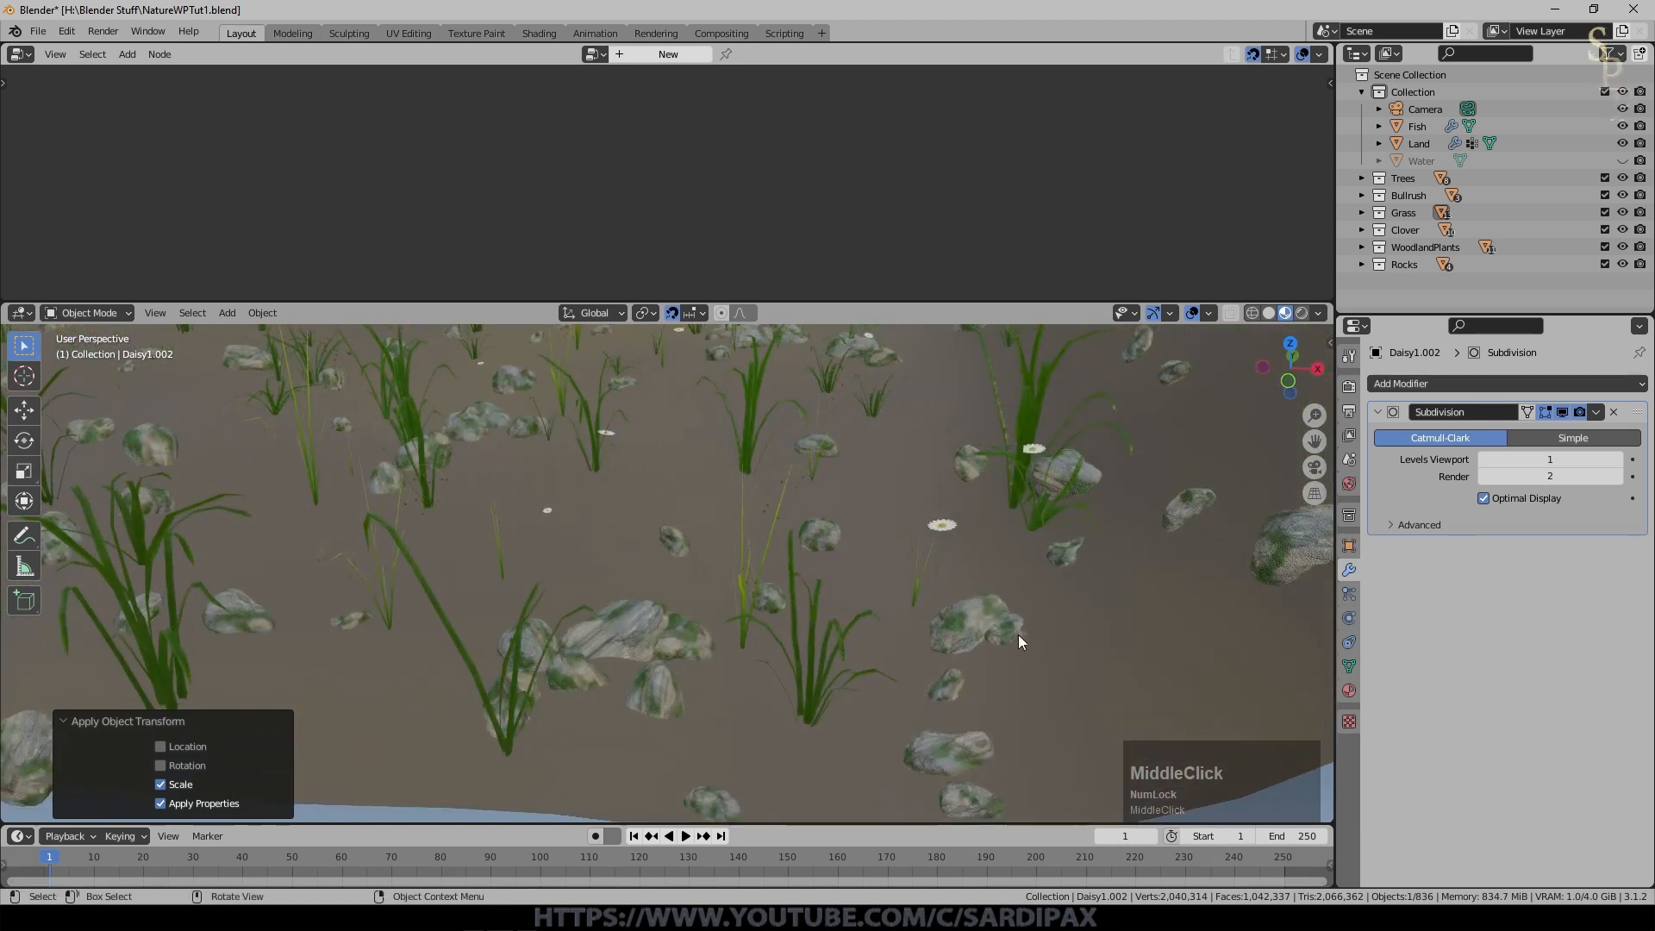
scroll(687, 584, down, 4)
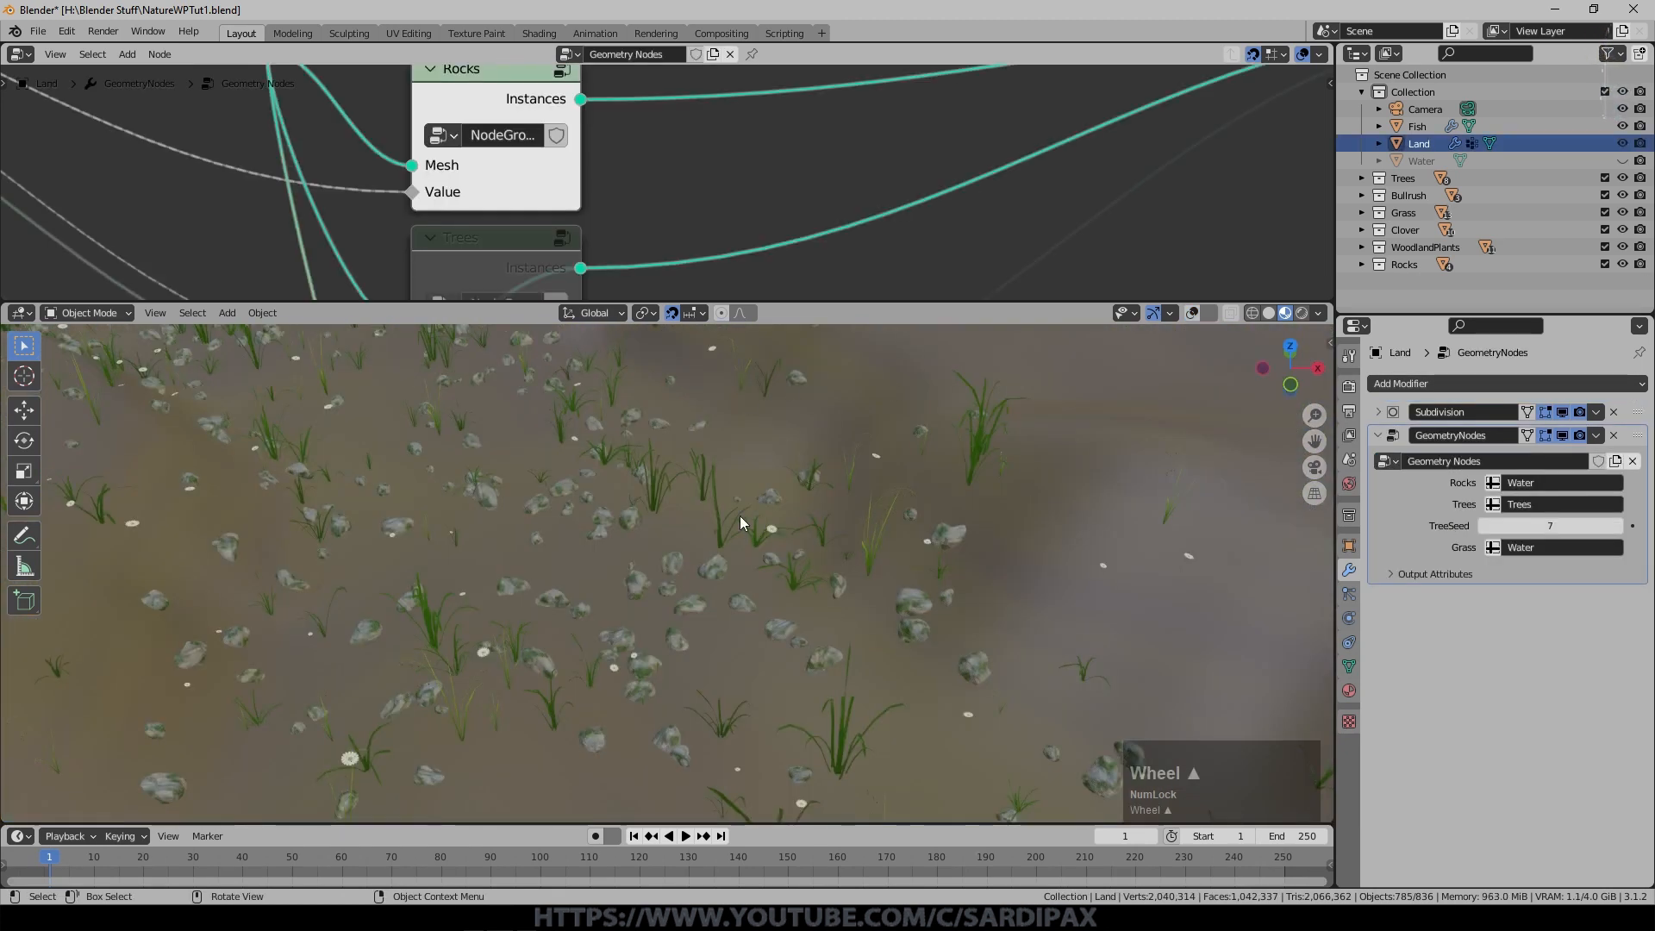
middle_drag(616, 555, 622, 495)
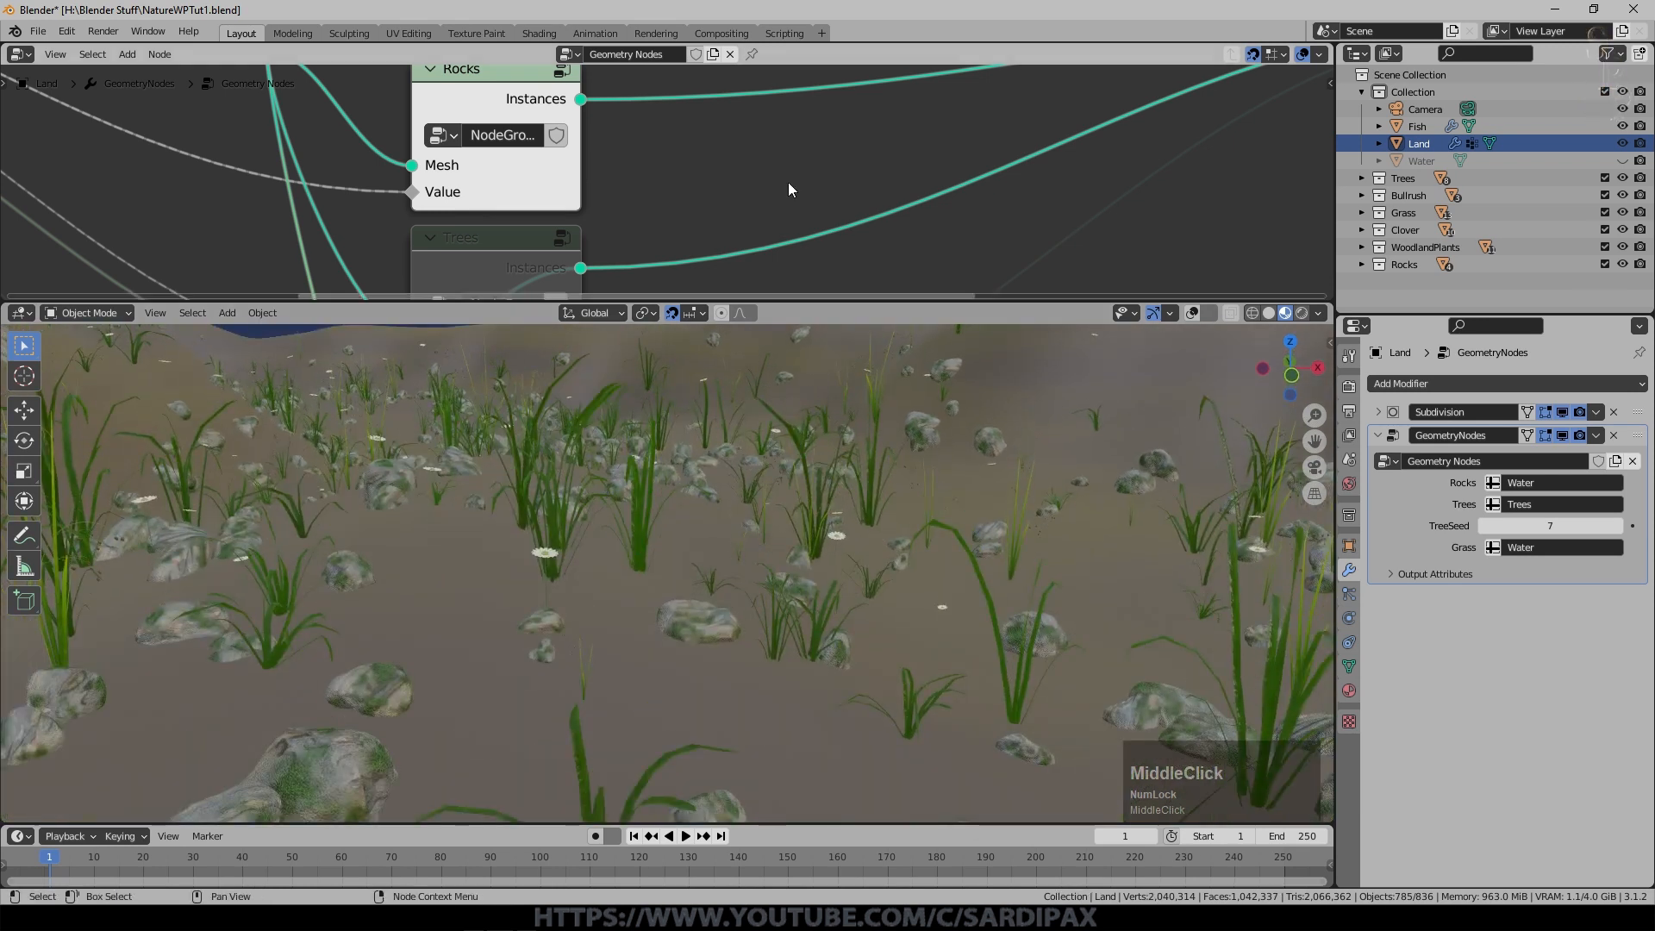
scroll(912, 138, down, 5)
scroll(724, 189, down, 4)
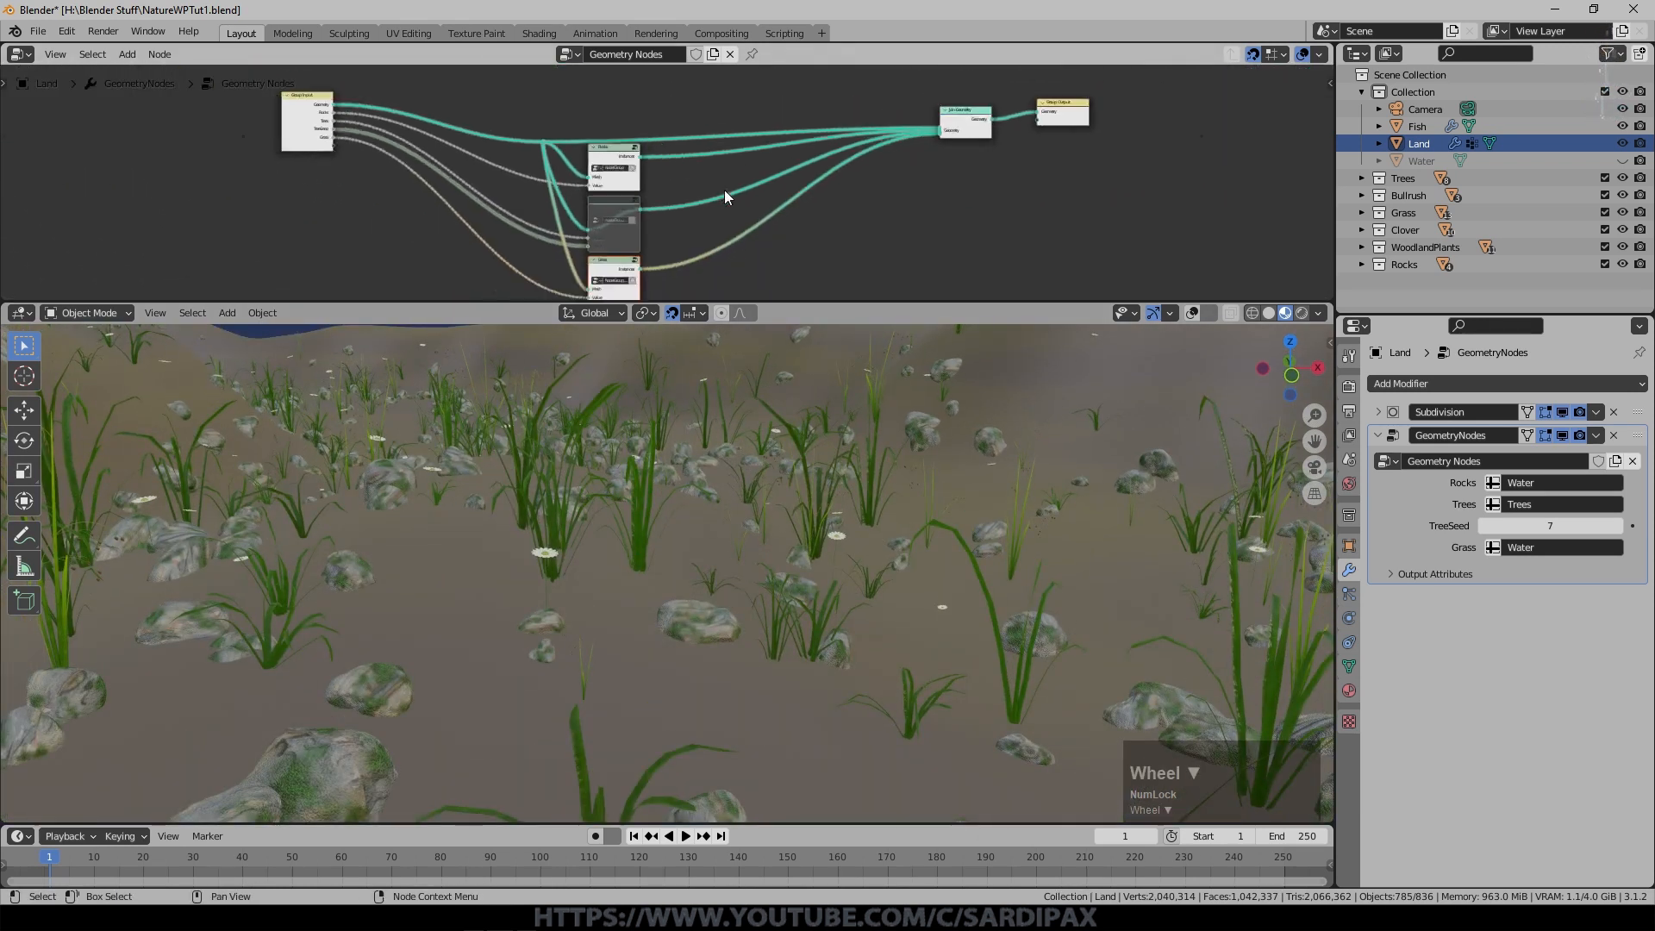
key(Tab)
middle_drag(724, 190, 731, 202)
scroll(776, 190, up, 6)
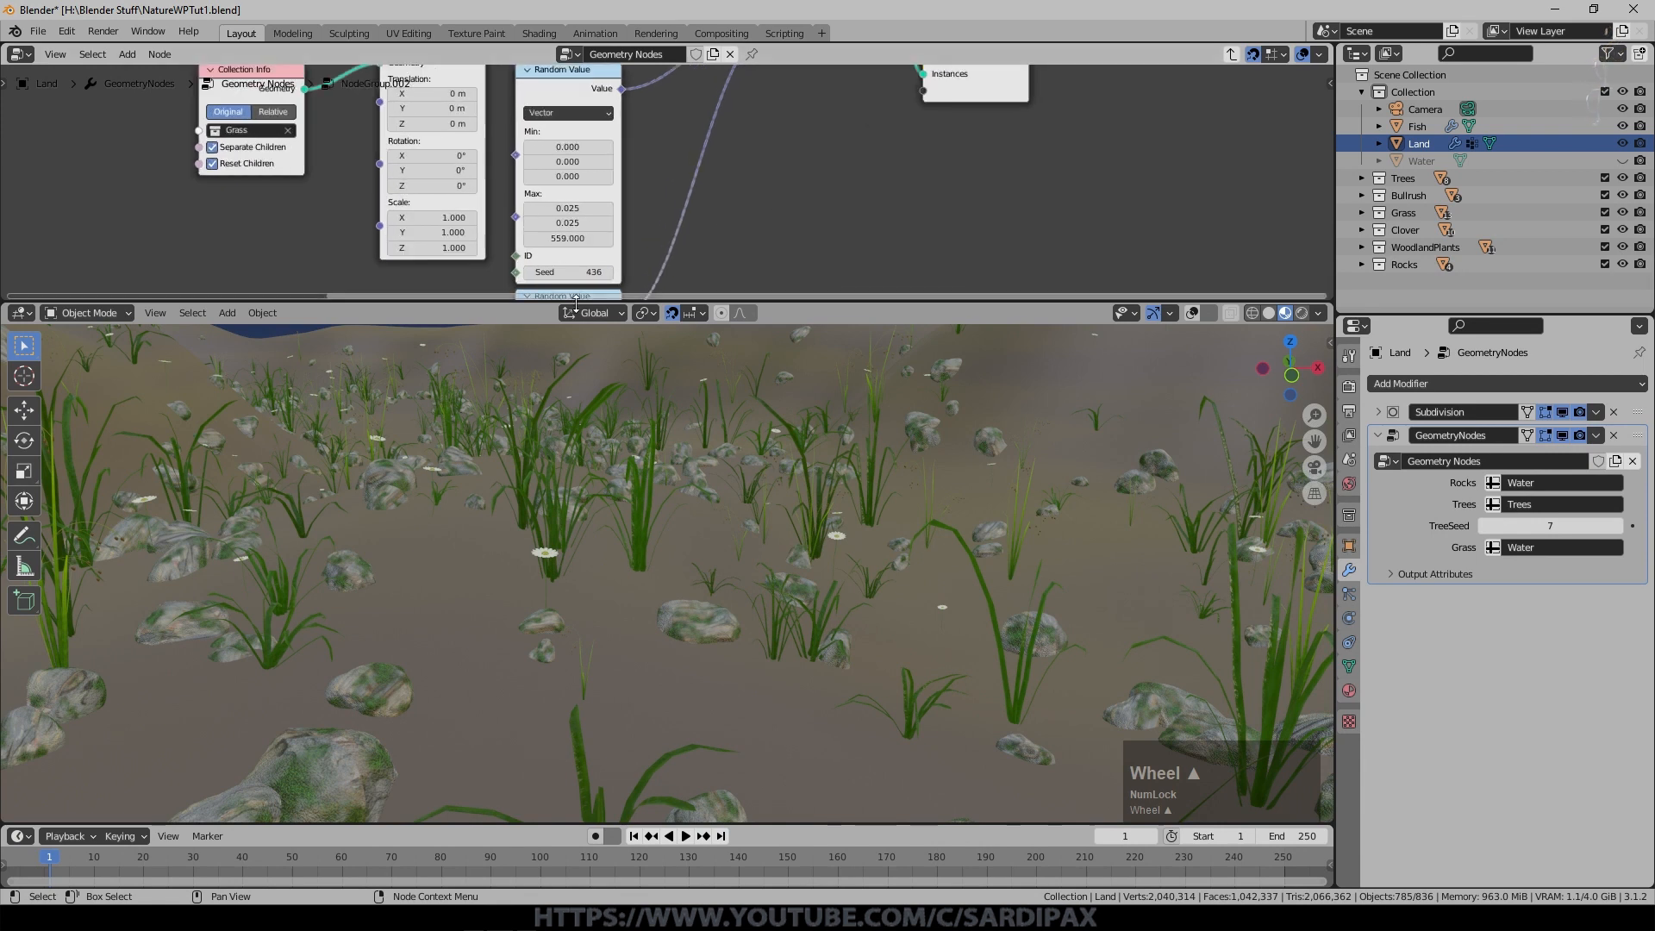
mouse_move(590, 221)
mouse_down()
mouse_move(574, 209)
mouse_move(603, 210)
mouse_up()
text(.1)
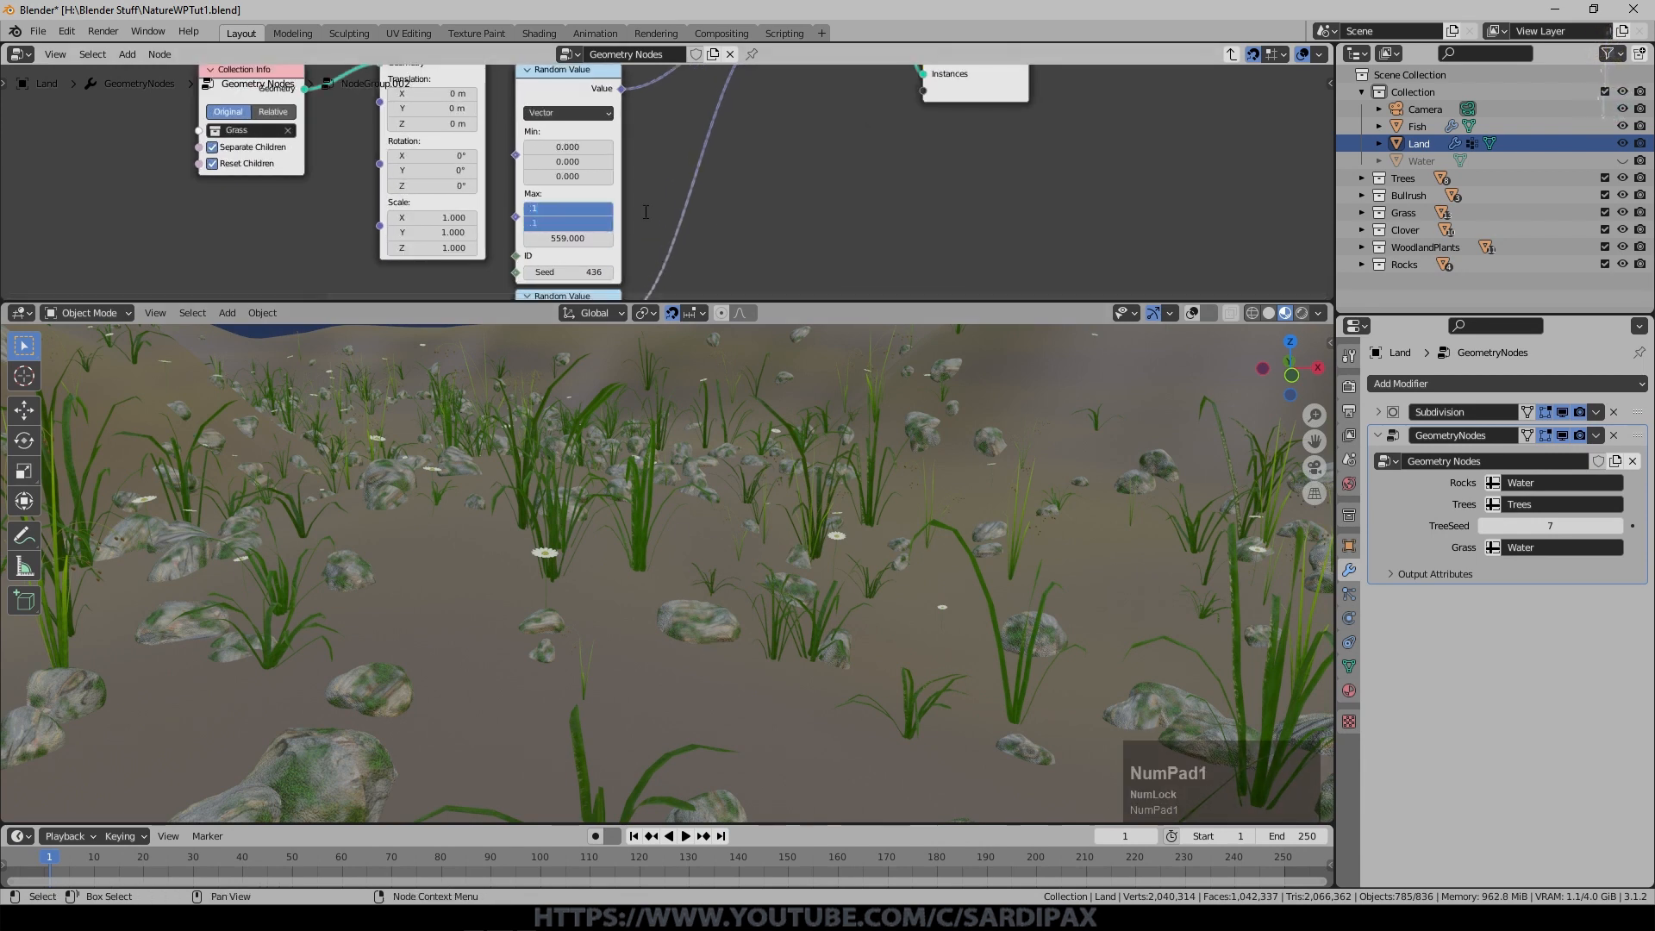
key(KP_Enter)
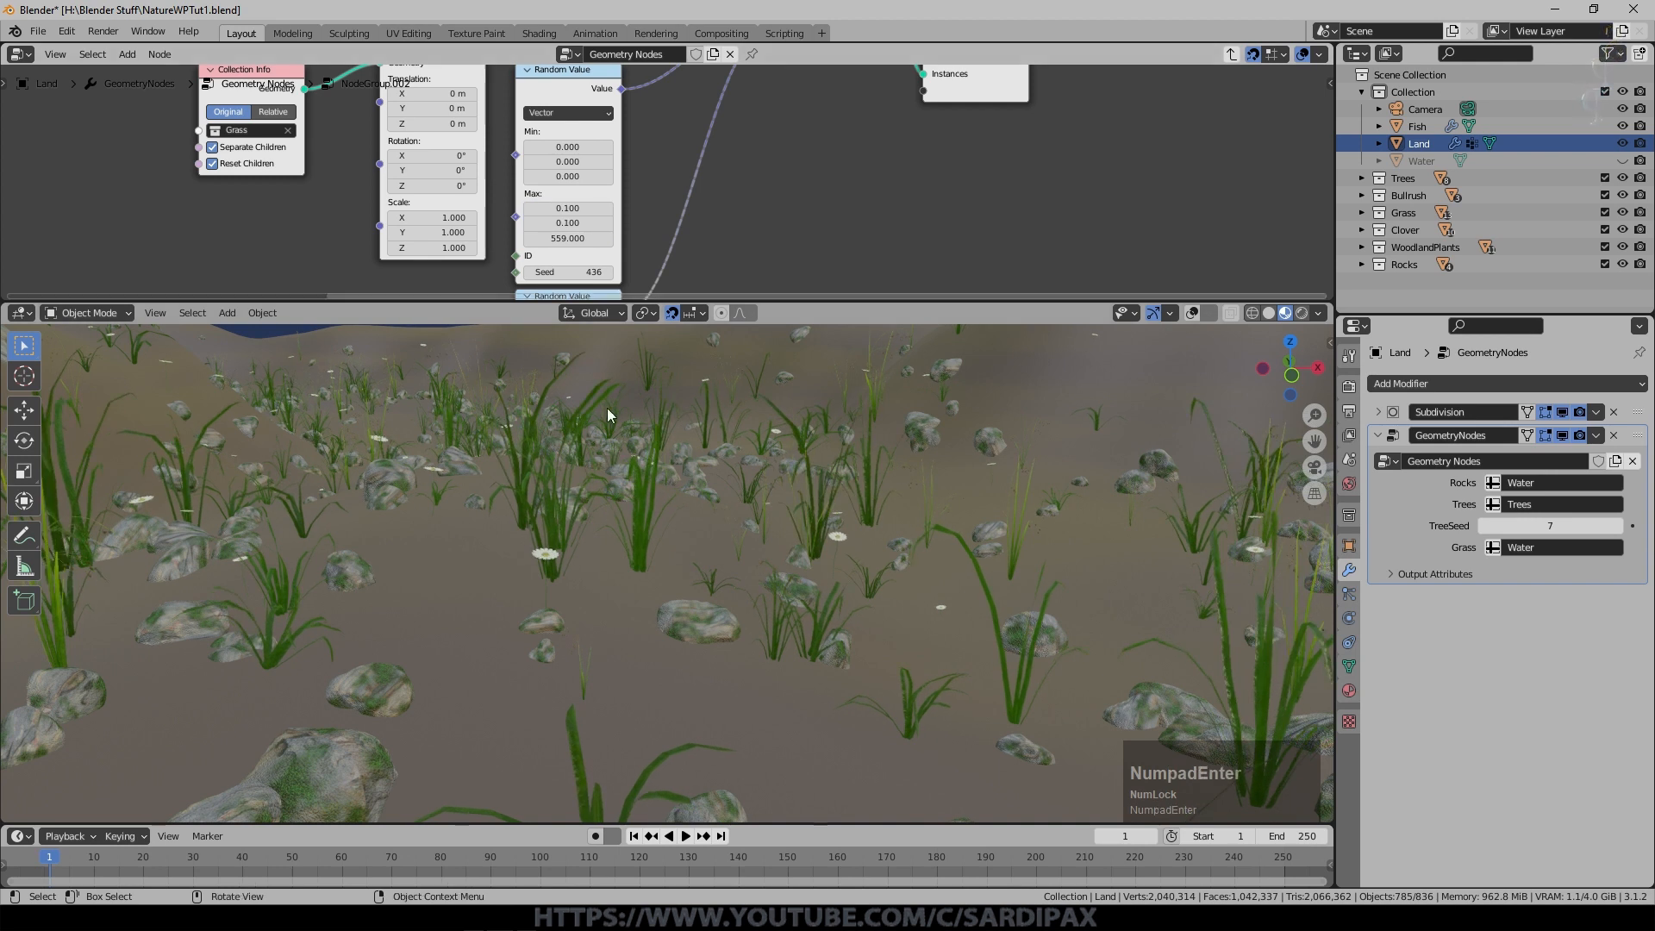
Save the Blender file.
scroll(593, 485, down, 9)
middle_drag(591, 502, 576, 460)
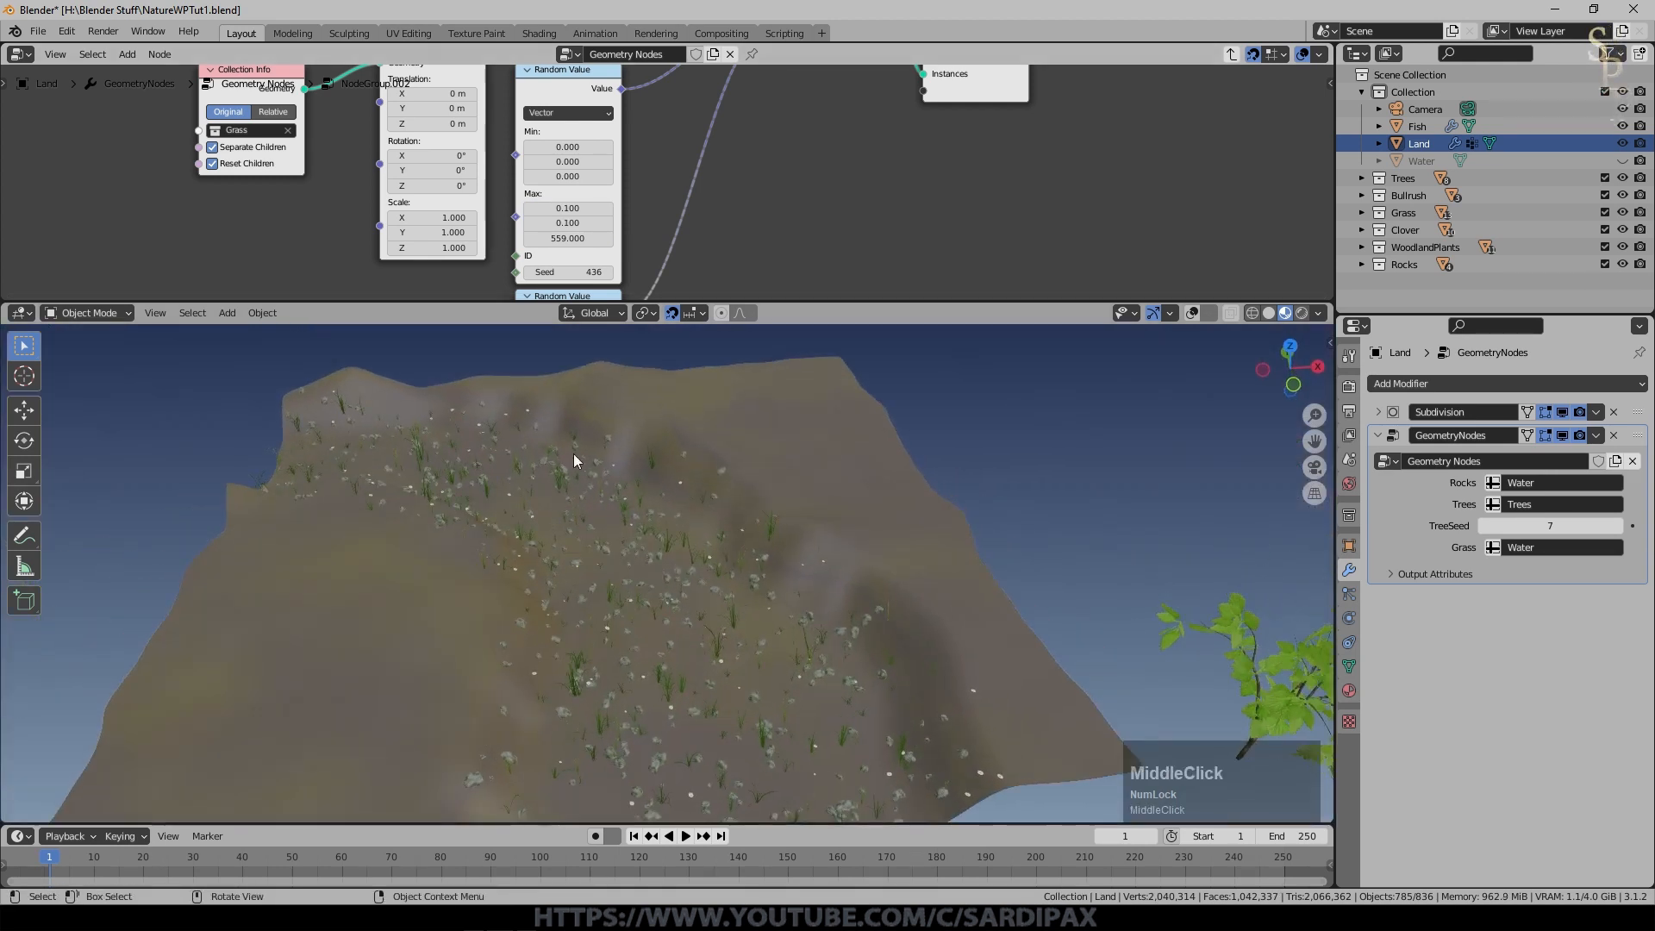
shift+middle_drag(255, 232, 673, 240)
key(ctrl+s)
Invert the grass distribution by setting the Map Range node's To Min to 1 and To Max to 0.
scroll(668, 225, up, 3)
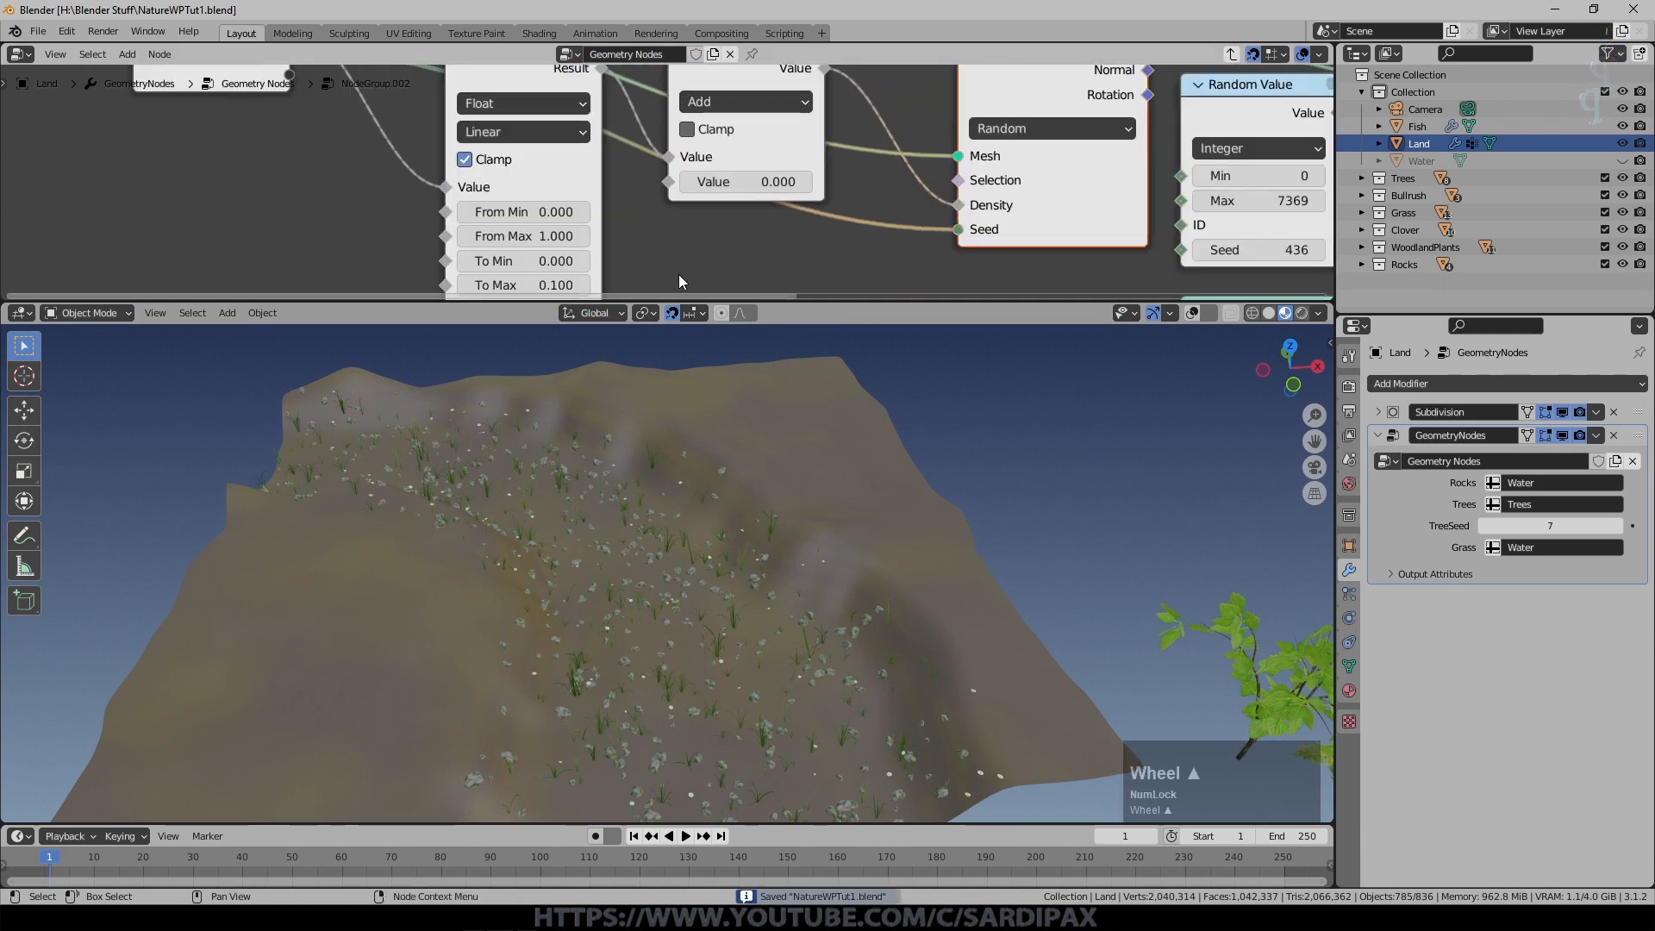
shift+middle_drag(517, 211, 561, 179)
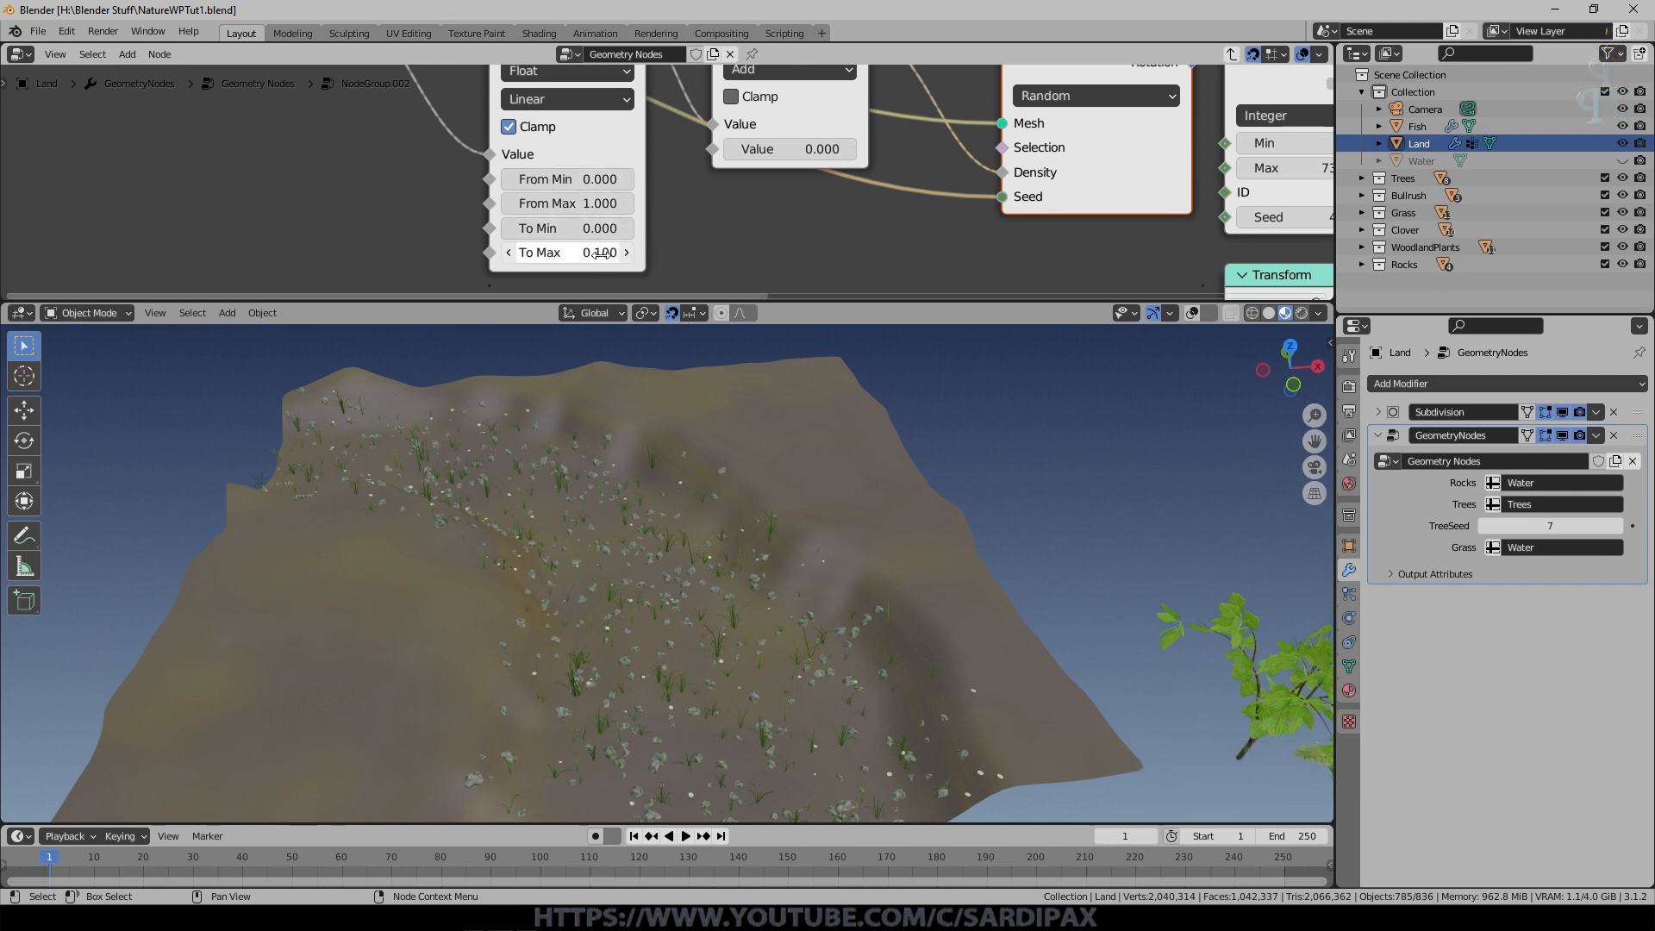
click(601, 252)
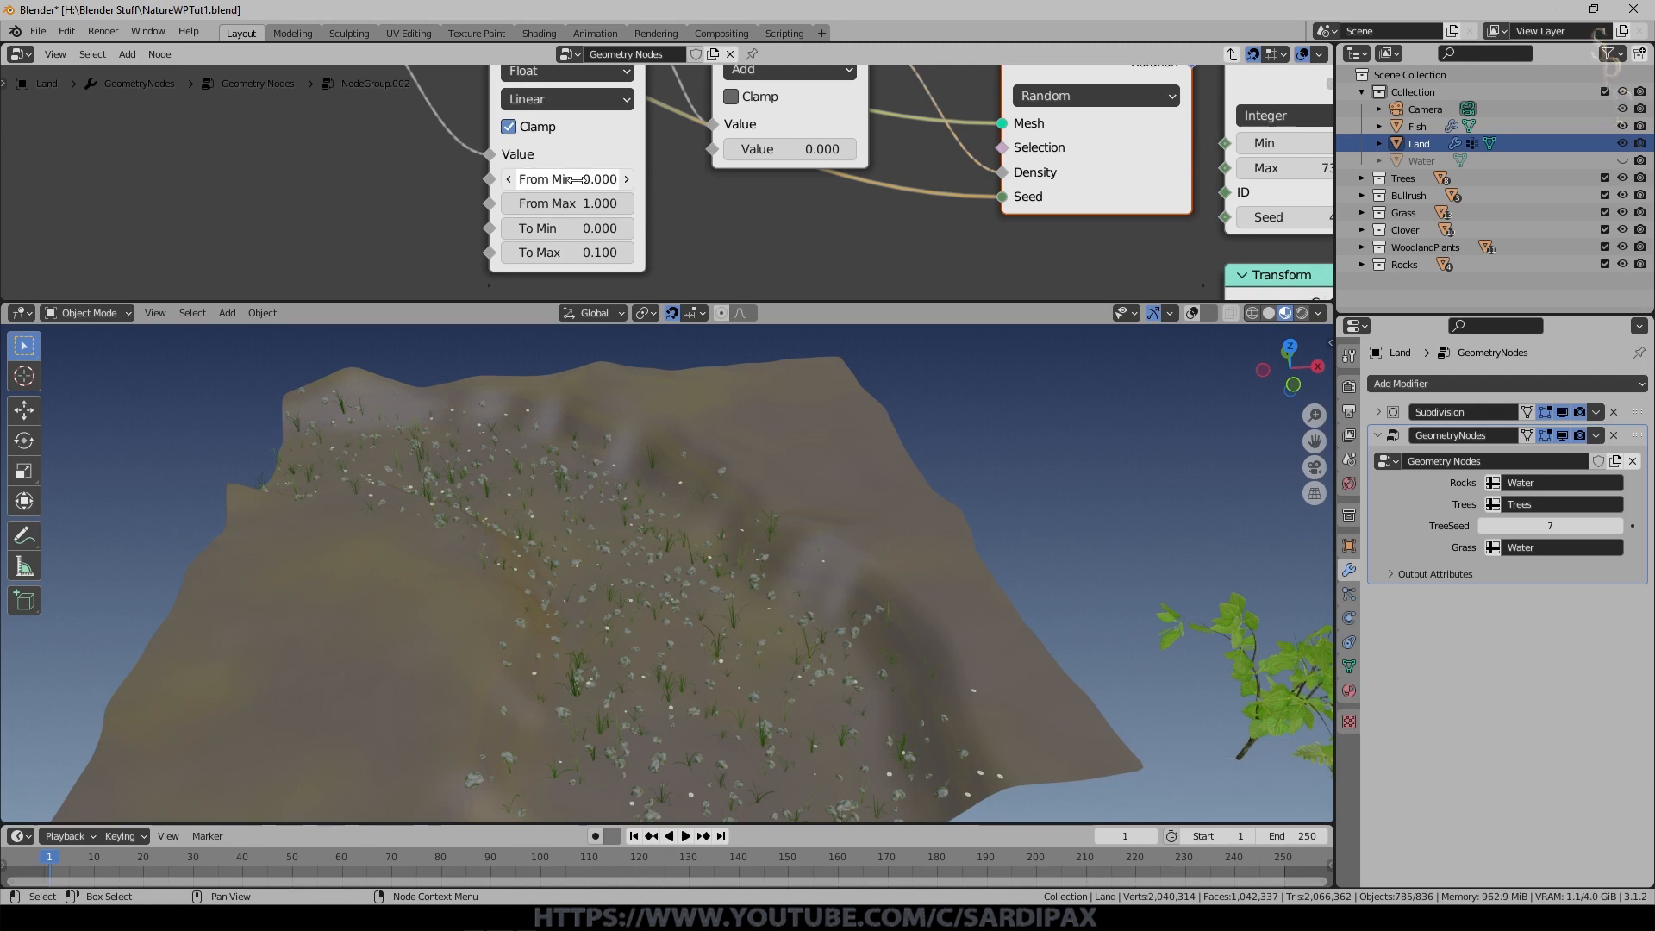
click(582, 229)
text(1)
click(613, 251)
text(0)
key(KP_Enter)
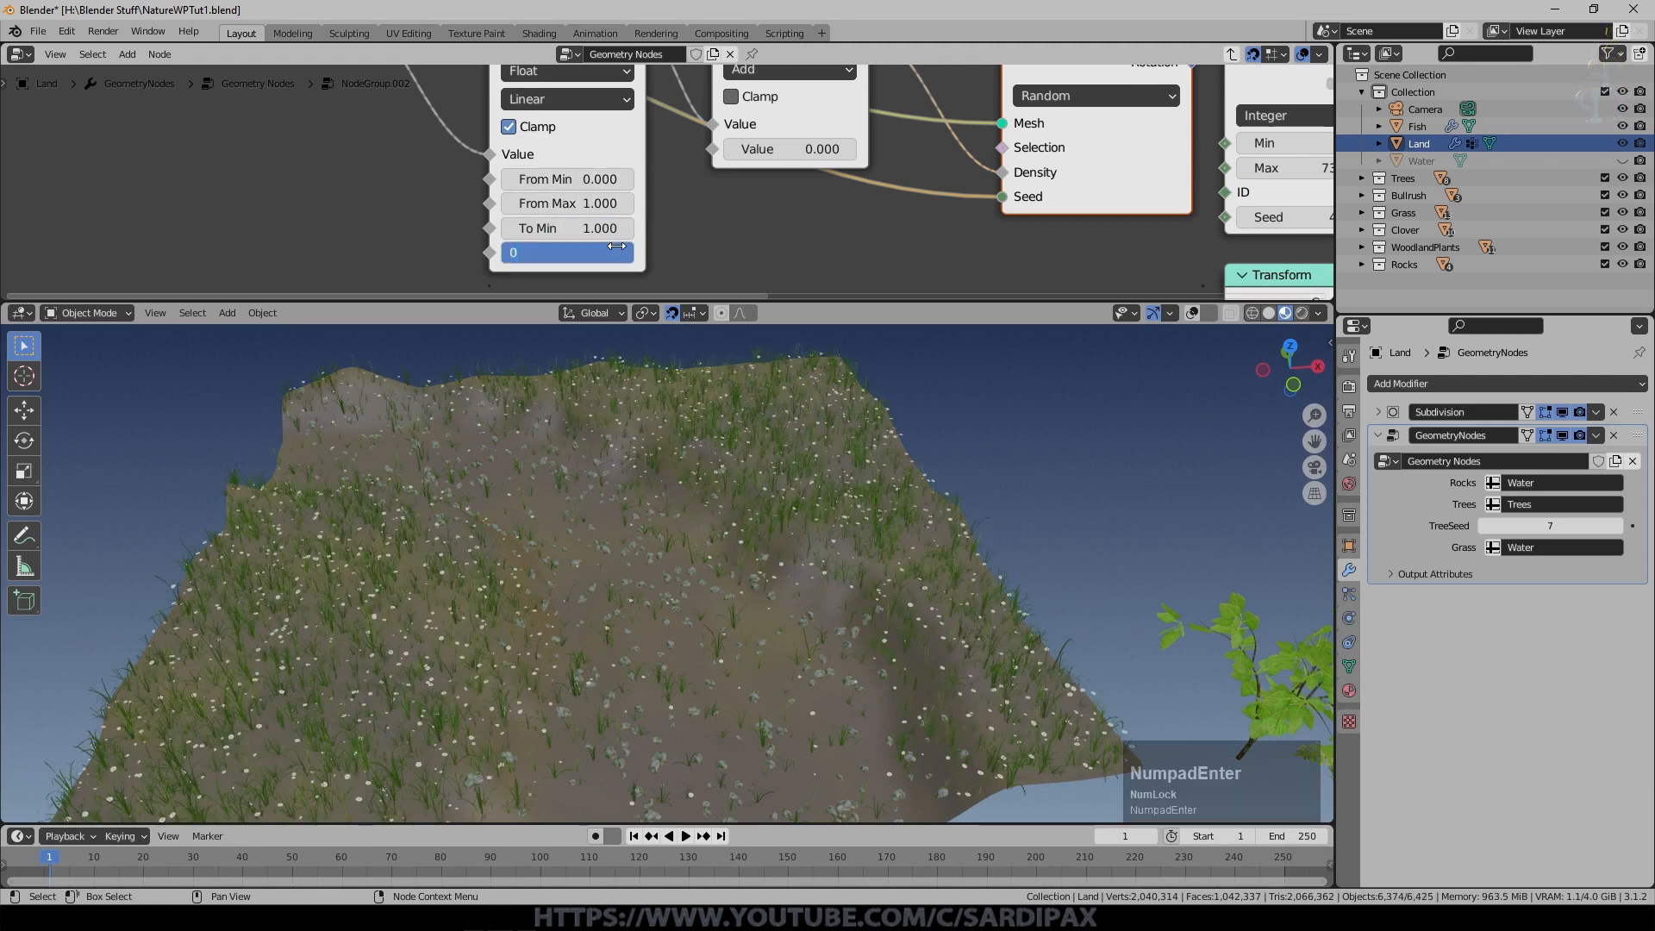
middle_drag(619, 536, 593, 581)
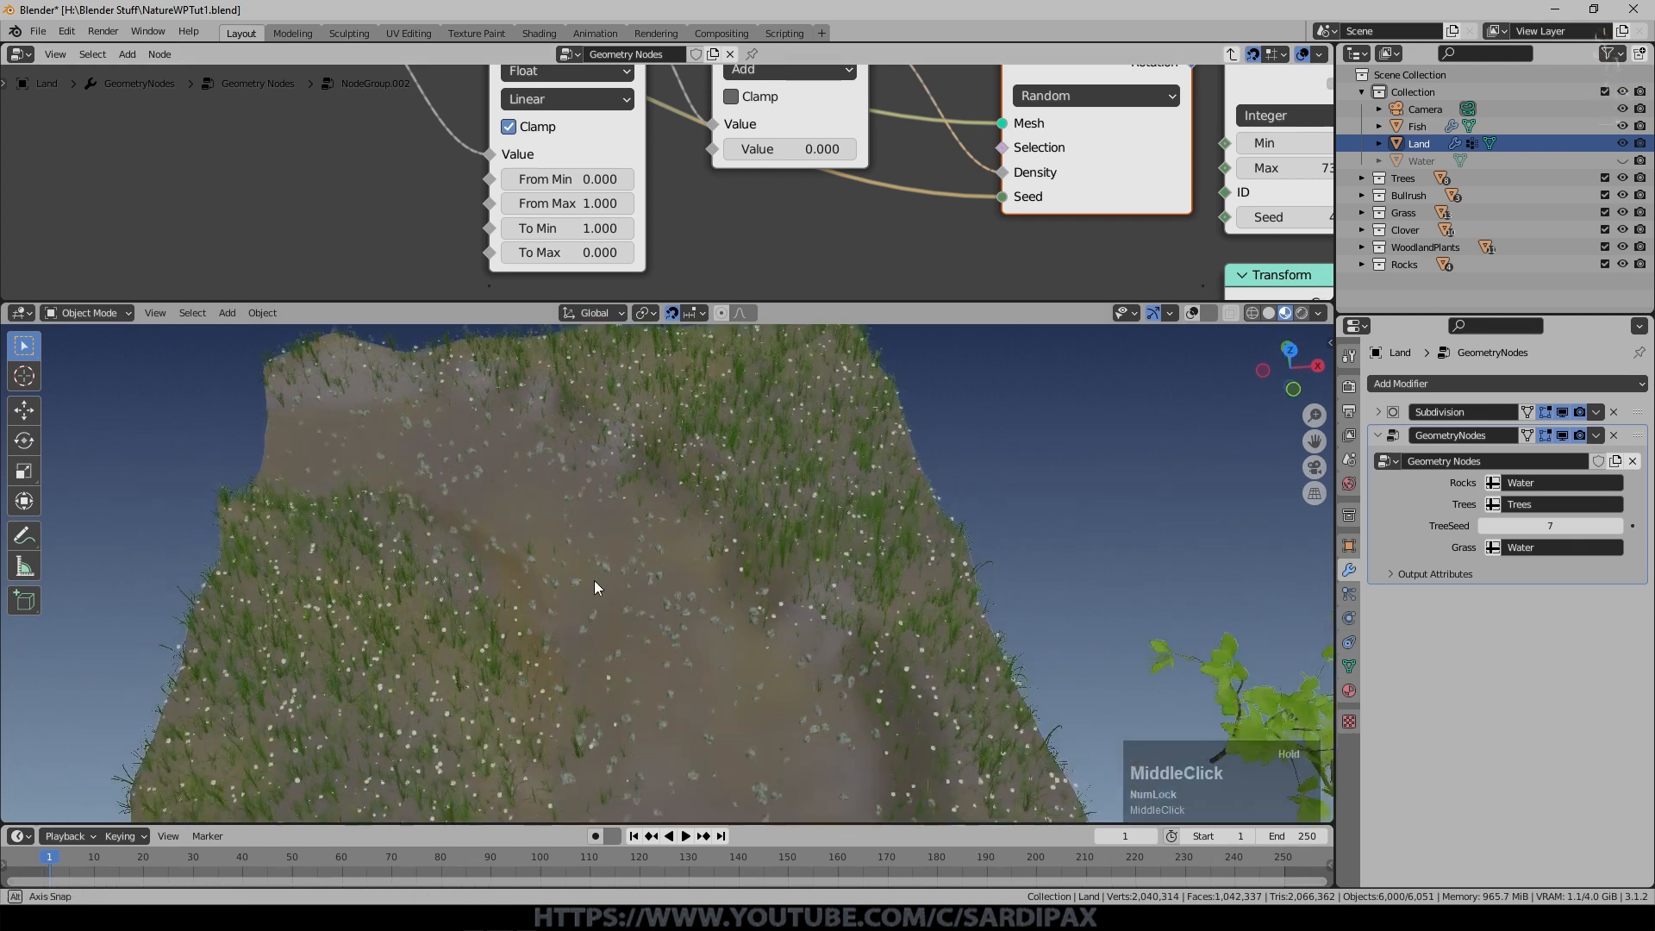
mouse_move(856, 650)
middle_down()
mouse_move(830, 610)
mouse_move(656, 643)
mouse_move(670, 574)
middle_up()
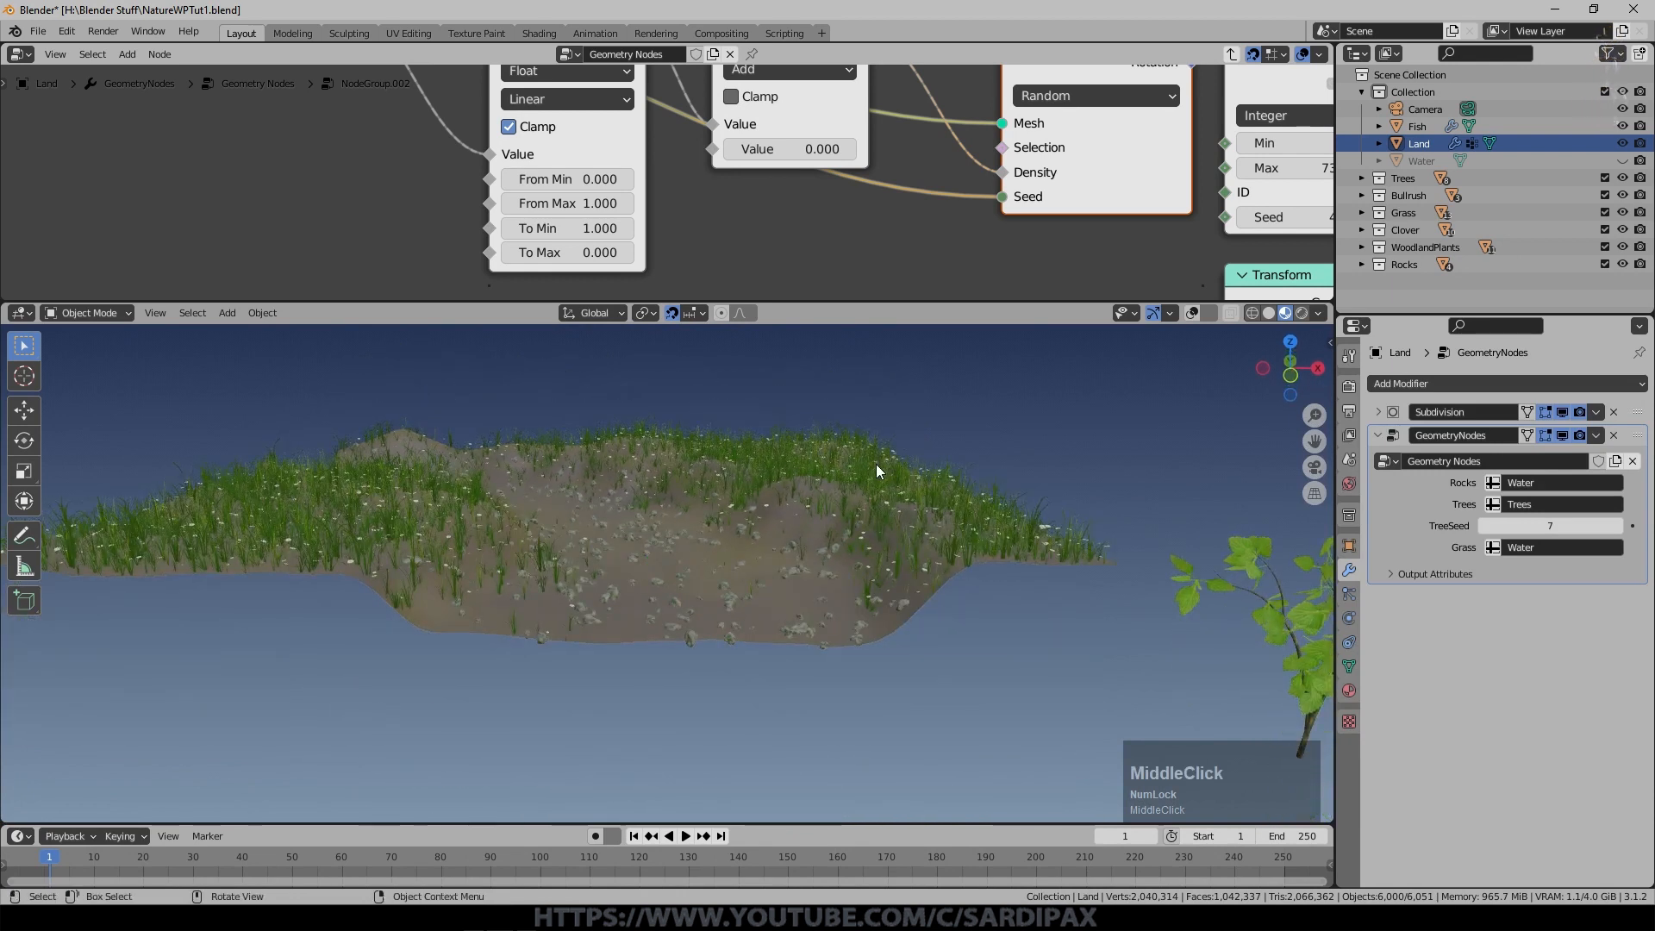
middle_drag(594, 228, 556, 266)
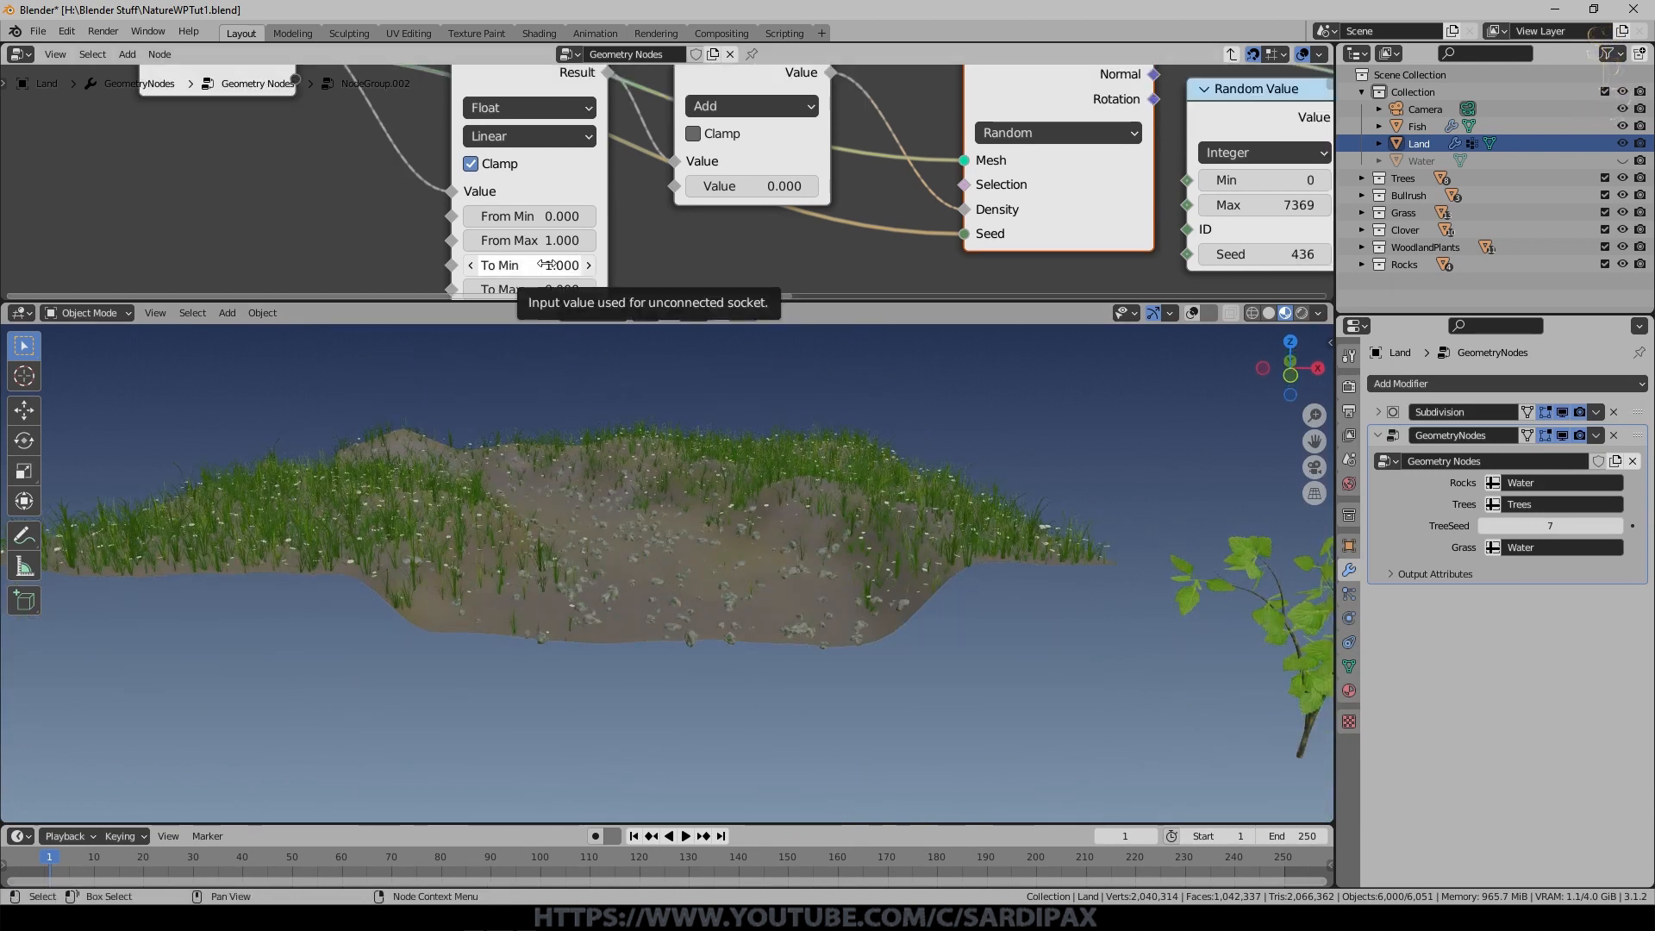
click(486, 270)
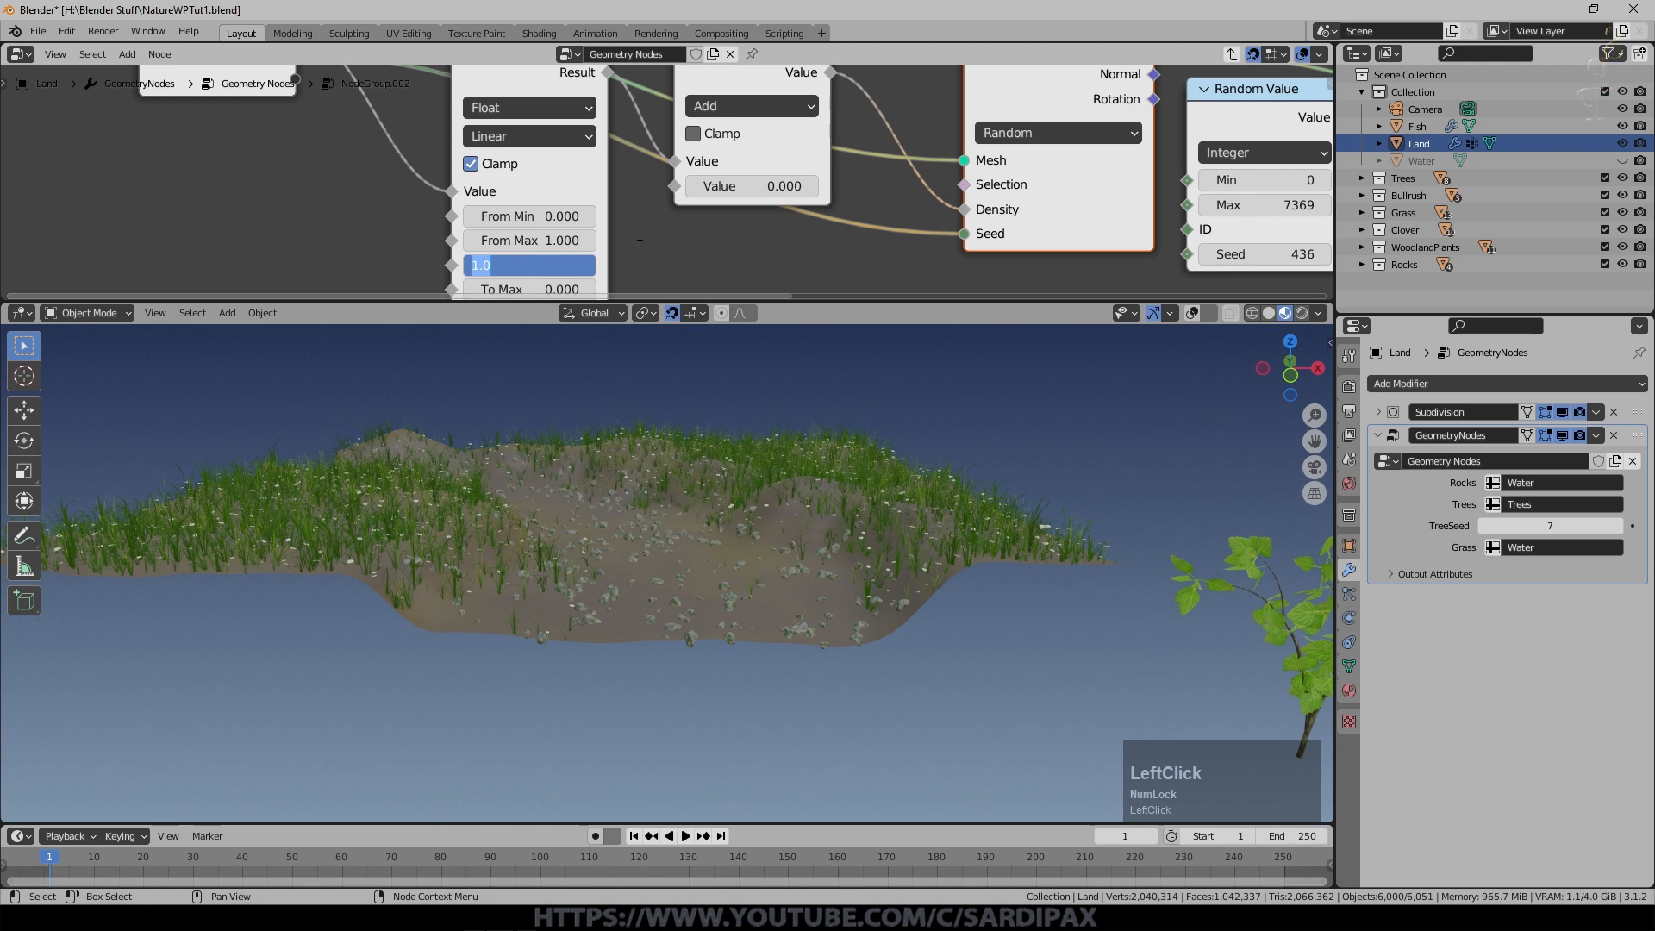
click(716, 238)
Change the Add math node that drives the point Density to Multiply and set its Value to 2.5.
scroll(714, 238, down, 2)
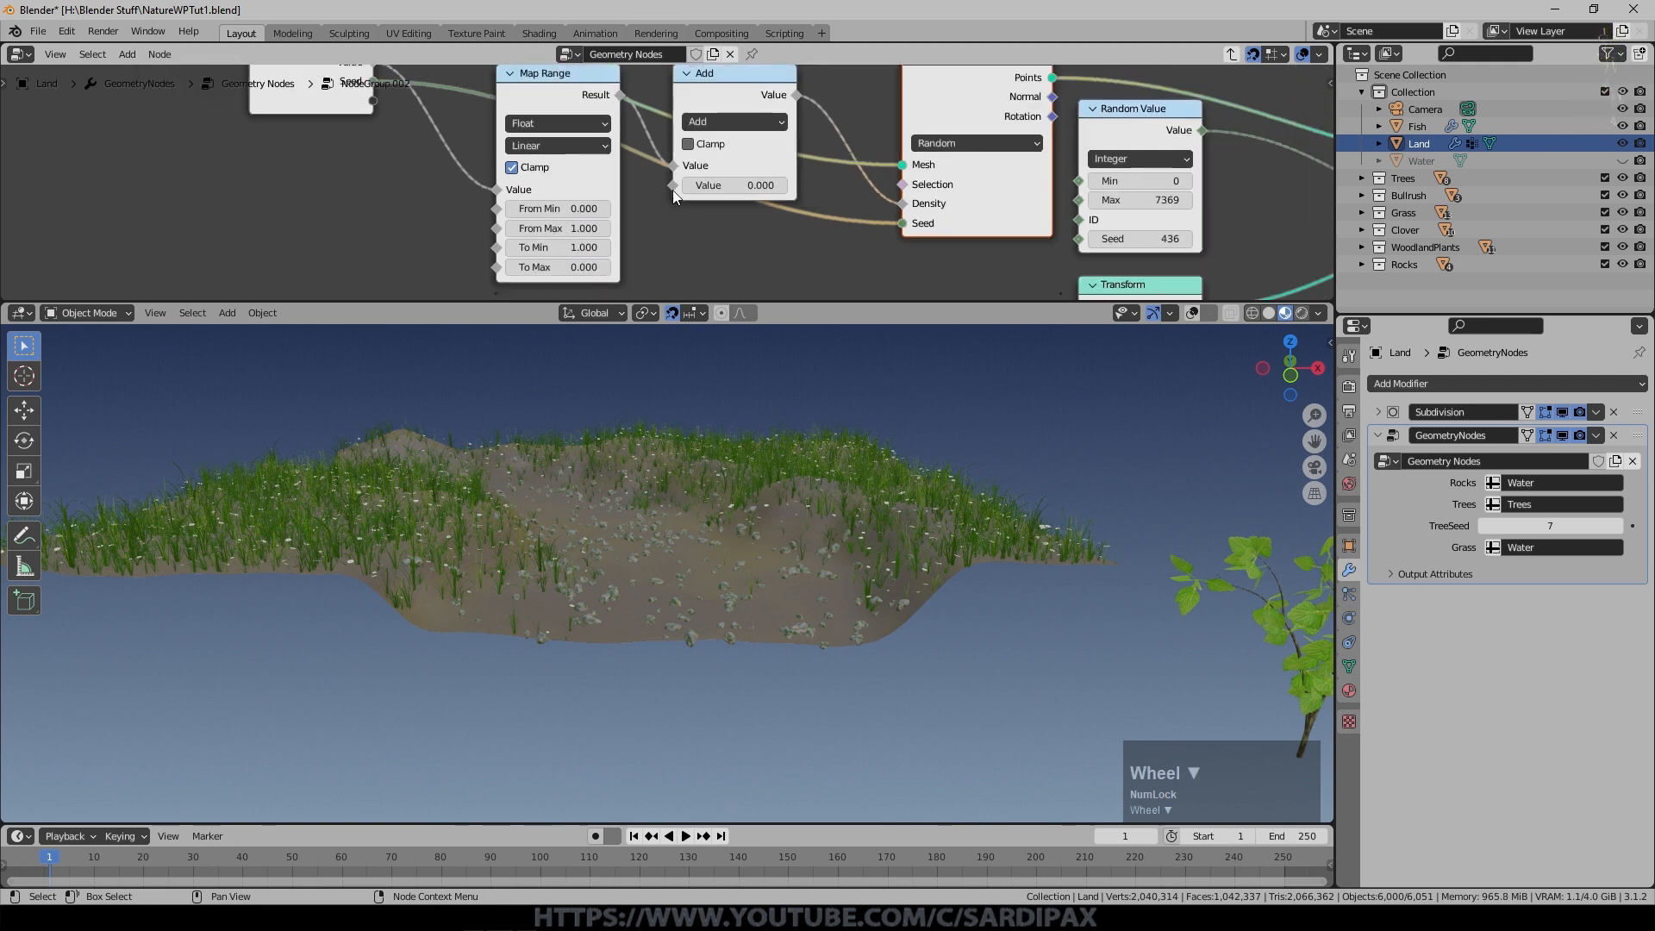
click(738, 122)
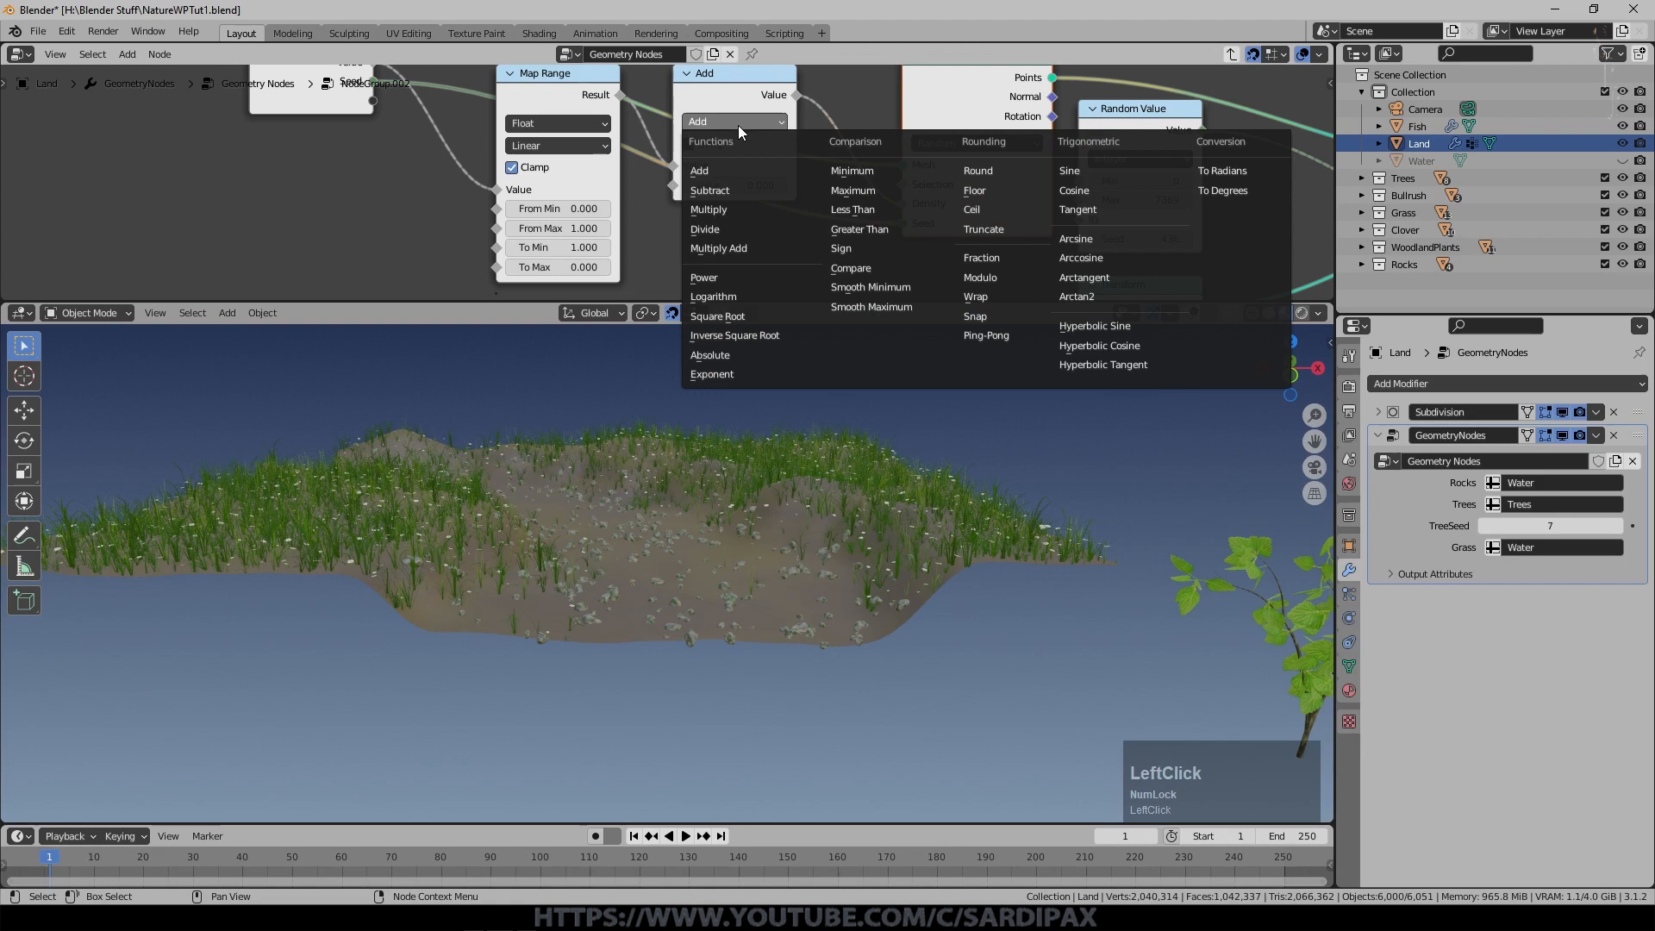
click(736, 208)
click(749, 184)
mouse_move(749, 184)
mouse_down()
mouse_move(765, 183)
mouse_move(738, 189)
mouse_up()
middle_drag(891, 492, 903, 504)
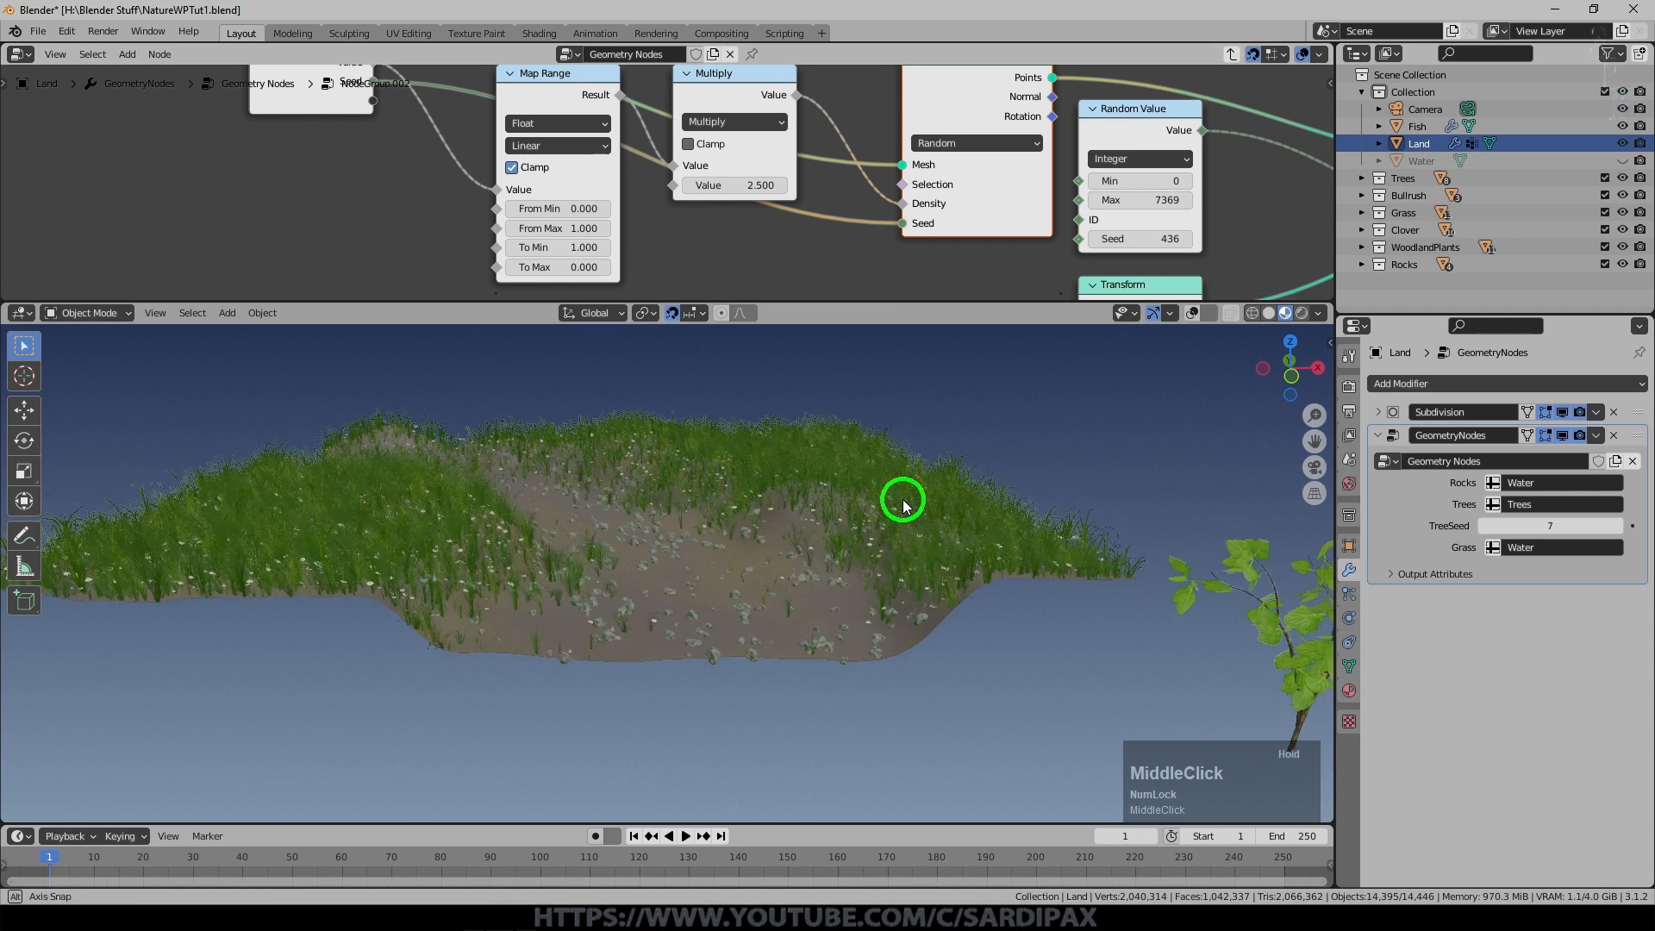
View the scene through the camera and increase the grass density by setting the Multiply node's Value to 10.
key(KP_0)
scroll(806, 440, up, 1)
scroll(788, 457, up, 2)
scroll(788, 457, up, 1)
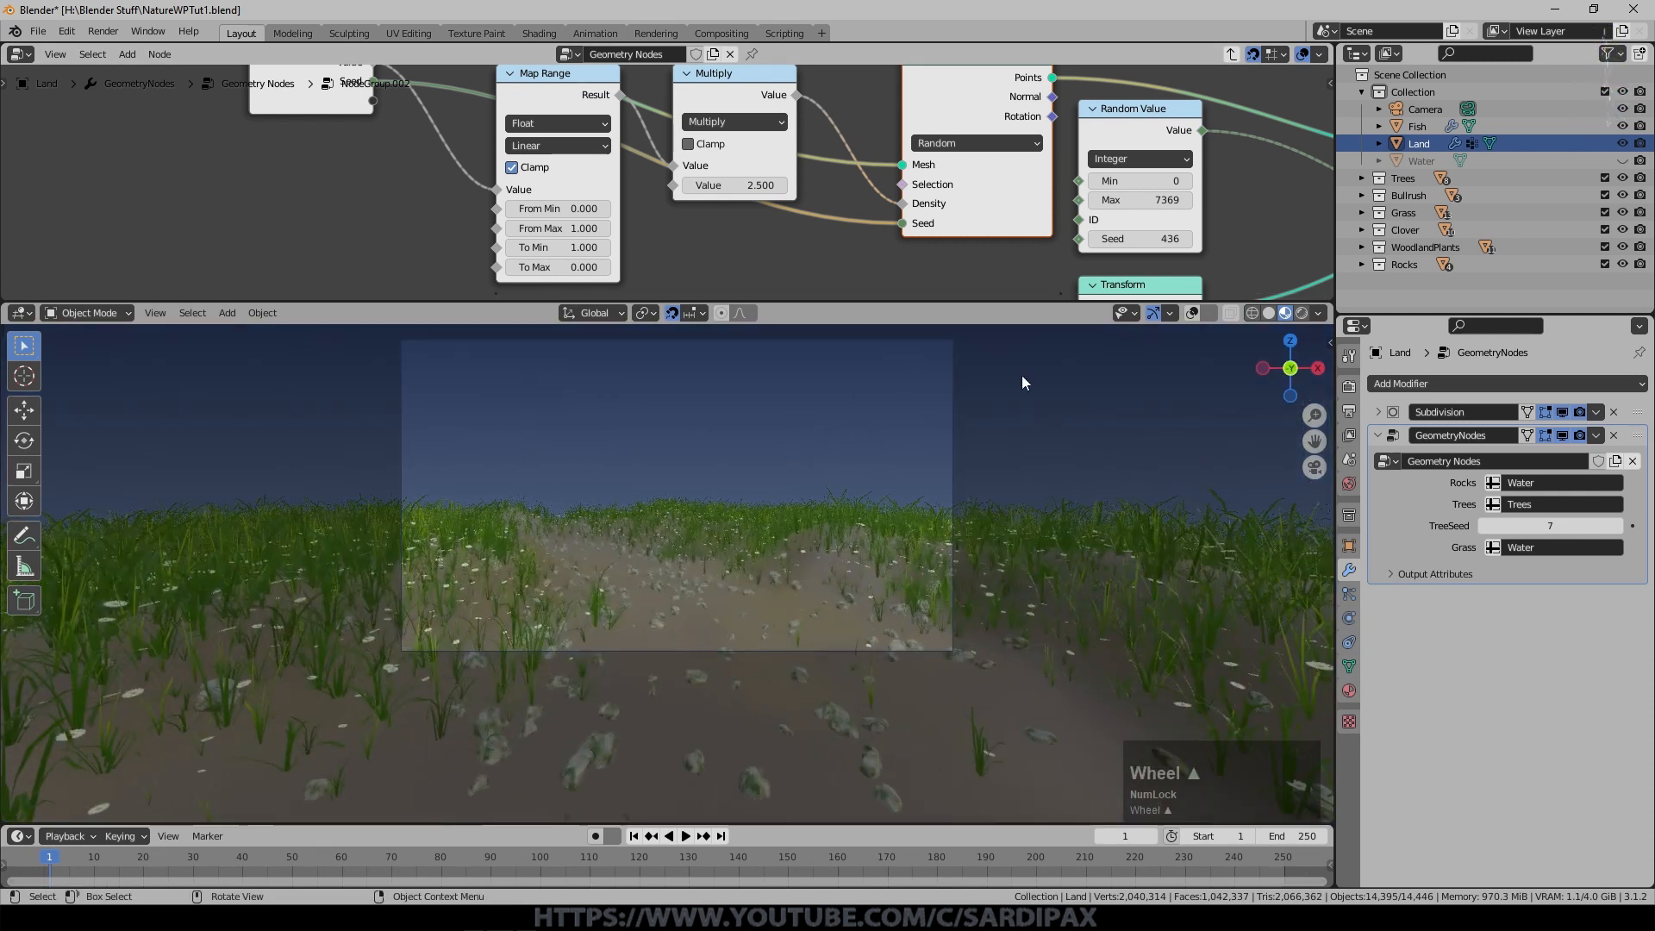
click(743, 184)
text(10)
key(KP_Enter)
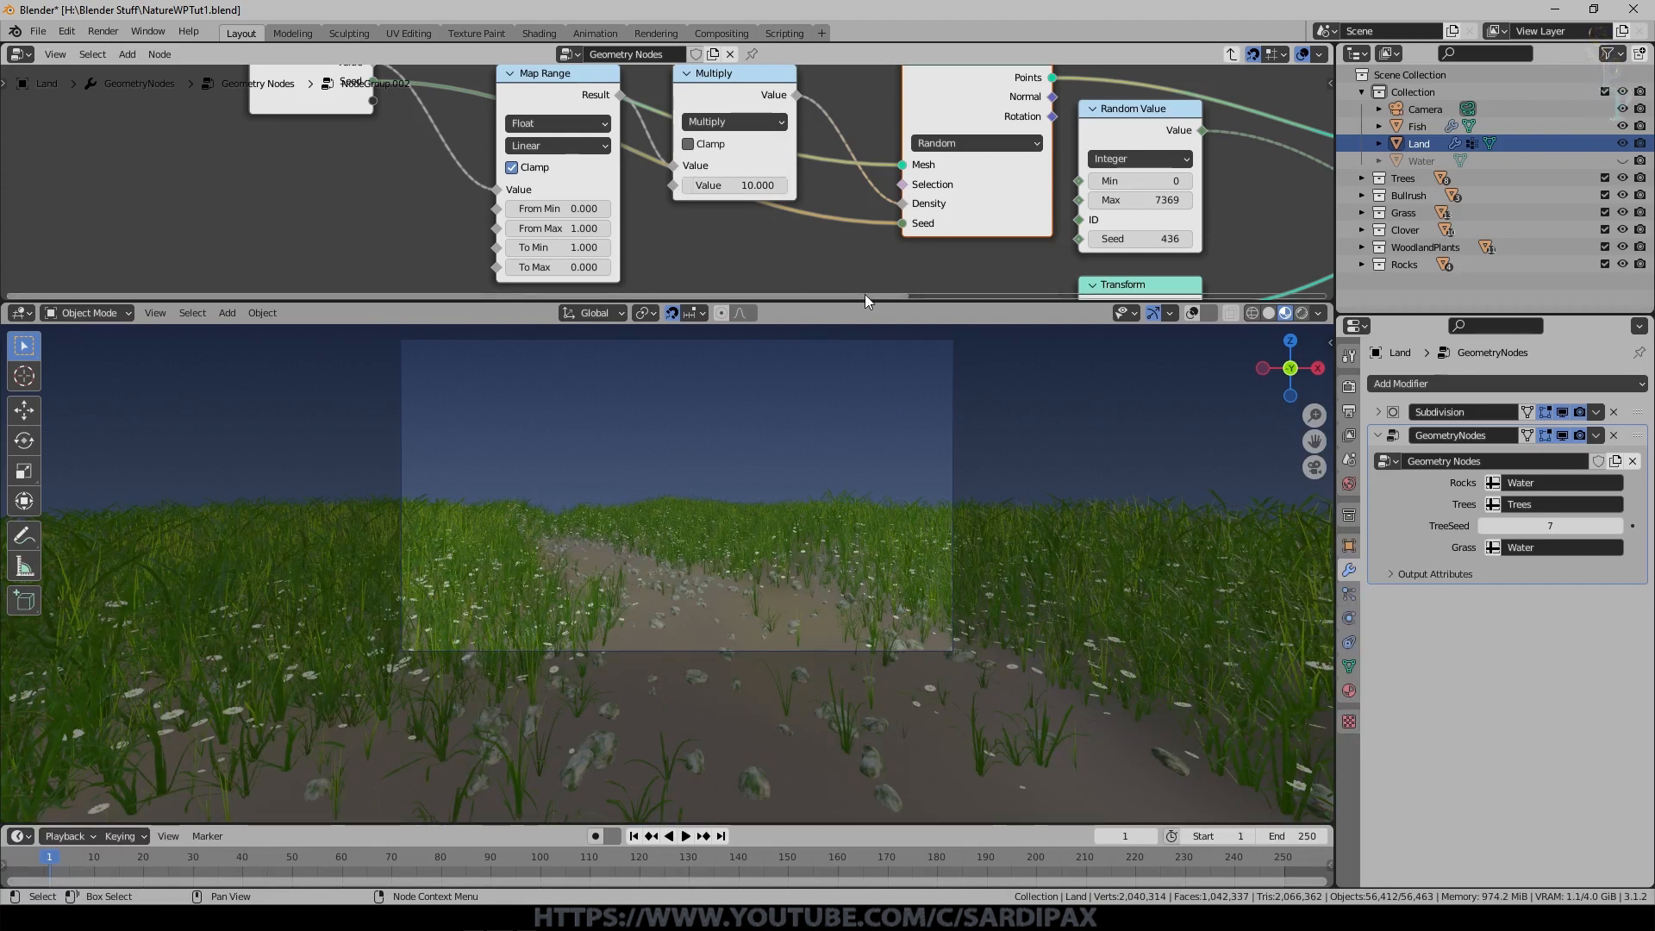
Save the file and make the Water object visible again.
key(ctrl+s)
click(1622, 160)
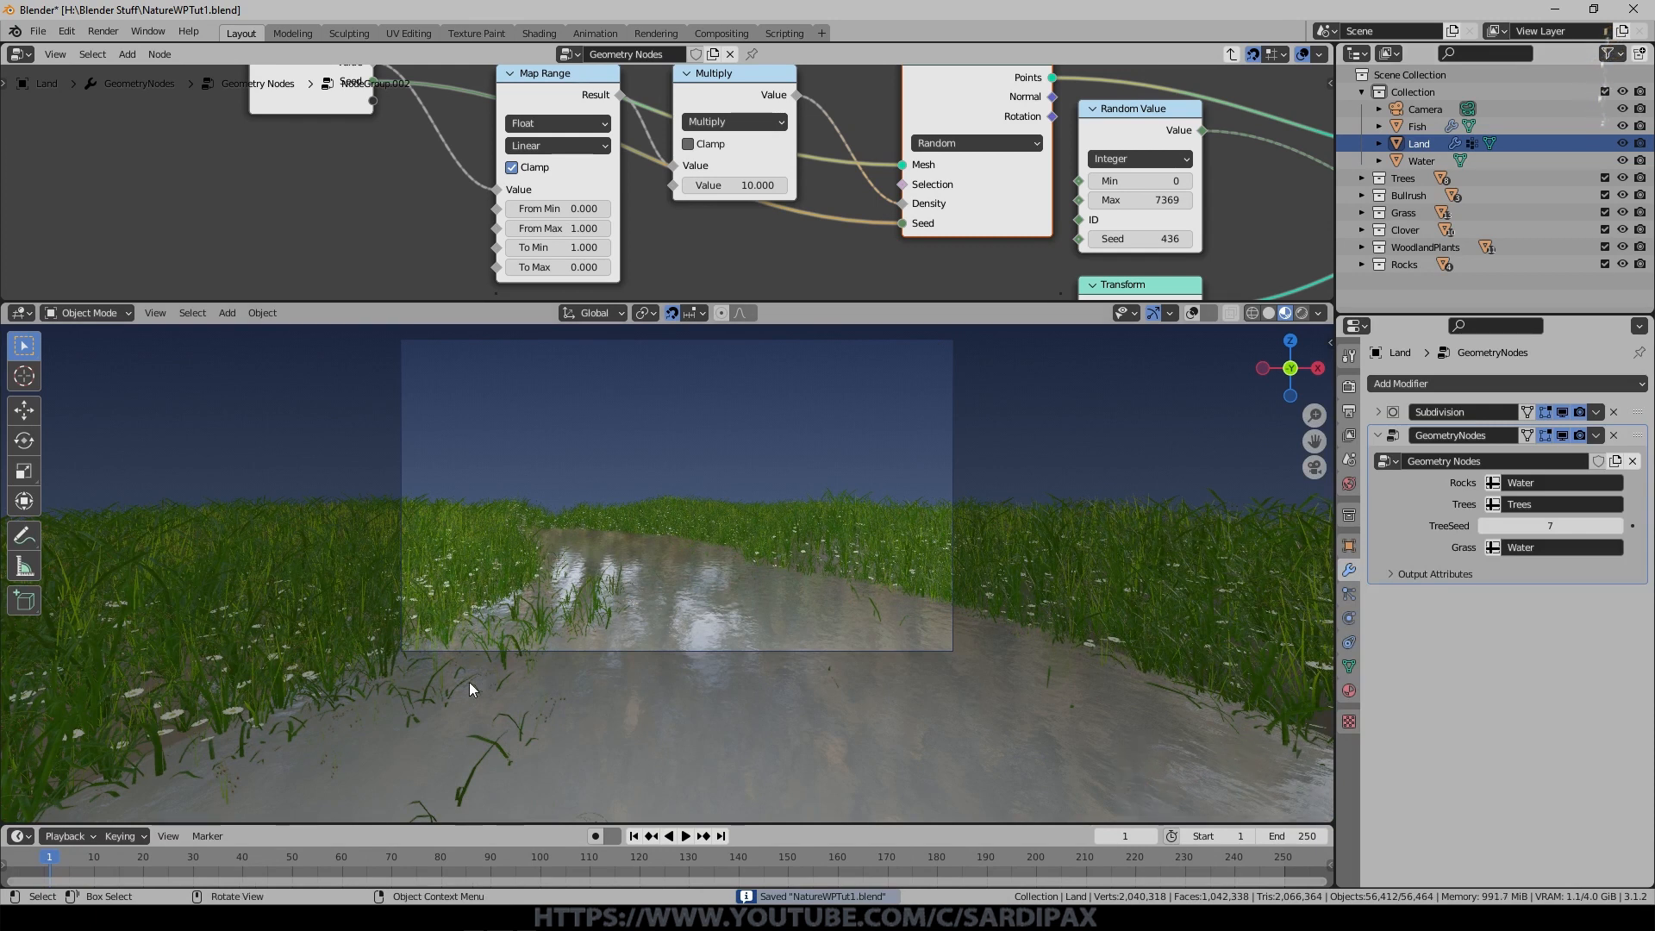
Leave the Grass node group and unmute the Trees group node in the Land's node tree.
key(Tab)
scroll(736, 148, down, 4)
click(585, 207)
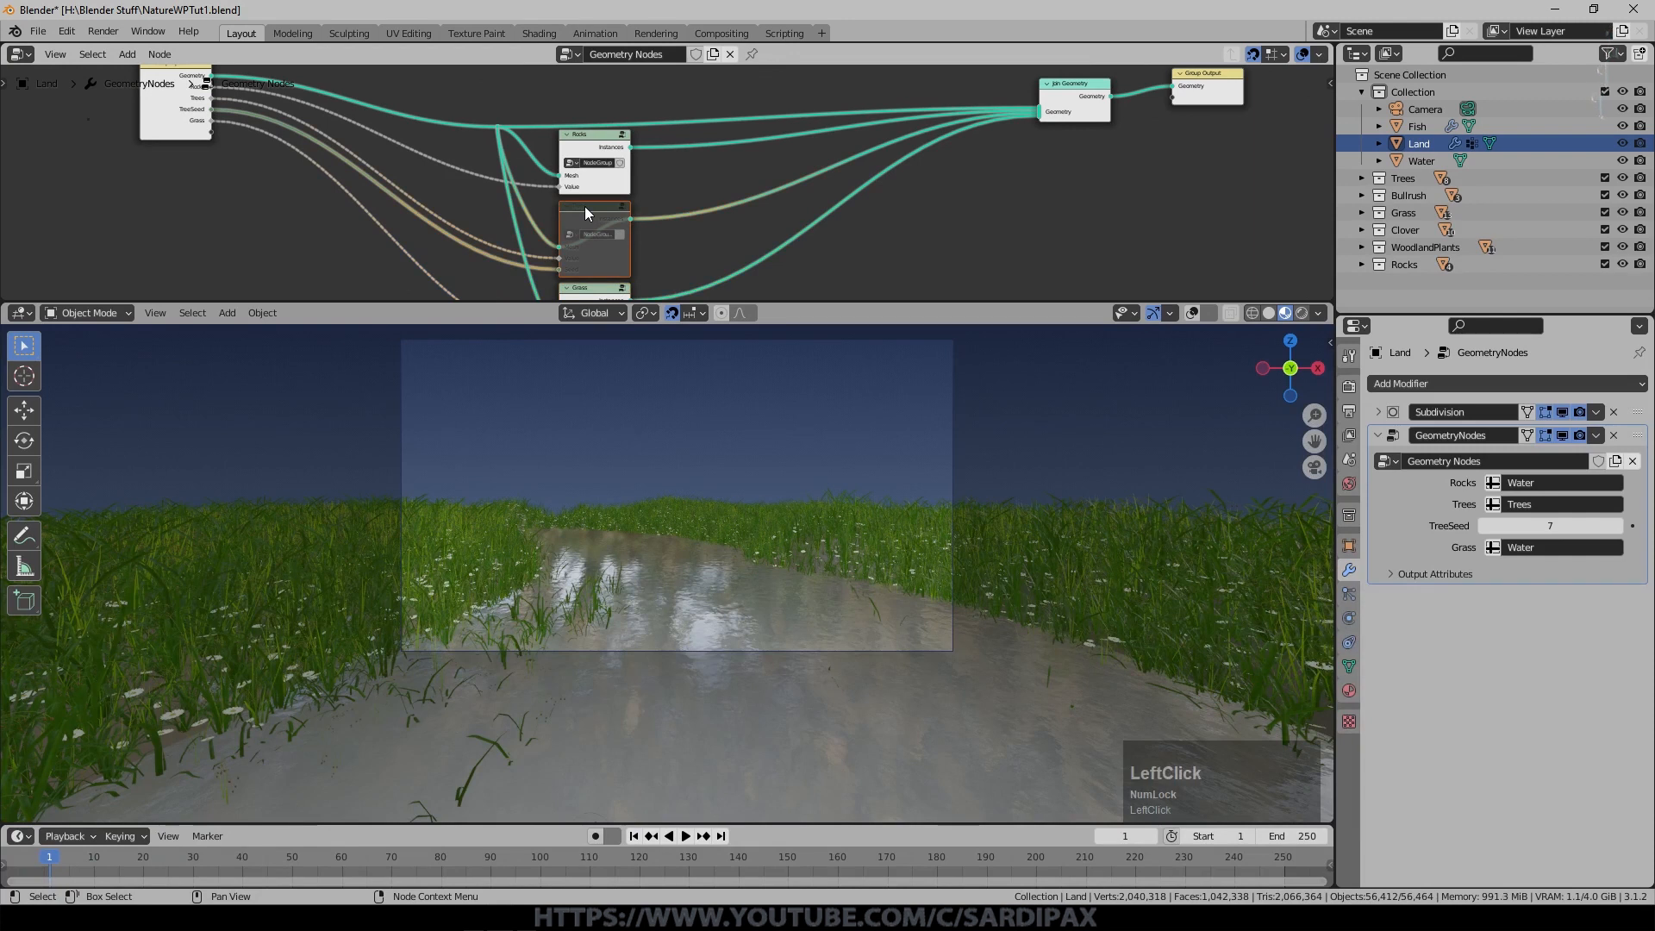
key(m)
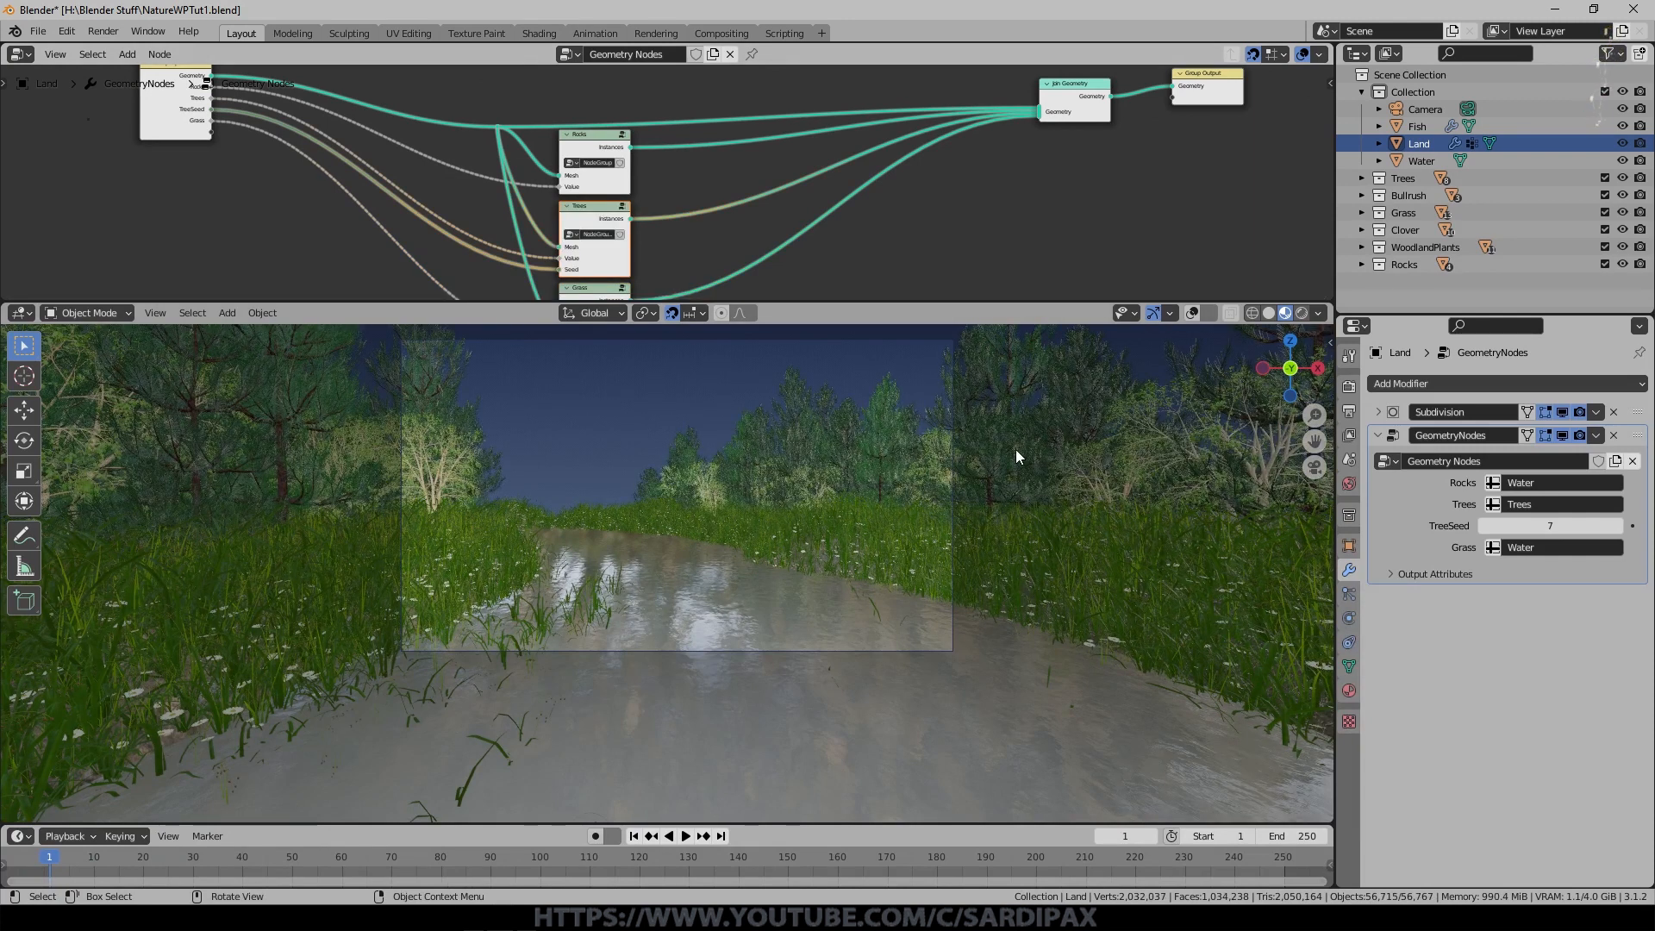
Move the Water by -1.7 m along the global Z axis and save the file.
click(1421, 162)
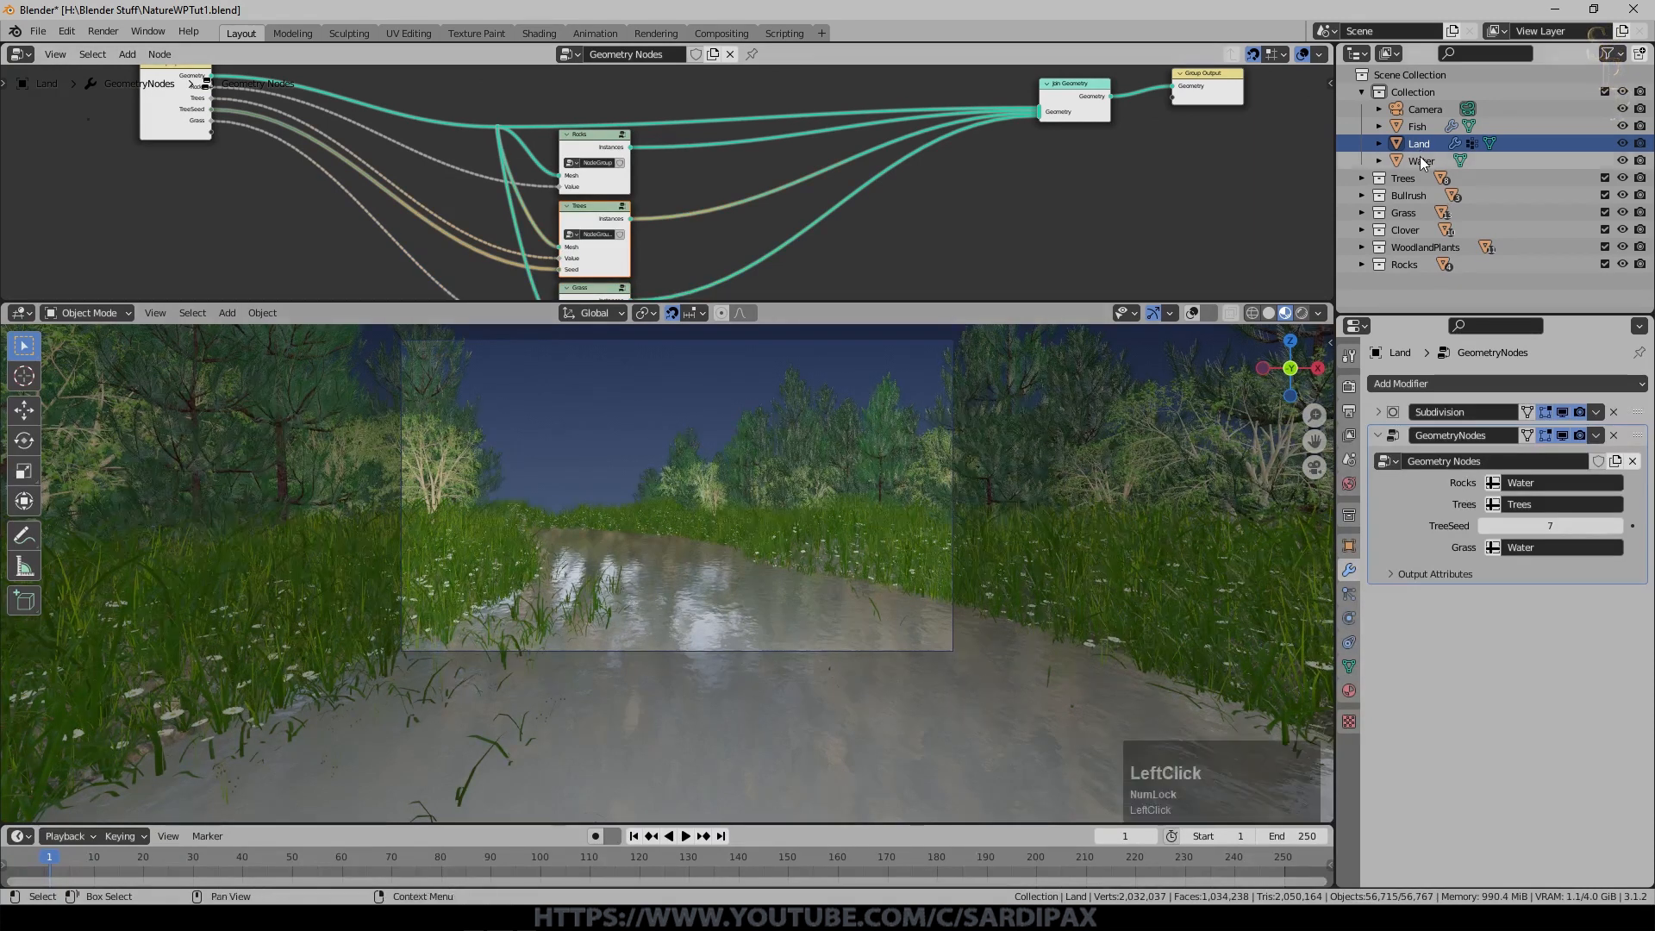
text(gz)
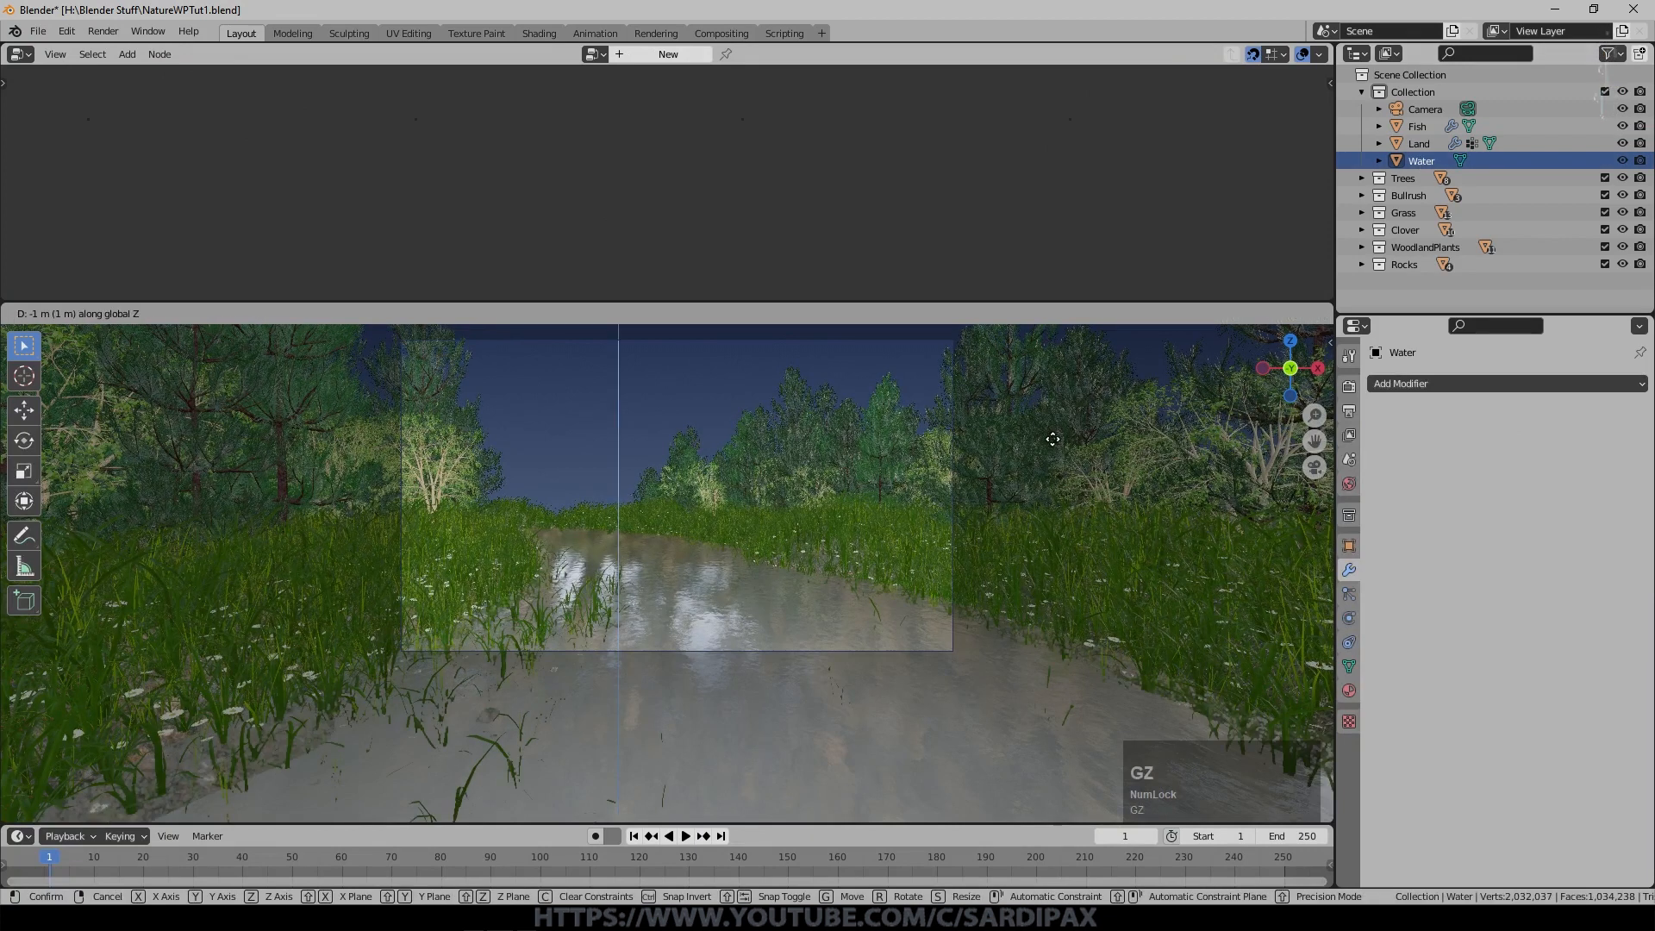
text(-1.7)
key(Return)
key(ctrl+s)
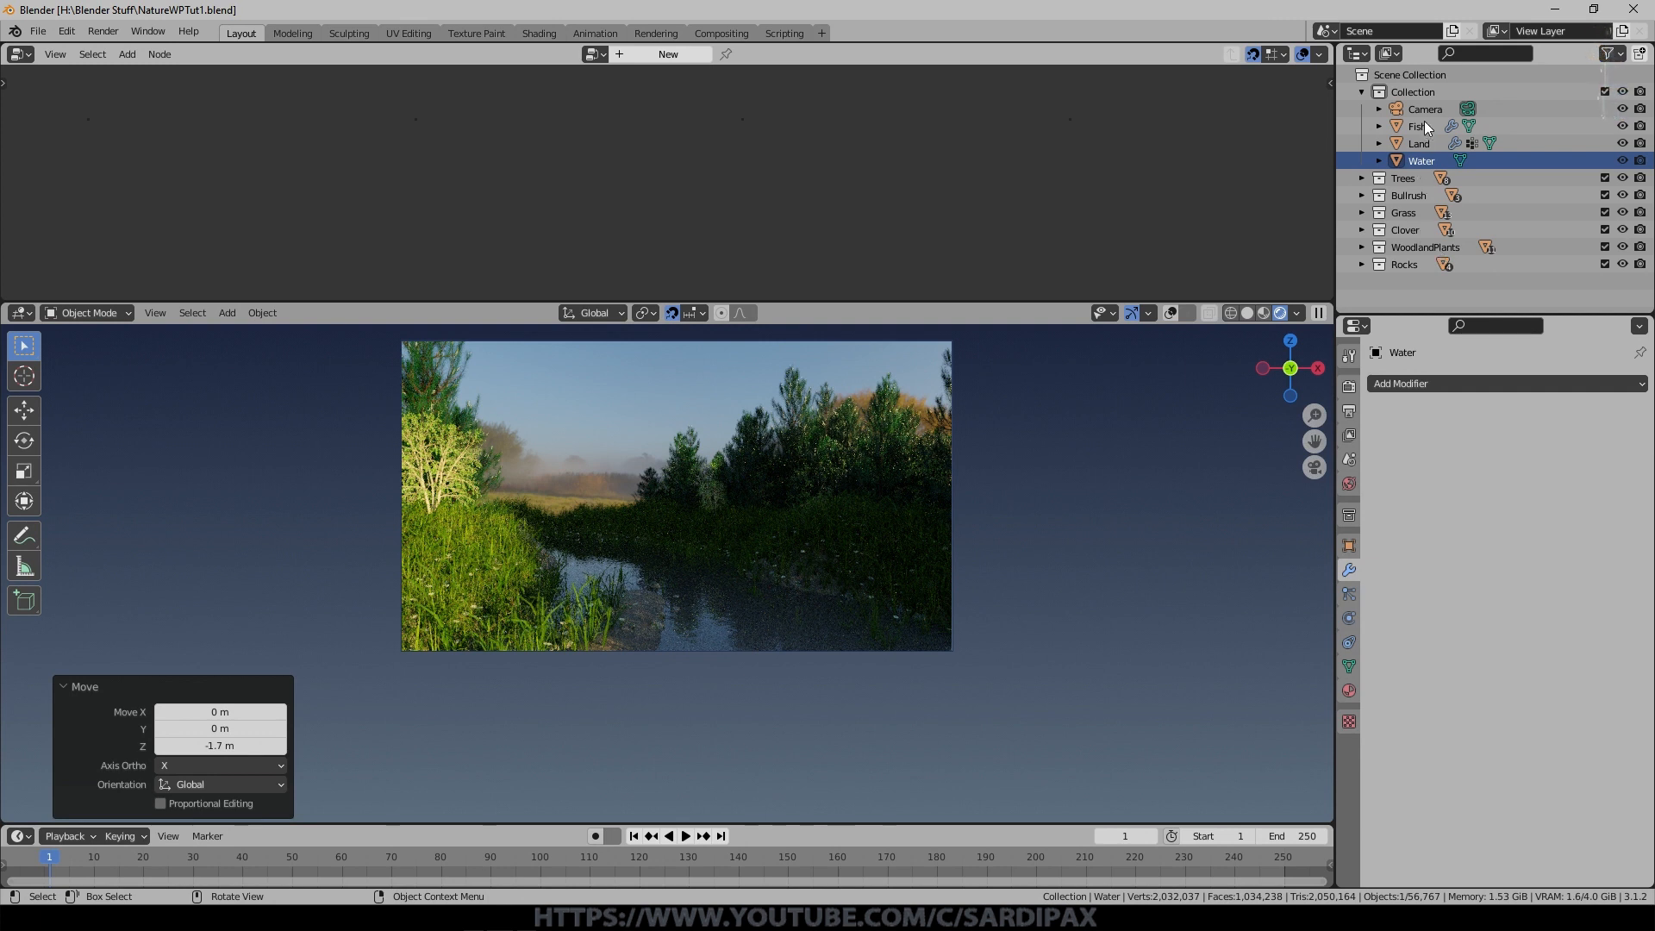
Set the Land's TreeSeed to 11 in its GeometryNodes modifier.
click(1418, 143)
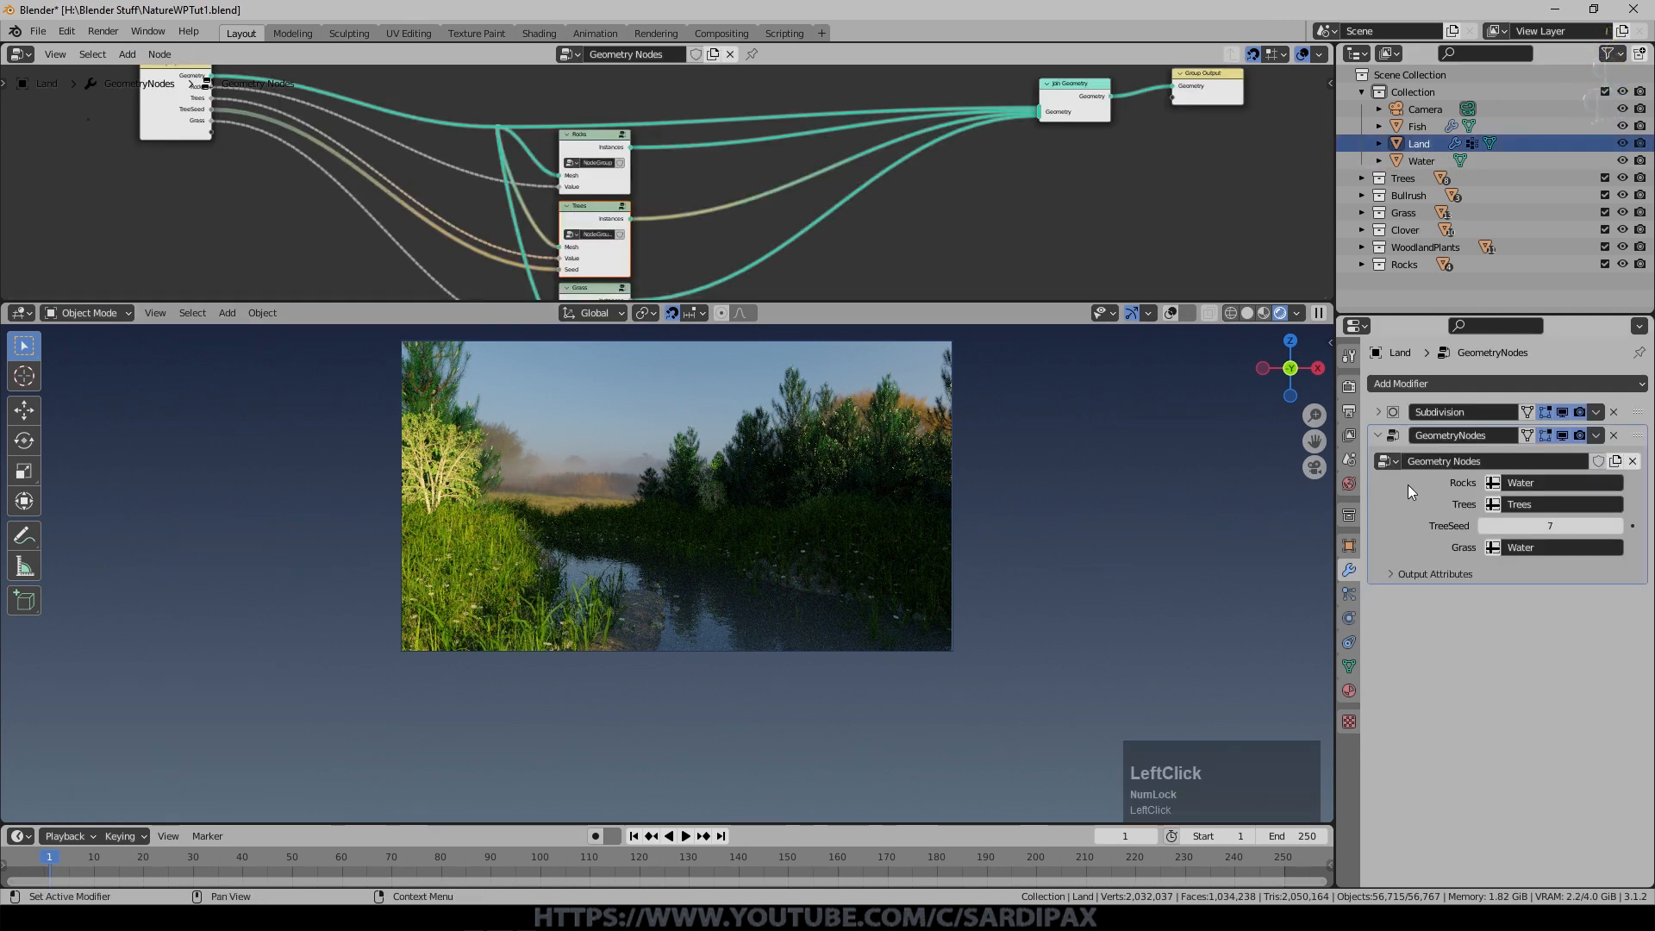
click(1618, 526)
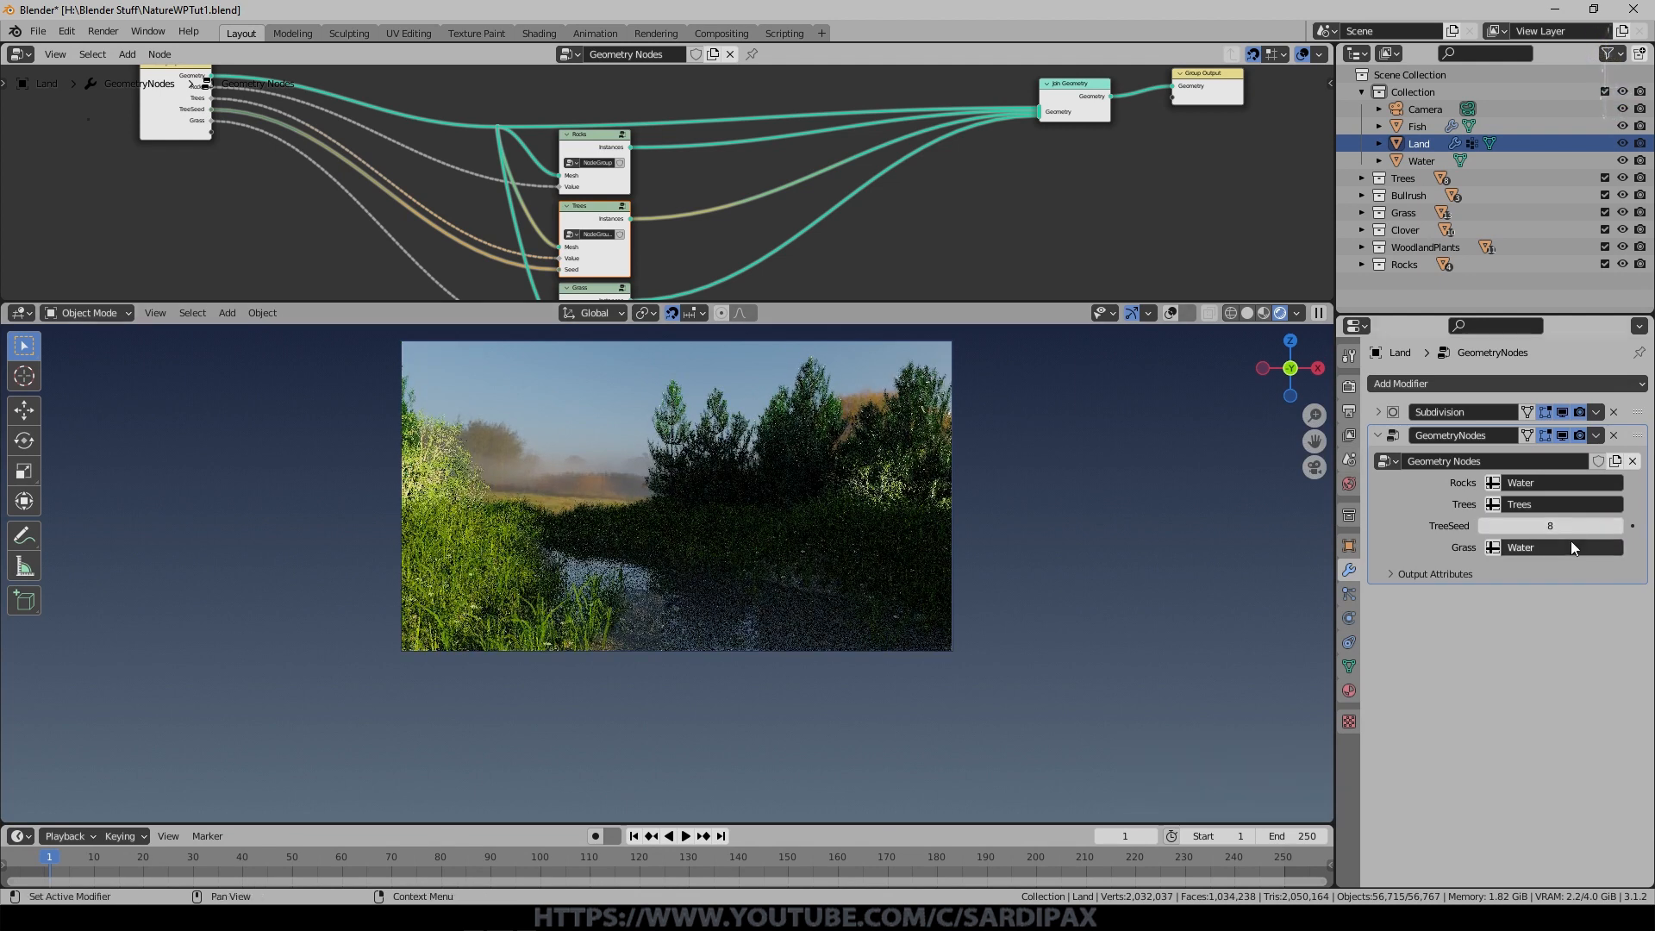
click(1617, 526)
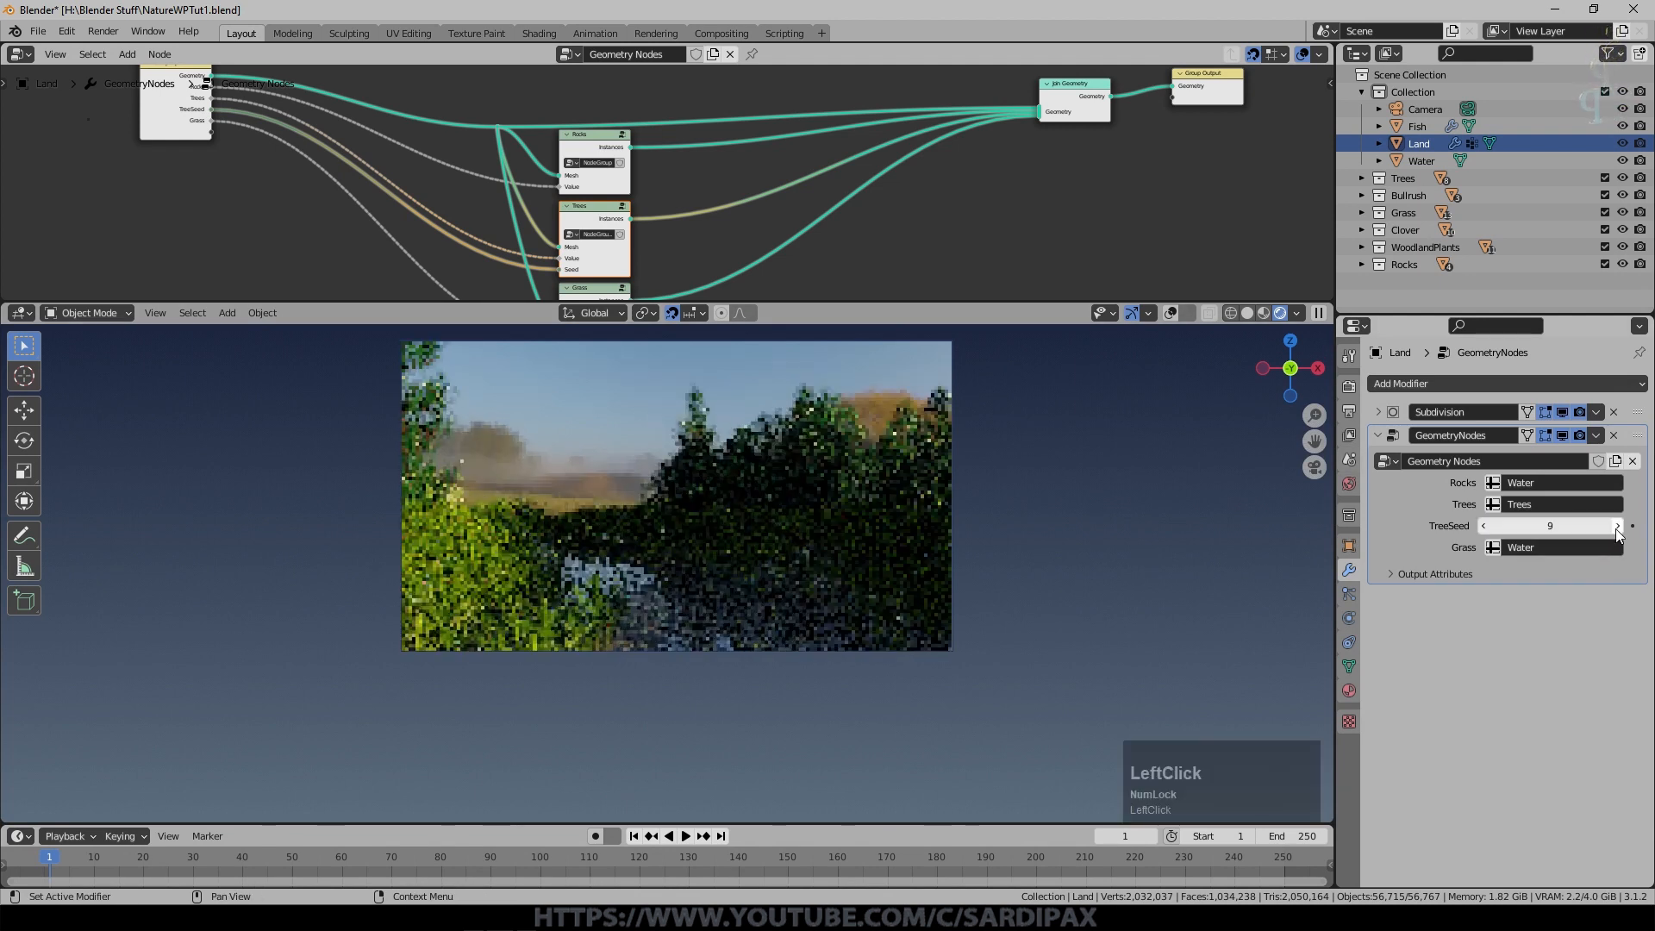
click(1618, 526)
click(1617, 526)
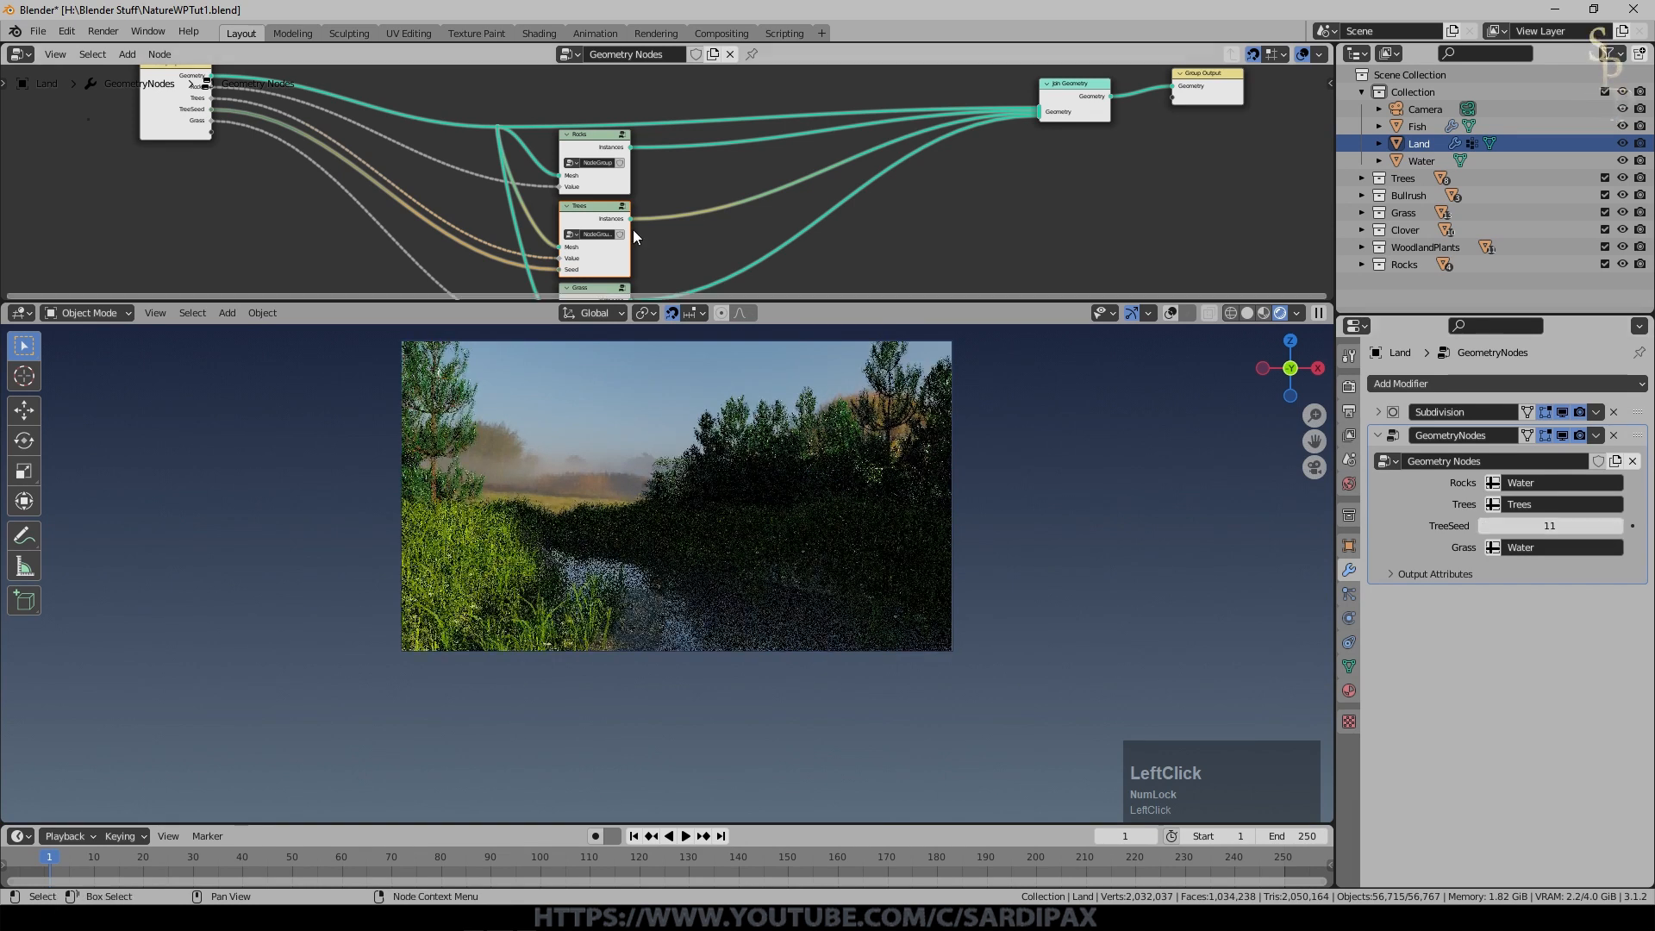
In the World shader, add a Texture Coordinate node and connect its Generated output to the environment texture's Vector input.
click(19, 53)
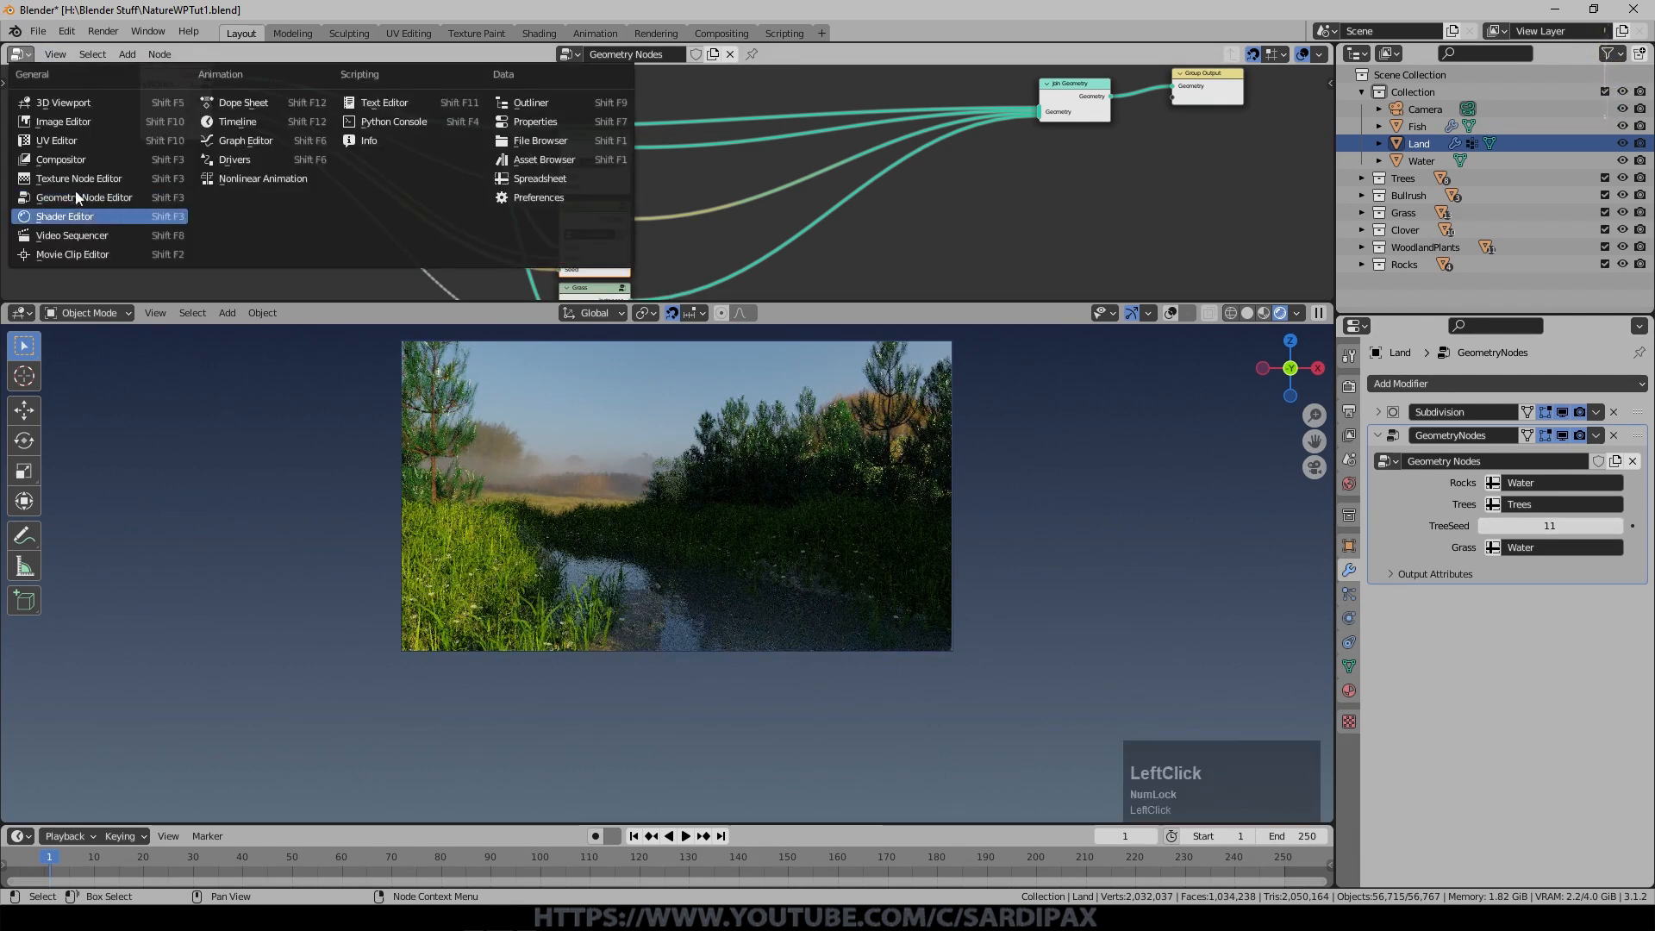
click(73, 217)
click(92, 53)
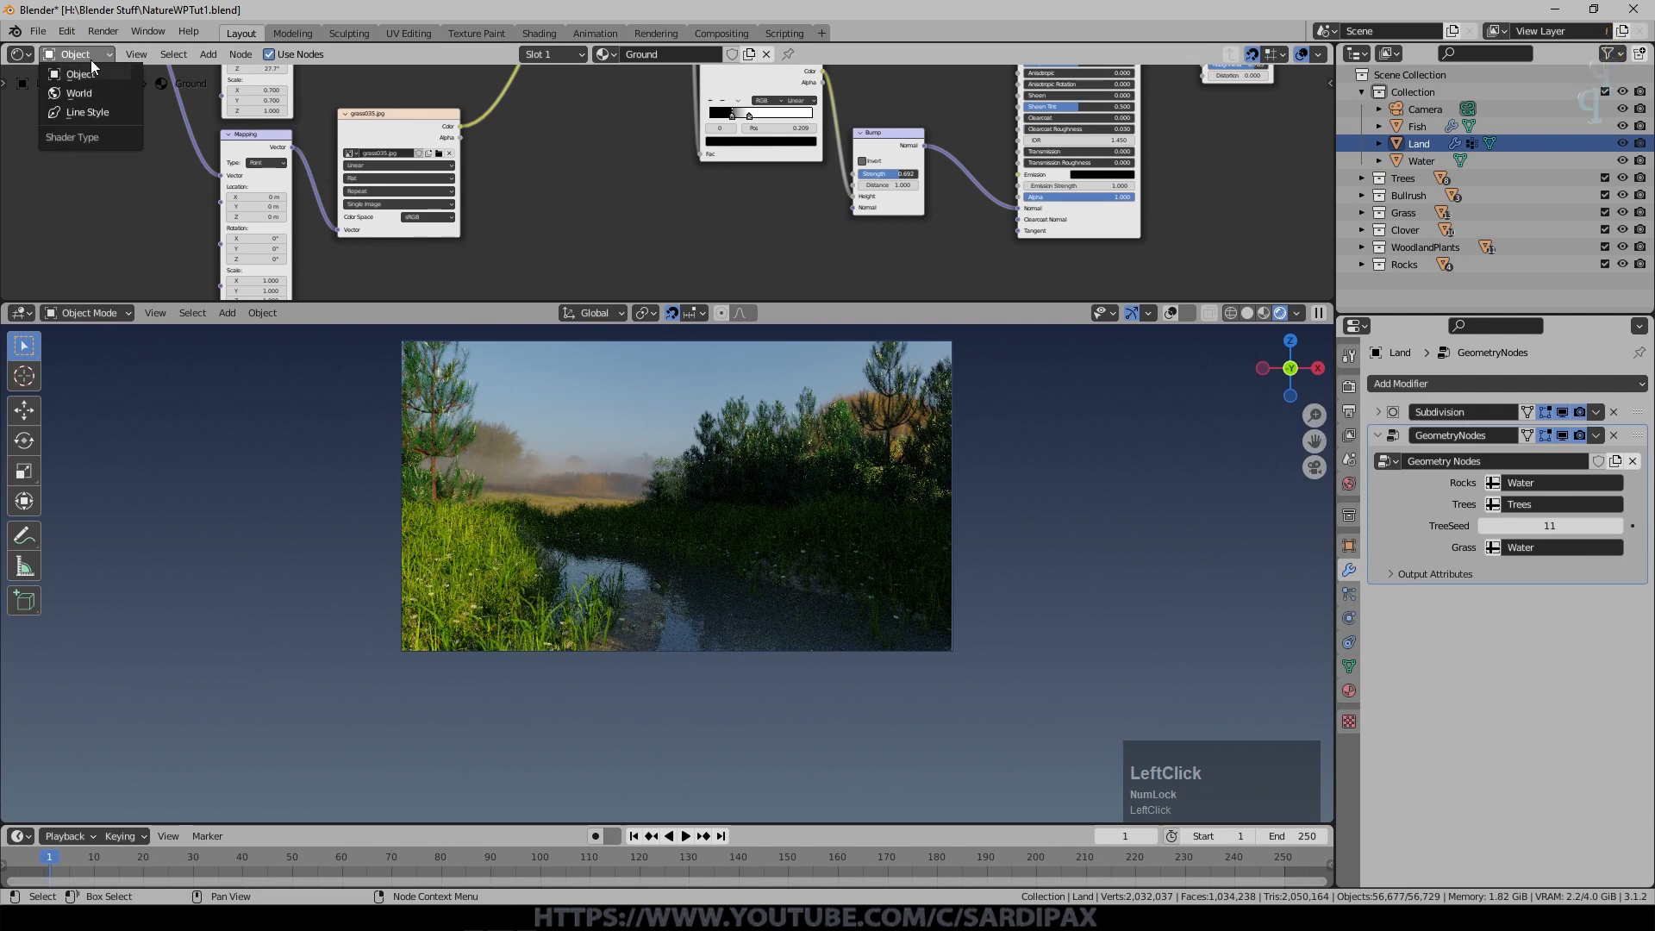
click(88, 96)
click(209, 54)
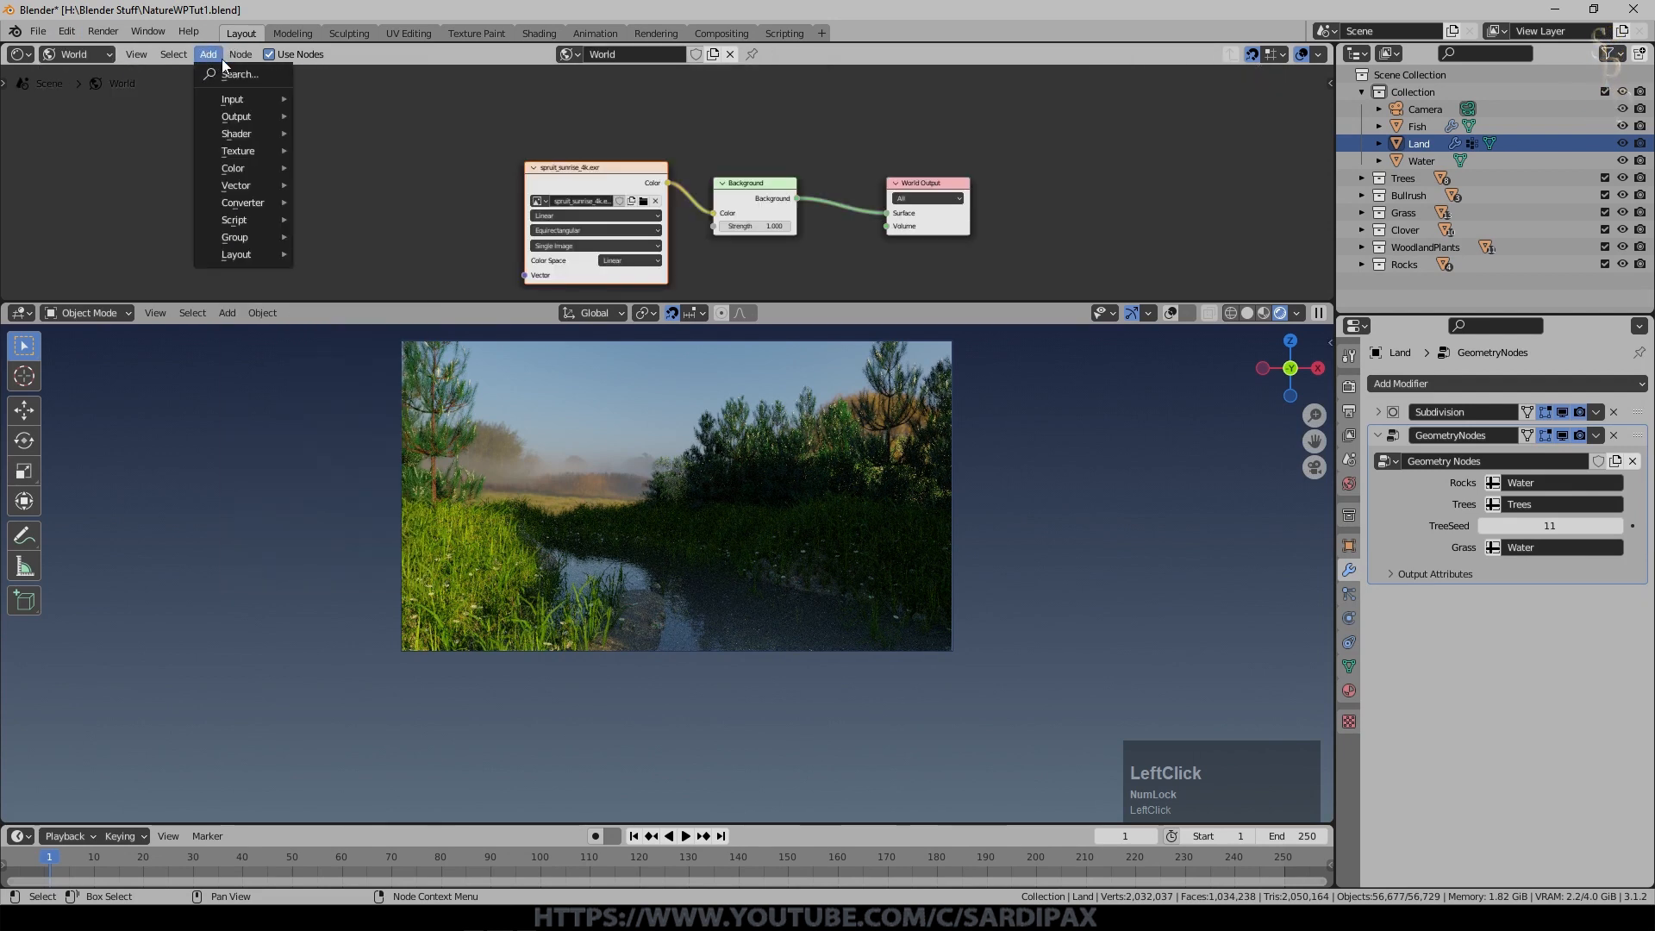
mouse_move(226, 101)
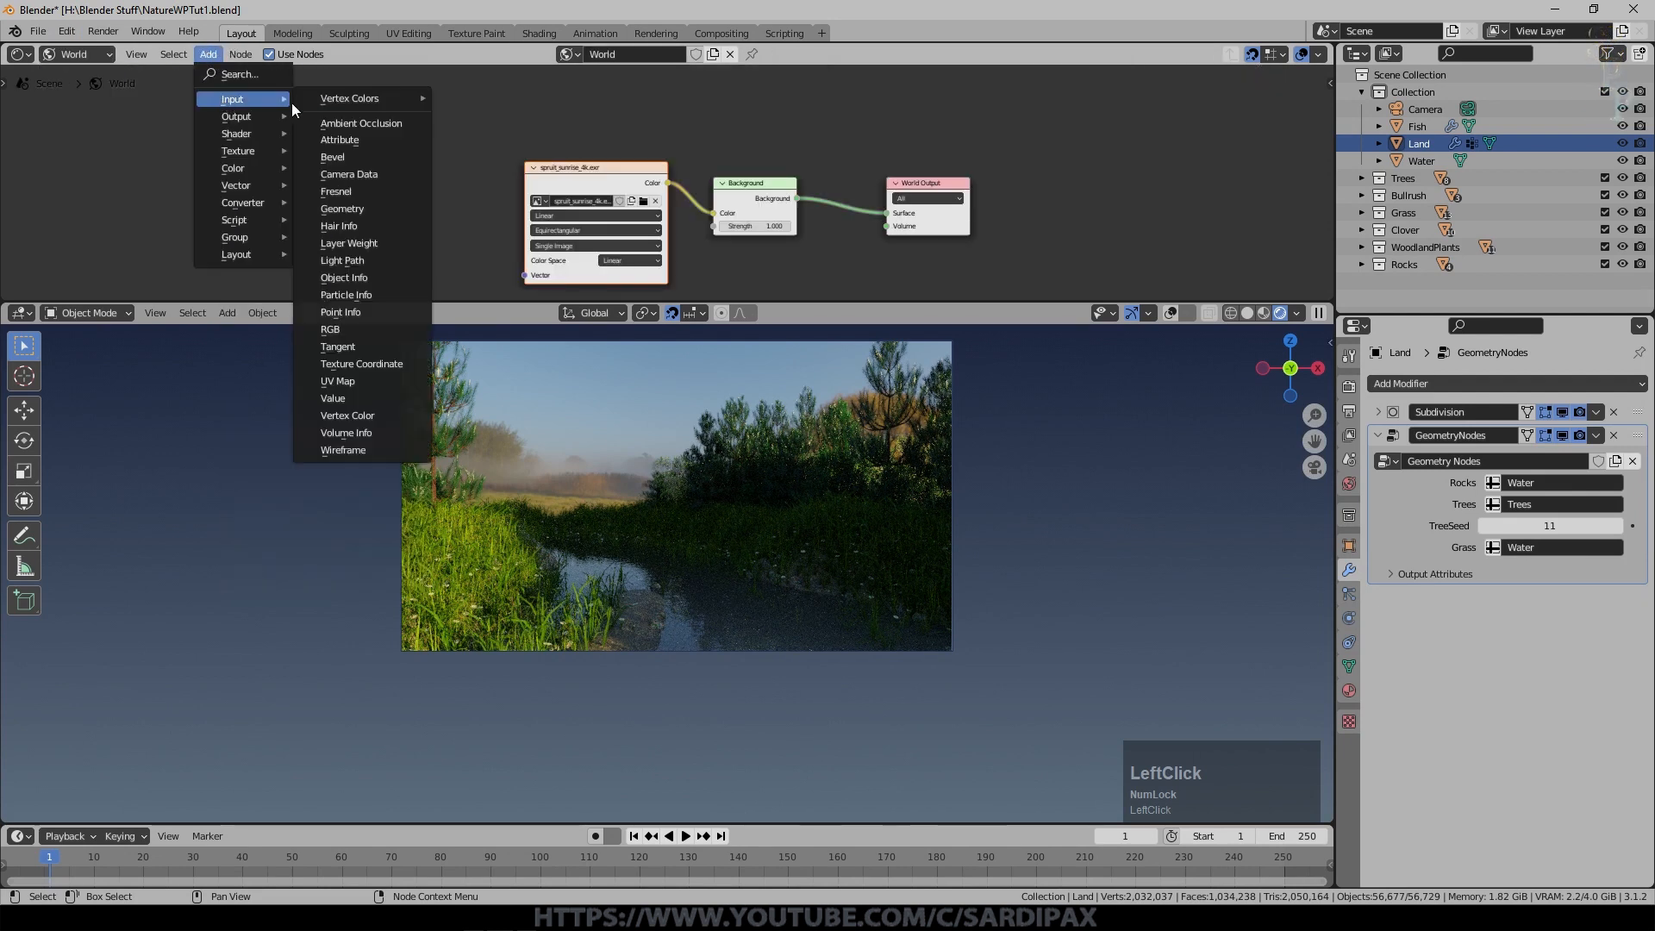
click(379, 365)
click(203, 171)
drag(312, 202, 527, 259)
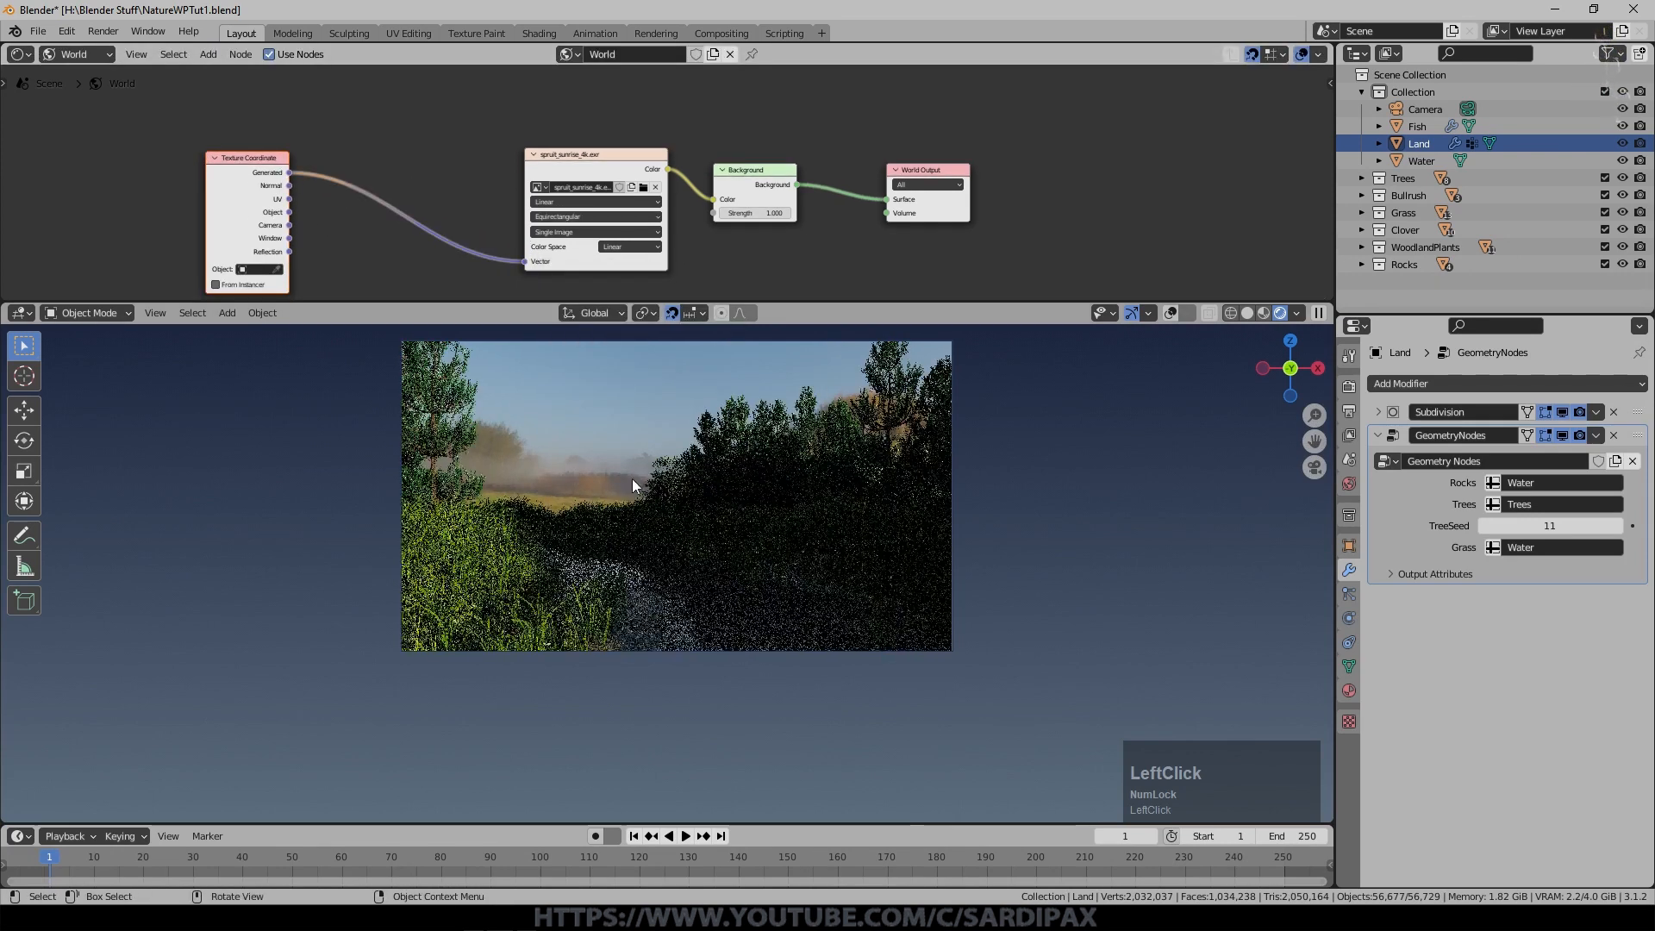
Insert a Mapping node into the link between the Texture Coordinate and environment texture nodes.
drag(240, 163, 144, 151)
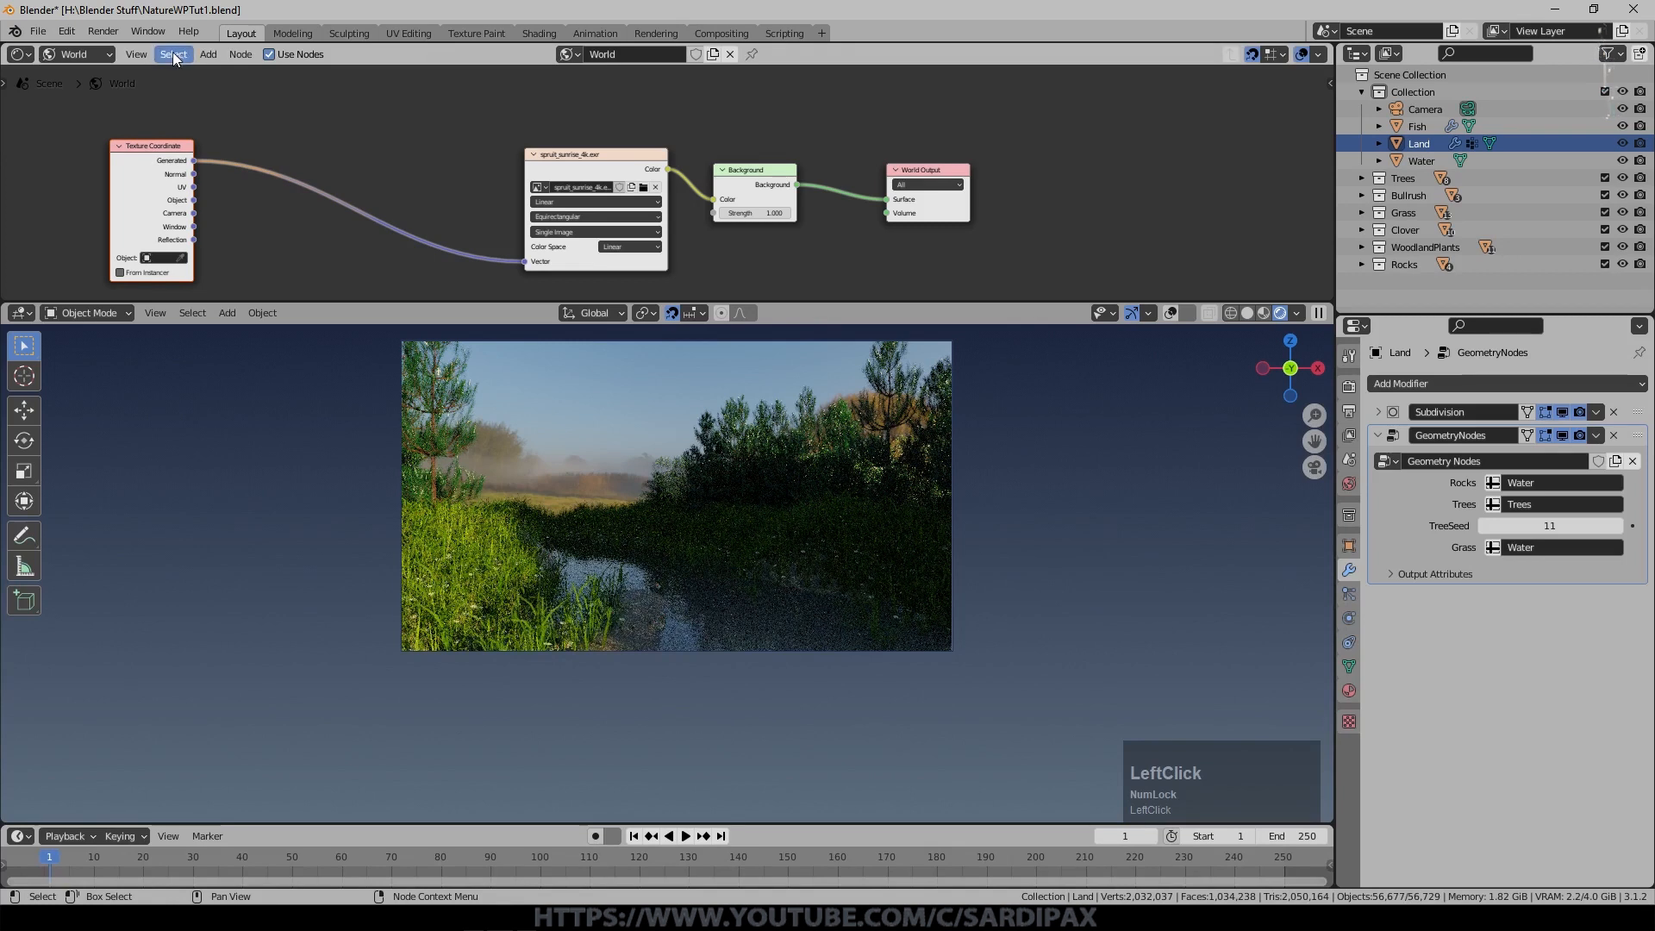
click(210, 54)
mouse_move(248, 183)
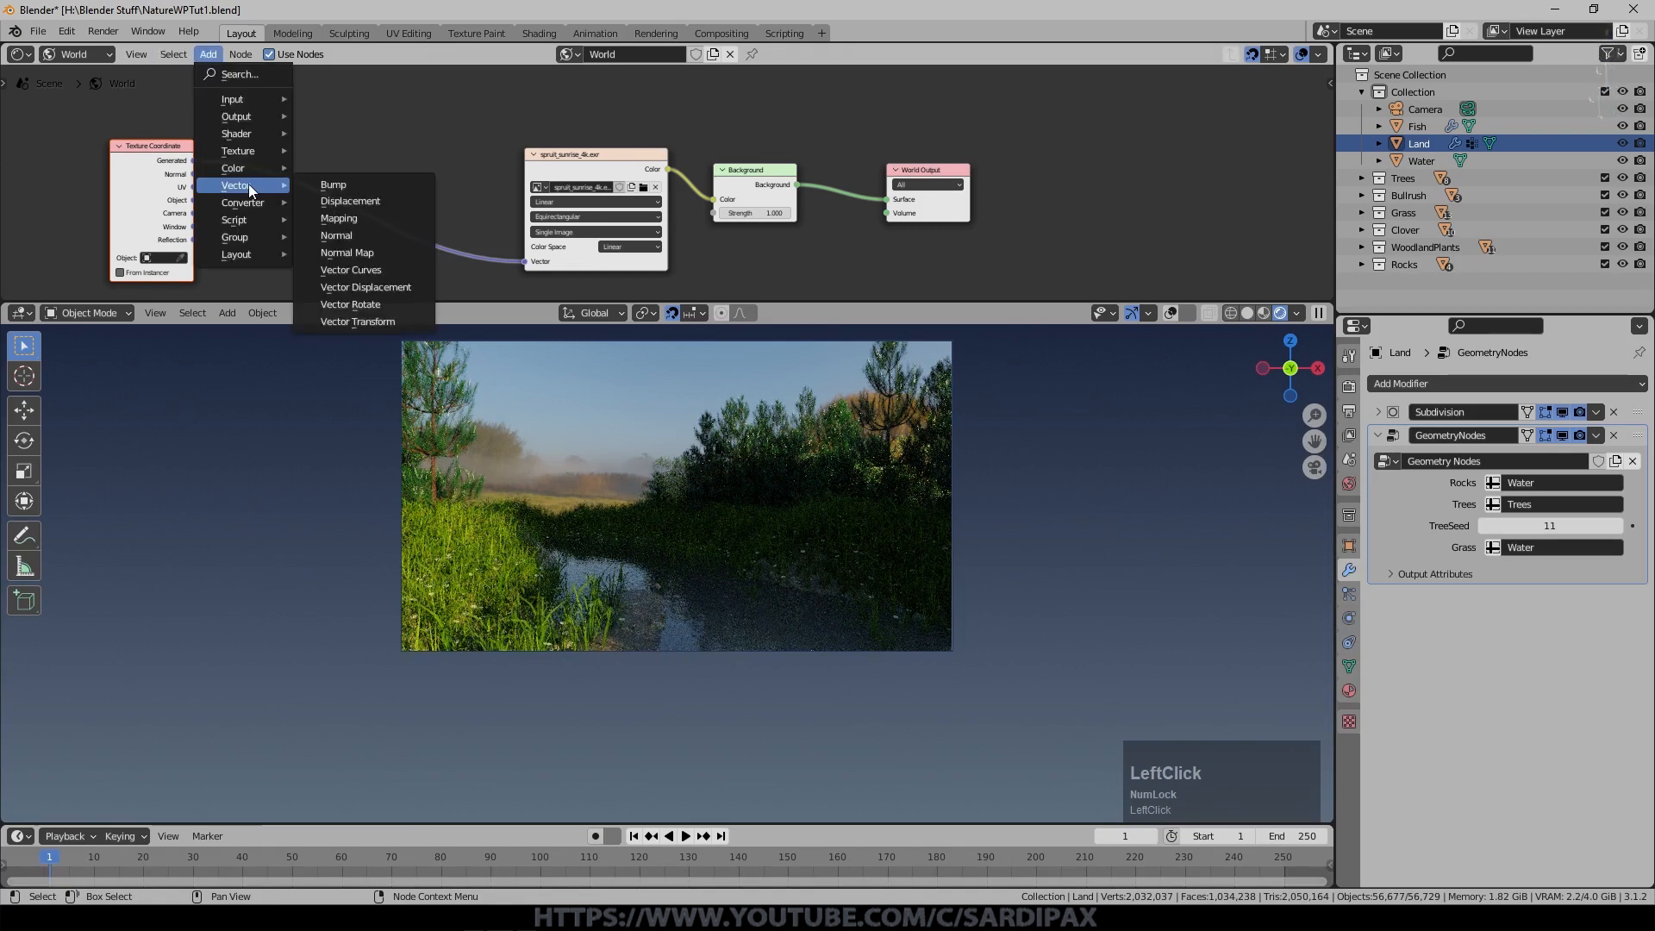
click(346, 217)
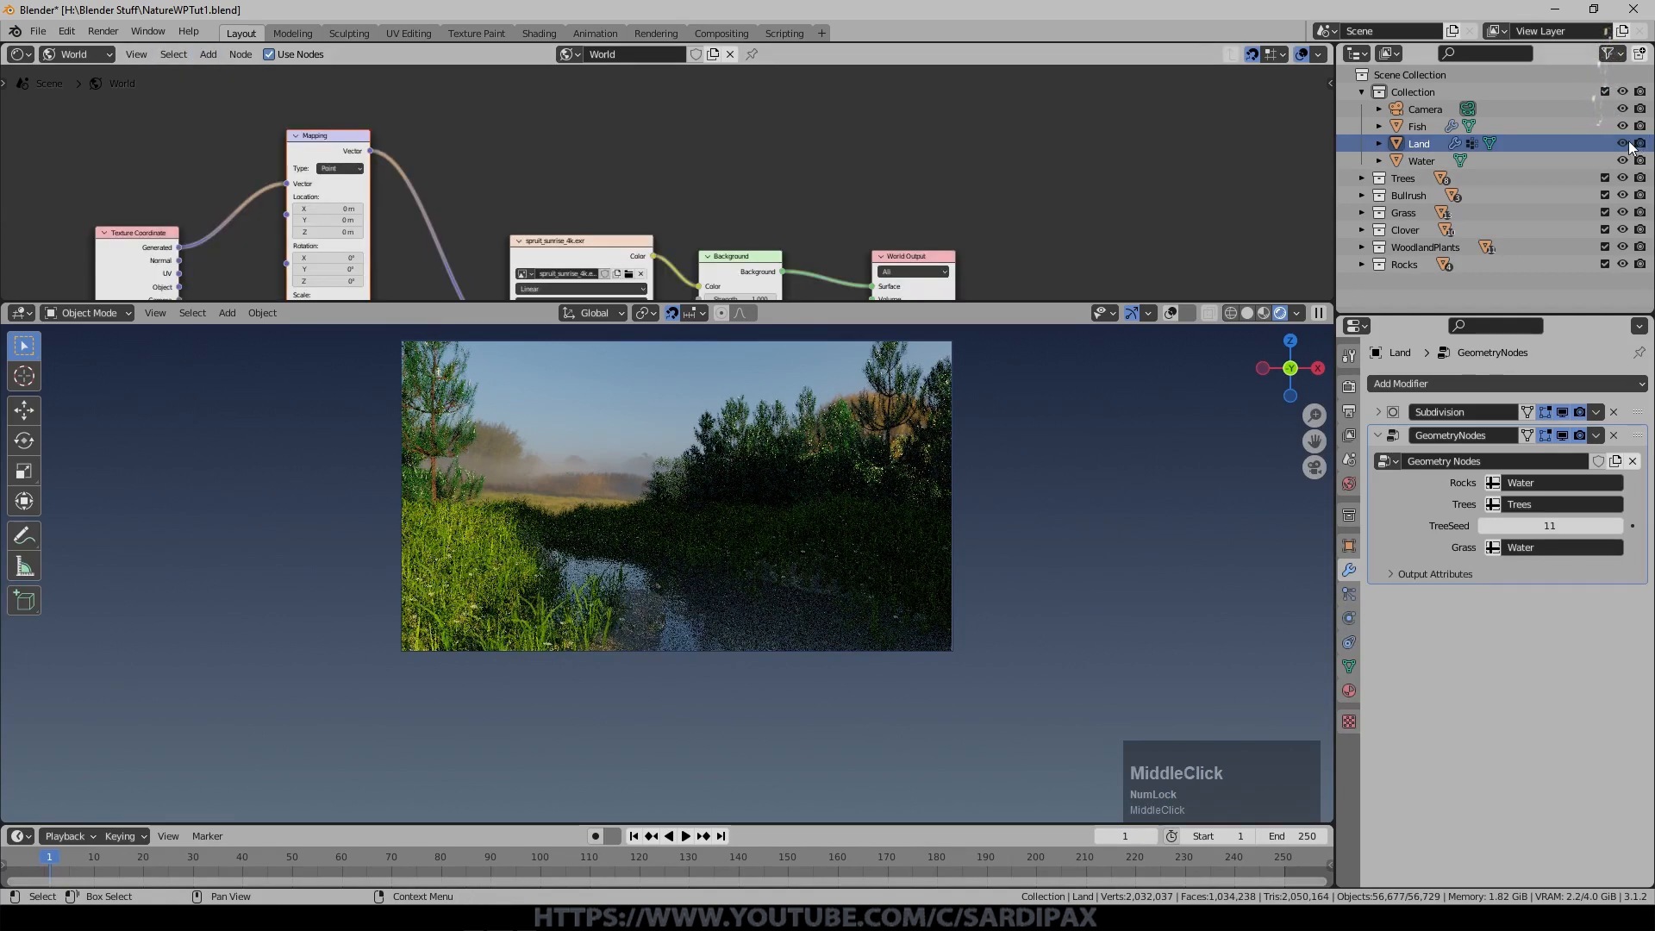
Rotate the environment background by setting the Mapping node's Z rotation to about 28°, hiding the Land while adjusting and showing it again.
click(1623, 142)
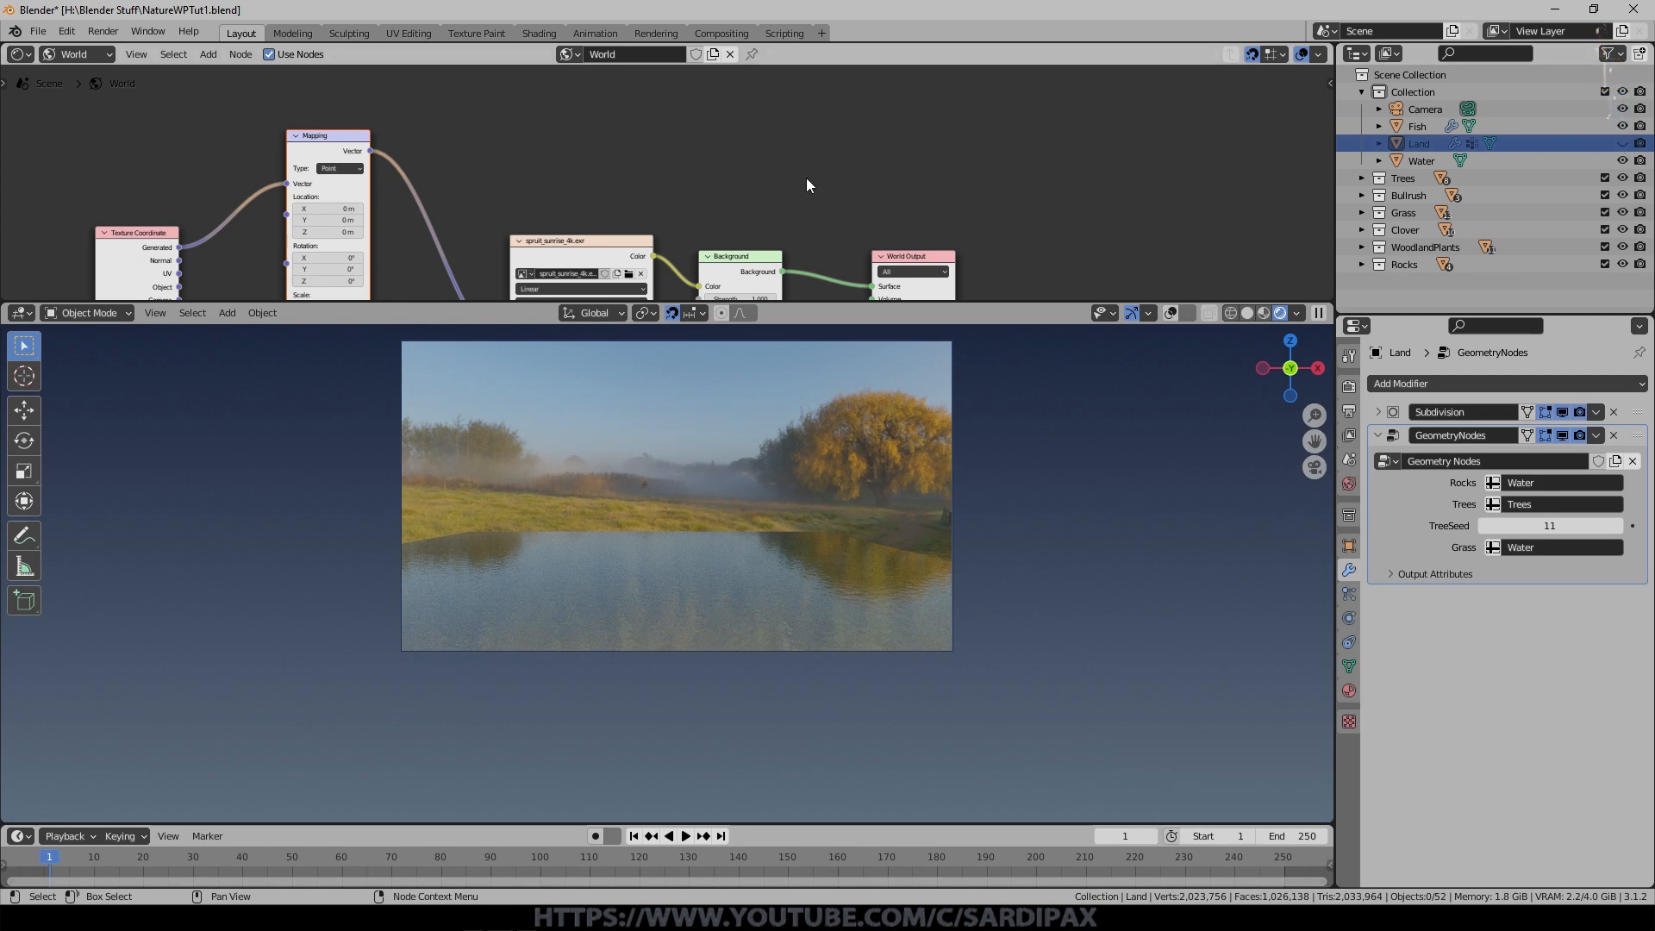
middle_drag(554, 163, 606, 96)
drag(383, 212, 546, 215)
click(1622, 143)
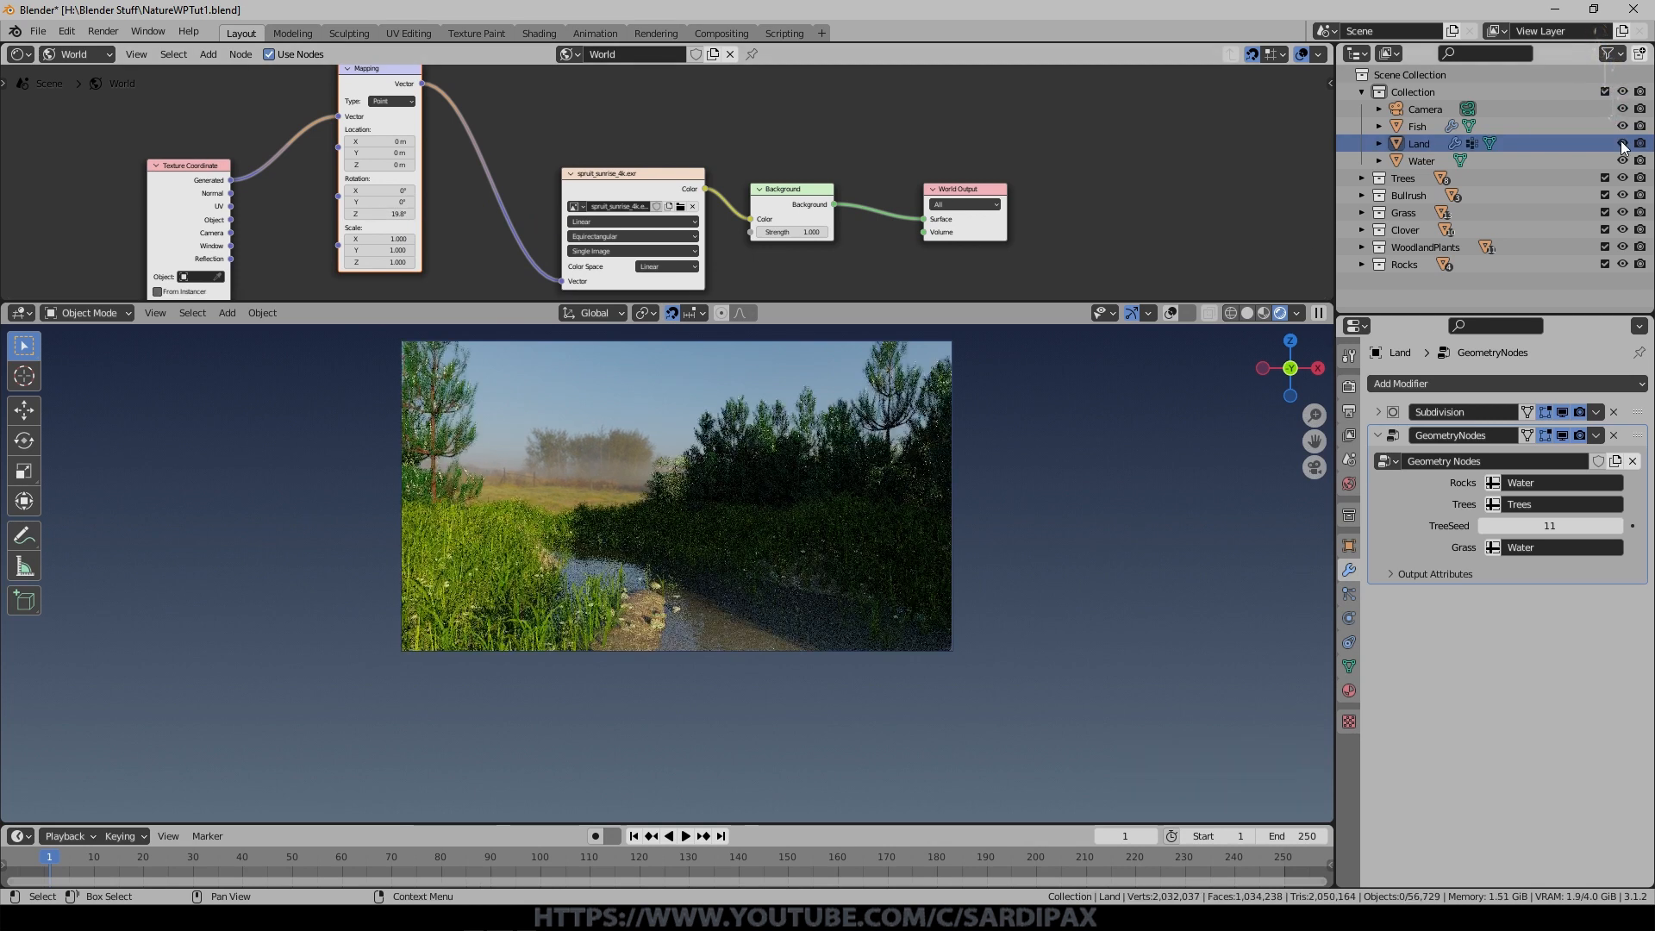
click(1622, 143)
drag(404, 213, 450, 211)
key(alt+h)
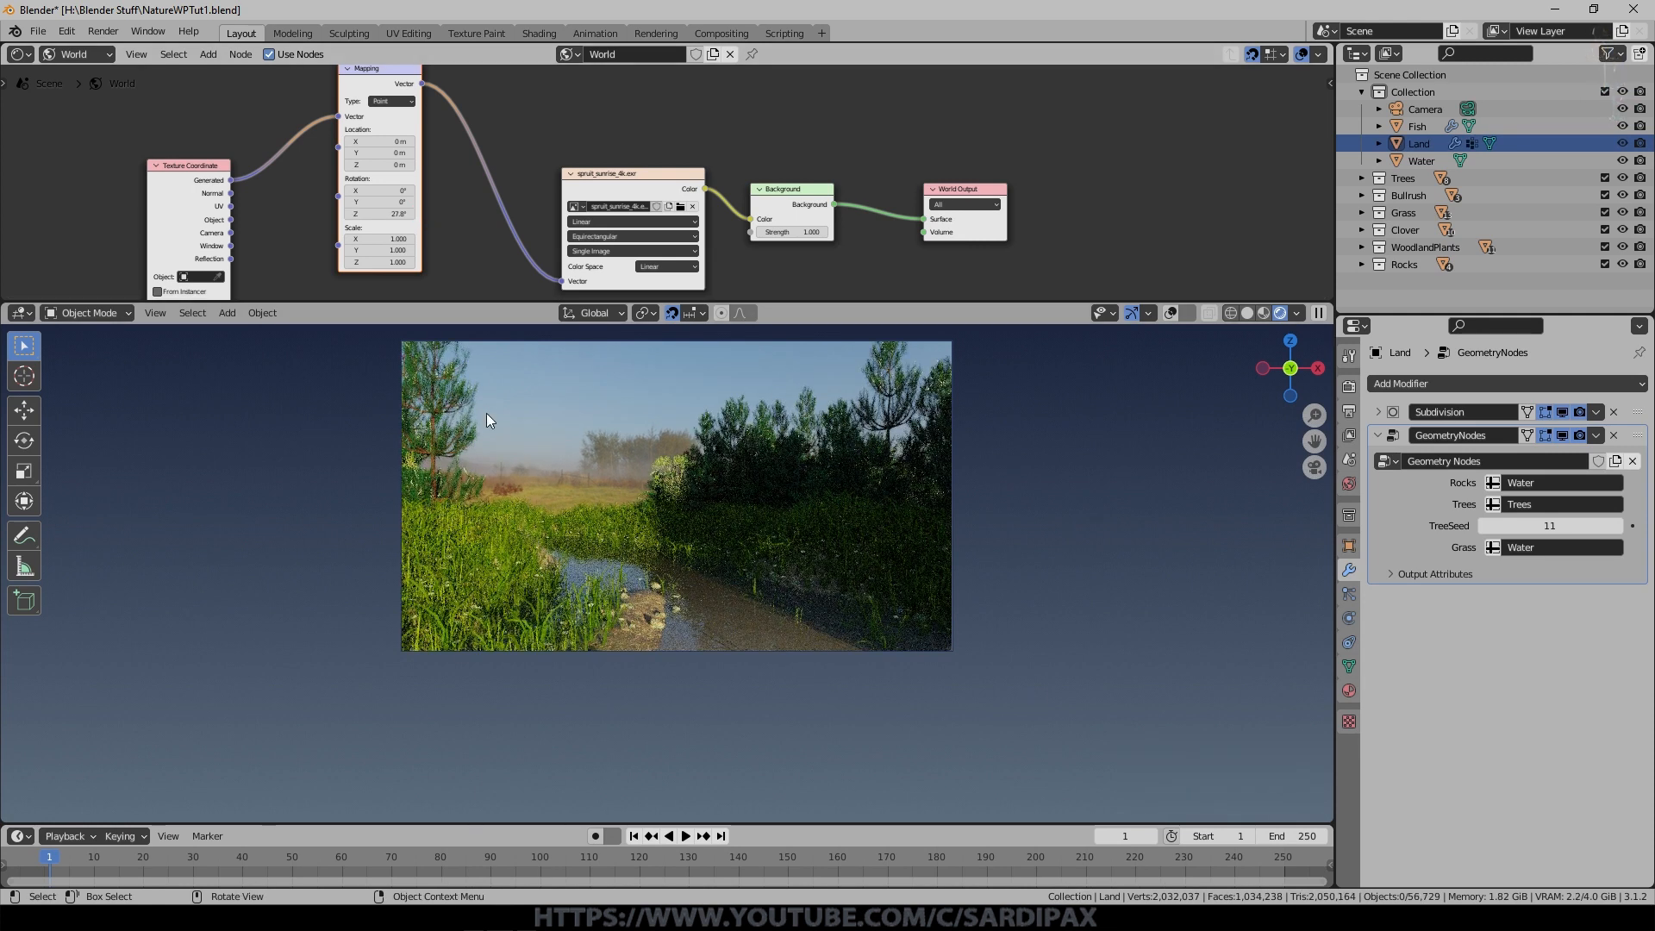
Raise the Water slightly so that it covers more of the sandbank in the camera view.
click(894, 639)
key(Home)
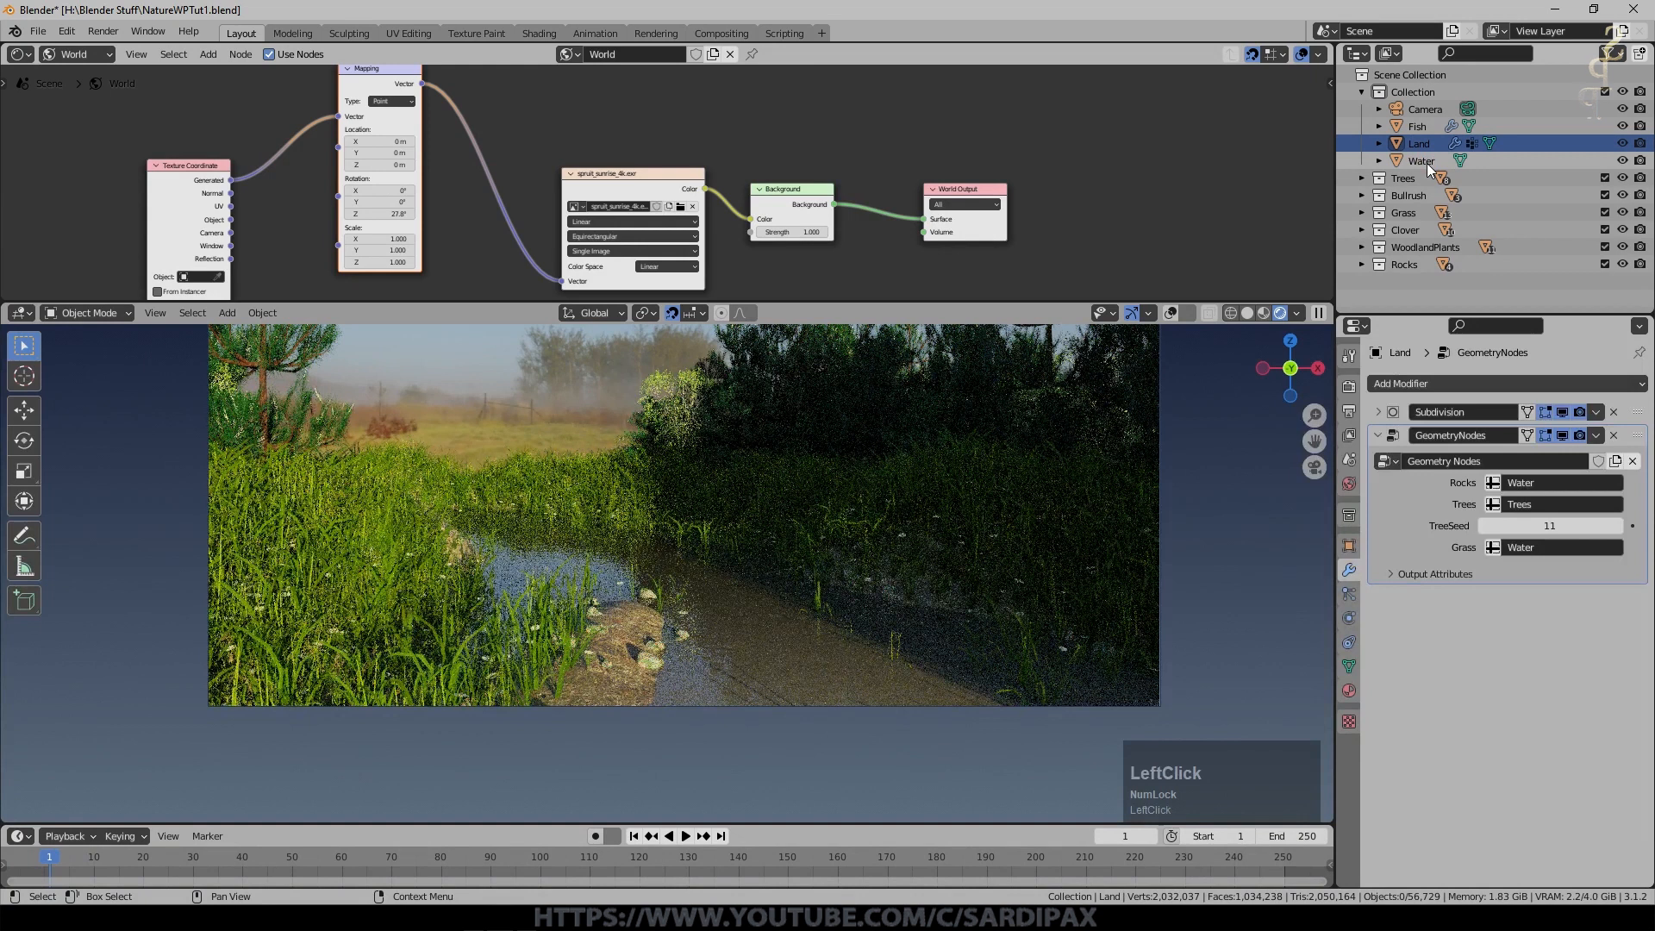
click(1422, 161)
key(g)
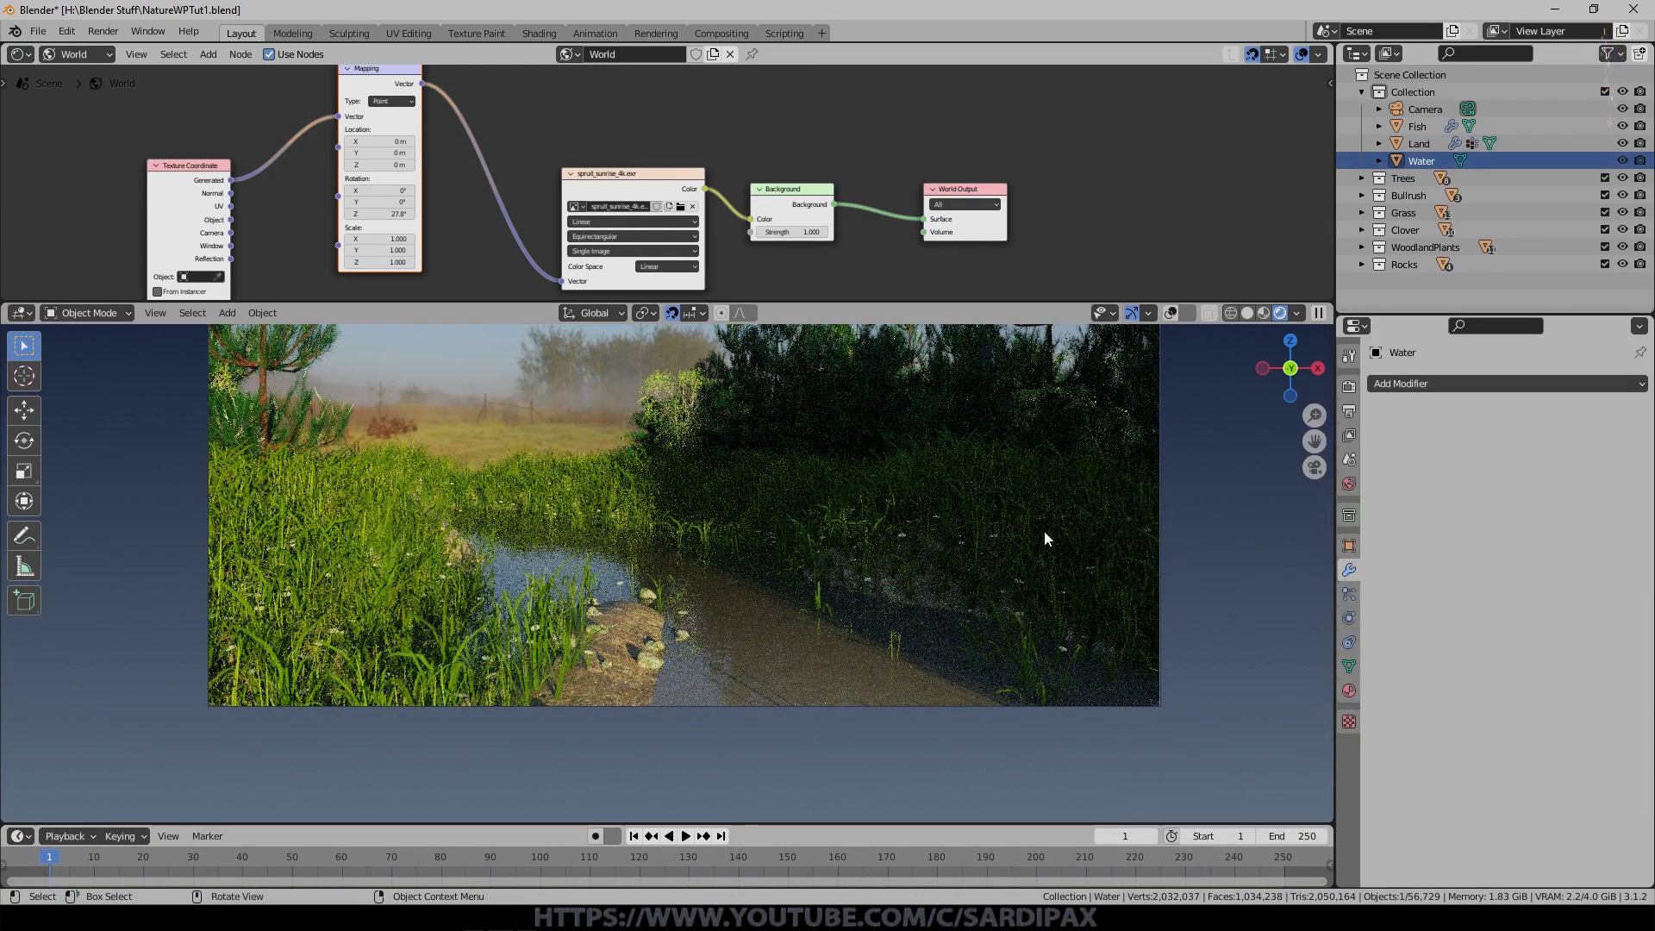
click(1042, 530)
Open the Land's Grass node group for editing in the Geometry Node Editor.
click(1419, 144)
click(1349, 667)
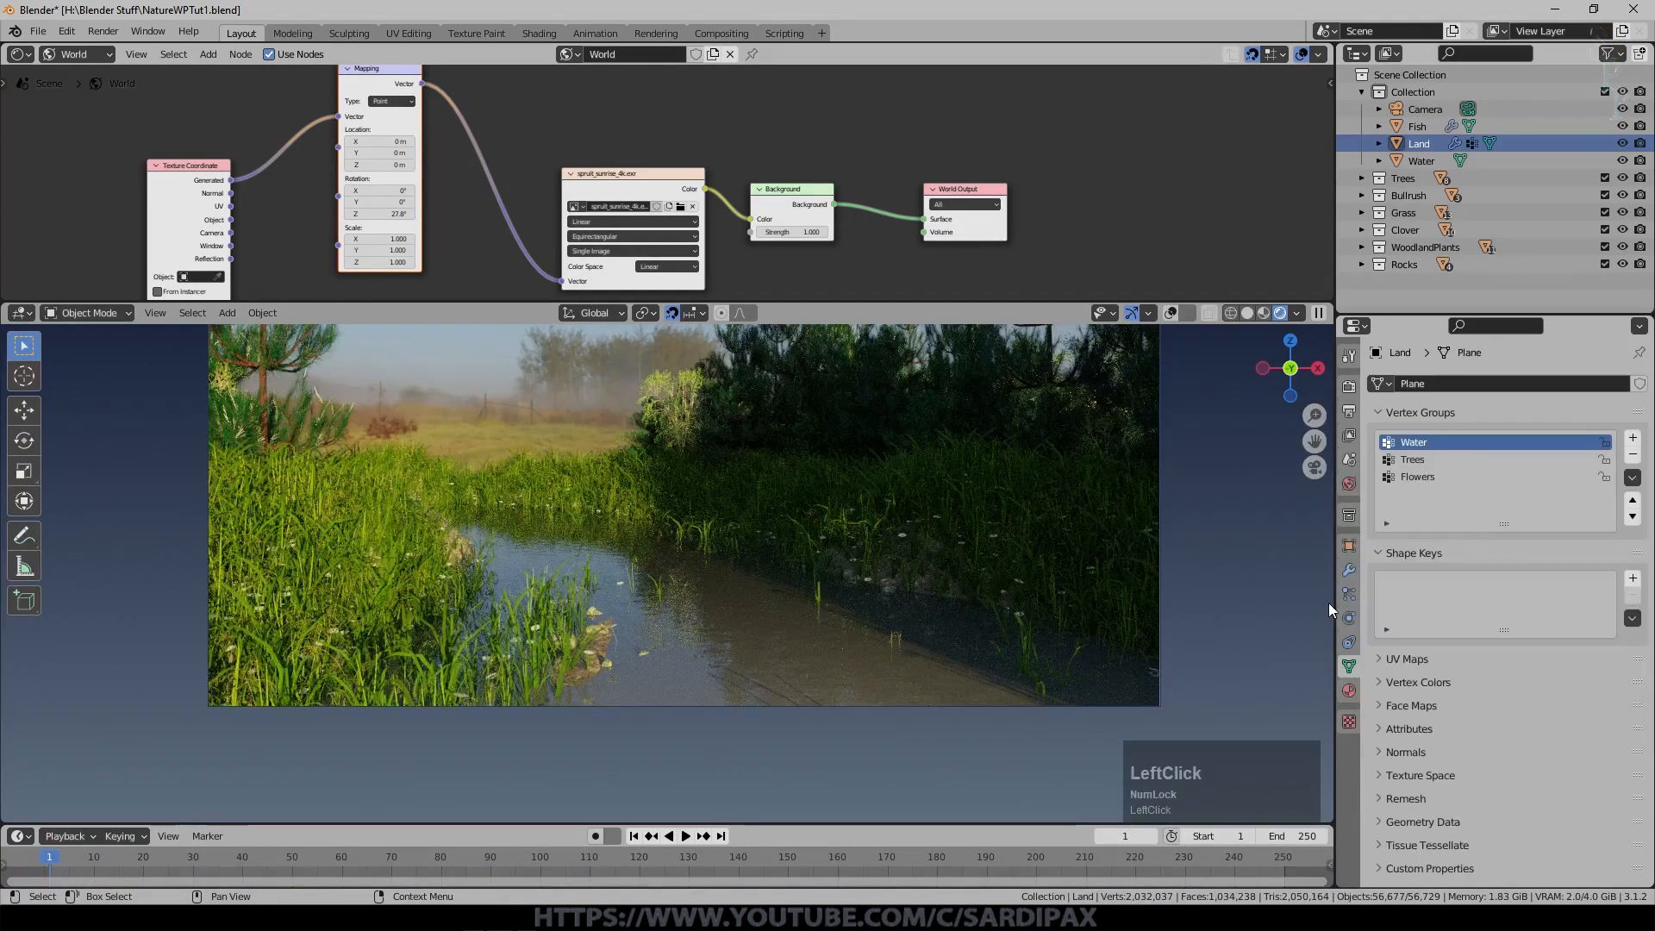
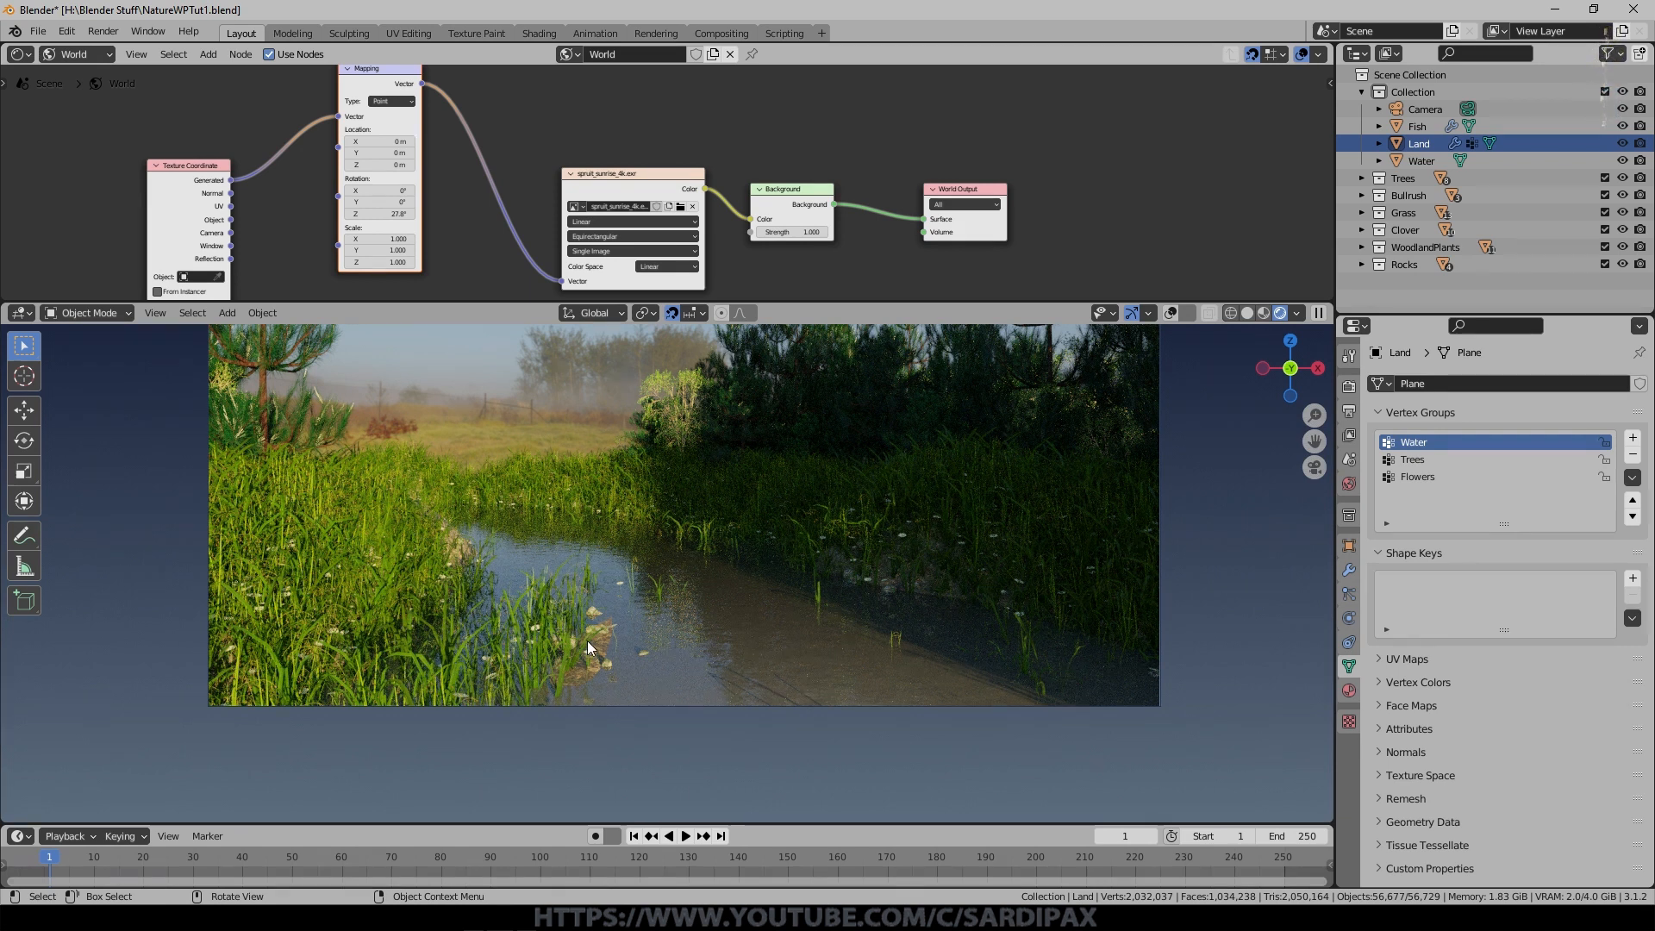
click(836, 562)
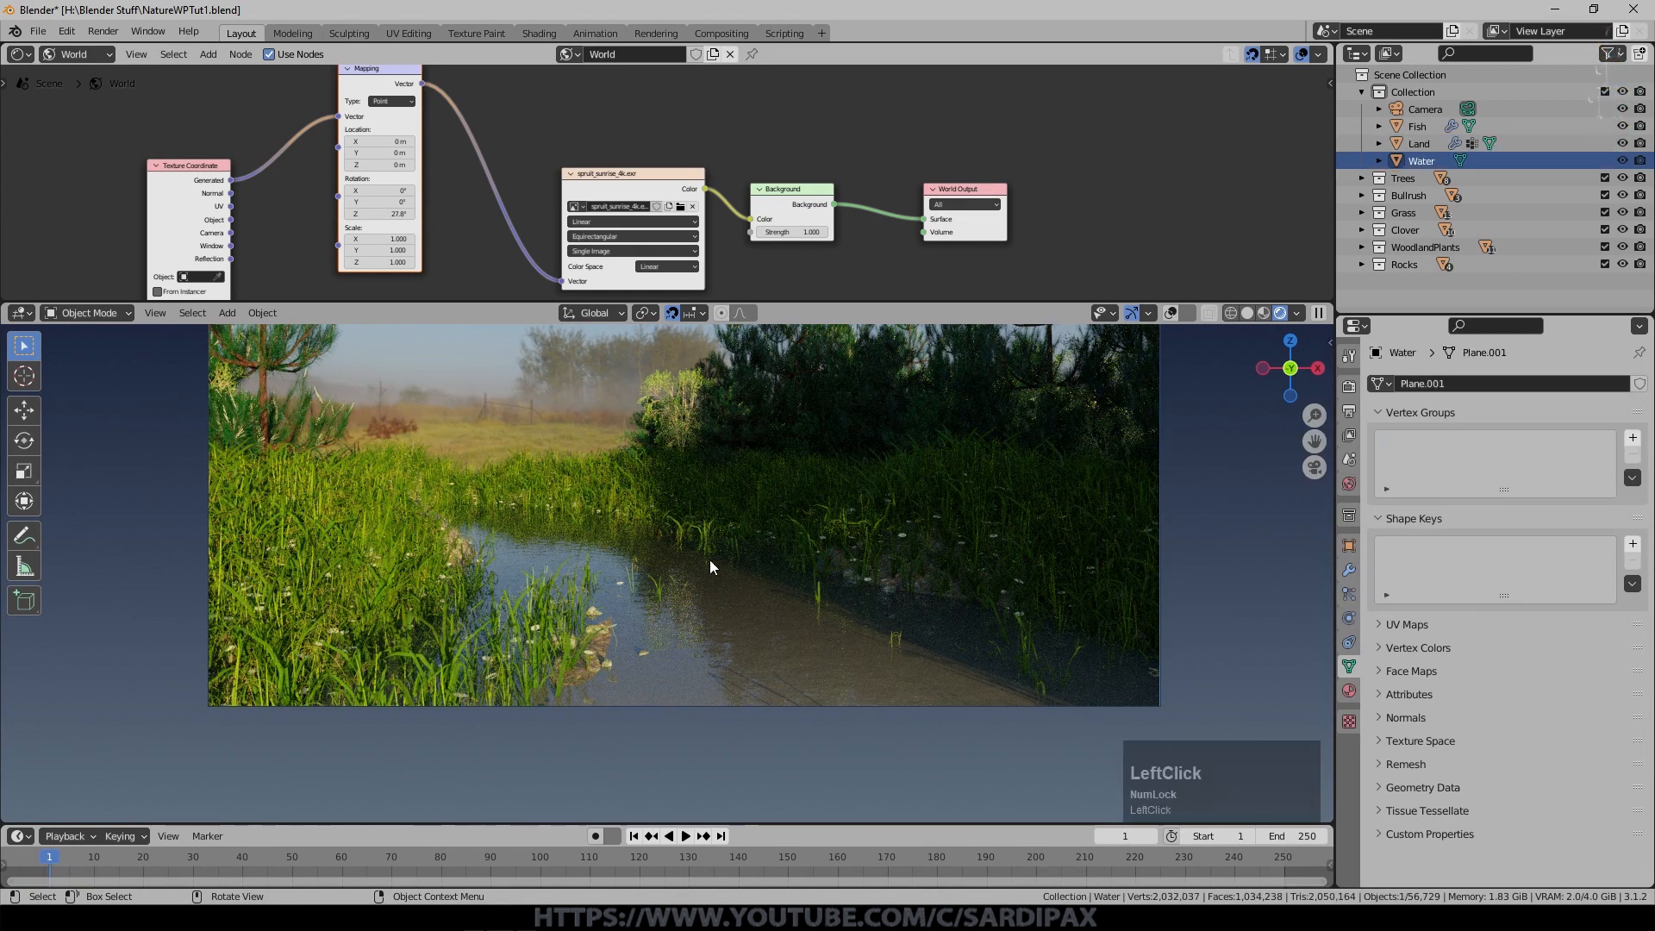
click(20, 53)
click(22, 196)
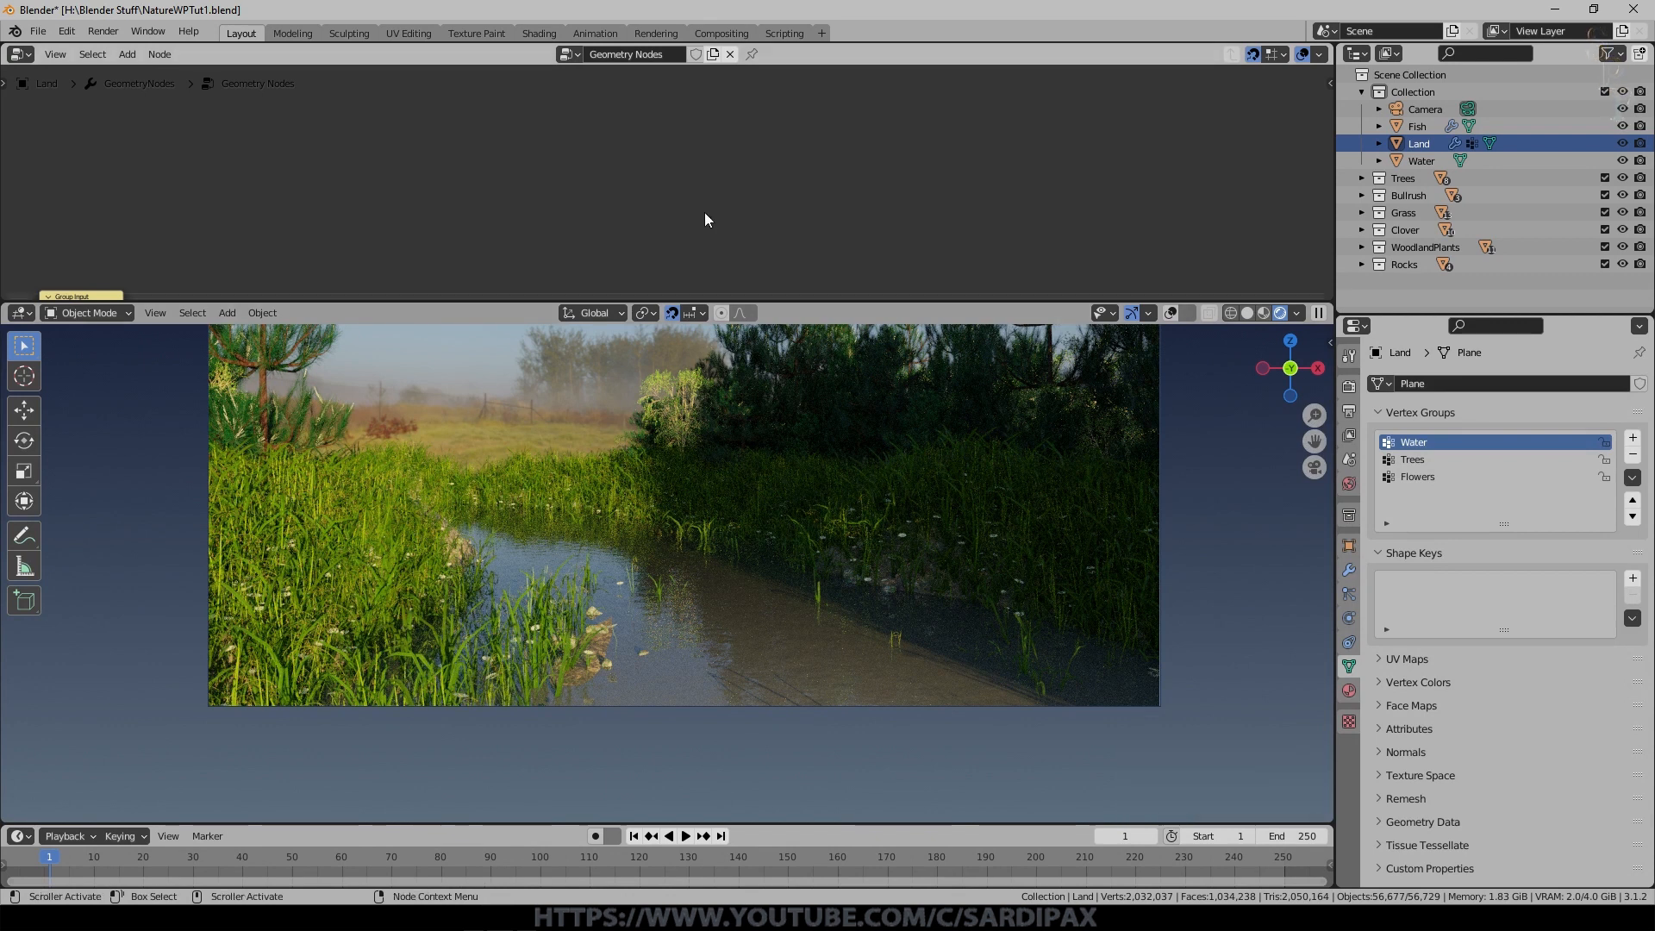
scroll(686, 209, up, 5)
click(586, 231)
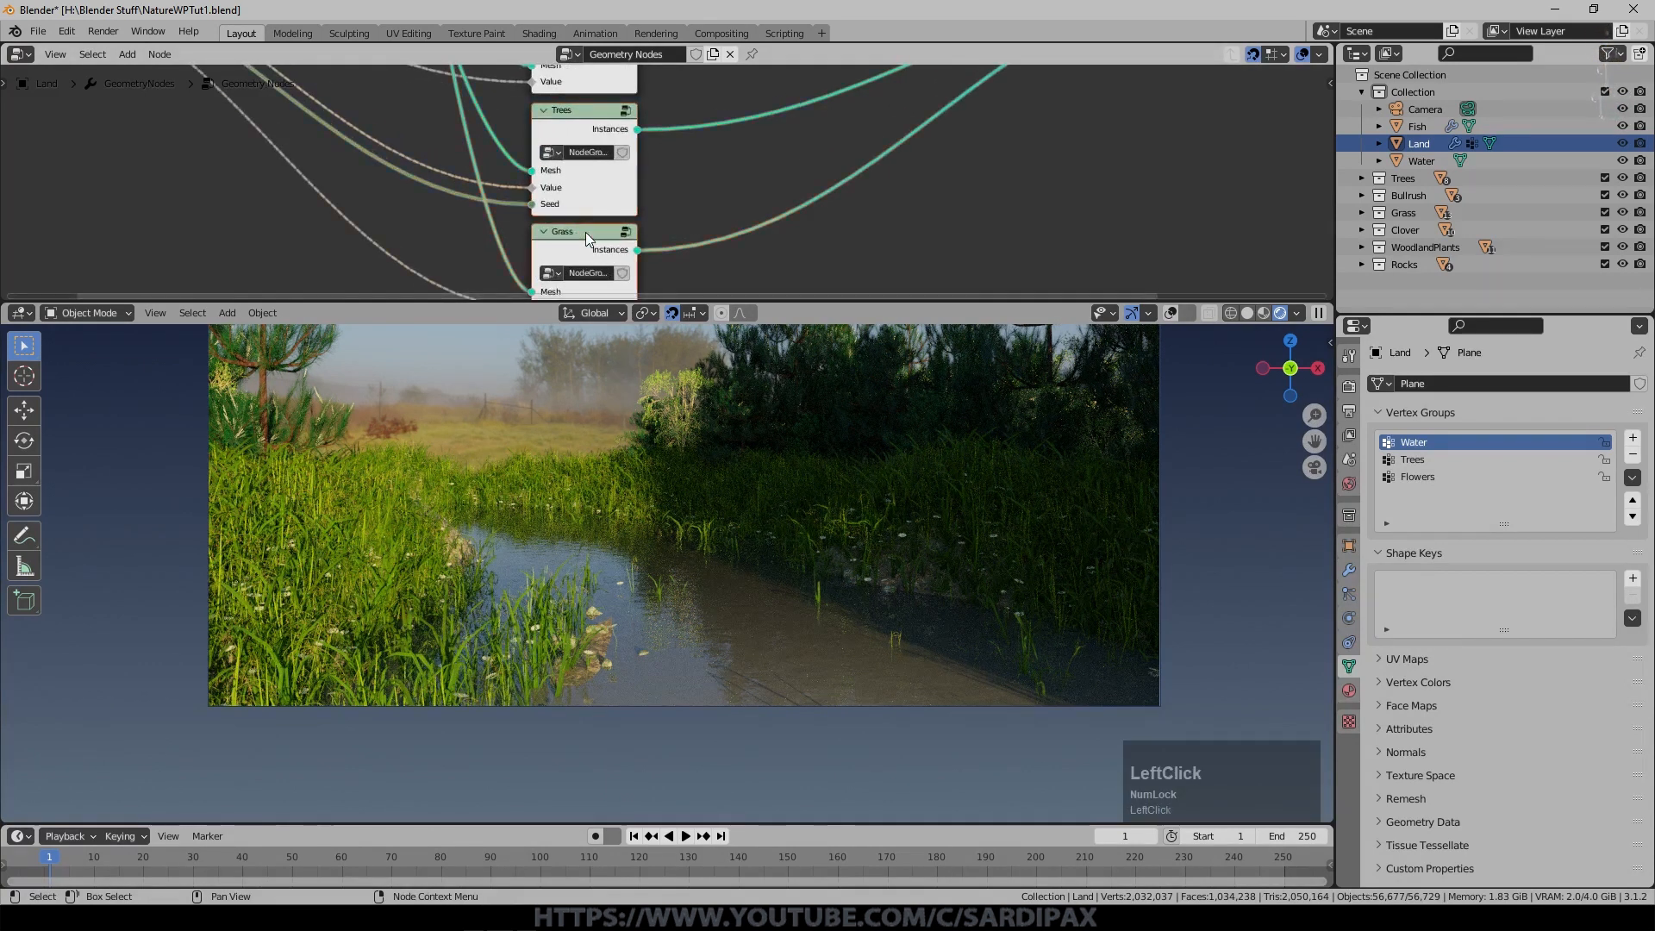
key(Tab)
Reduce the grass size by setting the Float Random Value node's Min to 0.2 and Max to 0.9.
shift+middle_drag(820, 261, 804, 59)
scroll(731, 200, up, 2)
scroll(731, 209, up, 1)
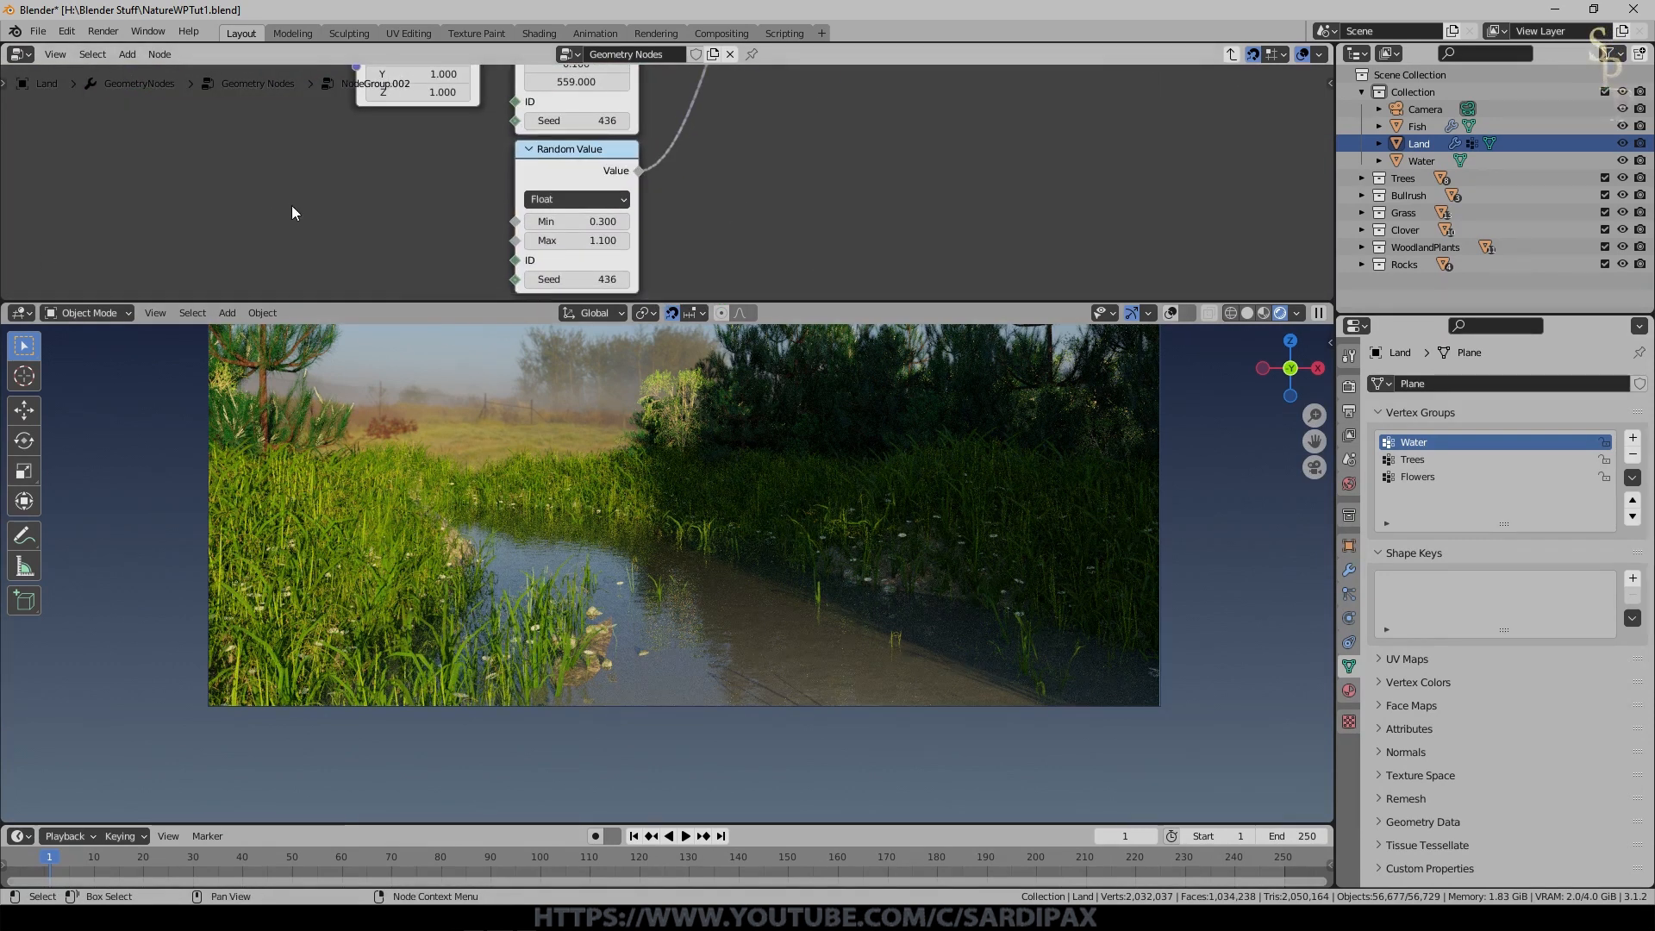
click(531, 242)
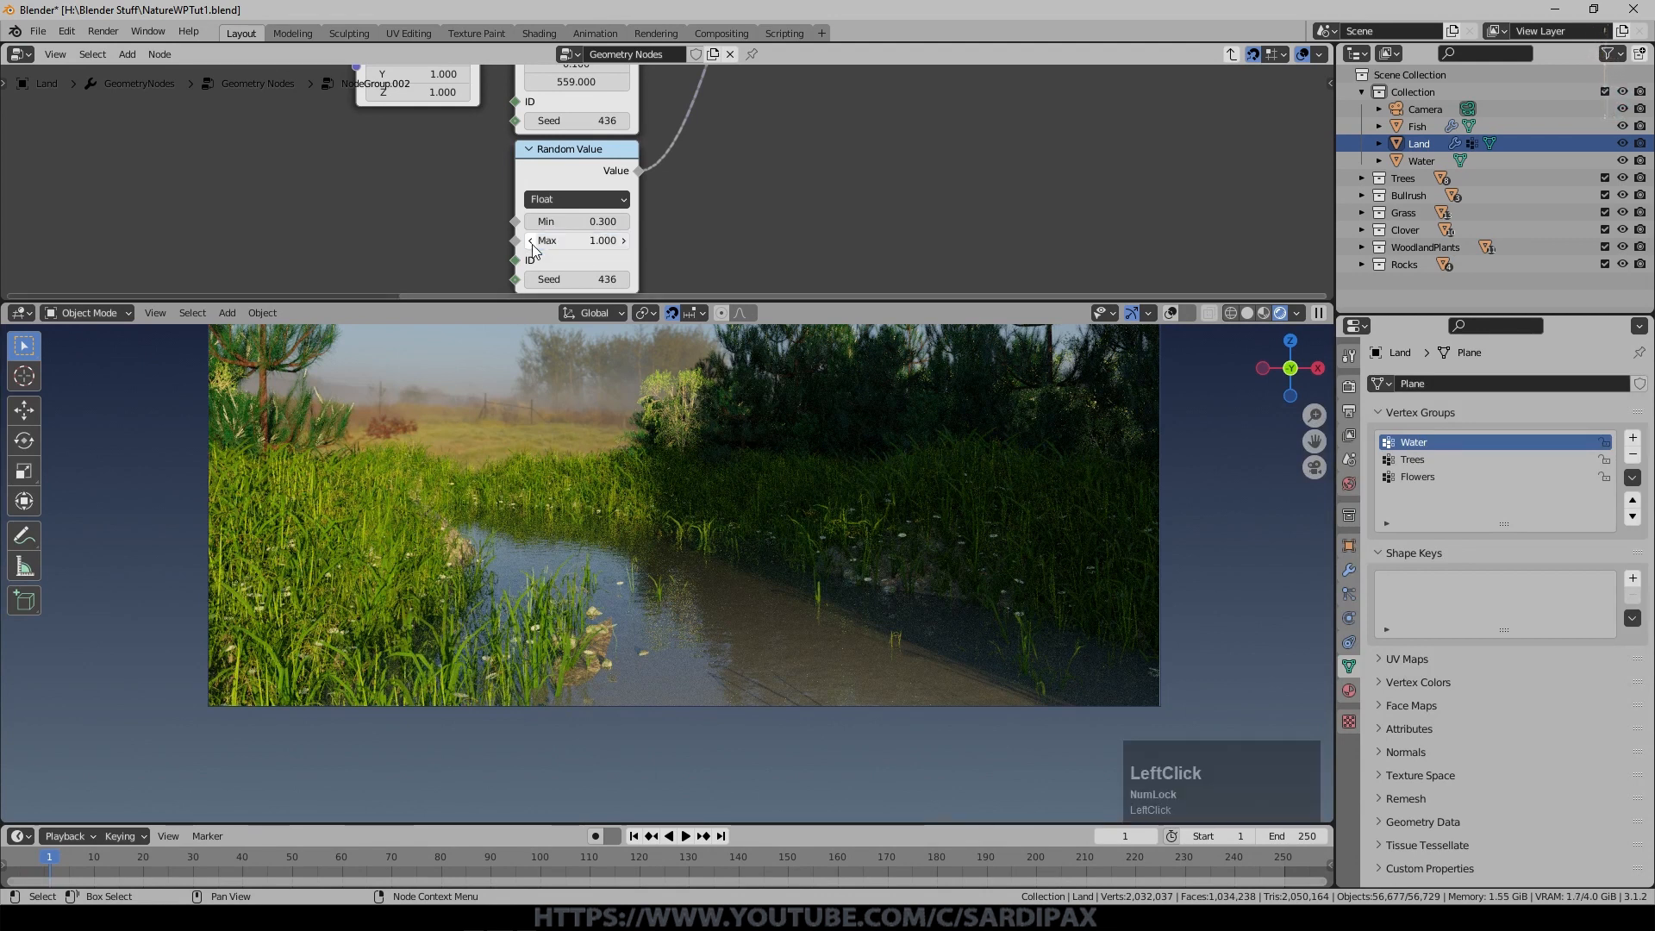
click(531, 242)
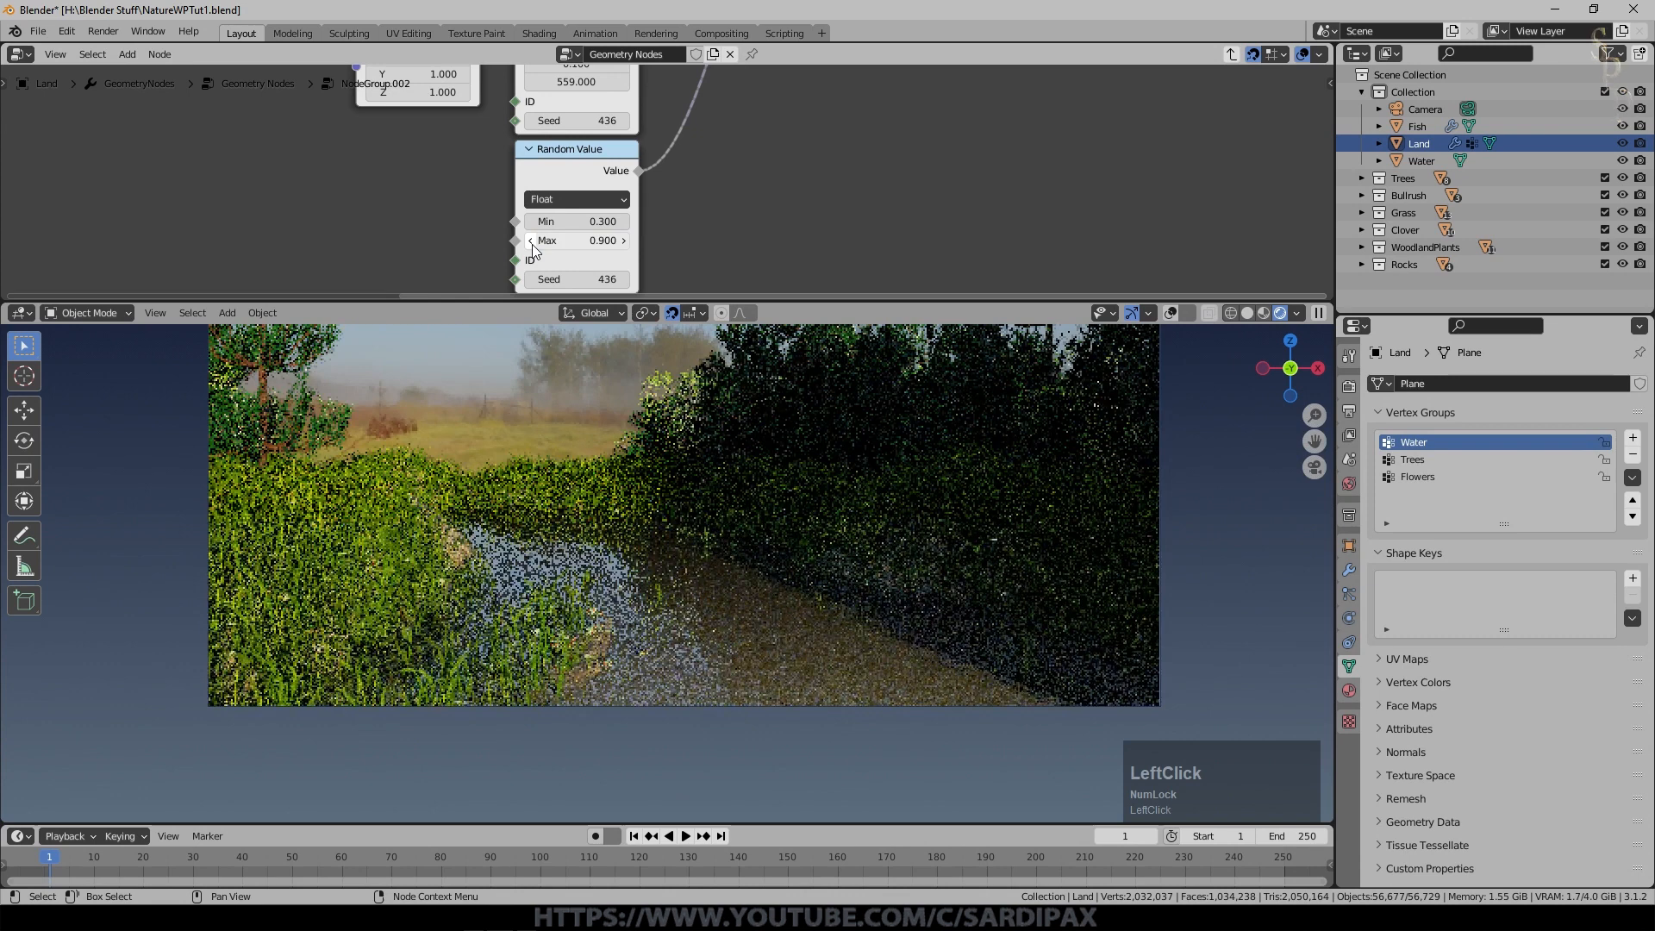
Increase the grass tilt by setting the first two Max components of the vector Random Value node to 0.25.
shift+middle_drag(761, 272, 759, 308)
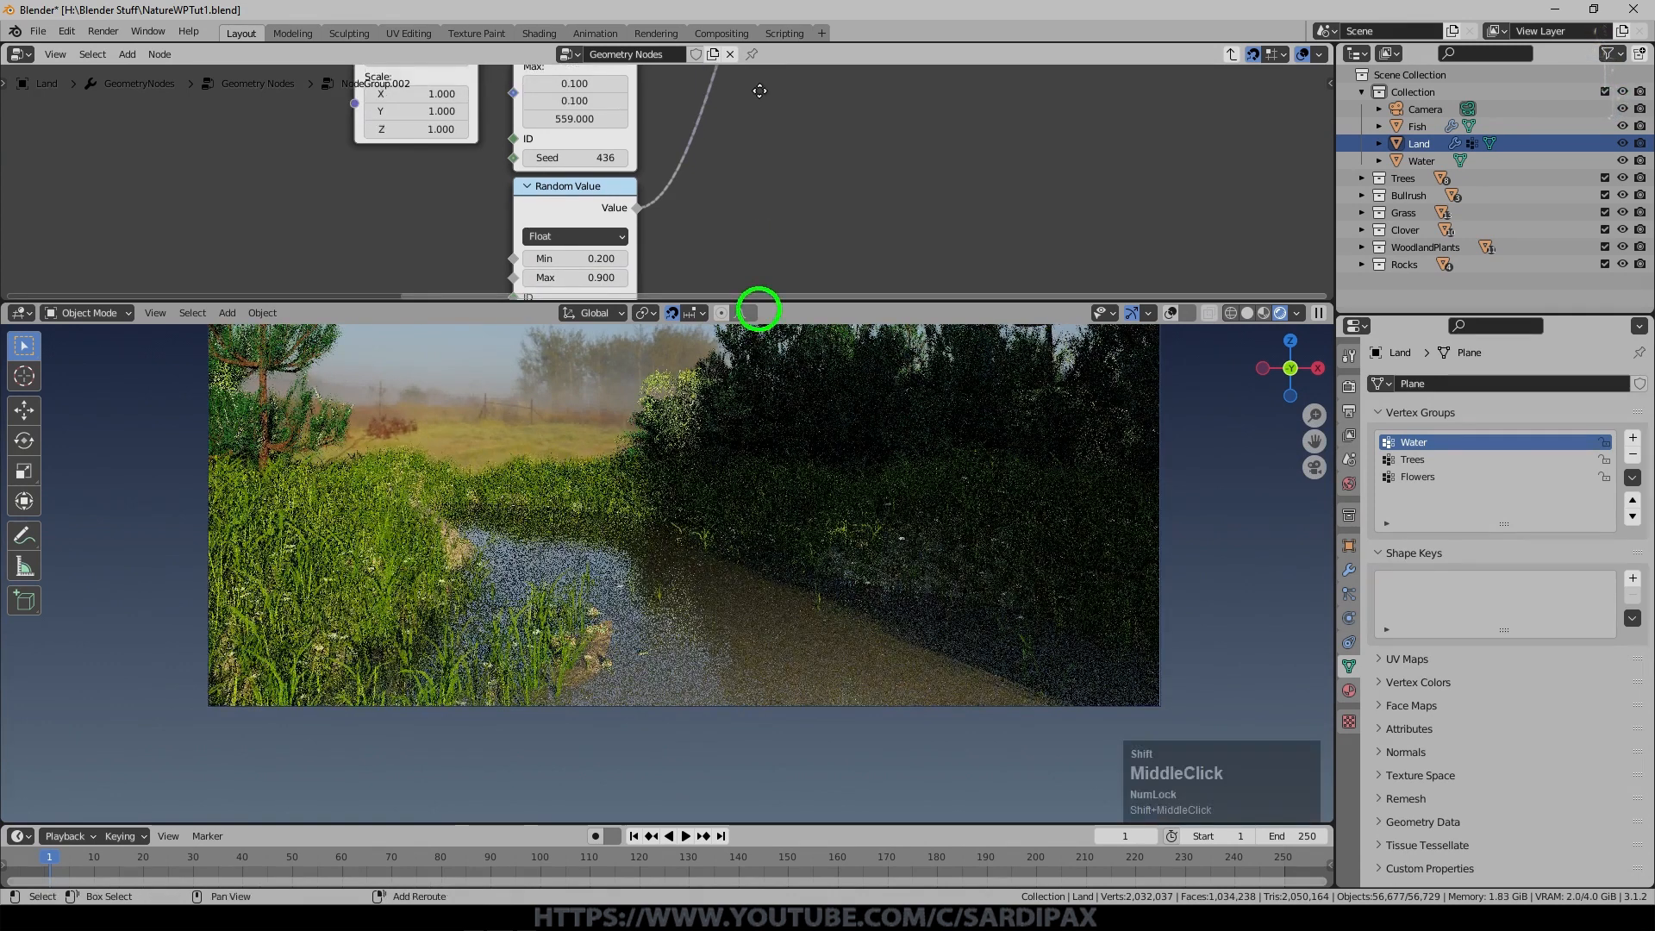
shift+middle_drag(760, 90, 759, 156)
drag(582, 149, 591, 161)
text(0.25)
key(KP_Enter)
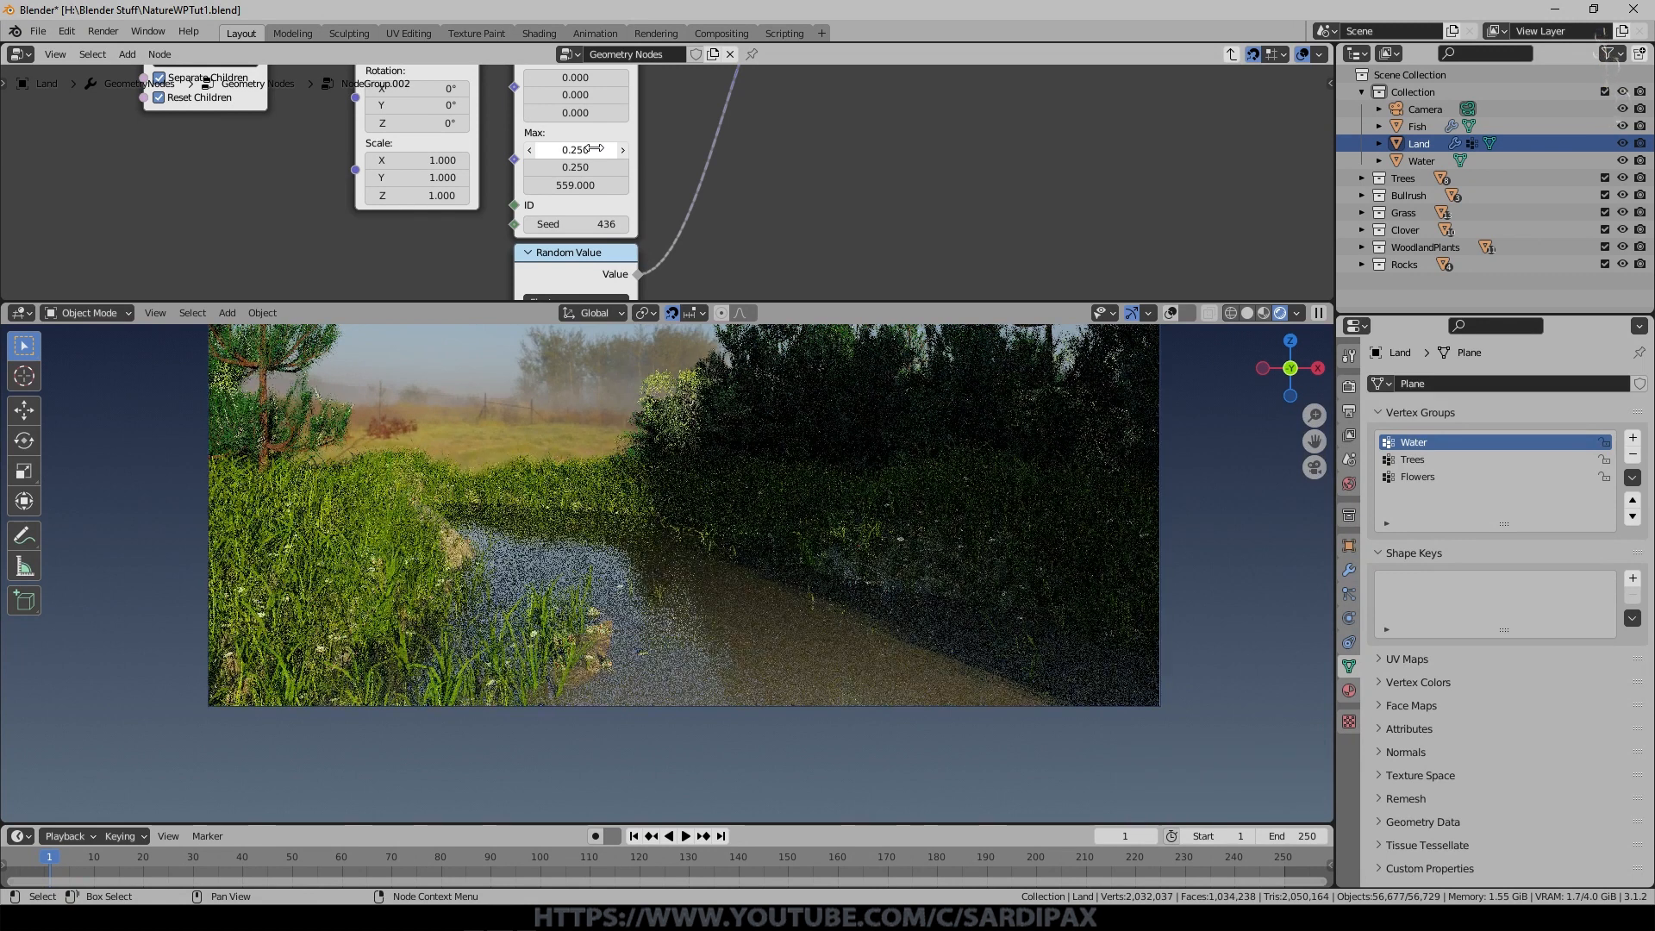
Increase the grass density by setting the Multiply node's Value to 15, and switch the viewport to solid shading.
shift+middle_click(720, 251)
shift+middle_drag(720, 251, 899, 80)
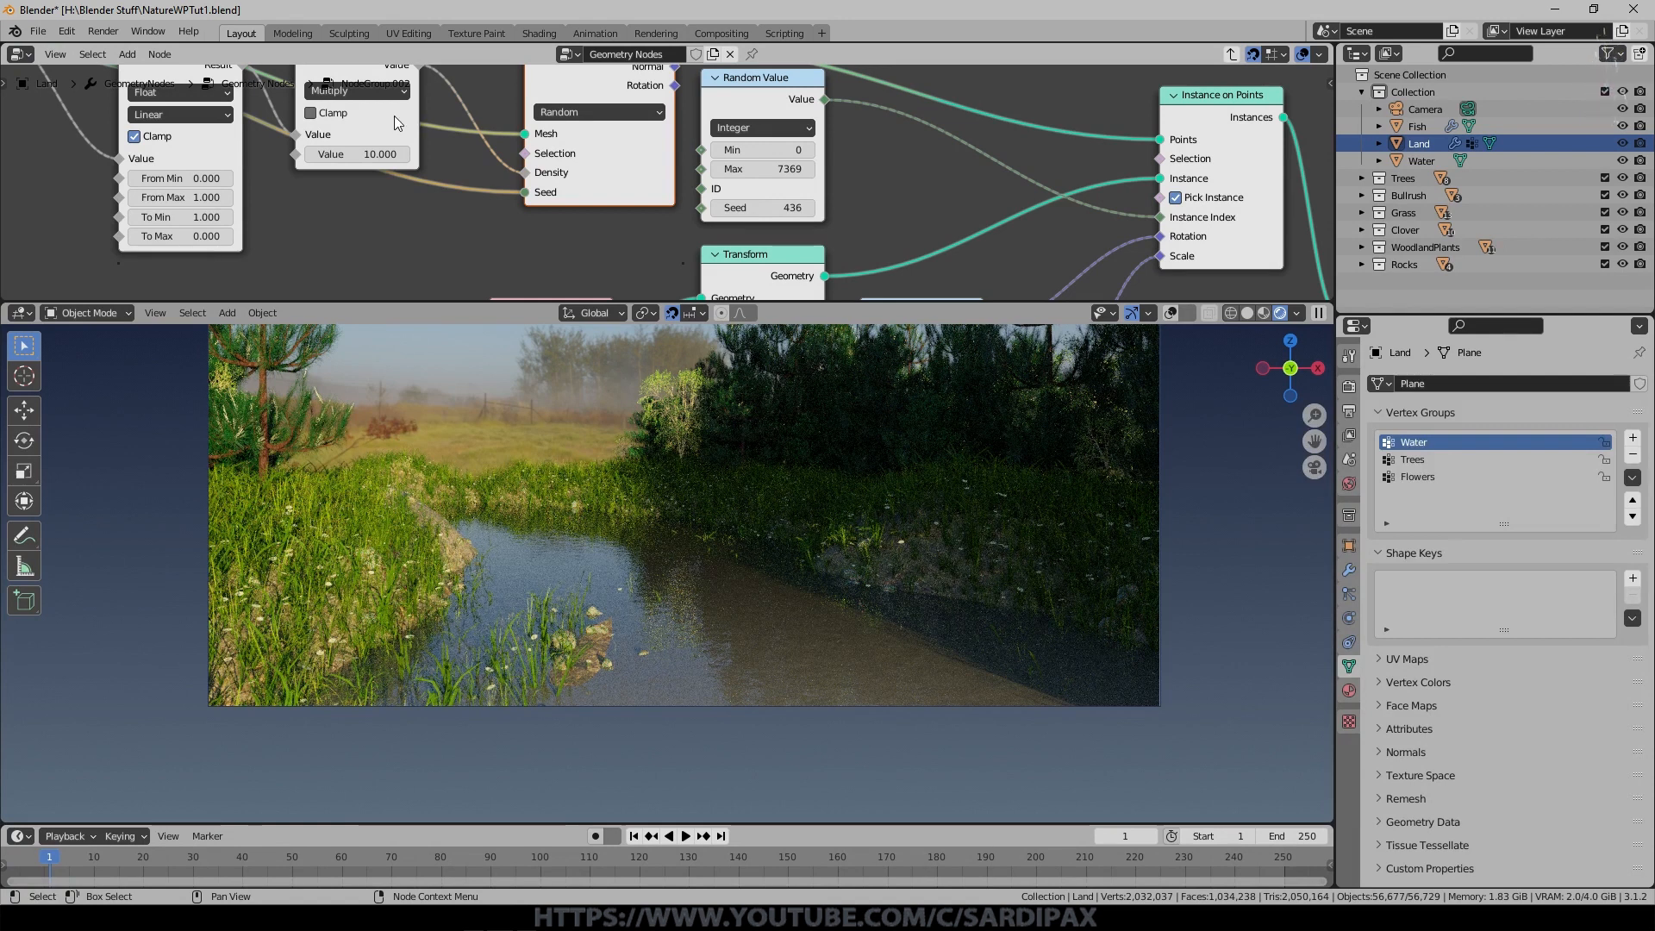
click(369, 154)
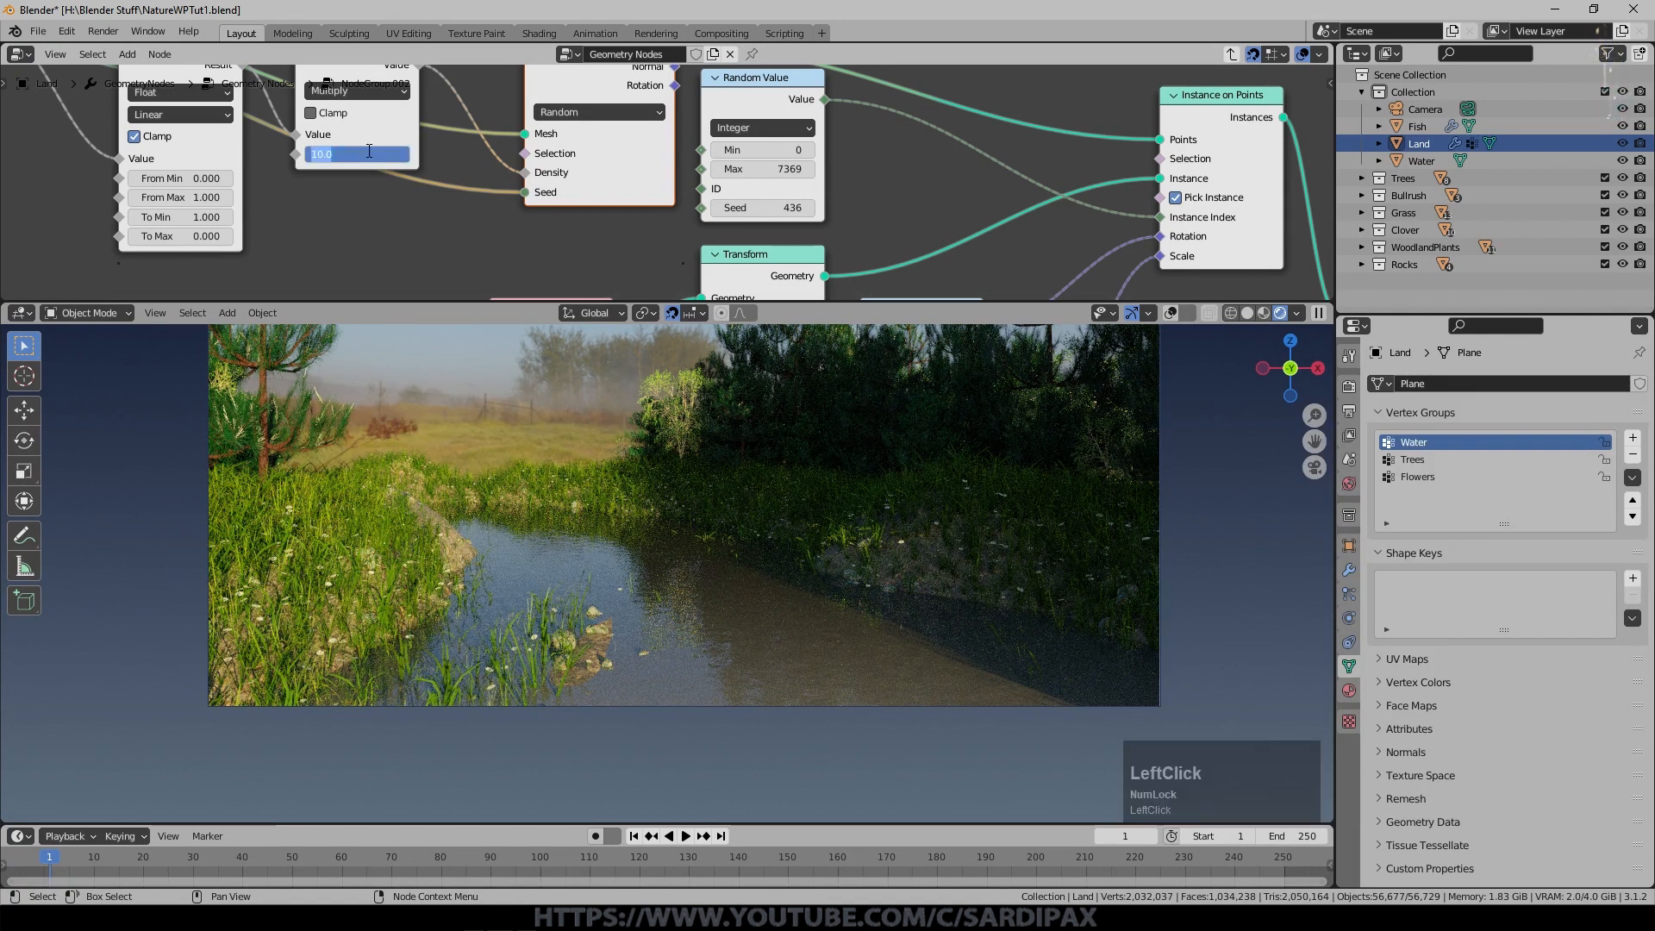
text(1)
text(5)
key(KP_Enter)
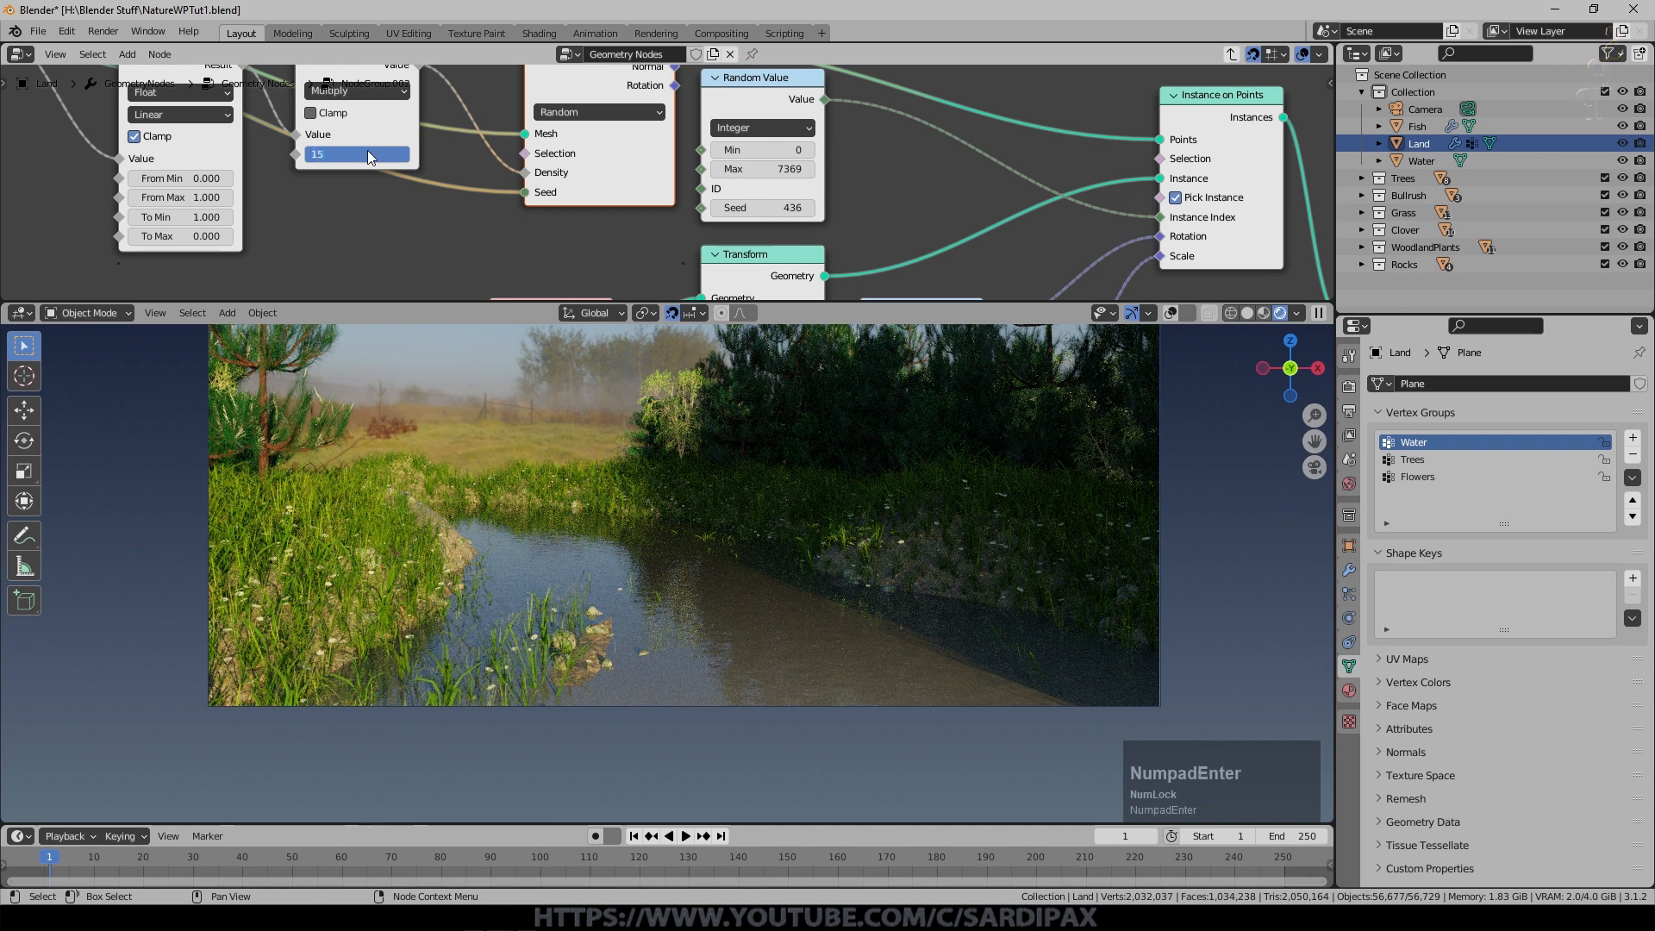
click(1247, 313)
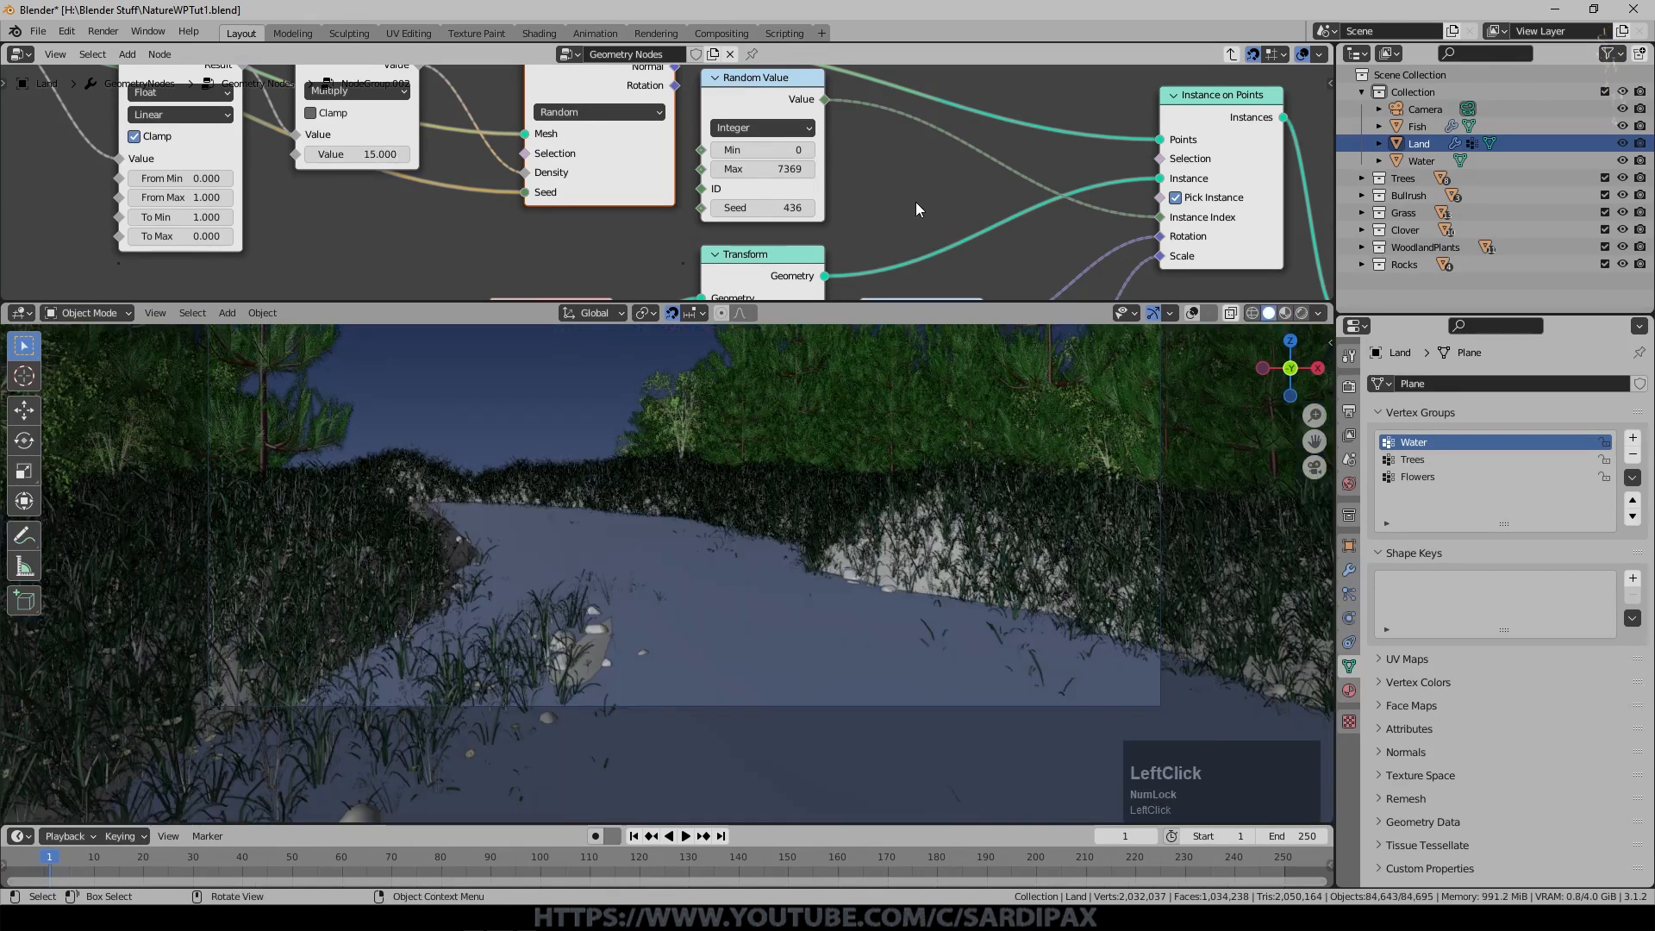
Leave the Grass group and place a duplicate of the Trees group node below the Grass node.
scroll(915, 203, down, 11)
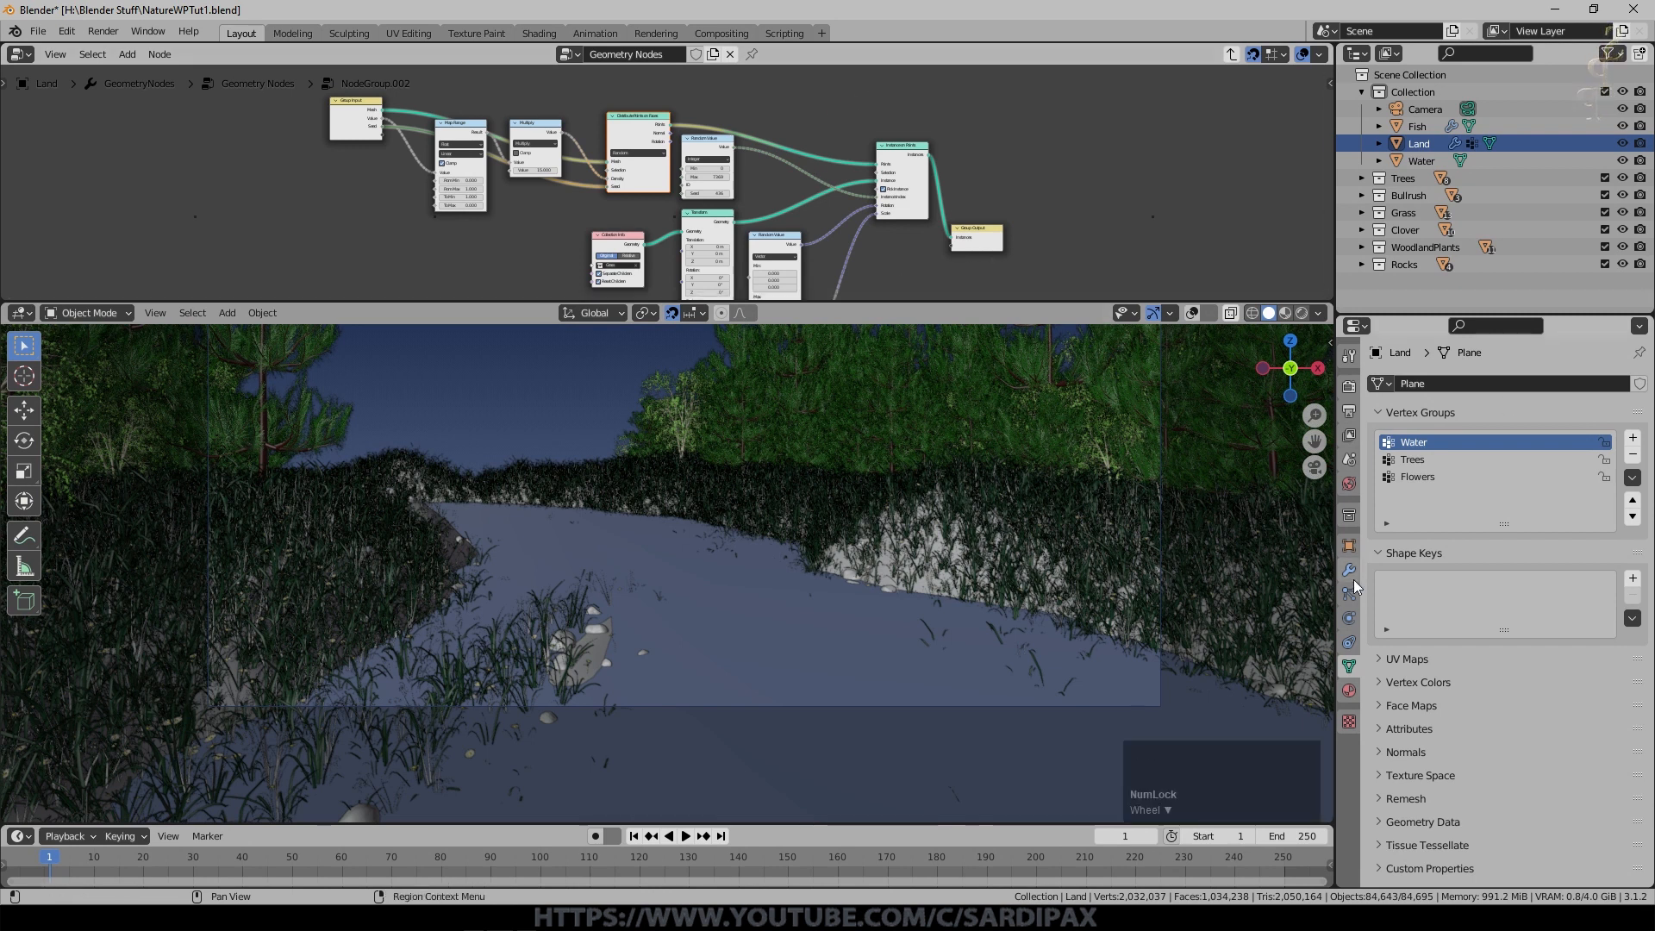
click(1349, 666)
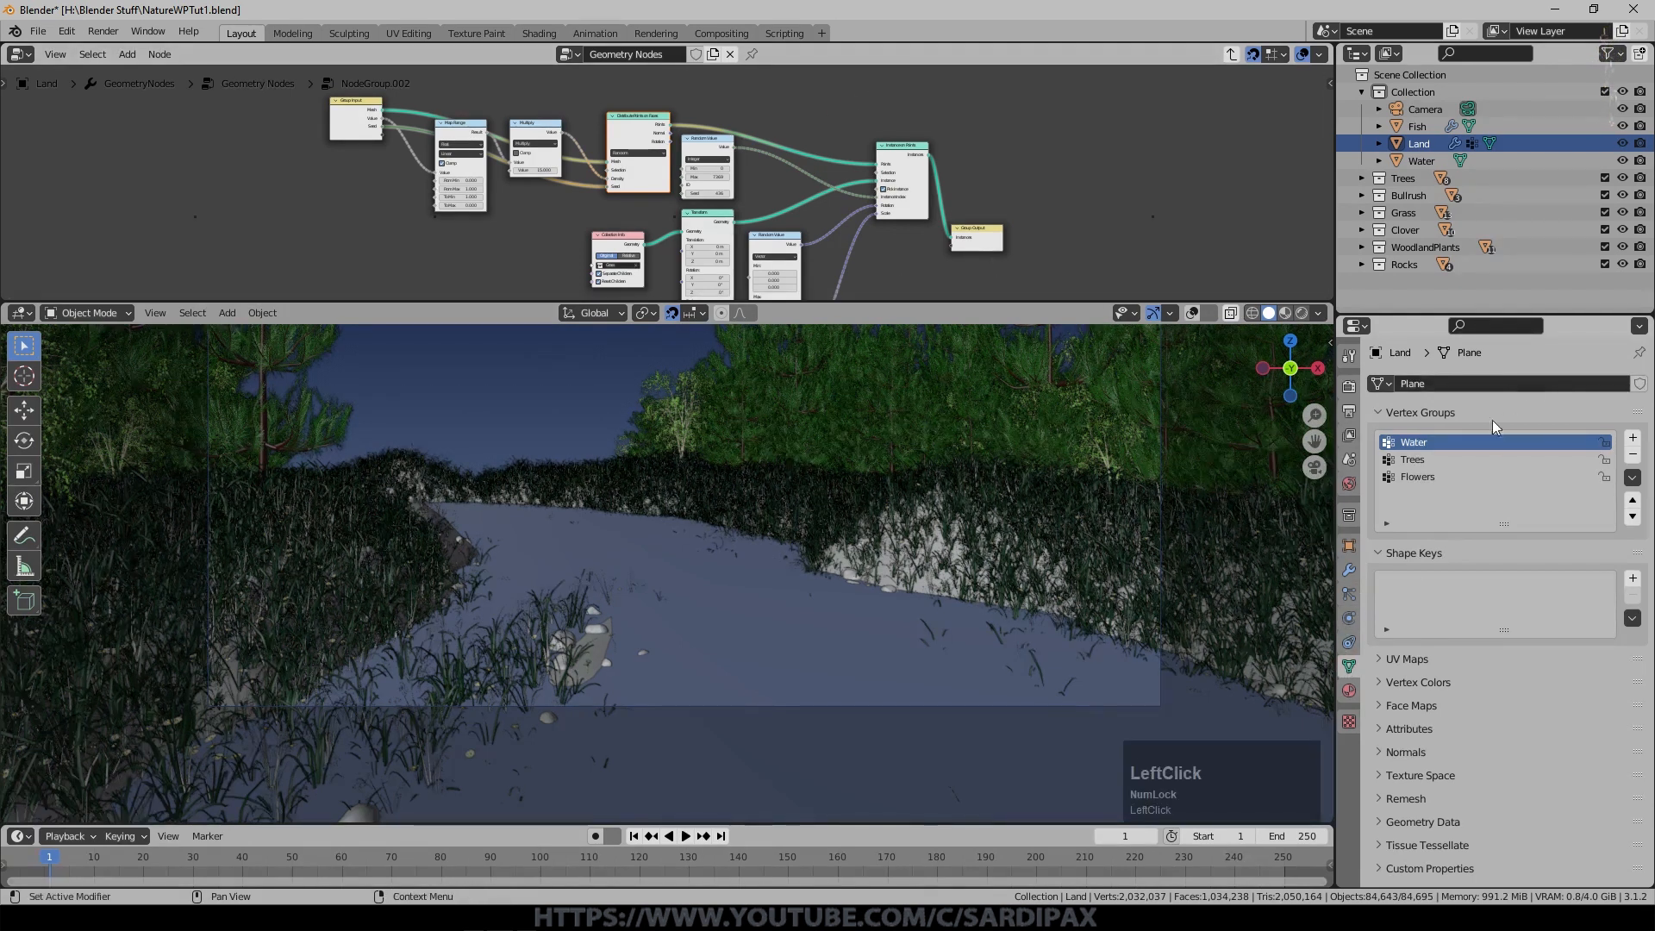
middle_drag(948, 255, 942, 247)
key(Tab)
click(627, 86)
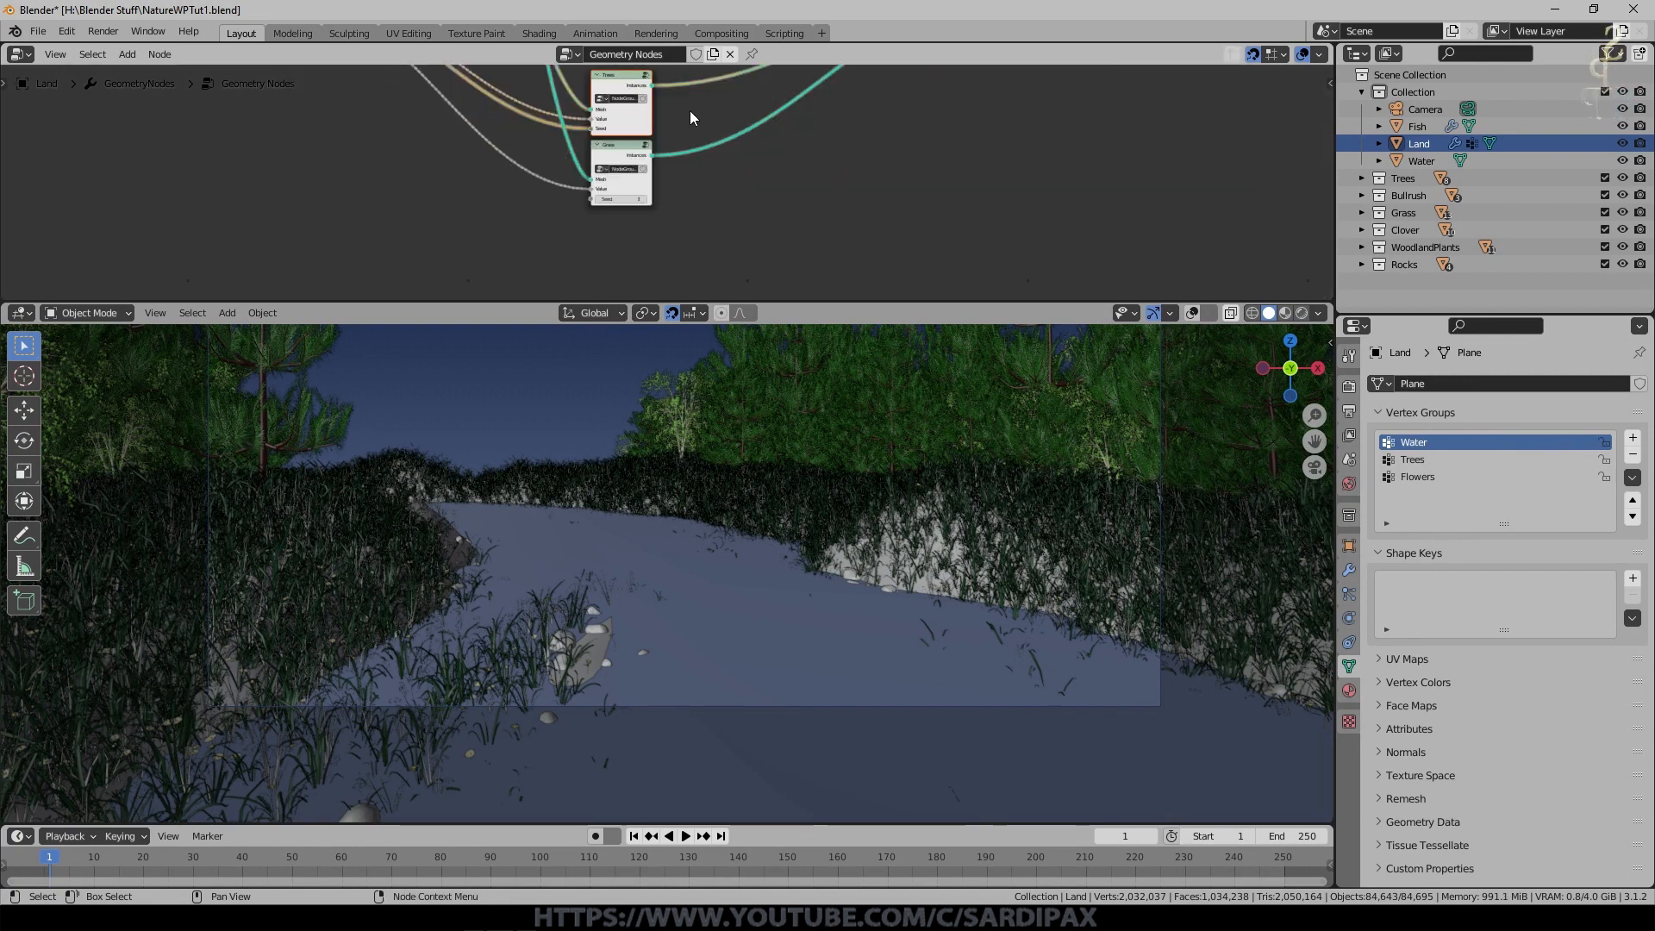
key(shift+d)
scroll(690, 254, up, 3)
click(690, 242)
key(n)
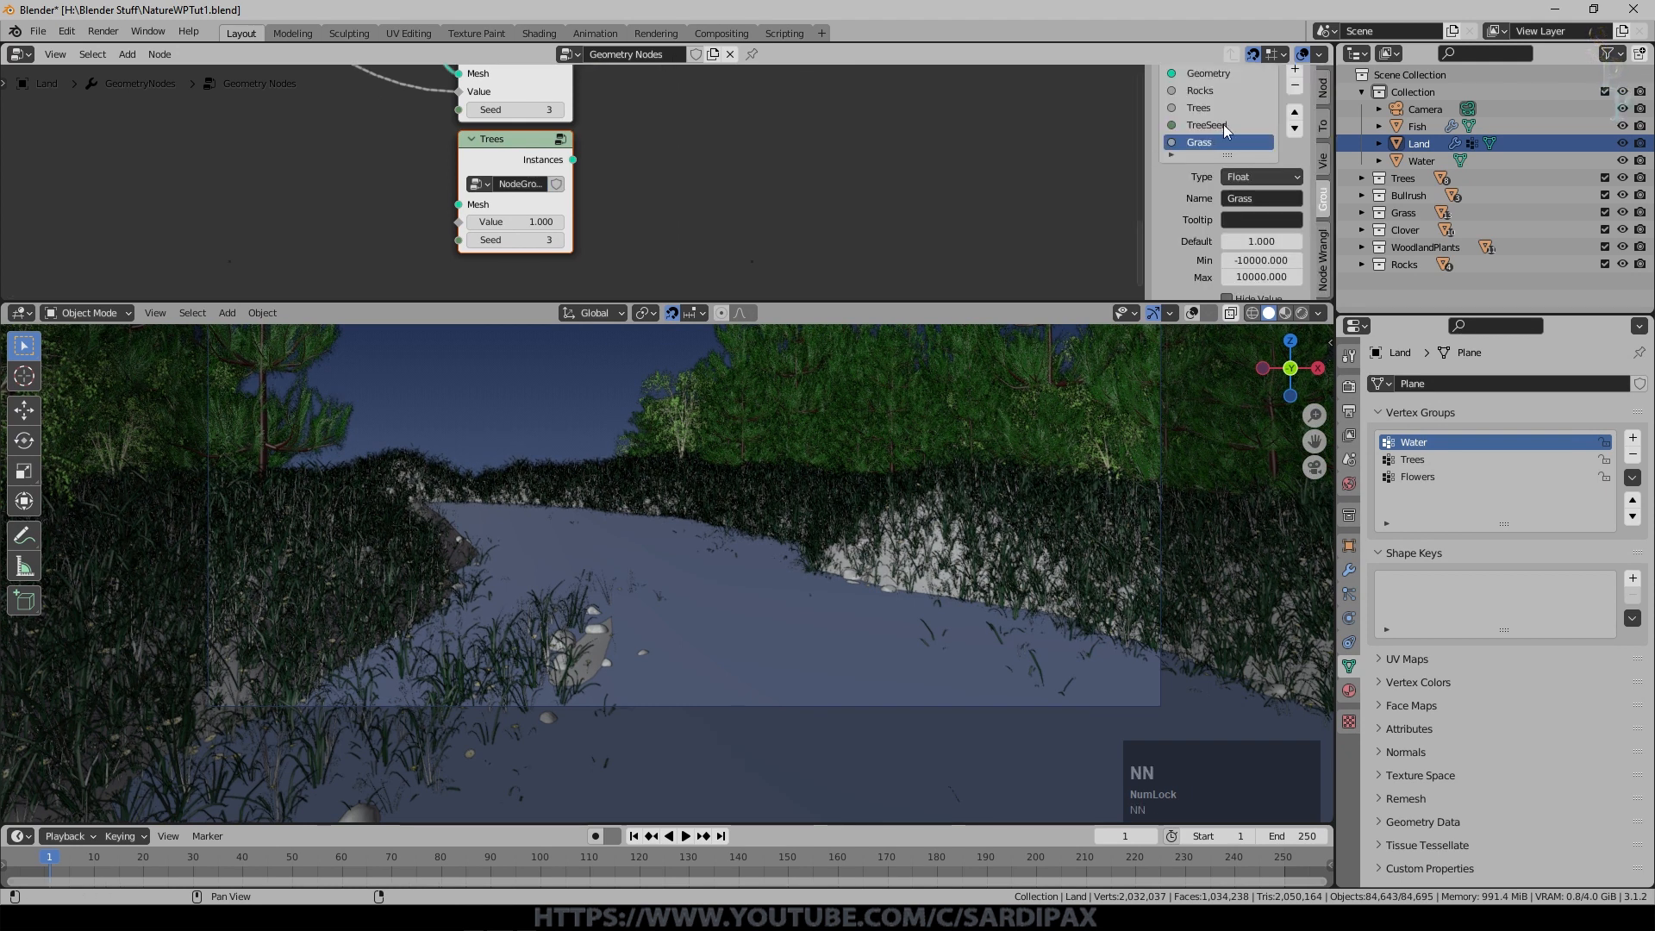
Connect the duplicated group's Mesh input to the shared geometry reroute and its Value input to a new Group Input socket.
scroll(836, 161, down, 1)
scroll(838, 162, down, 5)
middle_drag(837, 162, 797, 253)
drag(625, 270, 589, 107)
drag(627, 274, 427, 117)
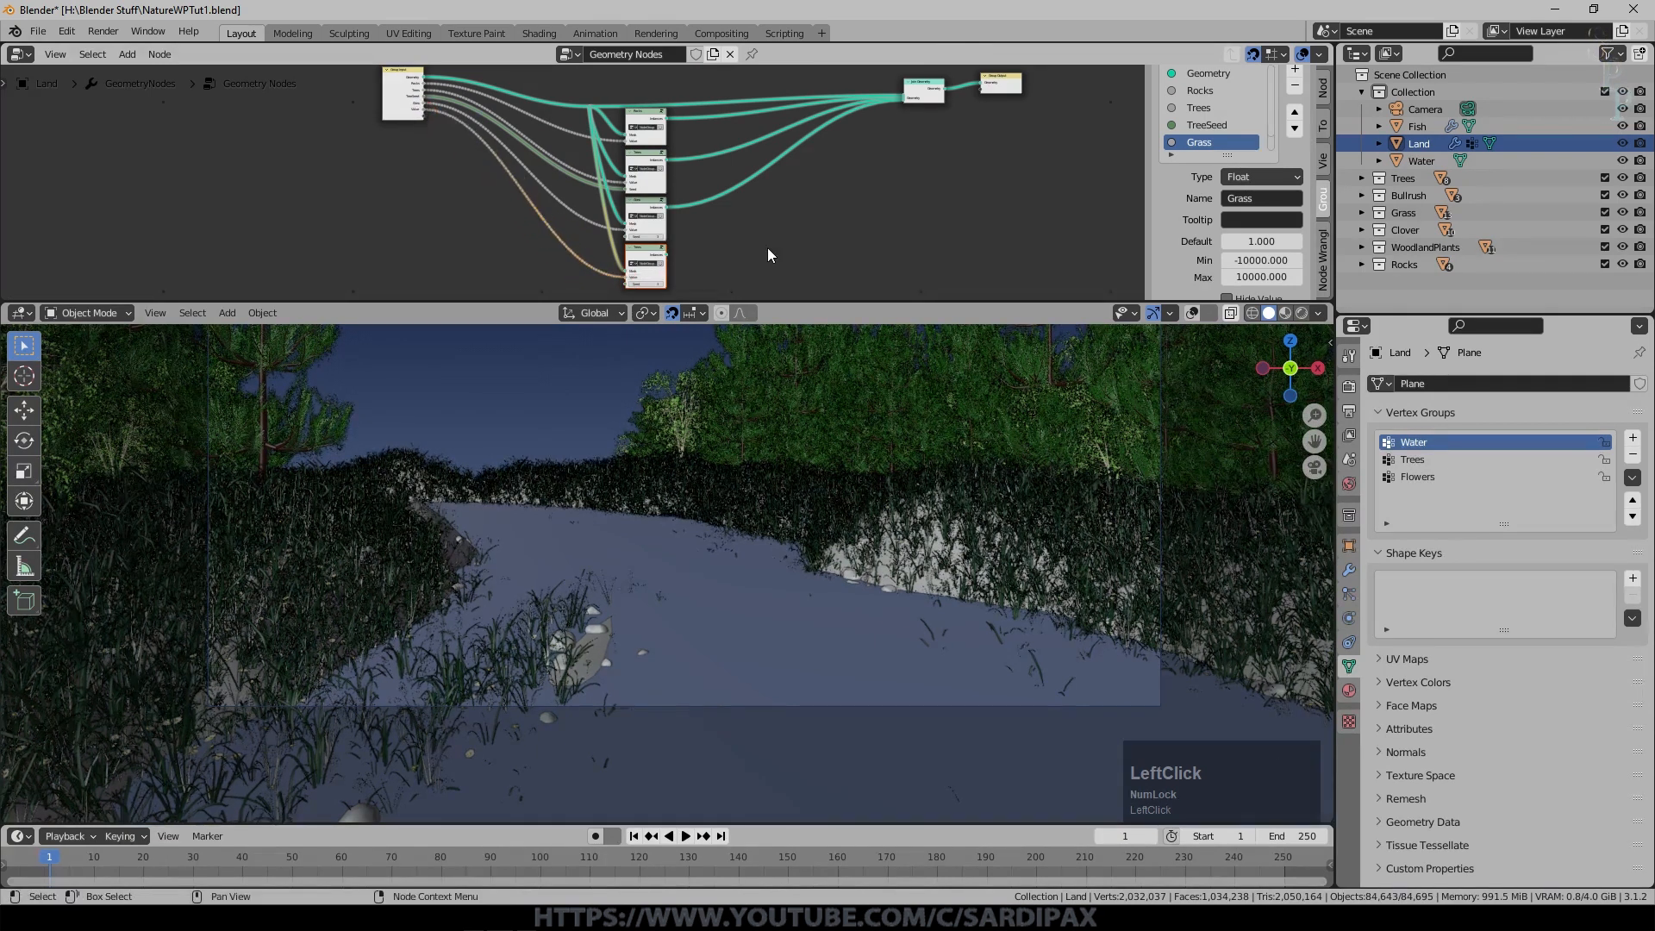
Label the duplicated Trees group node Flowers.
click(1323, 86)
click(1251, 104)
text(Flo)
Inside the Flowers group, set the Collection Info node's collection to WoodlandPlants and return to the main node tree.
key(Tab)
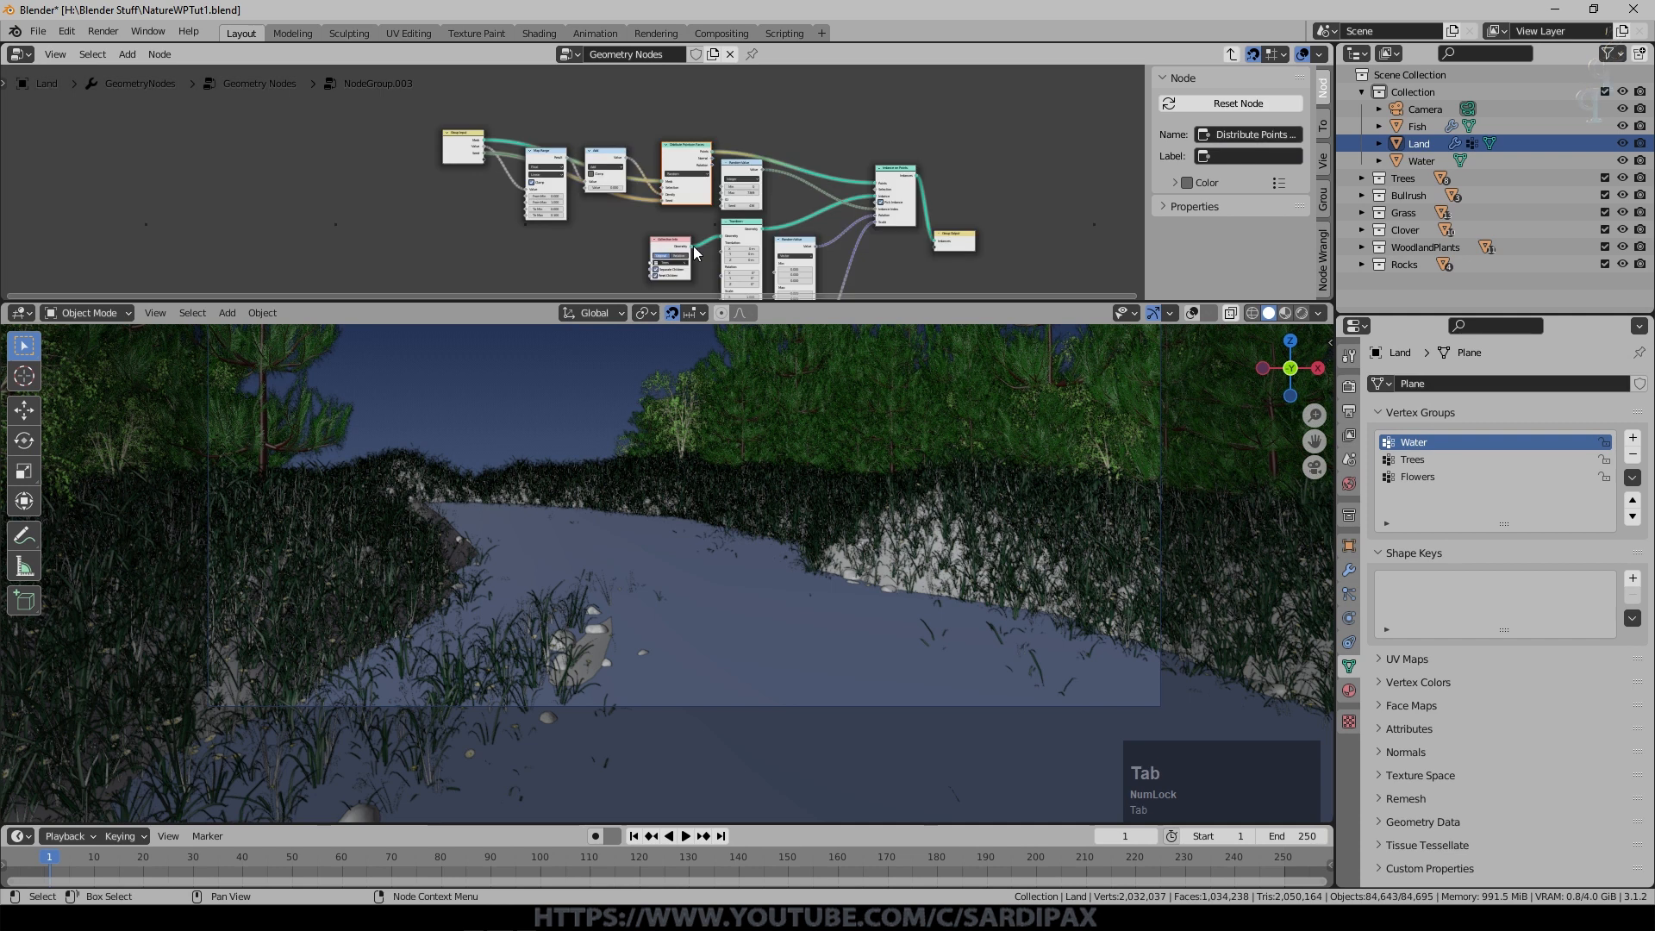
shift+middle_drag(819, 212, 832, 185)
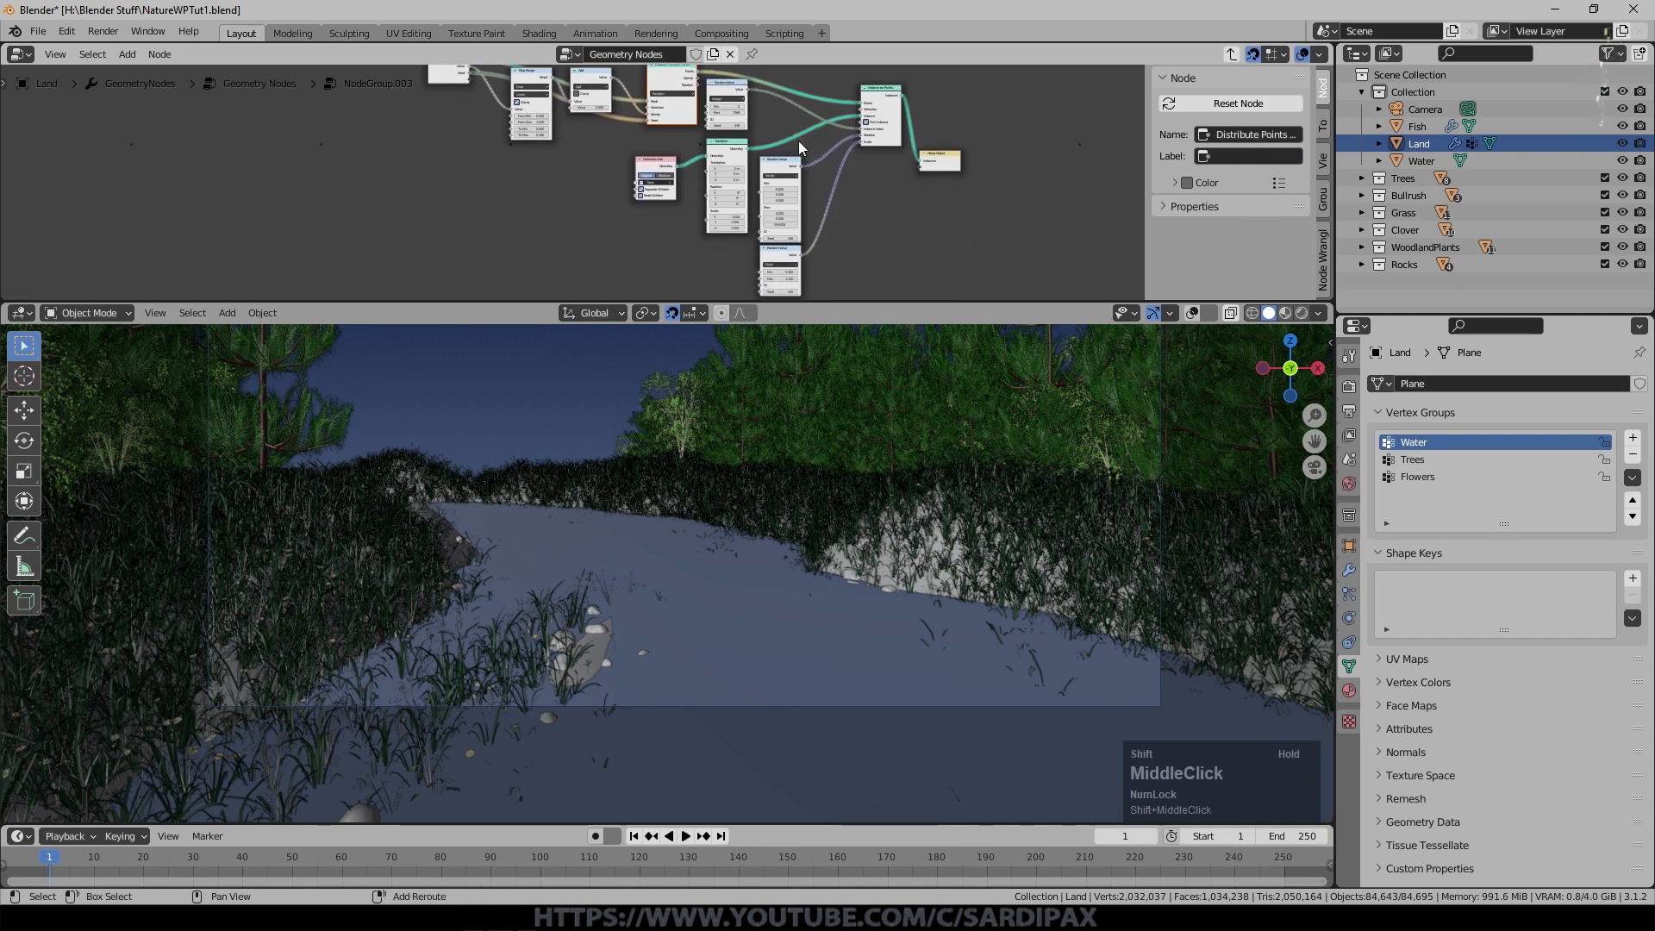
scroll(832, 186, up, 5)
click(828, 183)
click(858, 314)
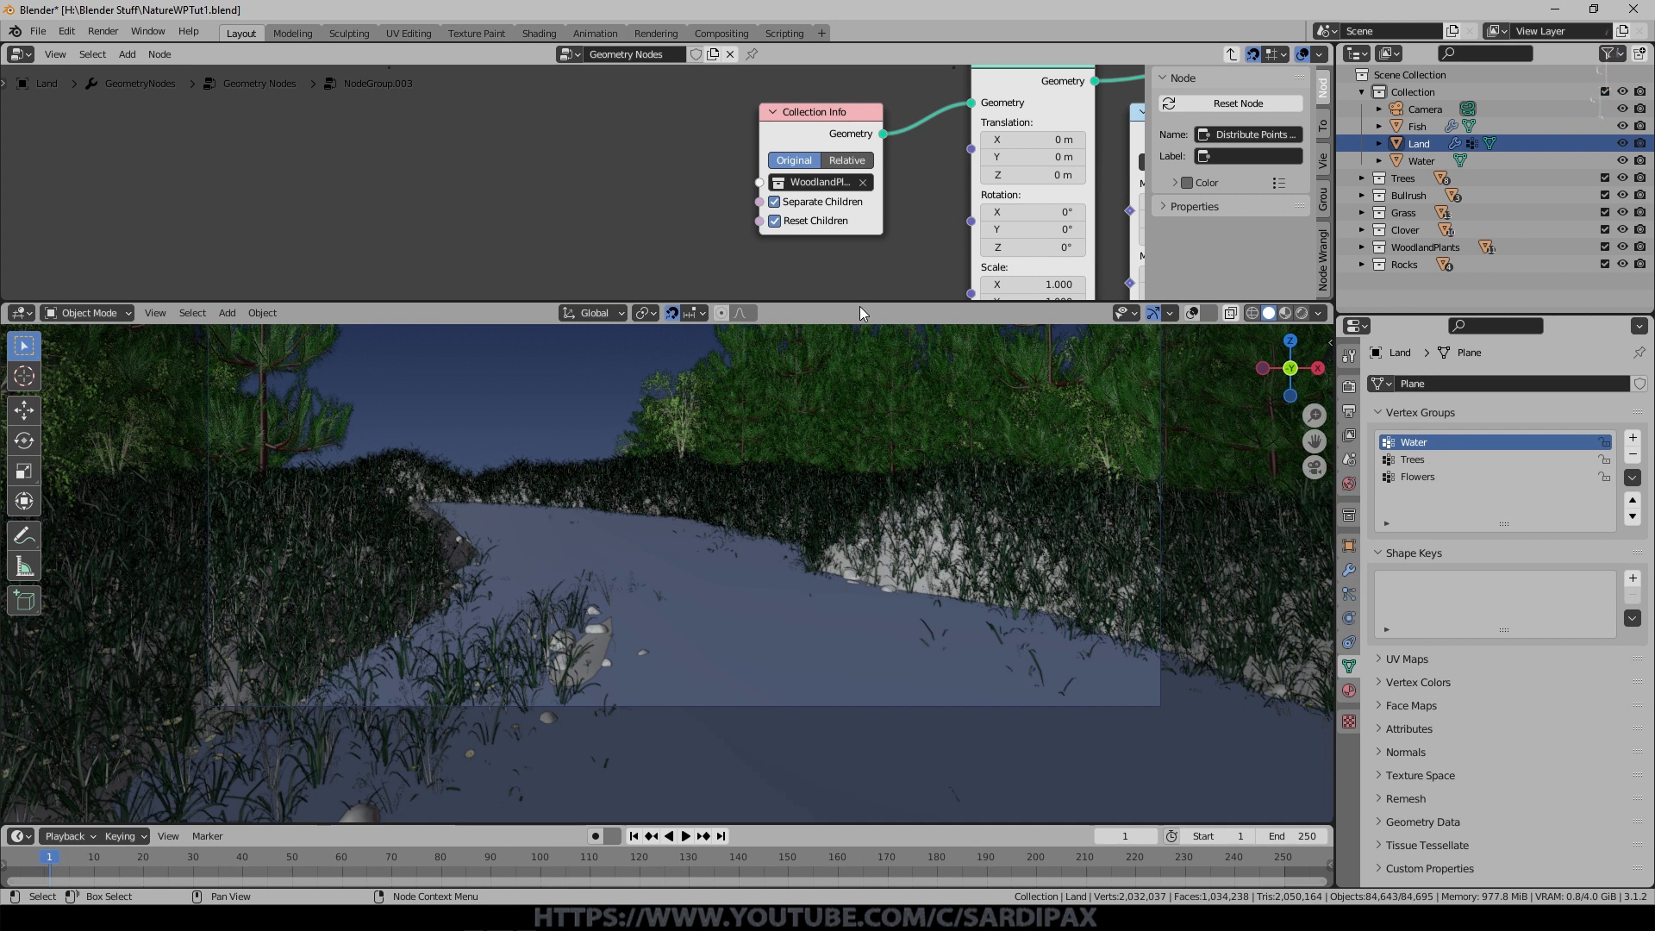
middle_drag(889, 207, 734, 215)
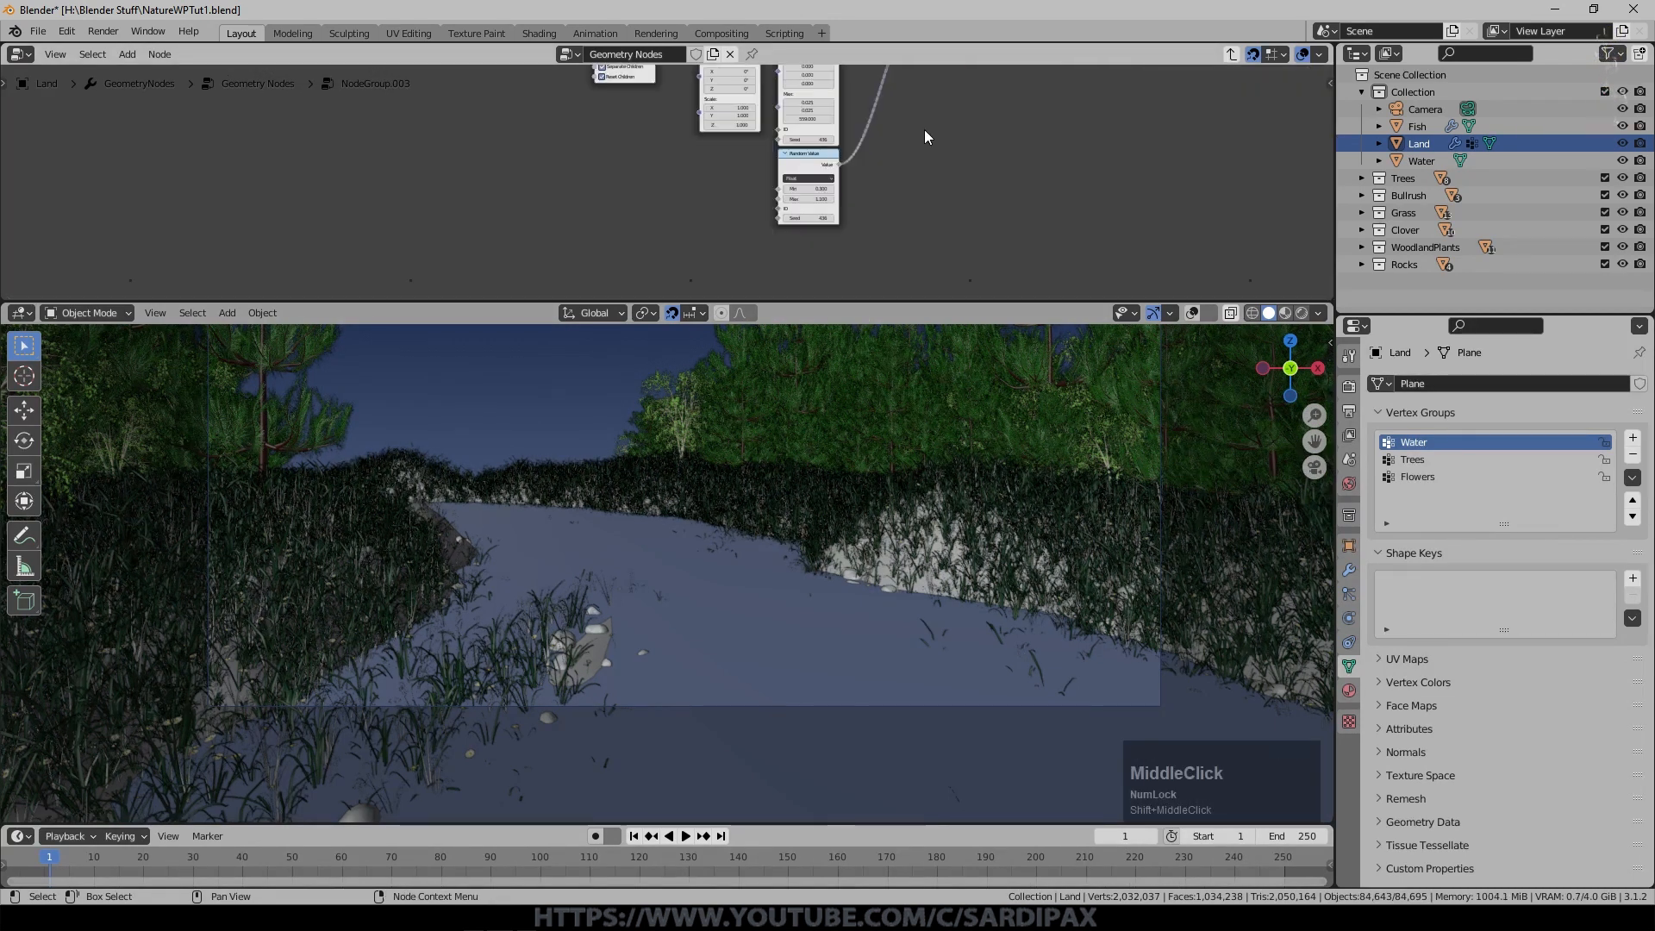
scroll(738, 199, up, 1)
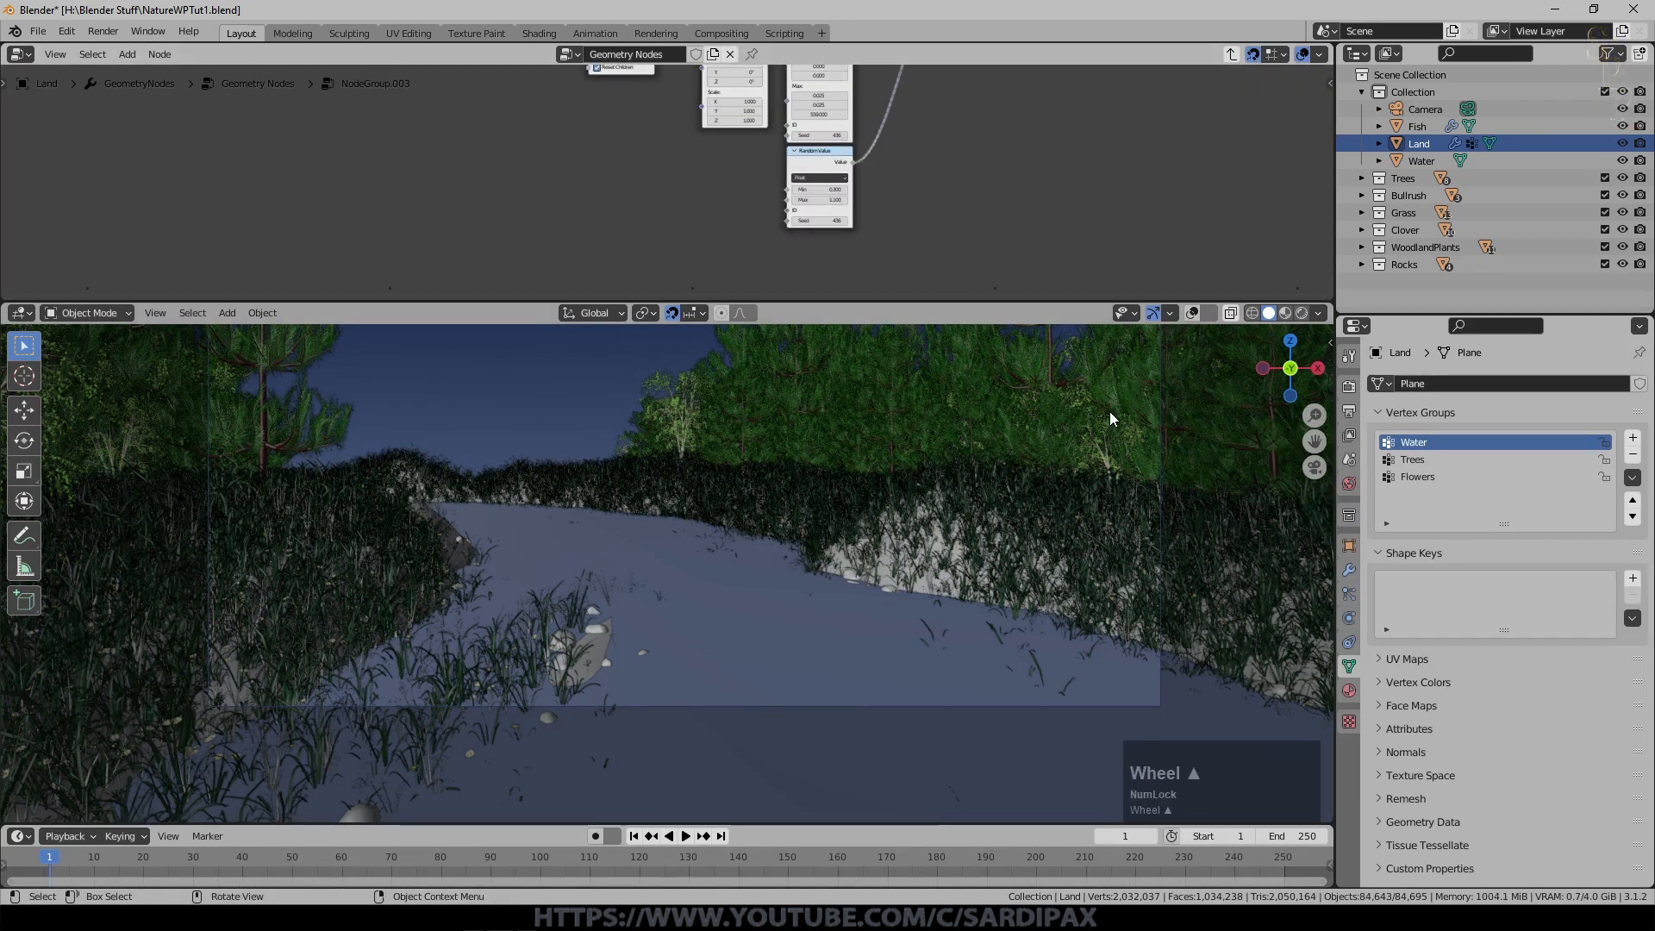
scroll(1098, 481, down, 2)
key(Tab)
Mute the Grass and Trees group nodes.
key(Caps_Lock)
shift+middle_drag(788, 147, 790, 176)
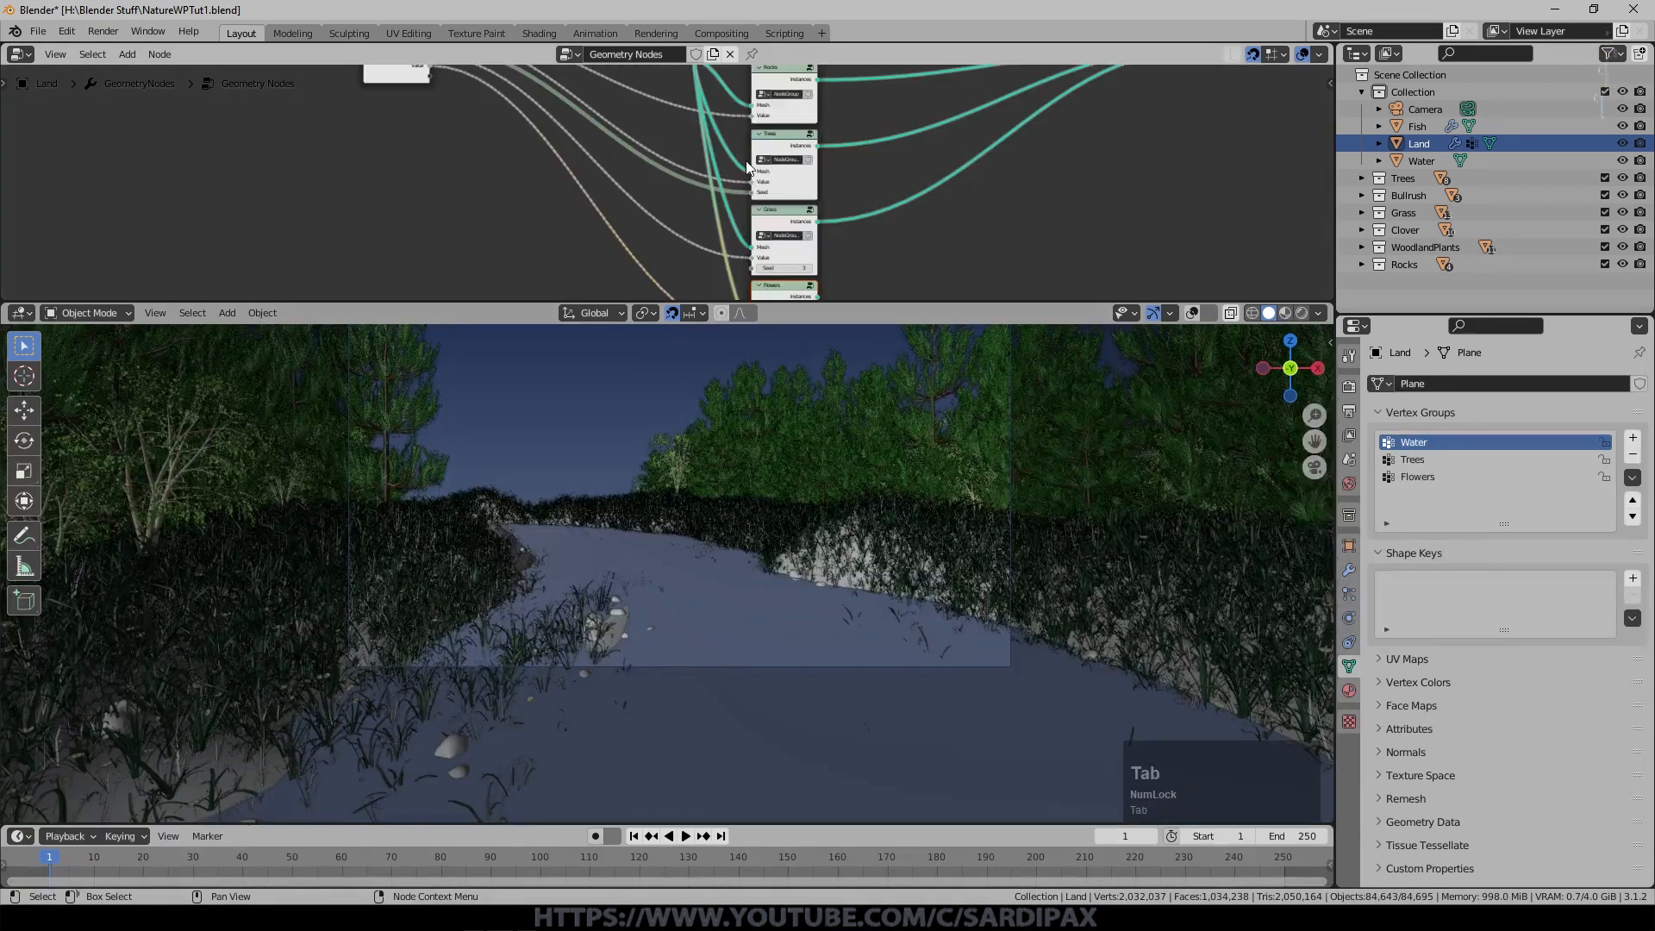
click(785, 258)
key(m)
click(788, 162)
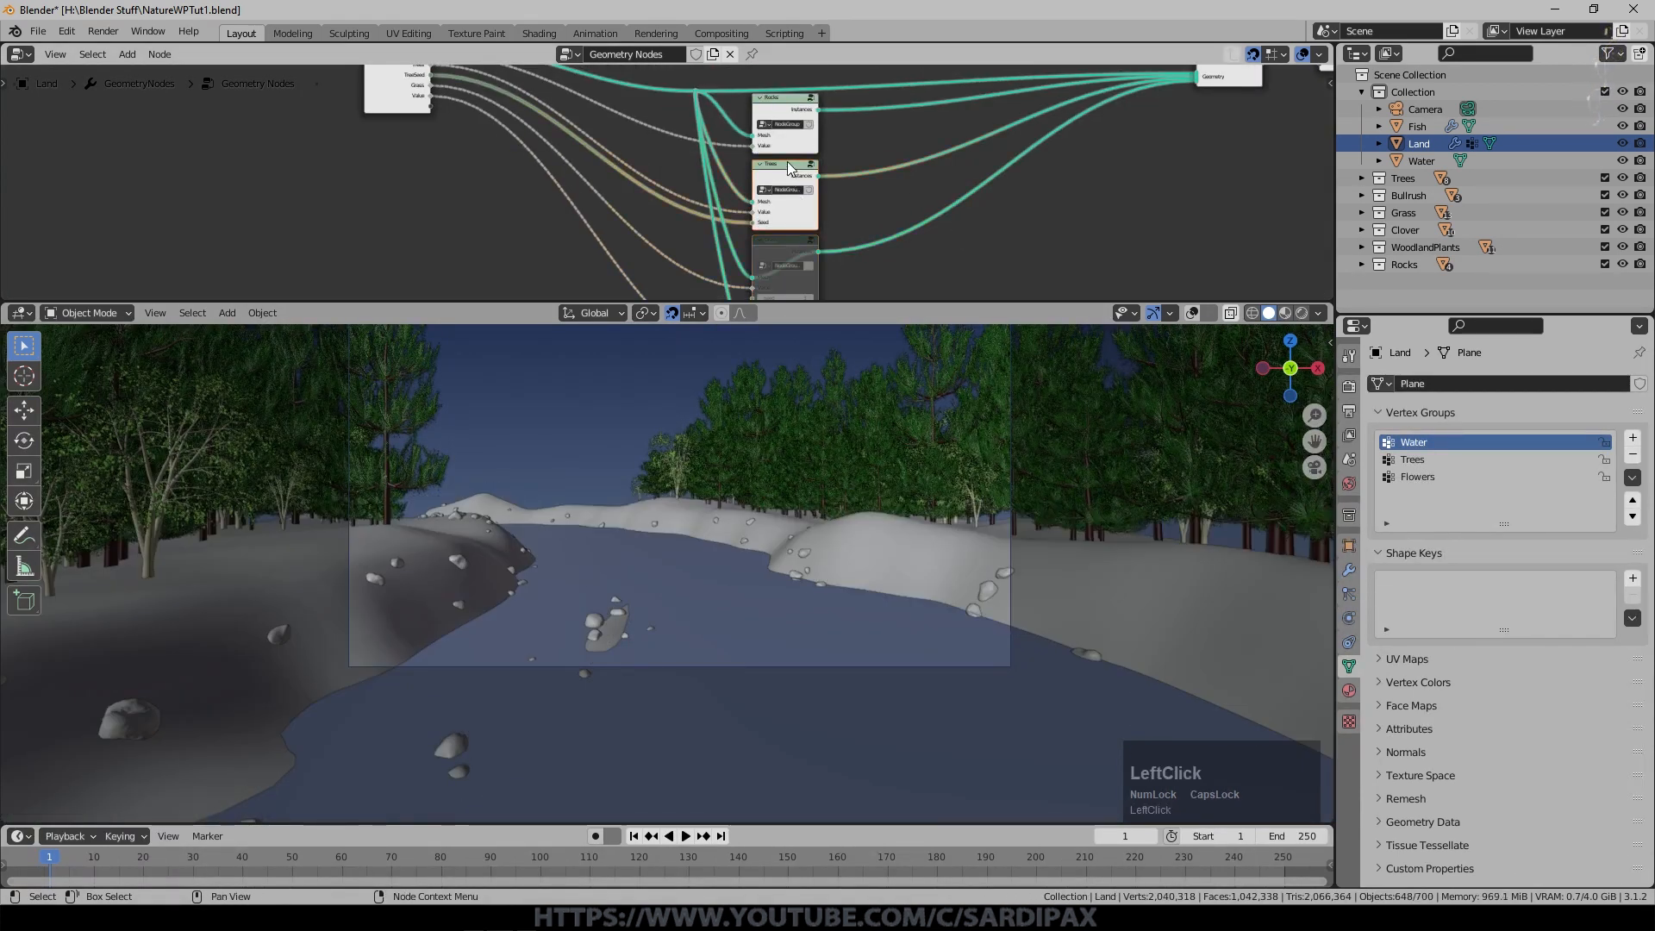
key(m)
Connect the Flowers group's Instances output to the Join Geometry node.
middle_drag(934, 155, 794, 81)
scroll(798, 171, up, 1)
scroll(798, 171, down, 4)
middle_drag(798, 171, 671, 243)
drag(608, 256, 824, 116)
scroll(952, 444, down, 3)
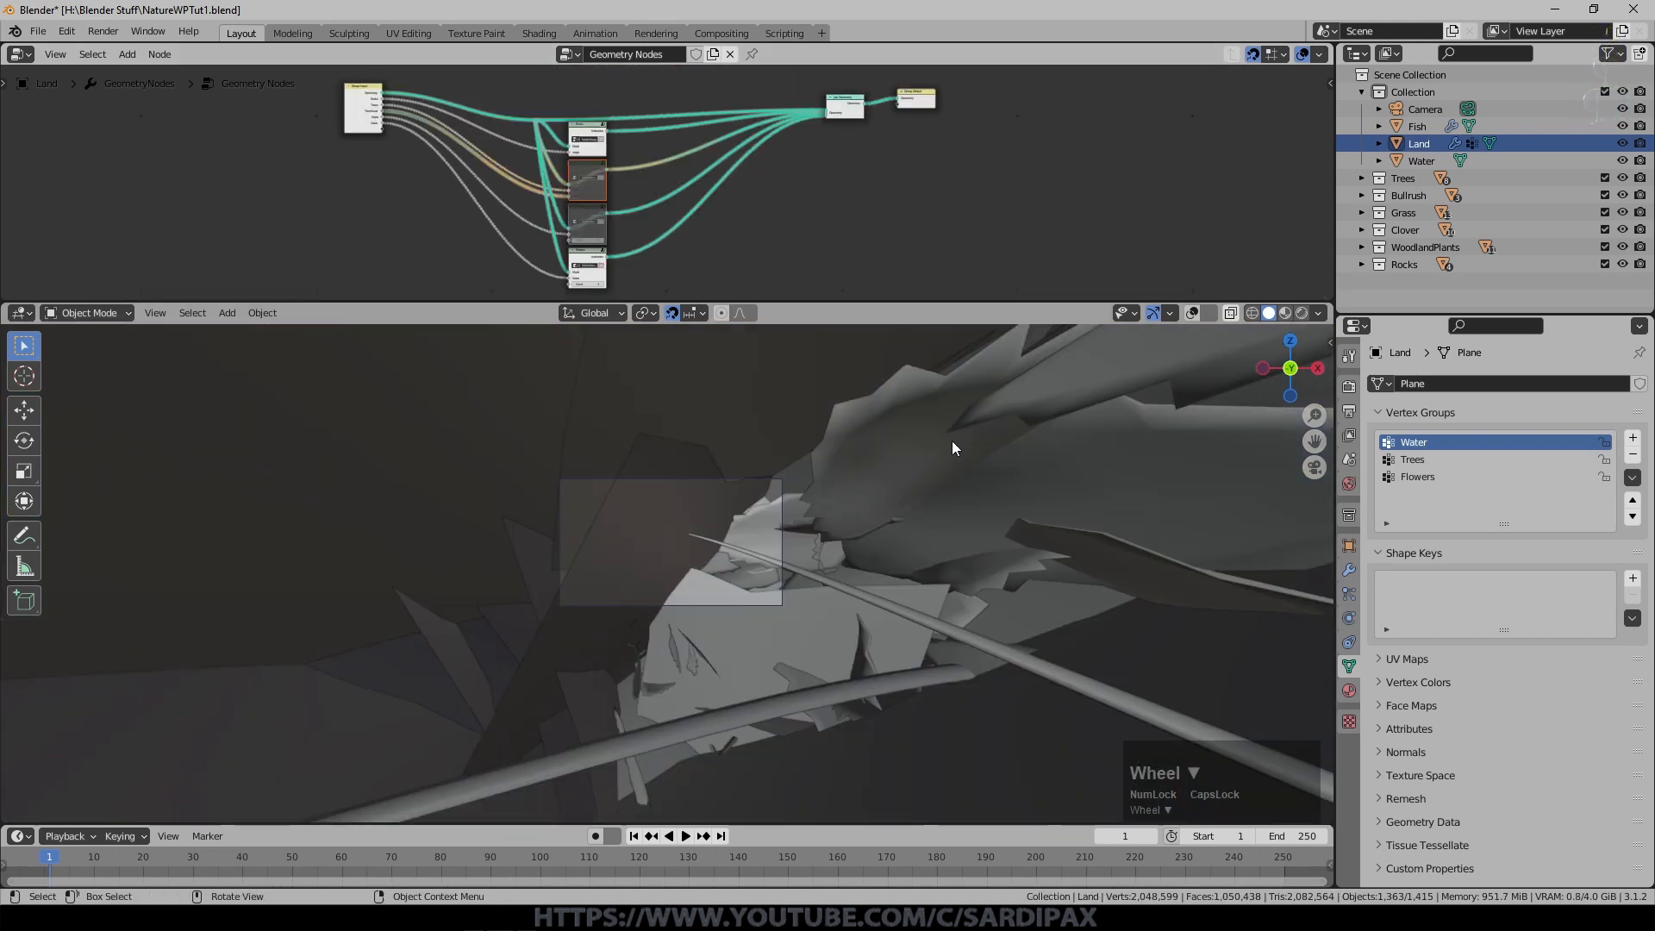
Open the Flowers group at its Float Random Value node and view the scattered plants from outside the camera.
click(581, 263)
key(Tab)
scroll(875, 148, up, 5)
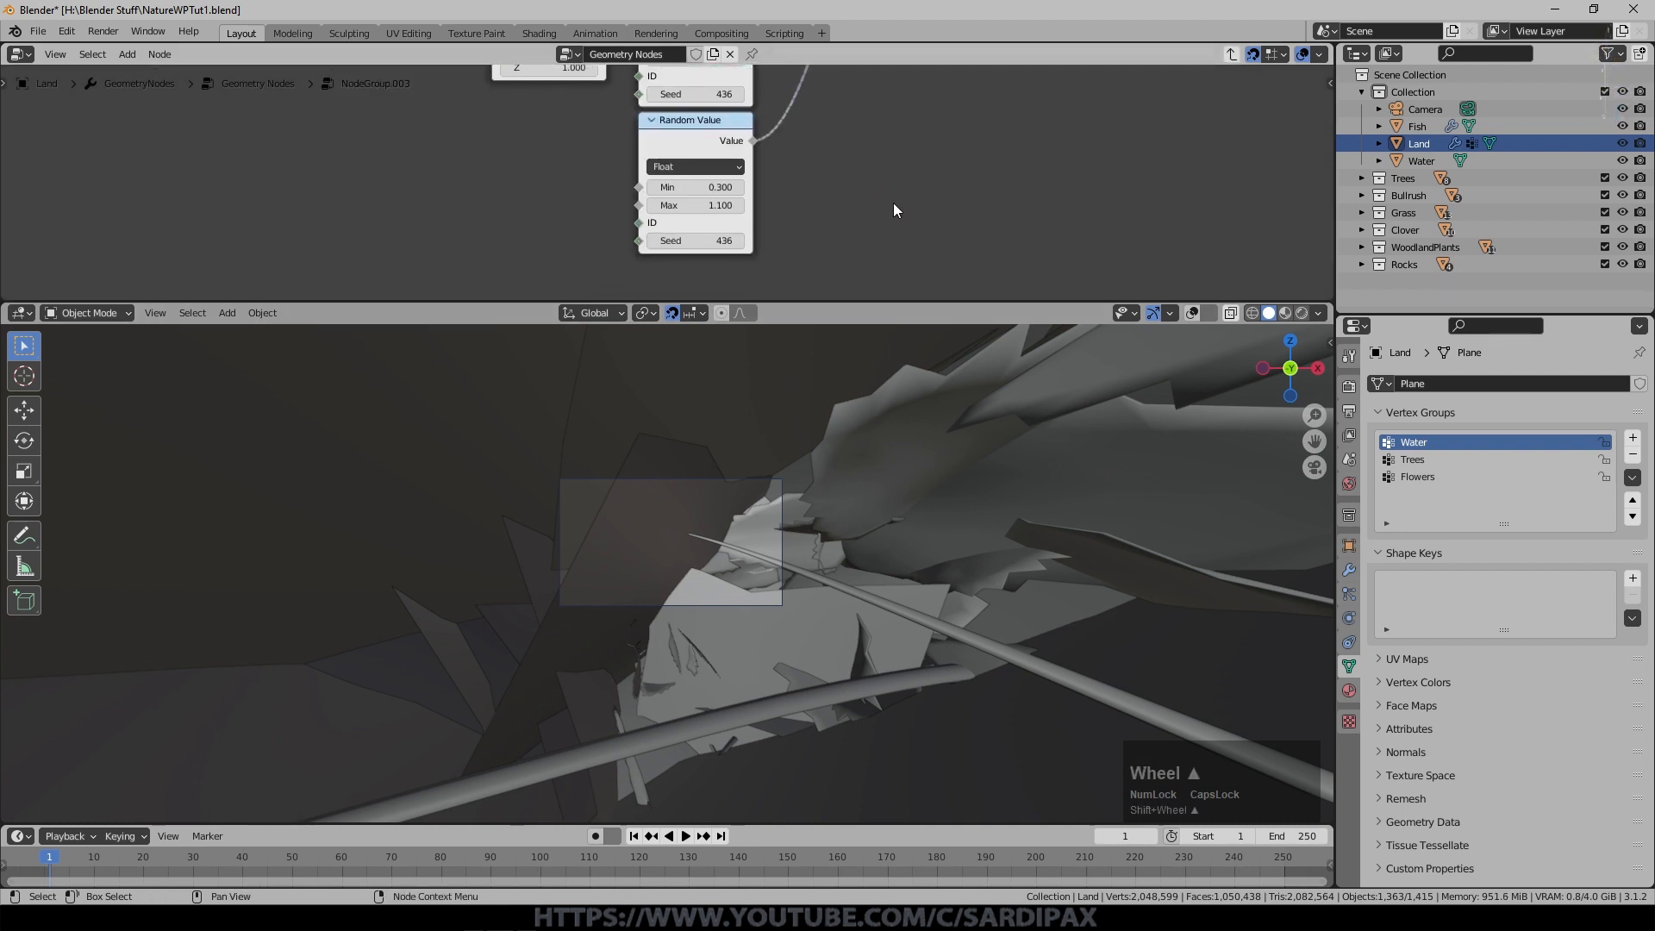
scroll(929, 411, down, 2)
middle_drag(929, 411, 876, 417)
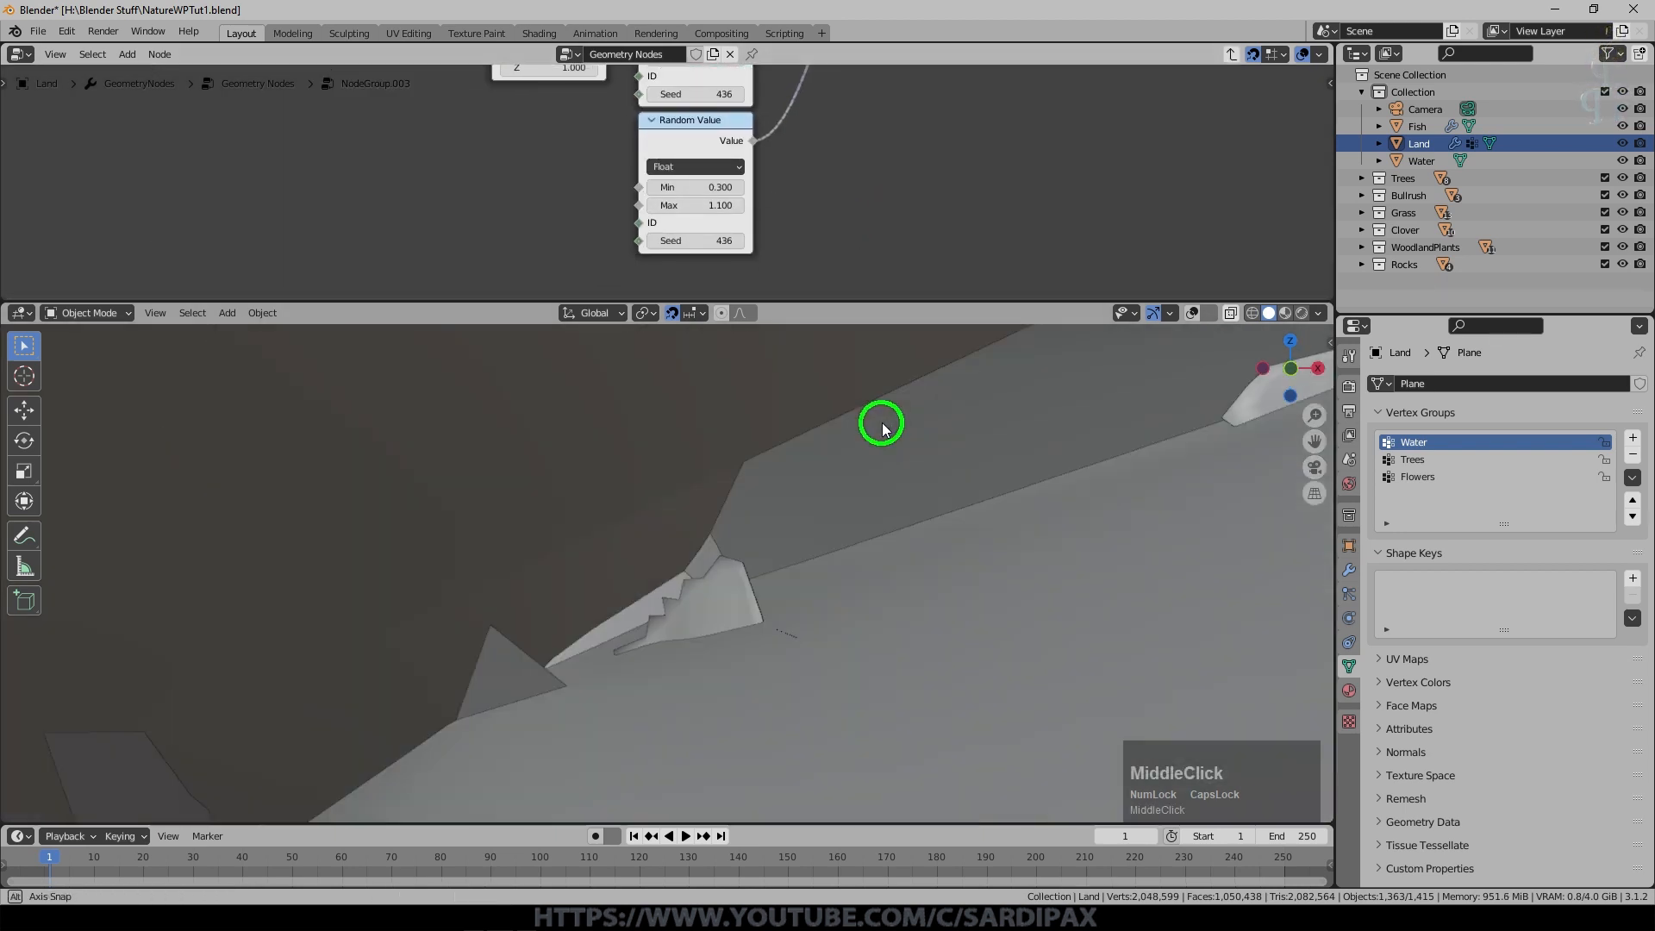
scroll(872, 422, down, 5)
scroll(868, 415, up, 4)
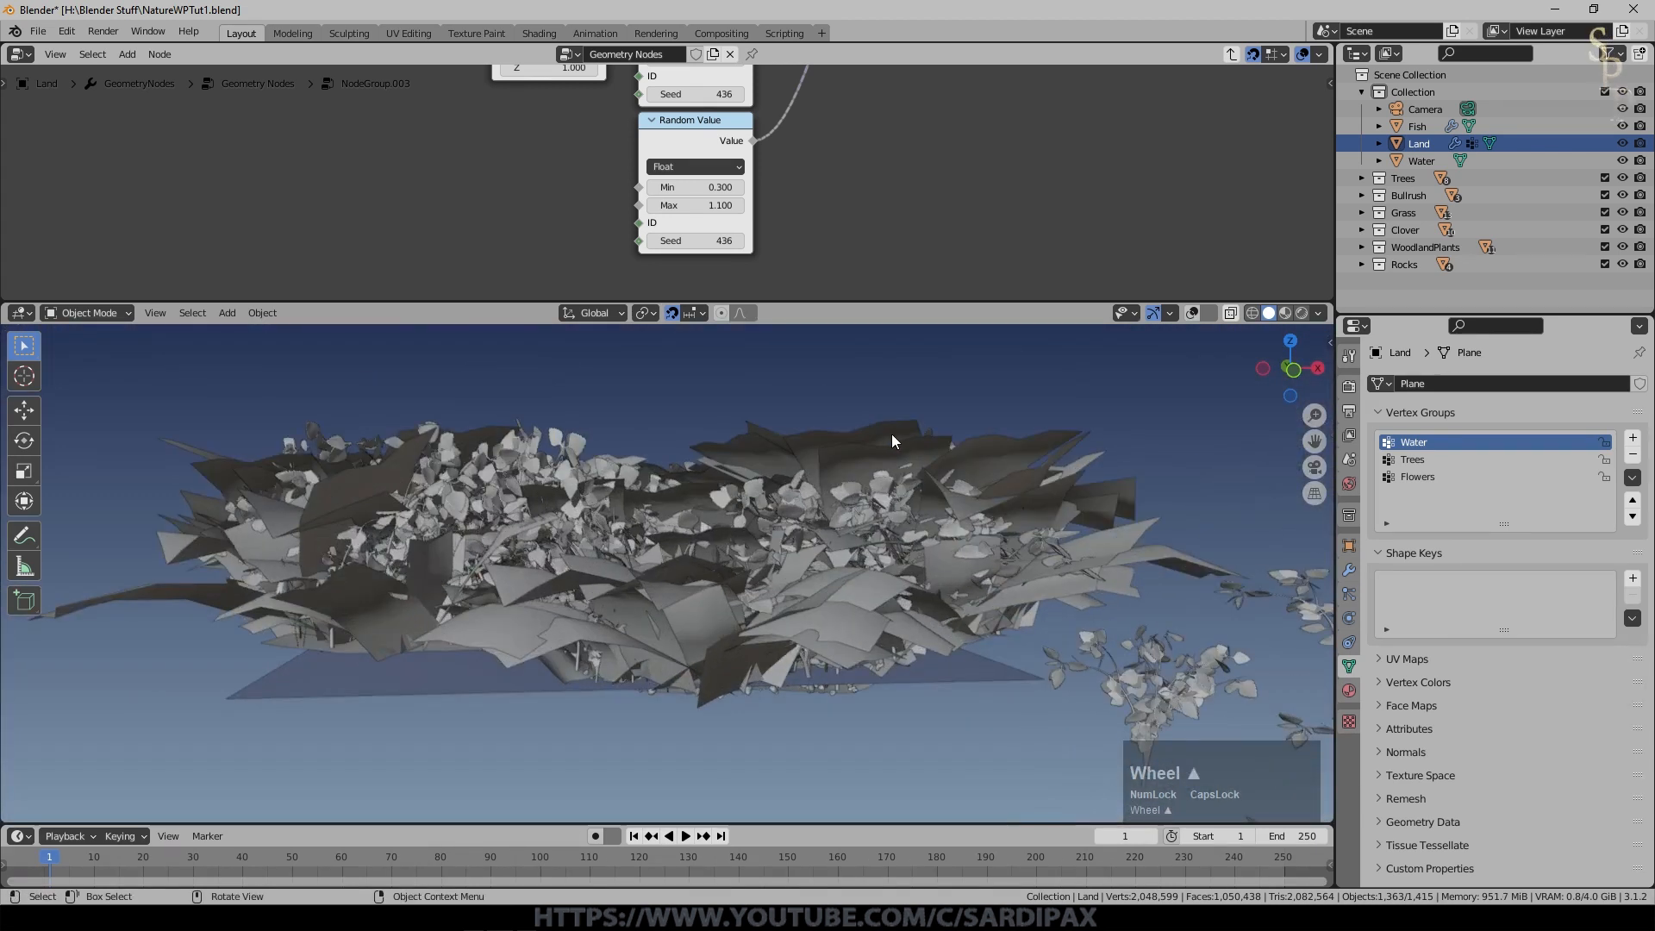
middle_drag(963, 168, 872, 244)
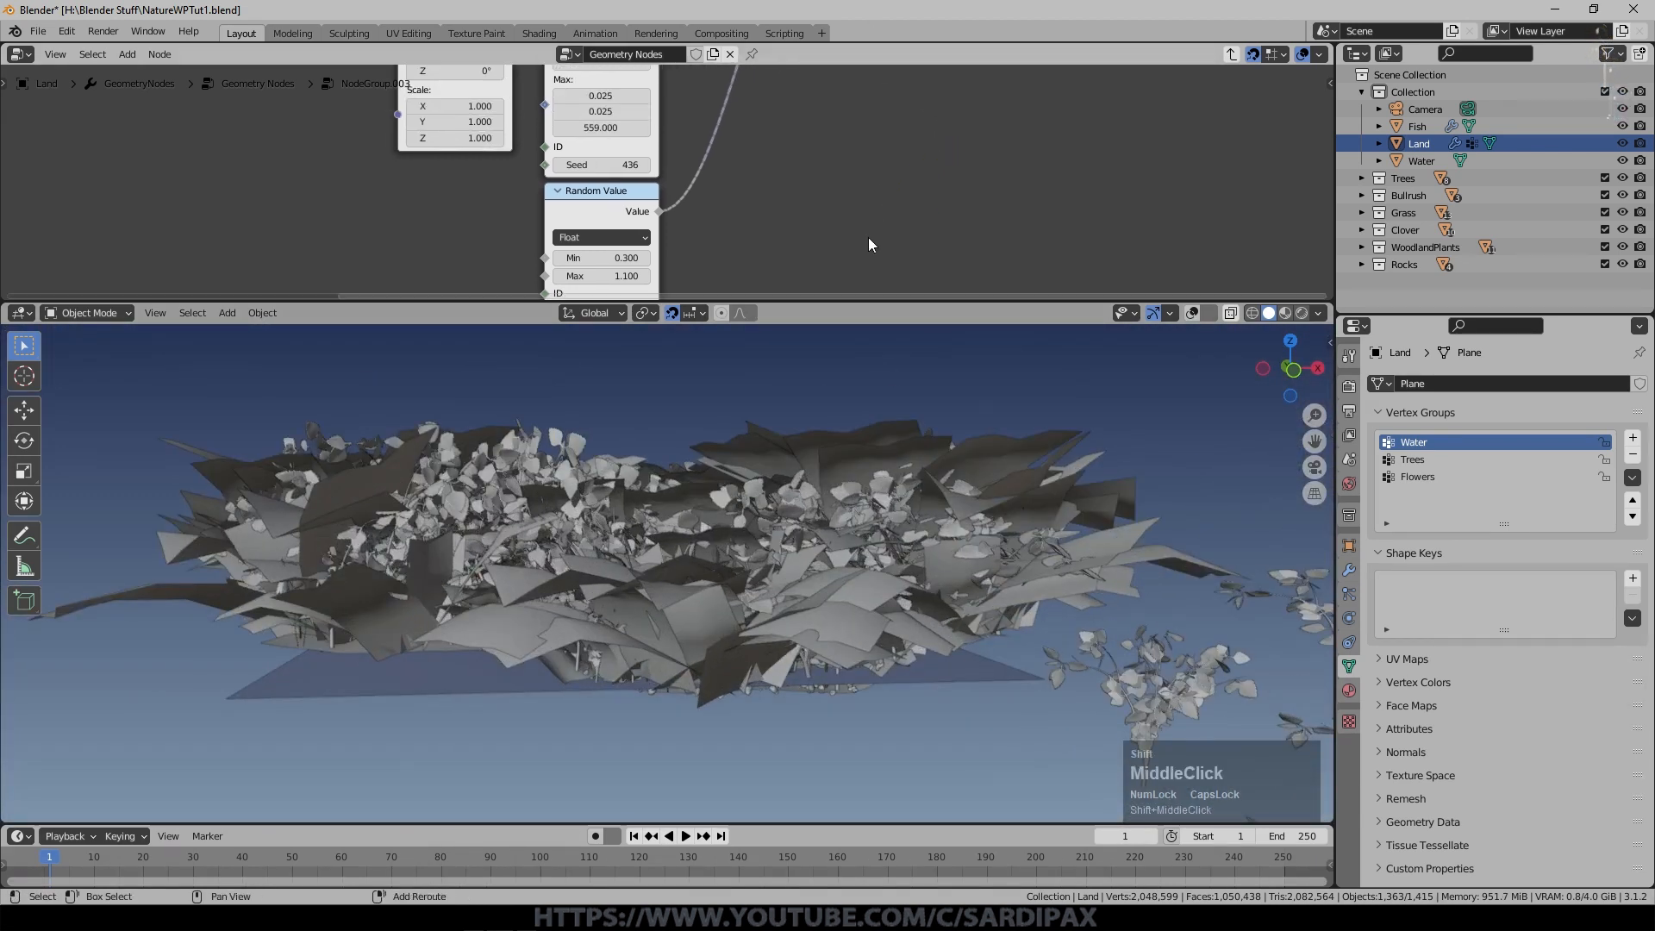
Insert a Math node on the link from the Float Random Value node to the Instance on Points scale.
click(126, 53)
mouse_move(158, 345)
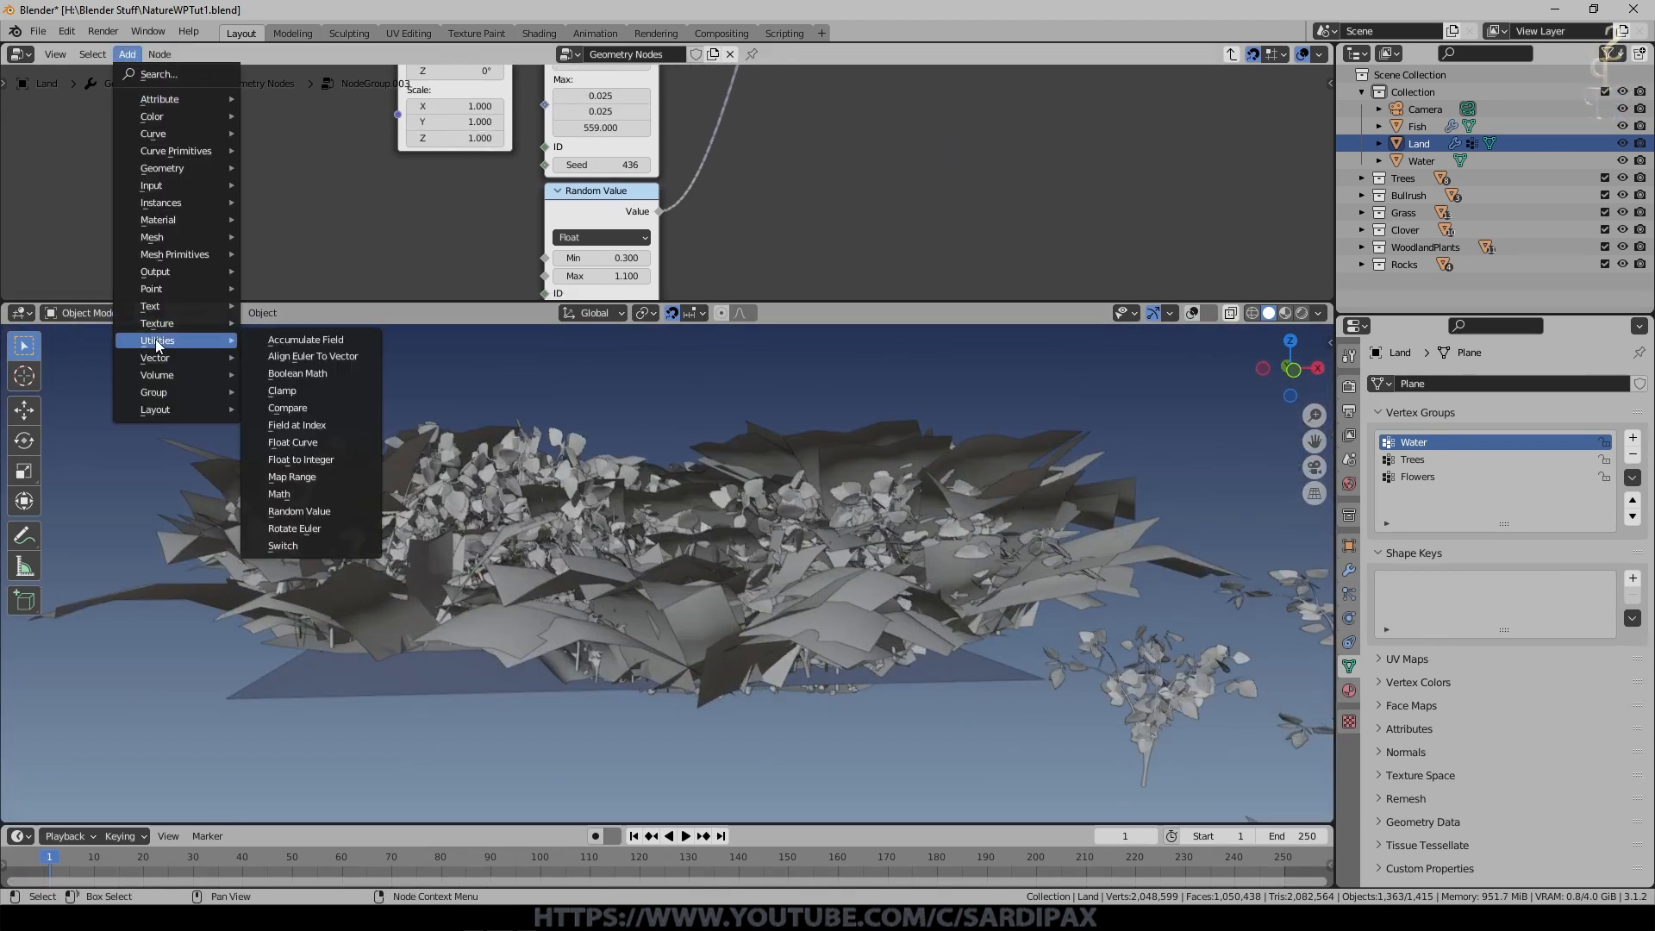
click(306, 495)
click(714, 112)
Shrink the woodland plants by setting the Math node to Multiply with a Value of 0.1, and return to the camera view.
click(791, 169)
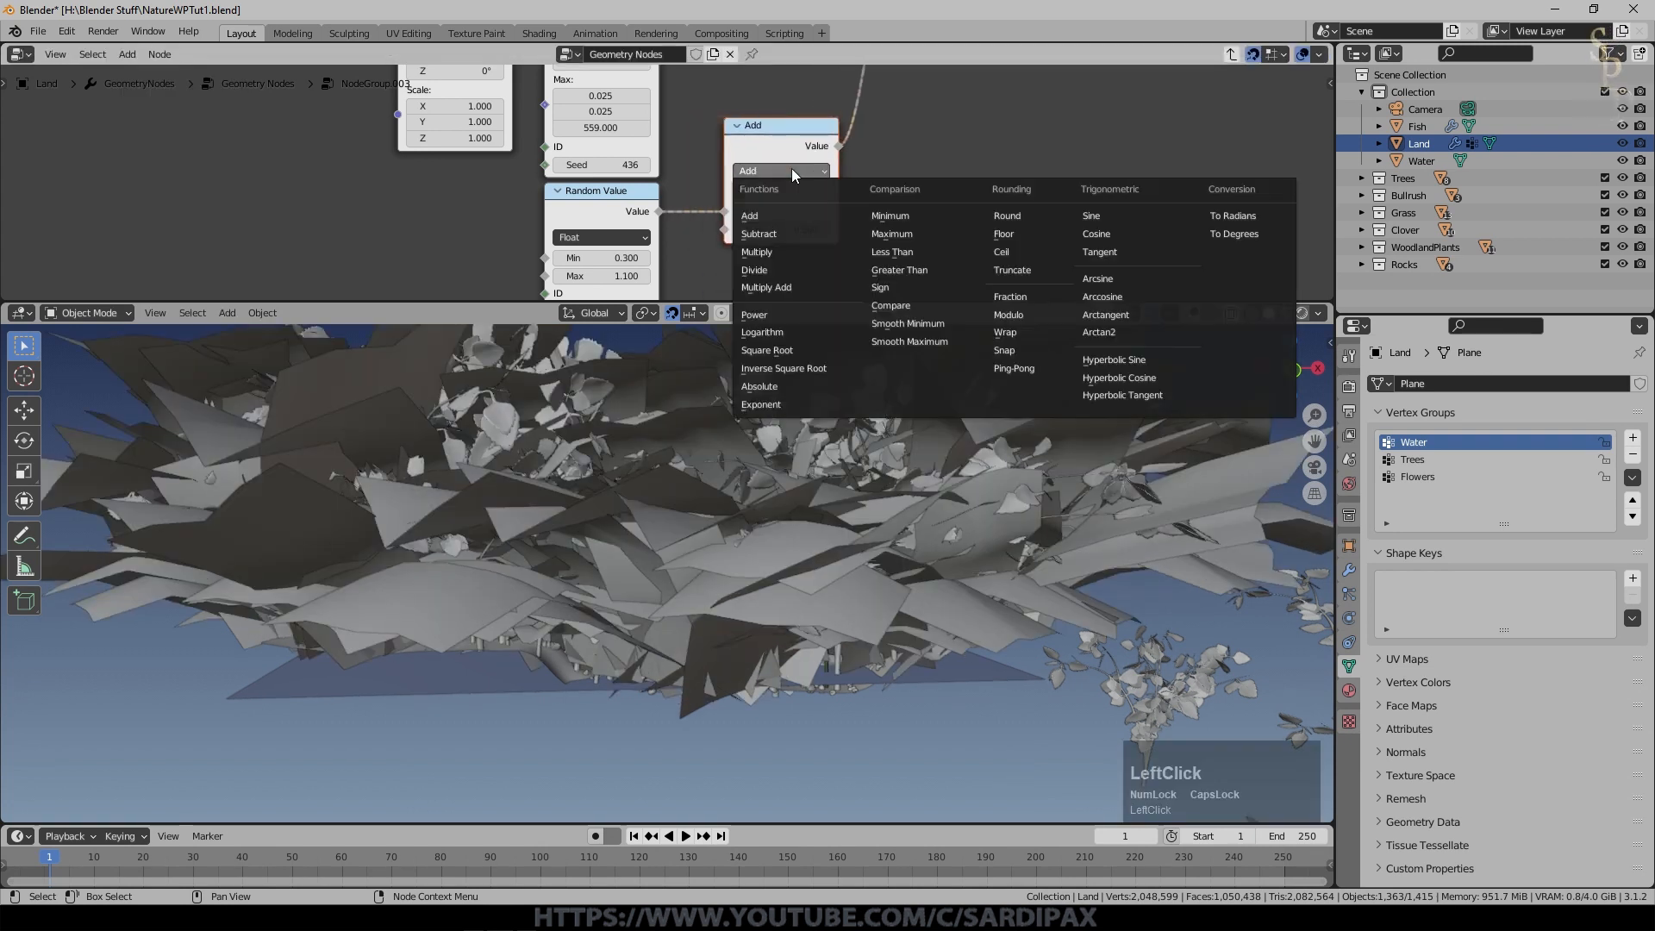
click(781, 255)
click(774, 226)
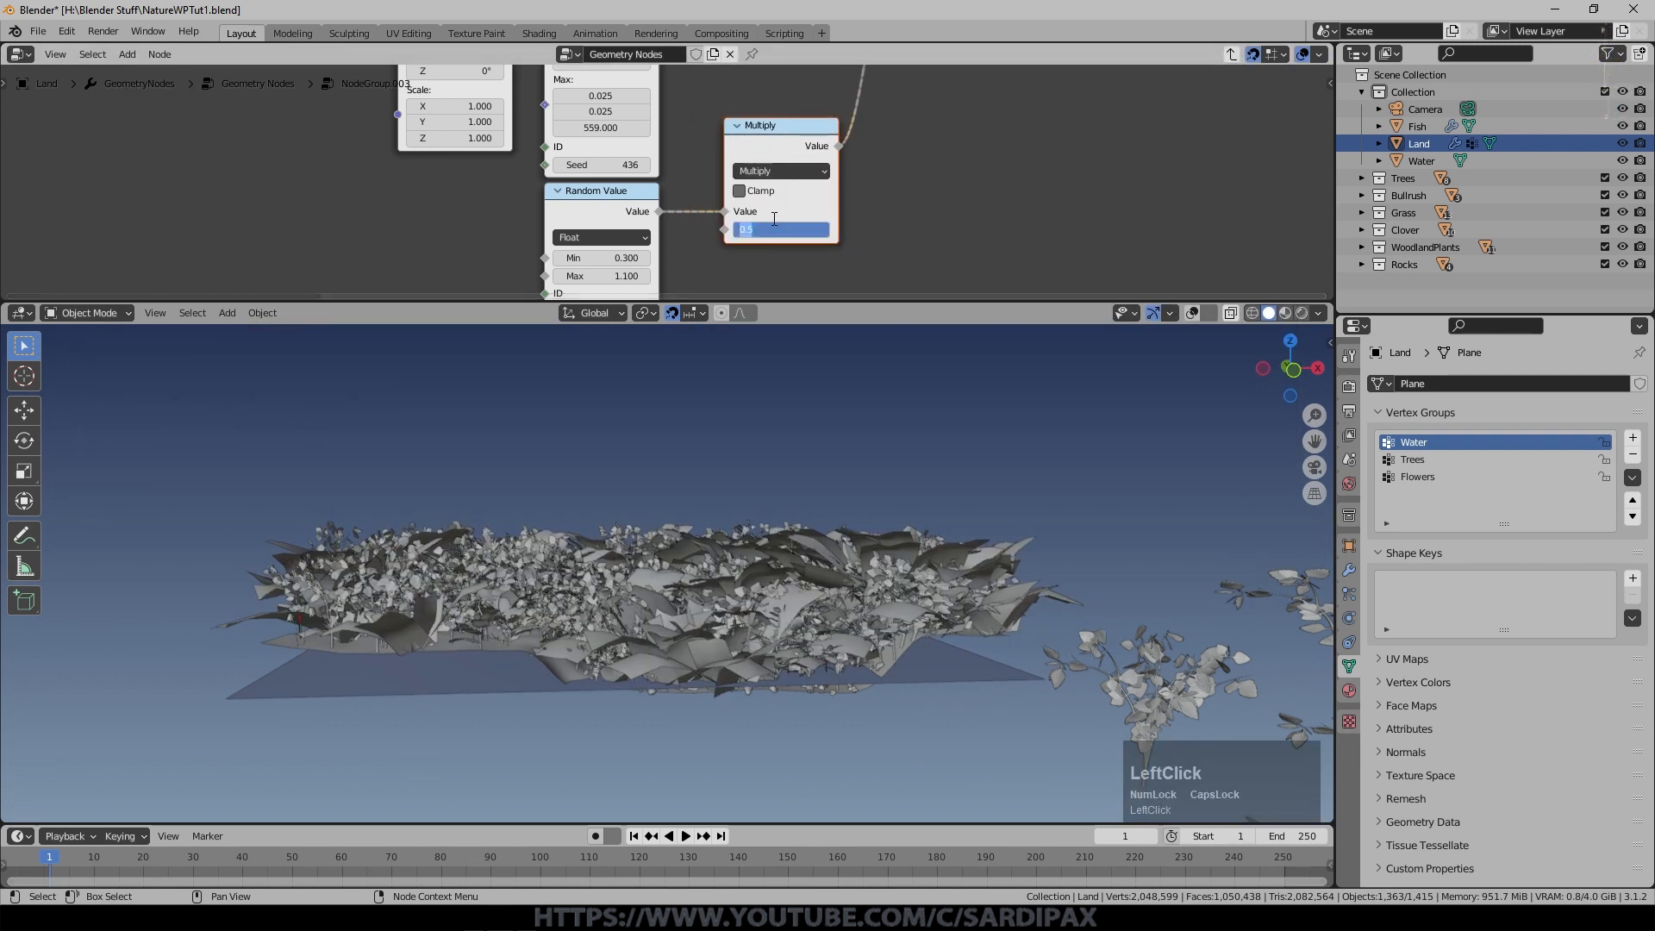
text(.1)
key(Return)
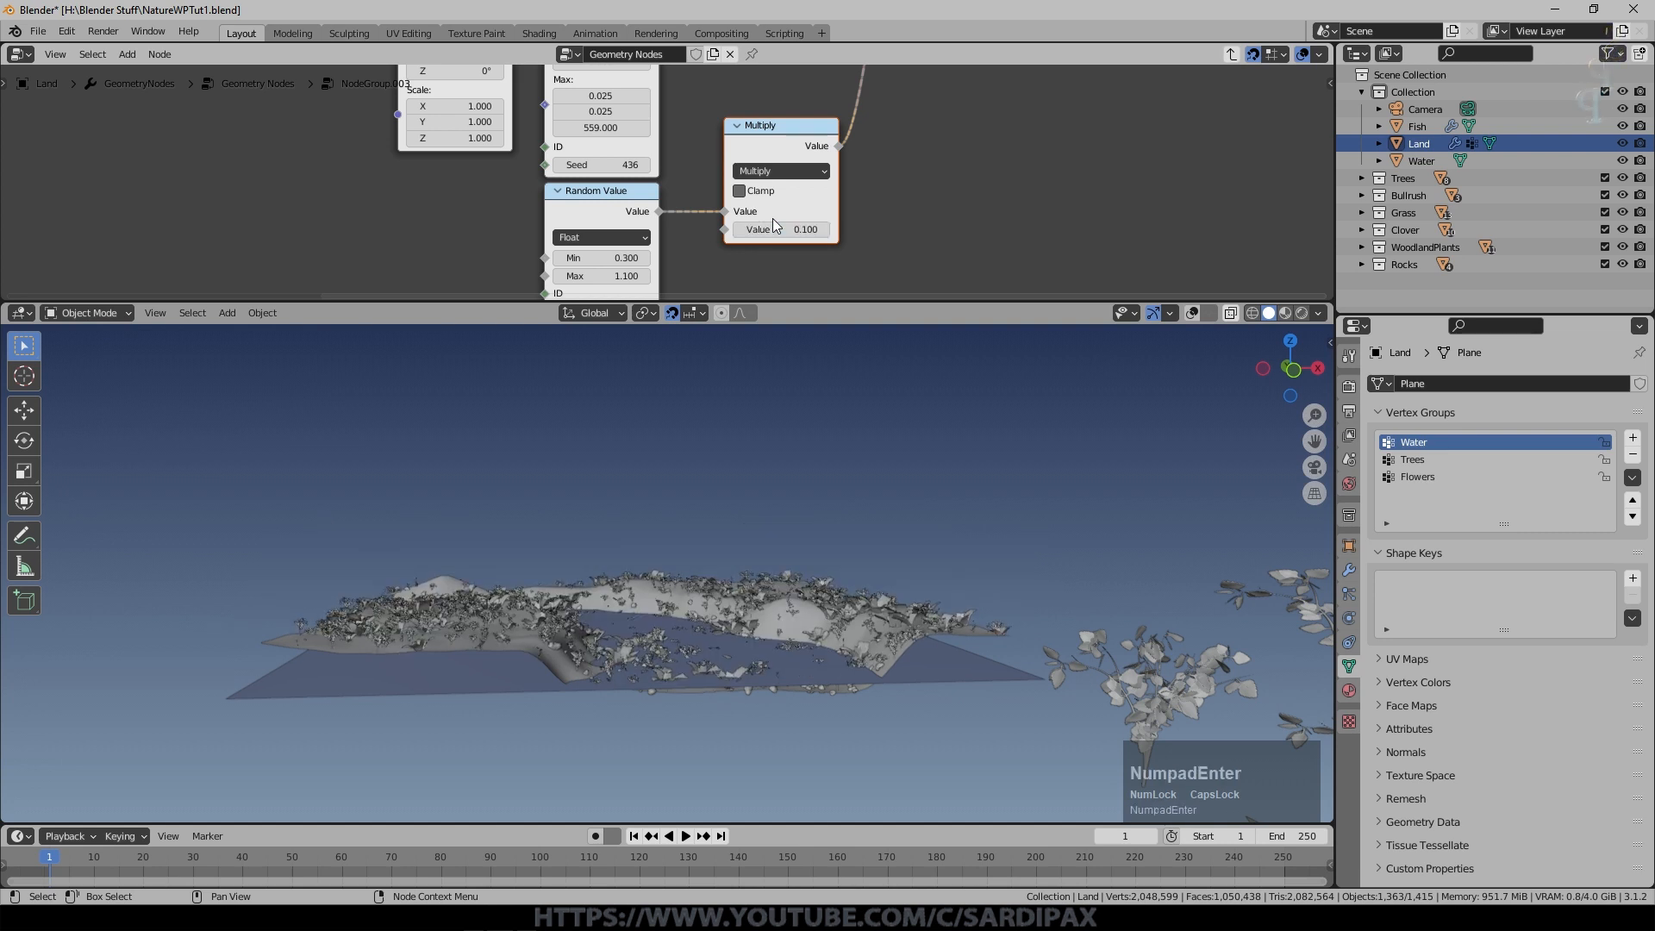
scroll(879, 560, up, 4)
middle_drag(879, 560, 882, 453)
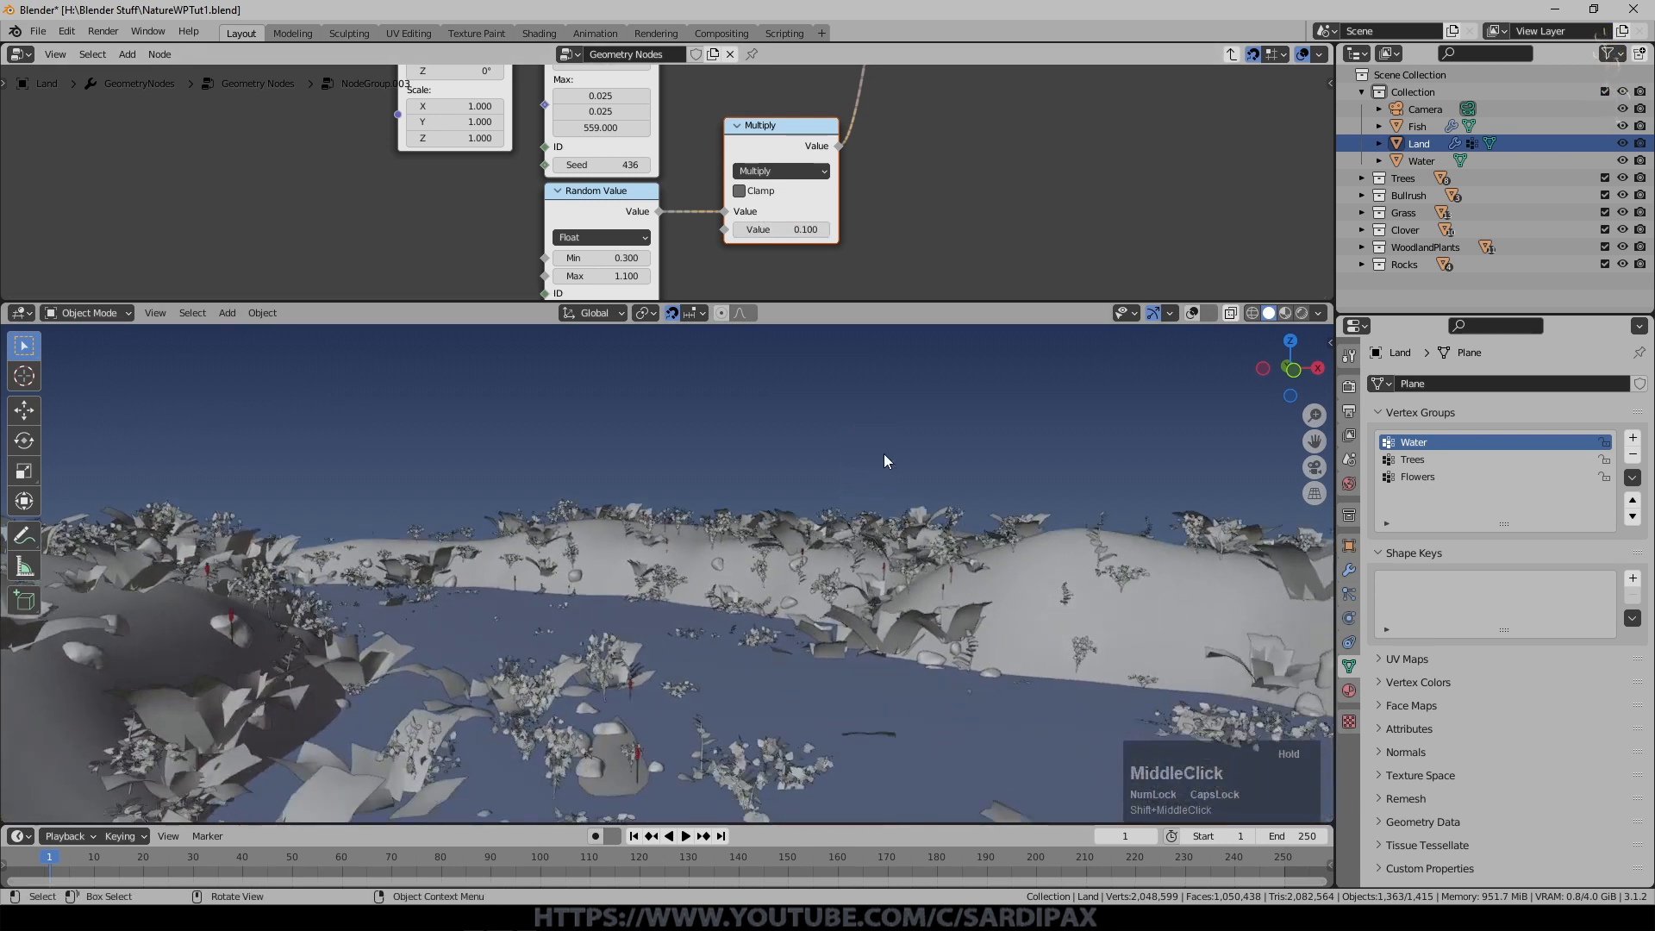
scroll(893, 490, up, 2)
scroll(893, 489, up, 3)
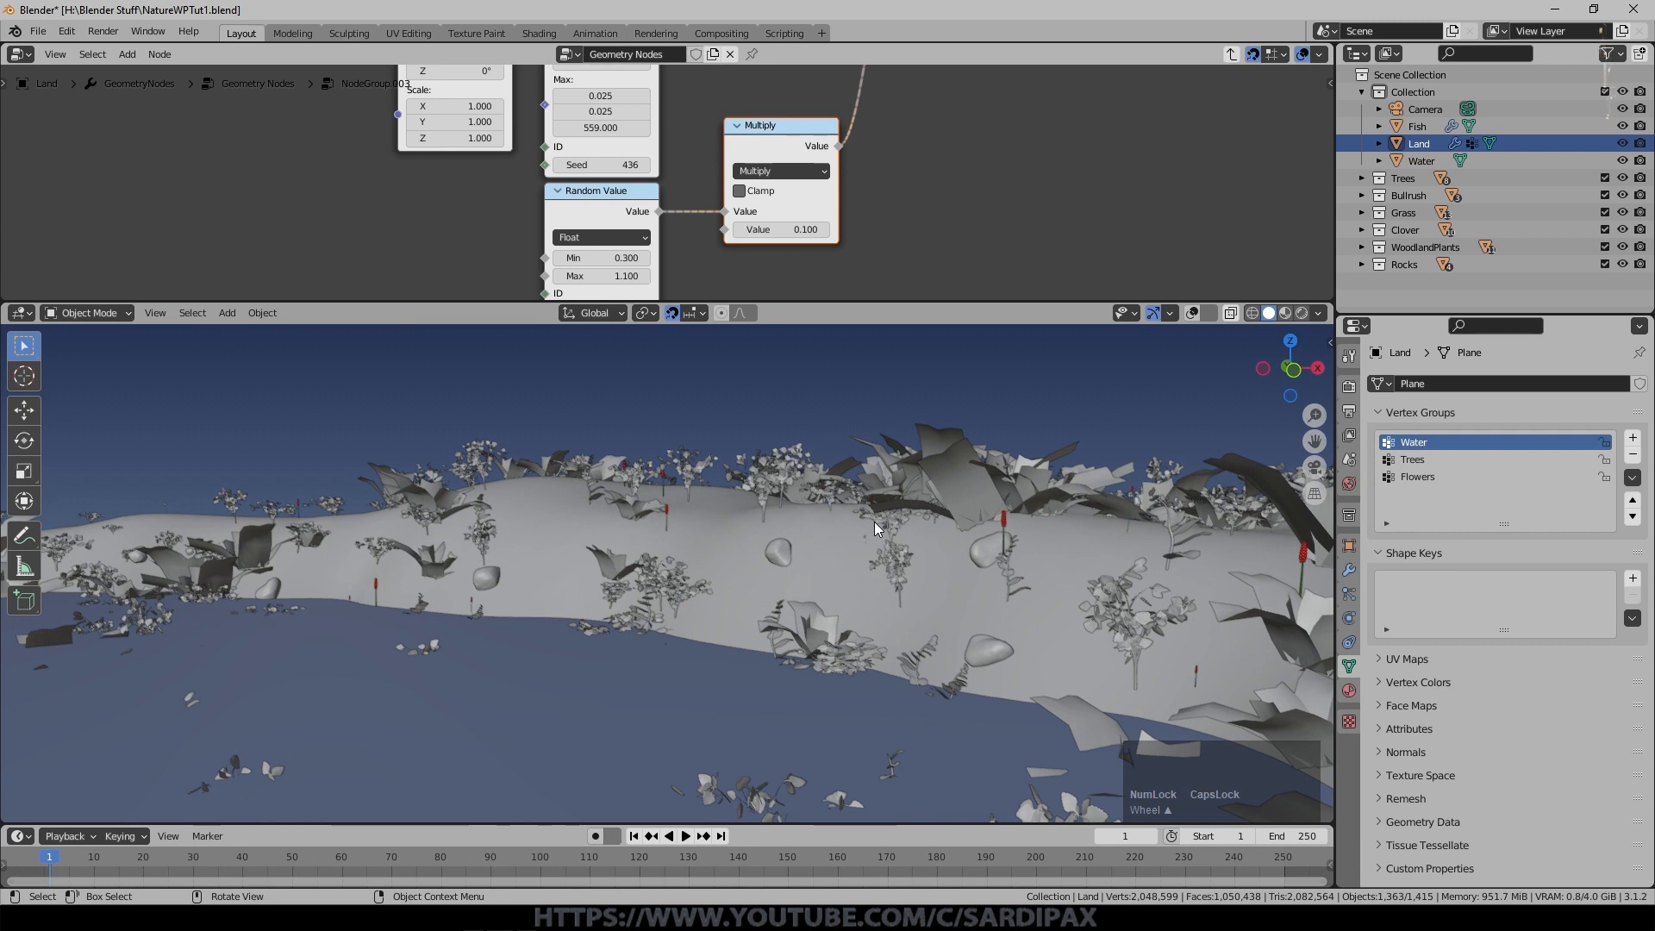
key(KP_0)
Leave the Flowers group and rename the Geometry Nodes input Value as Flowers.
middle_drag(1174, 107, 1315, 228)
click(1349, 570)
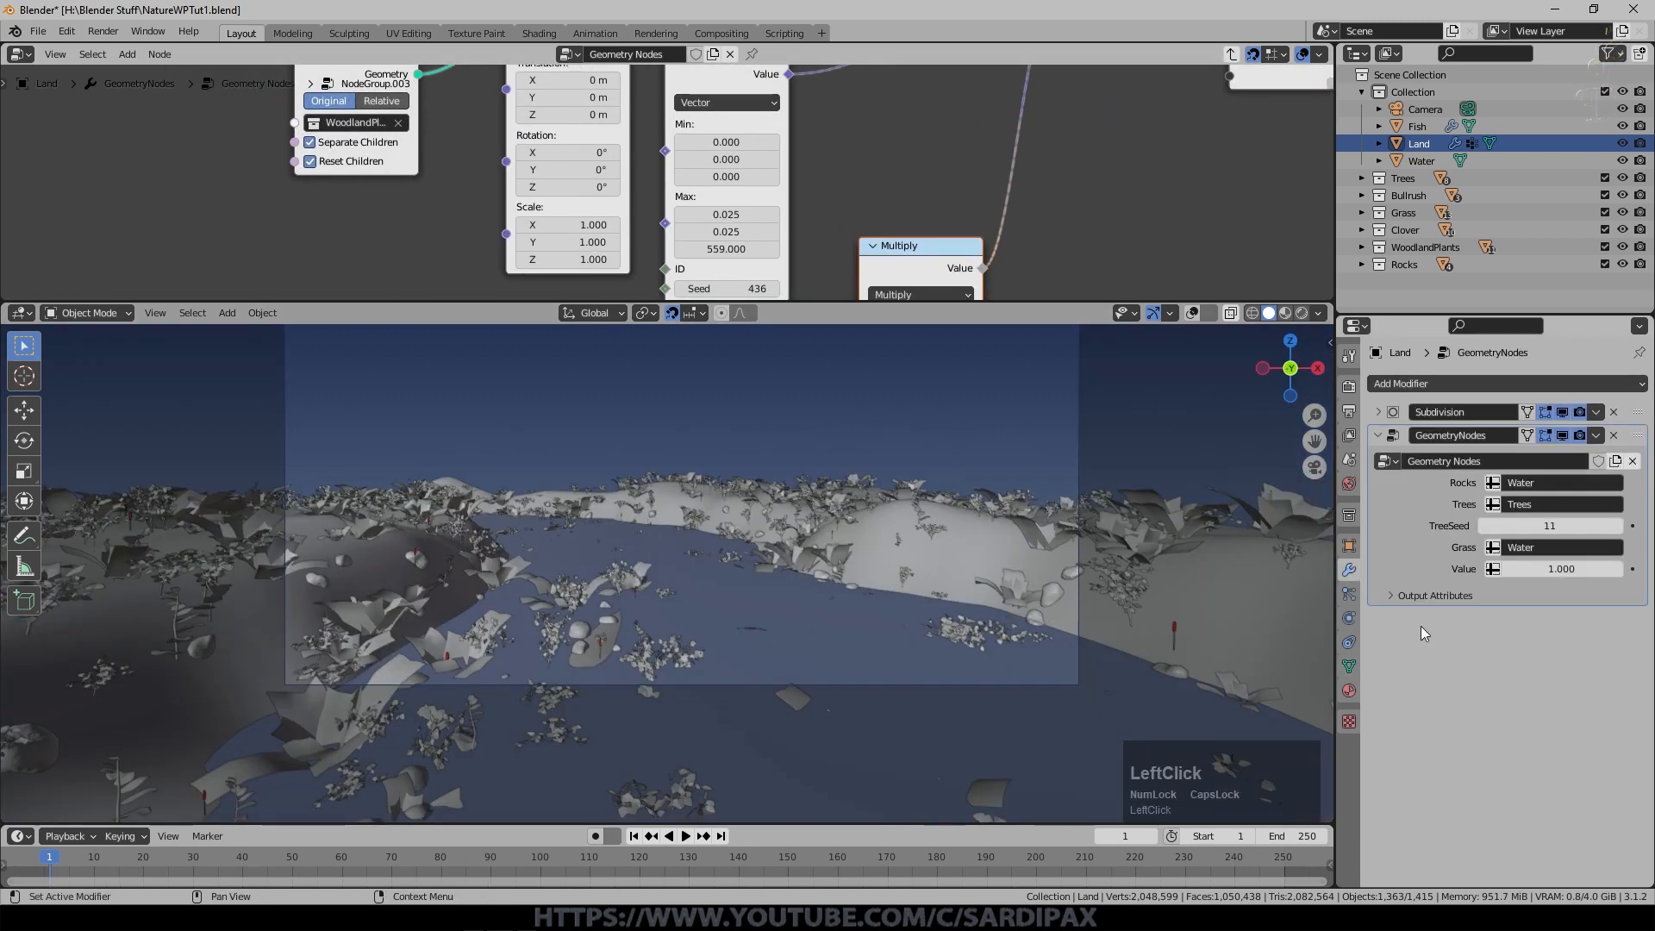
key(Tab)
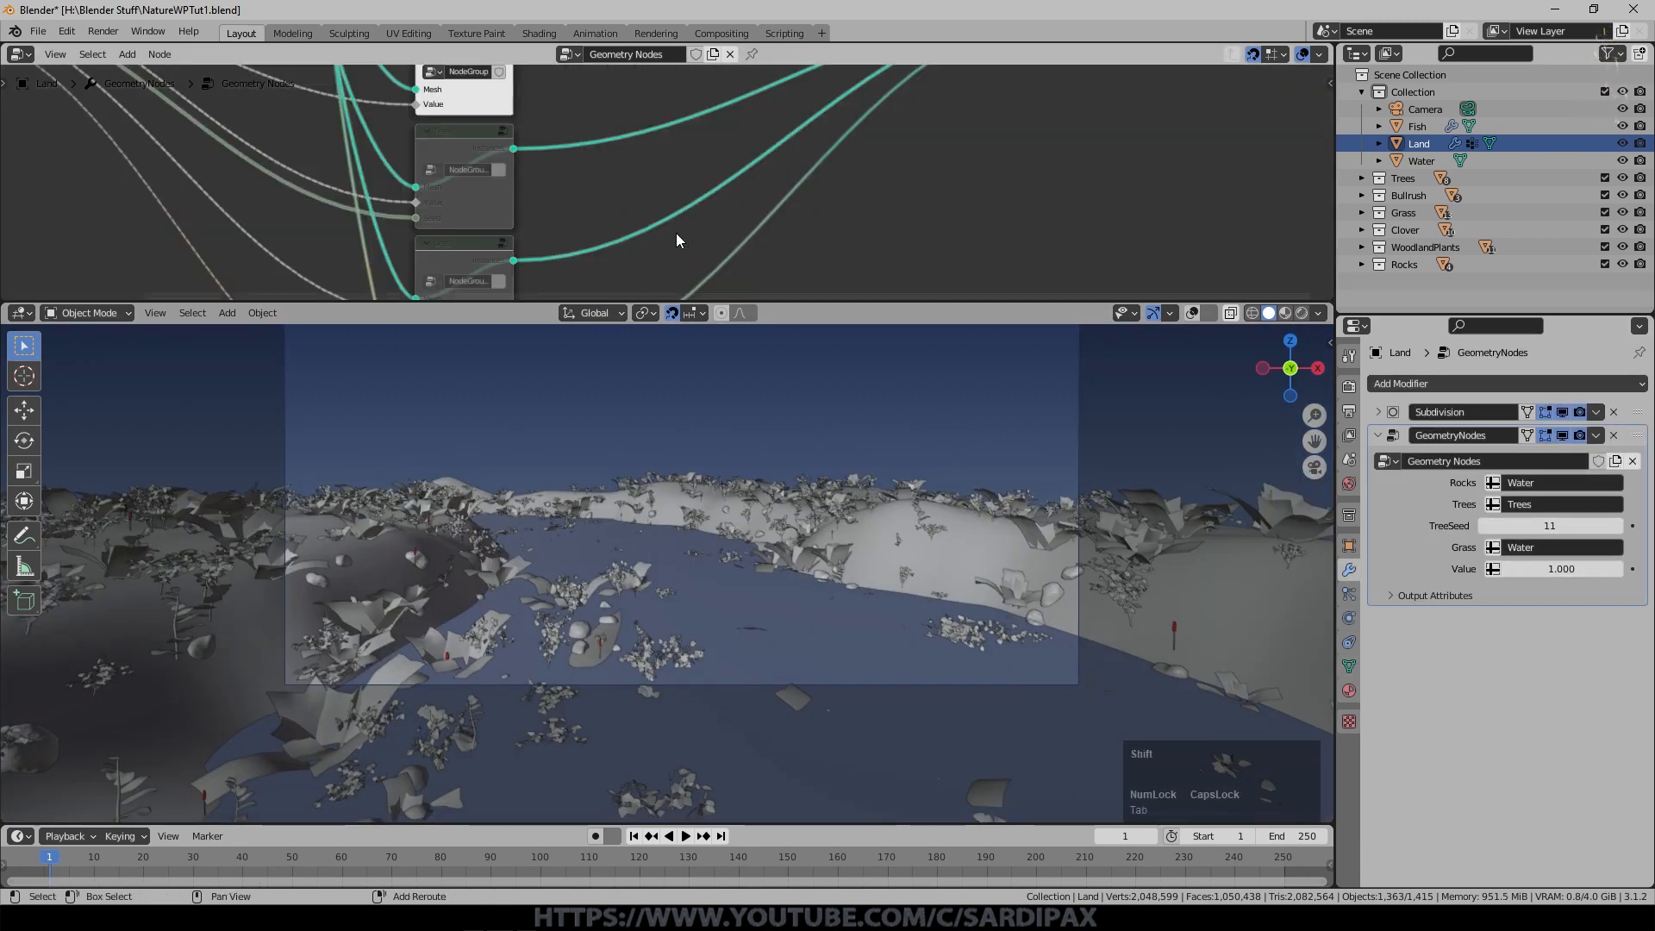
shift+middle_drag(676, 233, 1178, 121)
click(386, 156)
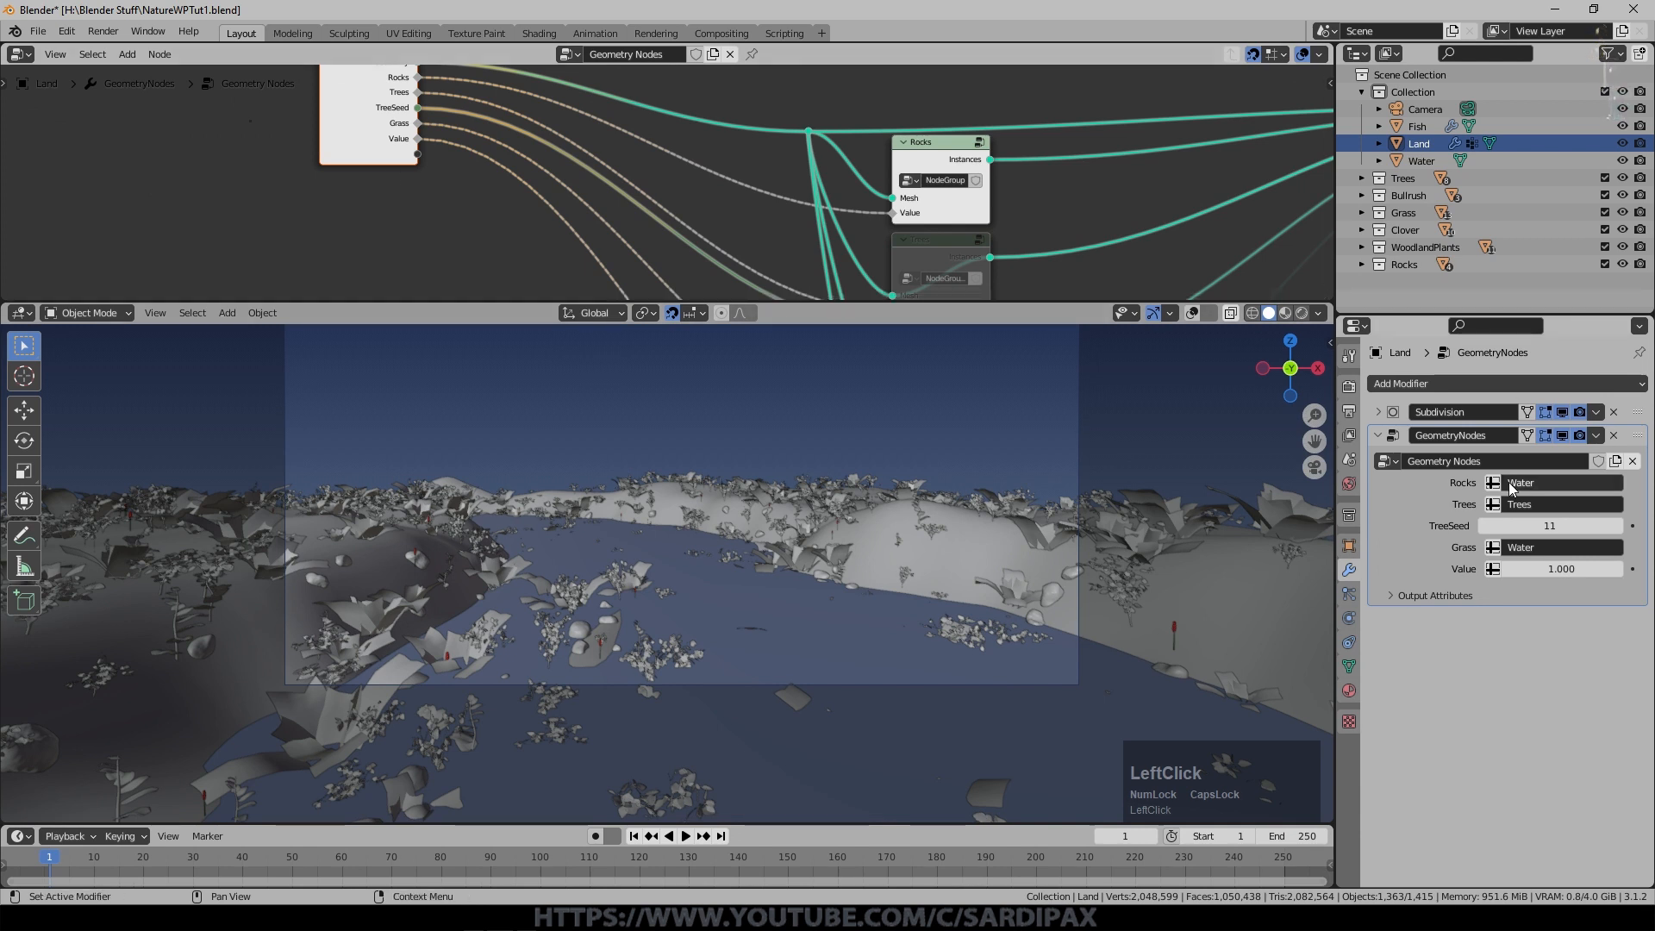
key(n)
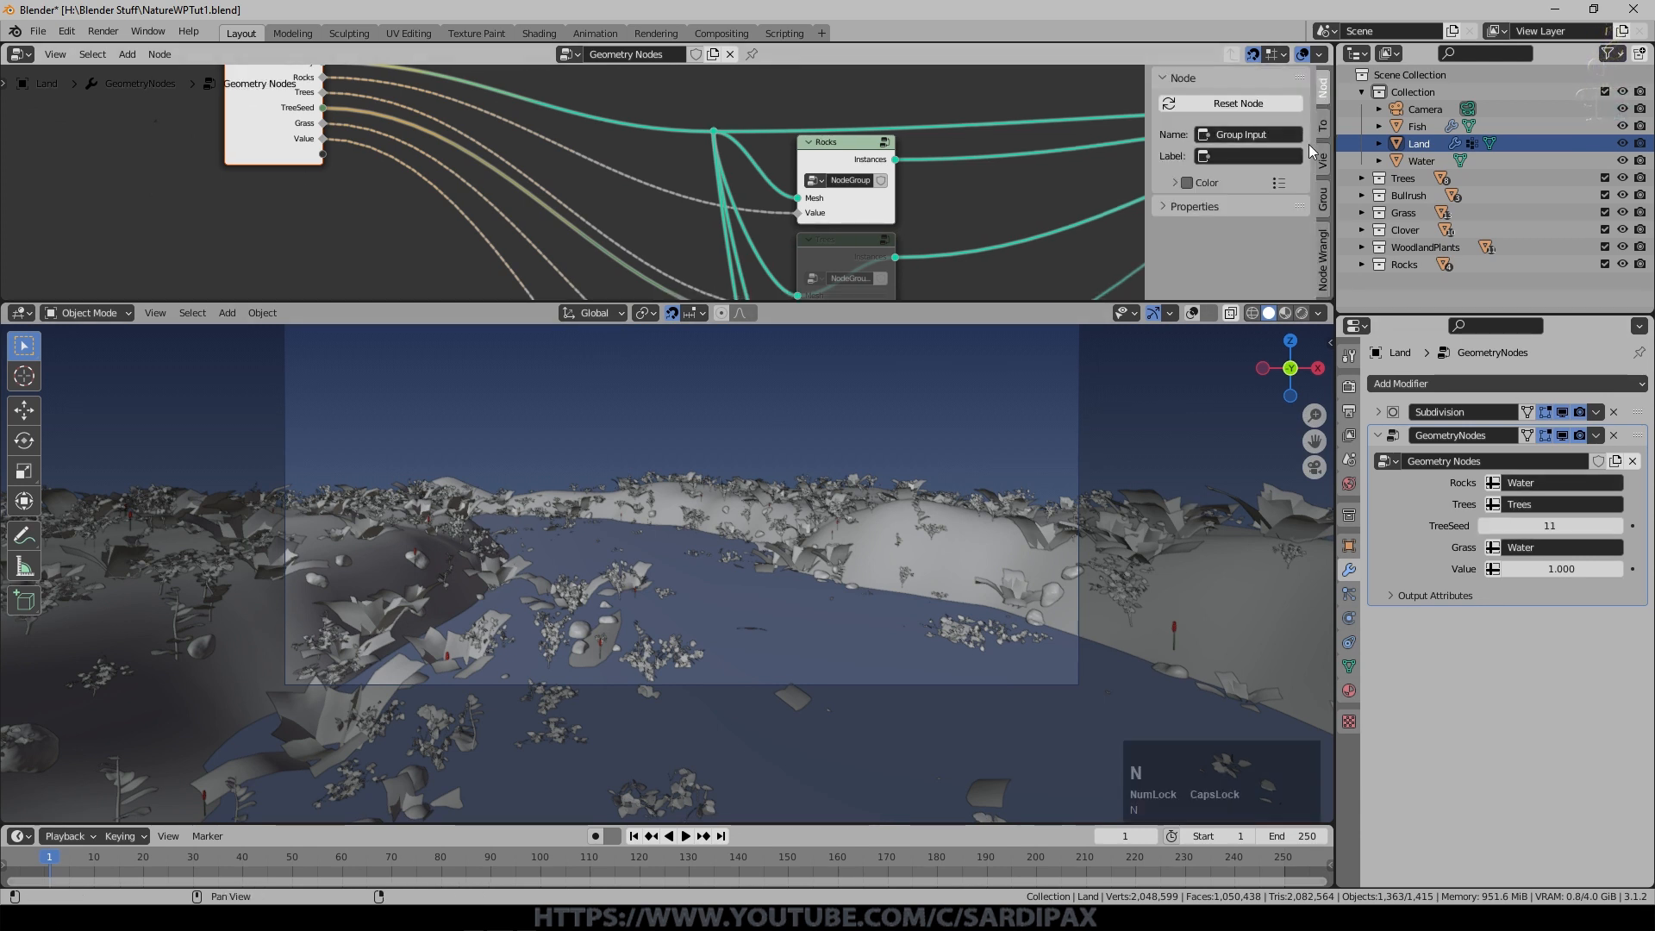
Drive the modifier's Flowers input by attribute, using the Flowers vertex group, and check the plant distribution.
click(1494, 569)
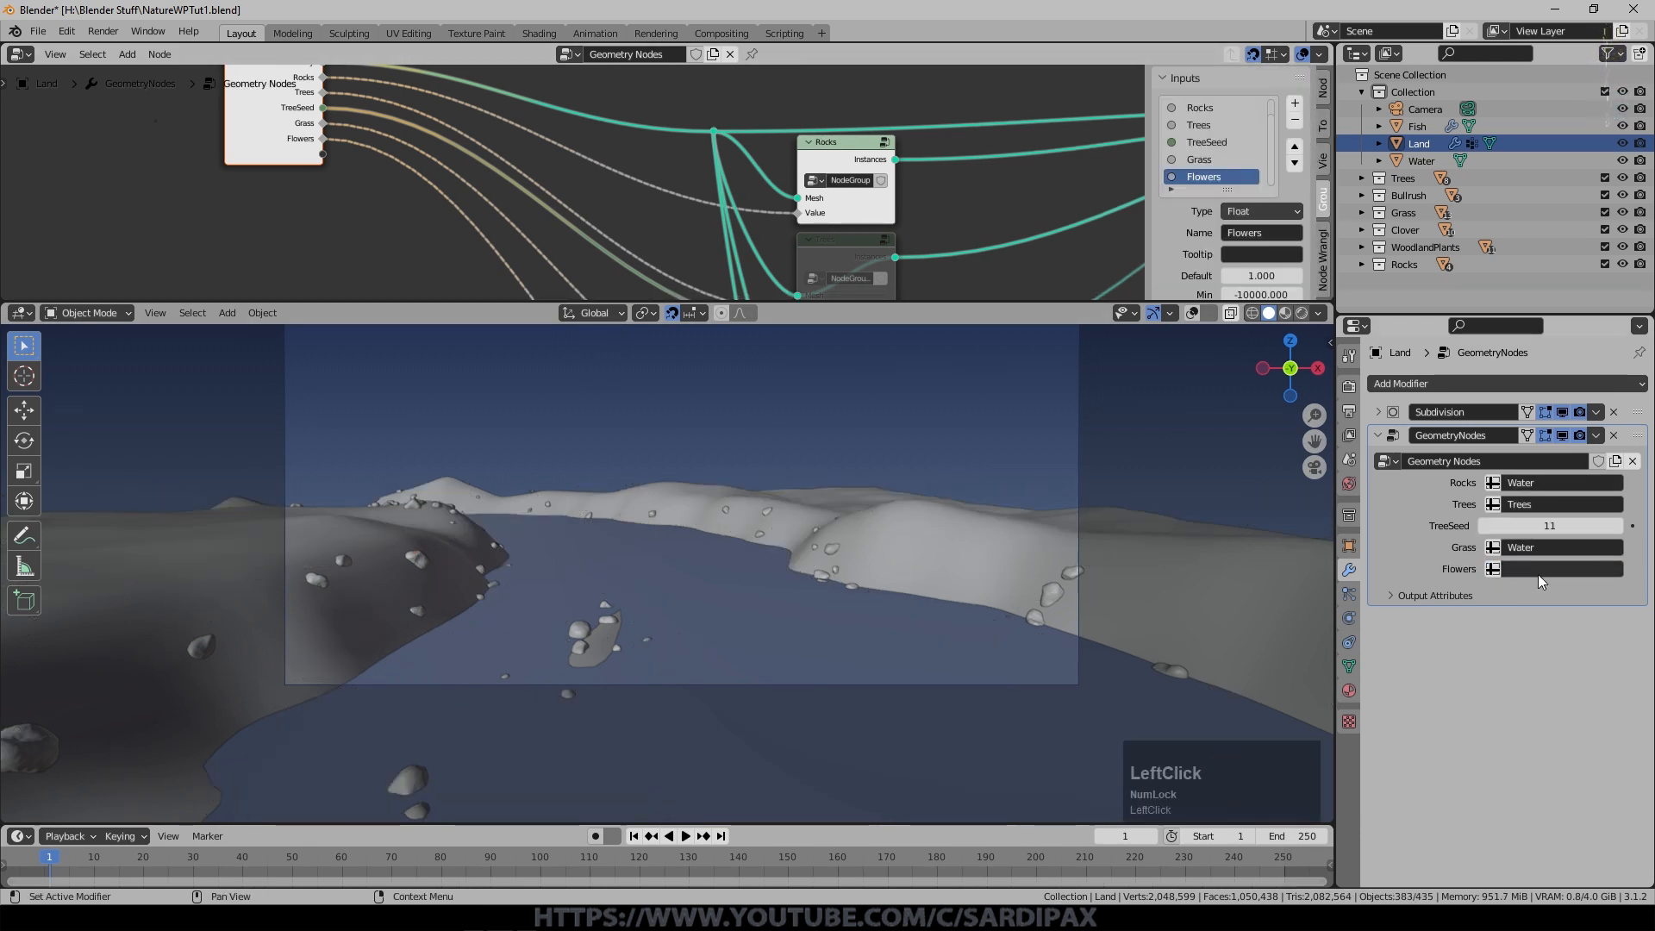
click(1542, 569)
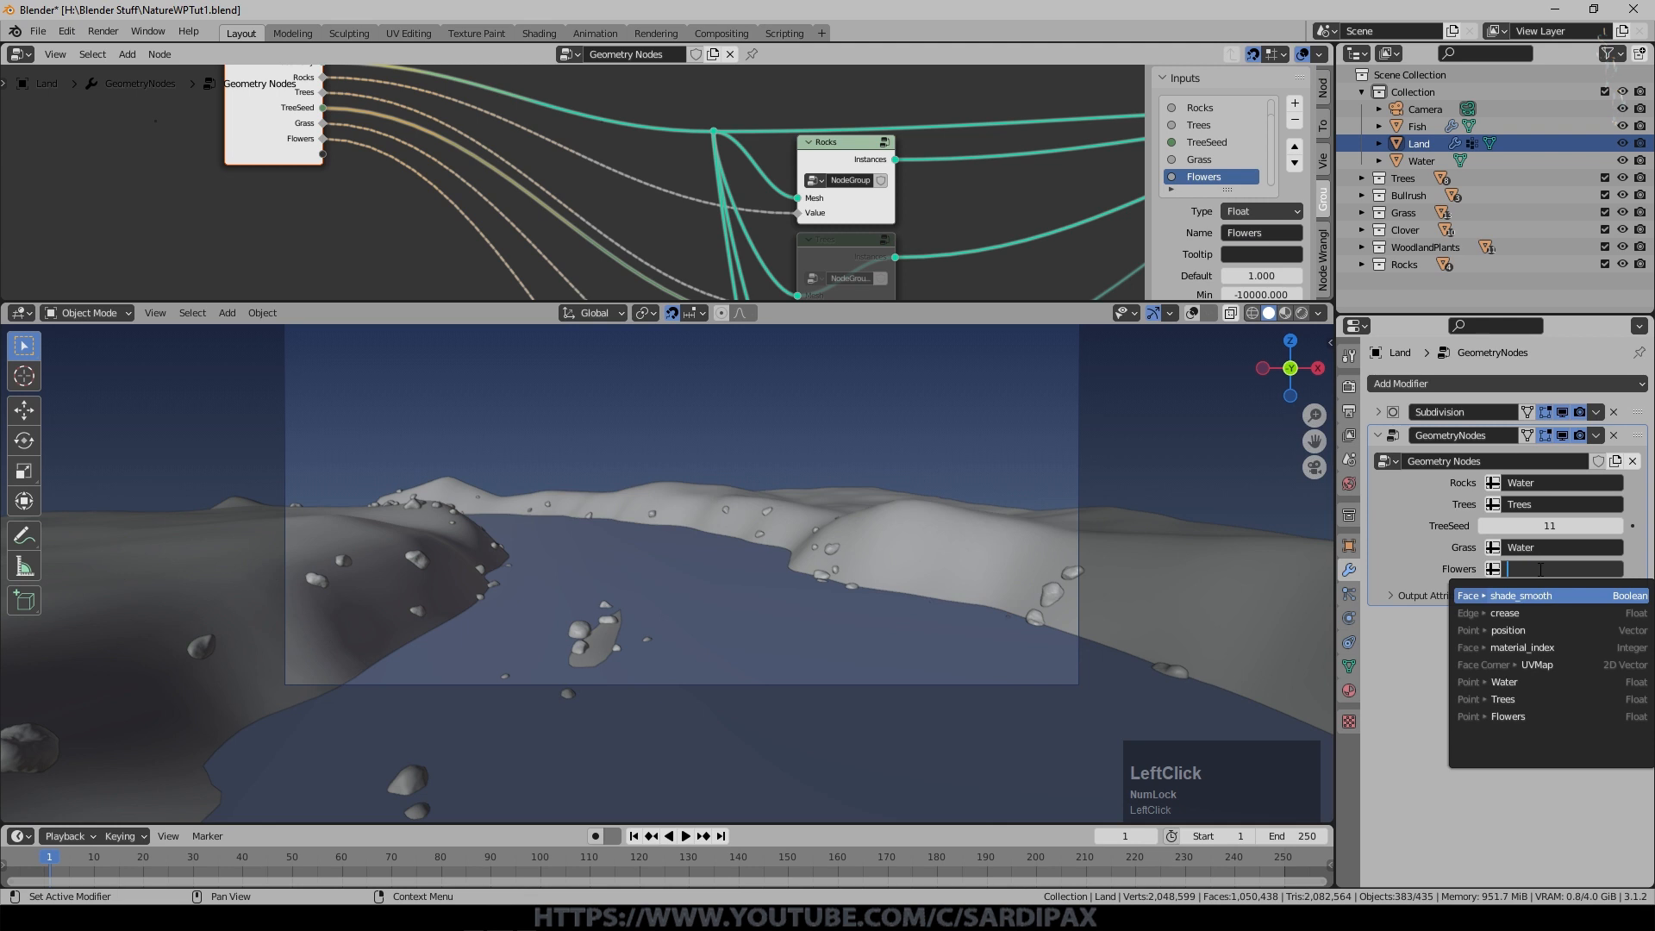
click(1508, 716)
middle_drag(1079, 571, 1073, 585)
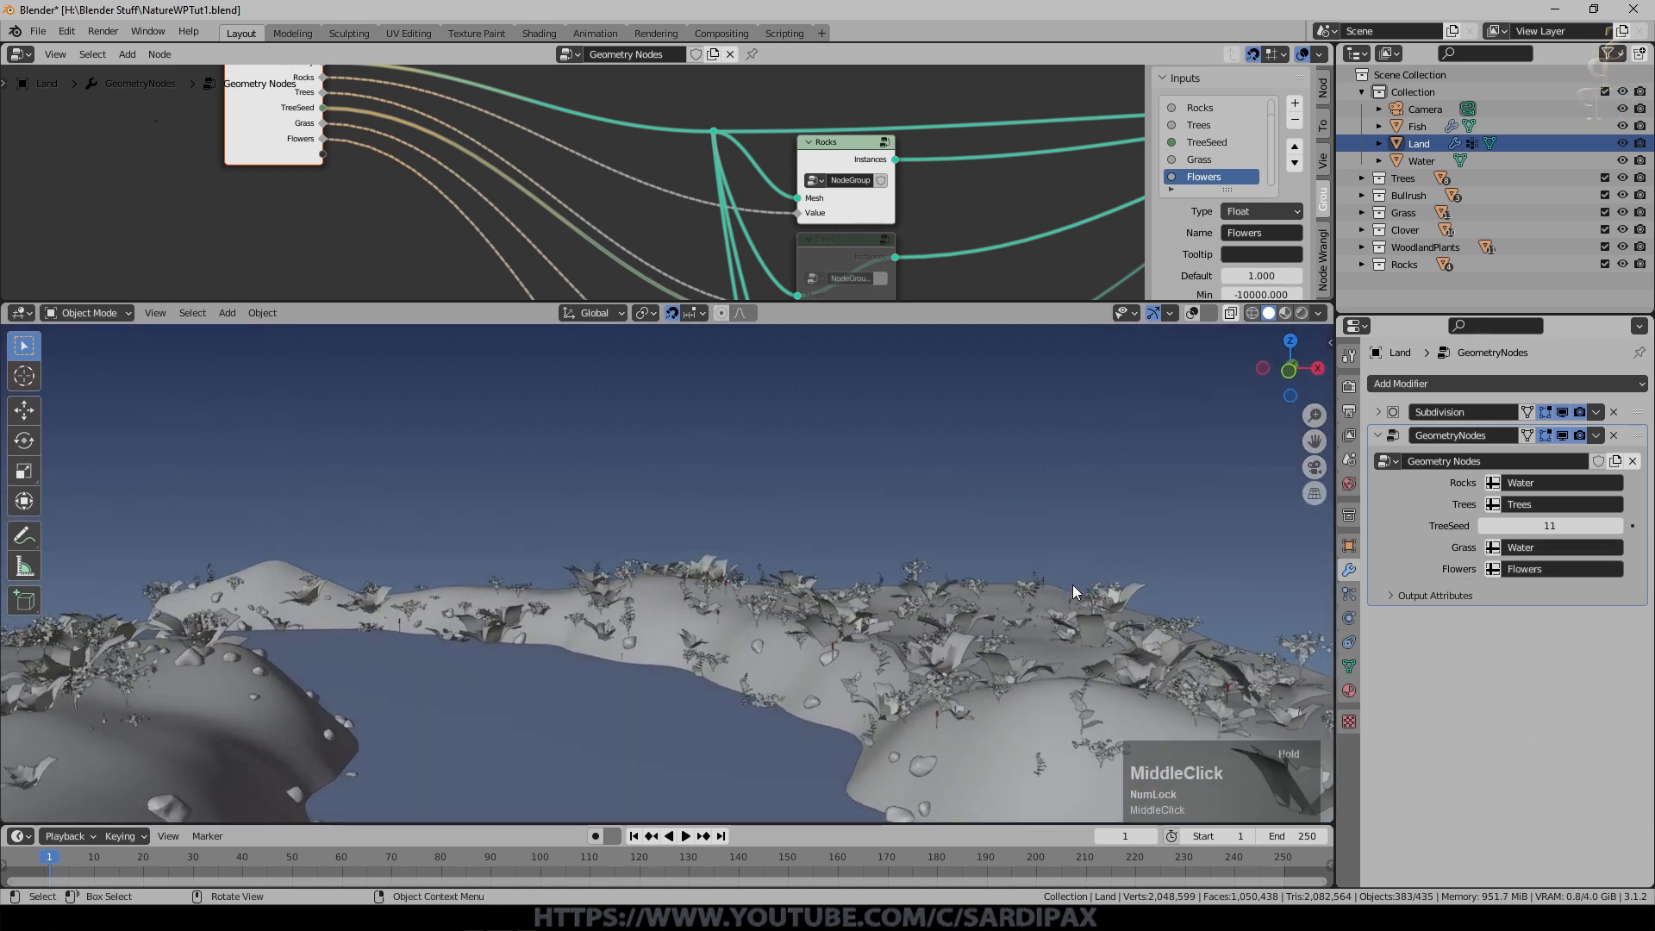
scroll(858, 443, down, 2)
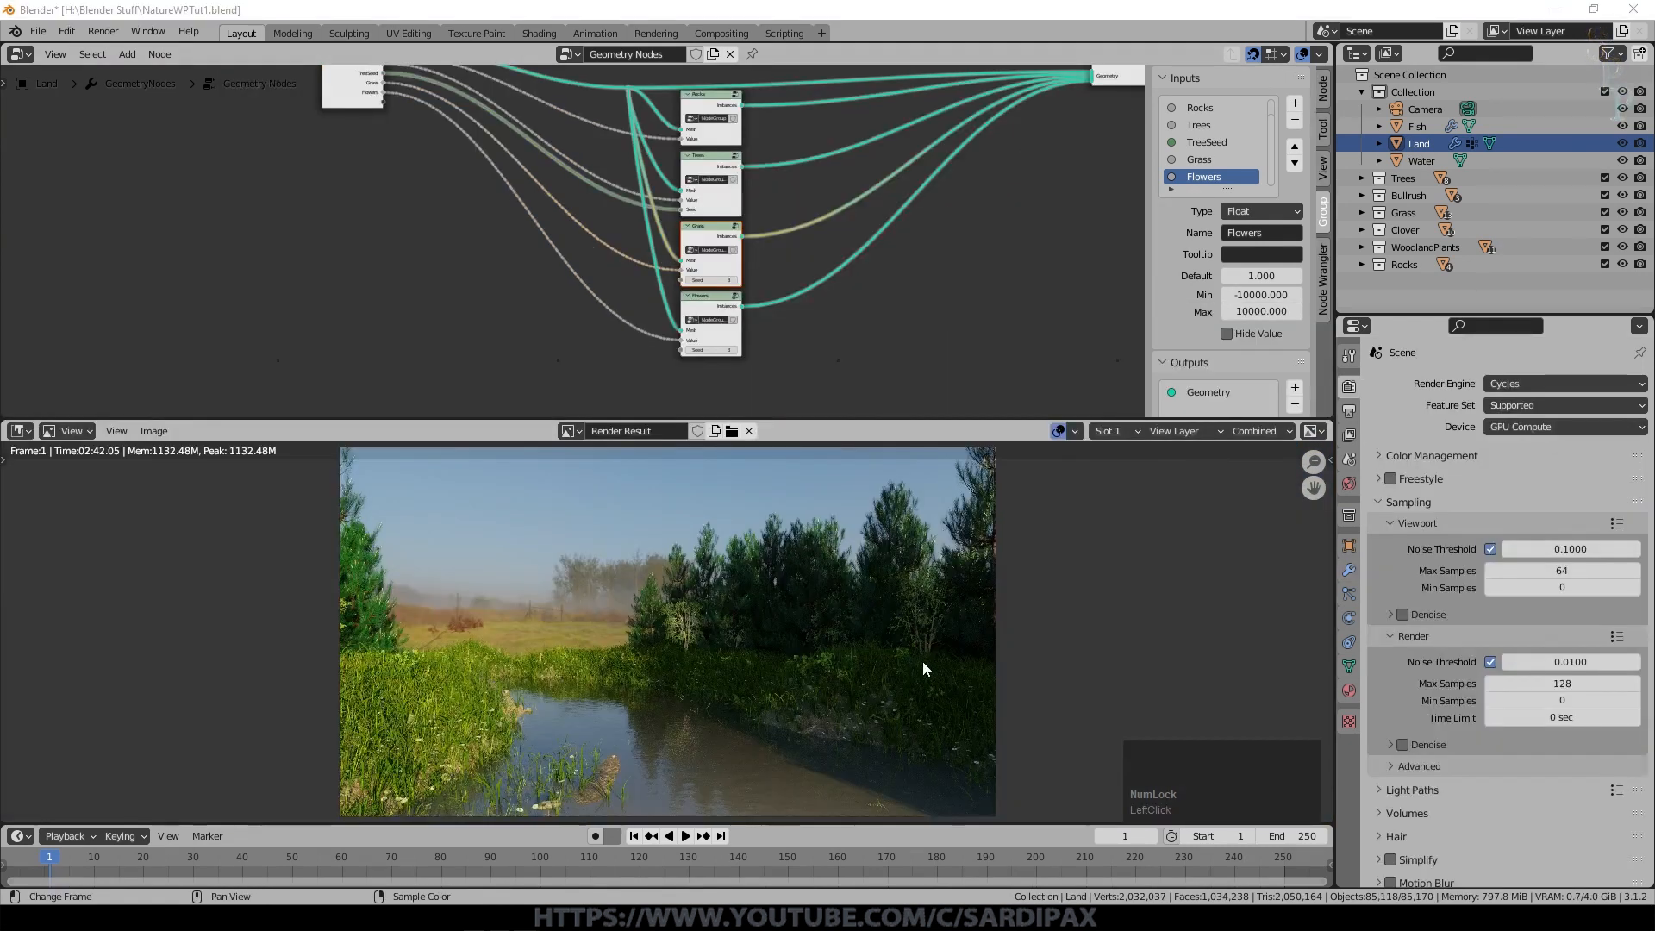
Close the render result and set Max Samples to 32 for the viewport and 64 for the render.
key(Escape)
click(1081, 578)
key(Escape)
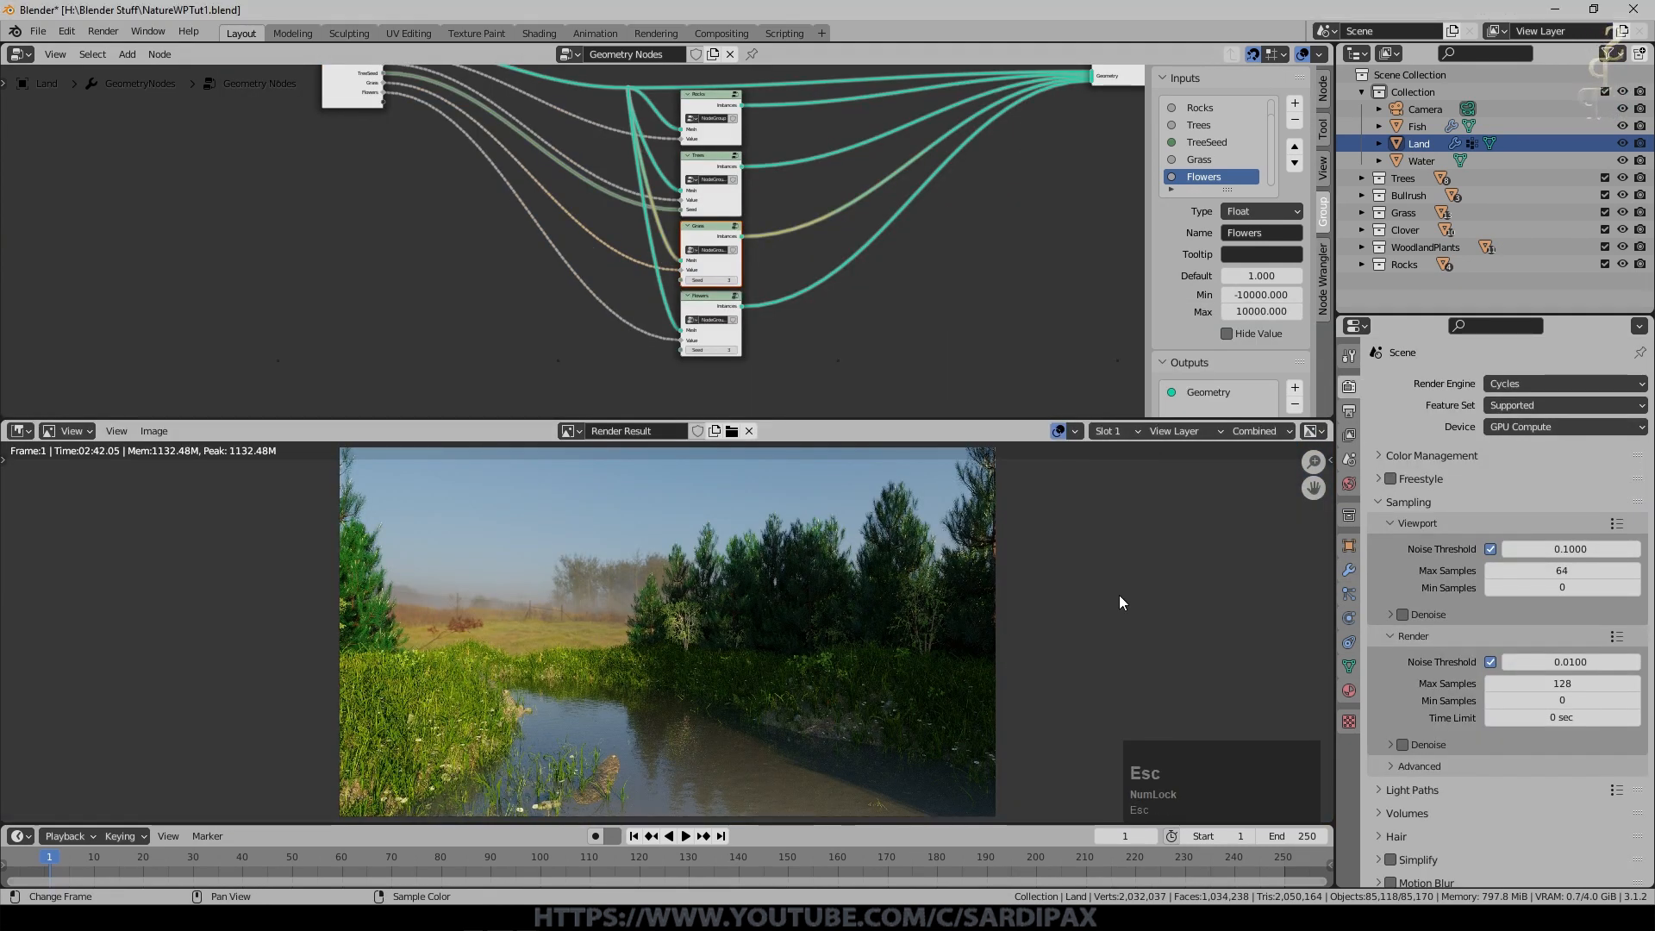
key(shift+alt+z)
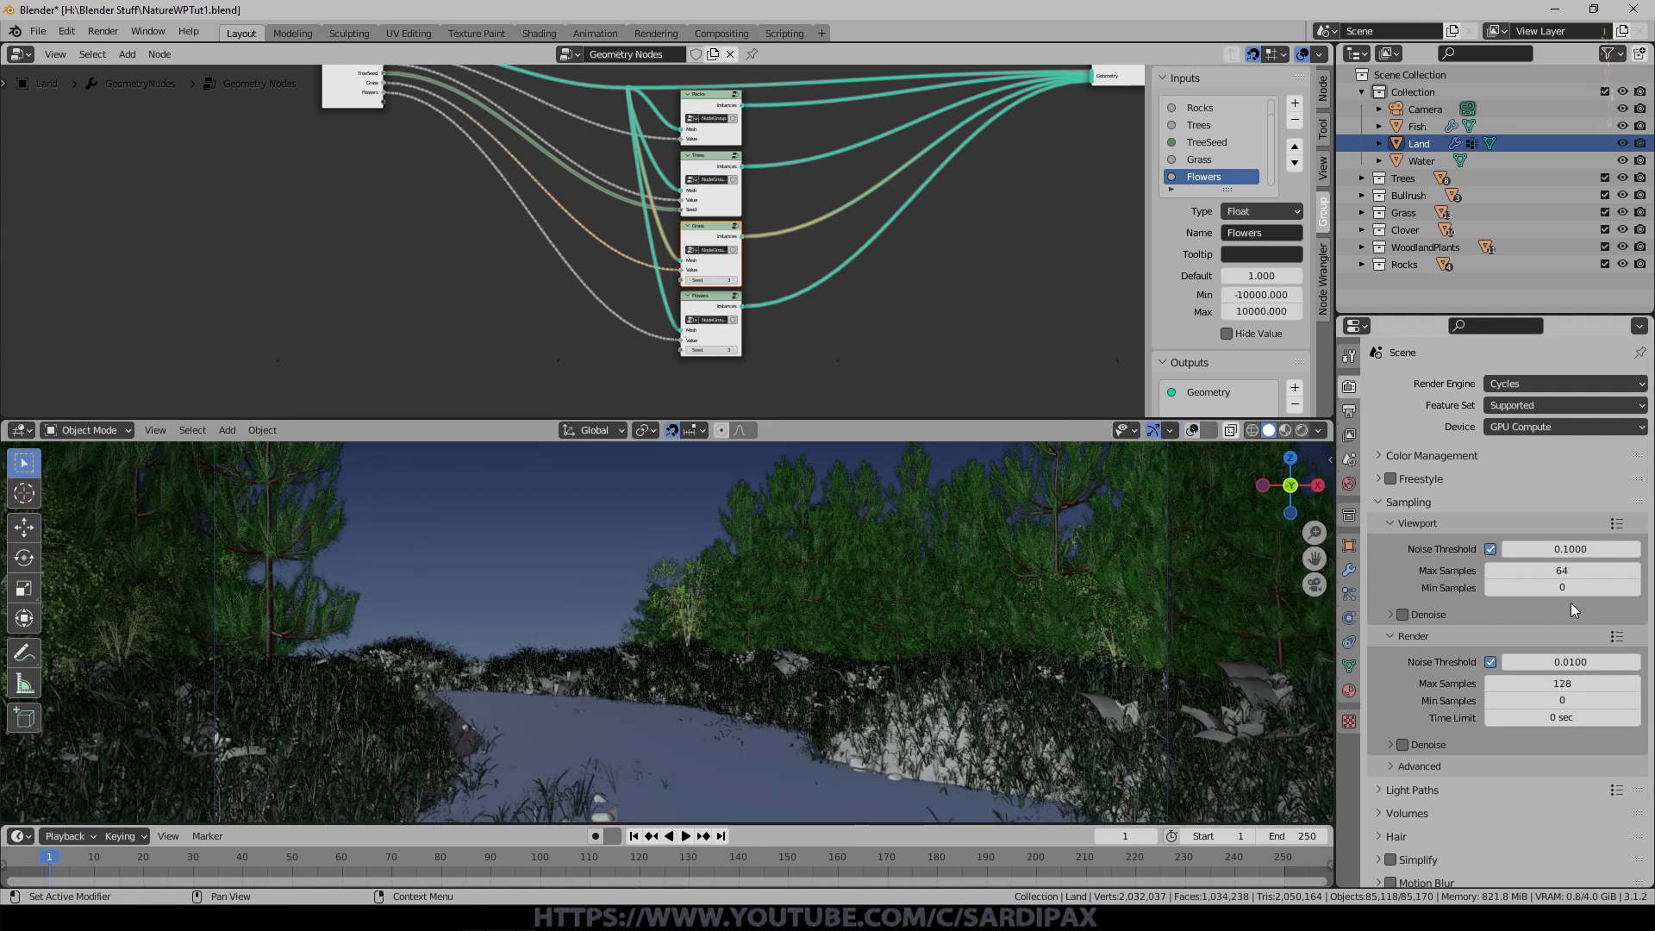
click(1559, 572)
text(32)
click(1575, 682)
click(1573, 684)
text(64)
key(Return)
Disable reflective and refractive caustics and set the Volume max bounces to 3 in the light paths settings.
scroll(1379, 687, down, 5)
scroll(1517, 649, down, 3)
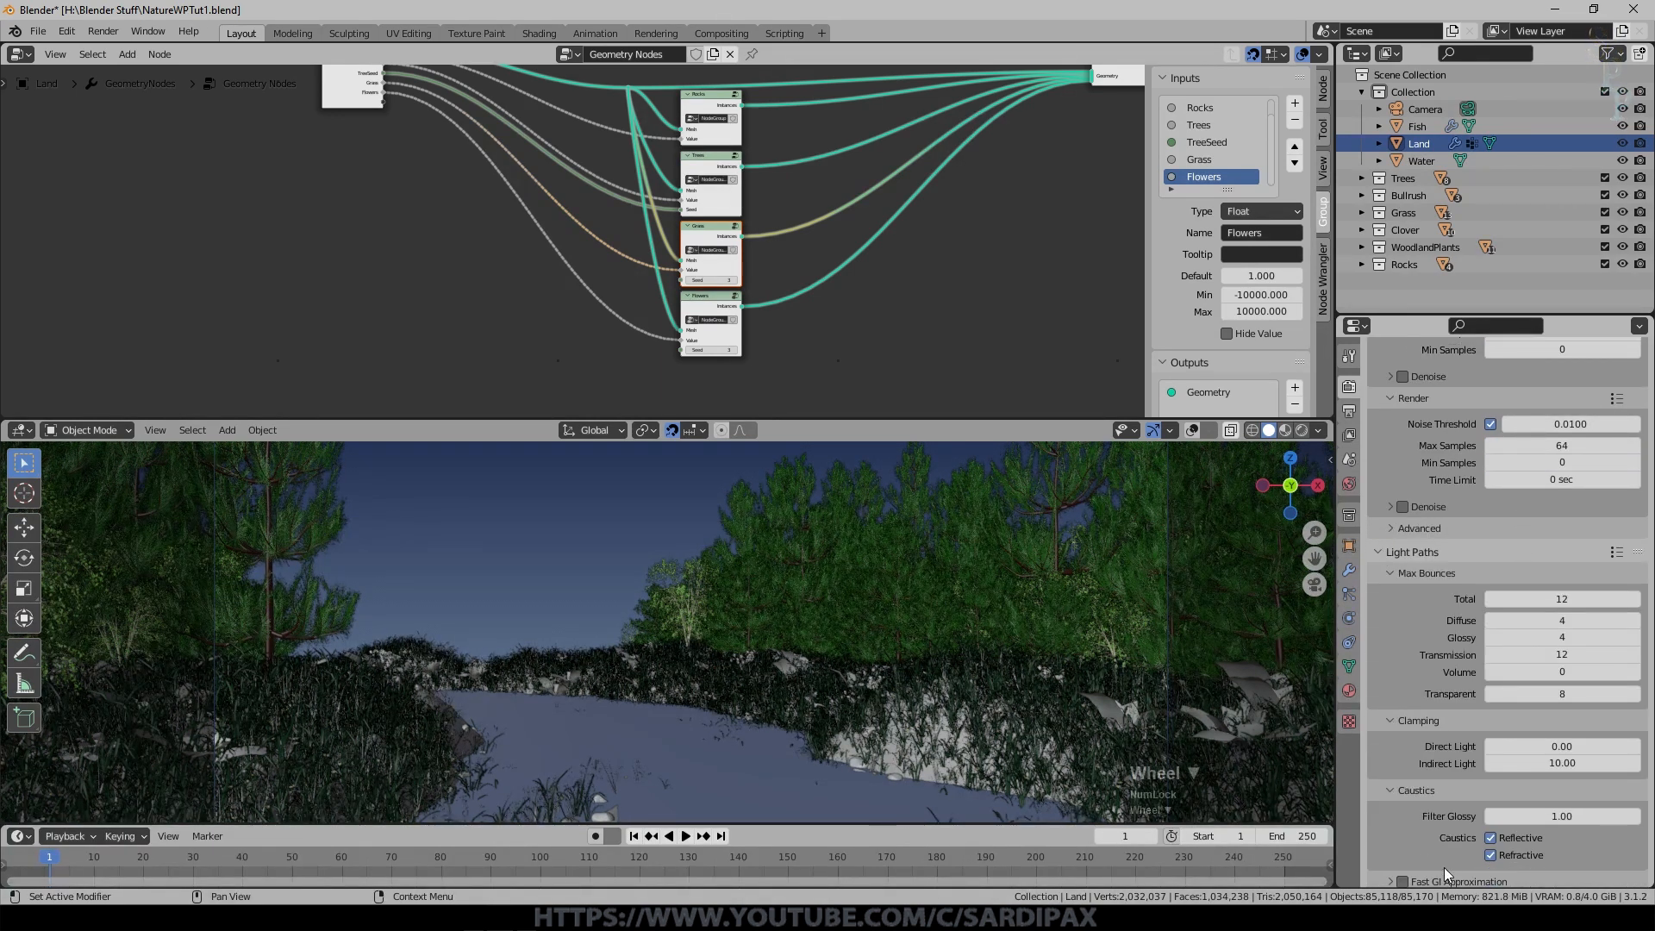
click(1490, 837)
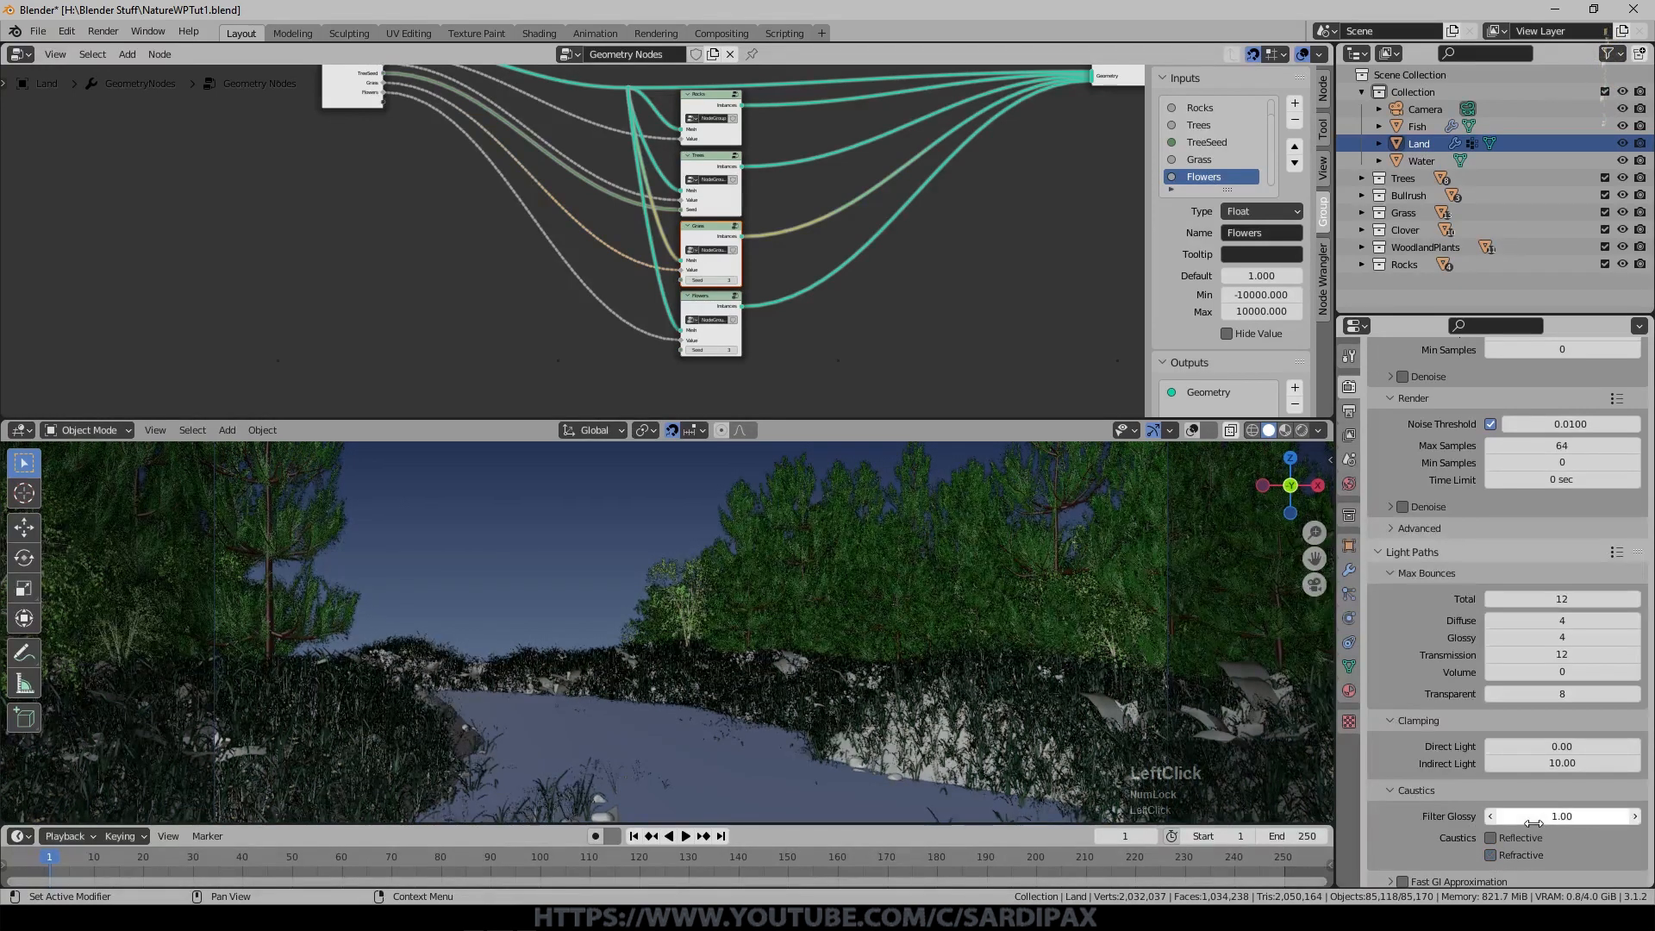
click(1490, 854)
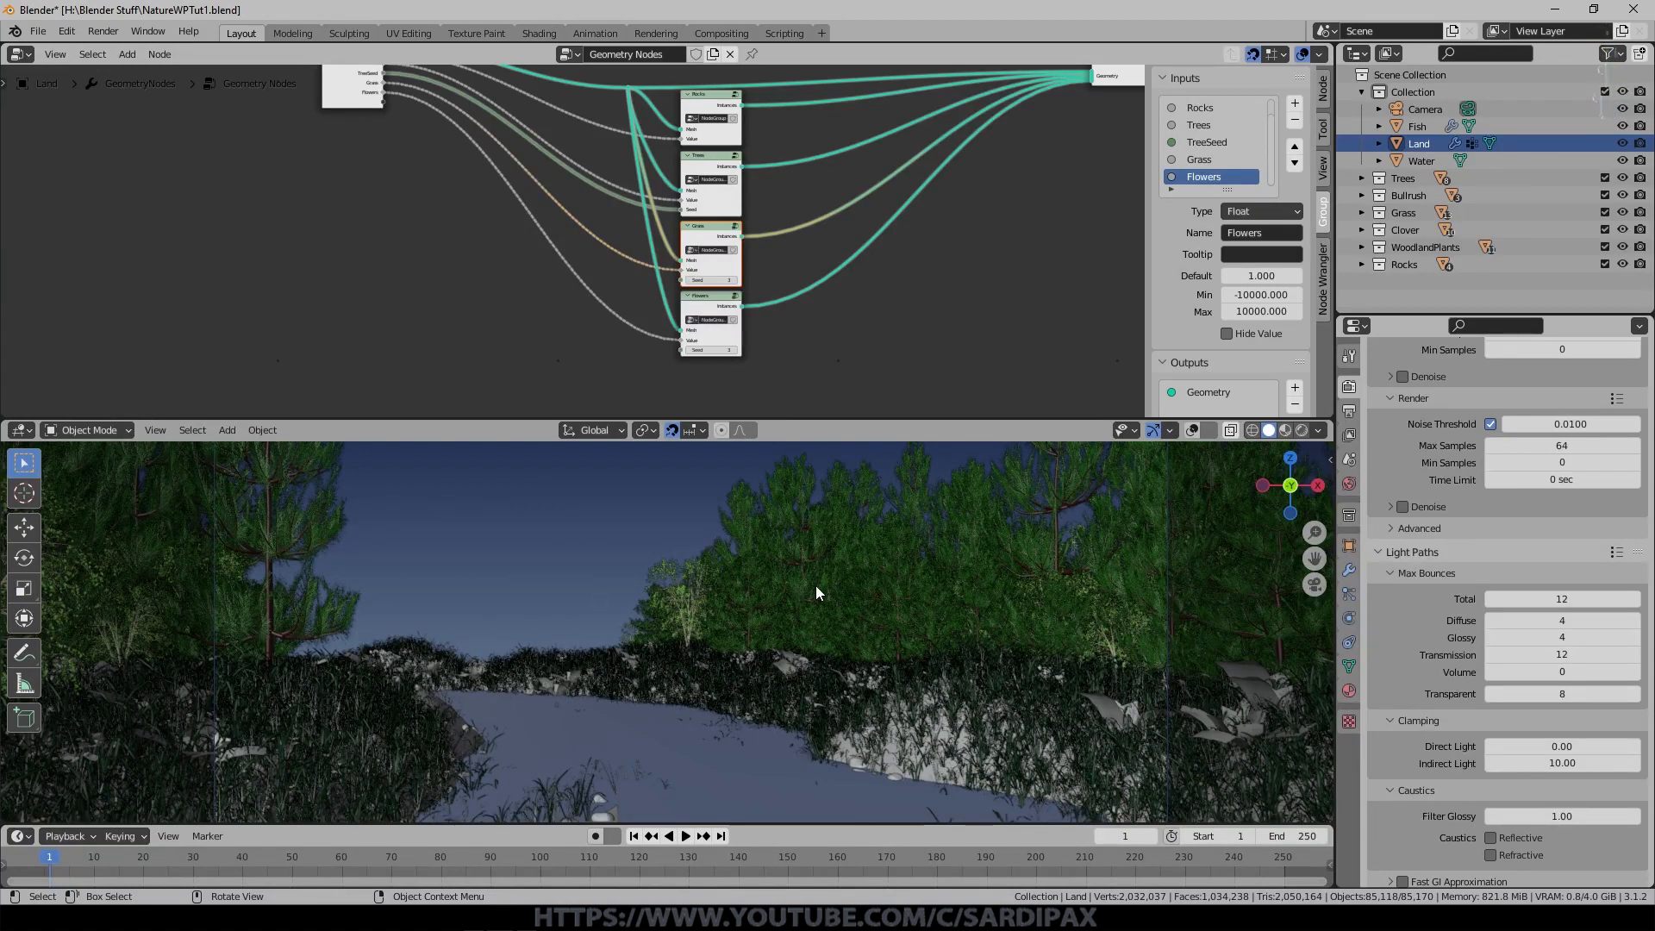
click(1637, 676)
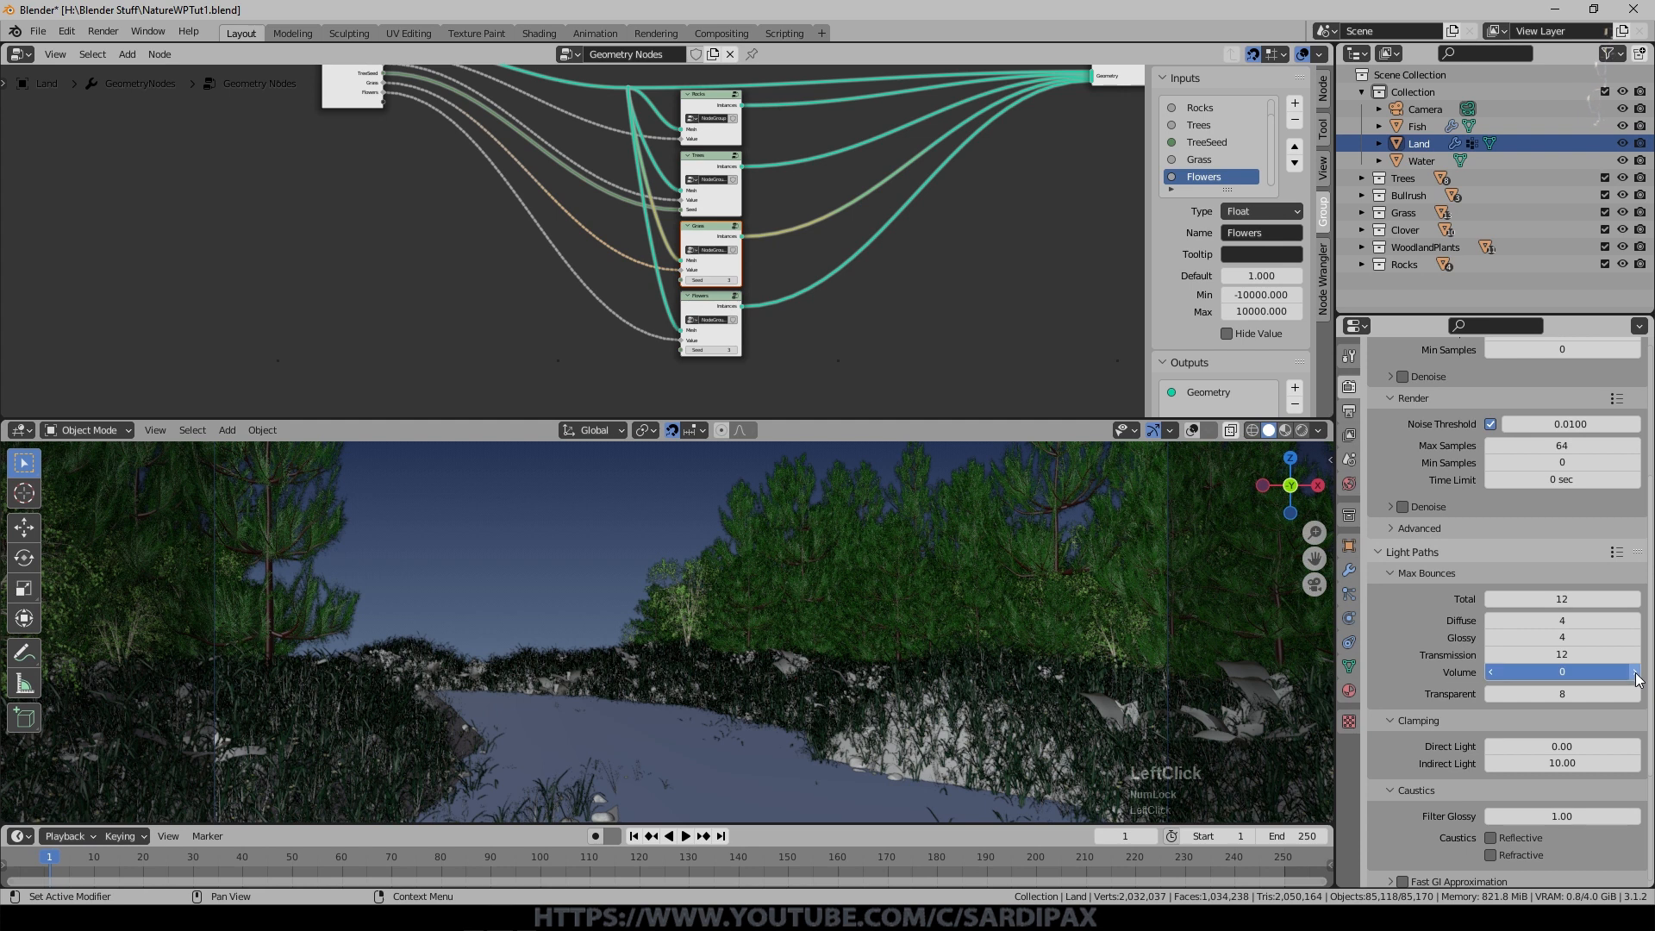
click(1637, 676)
click(1636, 676)
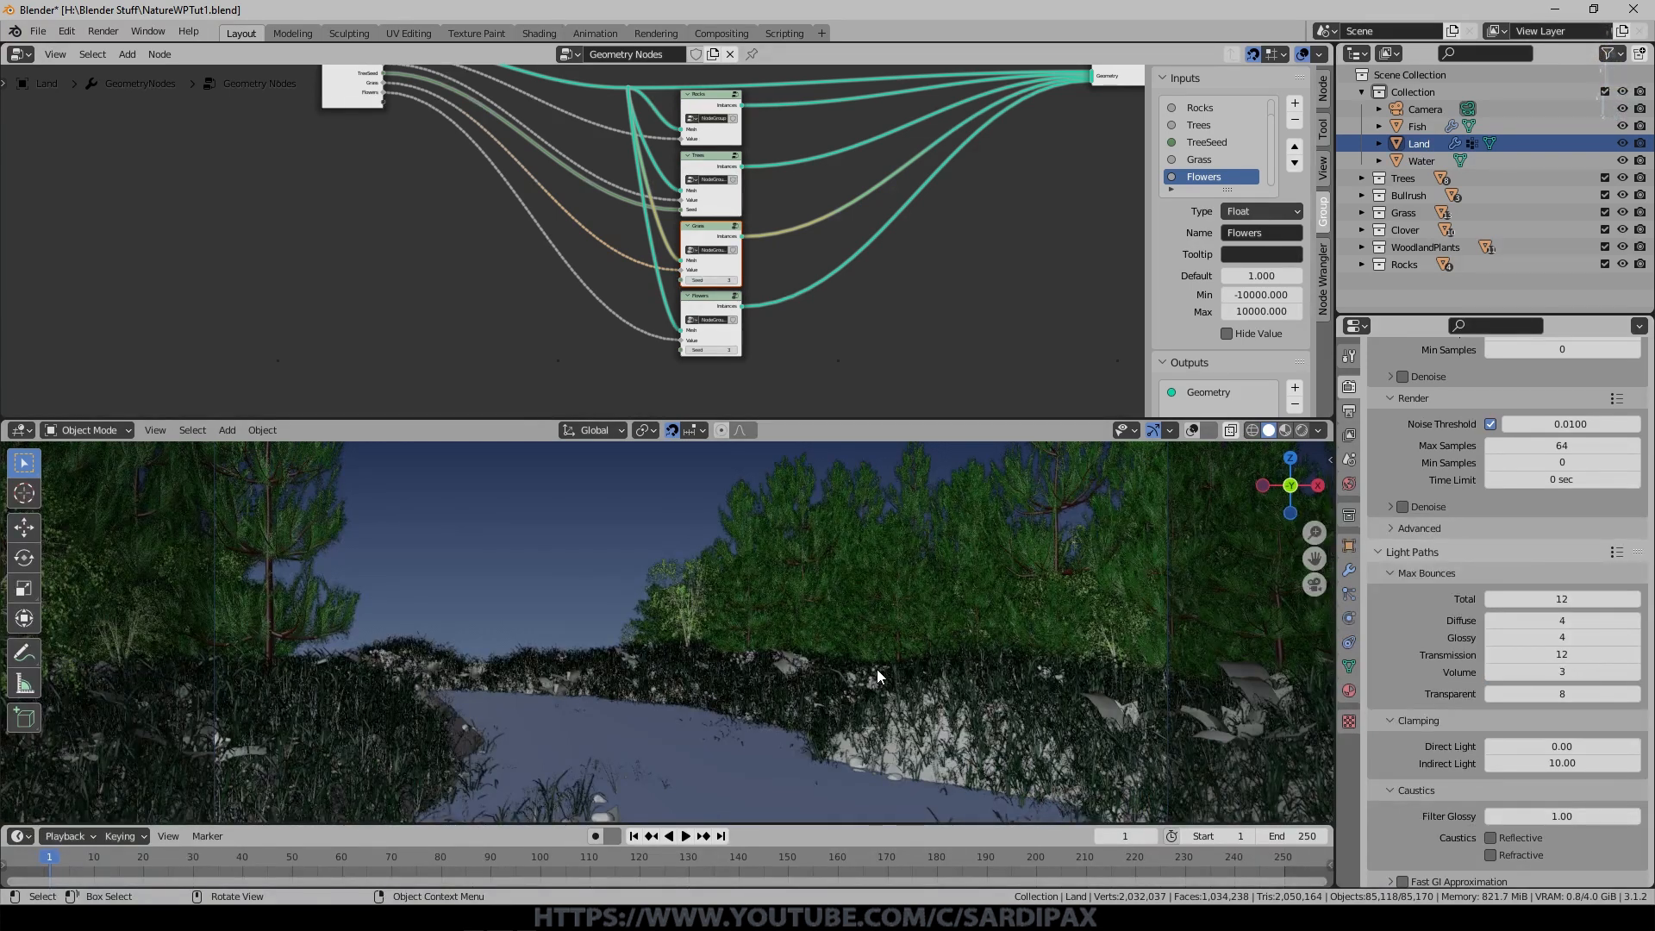
Disable the viewport display of Land's GeometryNodes modifier and collapse its settings.
click(1348, 412)
click(1349, 435)
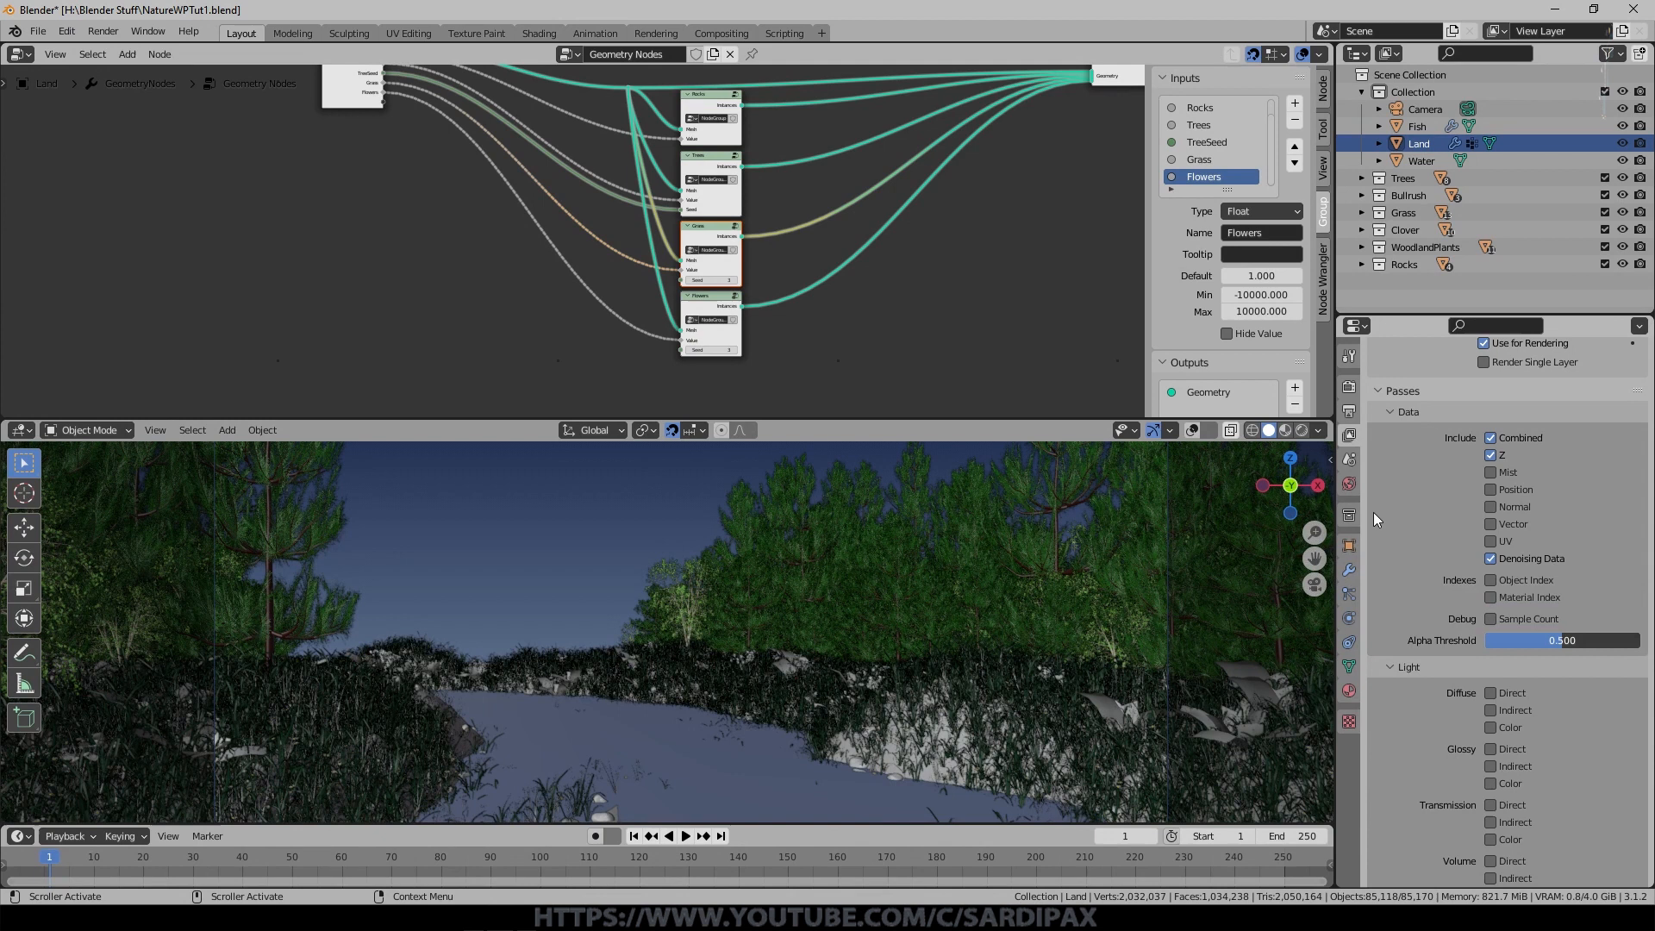
click(1349, 570)
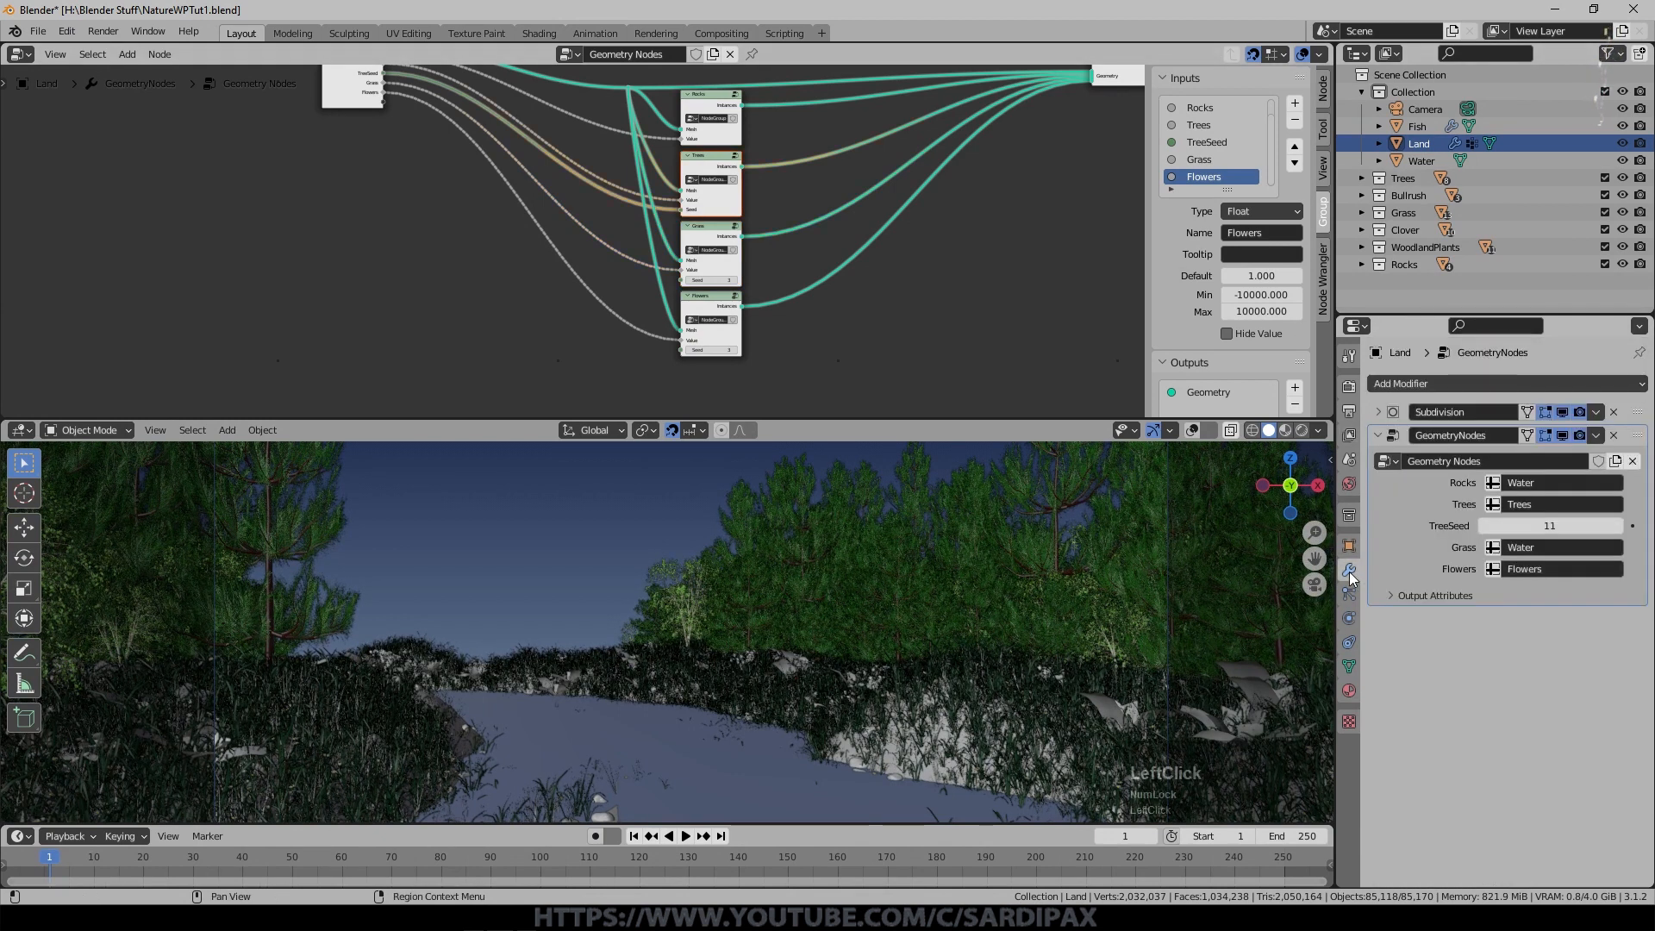
click(1564, 437)
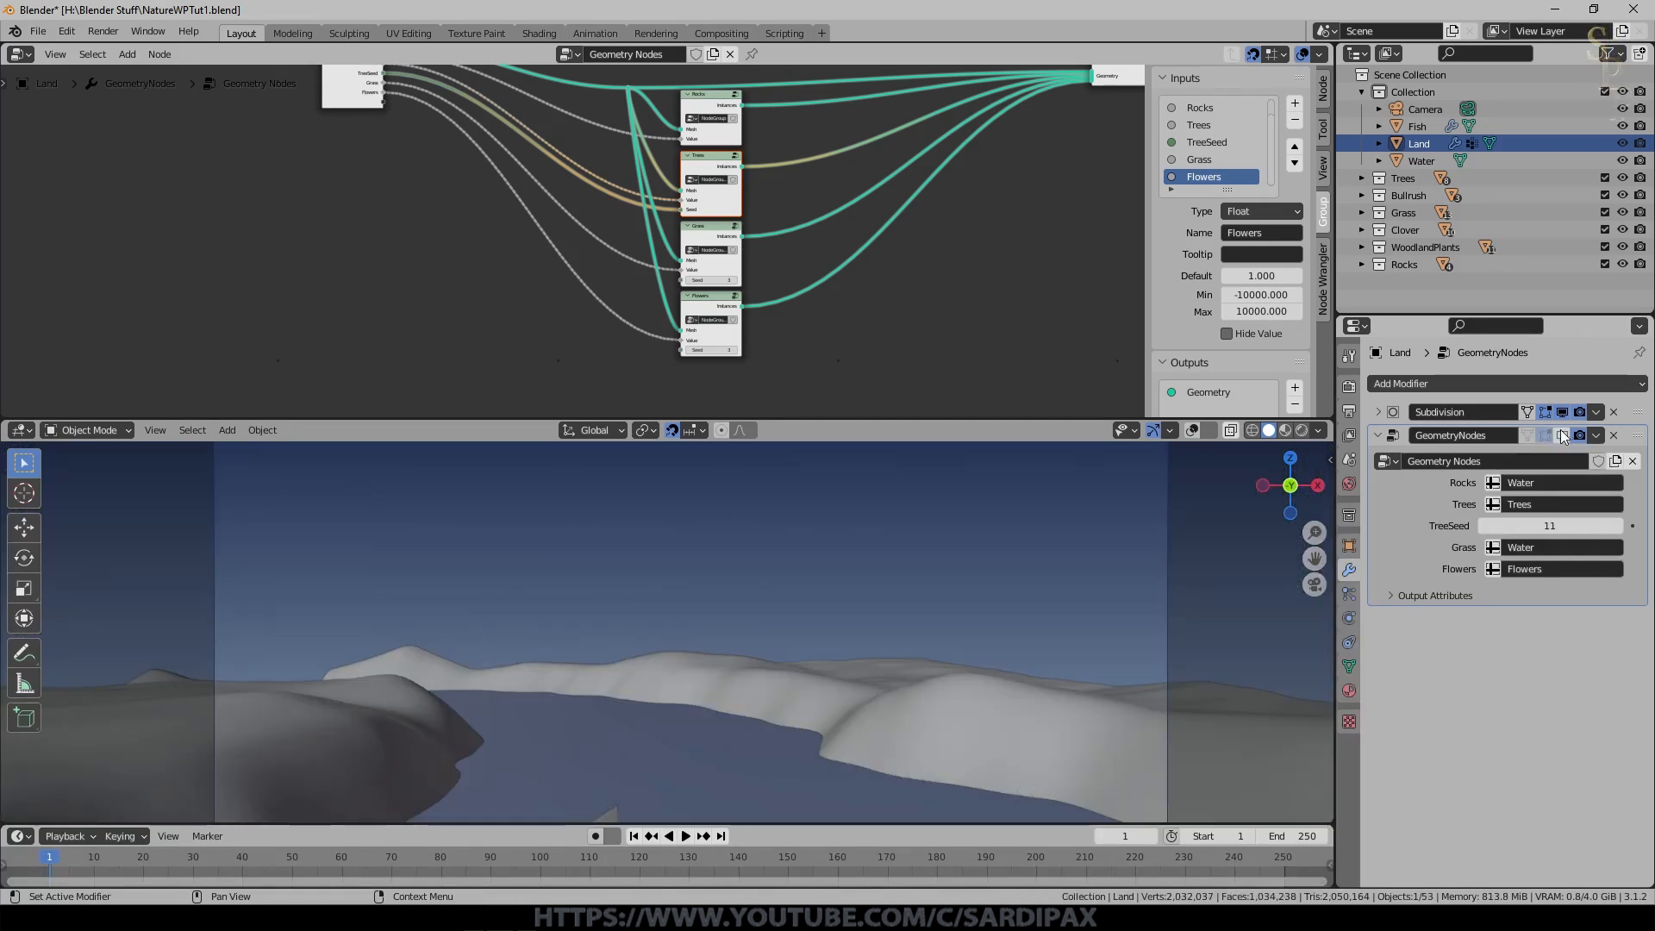
click(1379, 436)
Add a cube in the middle of the land and scale it up uniformly by a factor of about 52.
middle_drag(799, 597, 808, 618)
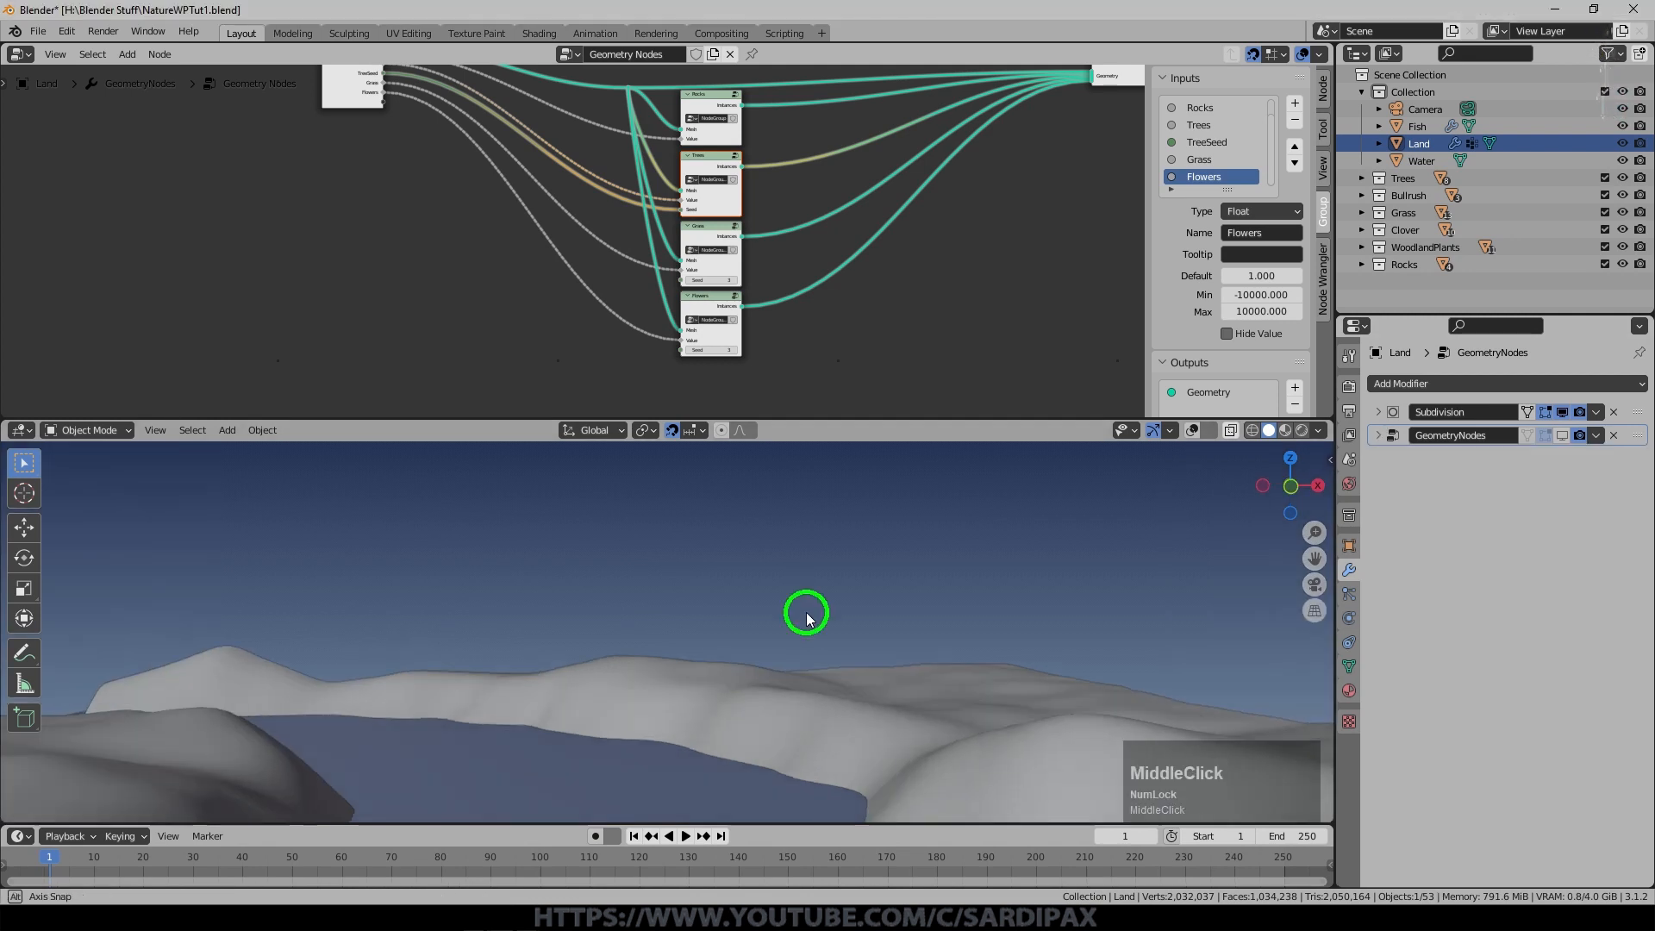
scroll(801, 603, down, 5)
click(746, 654)
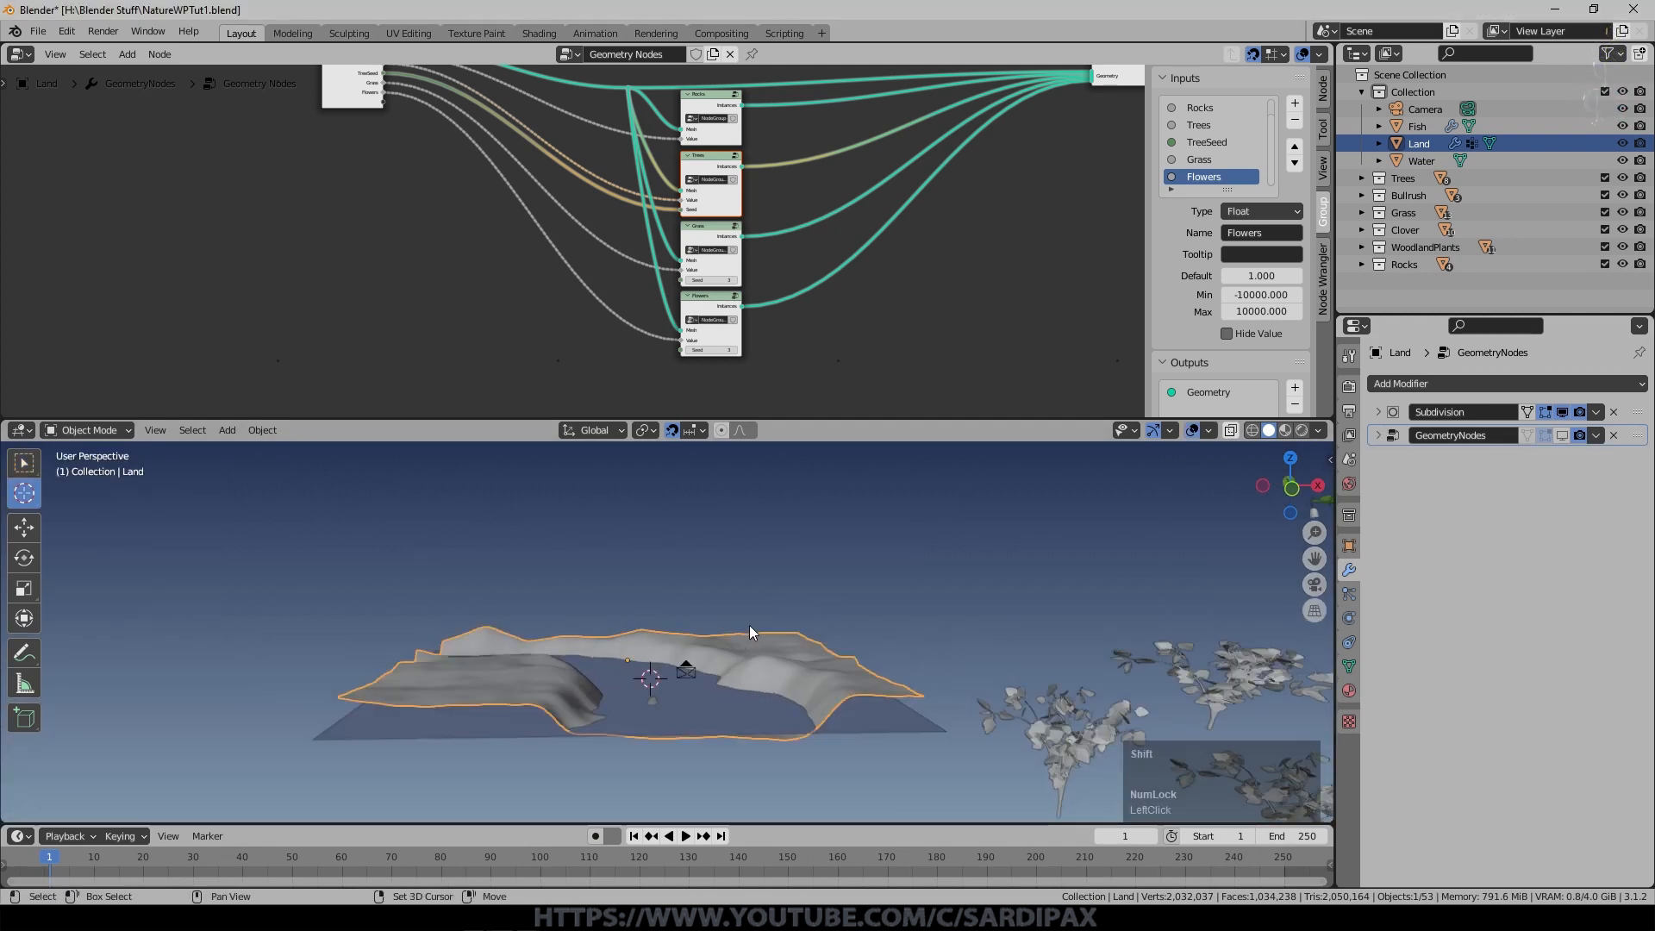
key(shift+a)
mouse_move(726, 557)
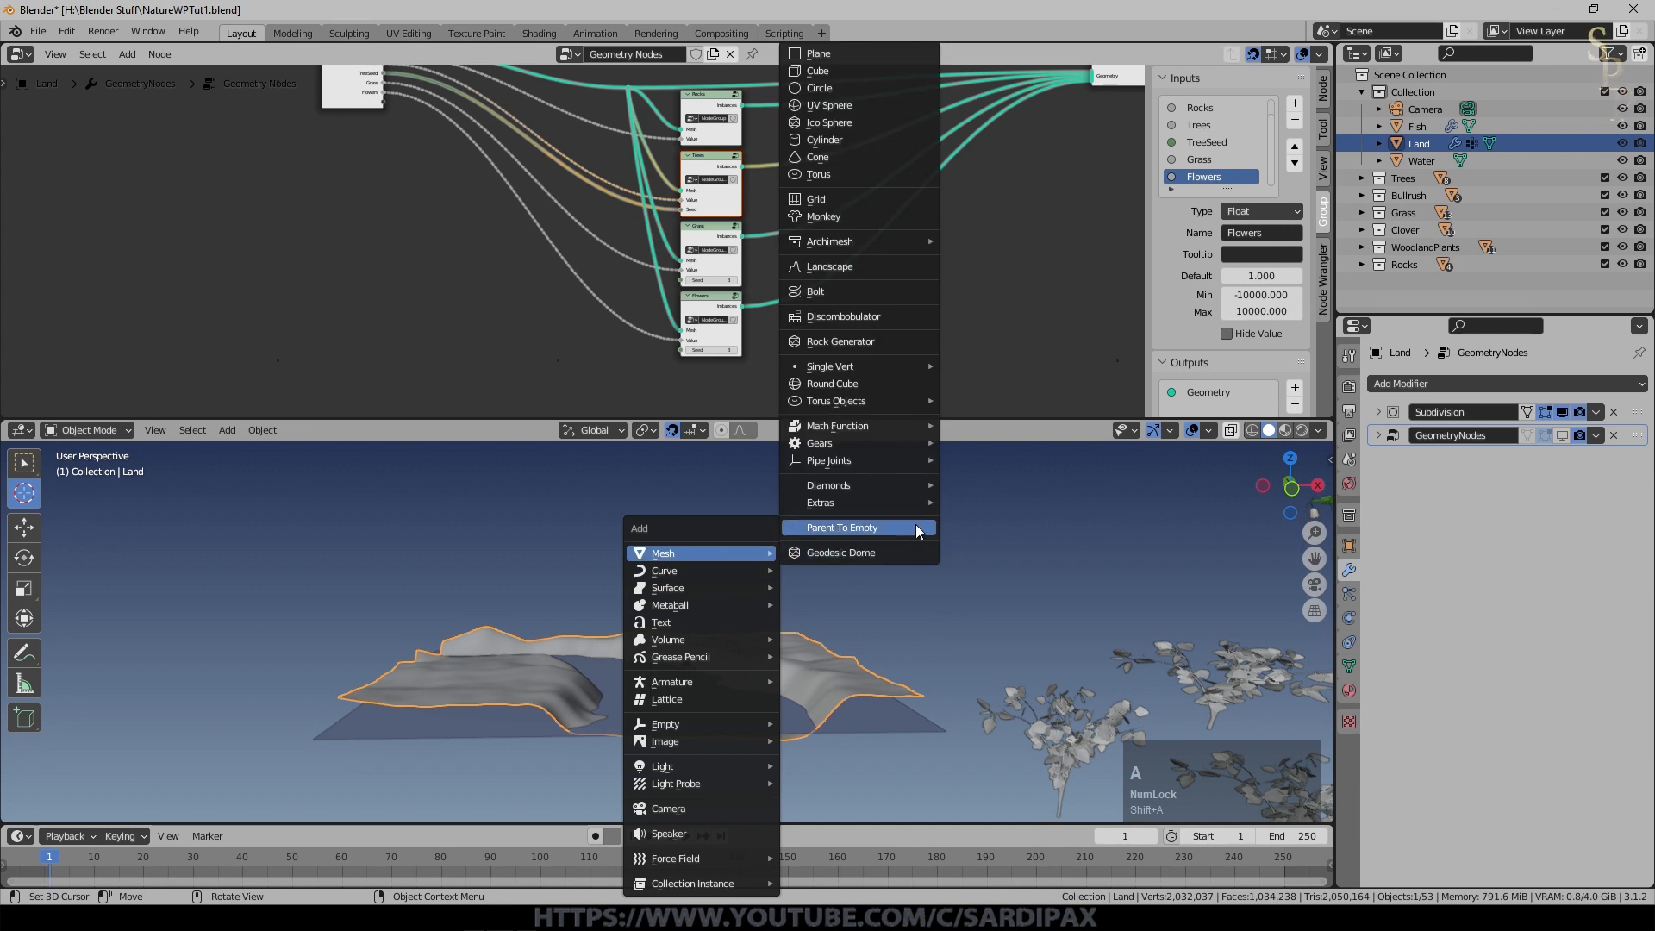
click(860, 71)
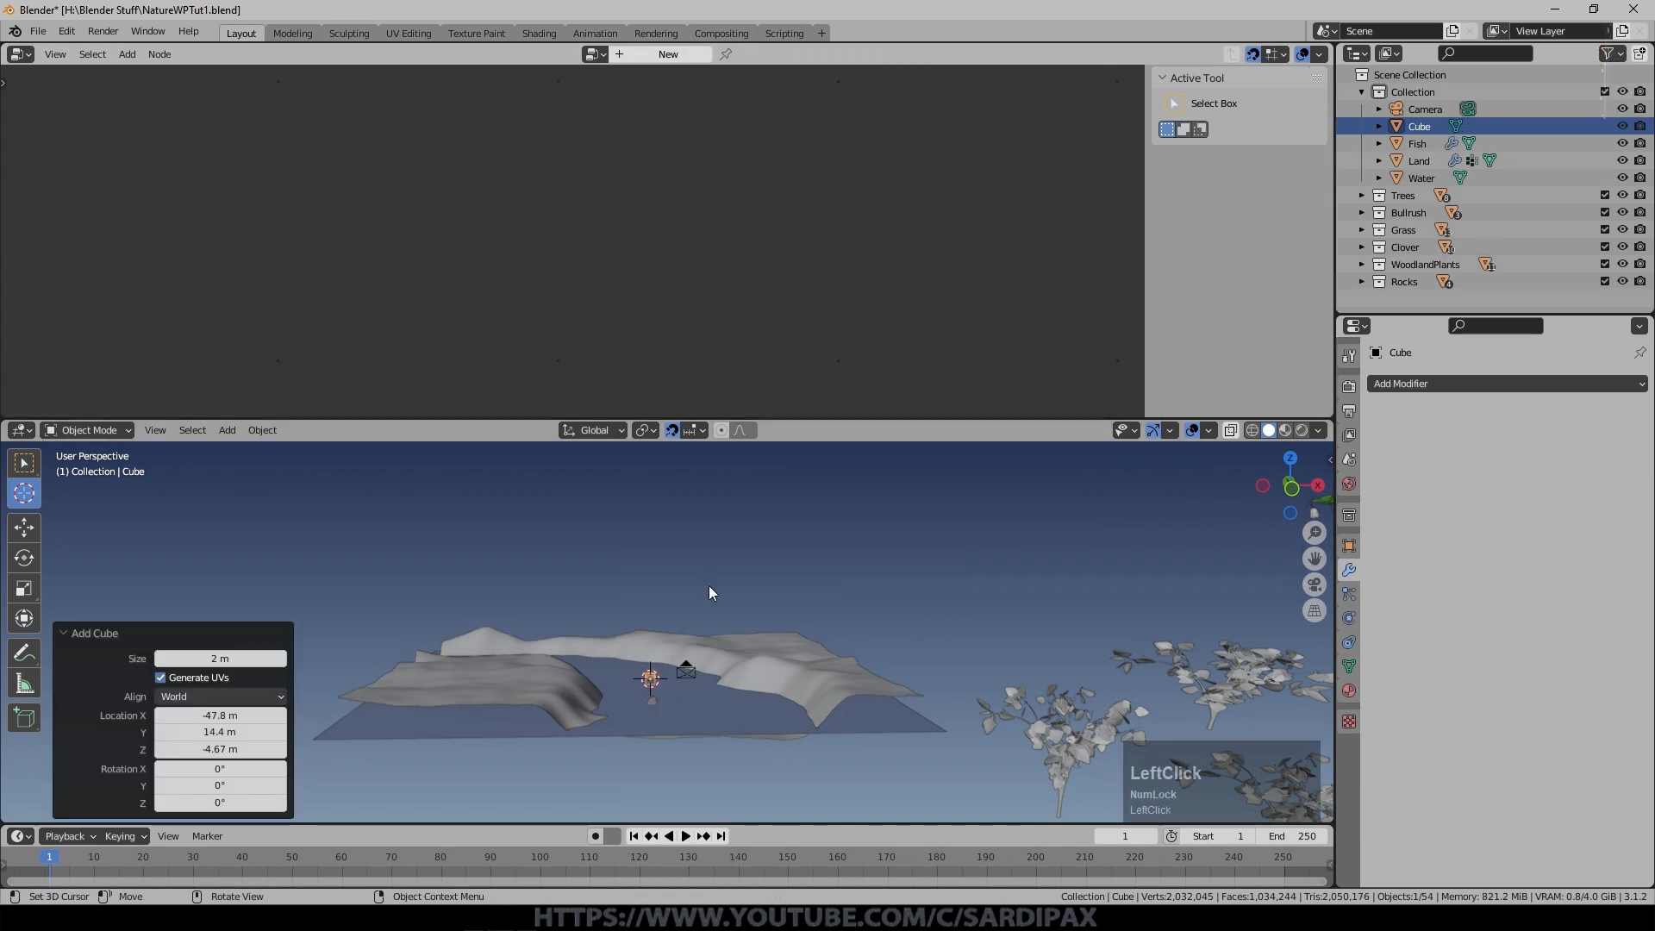
key(s)
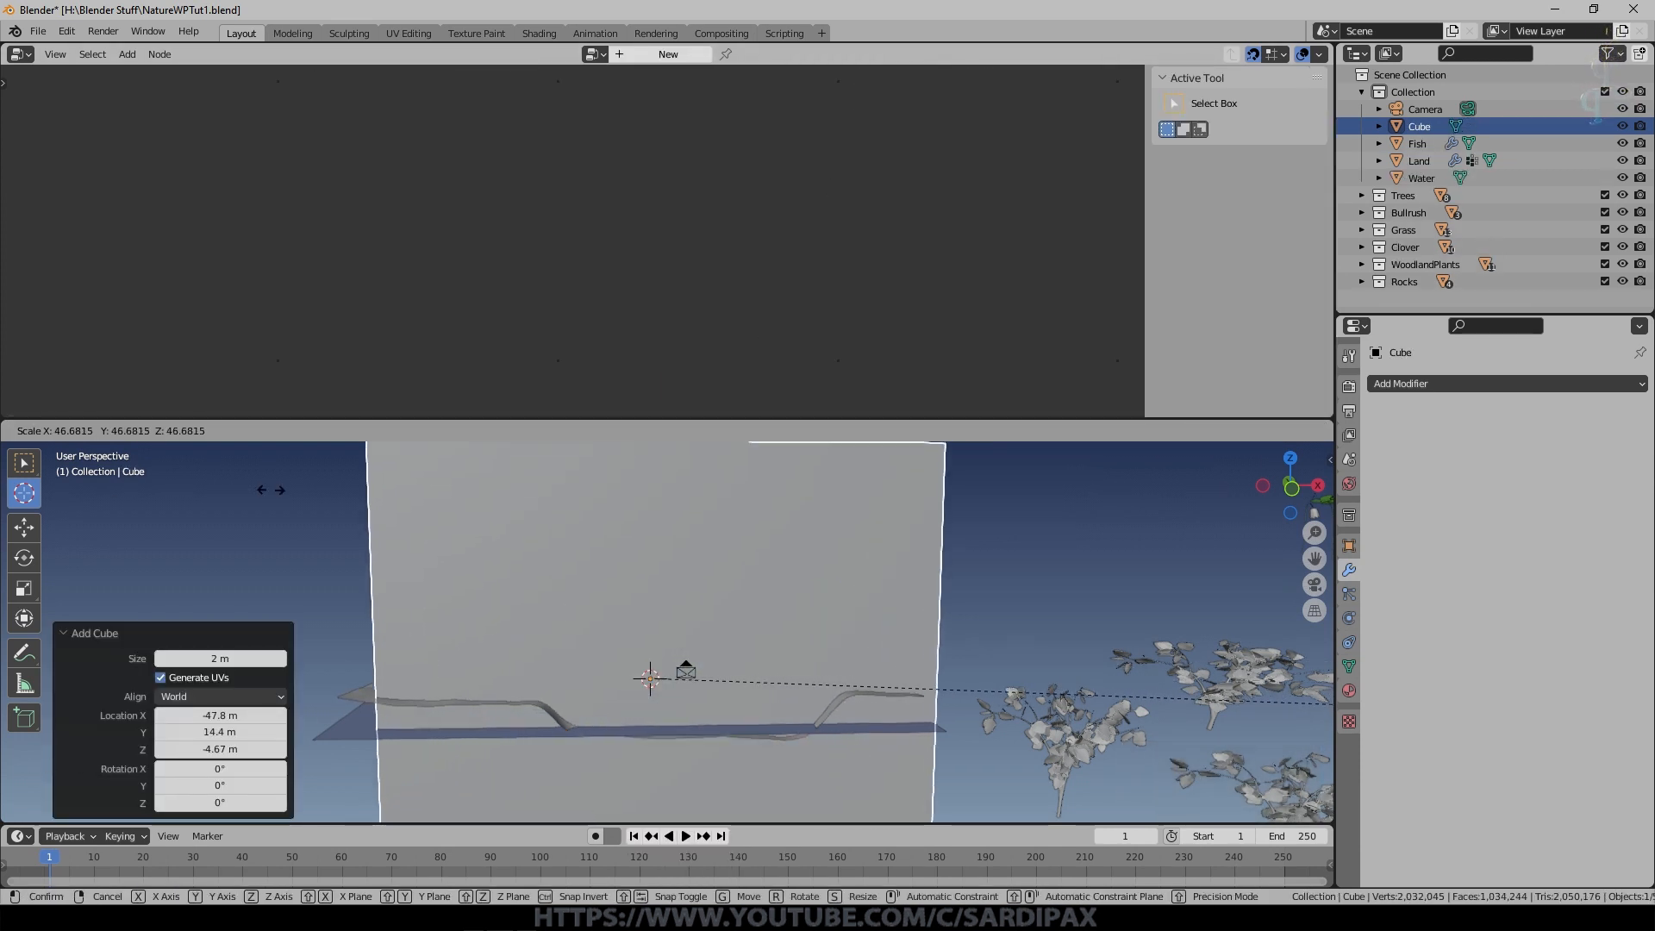
click(757, 536)
Flatten the cube along Z by a factor of about 0.35.
scroll(798, 544, down, 2)
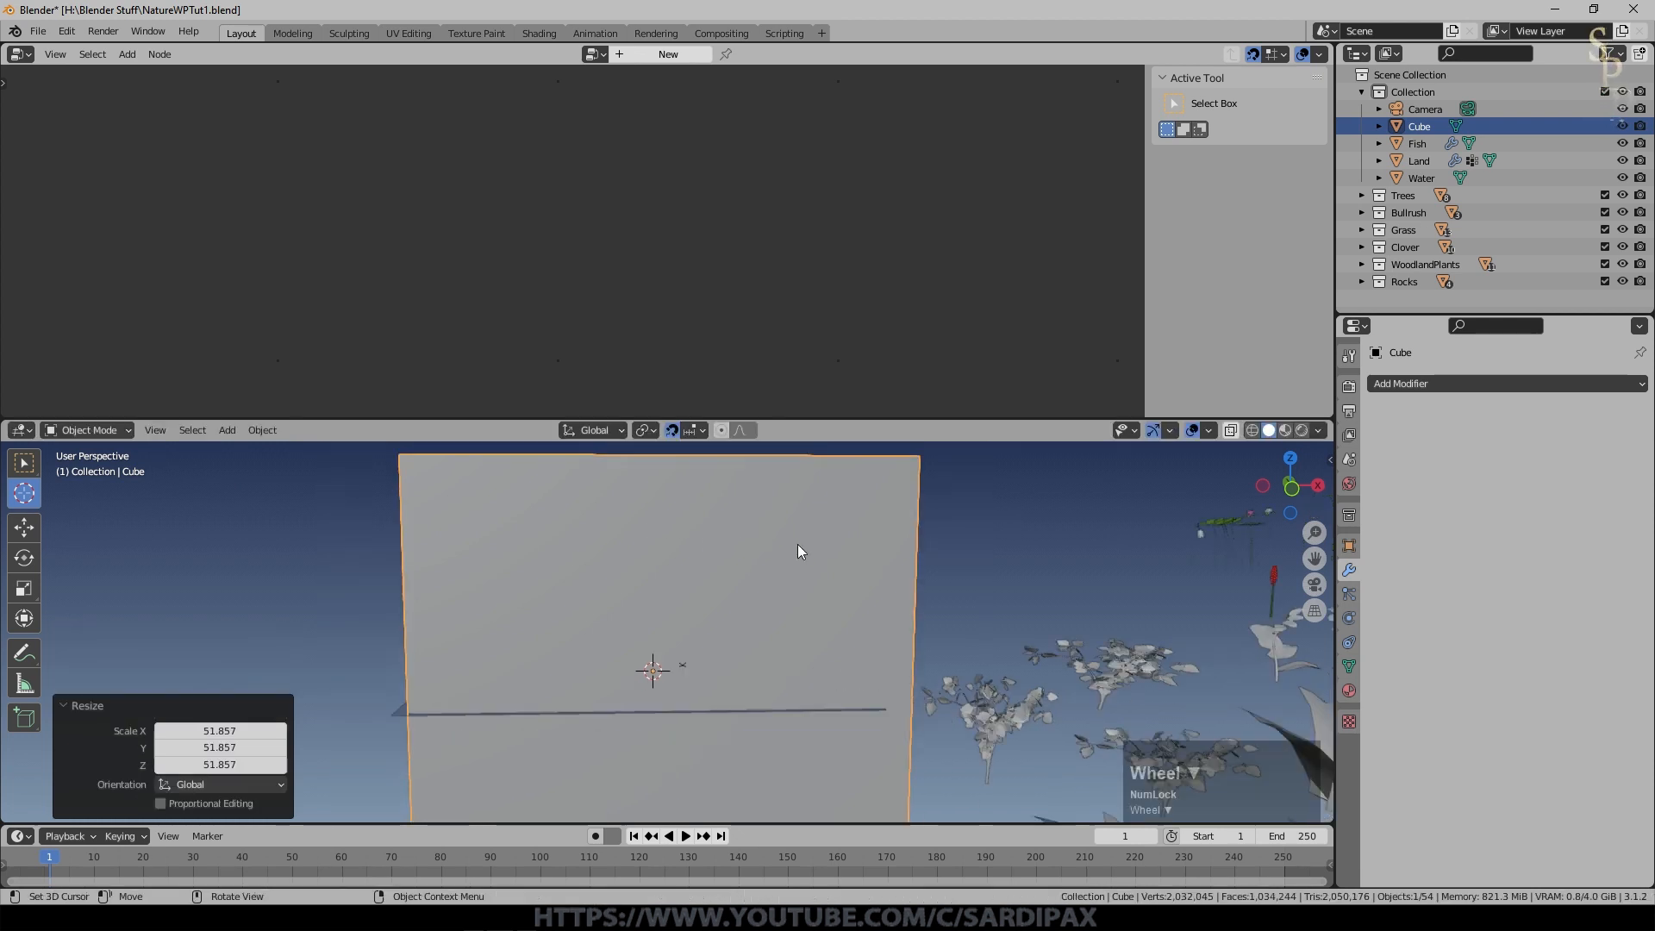
scroll(798, 552, down, 3)
key(s)
key(z)
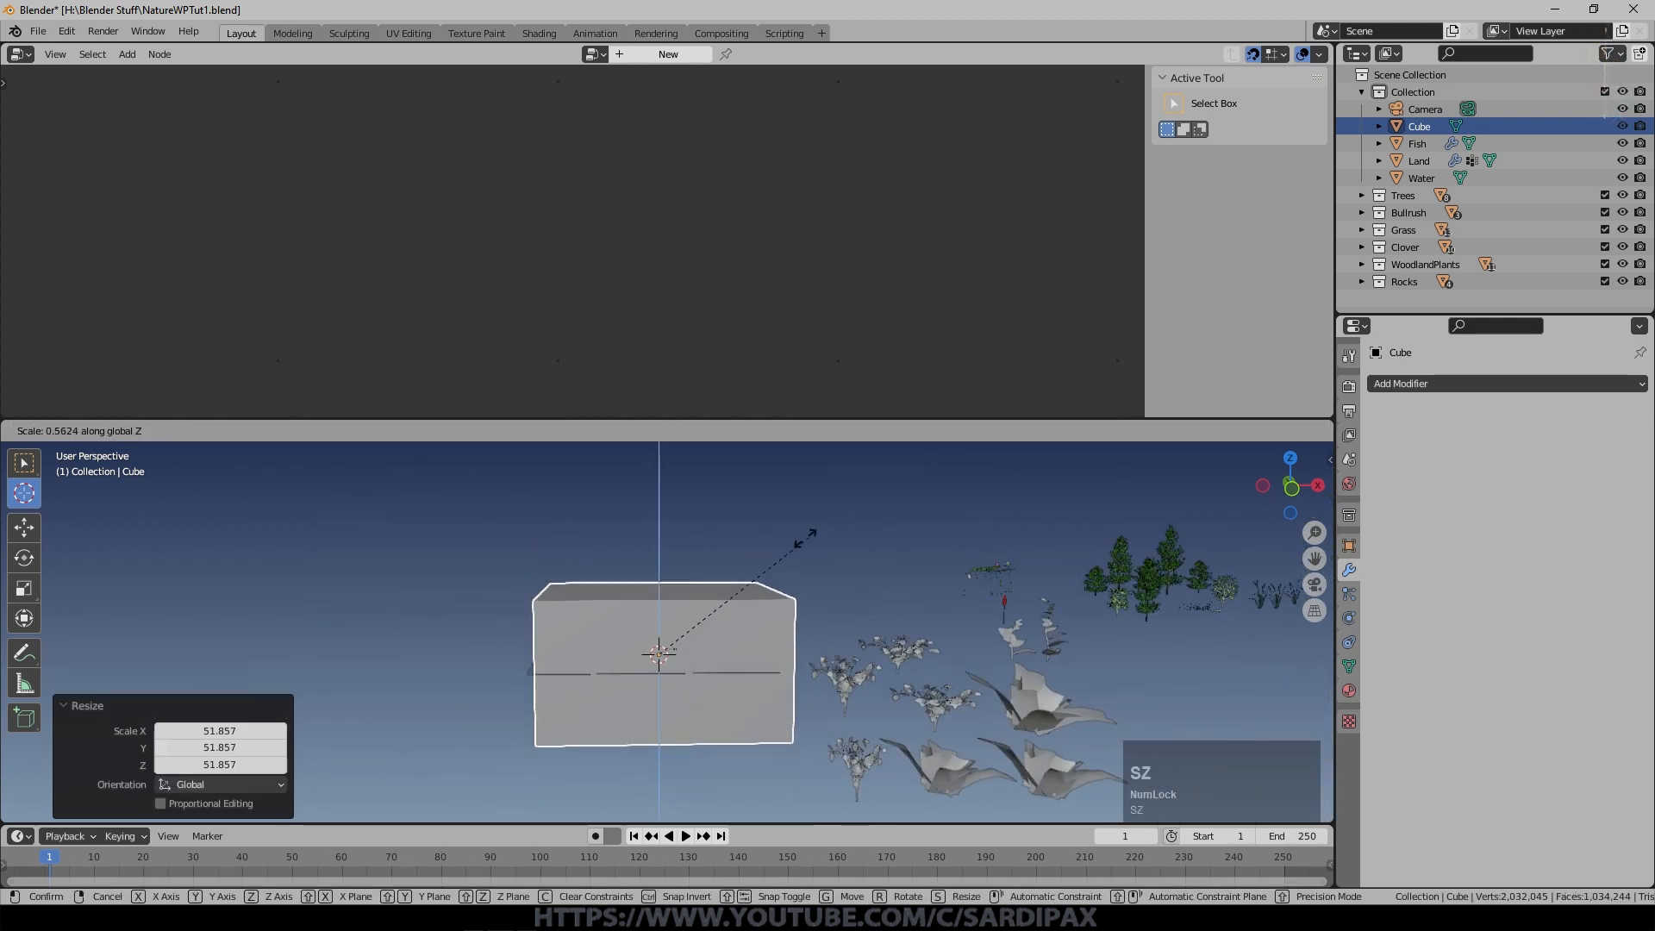
click(724, 553)
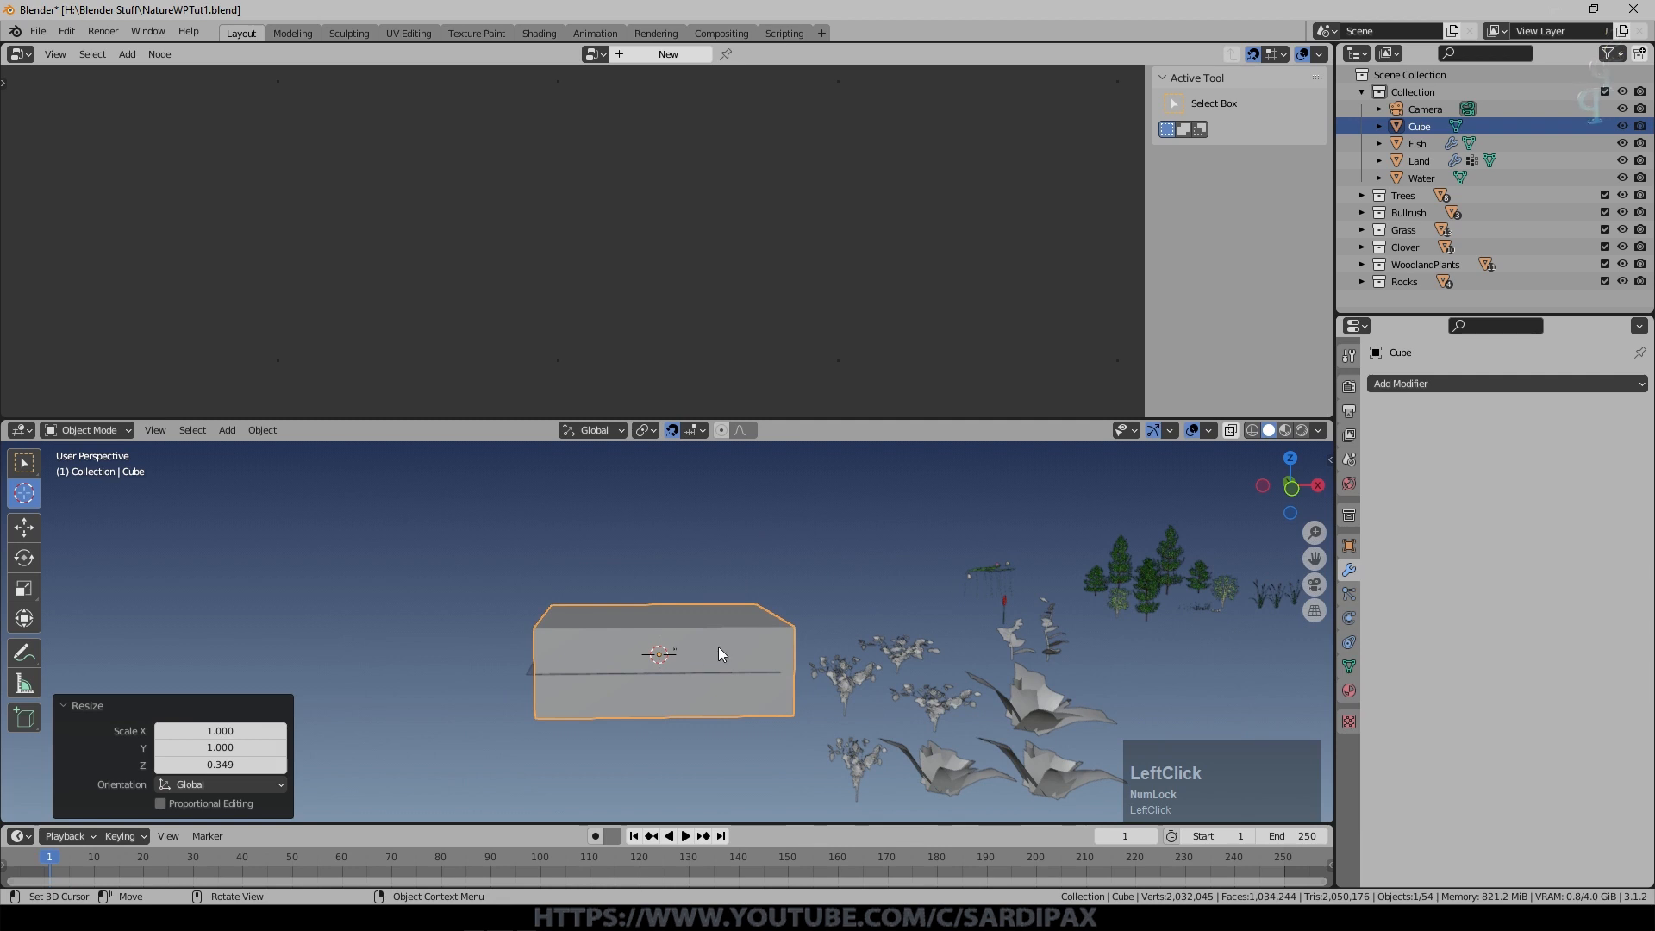
Raise the cube 4 m along Z and view it in wireframe through the camera.
key(KP_0)
key(g)
key(z)
key(4)
click(645, 603)
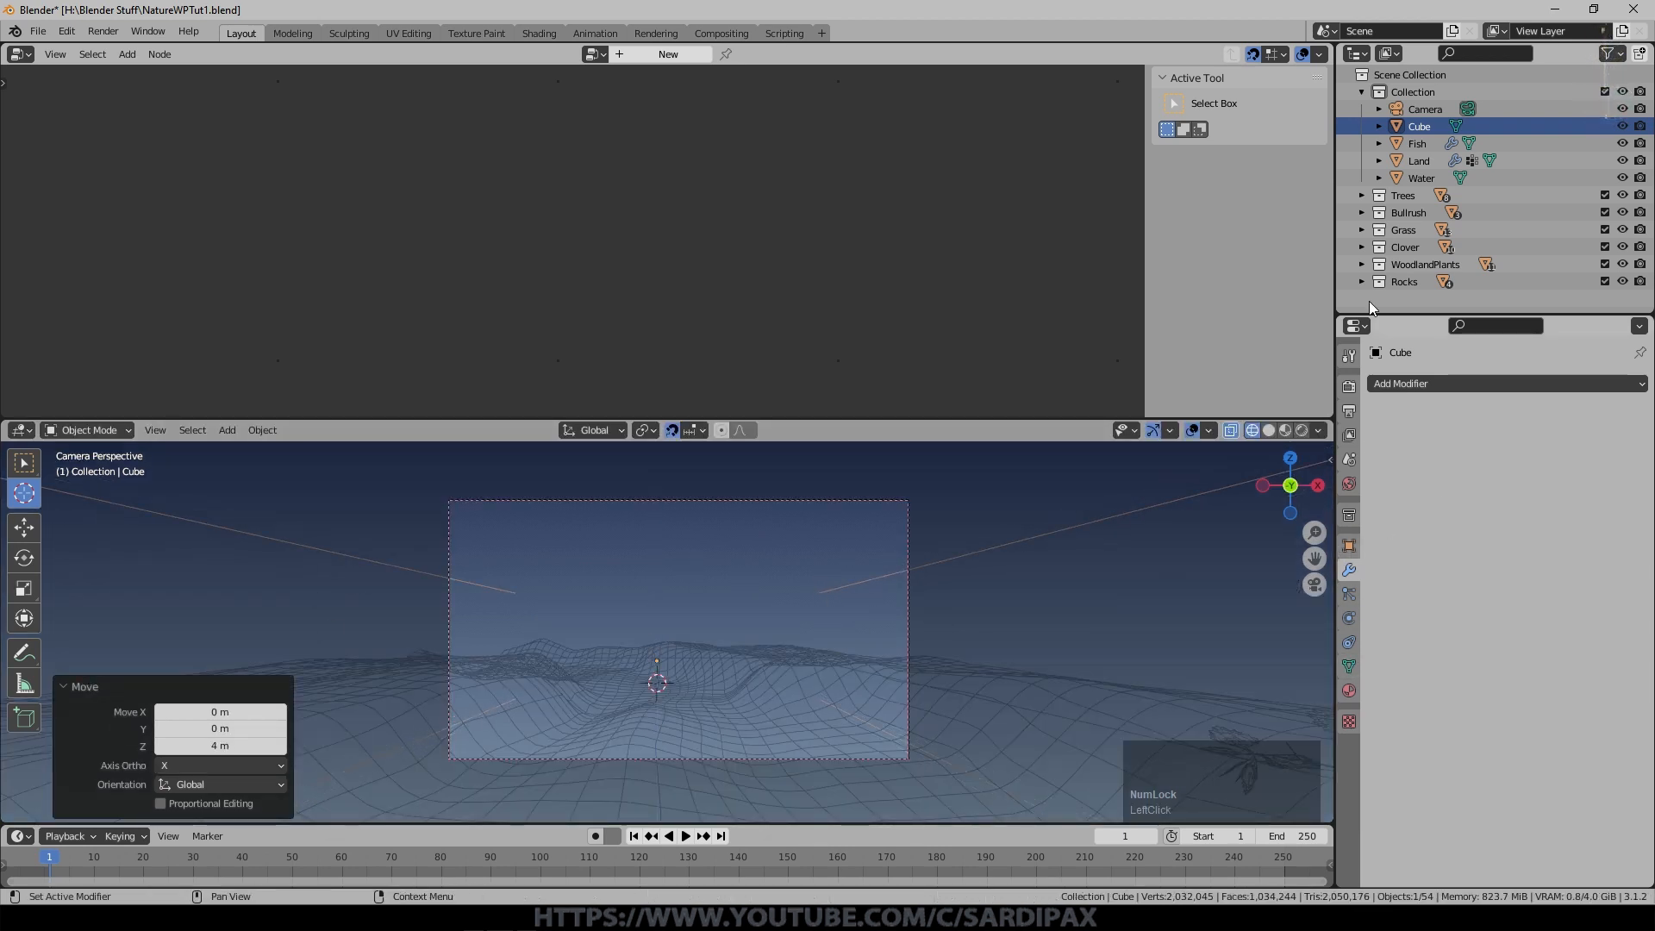
Extend the camera's Clip End to 164 m.
click(1423, 110)
click(1349, 618)
drag(1550, 573, 1564, 573)
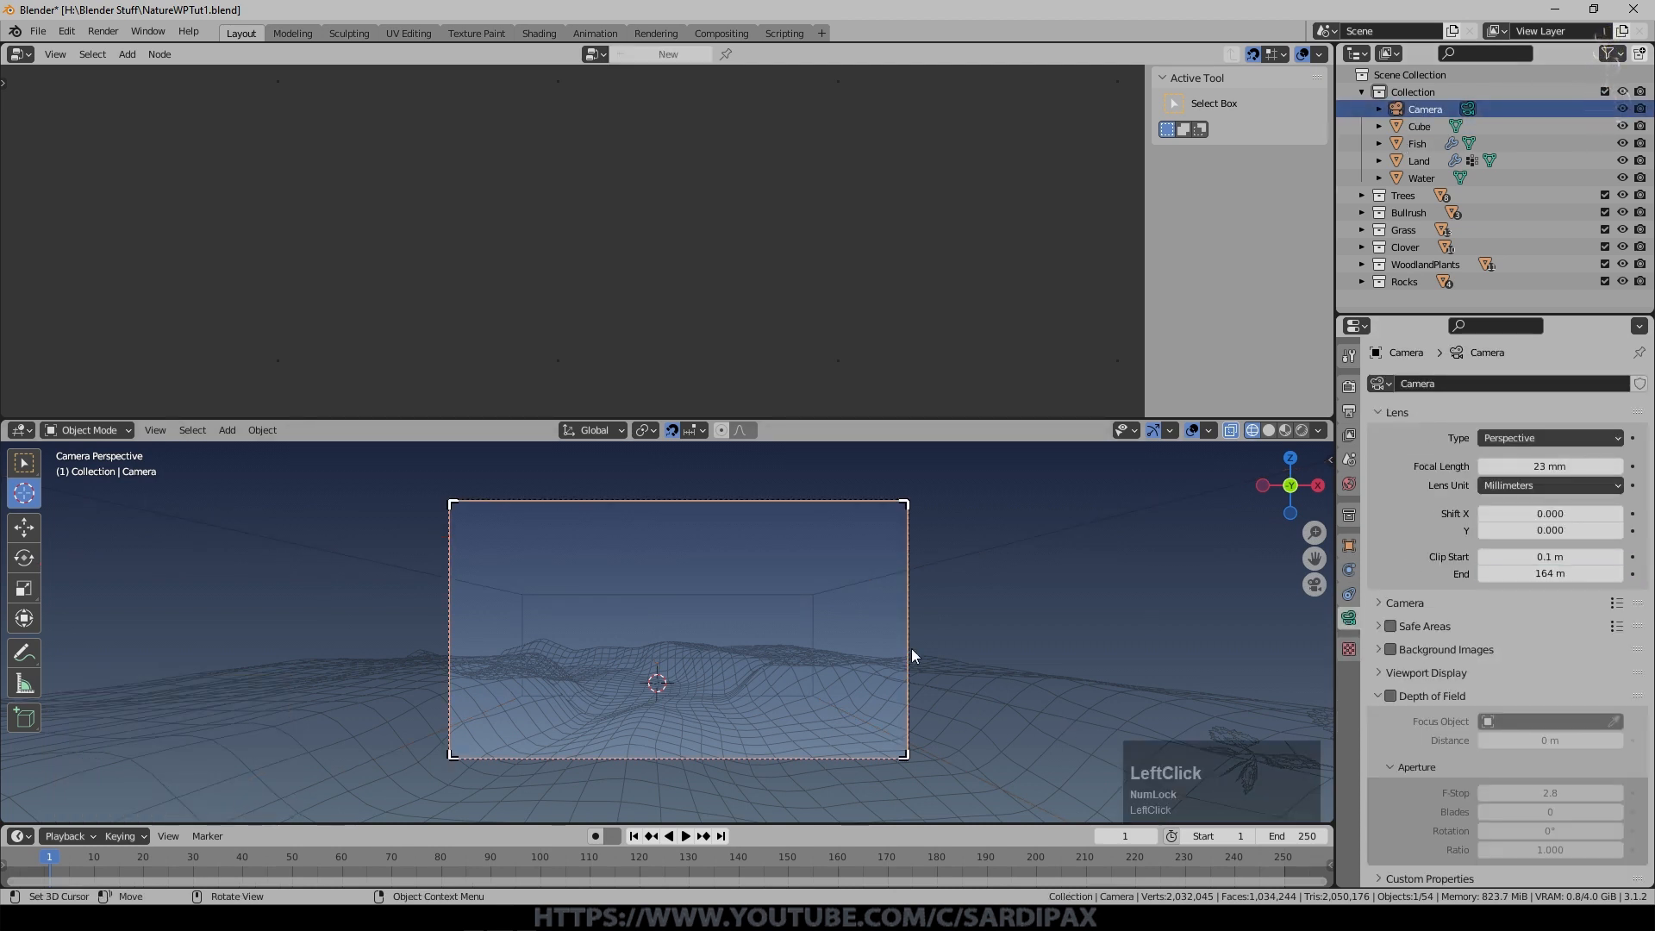
Stretch the cube along Z by a factor of about 1.55, check how it encloses the land, and return to the camera view.
click(872, 581)
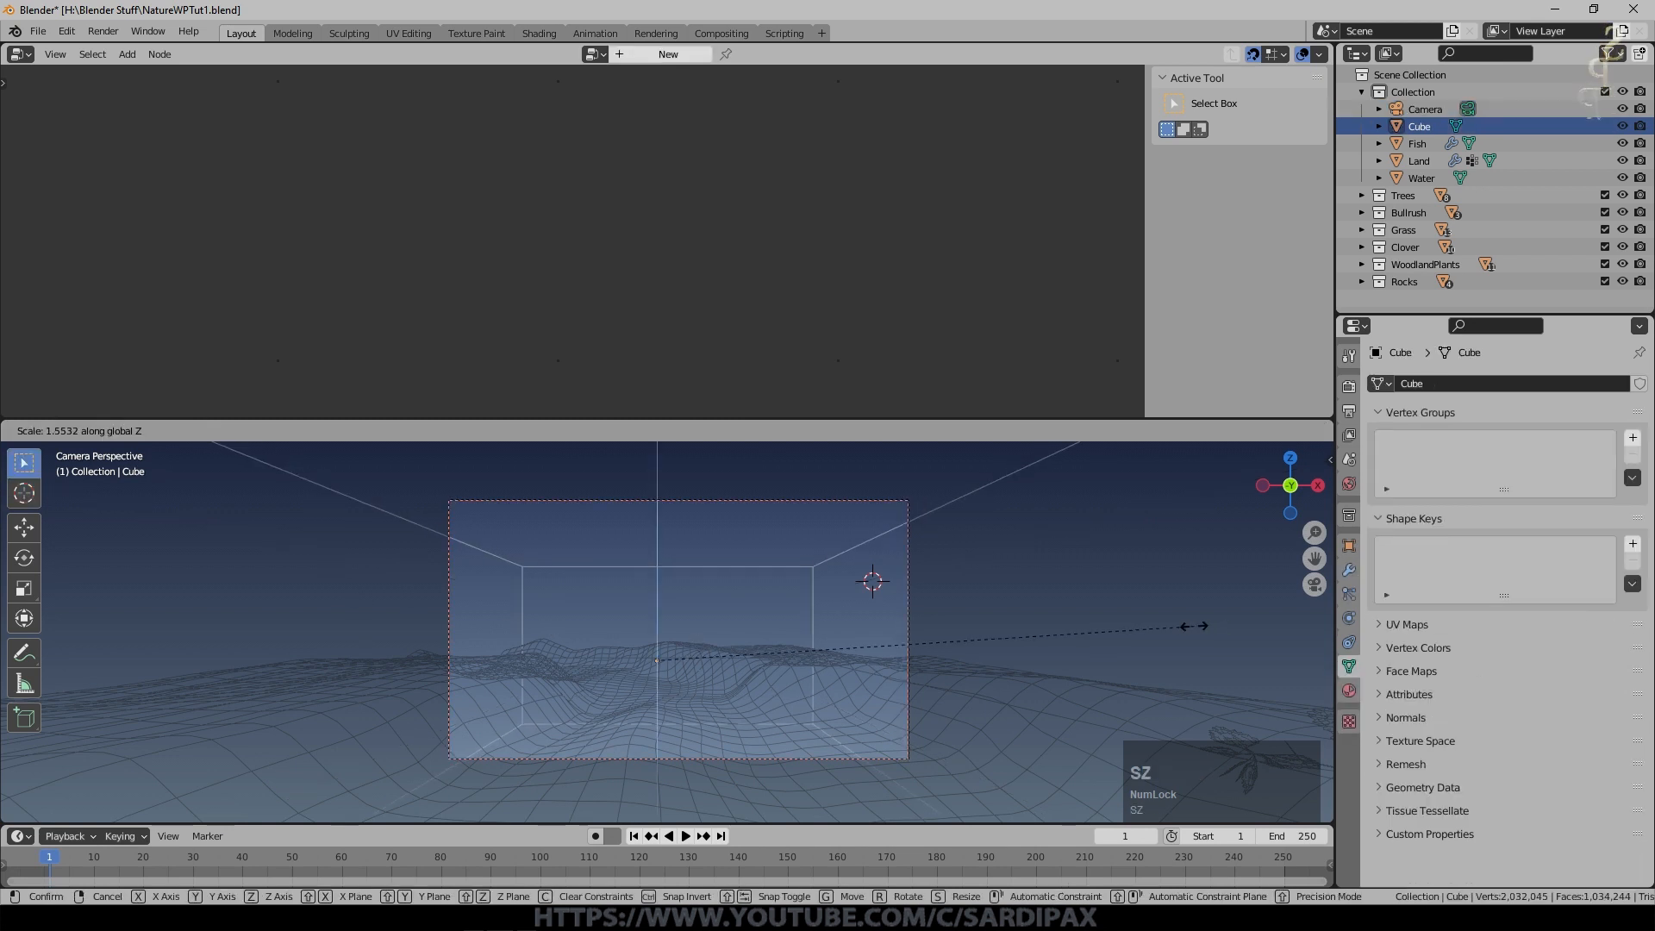
click(1191, 624)
middle_drag(747, 584, 787, 728)
scroll(790, 680, down, 2)
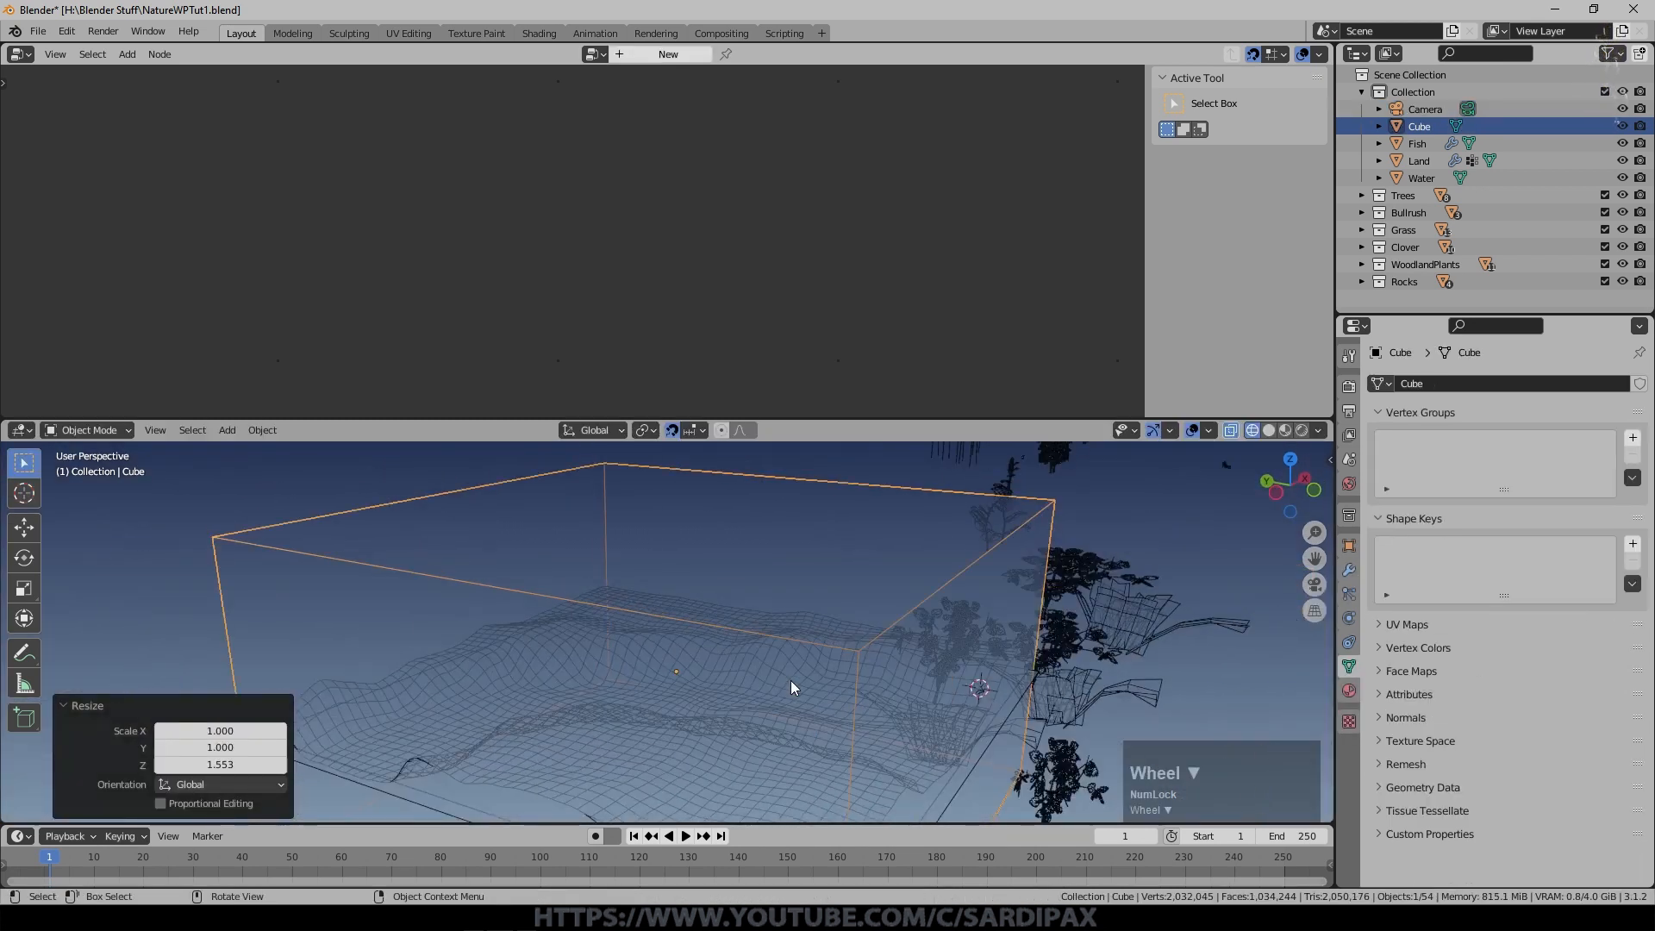
key(KP_0)
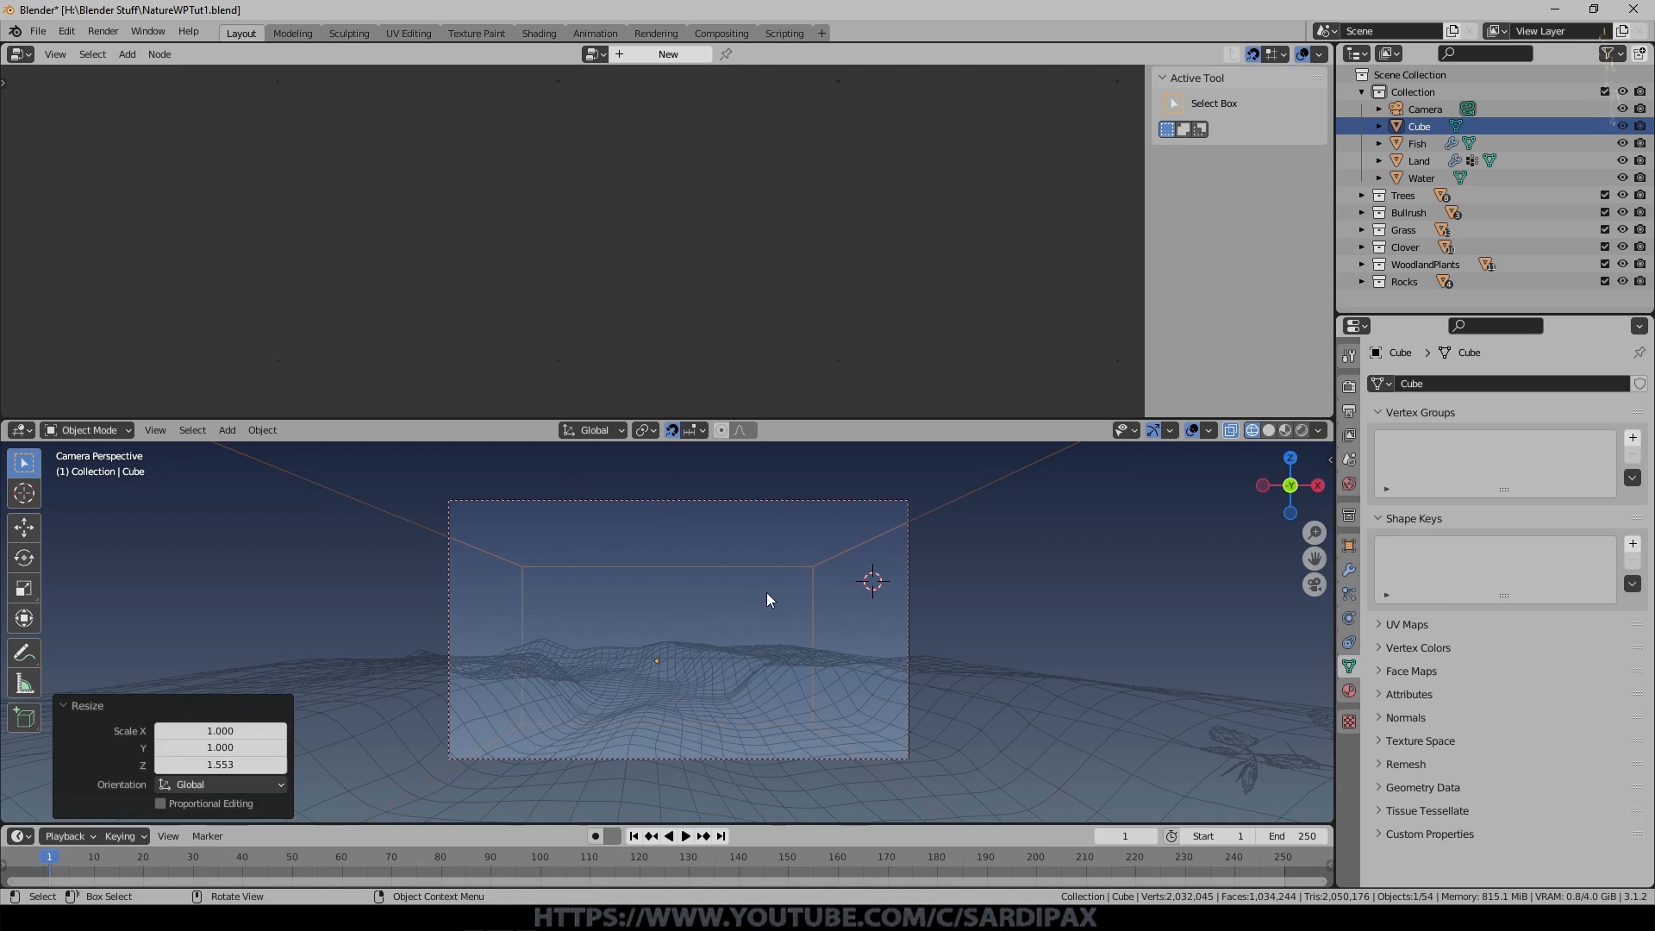
Switch the viewport to rendered shading and change the node area to the Shader Editor in Object mode.
click(1301, 430)
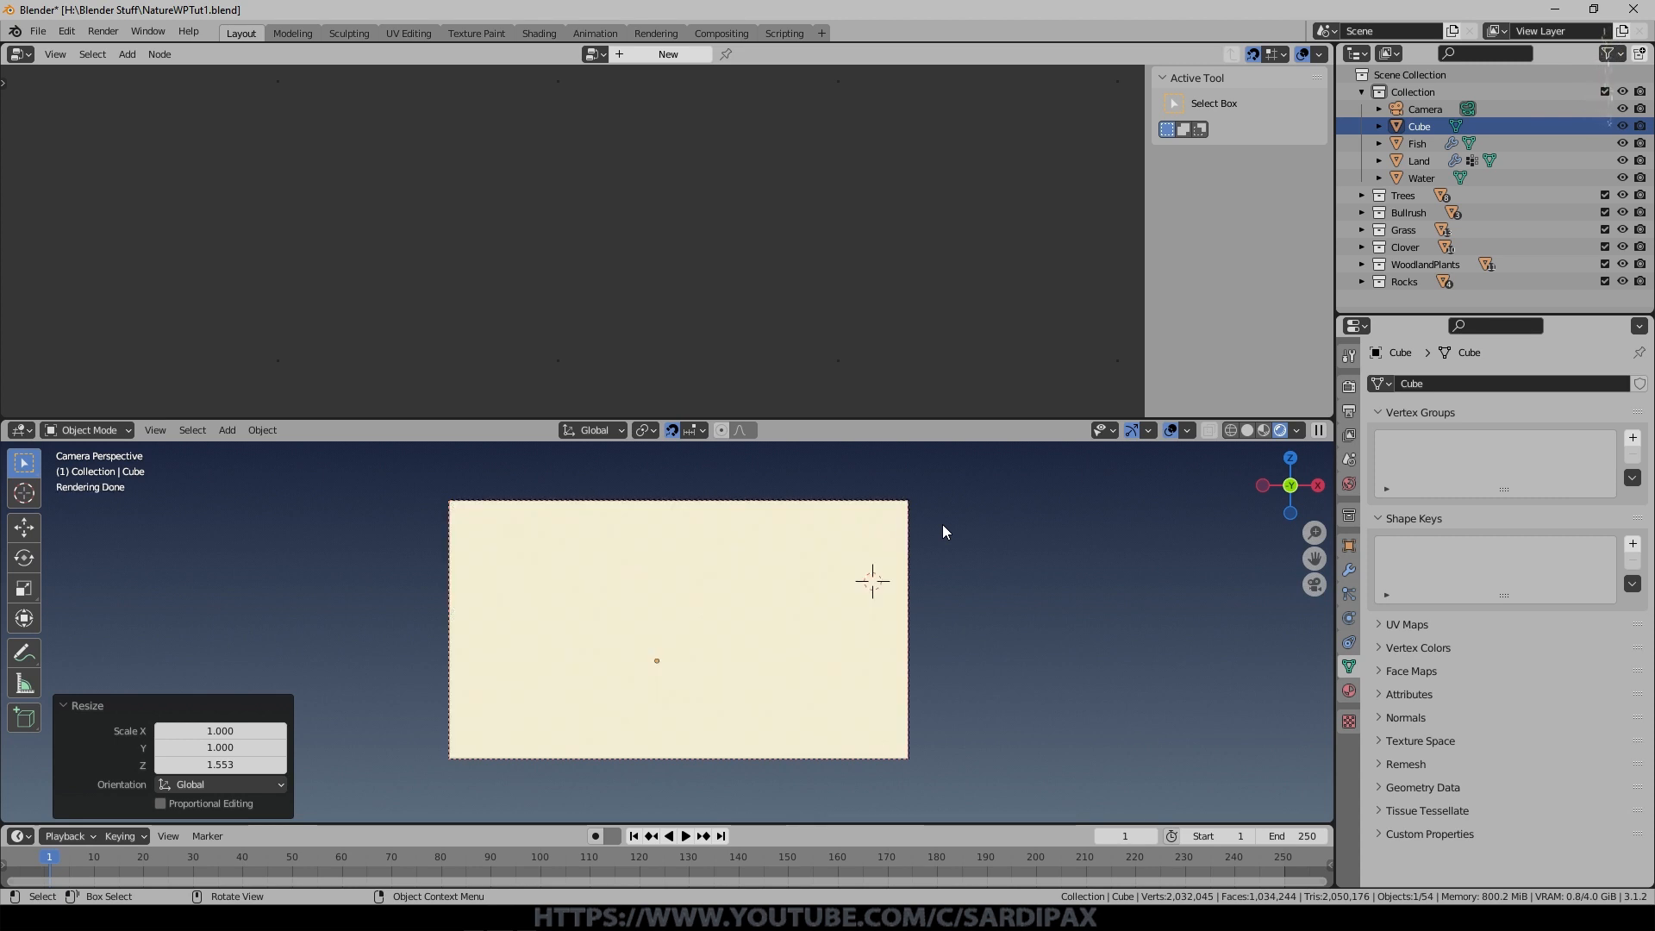
click(19, 53)
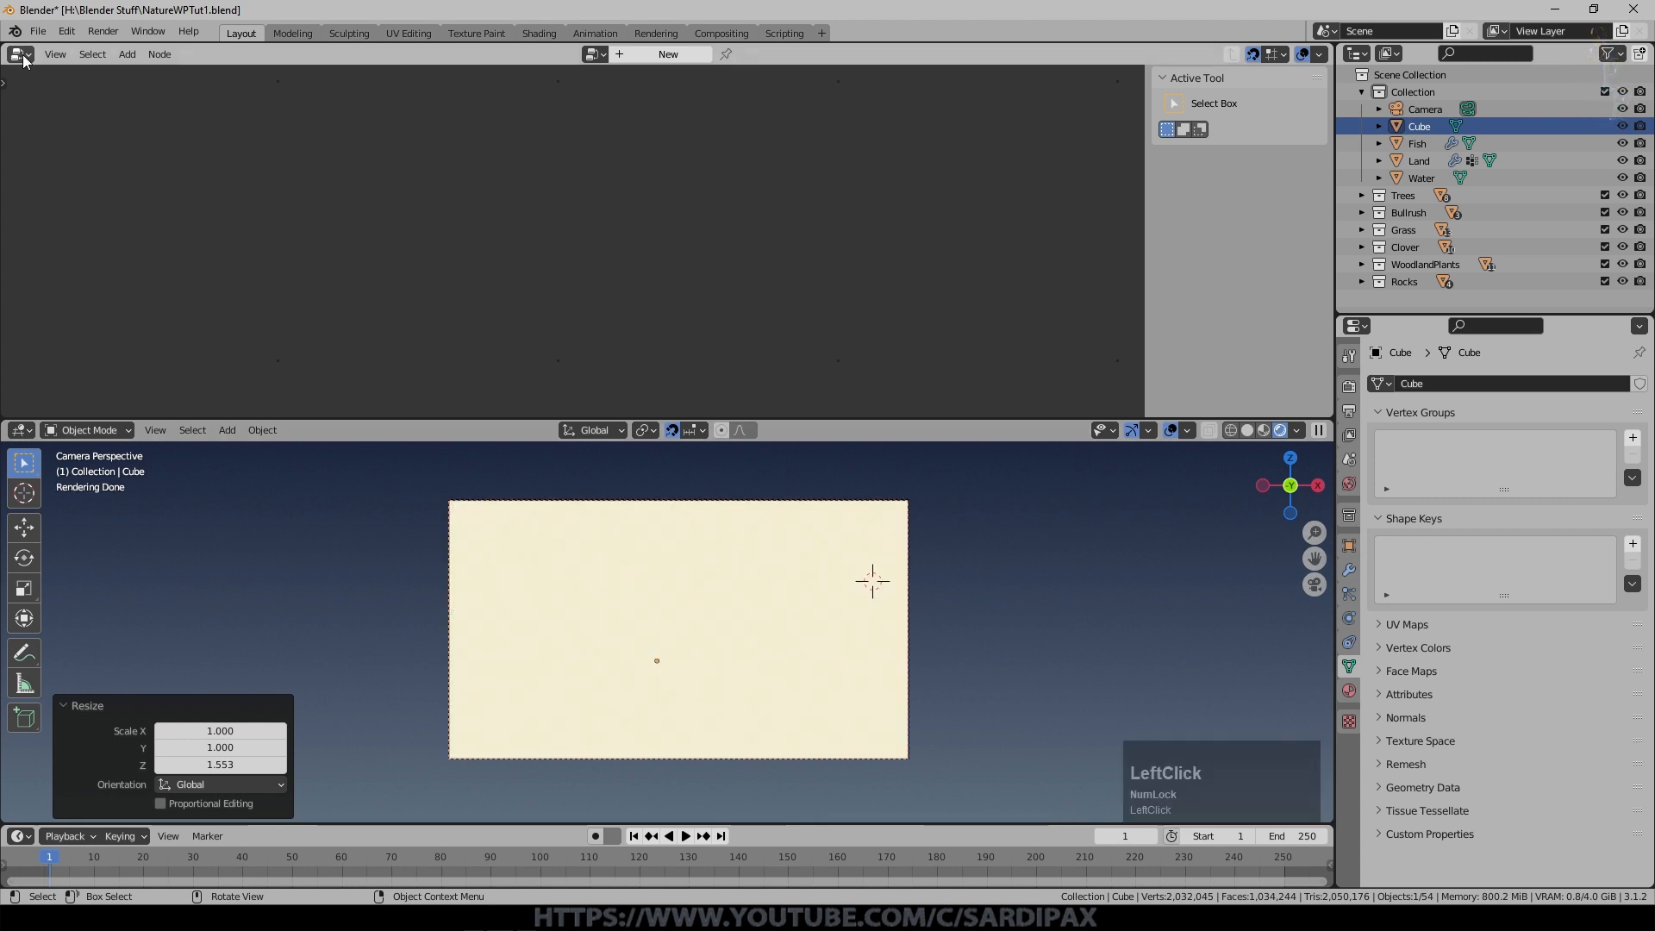
click(60, 216)
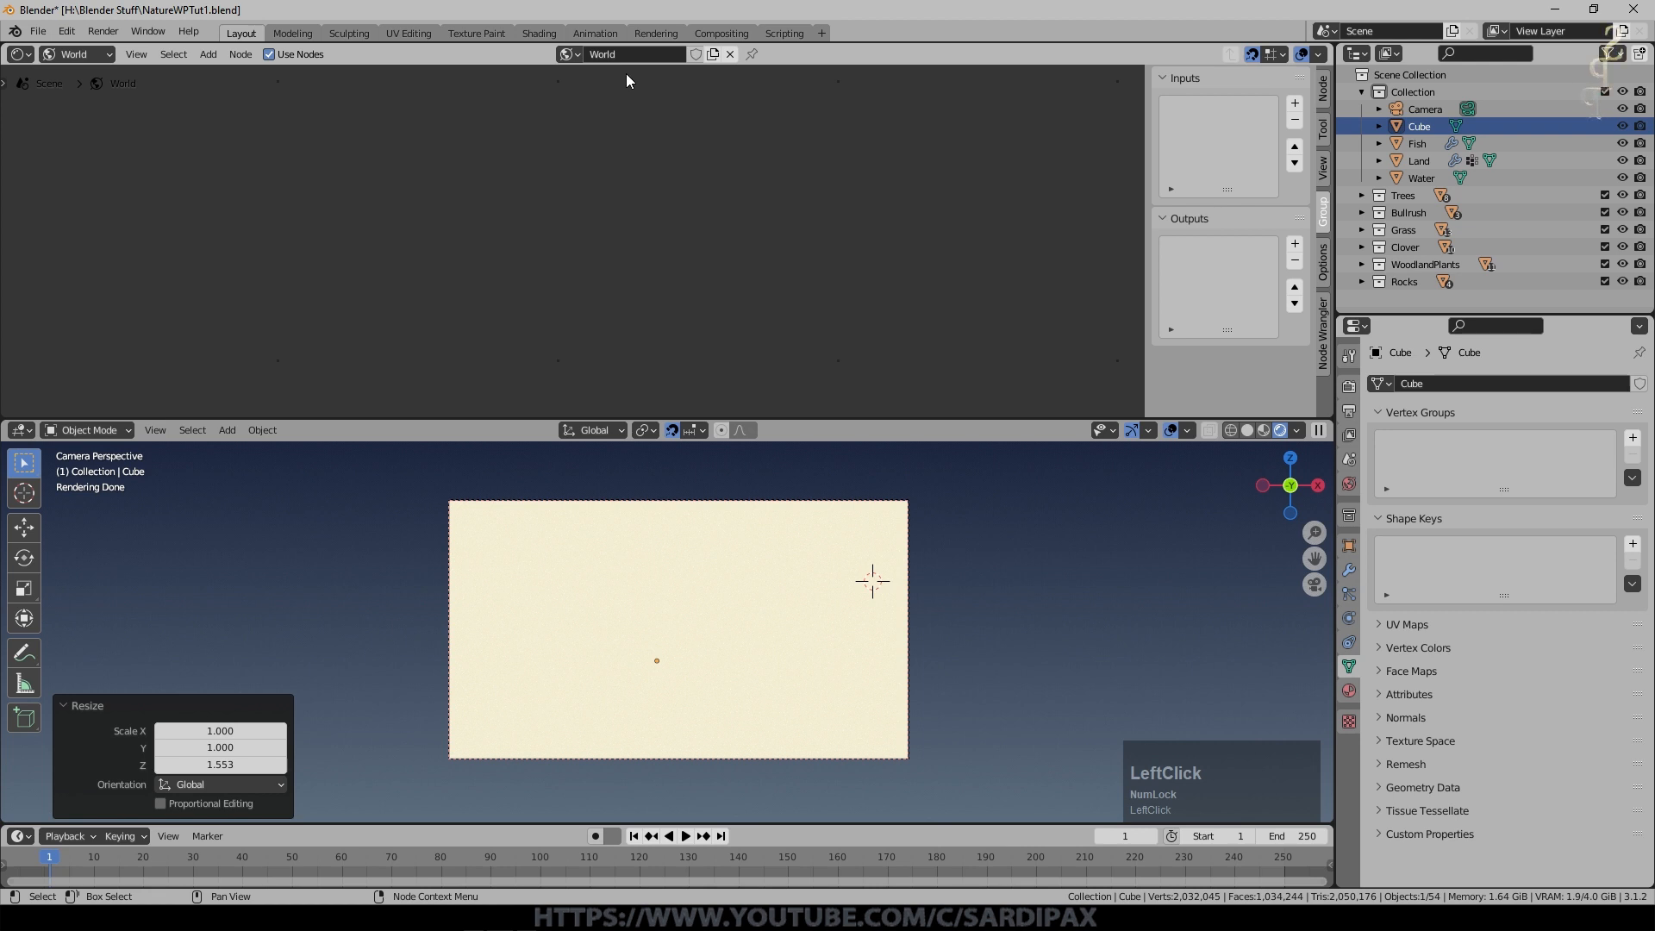
click(80, 54)
click(80, 96)
Rename the cube as Mist.
key(F2)
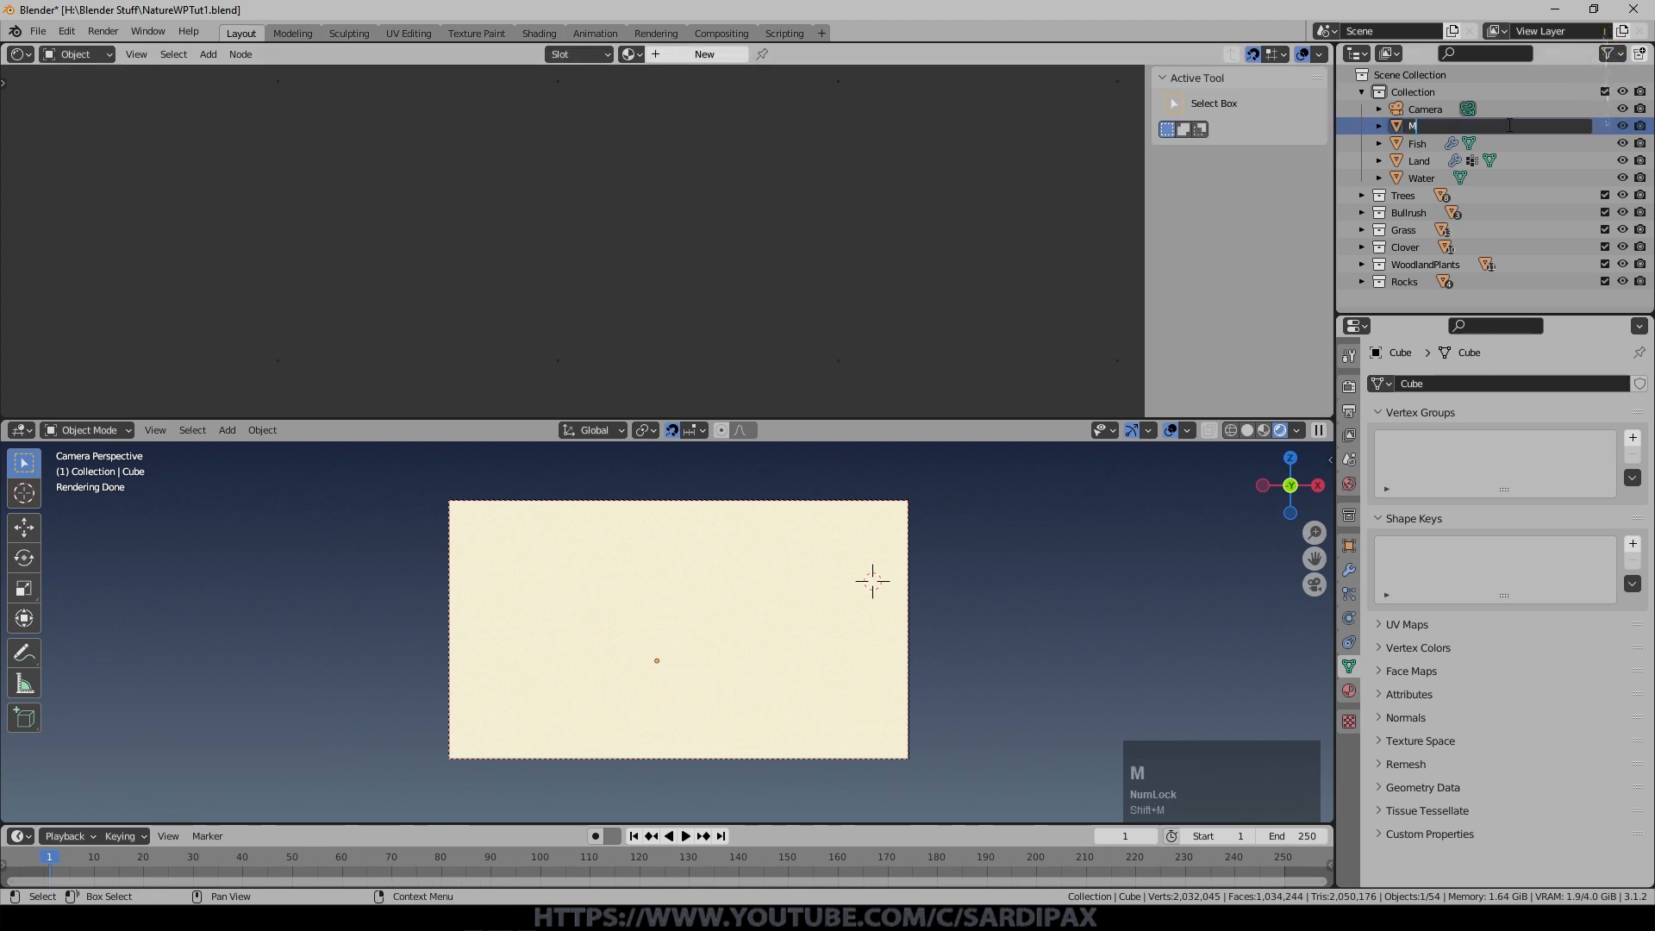
text(Mist)
key(Return)
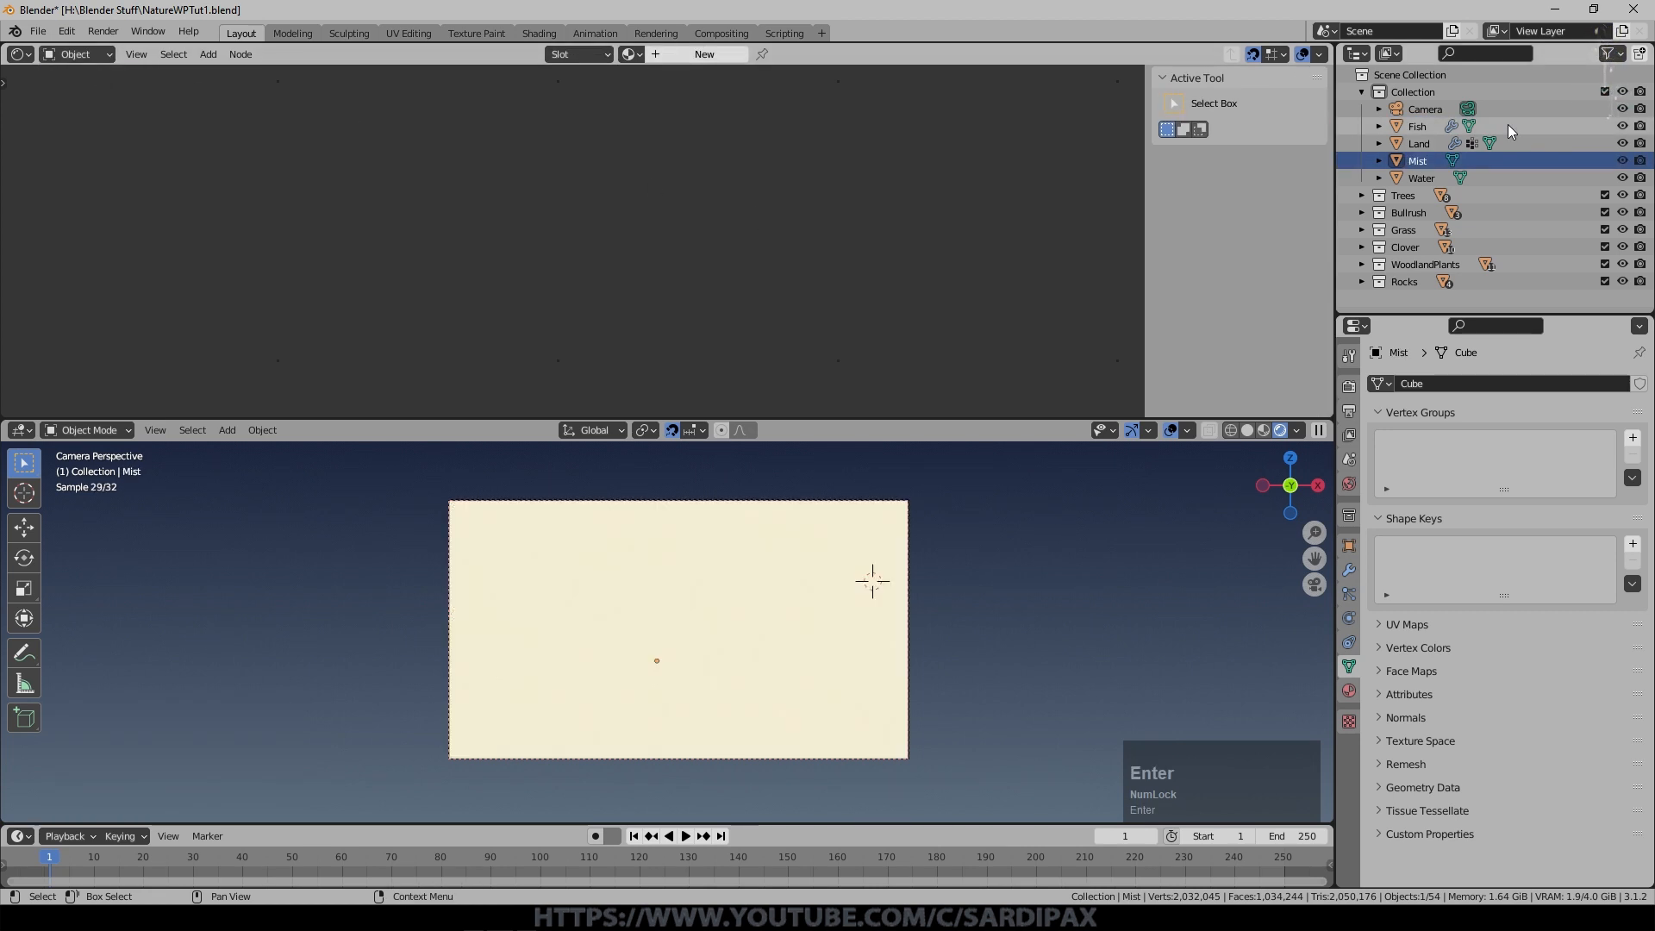
Create a new material on Mist and delete its Principled BSDF node.
click(704, 53)
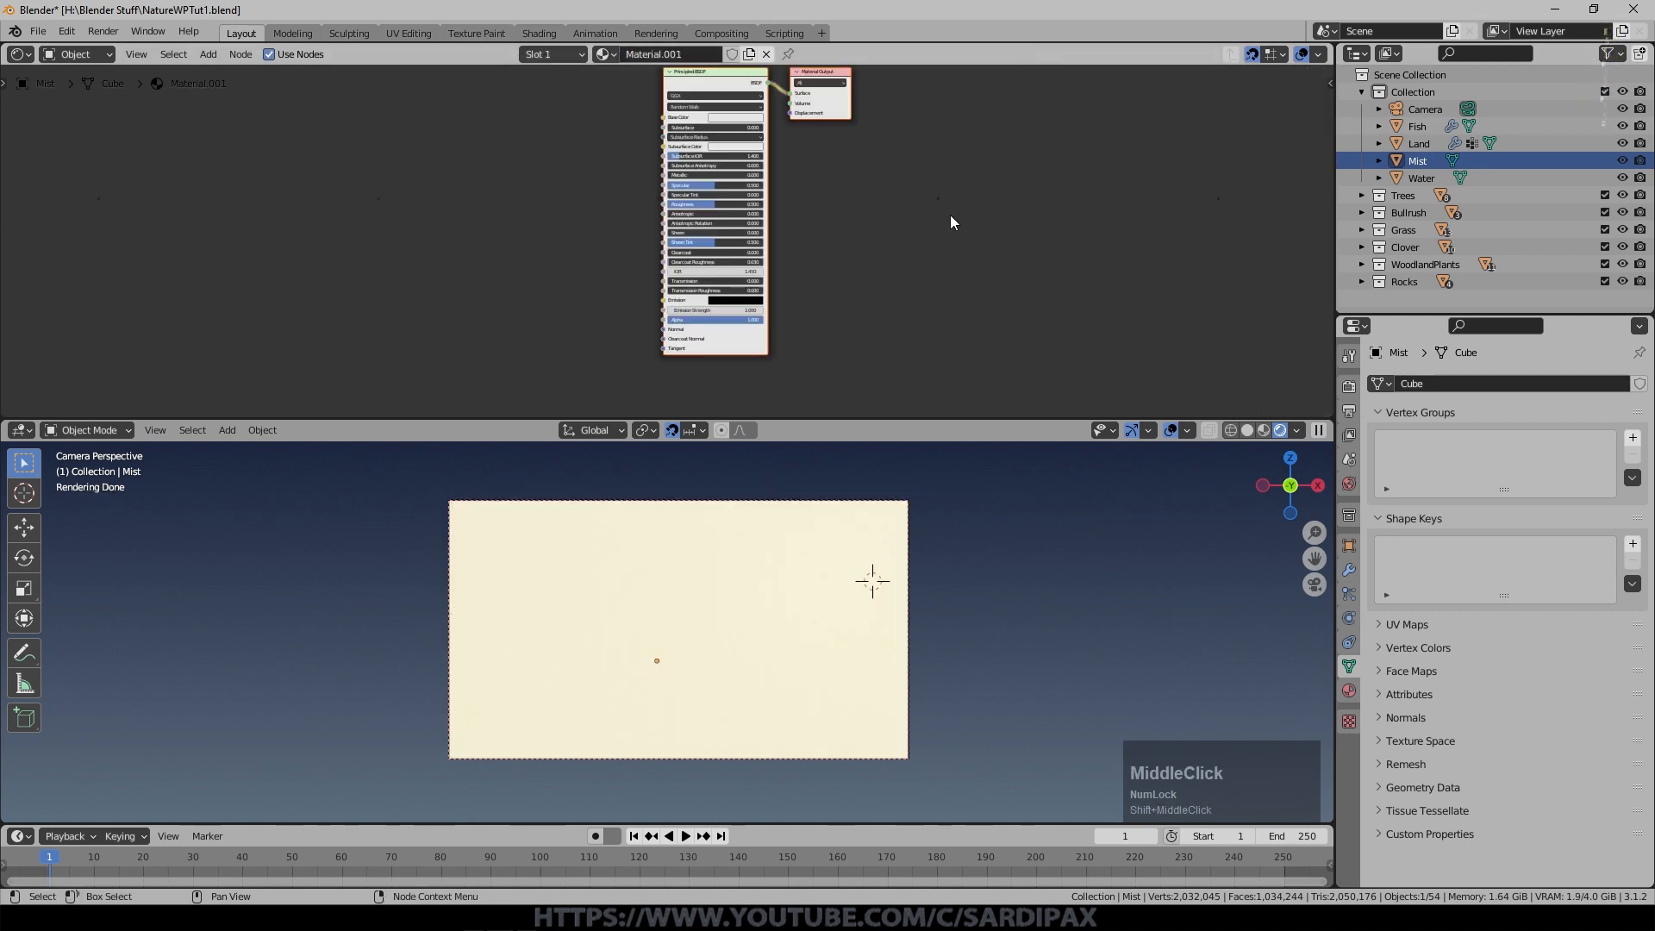
middle_drag(951, 222, 893, 266)
scroll(893, 267, up, 2)
click(691, 98)
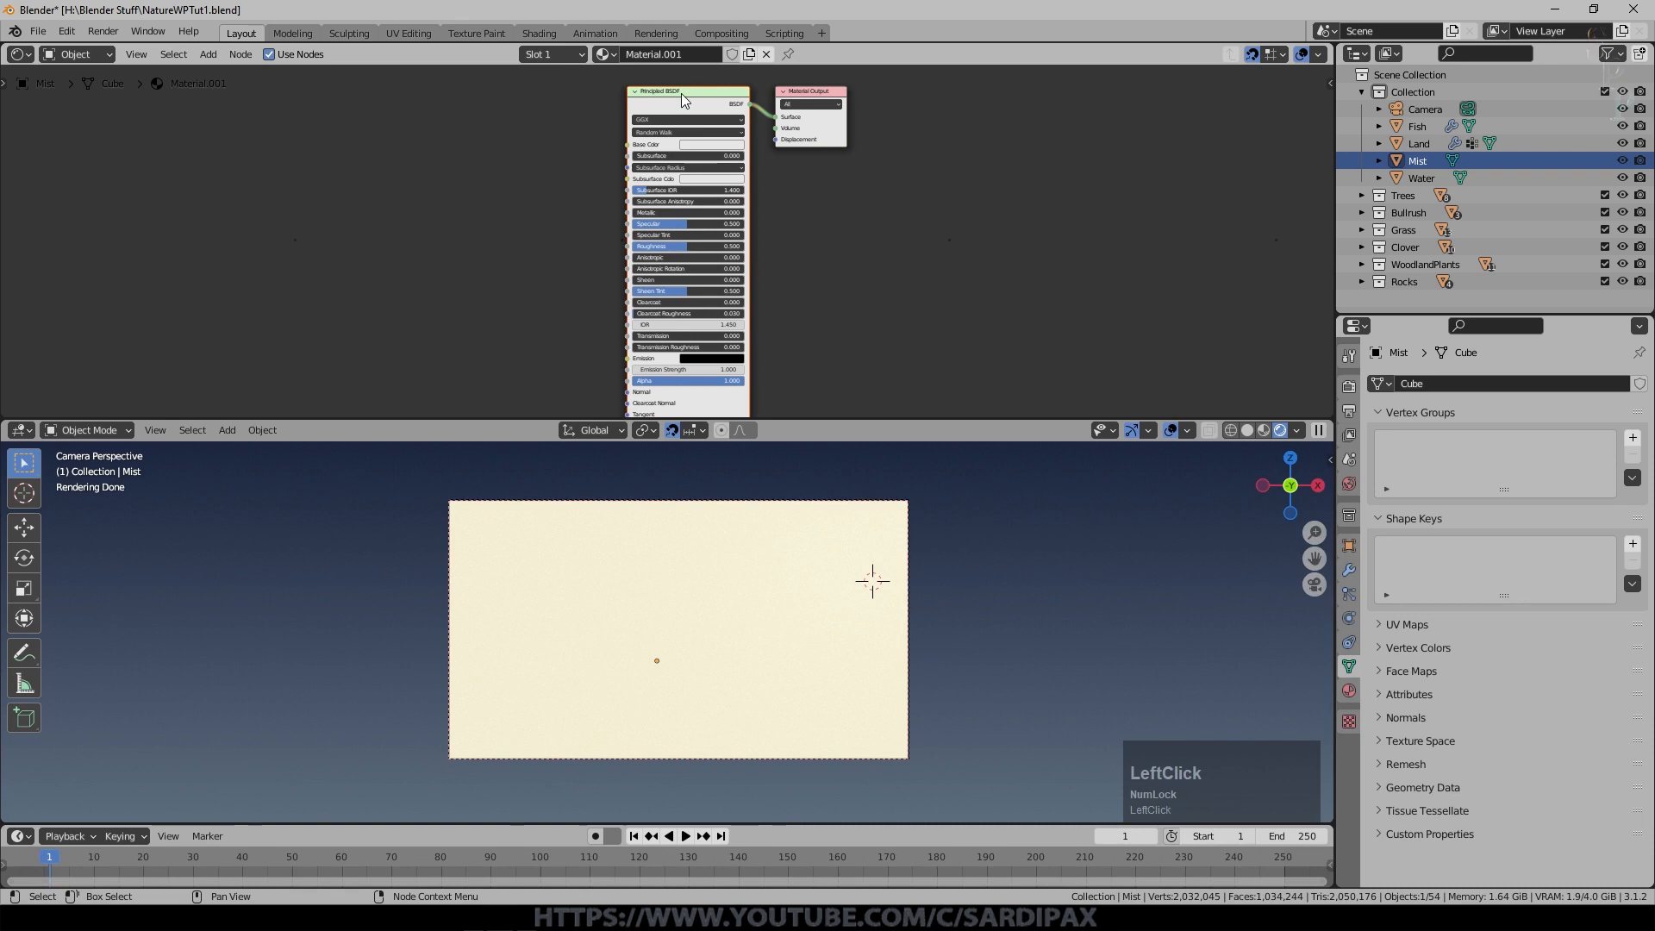
key(Delete)
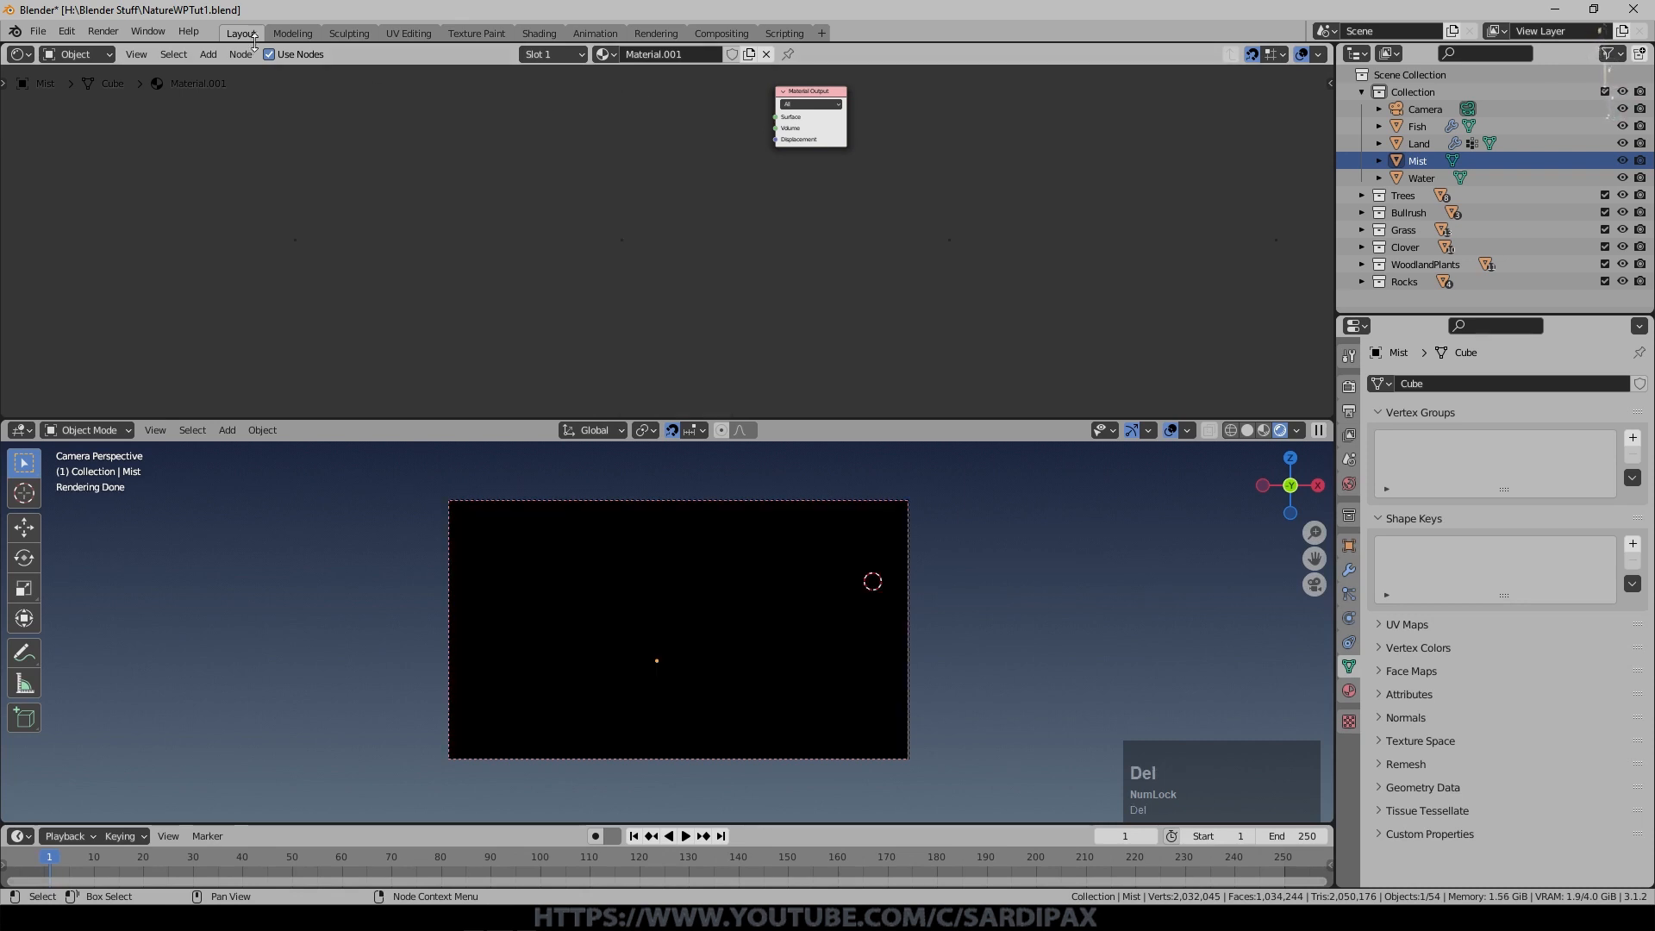
Add a Volume Scatter node and connect it to the Volume input of the Material Output.
click(207, 54)
mouse_move(246, 136)
click(384, 458)
click(732, 146)
scroll(888, 276, up, 3)
drag(591, 309, 663, 296)
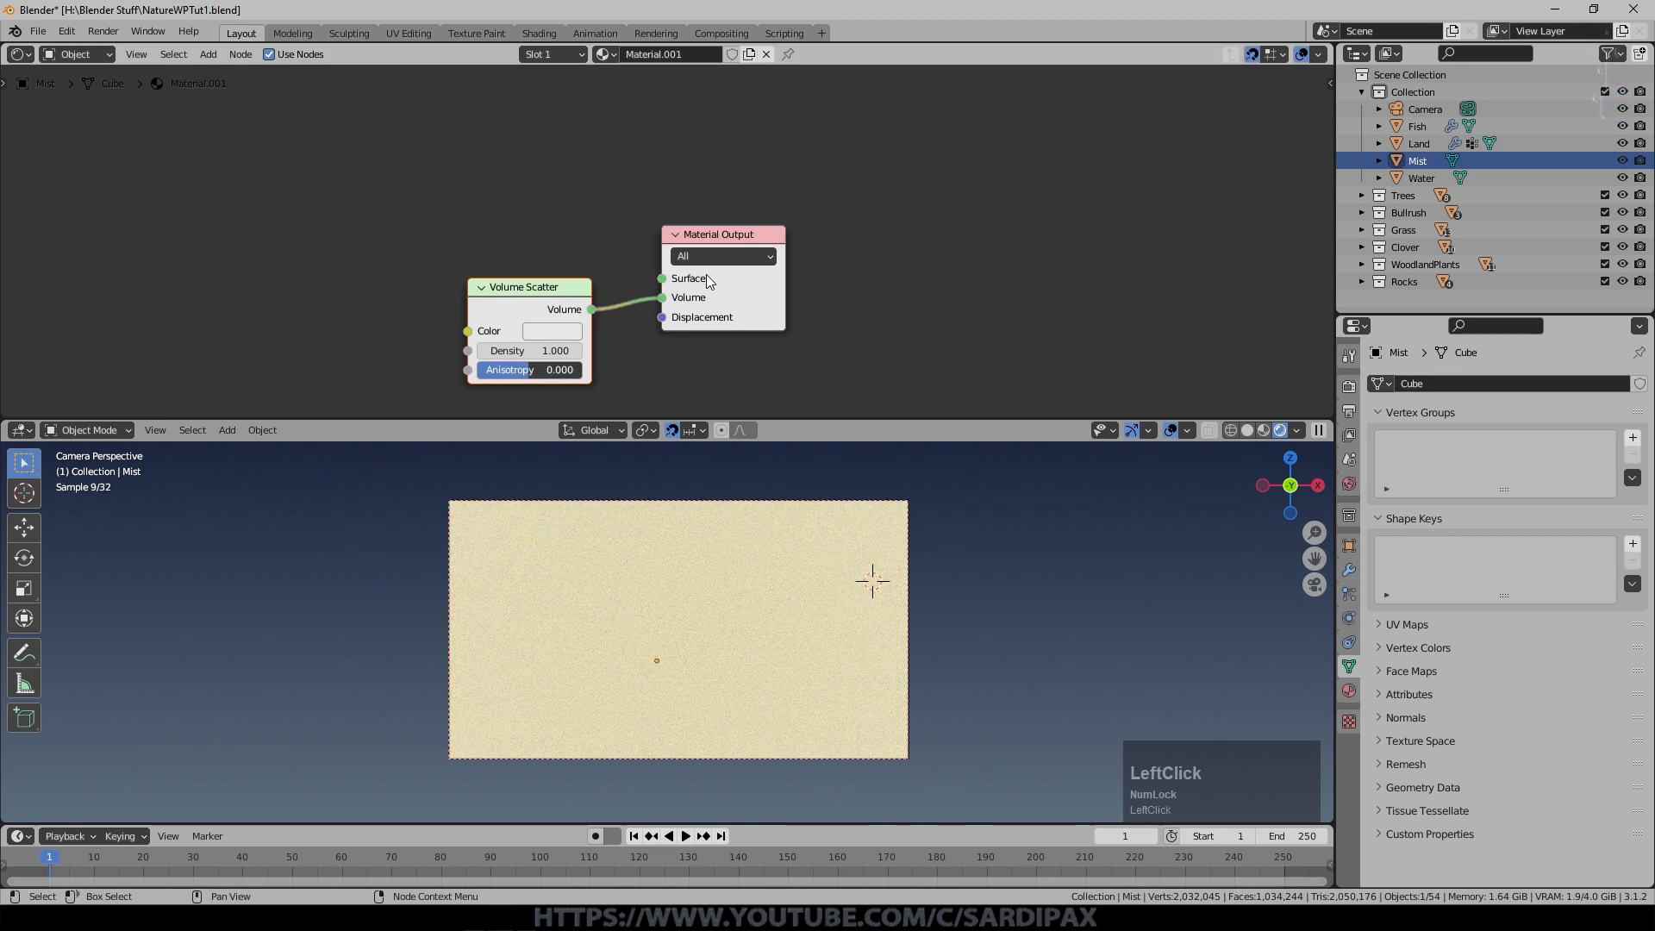
Give the Volume Scatter node a pale blue colour and a density of 0.010.
click(564, 333)
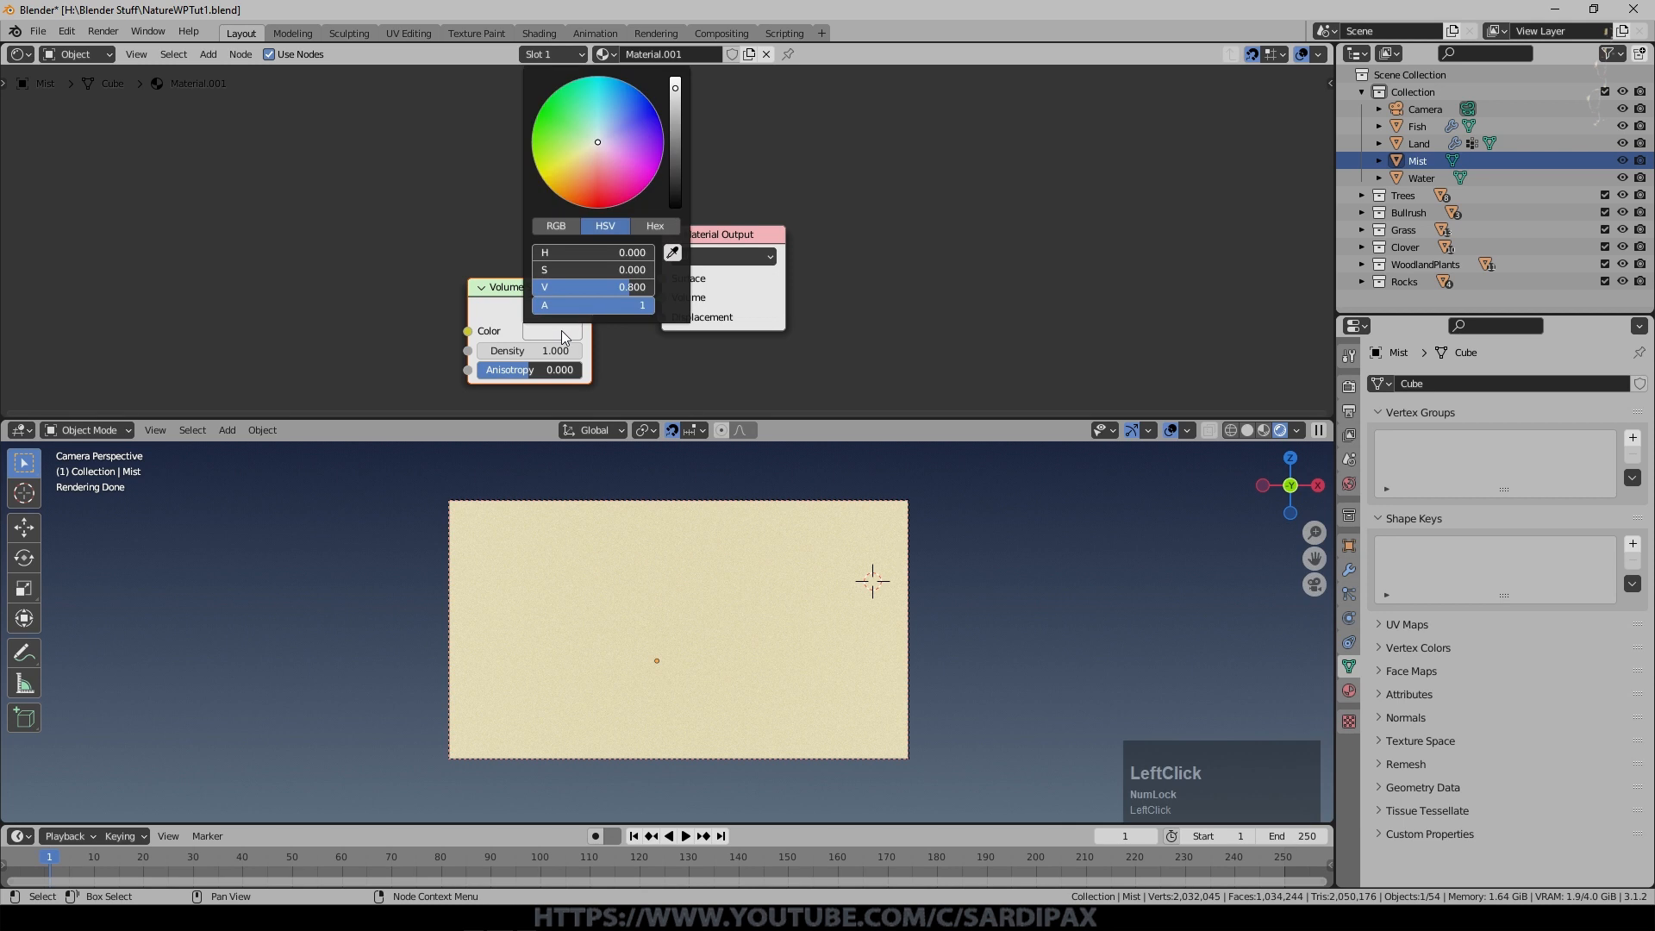
click(602, 138)
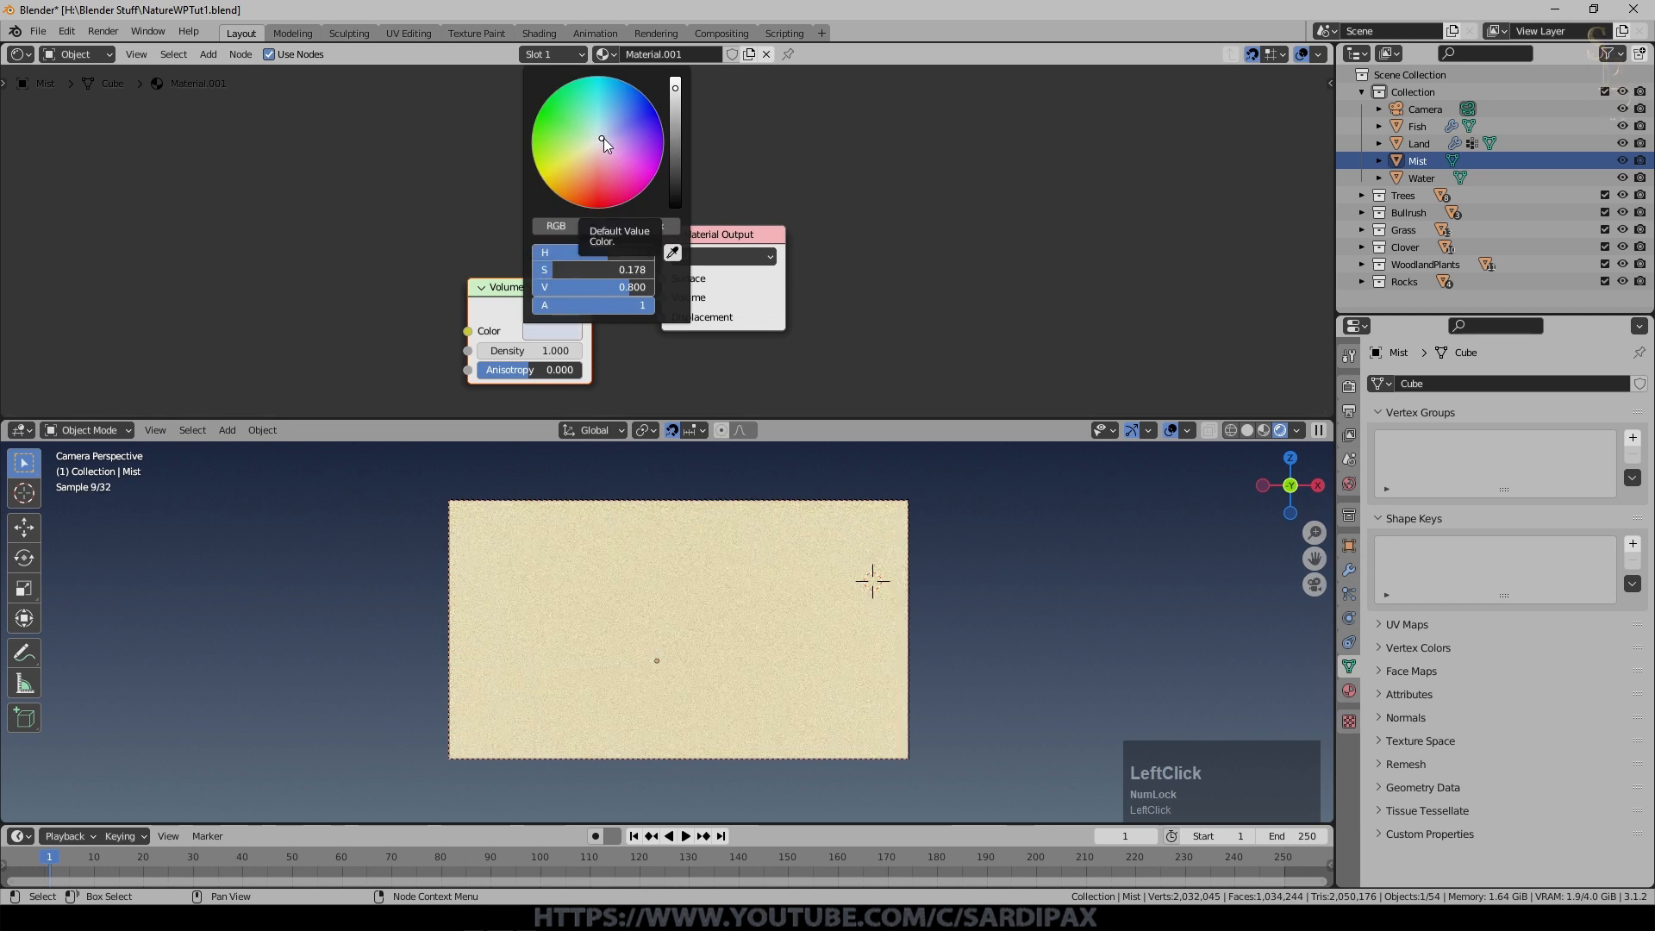
click(531, 351)
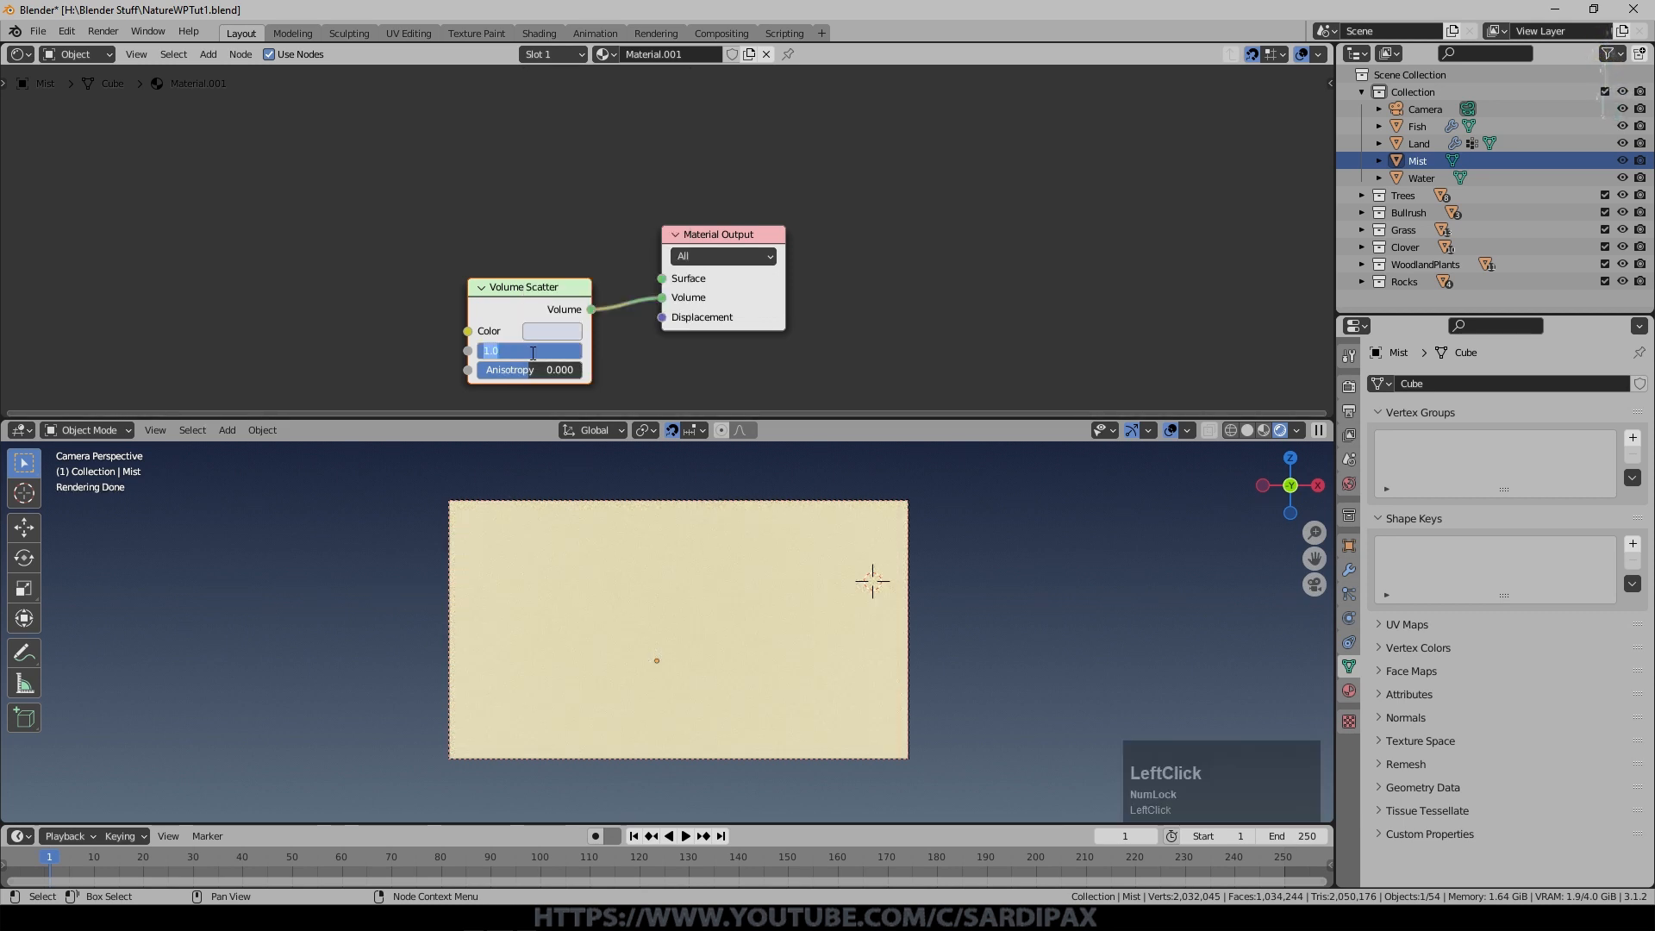
text(1)
key(KP_Enter)
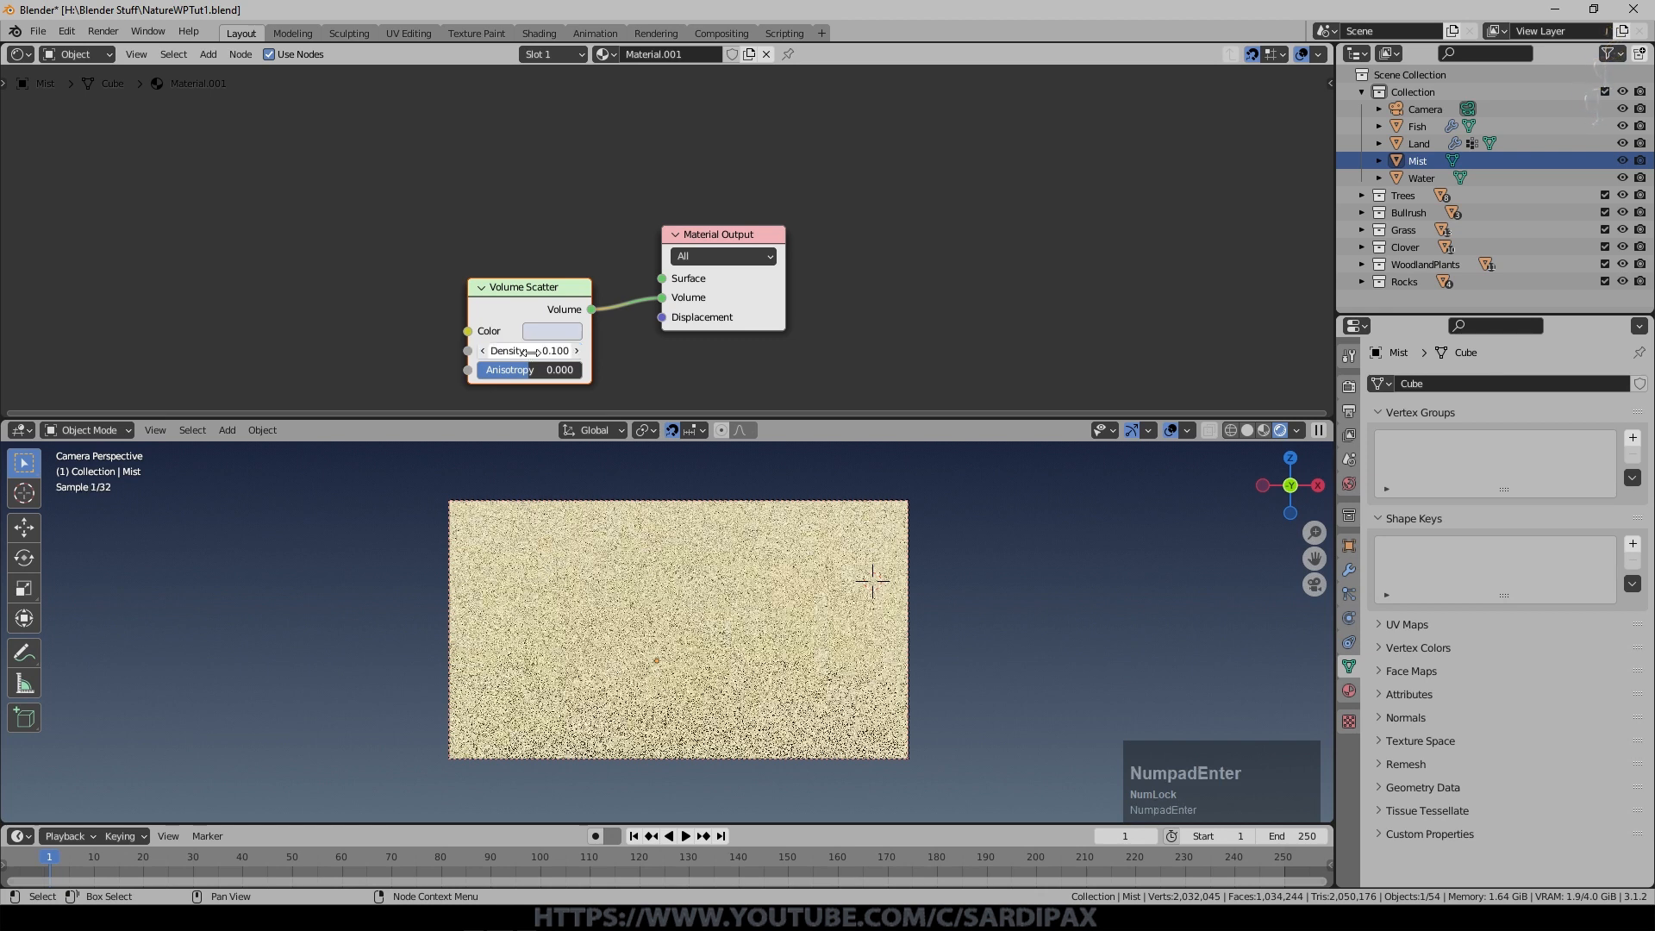
click(532, 352)
text(.010)
key(KP_Enter)
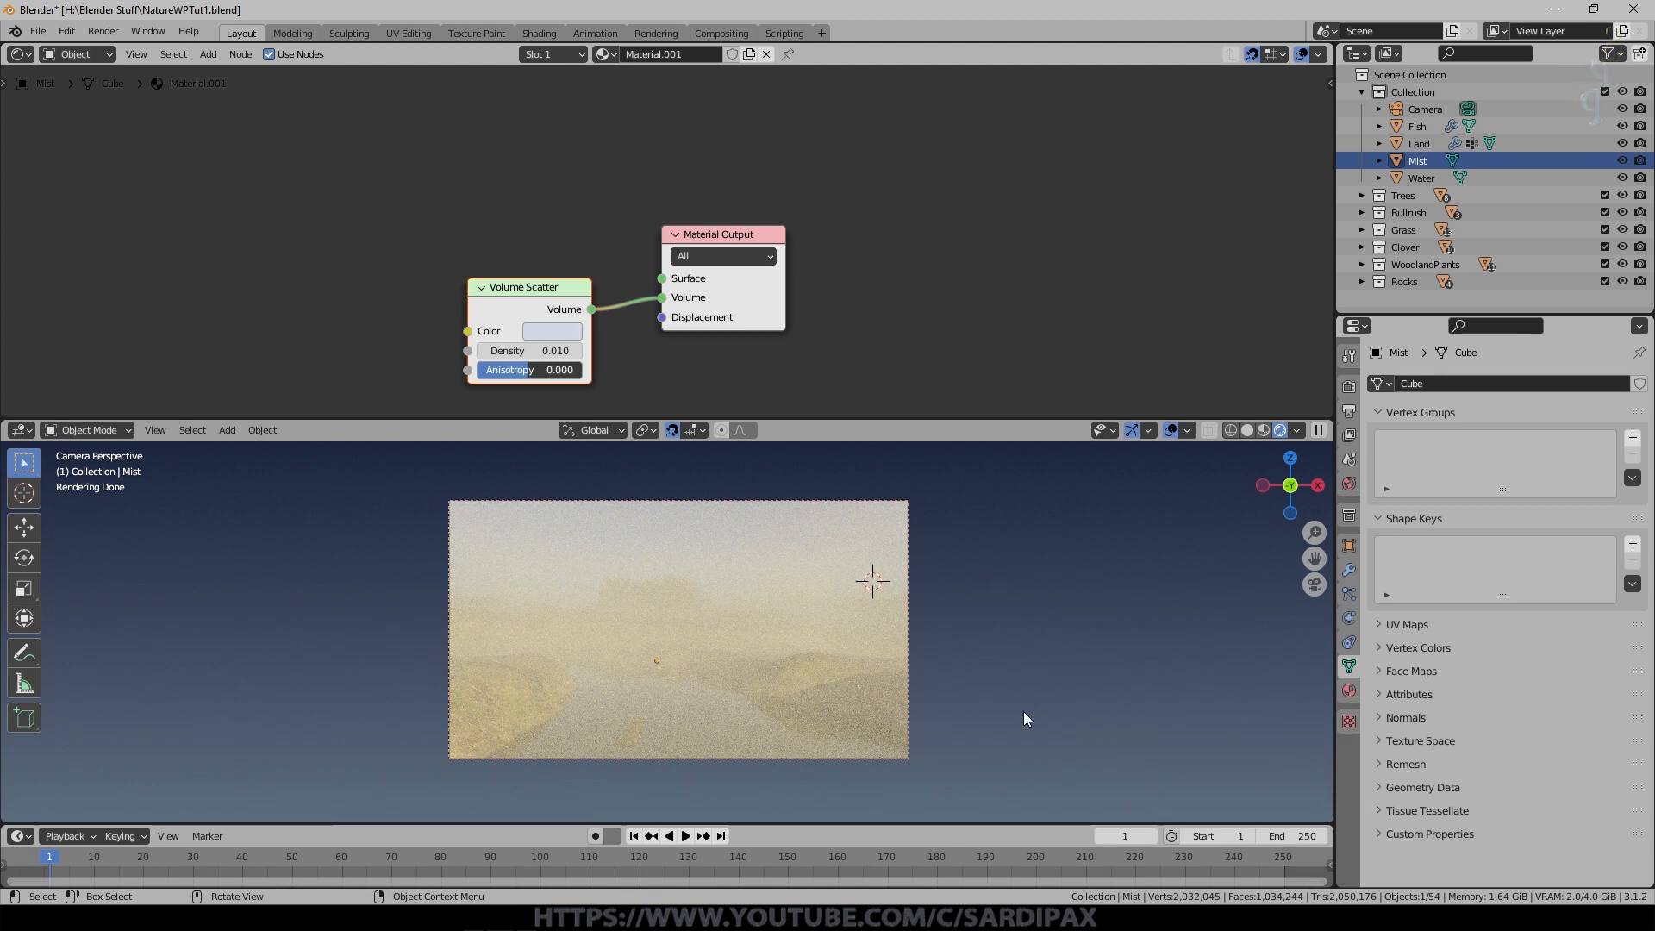
Add a Gradient Texture node and connect its Fac output to the Volume Scatter's Density input.
middle_drag(480, 385, 786, 327)
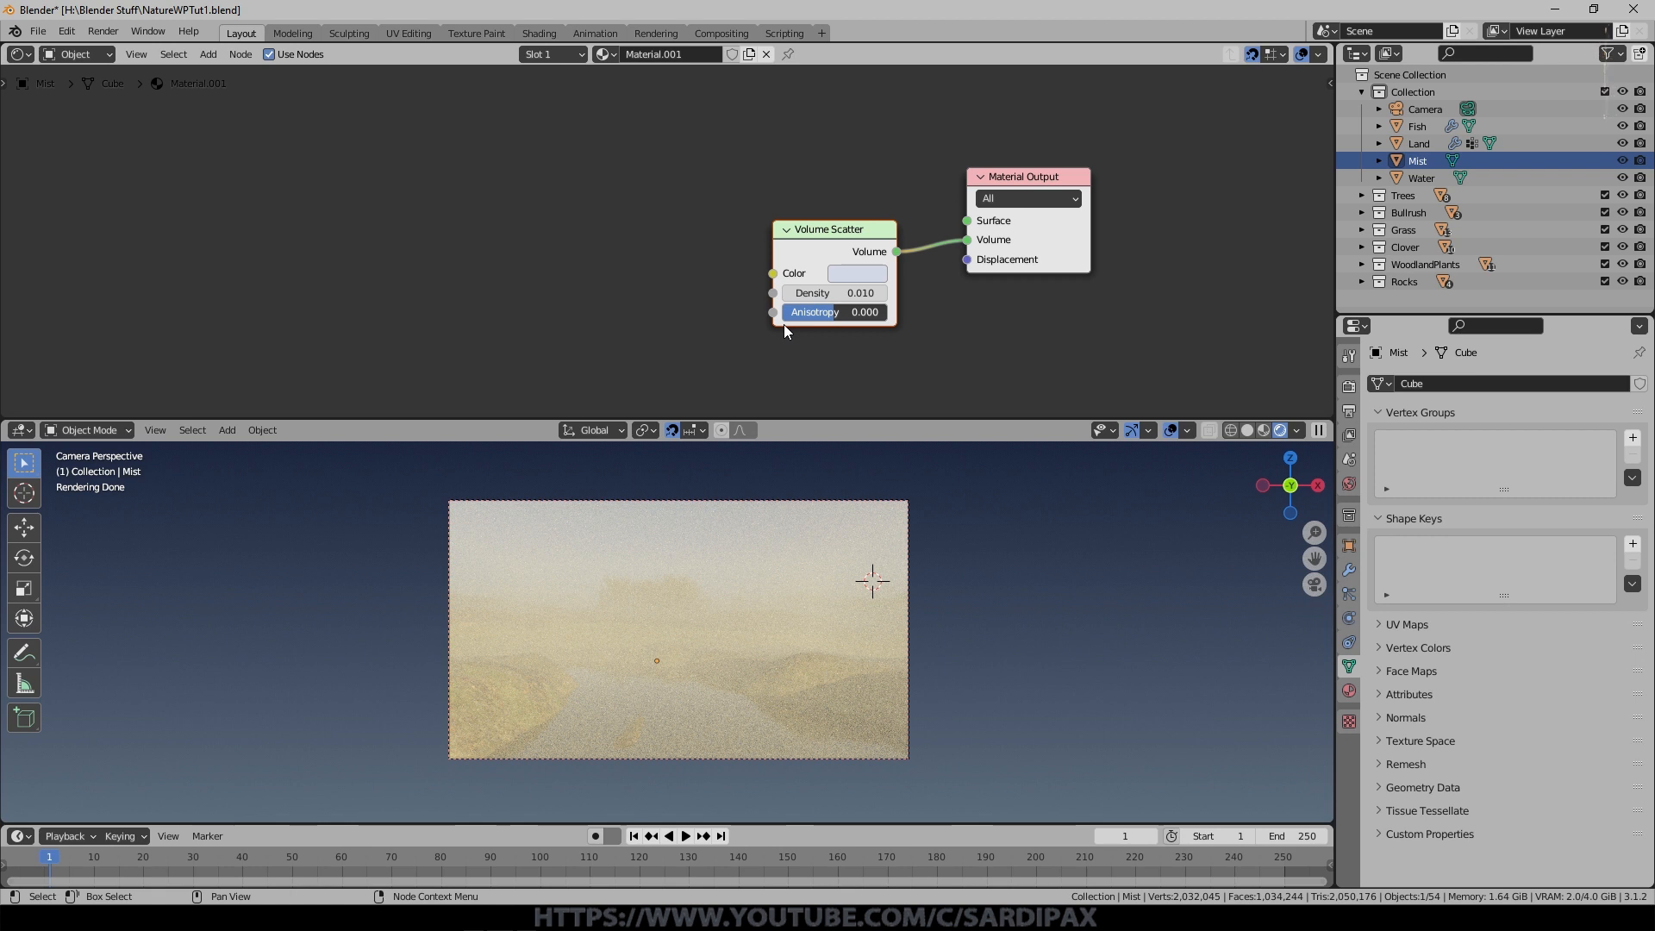
middle_click(784, 326)
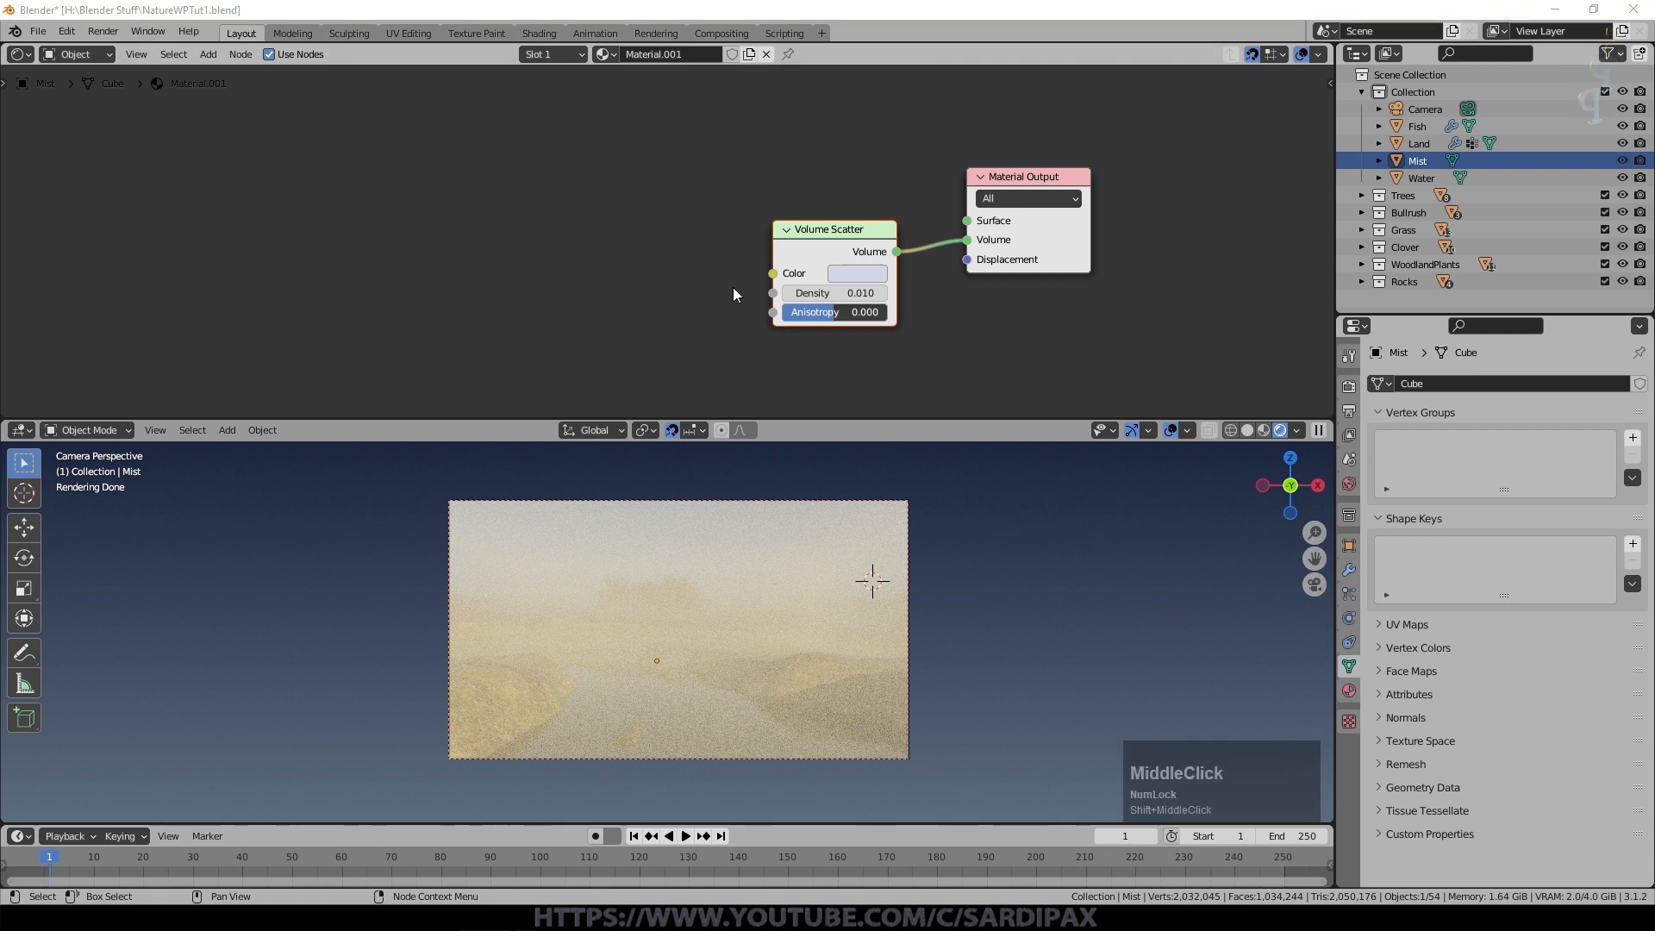
click(208, 54)
mouse_move(230, 148)
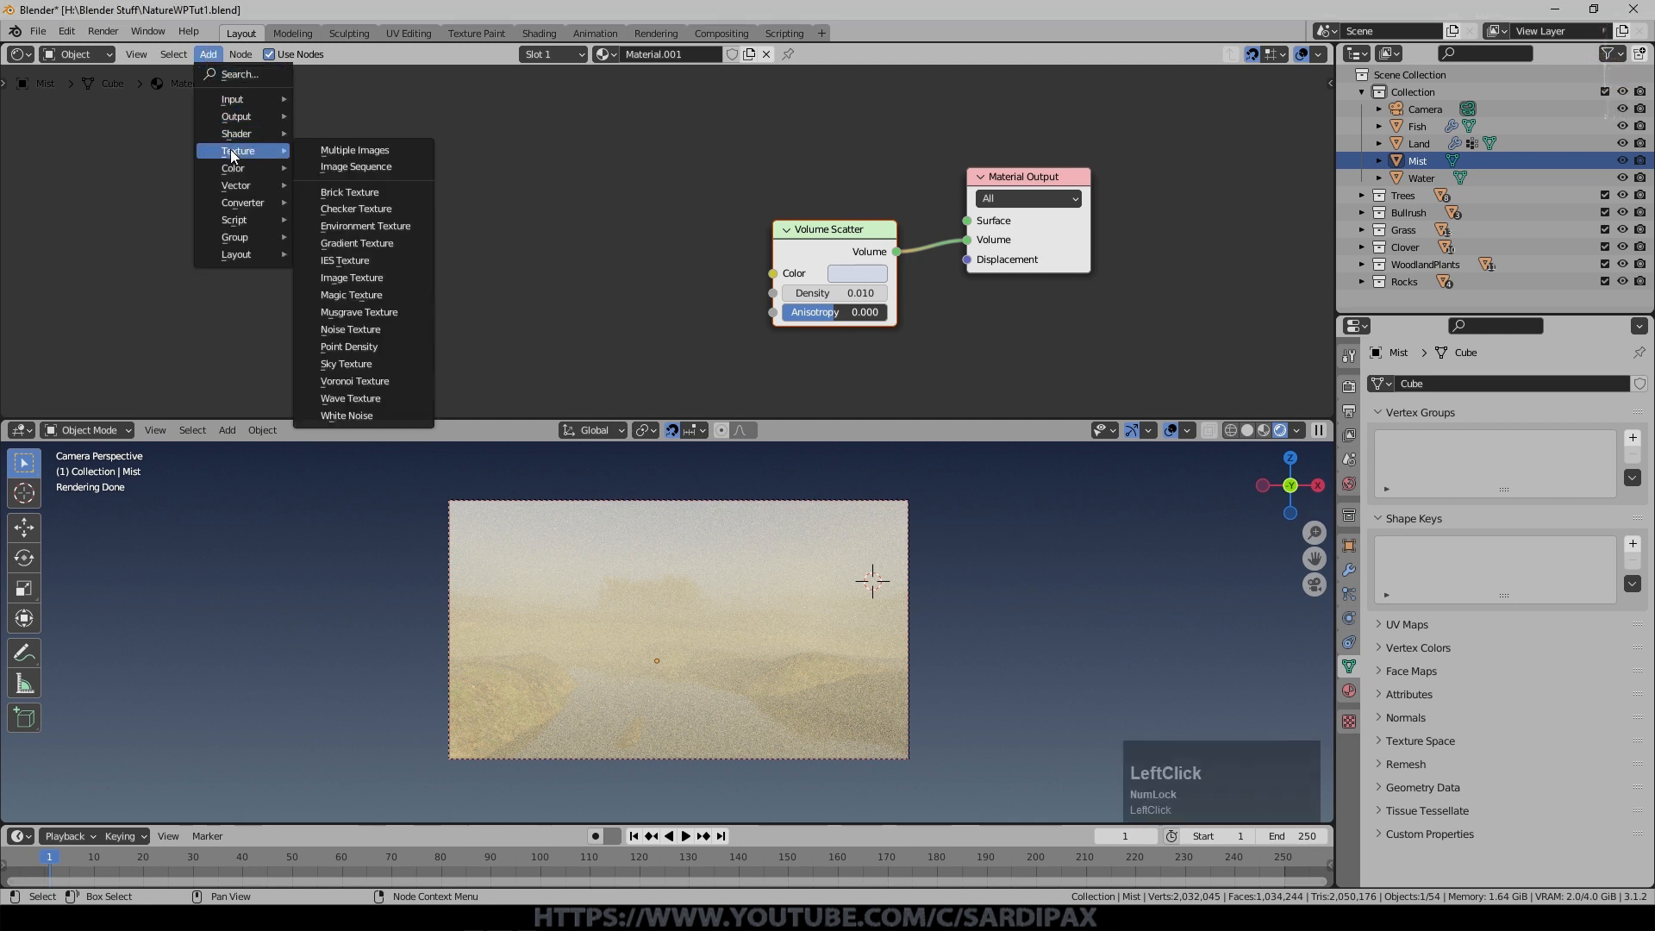
click(381, 235)
click(349, 210)
drag(474, 254, 781, 296)
click(407, 221)
drag(407, 222, 265, 205)
Insert a ColorRamp node between the Gradient Texture and the Volume Scatter's Density input.
click(207, 54)
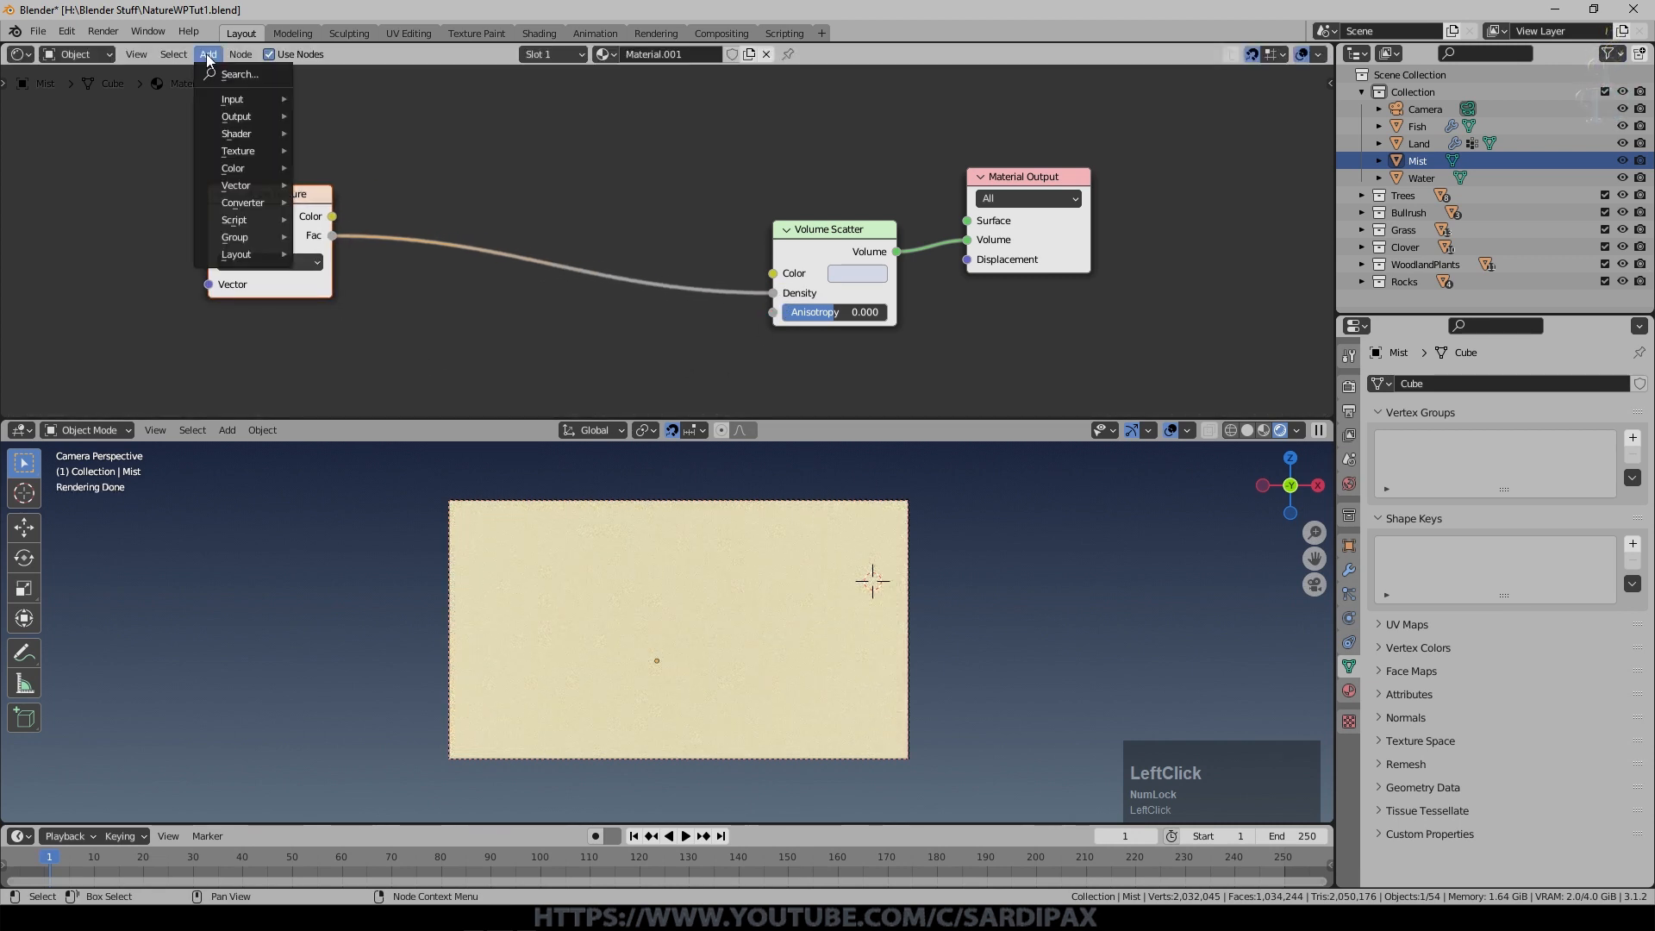
mouse_move(240, 204)
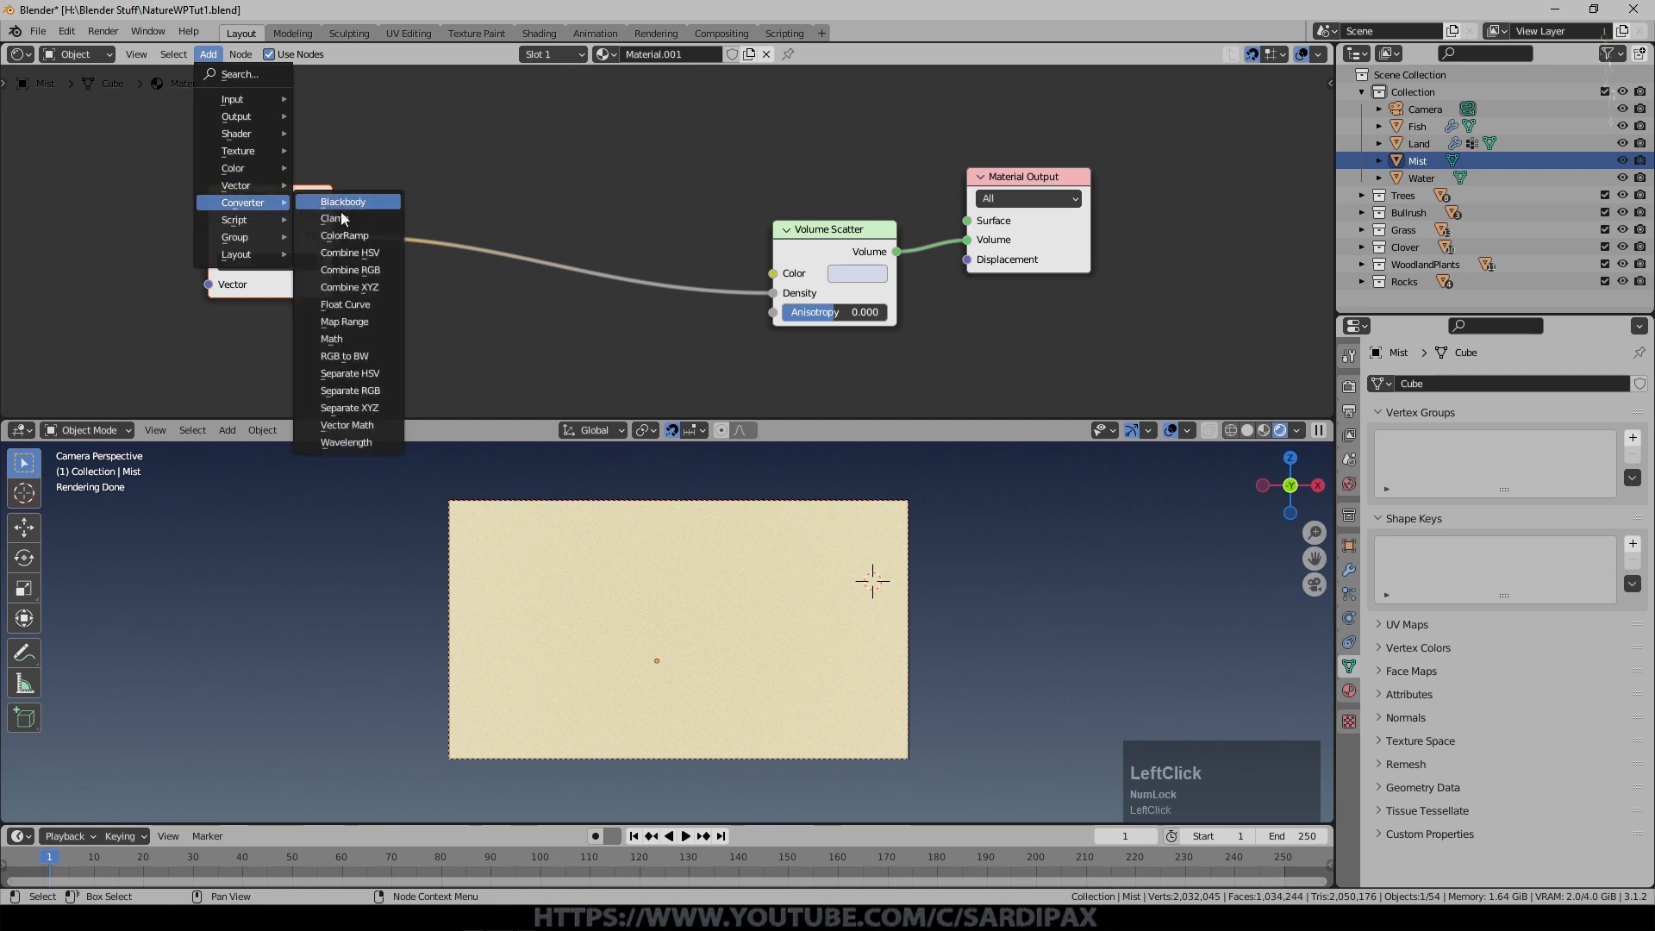
click(380, 234)
click(431, 191)
Set the ColorRamp interpolation to Ease and move its black stop to 0.541.
click(603, 266)
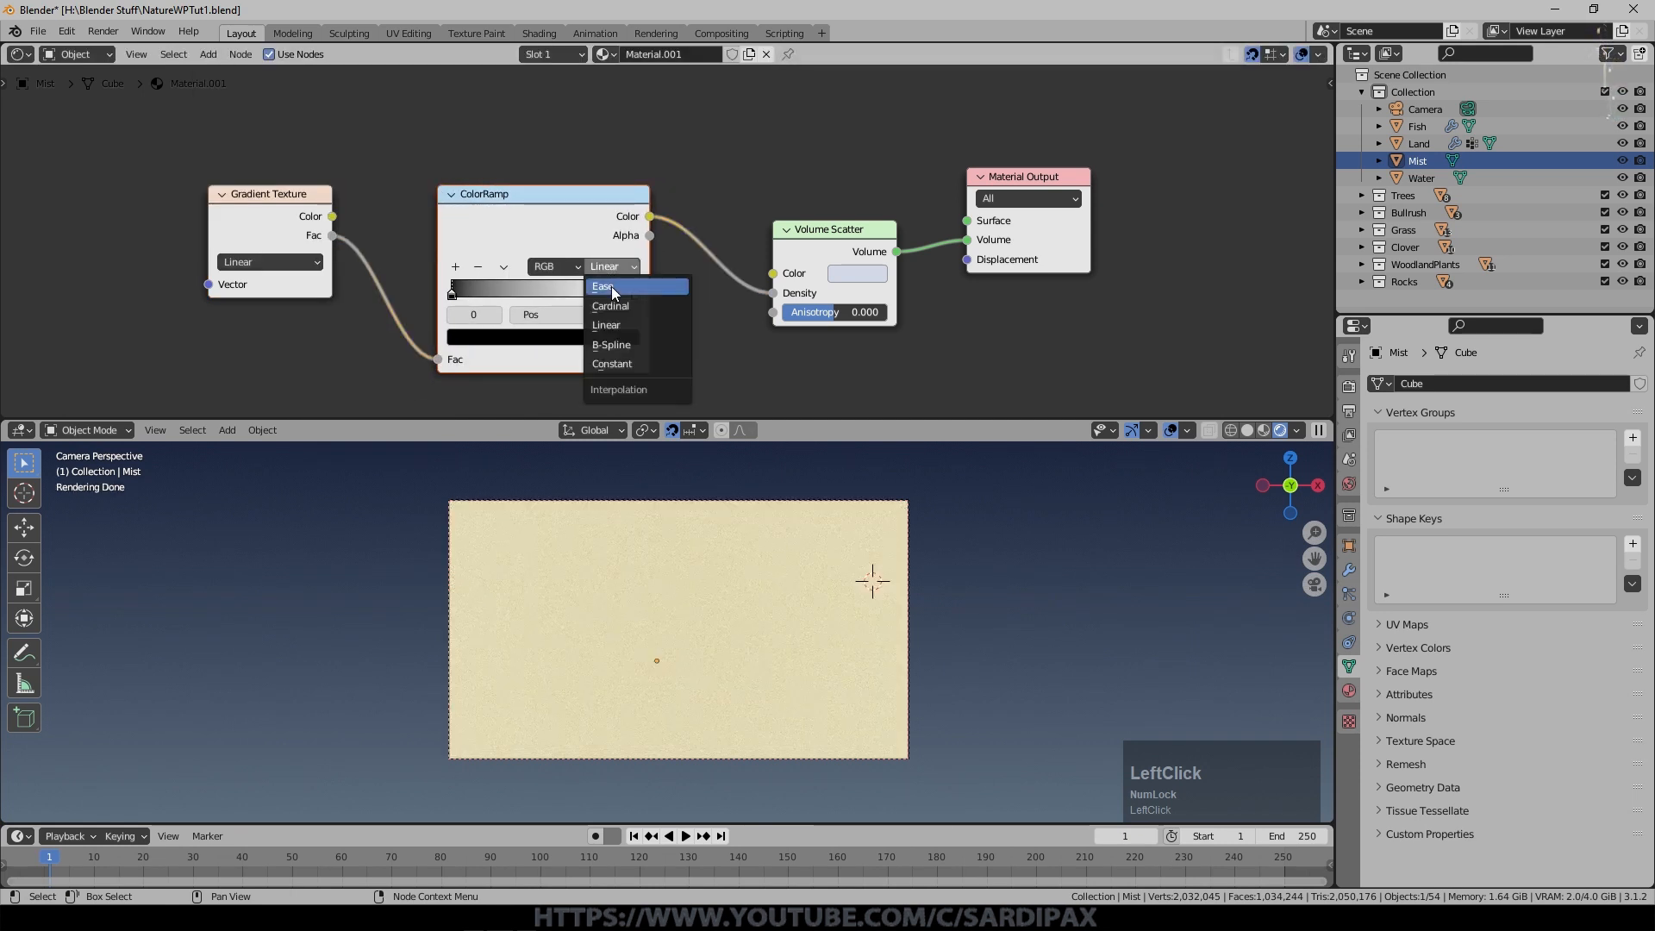
click(612, 287)
scroll(867, 221, up, 2)
drag(347, 318, 497, 323)
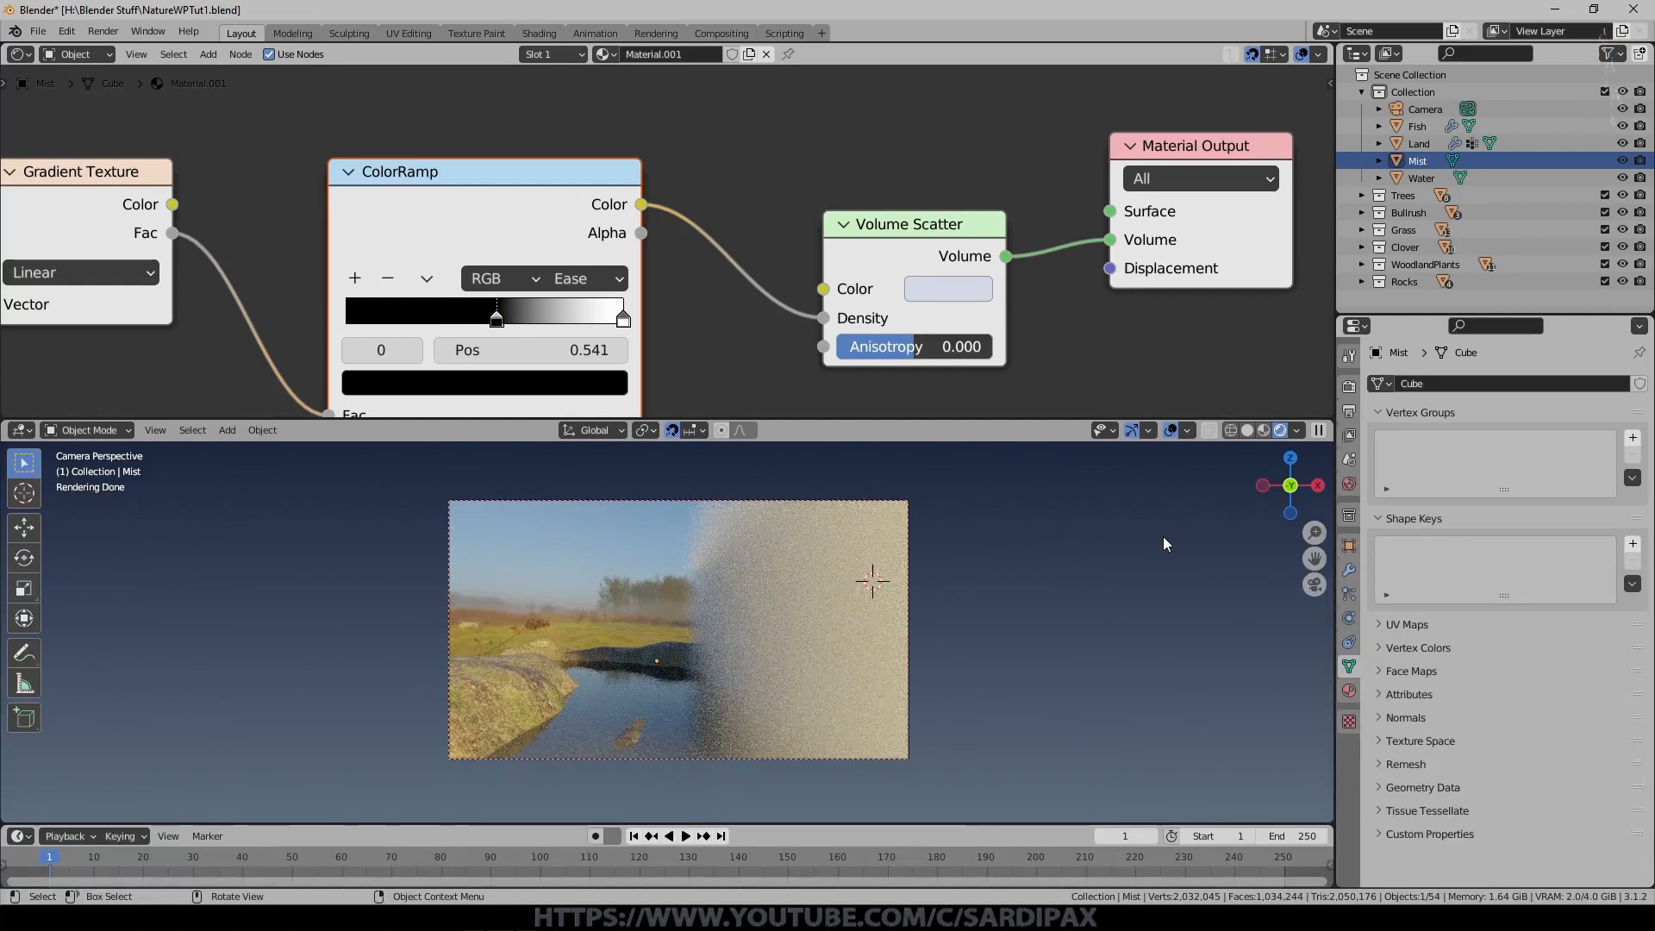
Add a Texture Coordinate node feeding its Object output into the Gradient Texture's Vector, and move the ColorRamp's black stop to 0.495.
middle_drag(288, 195, 943, 177)
click(208, 54)
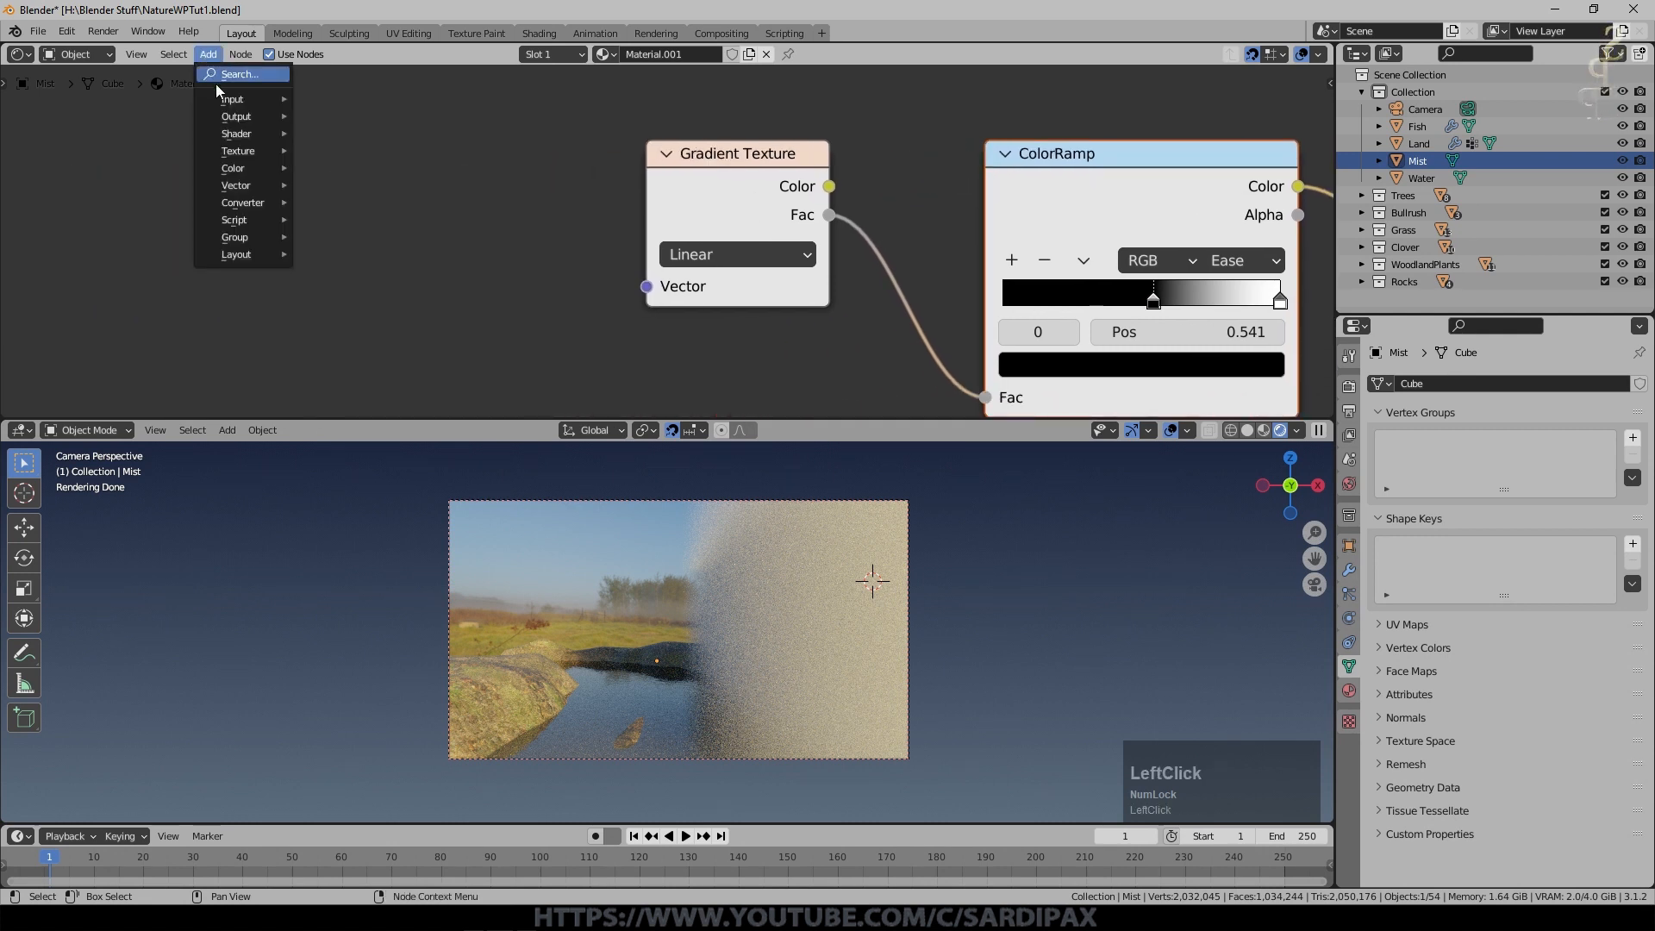
mouse_move(231, 99)
click(358, 364)
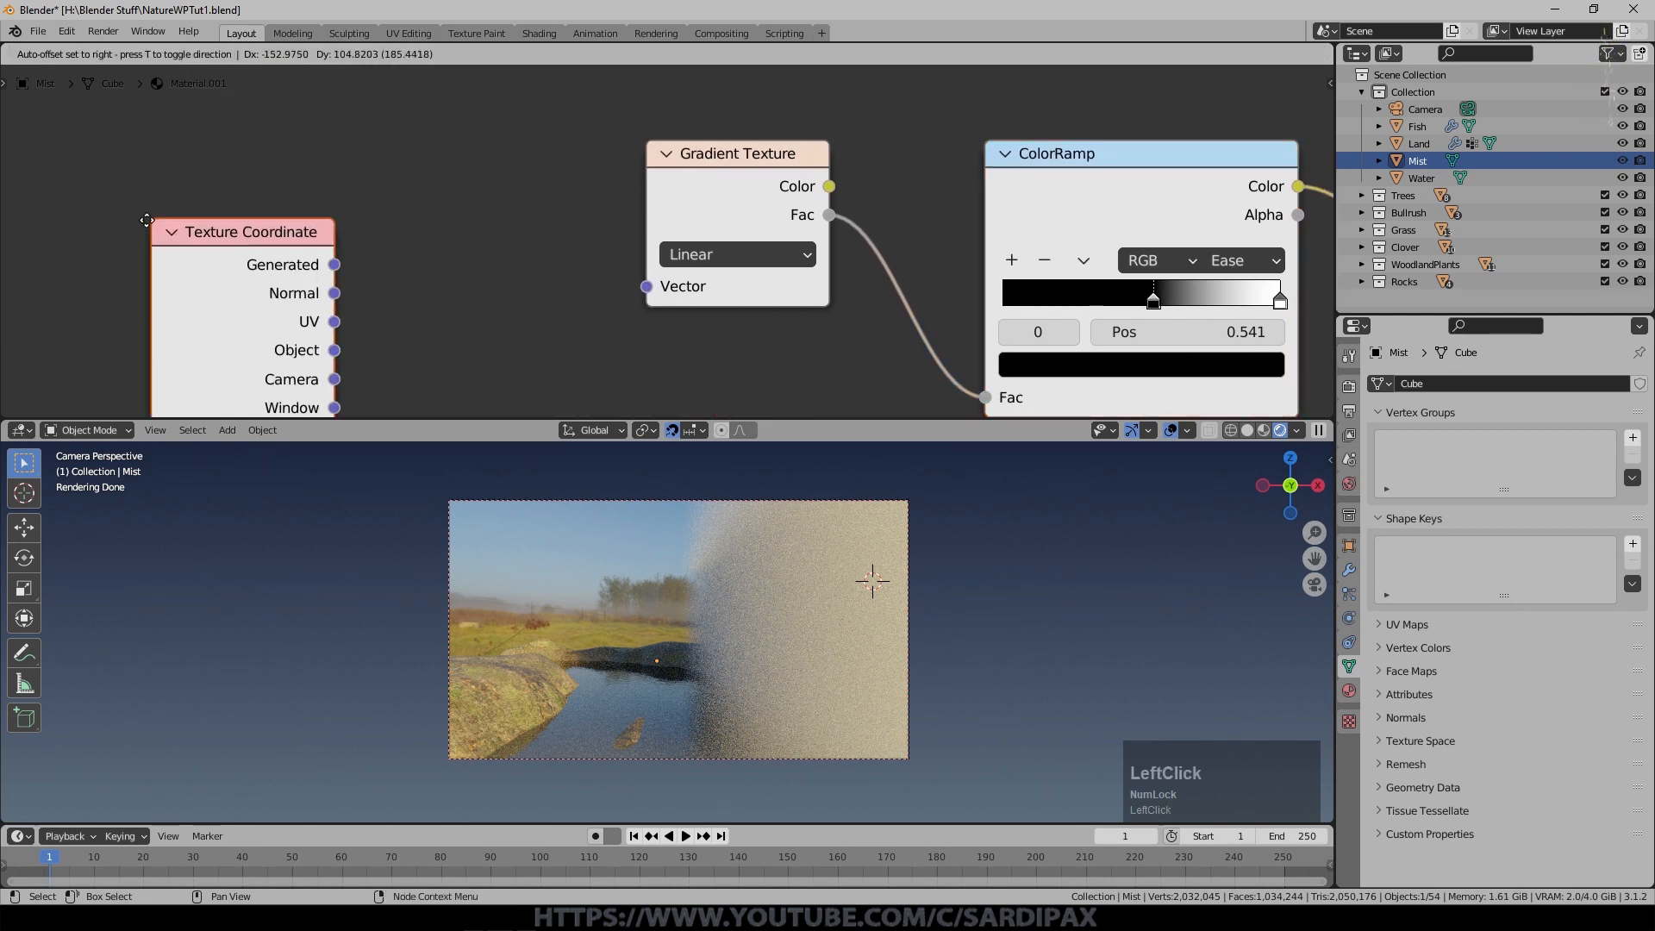
click(17, 116)
drag(202, 246, 656, 287)
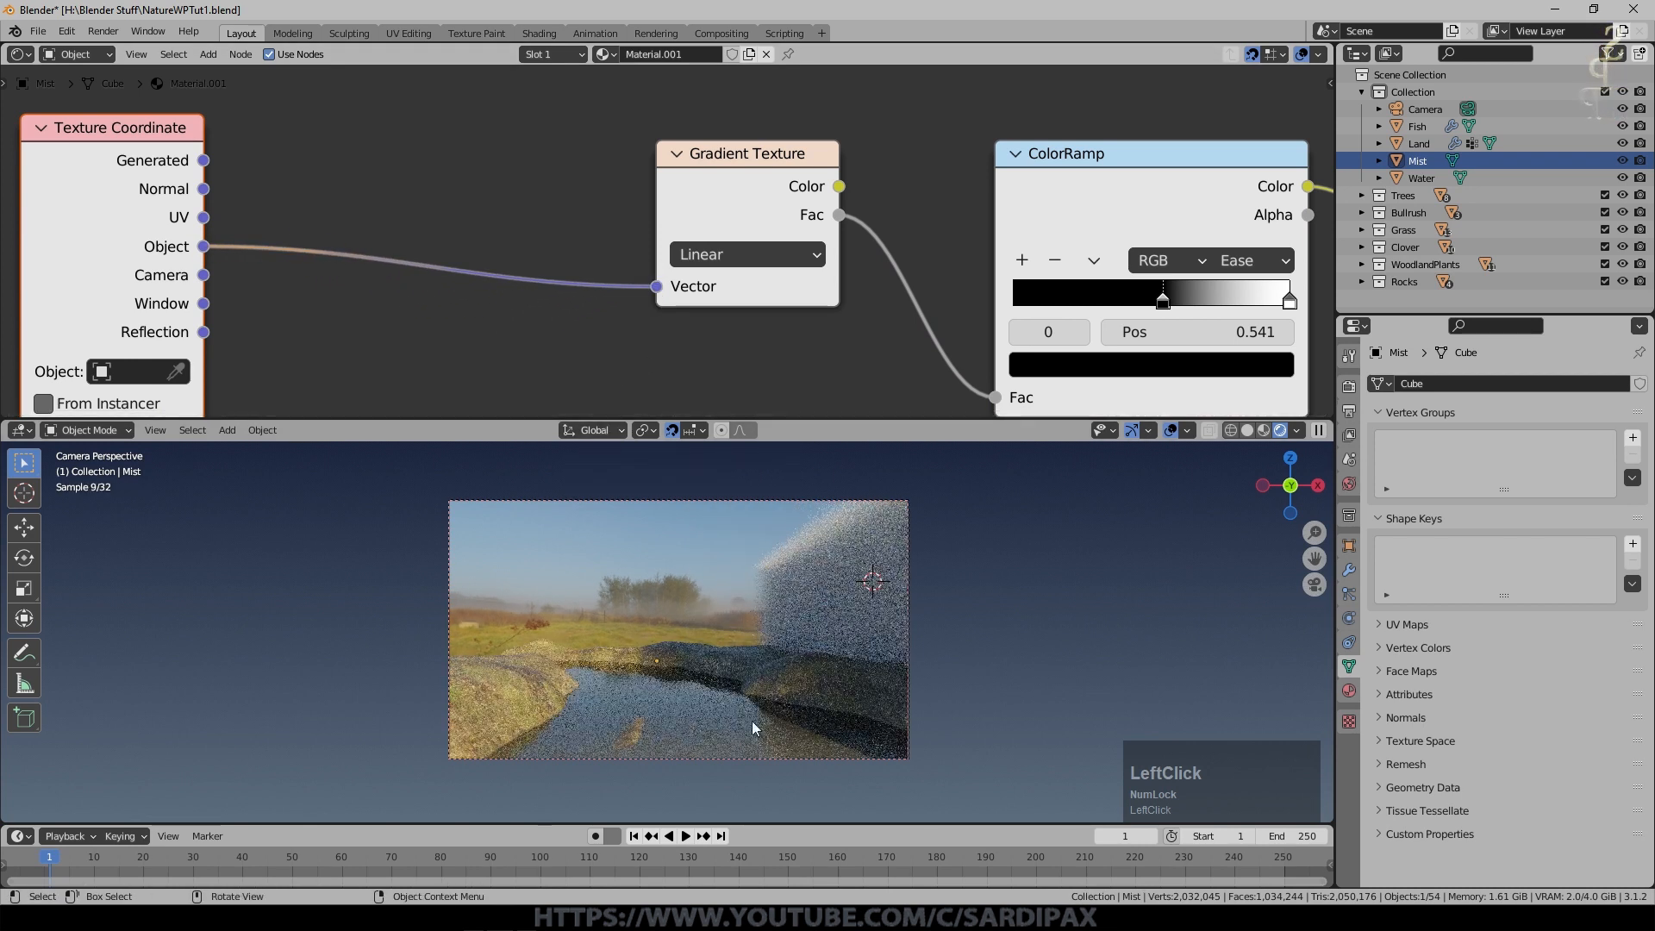
drag(1163, 299, 1084, 313)
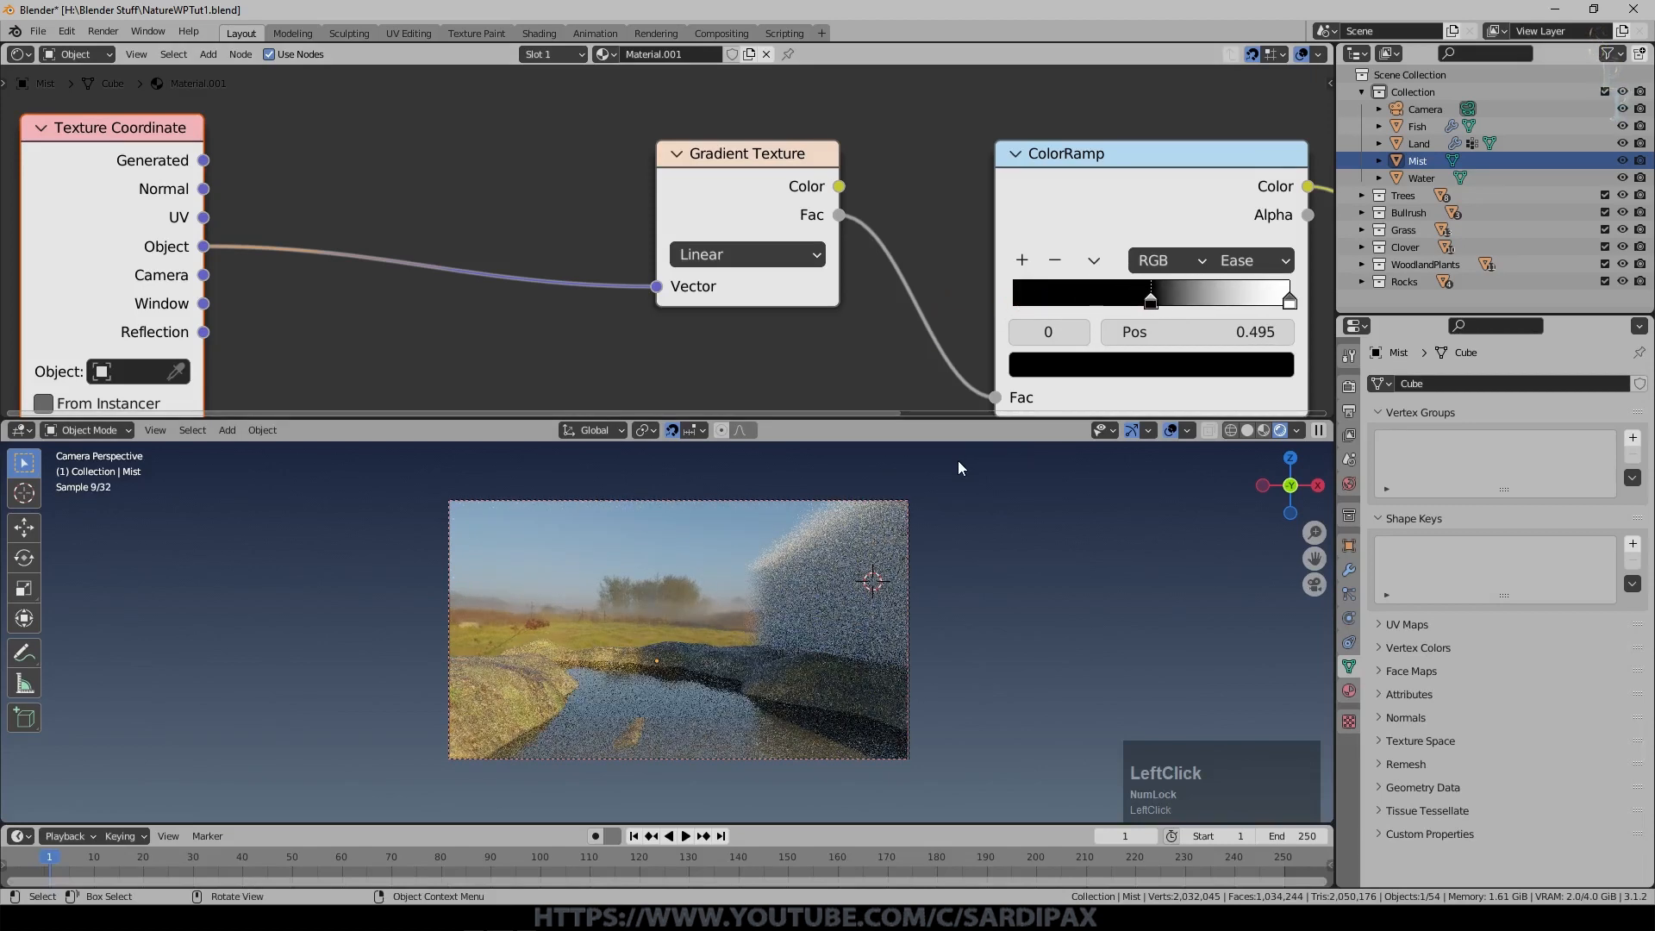
Insert a Mapping node between the Texture Coordinate and Gradient Texture nodes and set its Y rotation to -90°.
scroll(600, 258, down, 2)
click(208, 53)
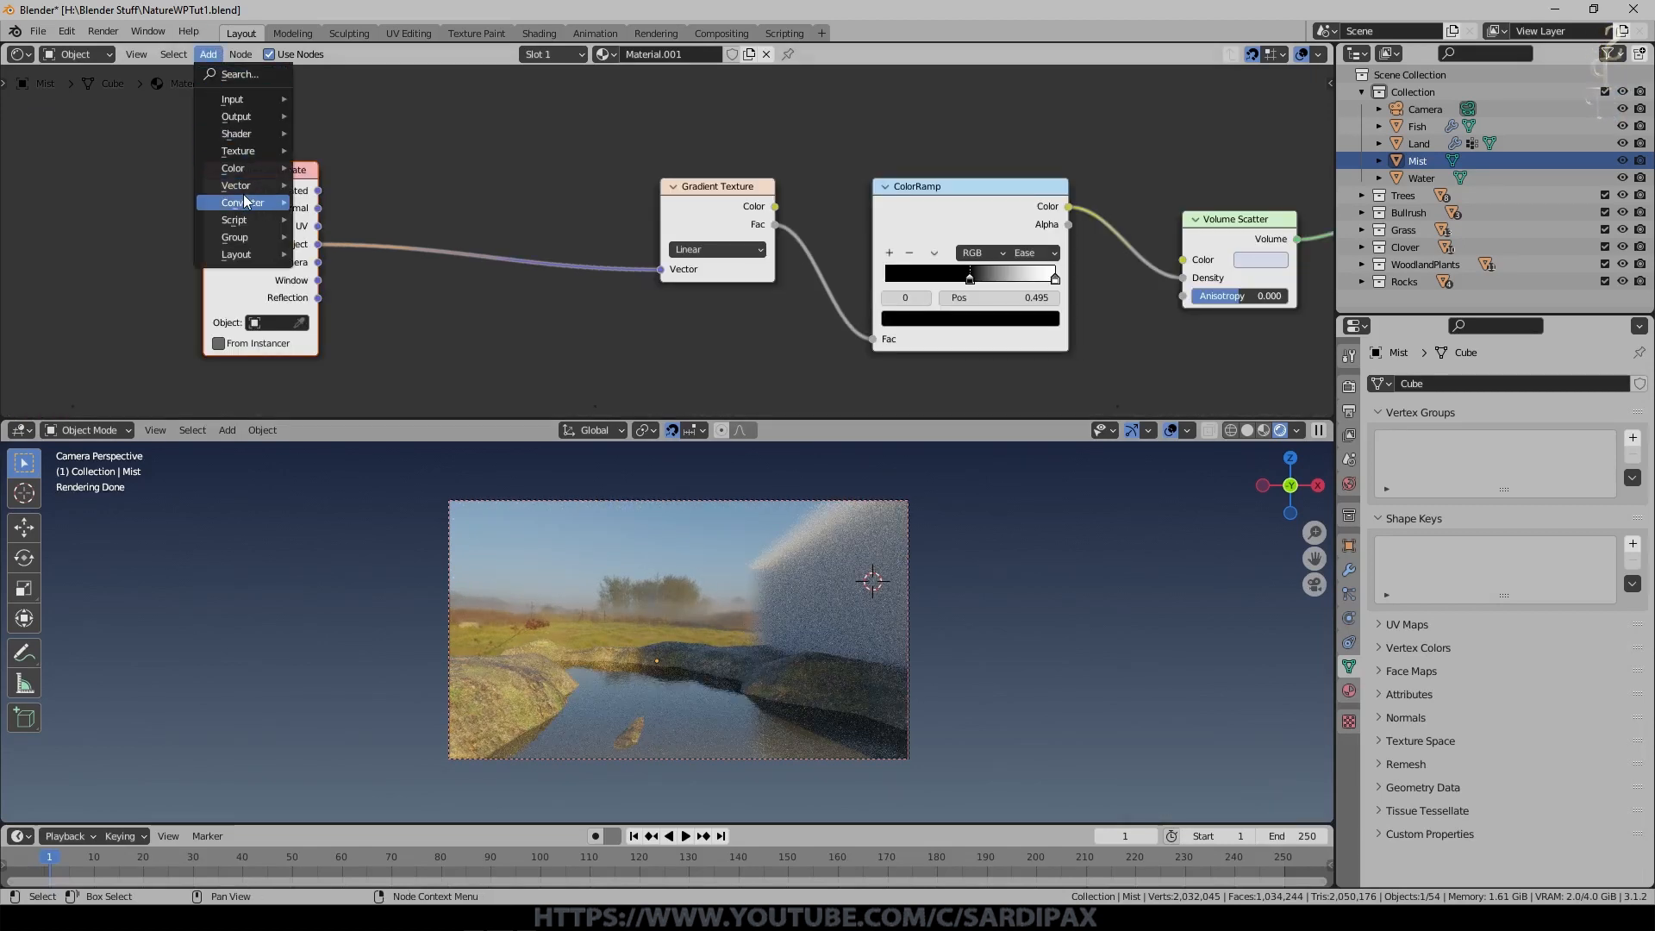
mouse_move(252, 185)
click(357, 220)
click(395, 143)
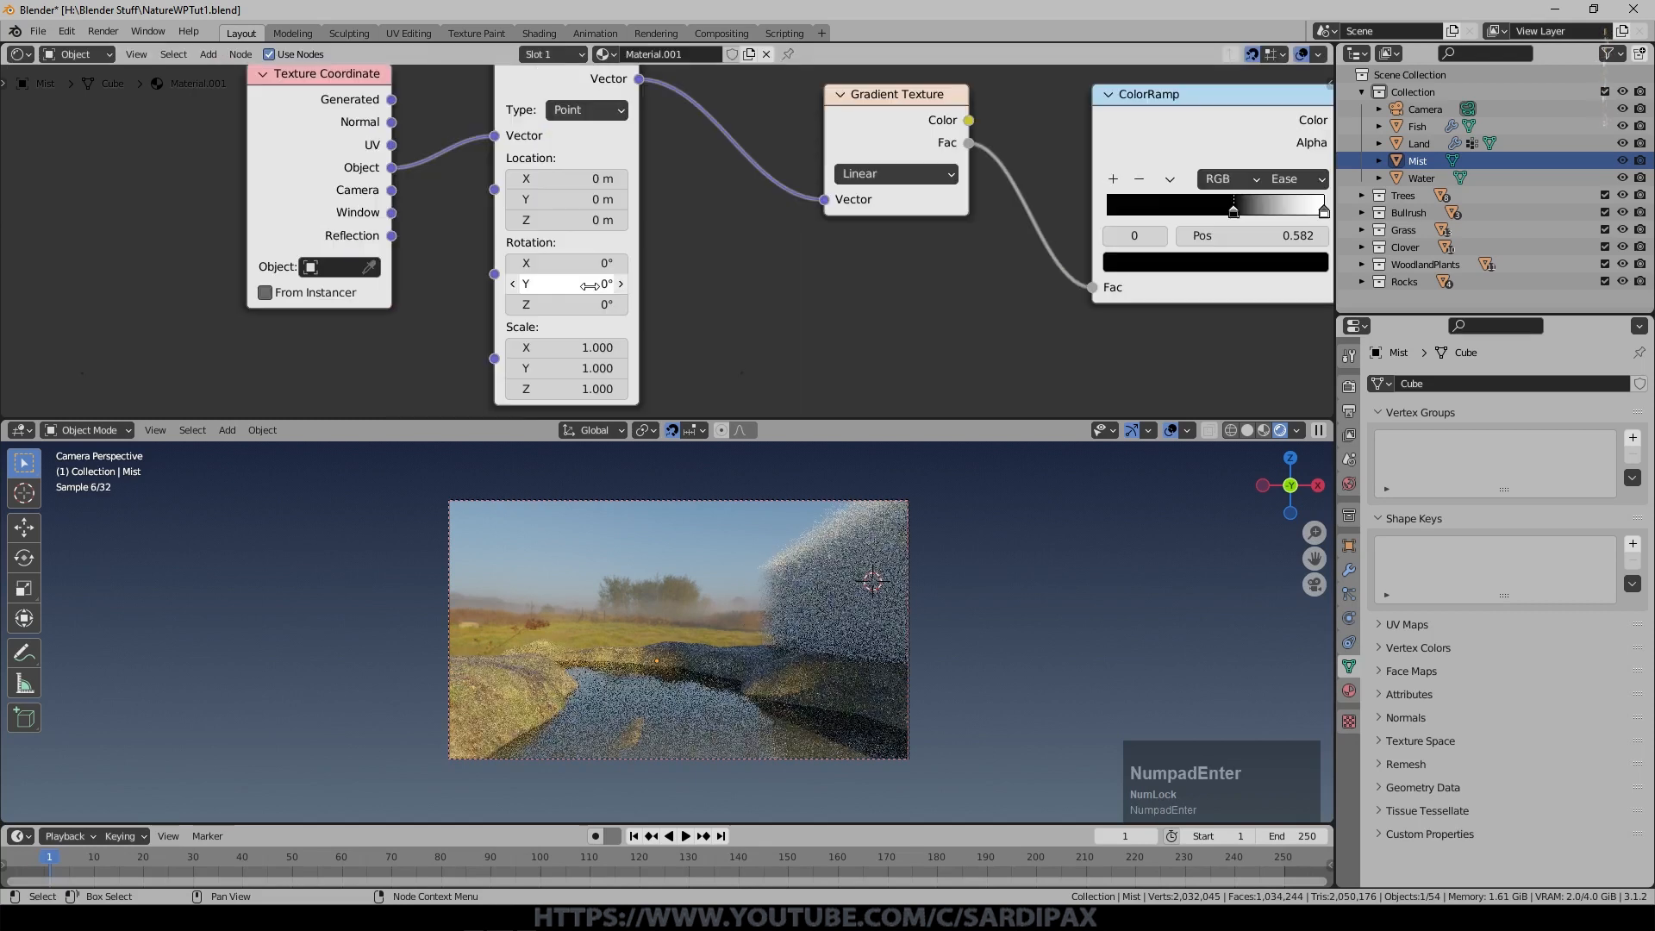
click(590, 287)
text(-9)
key(KP_Enter)
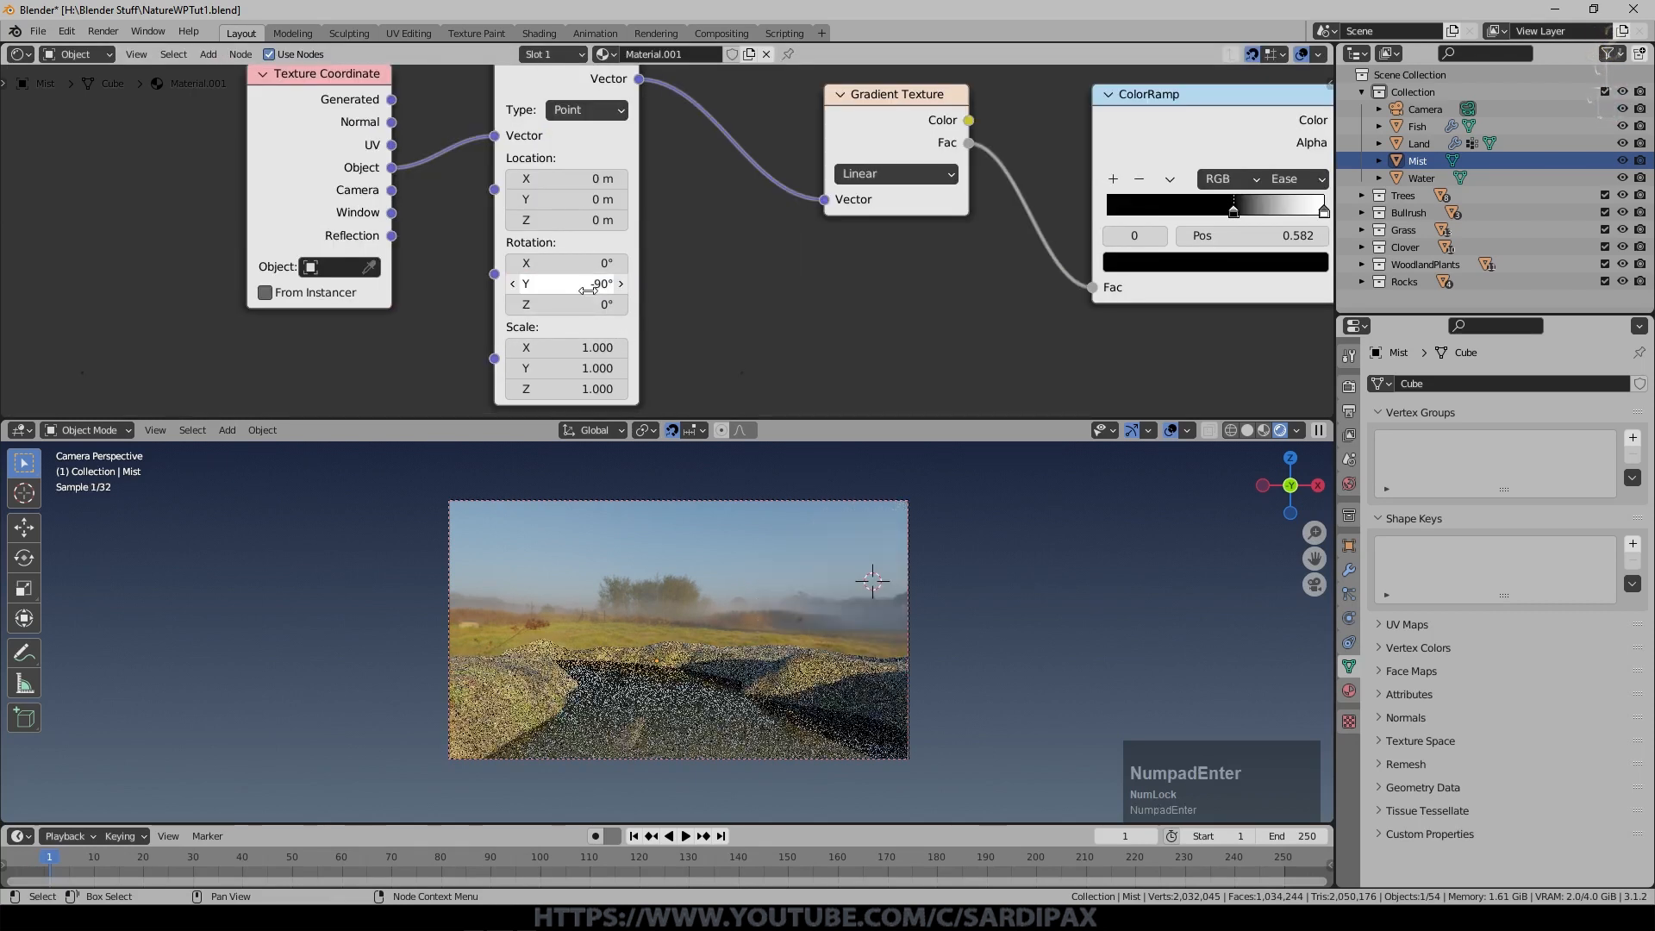
In Edit Mode with solid shading, raise the bottom face of the Mist cube 20 m along Z and return to the camera view.
click(1245, 432)
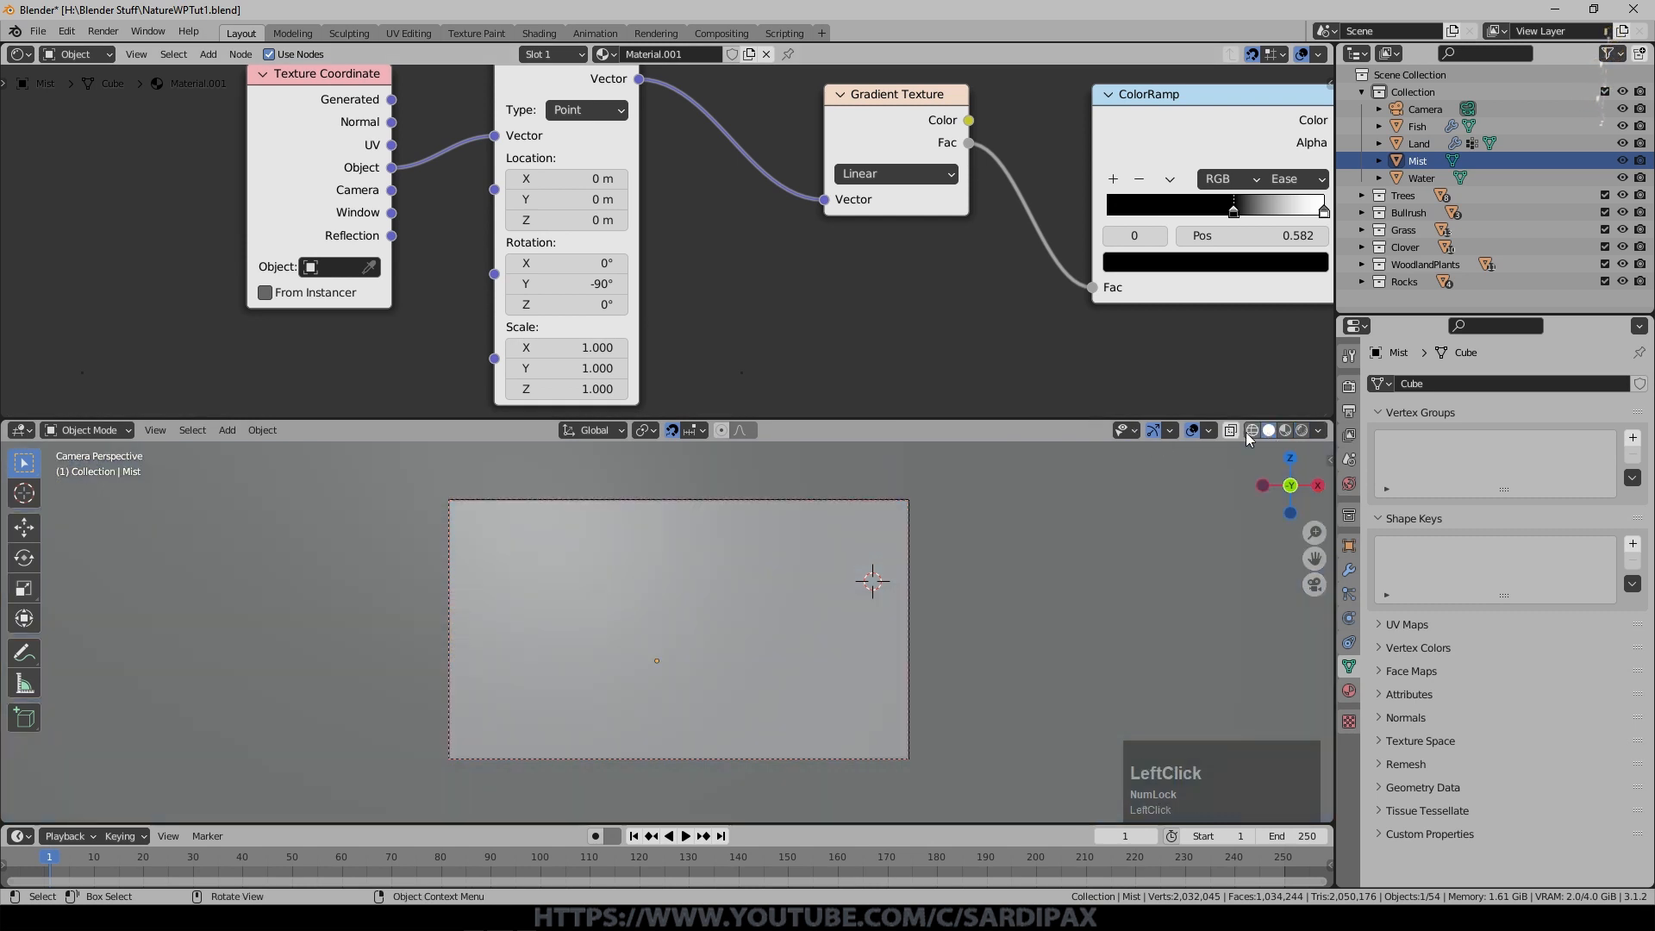
scroll(773, 577, down, 2)
middle_drag(767, 580, 686, 681)
key(Tab)
click(685, 707)
click(729, 737)
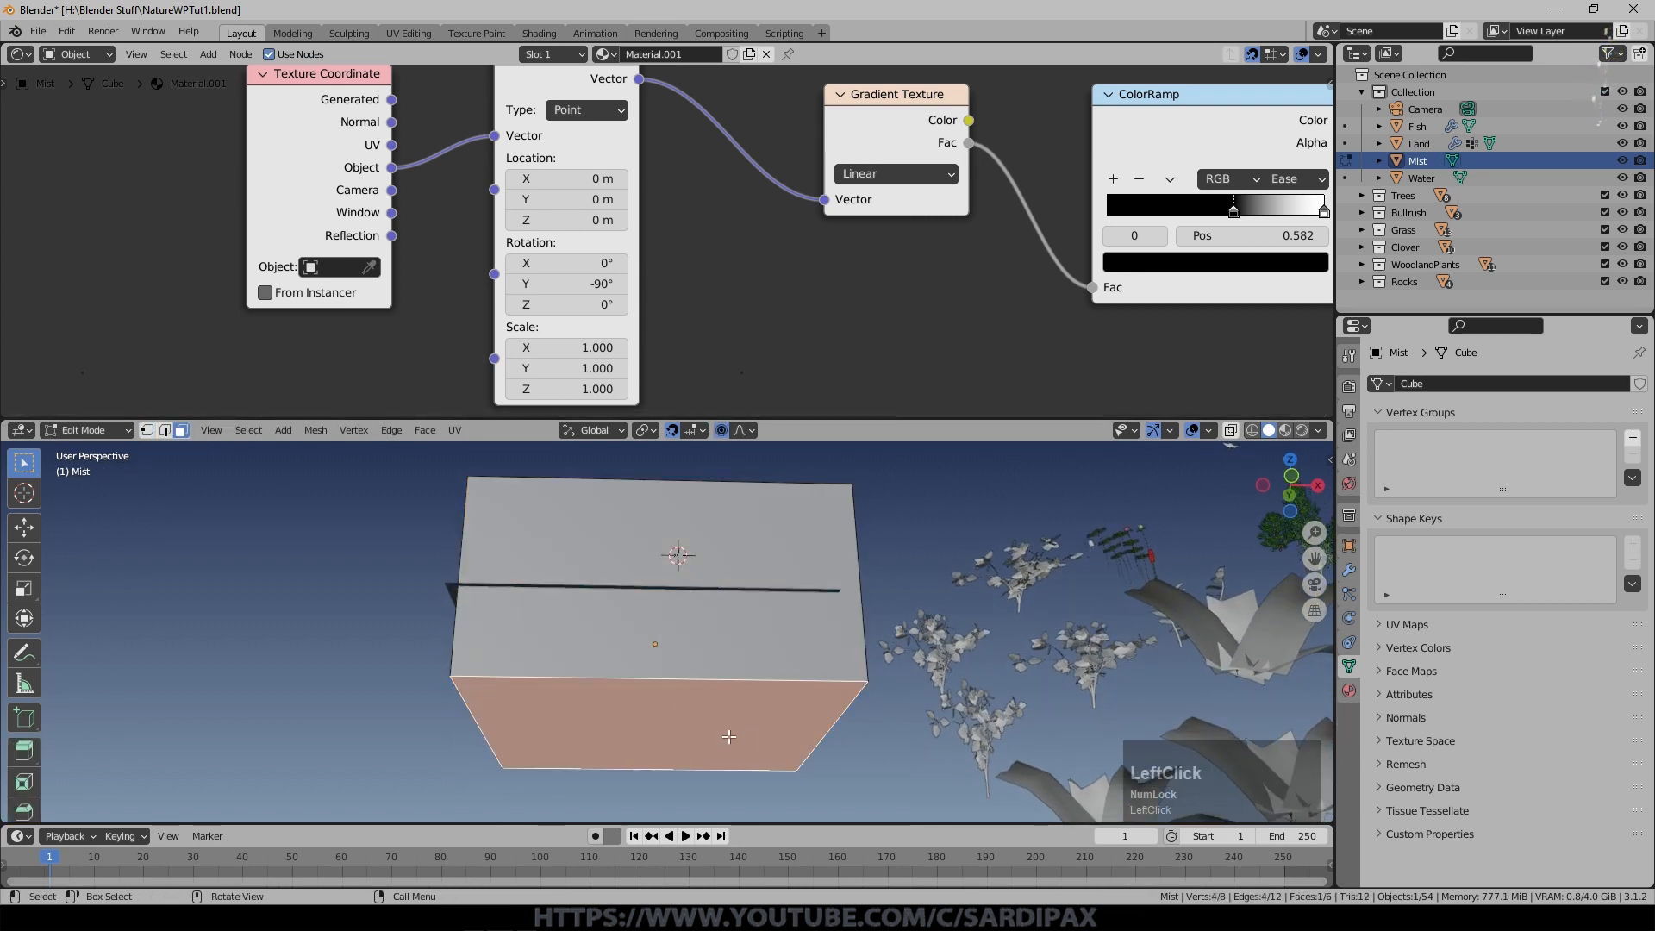
key(g)
key(z)
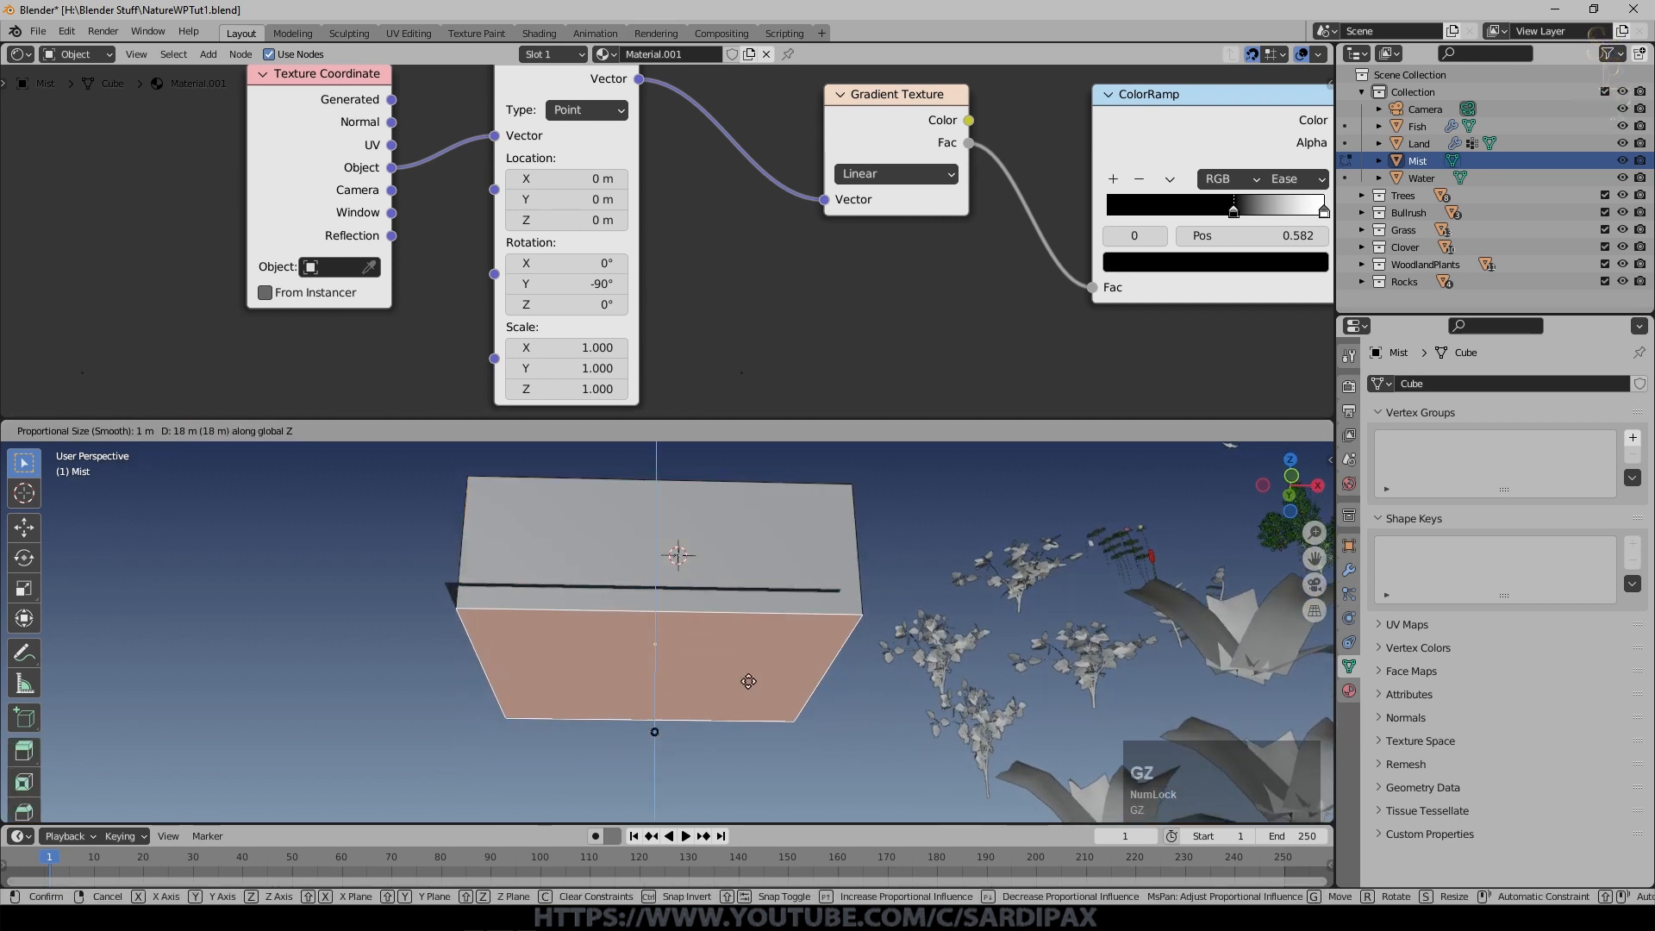
click(750, 674)
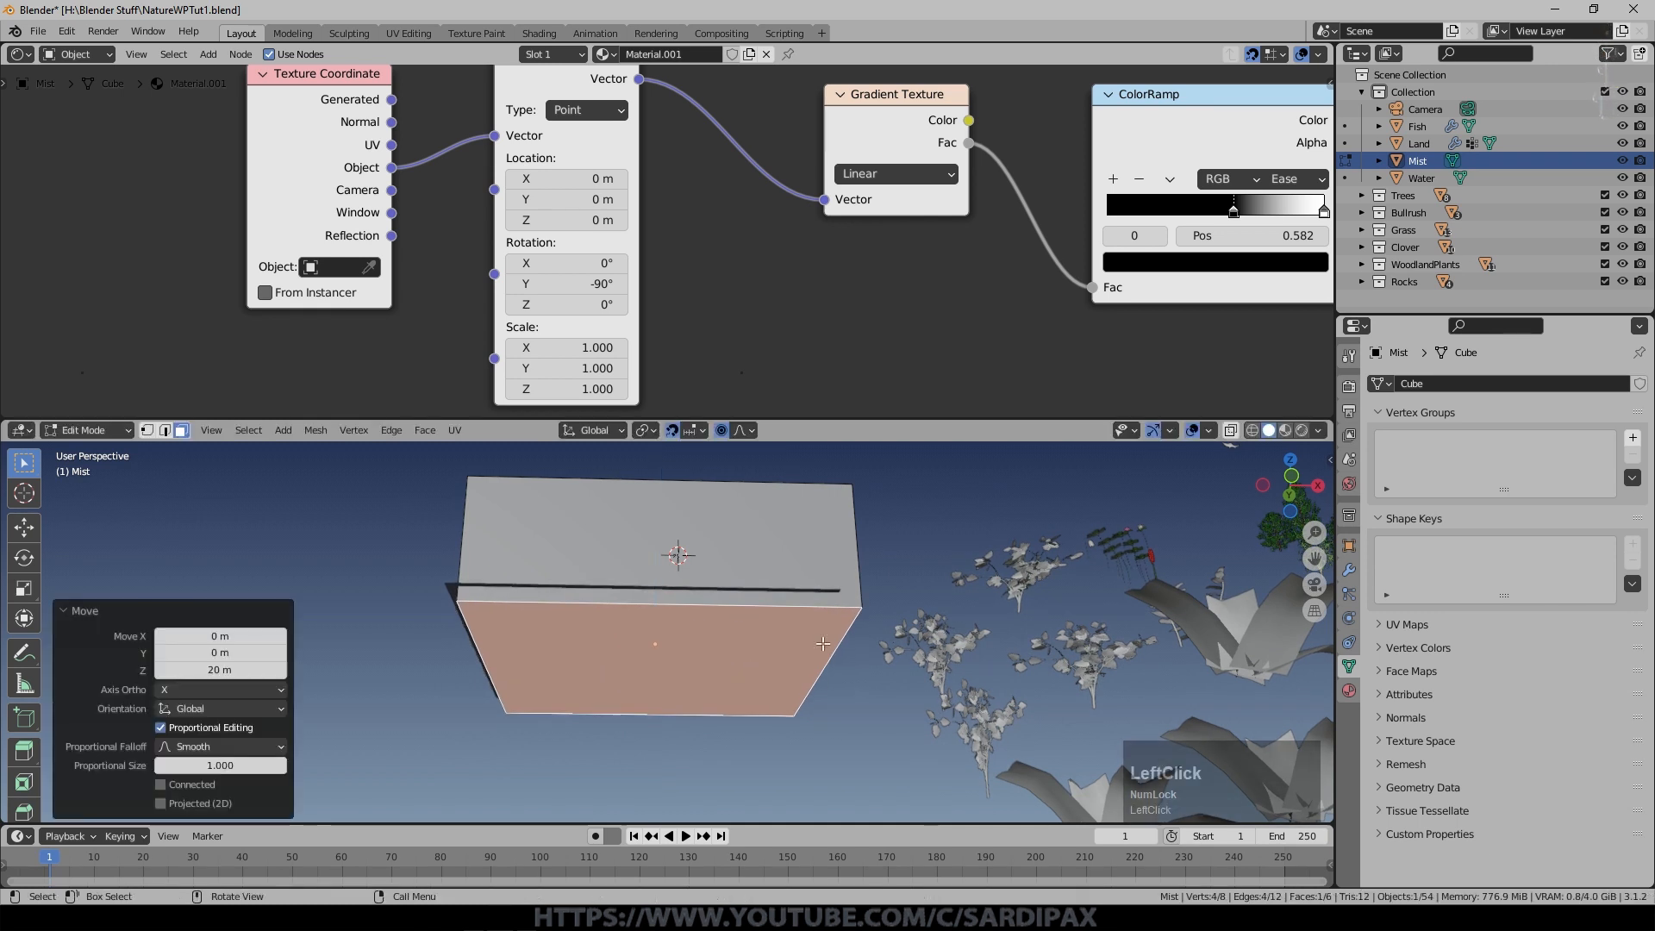
key(KP_0)
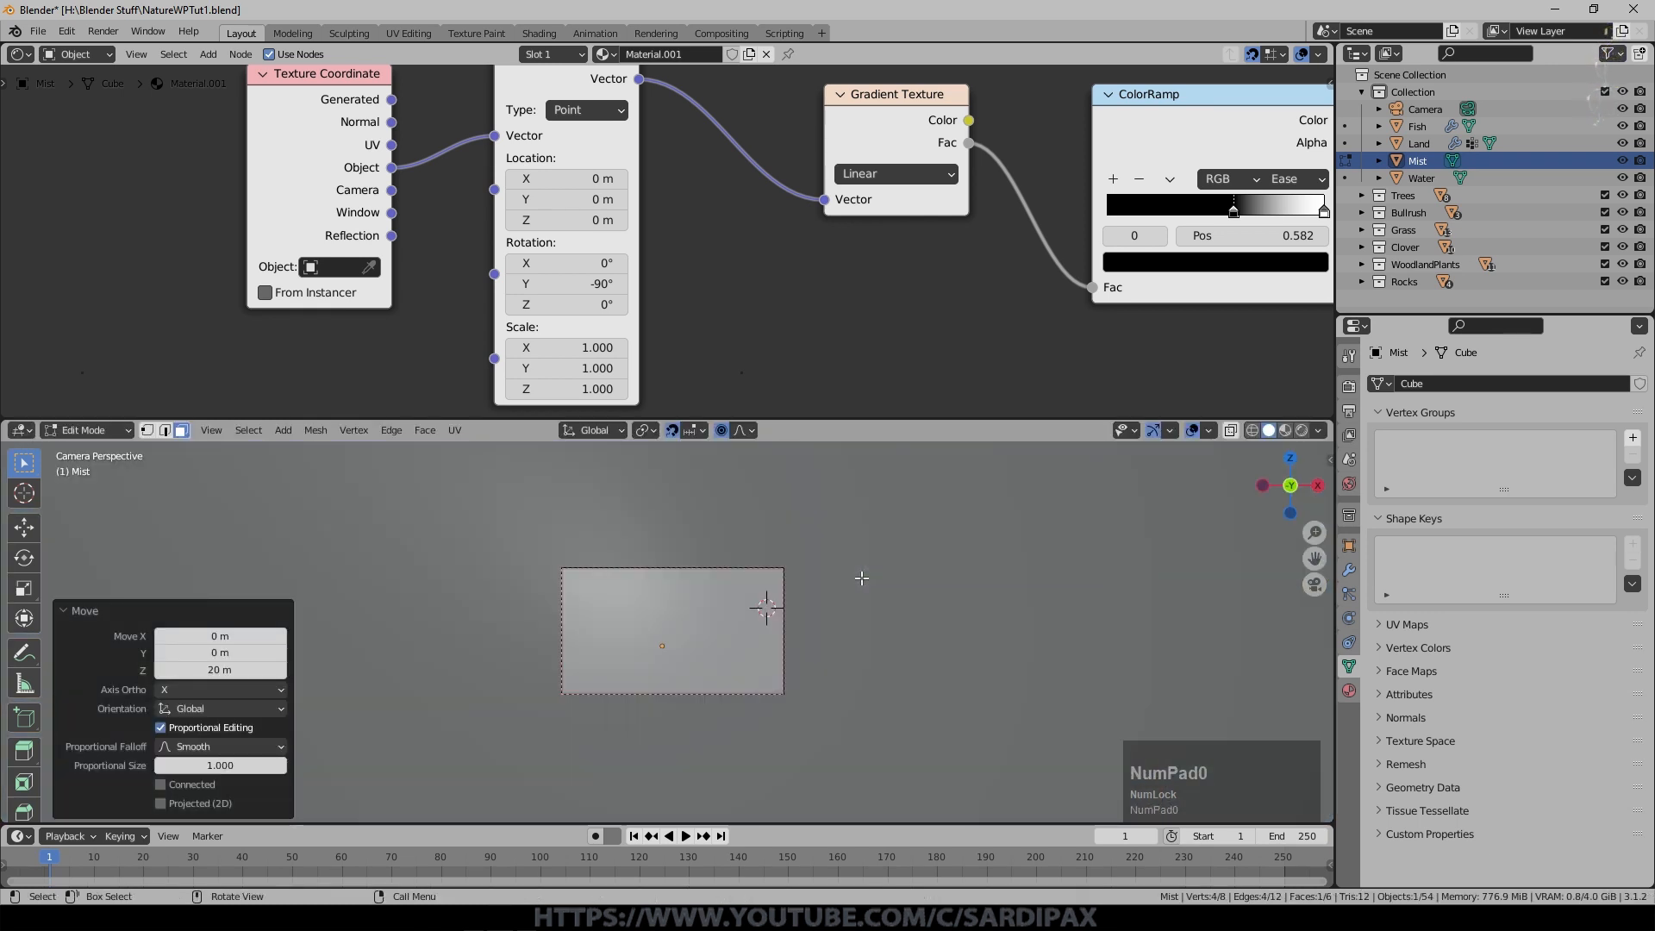
Move the ColorRamp's black stop to 0.000.
click(1259, 217)
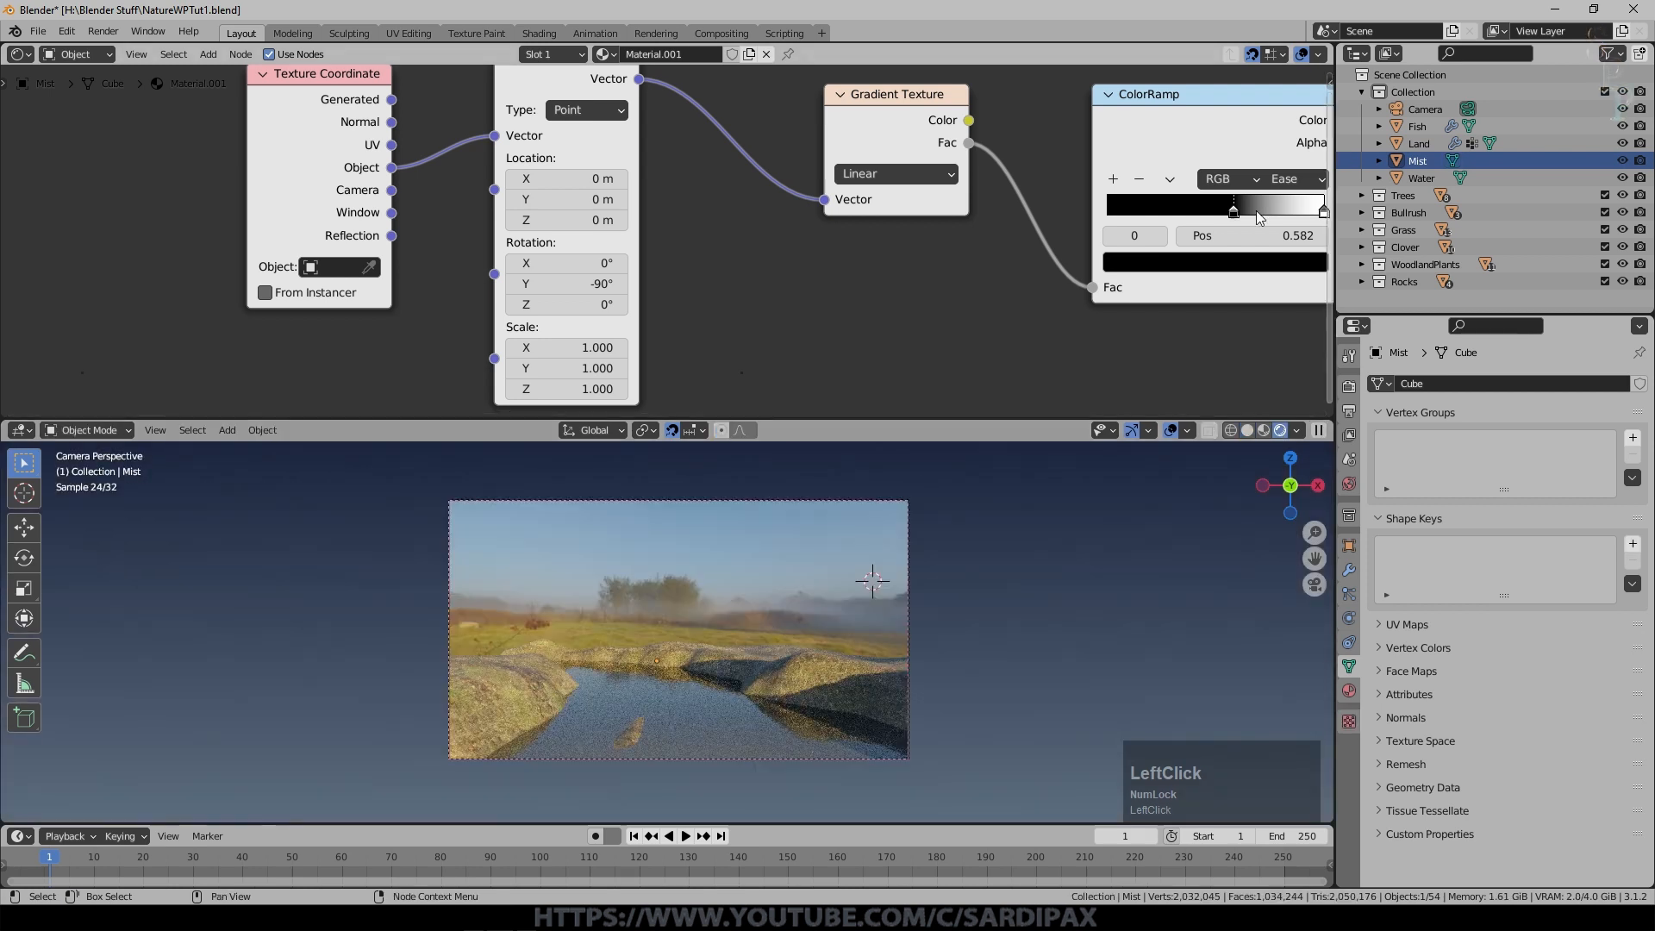
drag(1258, 217, 1092, 231)
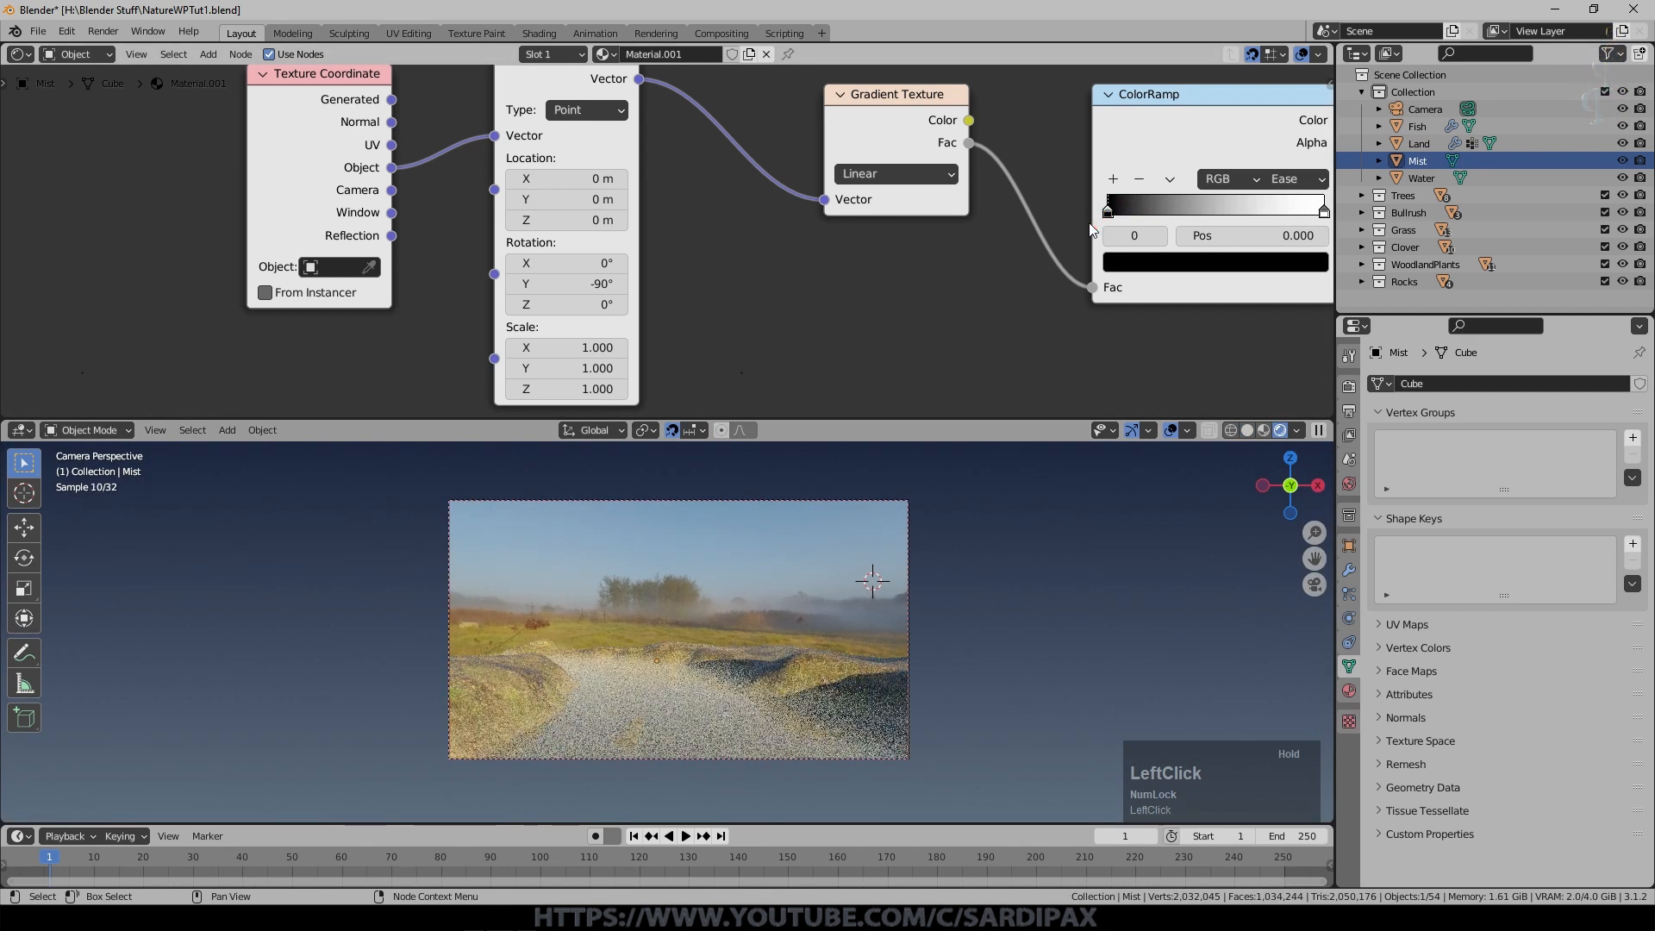
middle_drag(1005, 384, 725, 379)
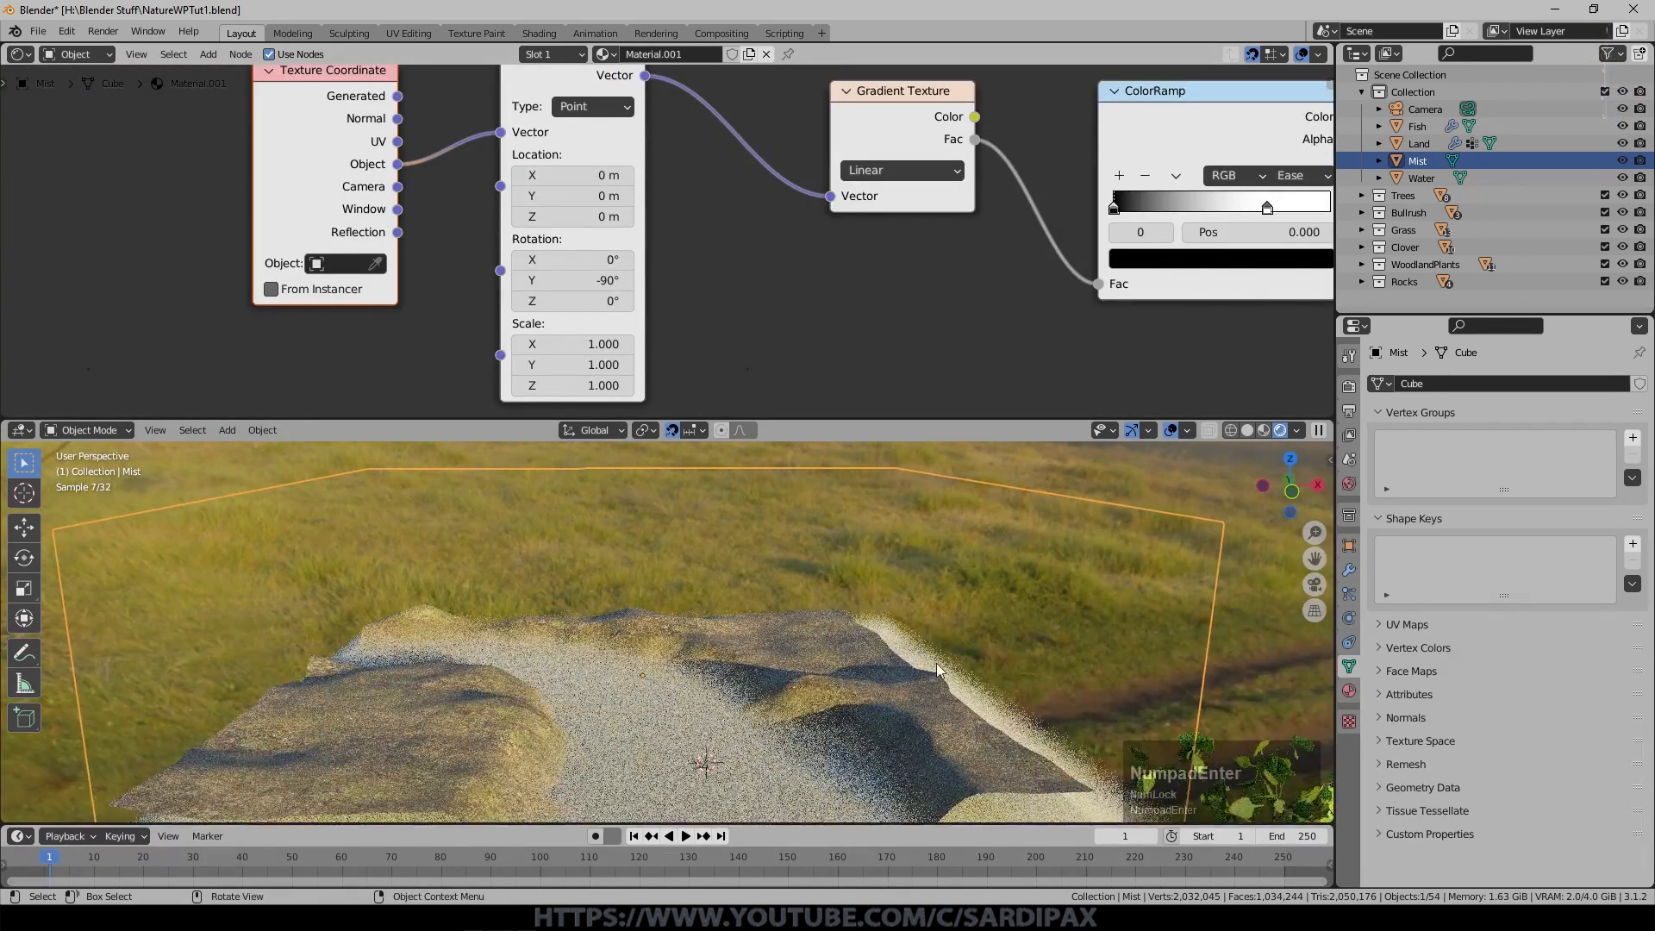
Set the Mapping node's X location to 0.3 m and view the mist through the camera.
middle_drag(938, 671, 935, 568)
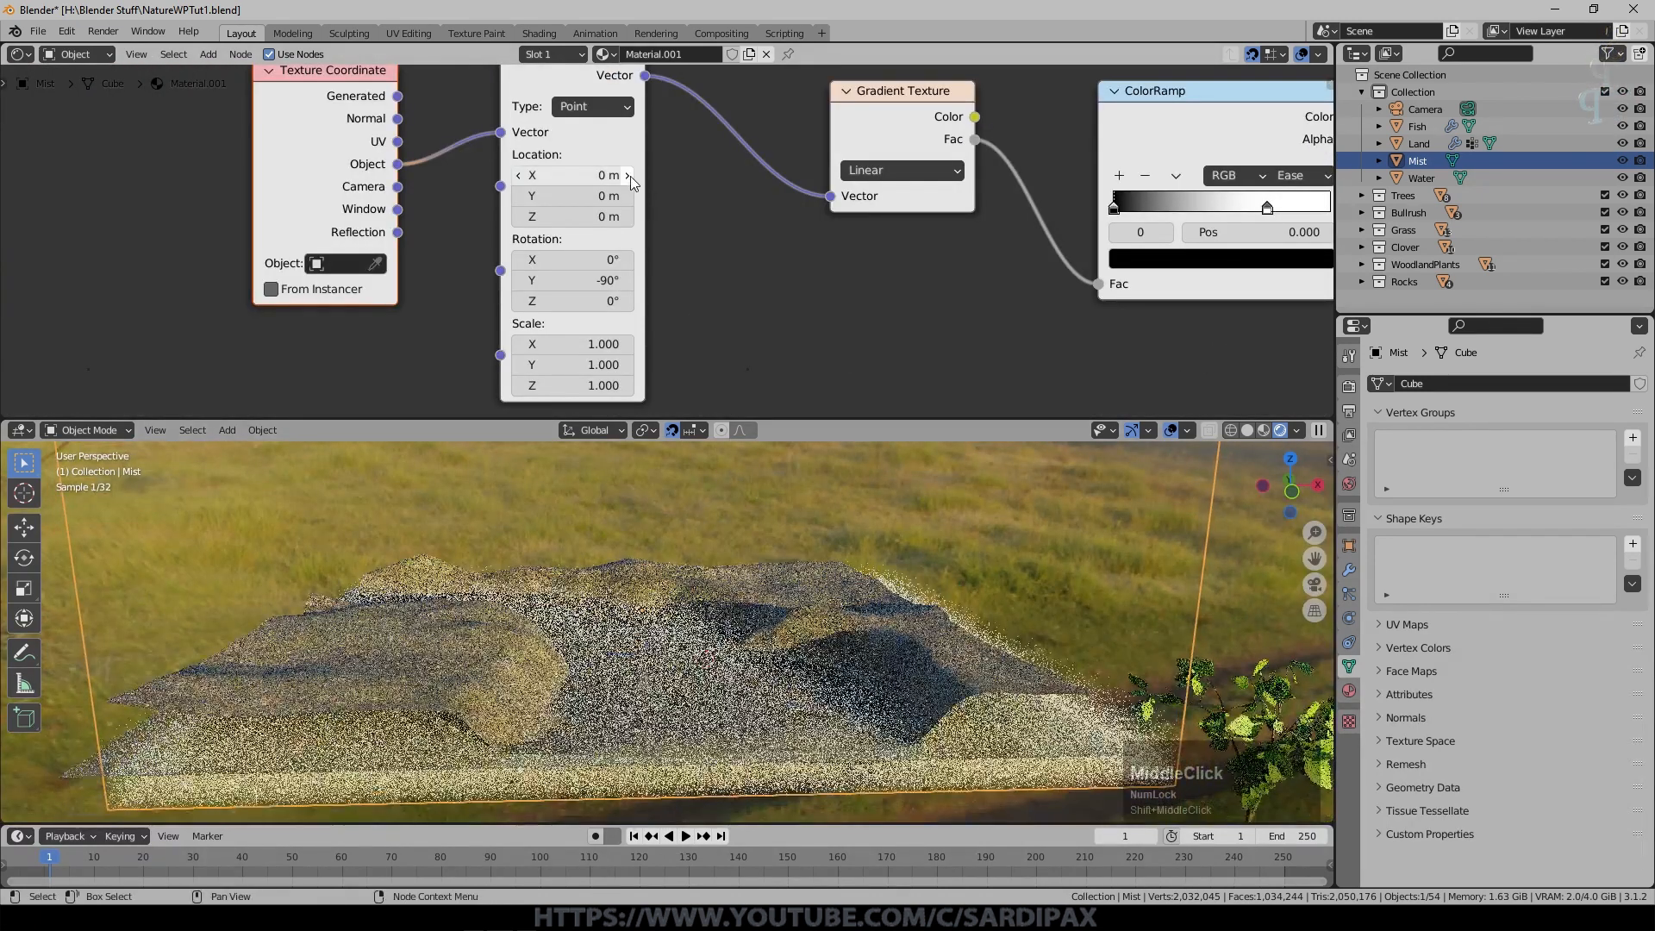
click(629, 176)
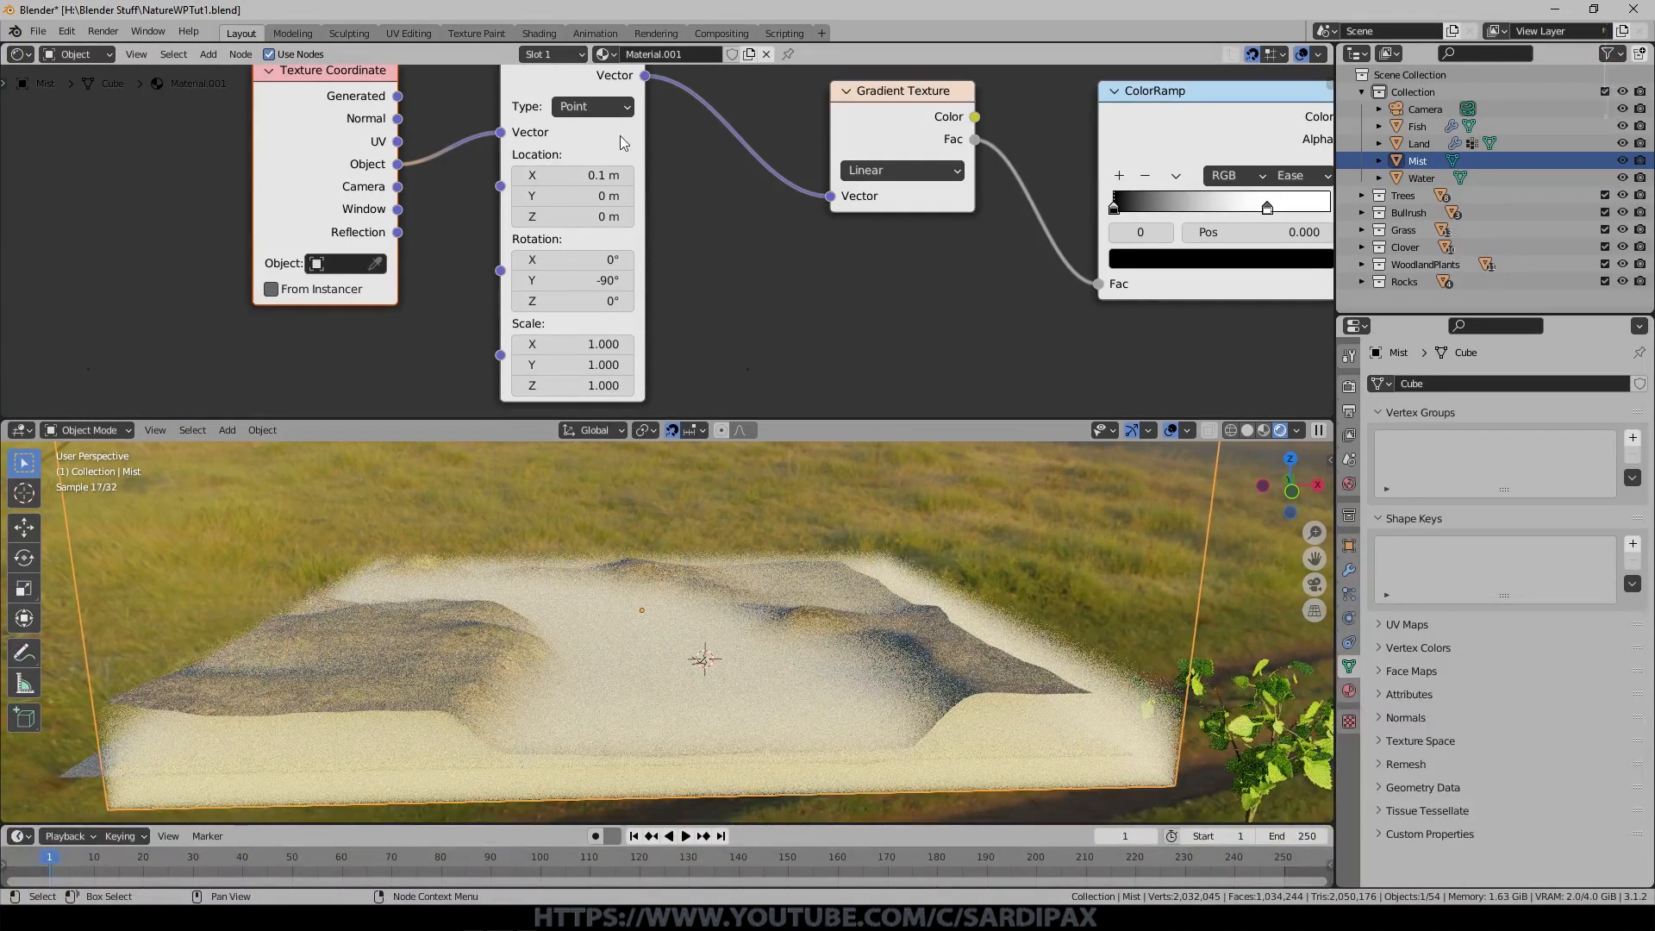
click(629, 176)
click(629, 176)
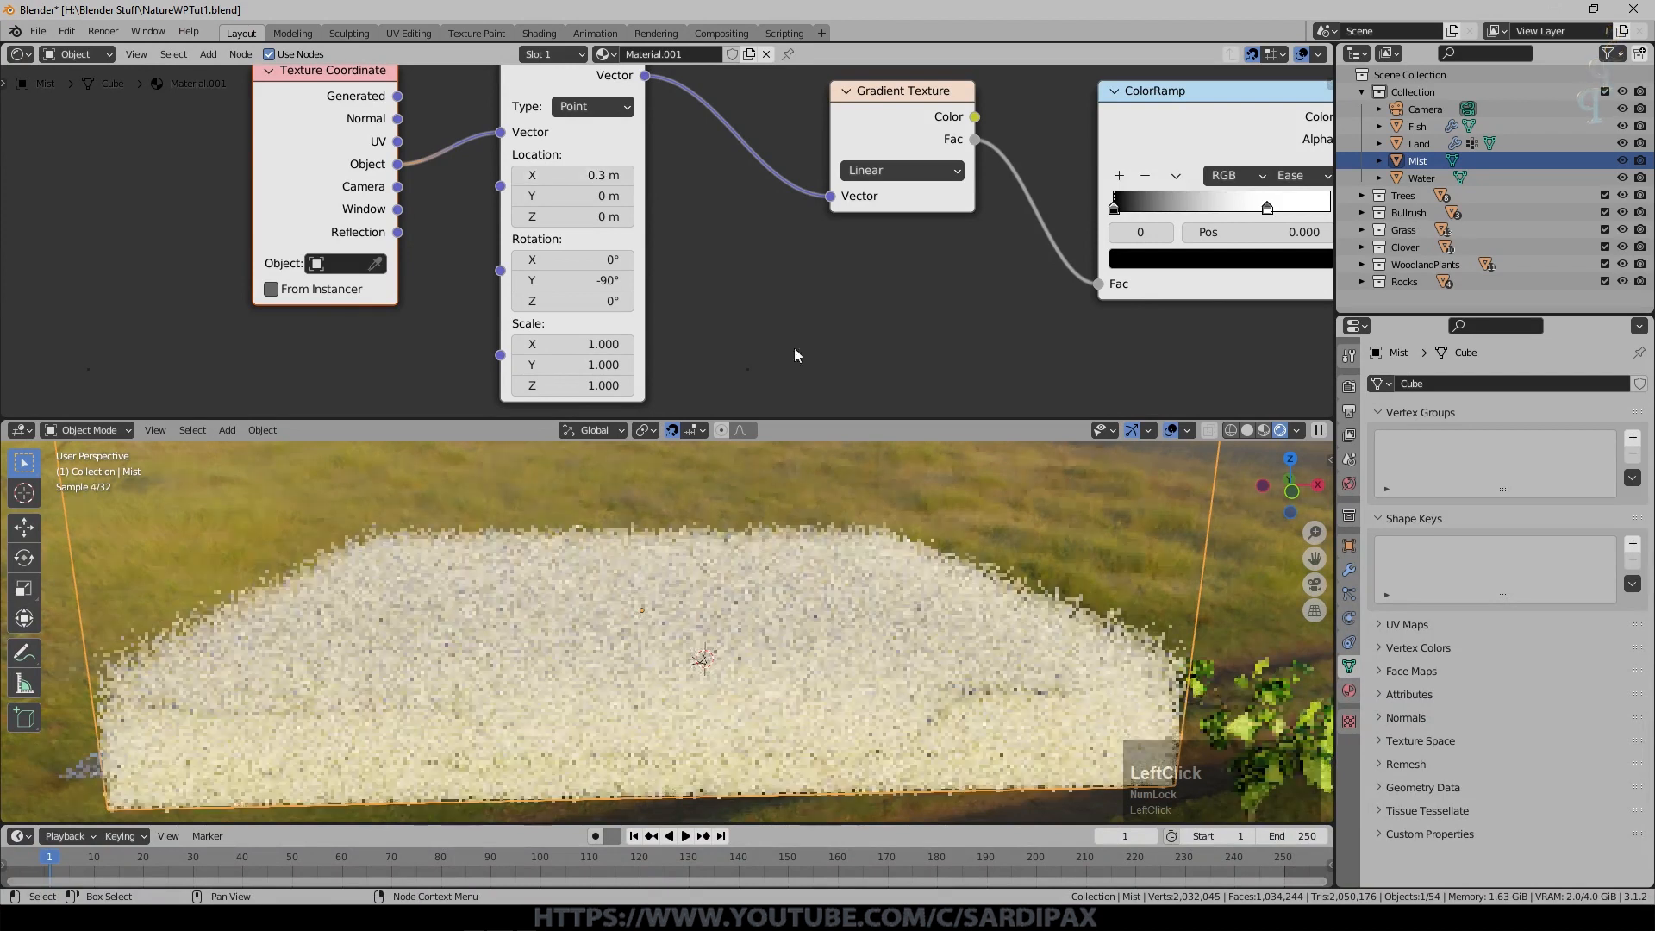
key(KP_0)
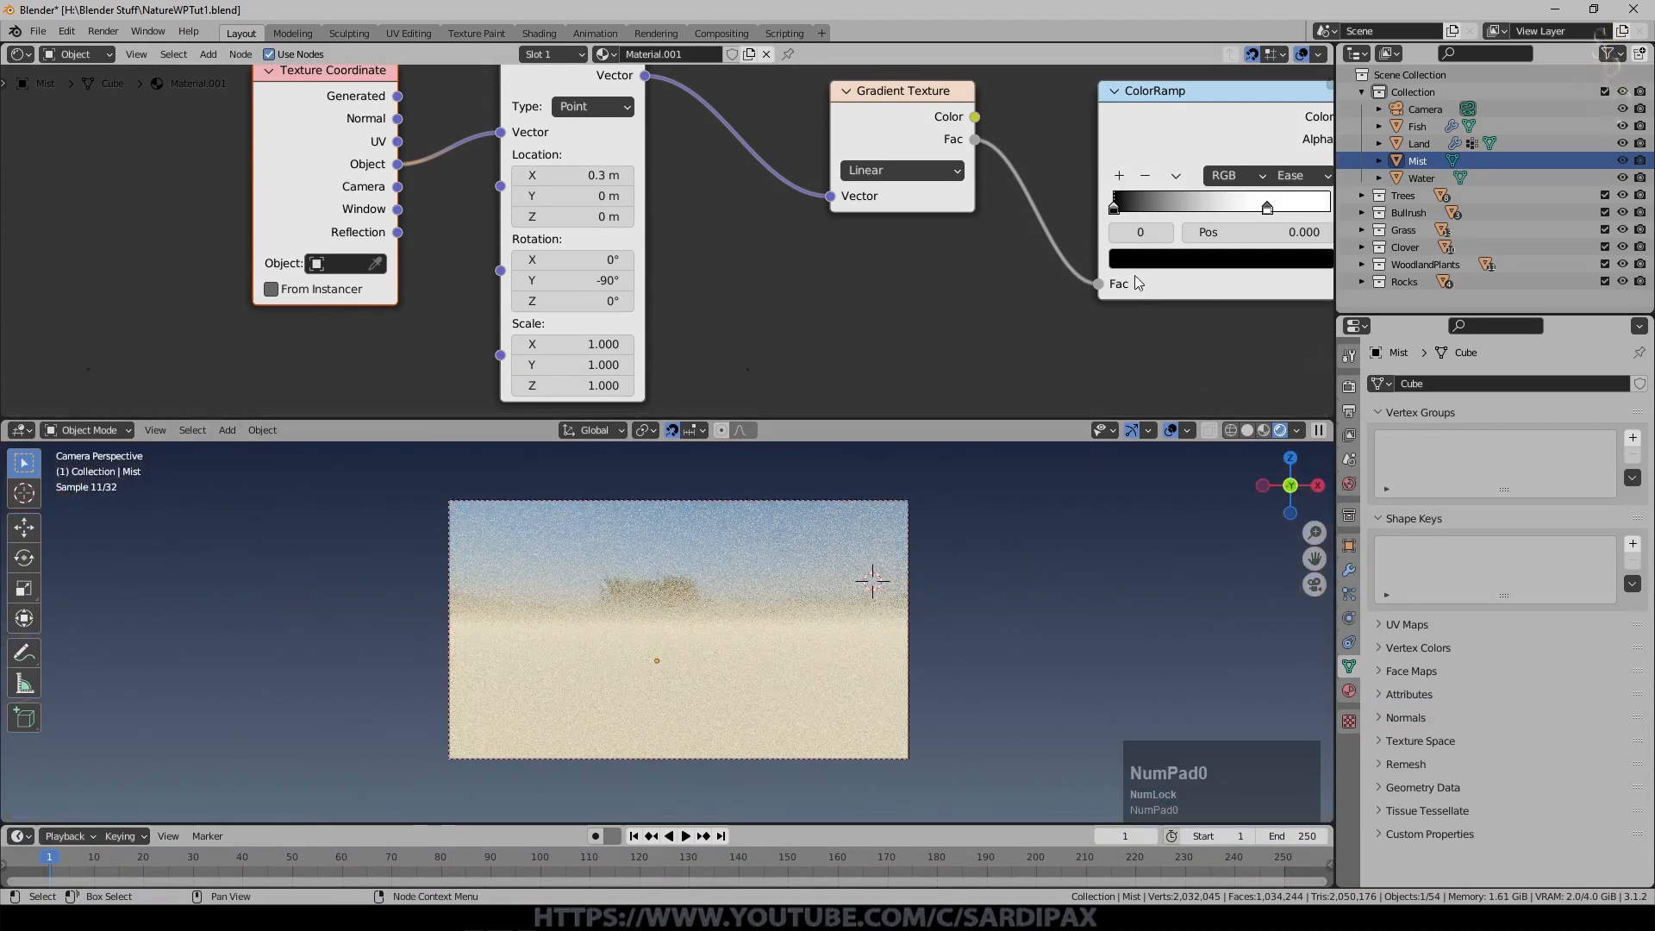
Move the ColorRamp's white stop out to the end of the ramp and its black stop to 0.045.
mouse_move(1117, 215)
mouse_down()
mouse_move(1146, 220)
mouse_move(1132, 215)
mouse_up()
drag(1264, 209, 1333, 210)
mouse_move(1131, 216)
mouse_down()
mouse_move(1146, 212)
mouse_move(1122, 215)
mouse_up()
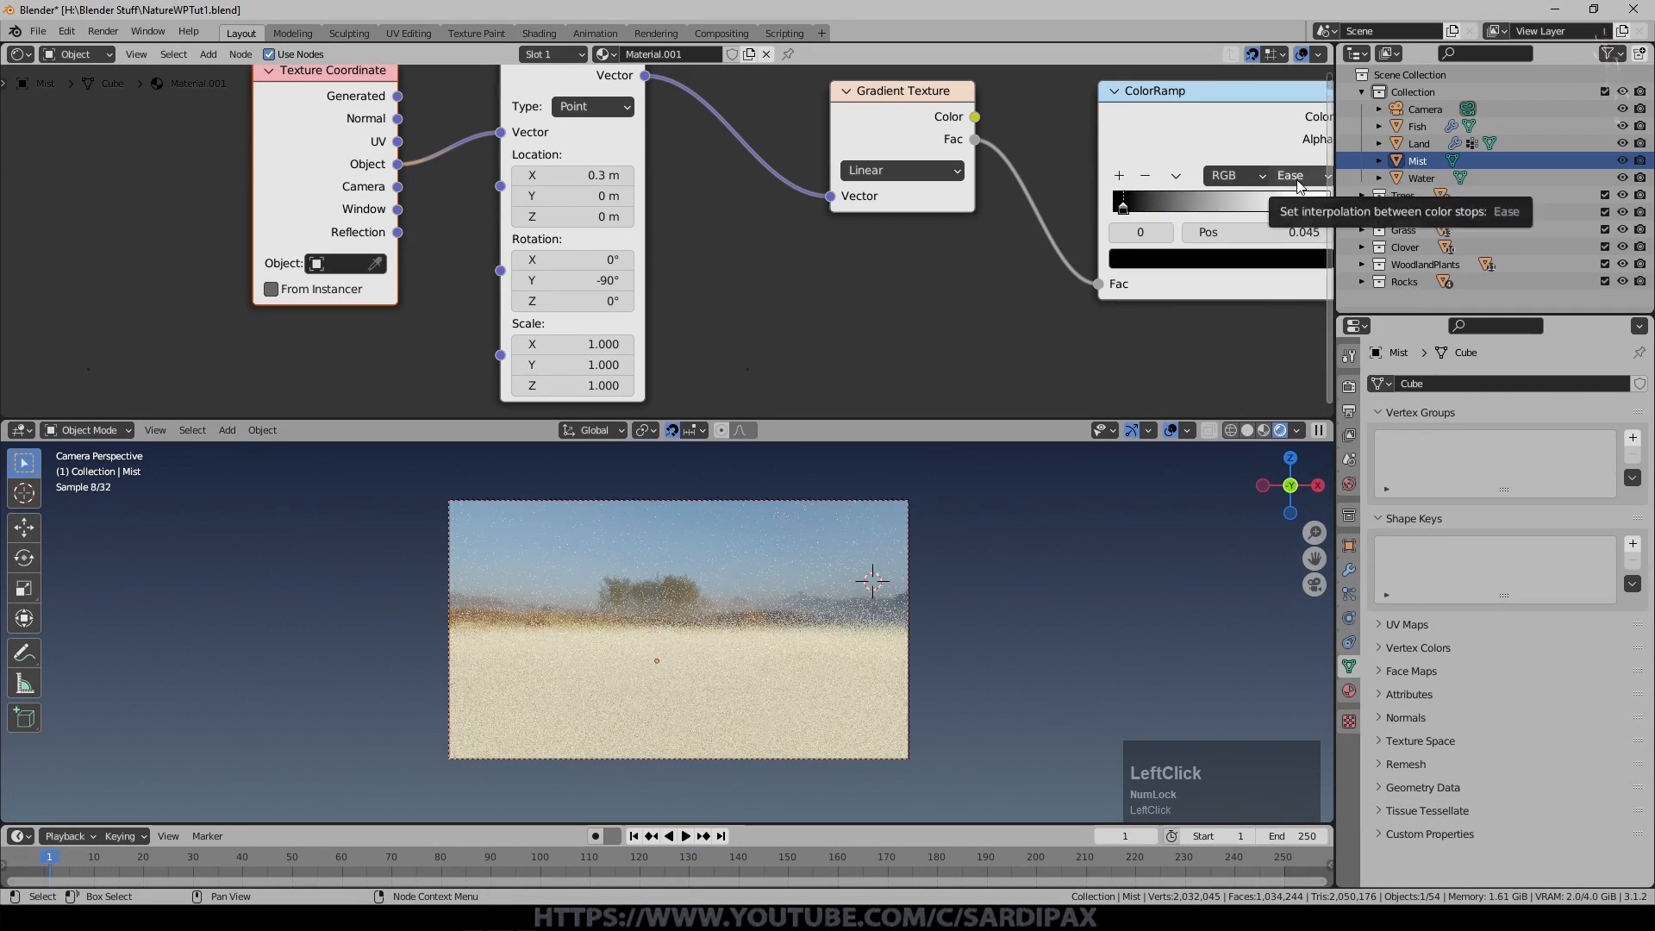
Set the ColorRamp interpolation to B-Spline and move its black stop to 0.759.
click(1300, 175)
click(1311, 256)
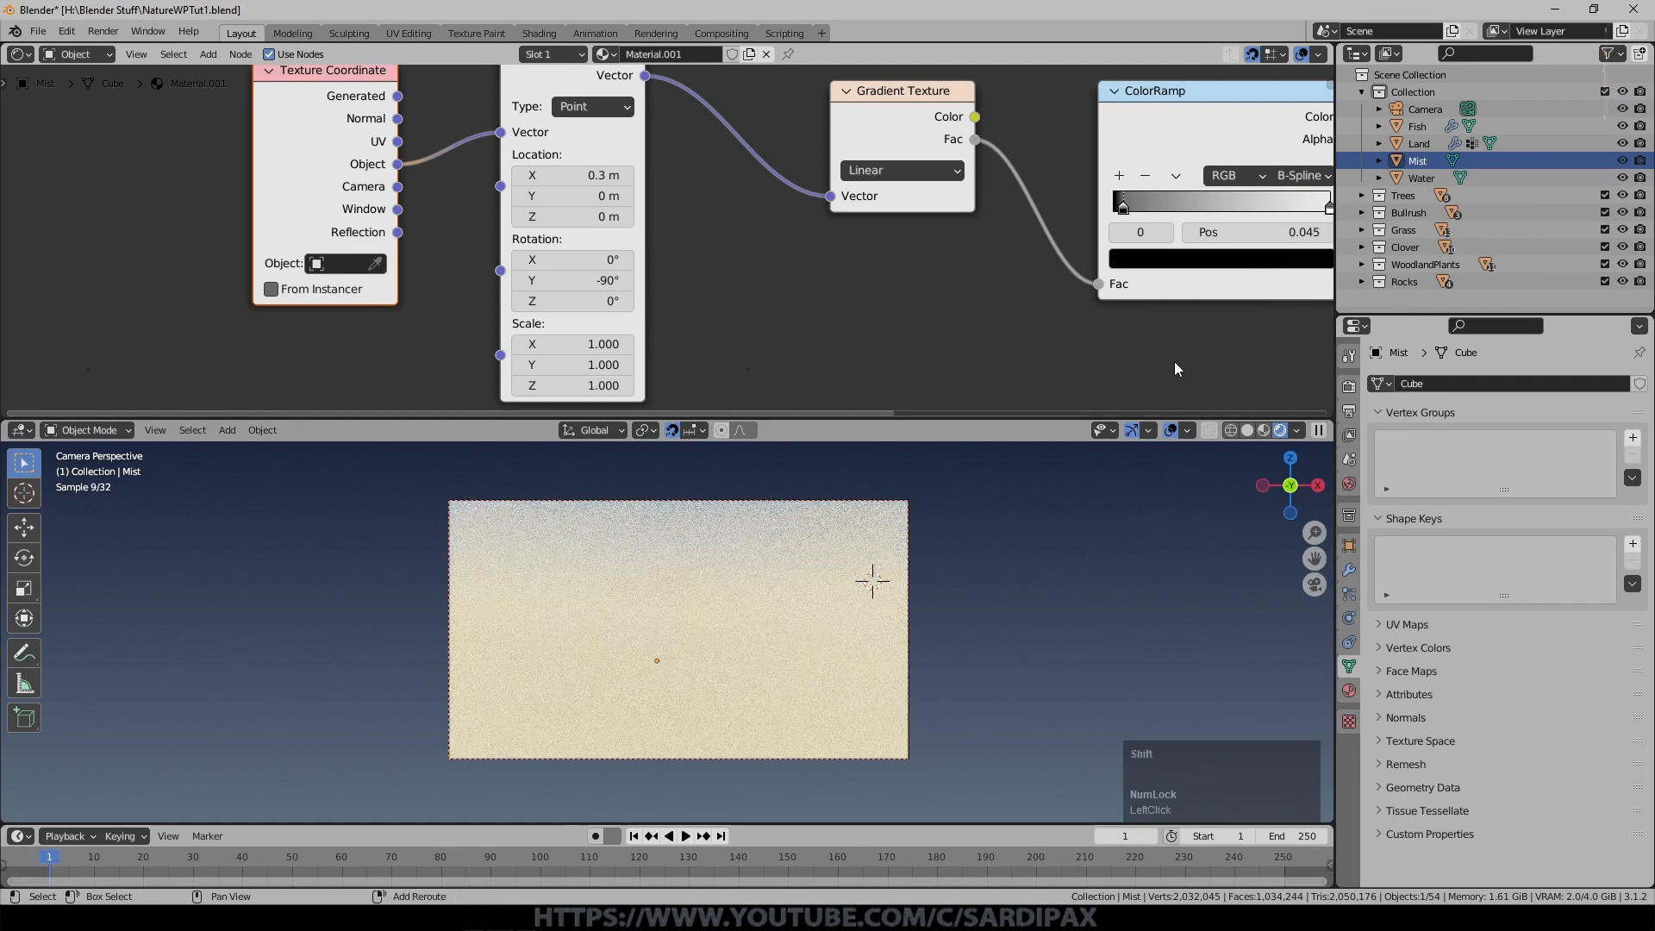
middle_drag(1174, 362, 972, 416)
drag(923, 269, 1084, 267)
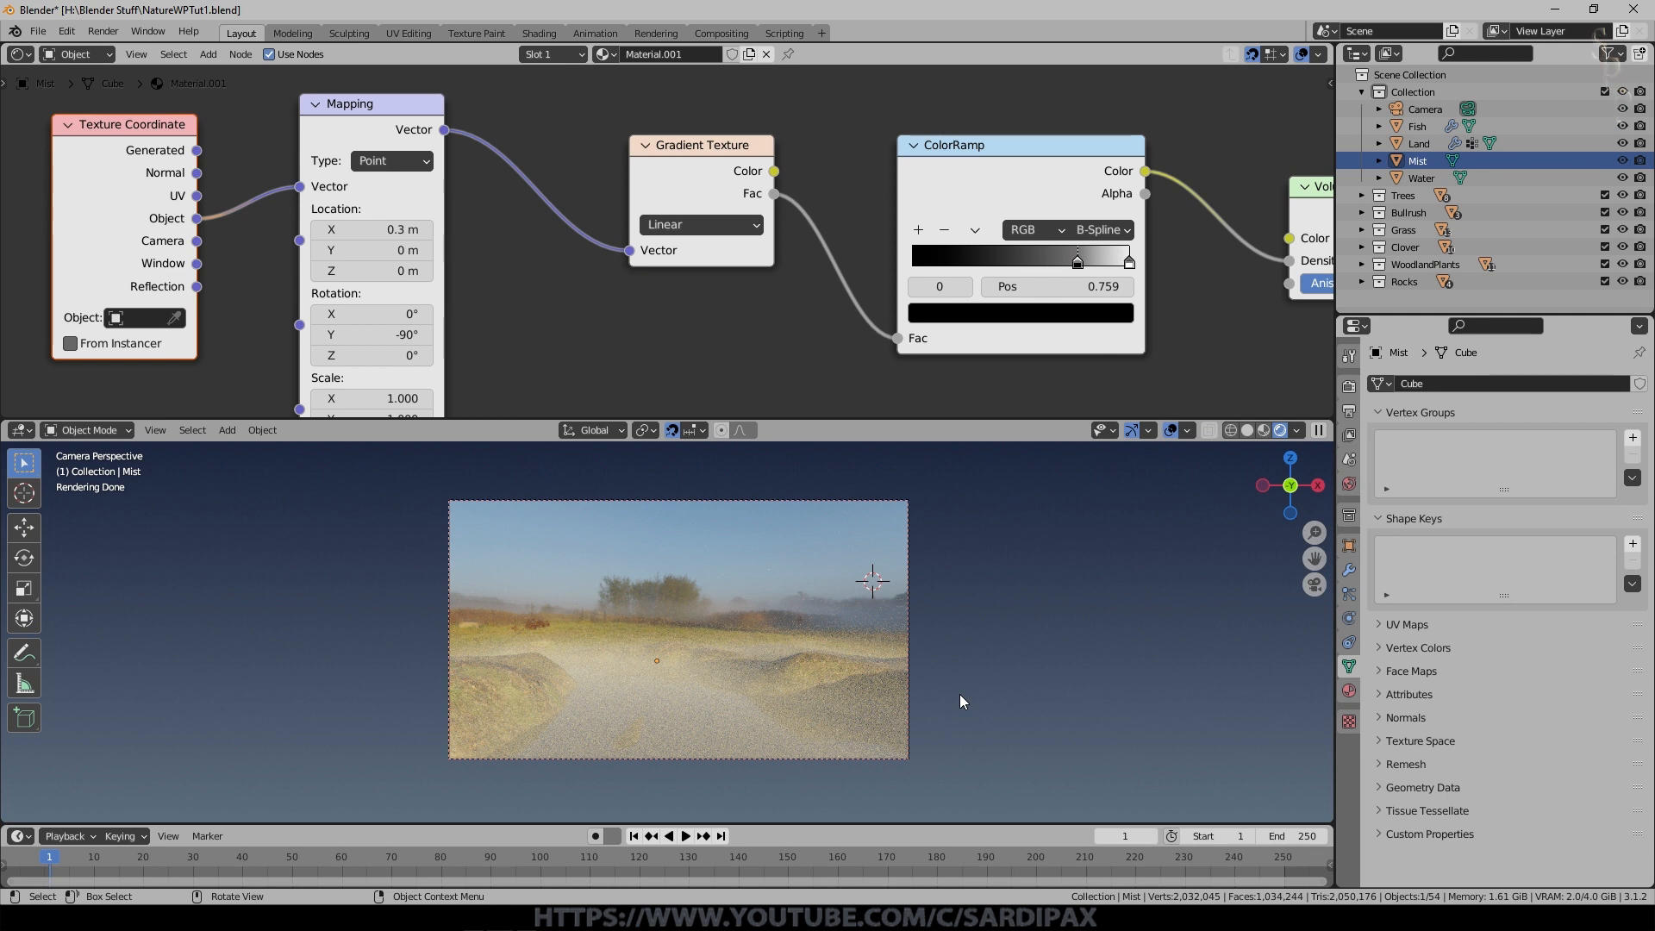
Save the Blender file.
middle_drag(809, 338, 601, 241)
key(ctrl+s)
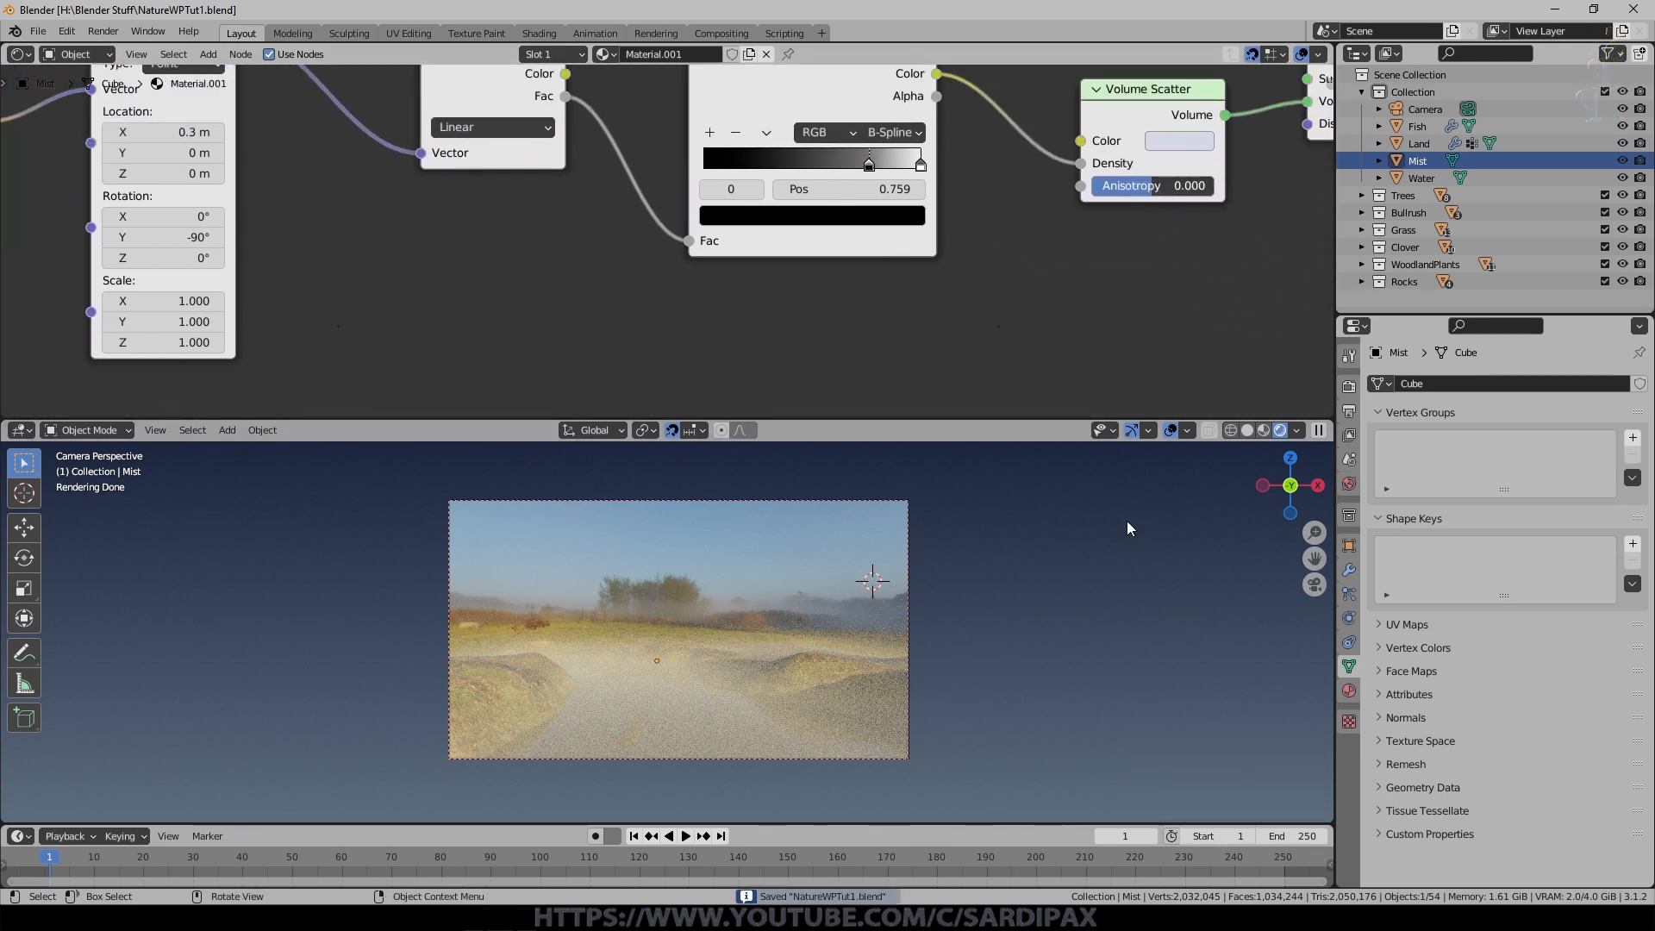
Add a Noise Texture node and a duplicate of the ColorRamp, feeding the noise Fac into the duplicated ramp.
click(208, 53)
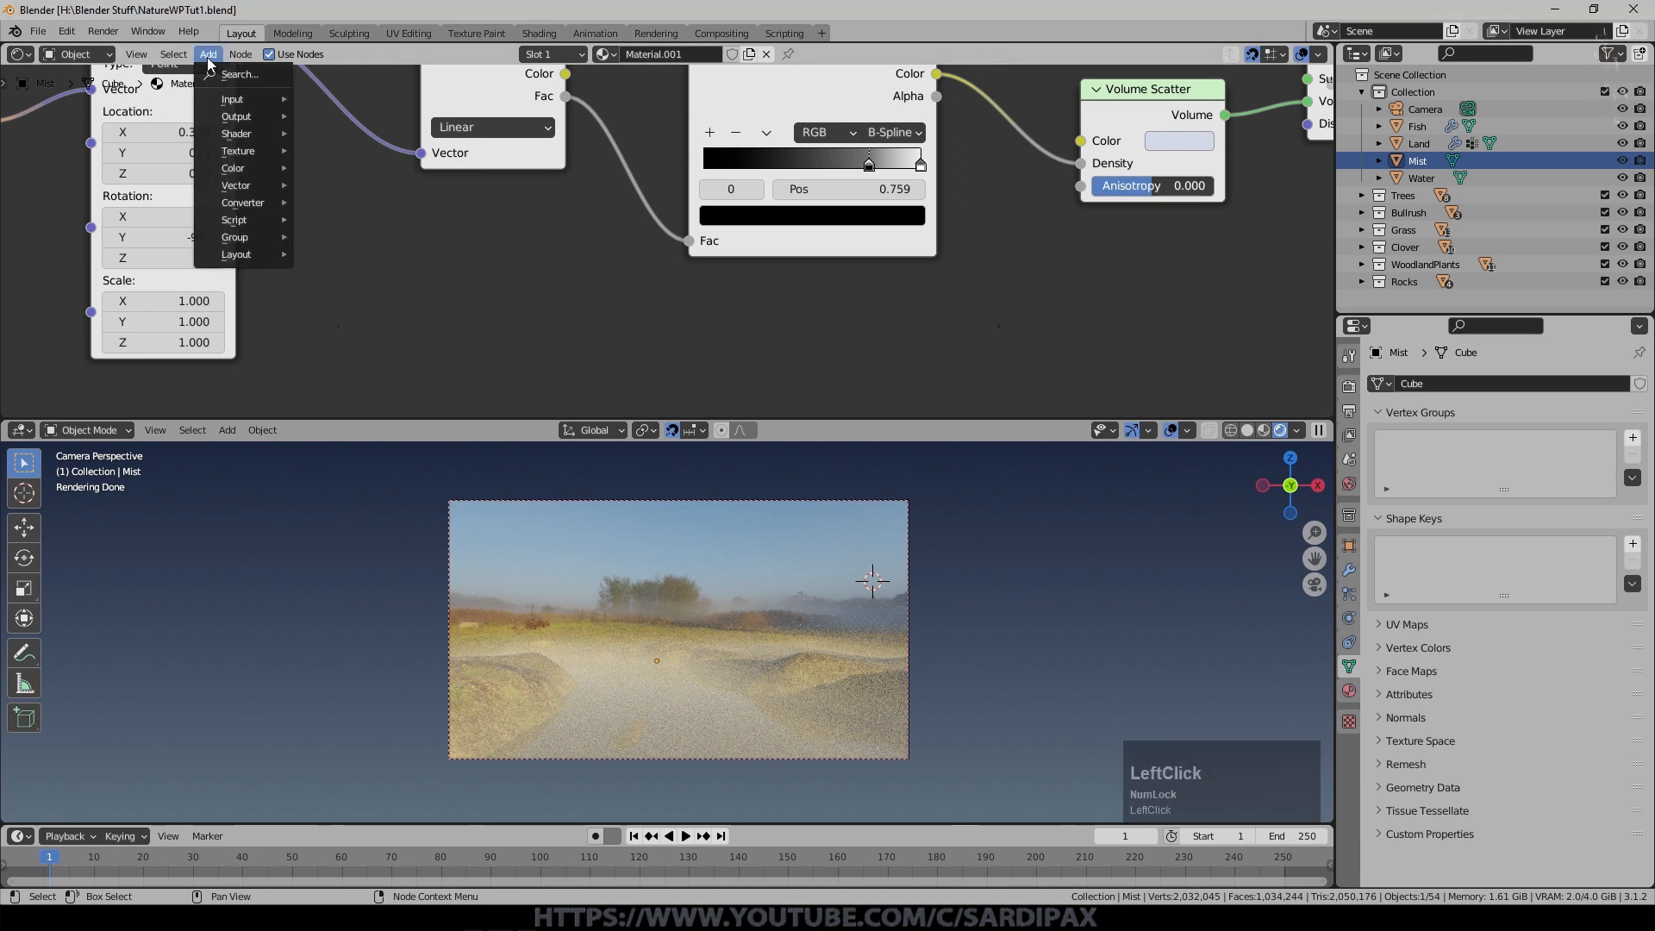
mouse_move(242, 150)
click(363, 334)
click(731, 329)
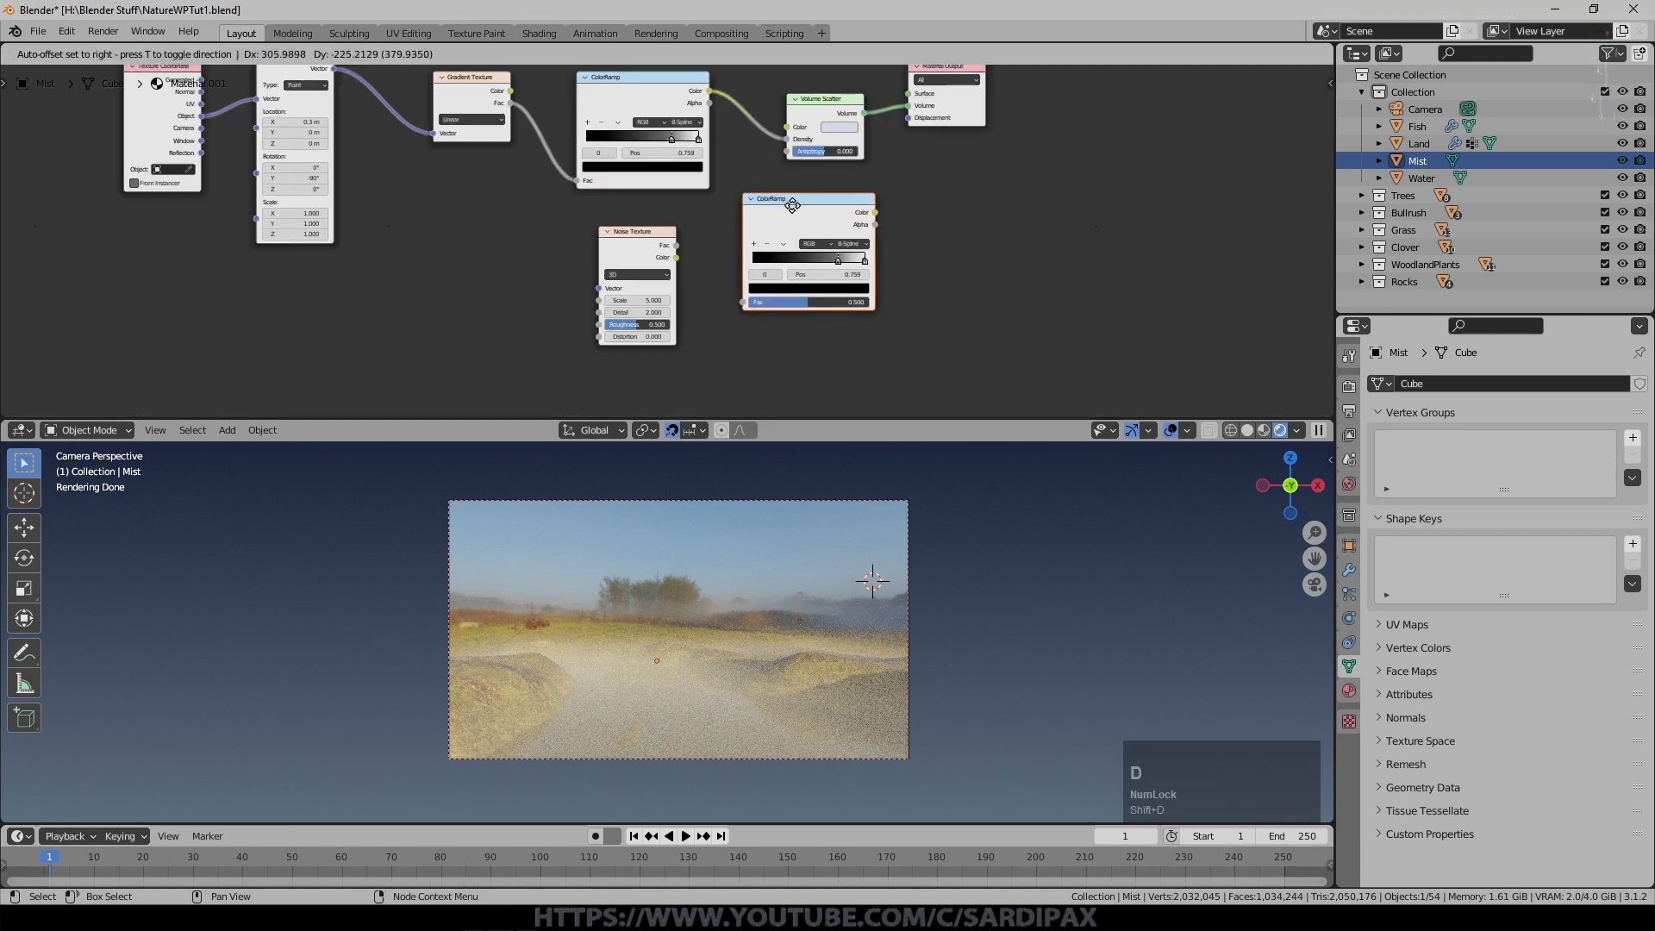
click(769, 226)
scroll(858, 269, up, 2)
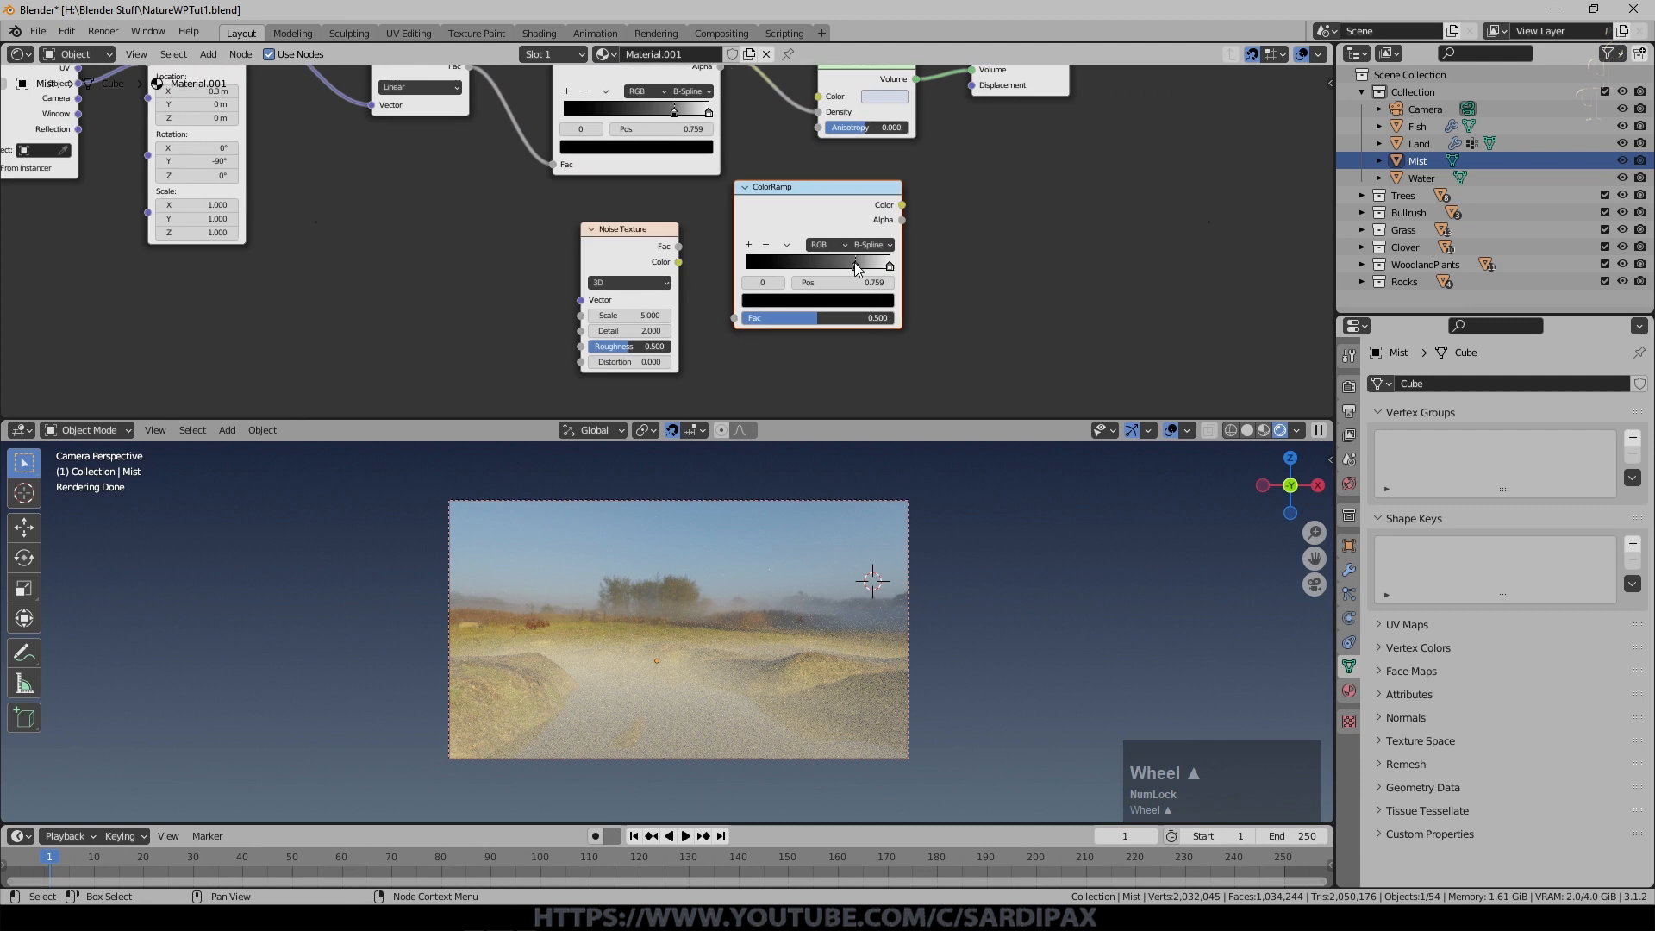
drag(682, 250, 746, 324)
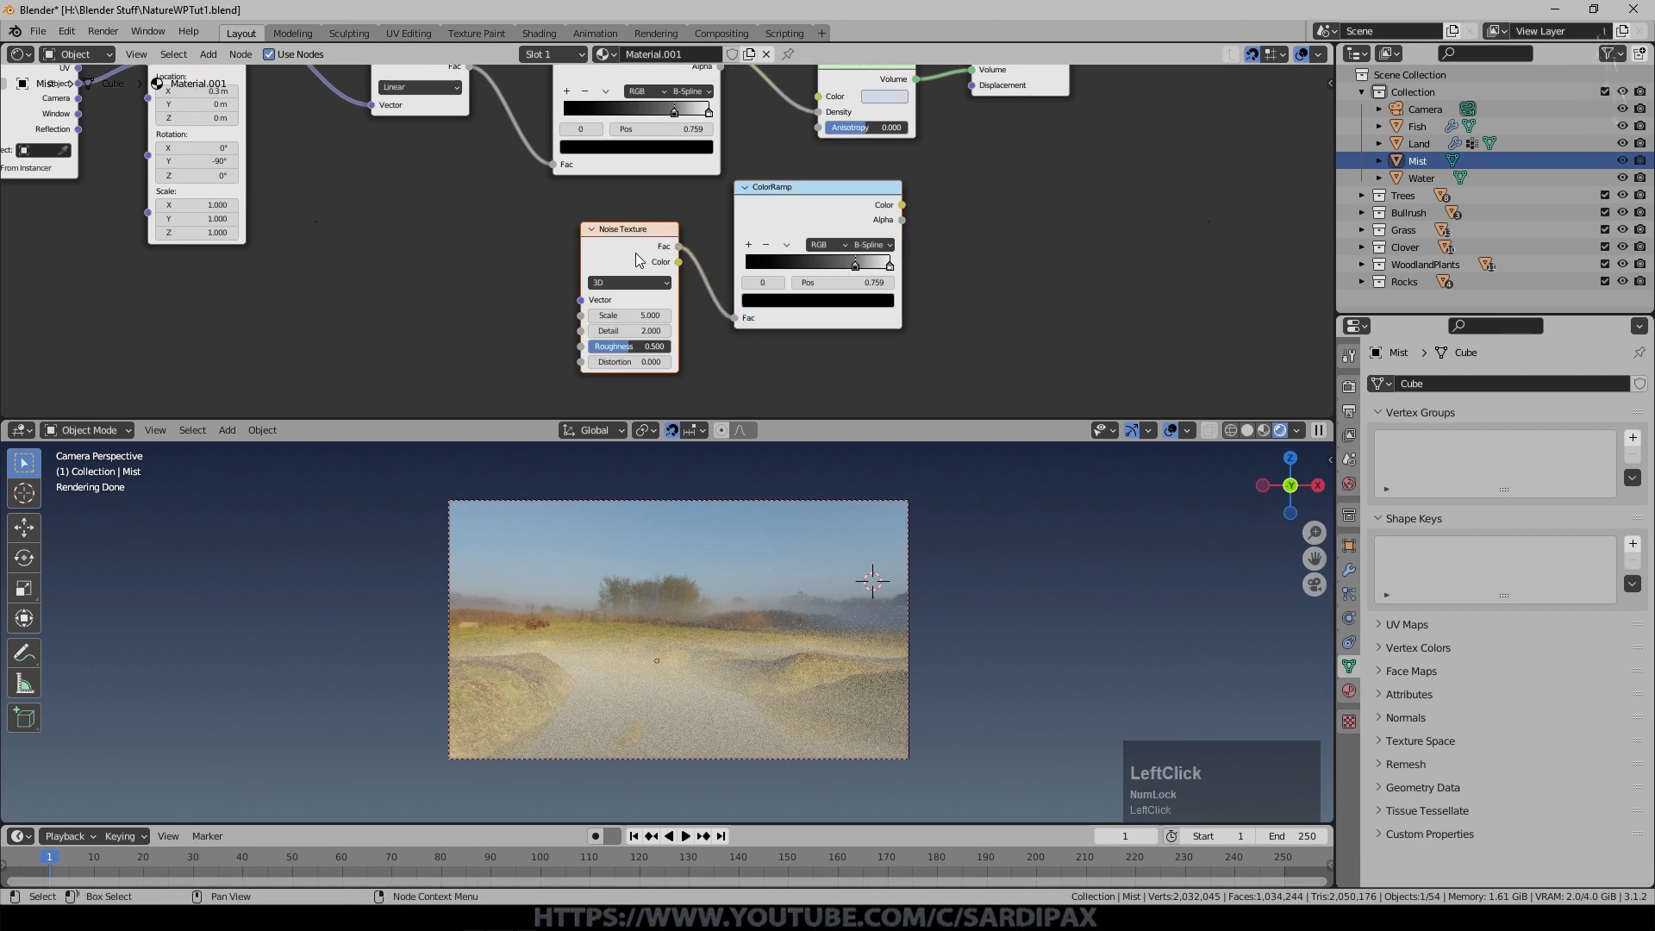
drag(638, 258, 401, 314)
Add a Map Range node and feed the duplicated ColorRamp's Color into its Value.
click(206, 58)
mouse_move(239, 208)
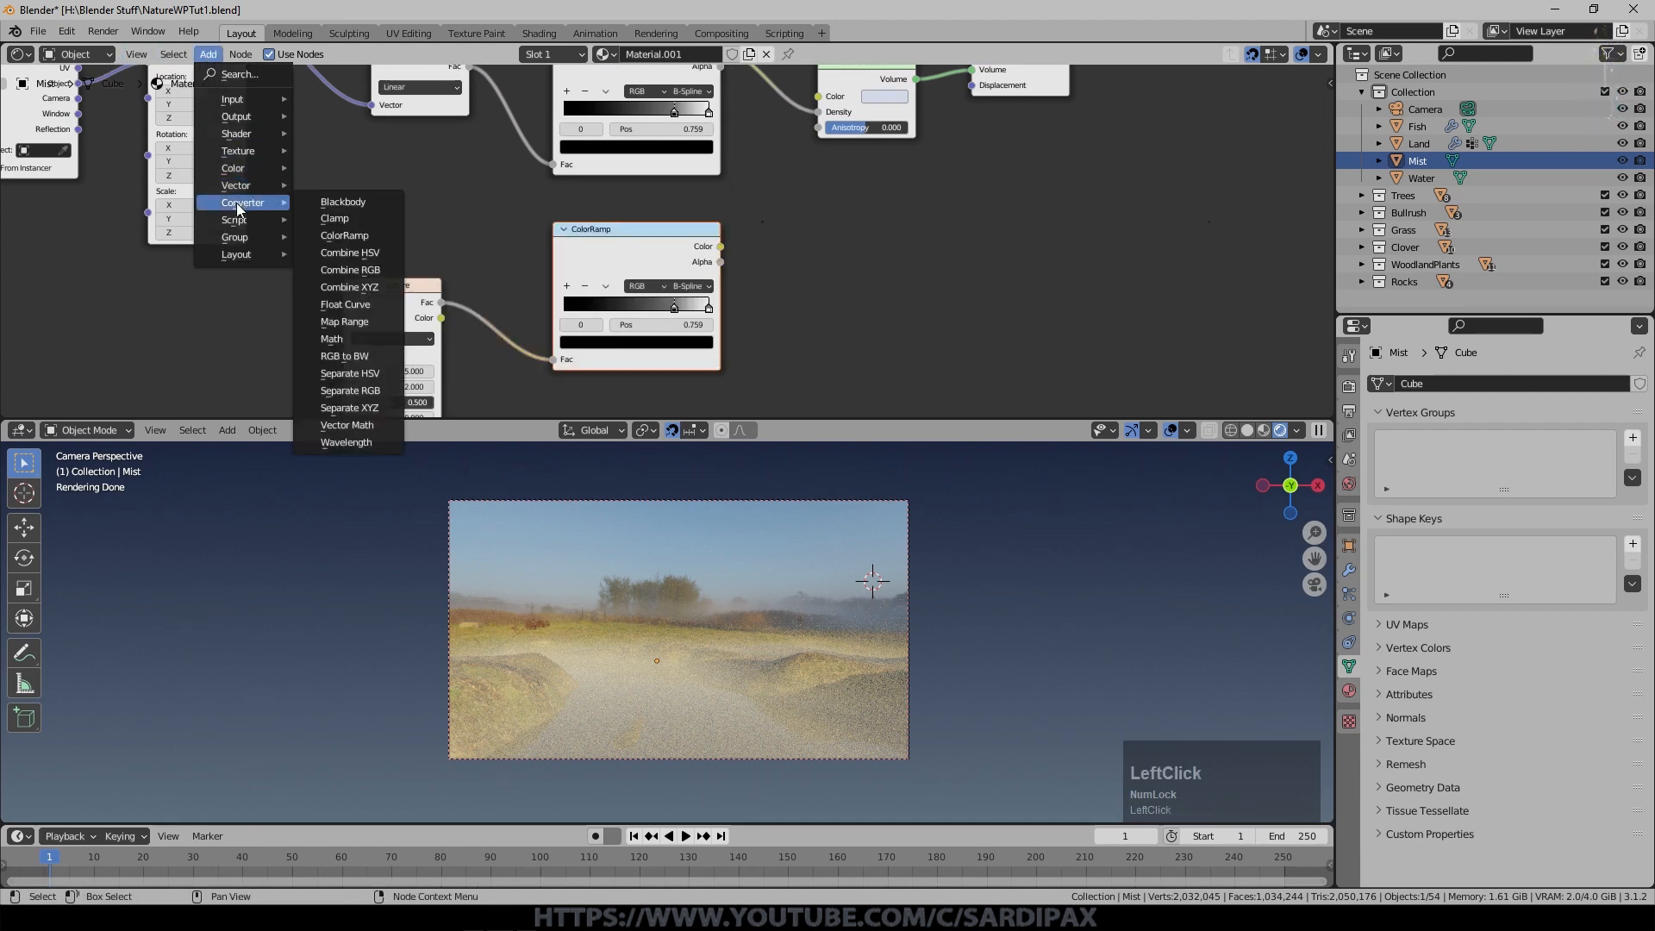
click(345, 322)
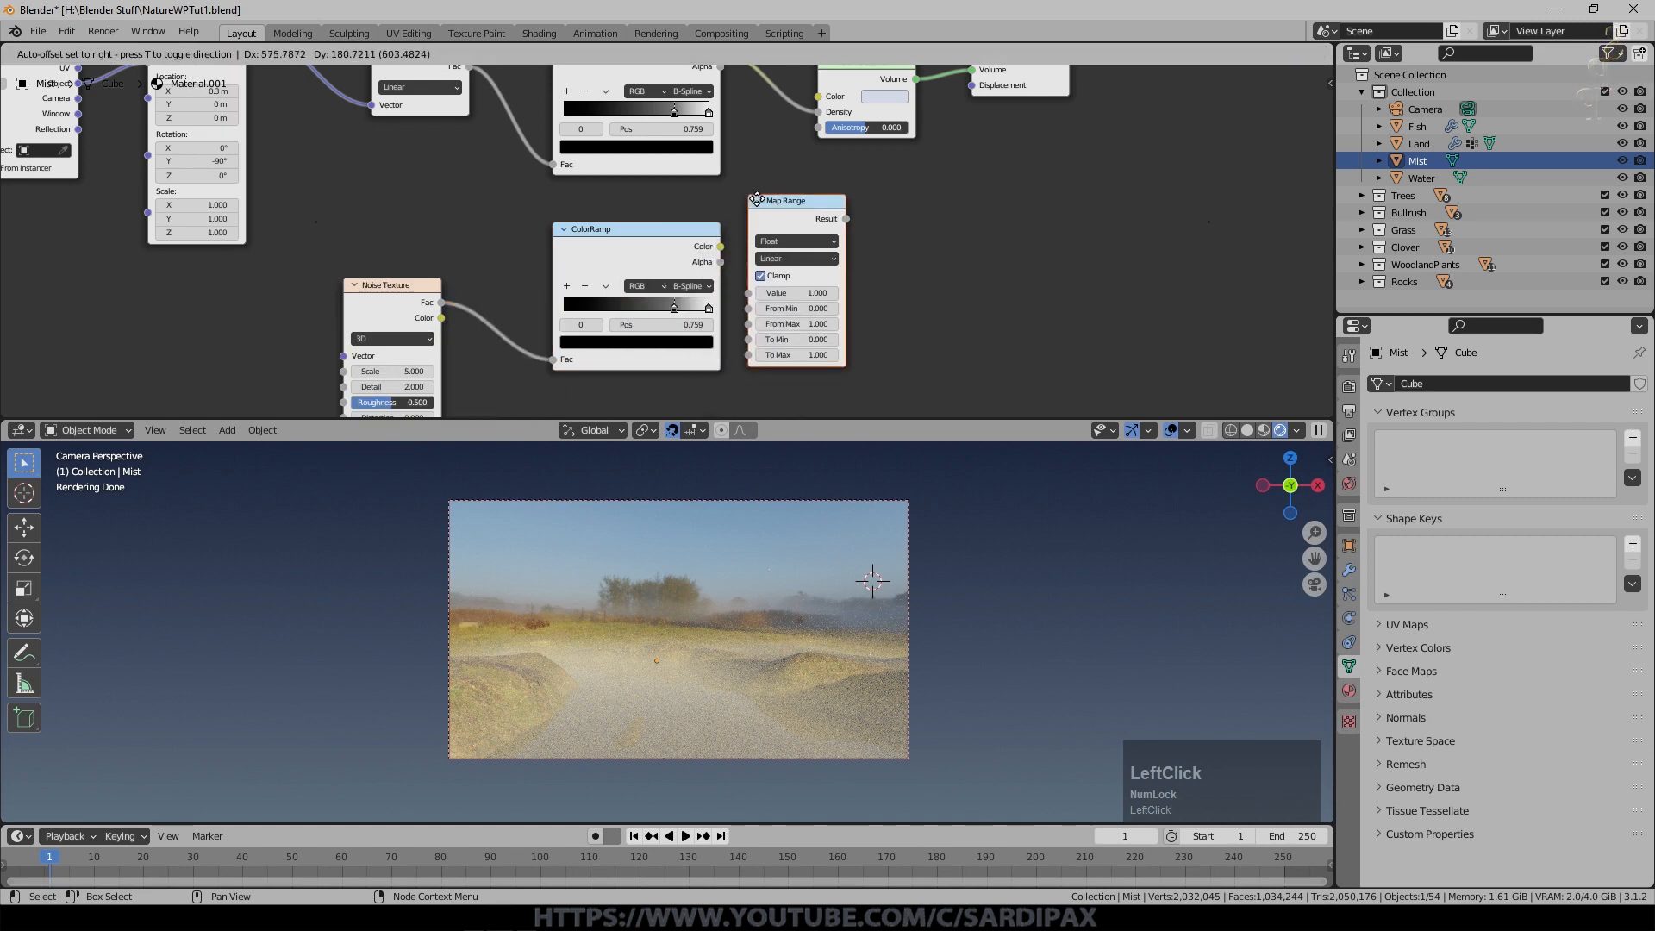
middle_drag(724, 257, 579, 230)
scroll(579, 228, up, 1)
drag(573, 219, 623, 274)
middle_drag(810, 154, 679, 221)
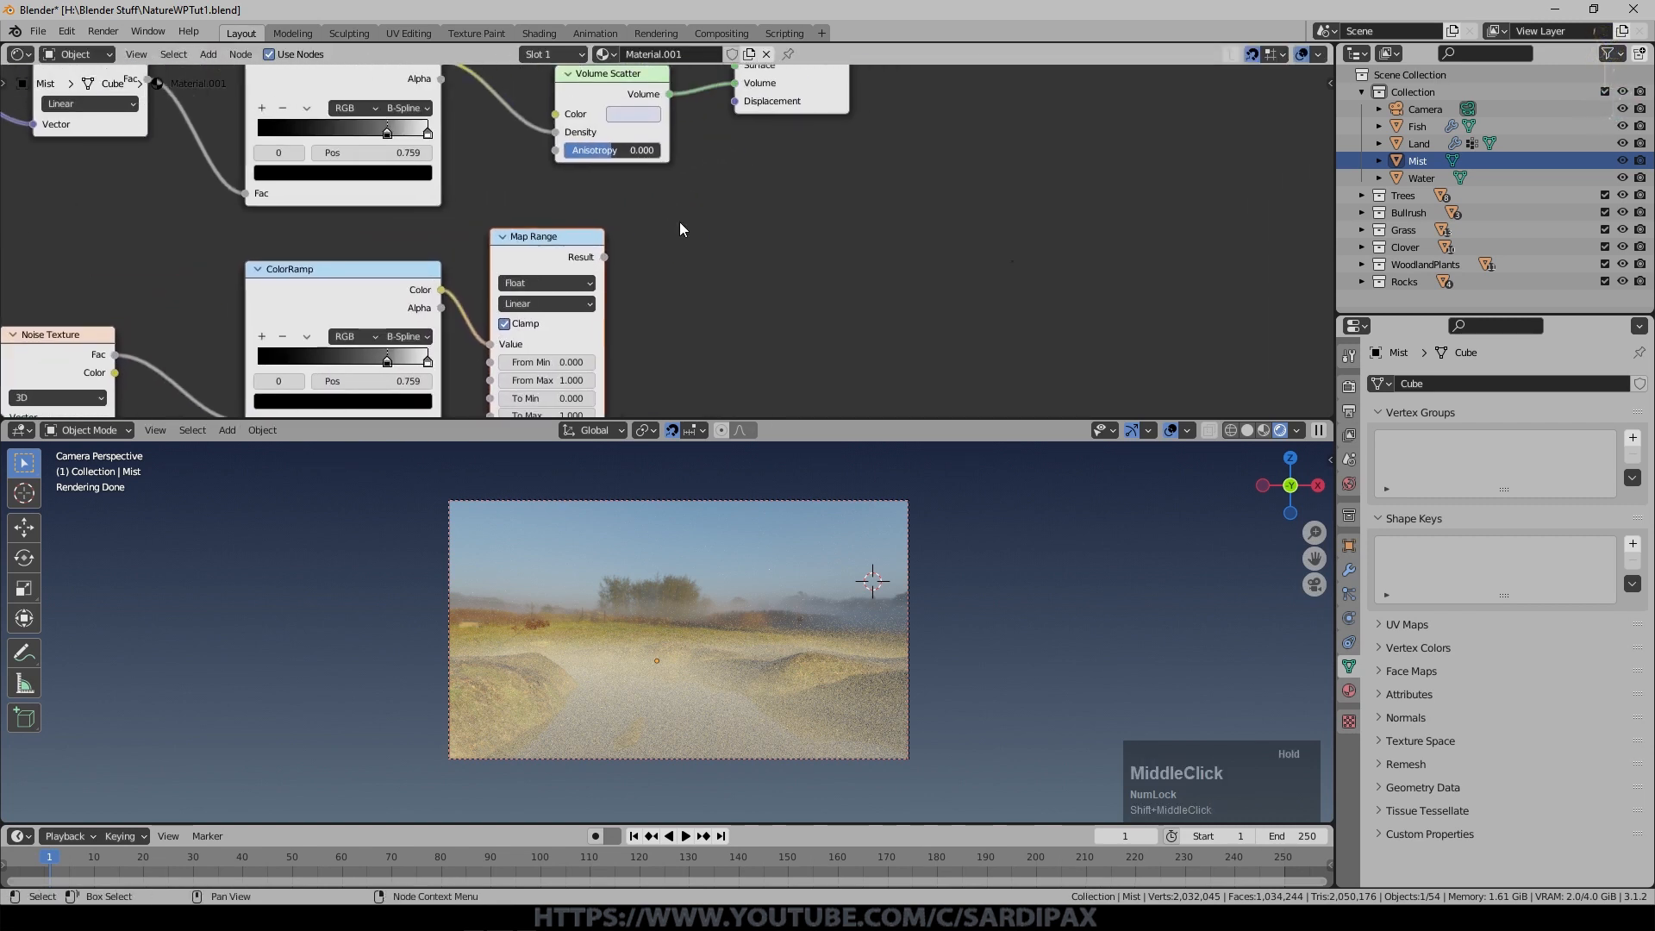
Insert a Math node on the link between the gradient's ColorRamp and the Volume Scatter Density.
scroll(679, 221, down, 2)
key(shift+a)
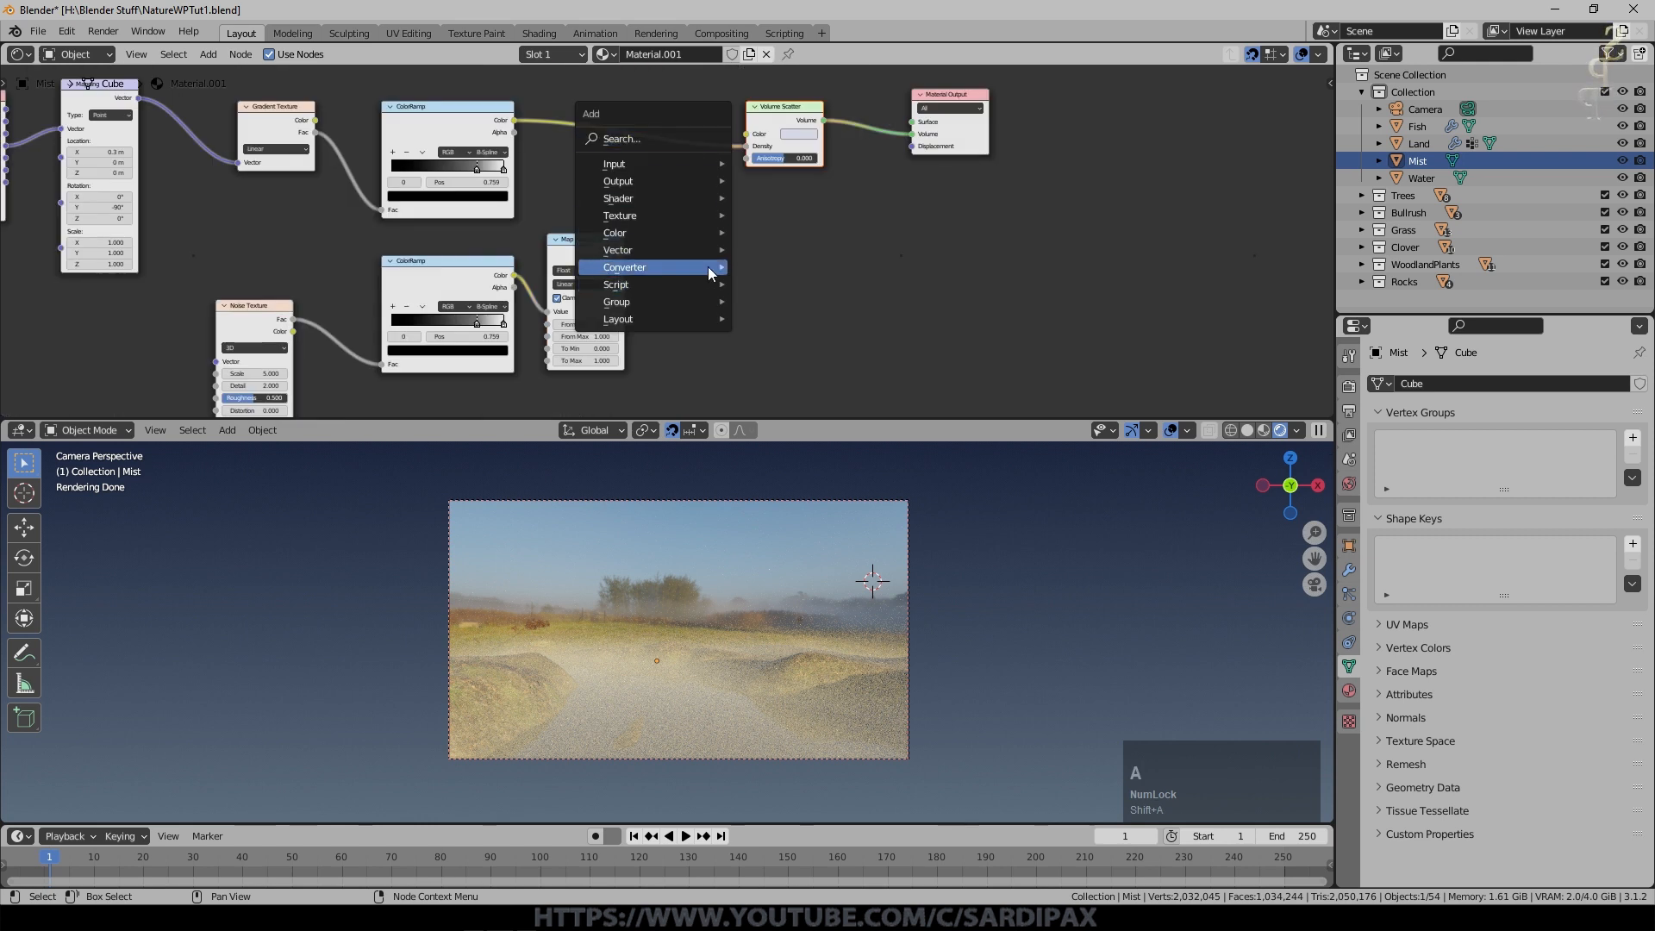
mouse_move(707, 266)
click(770, 404)
click(663, 142)
drag(941, 88, 1061, 78)
scroll(669, 239, up, 1)
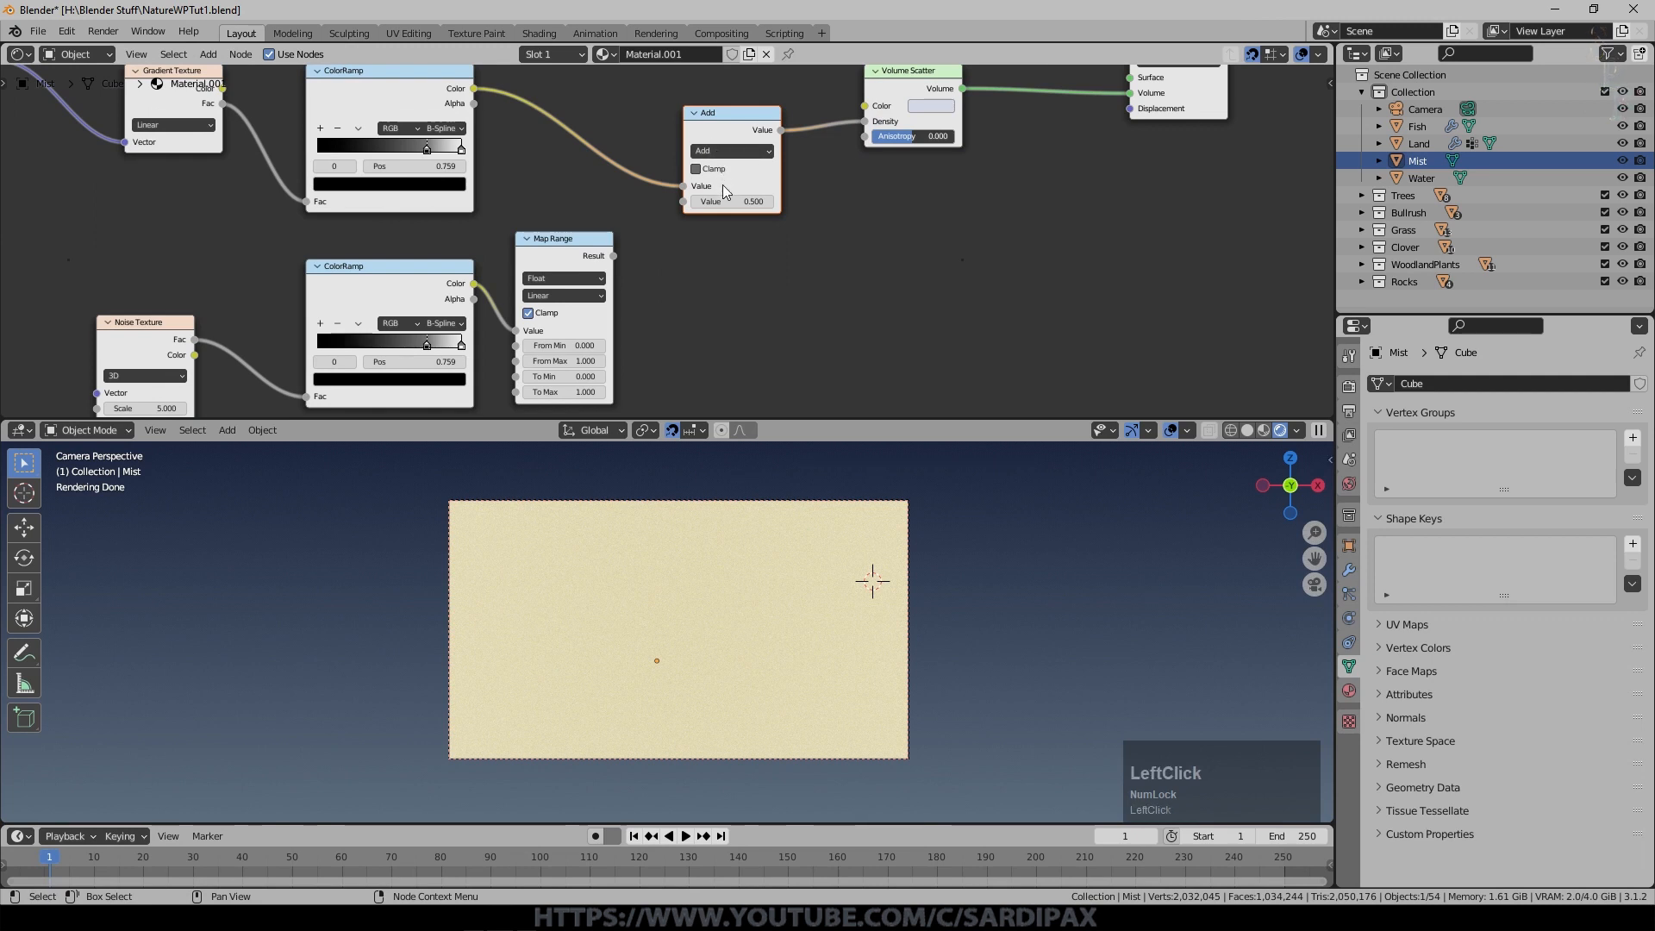
Set the Math node to Multiply and connect the Map Range Result, with To Max at 2.1, to its second Value.
click(727, 150)
click(731, 221)
drag(612, 255, 687, 207)
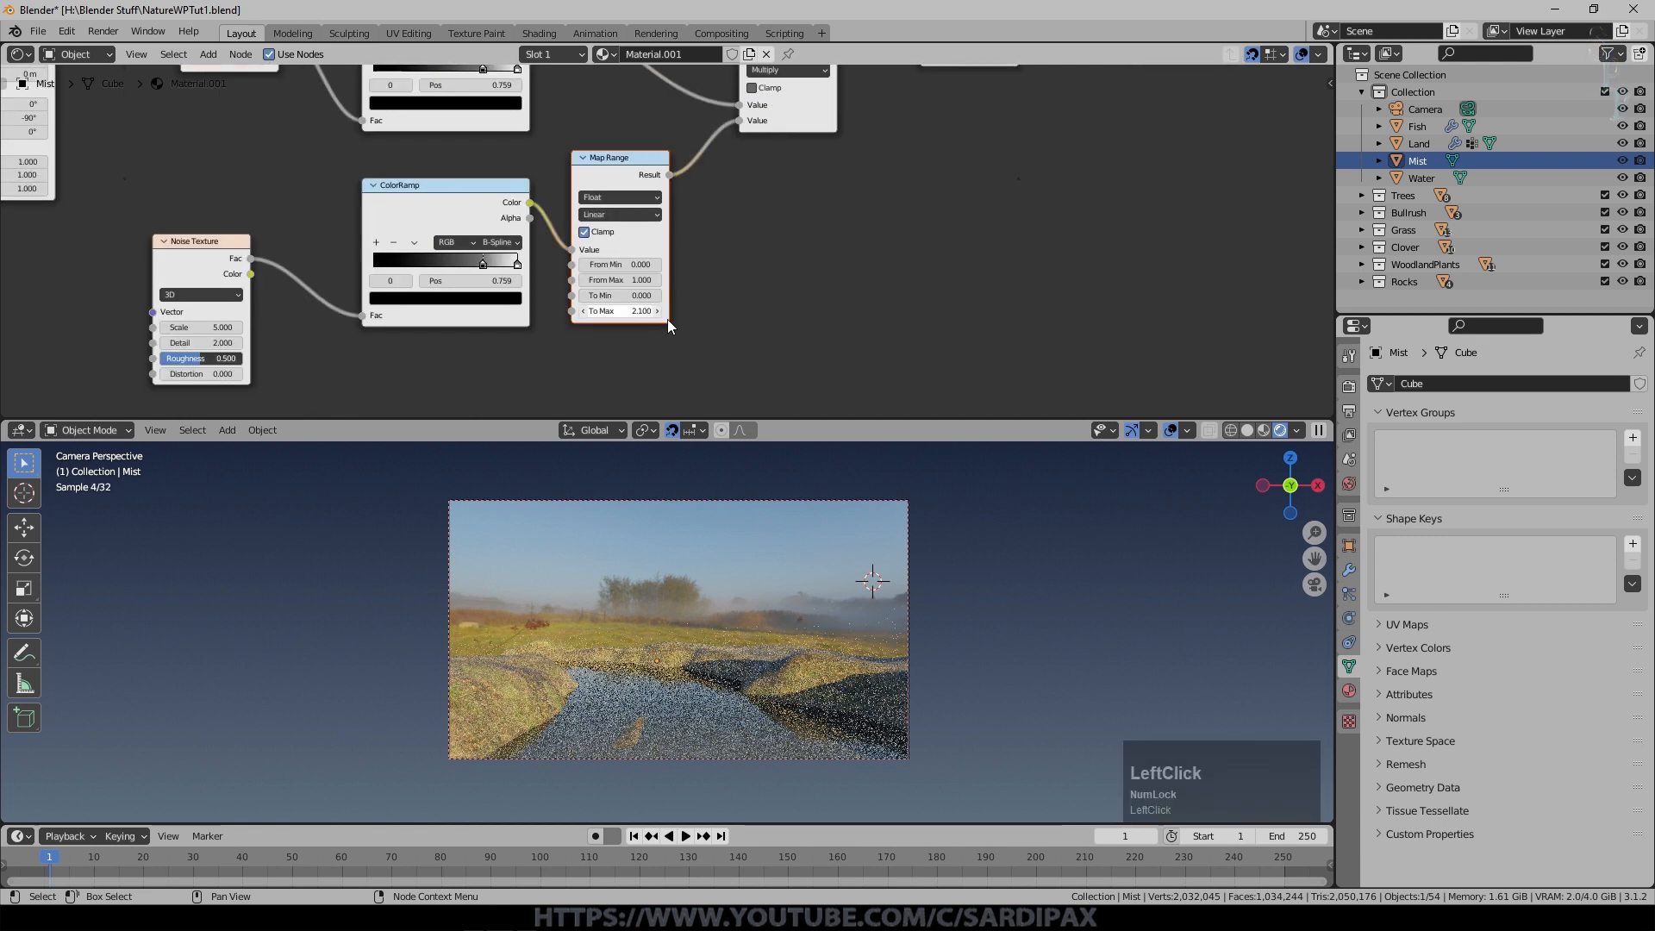
Move the noise ColorRamp's black stop to 0.523 and white stop to 0.586, and set its interpolation to Cardinal.
scroll(672, 209, up, 2)
drag(493, 267, 413, 268)
scroll(416, 265, up, 3)
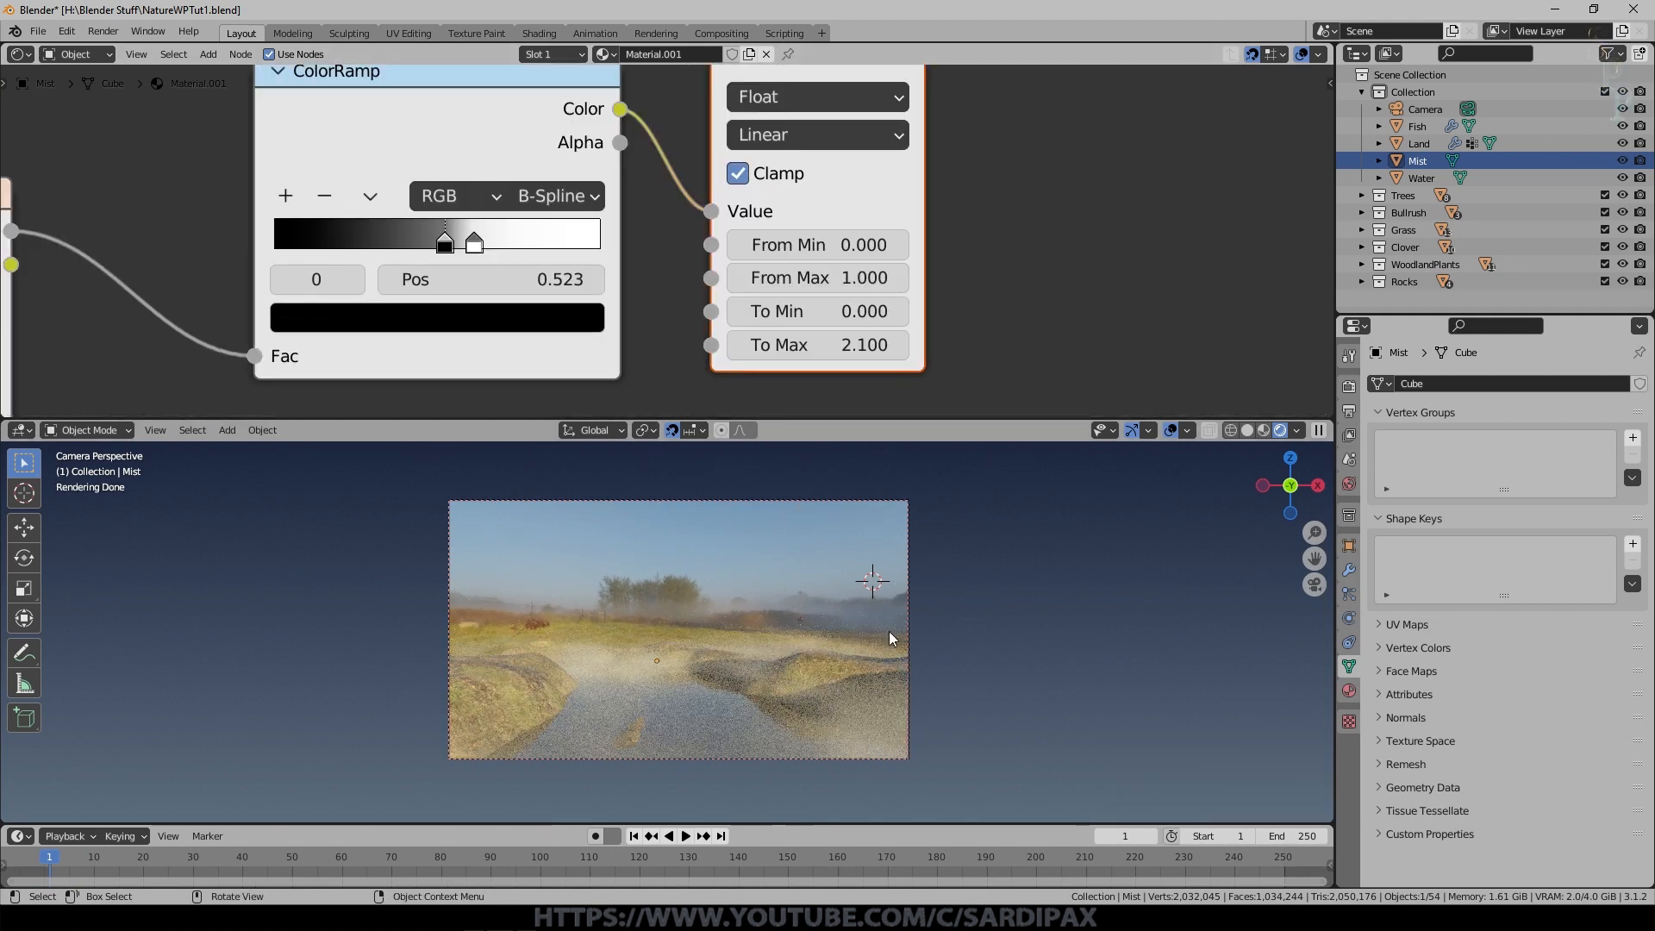
scroll(987, 754, down, 1)
middle_drag(885, 676, 996, 696)
scroll(995, 697, down, 5)
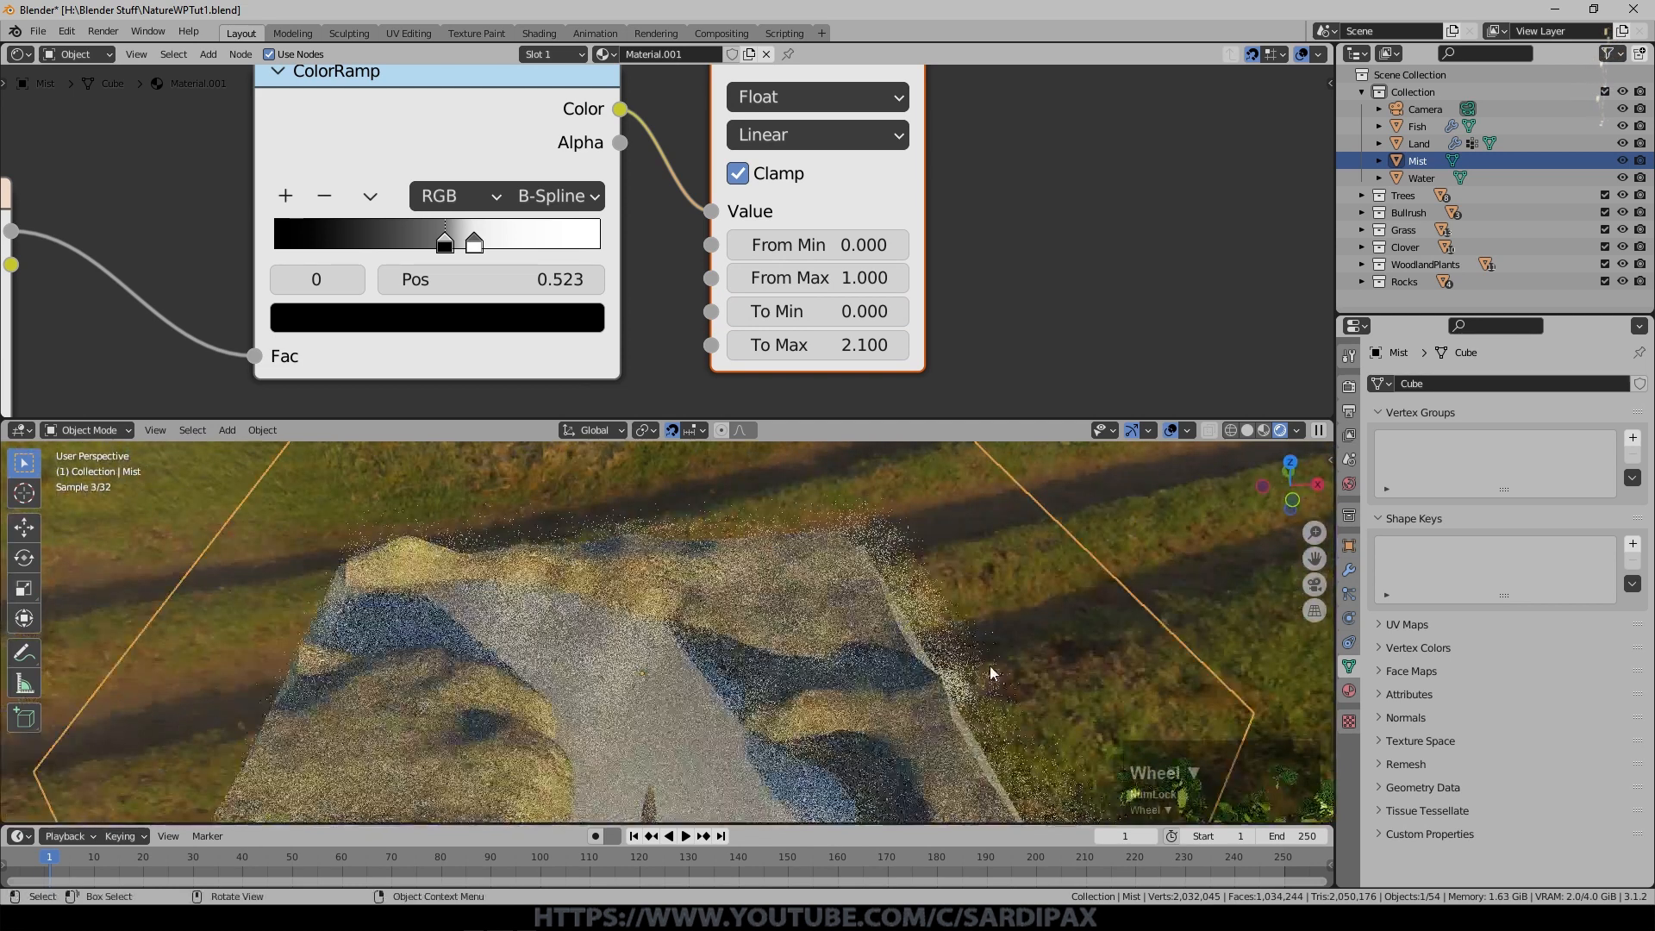
scroll(569, 299, down, 3)
click(619, 220)
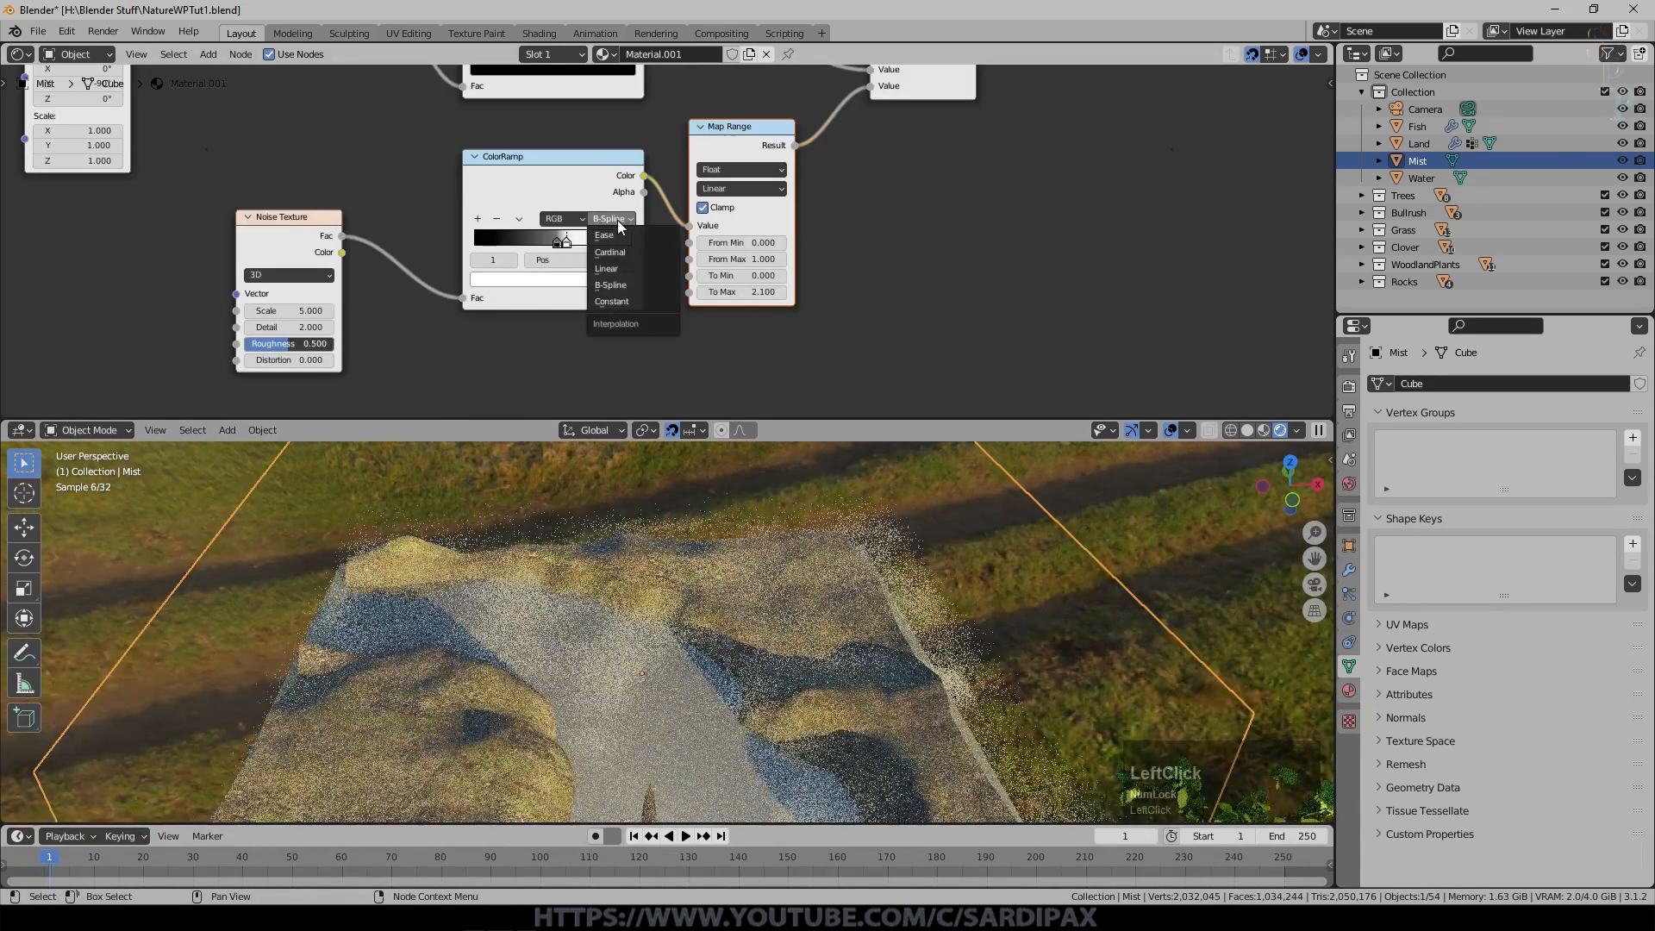
click(614, 252)
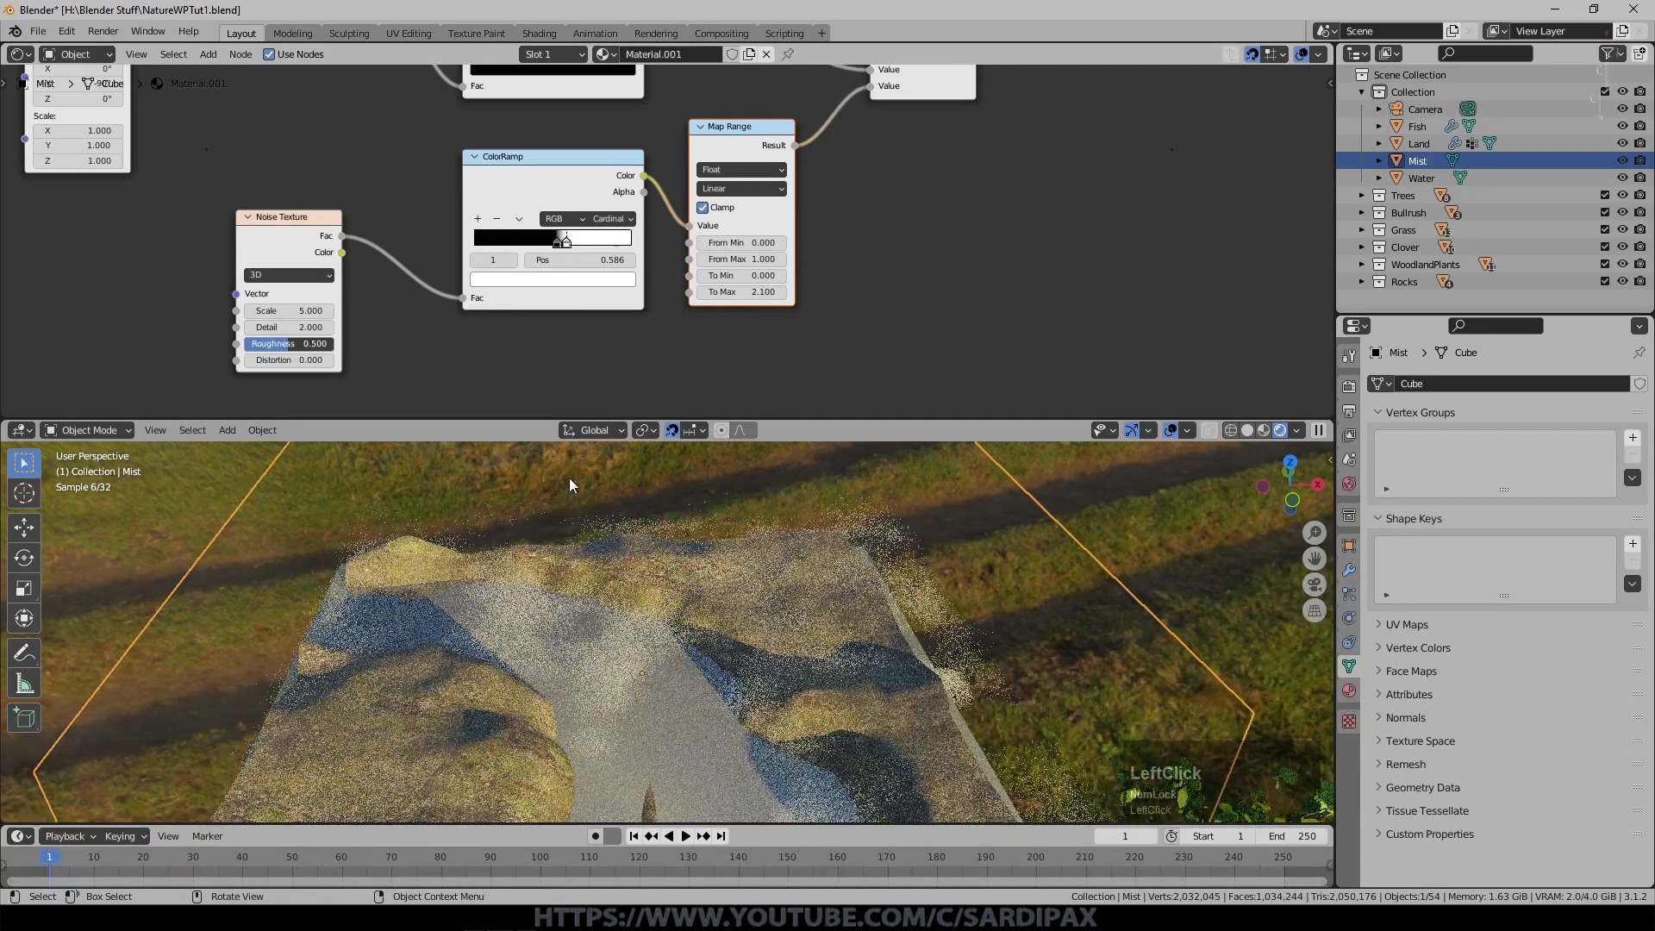
Set the Noise Texture scale to 10.2 and view the mist through the camera.
middle_drag(891, 610, 894, 624)
drag(292, 311, 339, 314)
key(KP_0)
scroll(712, 633, up, 3)
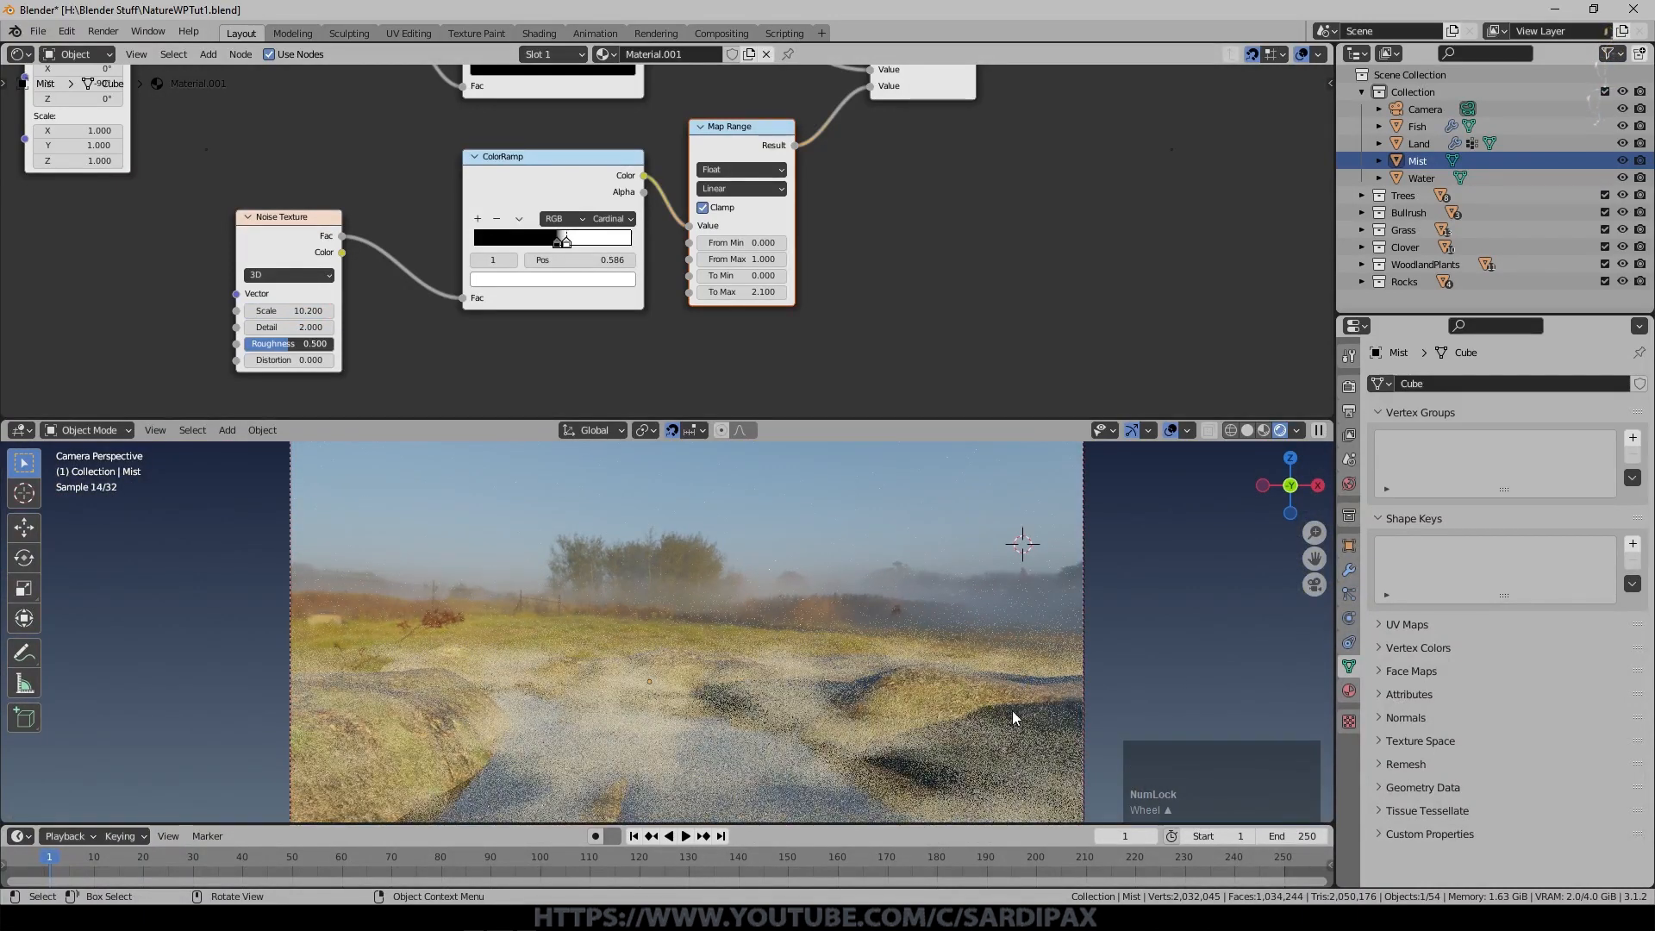
scroll(703, 241, up, 2)
Move the noise ColorRamp's white stop to 0.764, set the Map Range To Max to 1.8, and save the file.
mouse_move(516, 243)
mouse_down()
mouse_move(536, 242)
mouse_move(480, 240)
mouse_move(499, 245)
mouse_up()
drag(756, 307, 766, 308)
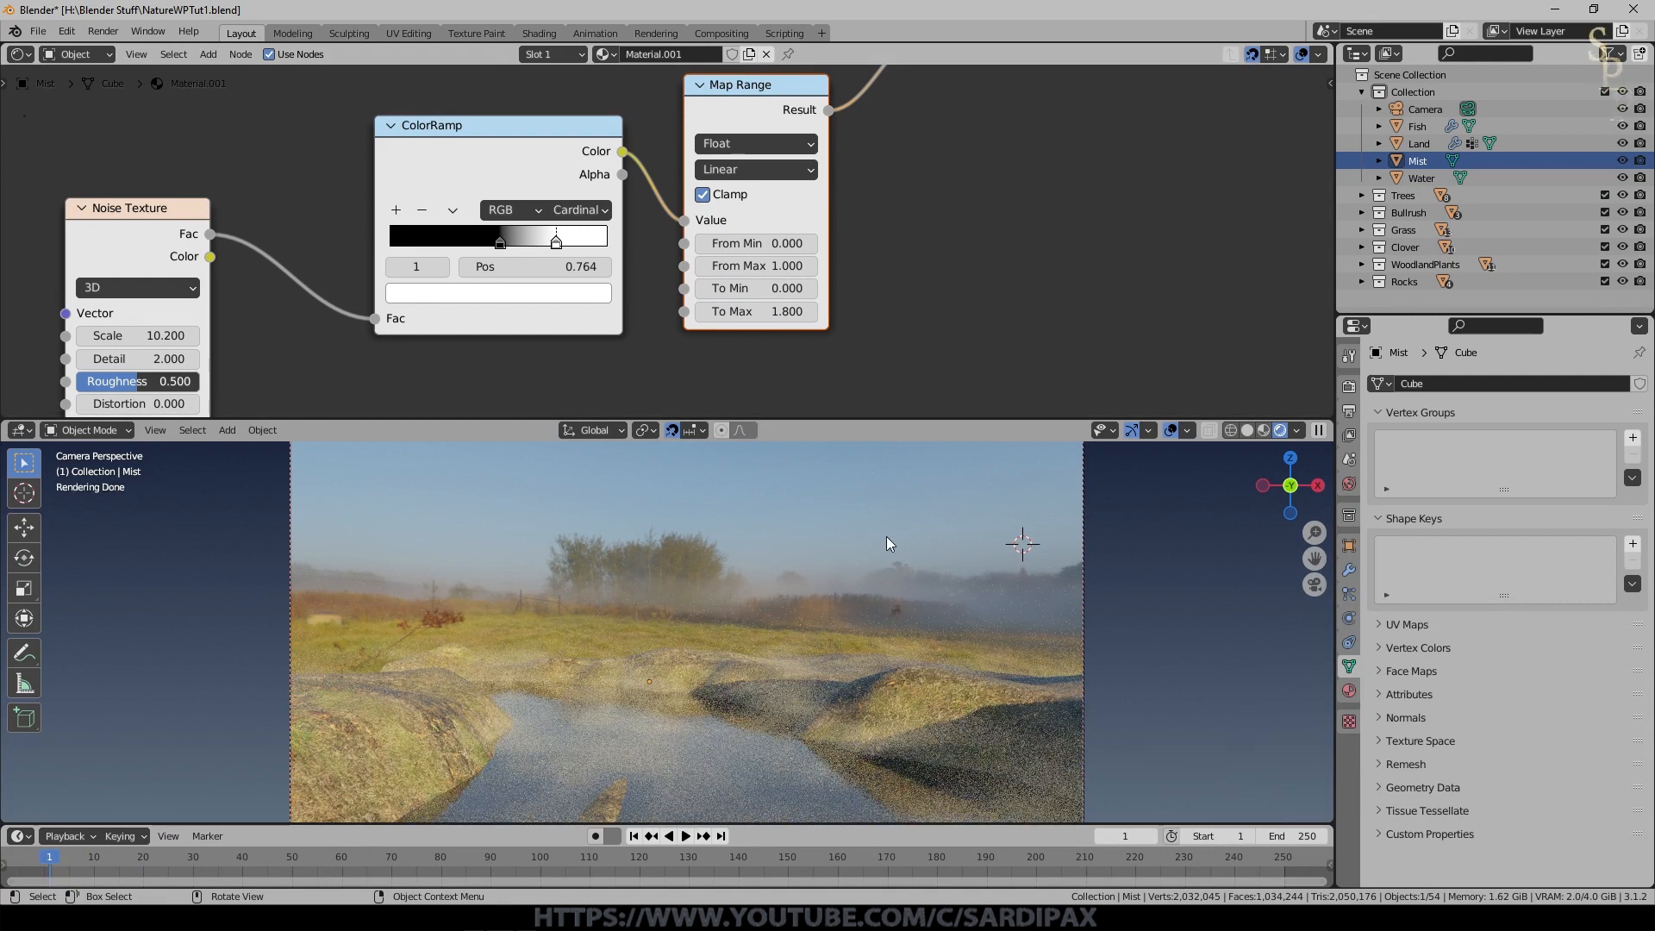
key(ctrl+s)
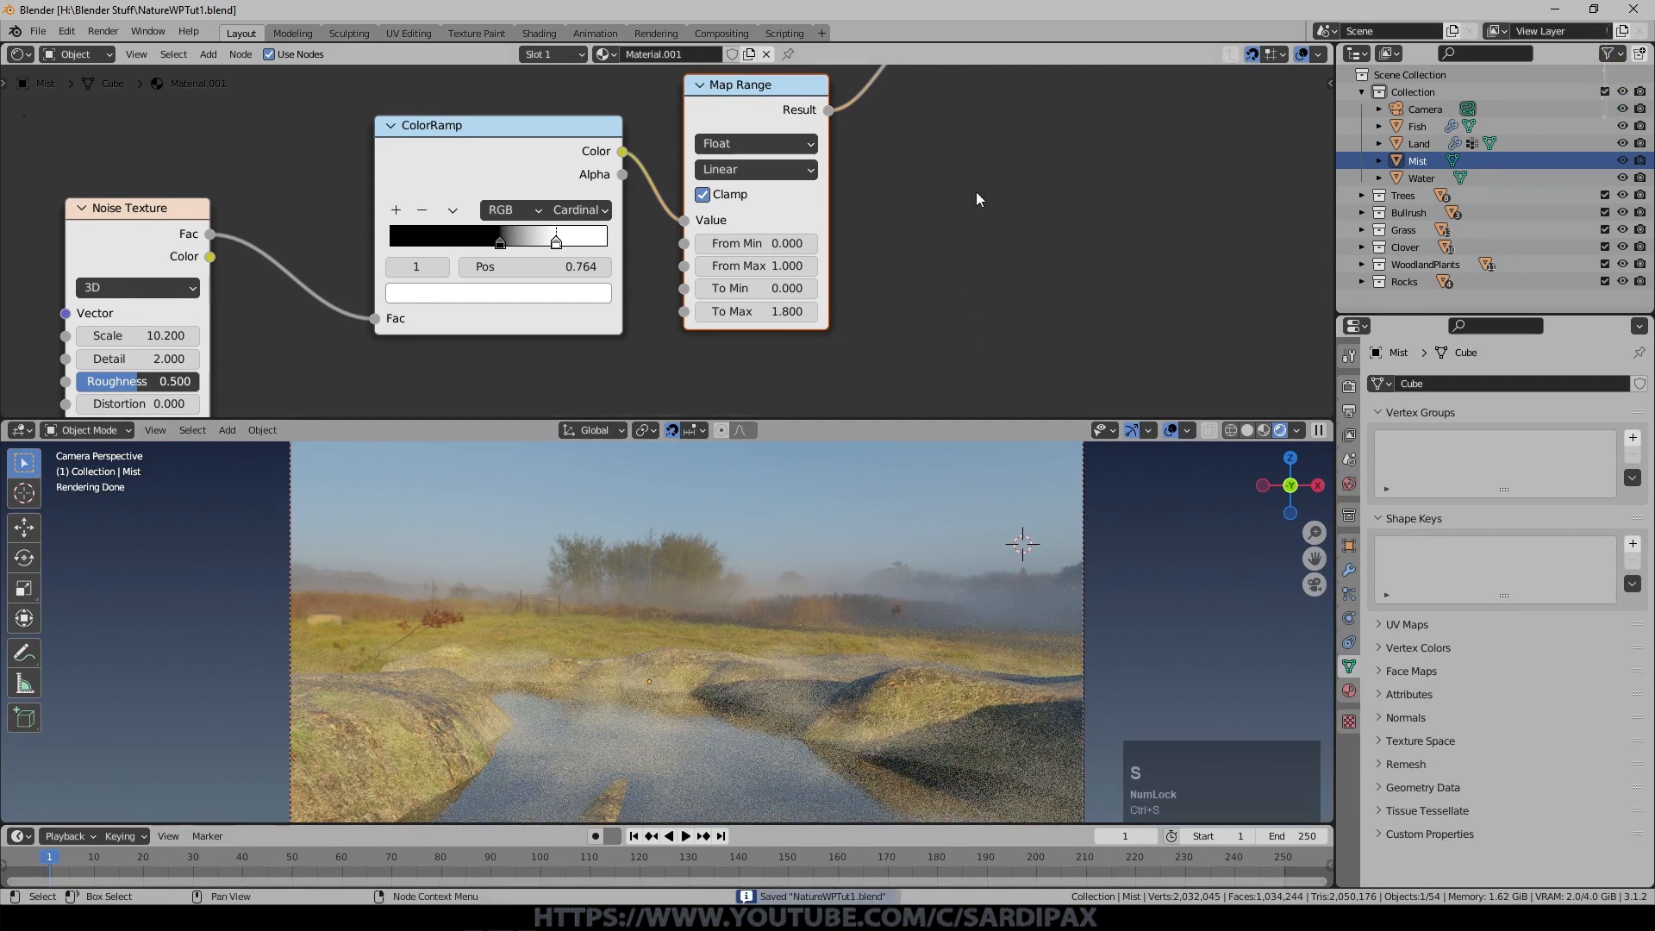
Hide the Mist object in the viewport and enlarge the 3D view area.
scroll(975, 191, down, 4)
middle_drag(929, 172, 939, 302)
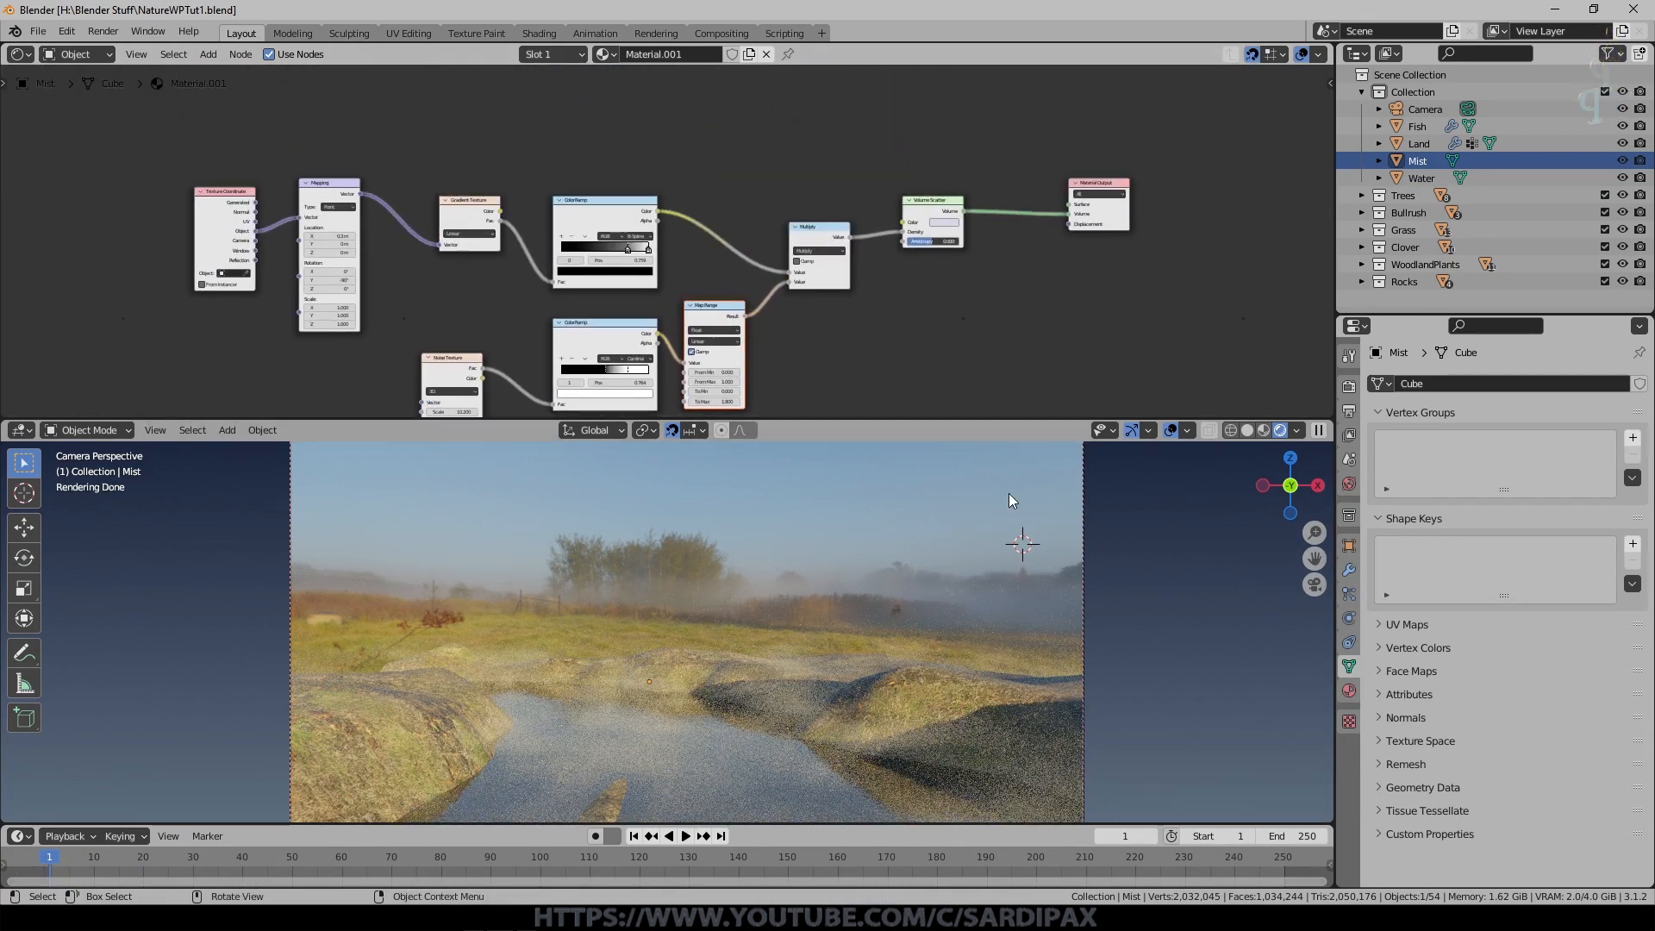
click(1624, 161)
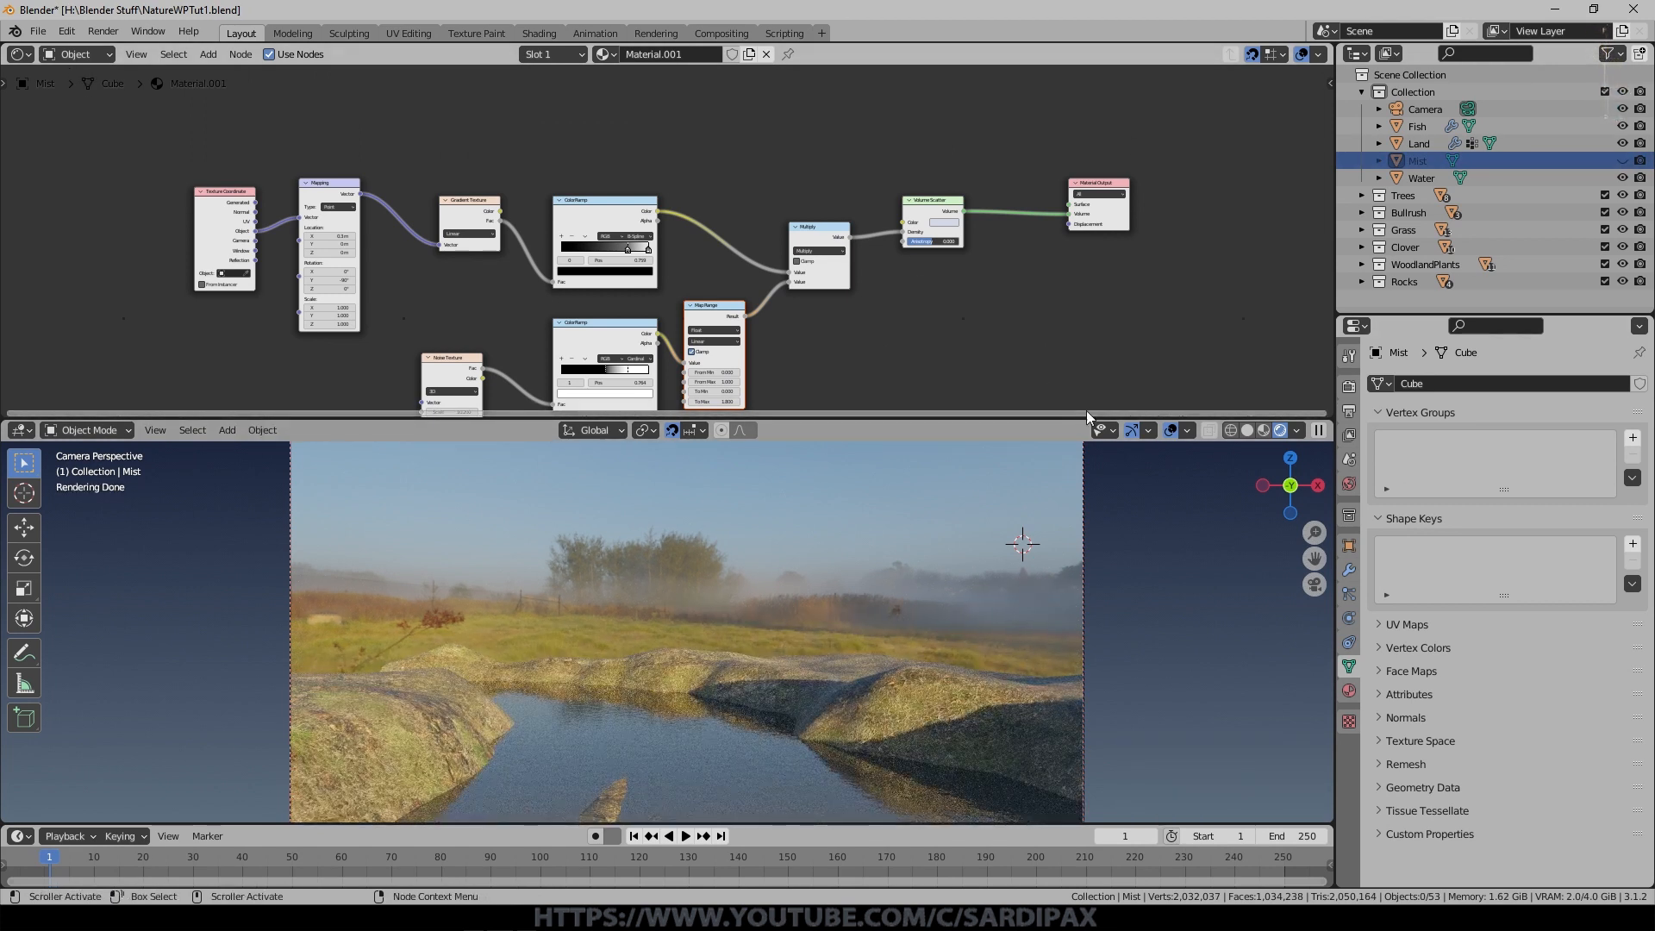
drag(1173, 421, 1174, 167)
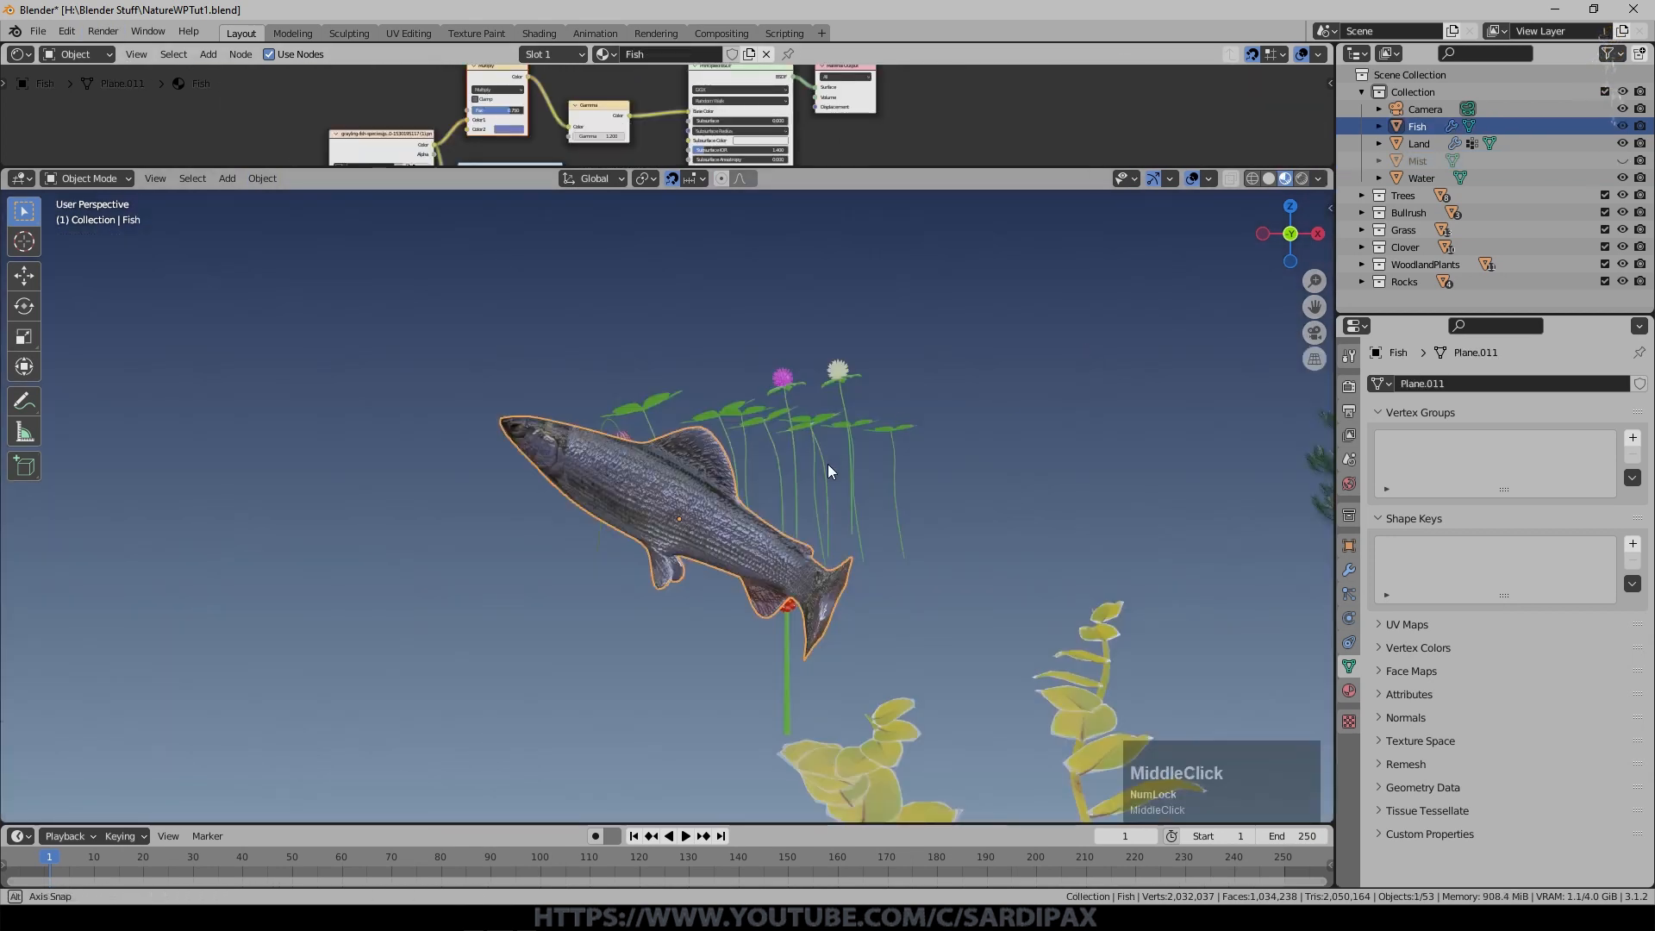
Move the Fish from beside the plants into the river in camera view, about -105 m in X and 61 m in Y.
middle_drag(828, 371, 577, 471)
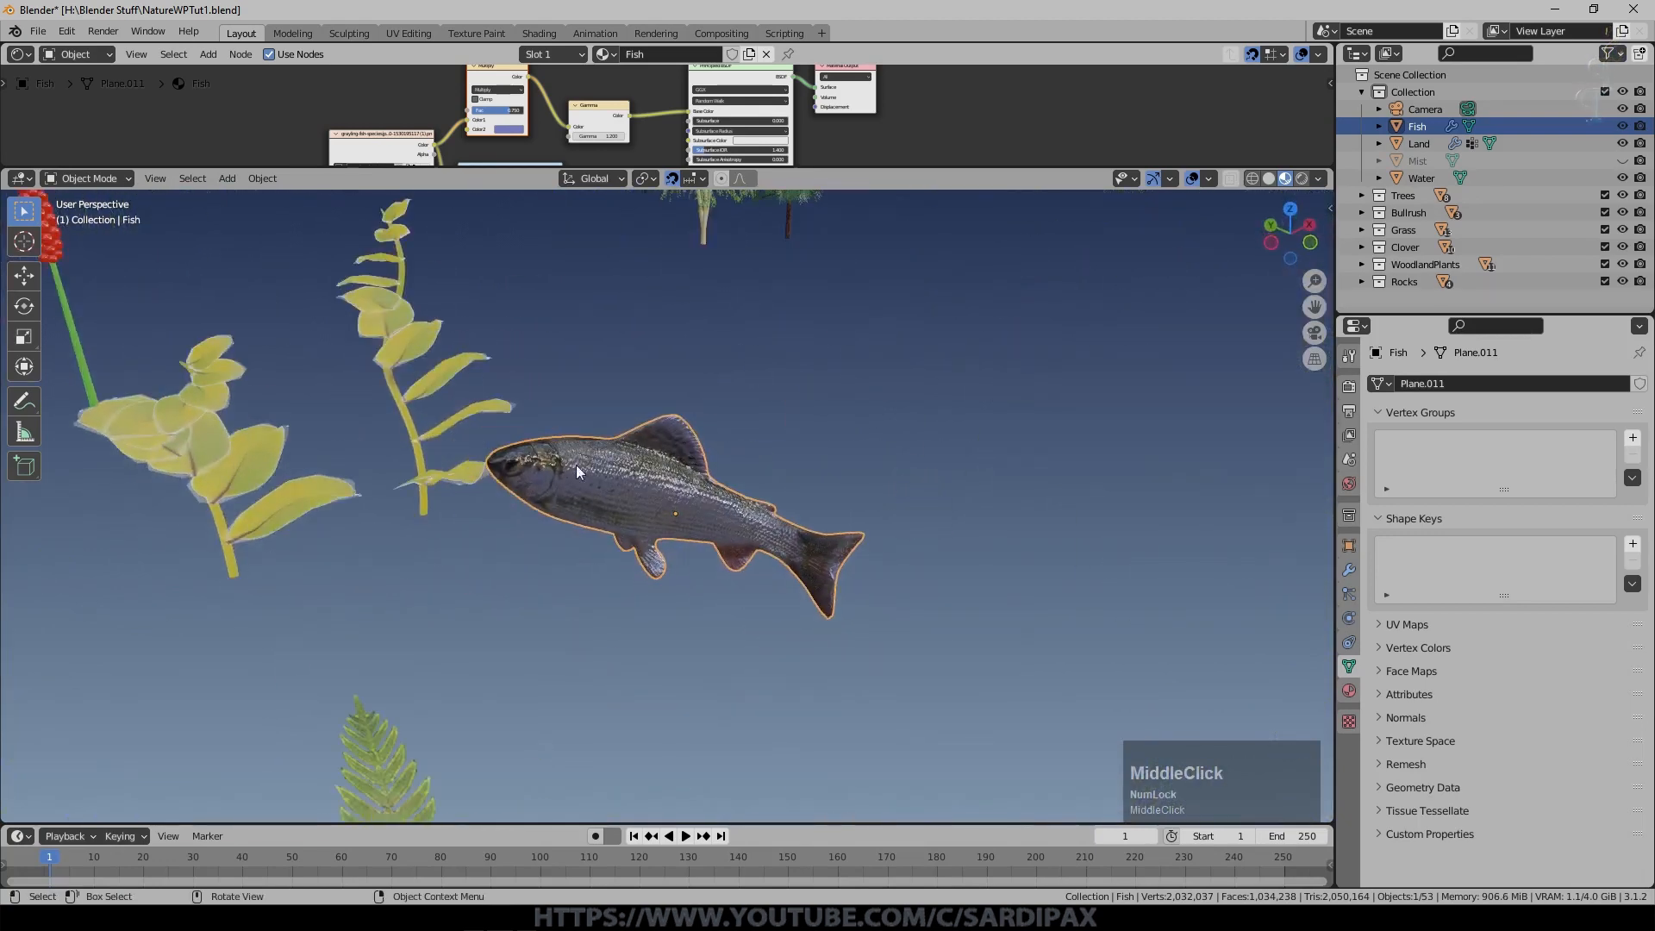
middle_drag(879, 609, 817, 794)
scroll(713, 469, down, 5)
middle_drag(712, 469, 876, 543)
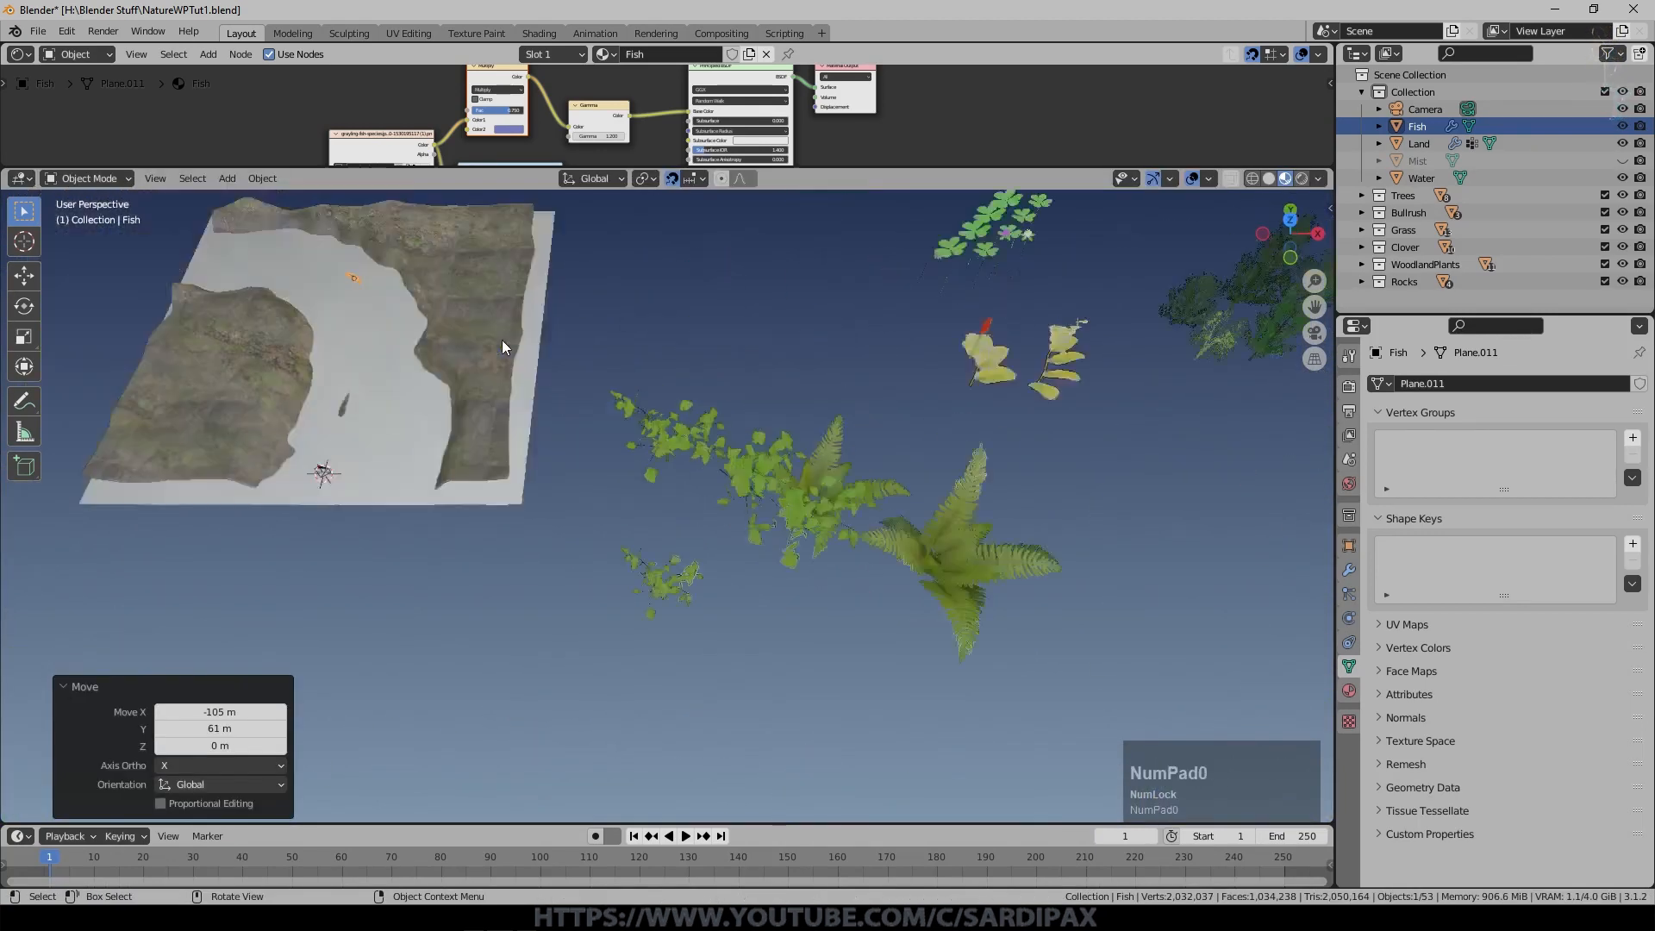
key(KP_0)
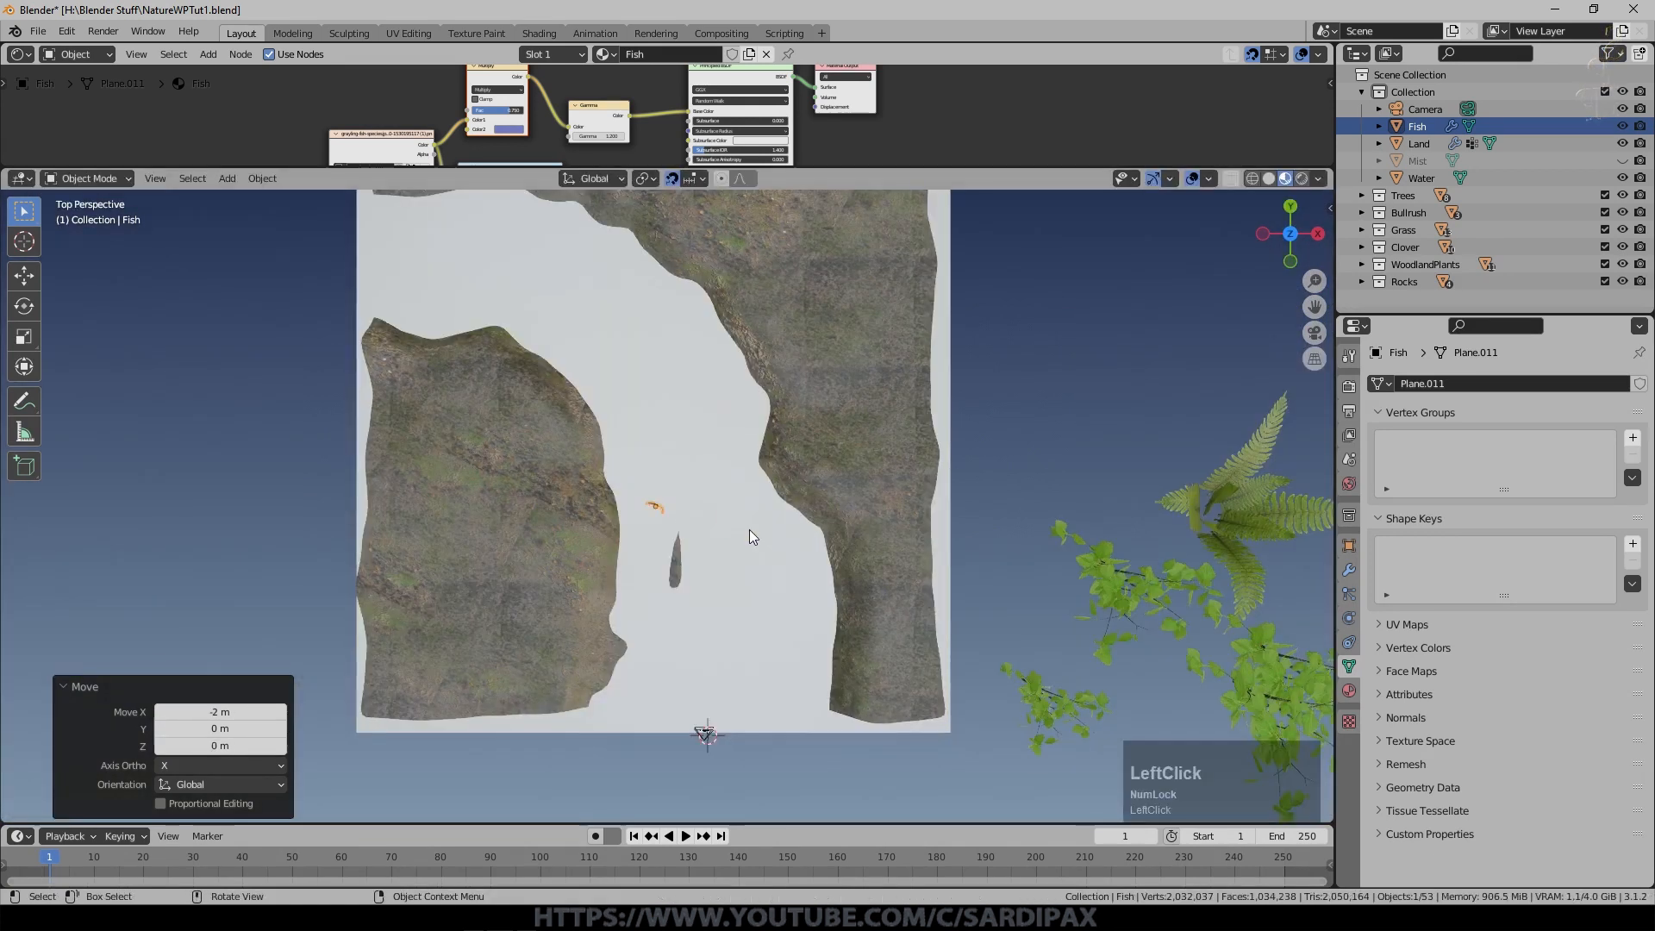
key(KP_0)
shift+middle_drag(748, 529, 800, 576)
key(g)
key(x)
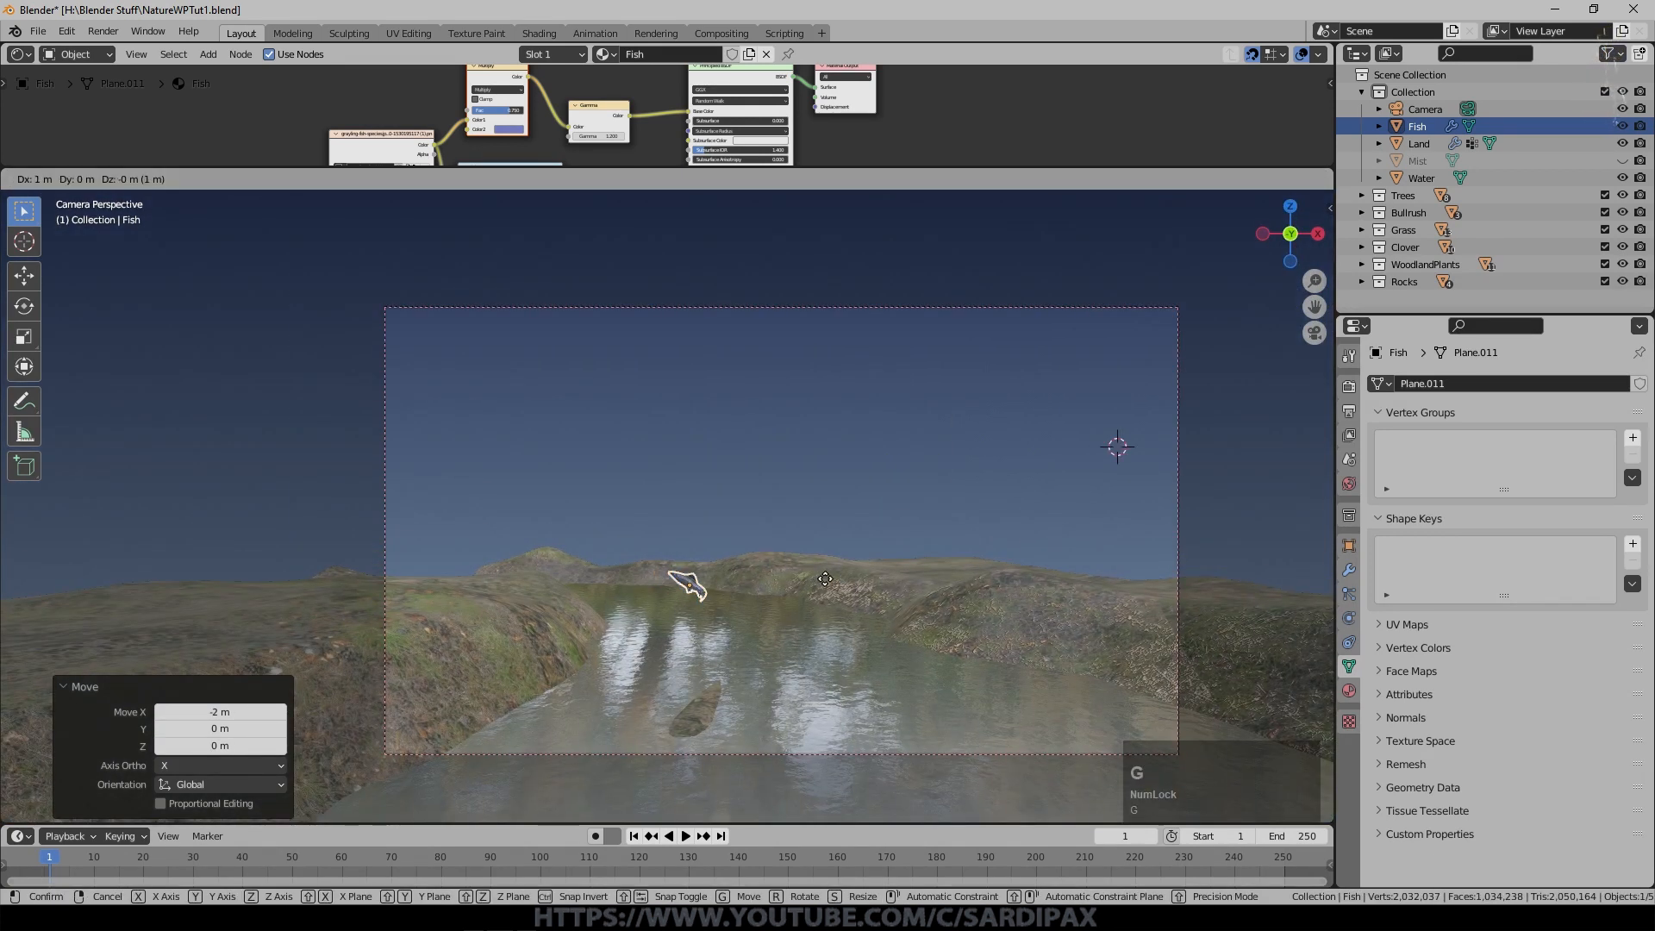
click(825, 577)
Add a Wave modifier to the Water plane and use the Fish as its start position object.
click(855, 713)
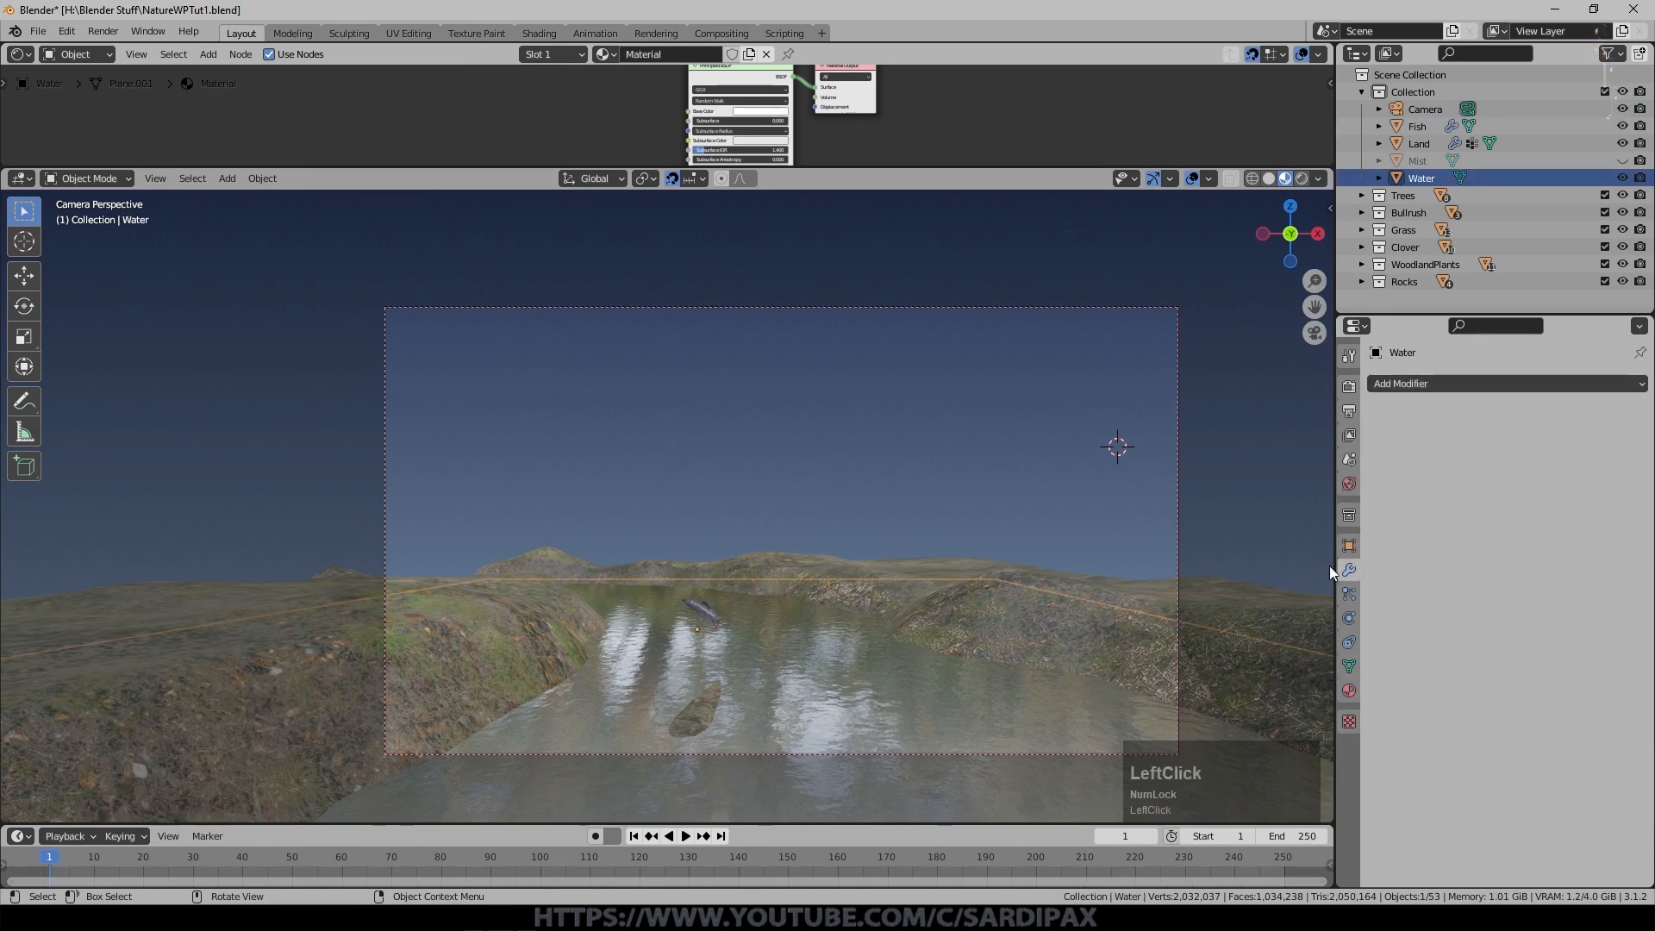
click(1424, 384)
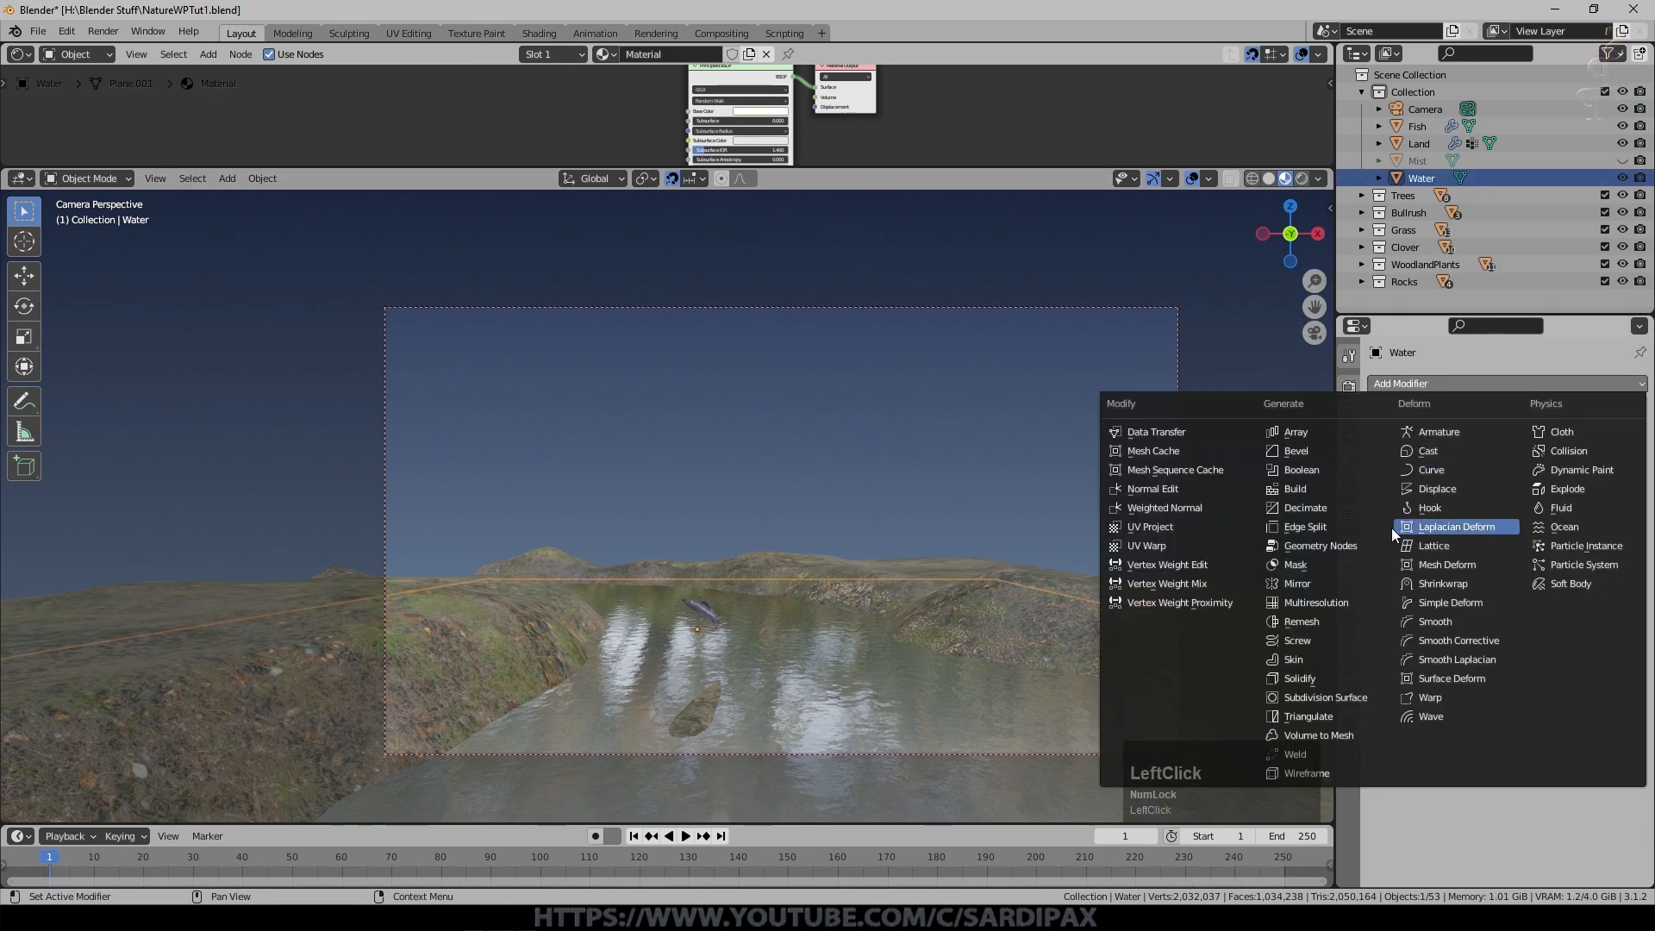
click(1430, 716)
click(1400, 608)
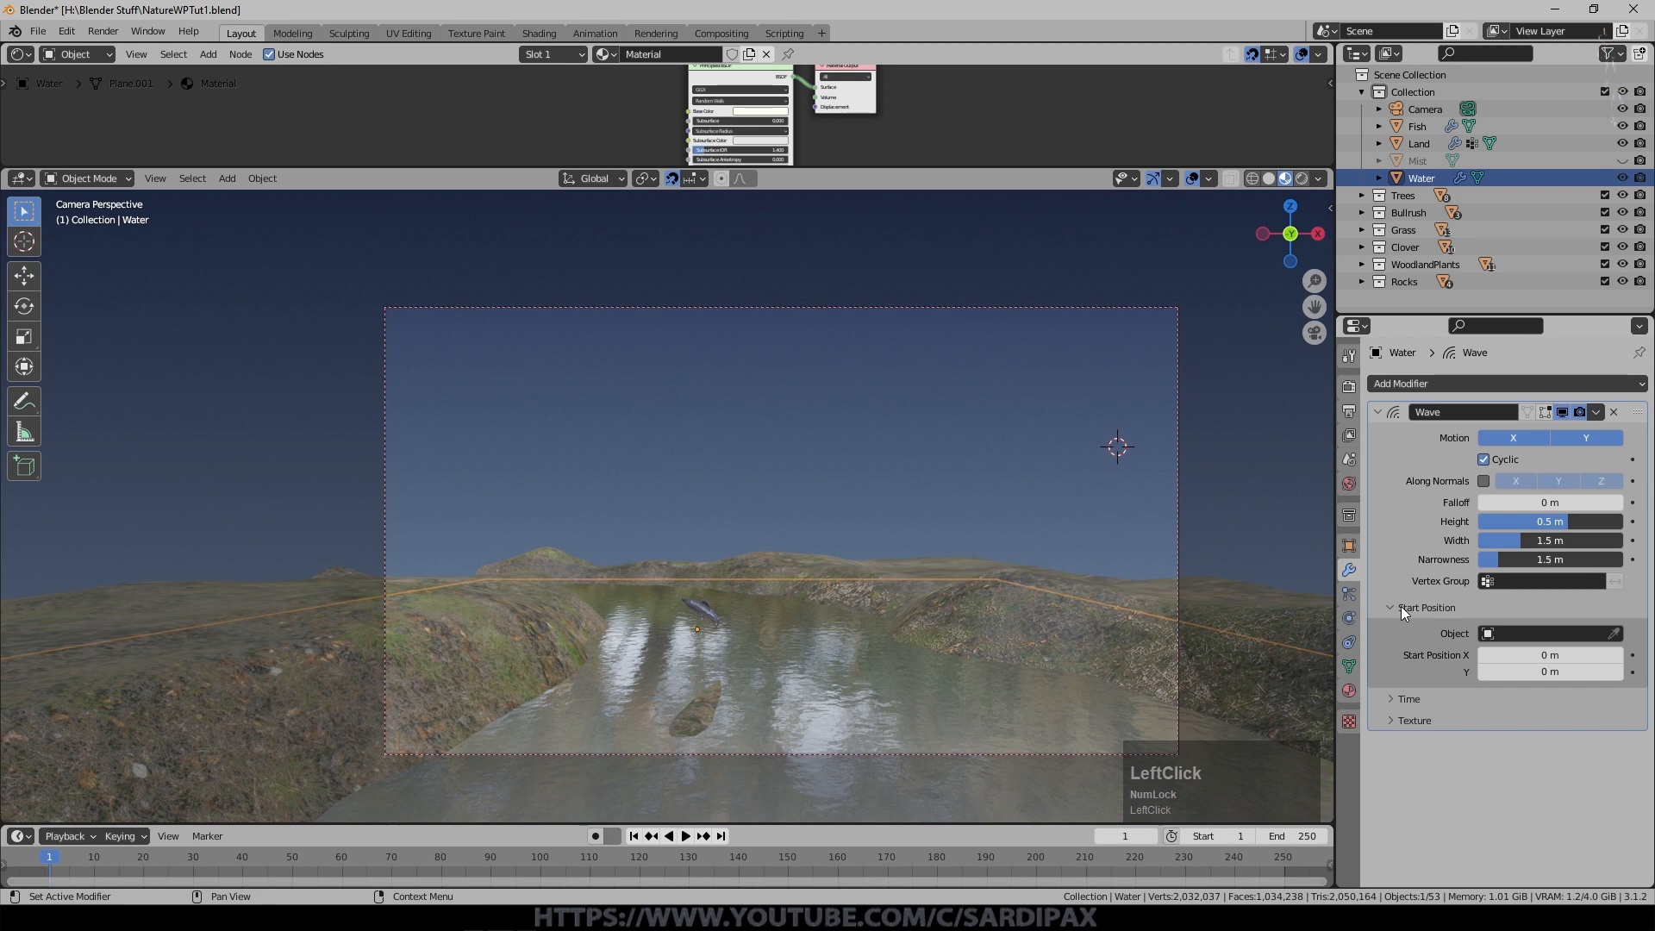
click(1523, 634)
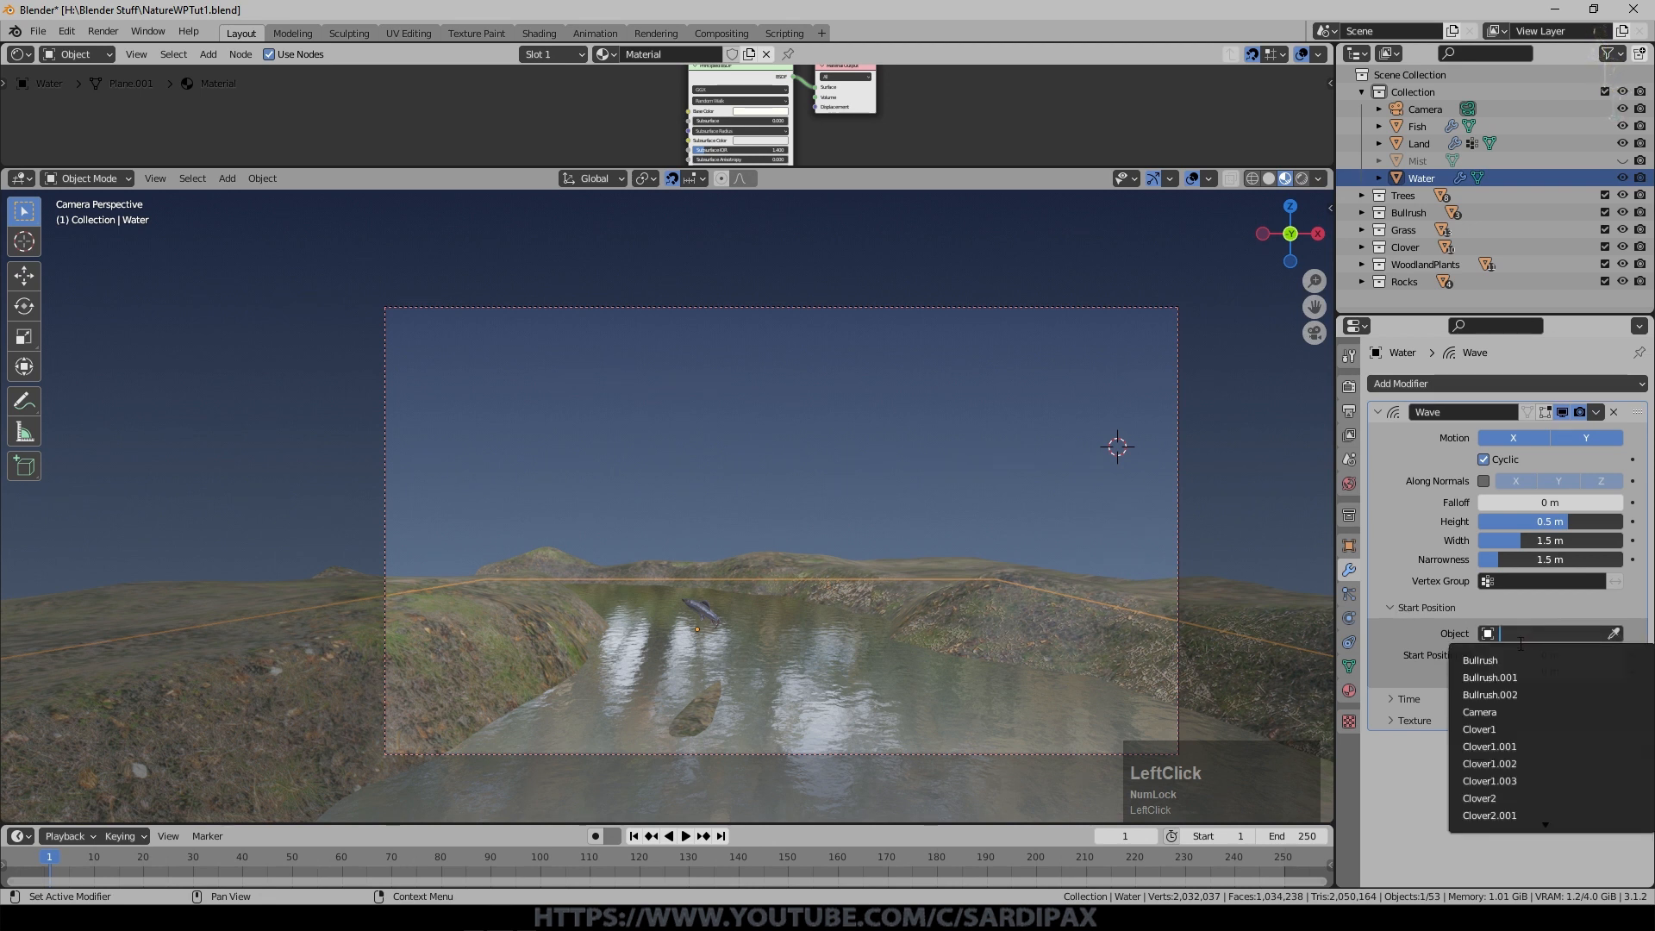
text(fis)
click(1501, 661)
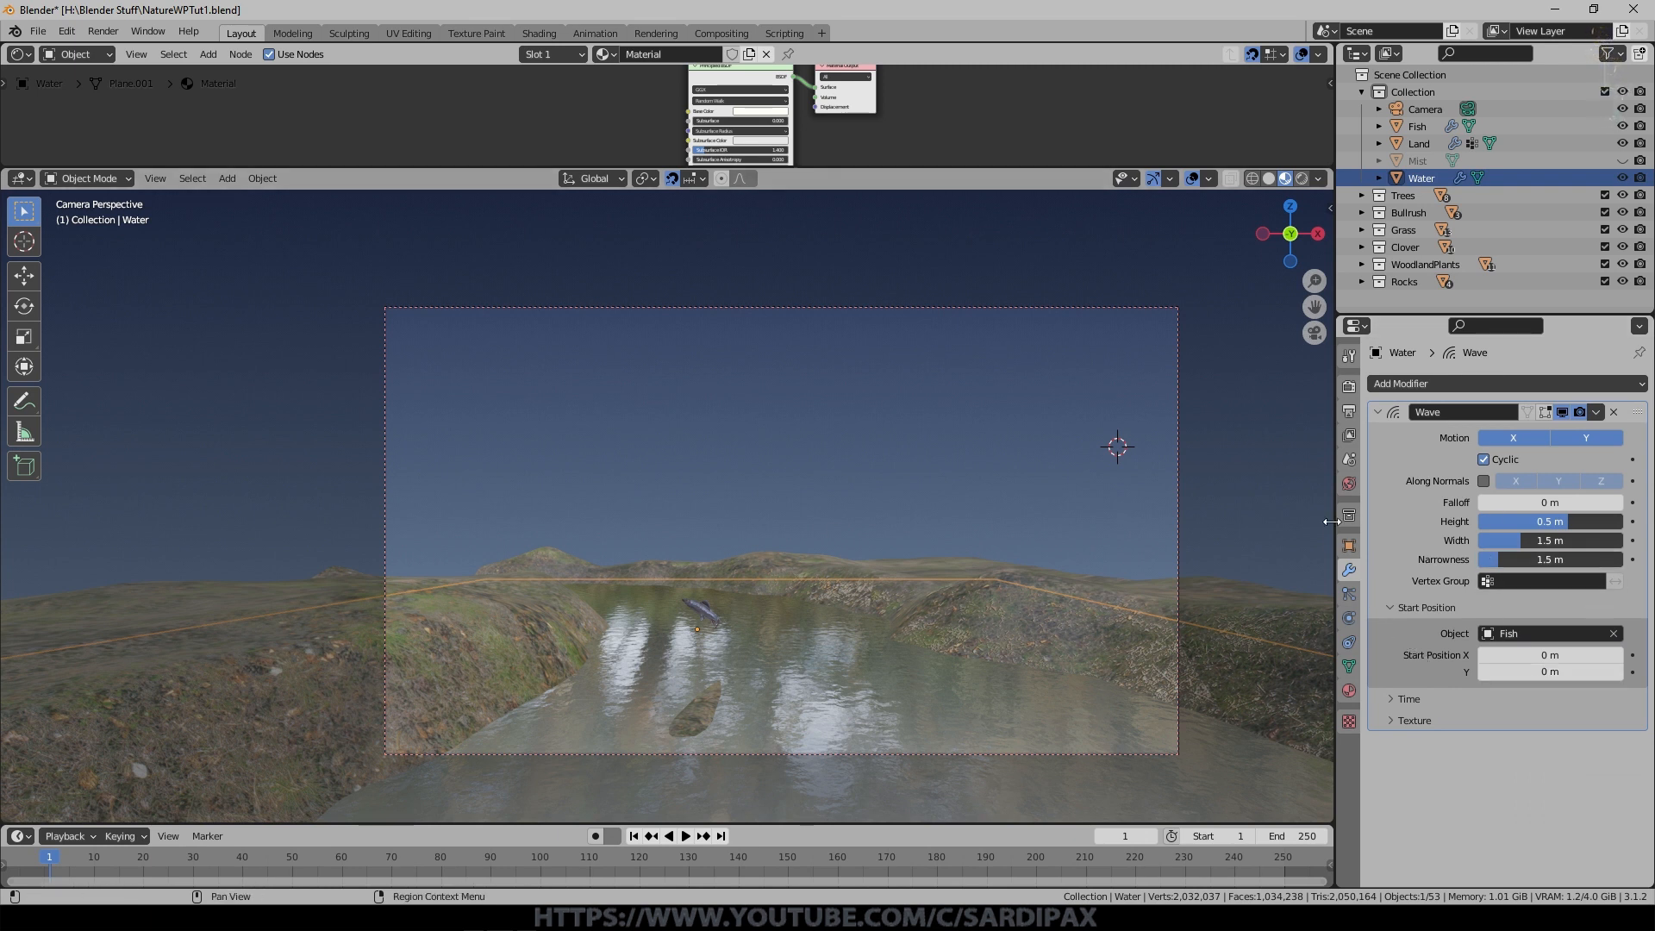
Subdivide the Water mesh with 10 cuts.
middle_drag(843, 695, 845, 721)
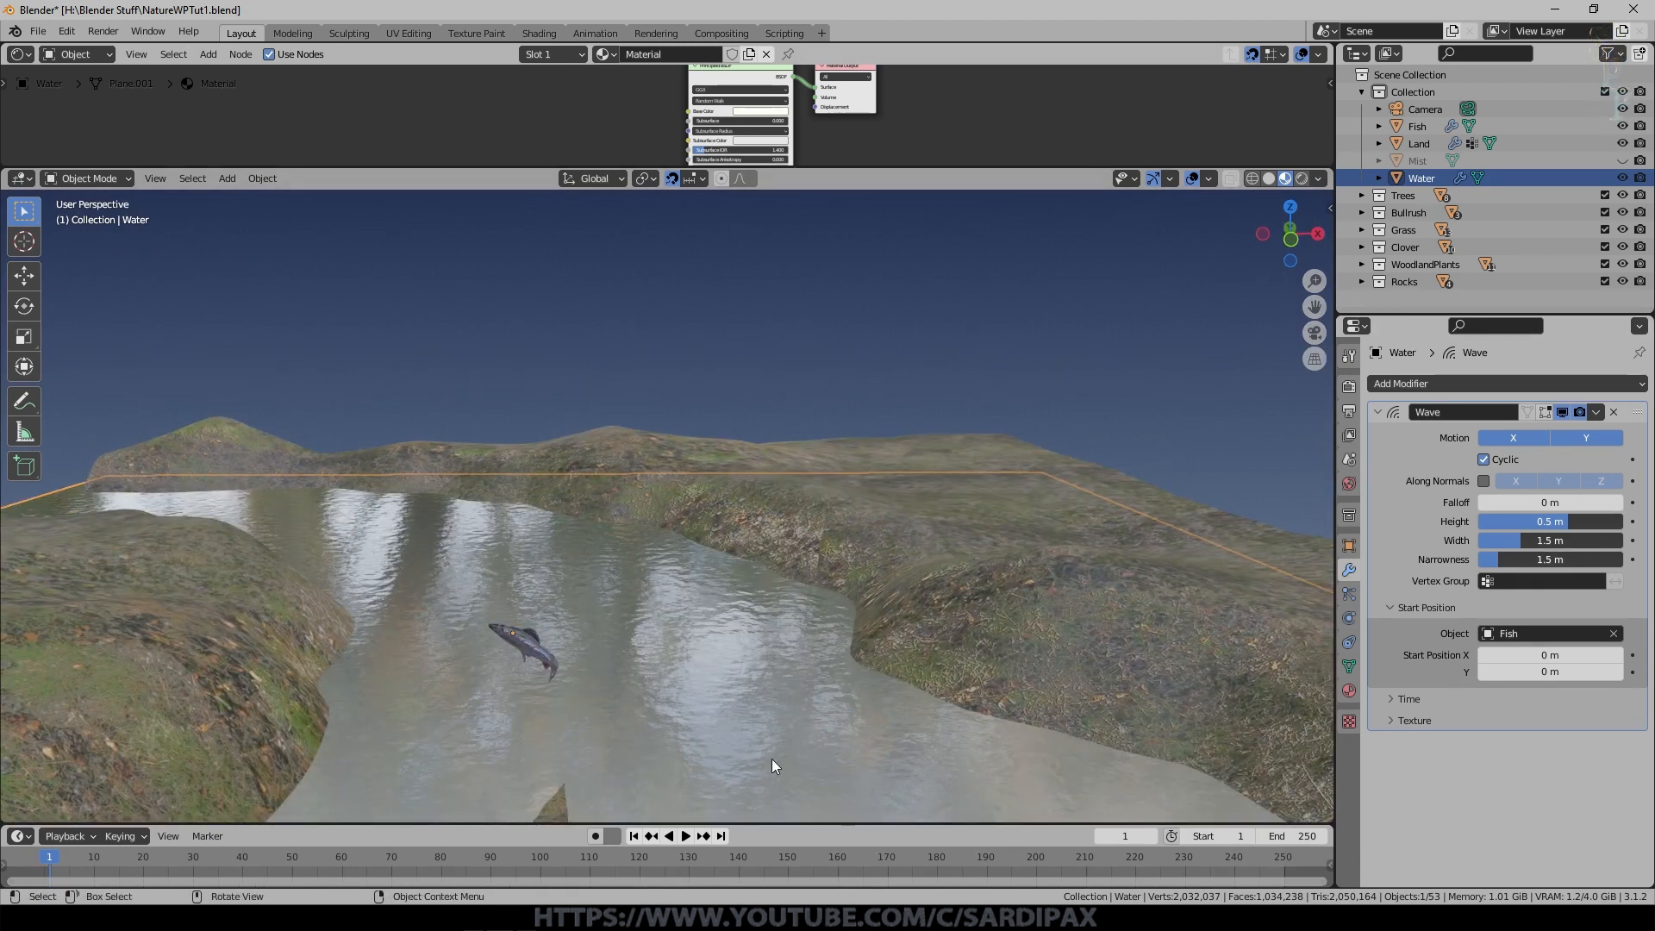
key(Tab)
scroll(696, 636, down, 5)
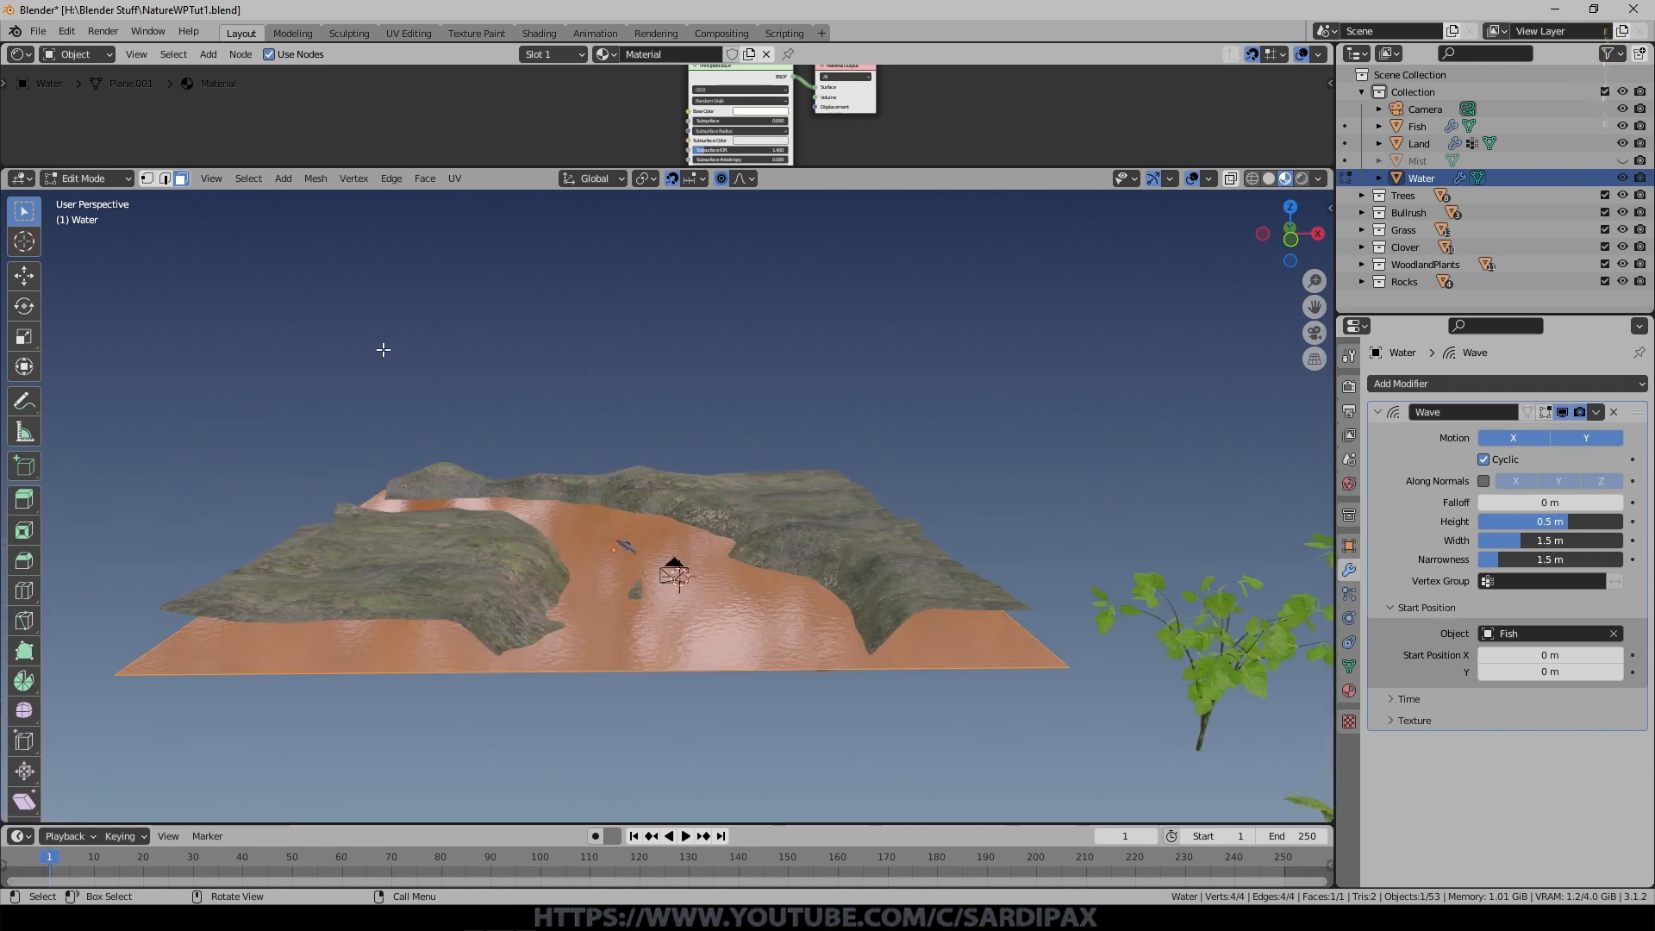
right_click(759, 634)
click(741, 587)
click(226, 766)
text(0)
key(KP_Enter)
click(284, 690)
click(285, 690)
click(285, 689)
click(285, 689)
click(284, 690)
click(284, 690)
click(284, 689)
middle_drag(508, 586, 528, 698)
click(281, 690)
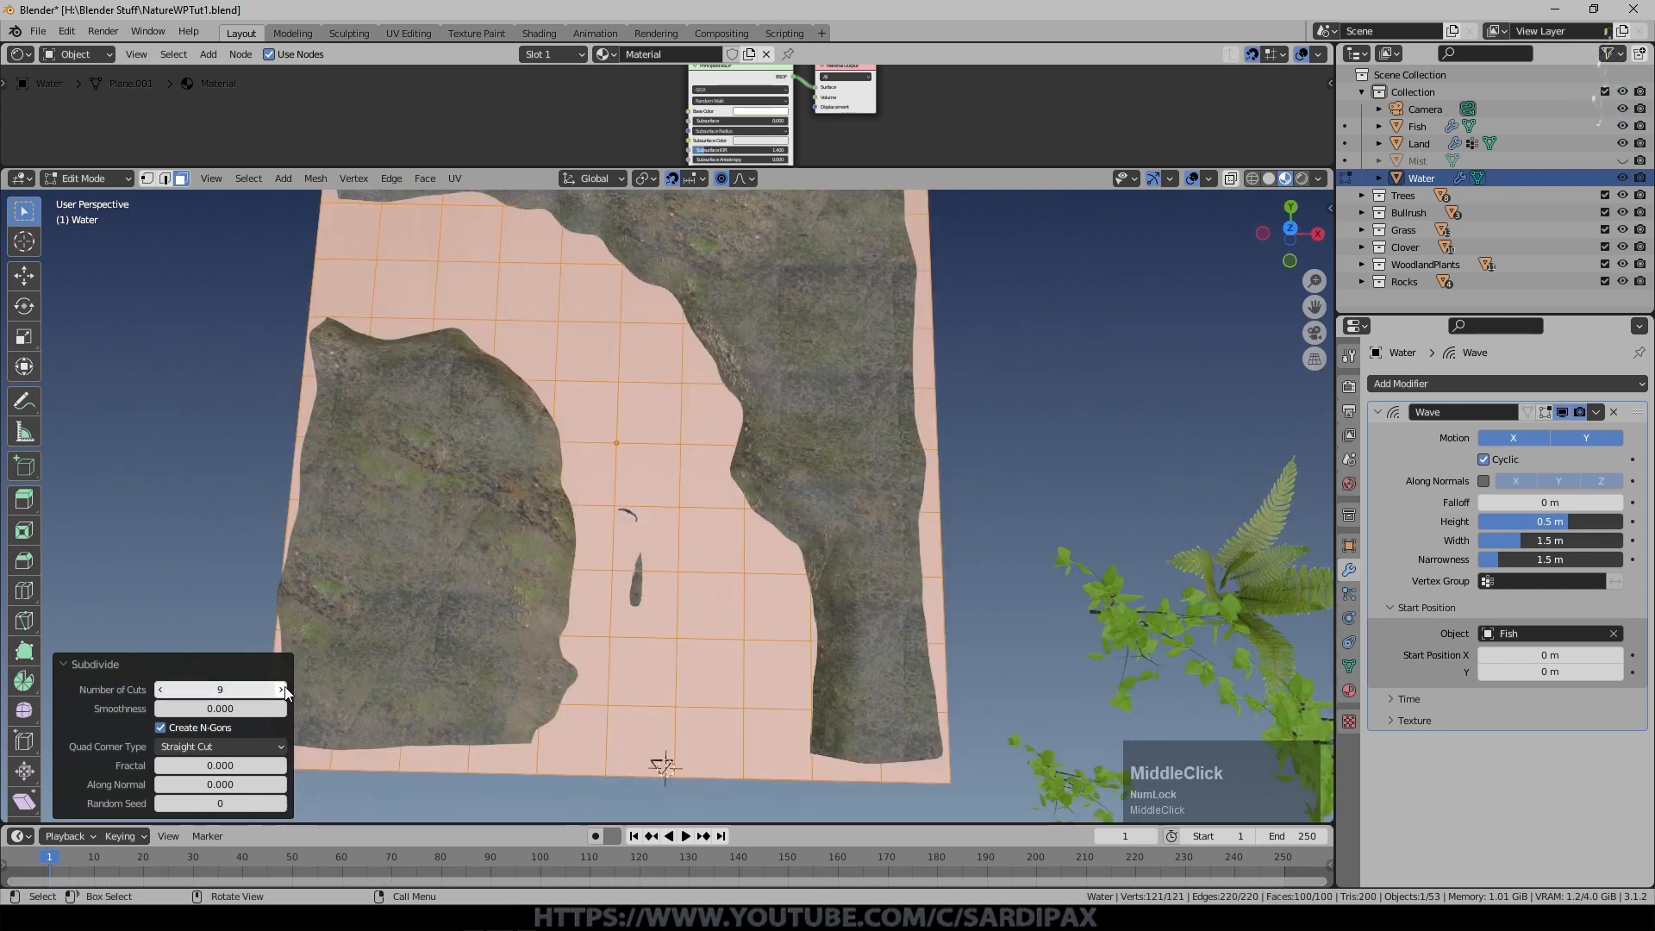
click(283, 689)
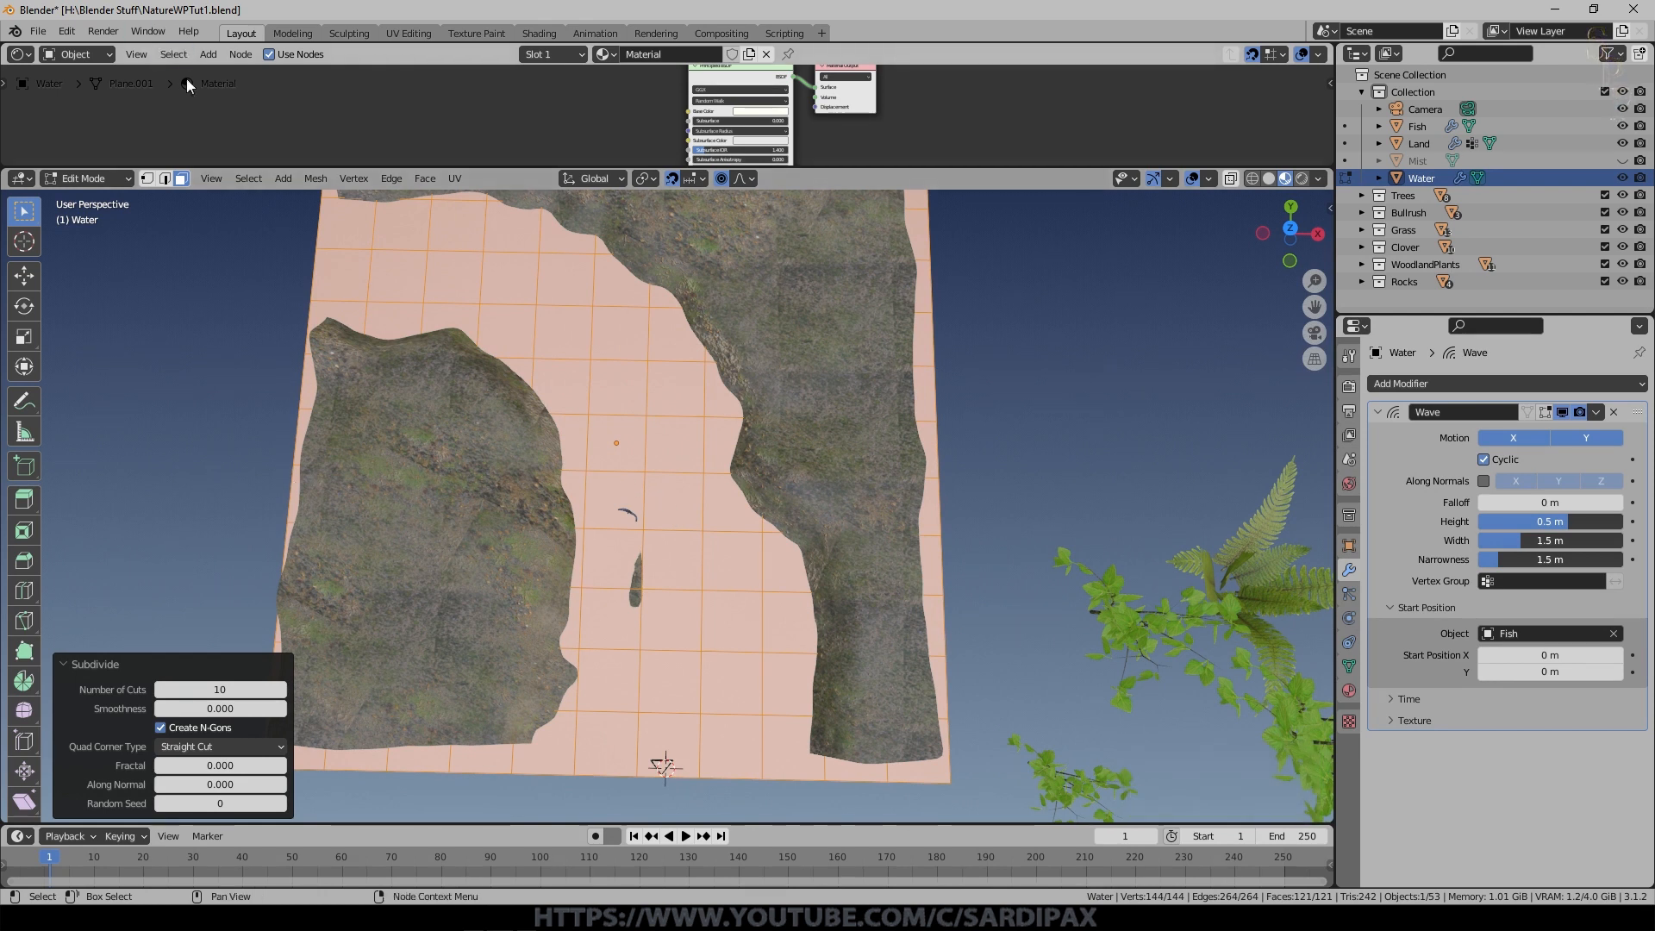
Select the four Water faces around the fish and subdivide them with 25 cuts.
click(610, 492)
shift+click(685, 510)
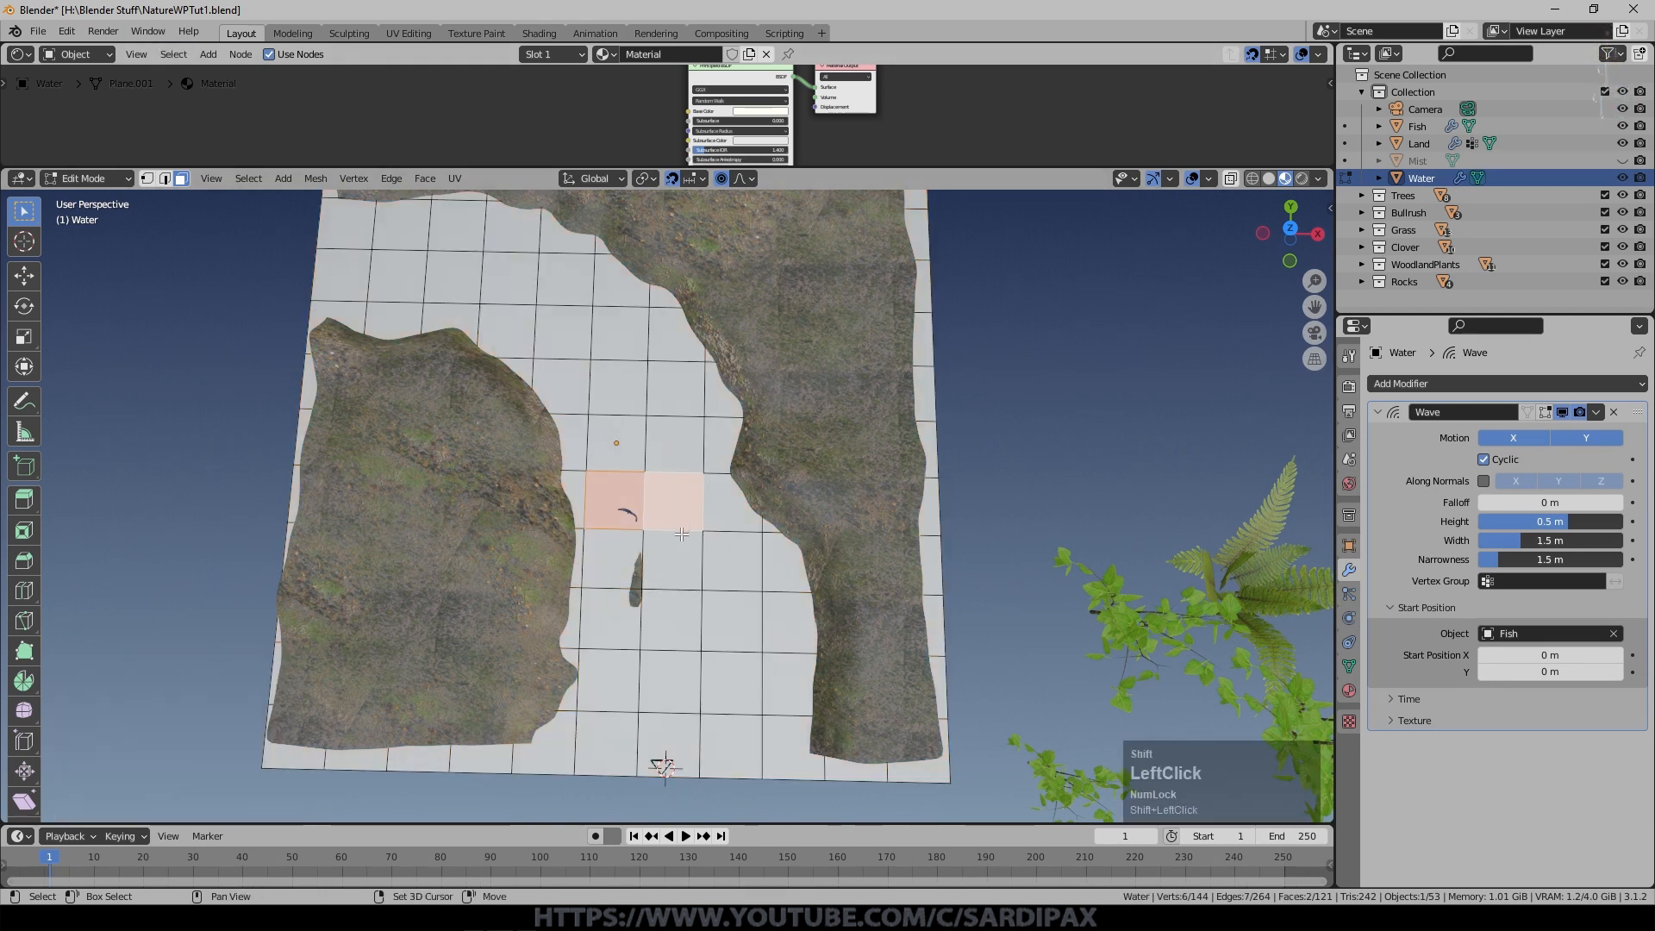
shift+click(679, 550)
shift+click(636, 556)
middle_drag(685, 549, 671, 295)
right_click(679, 581)
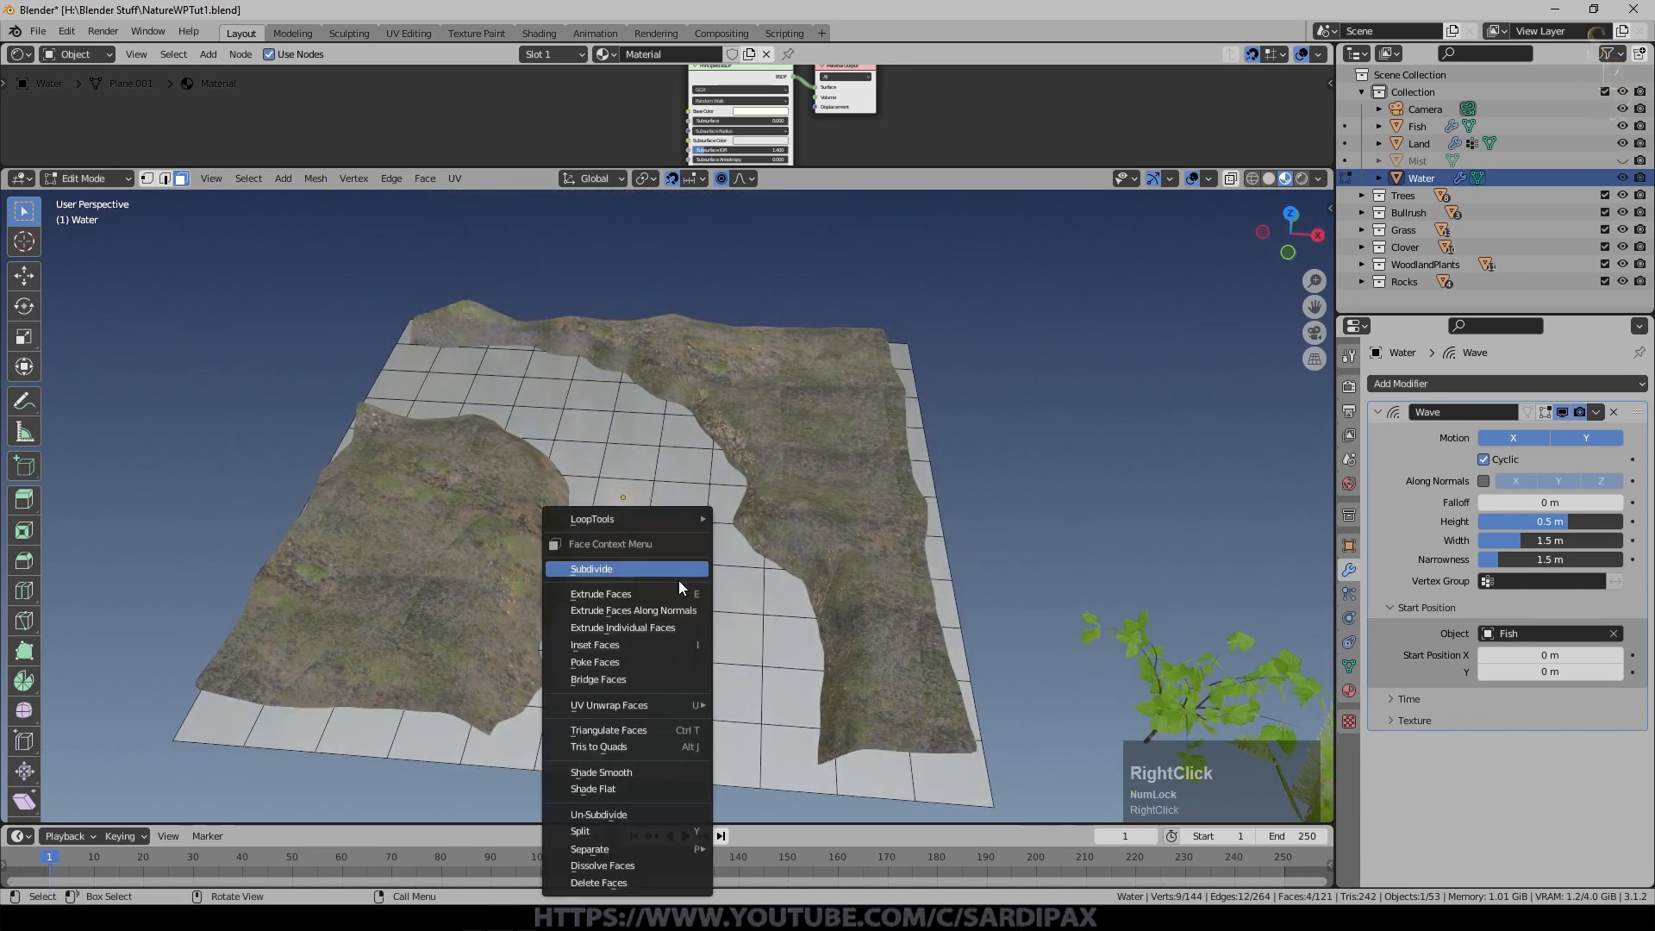
click(660, 572)
drag(211, 690, 244, 693)
scroll(483, 606, up, 3)
click(223, 690)
key(KP_Enter)
middle_drag(681, 758, 698, 722)
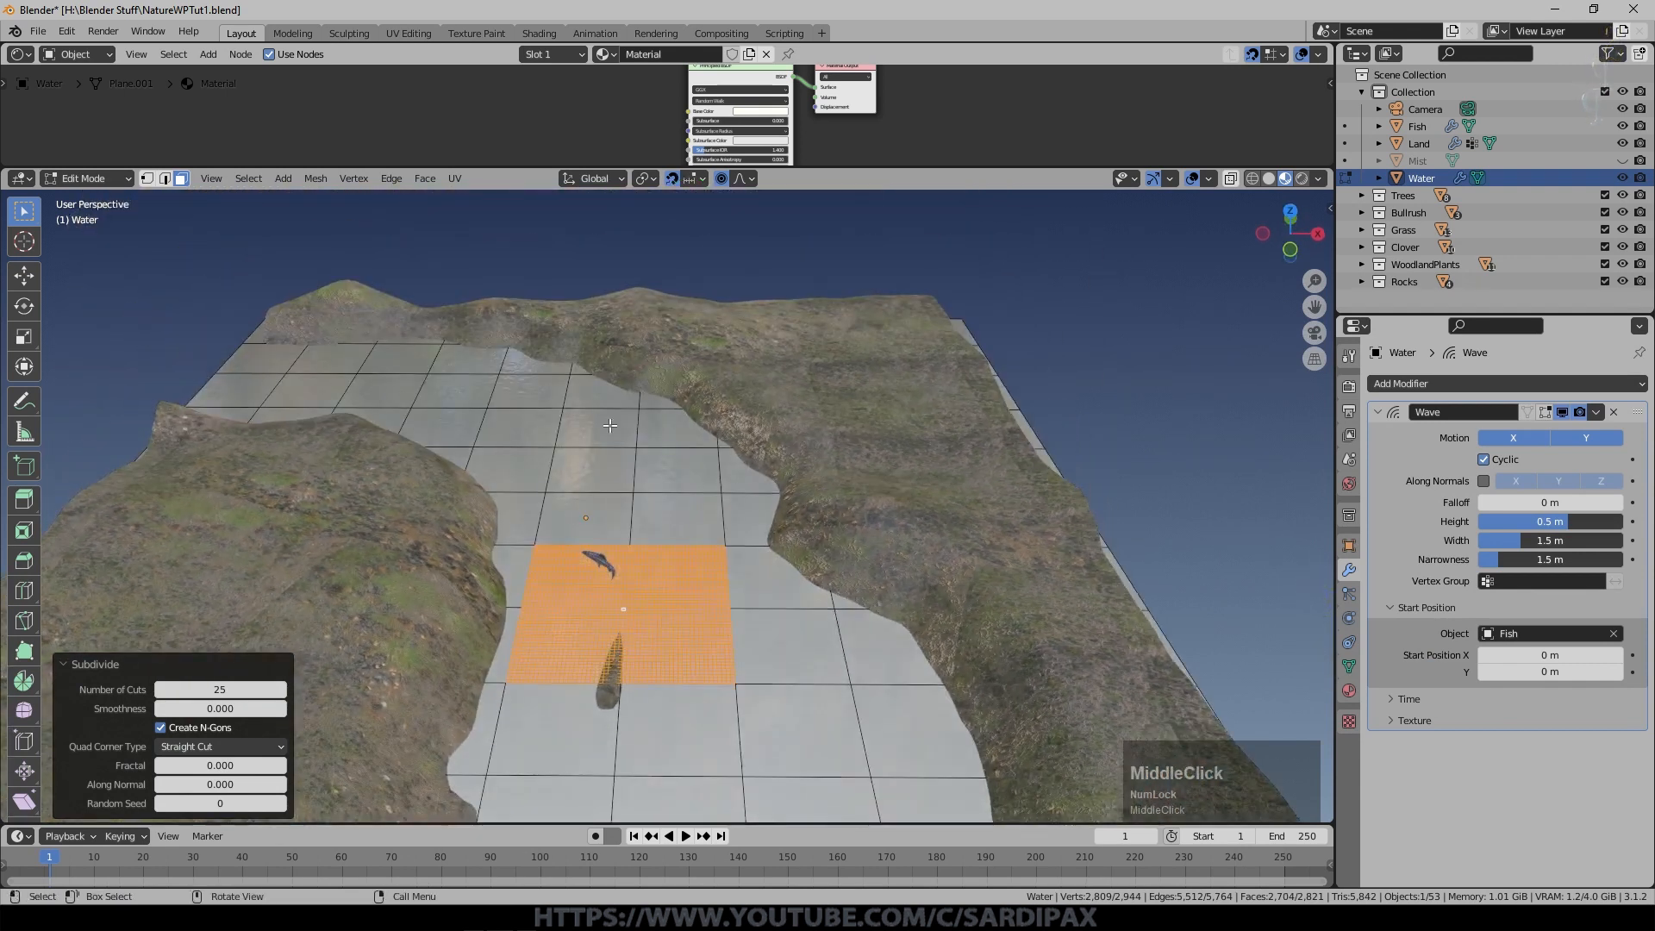
scroll(876, 734, down, 5)
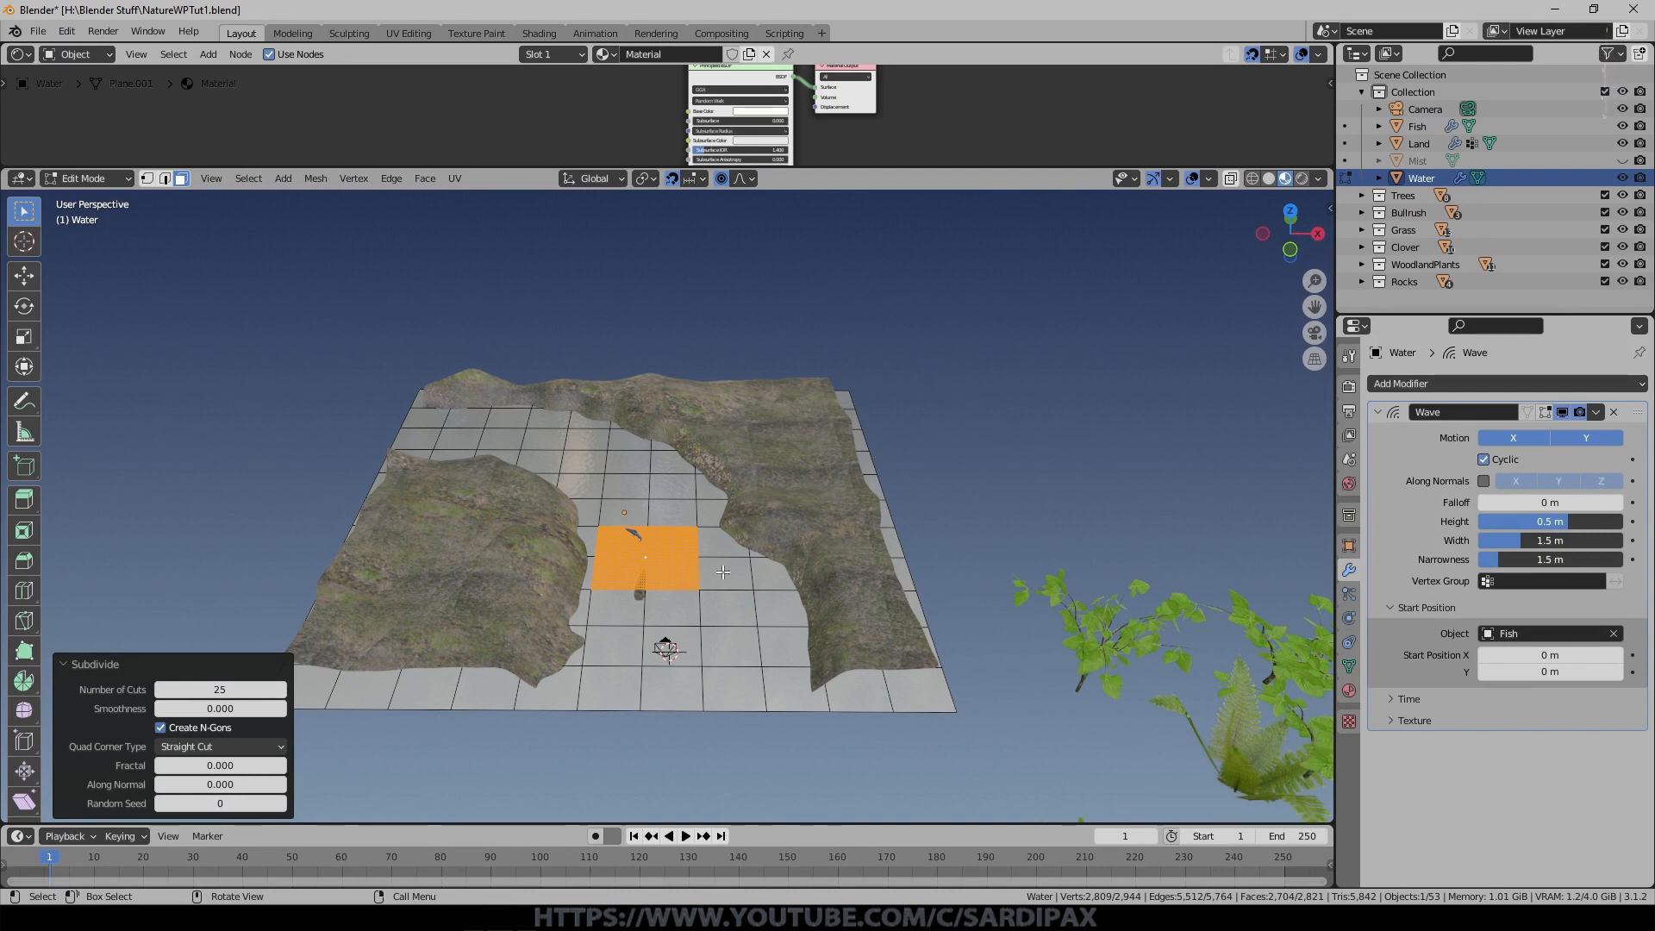
key(Tab)
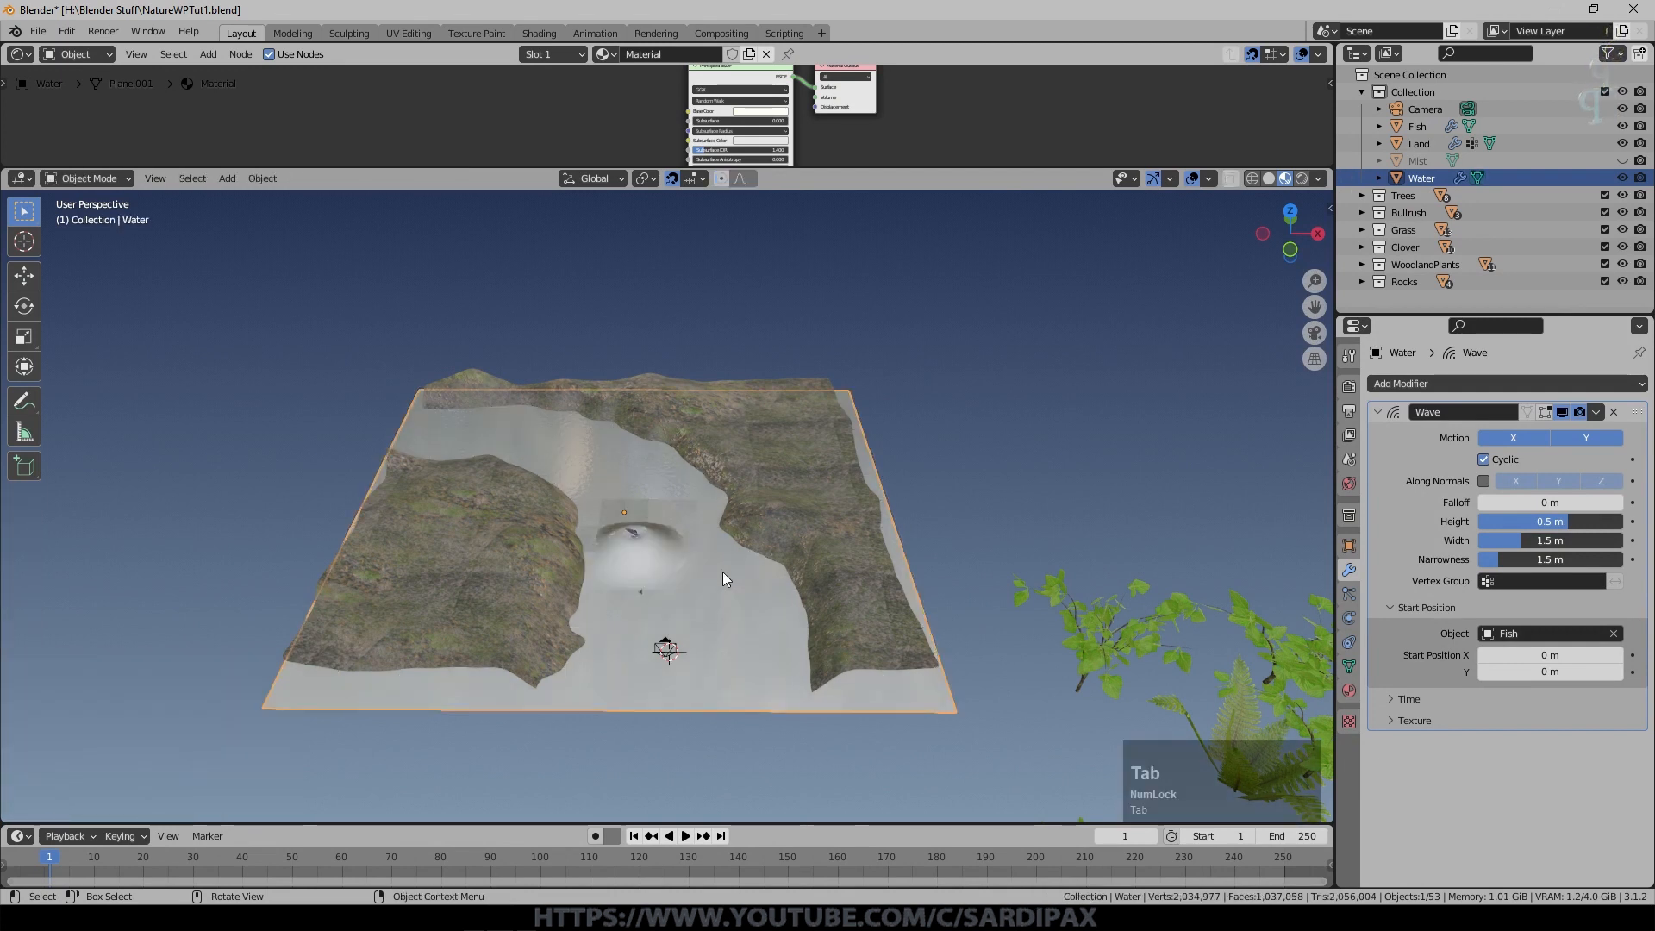
Undo the four-face subdivision, grow the Water selection by one ring of faces around the fish and subdivide it with 25 cuts.
scroll(723, 578, up, 5)
mouse_move(688, 613)
middle_down()
mouse_move(685, 541)
mouse_move(686, 633)
middle_up()
key(Tab)
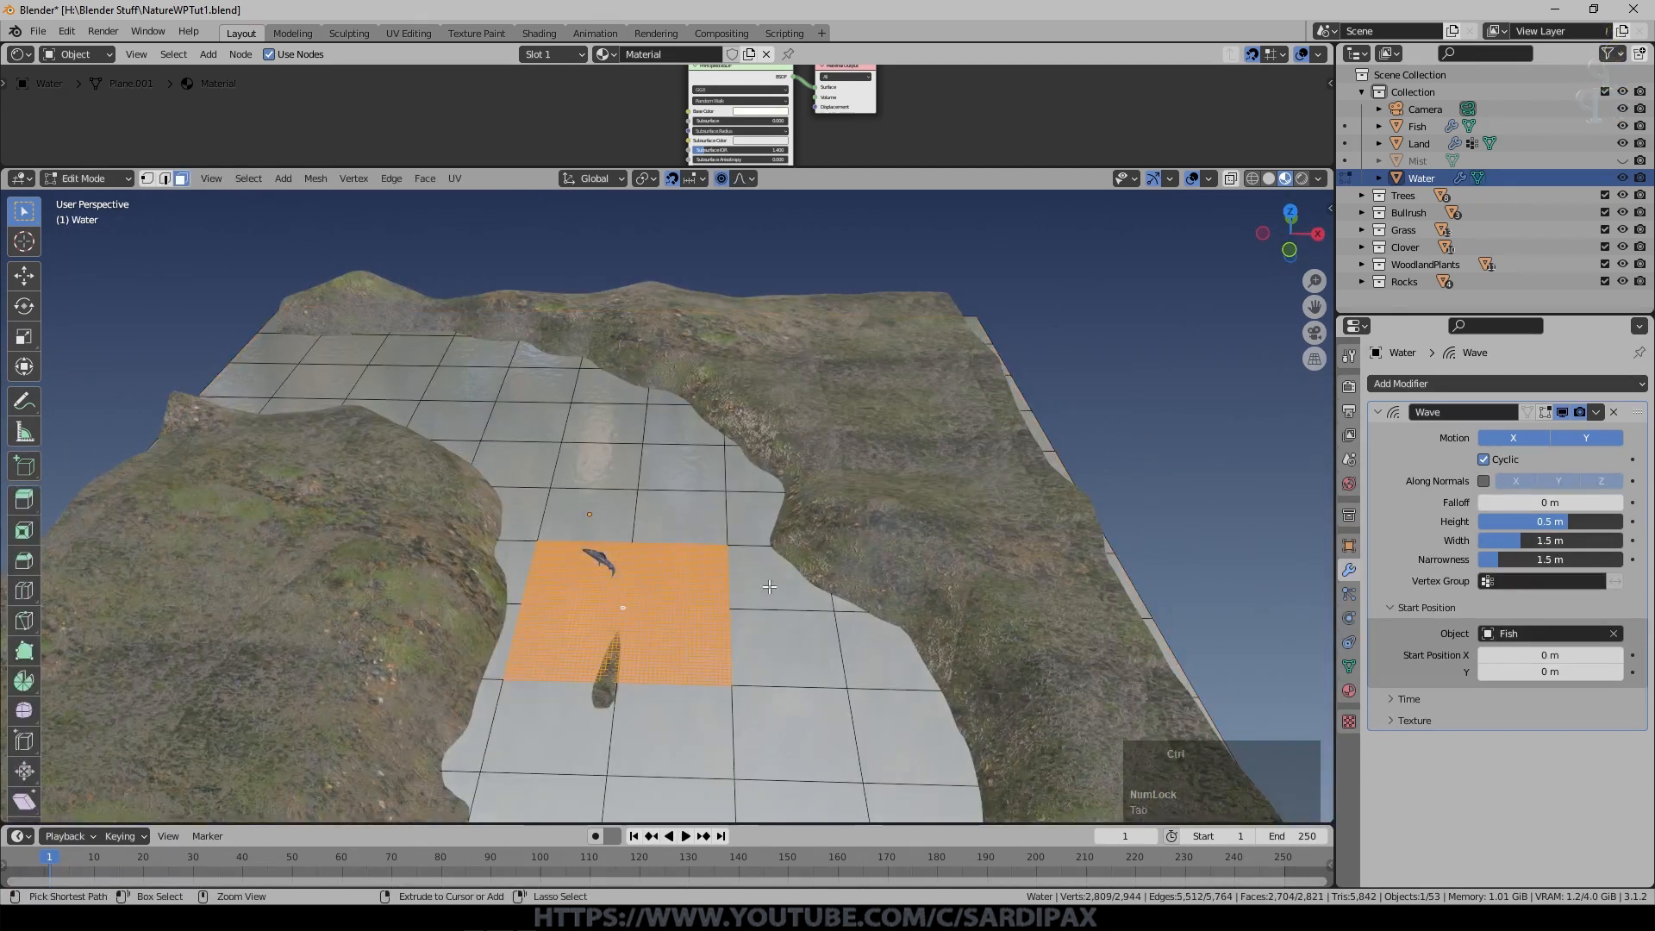
key(ctrl+KP_Add)
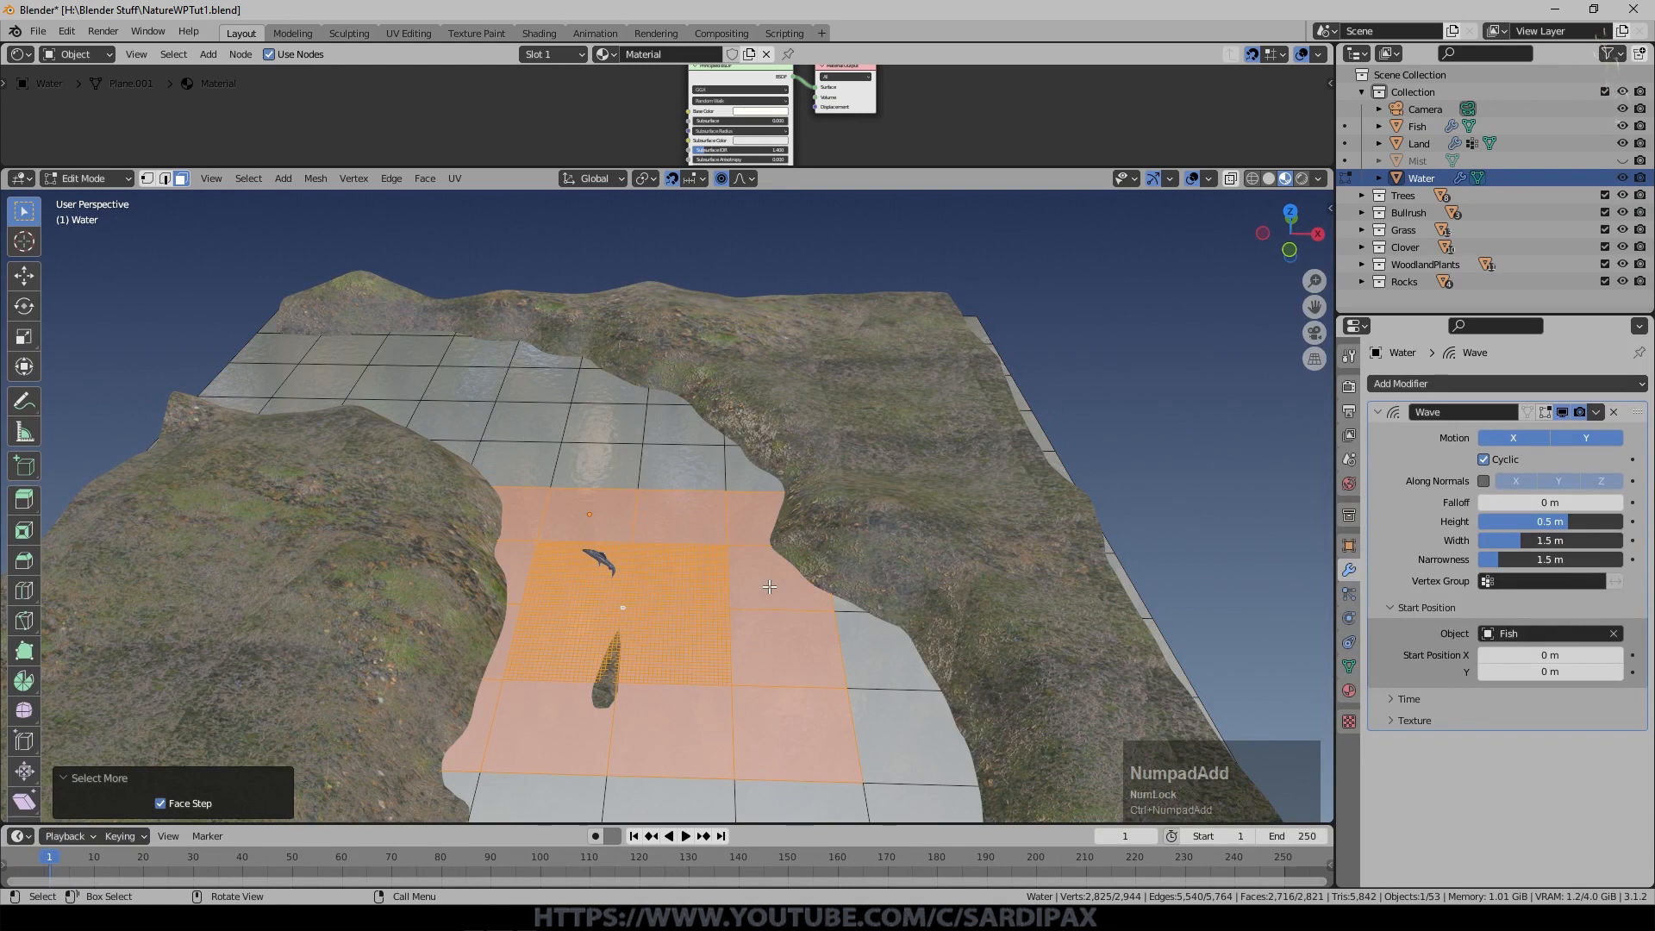
key(ctrl+z)
shift+click(589, 655)
key(ctrl+KP_Add)
key(KP_Enter)
middle_drag(654, 638, 687, 599)
key(Tab)
Set the Water's Wave modifier falloff to 0.1 m and height to 0.07 m.
scroll(721, 711, up, 3)
shift+middle_drag(757, 676, 793, 616)
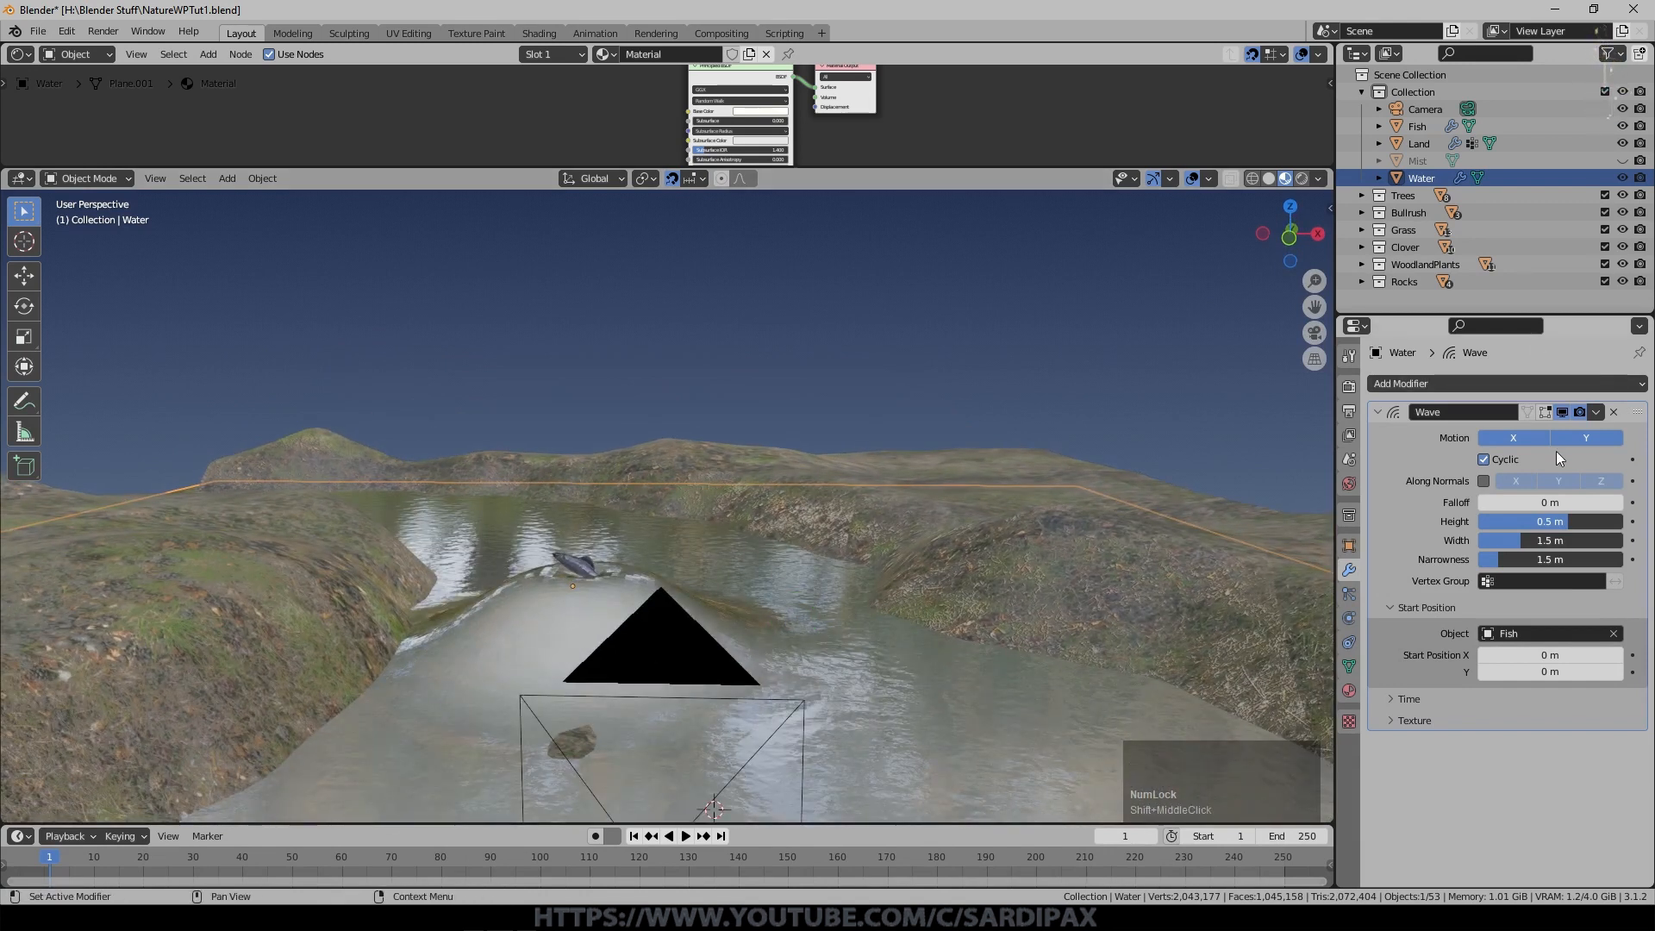
click(1554, 502)
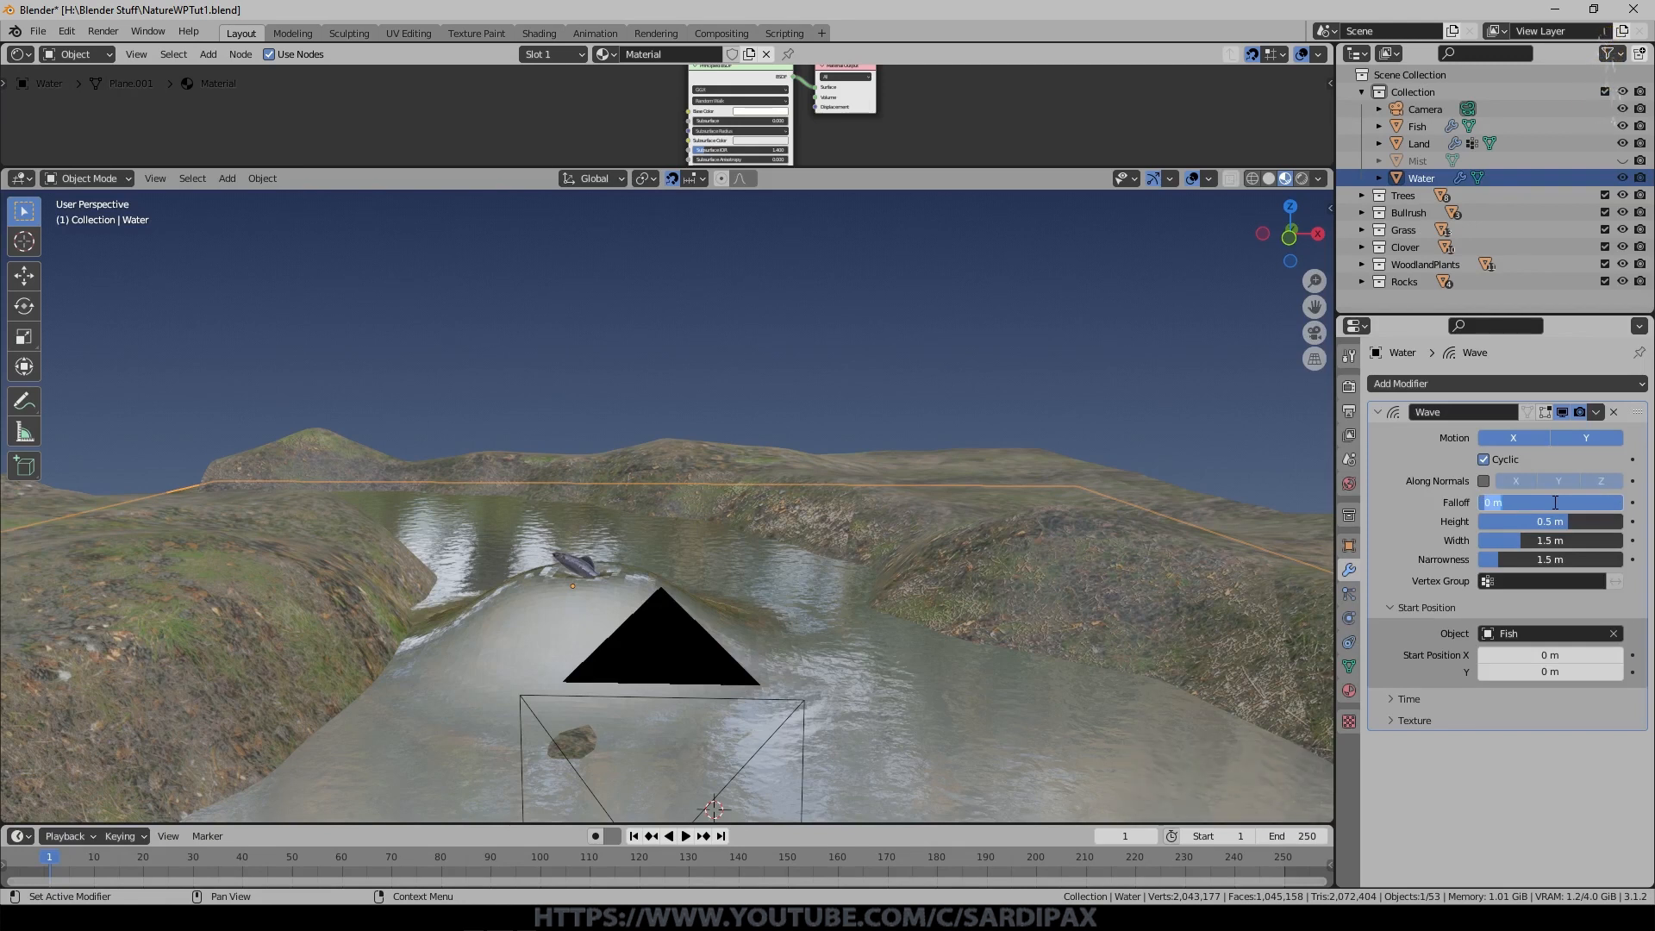
text(0.1)
key(KP_Enter)
middle_click(872, 689)
middle_drag(872, 690, 902, 692)
click(1574, 522)
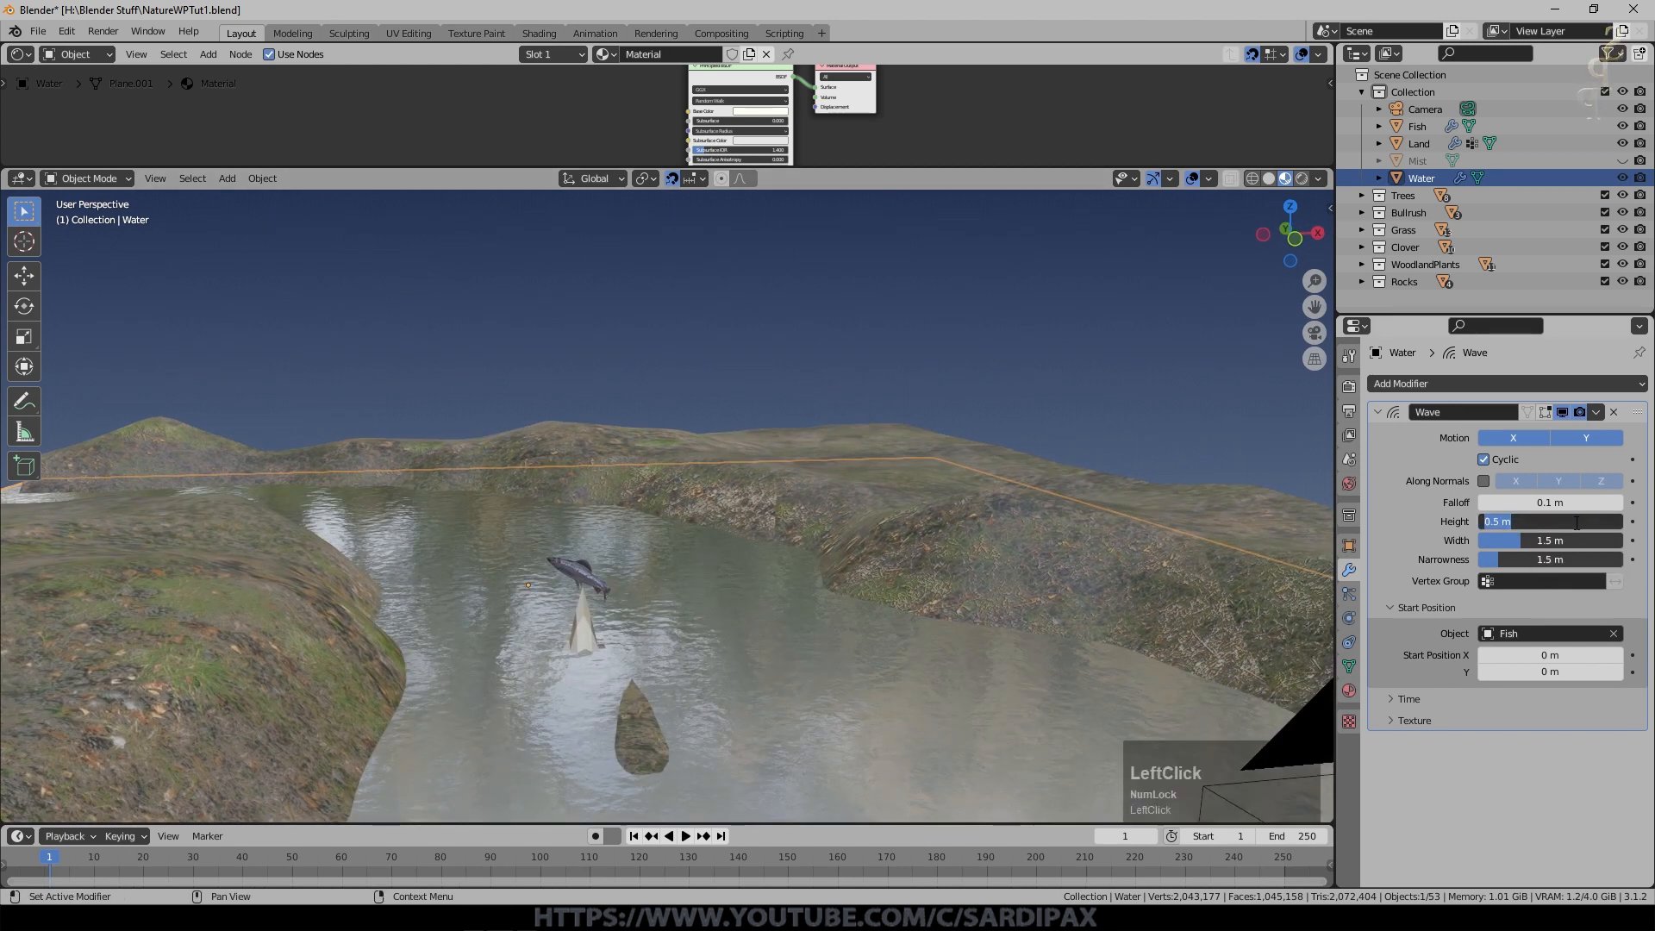
text(.07)
key(KP_Enter)
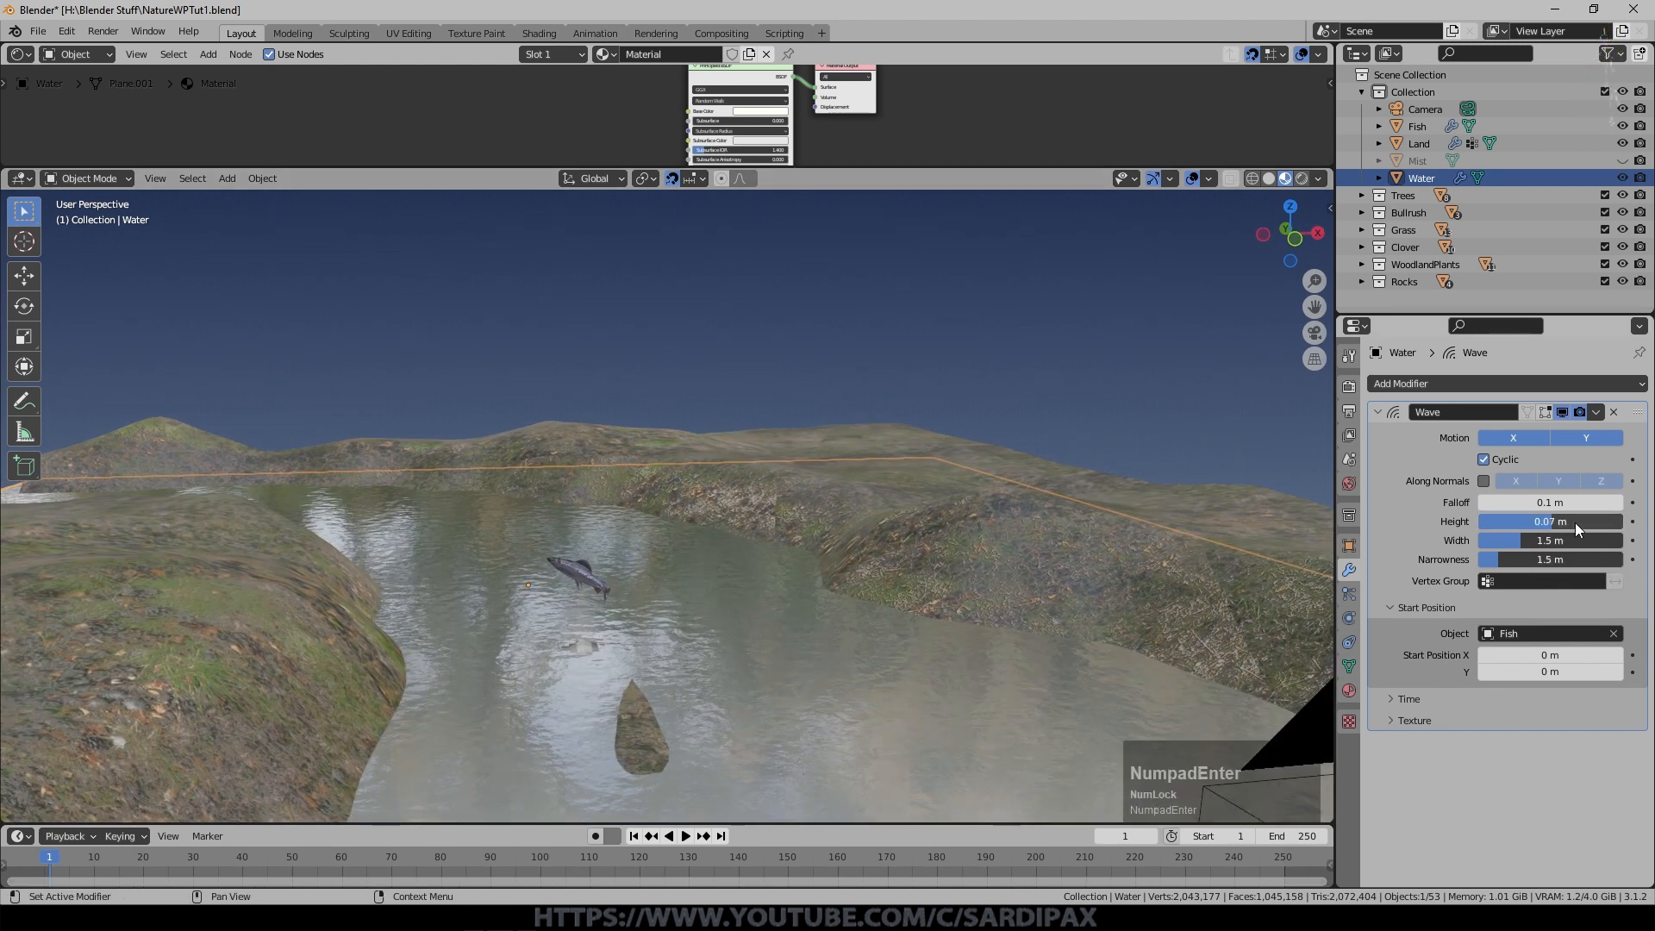
Switch the viewport to Solid shading with a close view of the wave beneath the fish.
shift+middle_drag(759, 681, 842, 603)
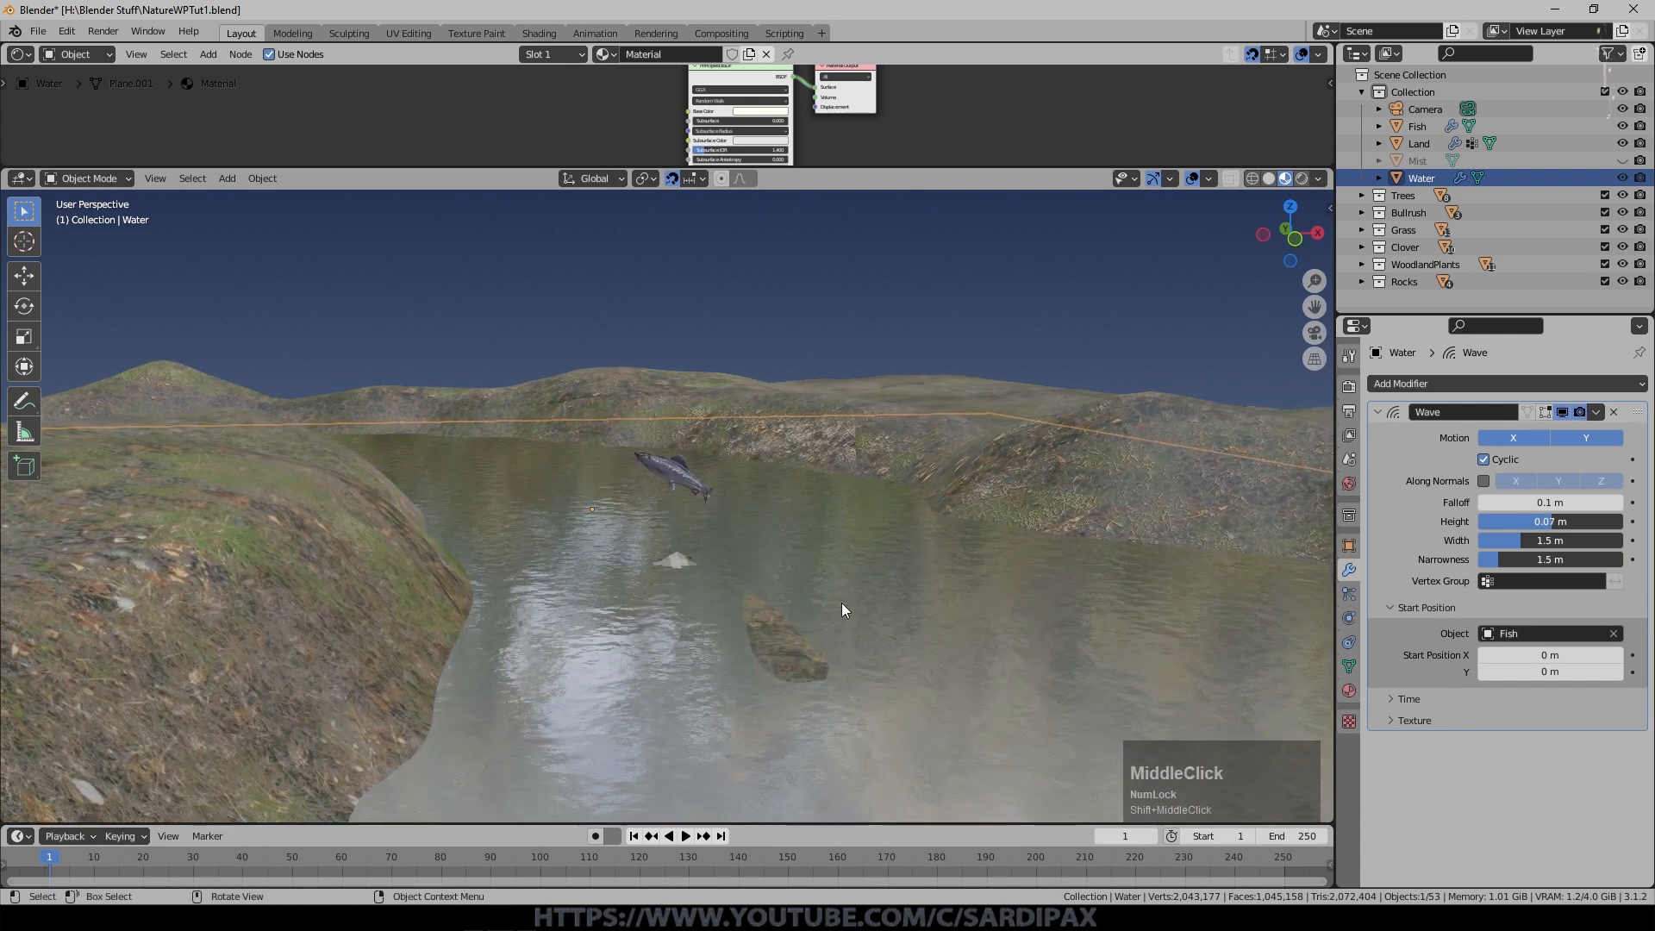
right_click(842, 602)
click(961, 603)
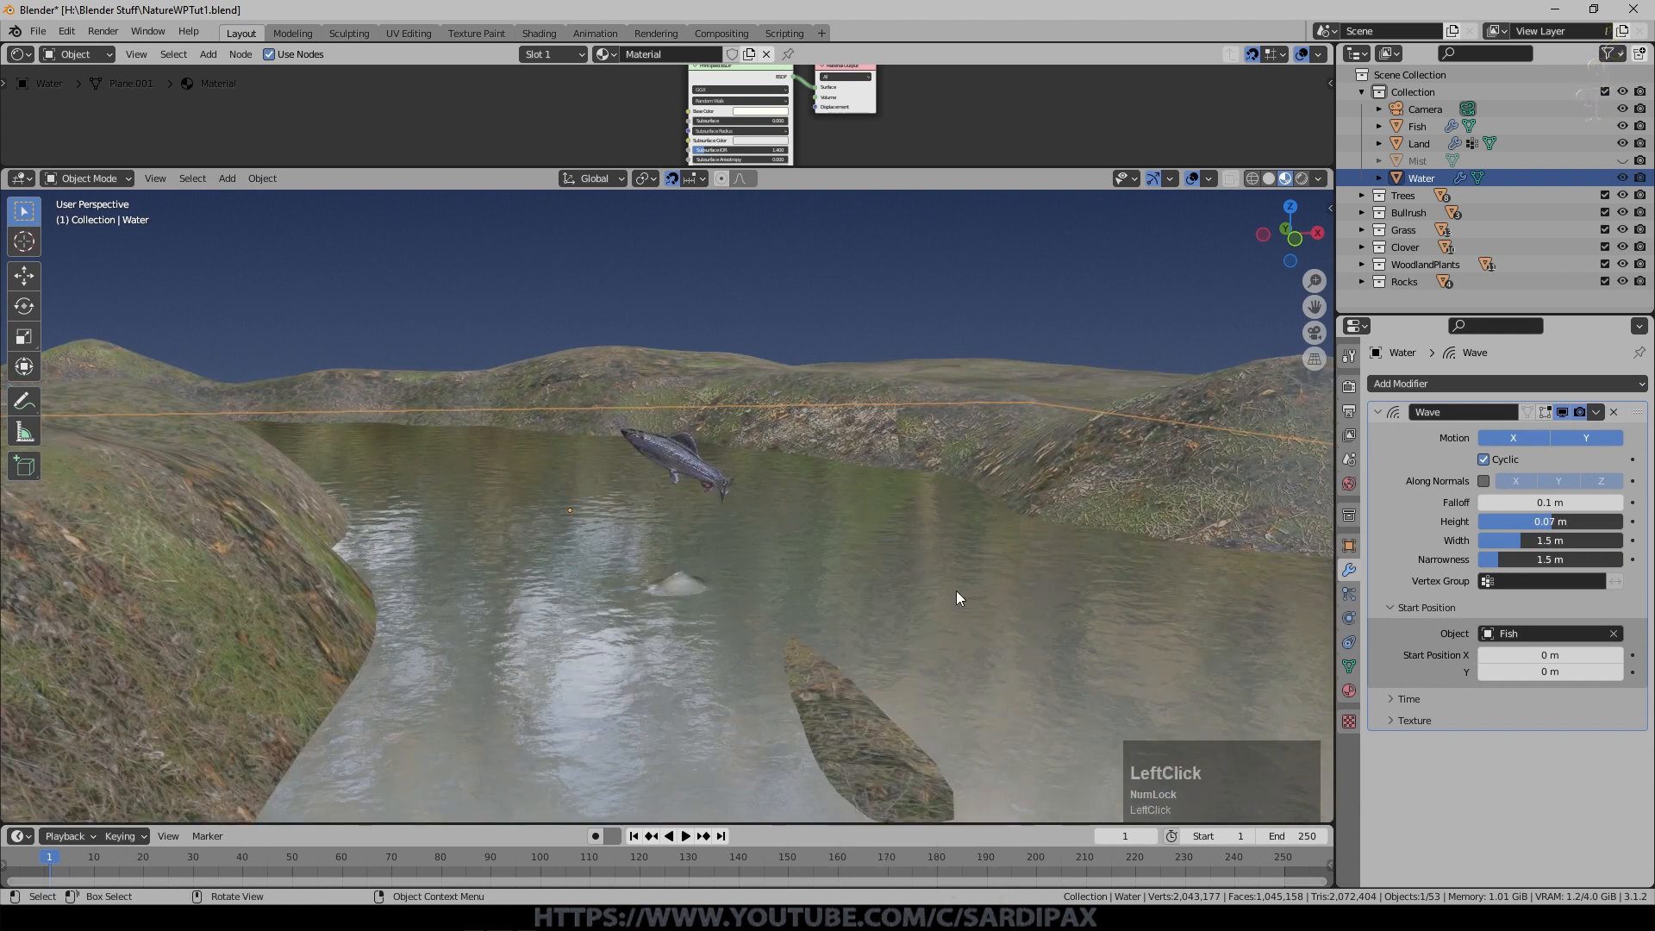
middle_drag(680, 586, 712, 629)
scroll(824, 619, up, 2)
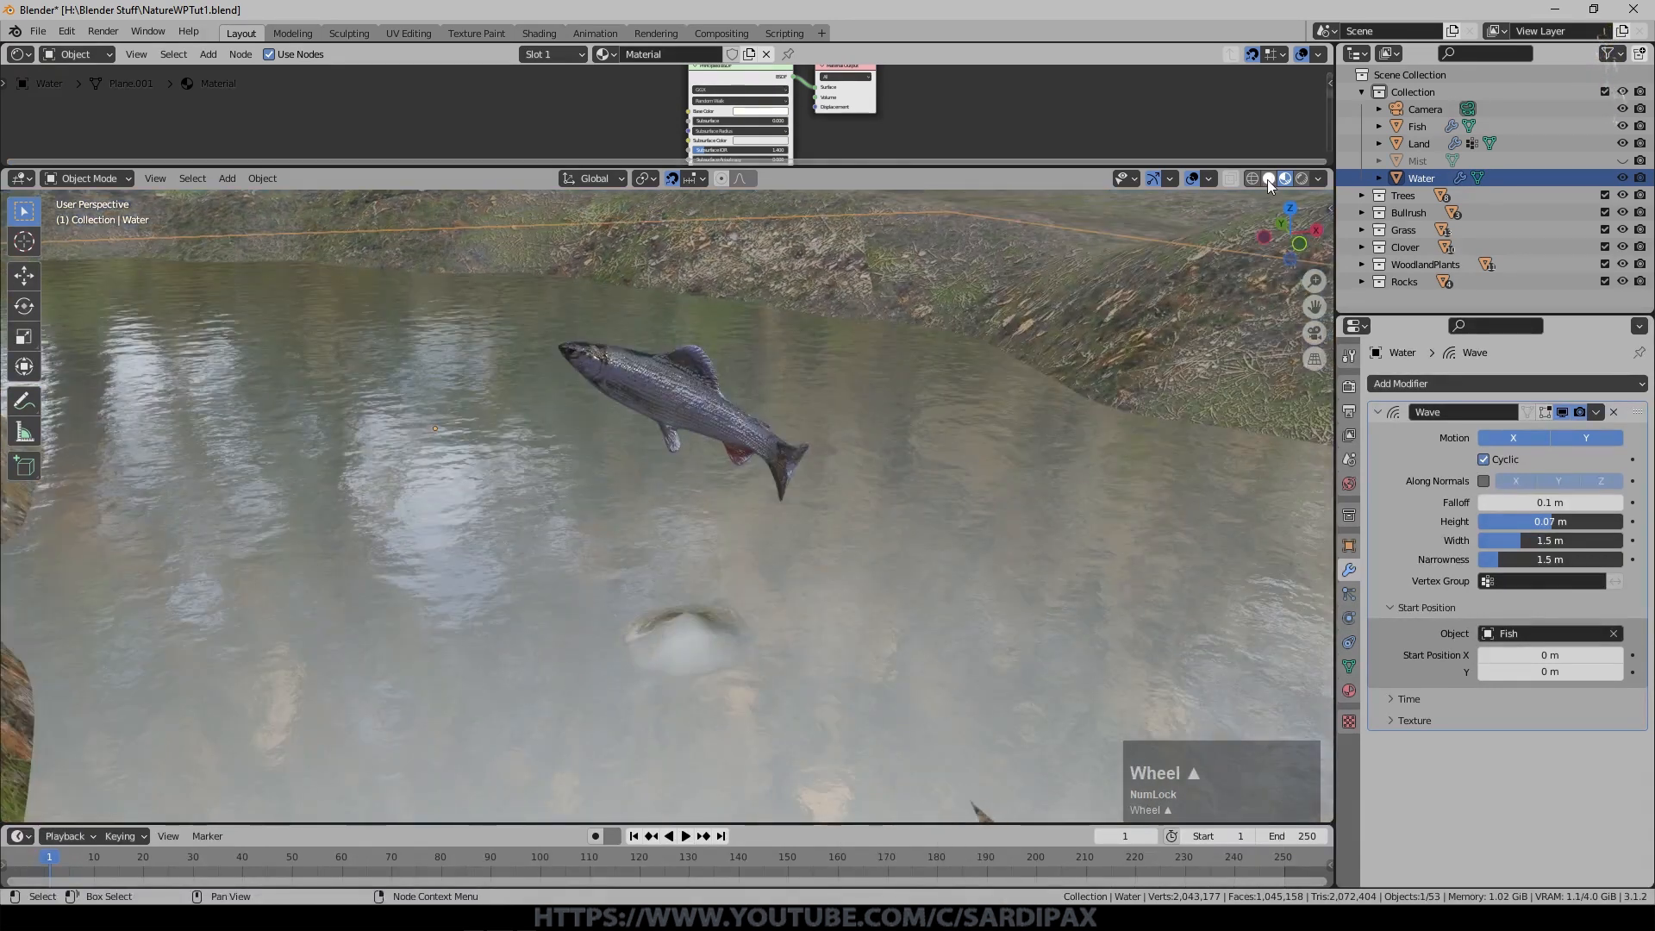
click(1269, 178)
mouse_move(852, 514)
shift+middle_down()
mouse_move(830, 474)
mouse_move(980, 441)
shift+middle_up()
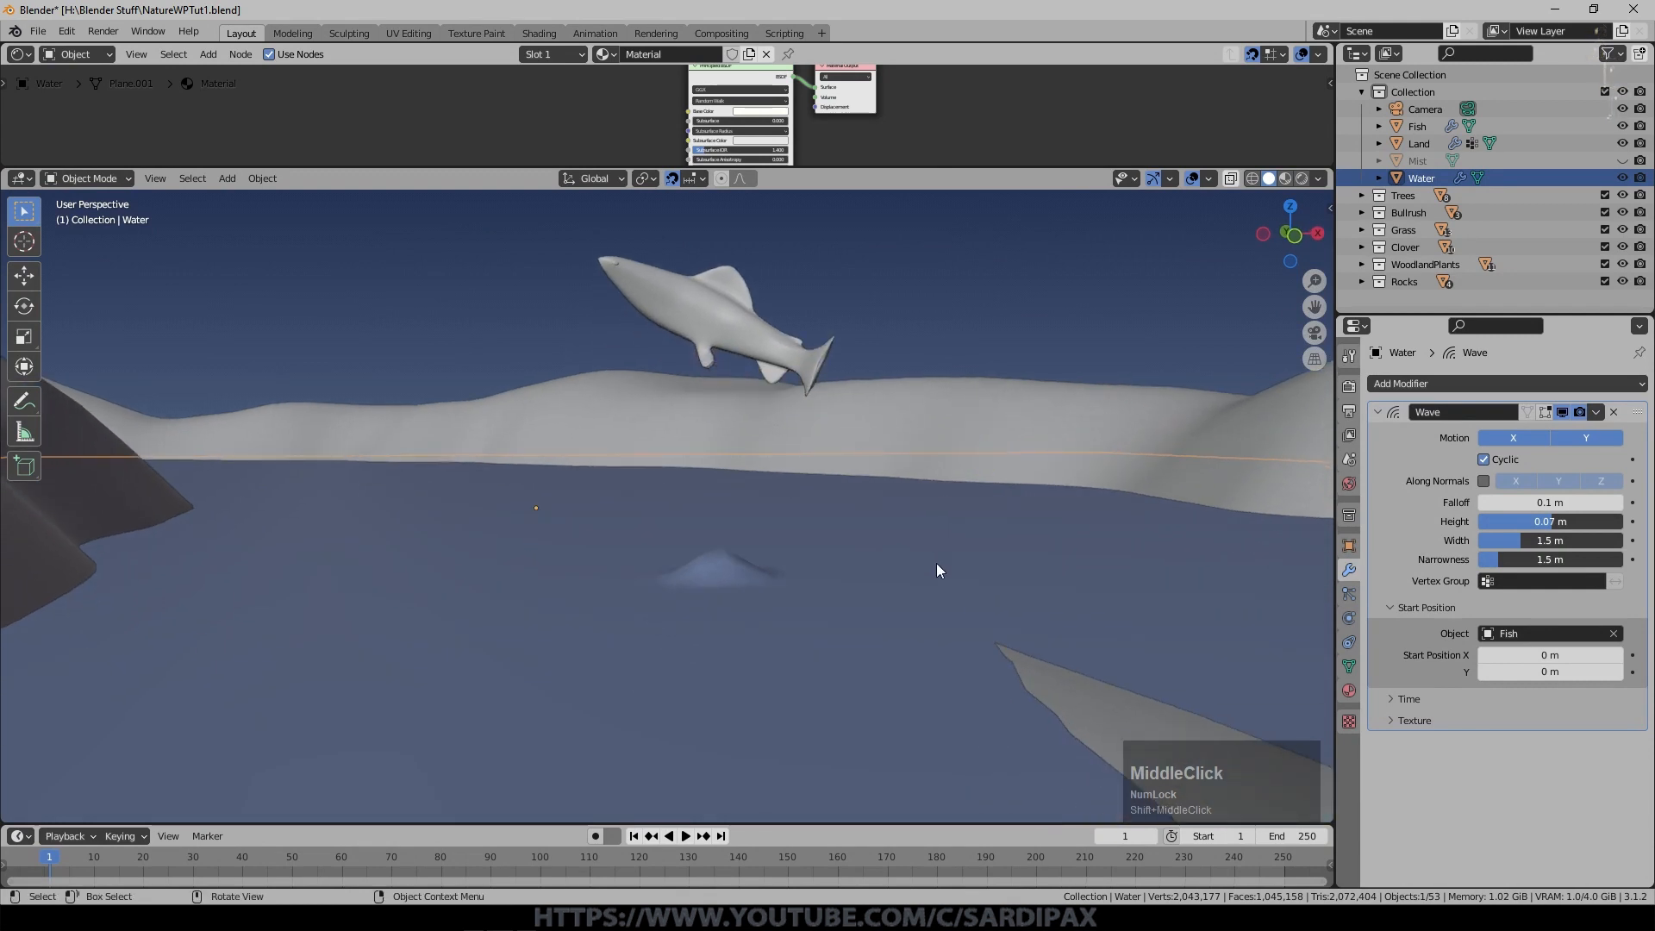
middle_drag(937, 563, 933, 582)
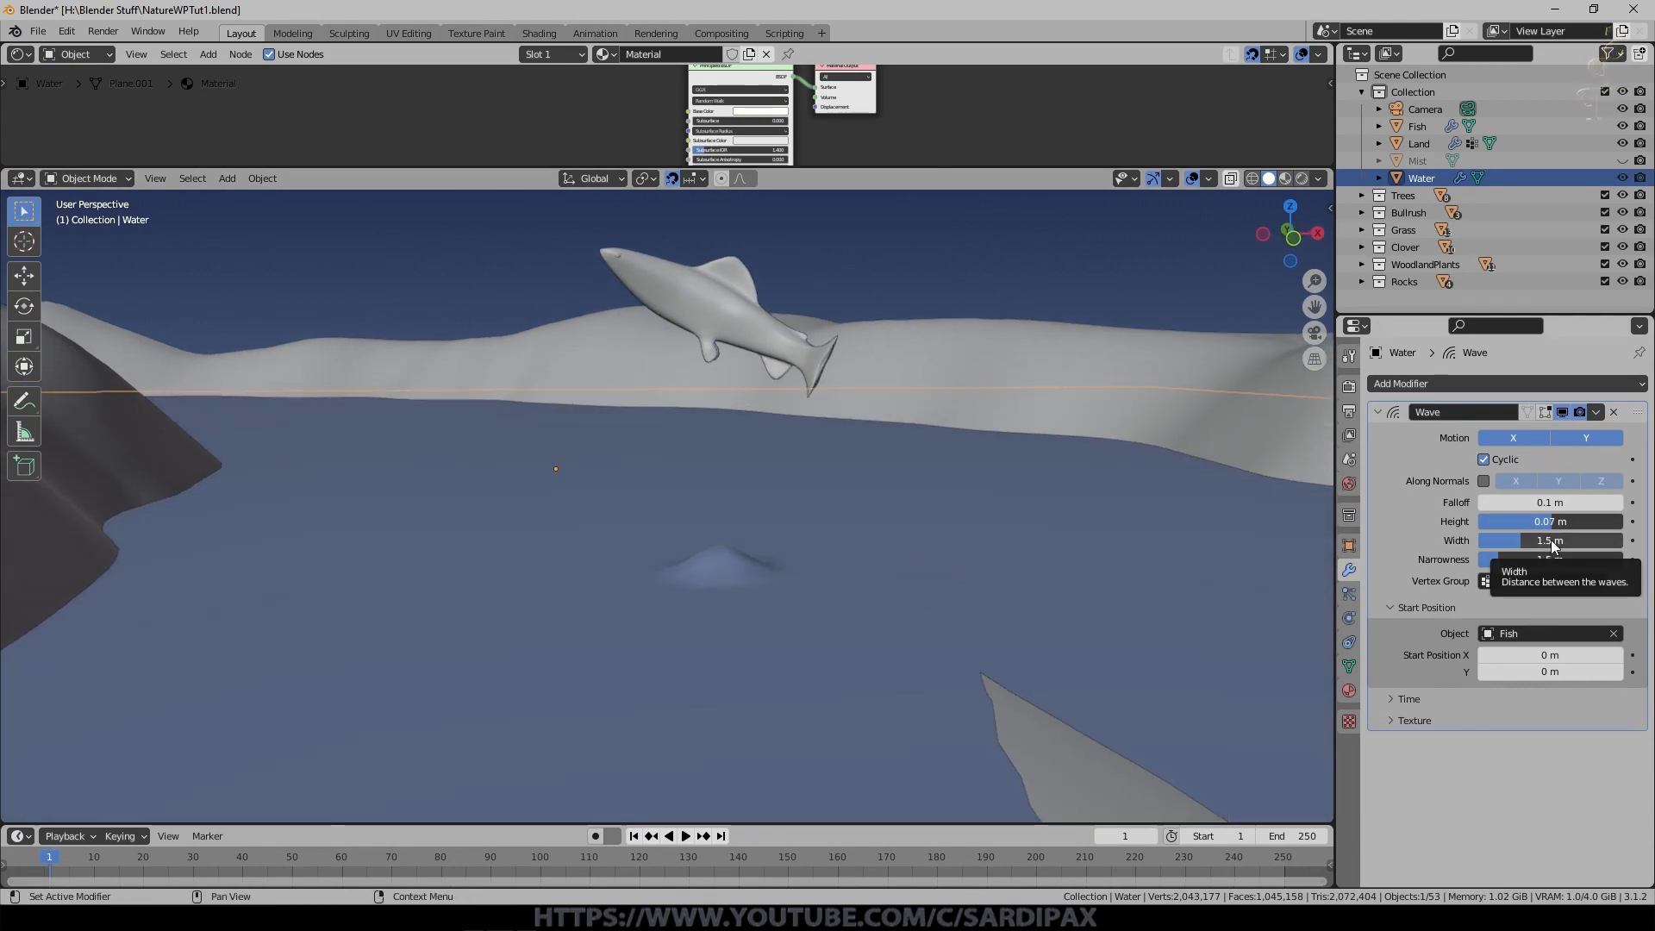
Set the Wave modifier's height to 0.23 m, width to 0.066 m and narrowness to 25 m.
click(1552, 541)
text(.007)
key(KP_Enter)
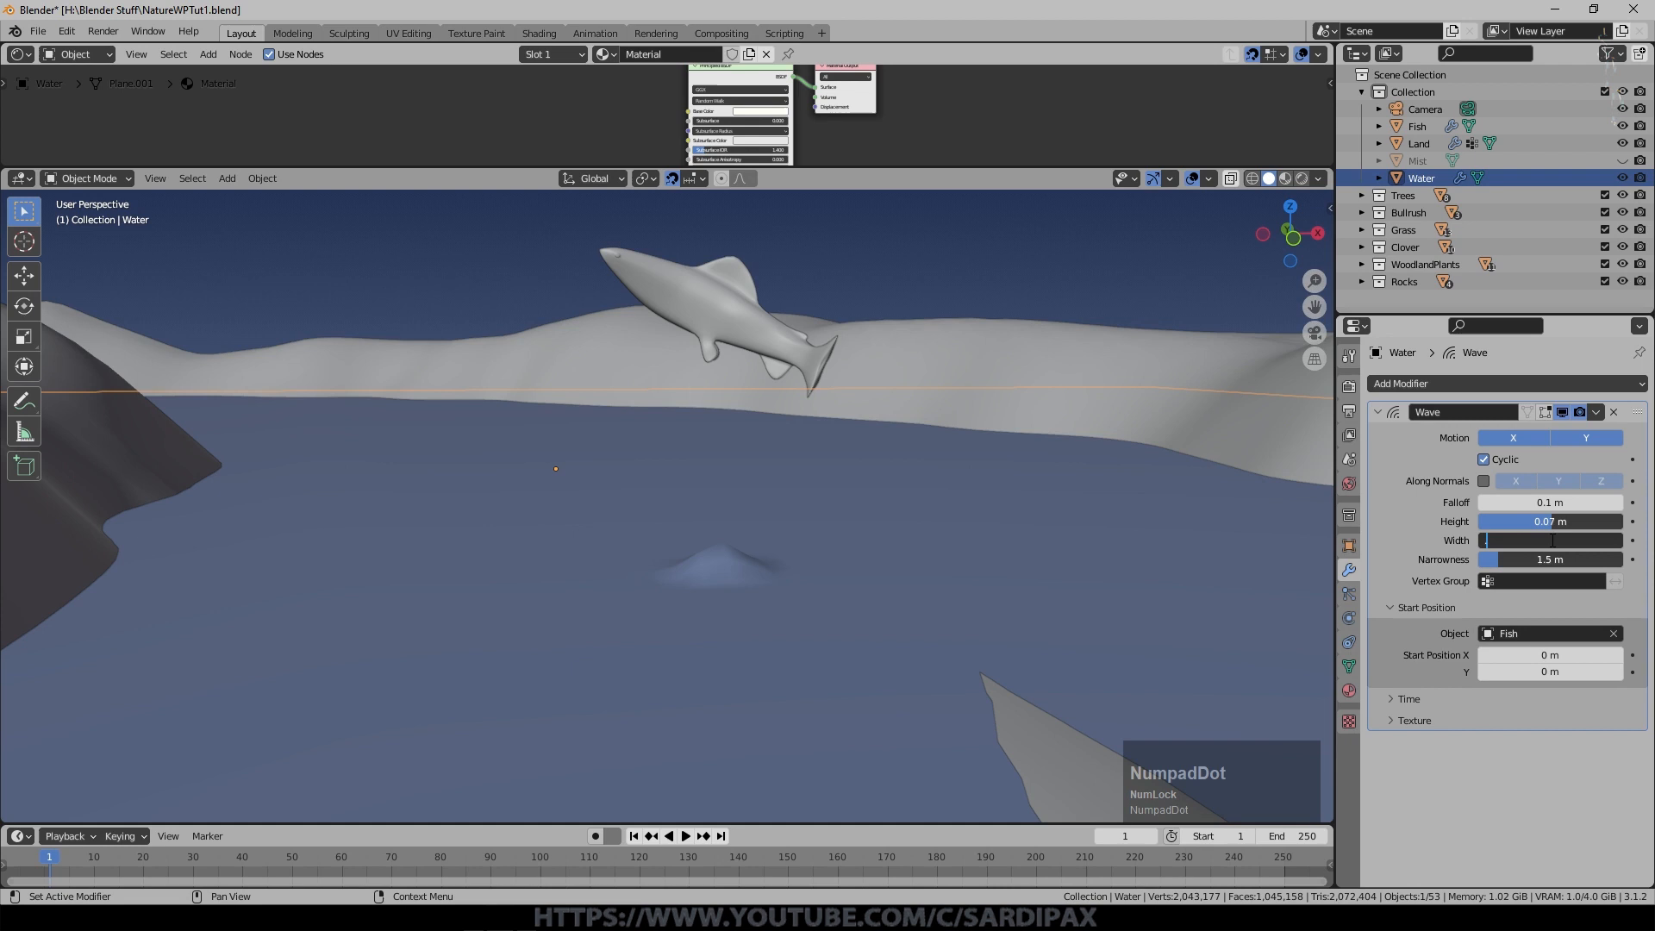
click(1556, 561)
text(2)
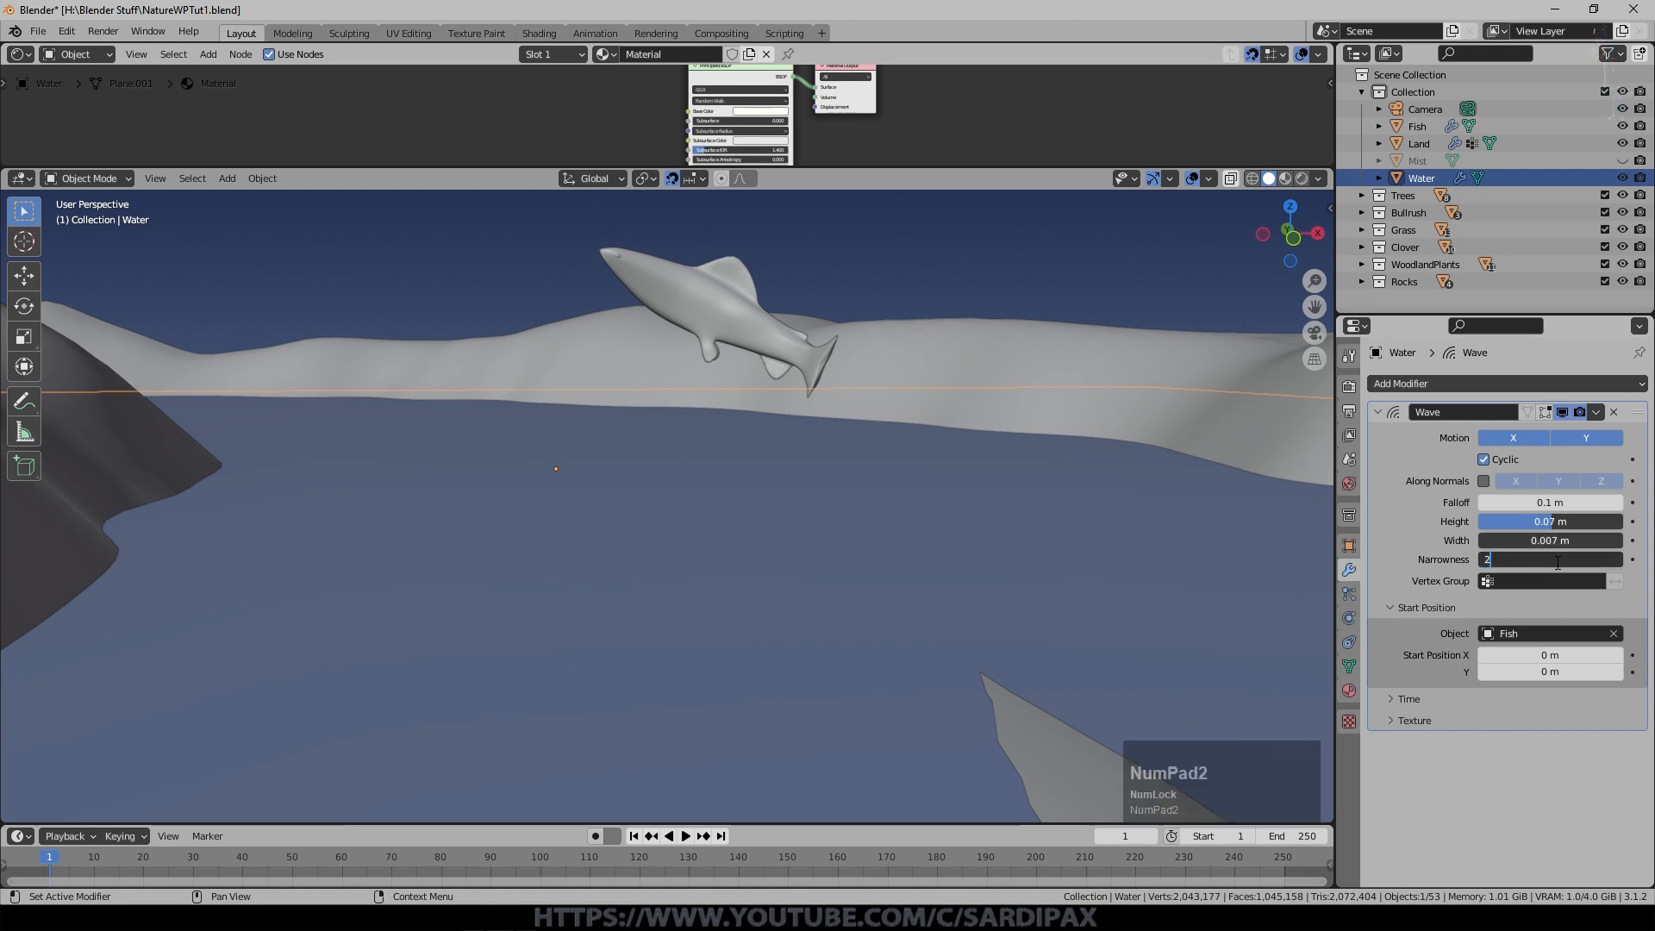
middle_drag(724, 543, 709, 541)
Shrink the dense face selection on the Water mesh inward around the fish and subdivide it with 2 cuts.
scroll(742, 521, down, 2)
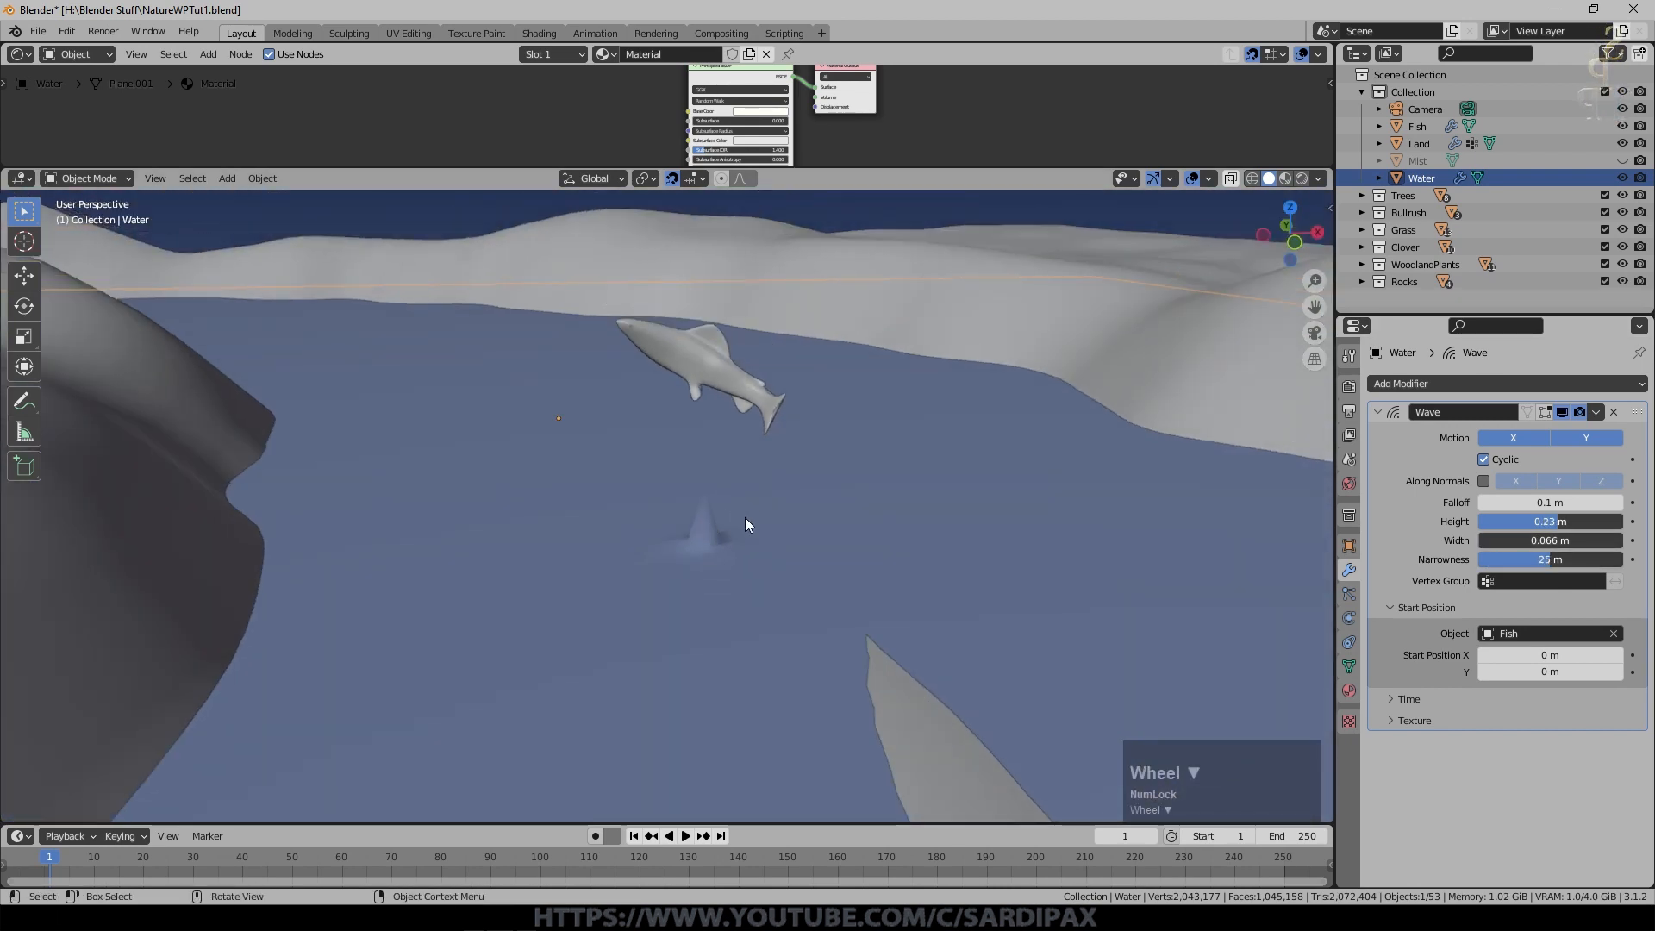
key(Tab)
scroll(775, 525, down, 3)
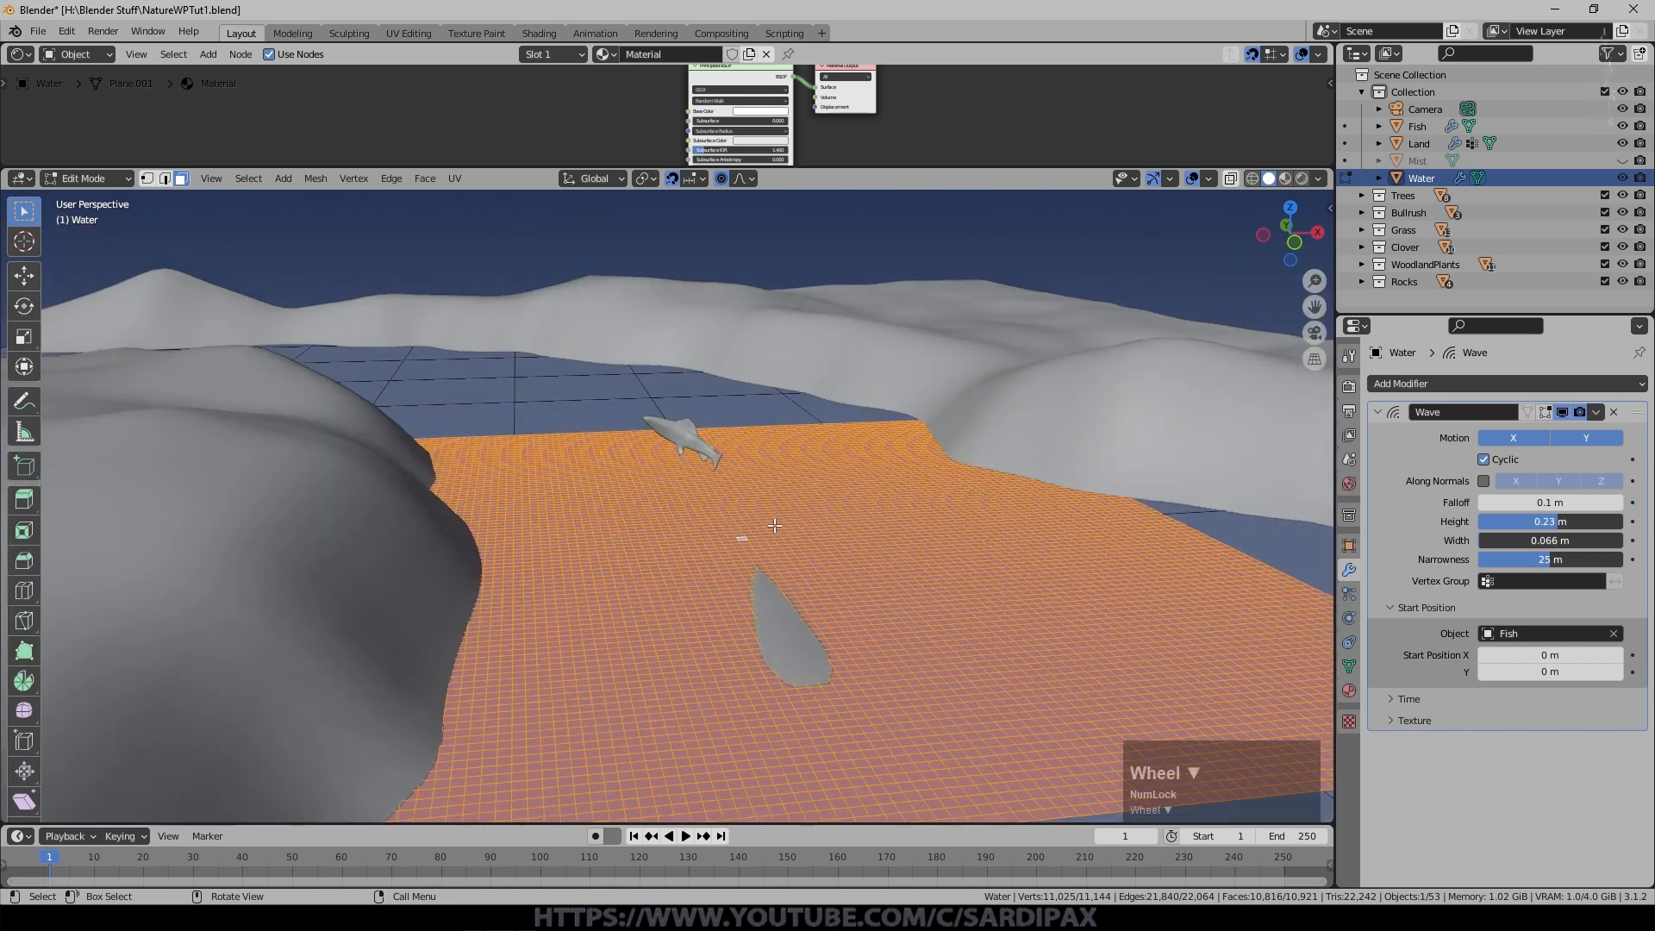
scroll(887, 527, up, 2)
key(ctrl+KP_Subtract)
key(ctrl+KP_Subtract)
key(ctrl+KP_Subtract)
key(ctrl+KP_Subtract)
key(ctrl+KP_Subtract)
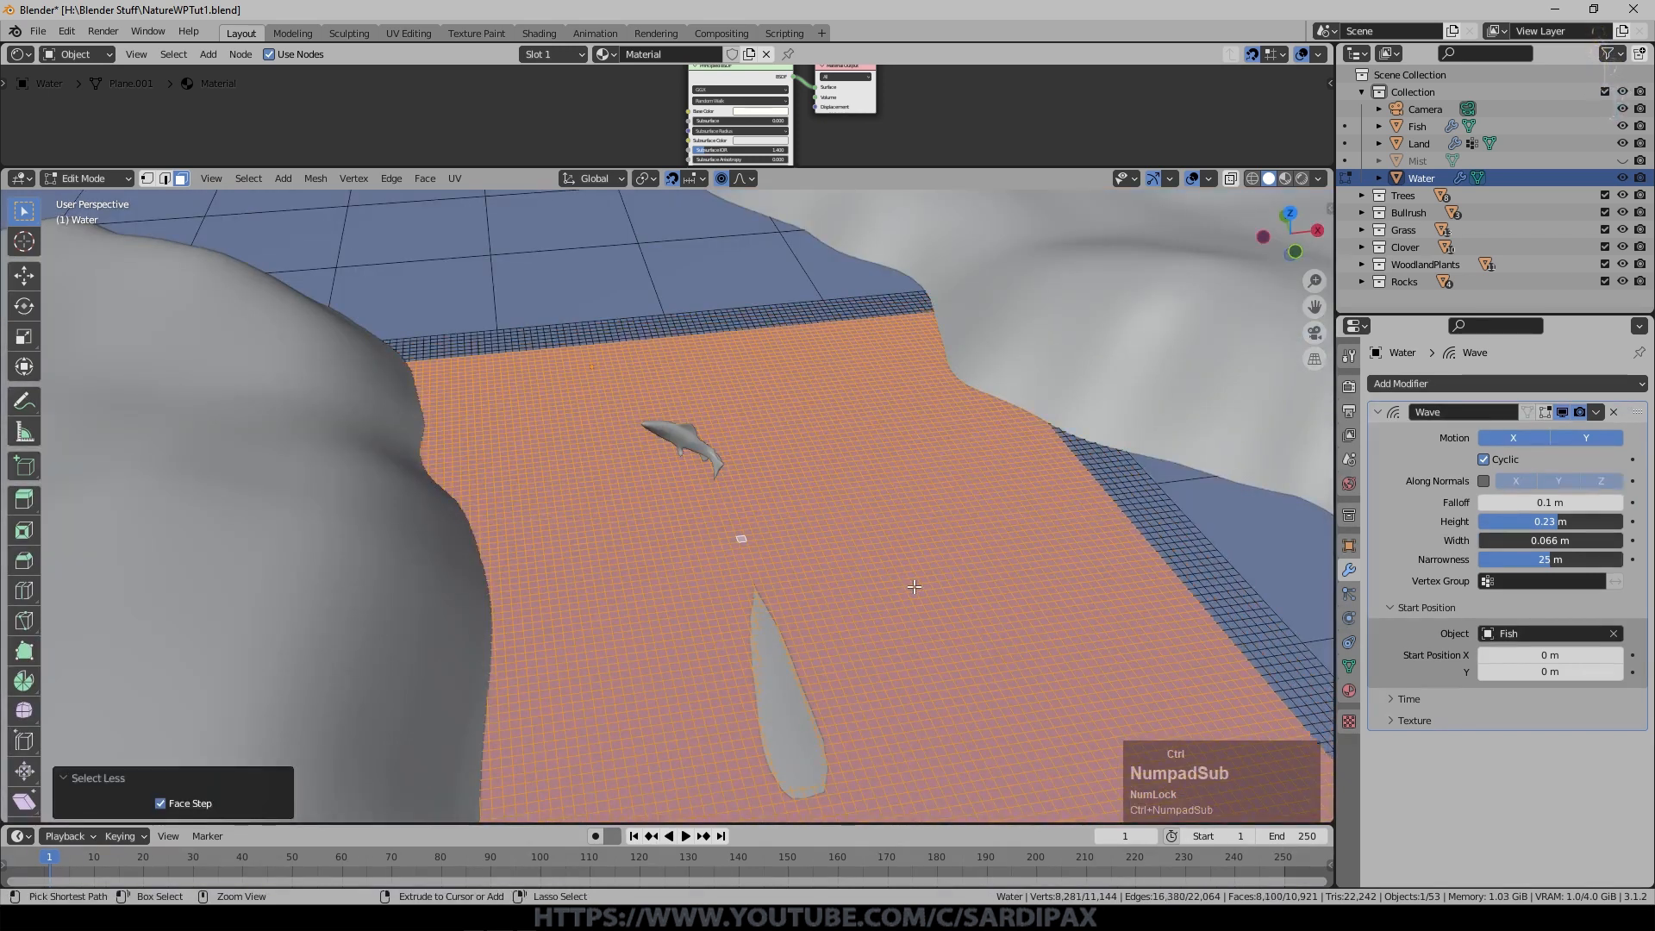
key(ctrl+KP_Subtract)
key(ctrl+KP_Subtract)
right_click(914, 586)
click(896, 561)
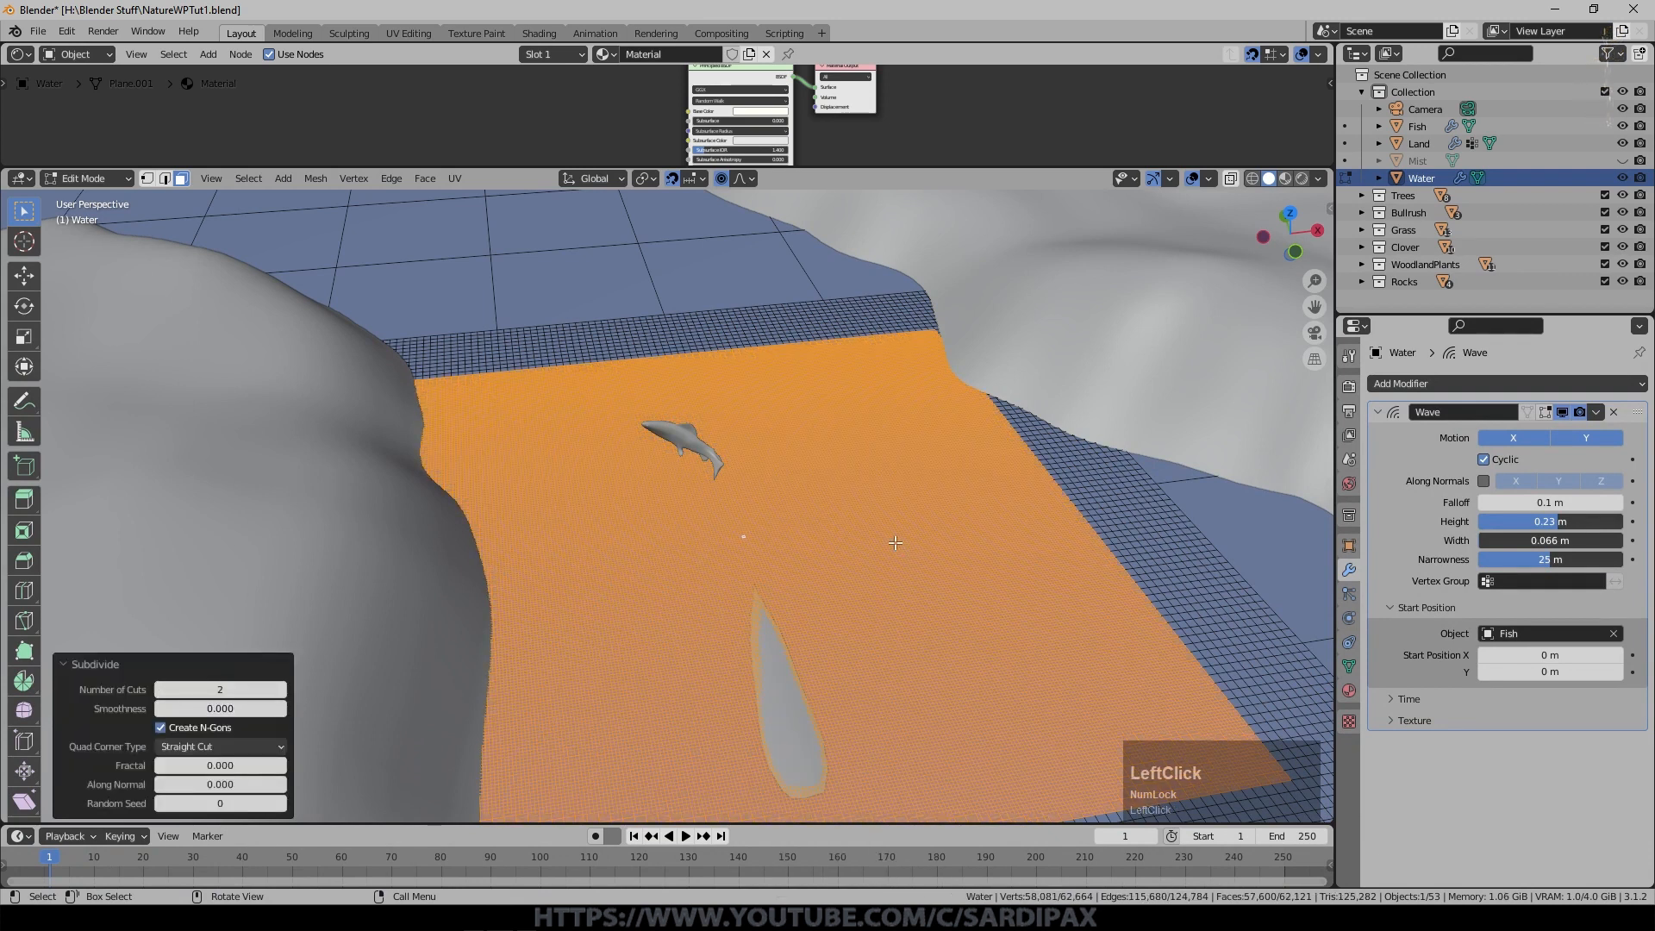
Leave mesh editing and set the Wave modifier's falloff to 21 m, height to 0.046 m and width to 0.036 m.
key(Tab)
scroll(775, 571, up, 3)
mouse_move(929, 576)
middle_down()
mouse_move(923, 547)
mouse_move(913, 572)
middle_up()
scroll(913, 572, up, 3)
mouse_move(1530, 507)
mouse_down()
mouse_move(1548, 505)
mouse_move(1515, 521)
mouse_move(1536, 521)
mouse_up()
drag(1544, 522, 1543, 521)
middle_drag(1009, 551, 986, 558)
Subdivide the entire Water mesh once more and return to Object Mode.
scroll(986, 558, down, 6)
key(Tab)
key(a)
right_click(986, 557)
click(986, 557)
key(Tab)
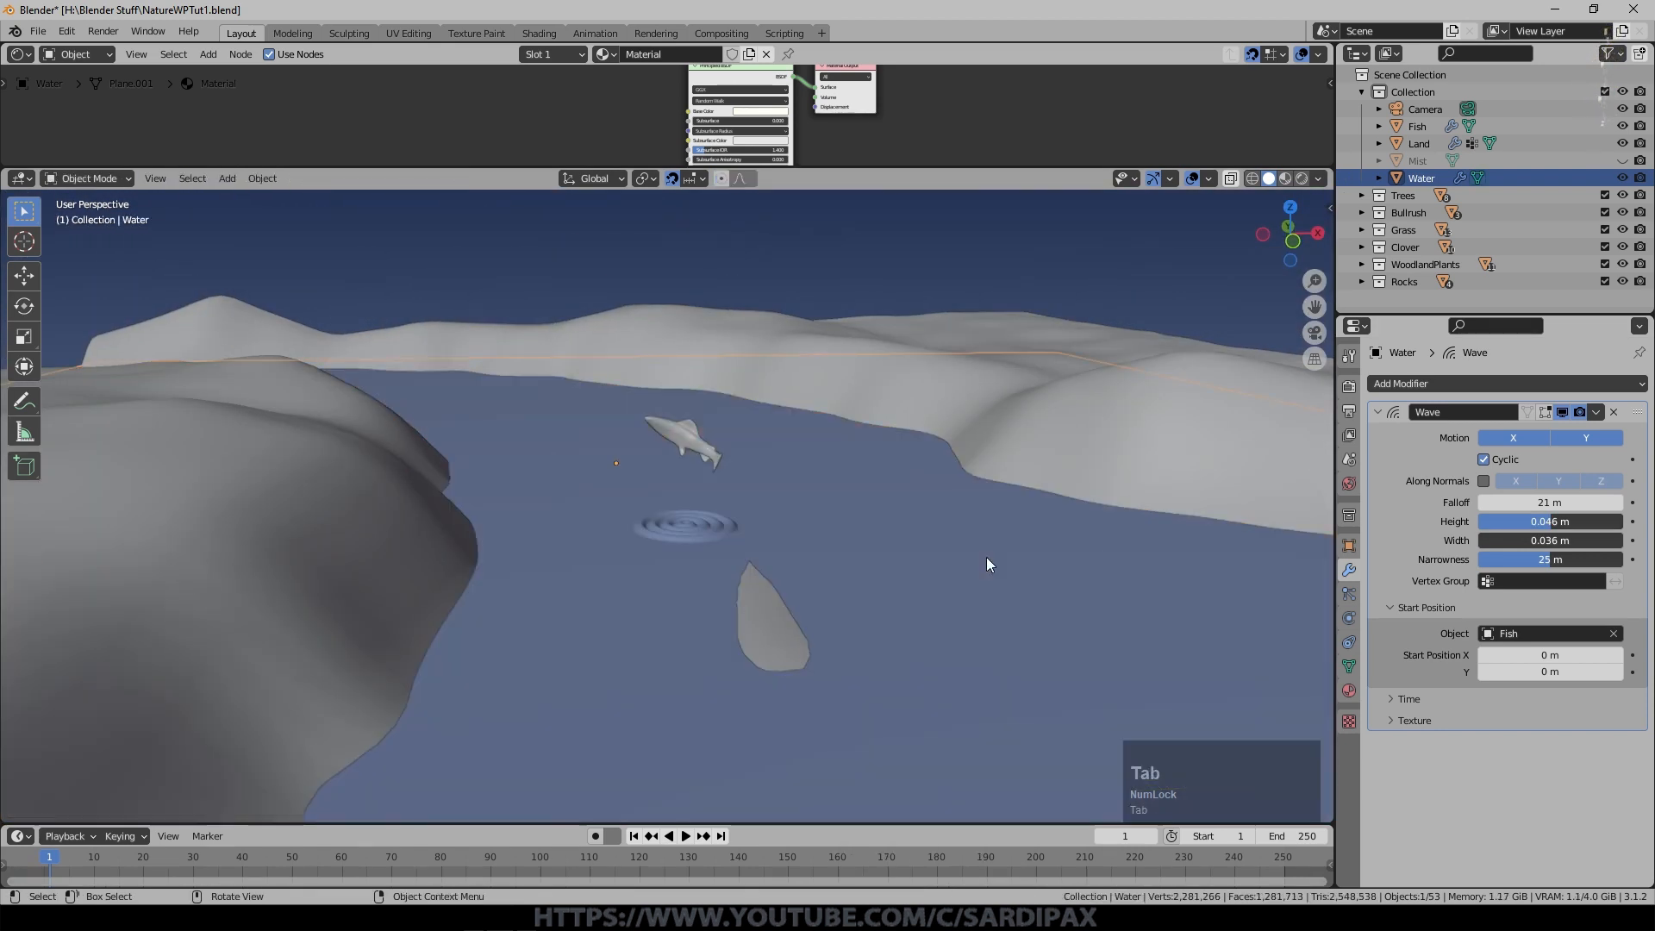
Reduce the ripples by setting the Wave modifier's height to 0.03 m and width to 0.02 m.
scroll(965, 576, up, 5)
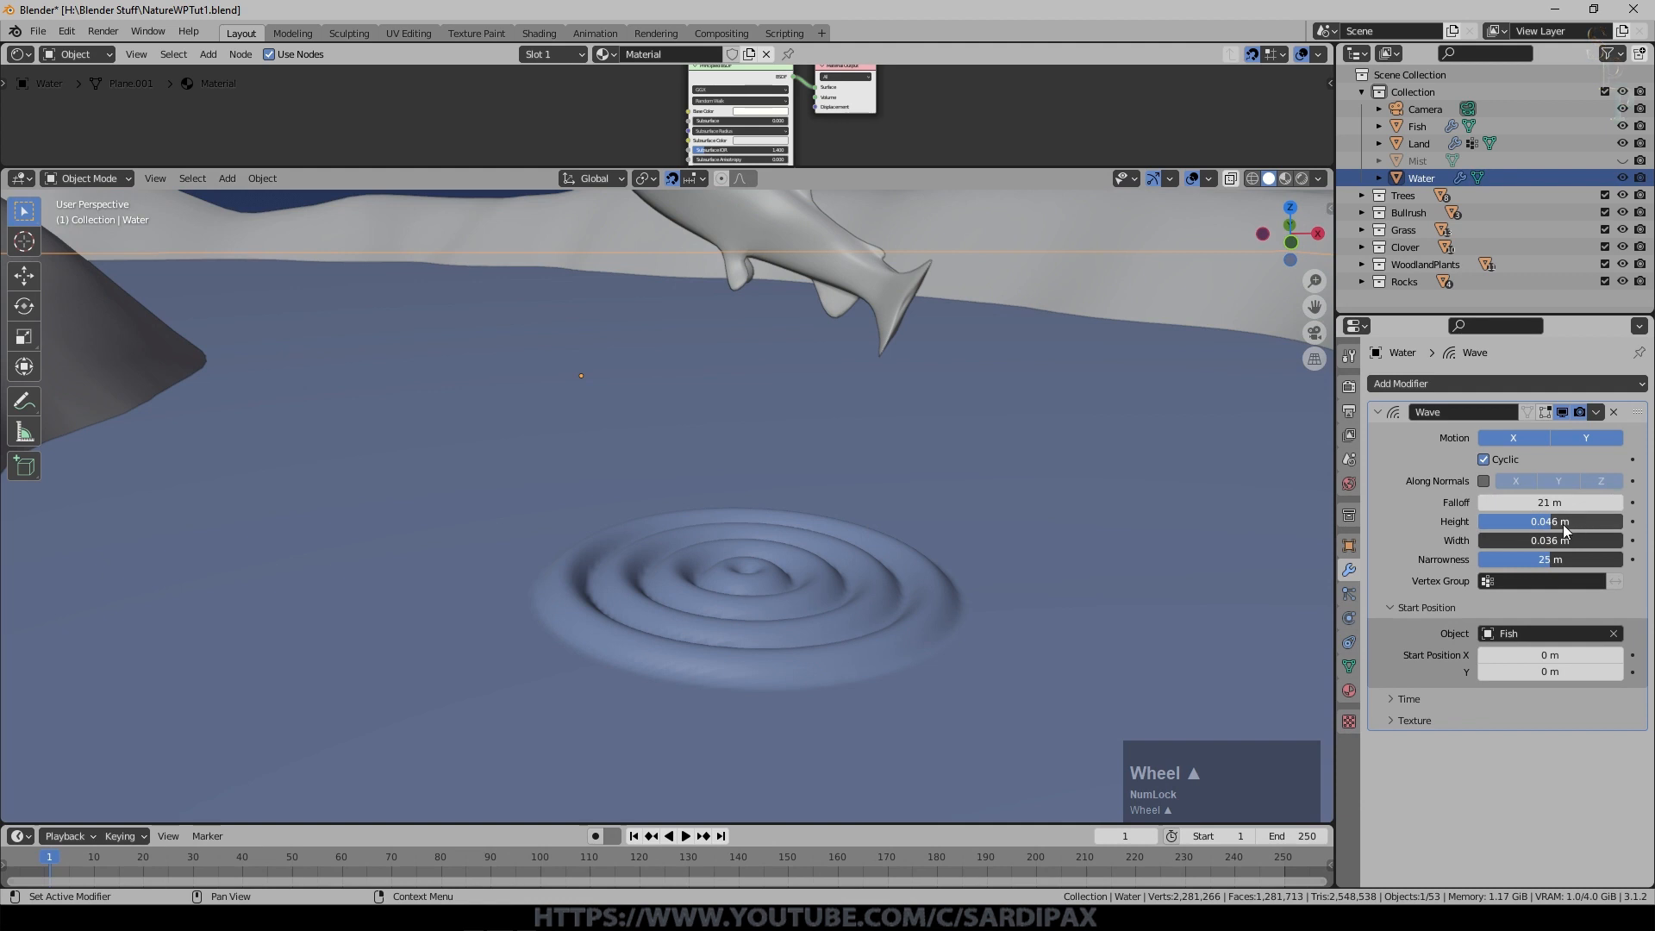
click(1557, 522)
text(0.03)
key(KP_Enter)
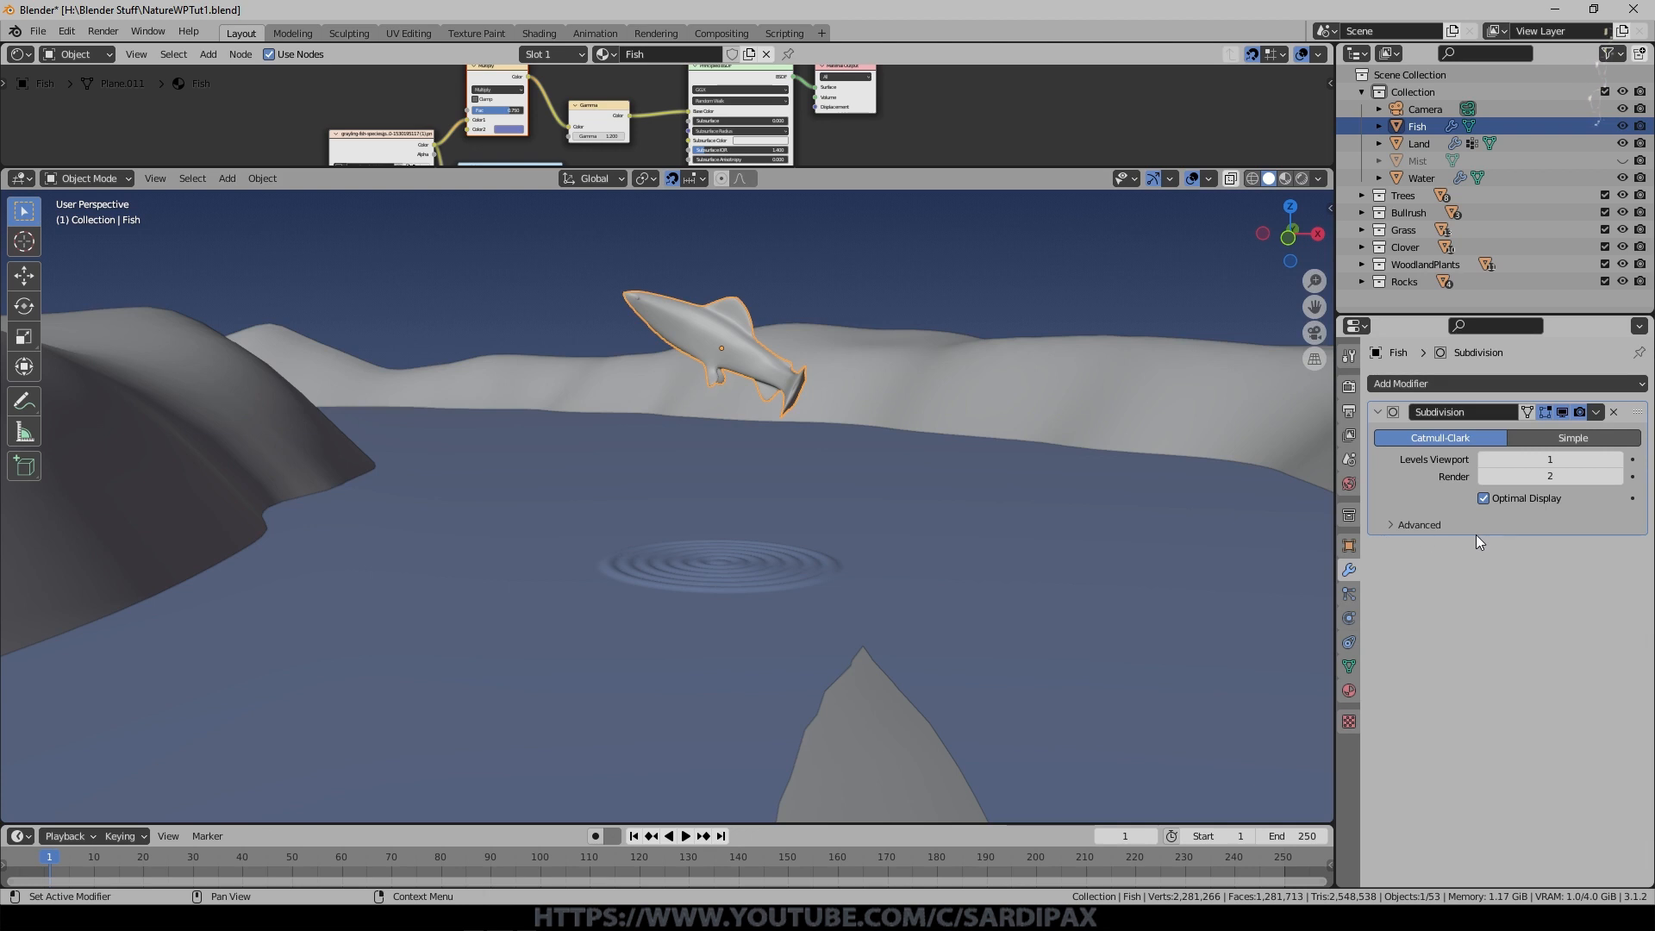
Move all of the Fish's geometry in Edit Mode about -1 m along X, leaving its origin above the ripples.
key(Tab)
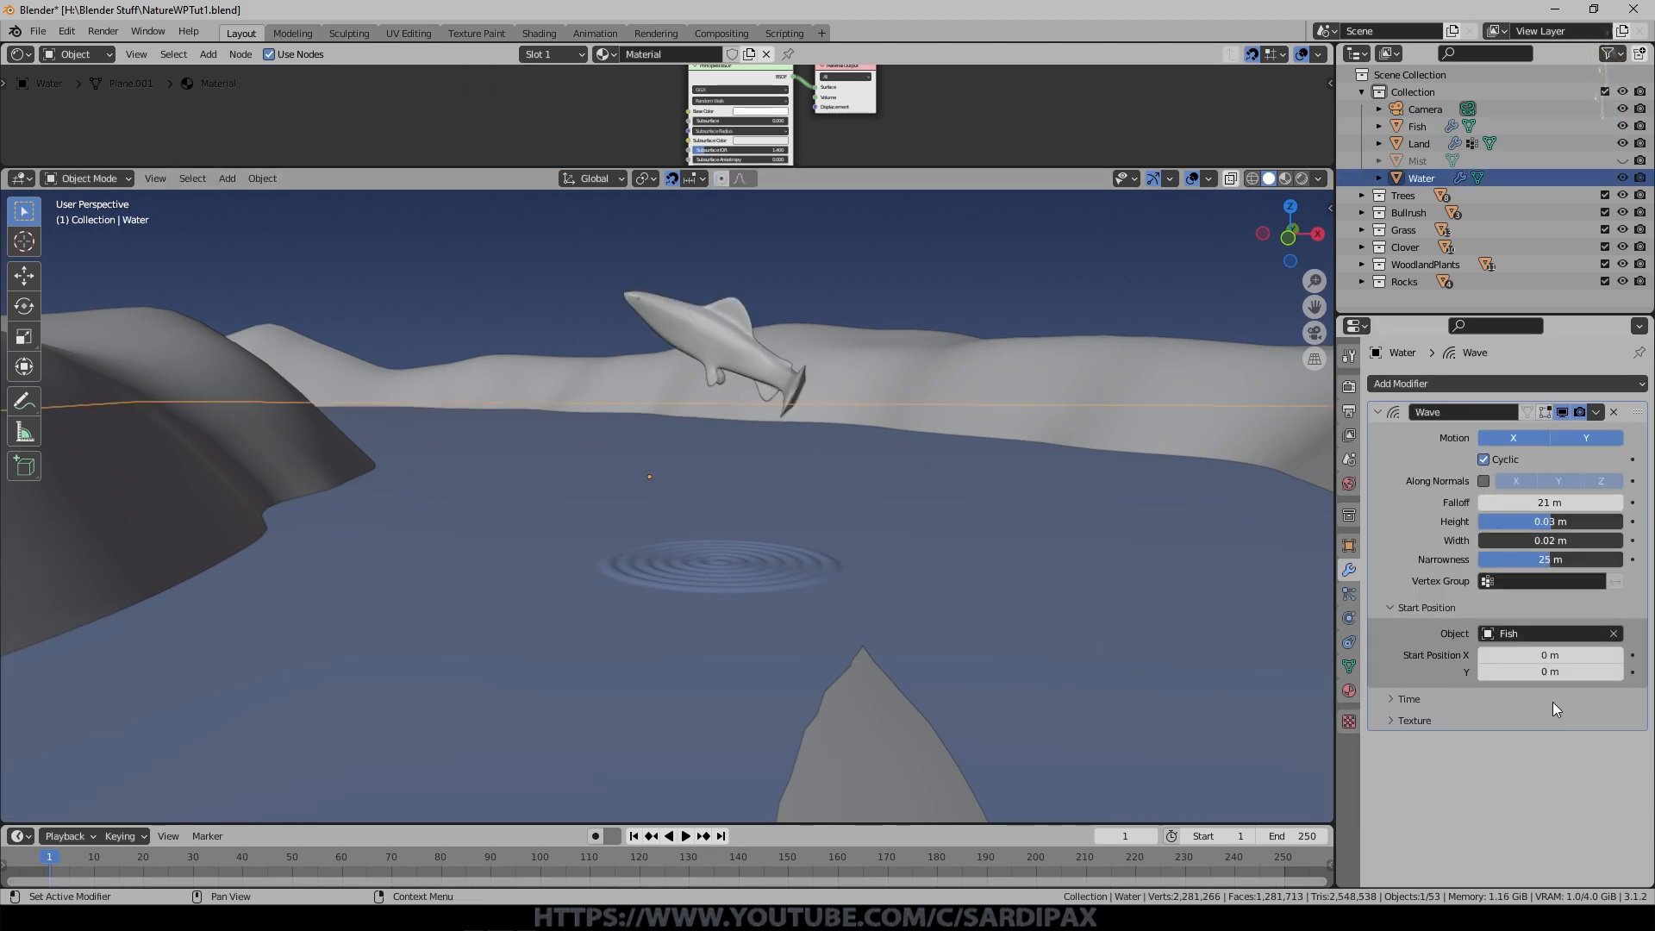
click(689, 345)
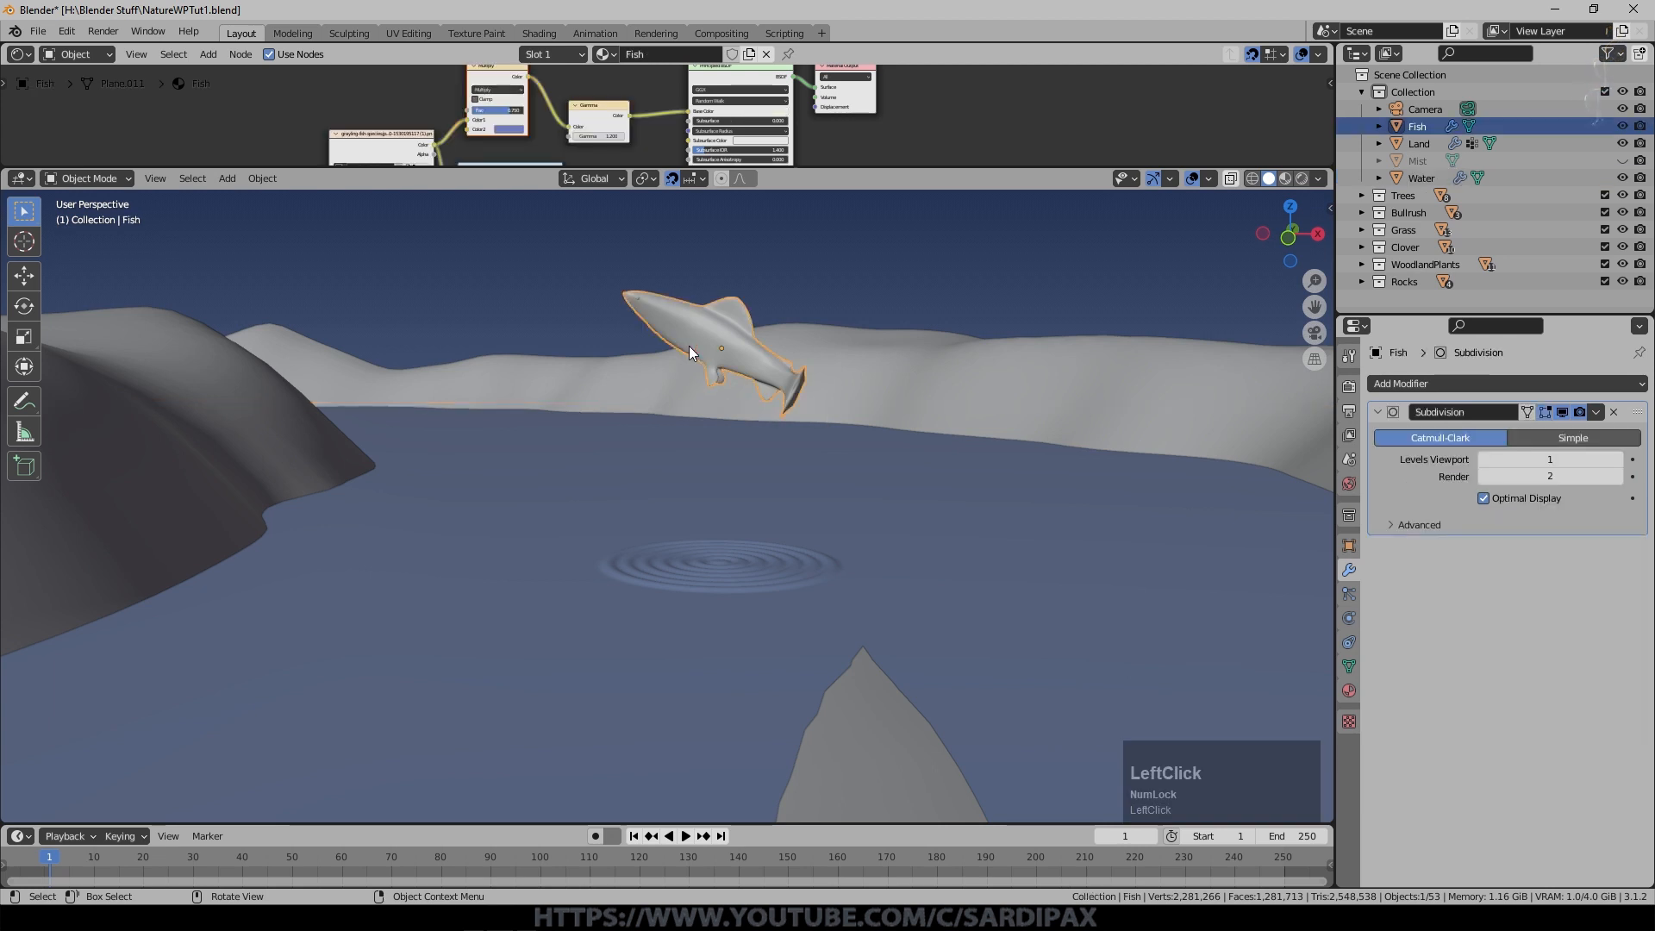
key(Tab)
key(a)
key(g)
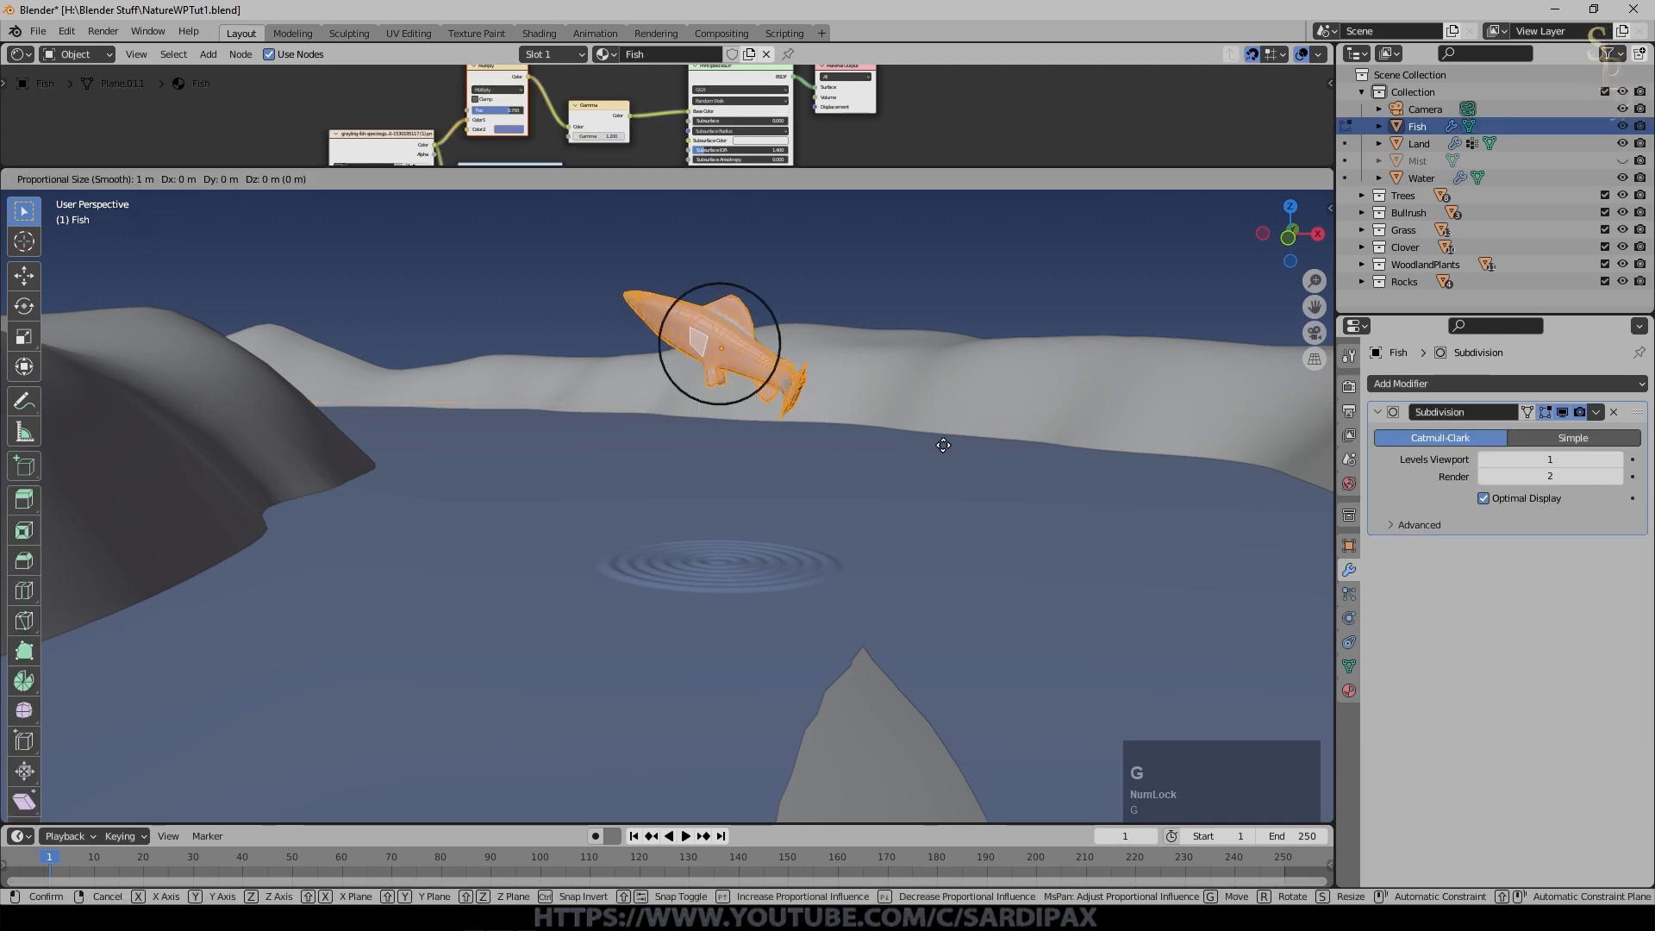
click(864, 443)
key(g)
click(823, 375)
key(Tab)
middle_drag(887, 591, 890, 591)
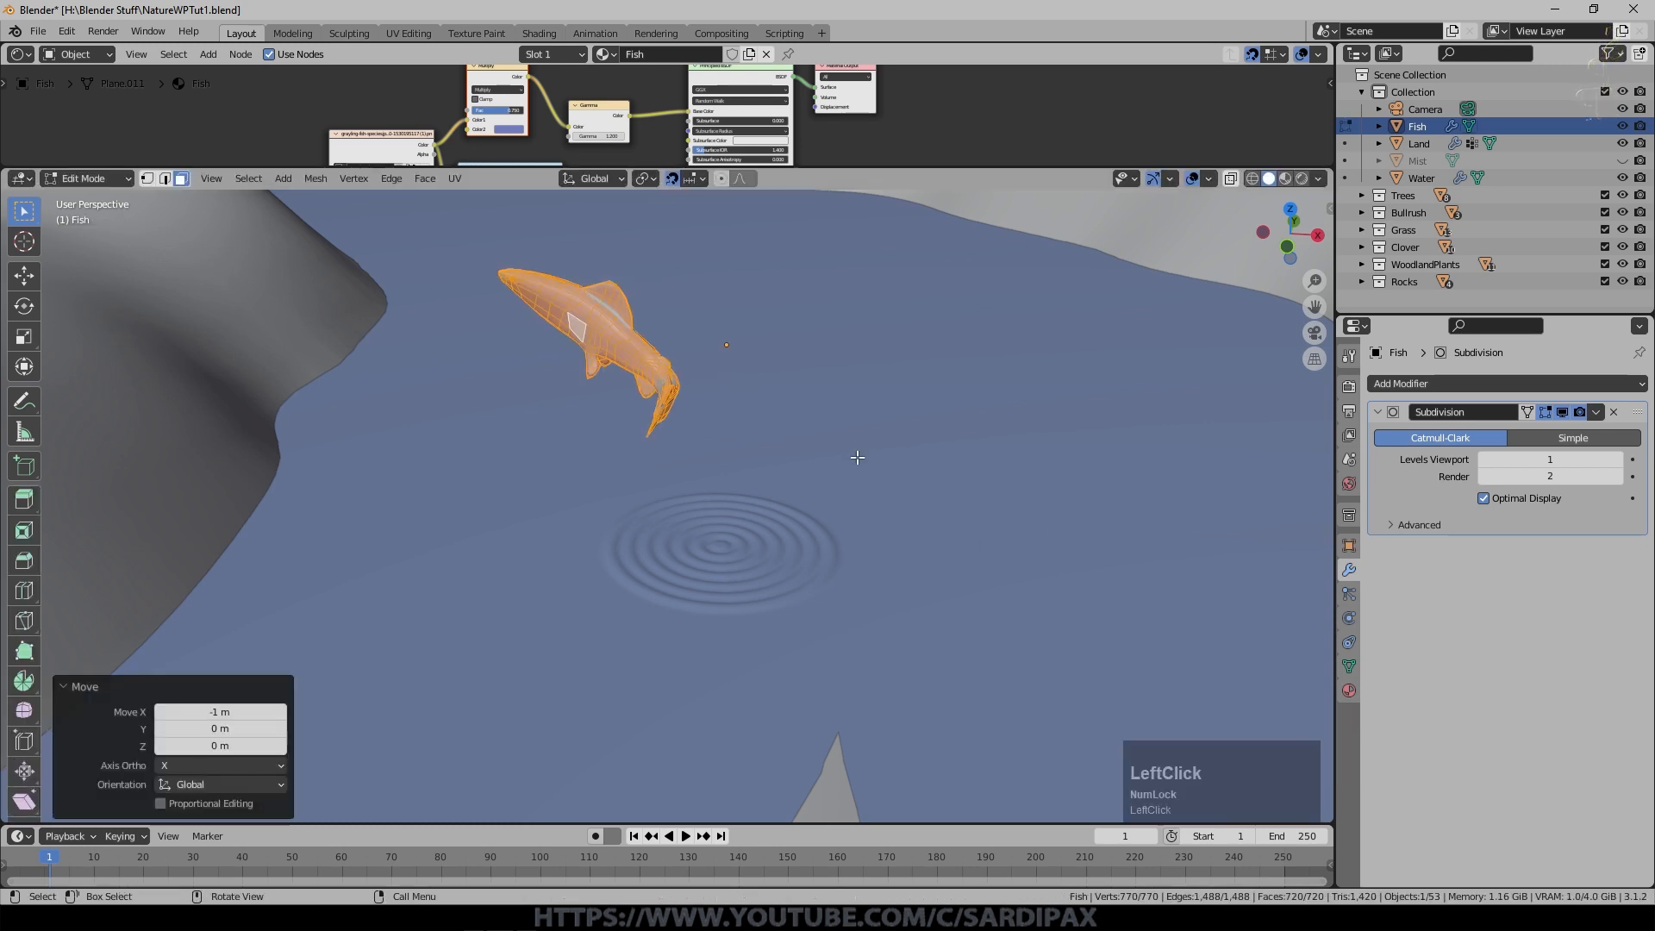
Nudge the Fish's geometry slightly relative to its origin and return to Object Mode, keeping the object itself in place.
middle_drag(857, 460, 894, 473)
key(g)
click(823, 568)
key(Tab)
middle_drag(824, 517, 850, 493)
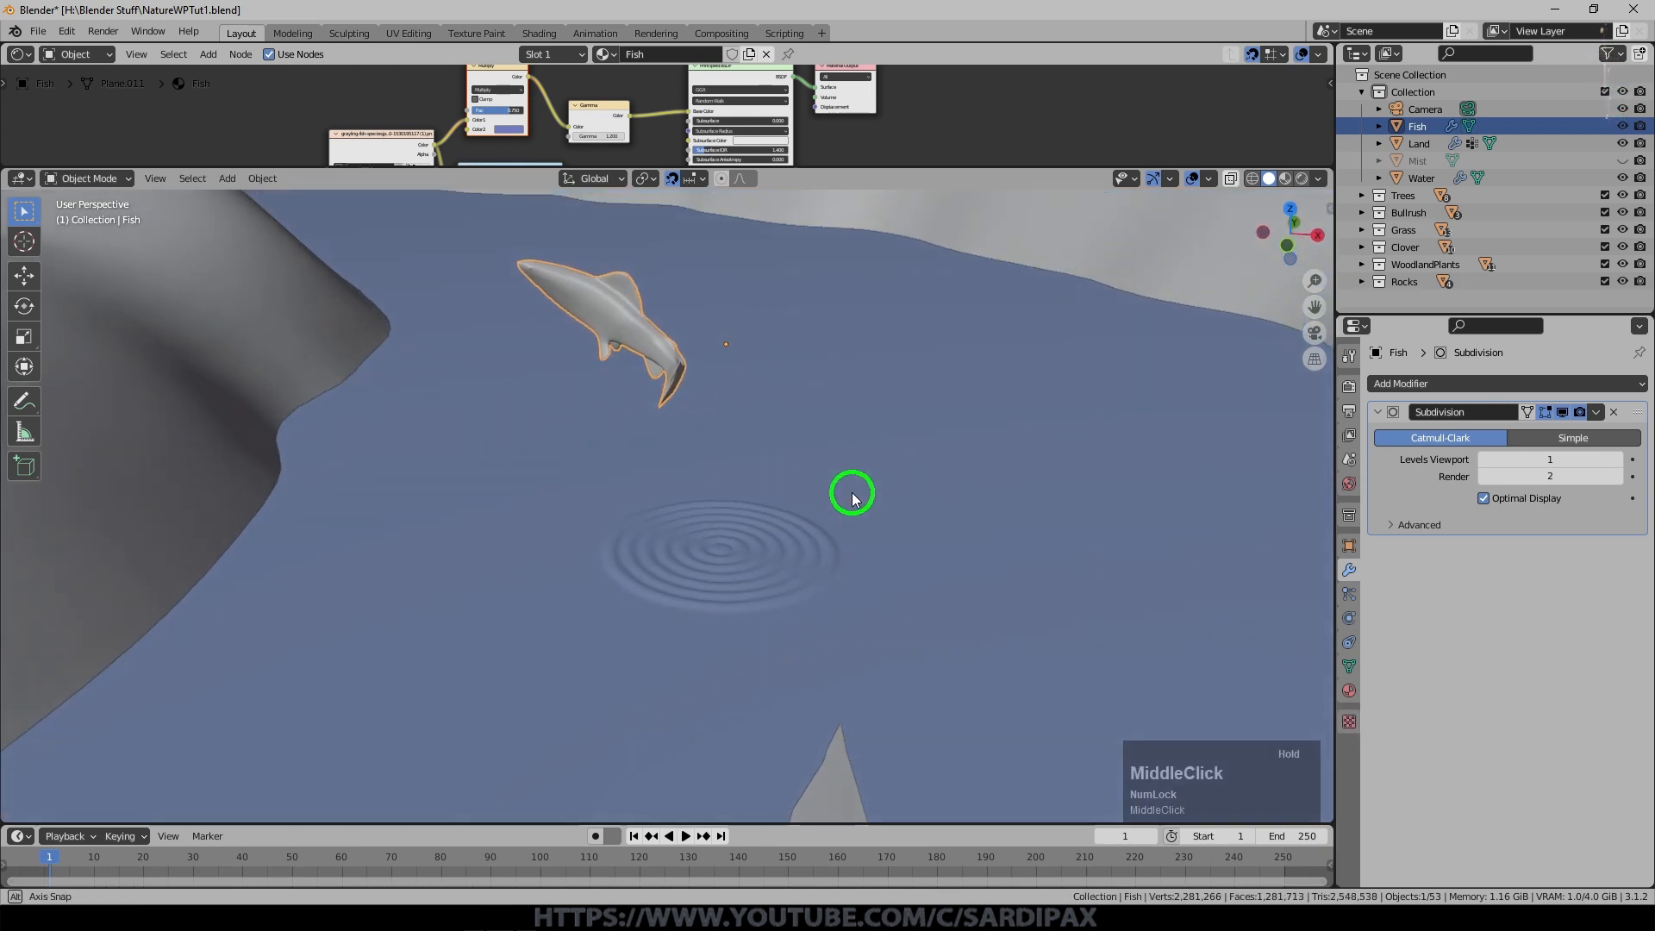
key(g)
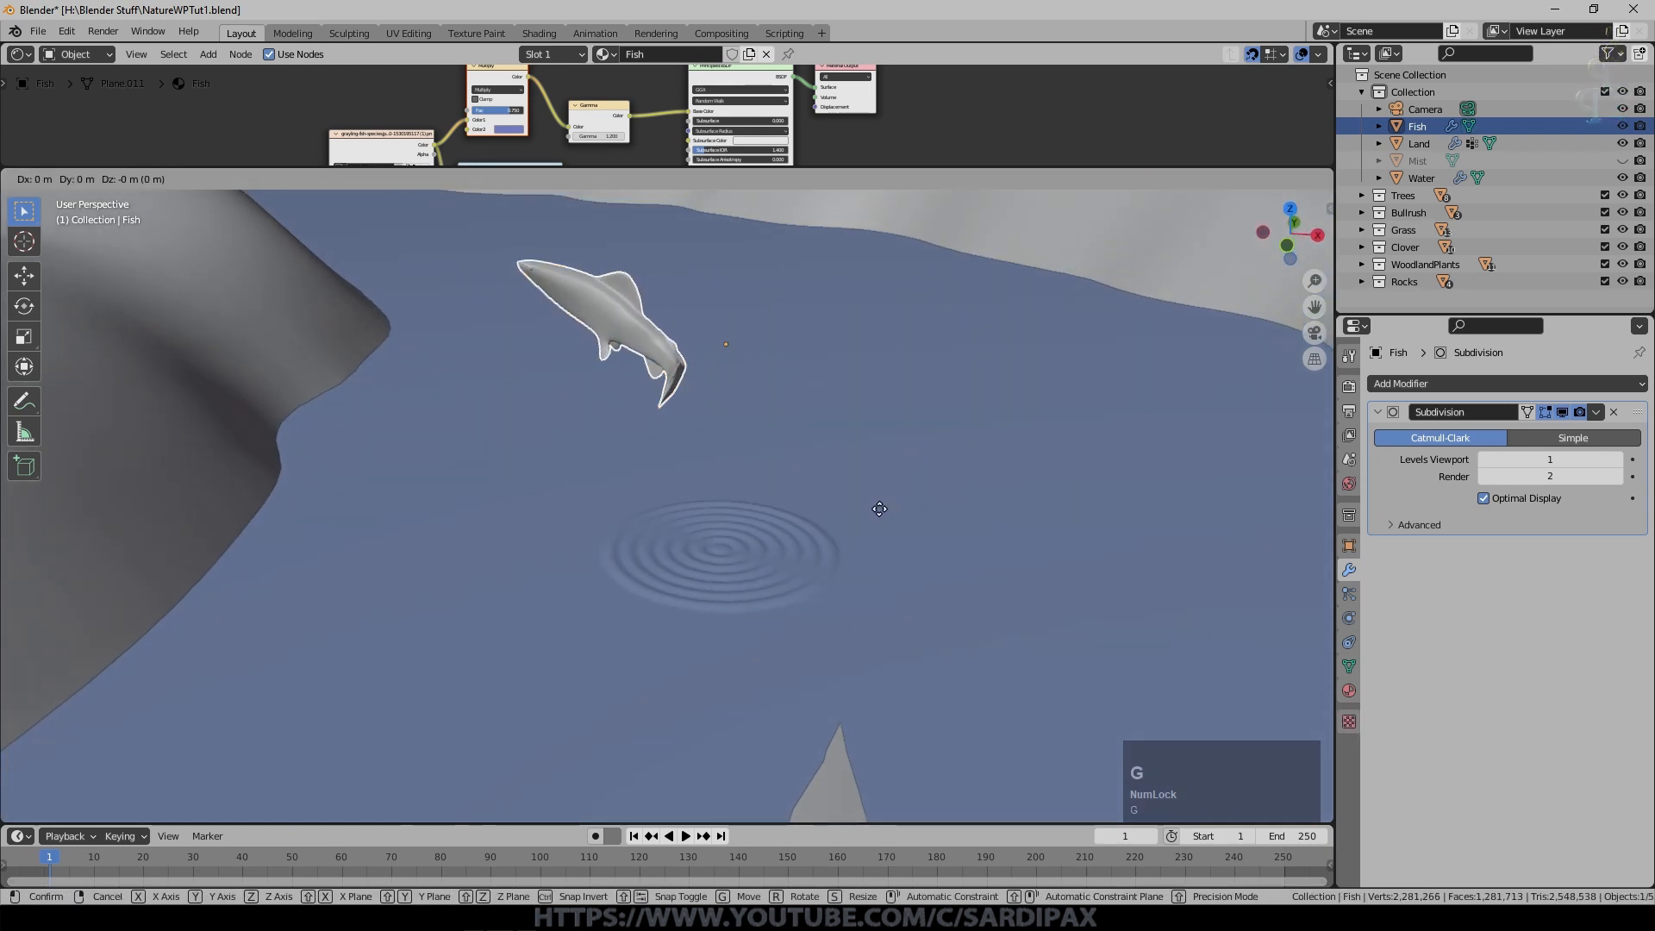
click(878, 513)
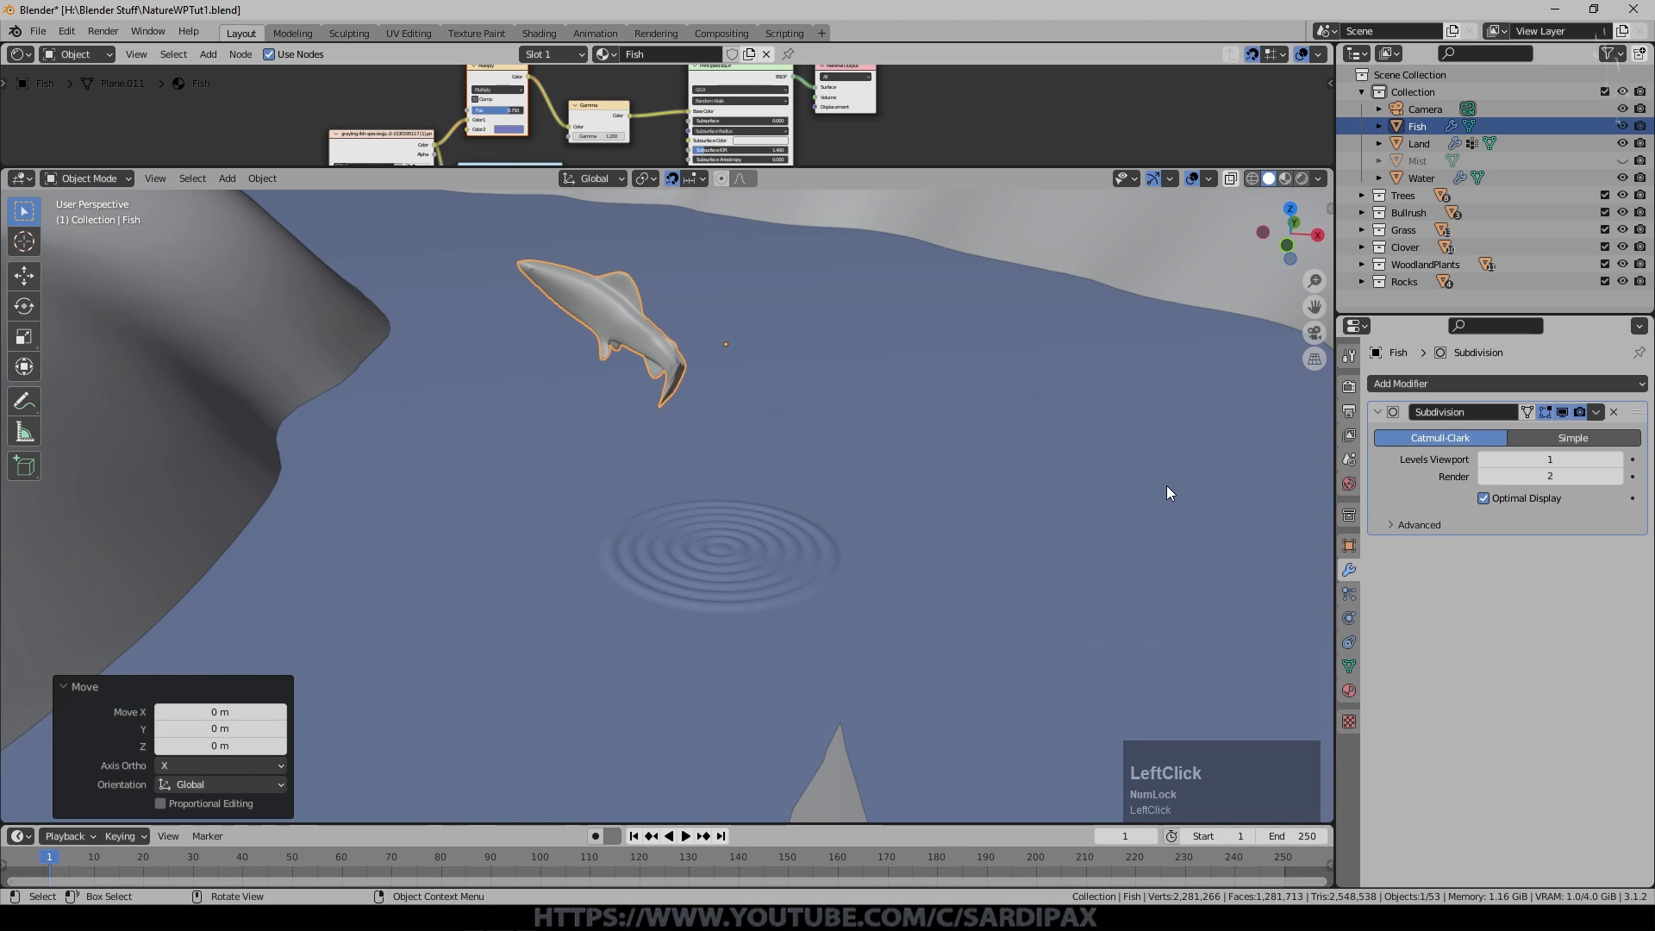
Select the Water plane and set its Wave modifier's falloff to 0.45 m, narrowness to 32 m and speed to 0.47.
click(988, 500)
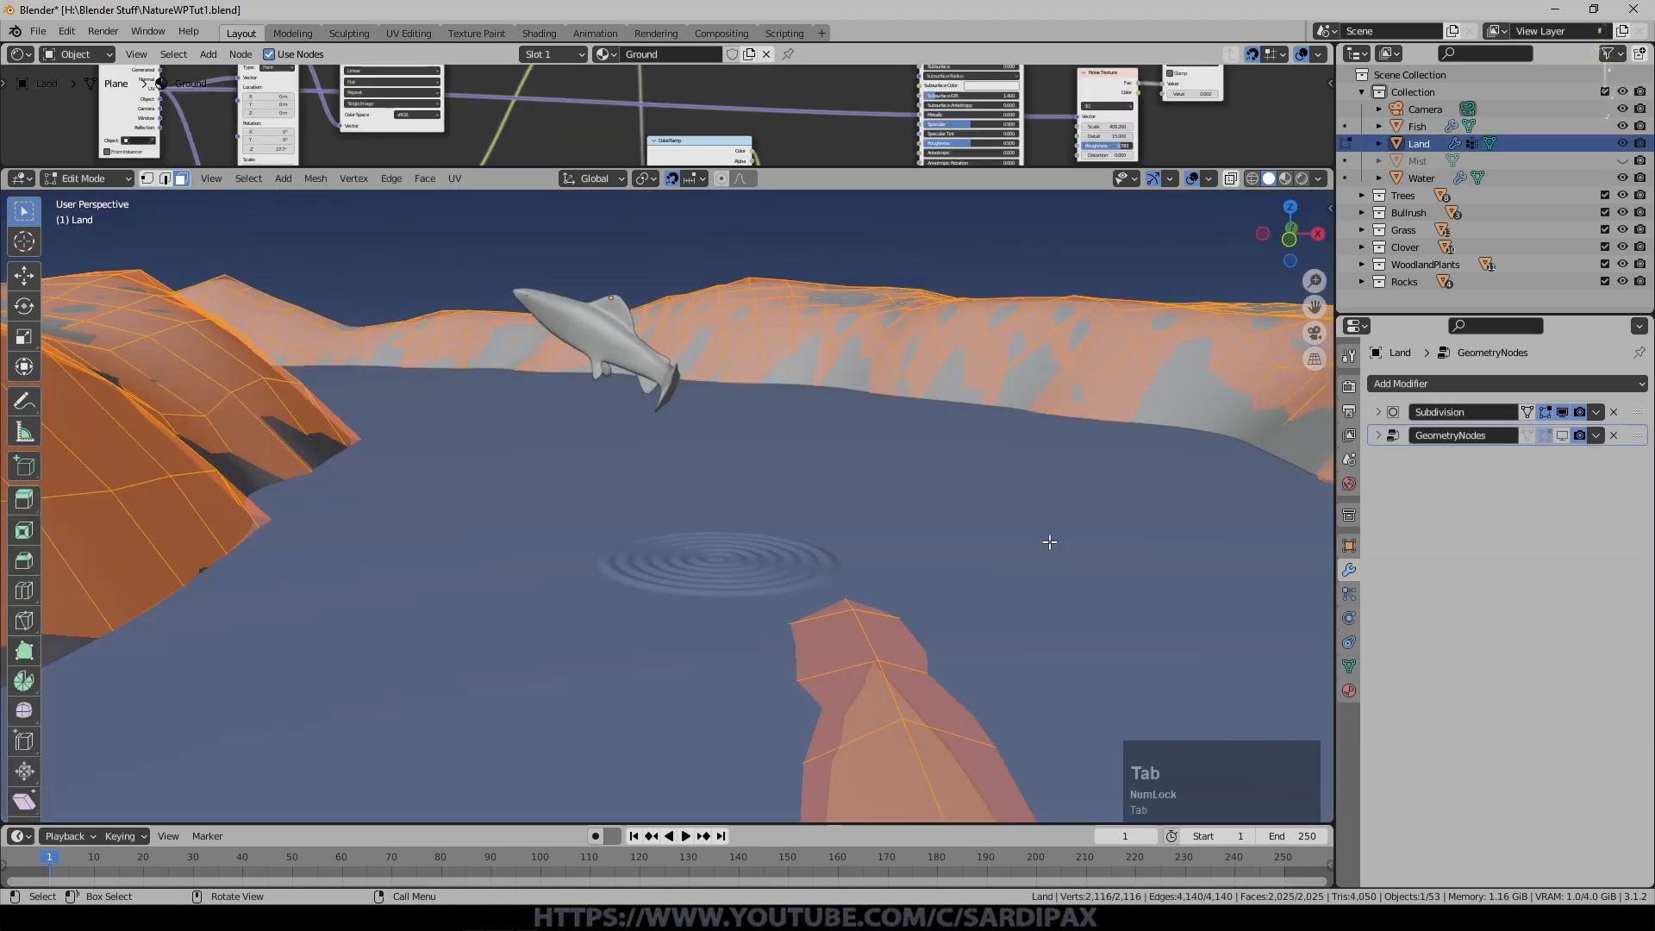
key(Tab)
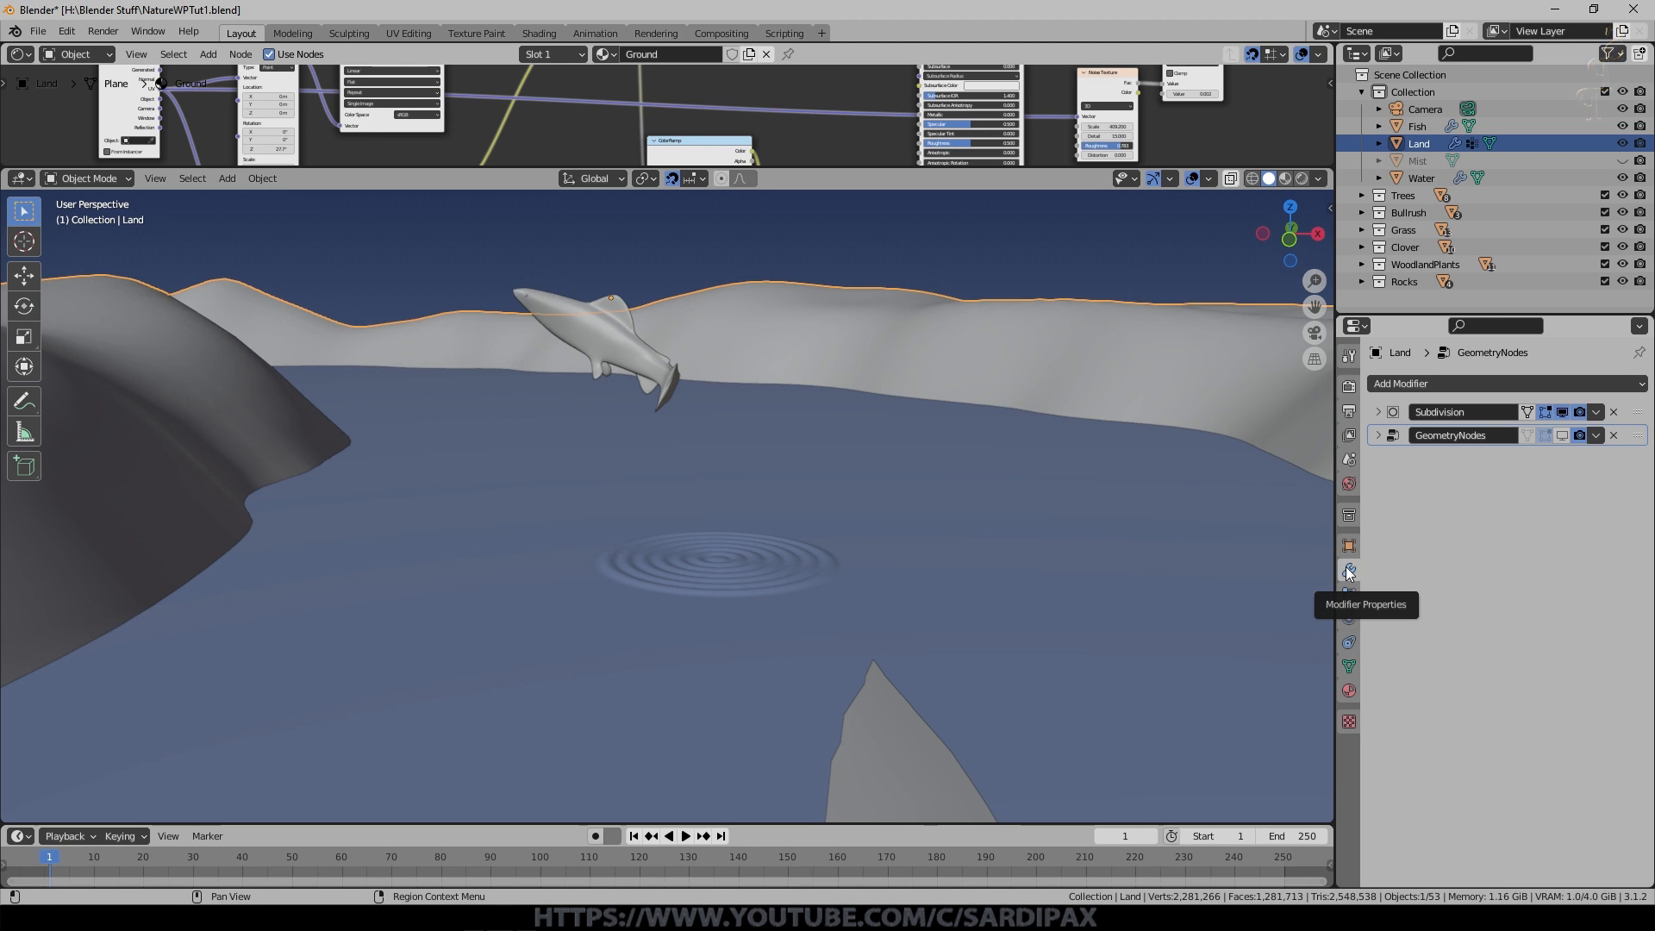
click(980, 536)
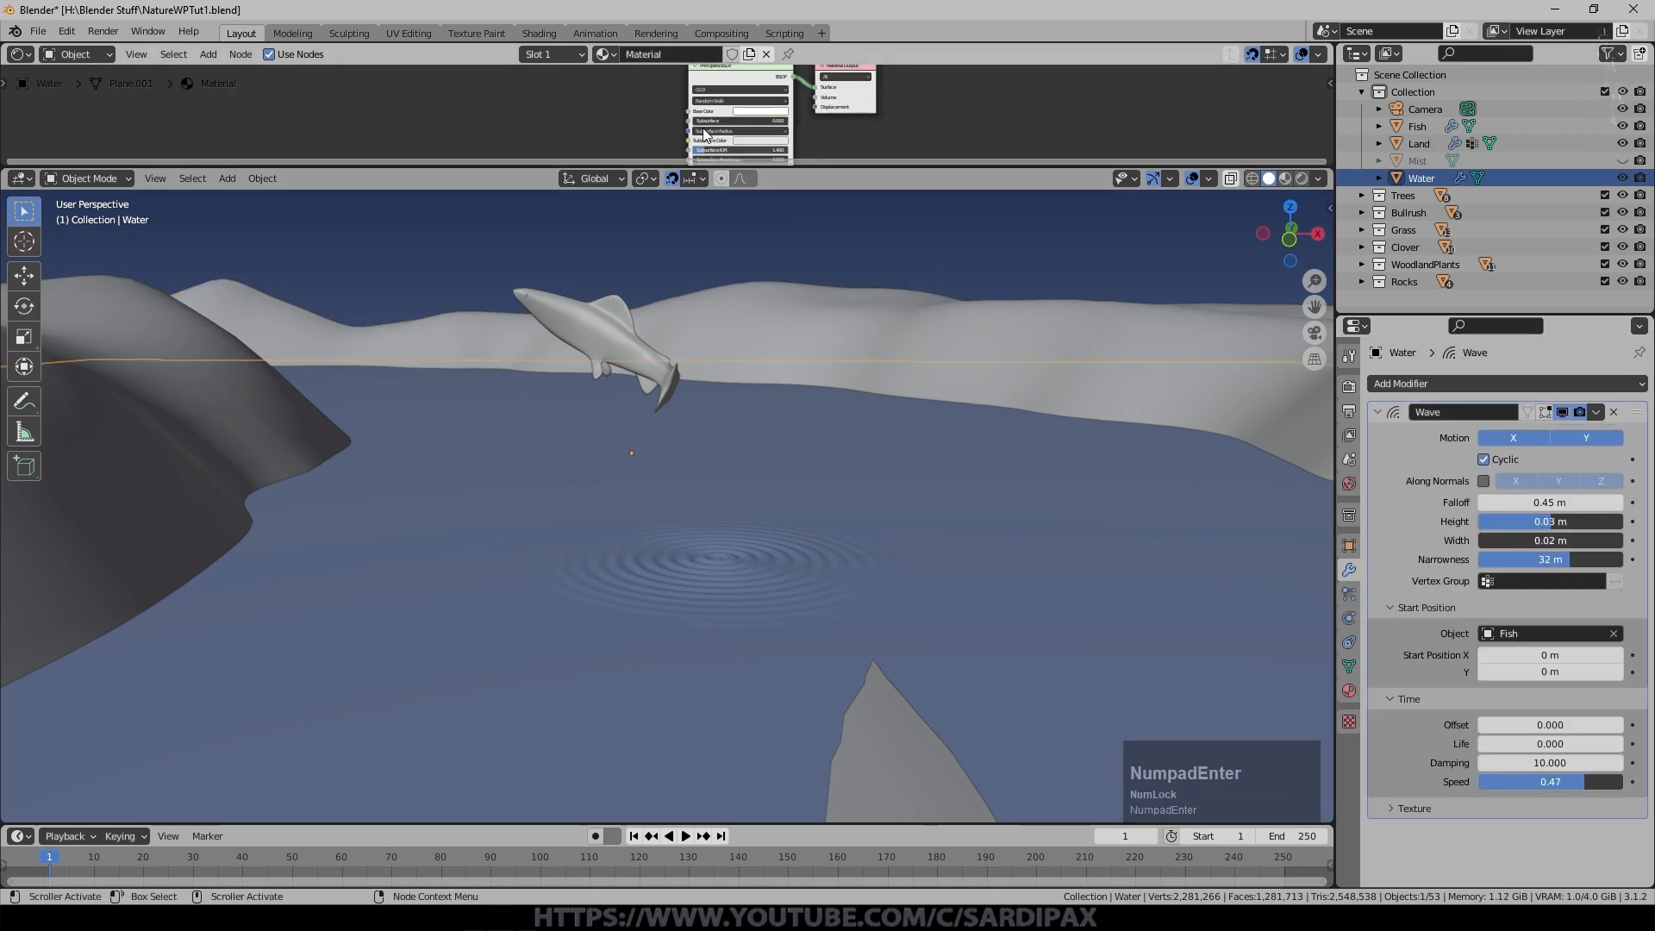
Return to the camera view, save the file and render the scene with the adjusted ripples.
scroll(907, 522, up, 3)
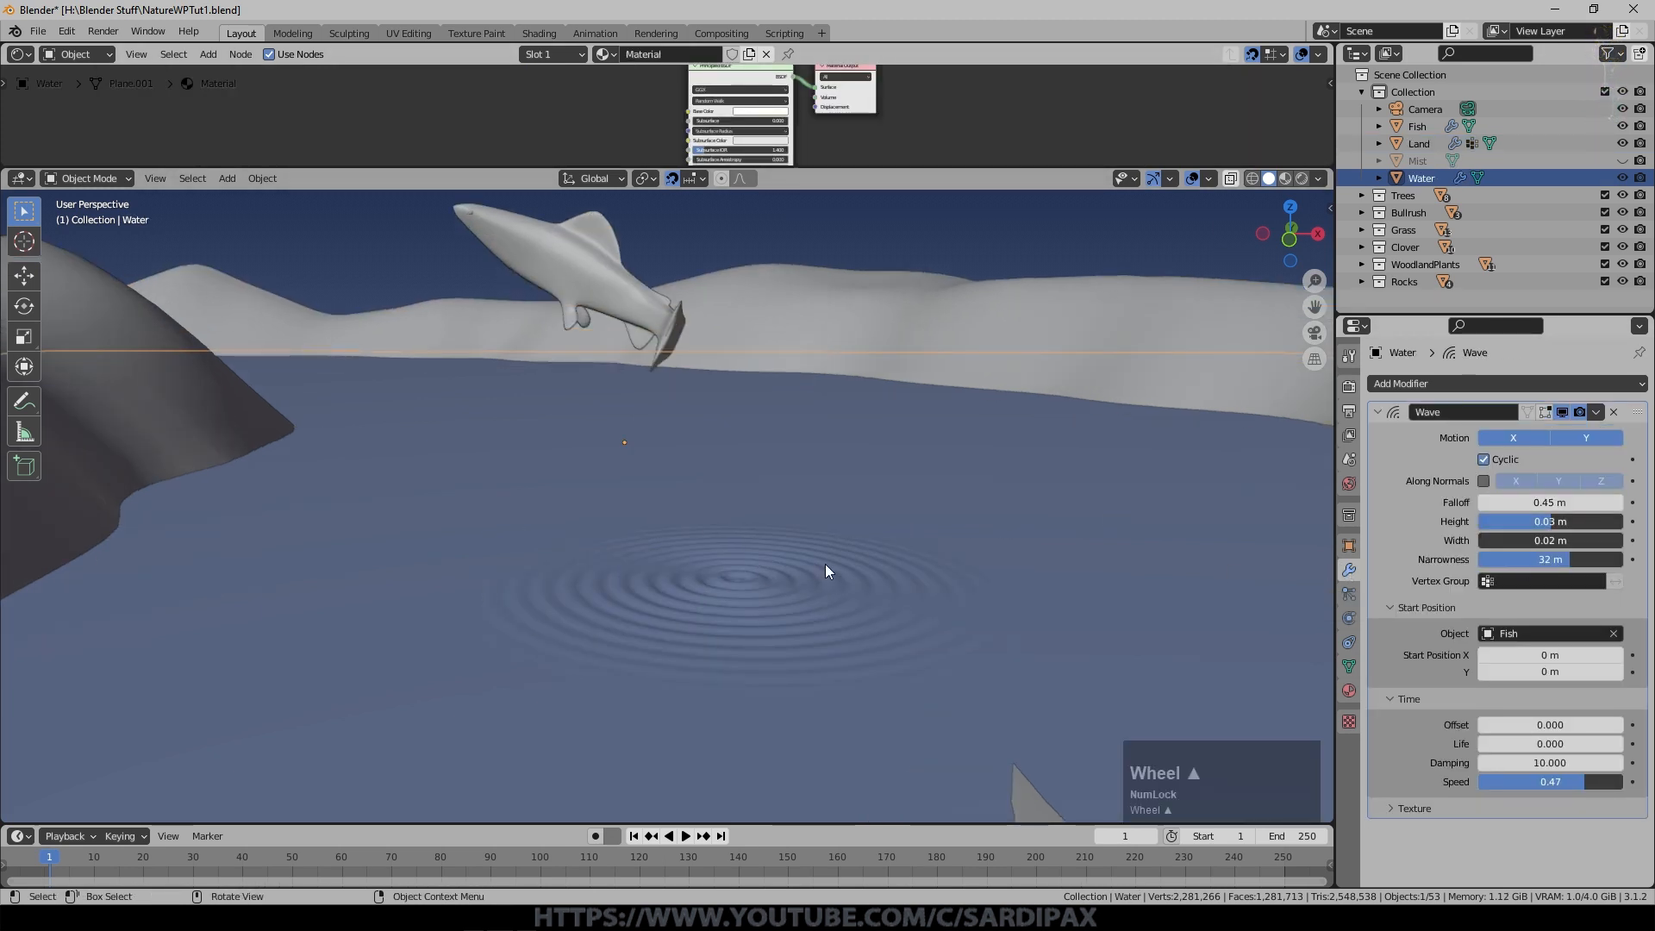
middle_drag(926, 570, 910, 552)
scroll(945, 605, down, 2)
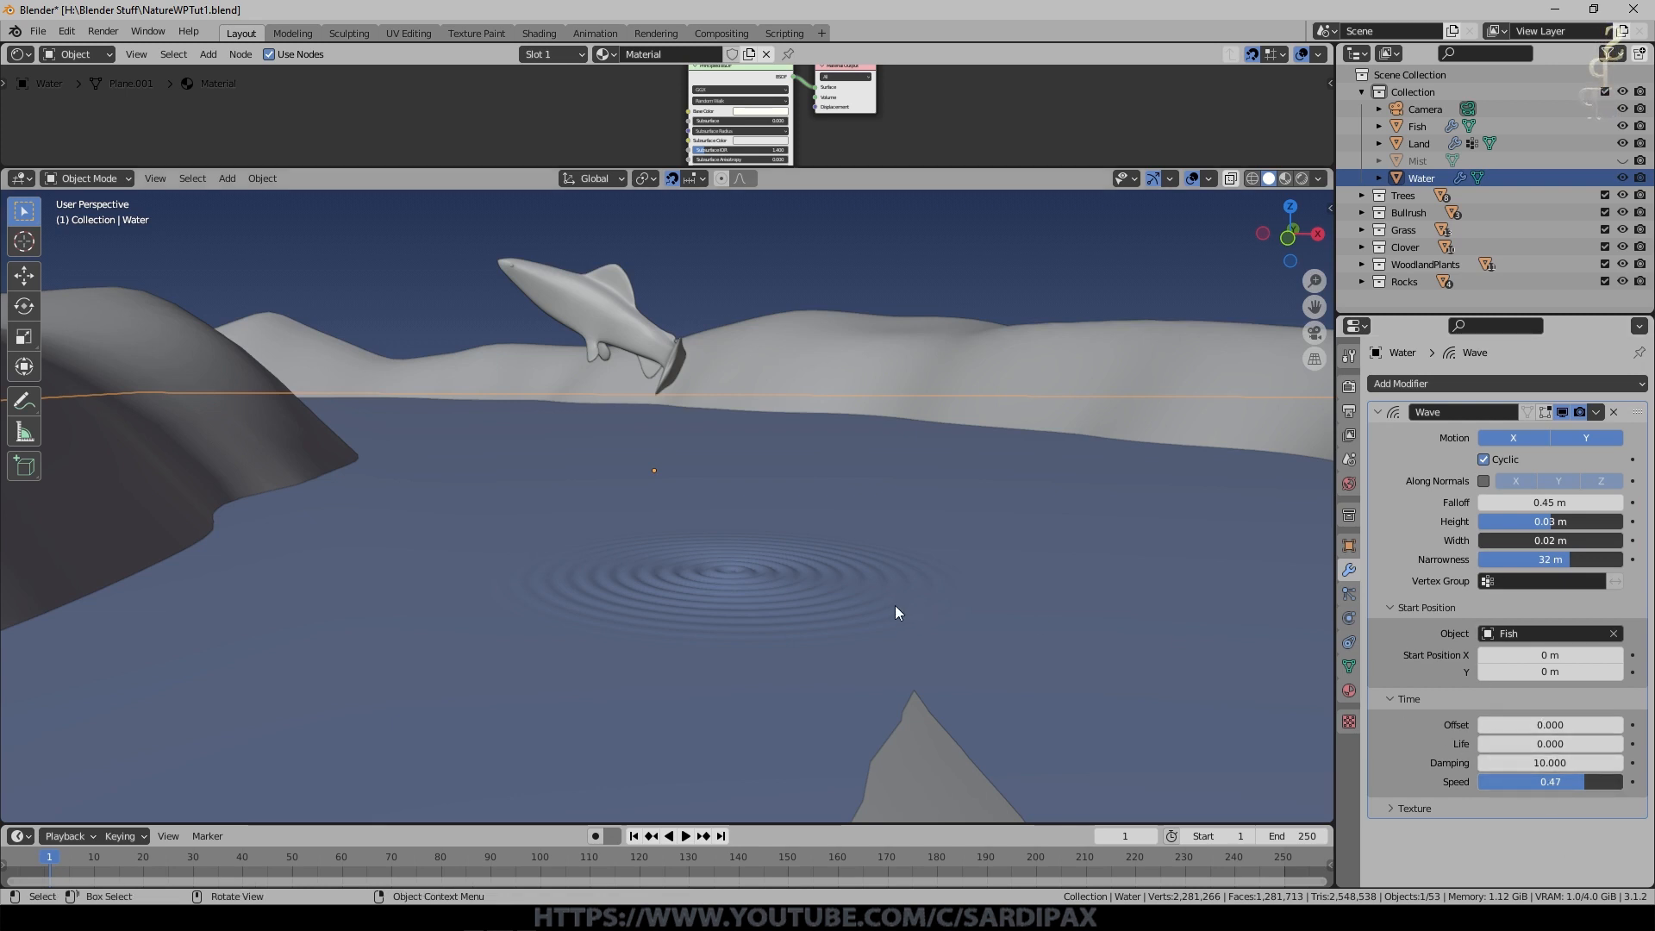
scroll(894, 605, down, 2)
middle_drag(899, 499, 904, 493)
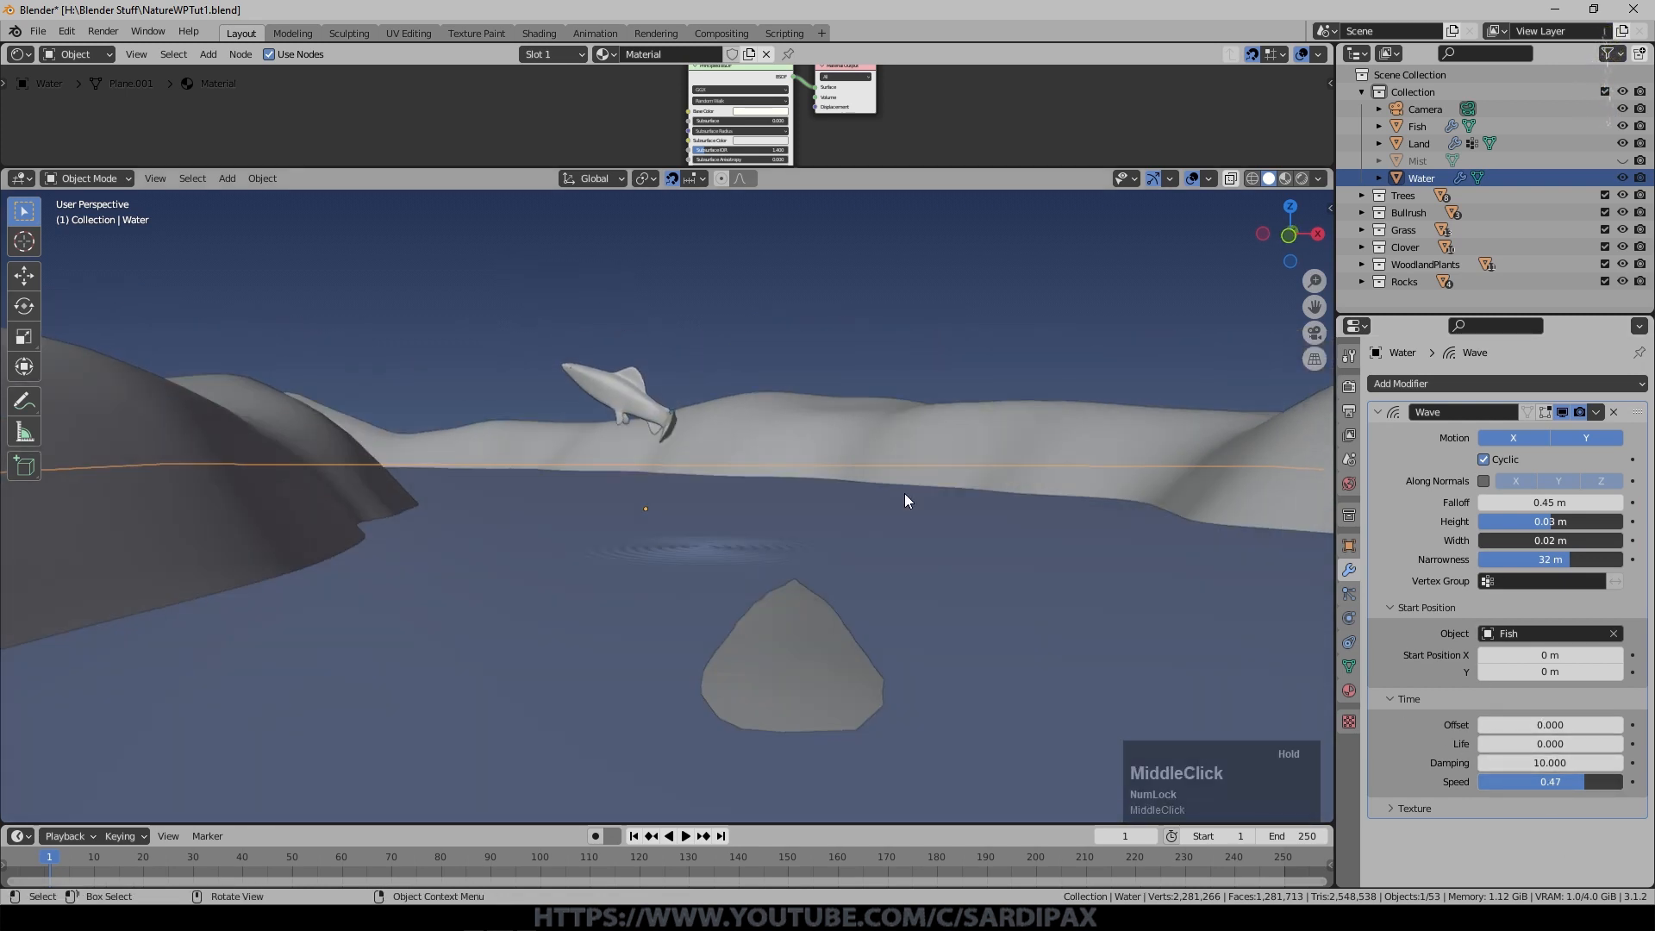
key(KP_0)
key(ctrl+s)
key(F12)
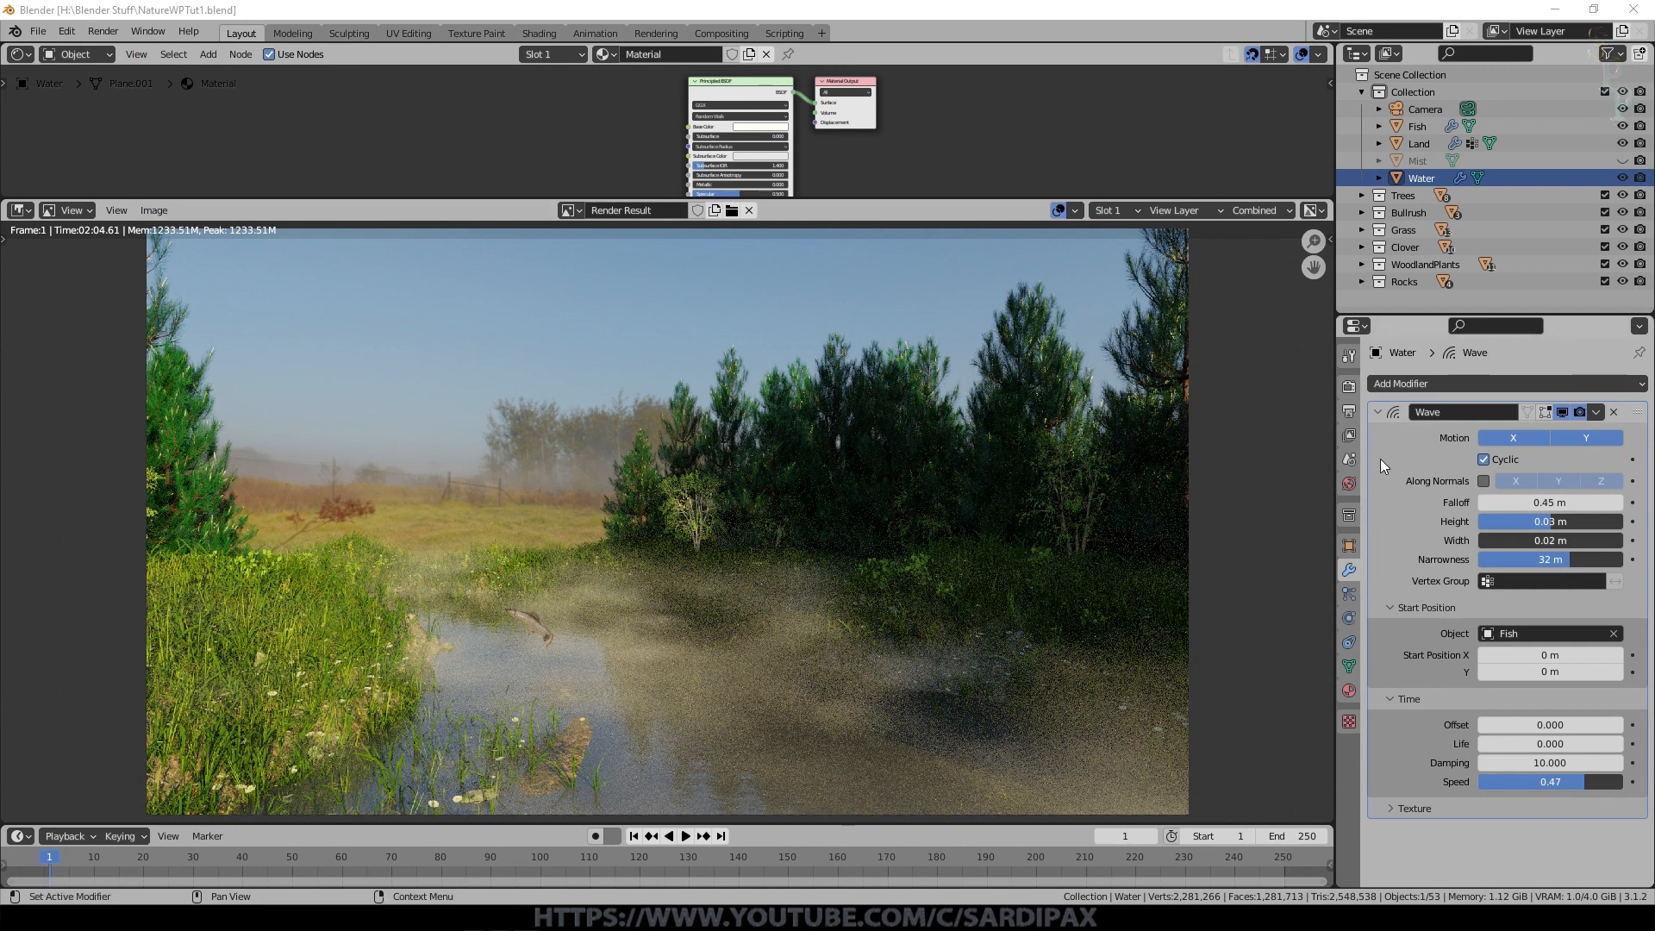
Show the View Layer passes, enlarge the node area, and change it to the Compositor with Use Nodes enabled.
click(1349, 435)
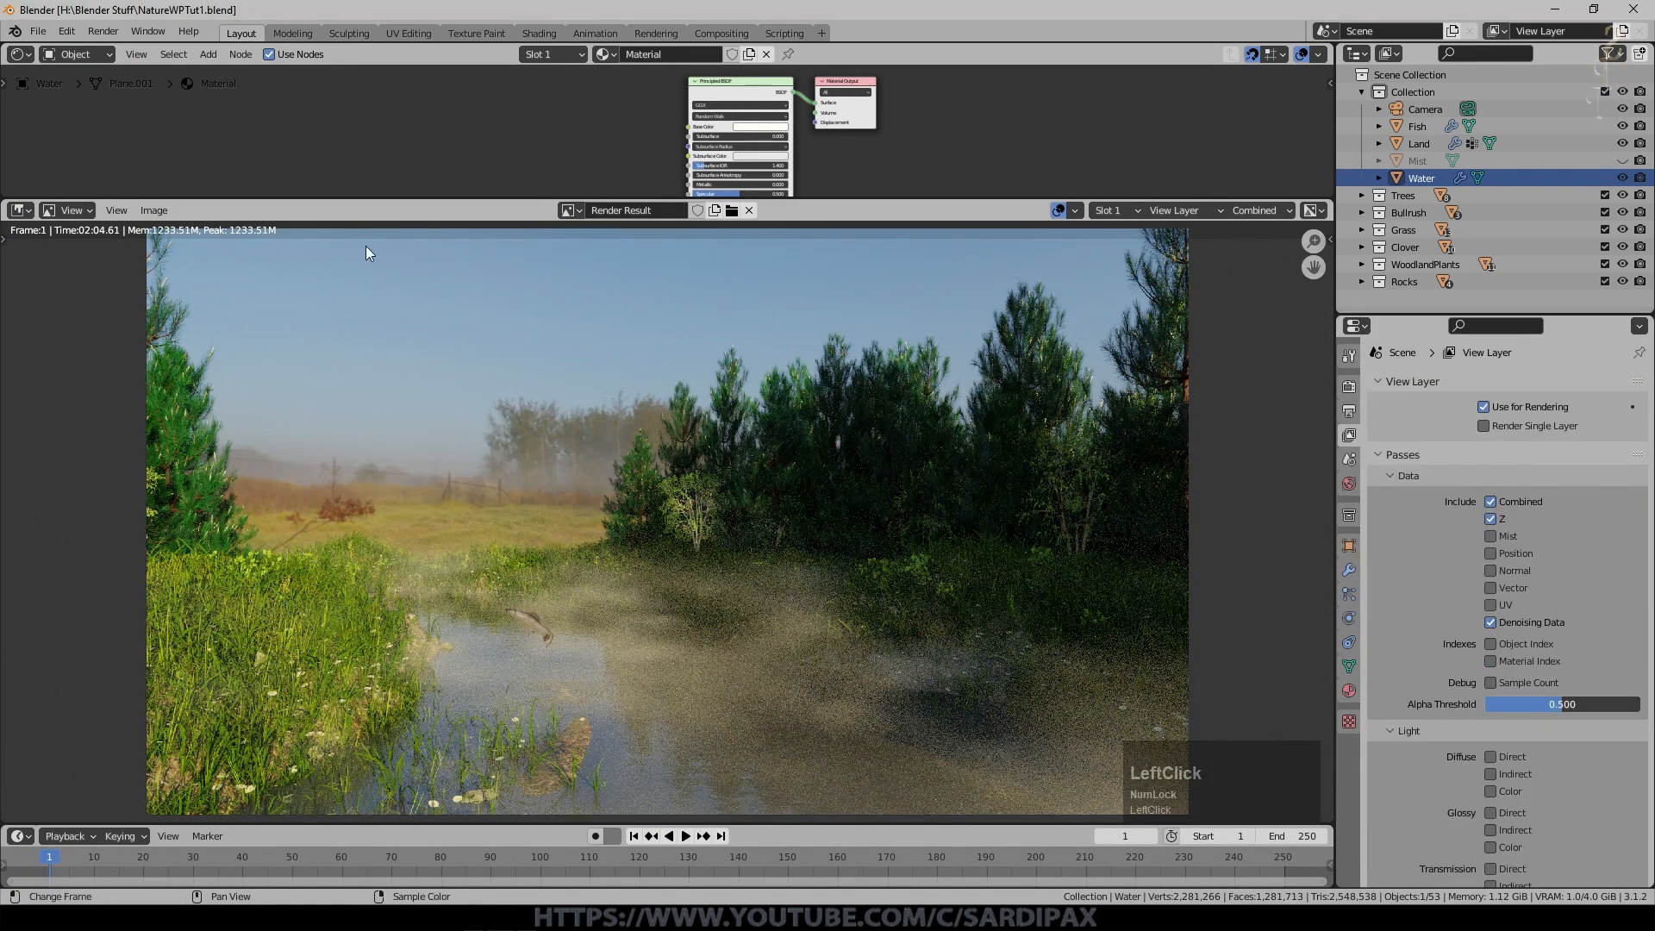
drag(396, 198, 394, 329)
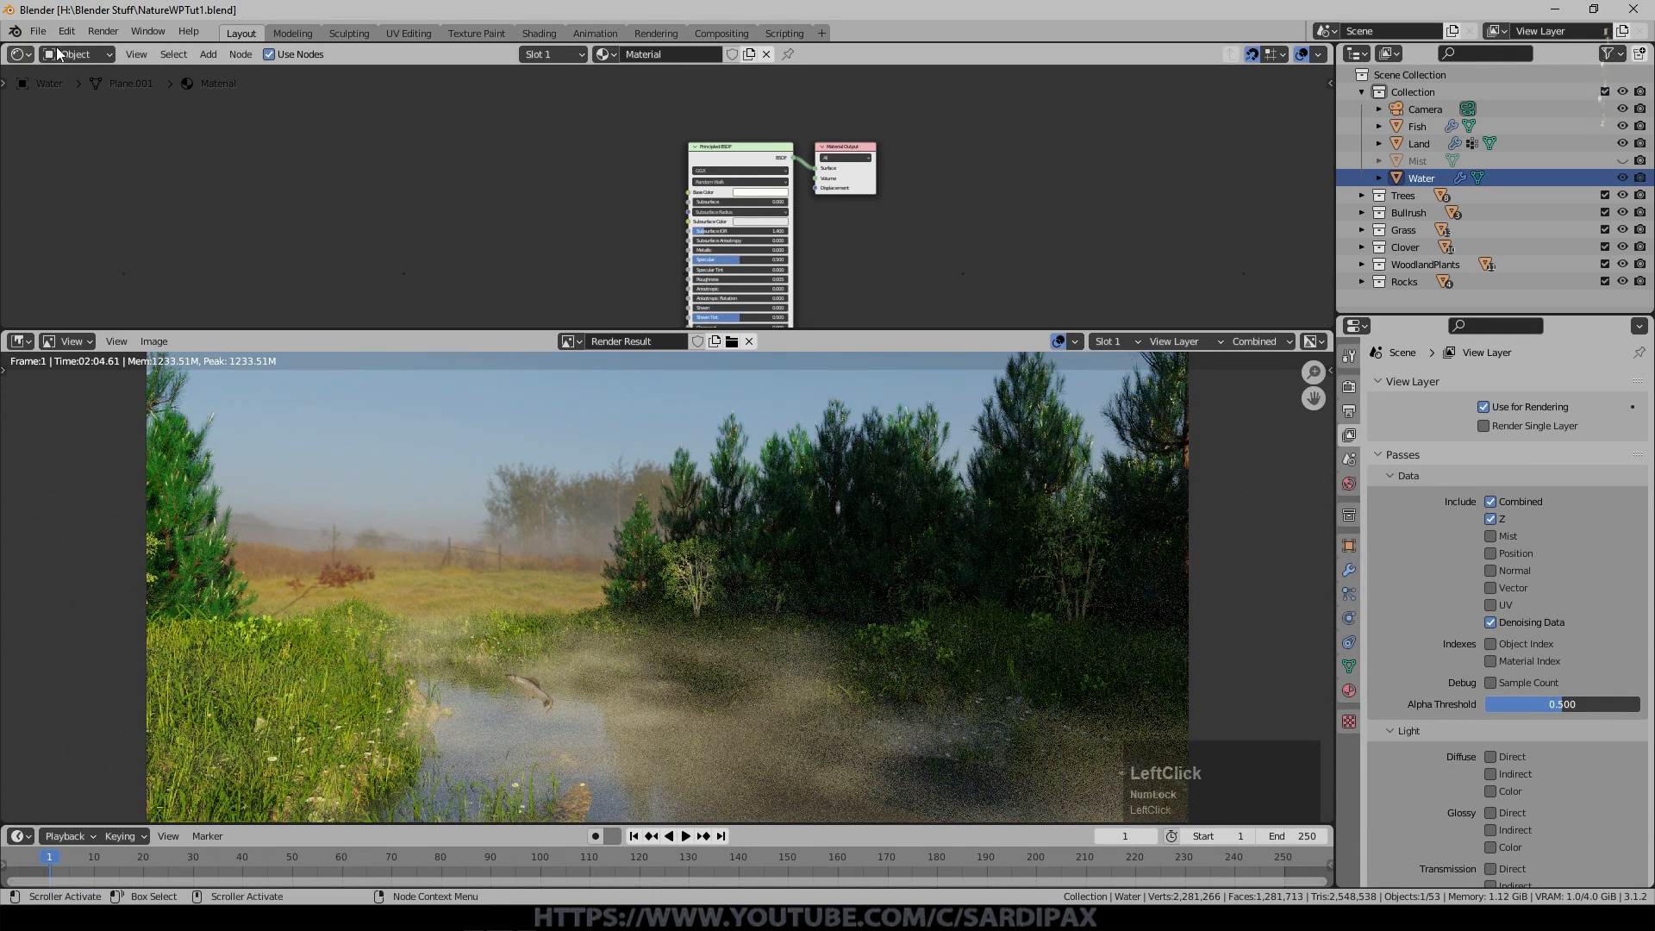
click(19, 54)
click(66, 164)
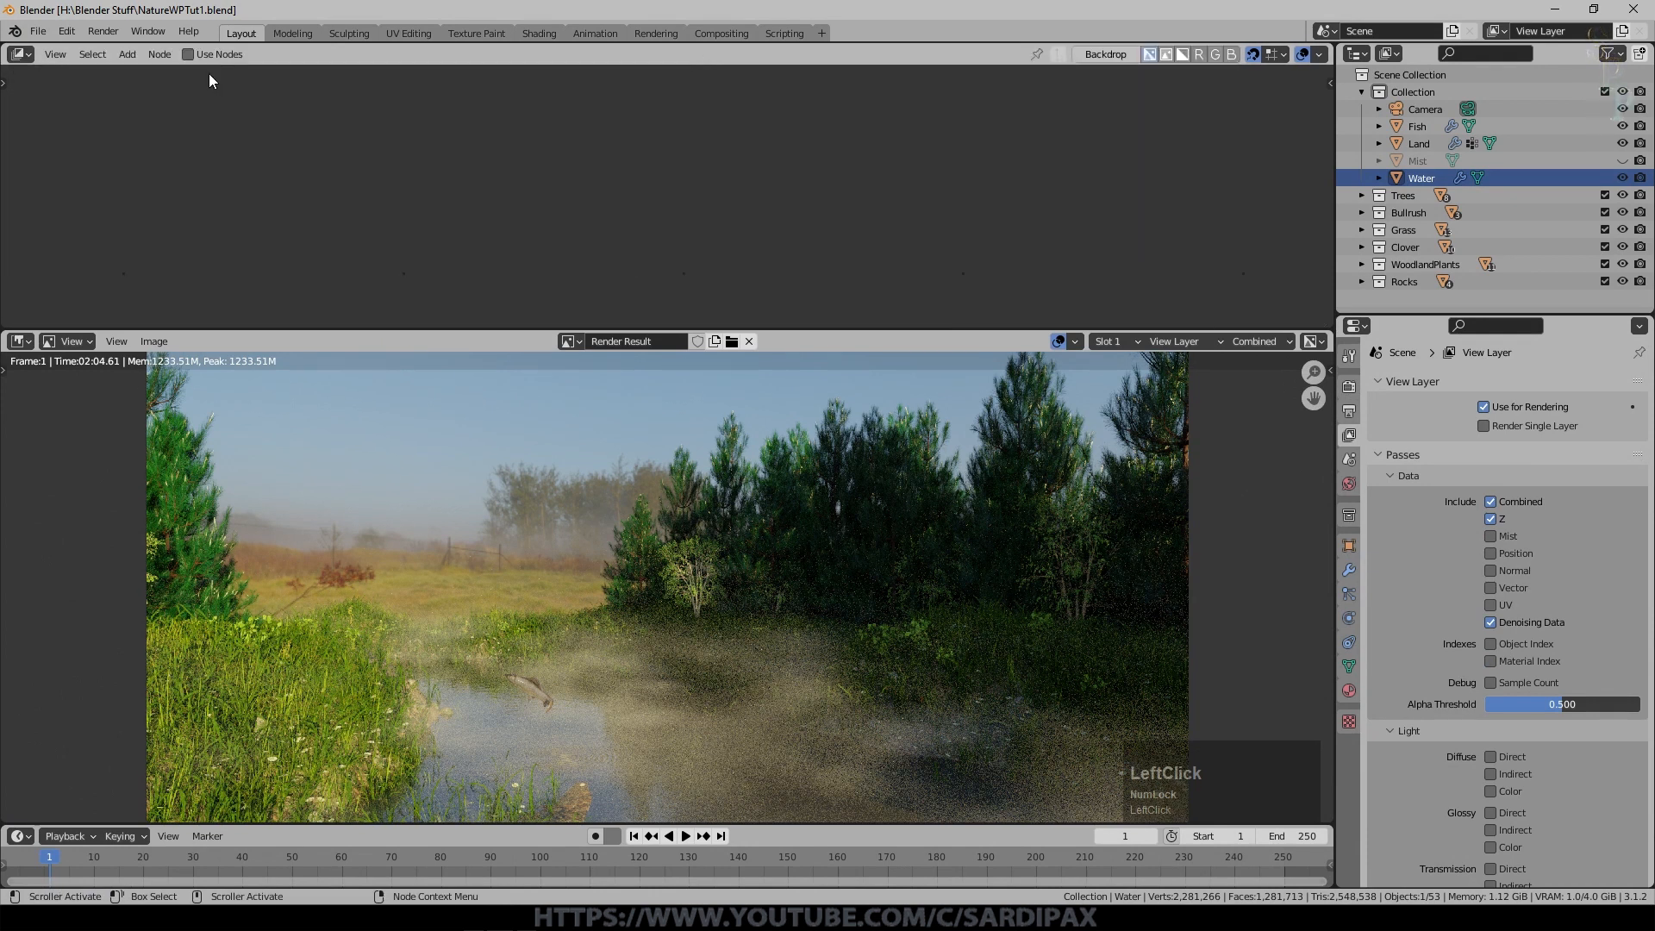
click(191, 54)
drag(741, 105, 362, 86)
scroll(587, 186, up, 3)
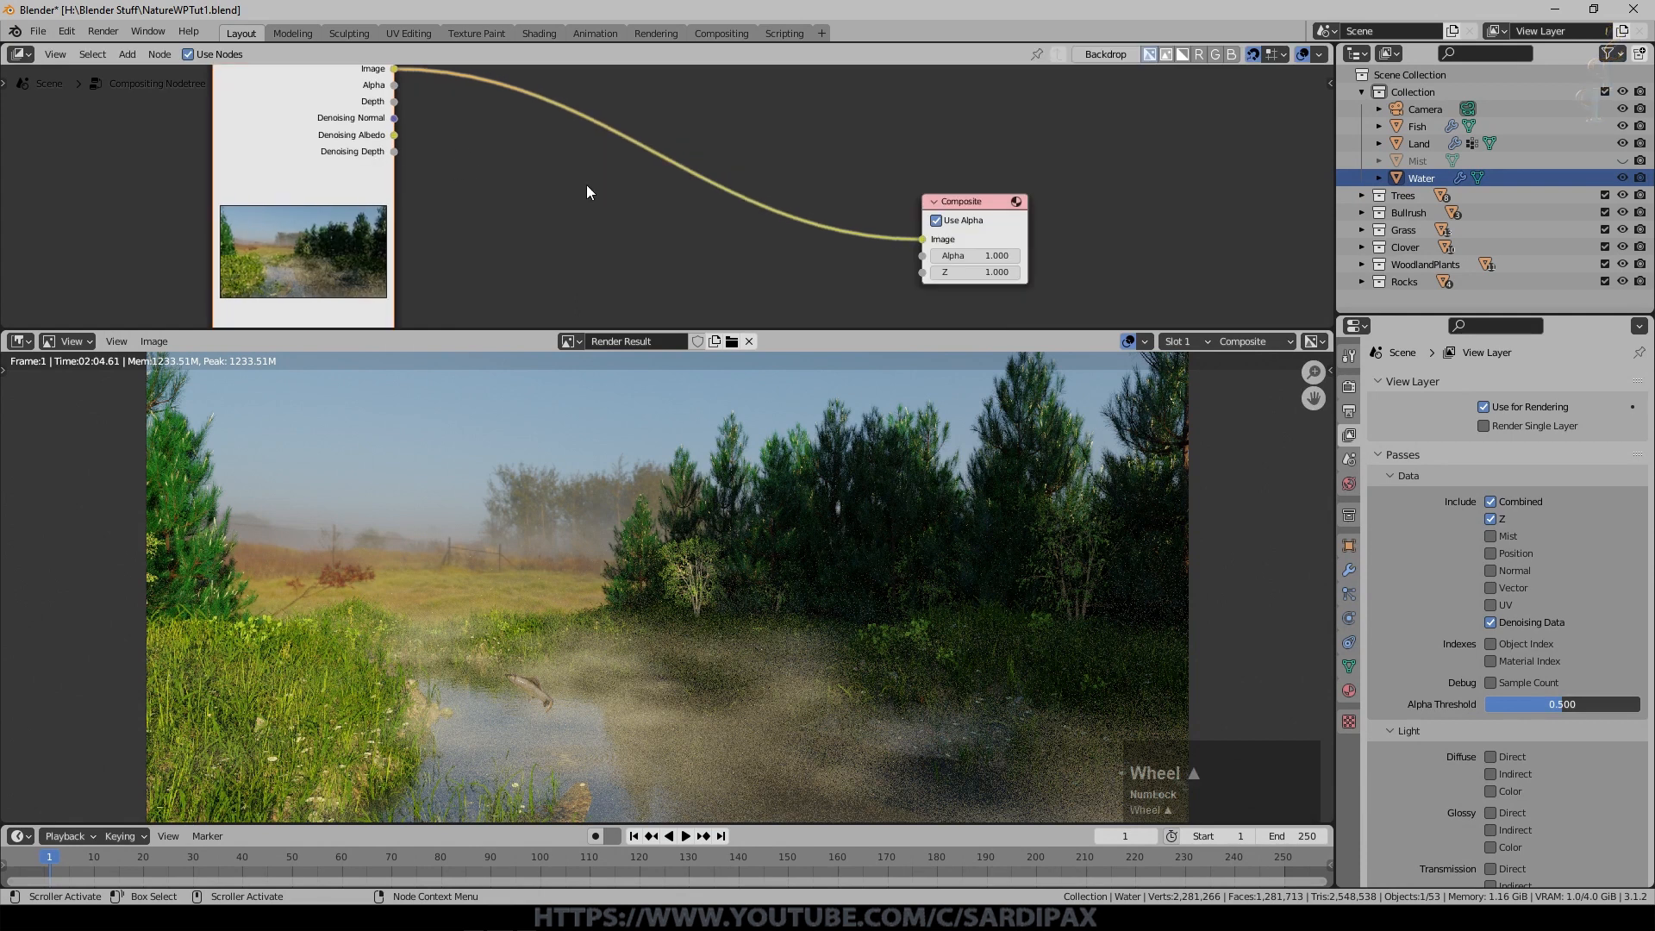
Insert a Denoise node between Render Layers and Composite, feeding Denoising Normal and Denoising Albedo into its Normal and Albedo inputs.
click(131, 55)
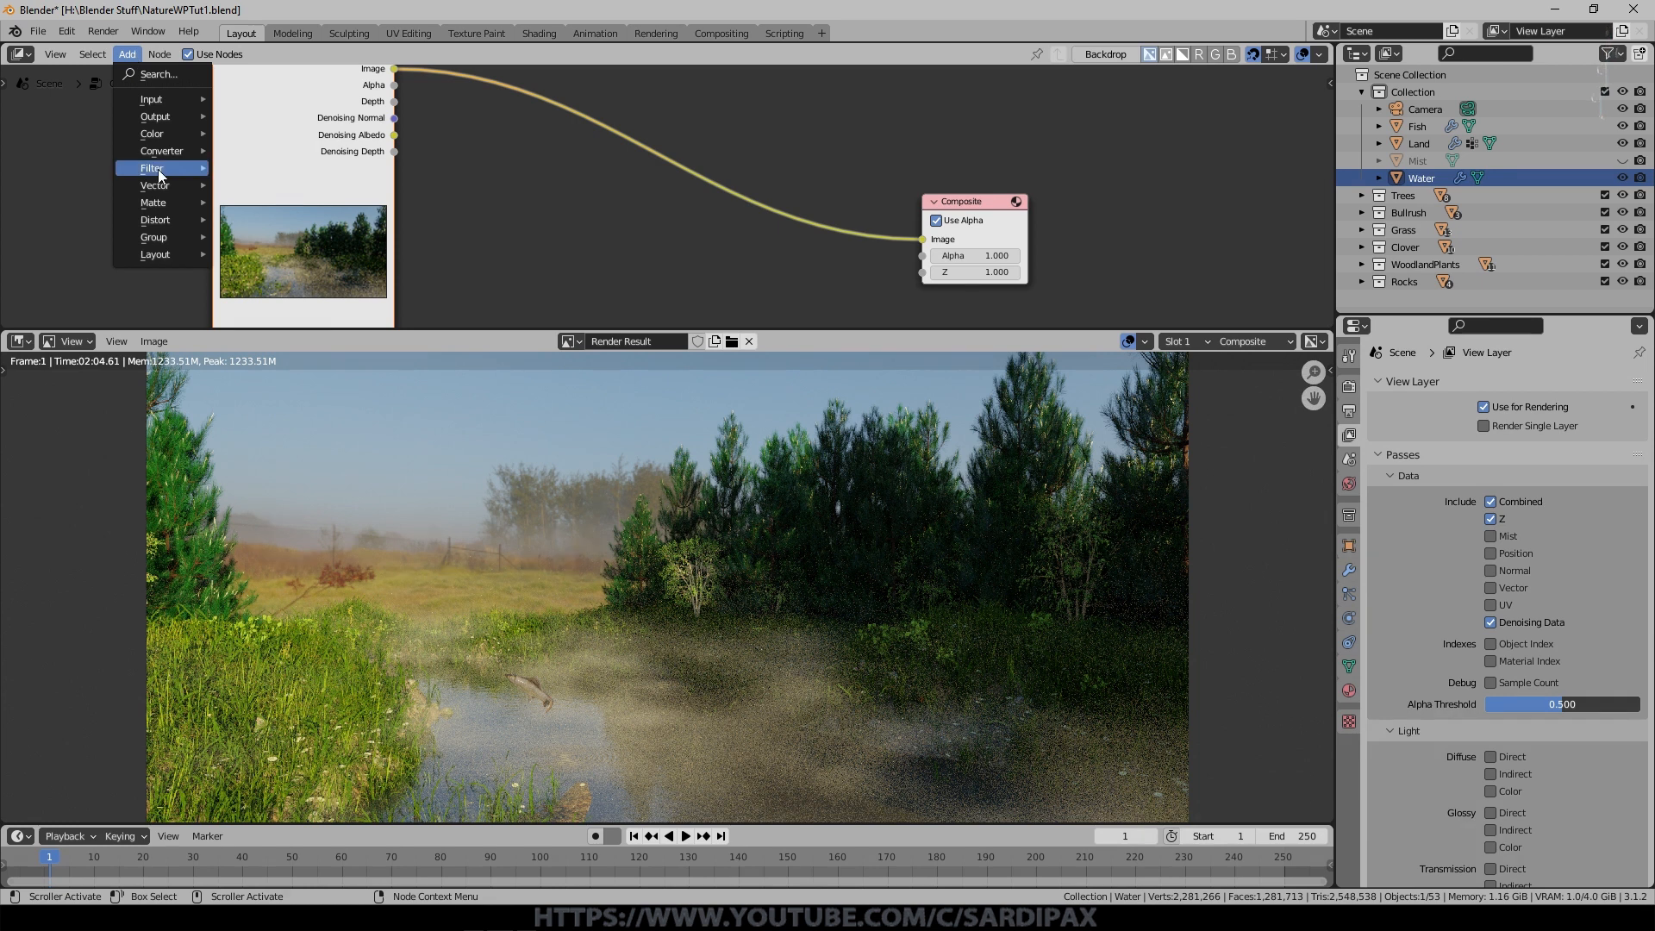
mouse_move(160, 175)
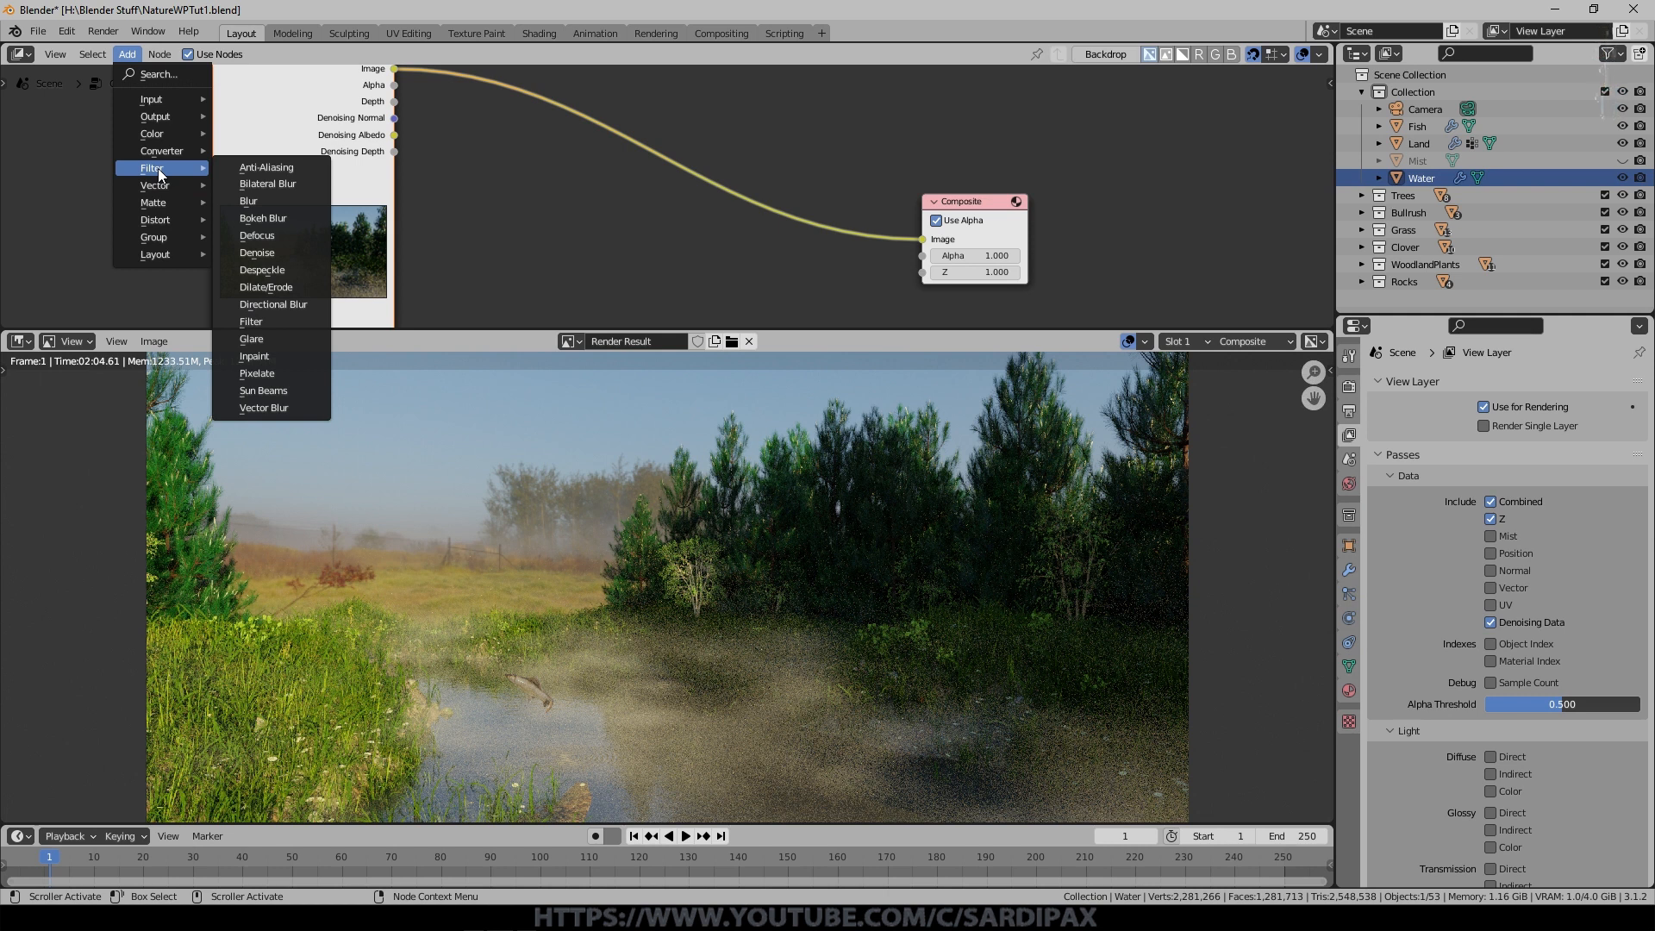
click(256, 252)
click(532, 127)
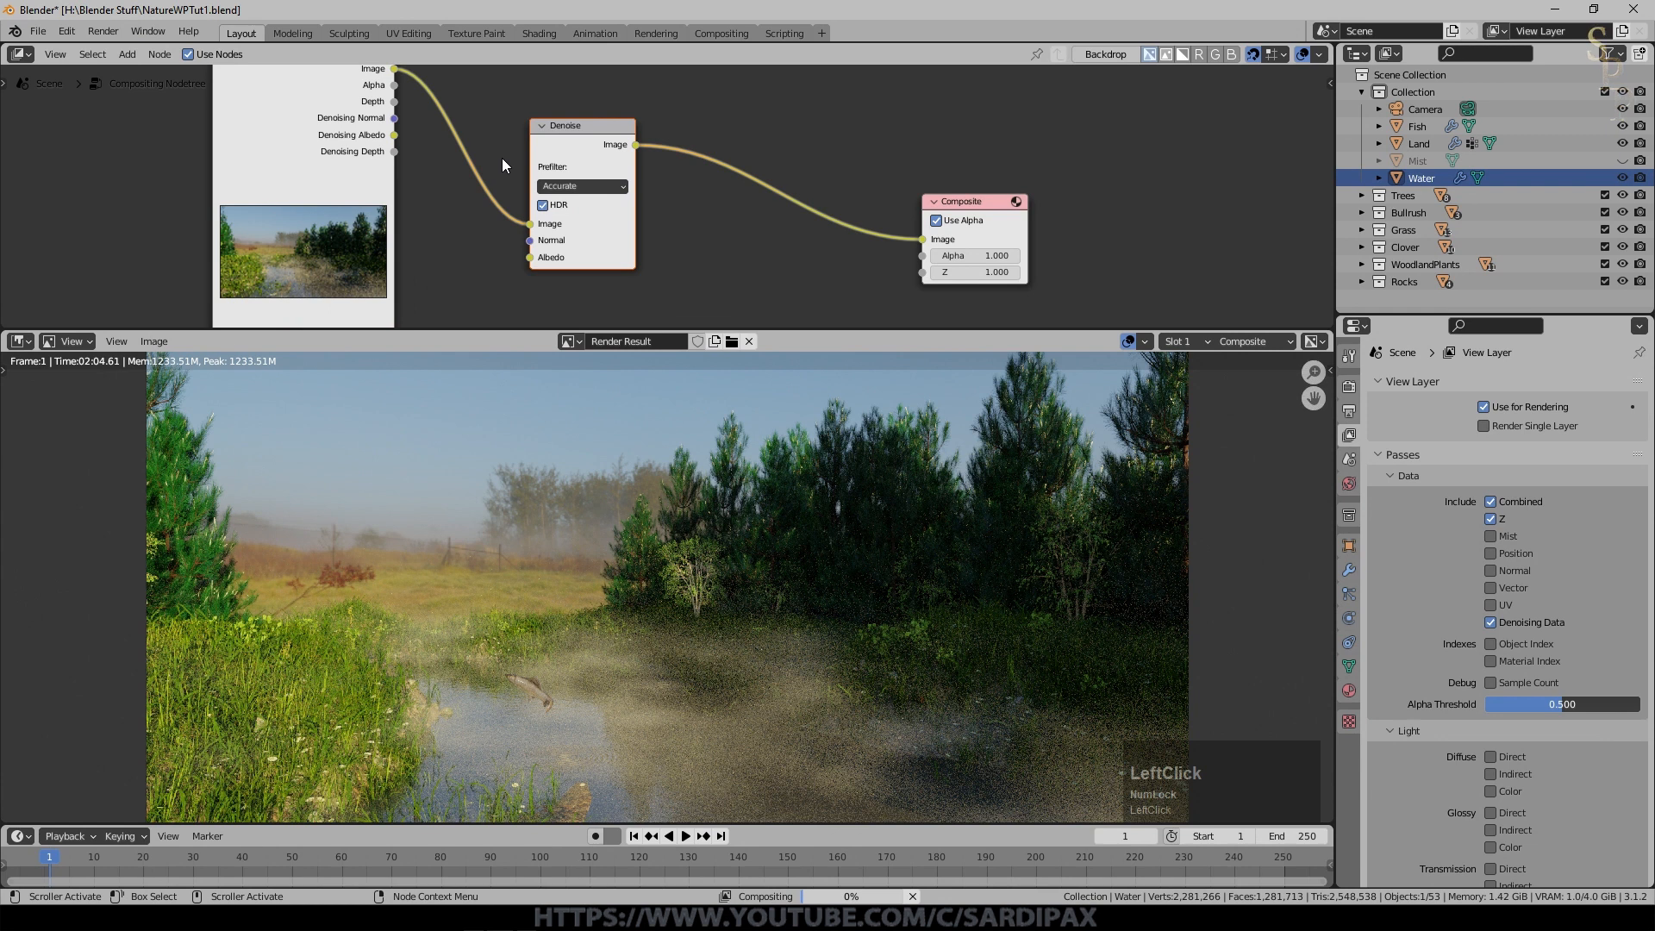
drag(396, 121, 530, 241)
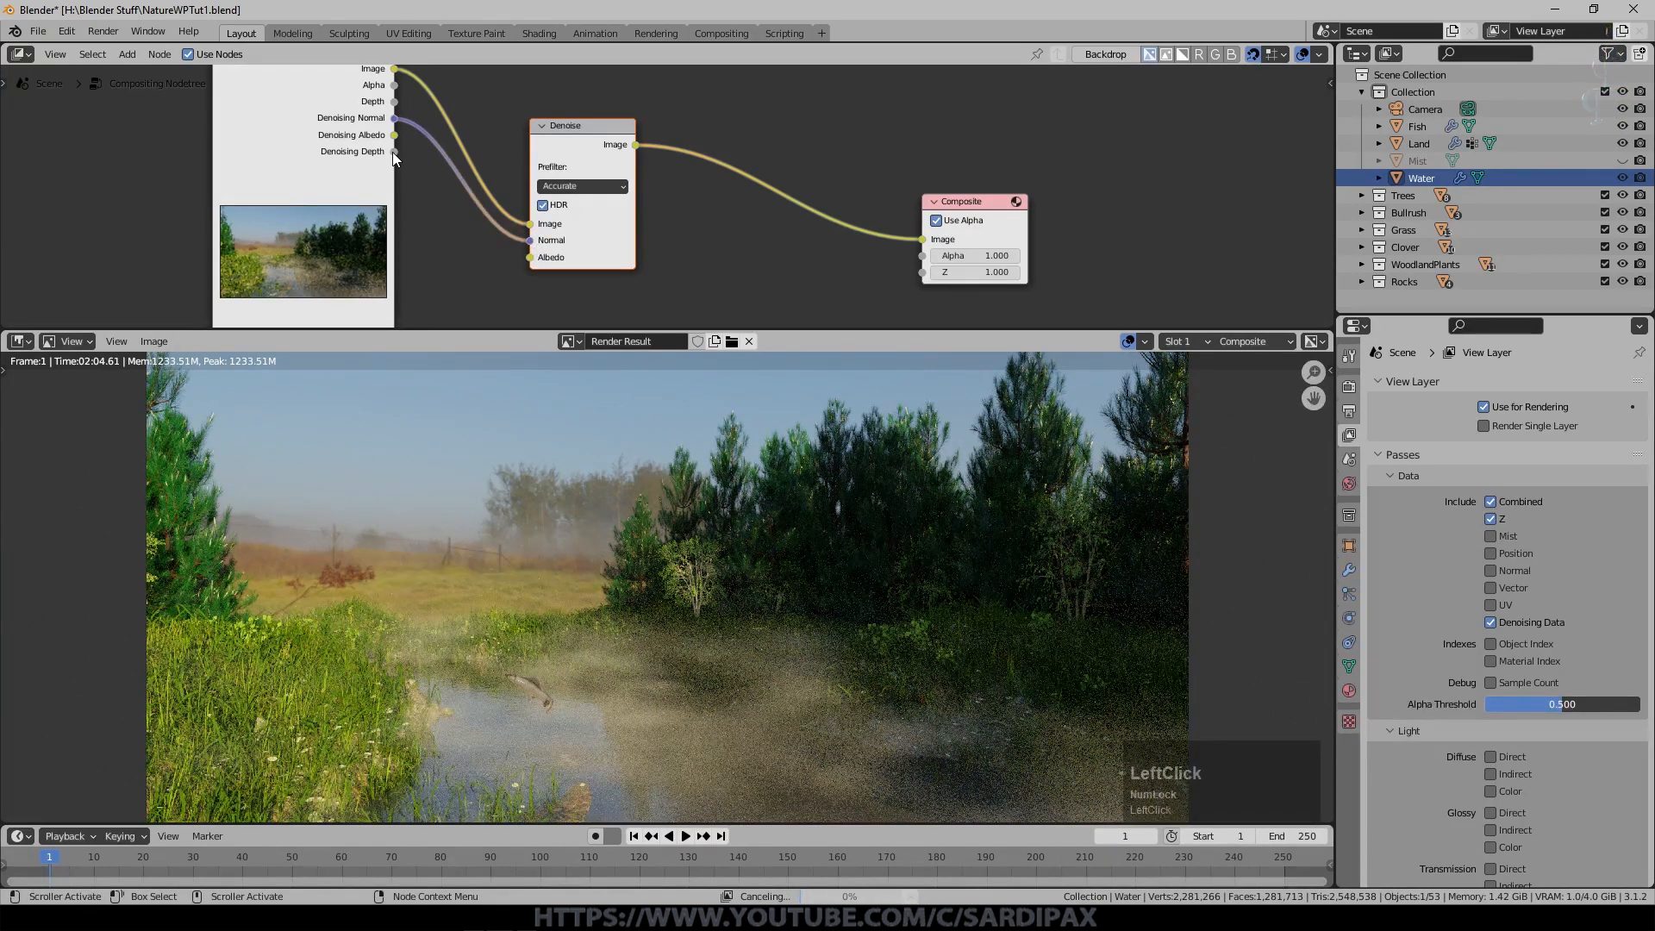
drag(396, 154, 530, 257)
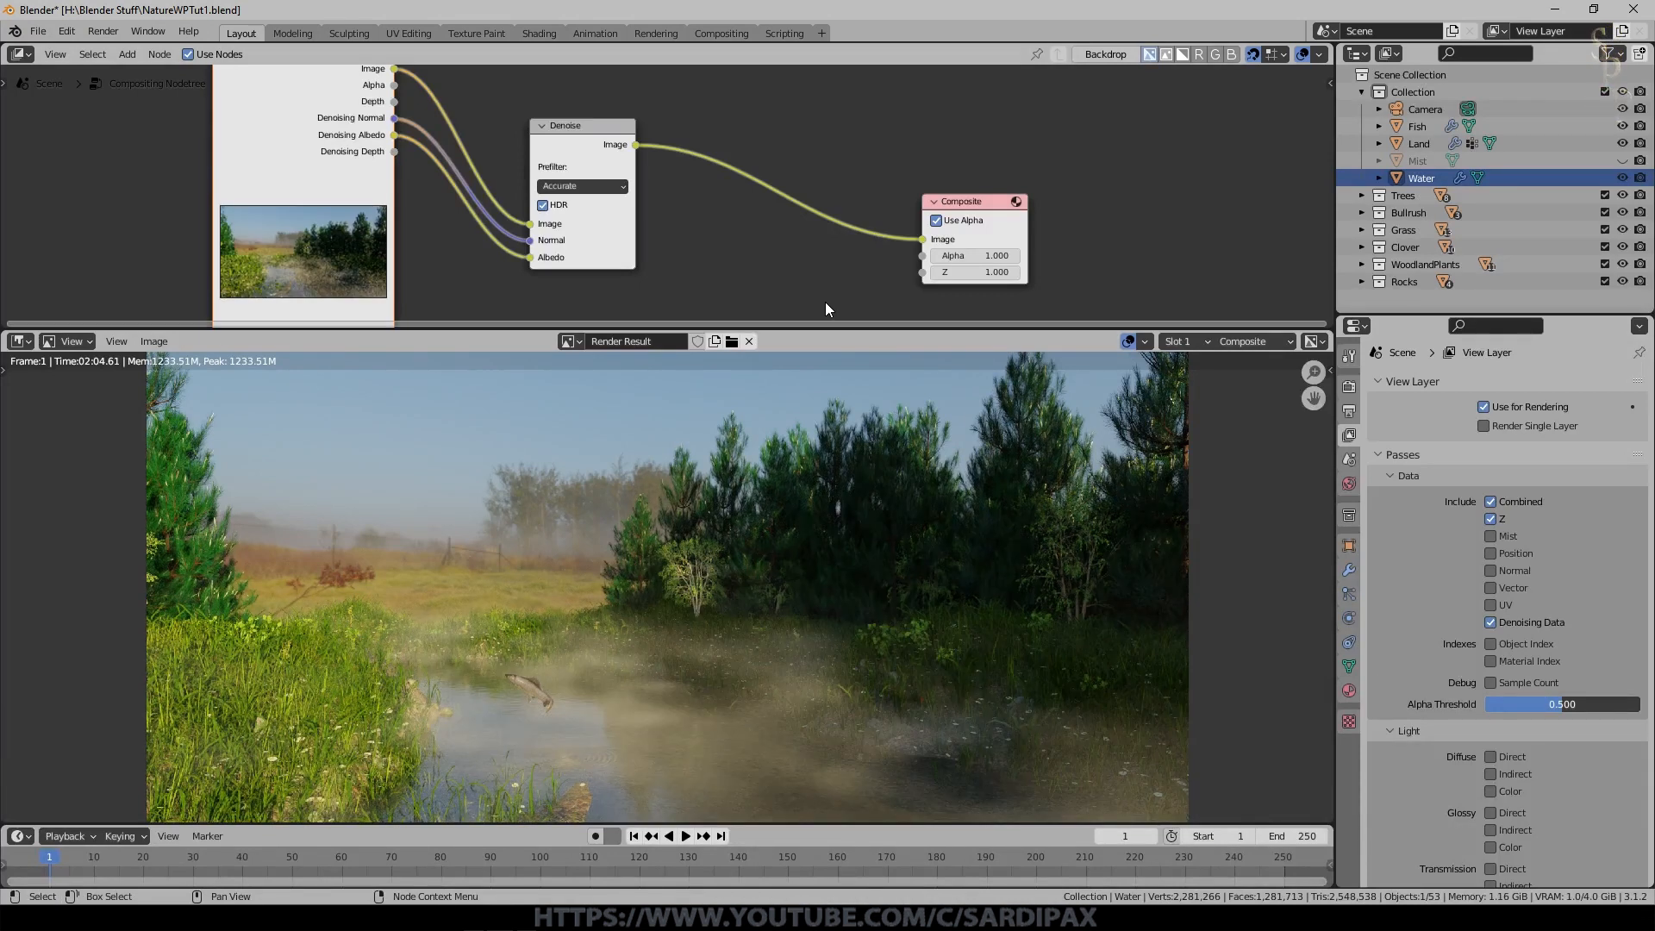
Enlarge the render display and examine the denoised image around the fish, ripples, mist and trees.
drag(854, 330, 851, 131)
scroll(610, 607, up, 5)
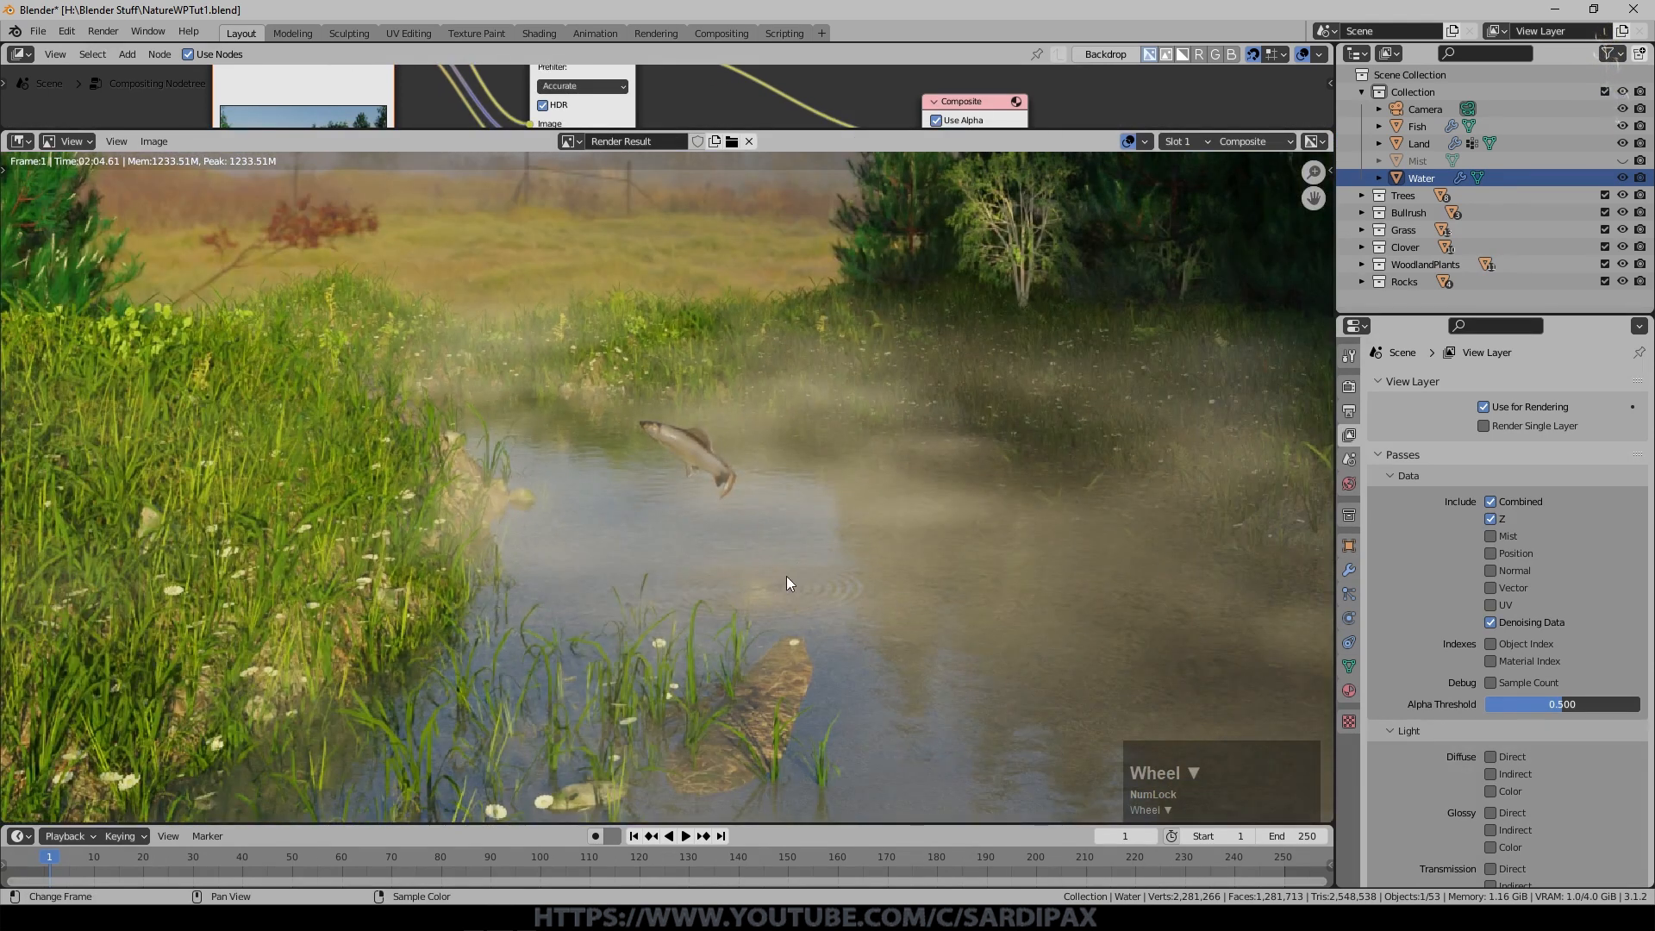
scroll(950, 593, down, 2)
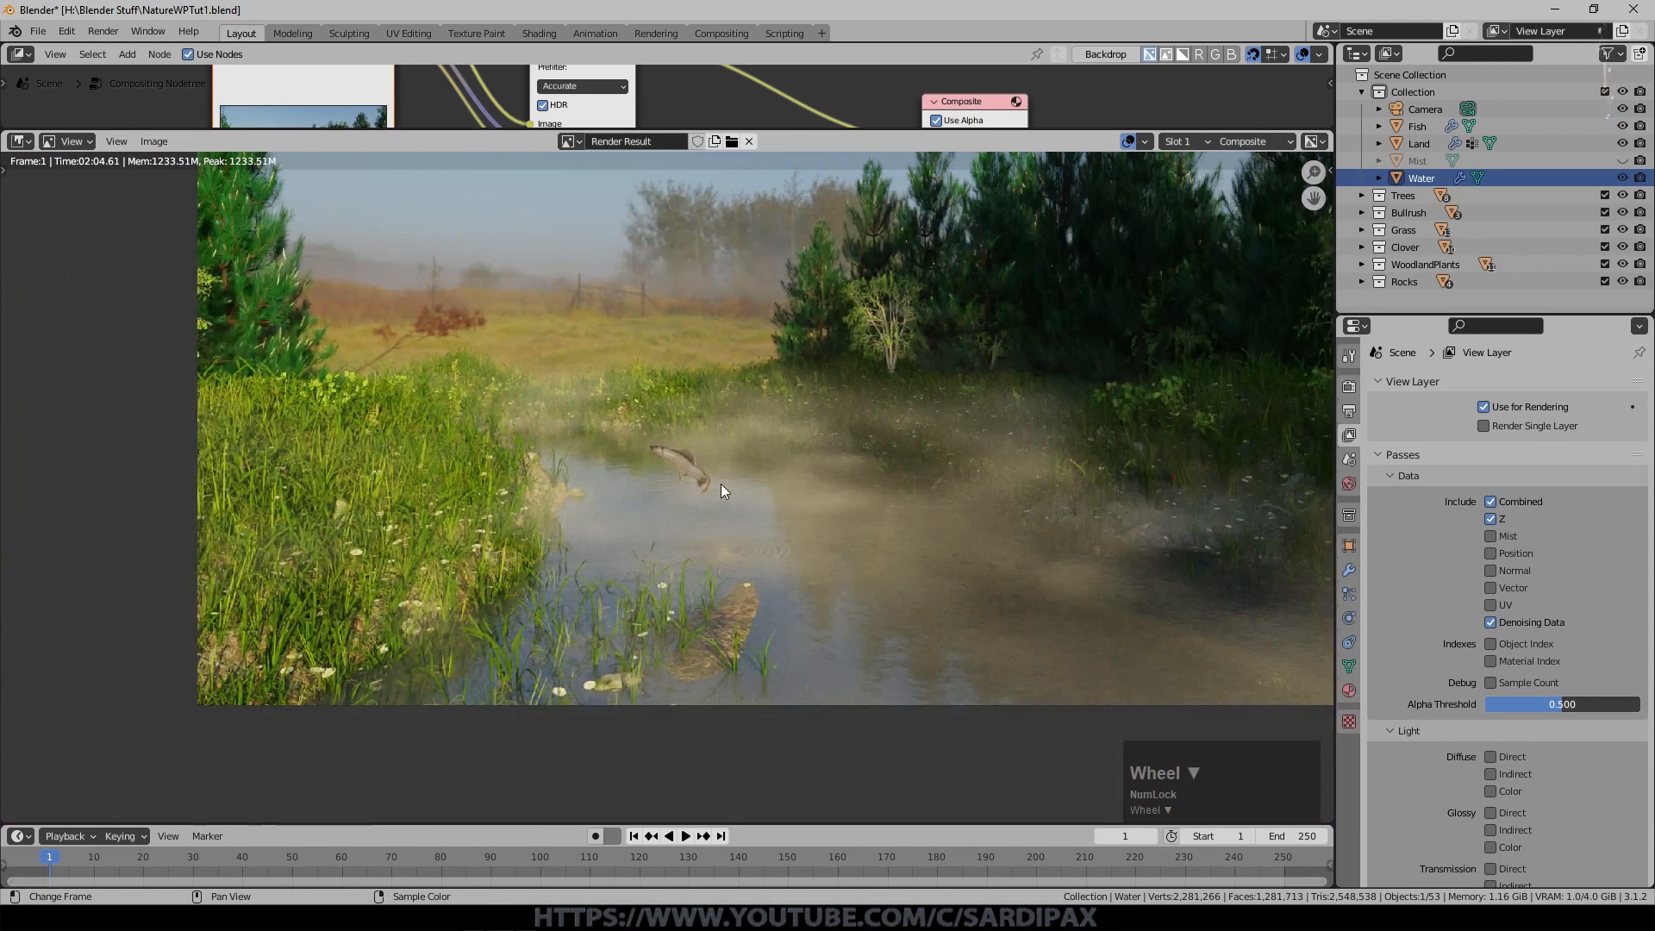
scroll(1207, 393, down, 1)
middle_drag(1206, 393, 1021, 506)
scroll(1020, 507, up, 1)
middle_drag(307, 449, 458, 408)
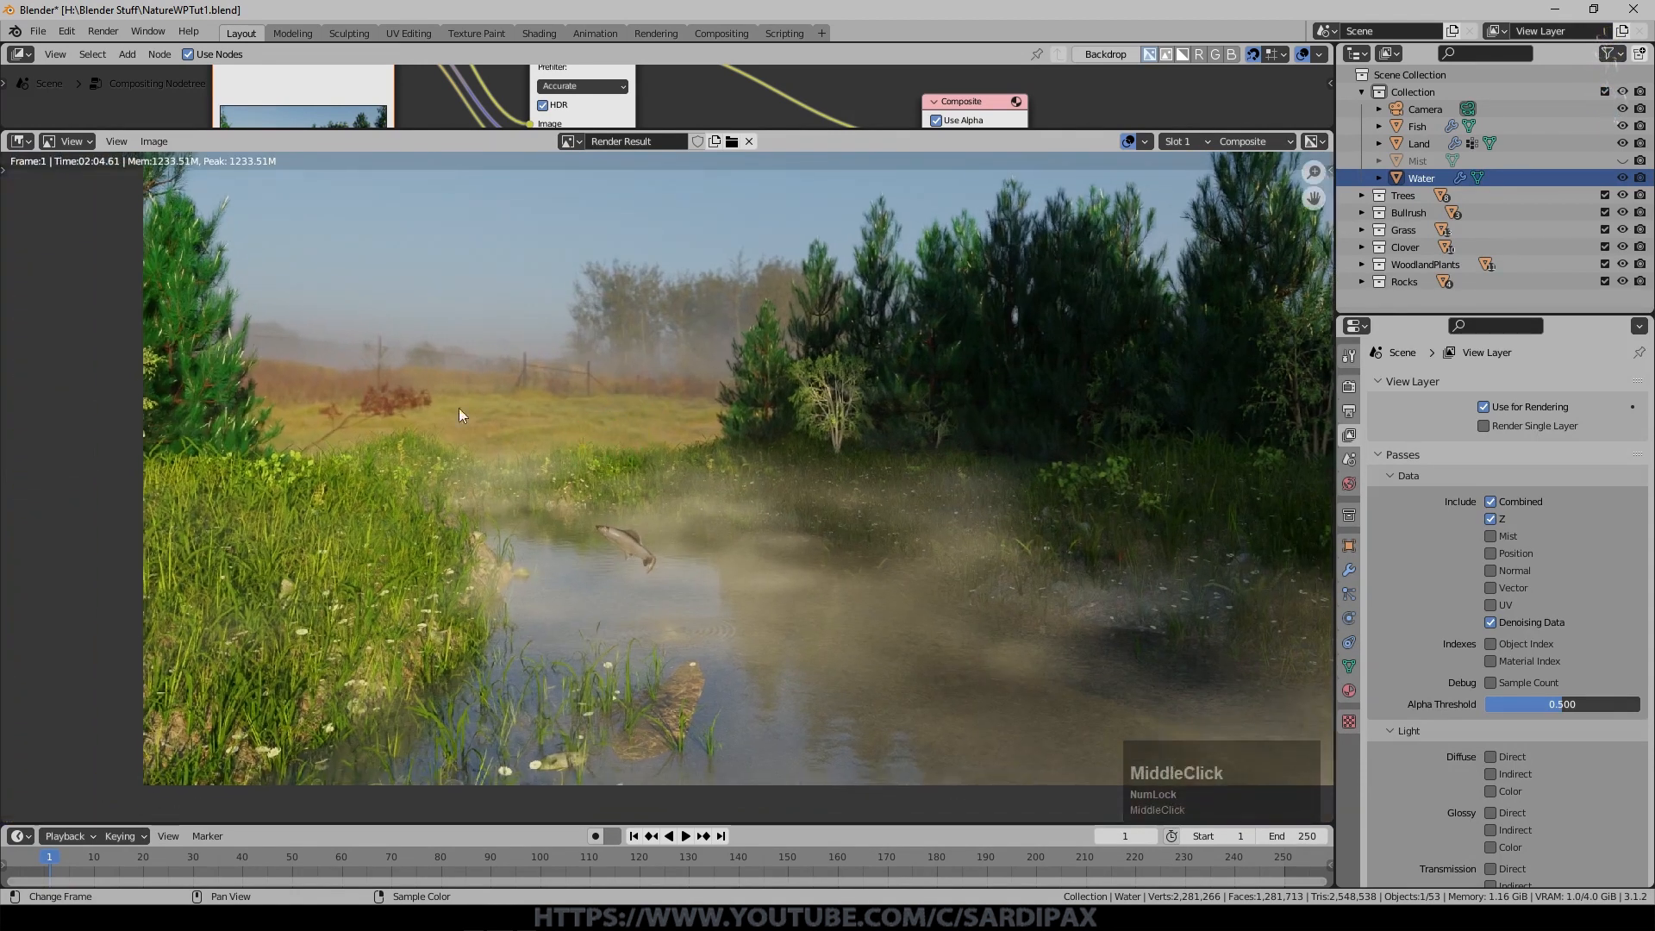
middle_drag(806, 500, 762, 530)
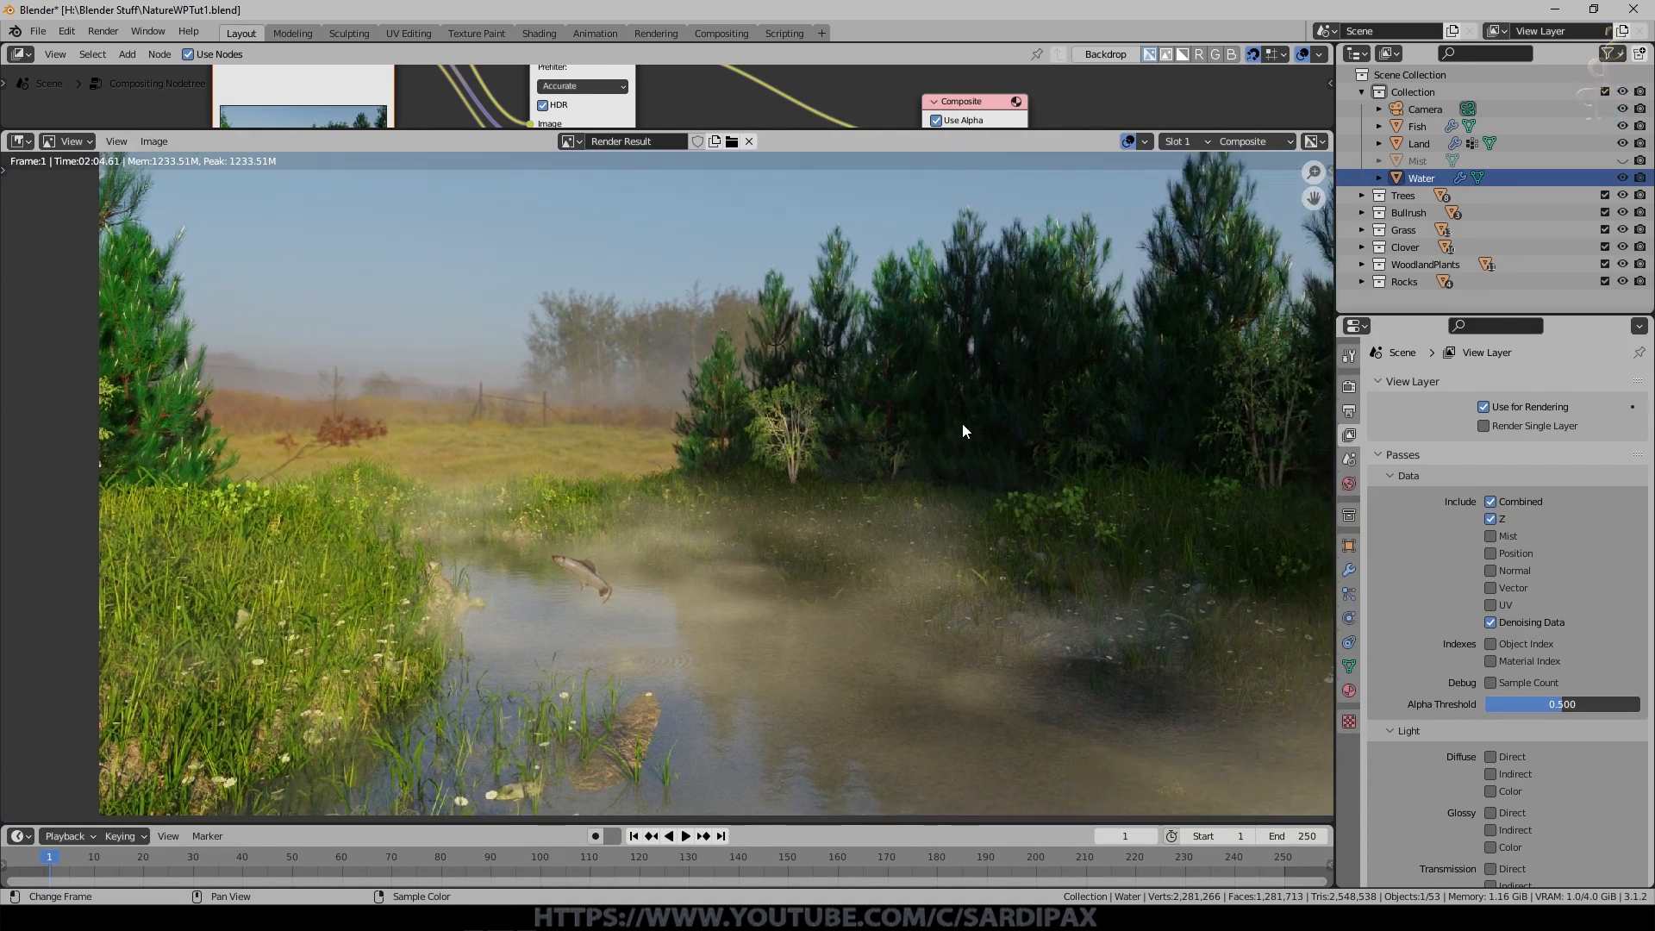
middle_drag(962, 422, 931, 432)
scroll(917, 436, down, 1)
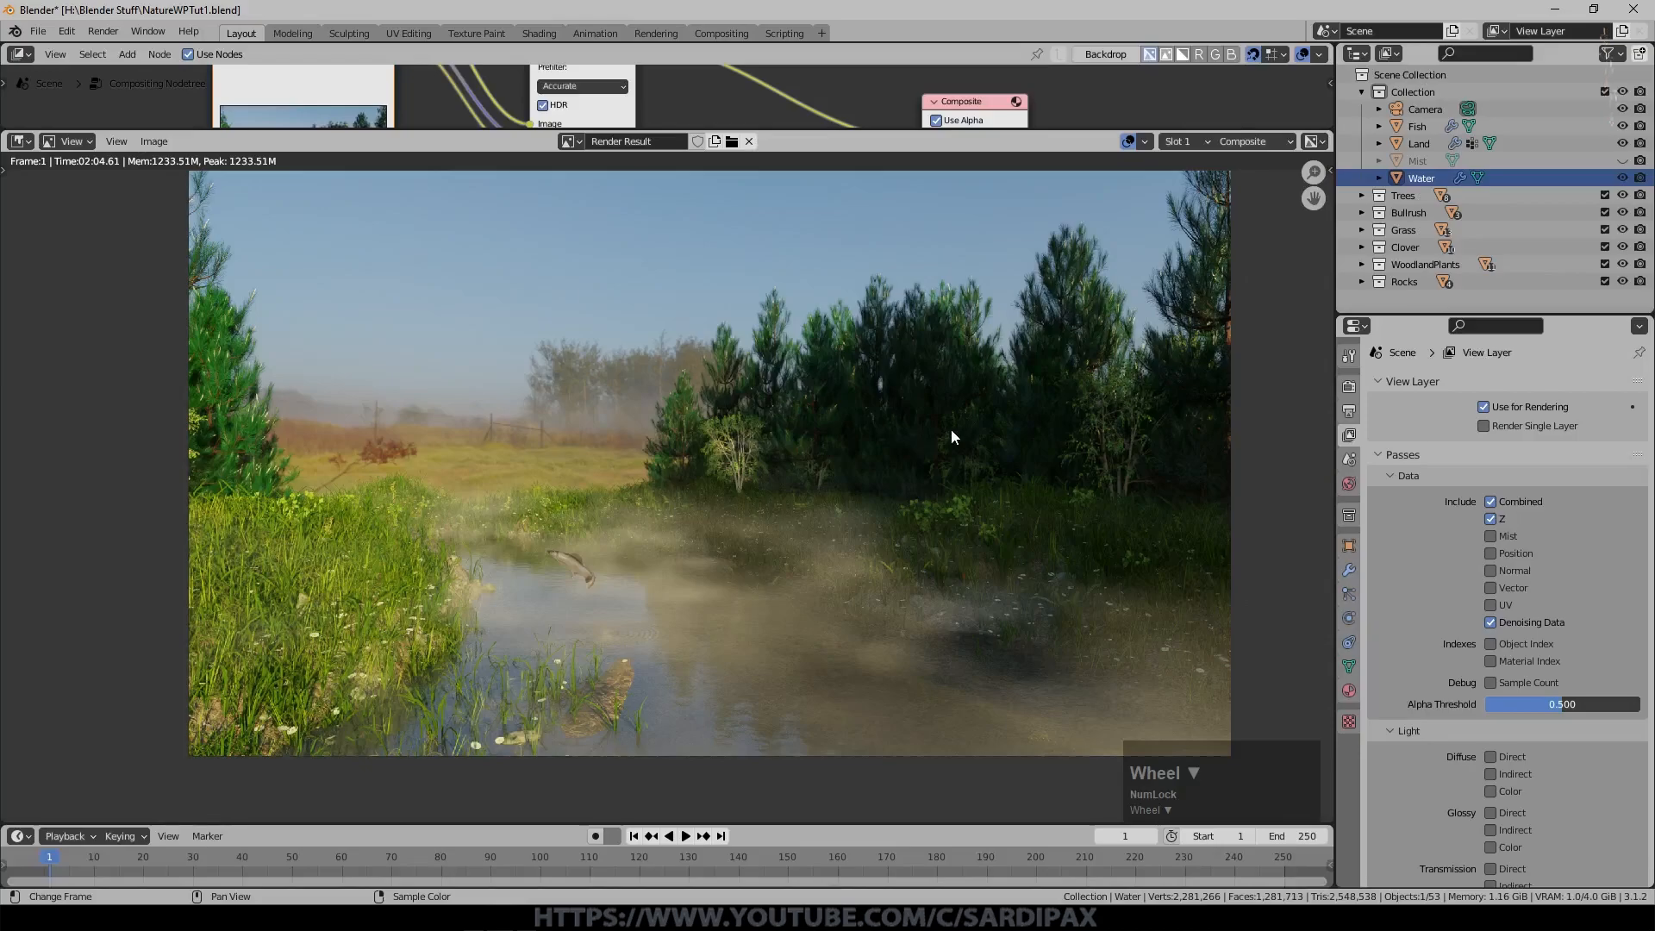